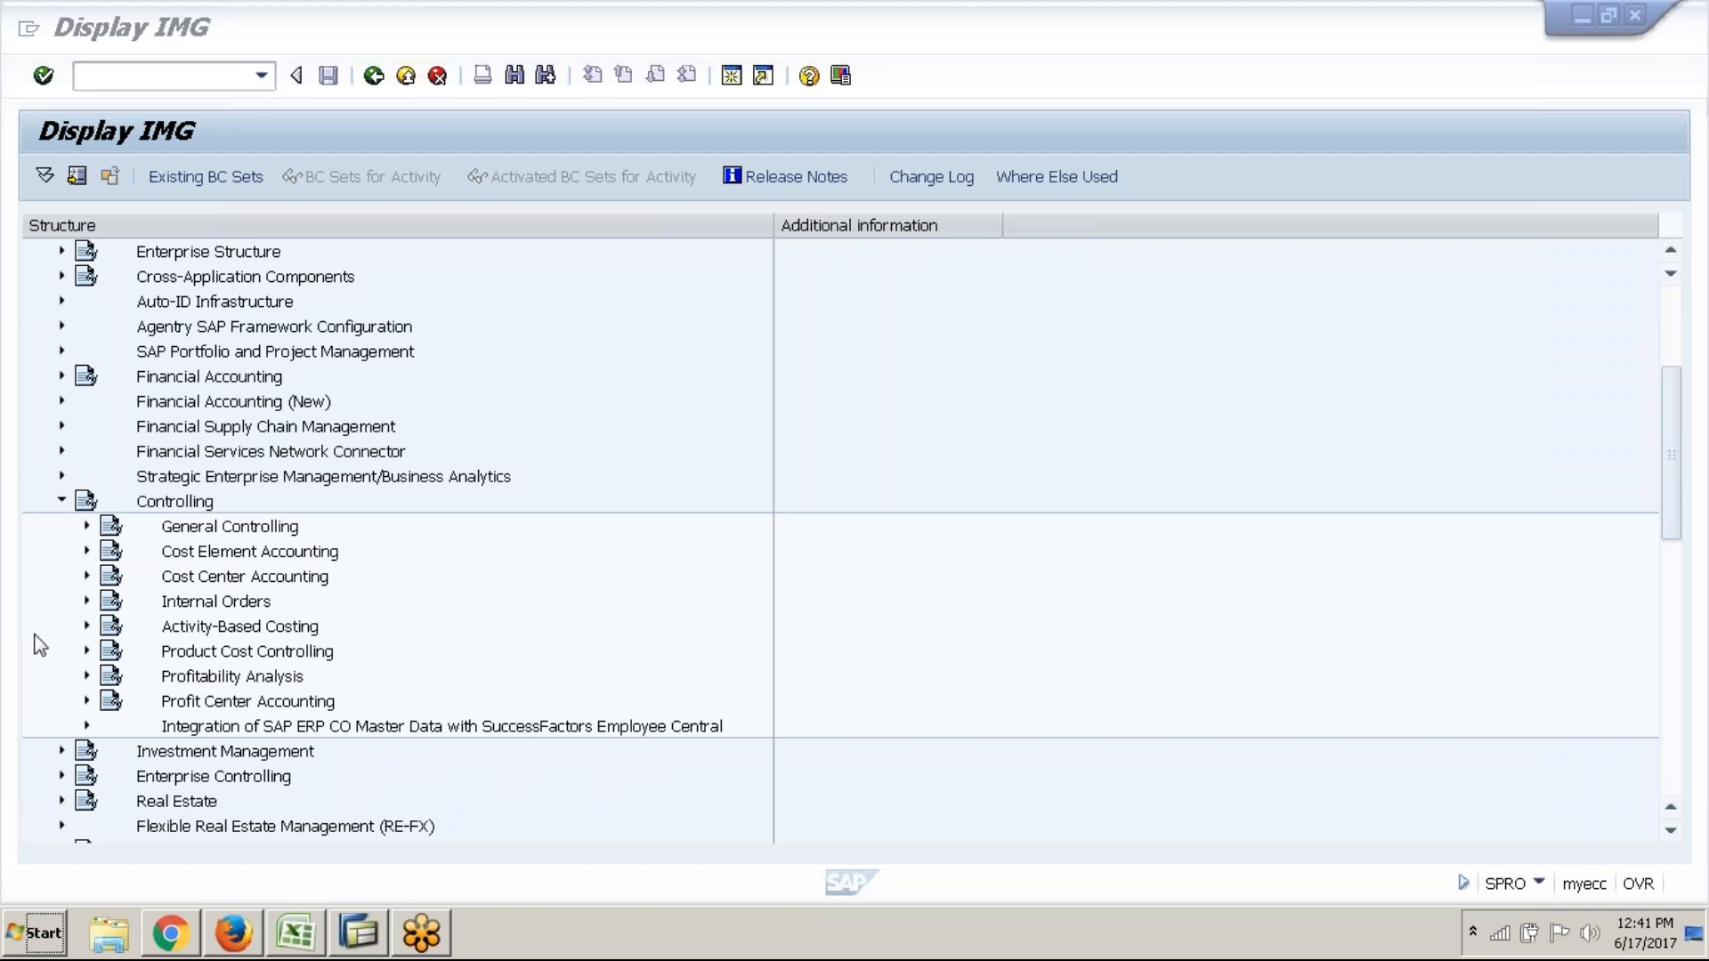
Expand Profit Center Accounting, then answer No to the broken-connection error
click(88, 701)
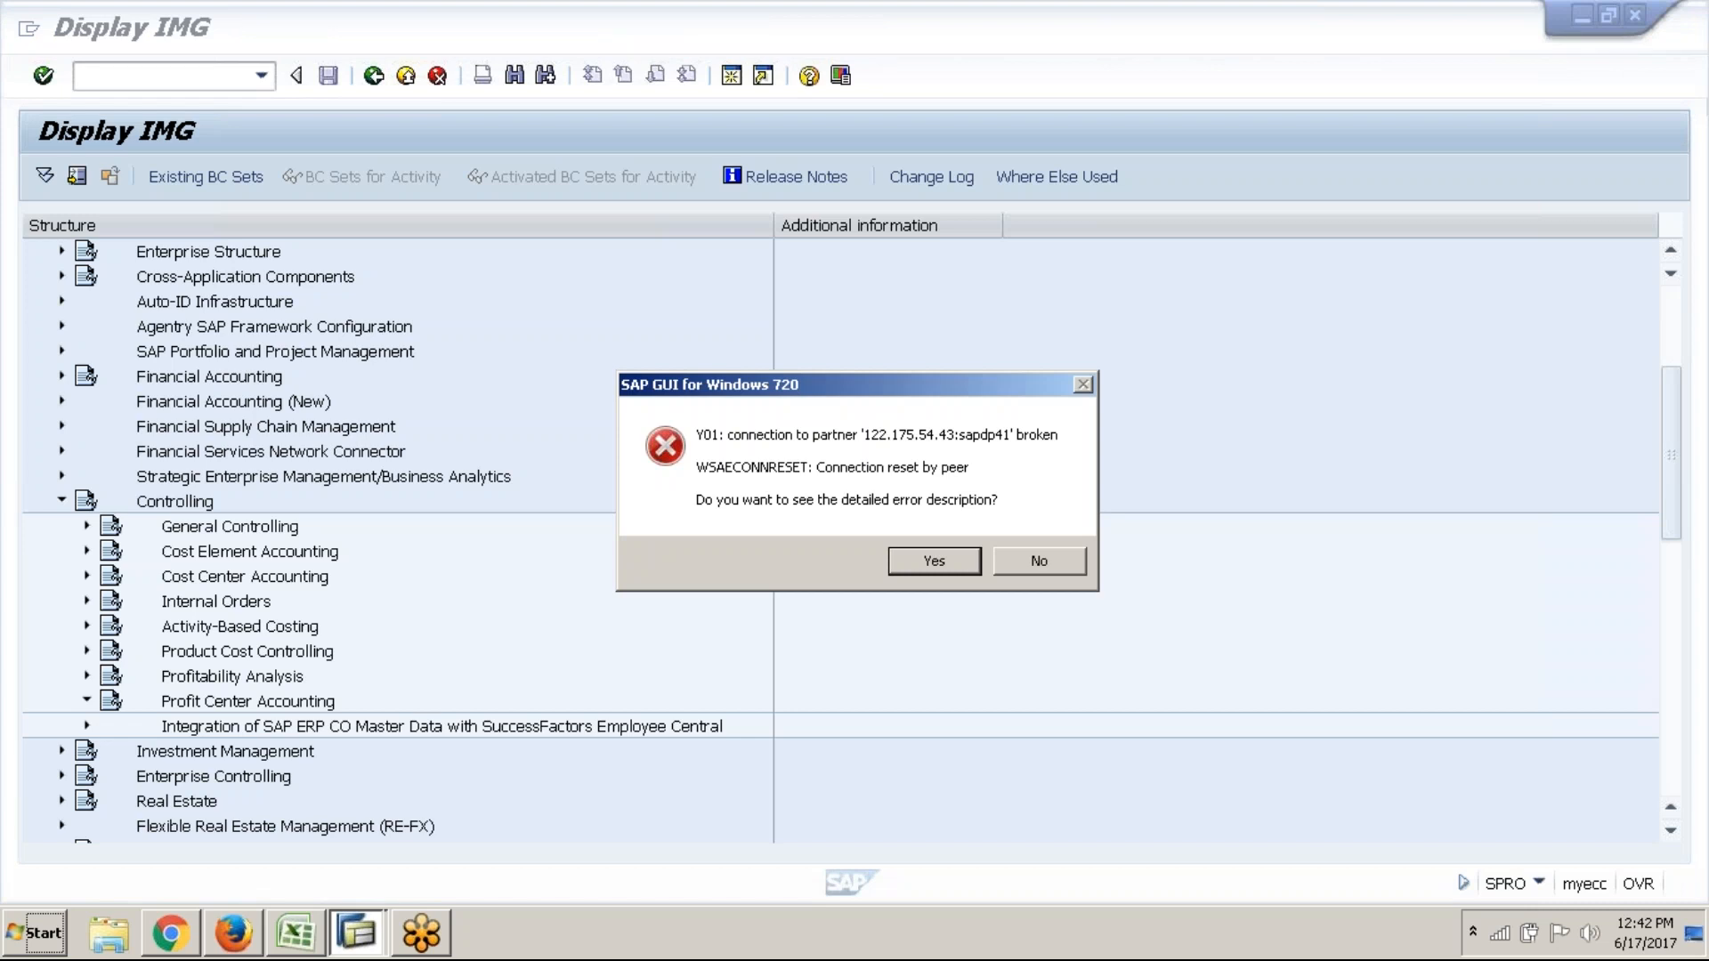
click(1008, 566)
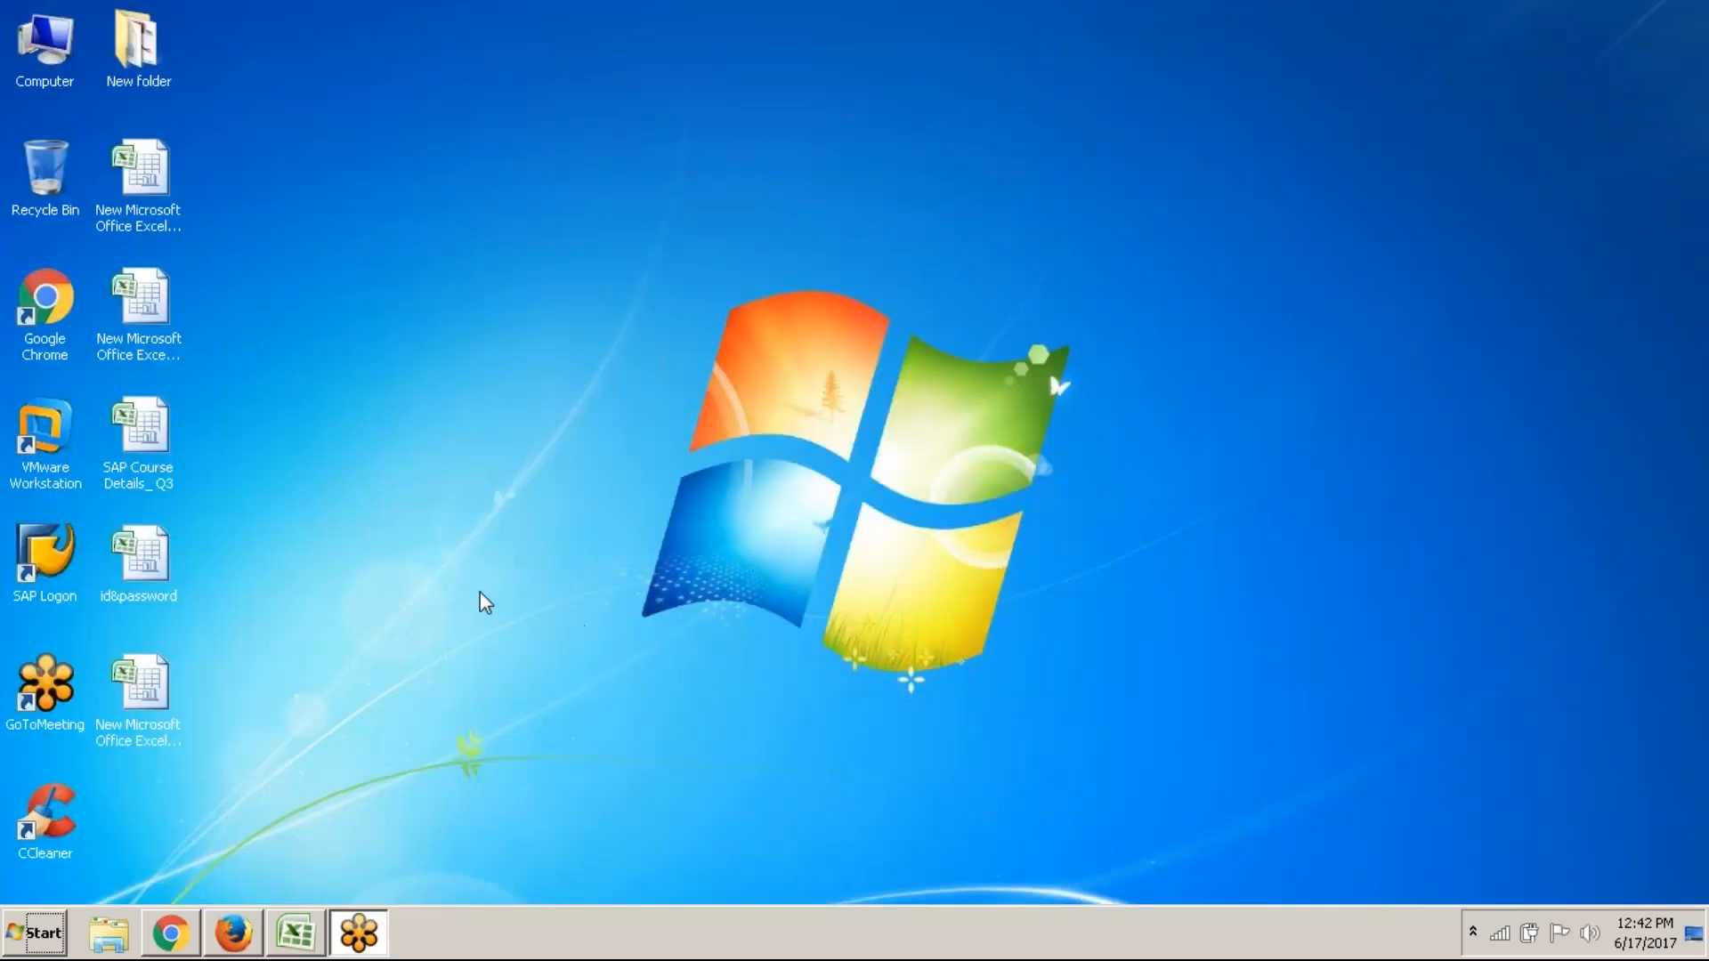
Log back into SAP from SAP Logon with the previously used user and its password
double_click(50, 548)
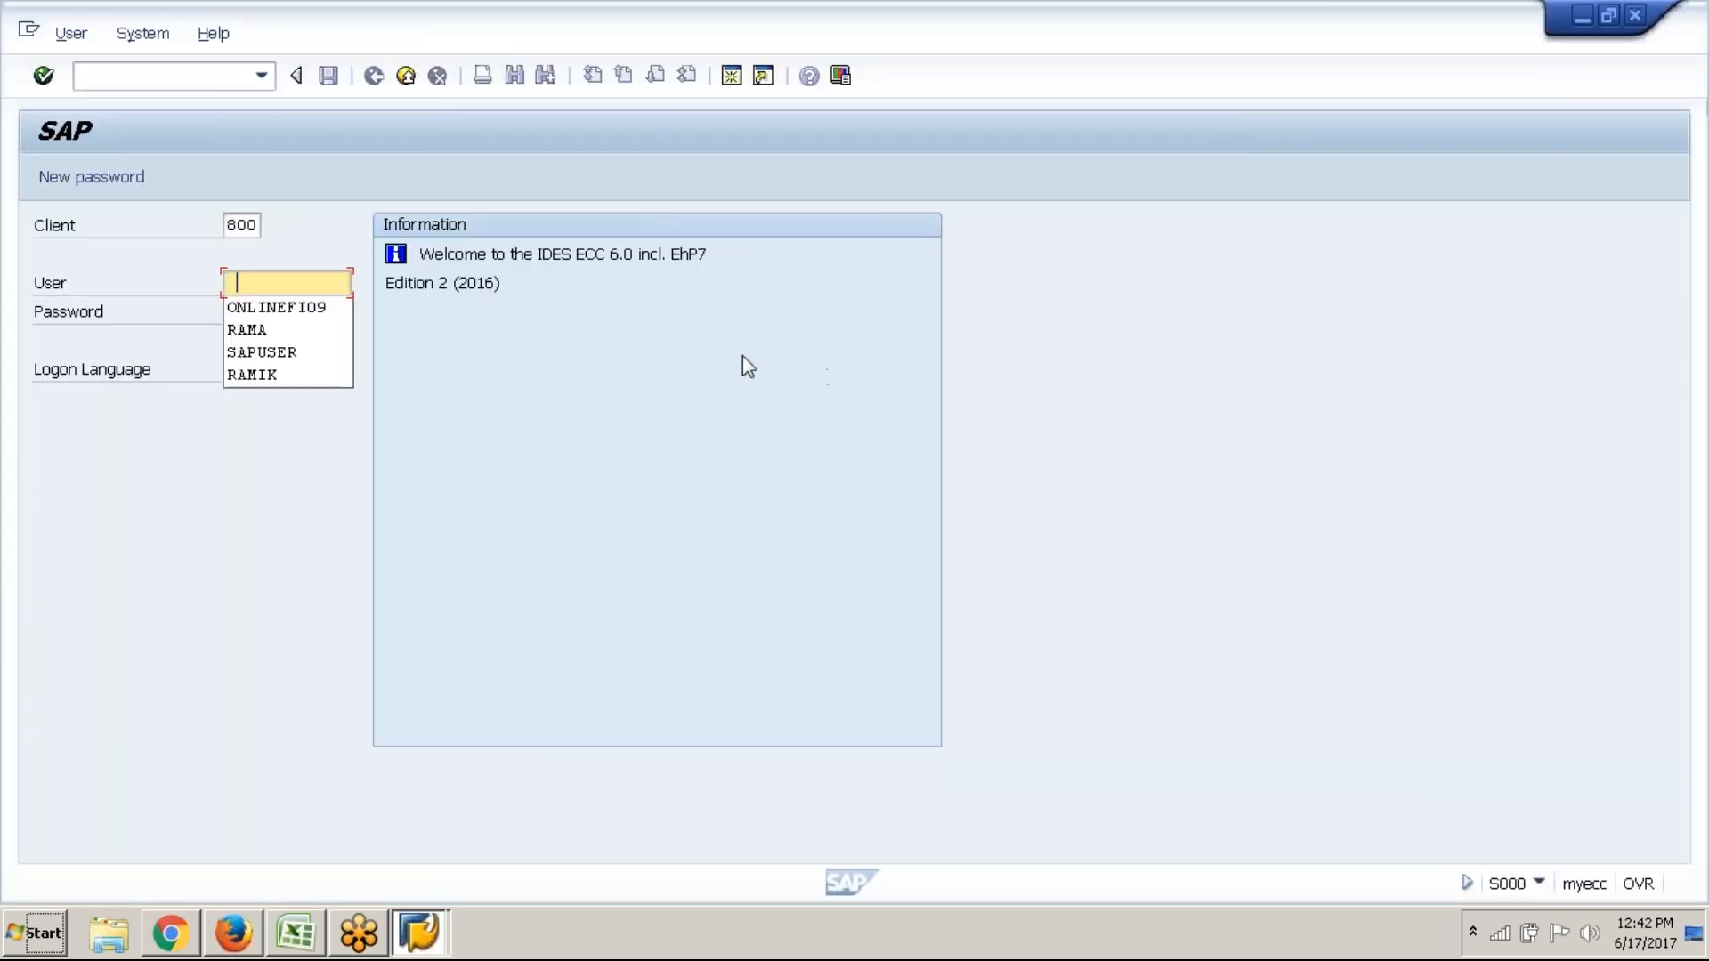
click(318, 311)
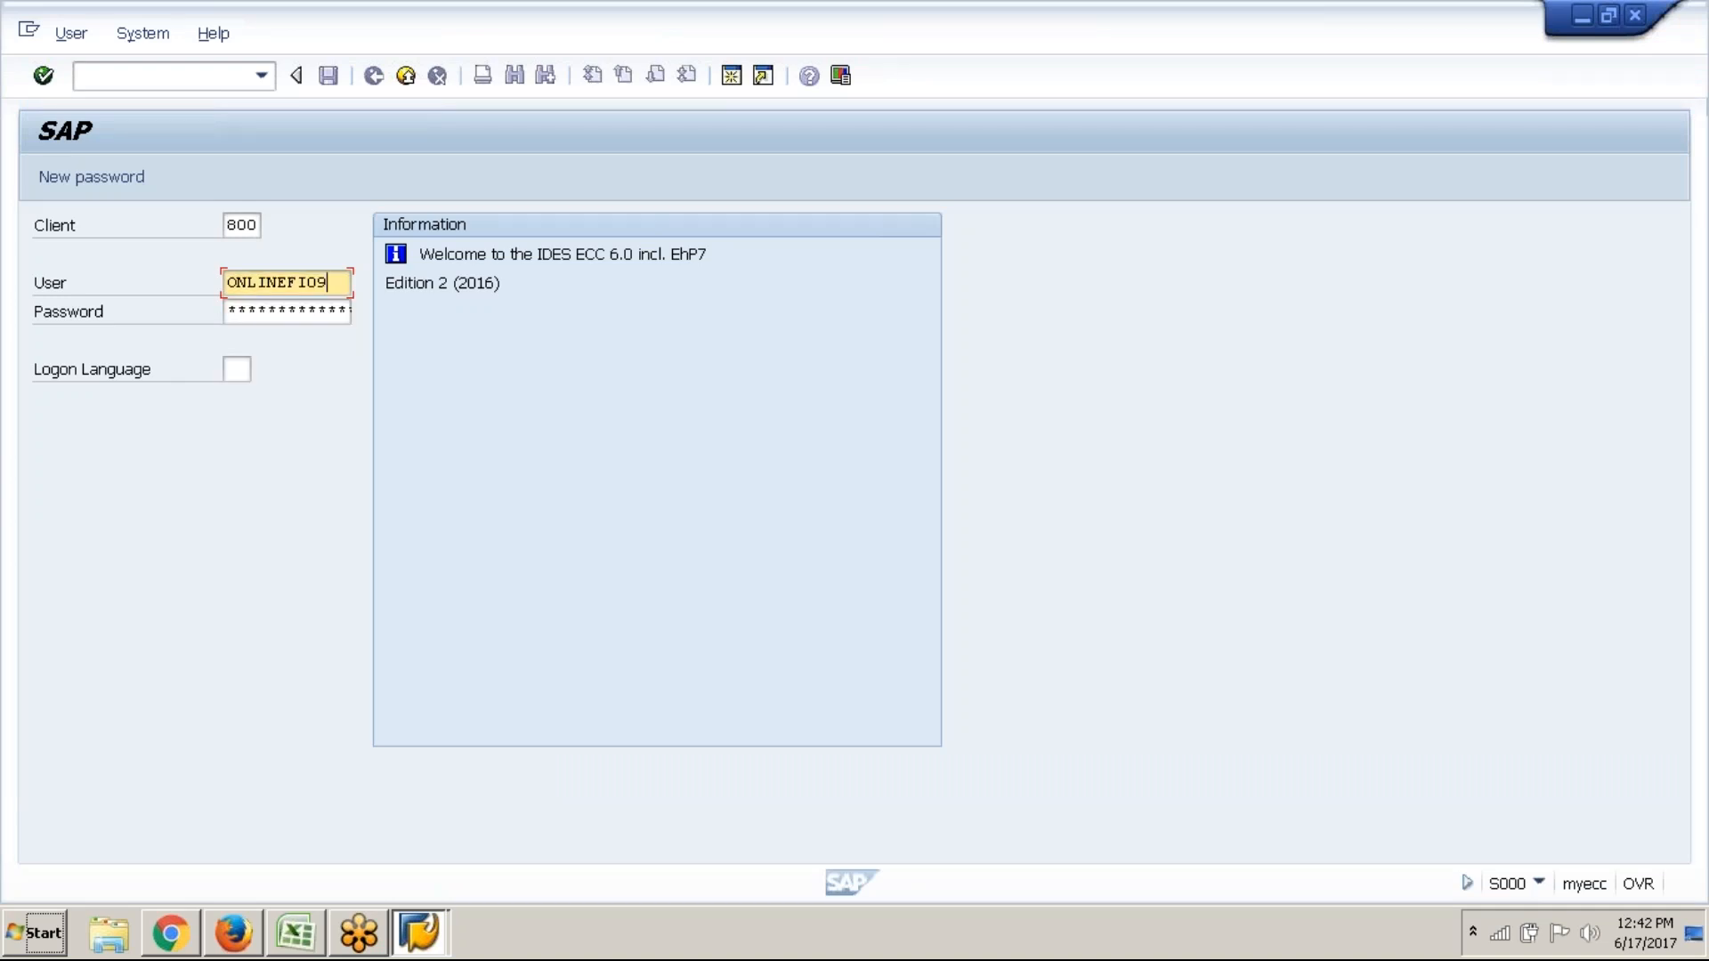
text(*****)
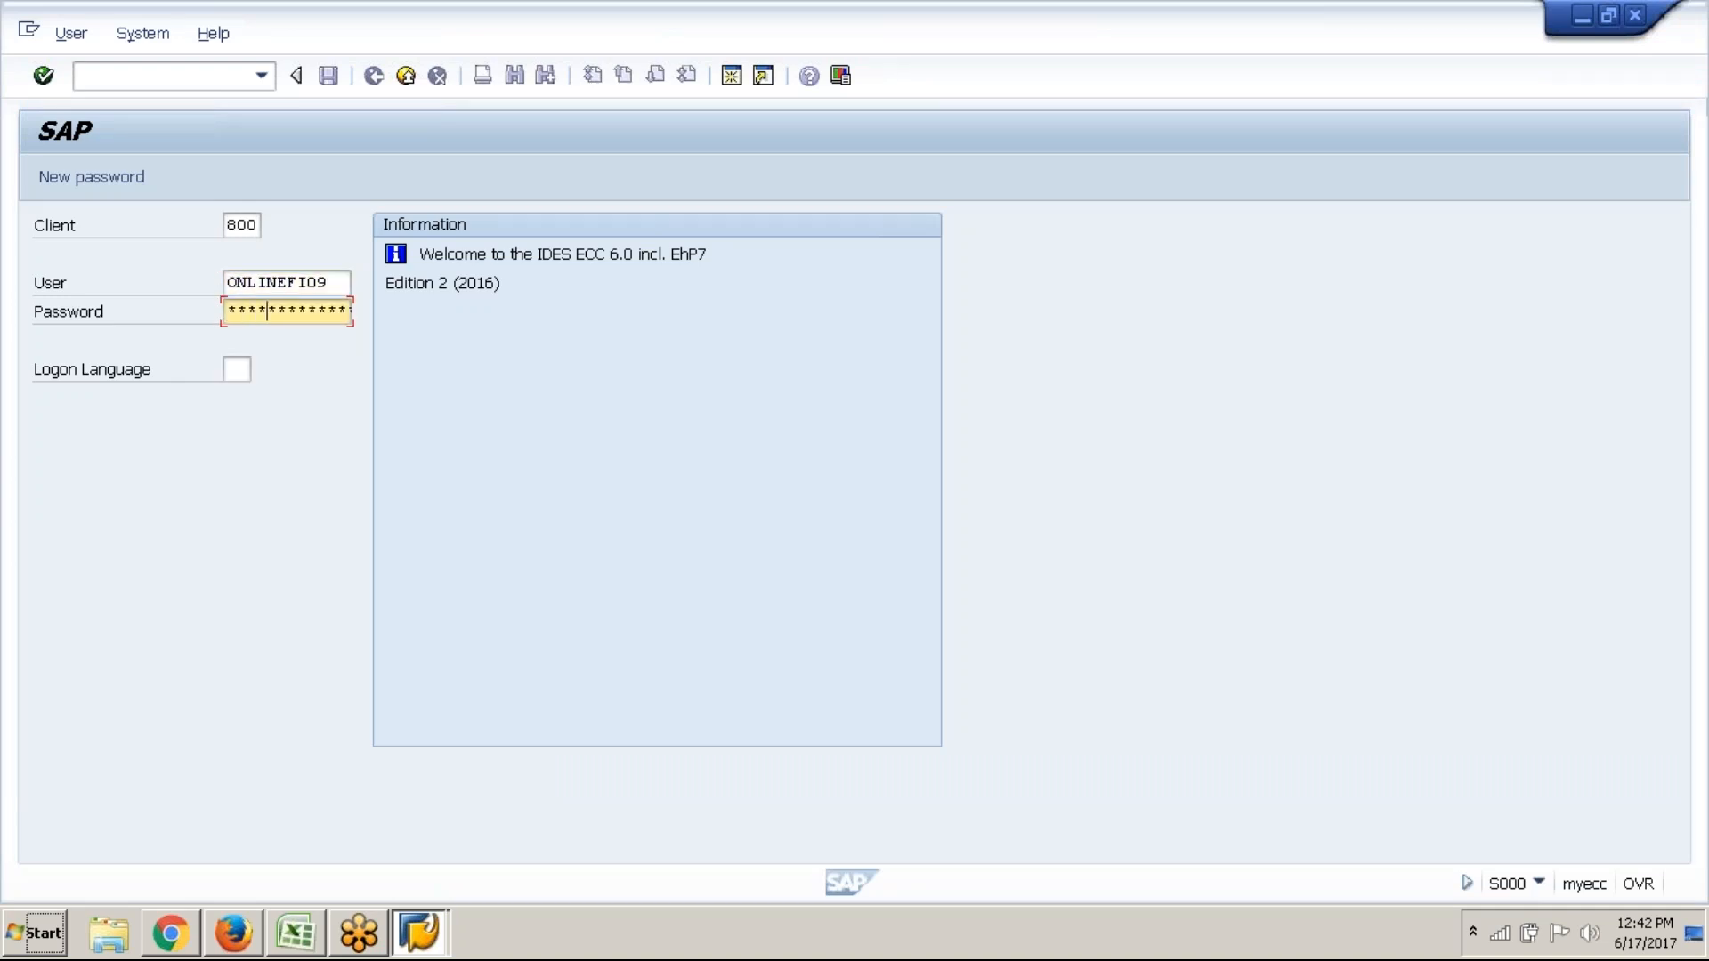
text(****)
key(Return)
Close the SAP Logon window and start transaction SPRO
key(alt+Tab)
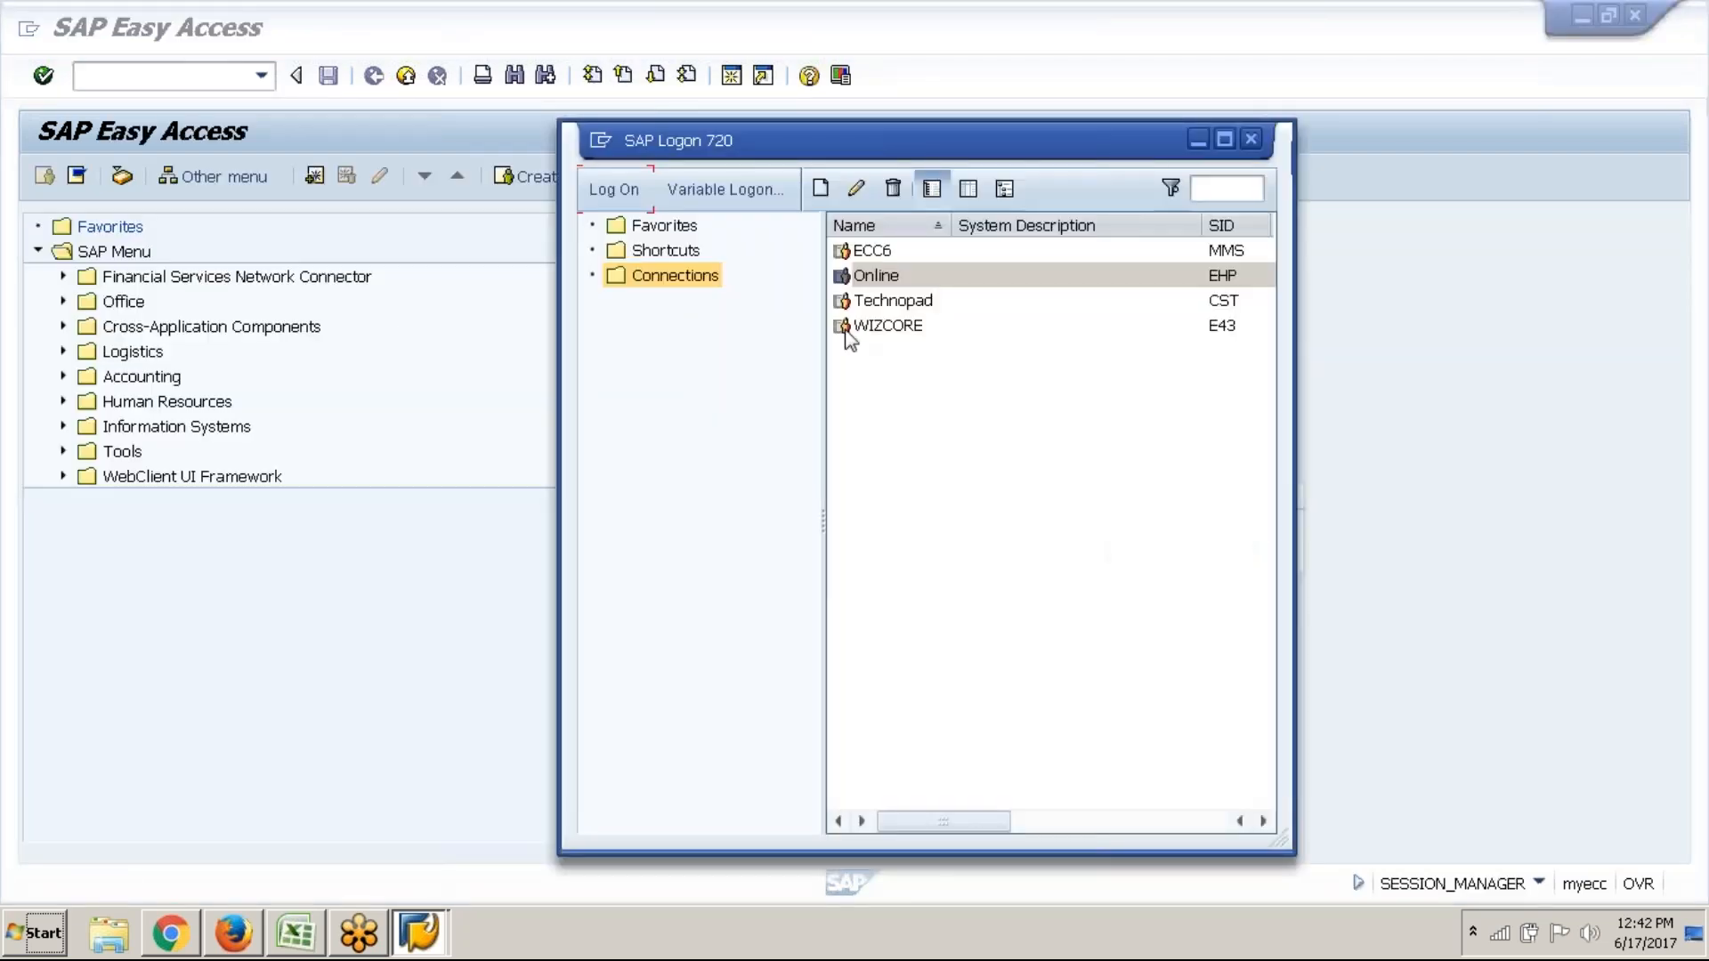
click(1251, 139)
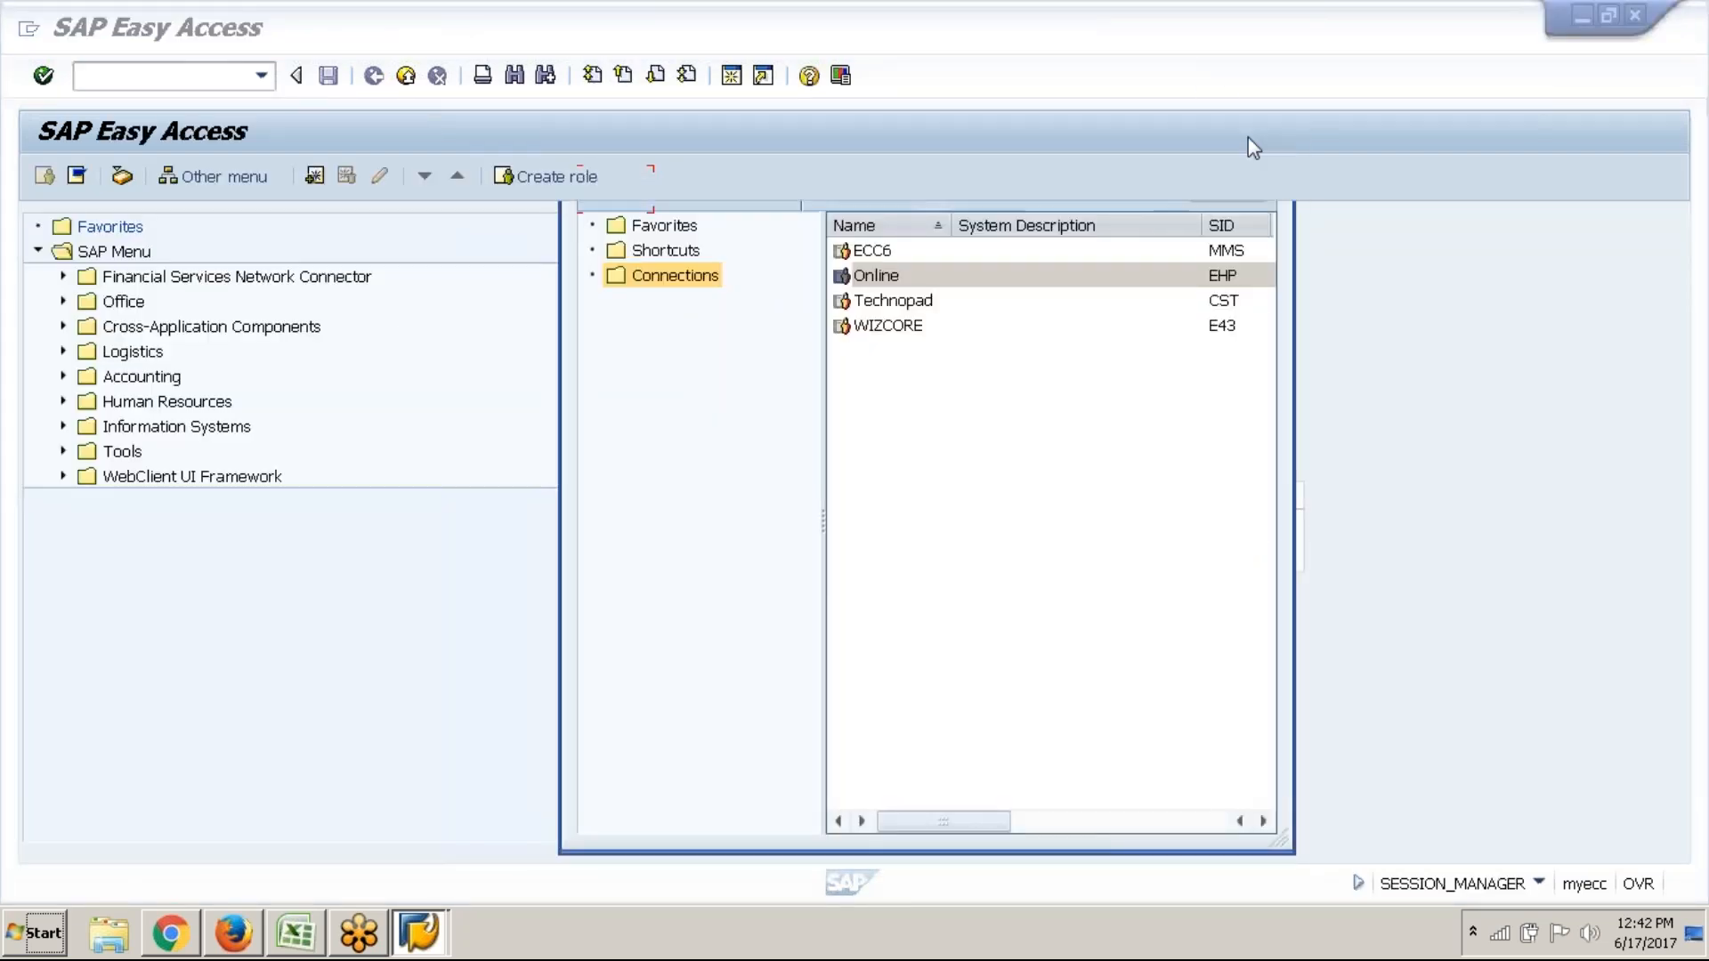
text(spro)
key(Return)
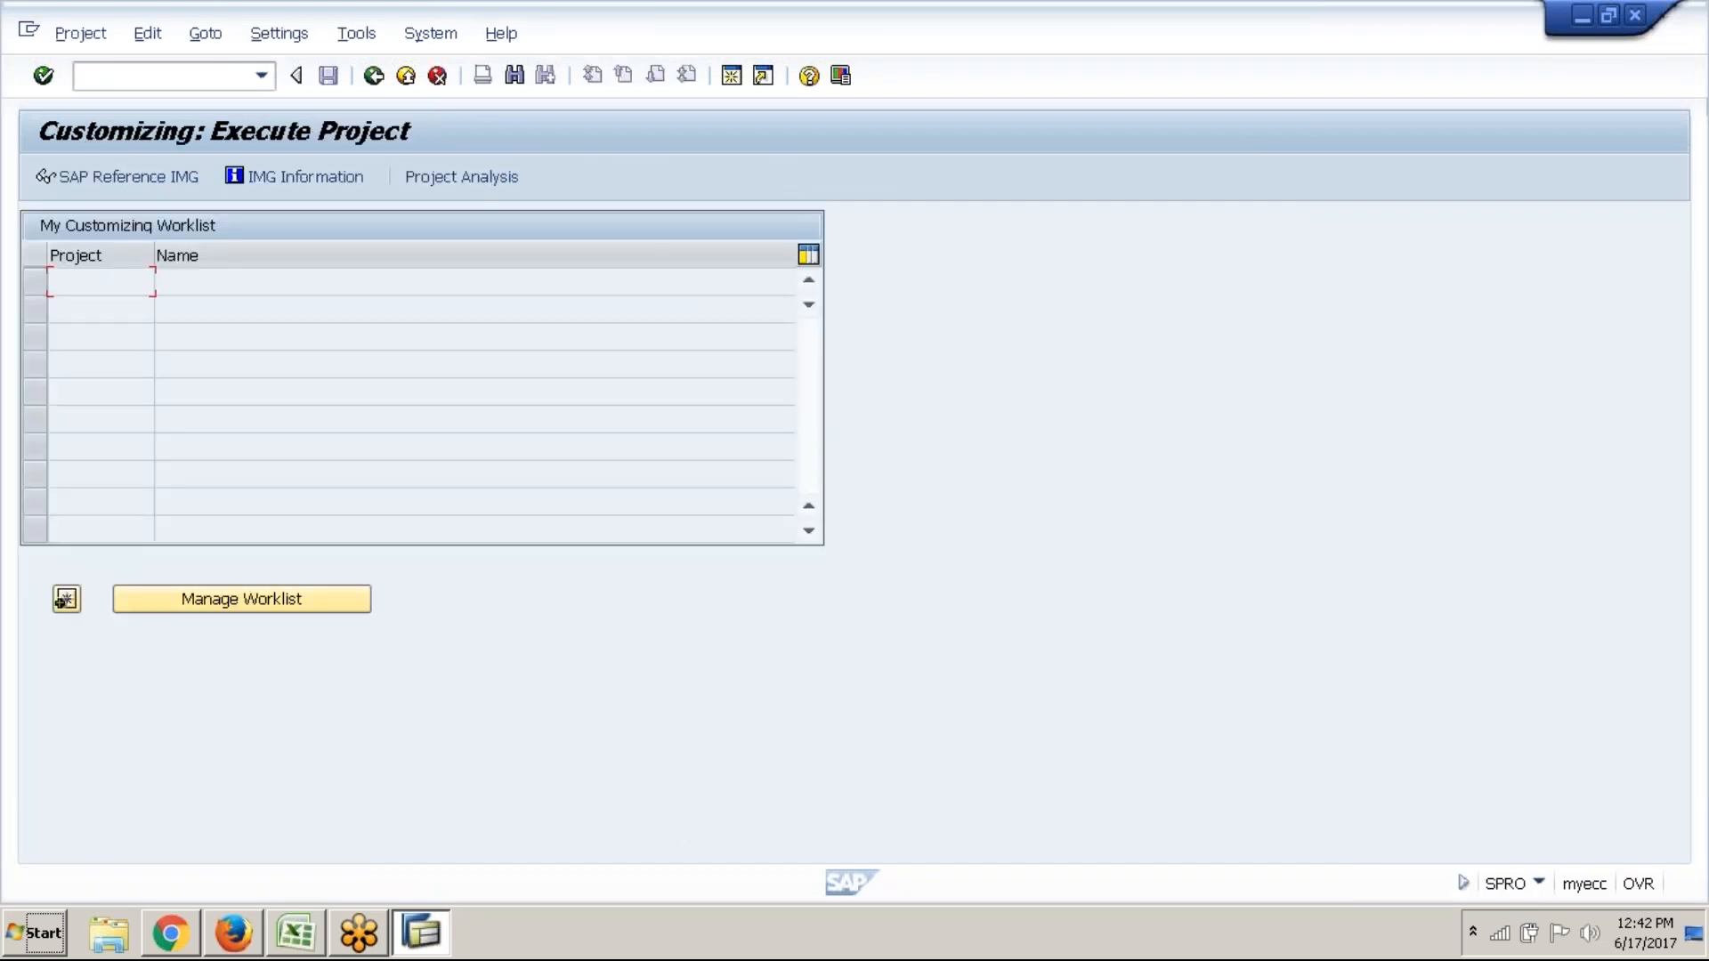
Open the SAP Reference IMG and expand Controlling > Profit Center Accounting > Basic Settings > Controlling Area Settings
key(F5)
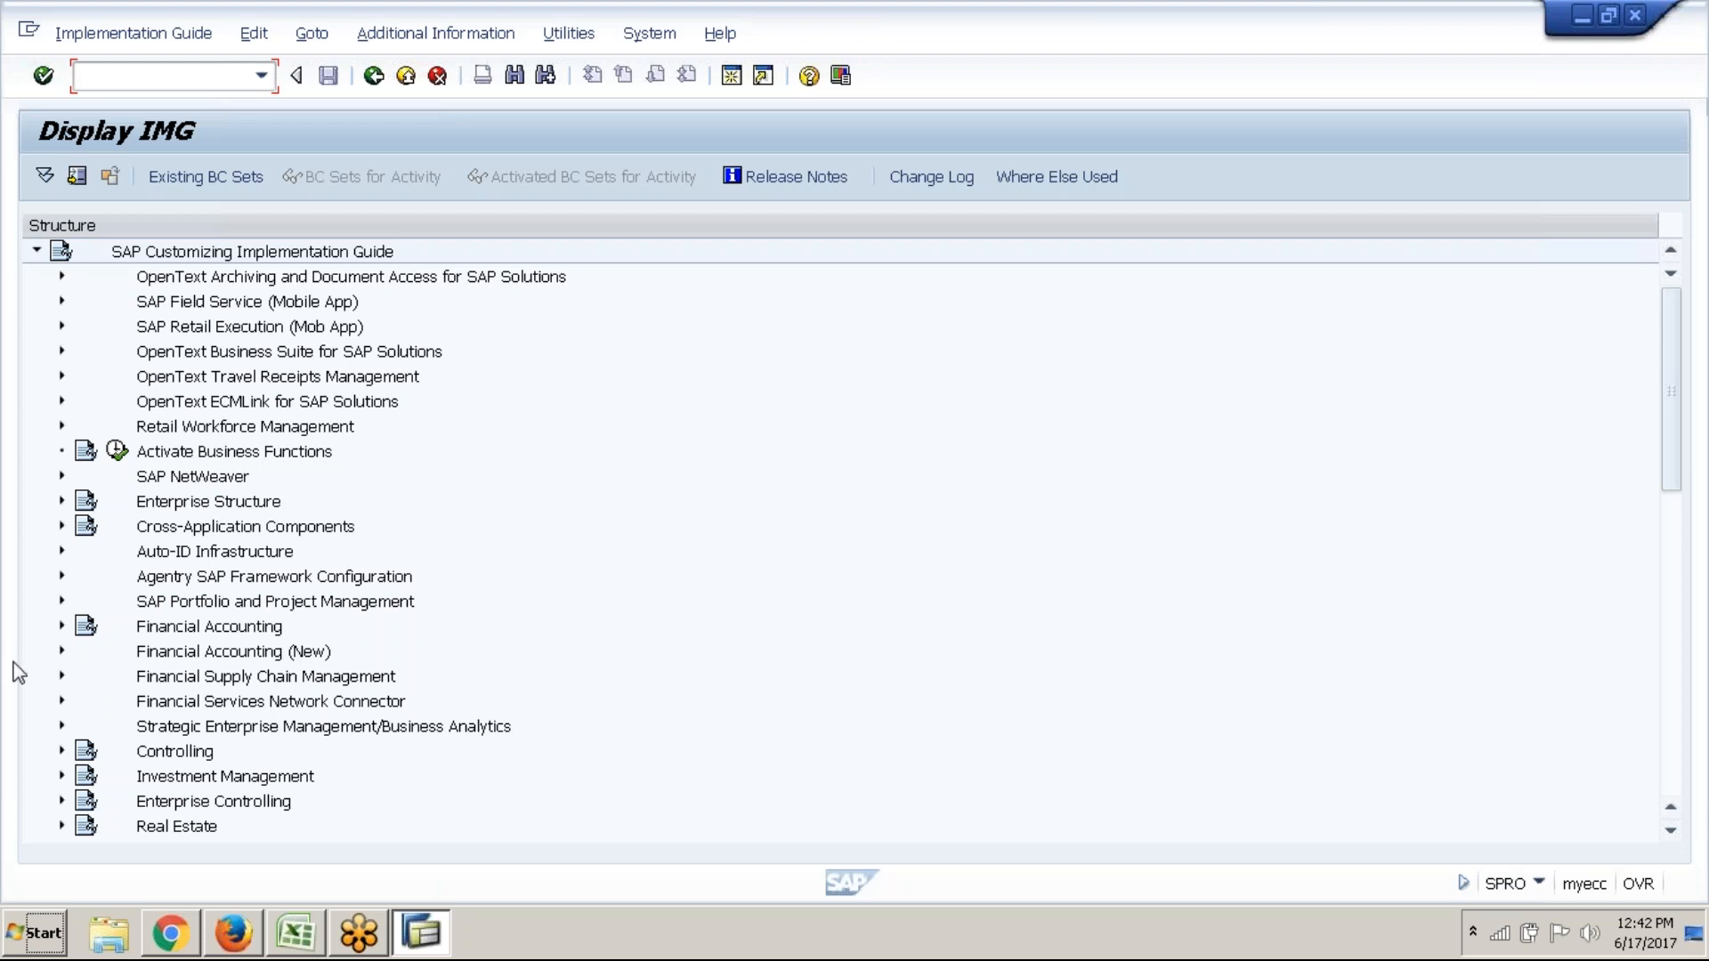
click(62, 752)
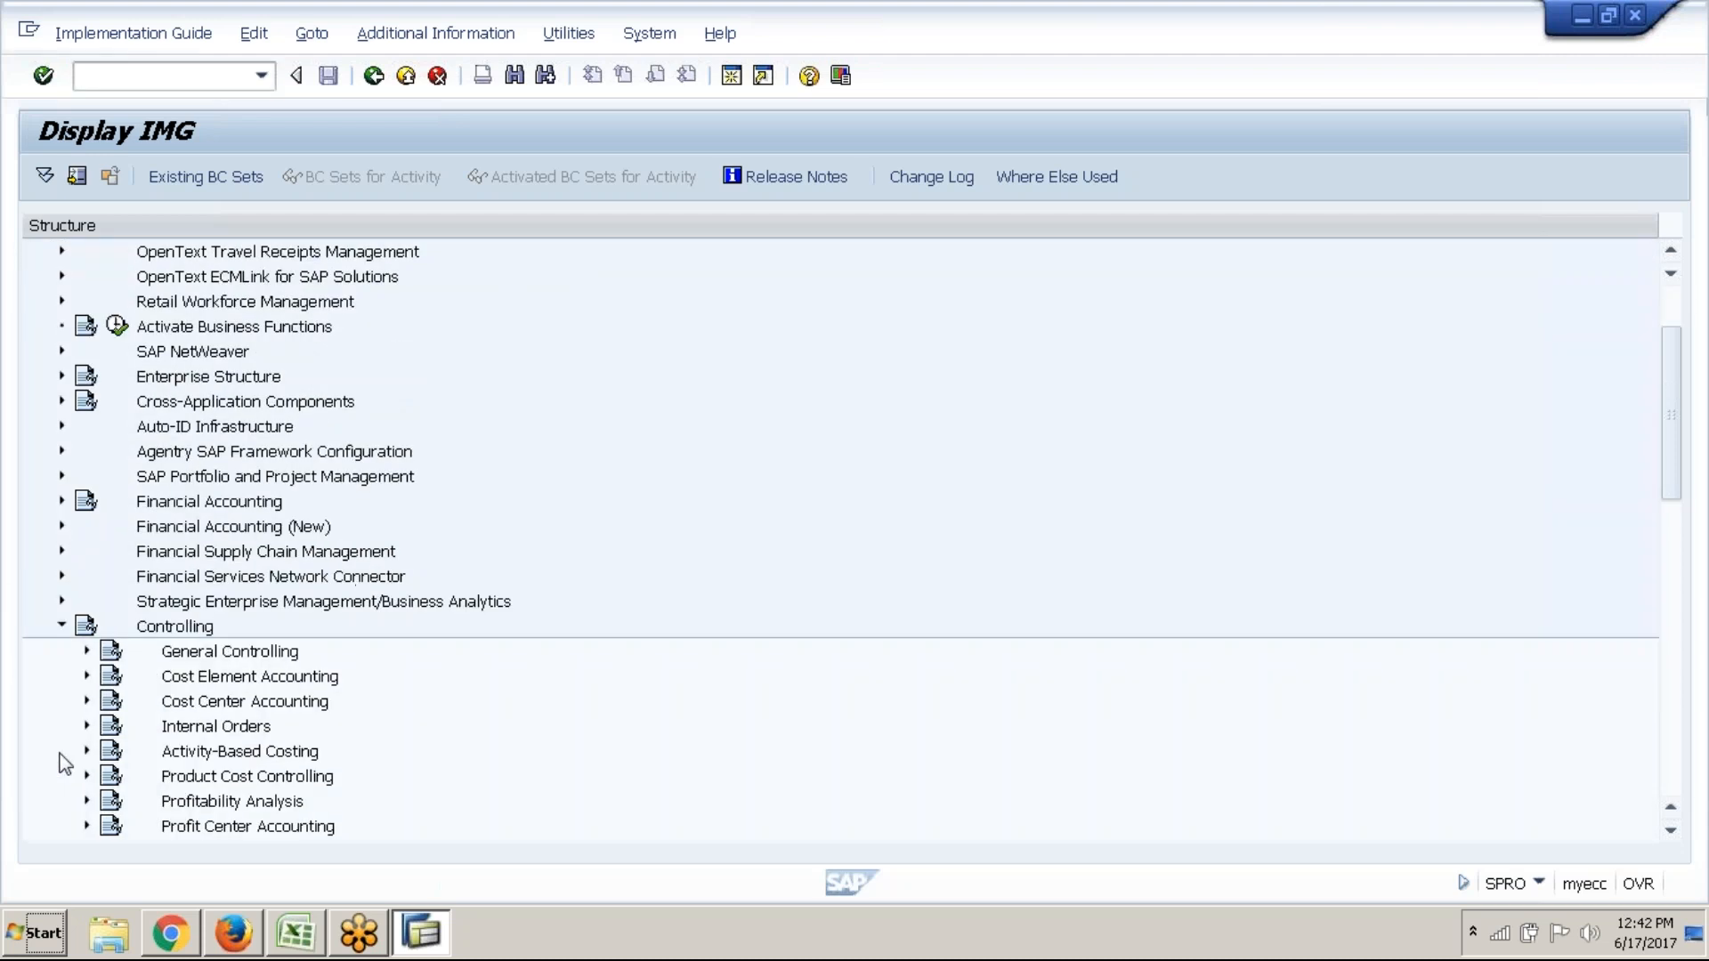
click(86, 825)
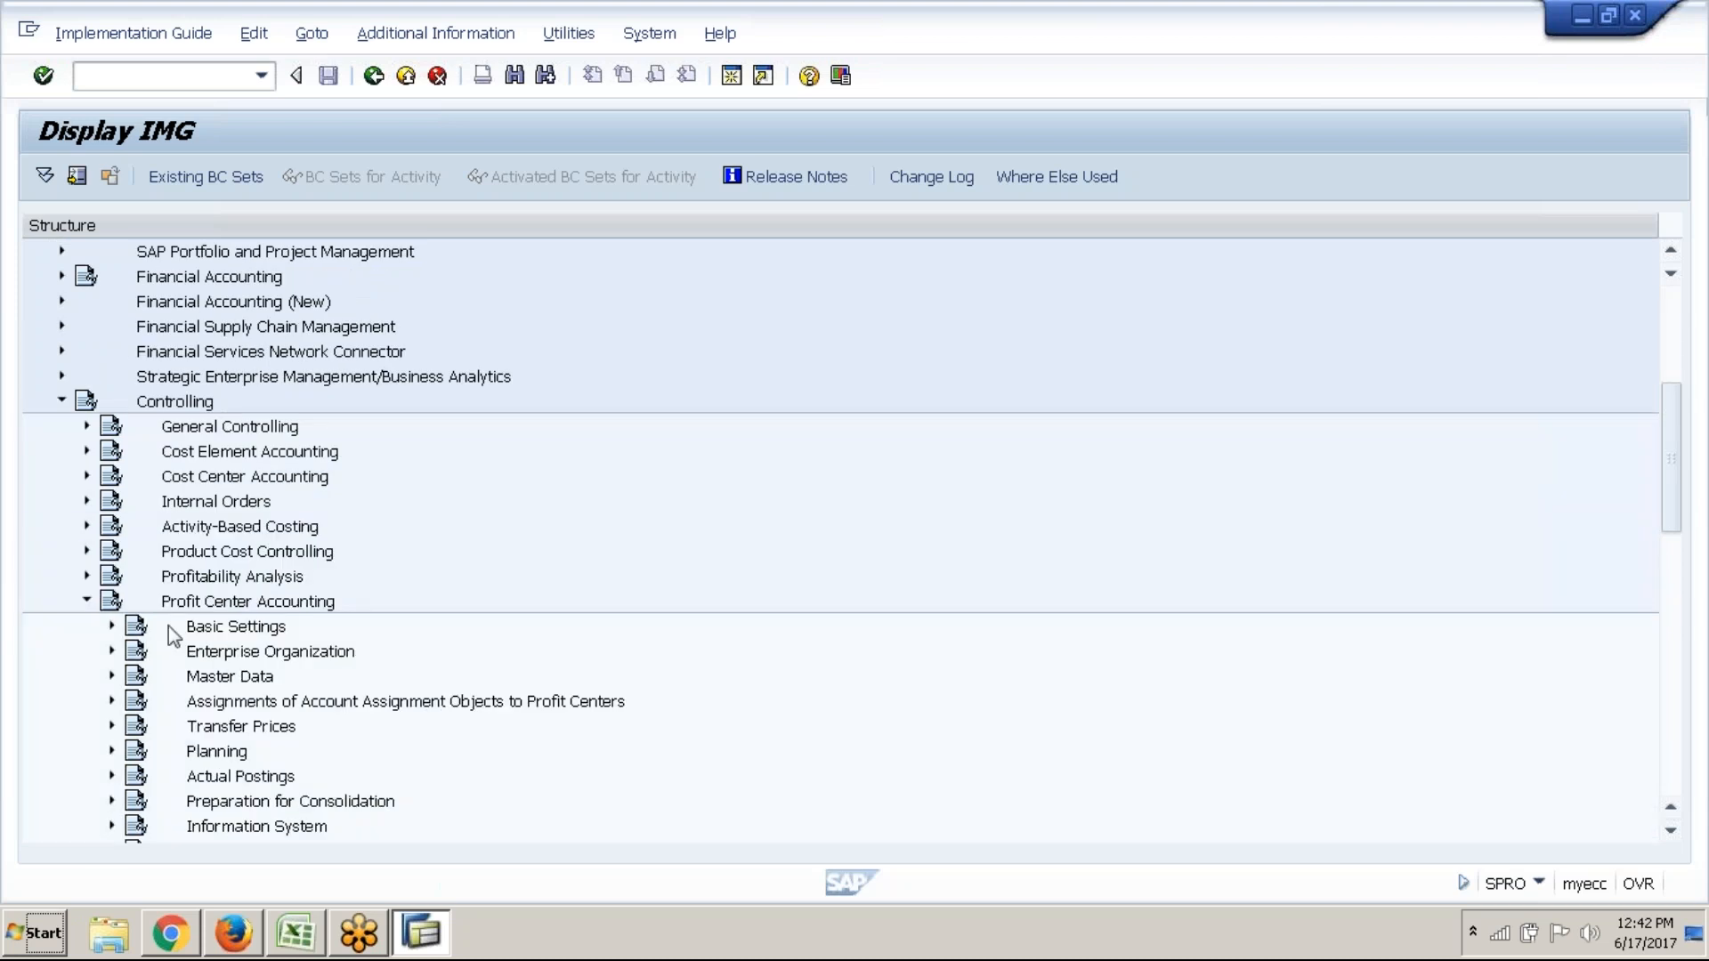
scroll(168, 627, down, 6)
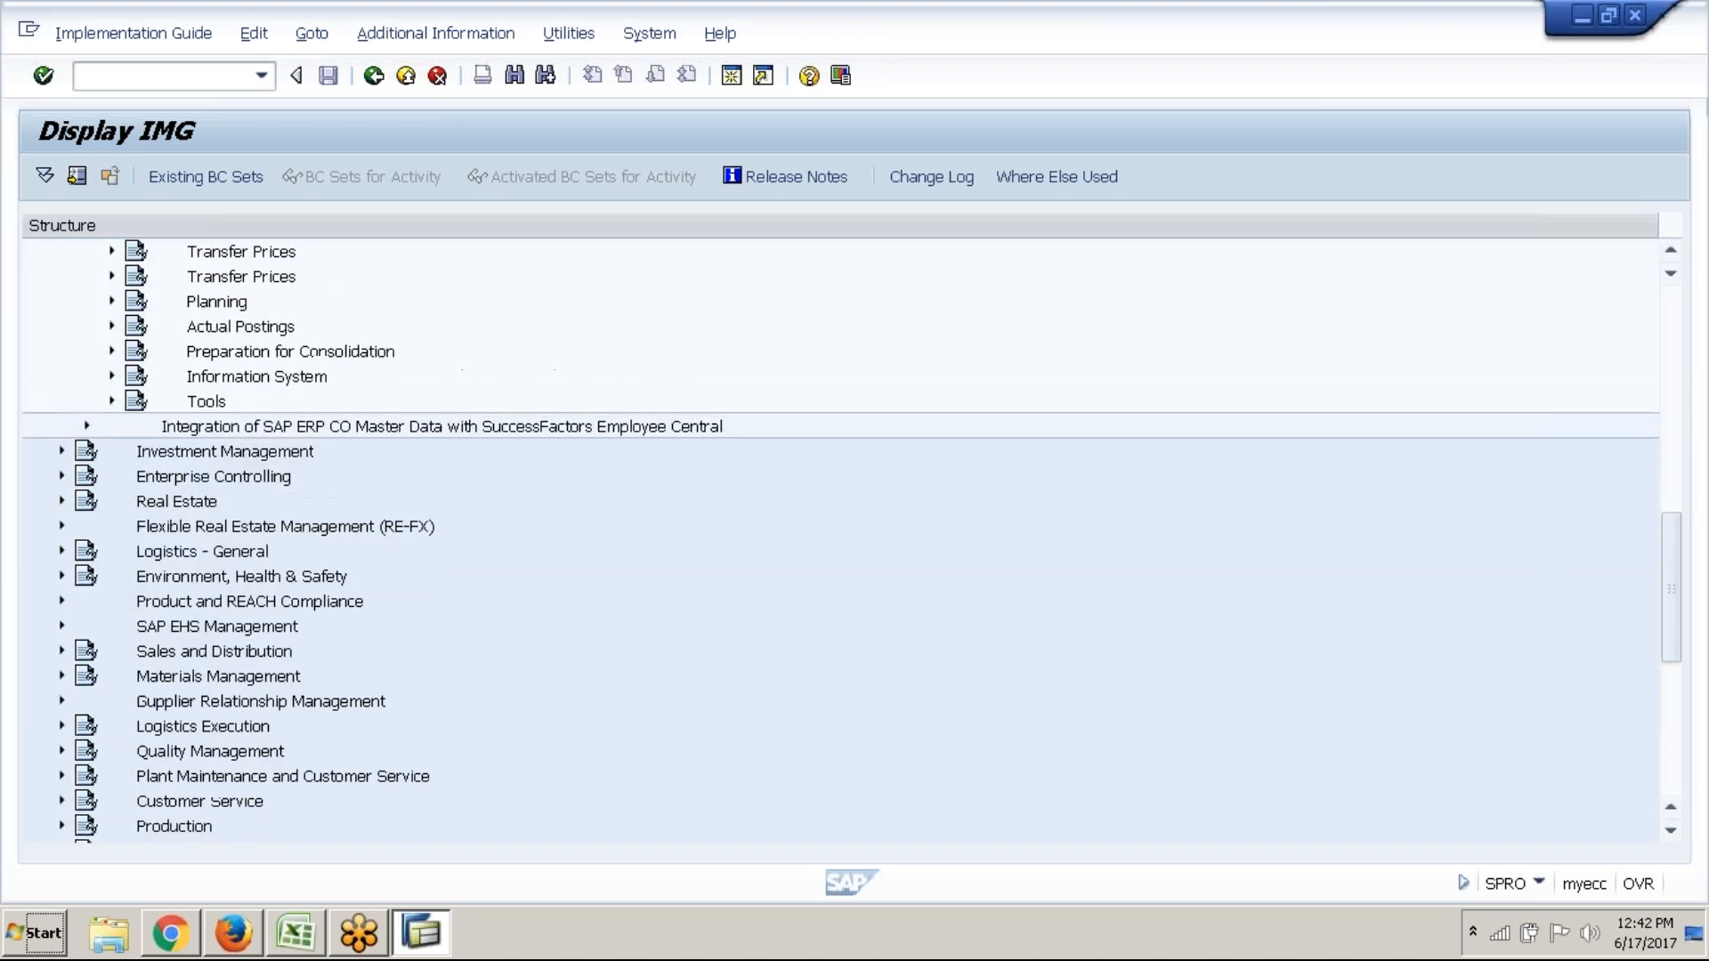
scroll(168, 627, up, 3)
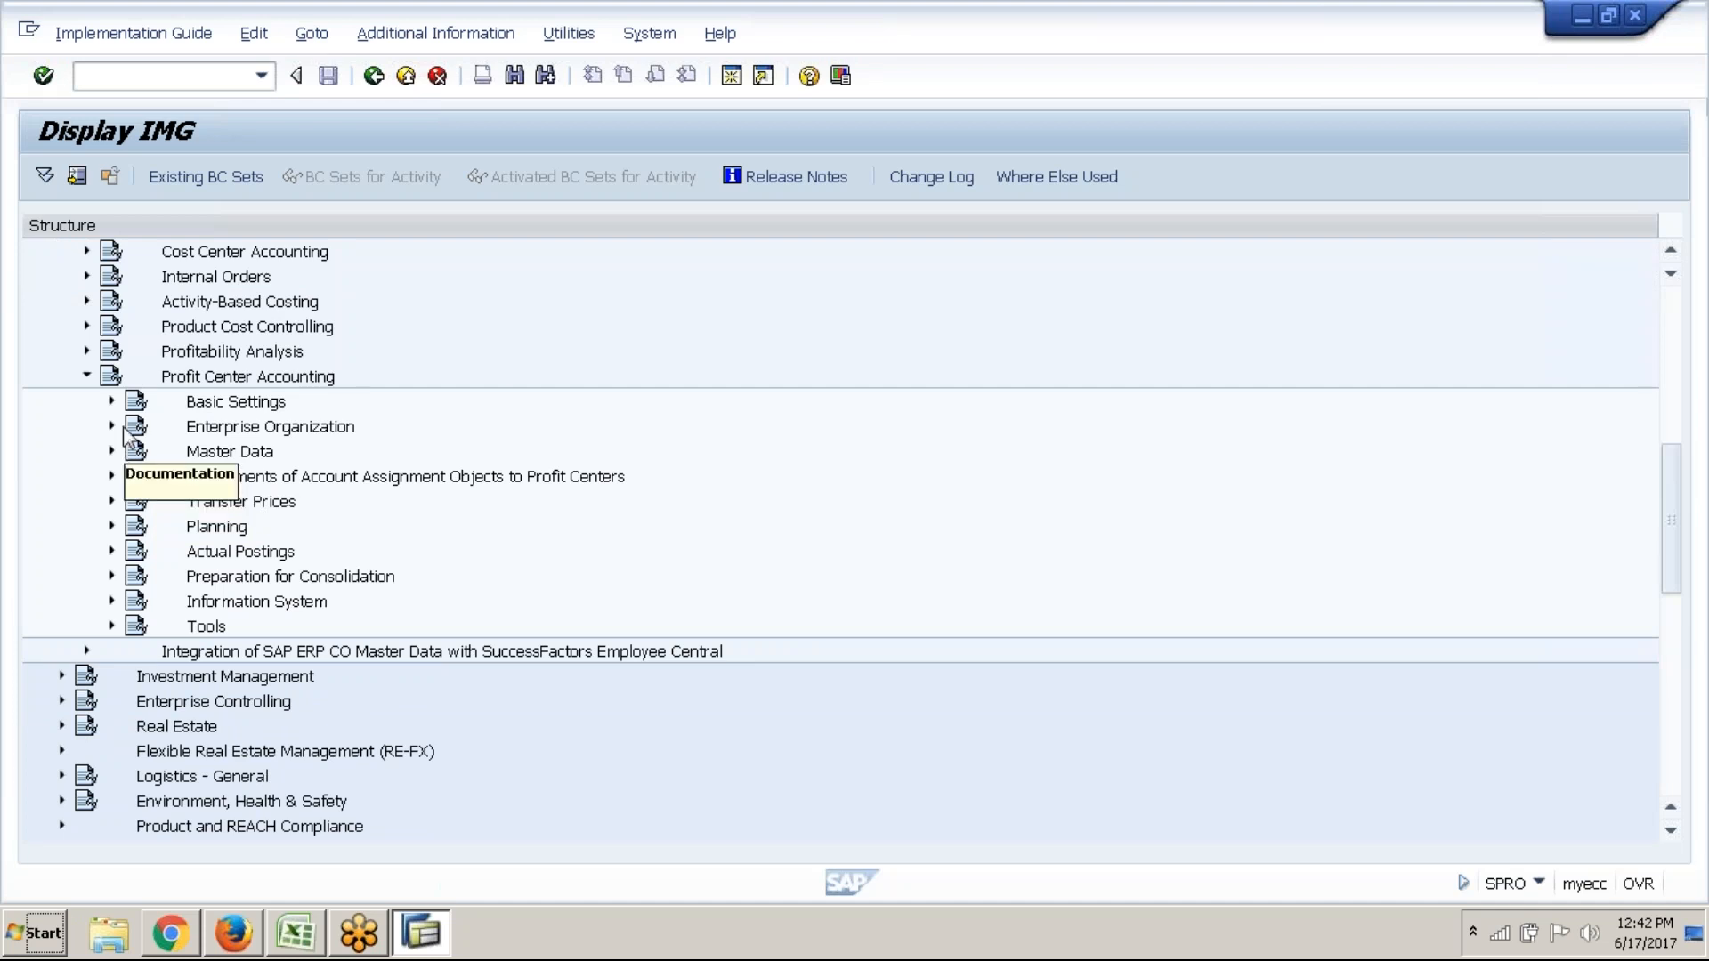
click(112, 402)
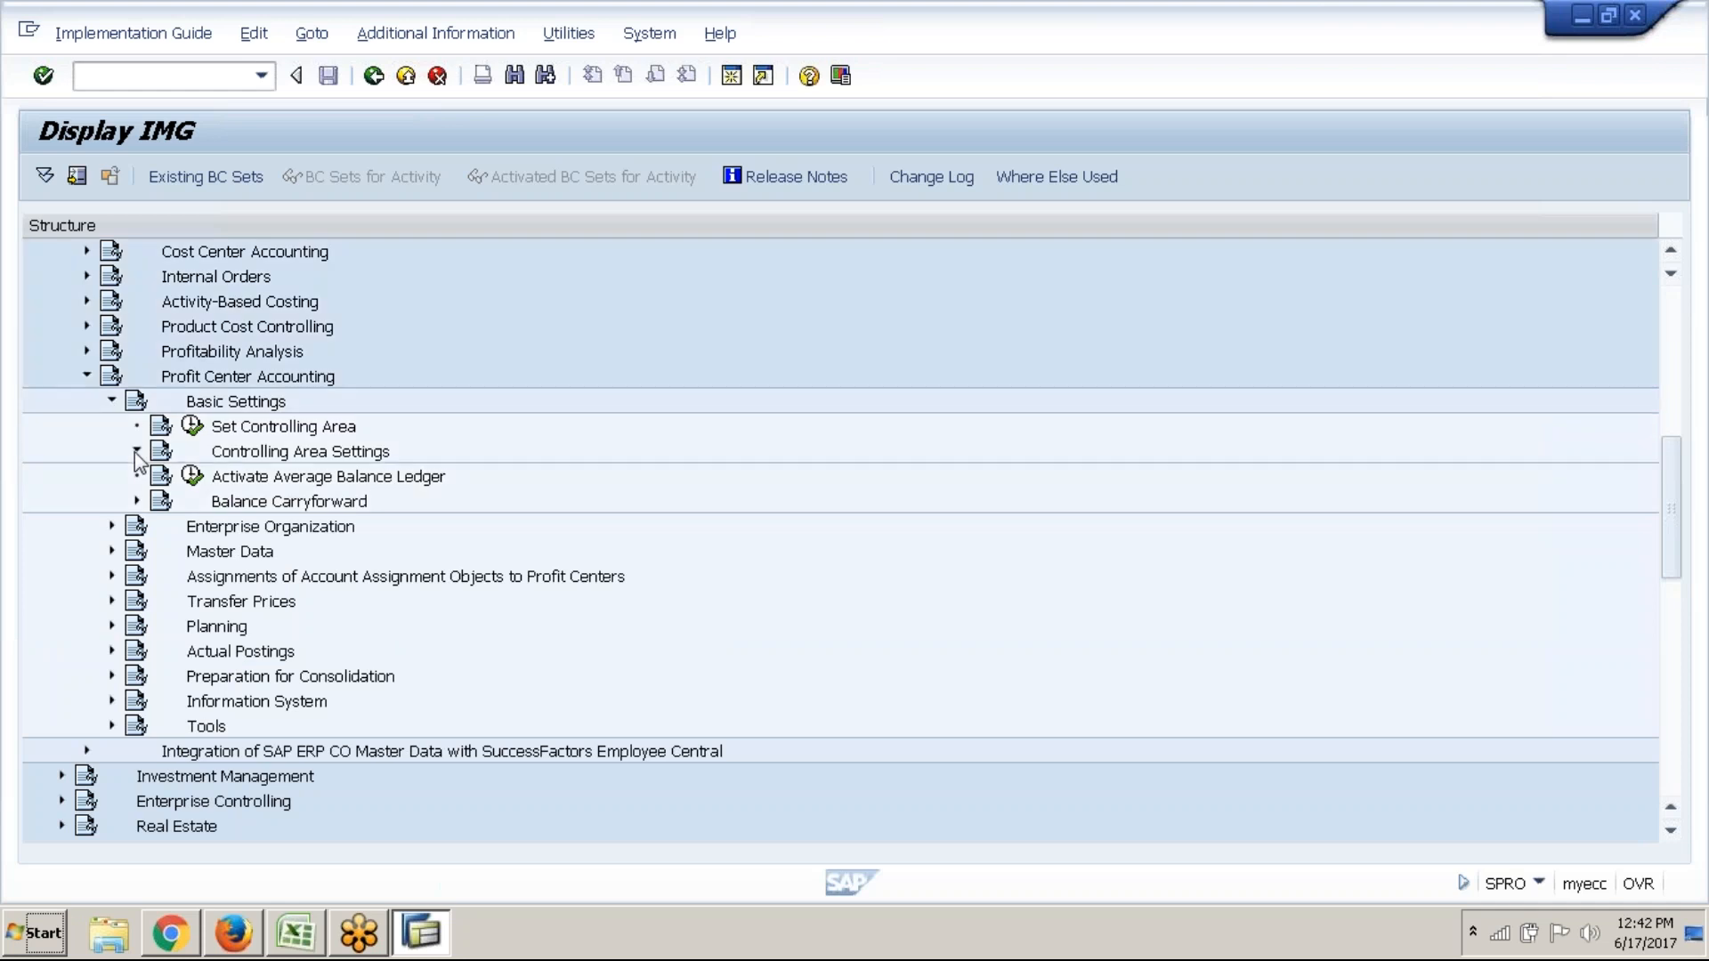
click(137, 452)
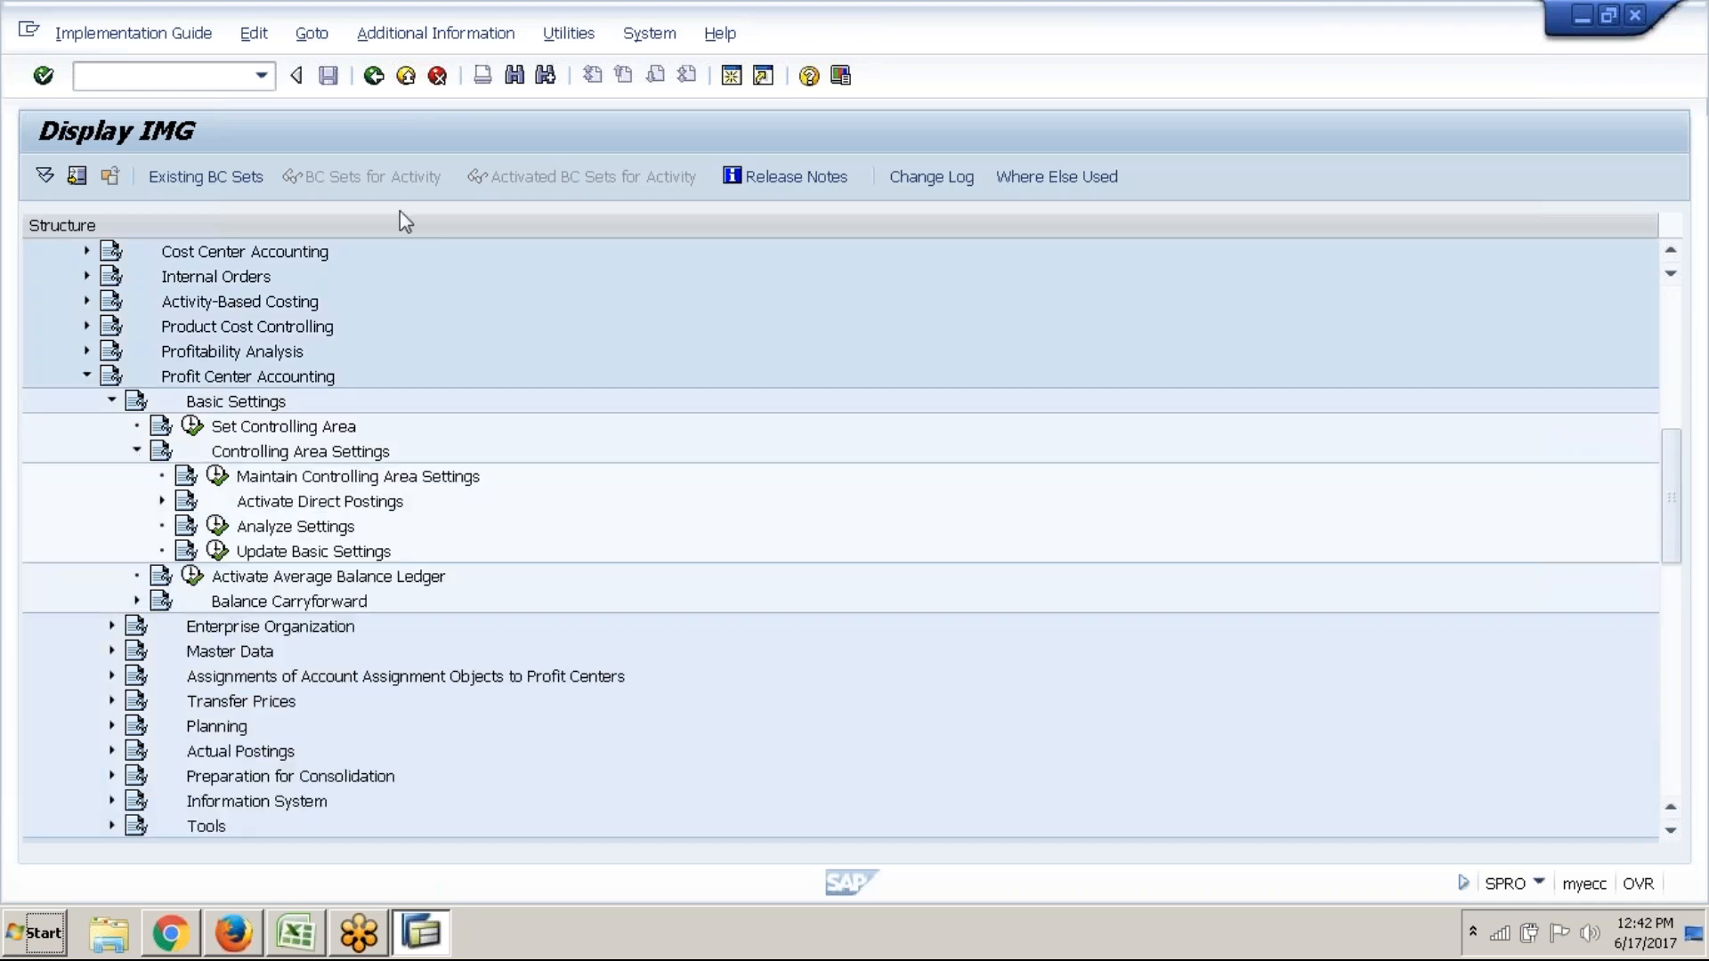
click(474, 36)
Display IMG activity keys in a widened Additional information column and select Maintain Controlling Area Settings
mouse_move(589, 69)
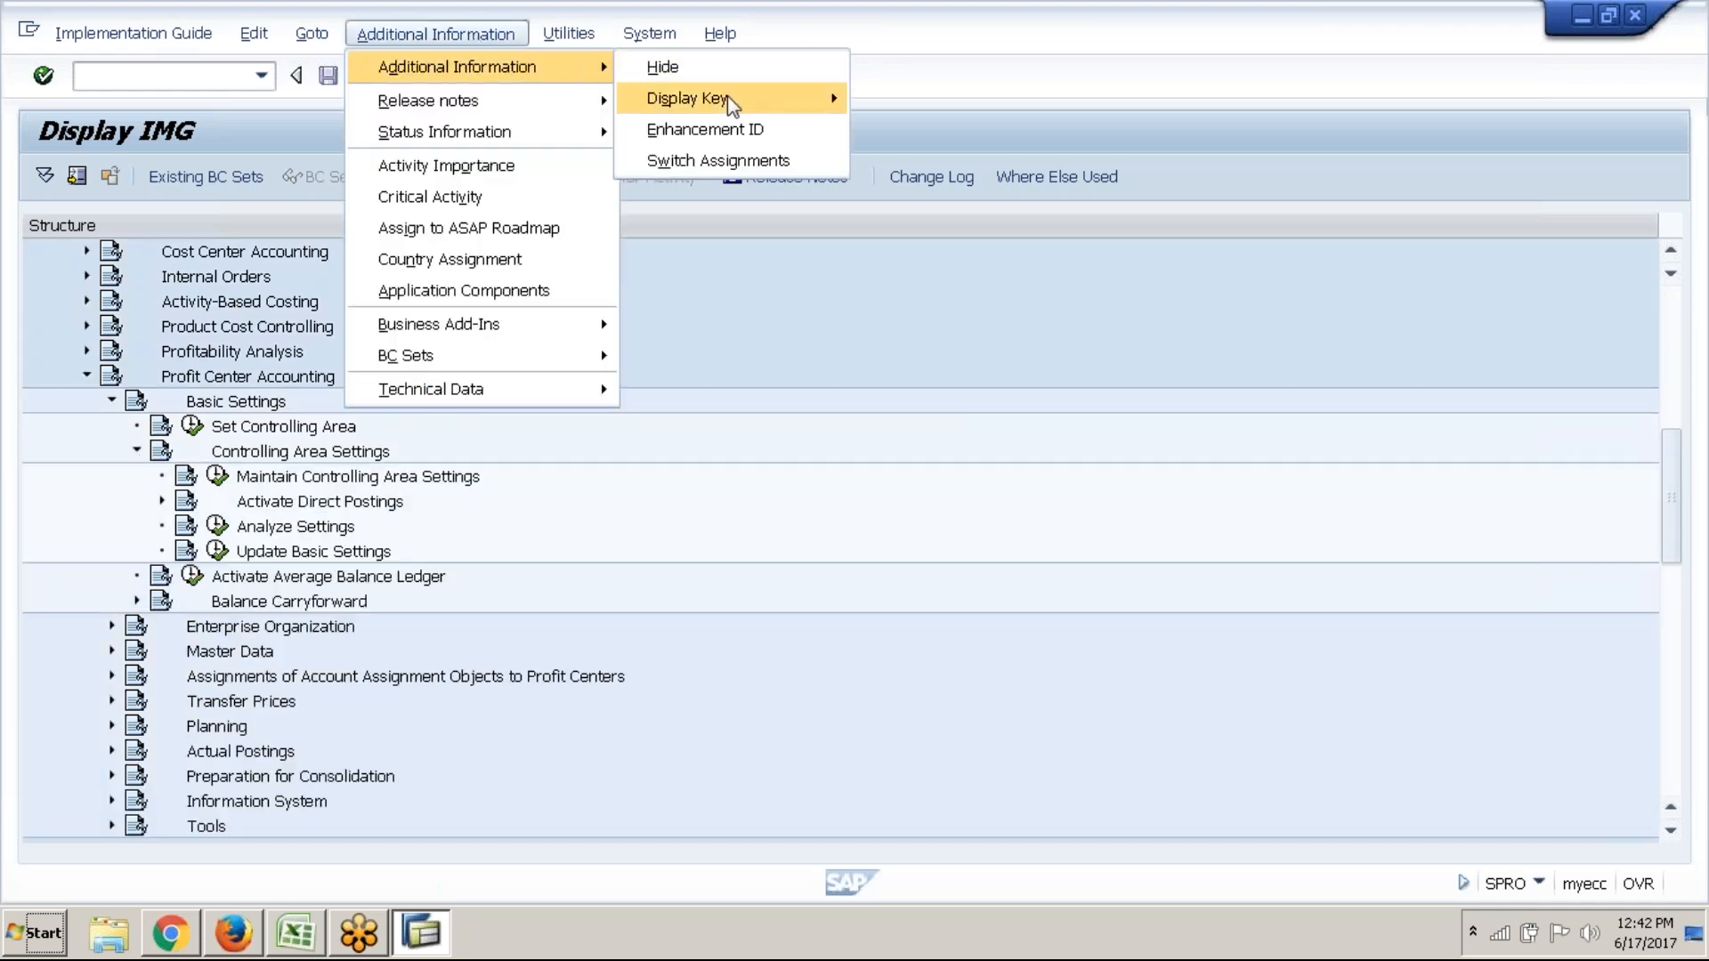
mouse_move(760, 94)
click(917, 129)
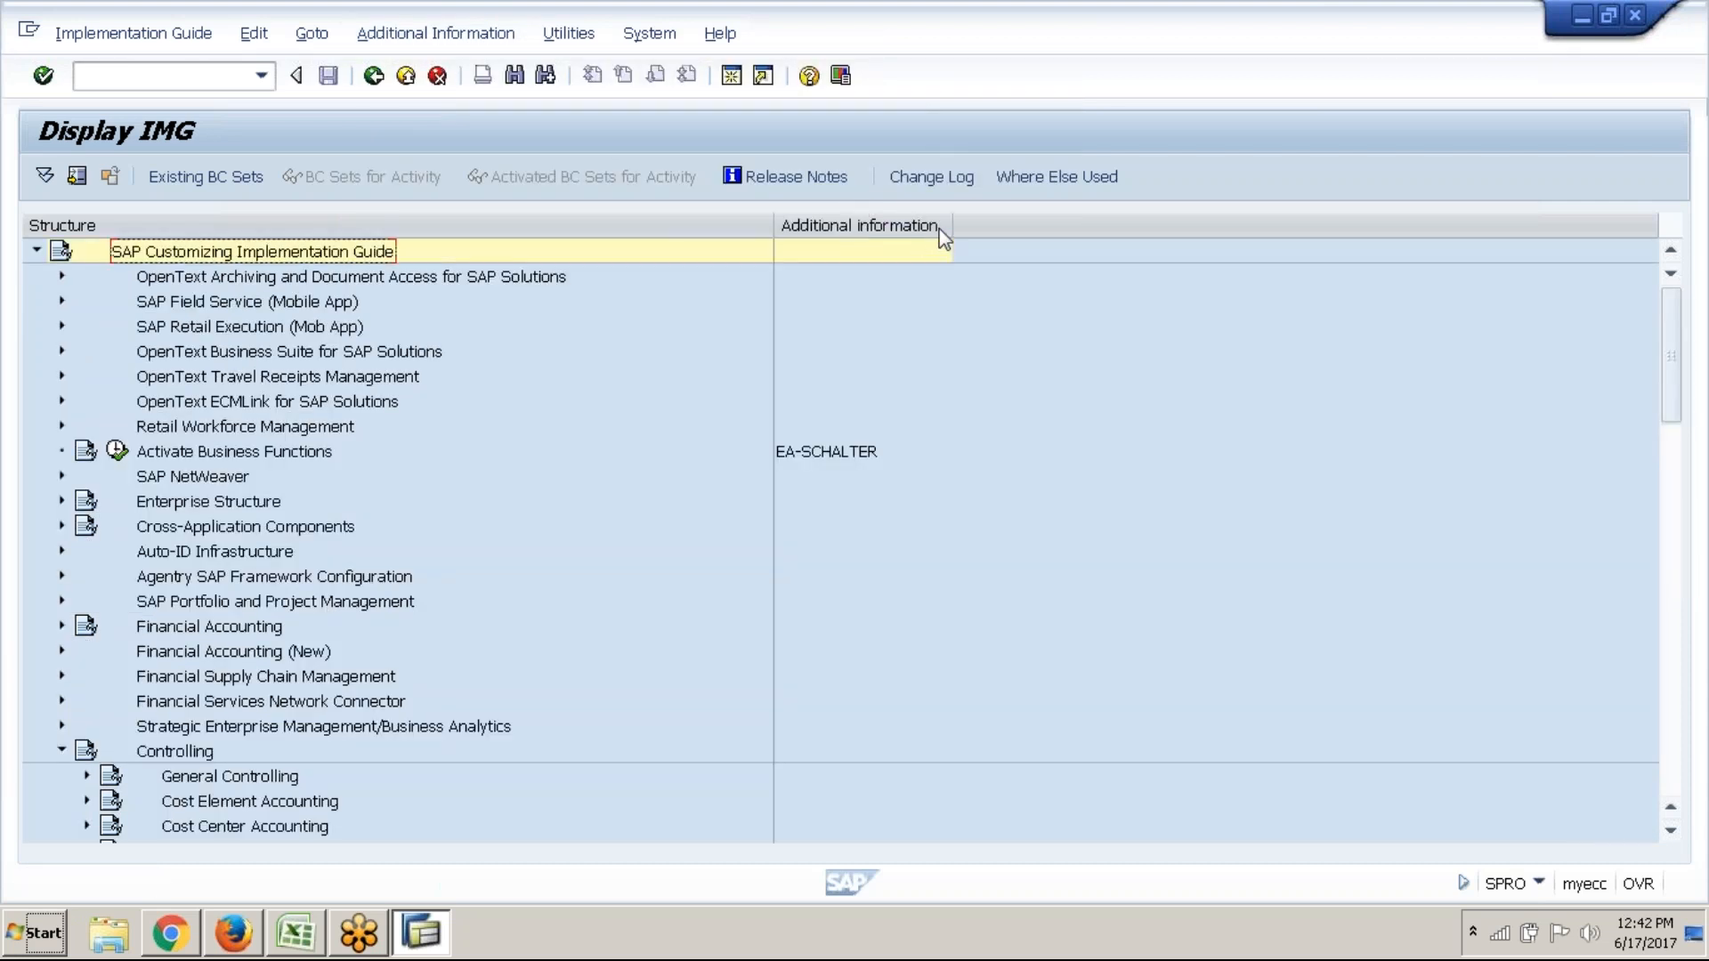
drag(956, 222, 1061, 222)
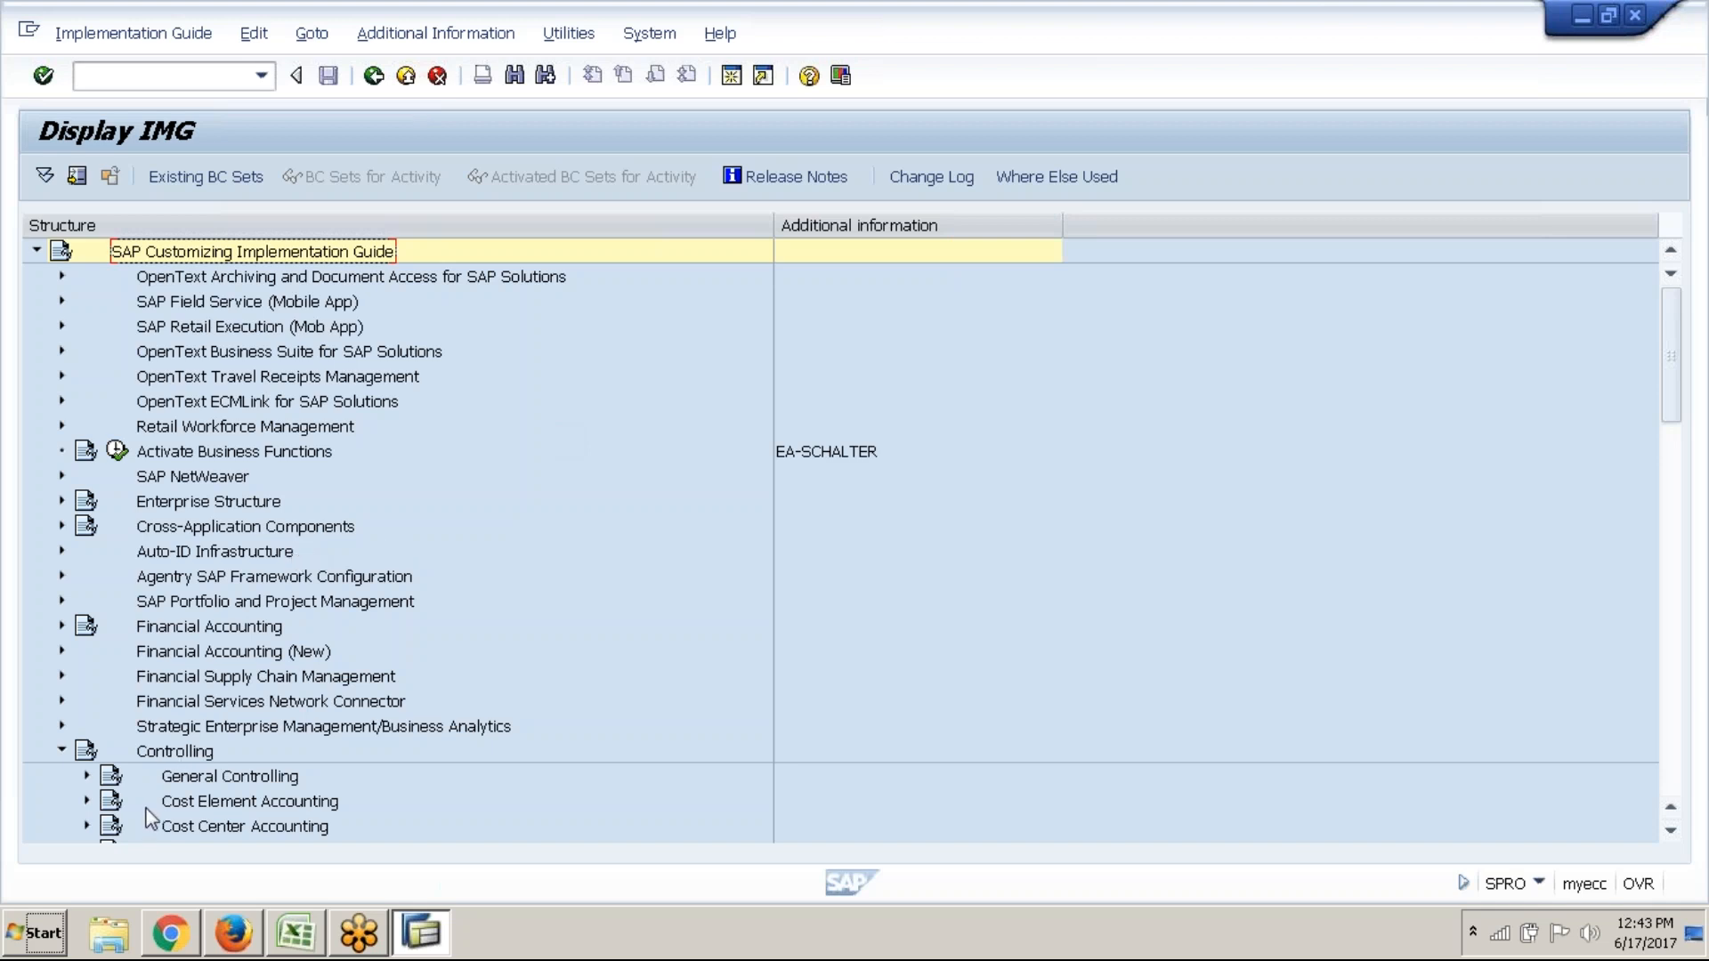
scroll(153, 800, down, 9)
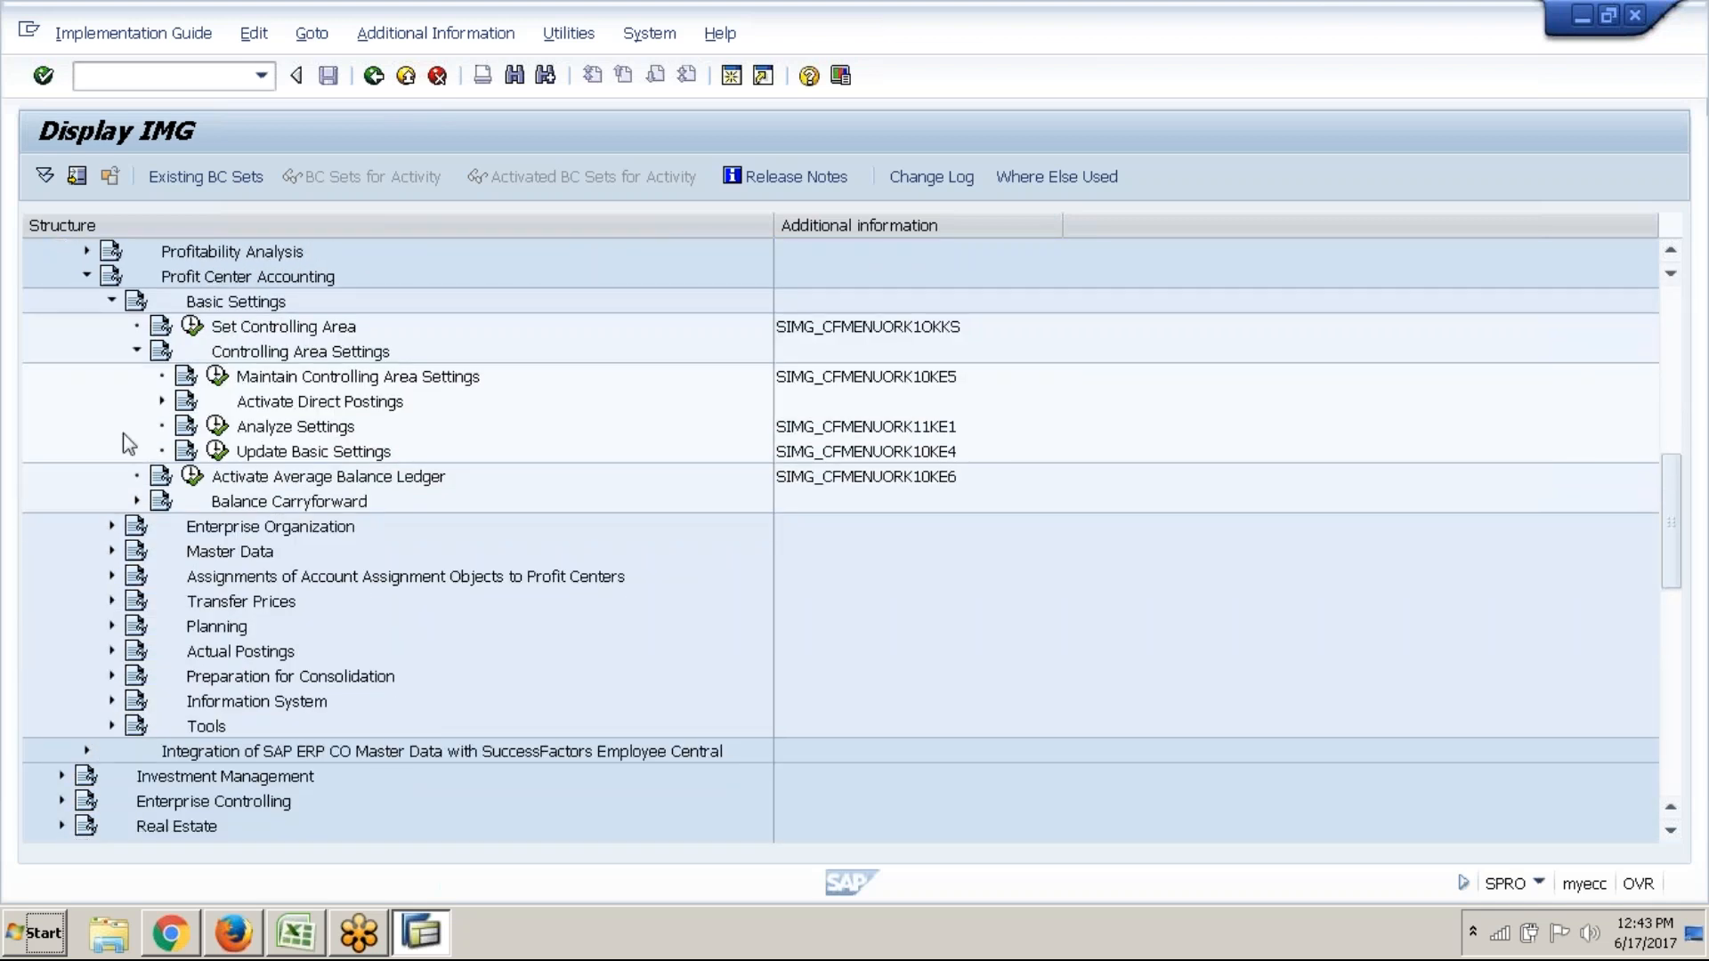
click(342, 377)
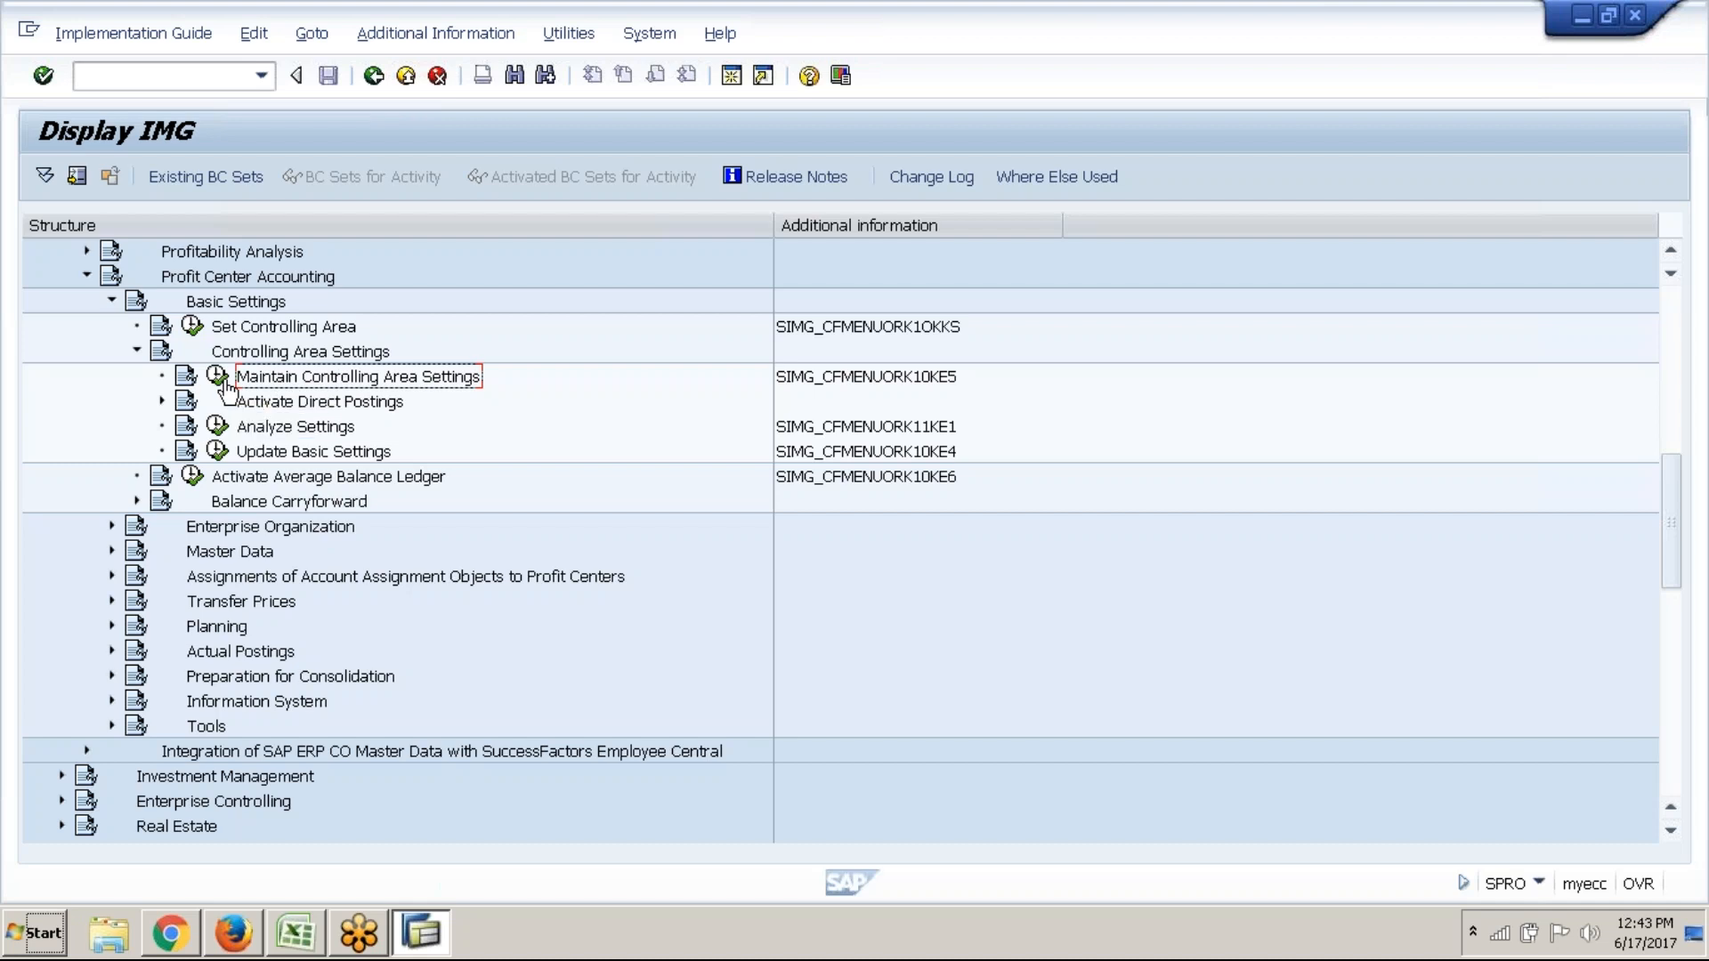
Run Maintain Controlling Area Settings for controlling area ABC1
click(218, 377)
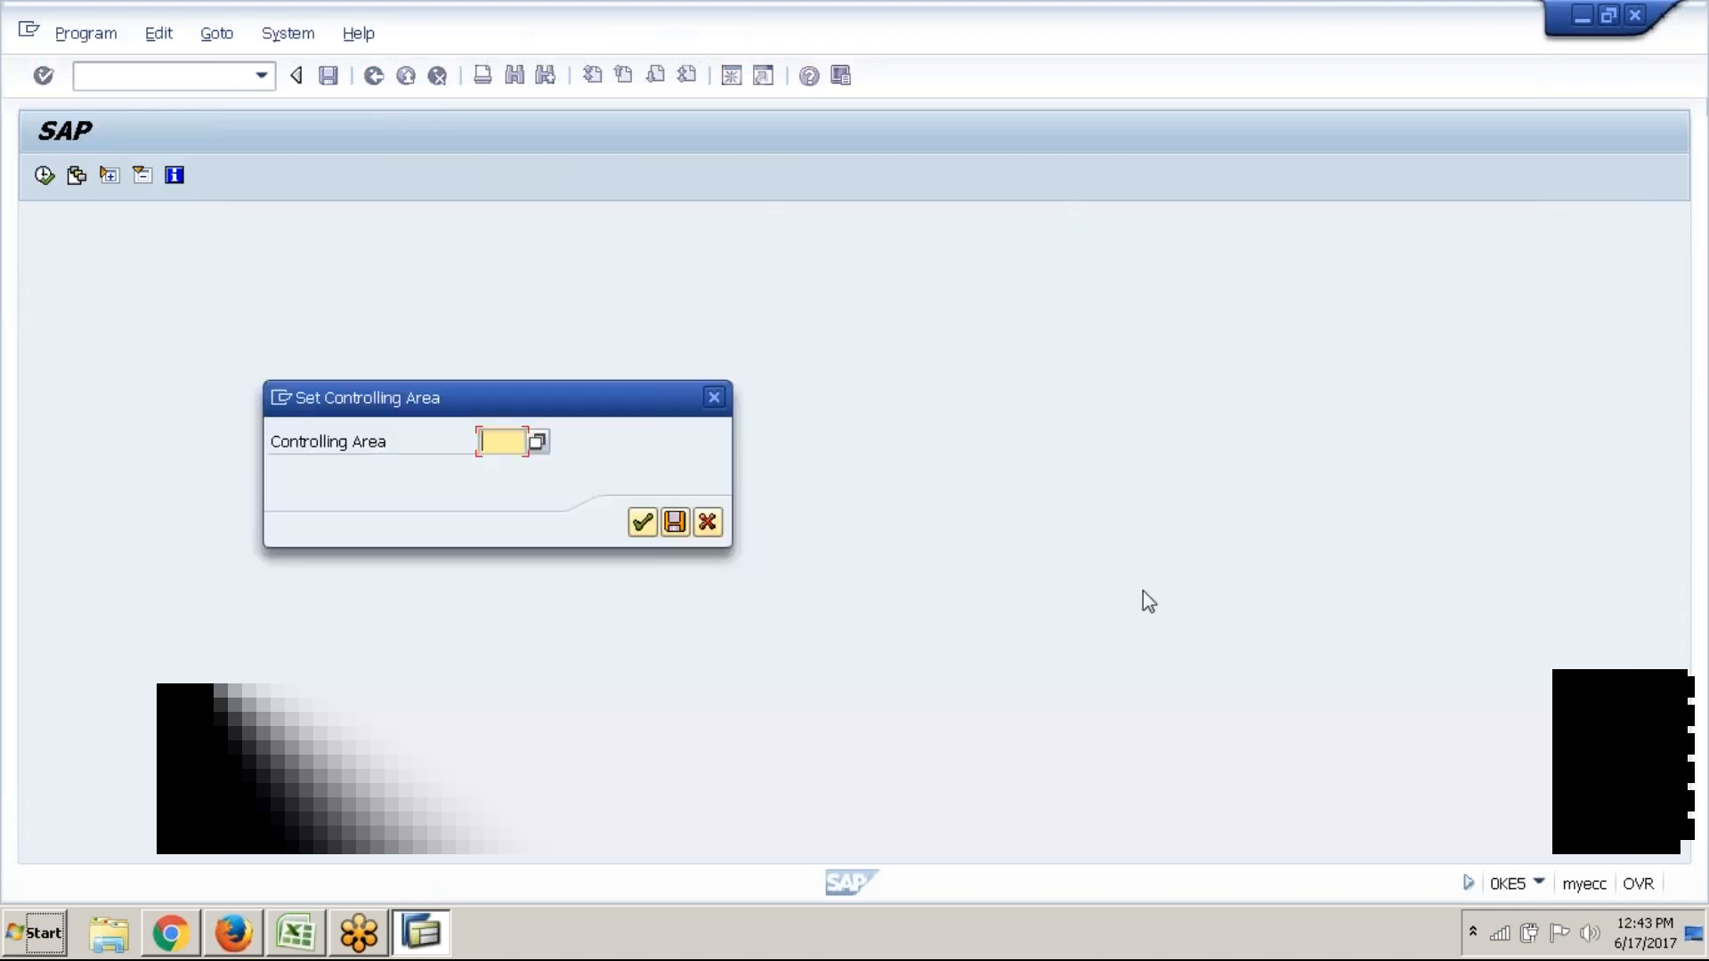
click(1323, 54)
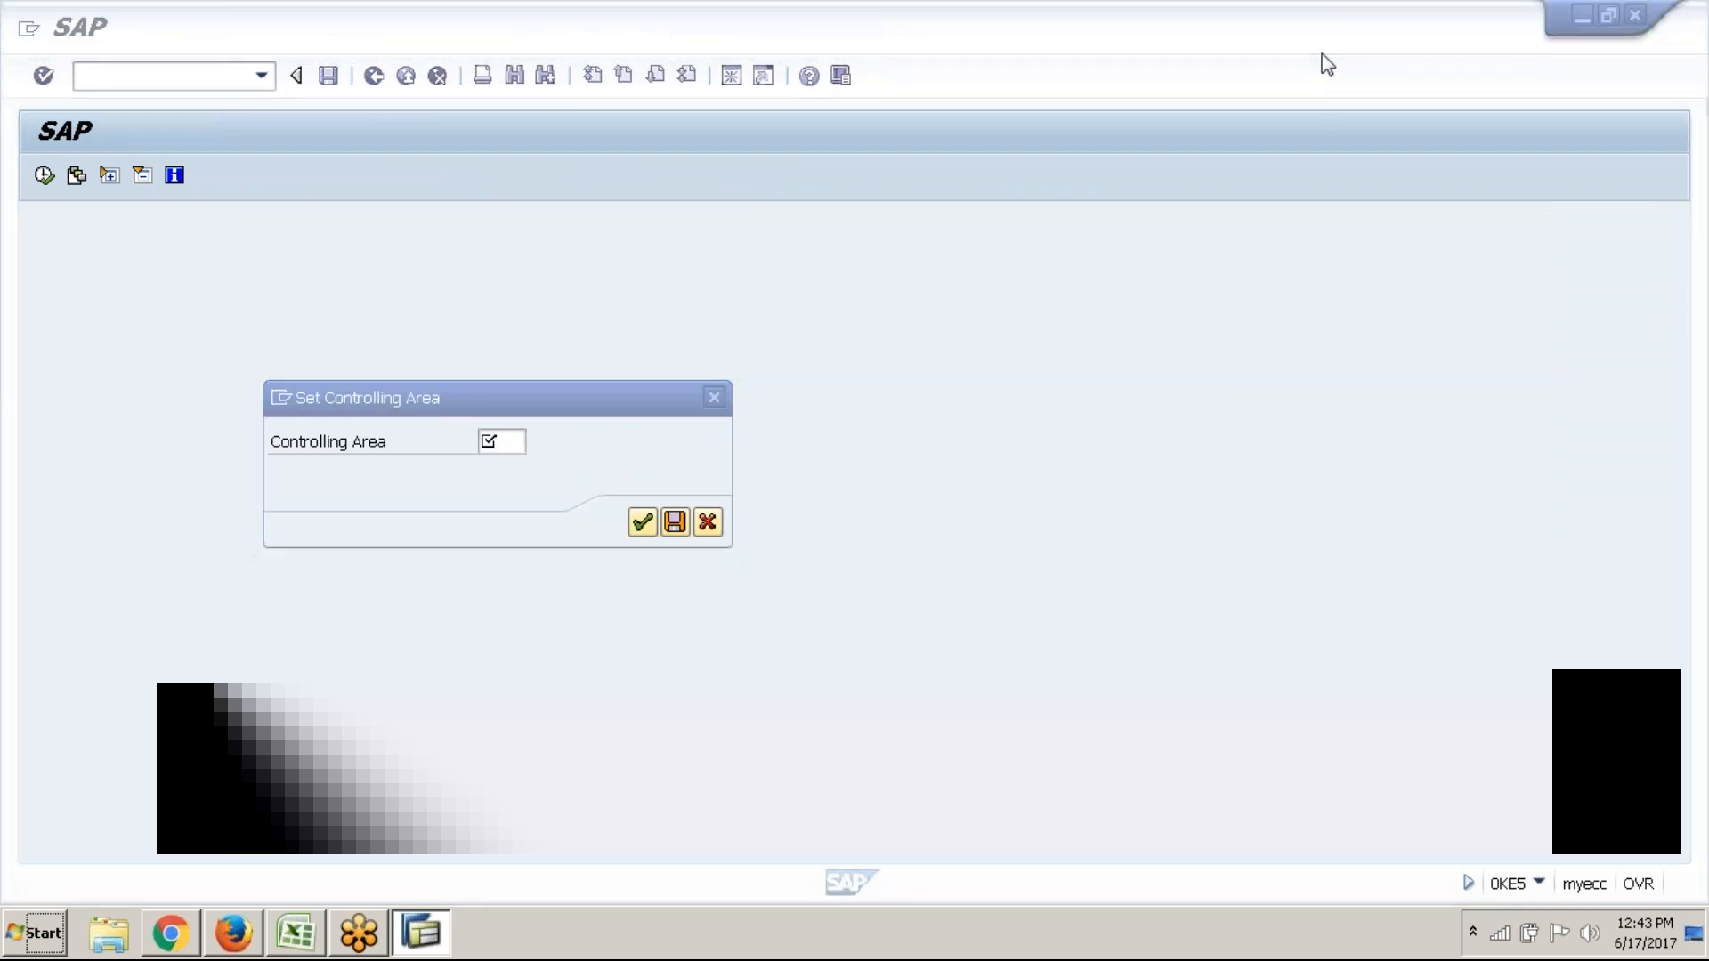
click(519, 440)
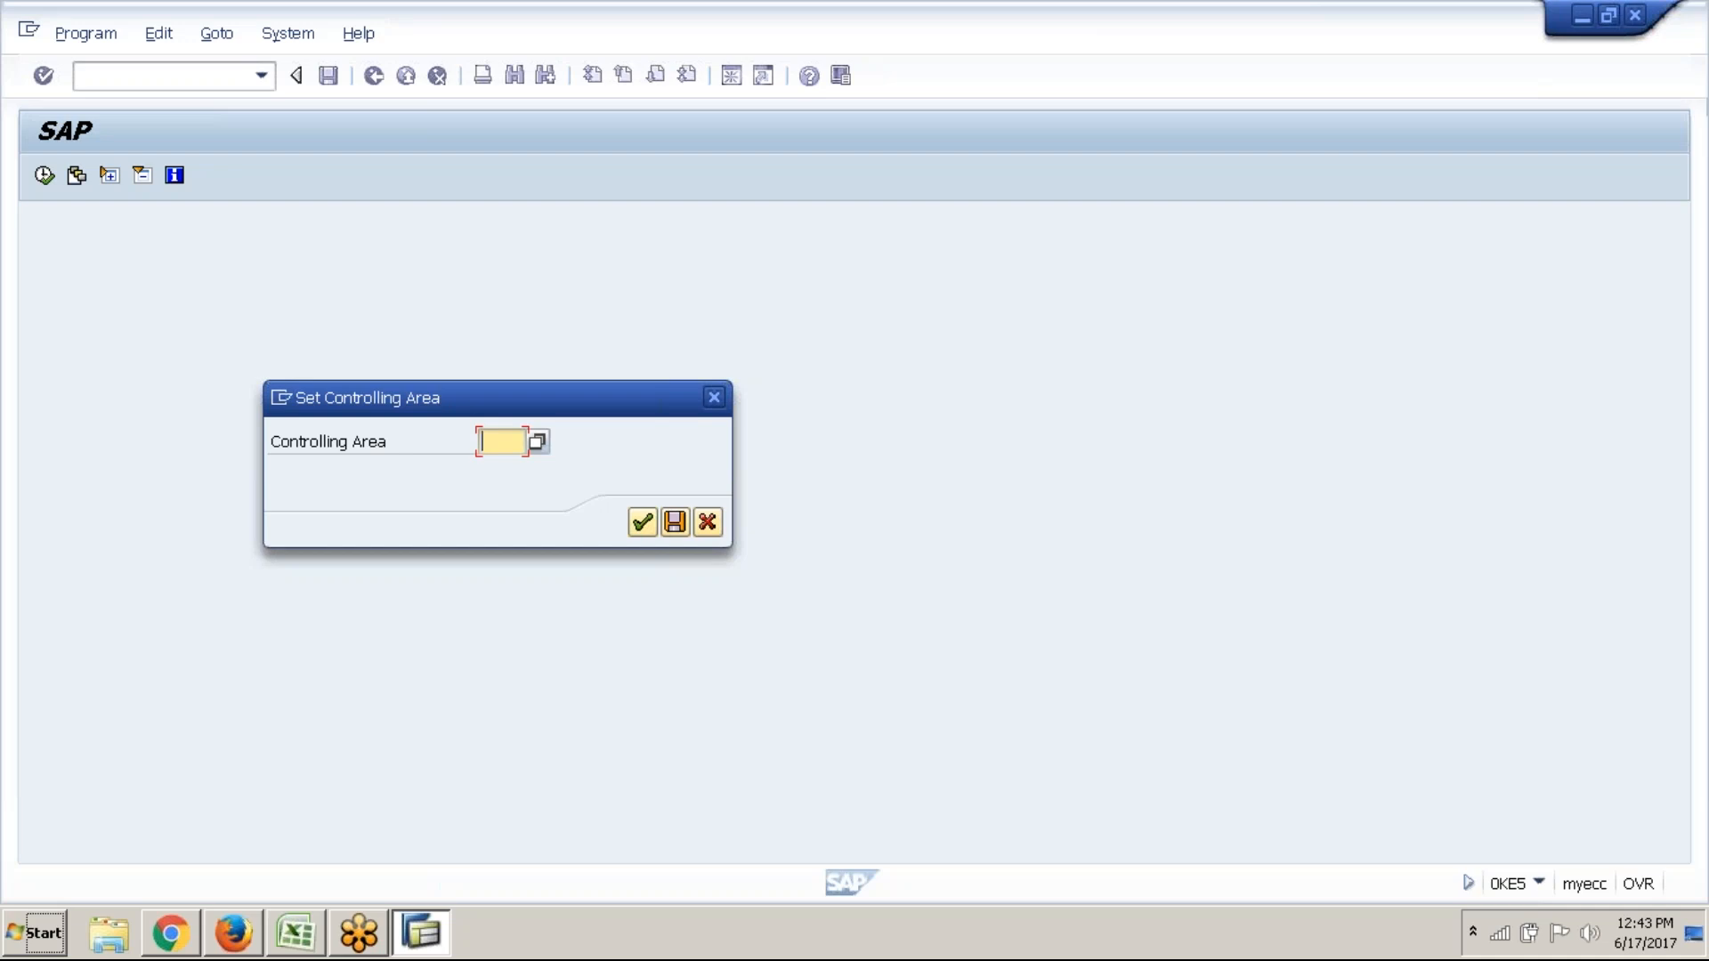
text(abc1)
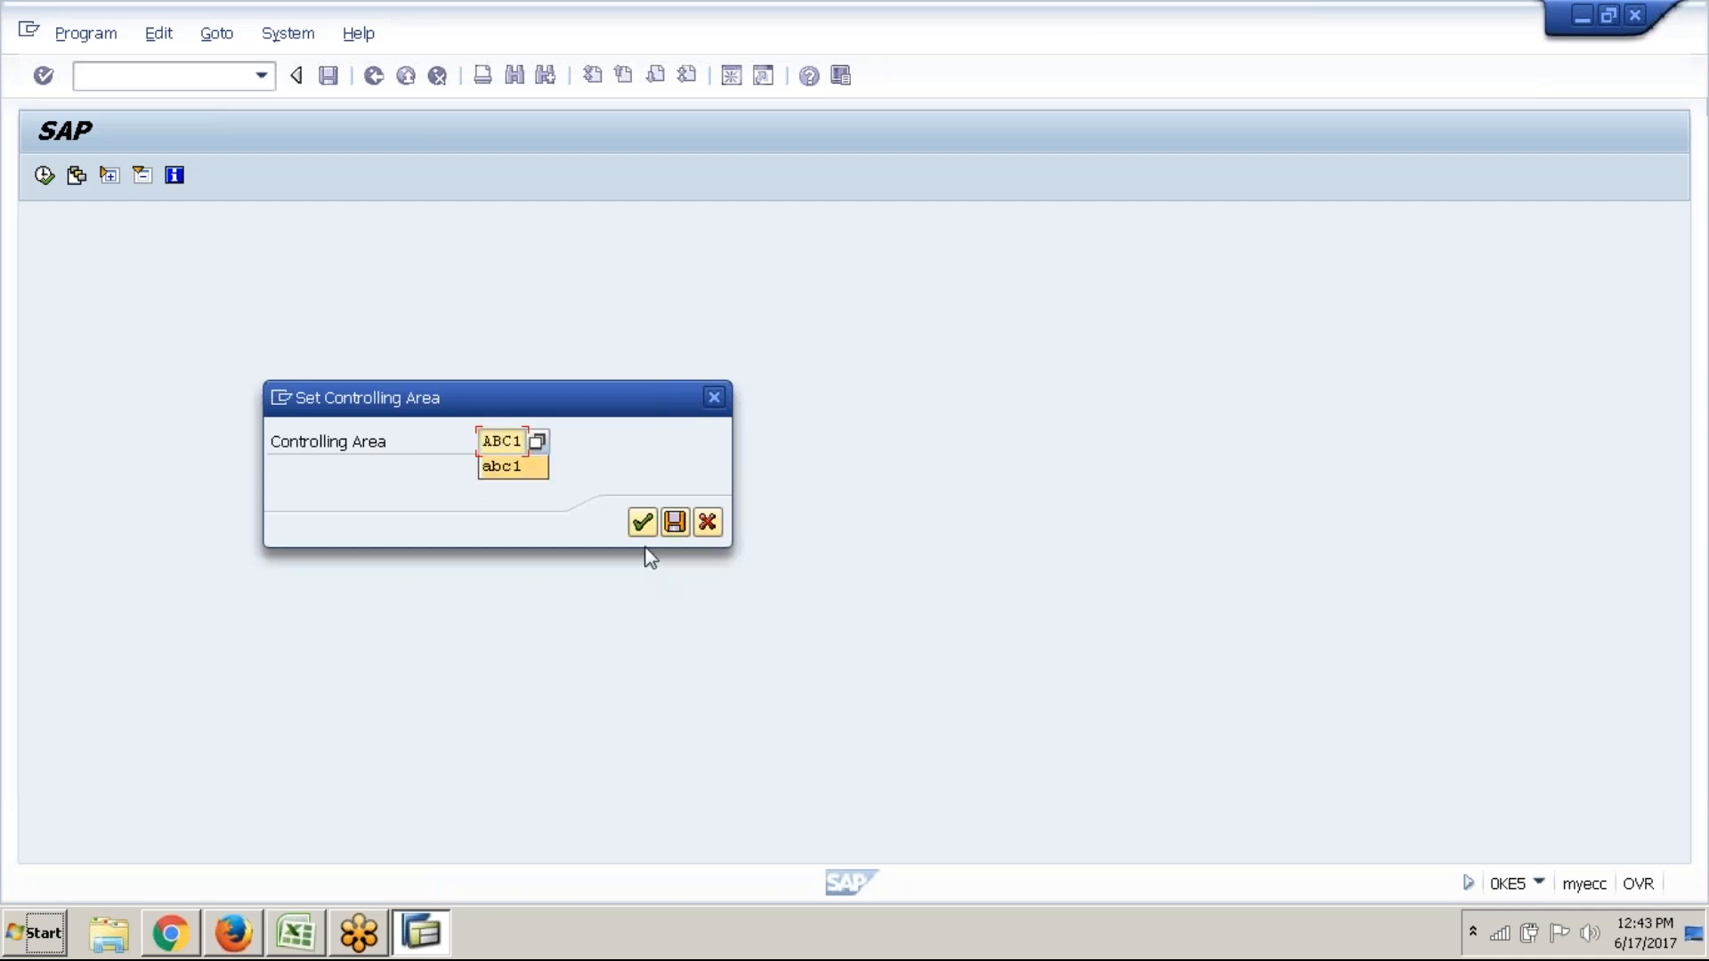
click(643, 523)
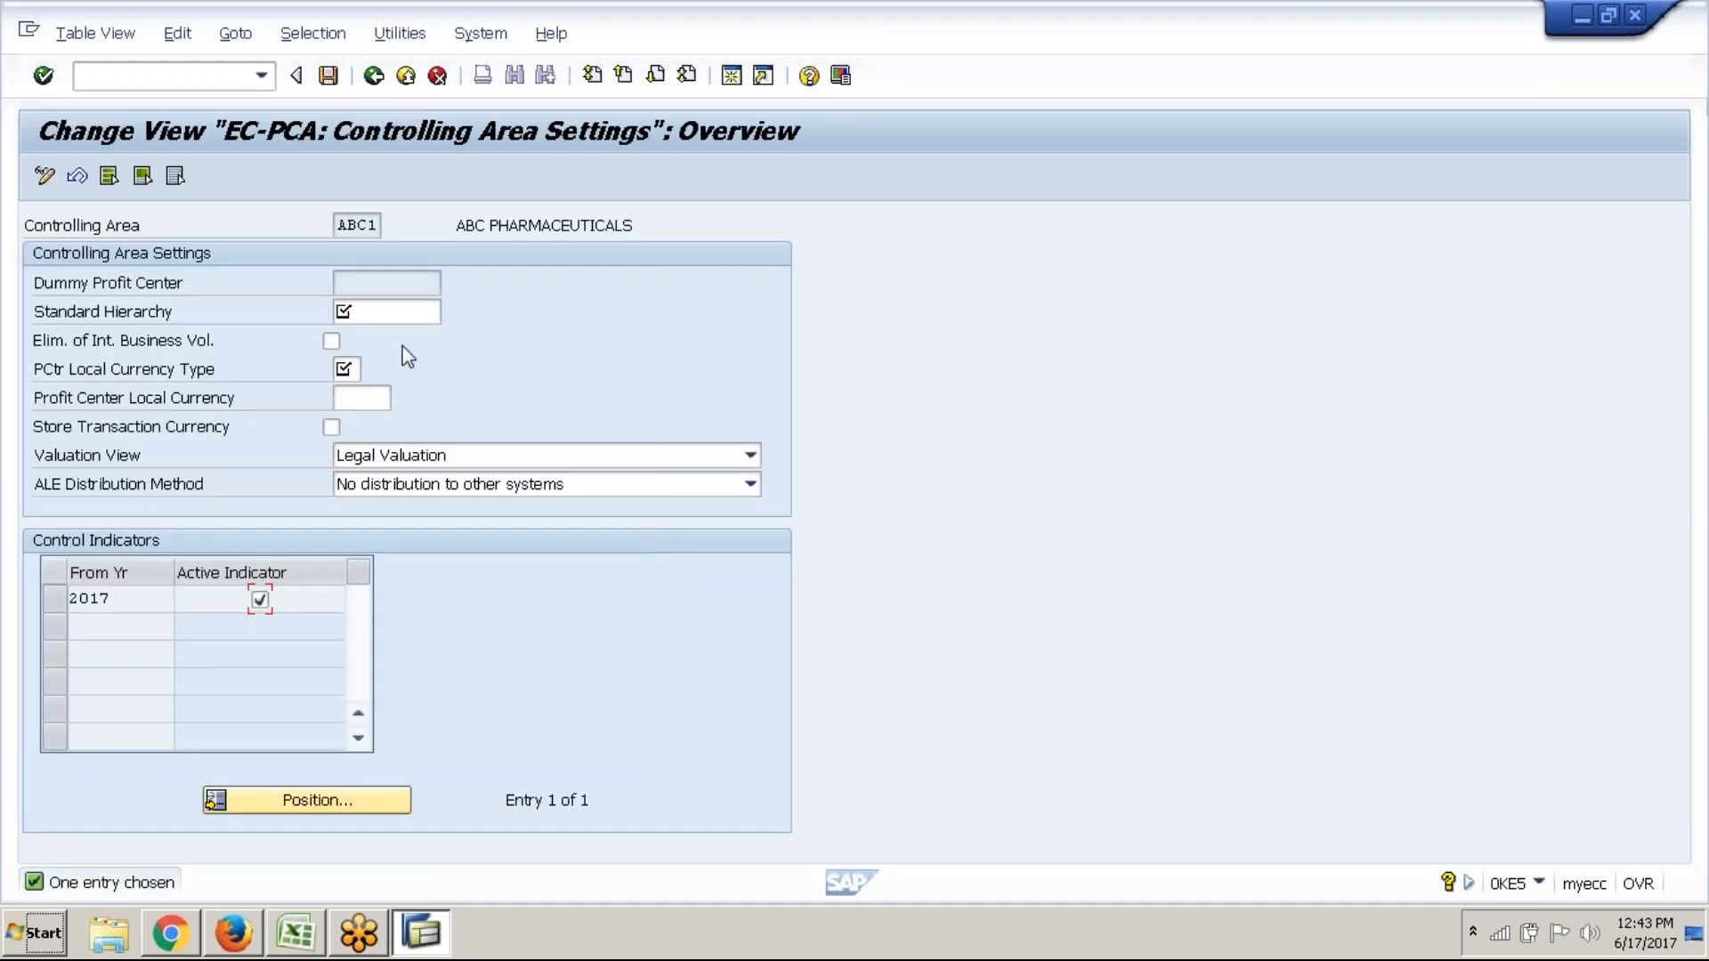
Enter ABC1_PCA as the Standard Hierarchy by editing the suggested ABC2_PCA
click(396, 314)
text(AB)
key(Down)
key(Return)
key(Left)
key(Left)
key(Left)
key(Left)
key(Delete)
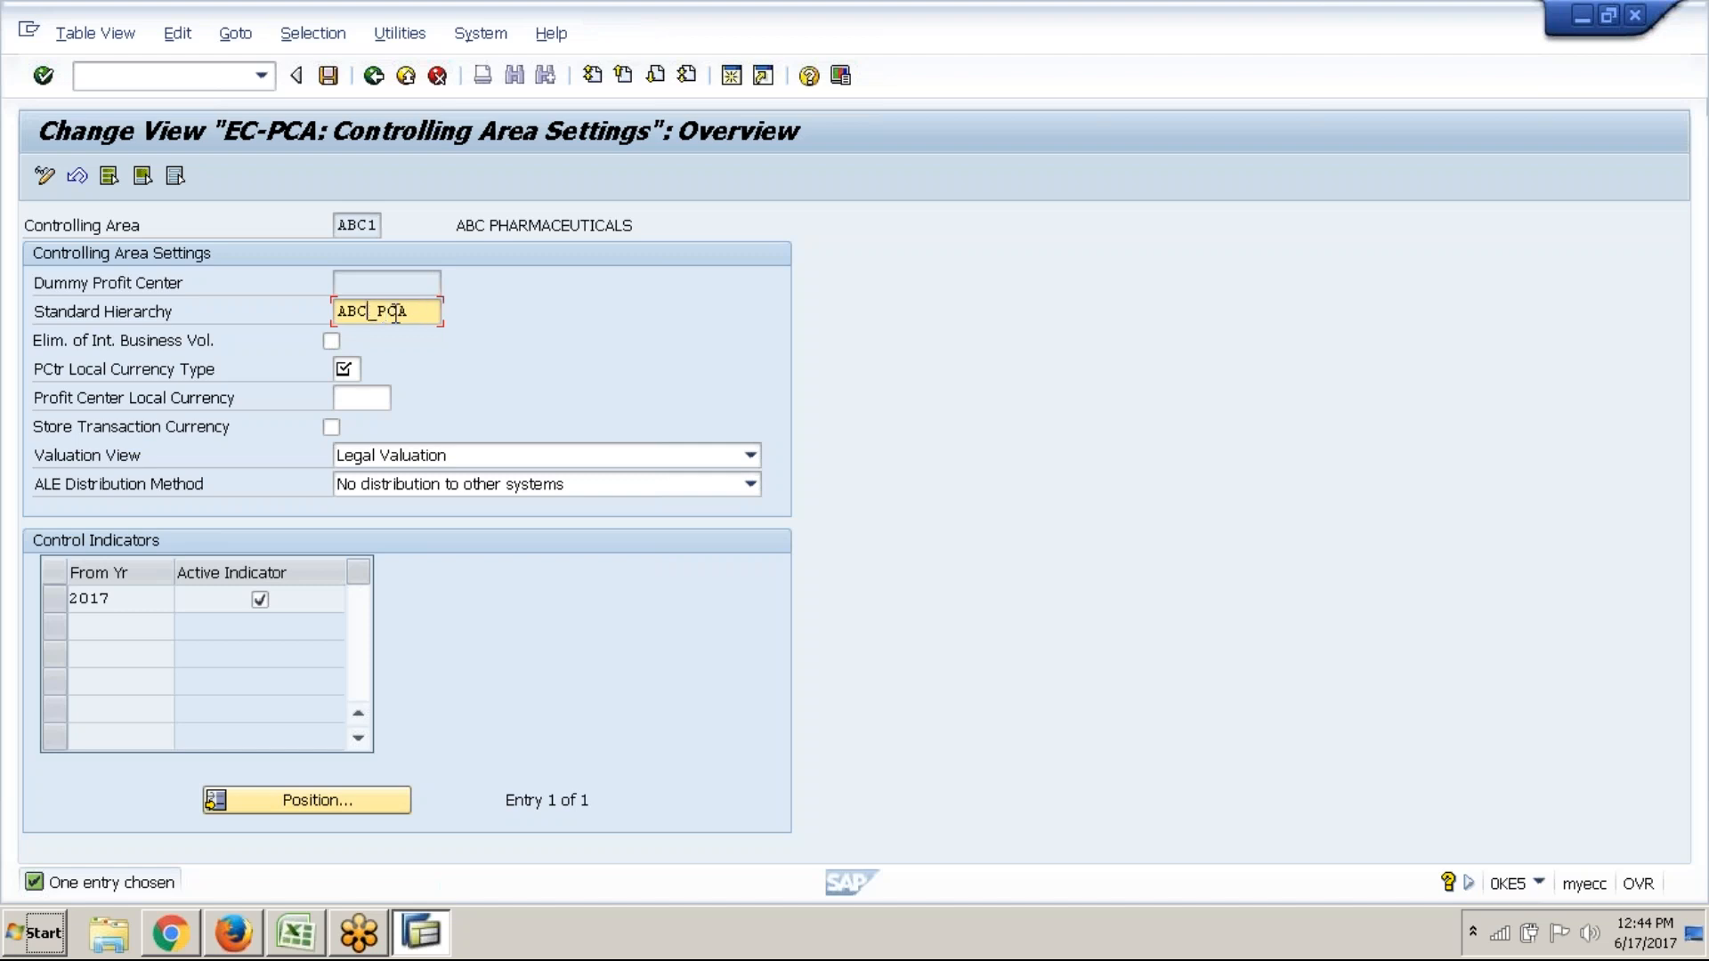
text(1)
key(Insert)
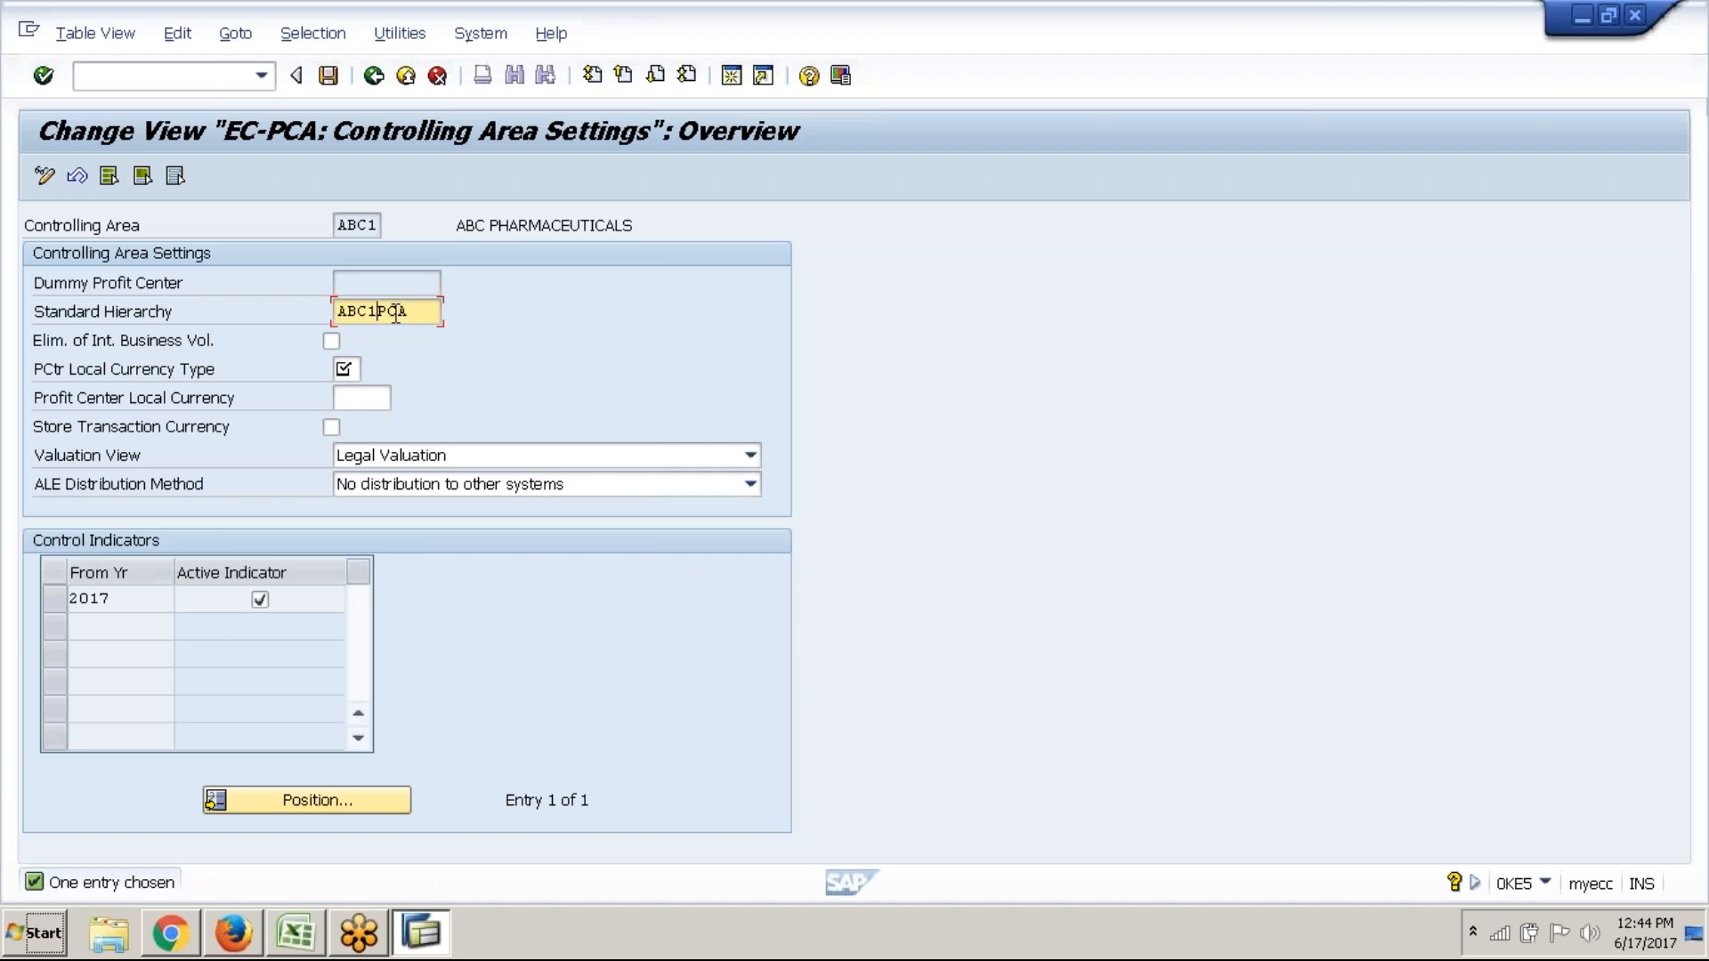
text(_)
click(352, 367)
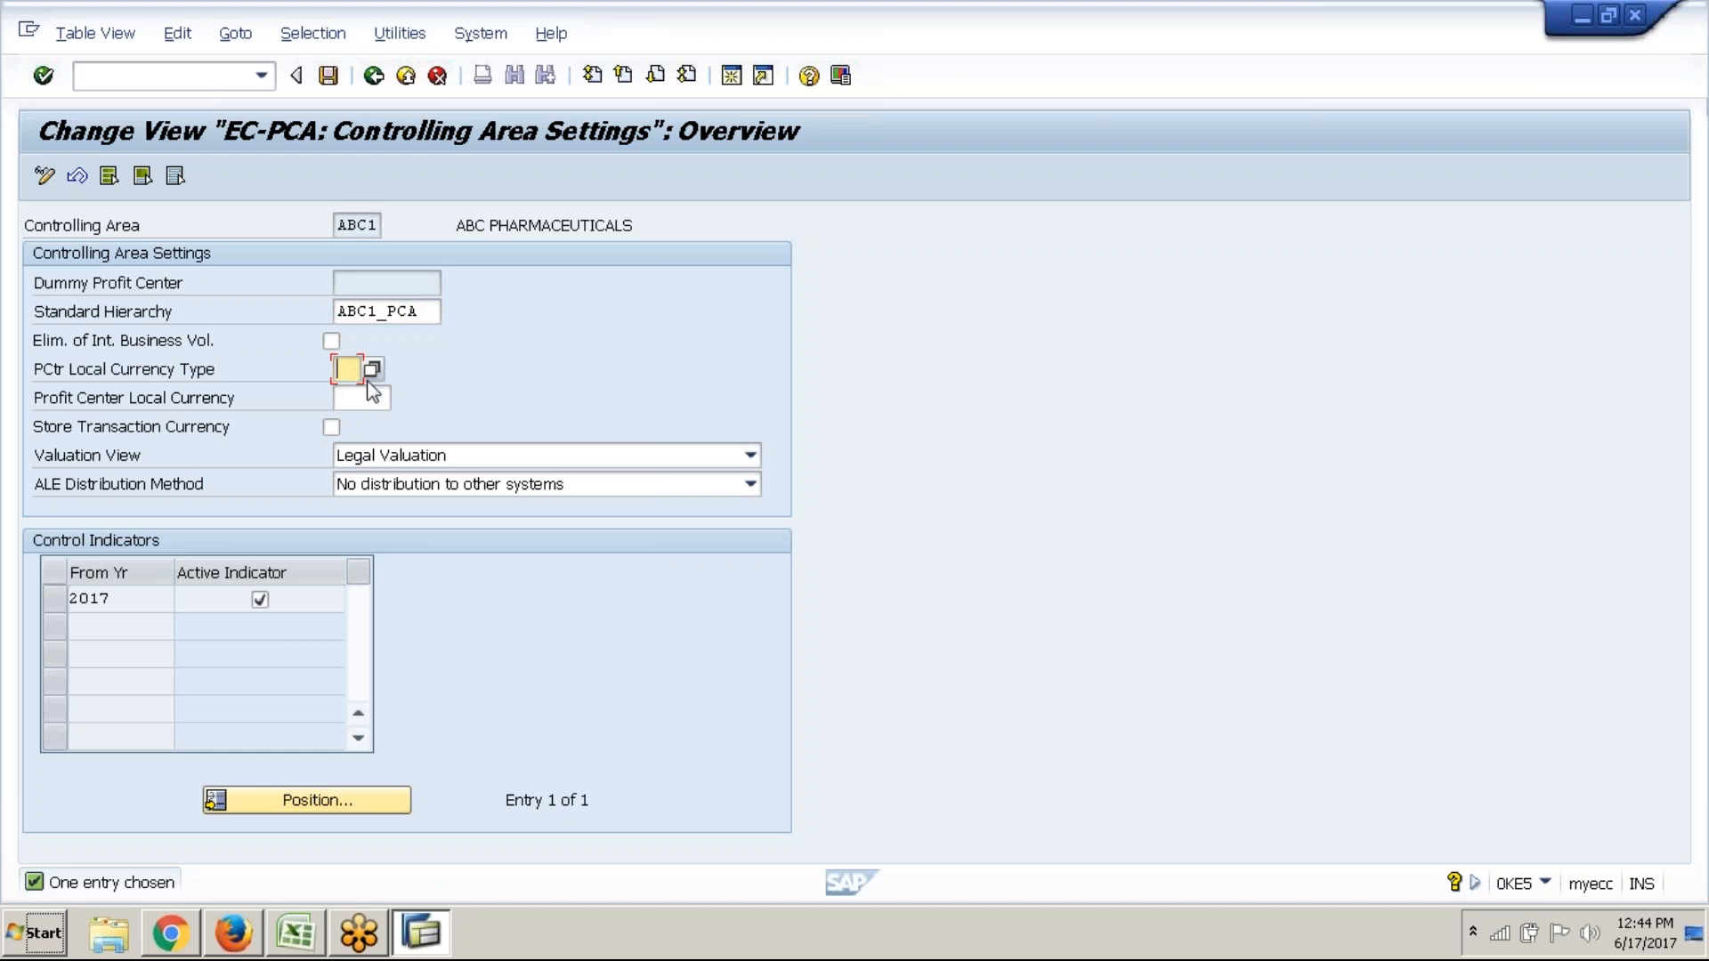
Set currency type 90 and local currency GBP, save, and go back to the IMG tree
click(374, 374)
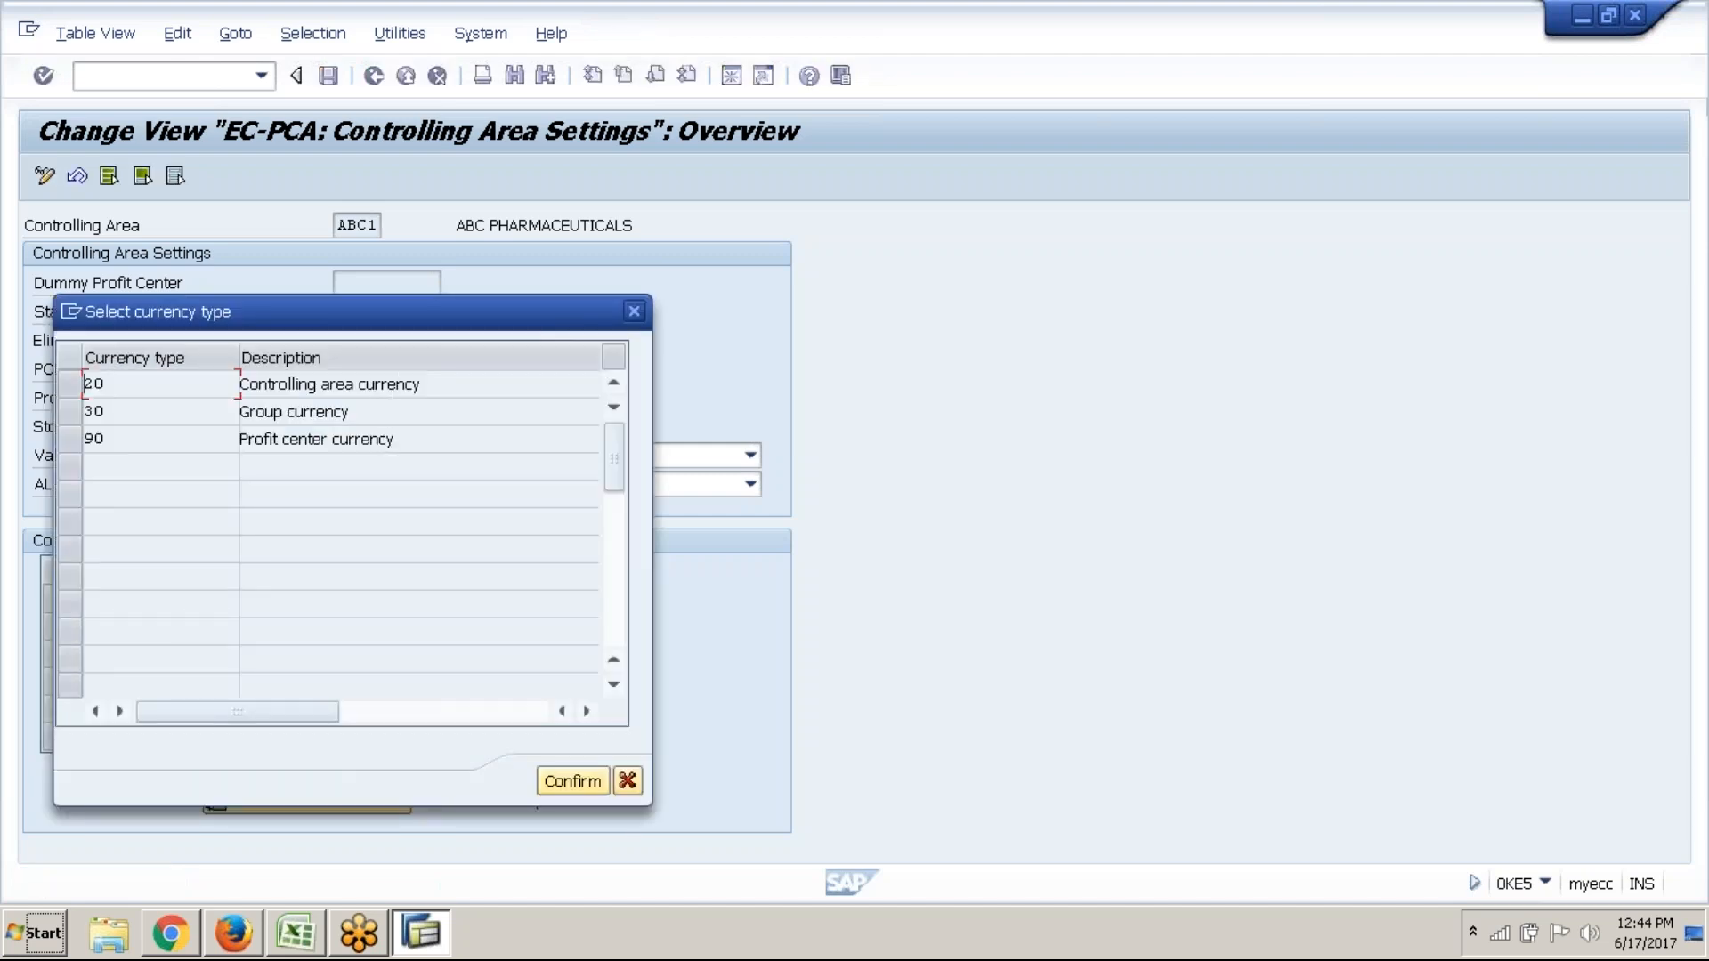
click(382, 439)
click(418, 385)
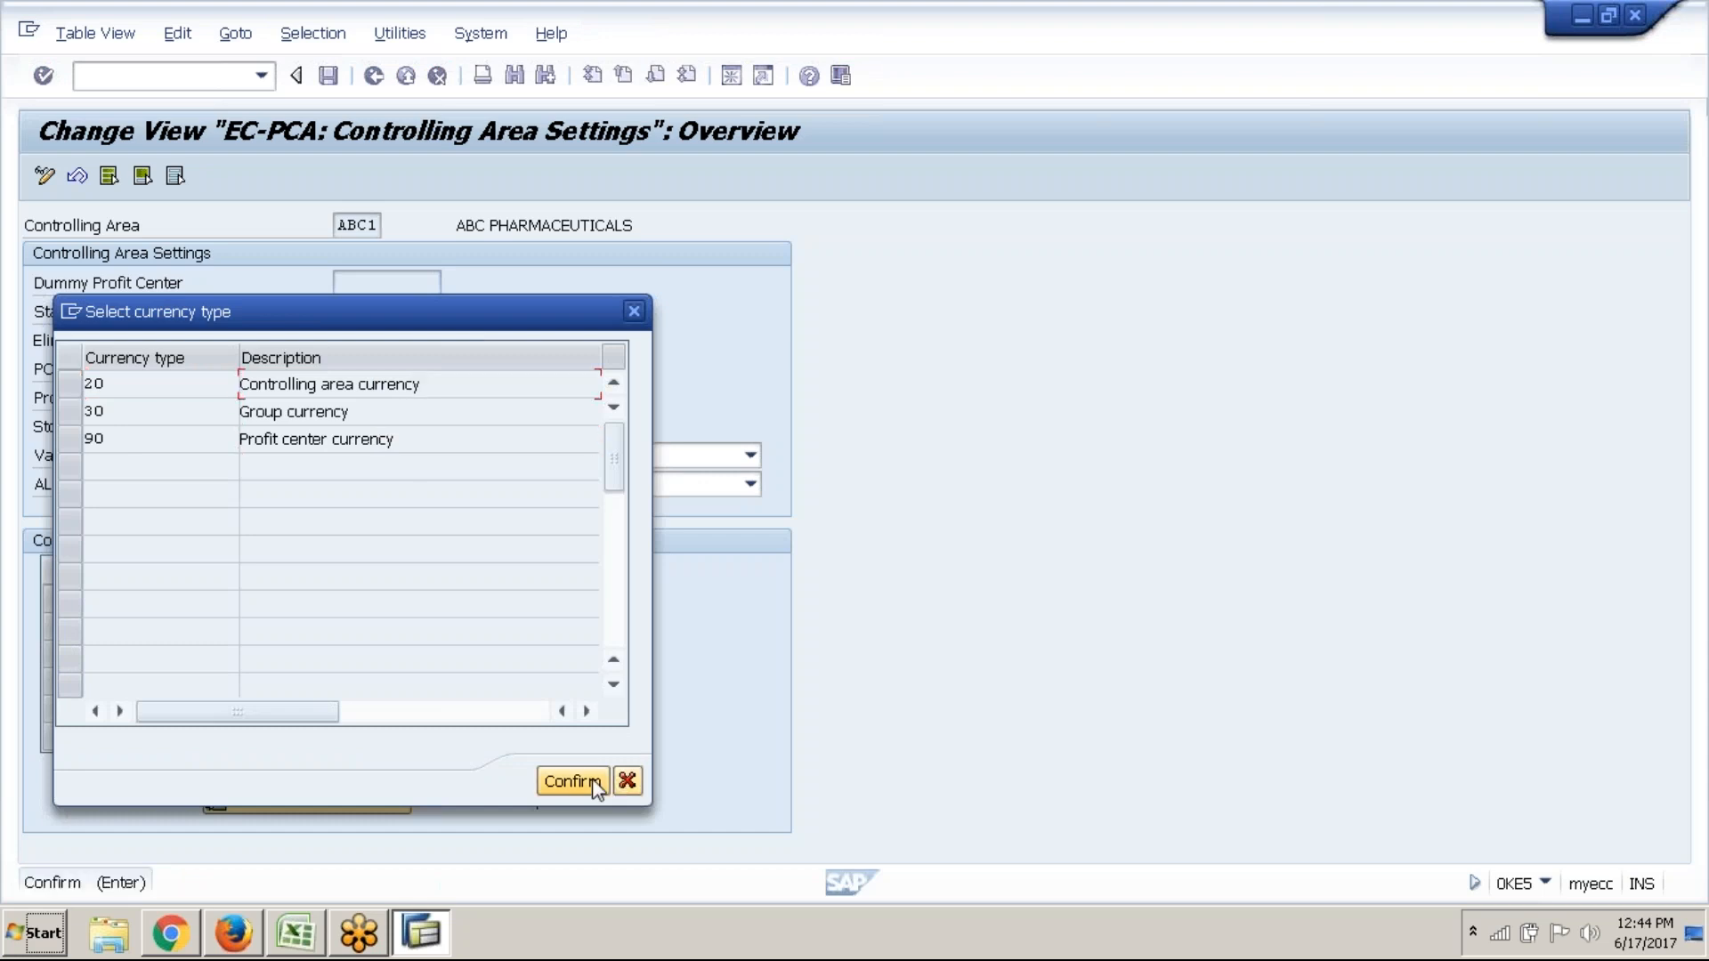
click(593, 783)
click(370, 397)
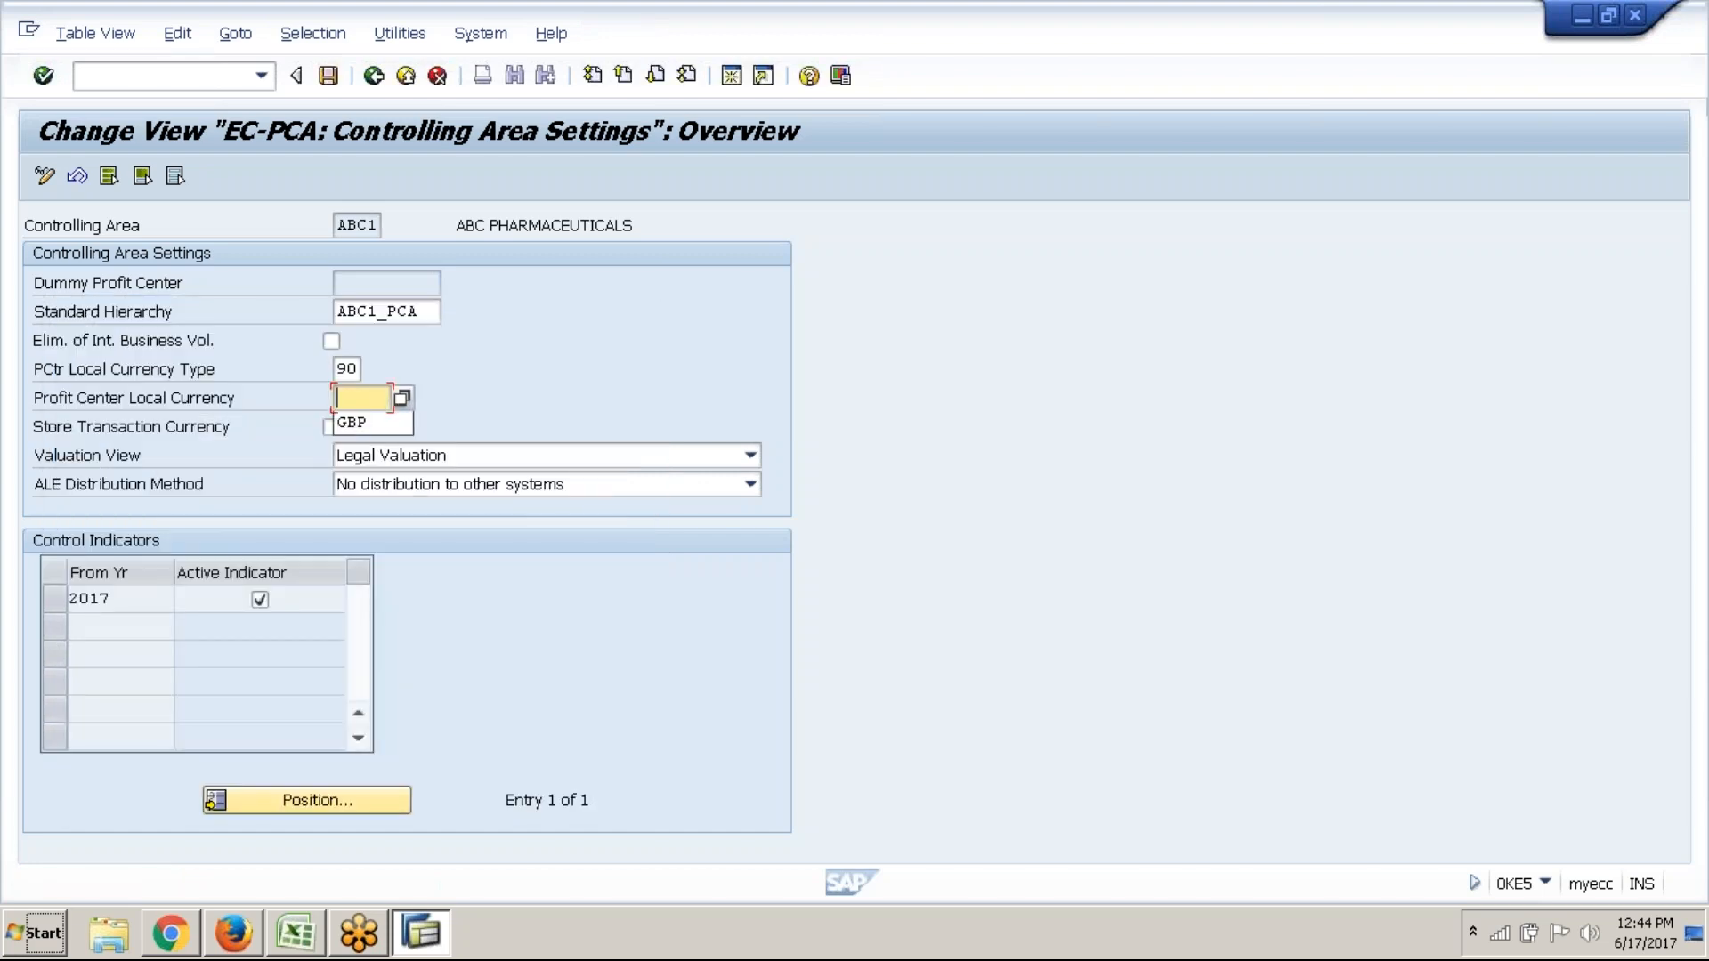
key(Down)
key(Return)
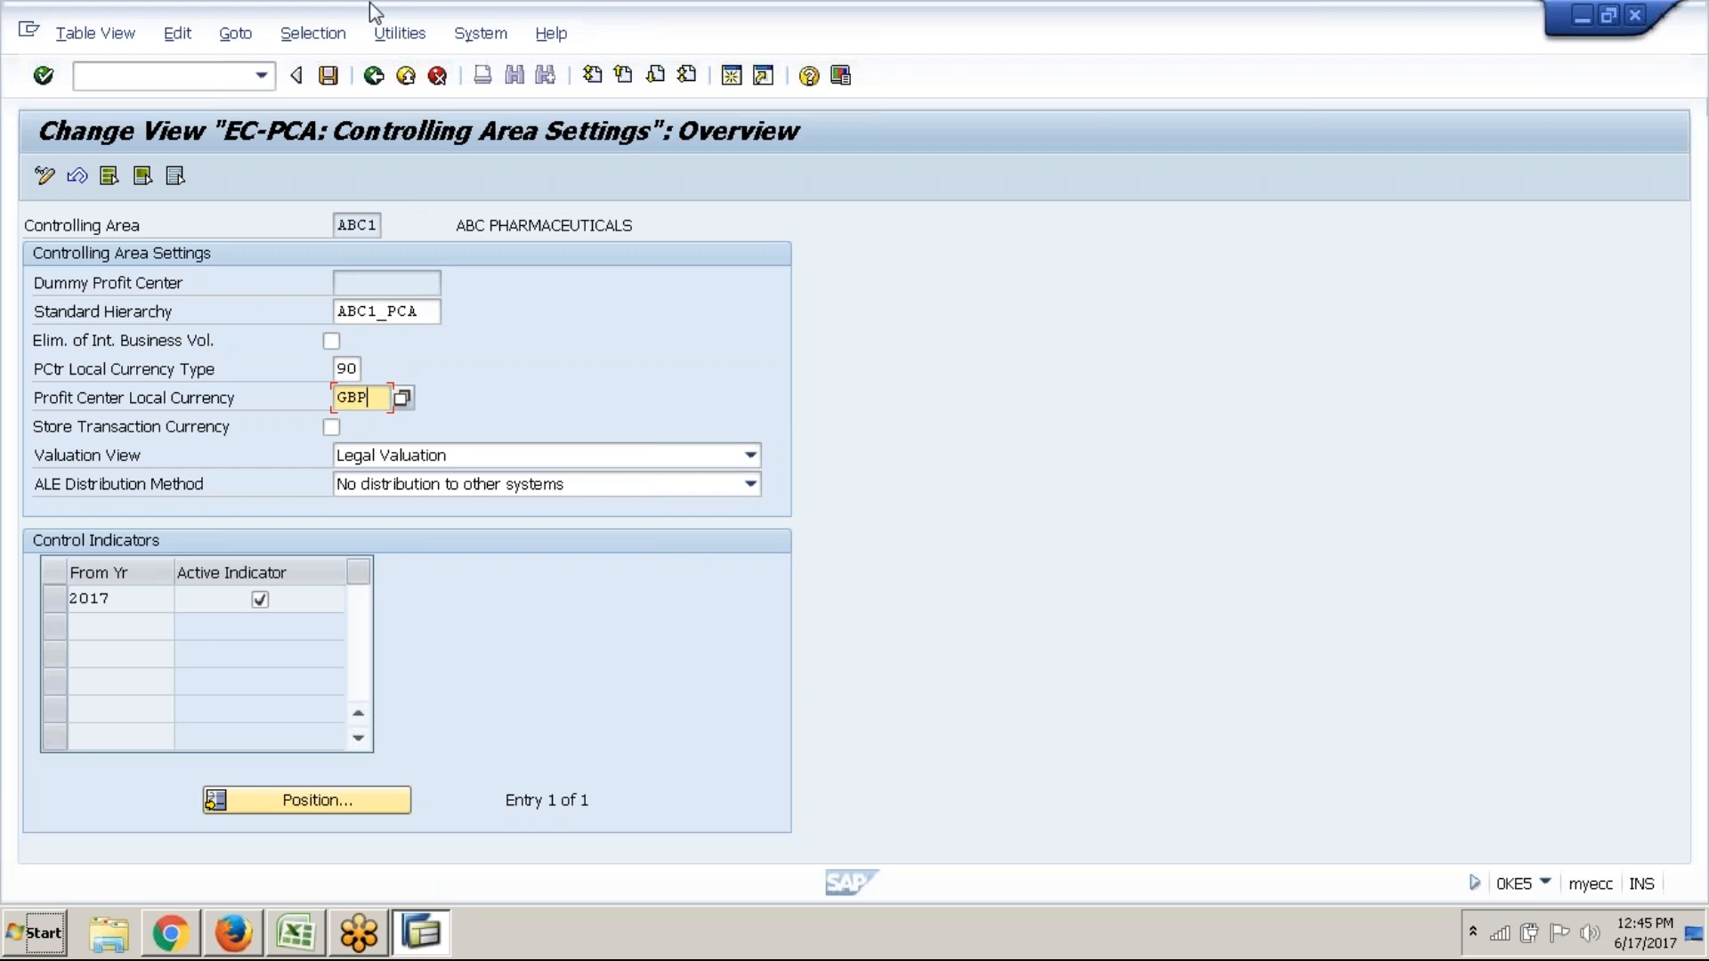
click(327, 76)
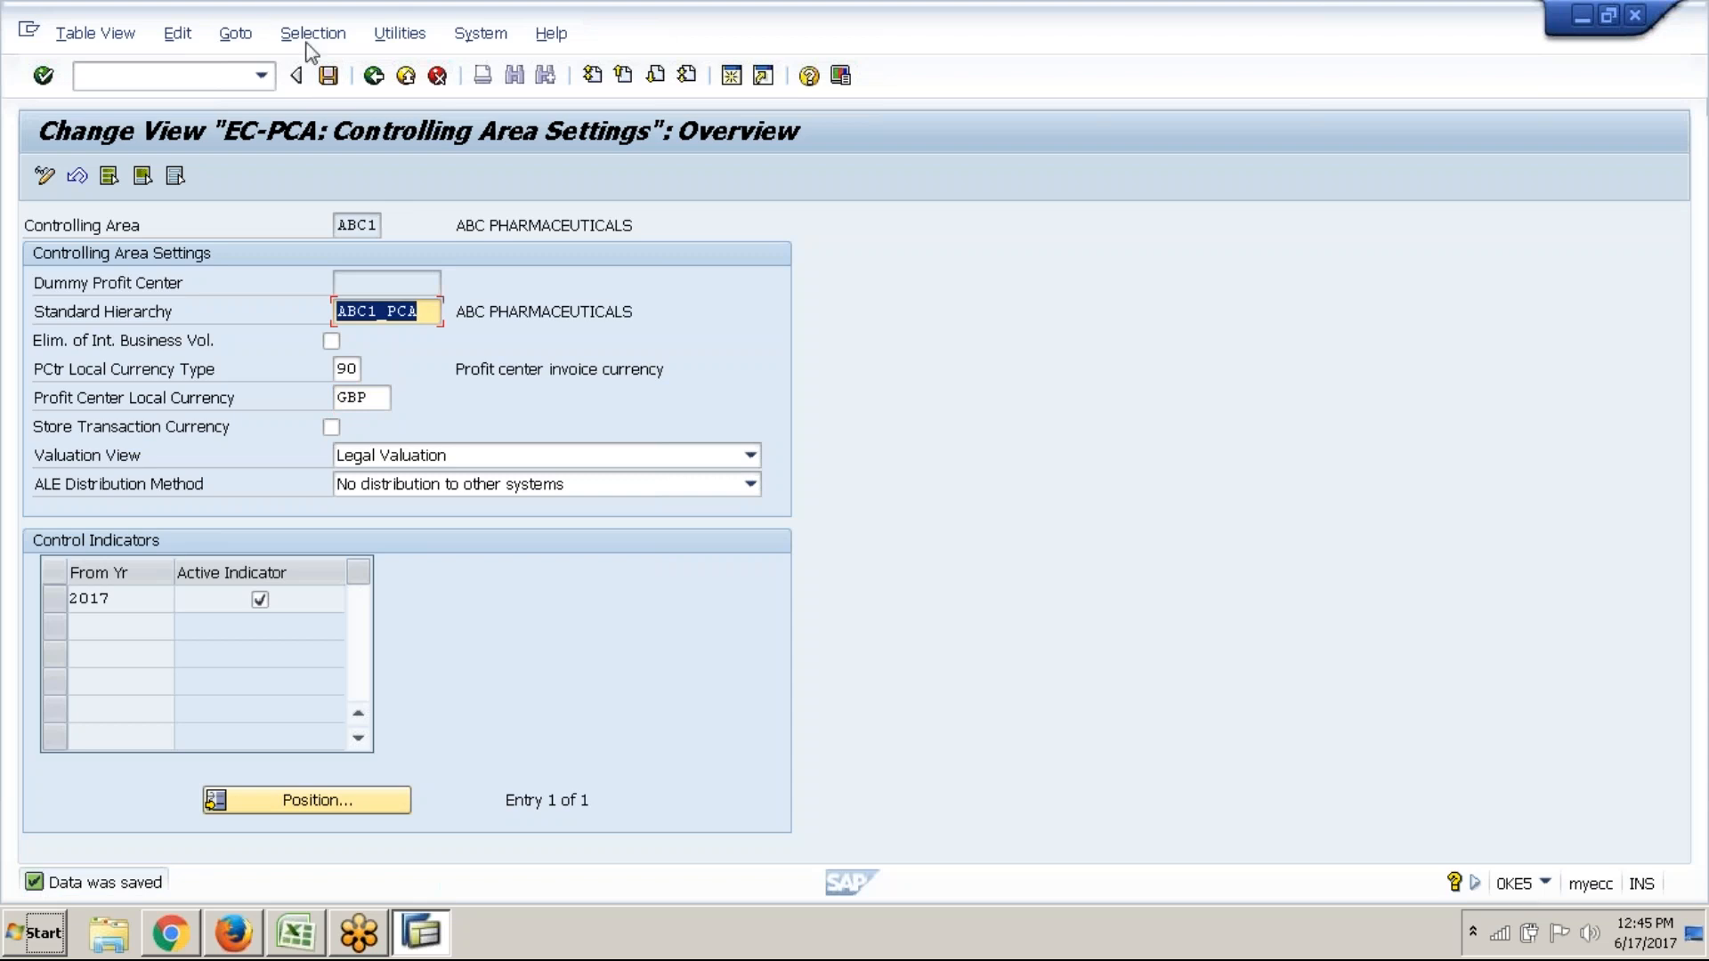
click(375, 76)
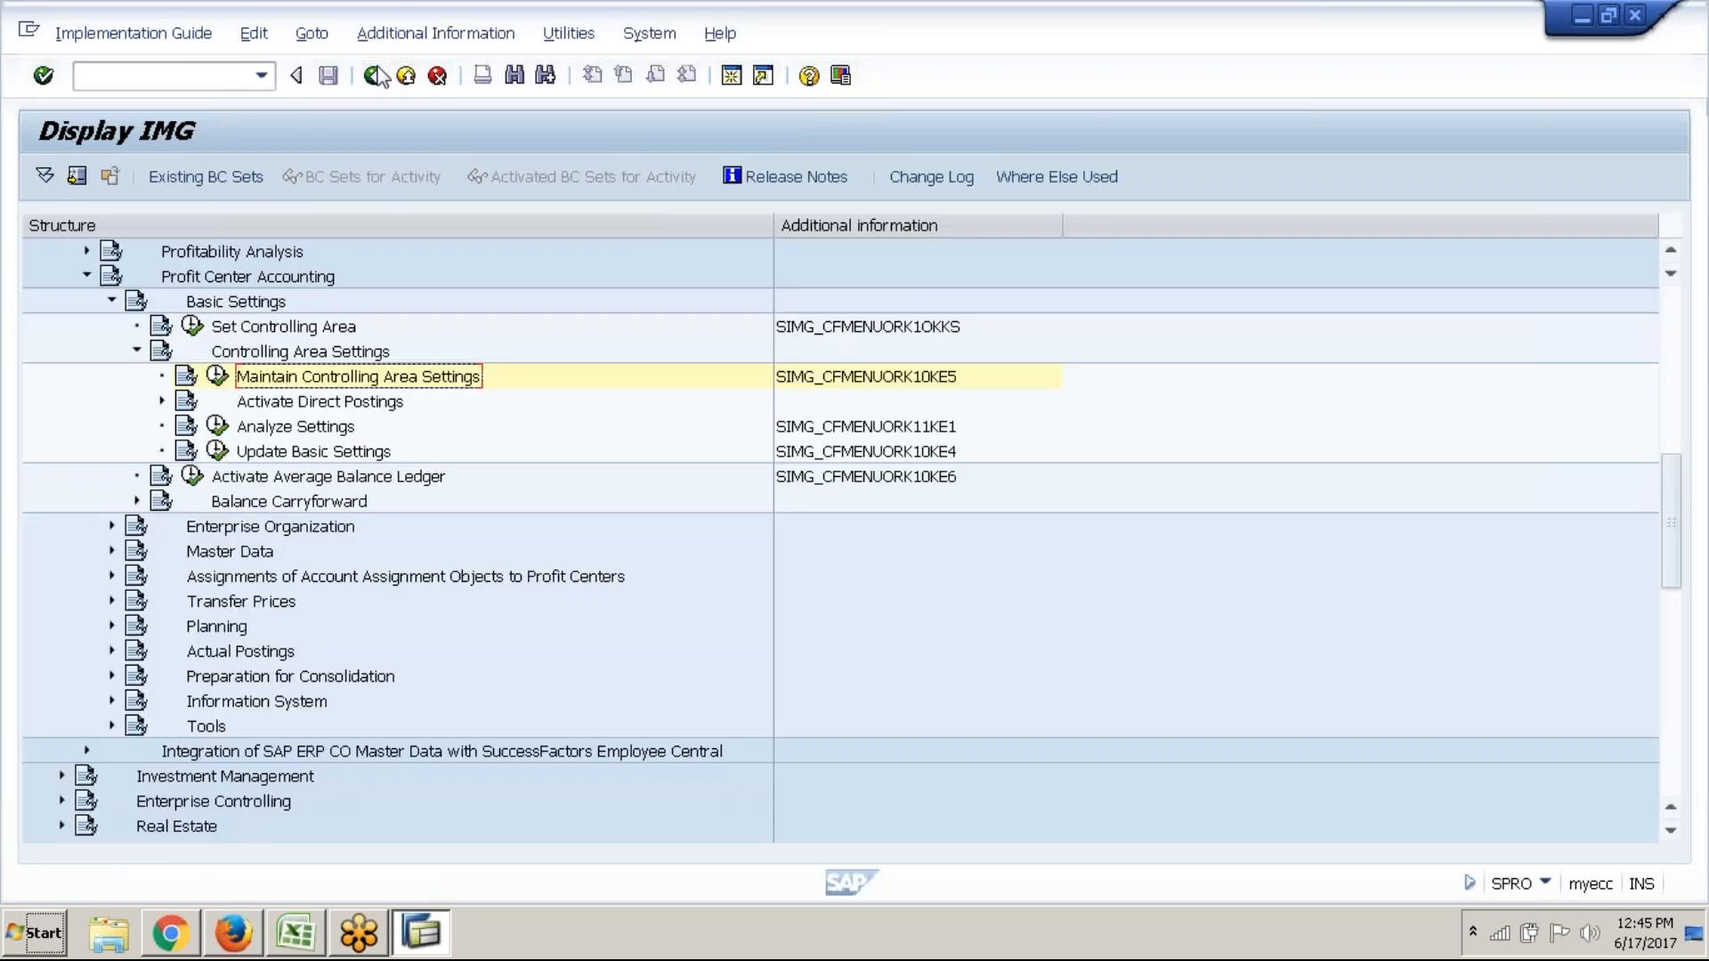
Collapse Controlling Area Settings and Basic Settings, then expand Master Data
click(137, 352)
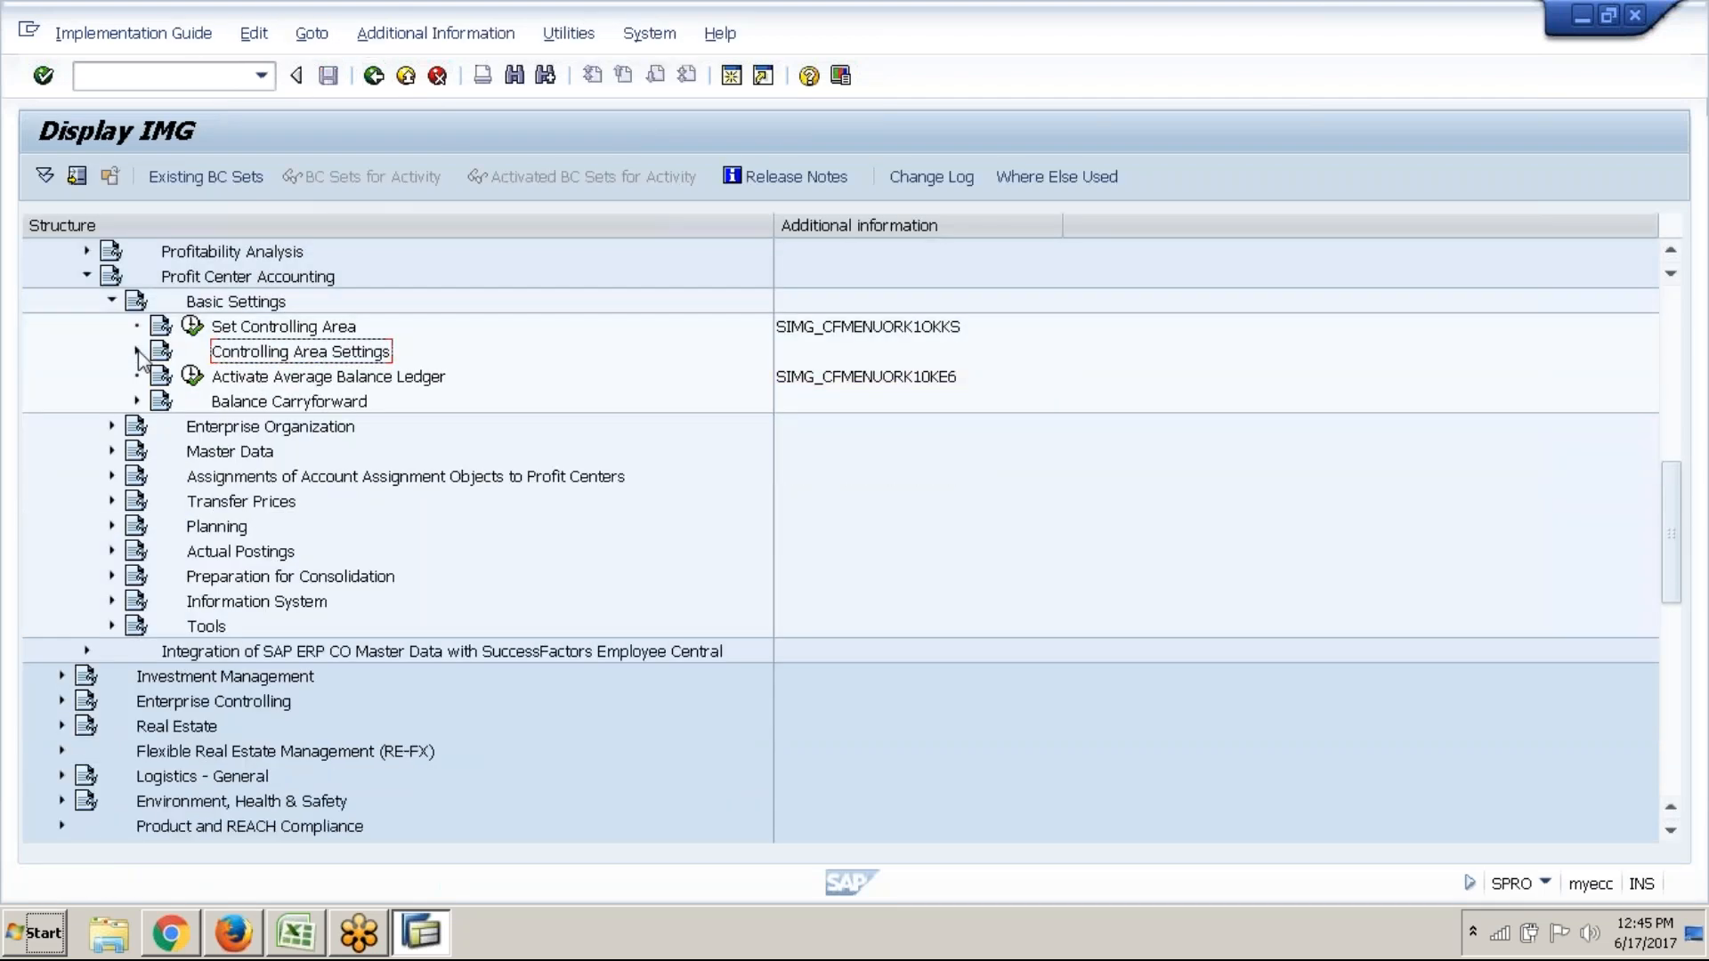
click(111, 301)
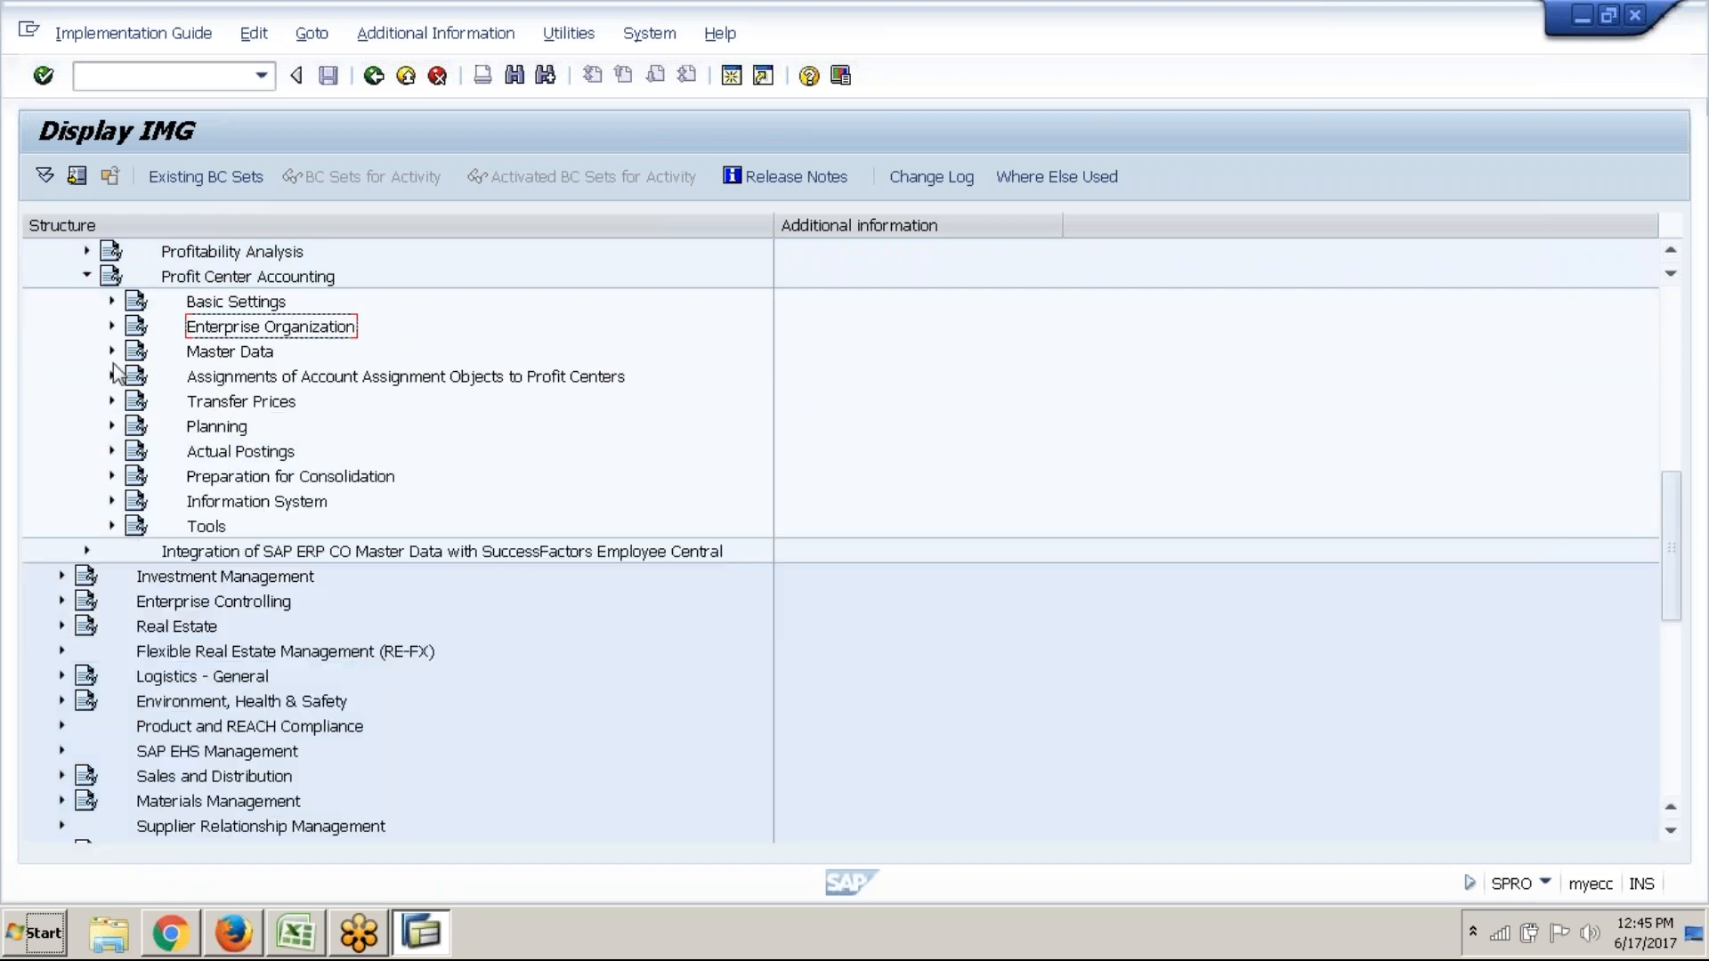
click(112, 354)
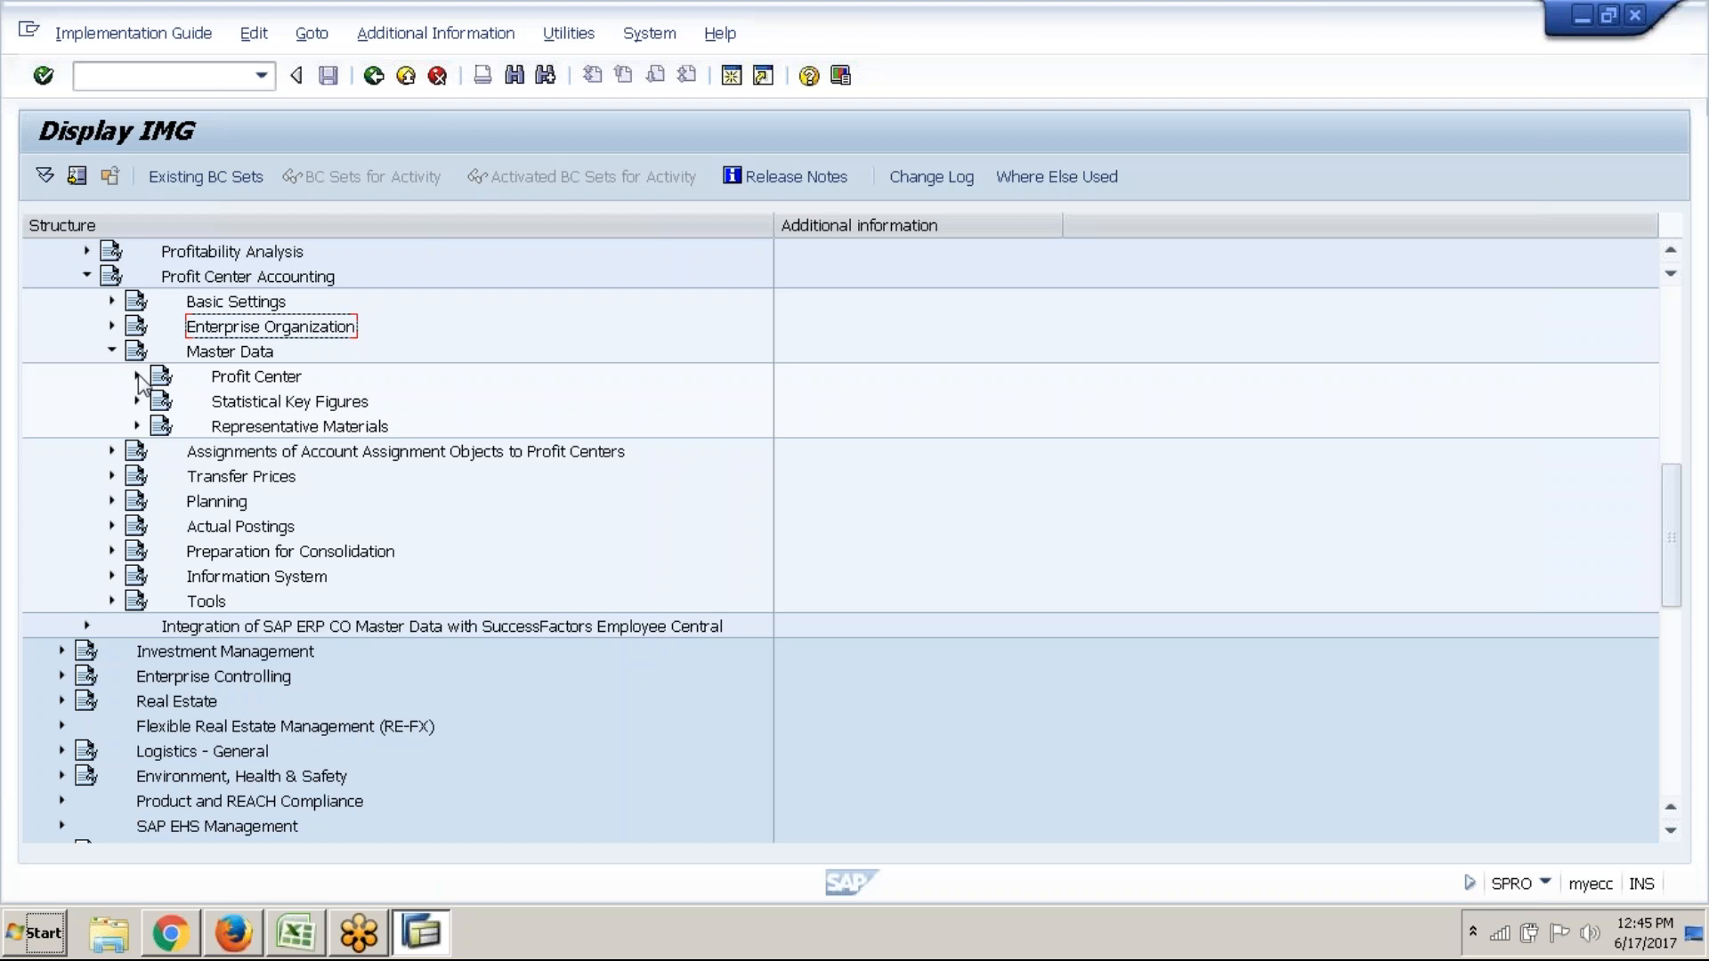
Expand the Profit Center node and select Create Dummy Profit Center and its activity ID
click(138, 377)
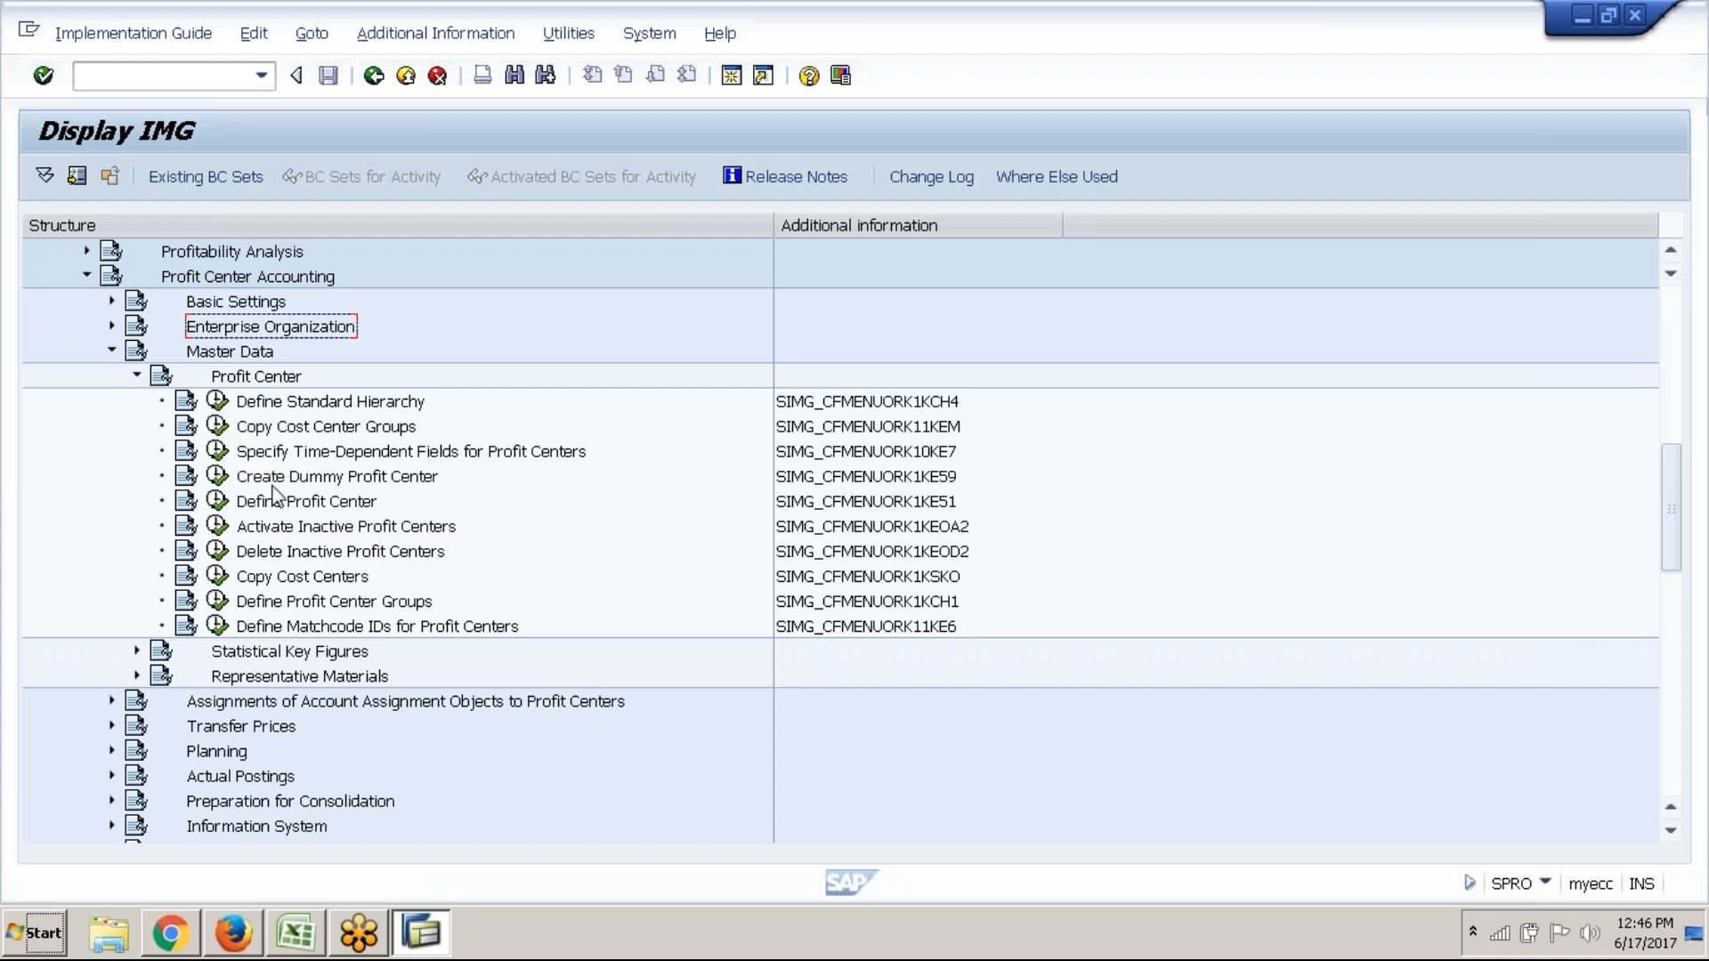
click(300, 479)
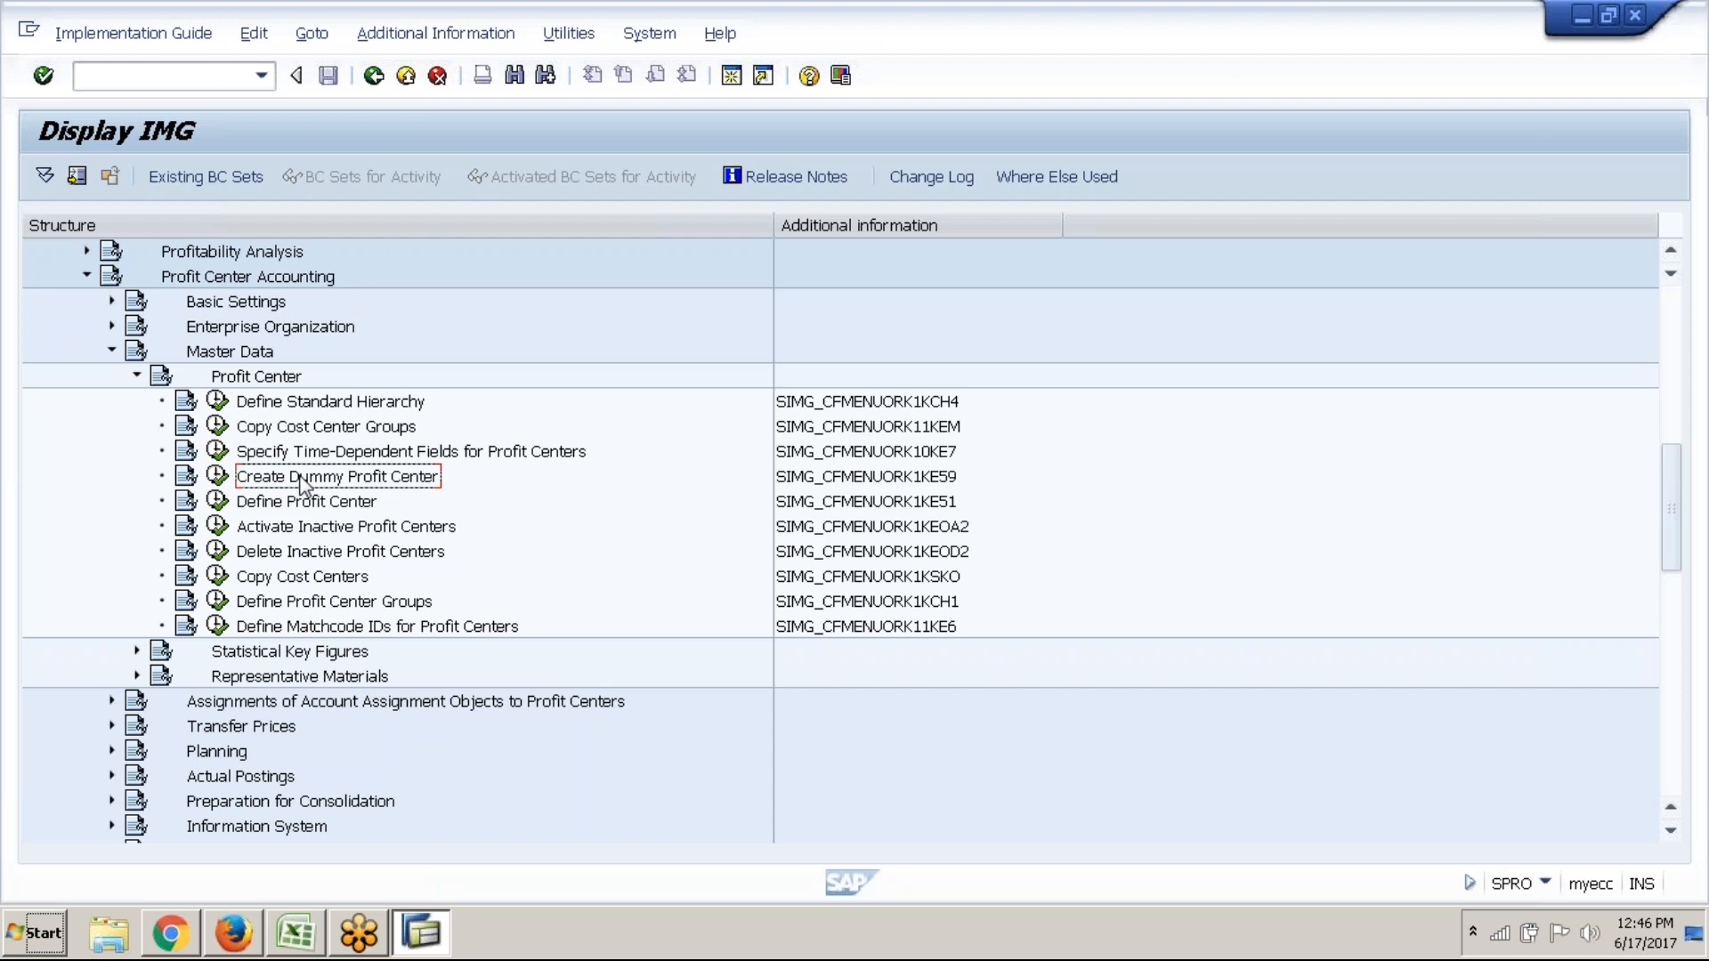
click(255, 361)
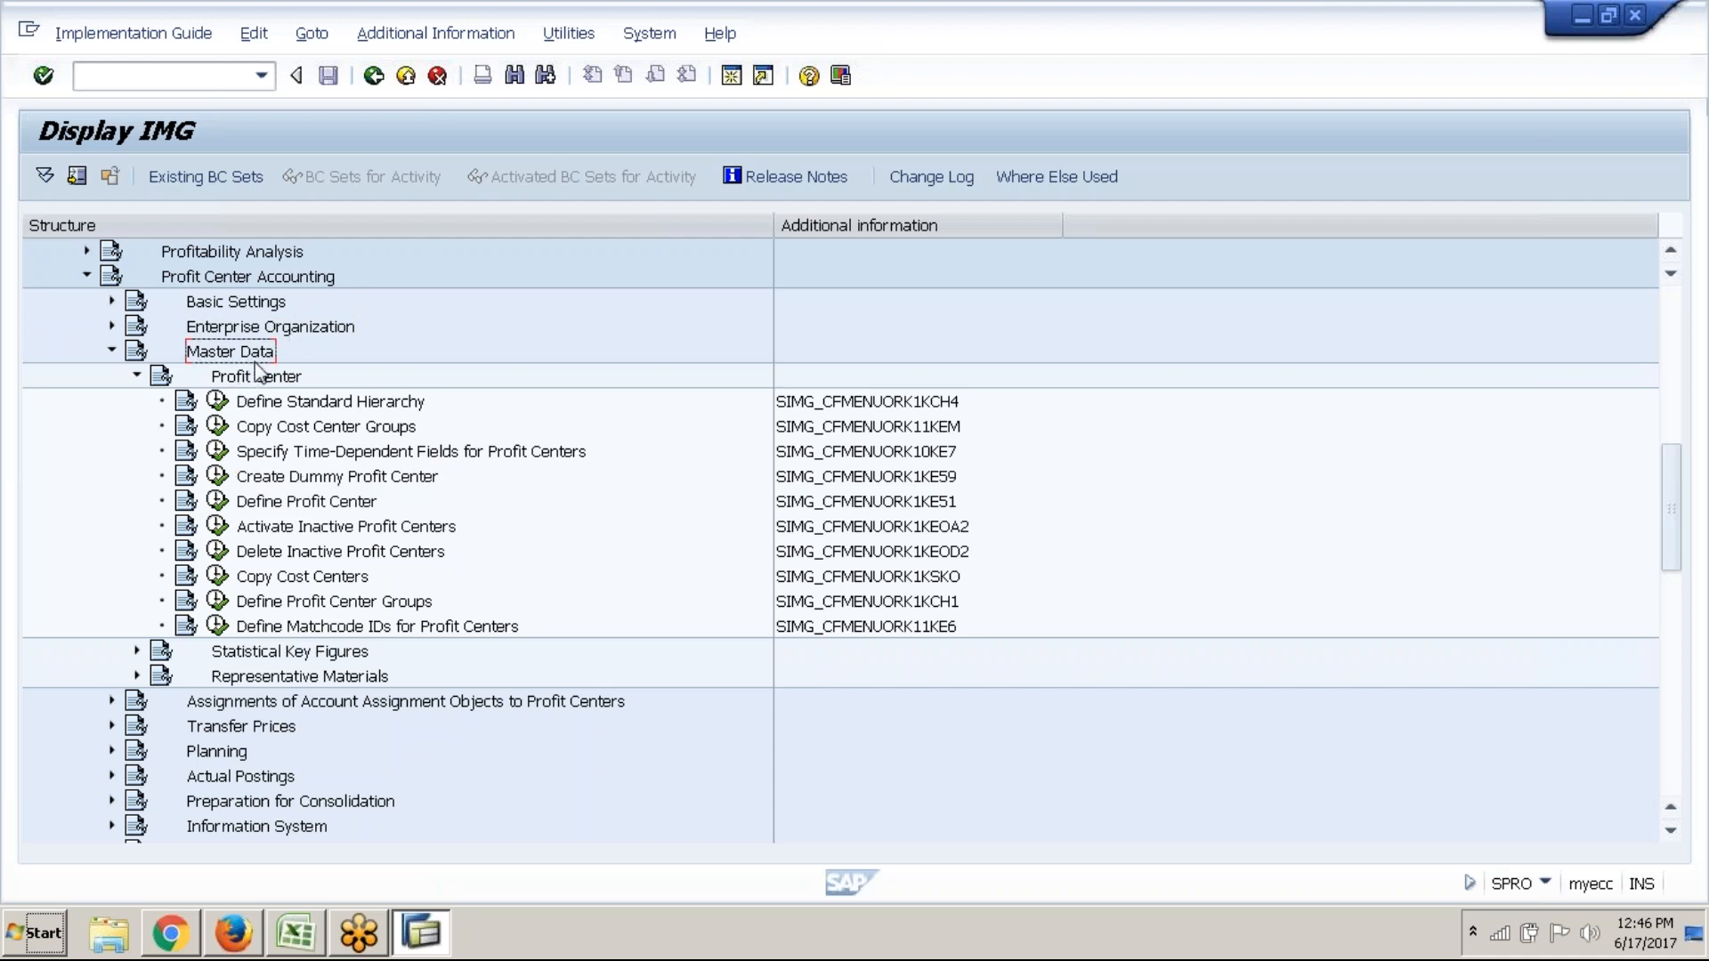
click(286, 379)
click(329, 506)
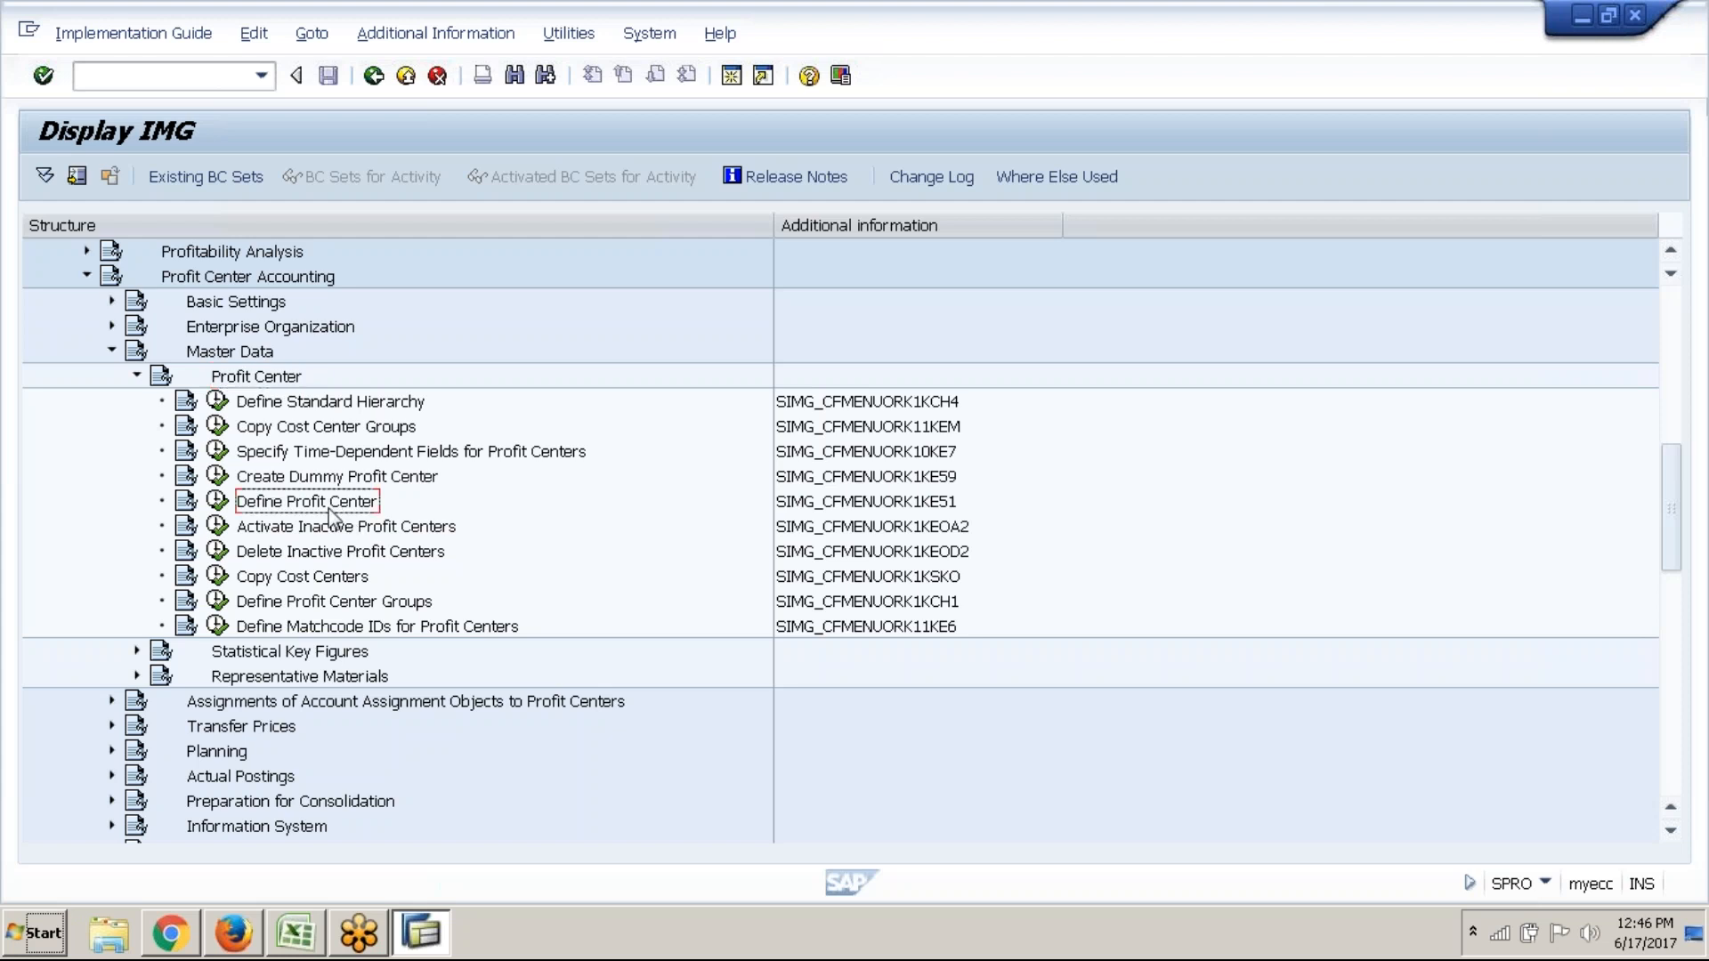
click(316, 484)
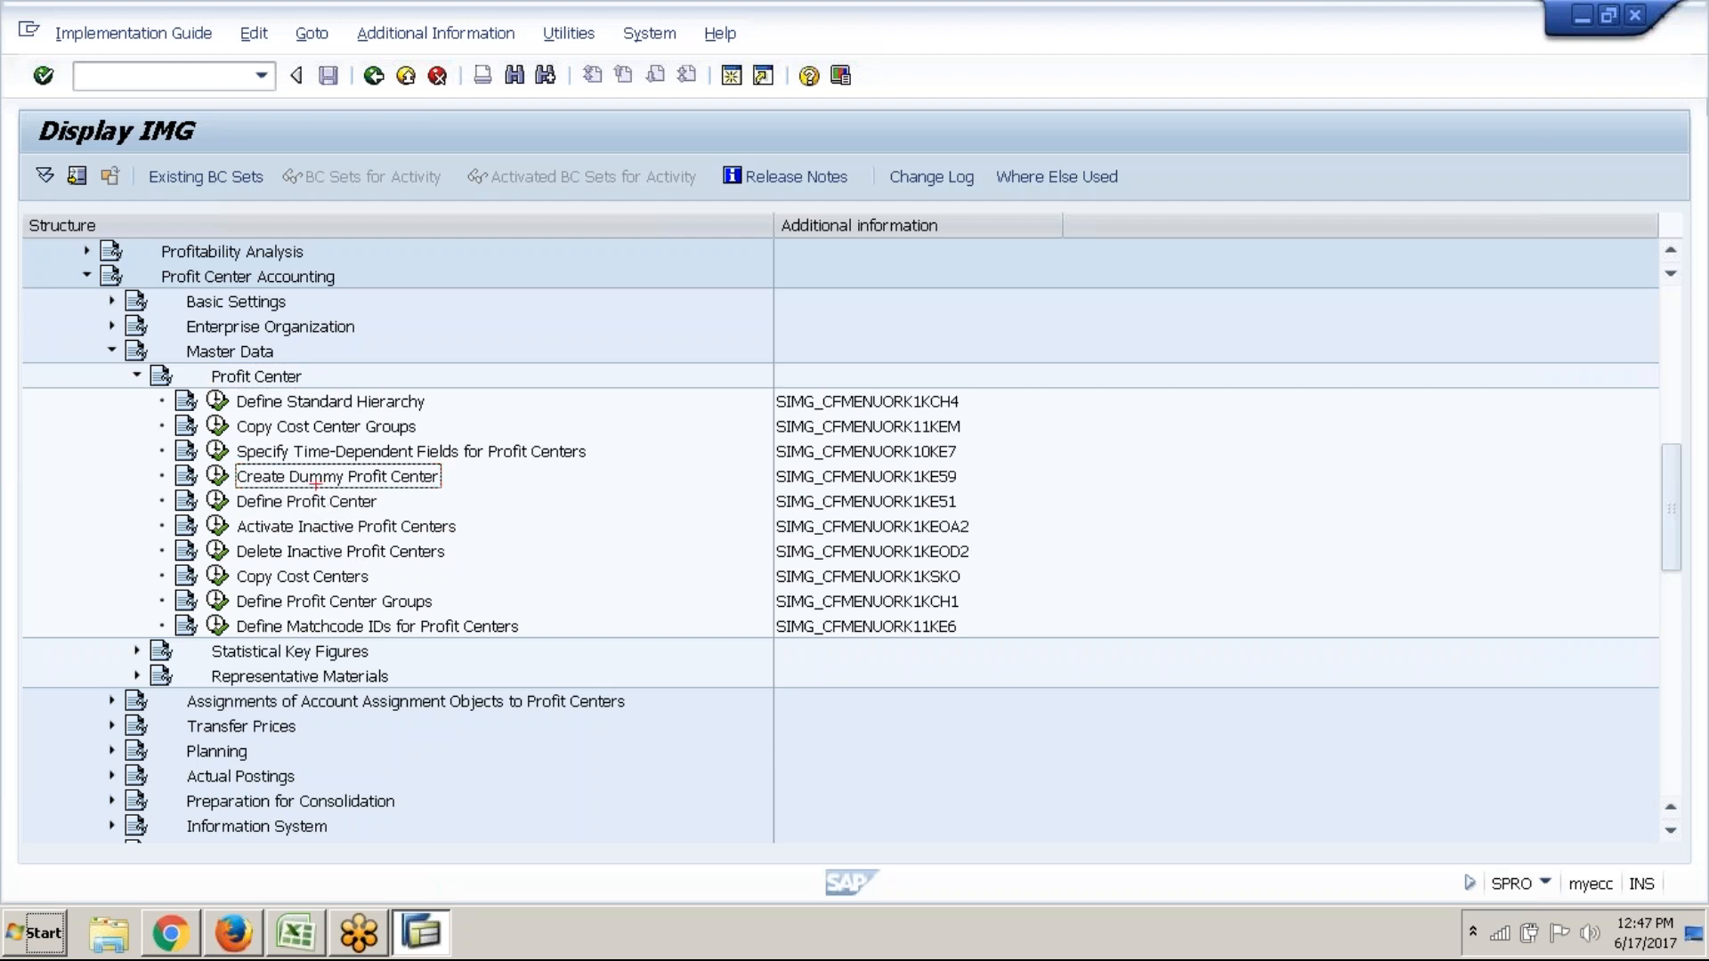
click(869, 480)
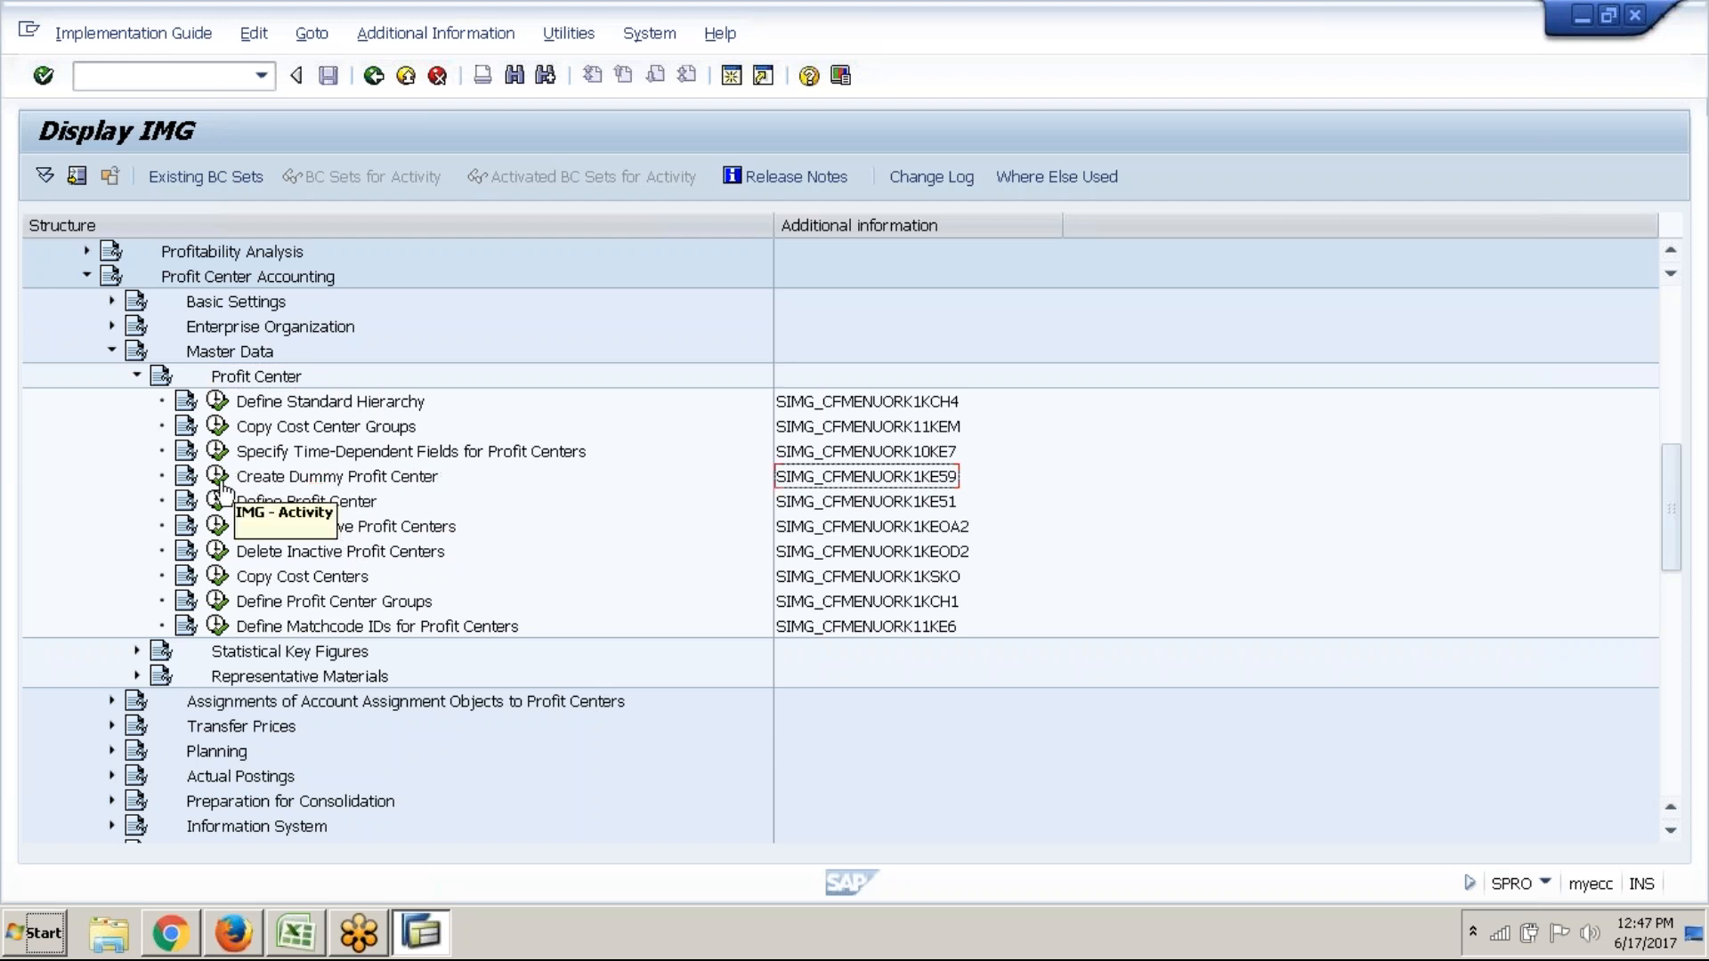
Run the Create Dummy Profit Center activity to reach the EC-PCA create screen
click(218, 479)
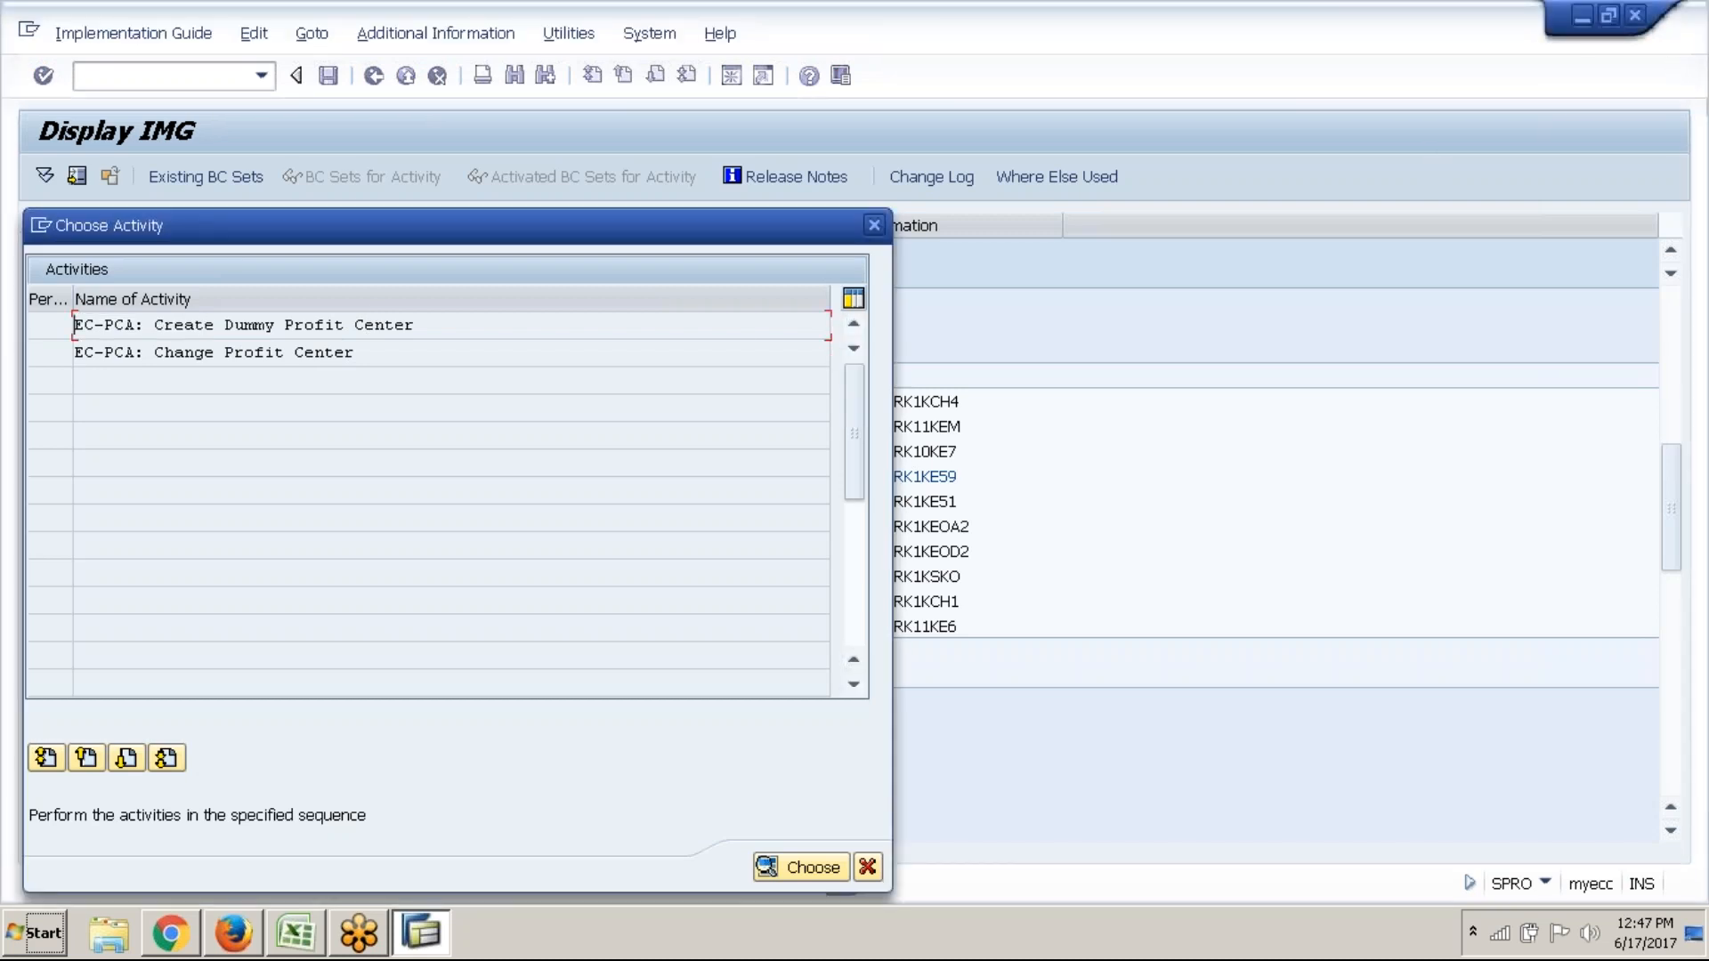
click(1276, 29)
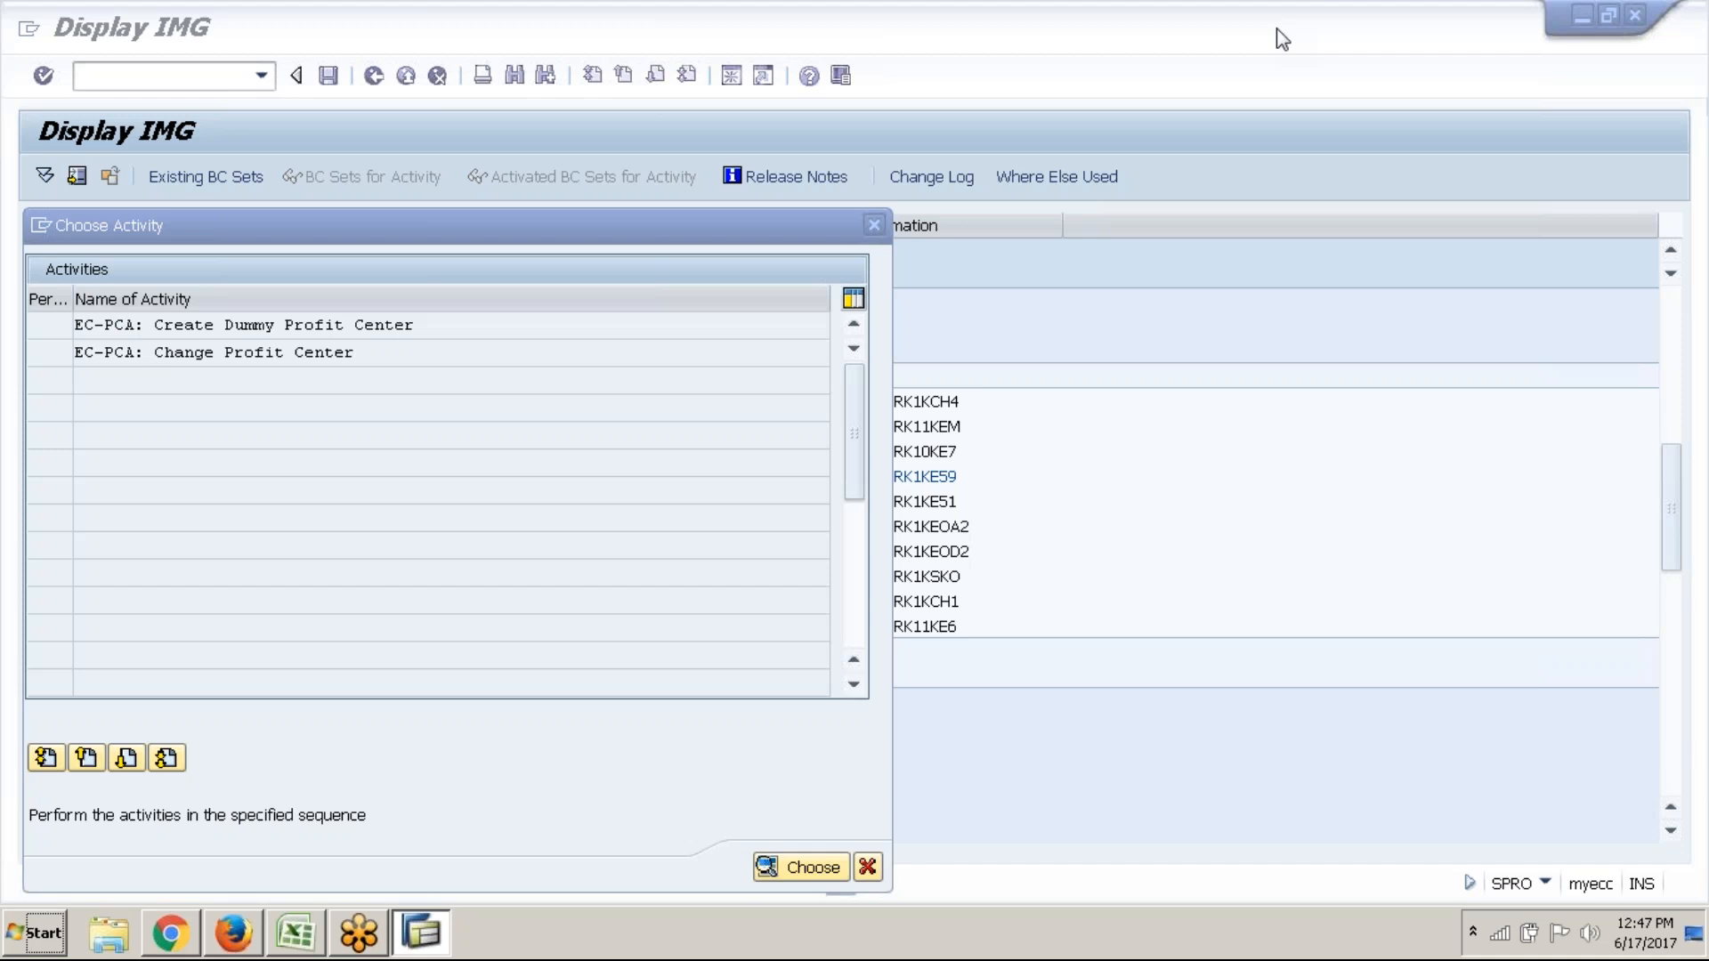
click(1282, 39)
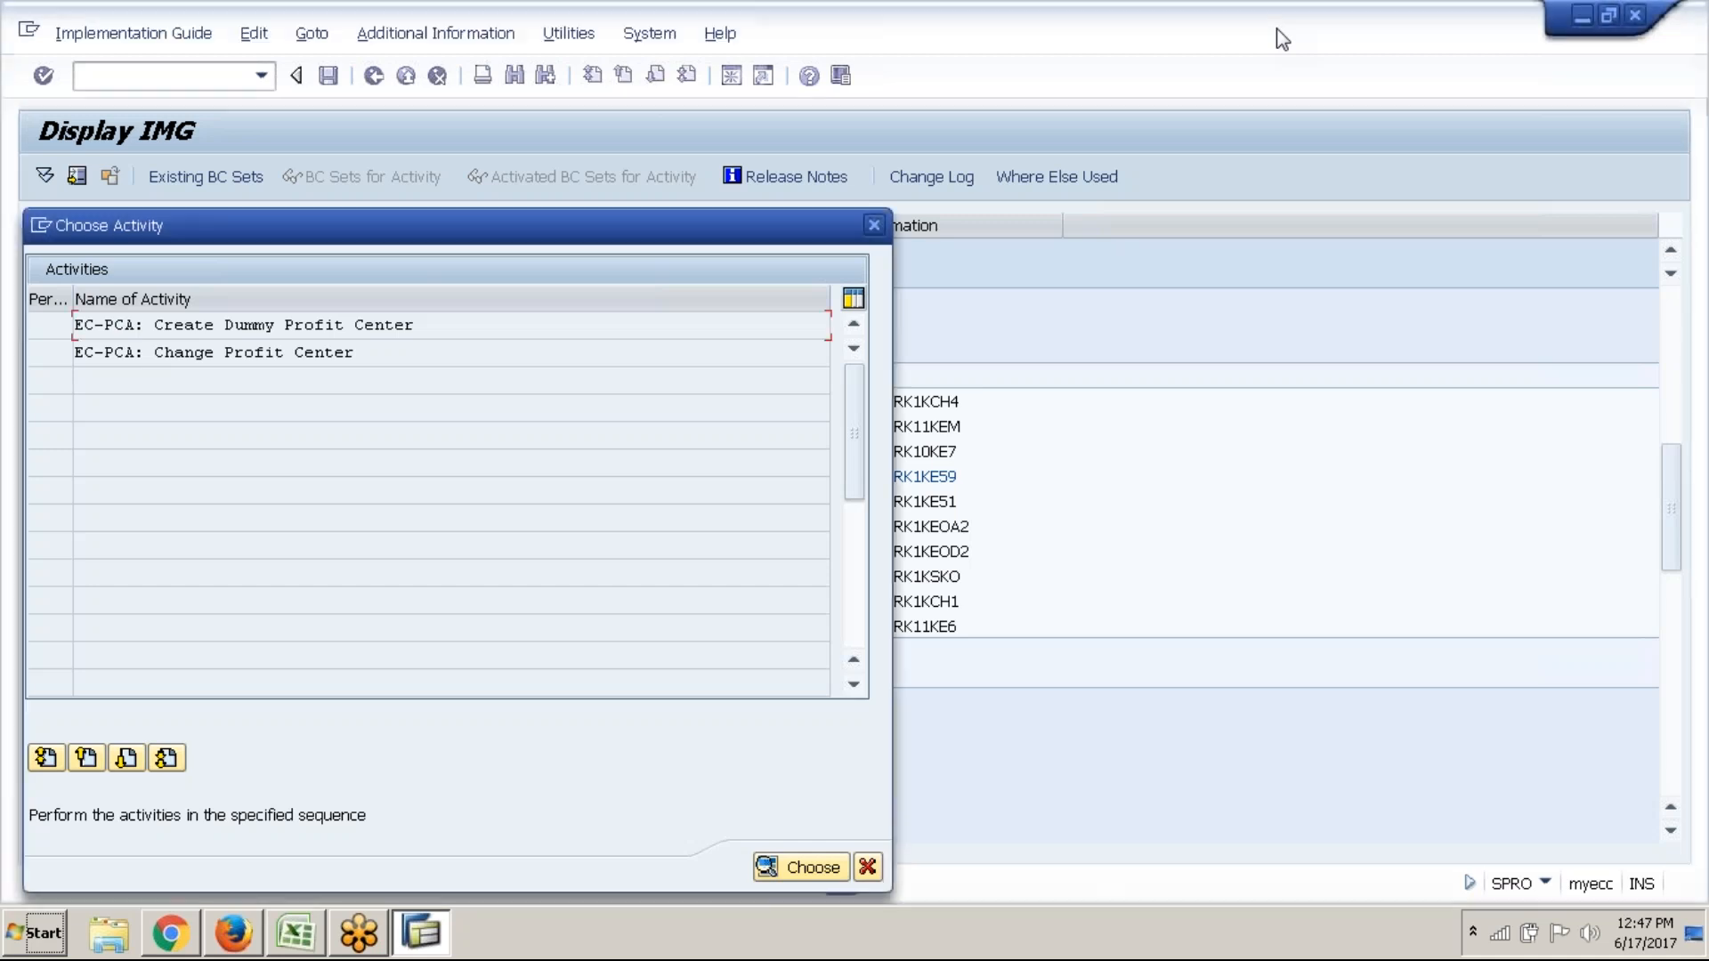
click(1672, 73)
click(409, 333)
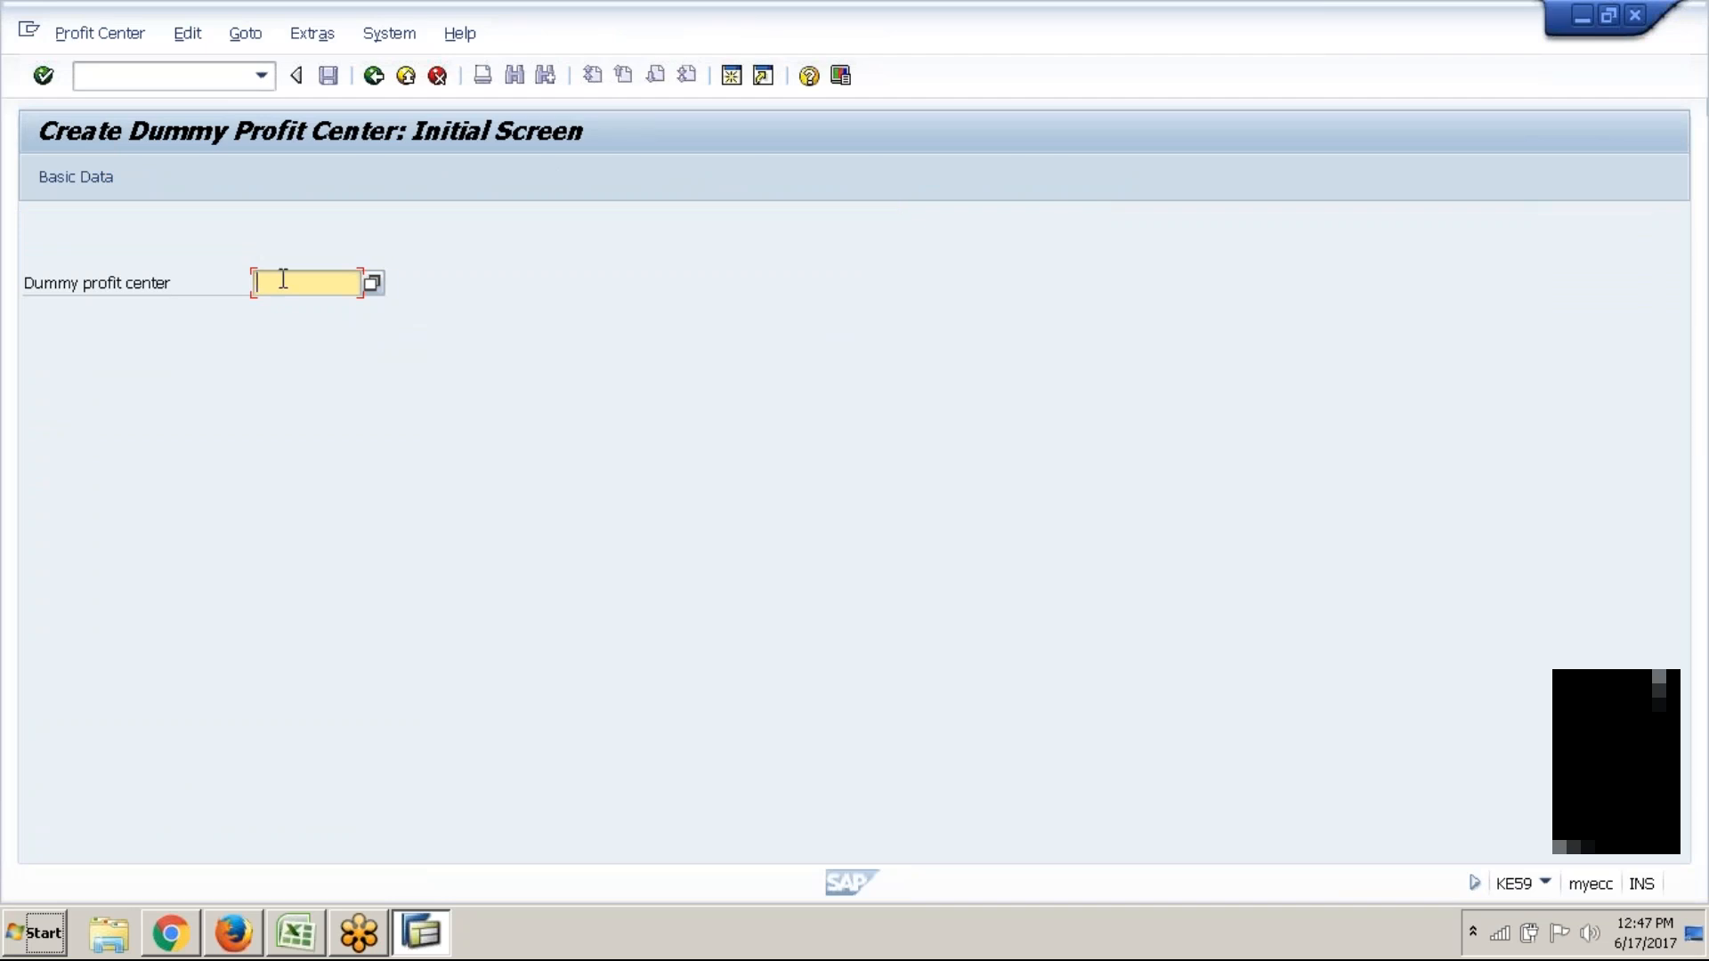
Enter ABC1_DUMMY as the dummy profit center, adapting the earlier ARC2_DUMMY entry
text(P)
key(BackSpace)
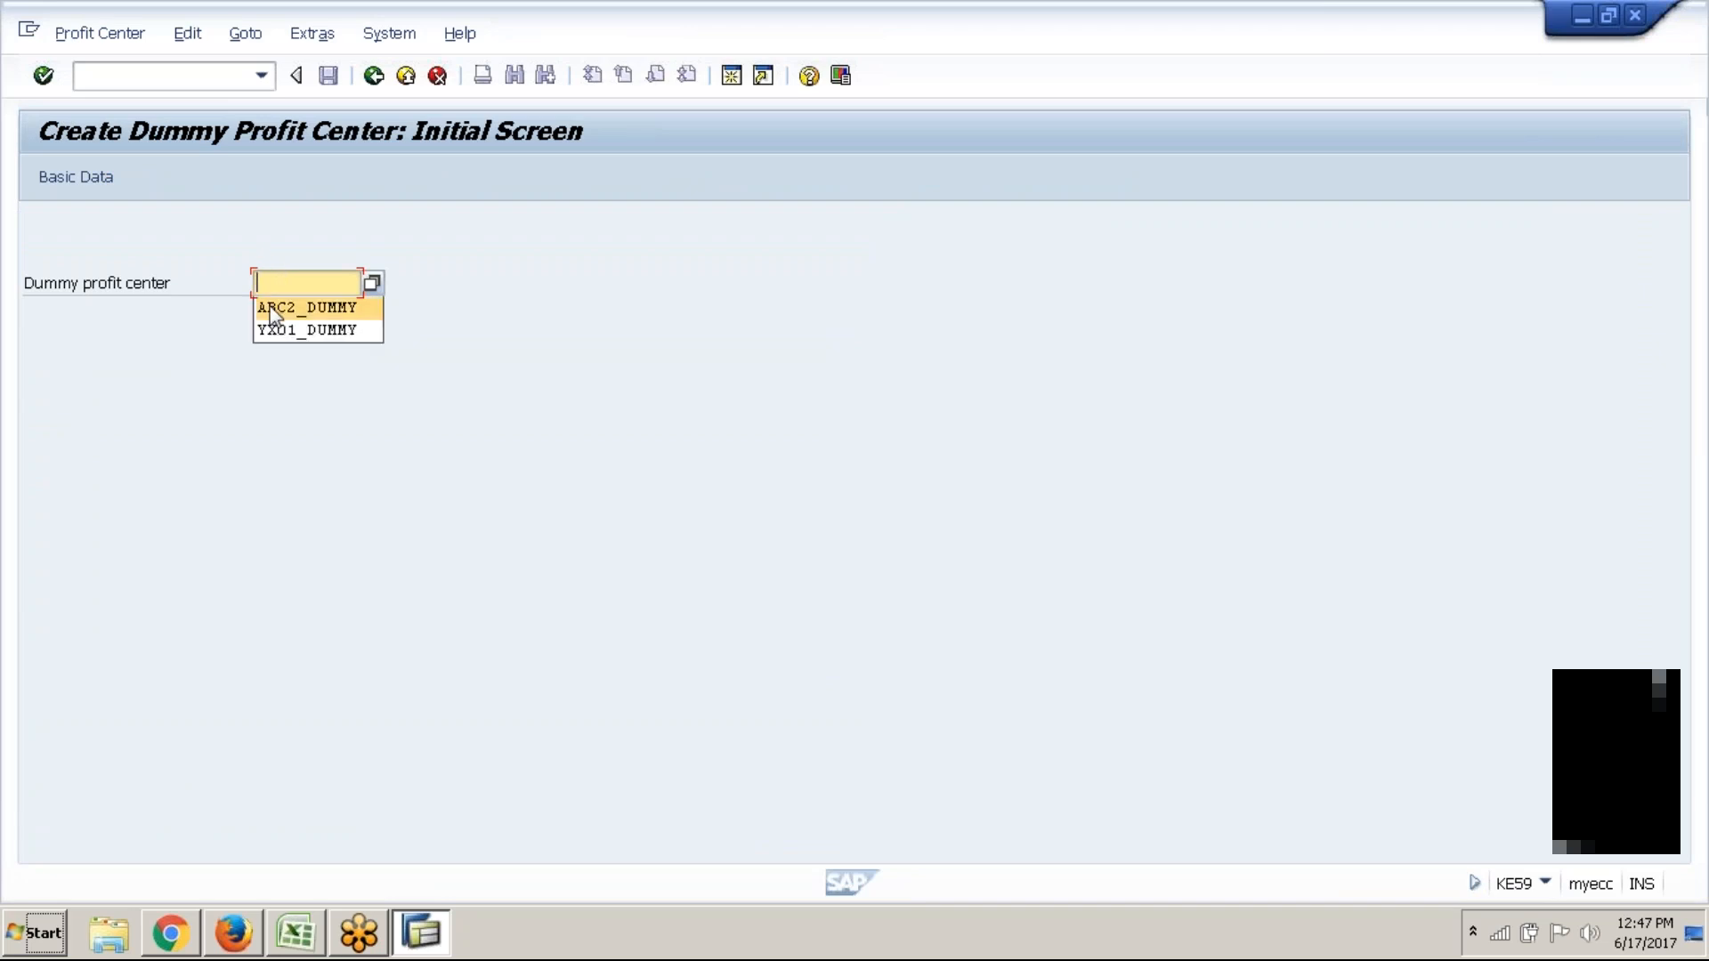
click(272, 309)
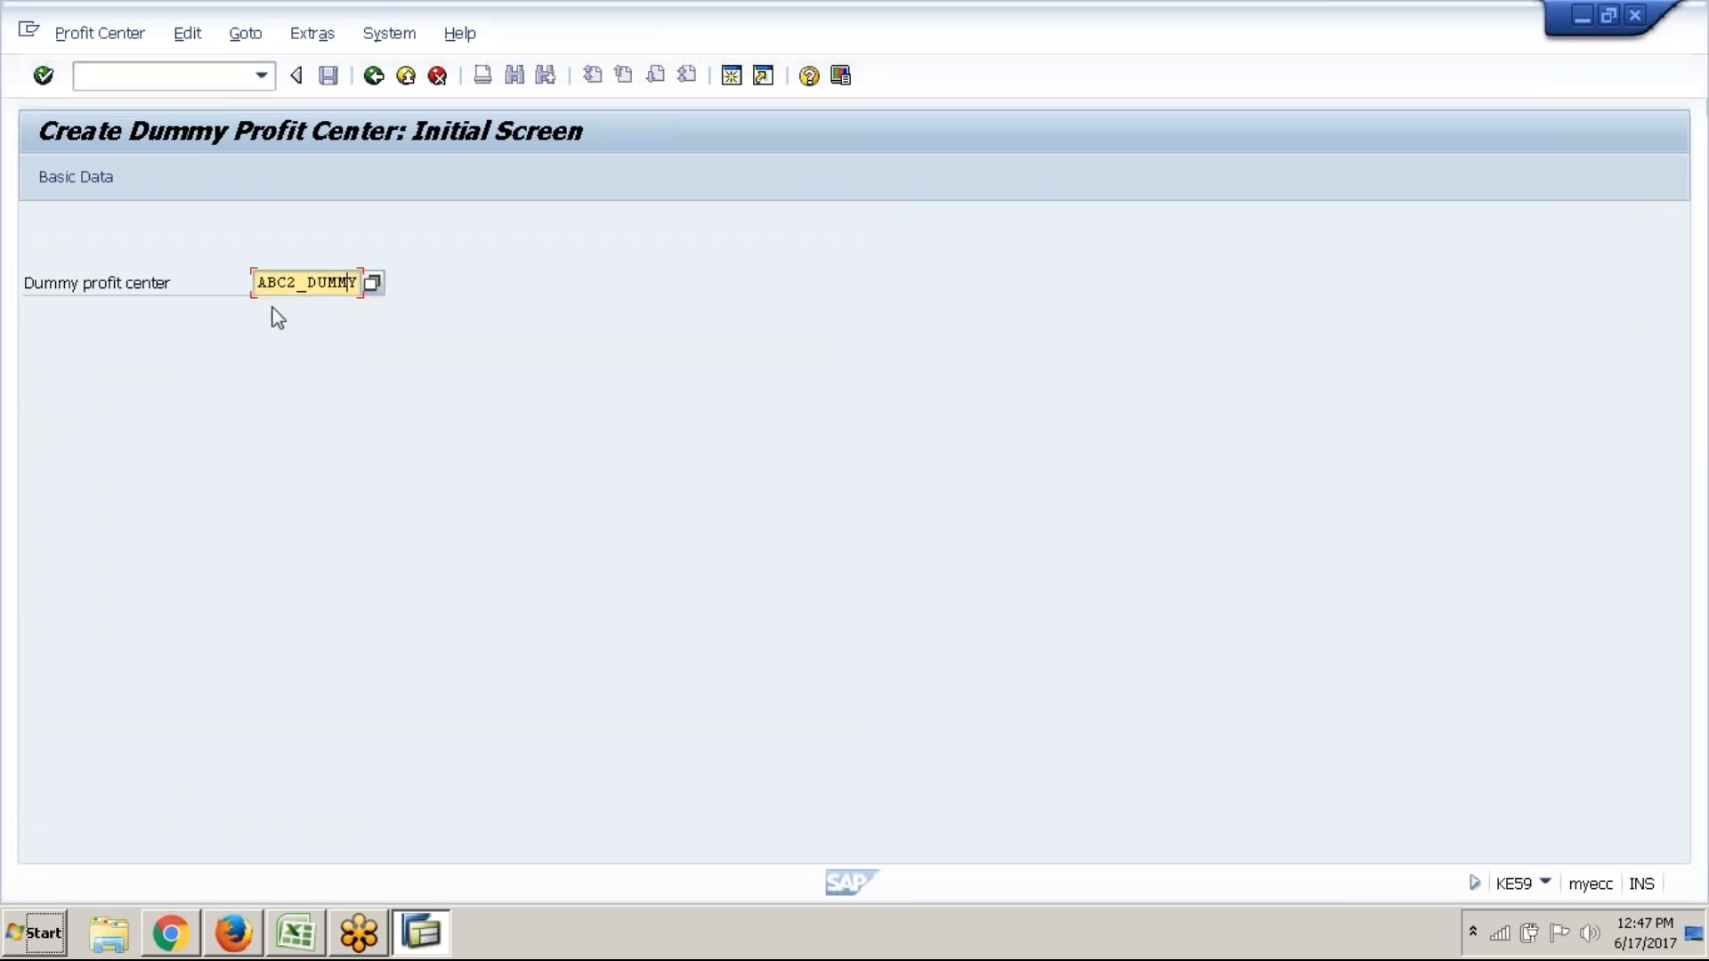
key(Left)
key(Left)
key(Left)
key(Left)
key(Left)
key(Left)
key(BackSpace)
text(1)
On the Basic Data screen, enter the name ABC1 DUMMY PC, fixing the mistyped digit
click(101, 178)
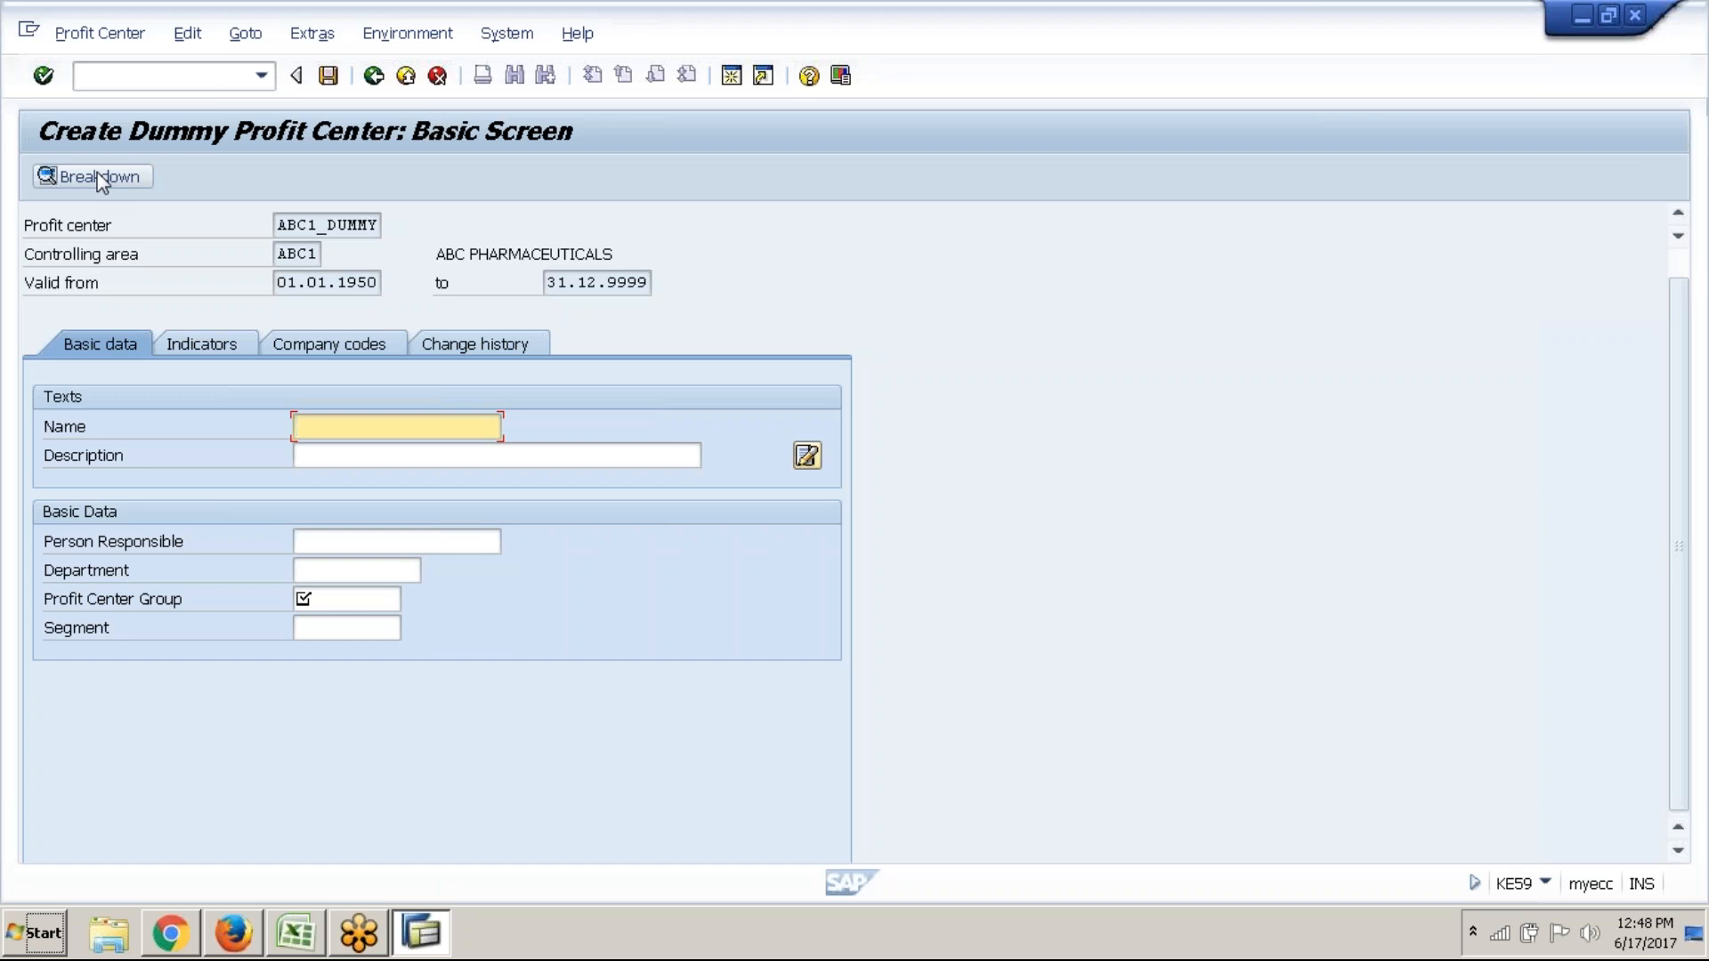
text(ABC2 DUMMY PC)
key(Tab)
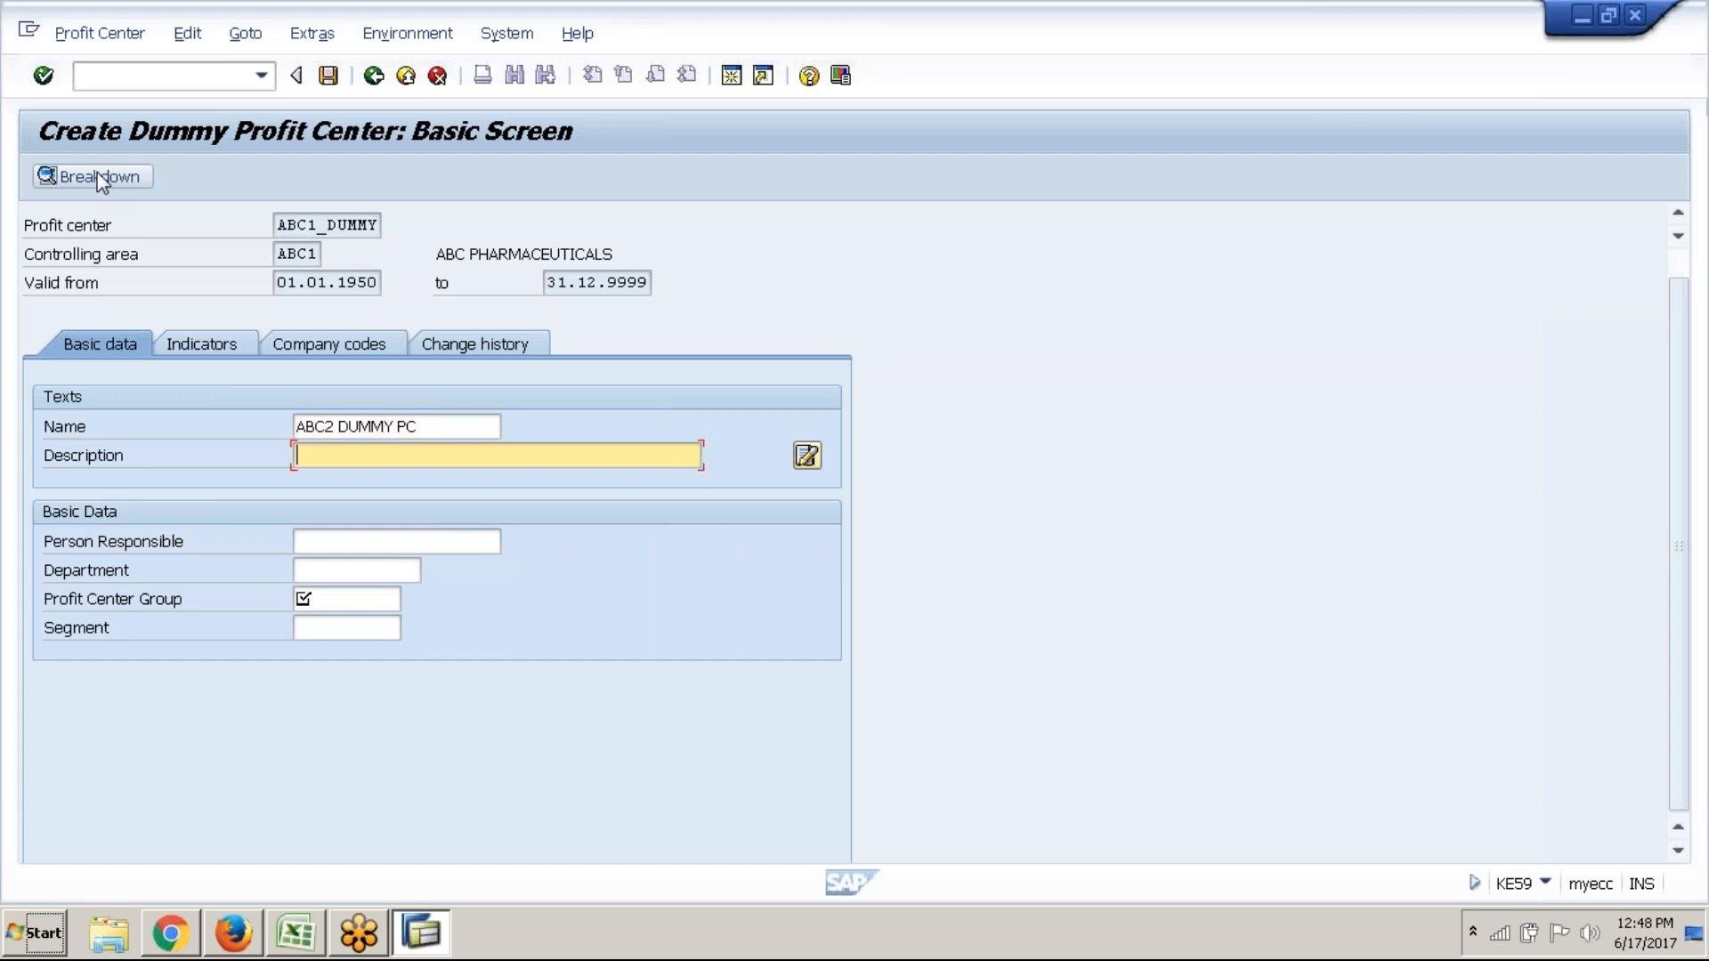
click(341, 427)
key(BackSpace)
text(1)
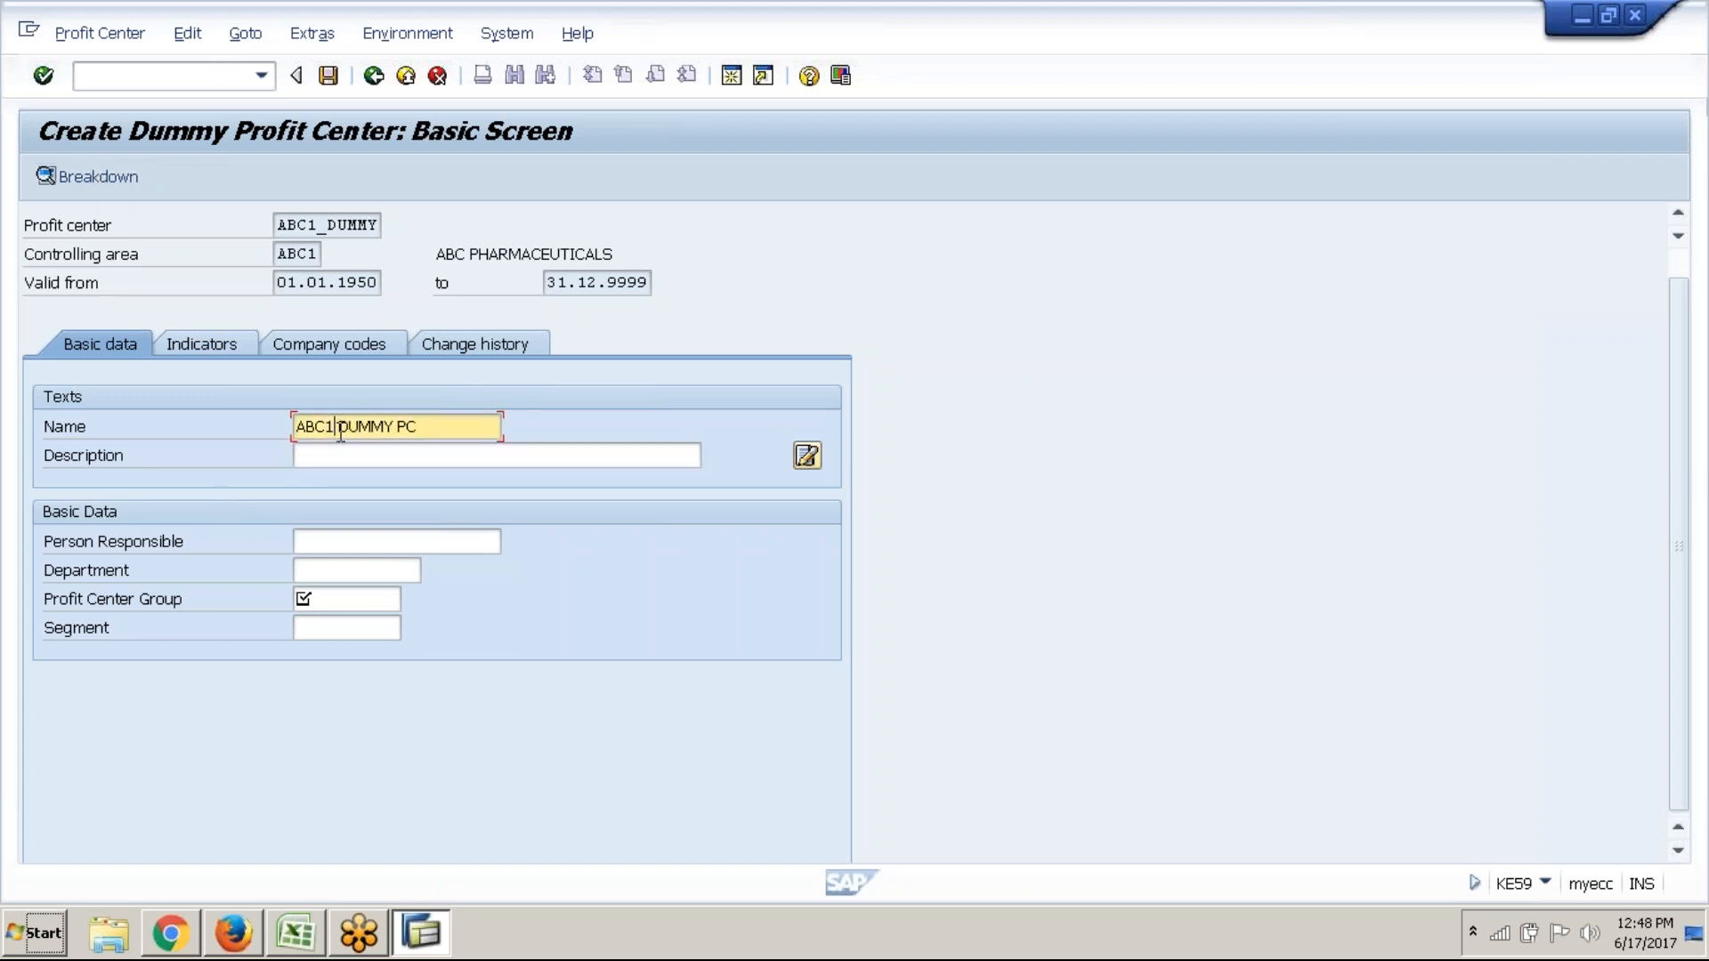
Enter description ABC1 DUMMY PROFIT CENTER and assign profit center group ABC1_PCA
click(379, 456)
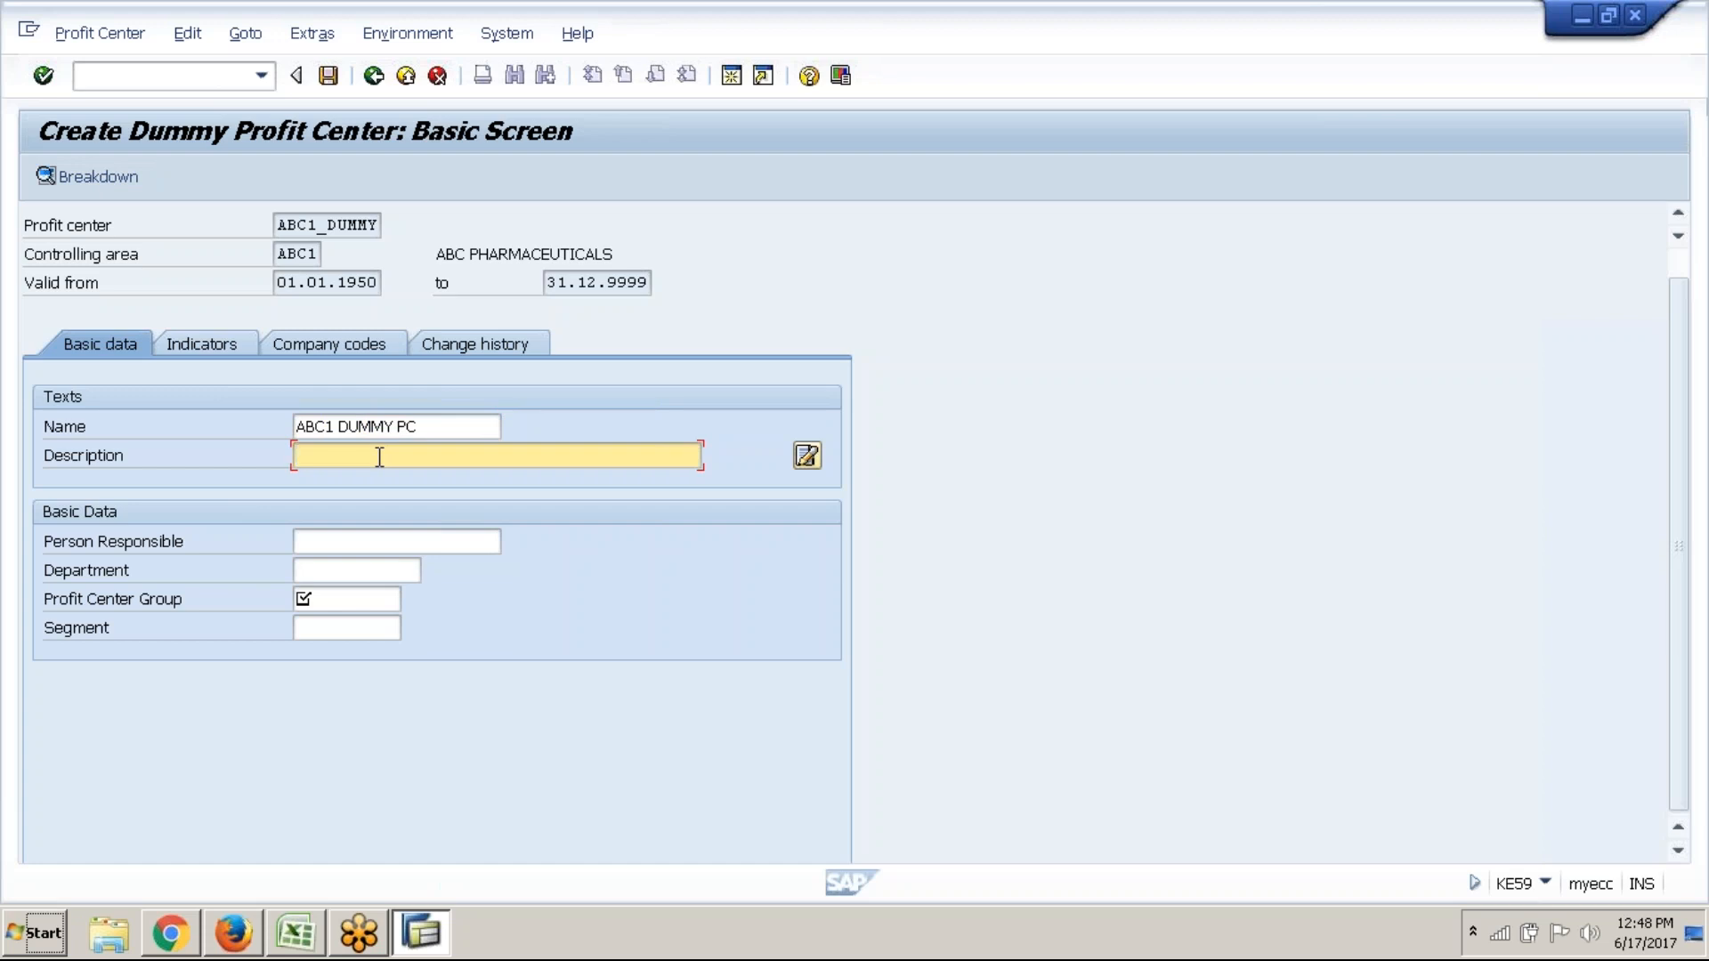
text(ABC1 DUMMY PROFIT CENTER)
click(363, 589)
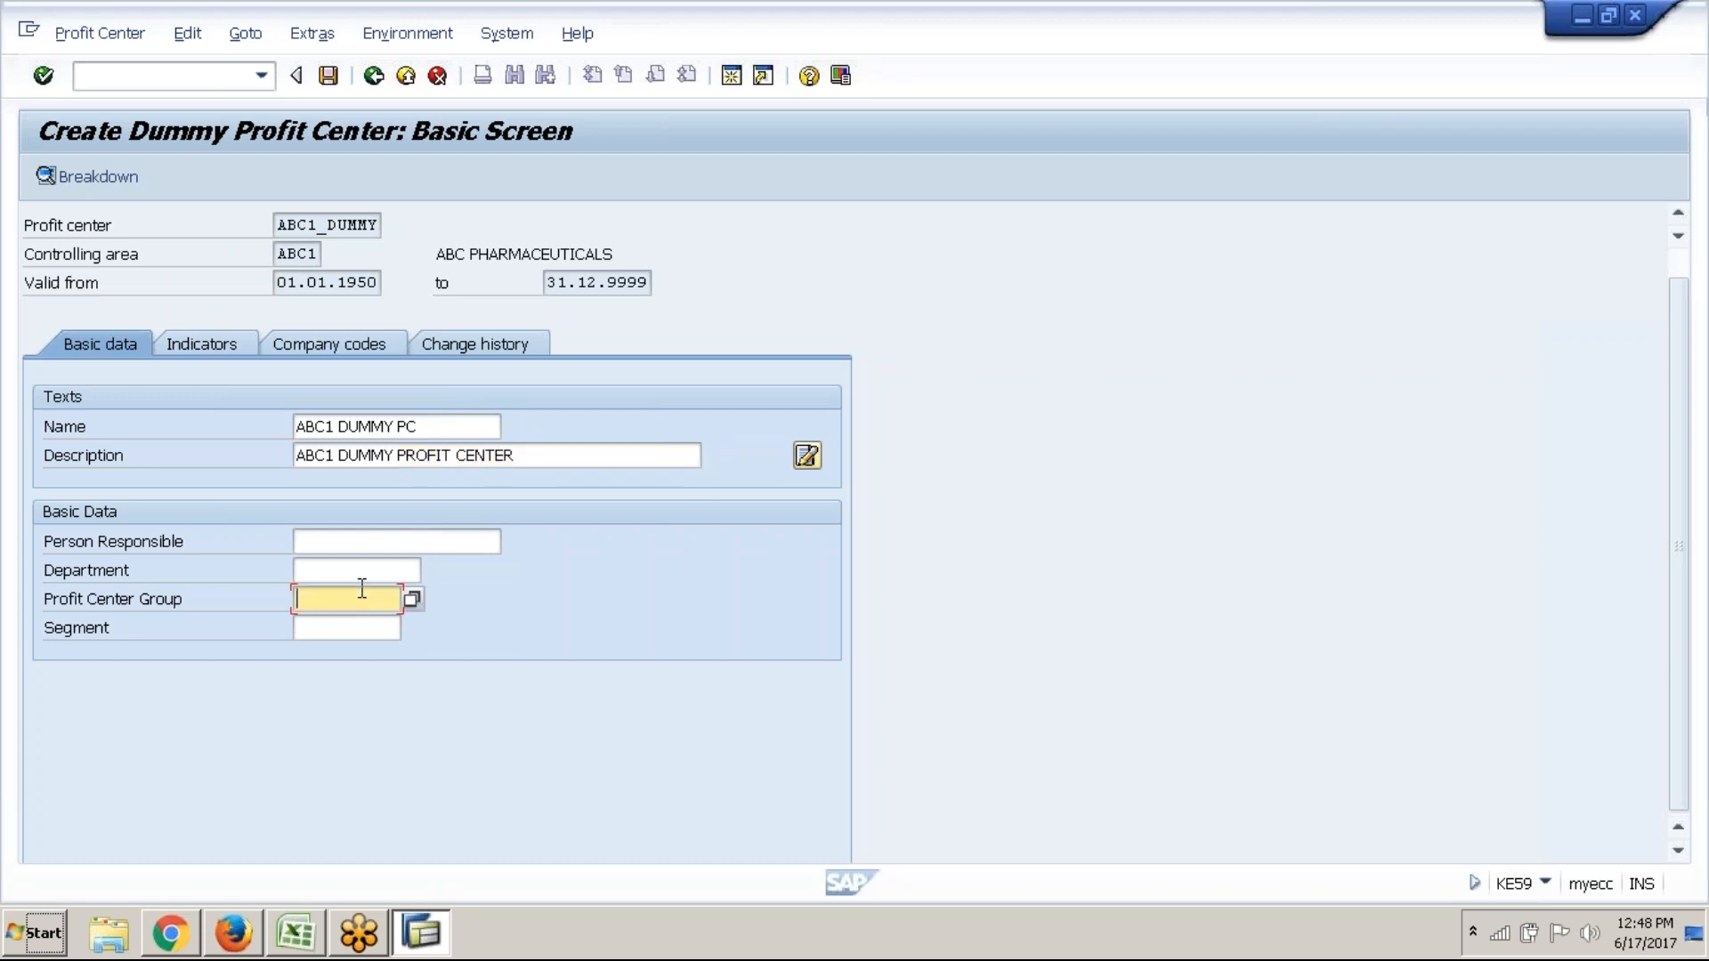
click(414, 602)
click(354, 624)
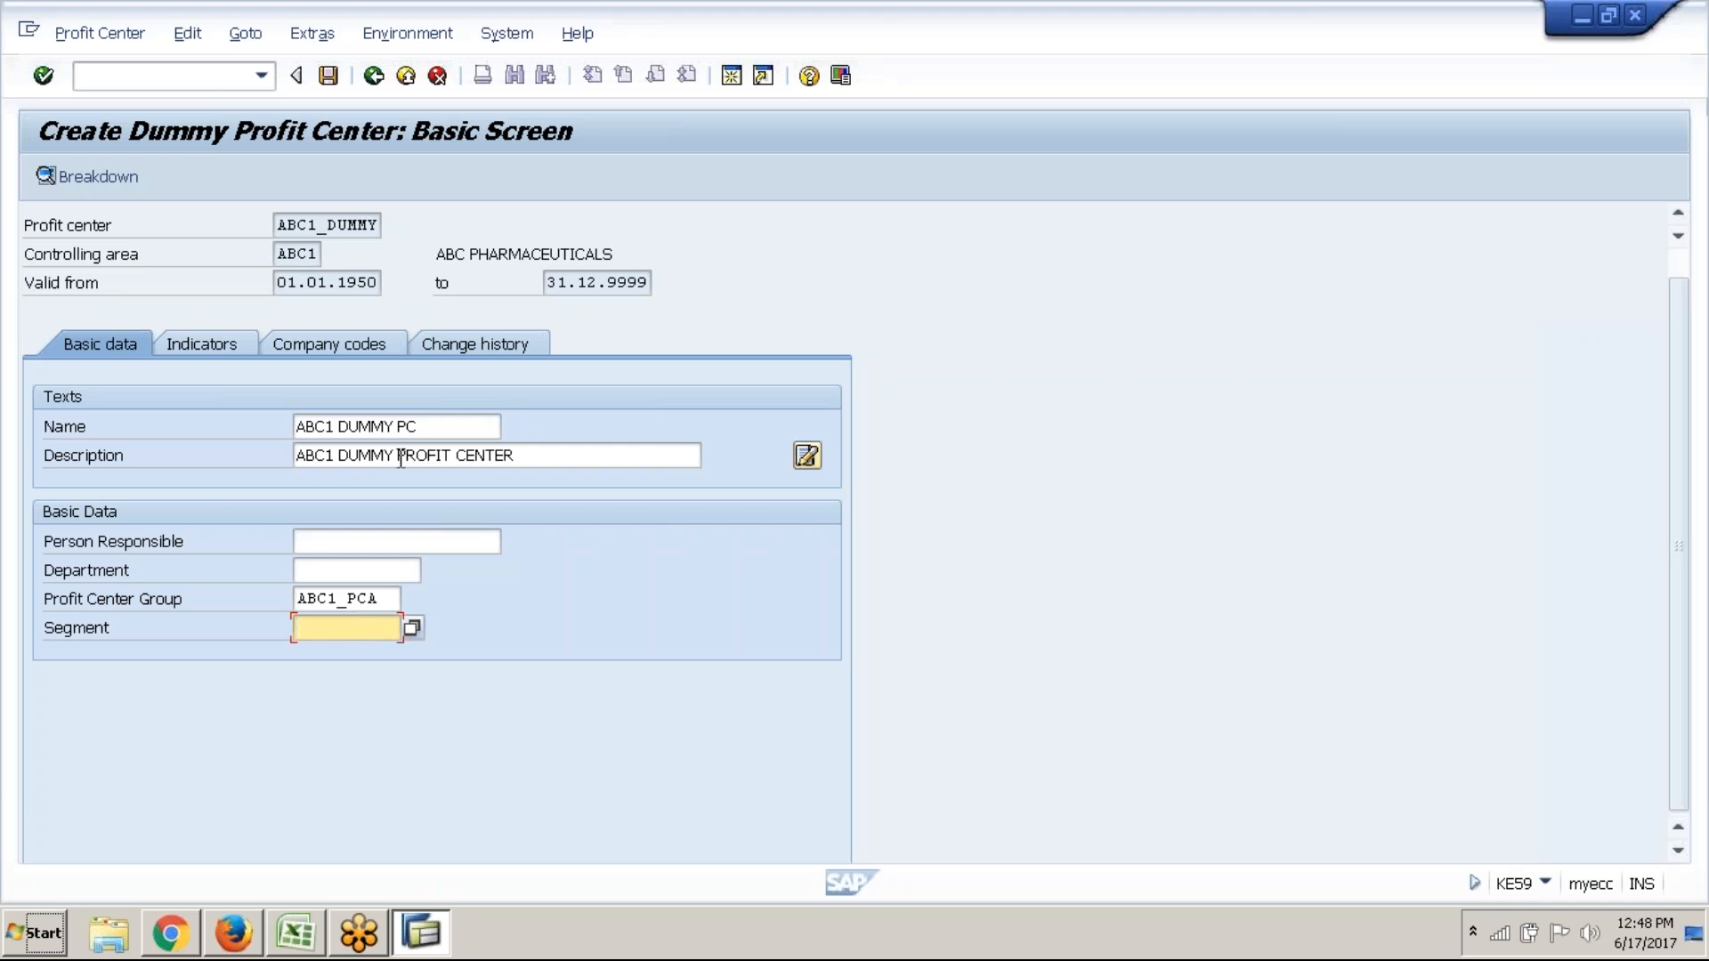
Cancel the activity choice and run Set Control Parameters for Actual Data under Activate Direct Postings
click(340, 84)
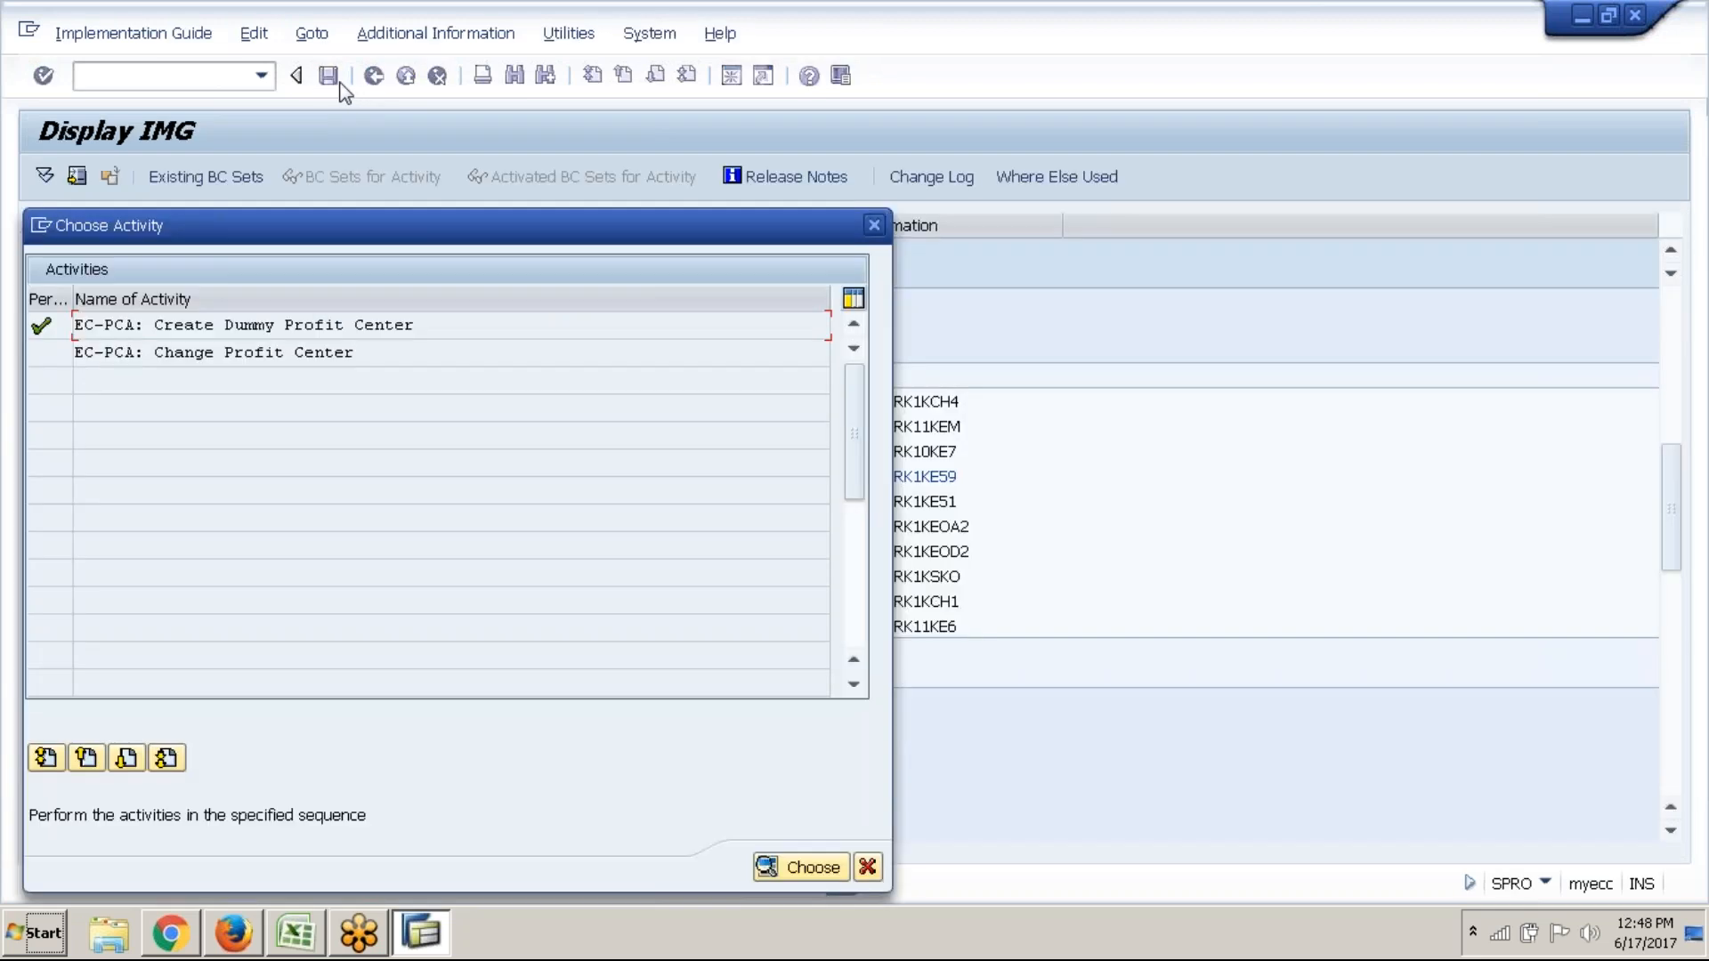
click(876, 876)
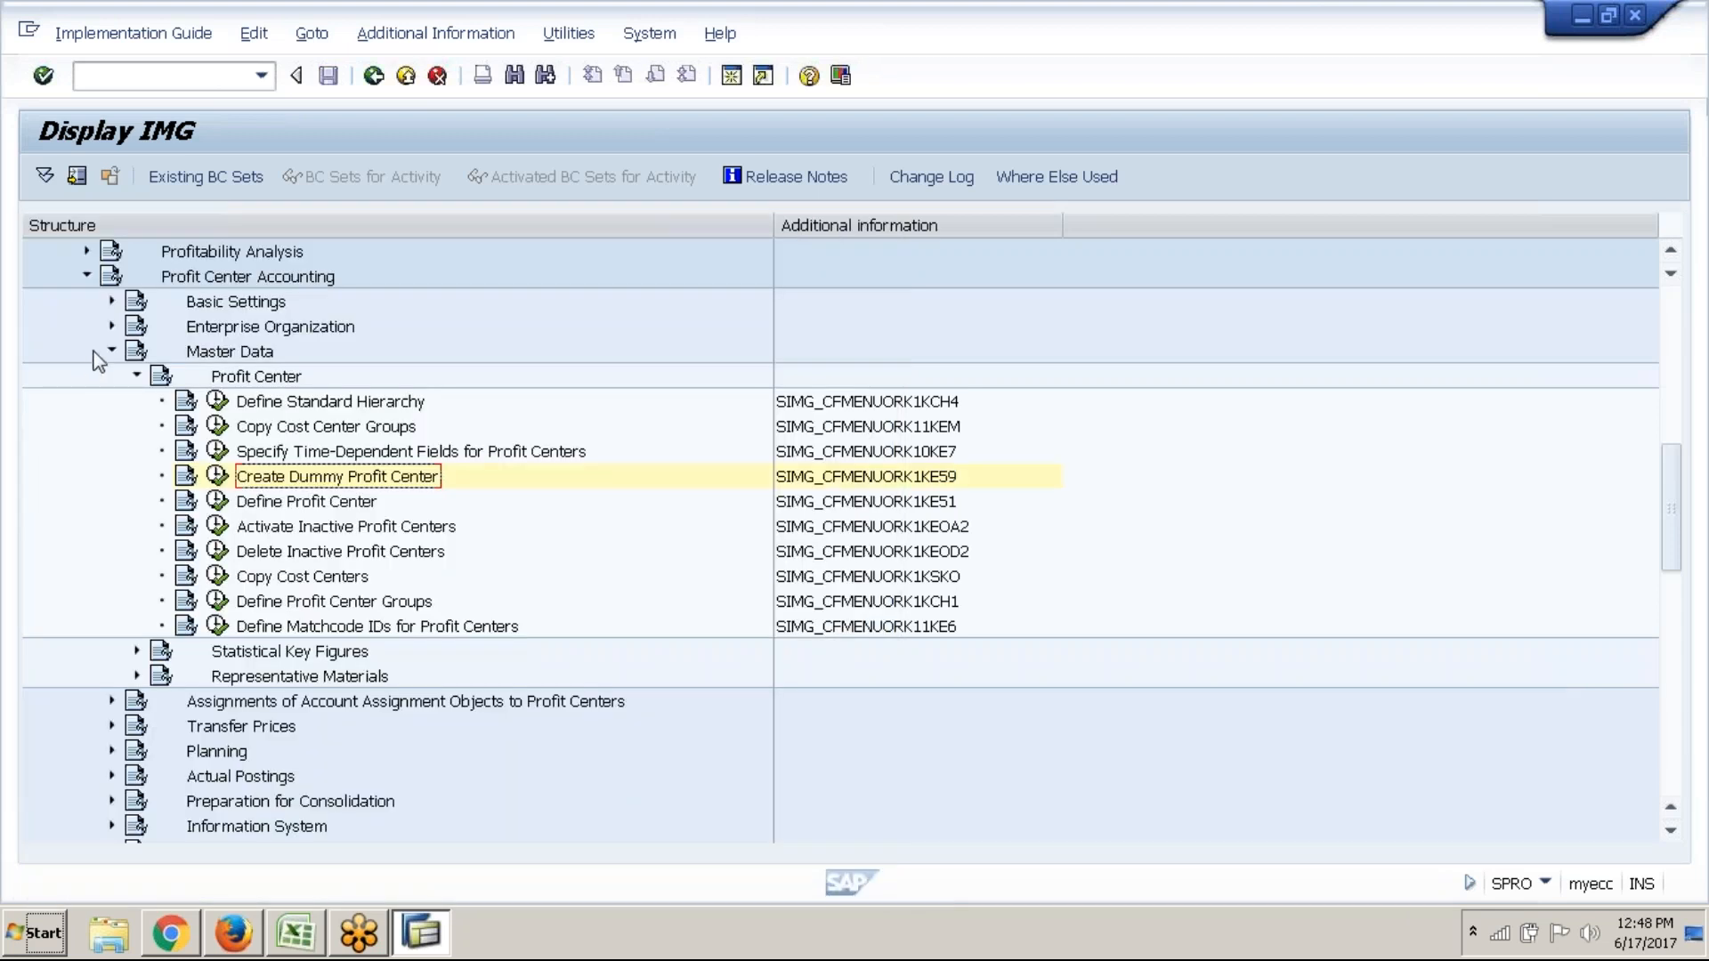
click(109, 351)
click(111, 301)
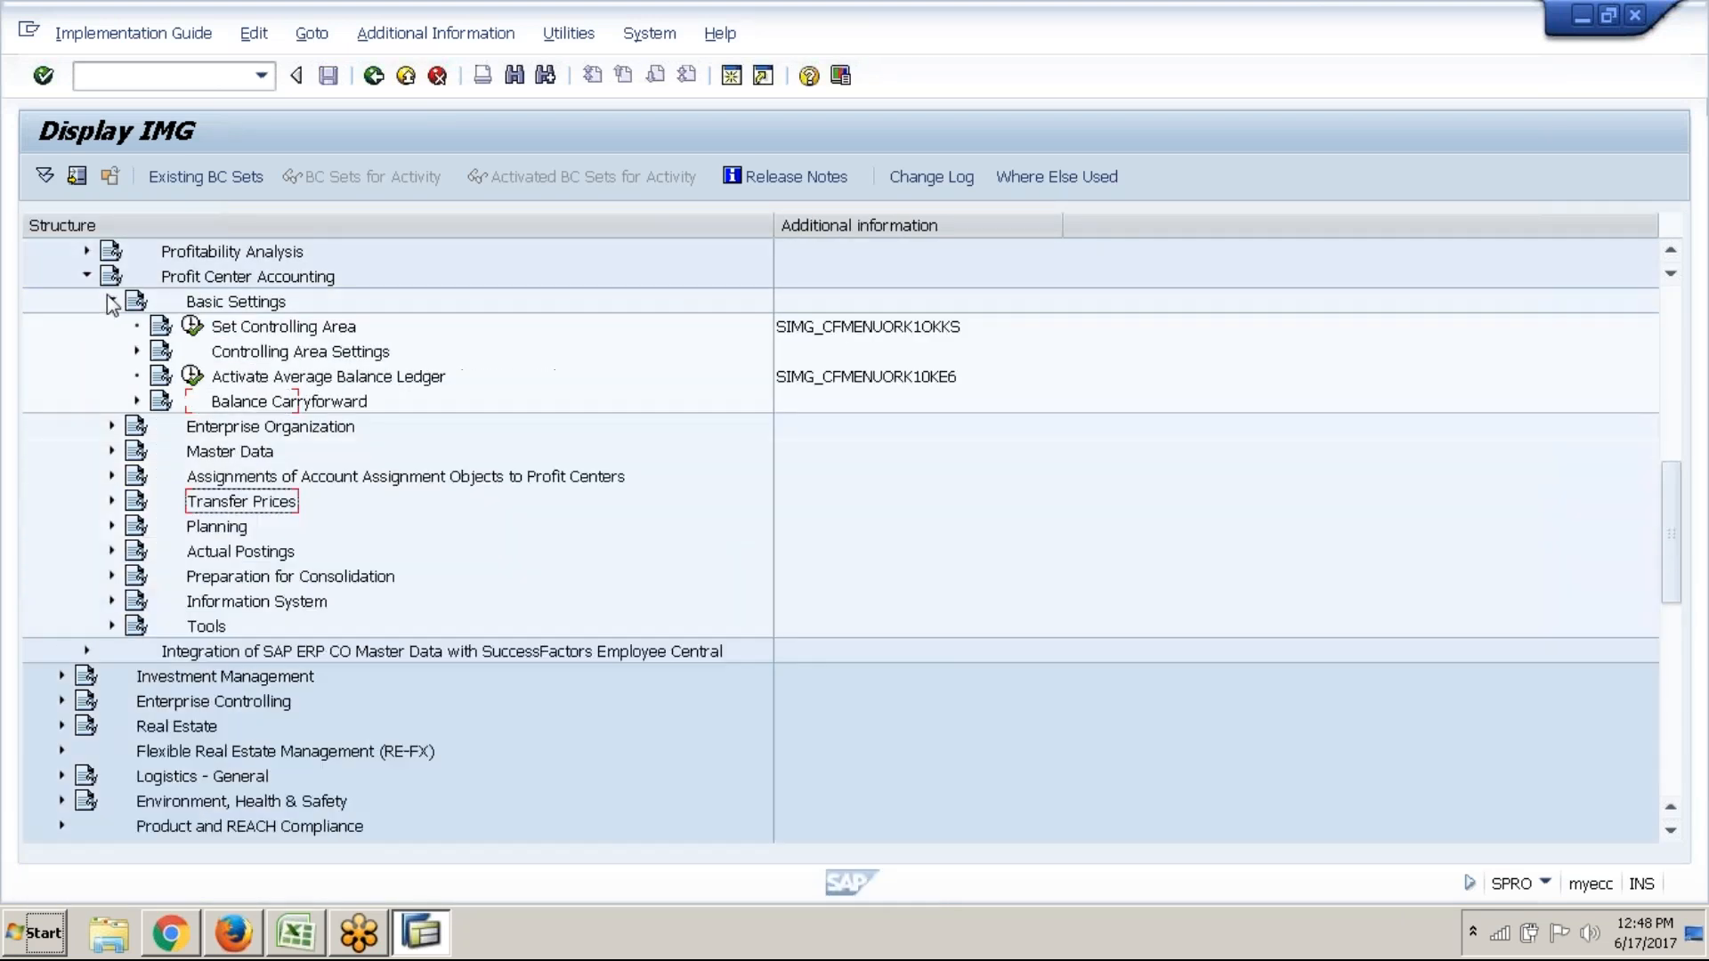
click(137, 351)
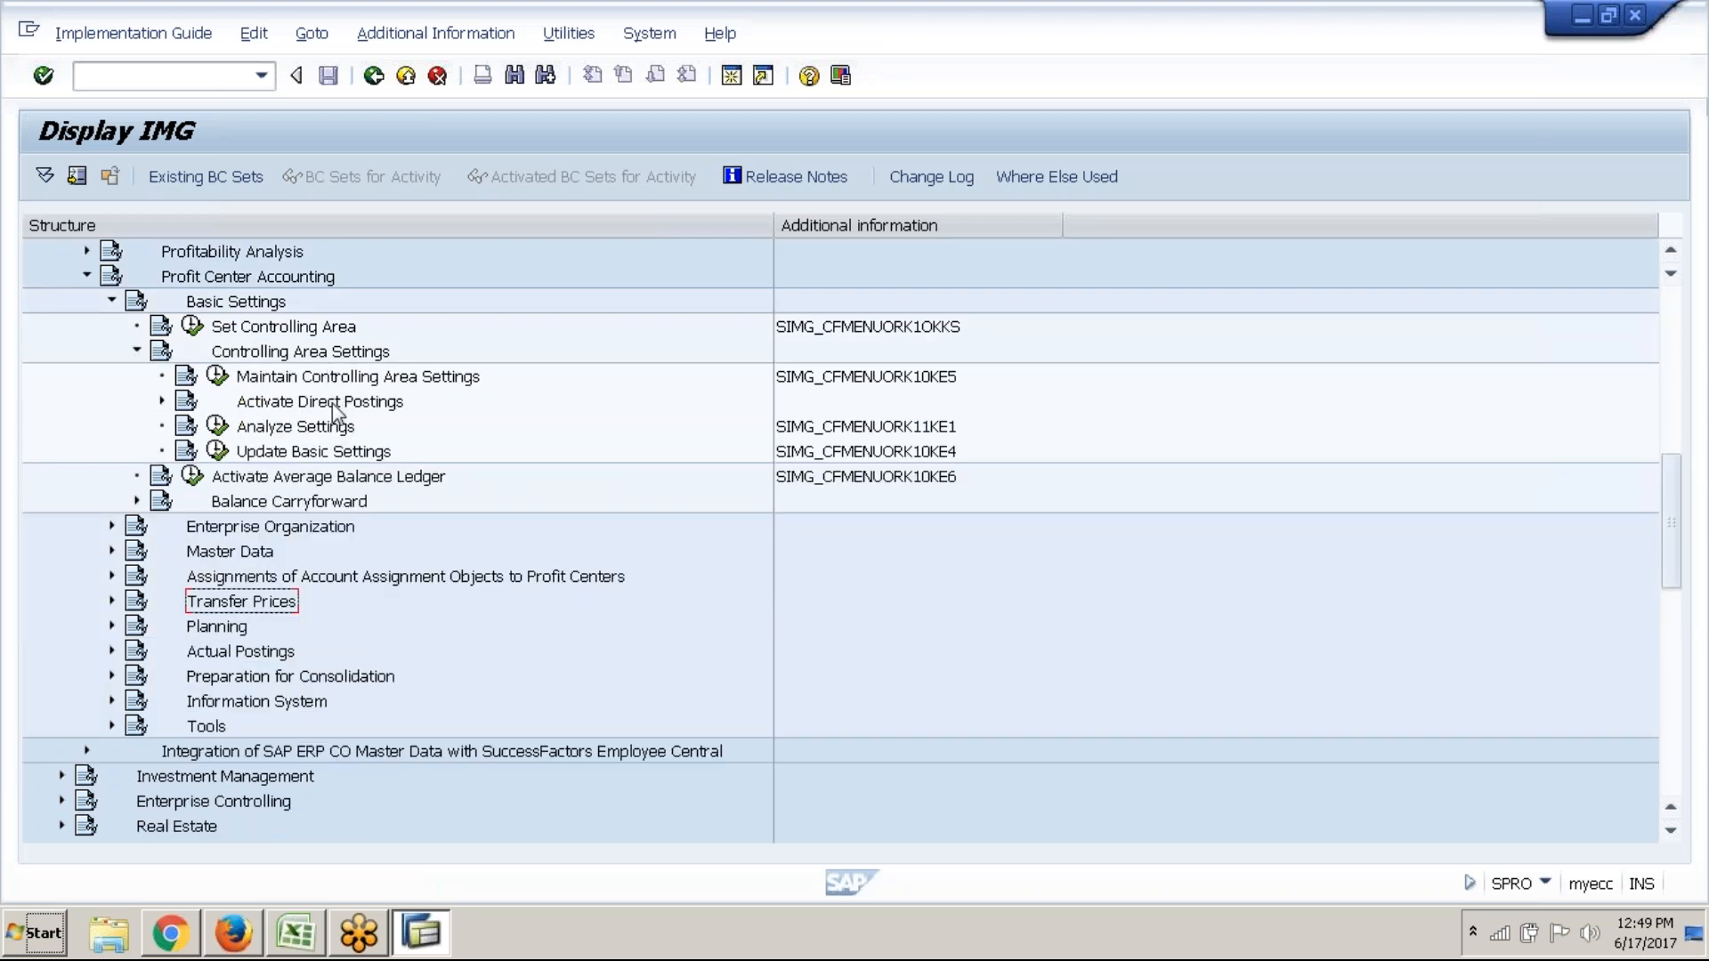
click(161, 401)
click(408, 428)
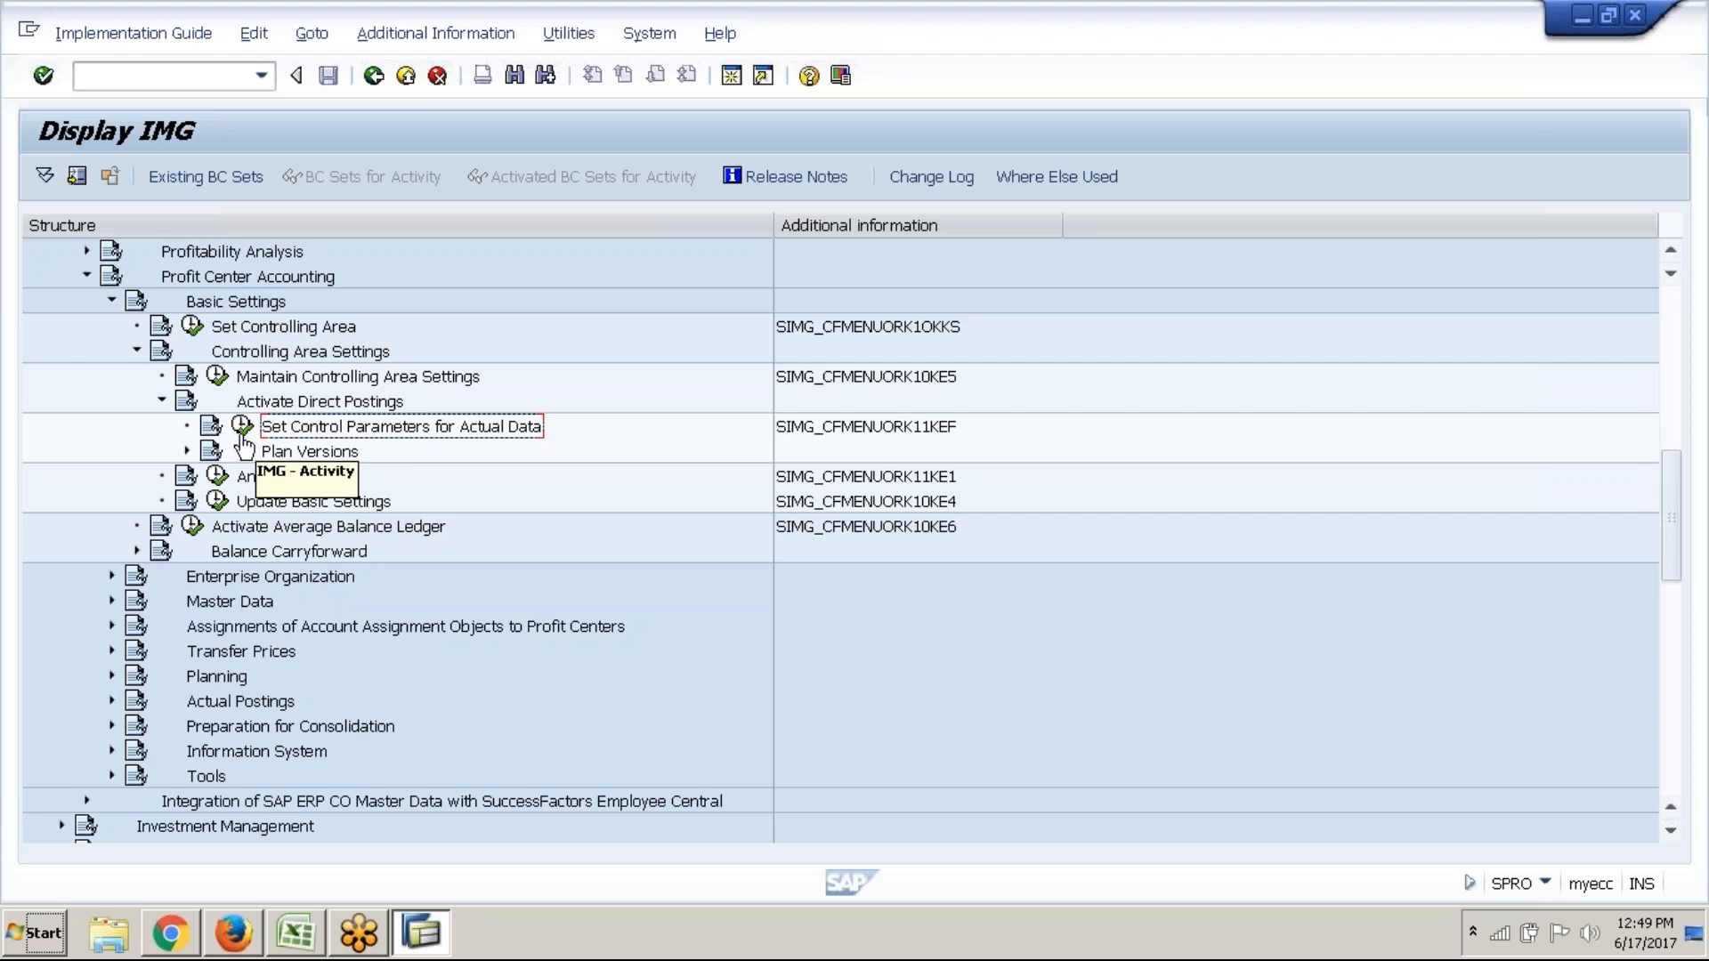
click(242, 428)
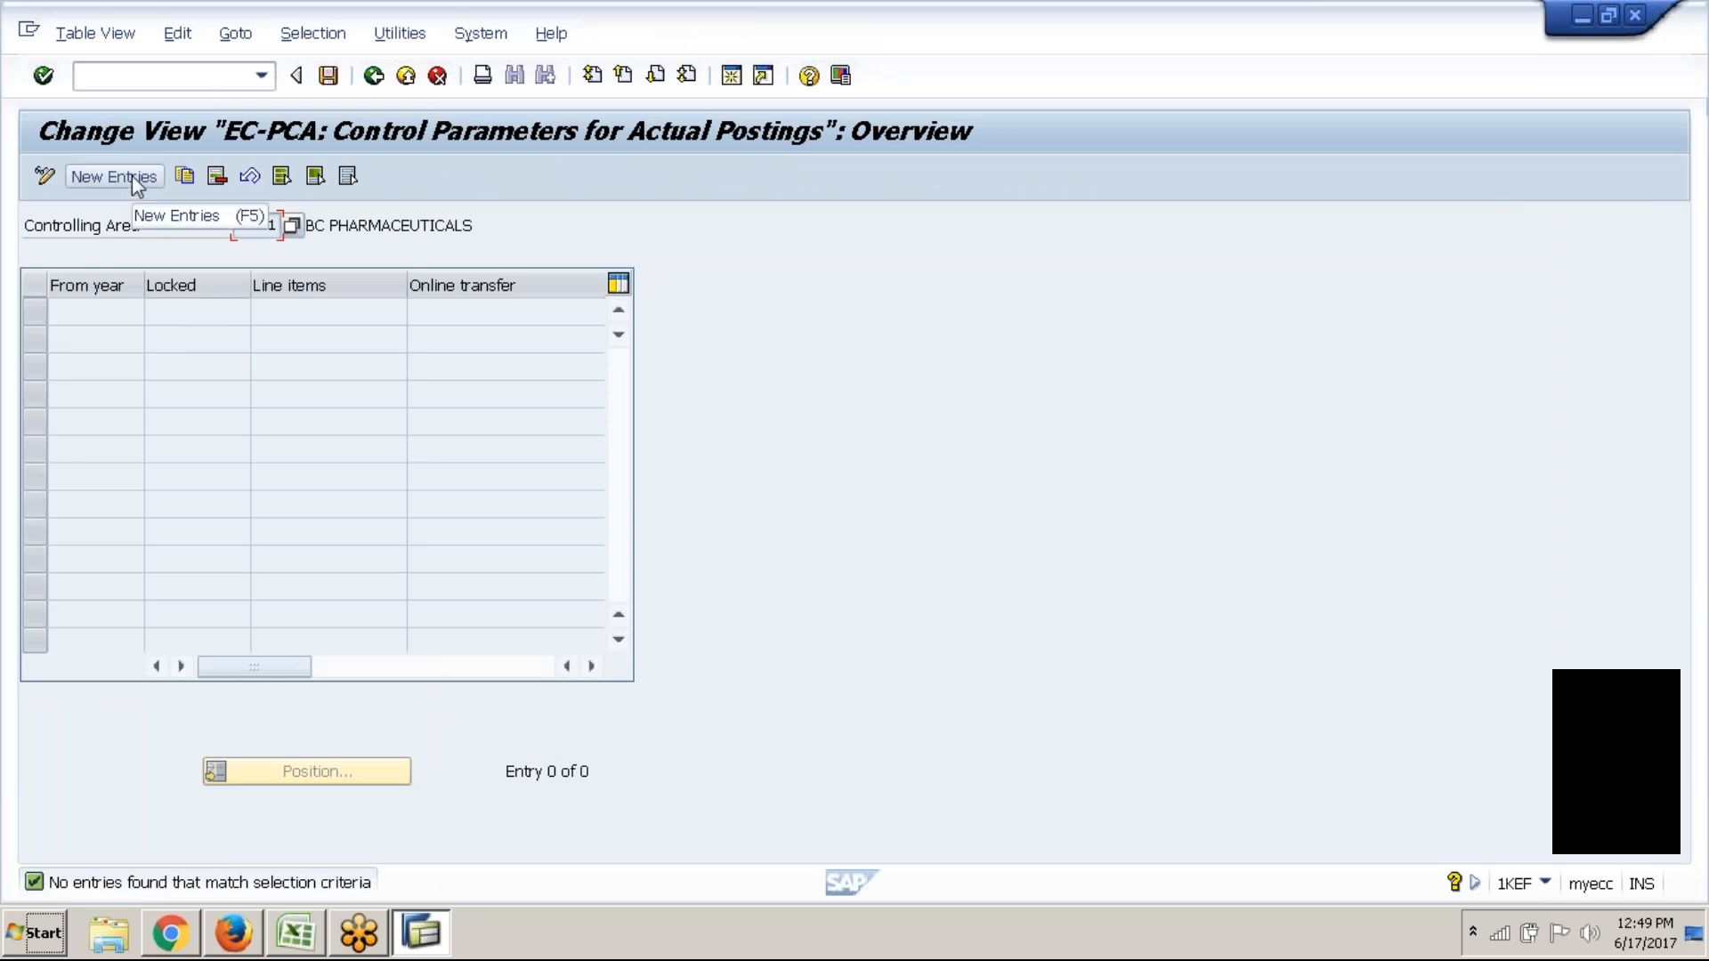
Back out of the empty control-parameters overview and exit the IMG to SAP Easy Access
click(374, 77)
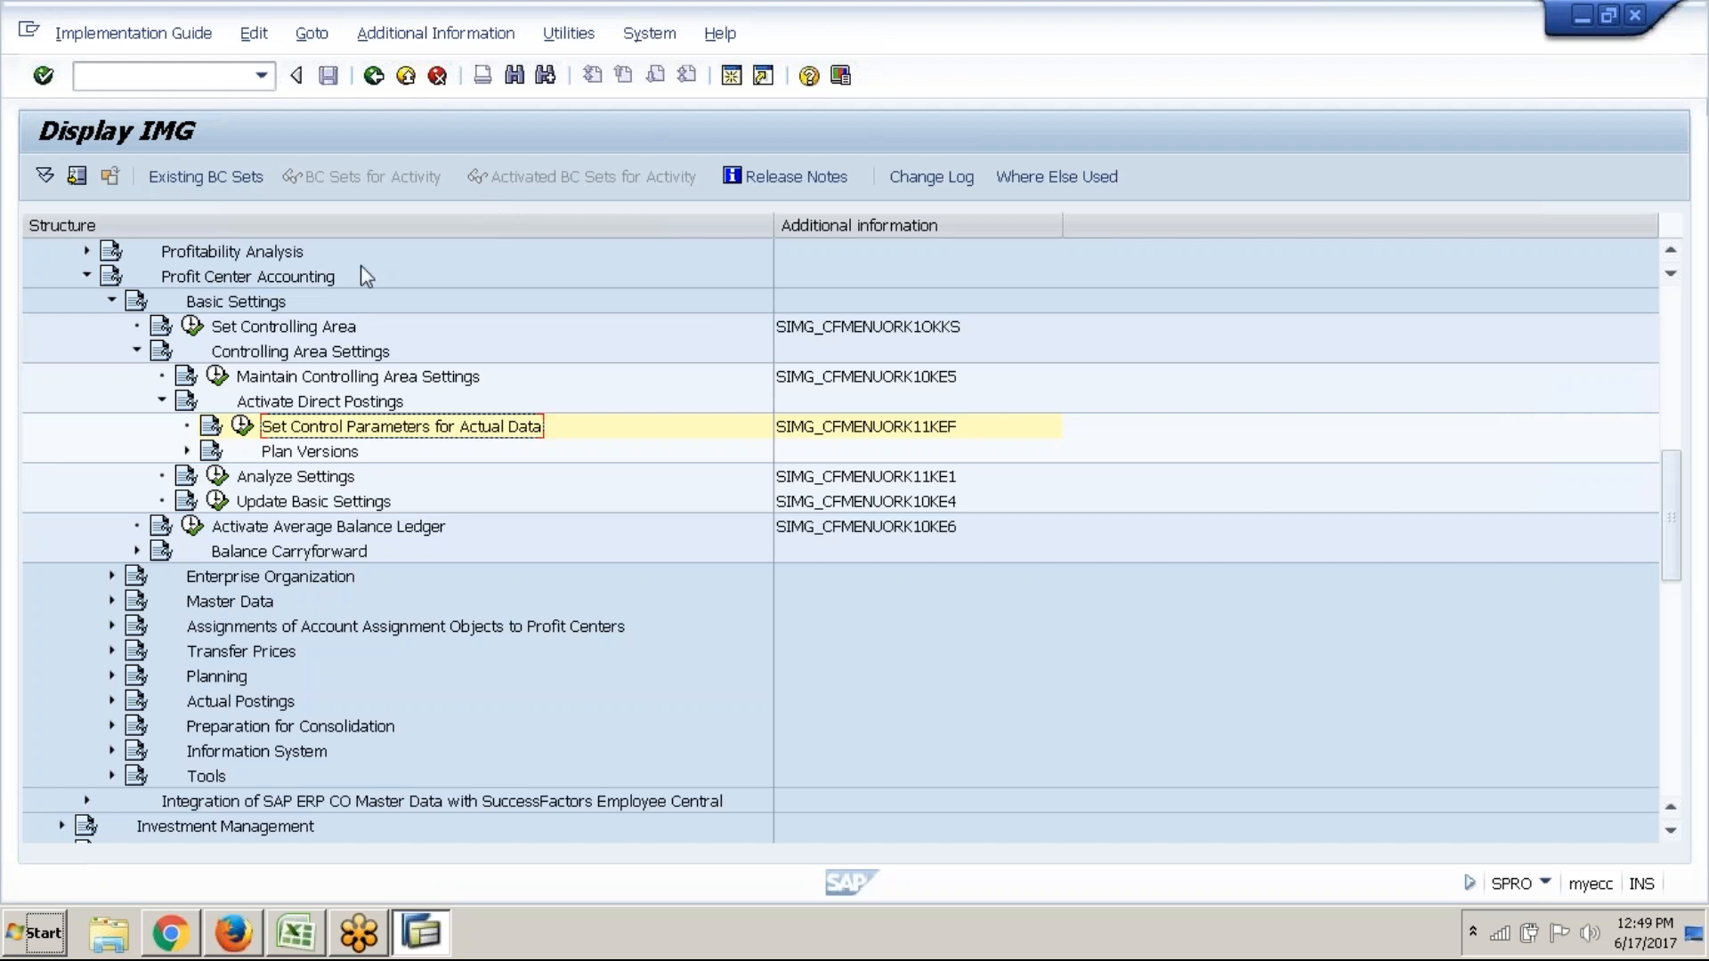
click(393, 88)
click(393, 88)
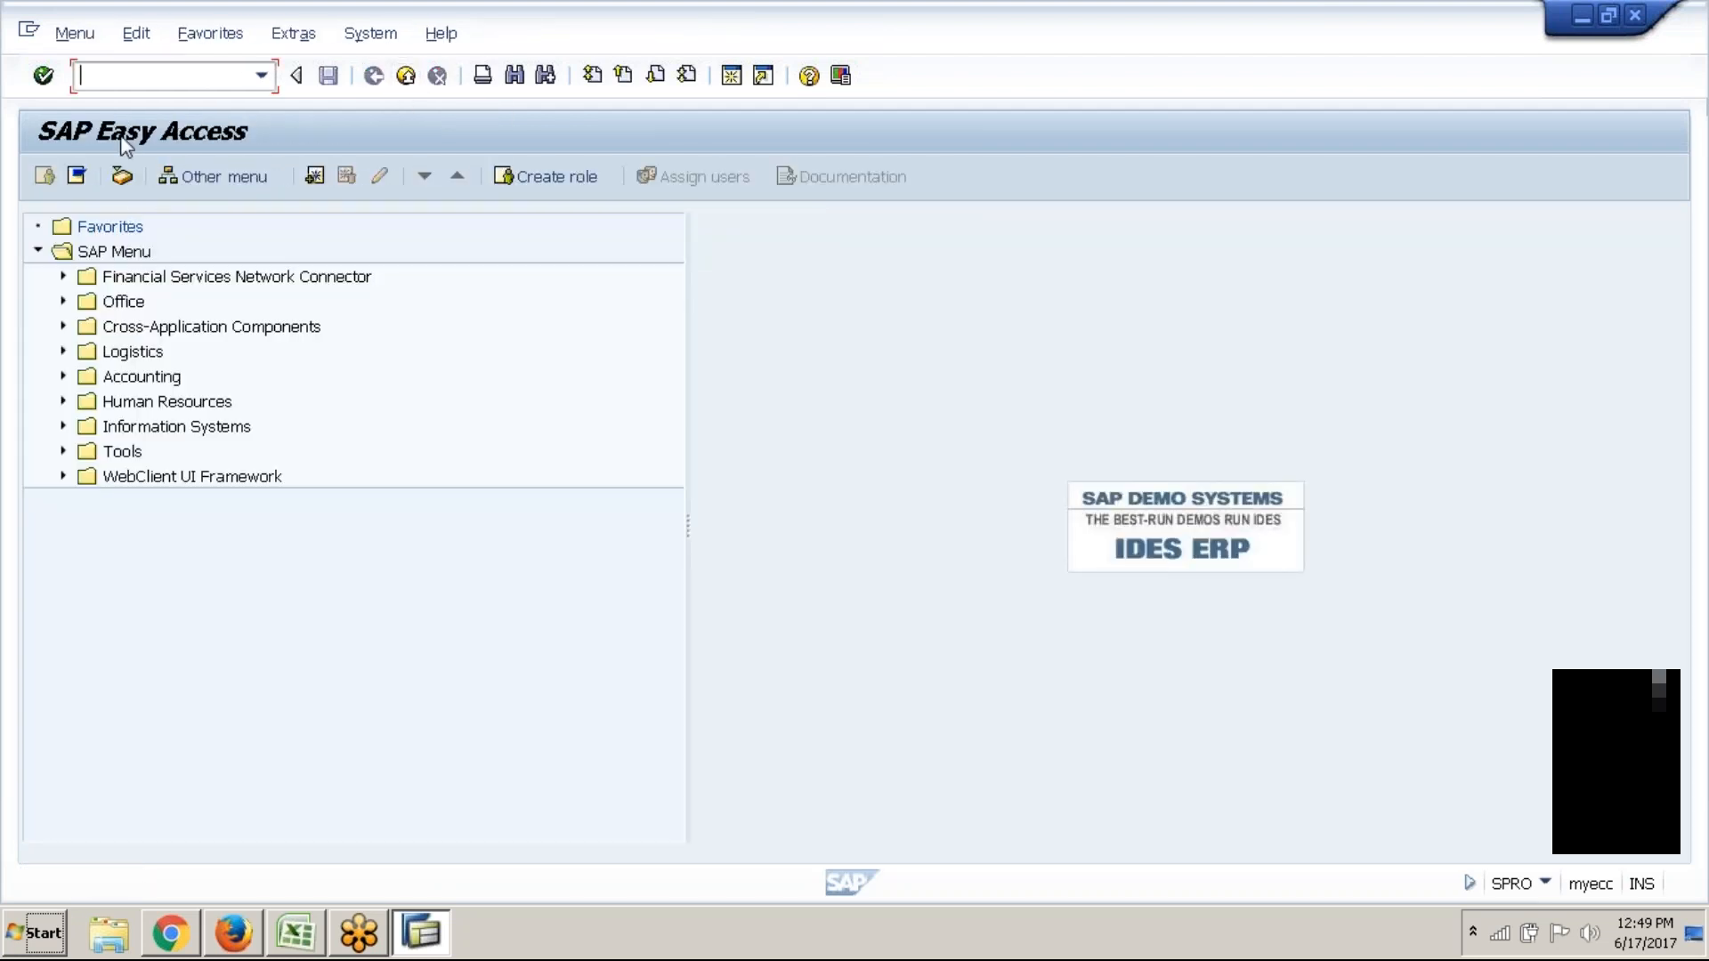
Run SPRO and open the SAP Reference IMG
text(SPRO)
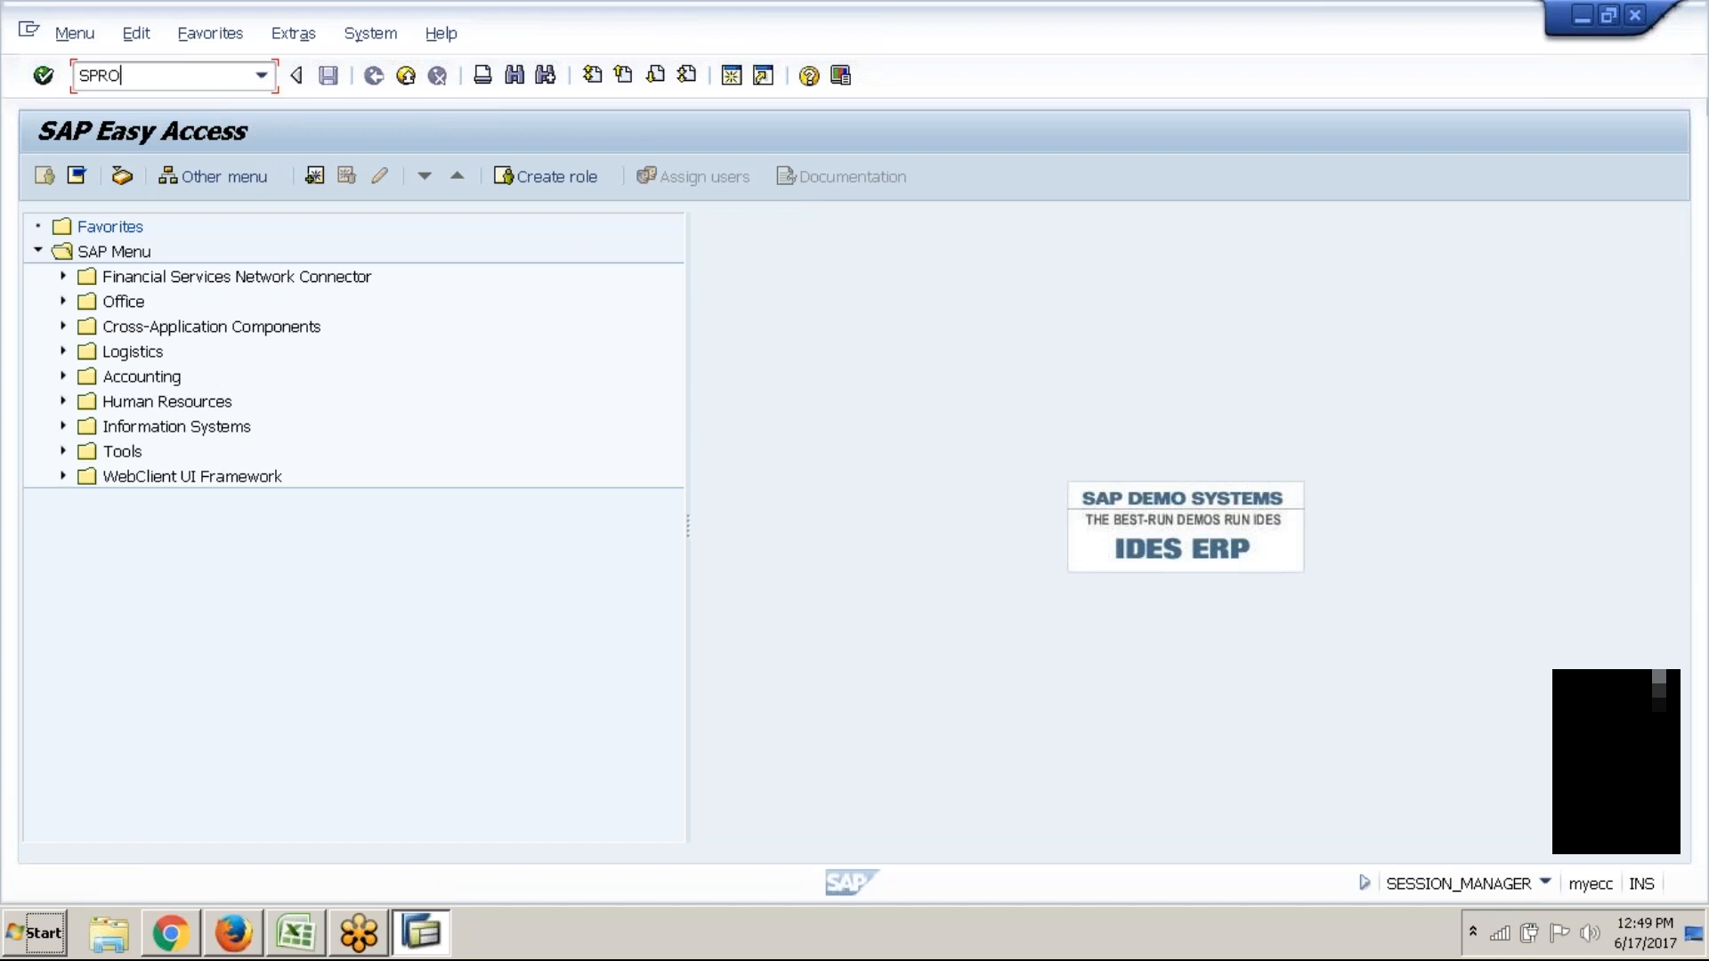
key(Return)
click(170, 183)
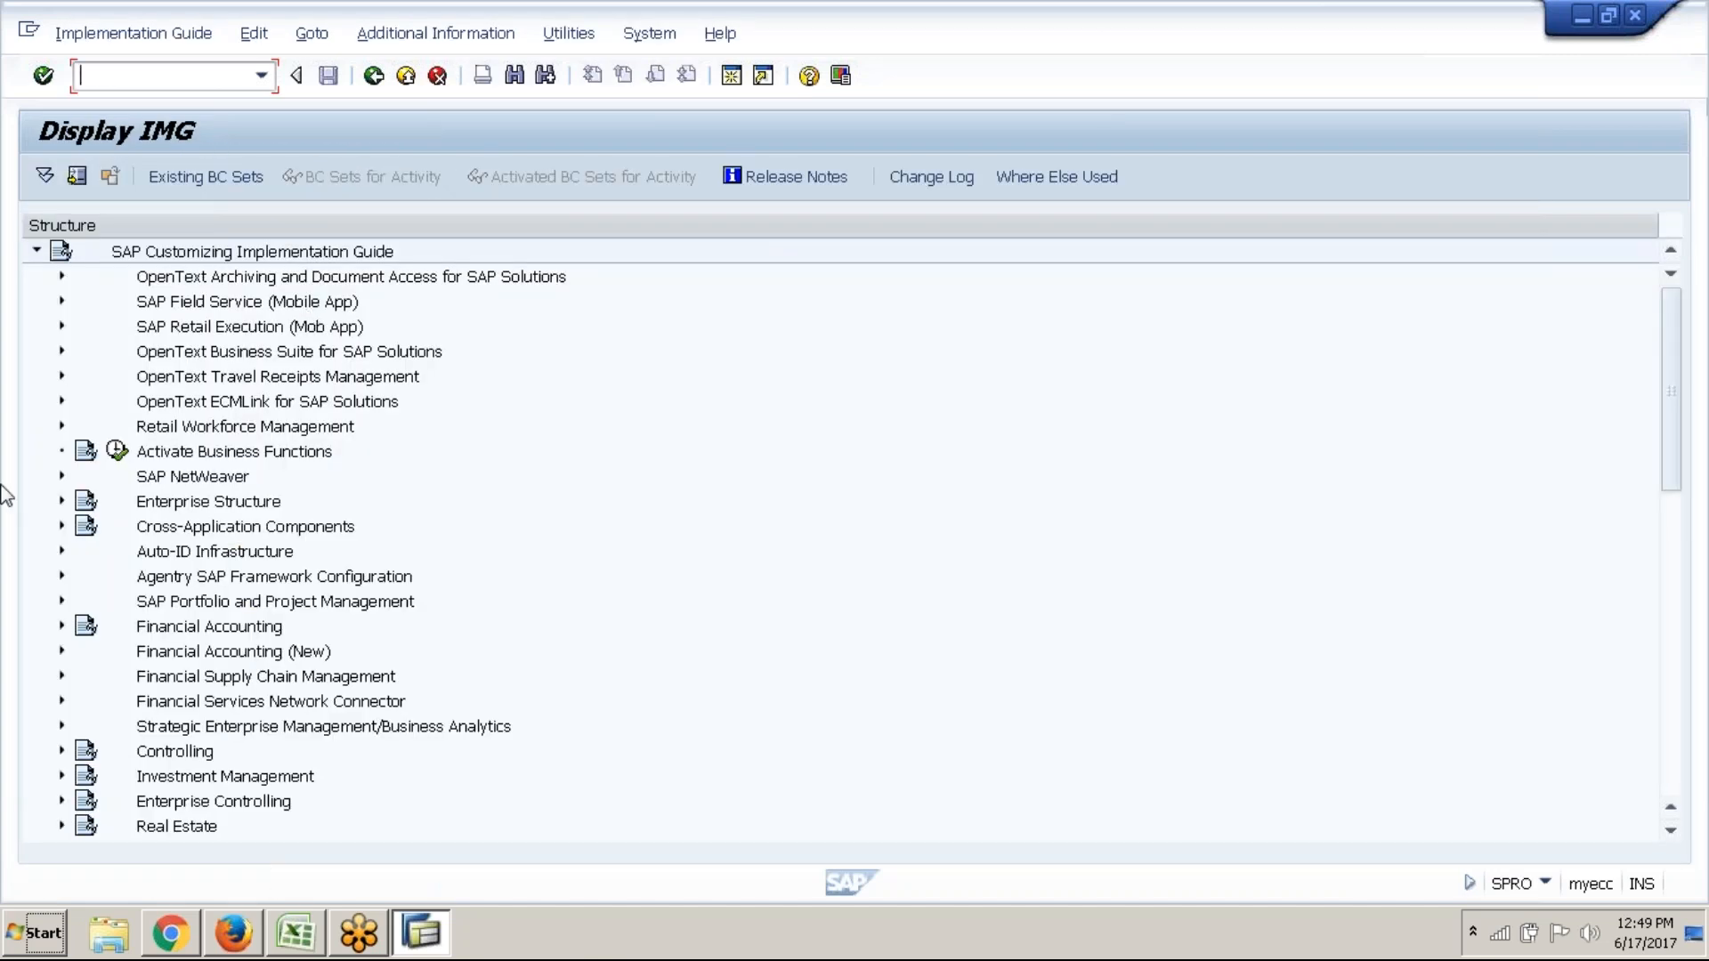
Expand Controlling > Profit Center Accounting down to Activate Direct Postings and select Set Control Parameters for Actual Data
click(61, 750)
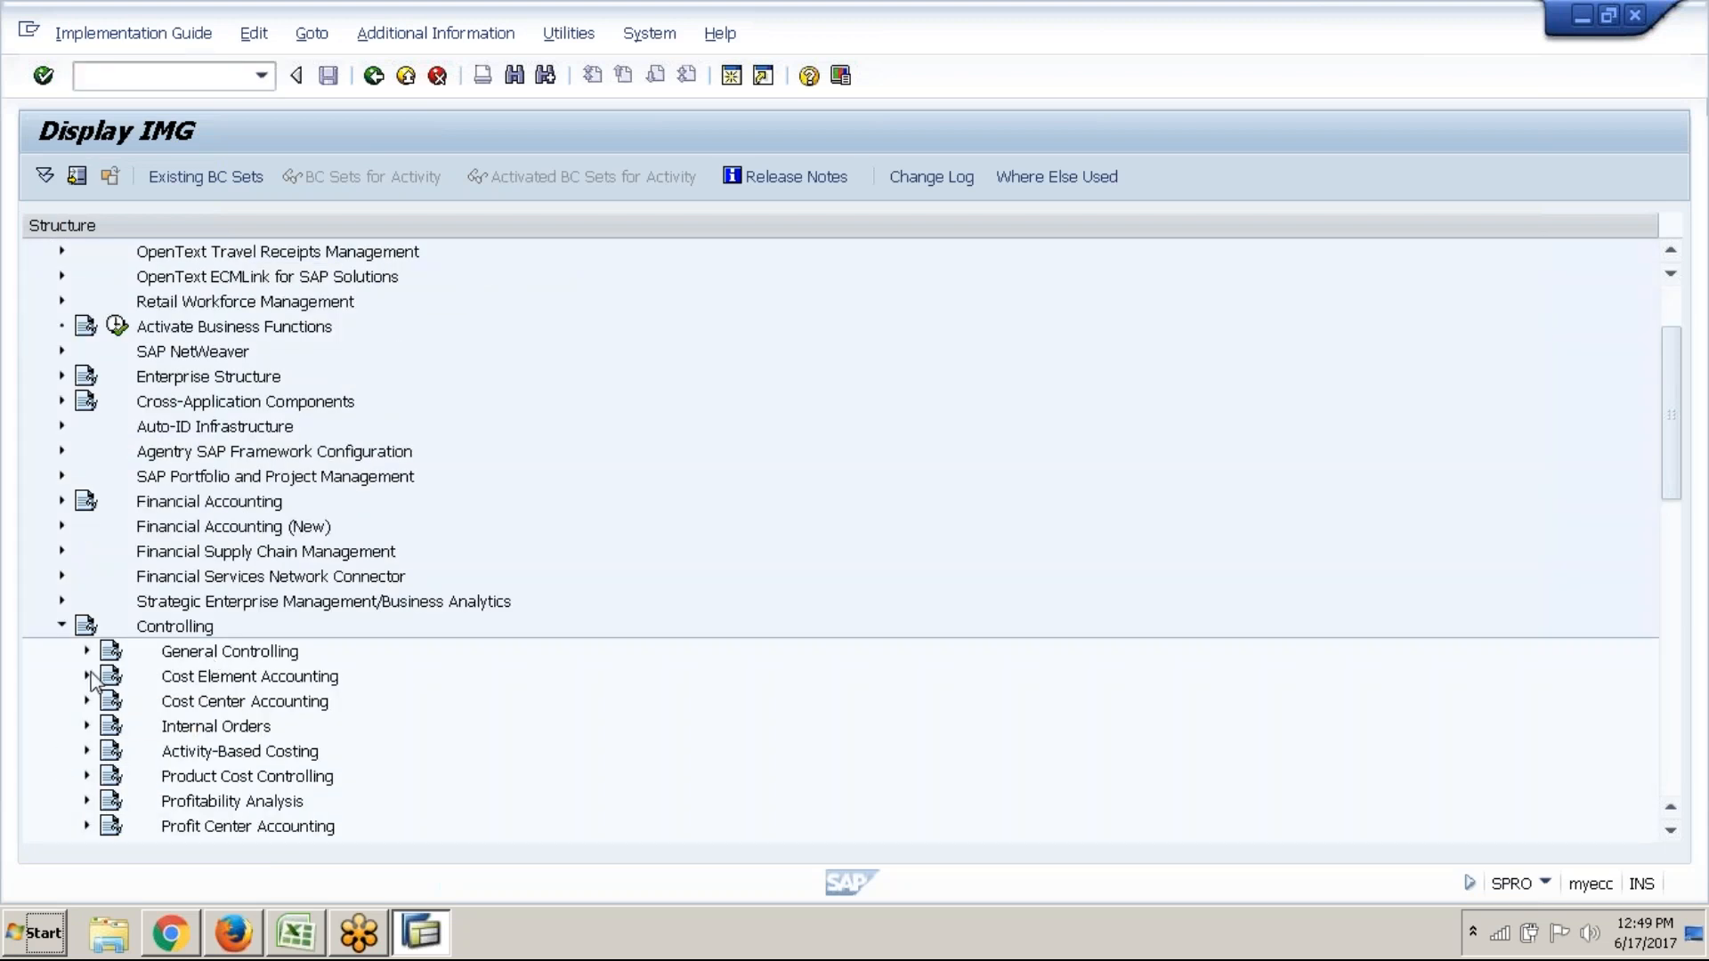
click(88, 827)
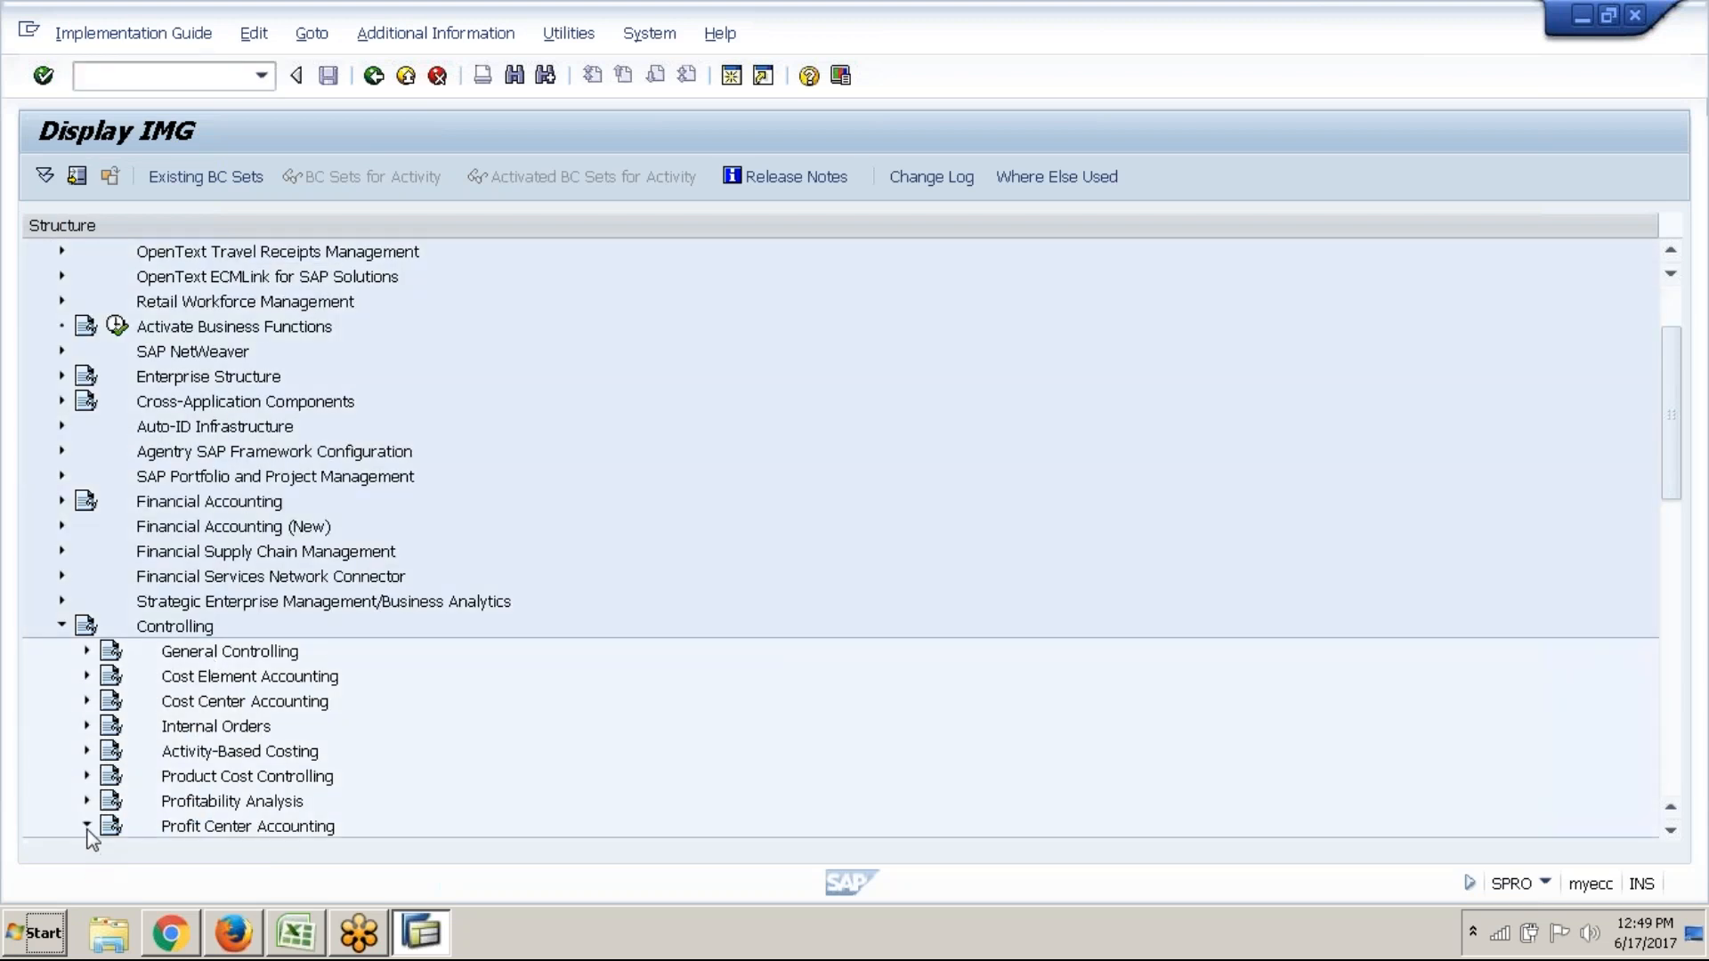
click(112, 627)
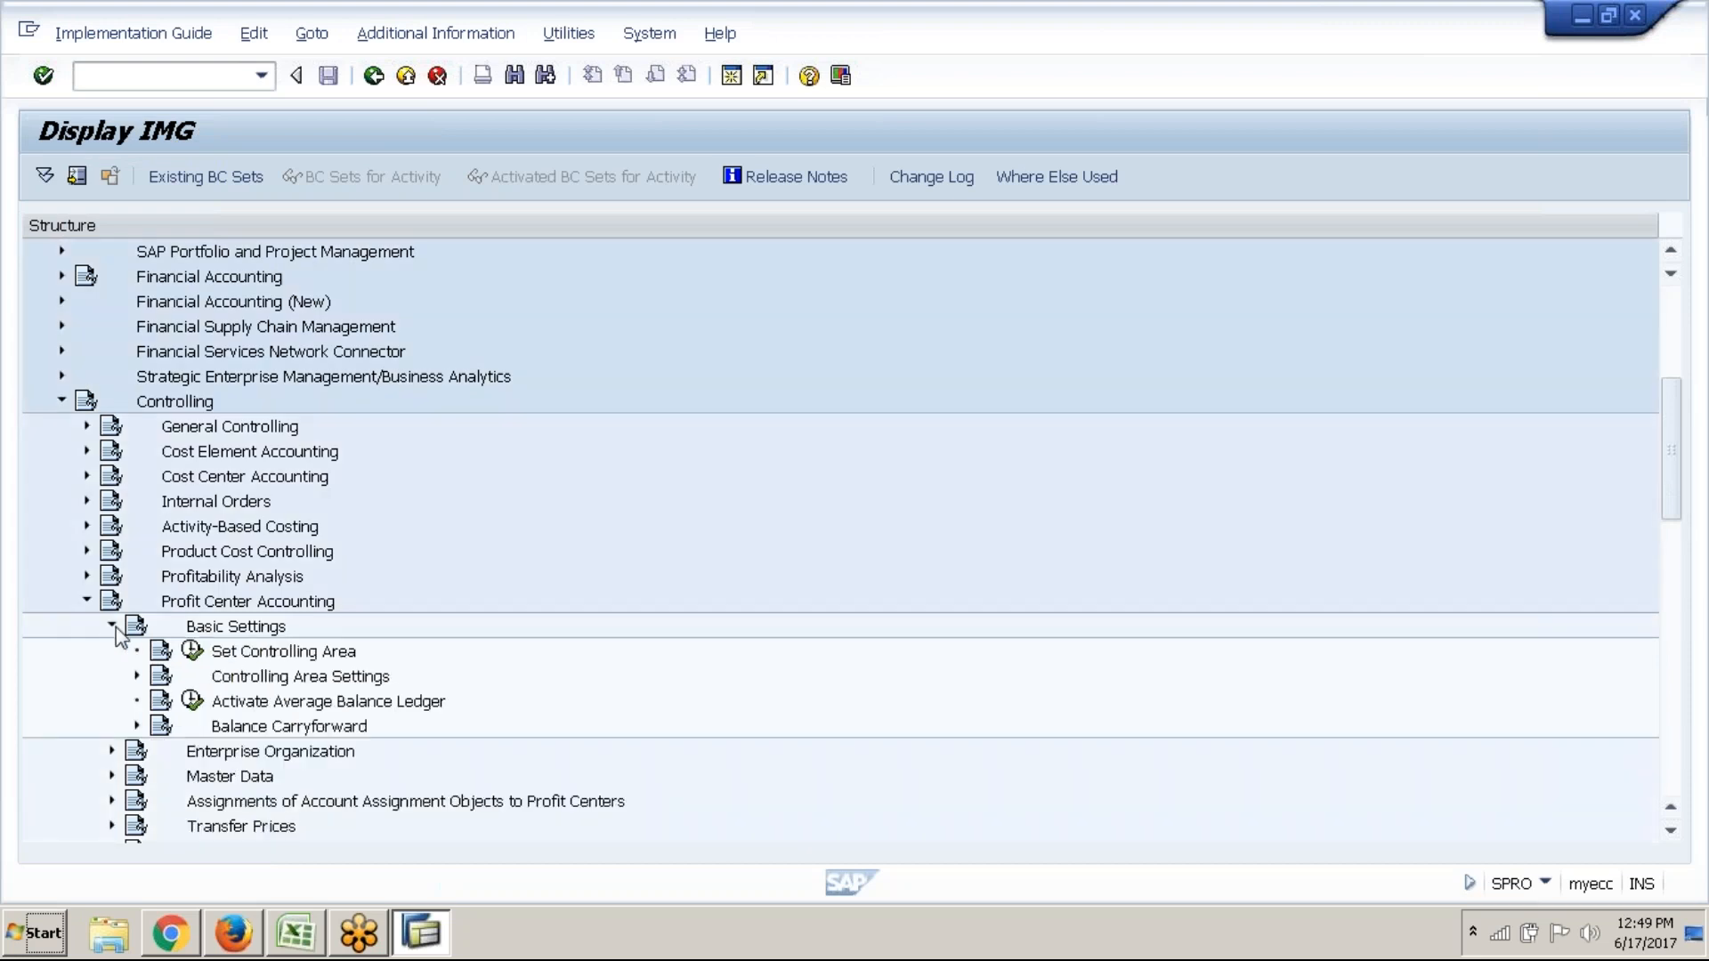
click(137, 676)
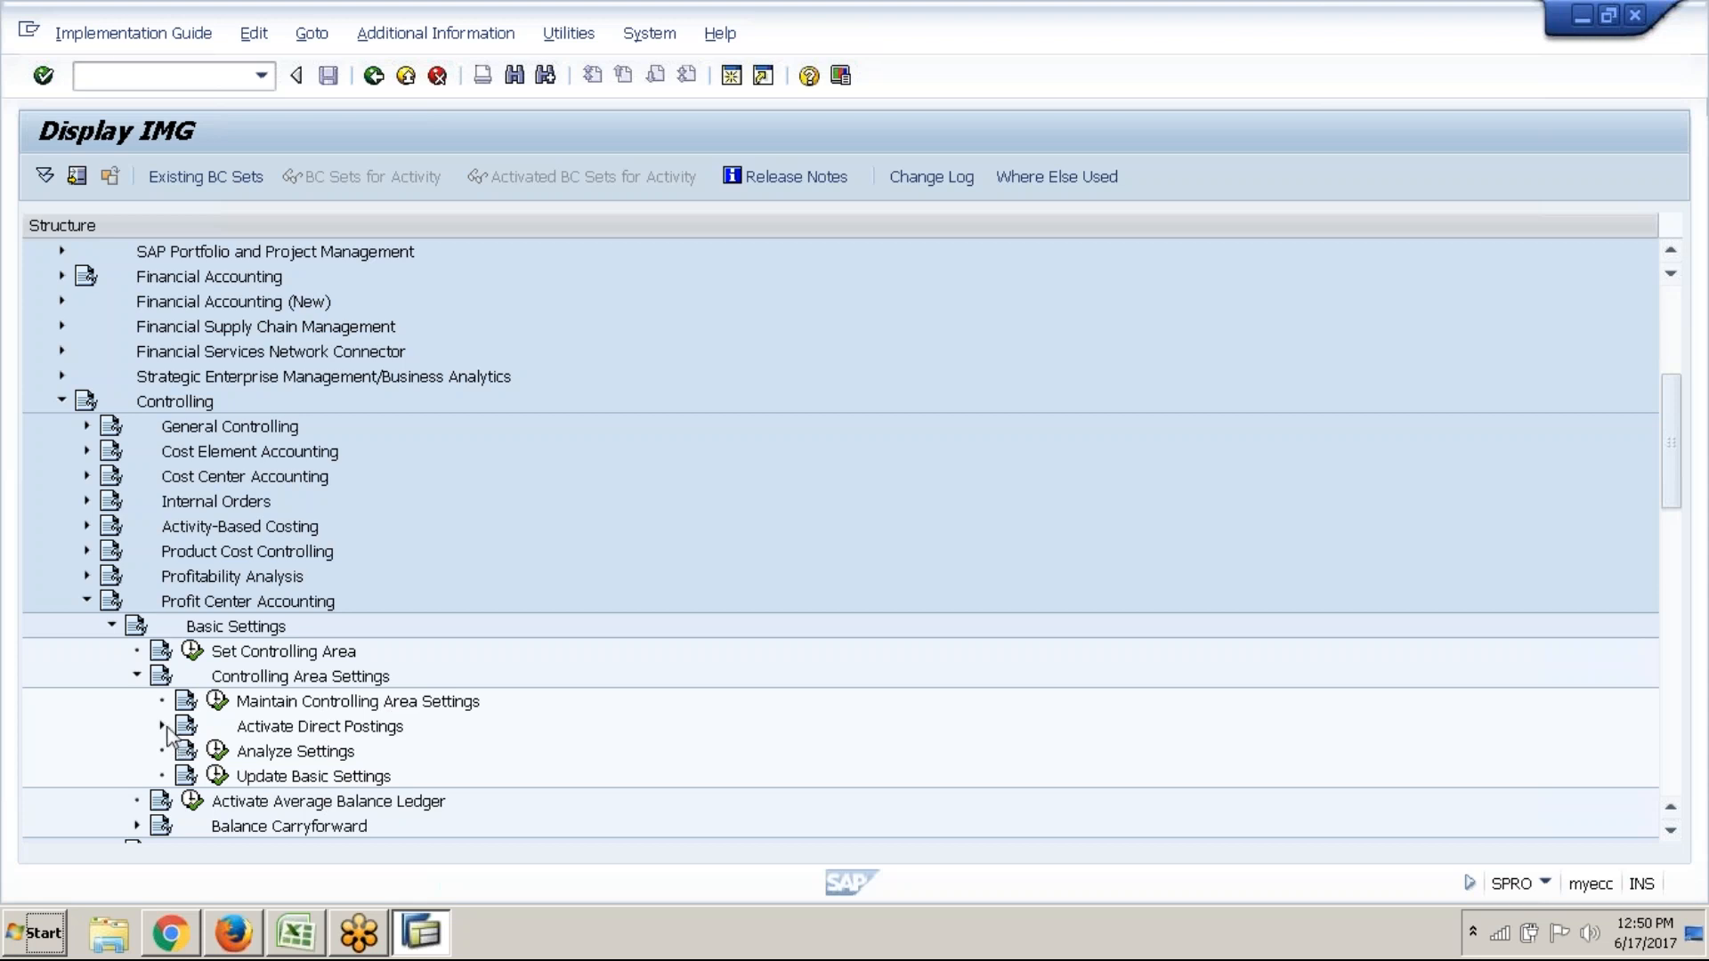
click(162, 726)
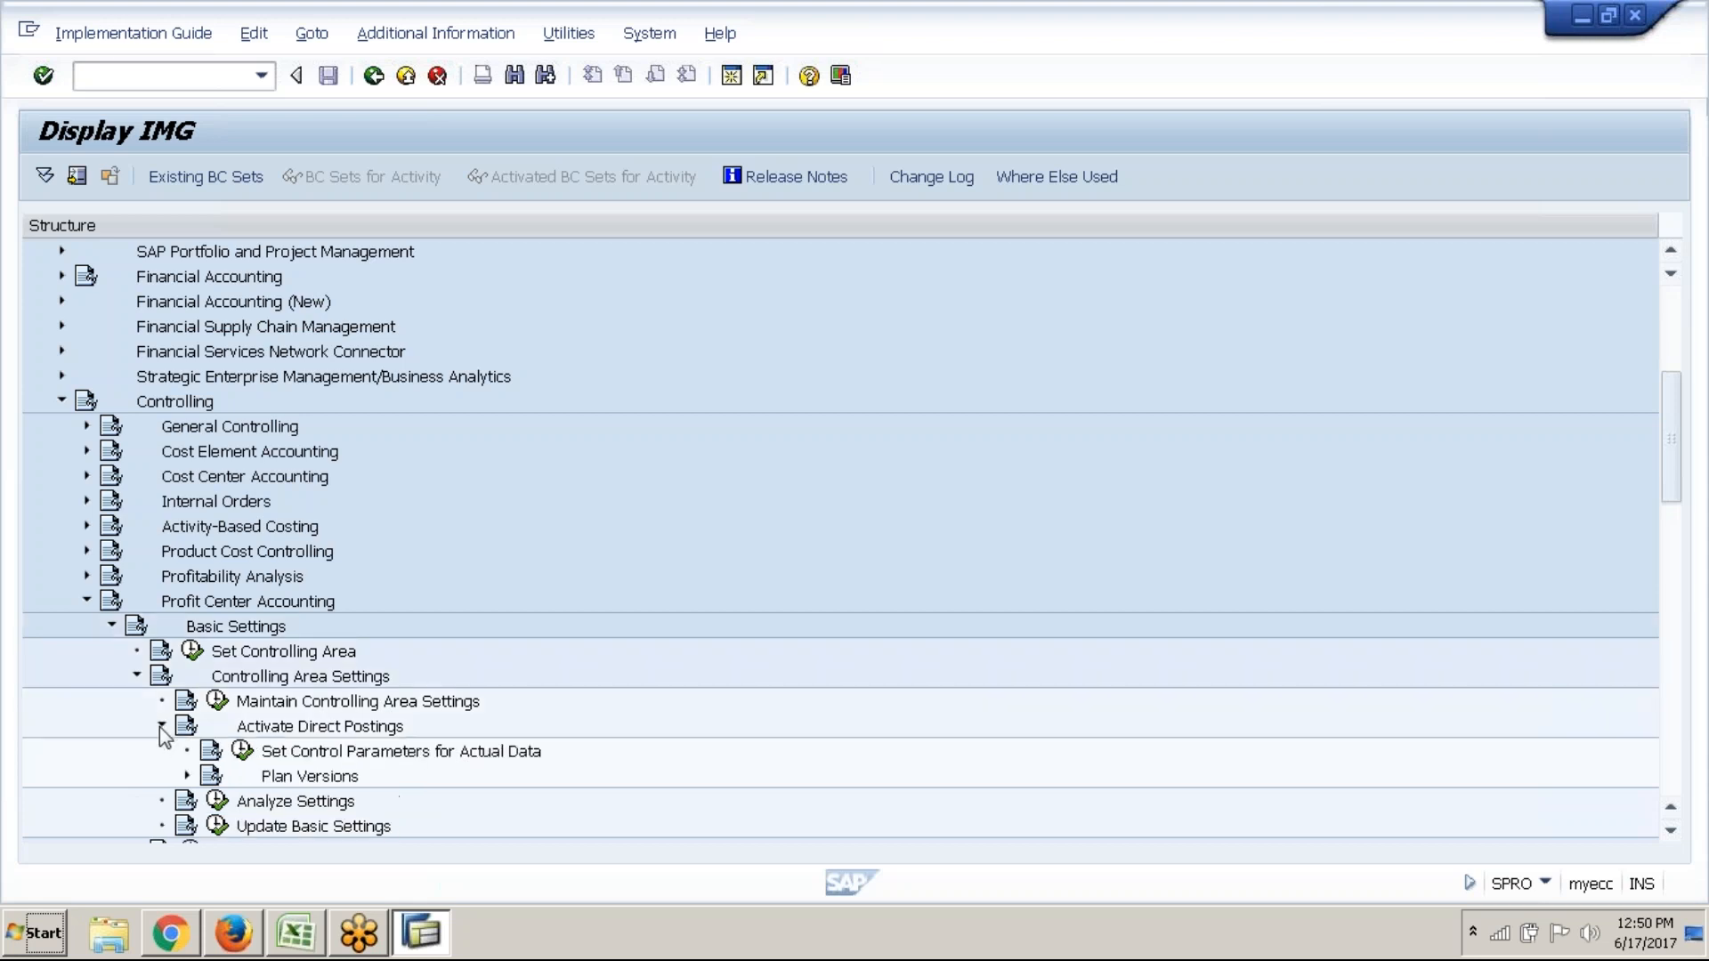
click(435, 752)
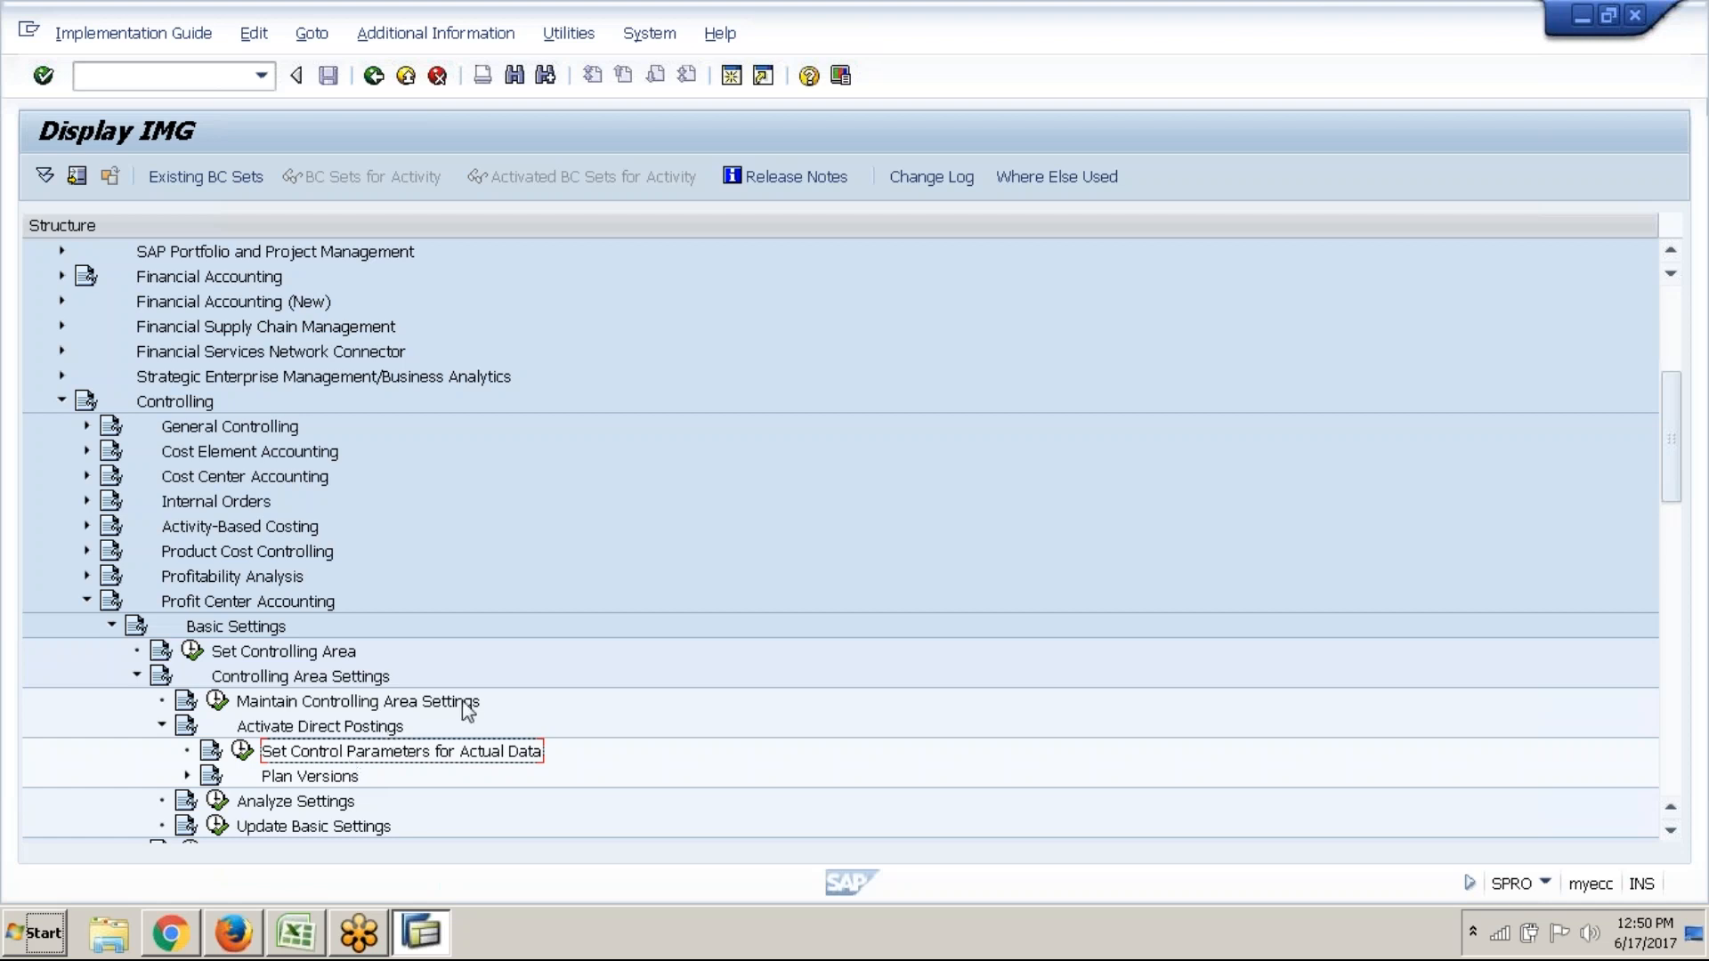
Turn on Display Key > IMG Activity so activity IDs appear beside the tree
click(479, 37)
mouse_move(505, 75)
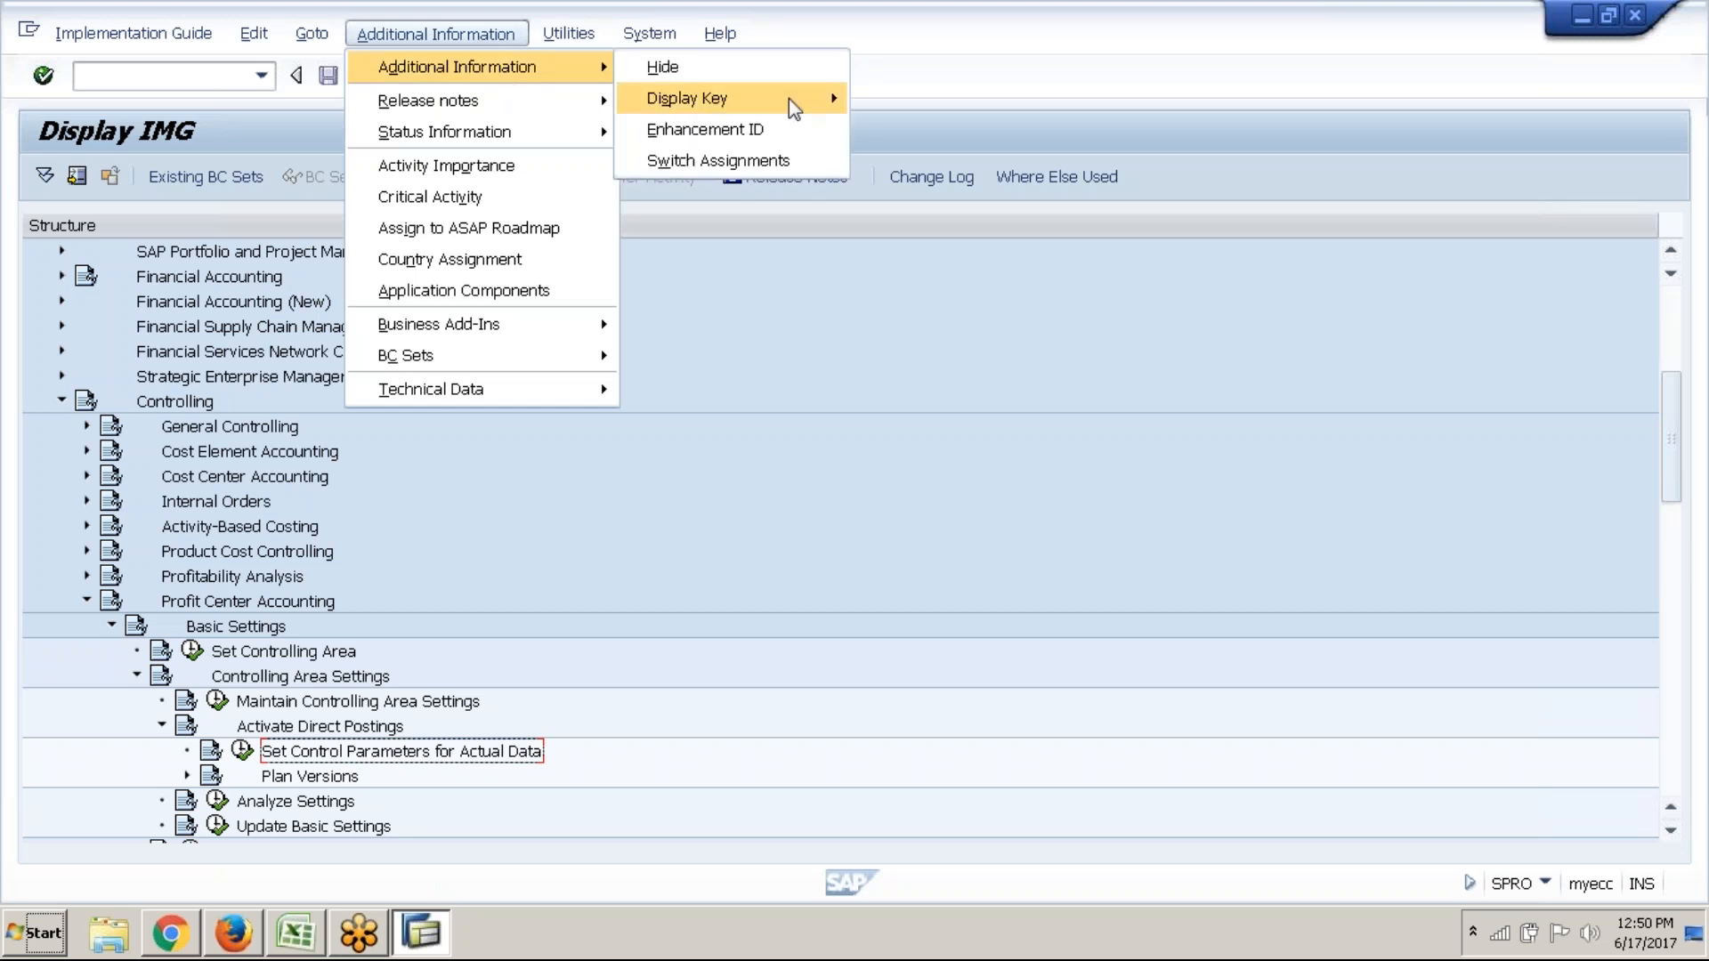
mouse_move(796, 107)
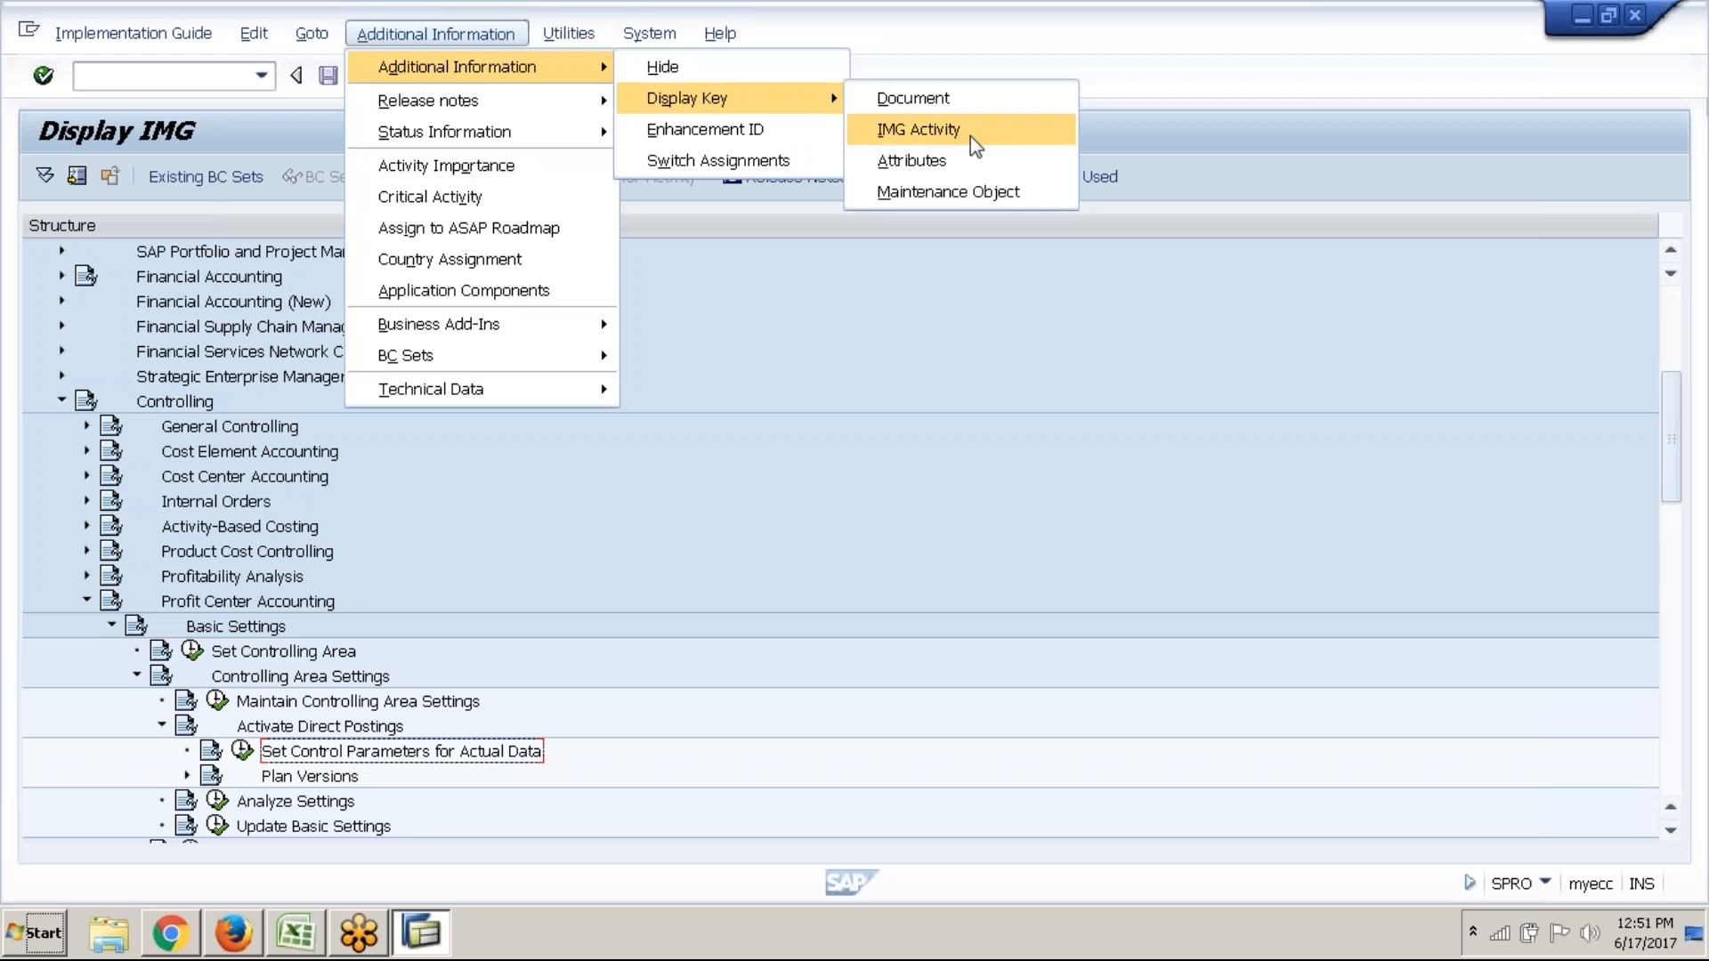
click(953, 133)
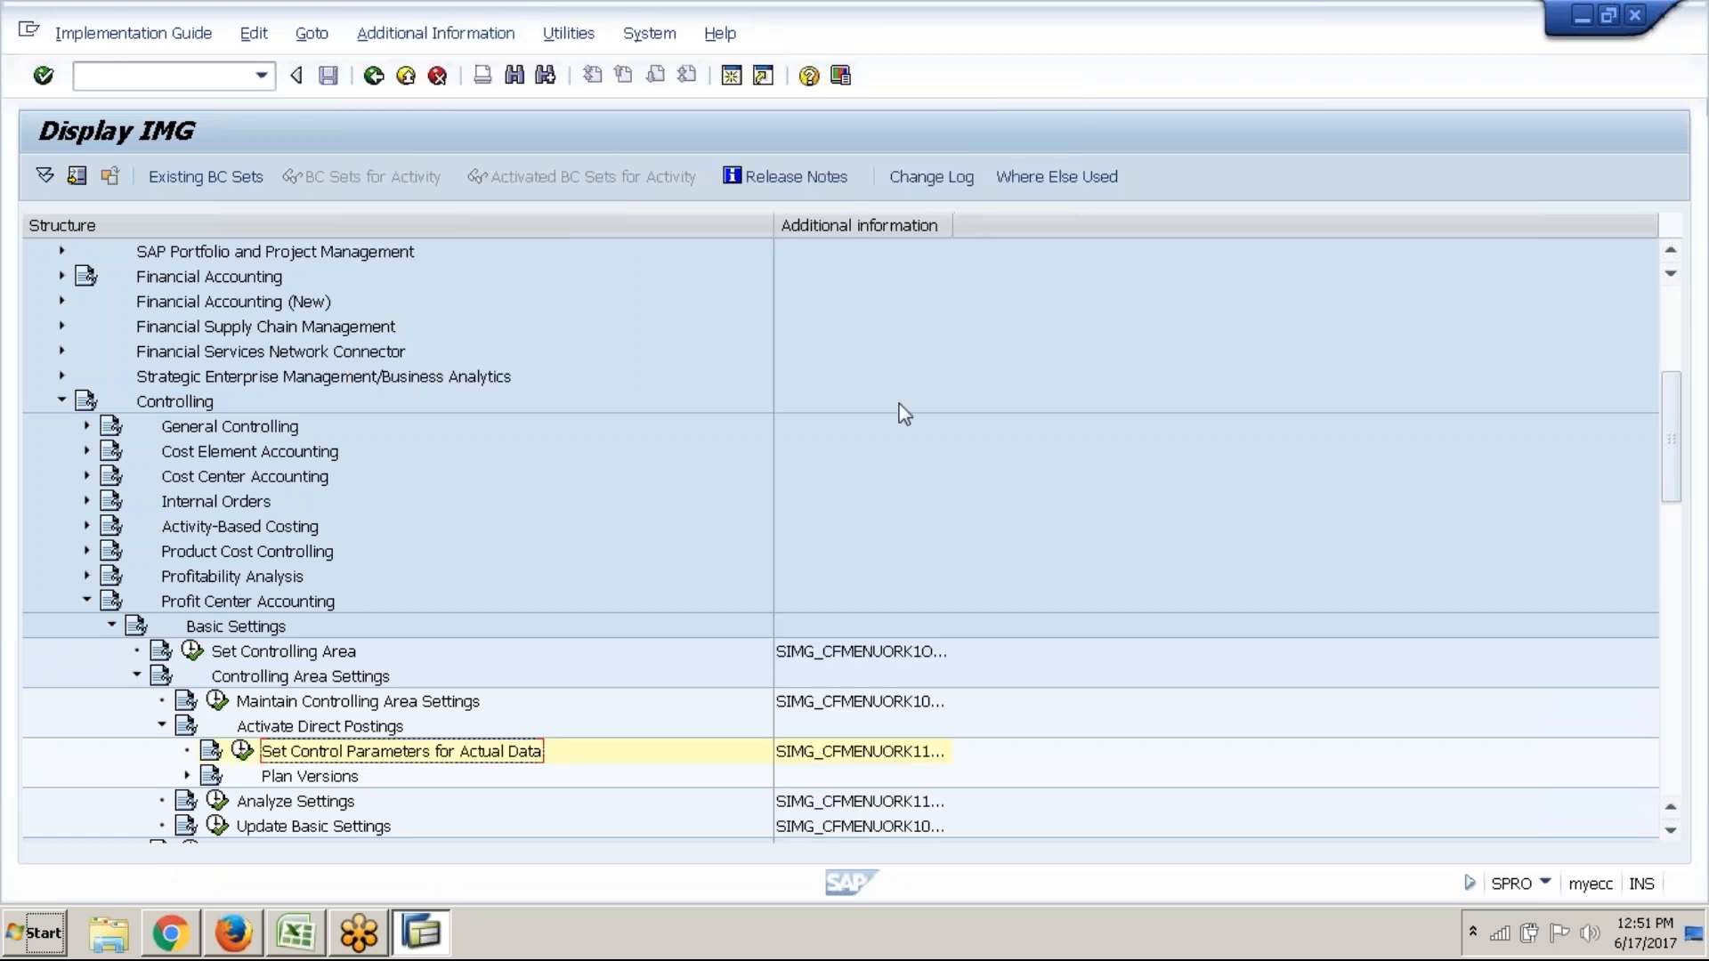
Widen the Additional information column and scroll to read SIMG_CFMENUORK11KEF
drag(951, 233, 1160, 277)
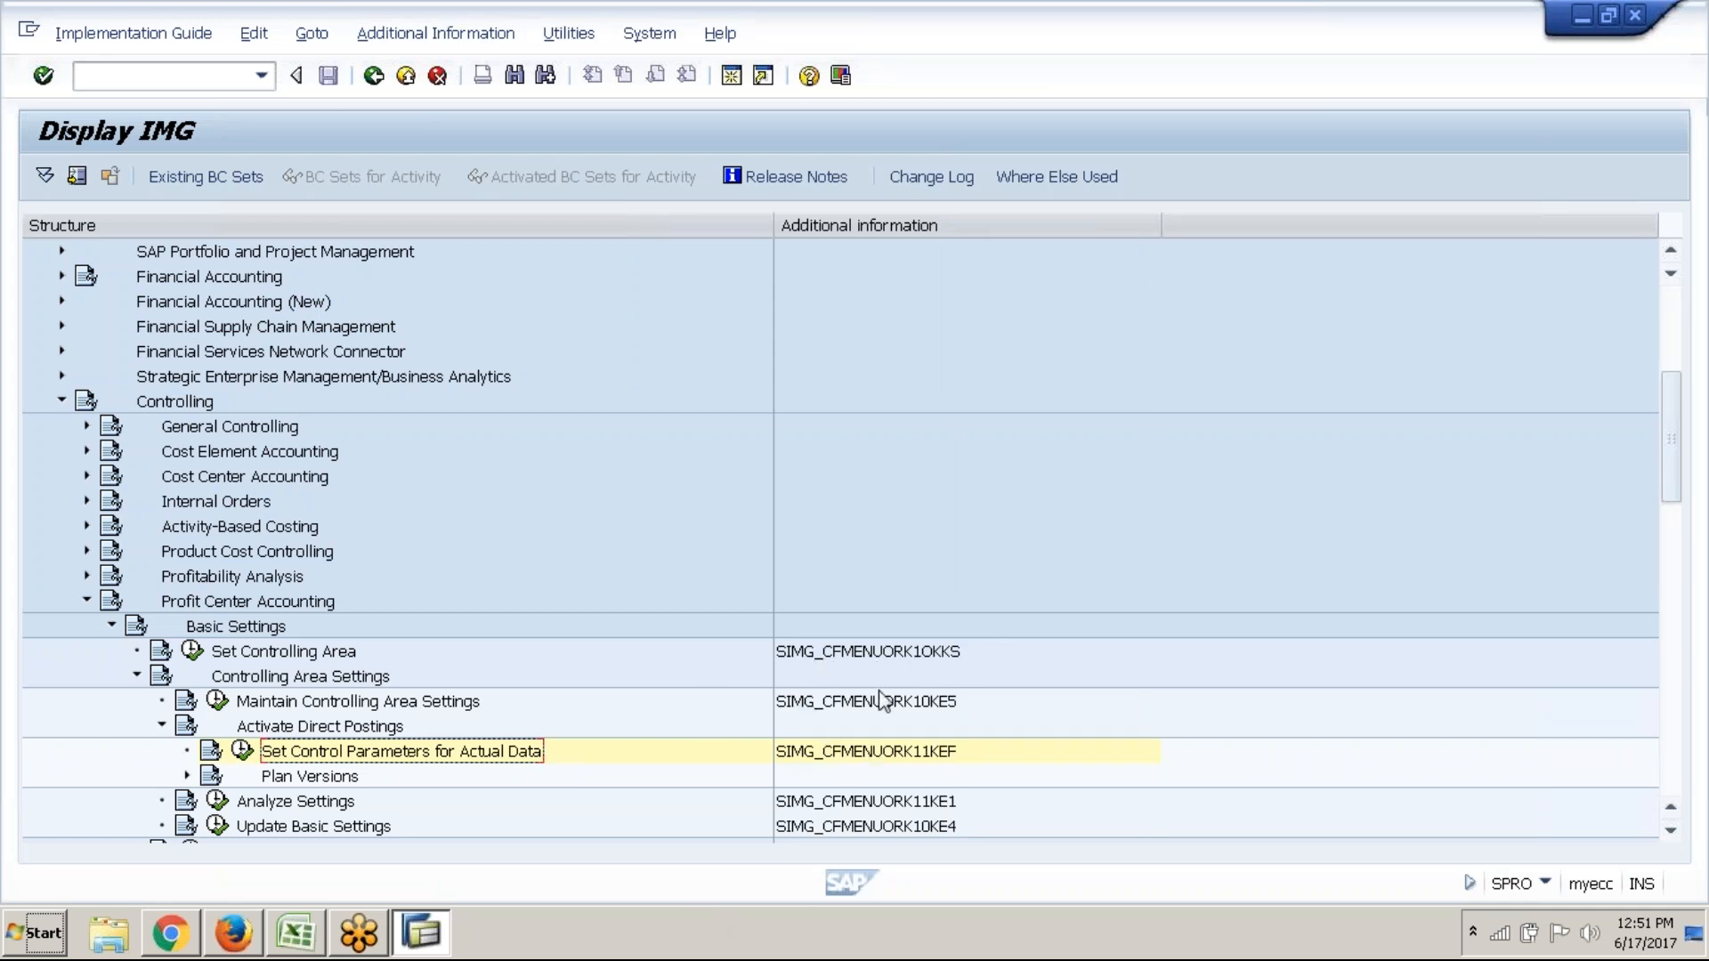
scroll(959, 632, down, 2)
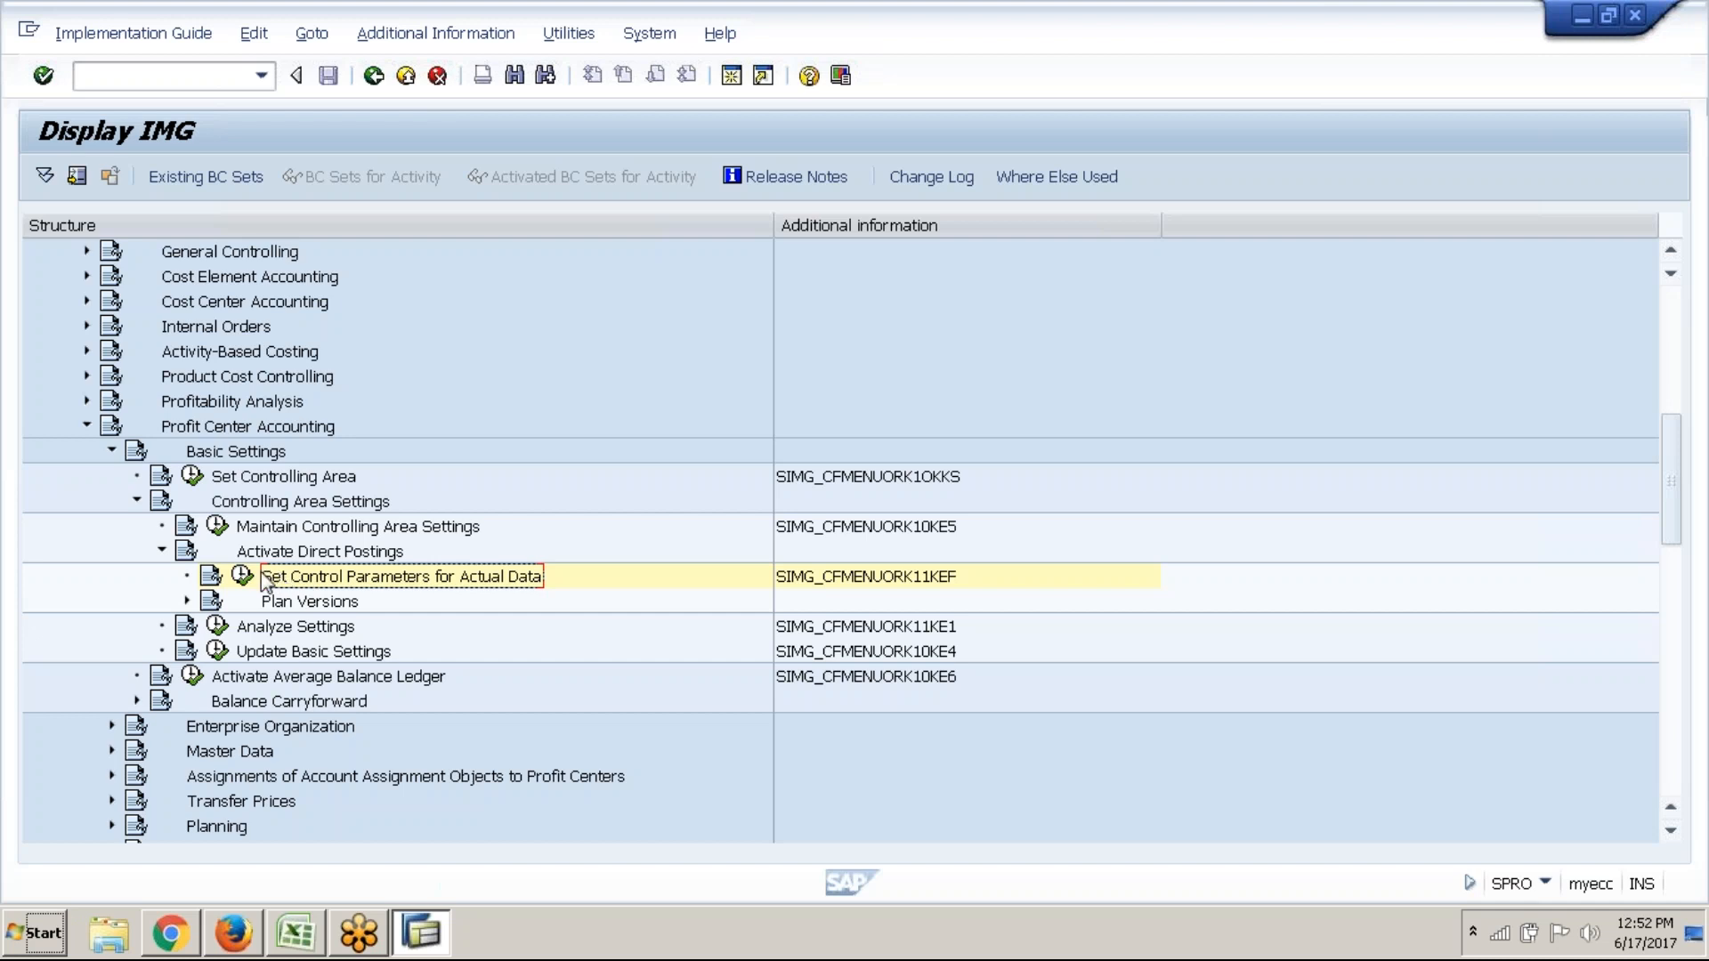
Add a new control-parameter entry for year 2017 with Locked left unchecked
click(243, 576)
click(145, 177)
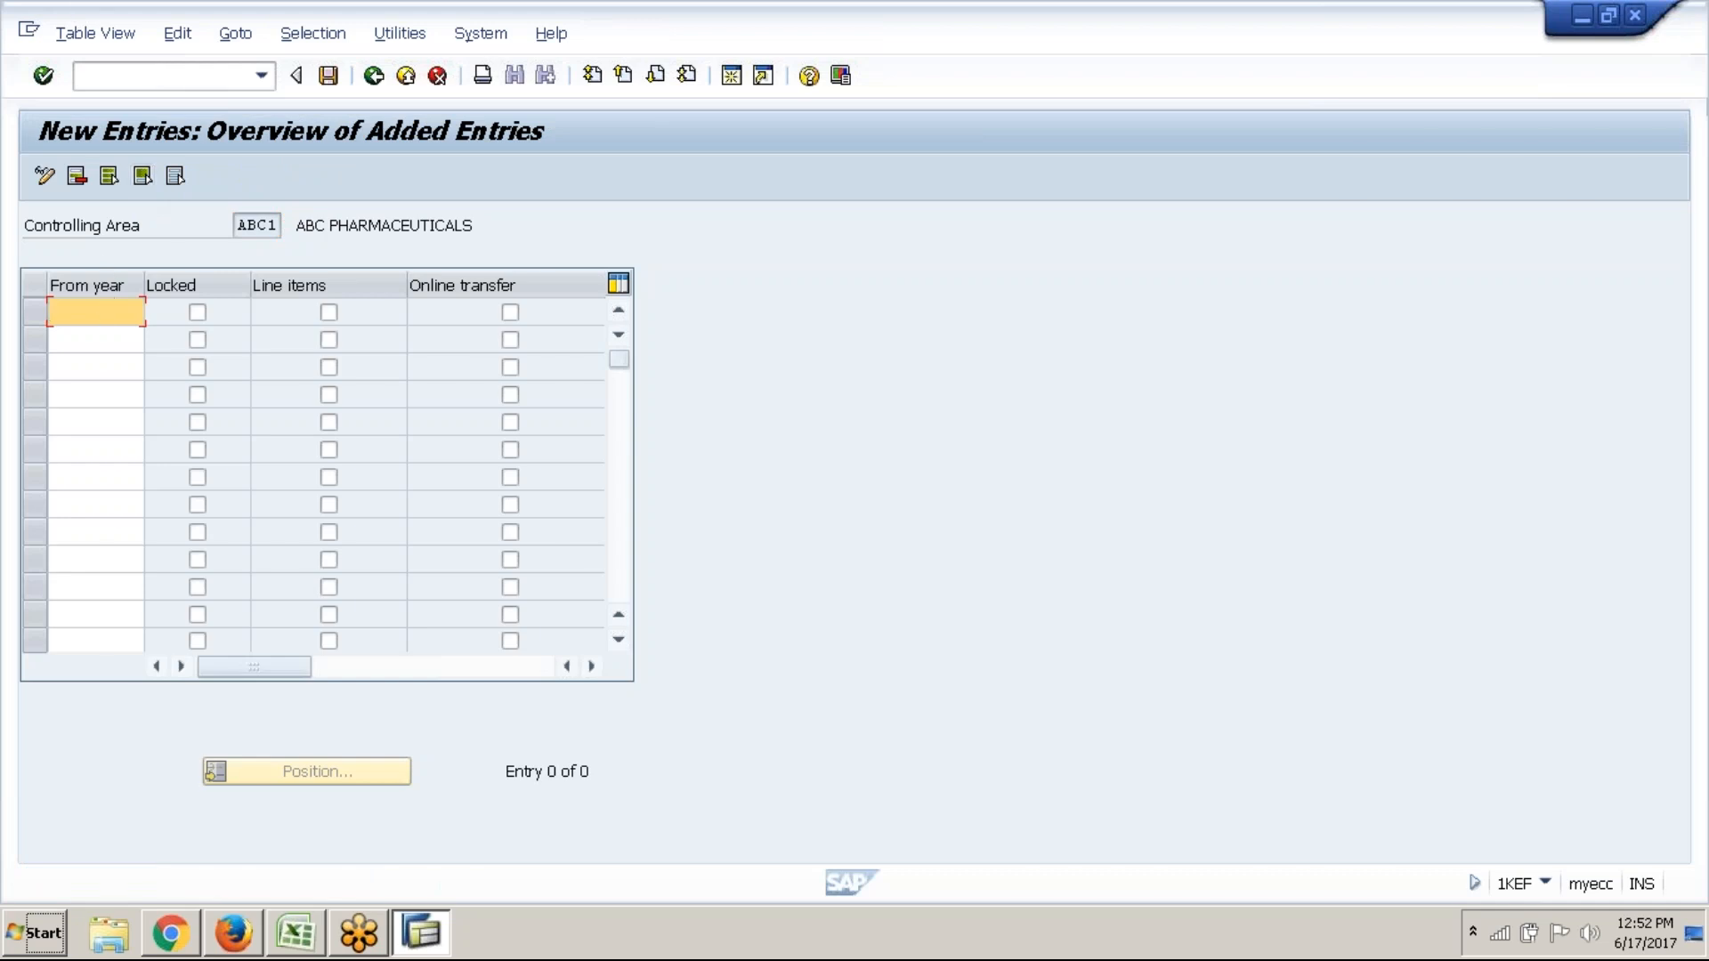
text(2017)
click(199, 314)
click(199, 313)
Enable Line items and Online transfer for 2017 and save the entry
click(329, 314)
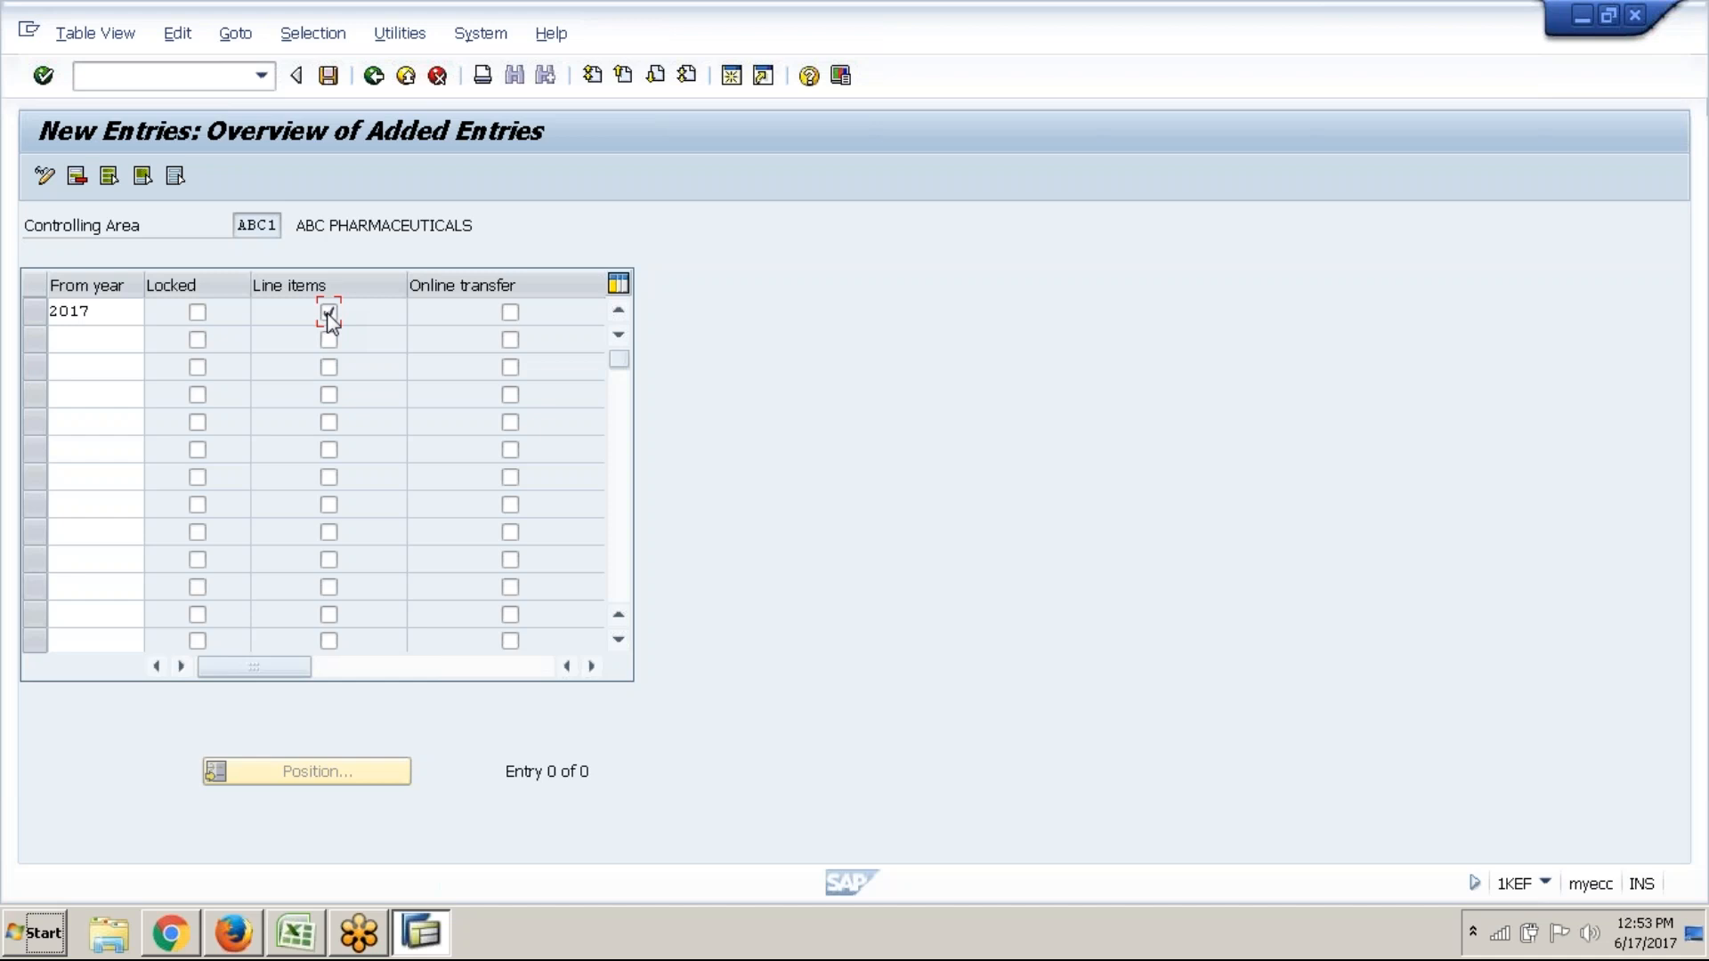
click(510, 313)
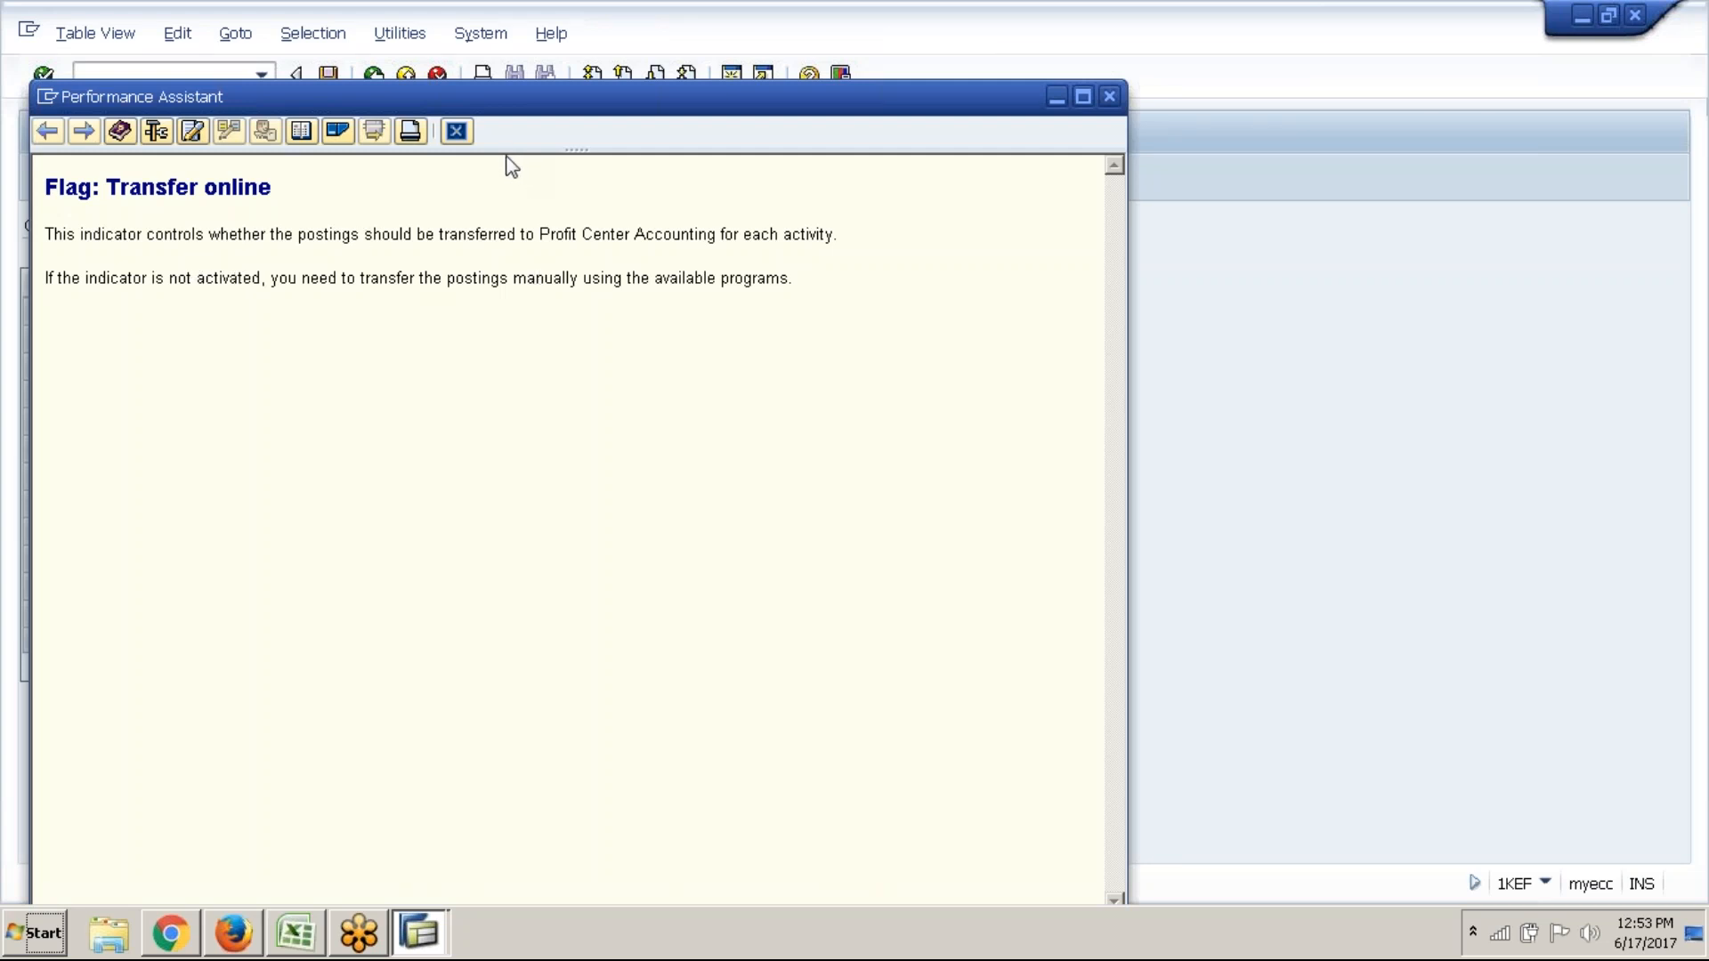
click(456, 132)
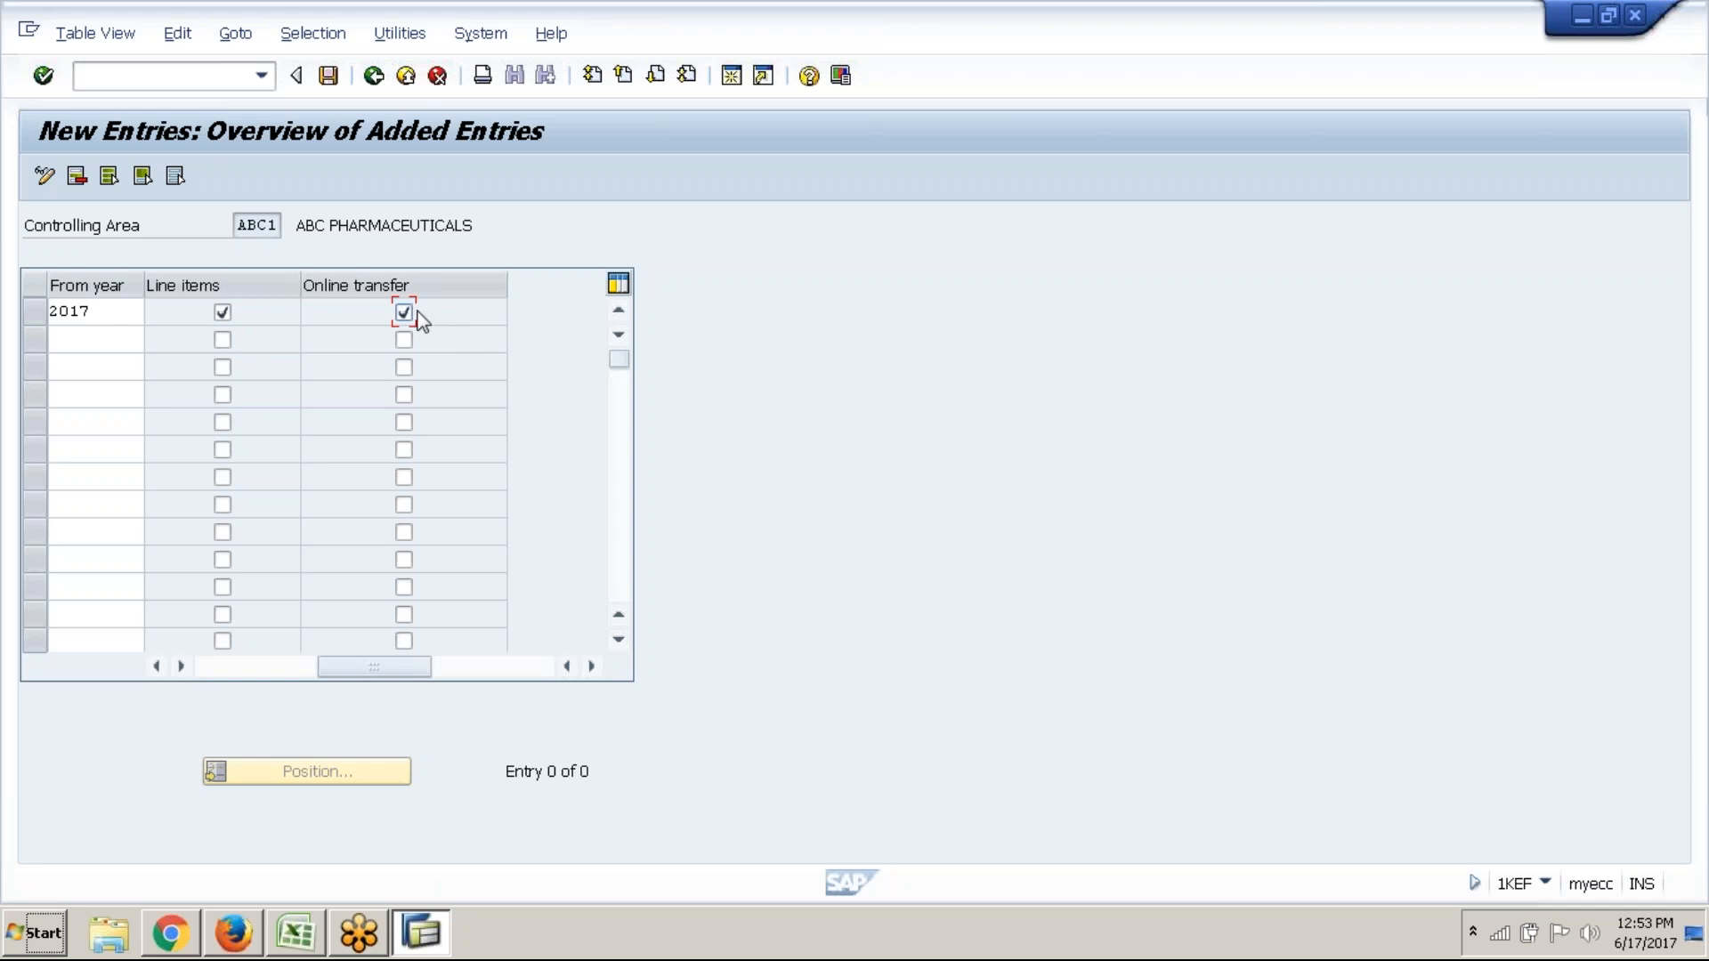
click(418, 320)
click(418, 320)
click(240, 674)
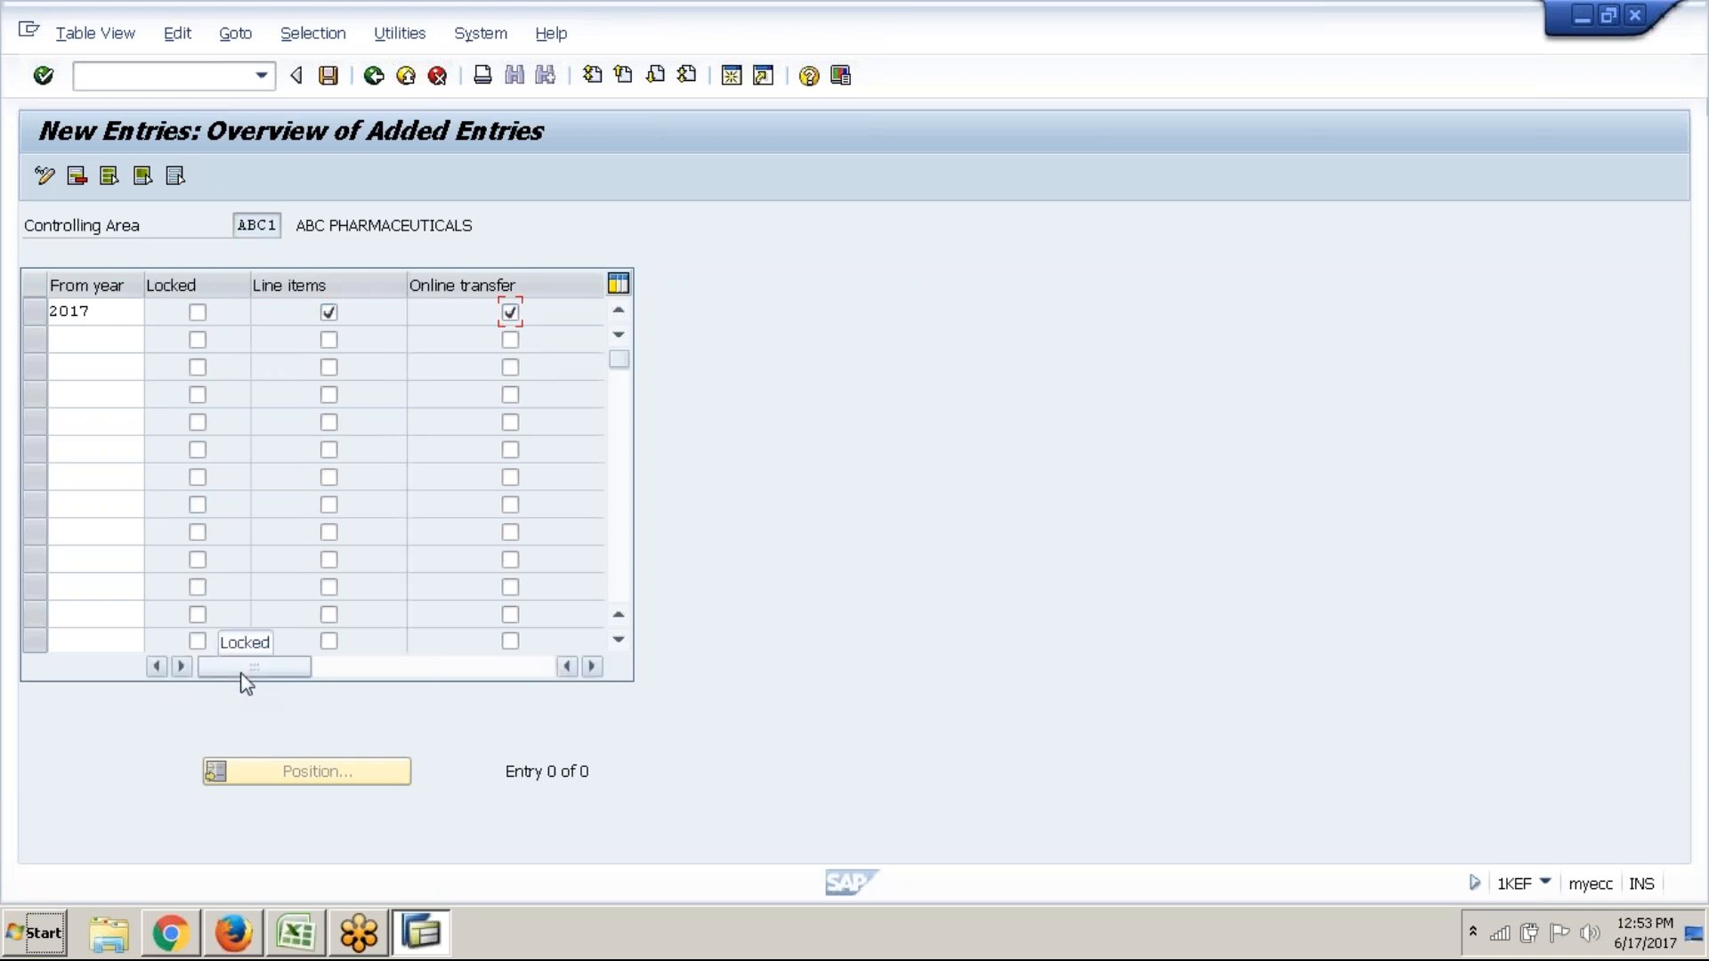
click(129, 311)
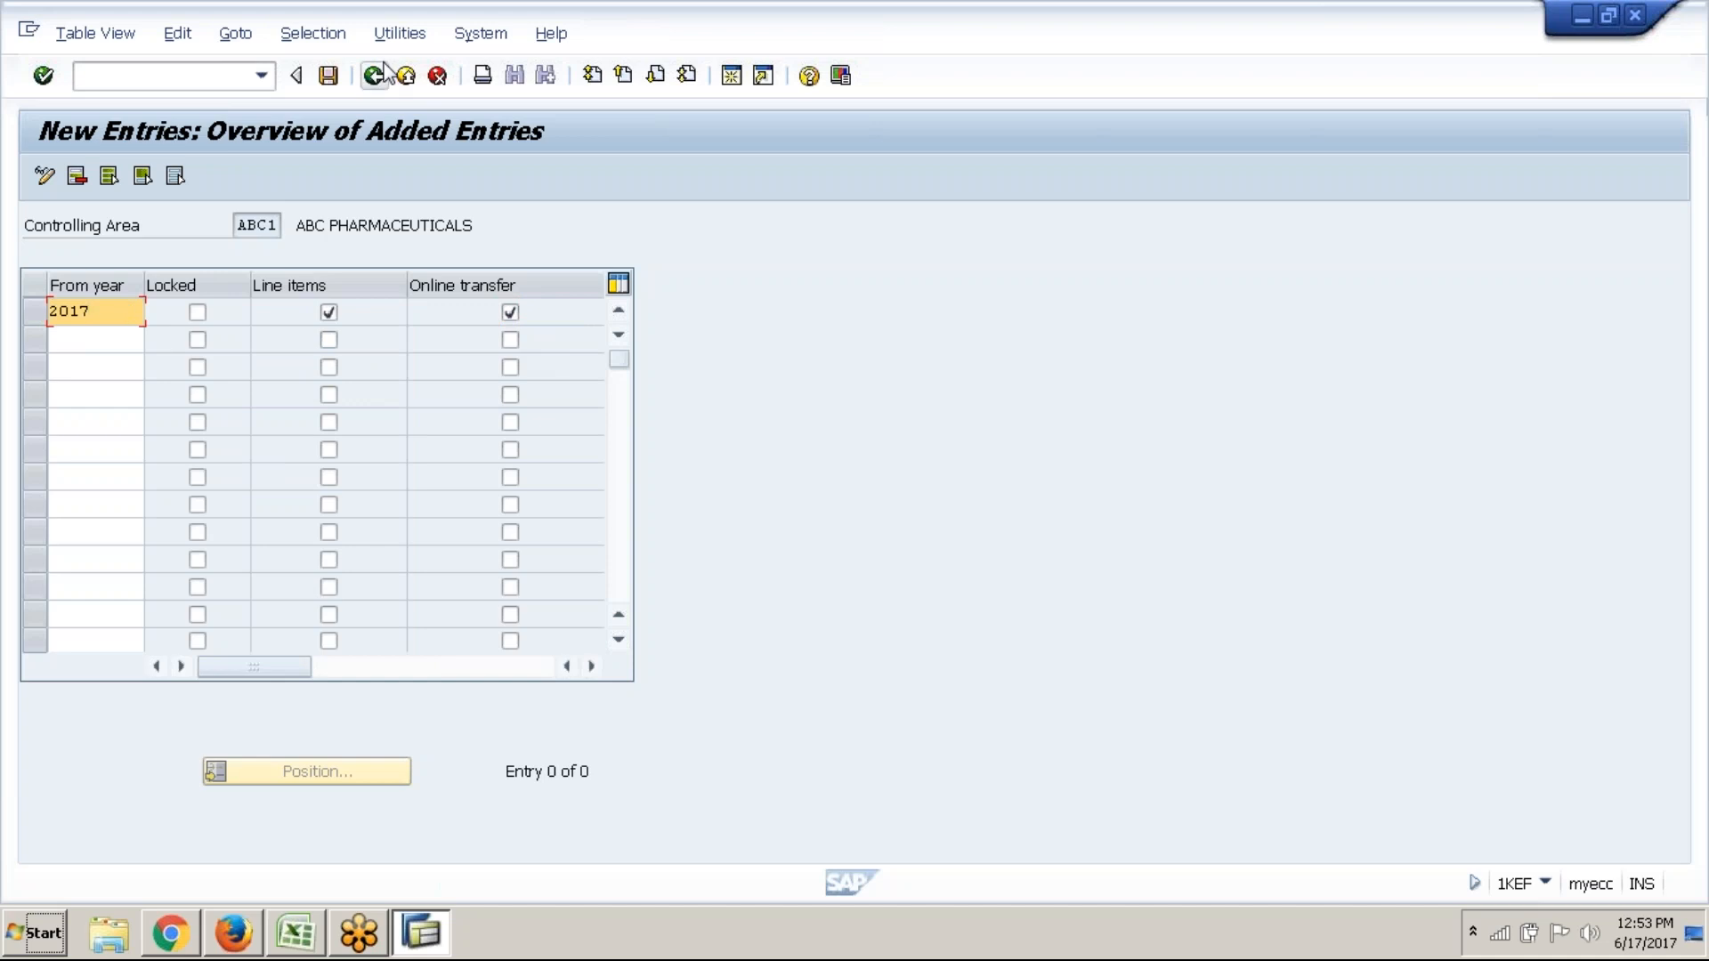
click(341, 82)
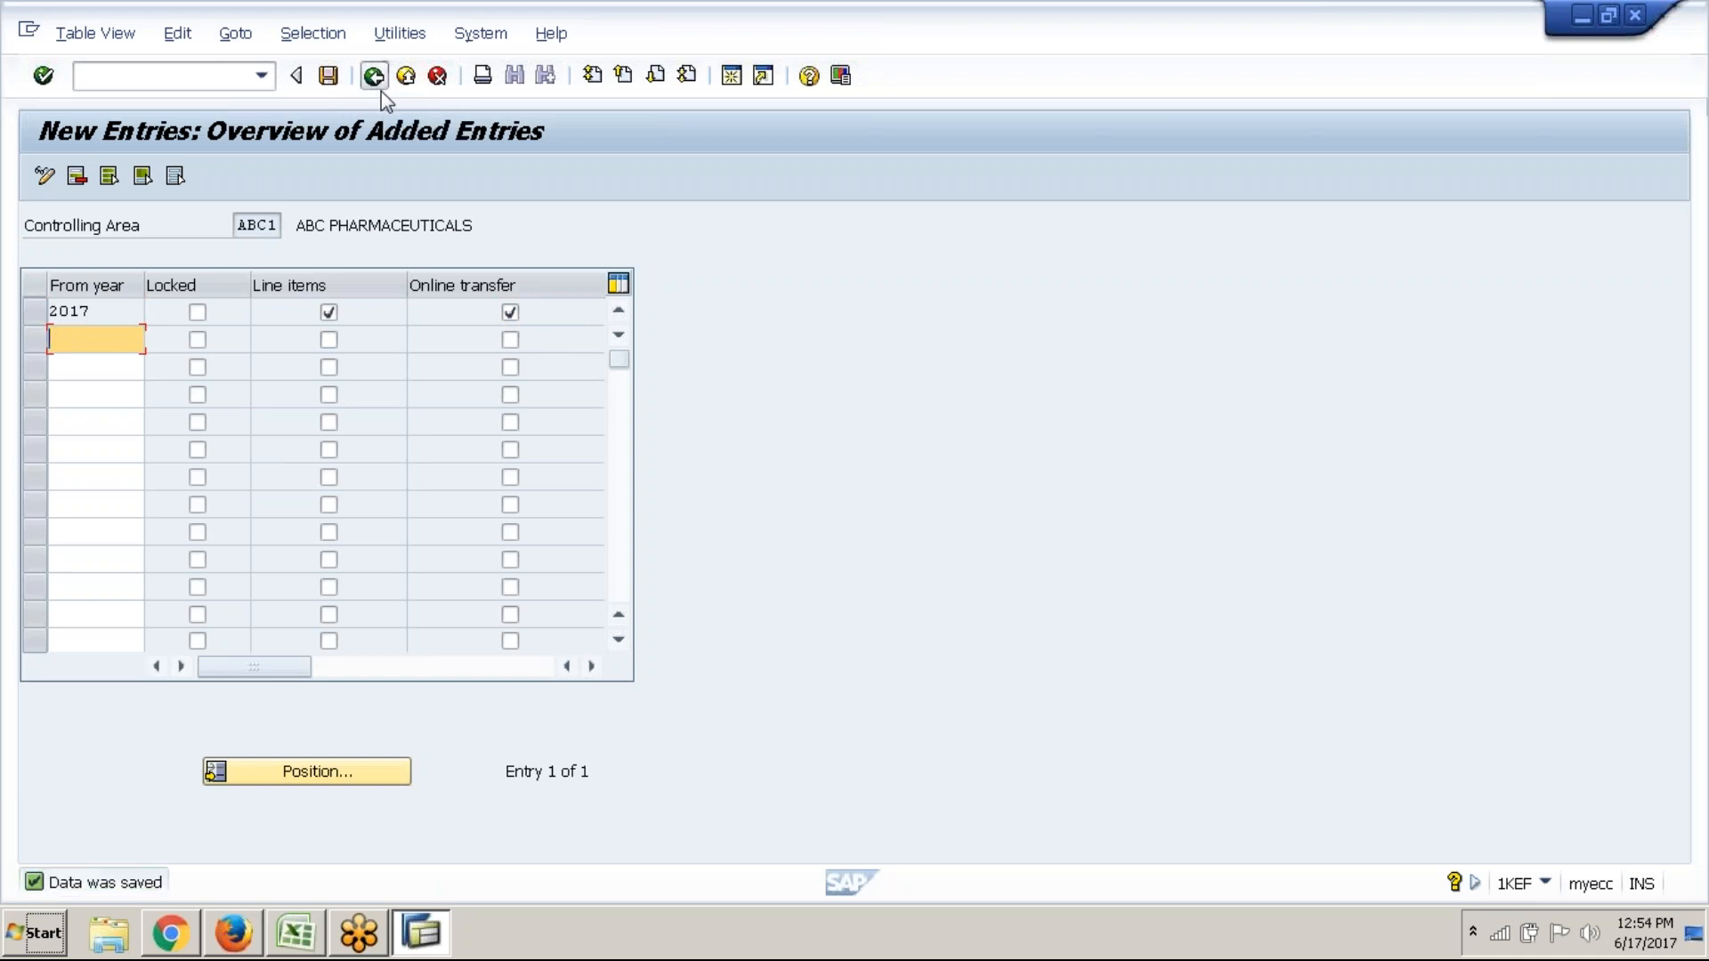
click(378, 87)
Collapse Basic Settings and expand Master Data > Profit Center to find Define Profit Center (SIMG_CFMENUORK1KE51)
click(377, 88)
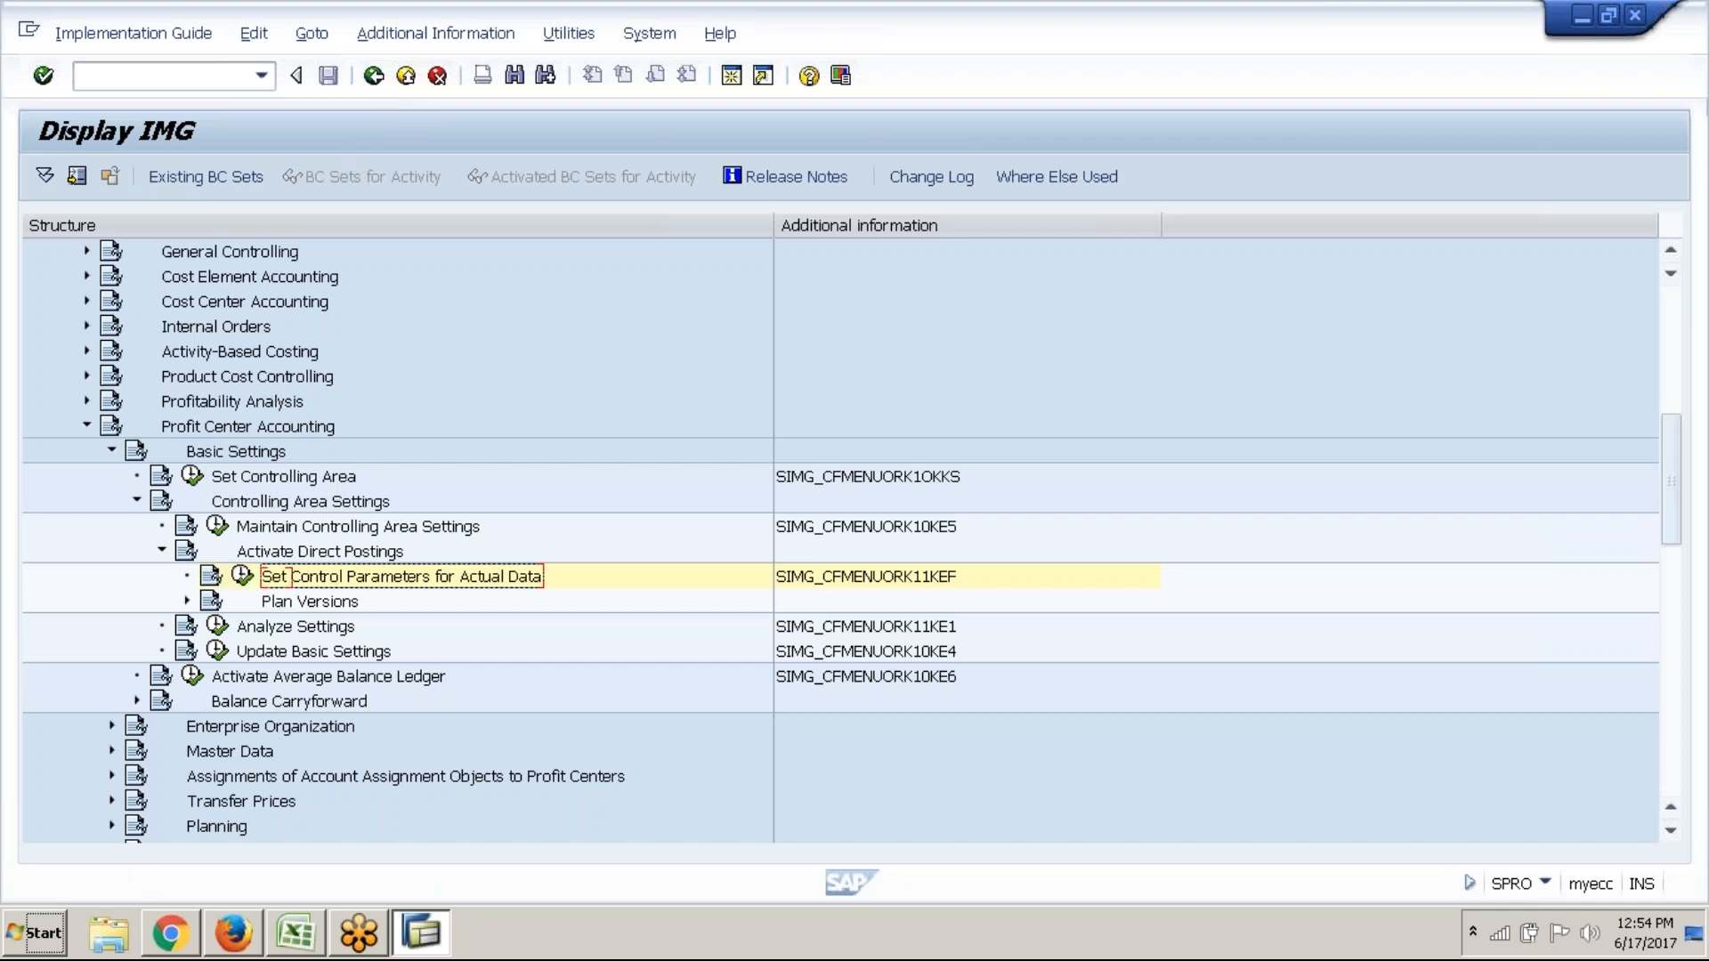
click(162, 551)
click(137, 502)
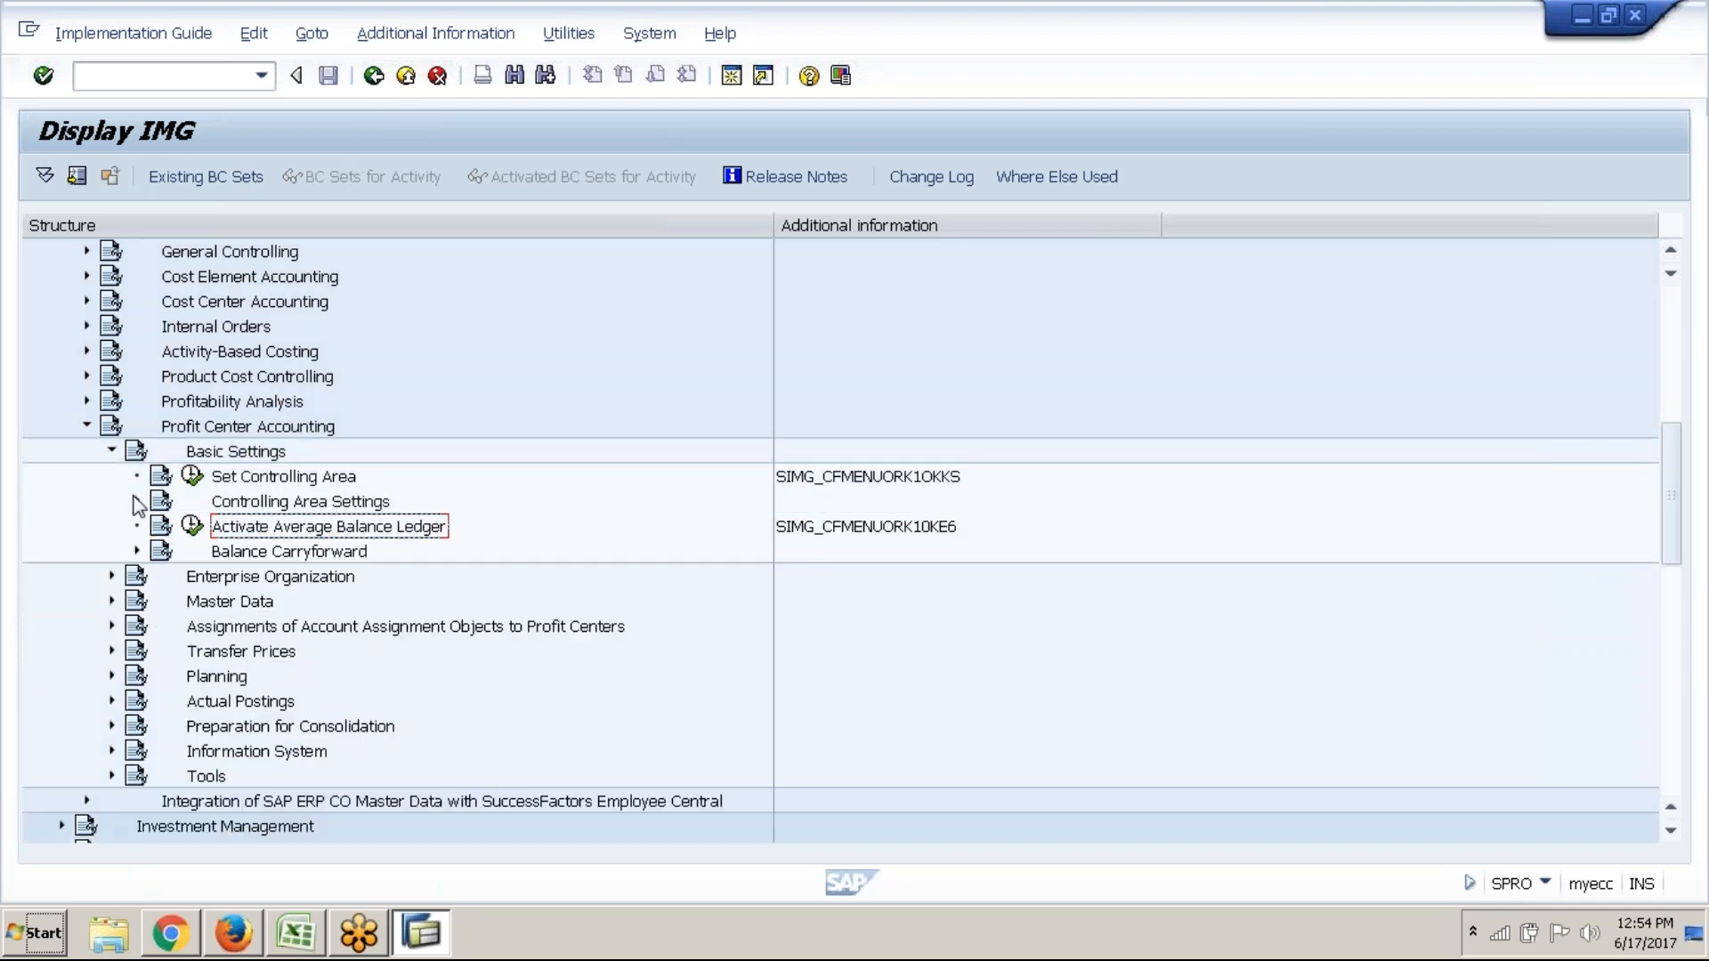
click(113, 452)
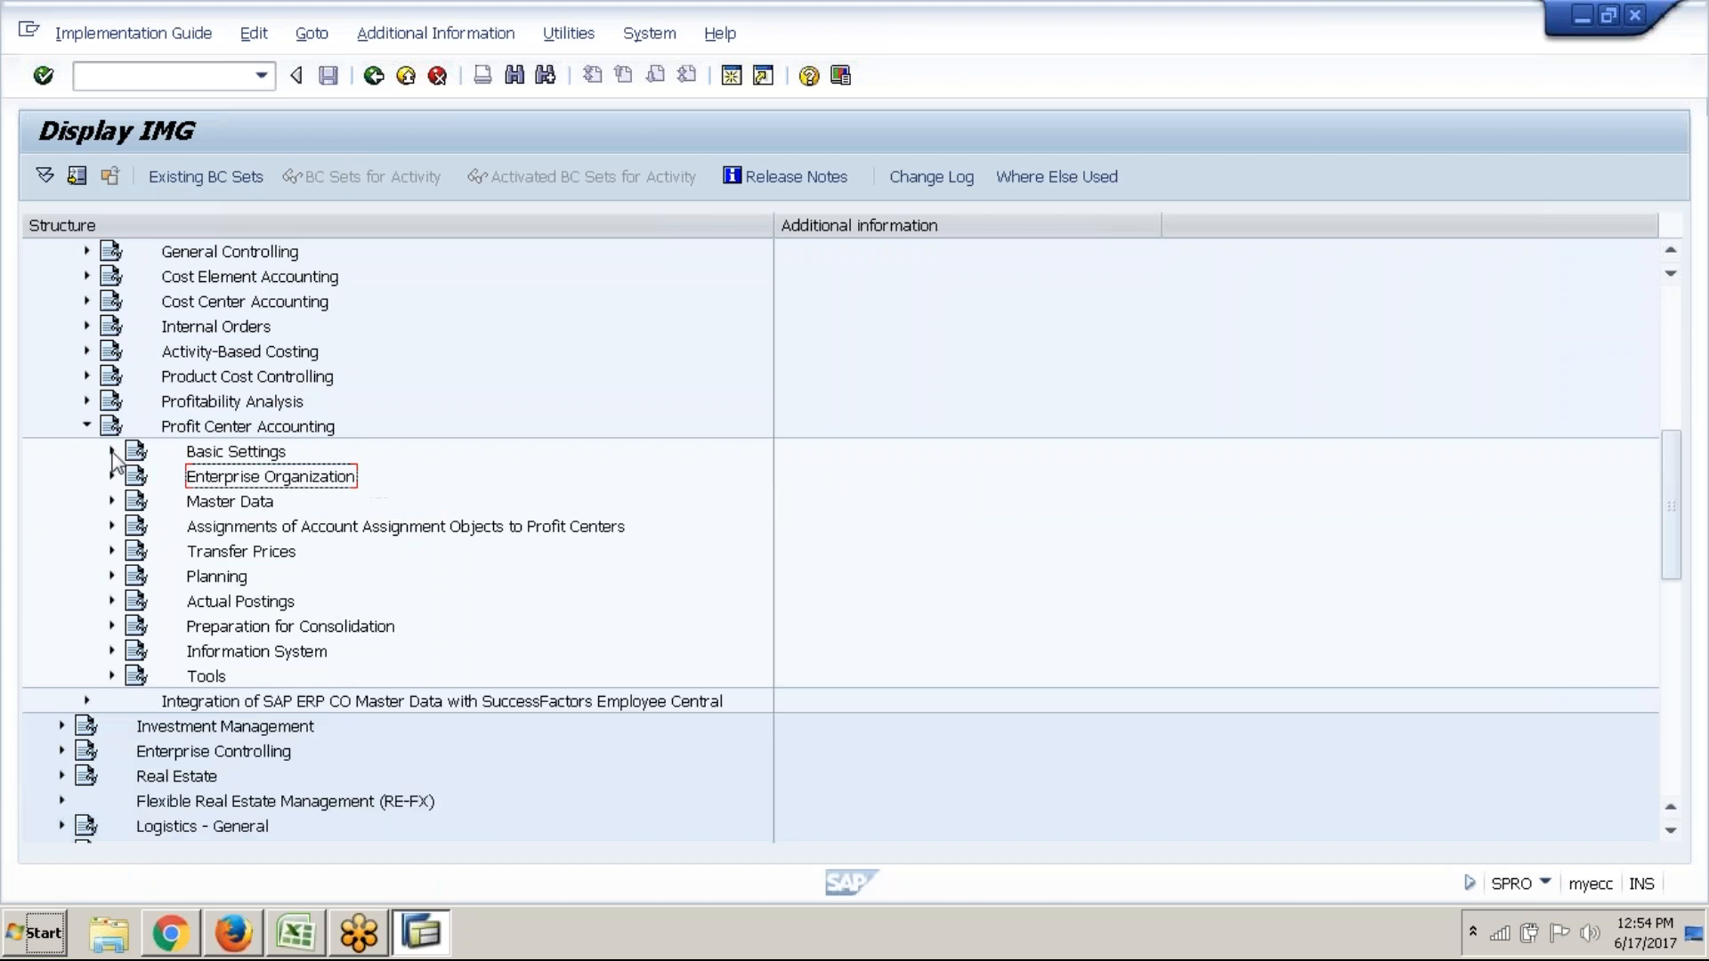
click(269, 429)
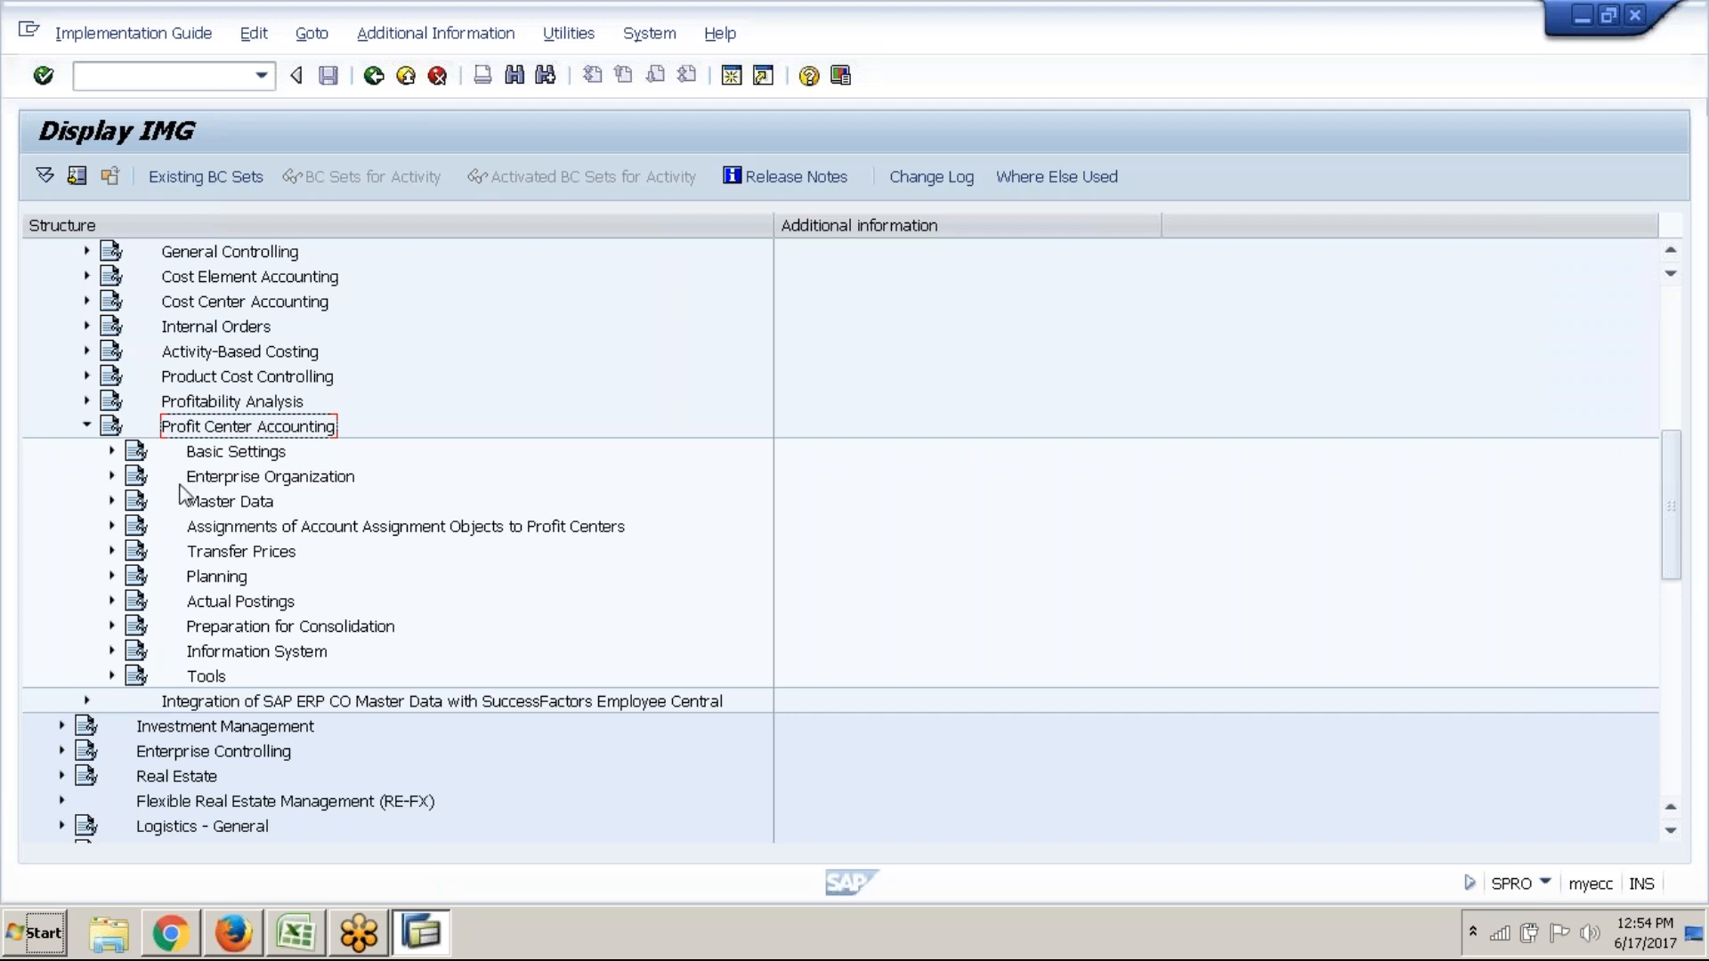
click(112, 501)
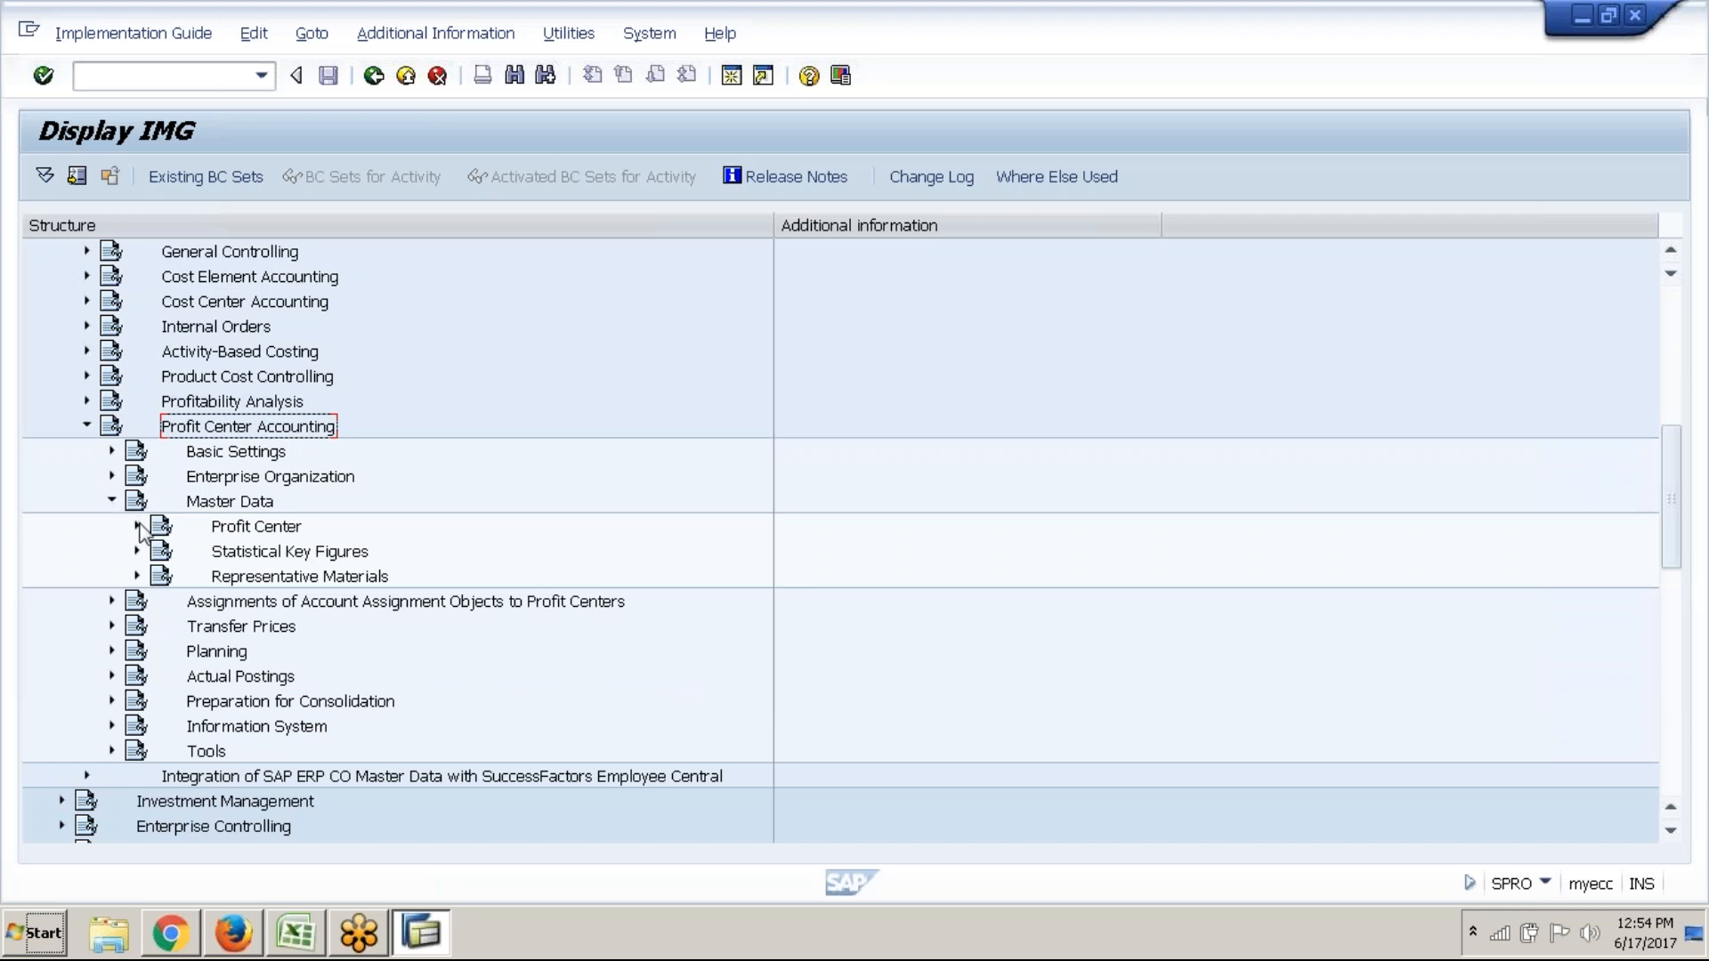
click(138, 526)
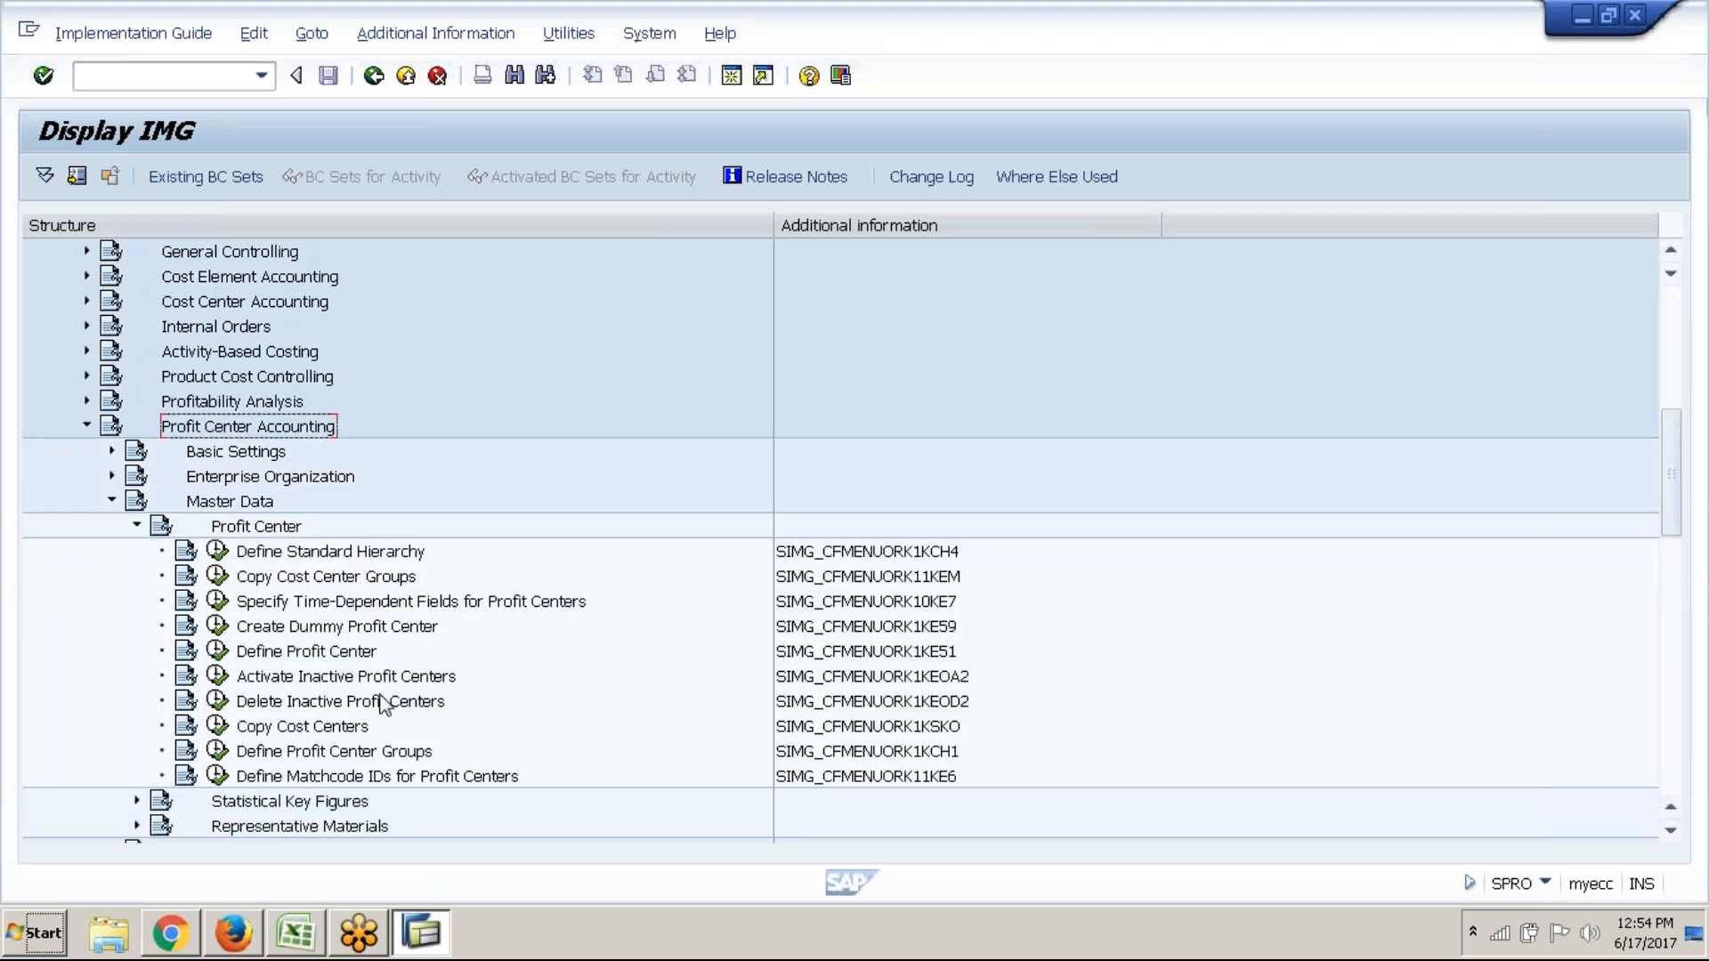
click(315, 655)
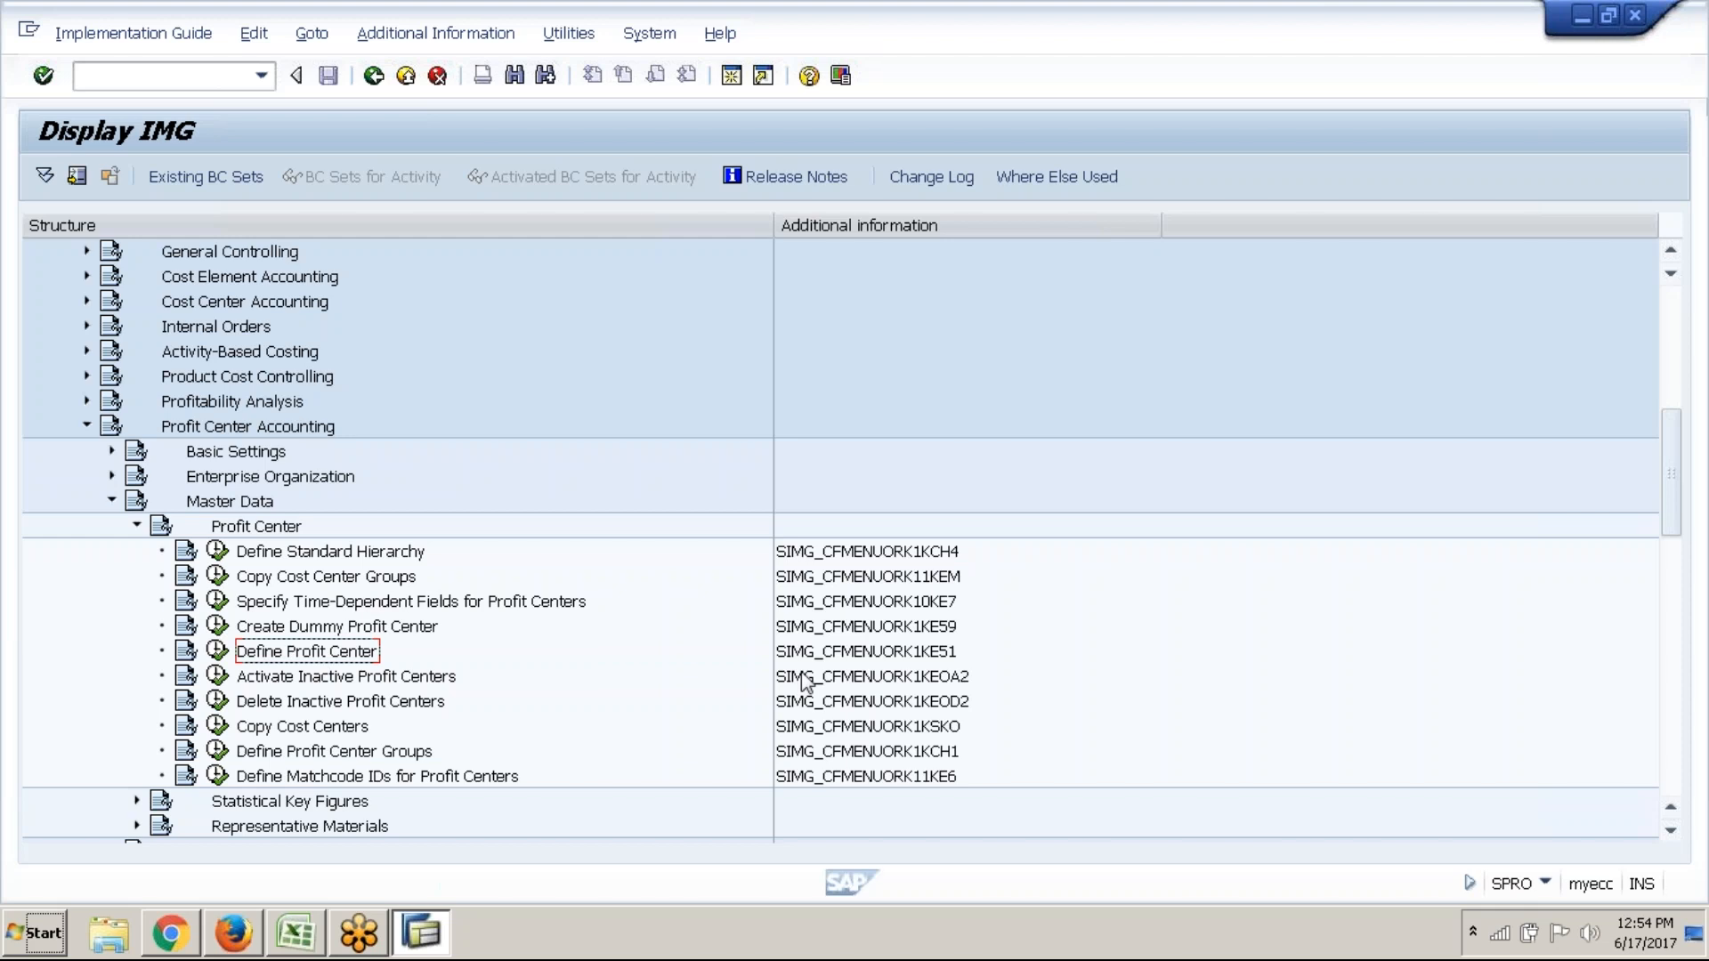
click(824, 656)
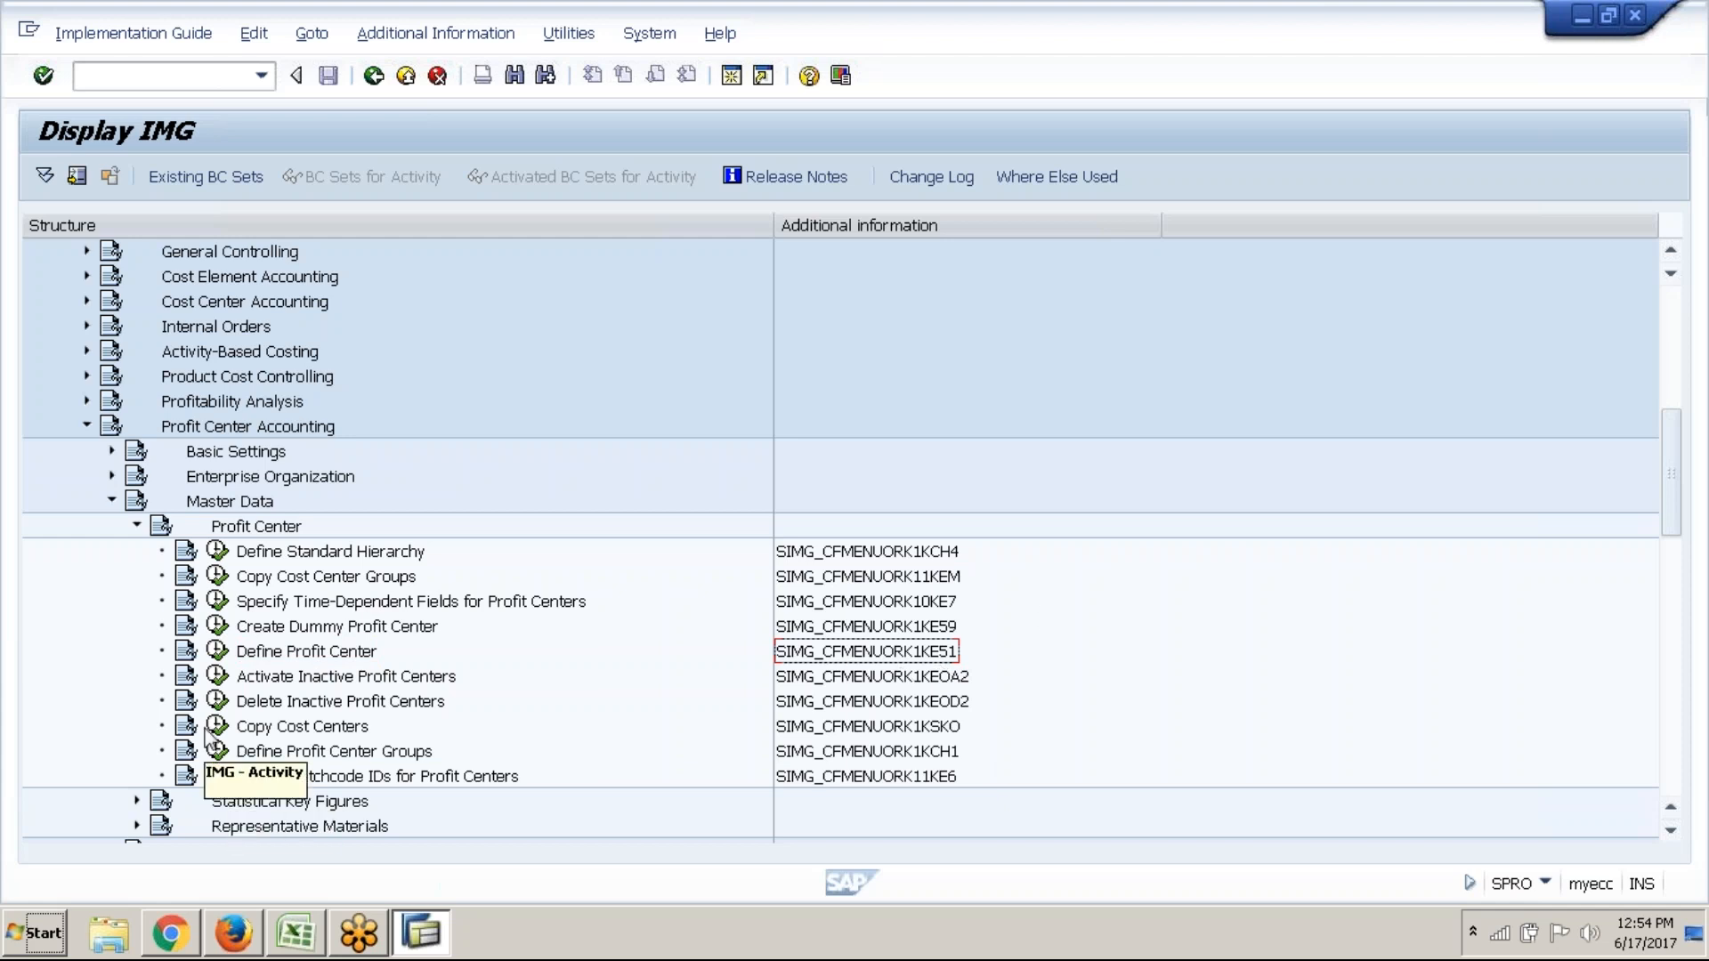
Run Define Profit Center, choose EC-PCA: Create profit center, and clear the ABC1_DUMMY value
click(223, 657)
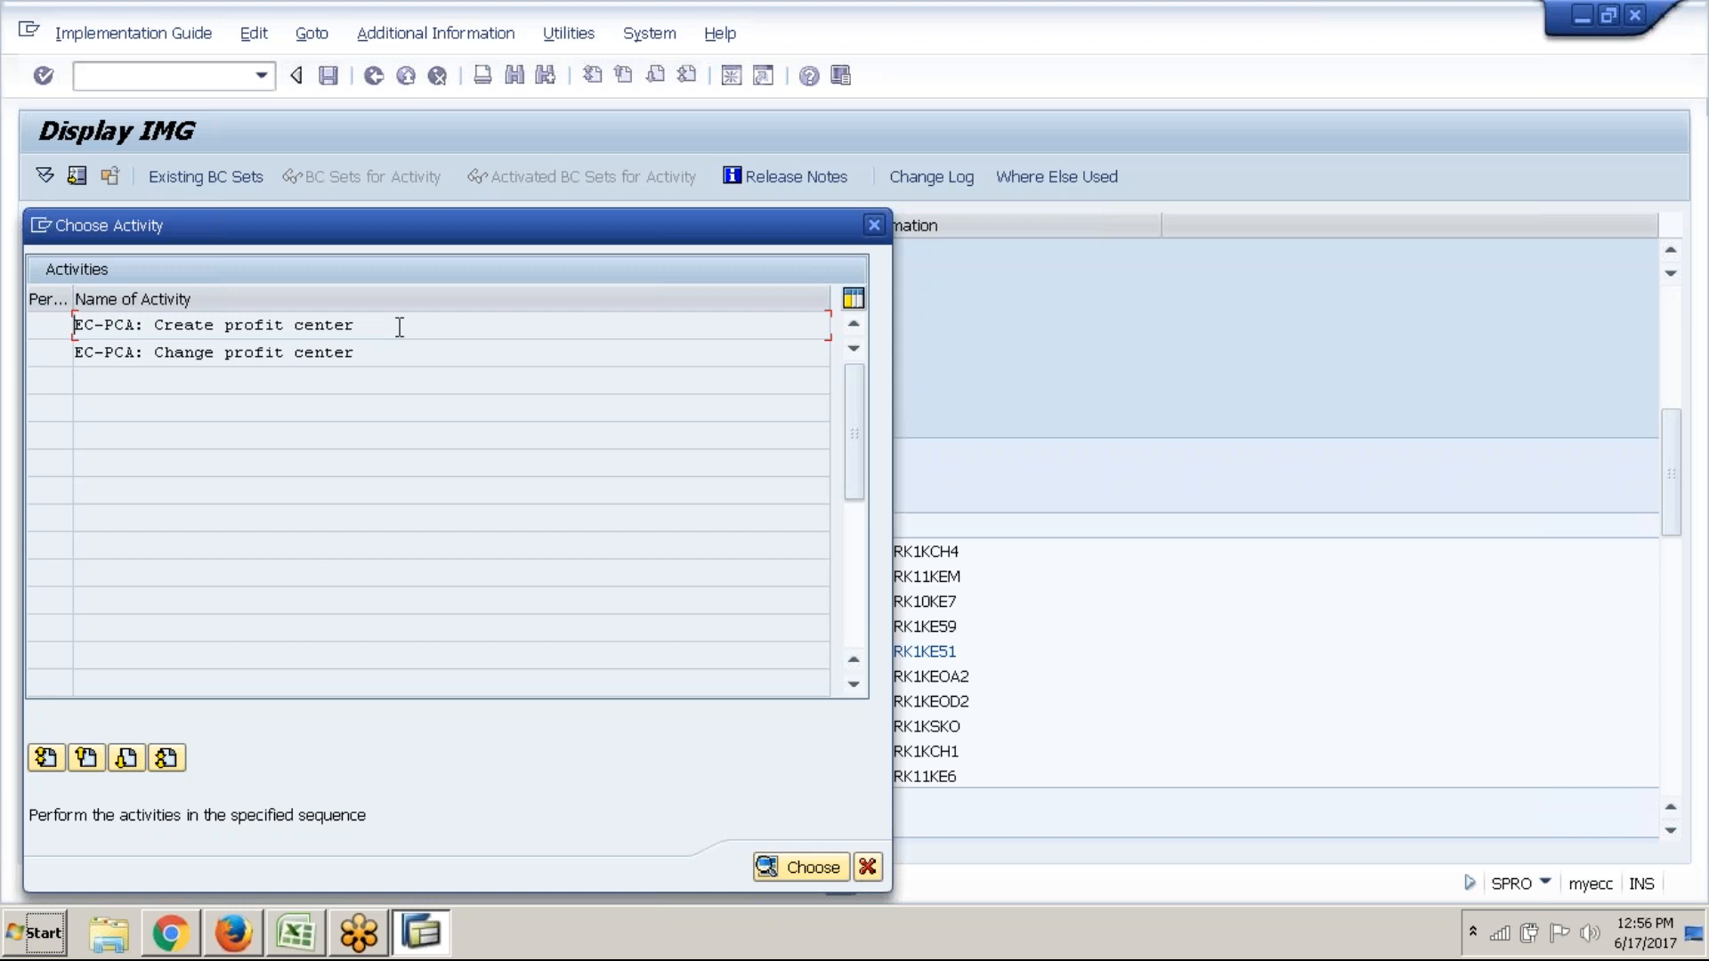
click(400, 326)
key(Return)
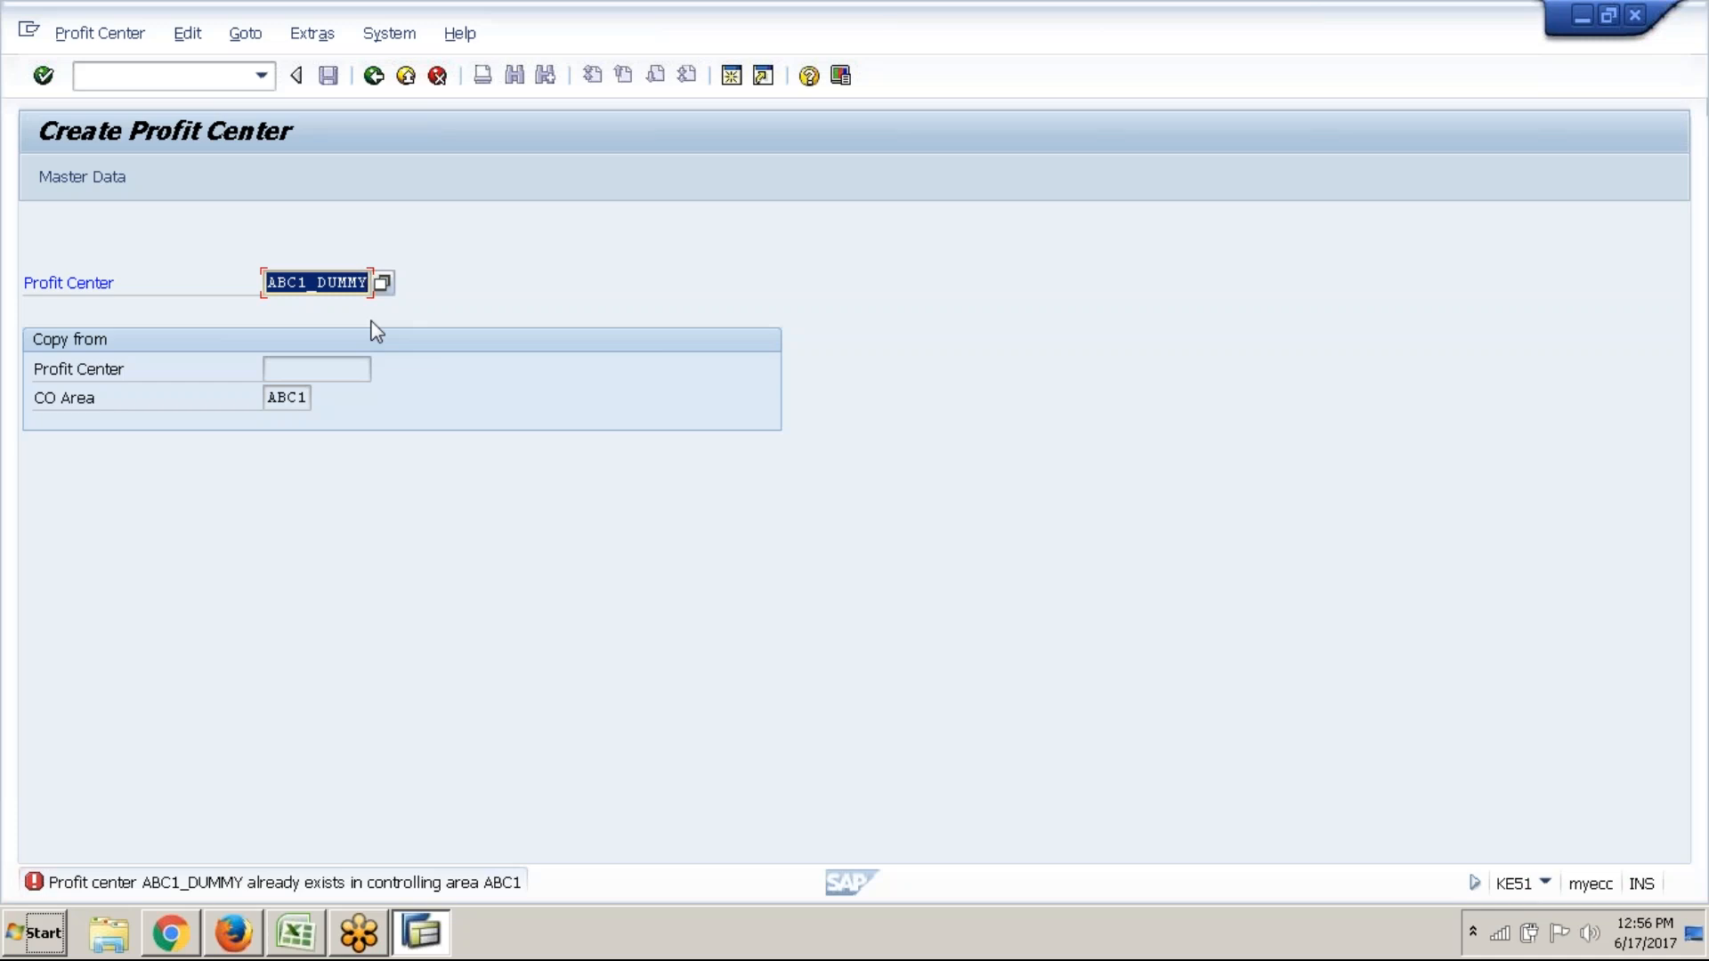
key(Delete)
click(282, 288)
Minimize SAP, open ABC1.xlsx from the desktop's New folder, then close the folder window
click(325, 930)
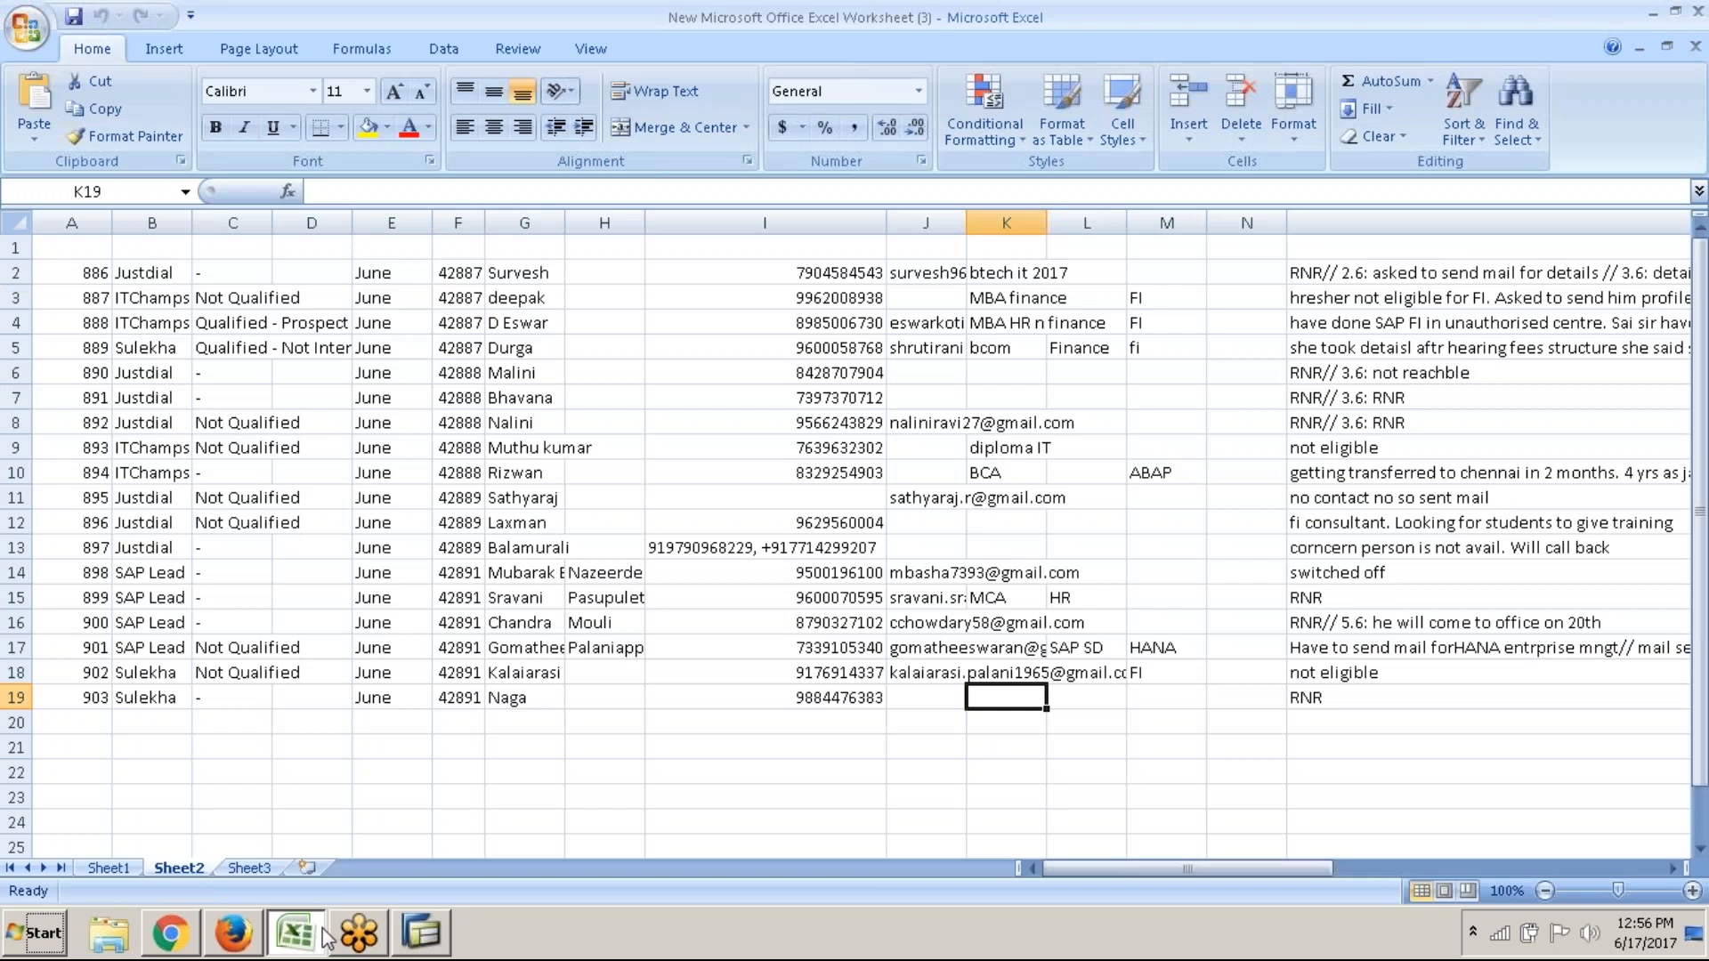
click(325, 934)
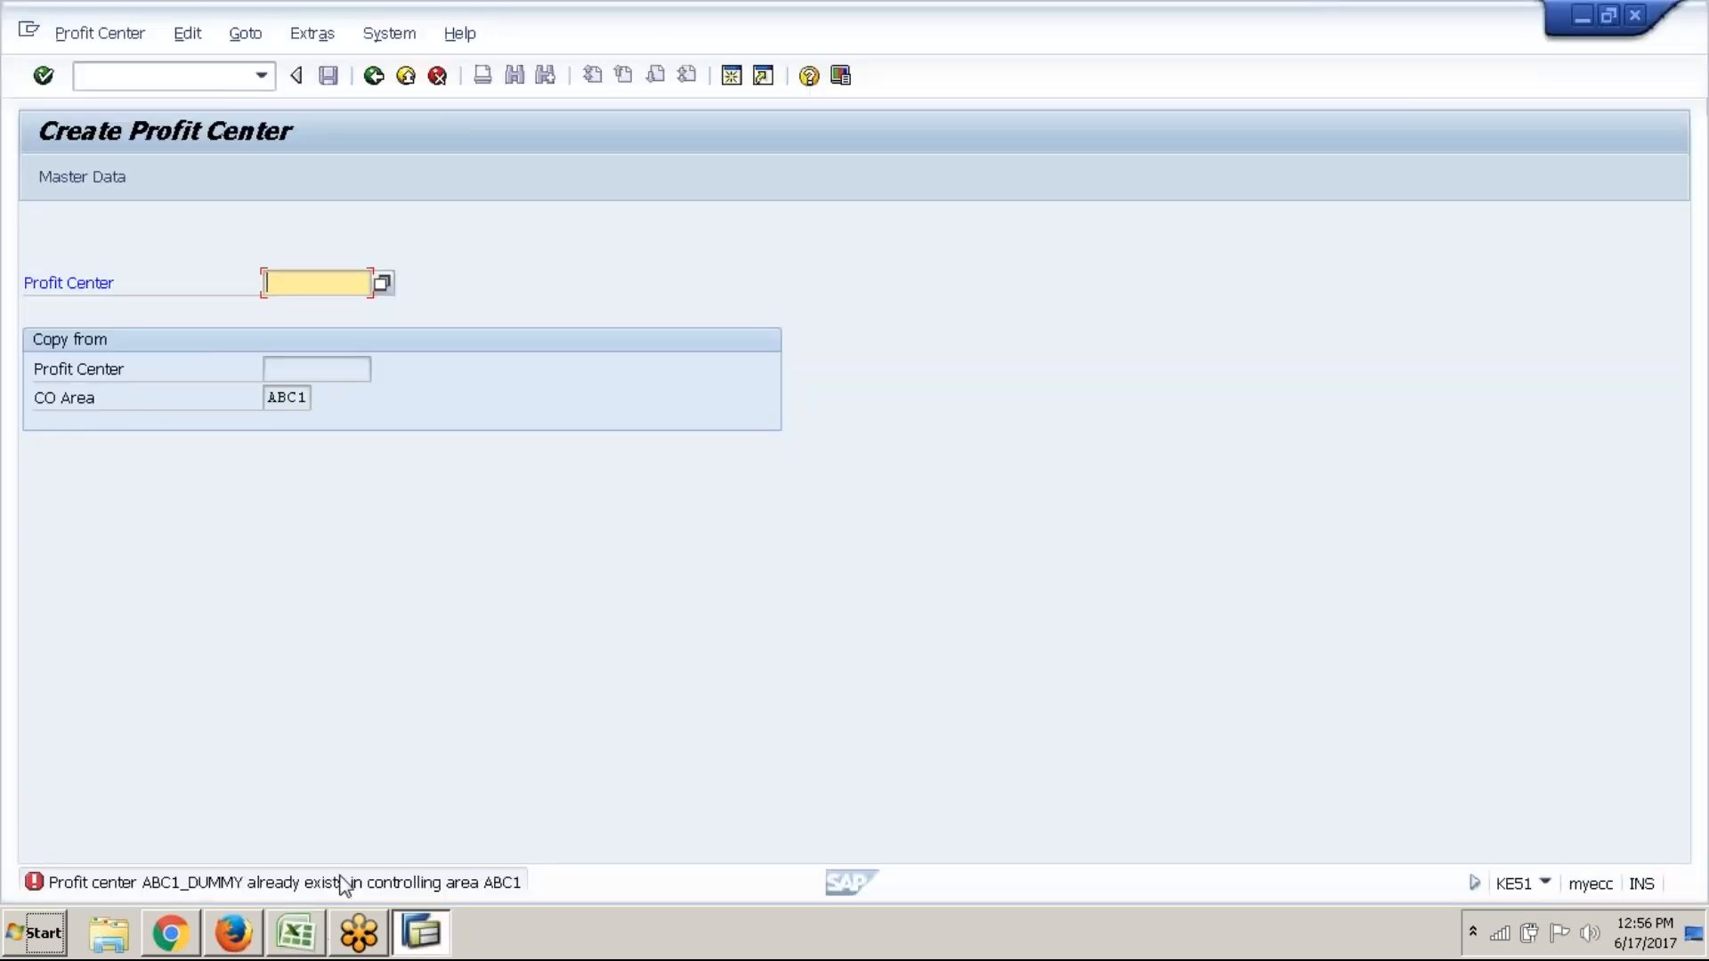
key(super+d)
double_click(141, 42)
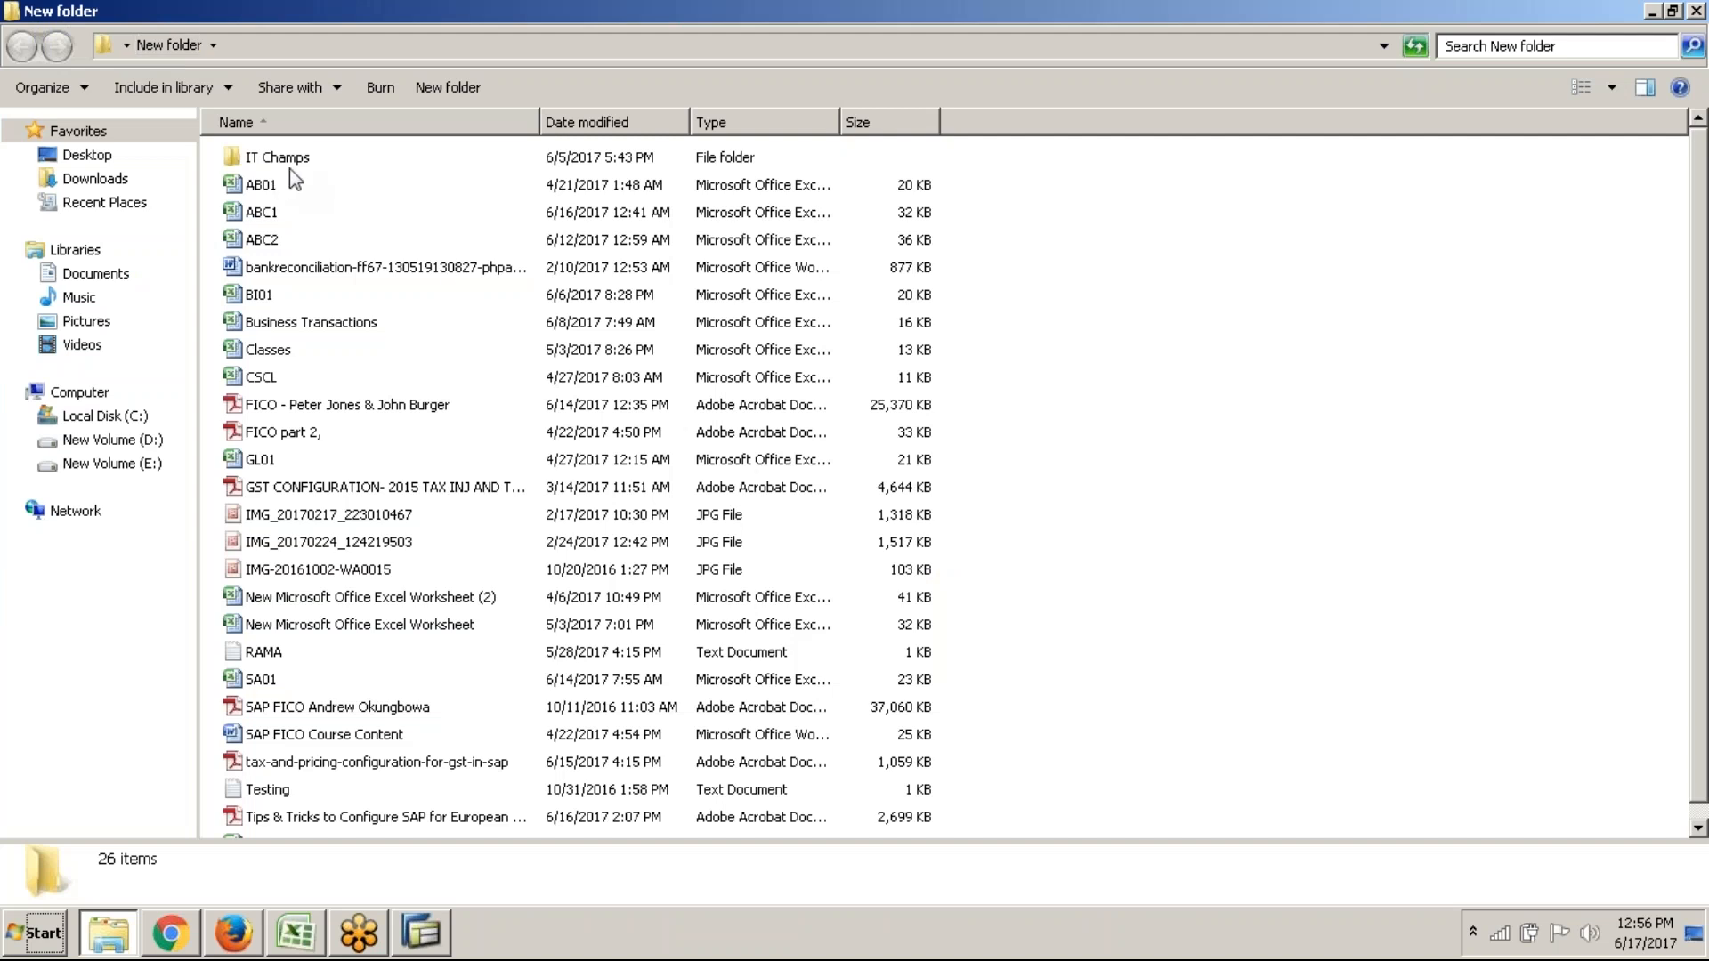
double_click(275, 215)
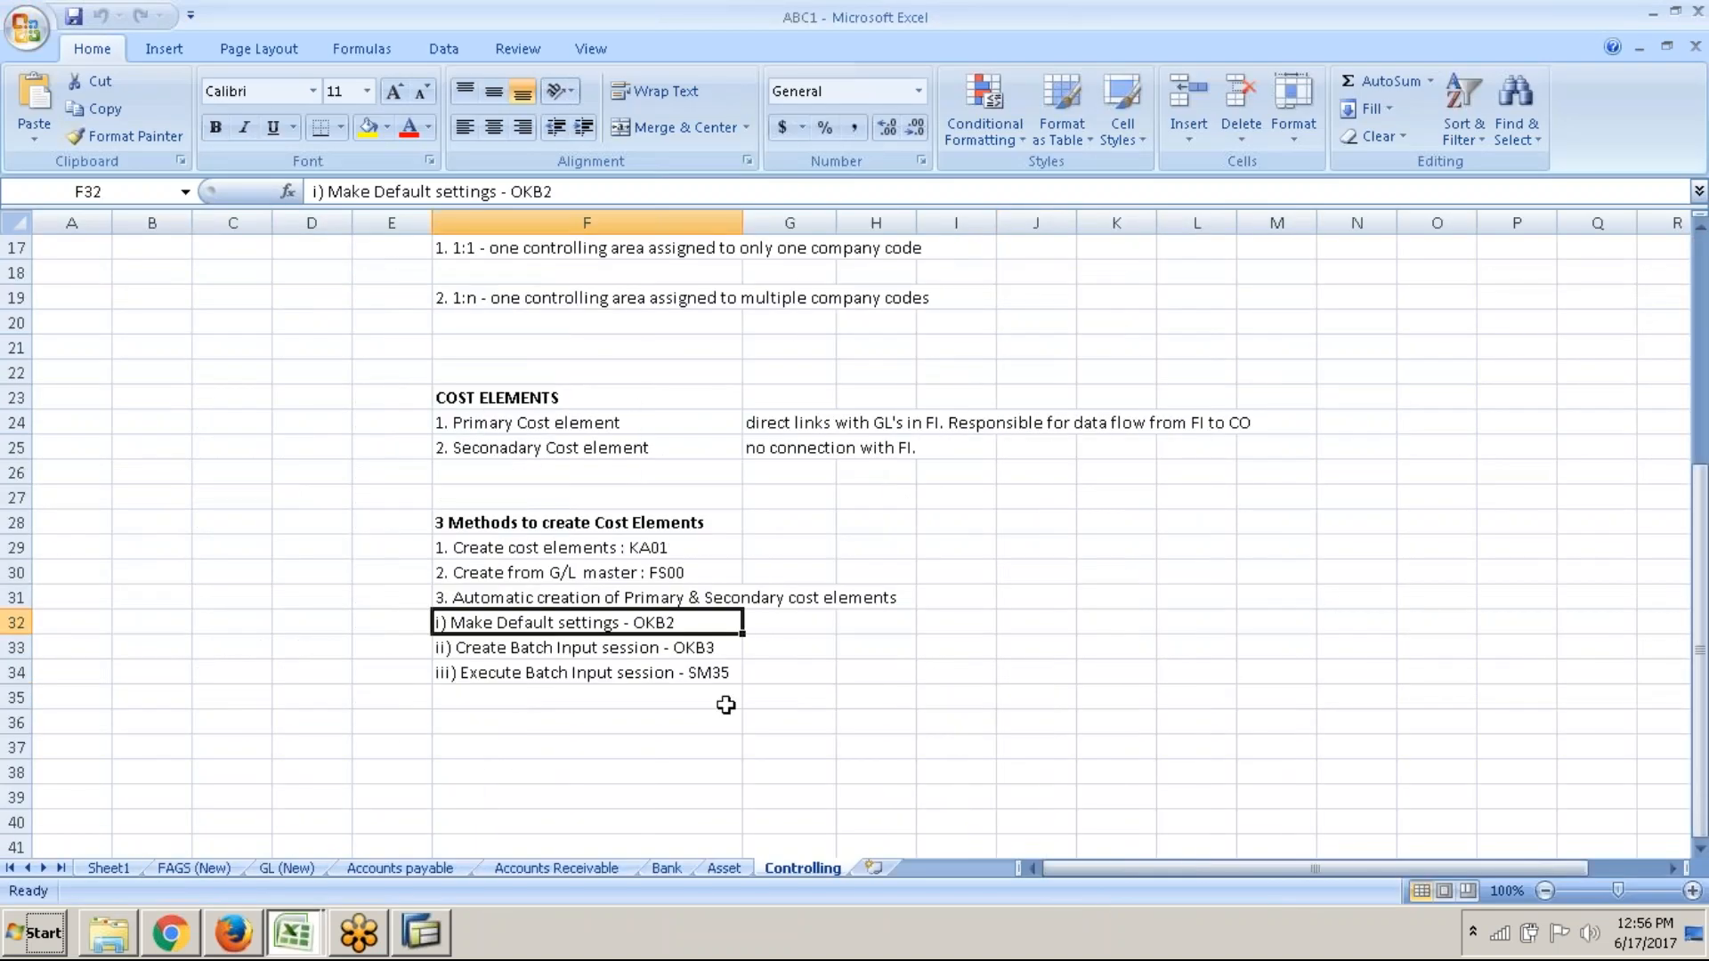
key(alt+Tab)
key(alt+Tab)
key(alt+Tab)
key(alt+Tab)
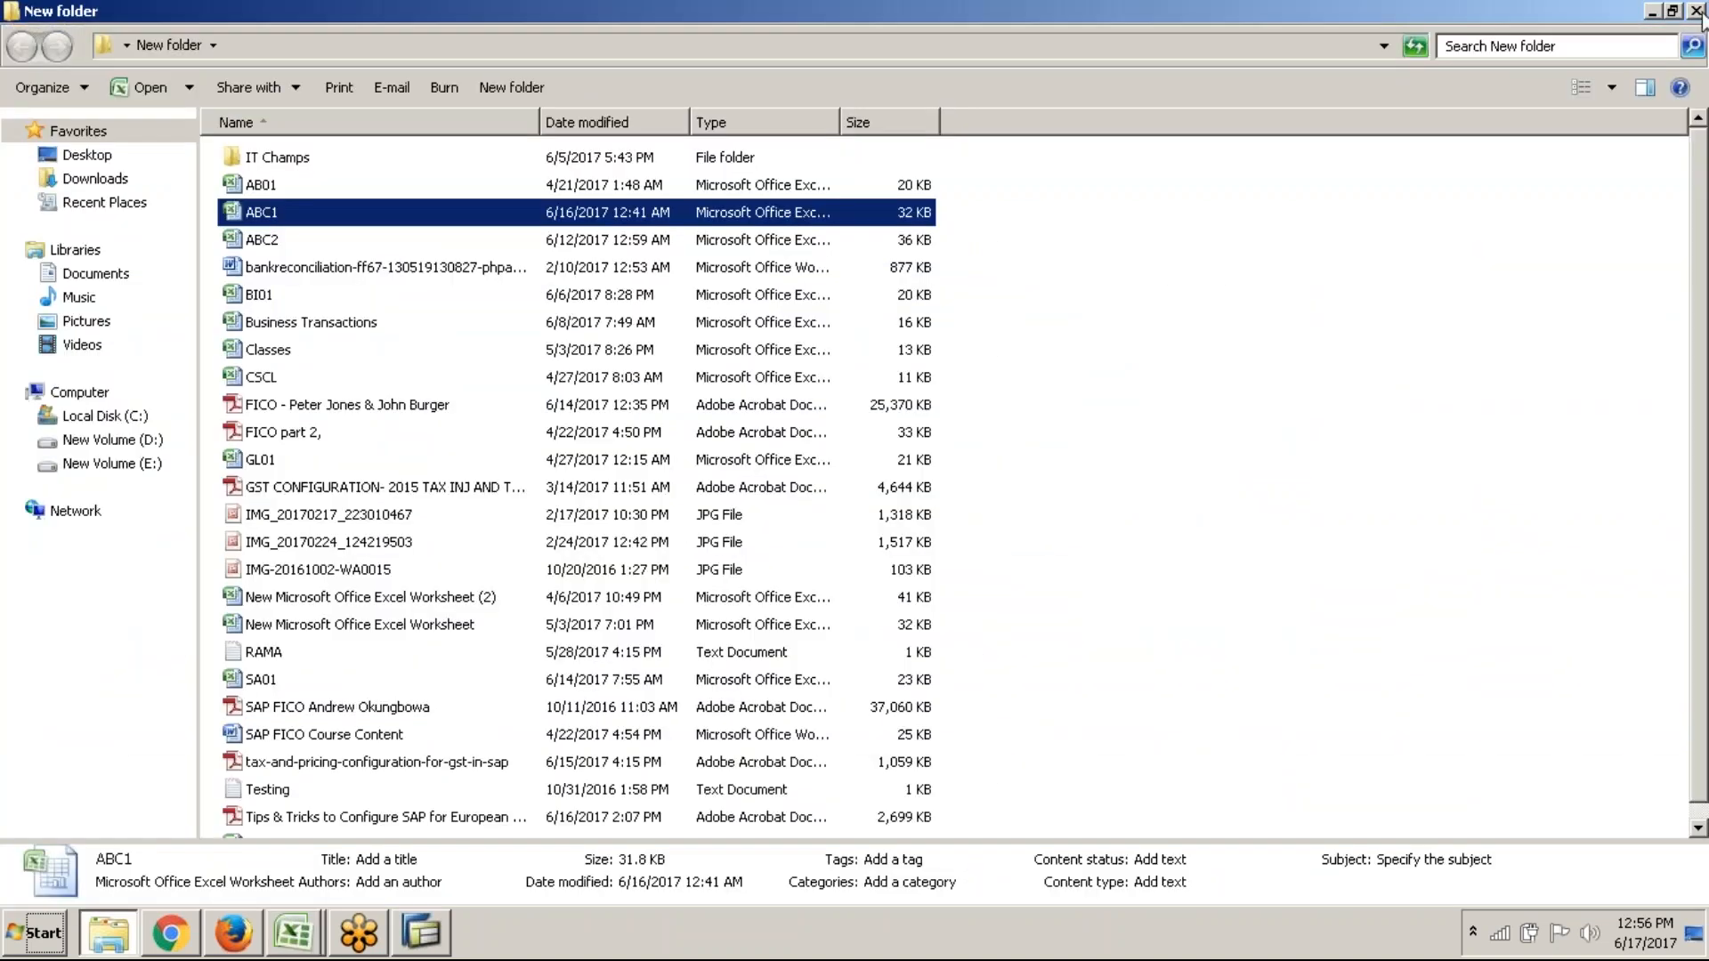
click(1696, 13)
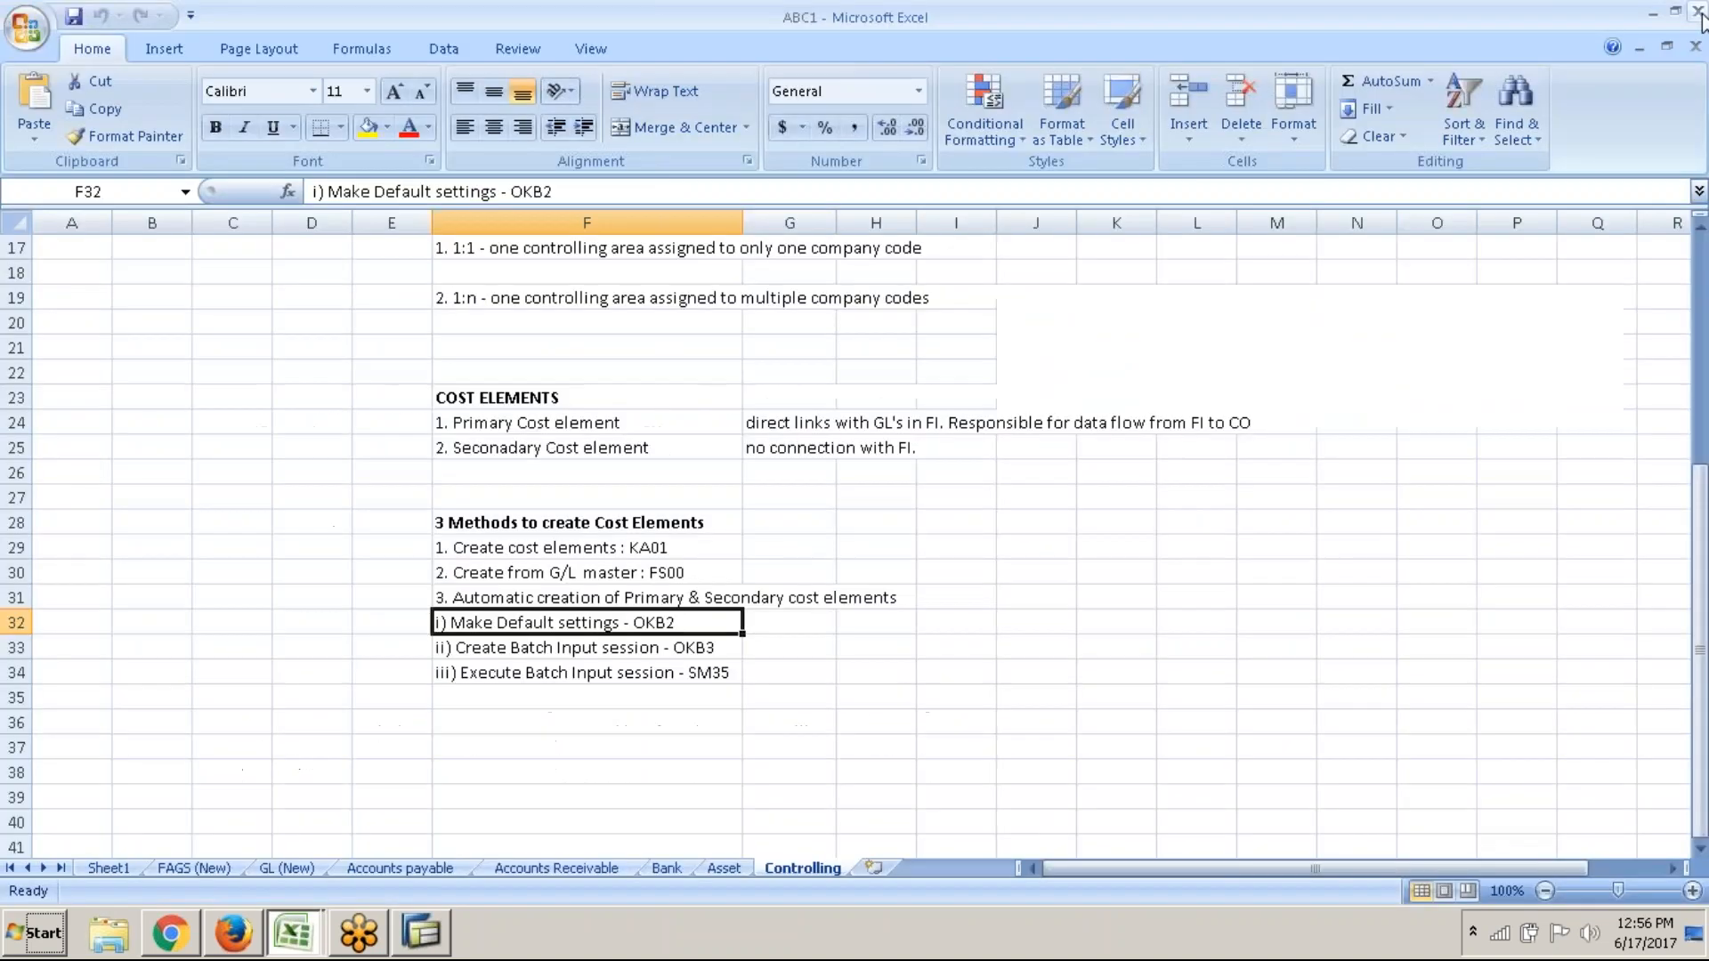
Add a PROFIT CENTERS heading, merged and centred across E38:F38 with text wrapping
click(596, 768)
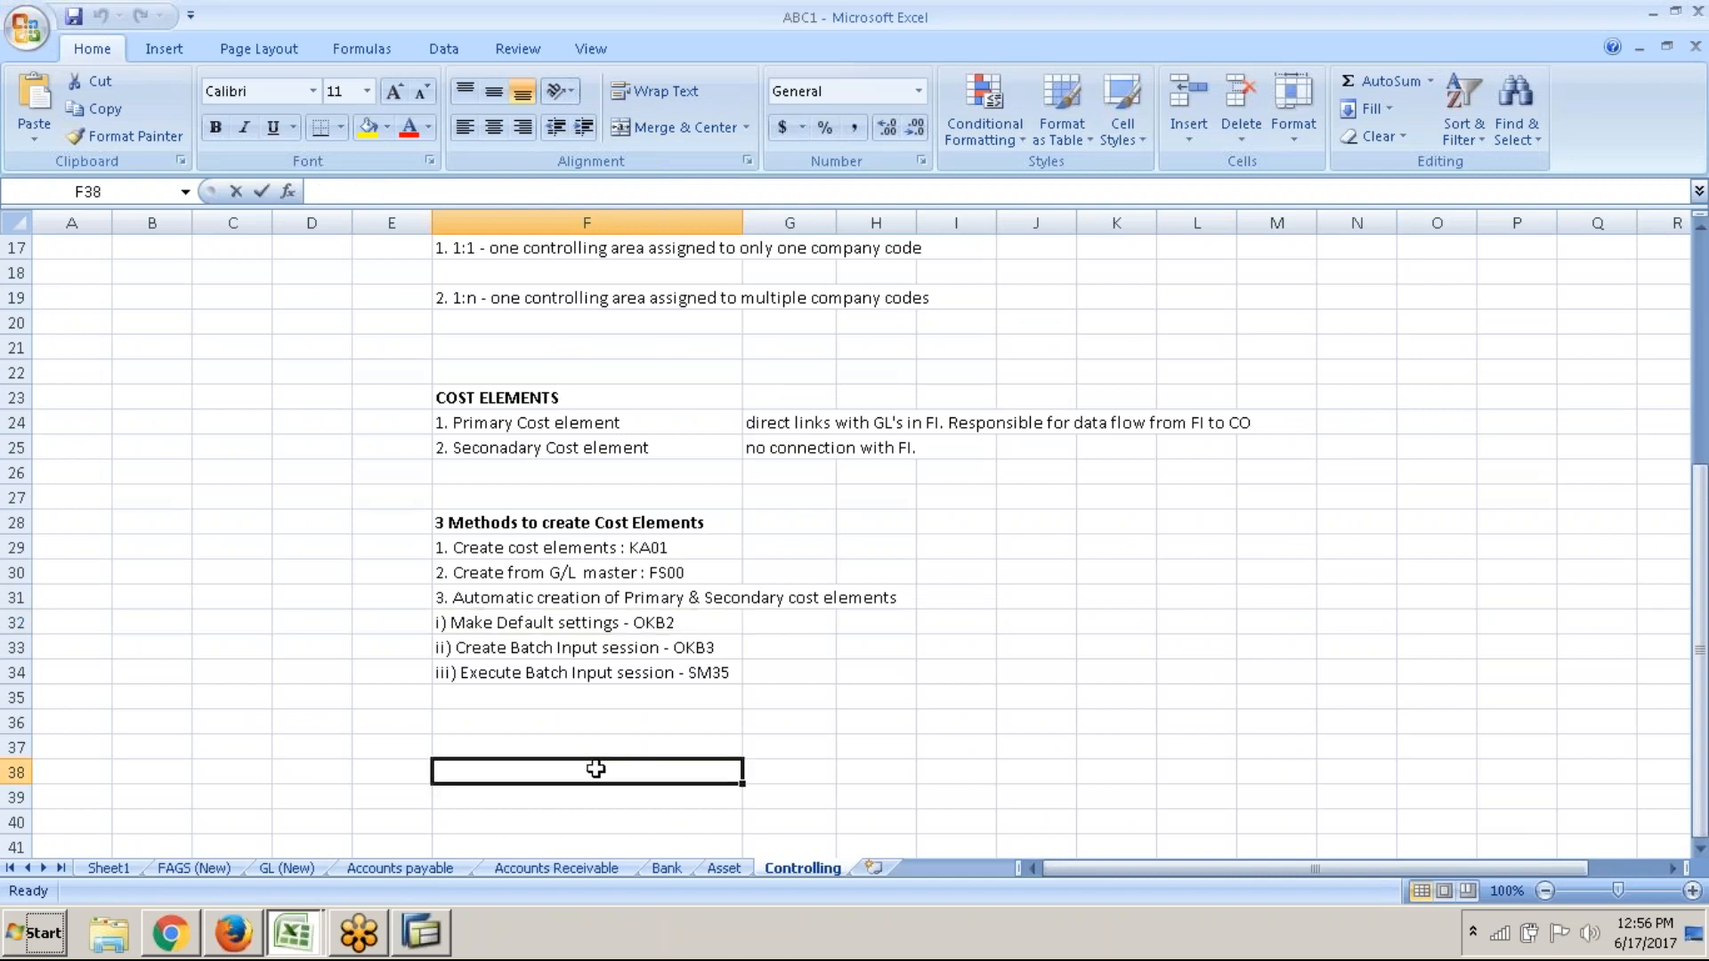
text(p)
key(BackSpace)
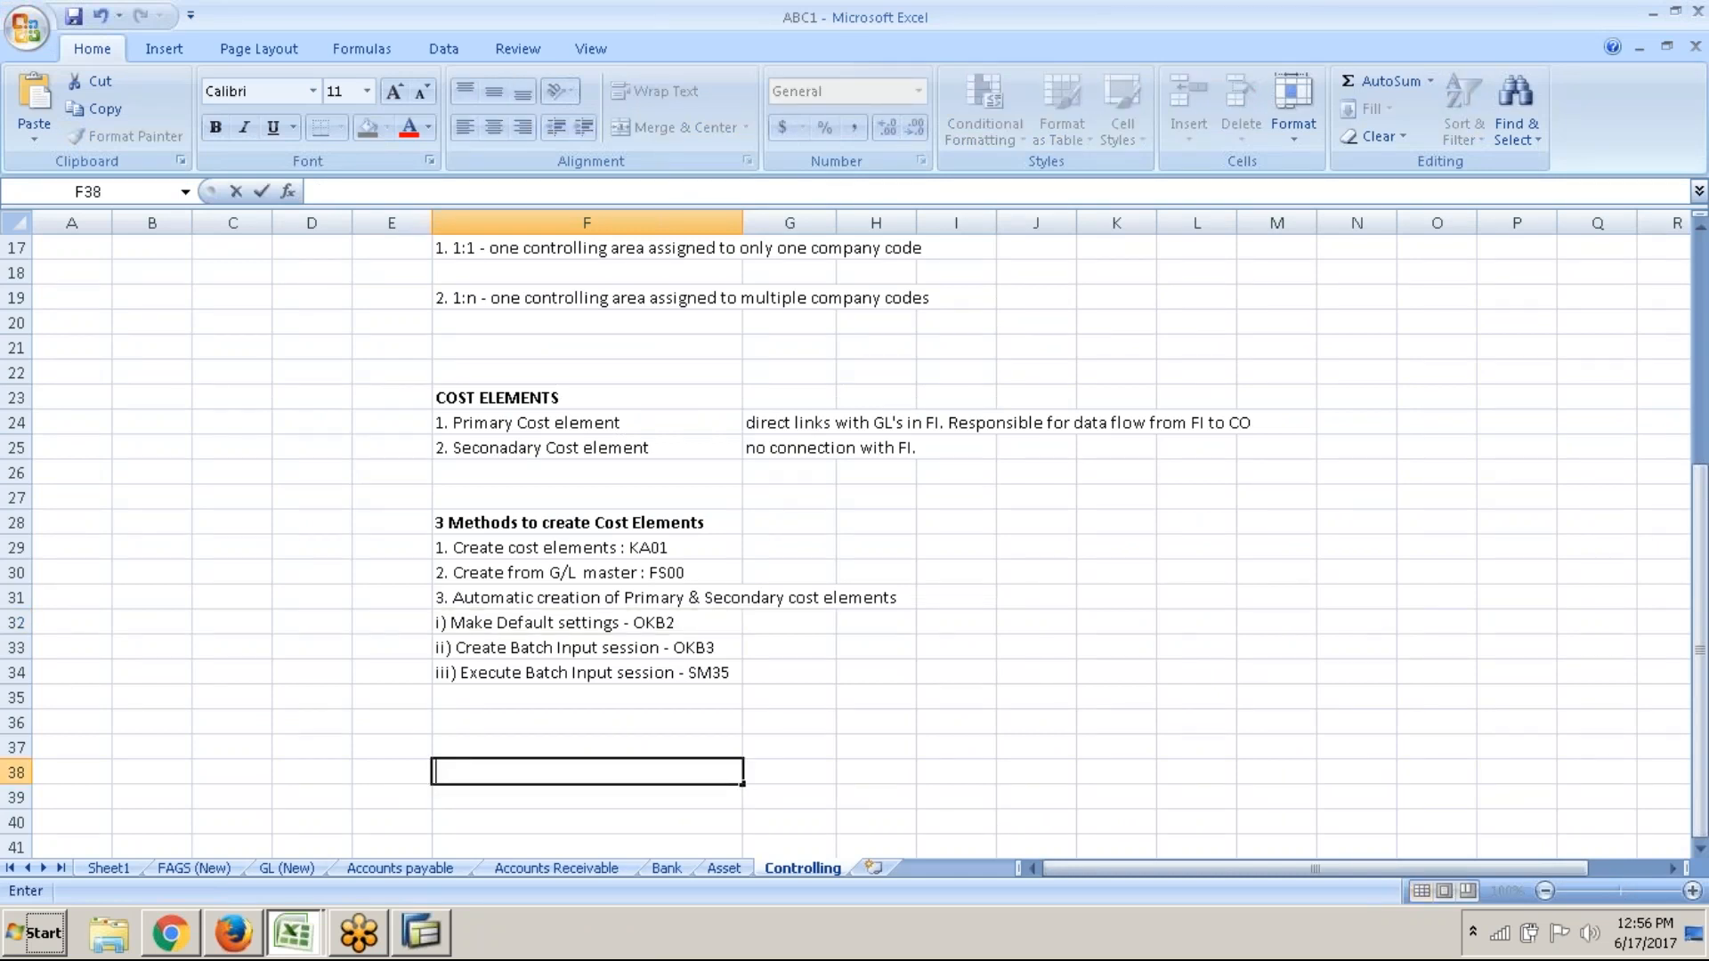
text(PROFIT CENTERS)
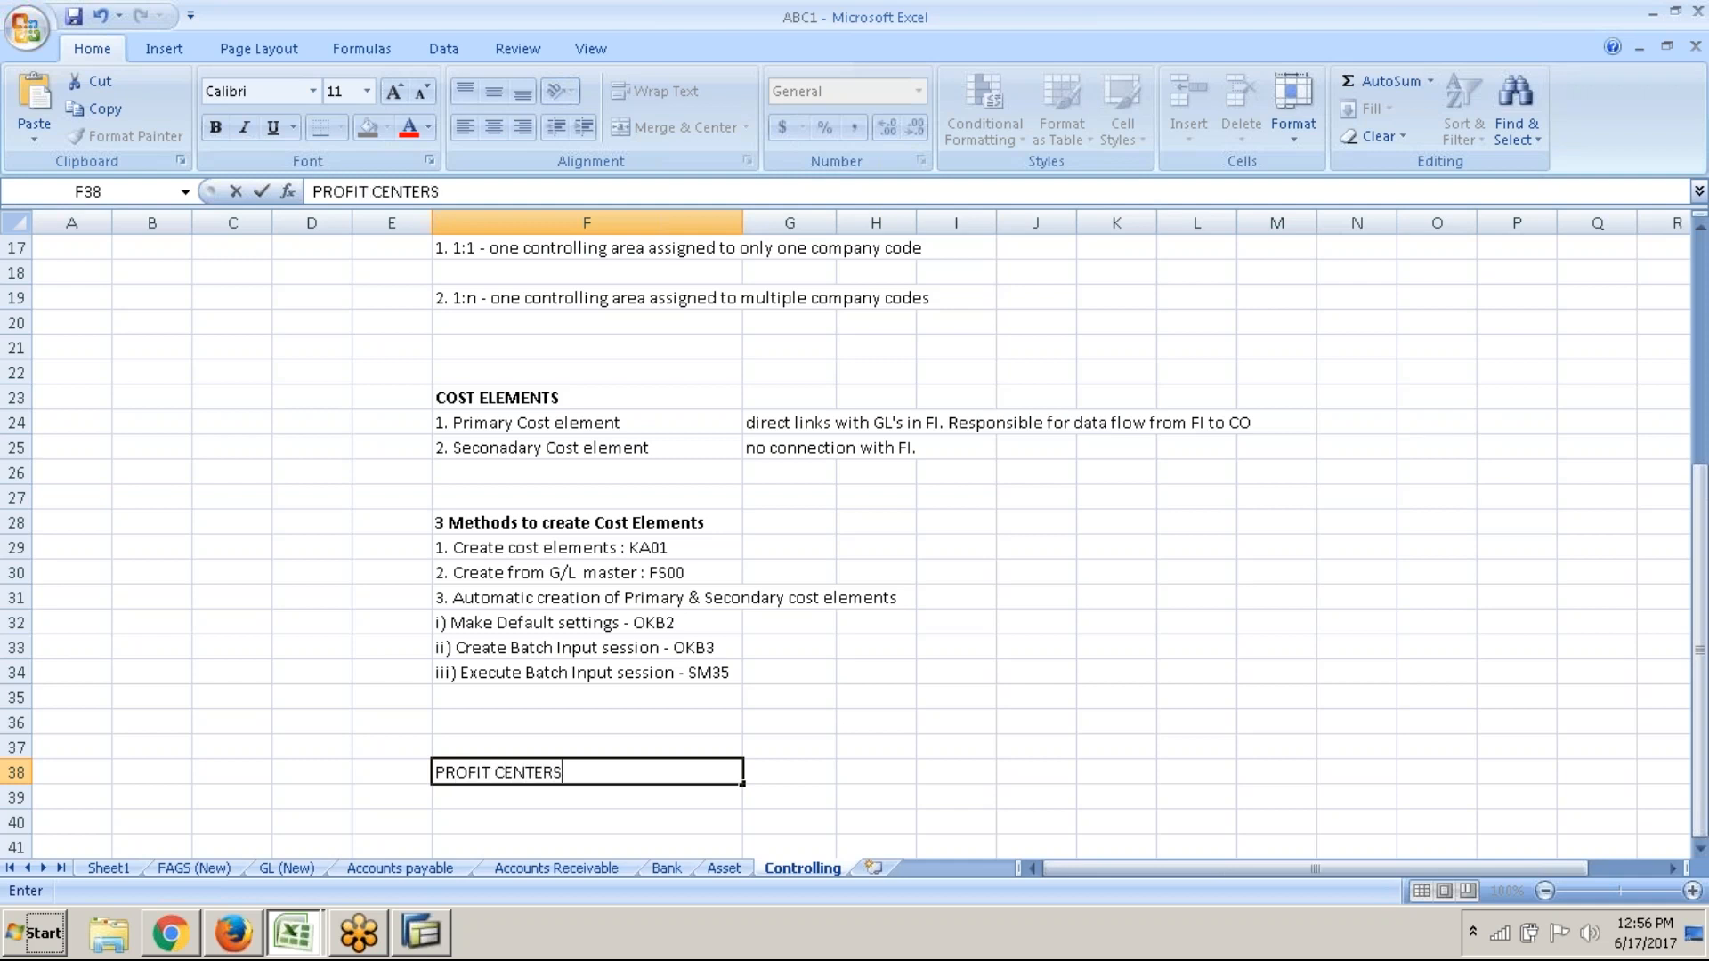
key(Return)
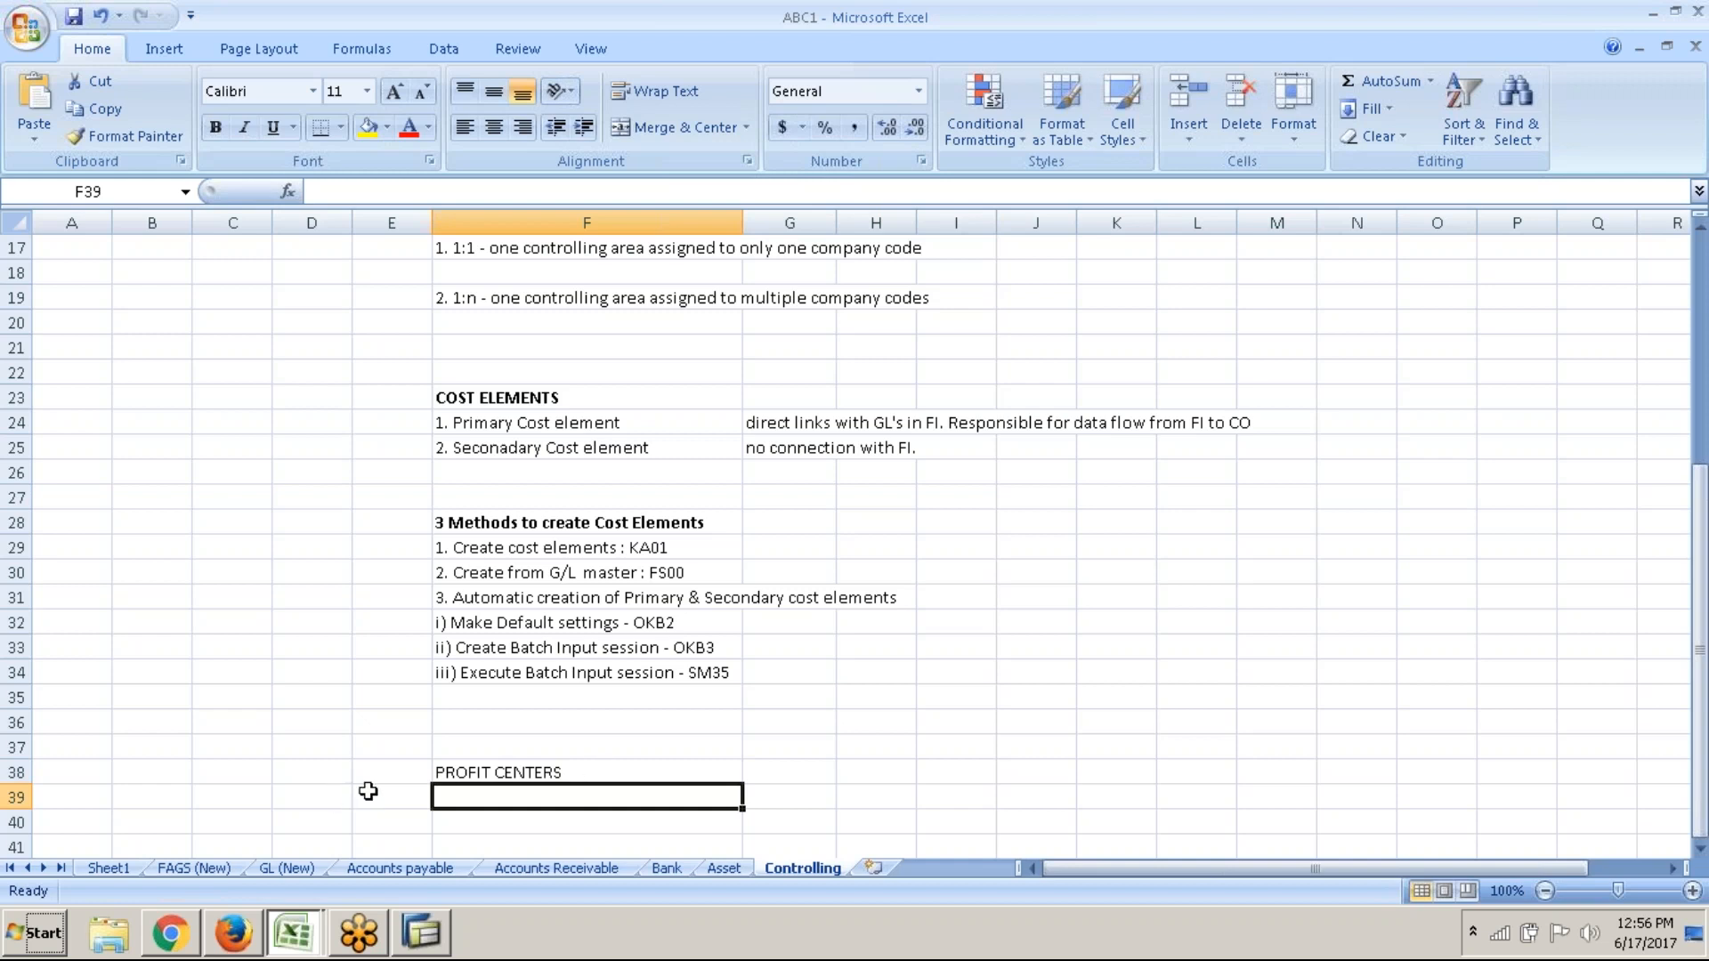
drag(396, 774, 623, 771)
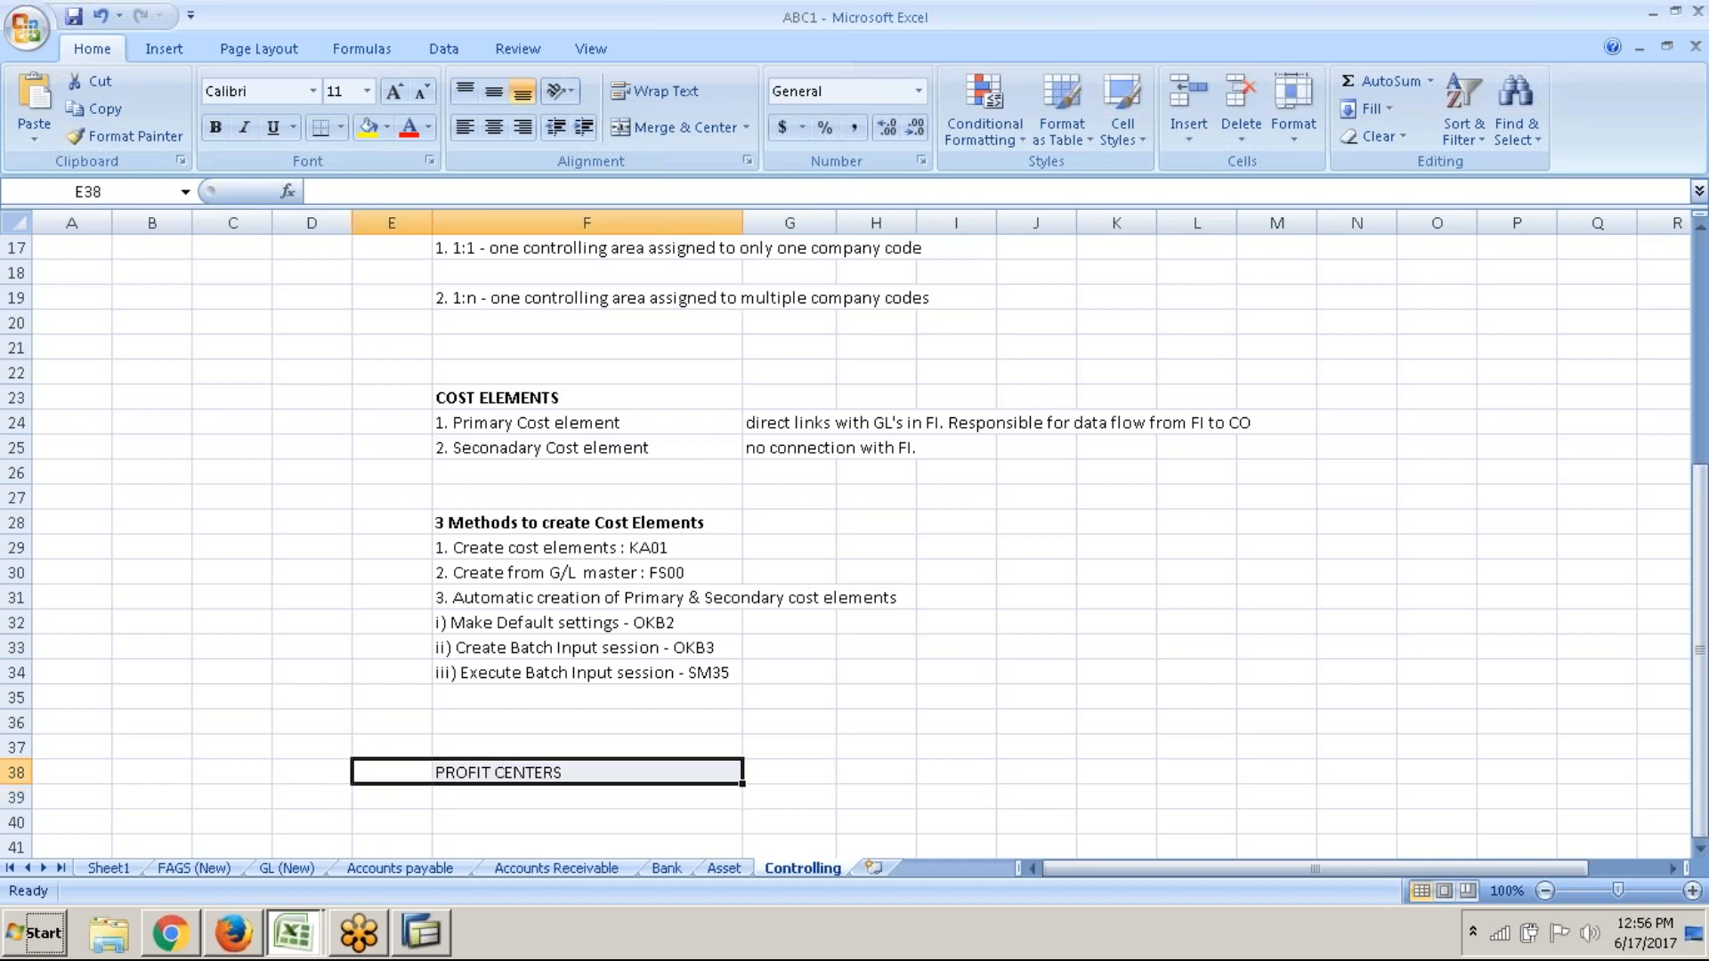
click(666, 123)
click(670, 96)
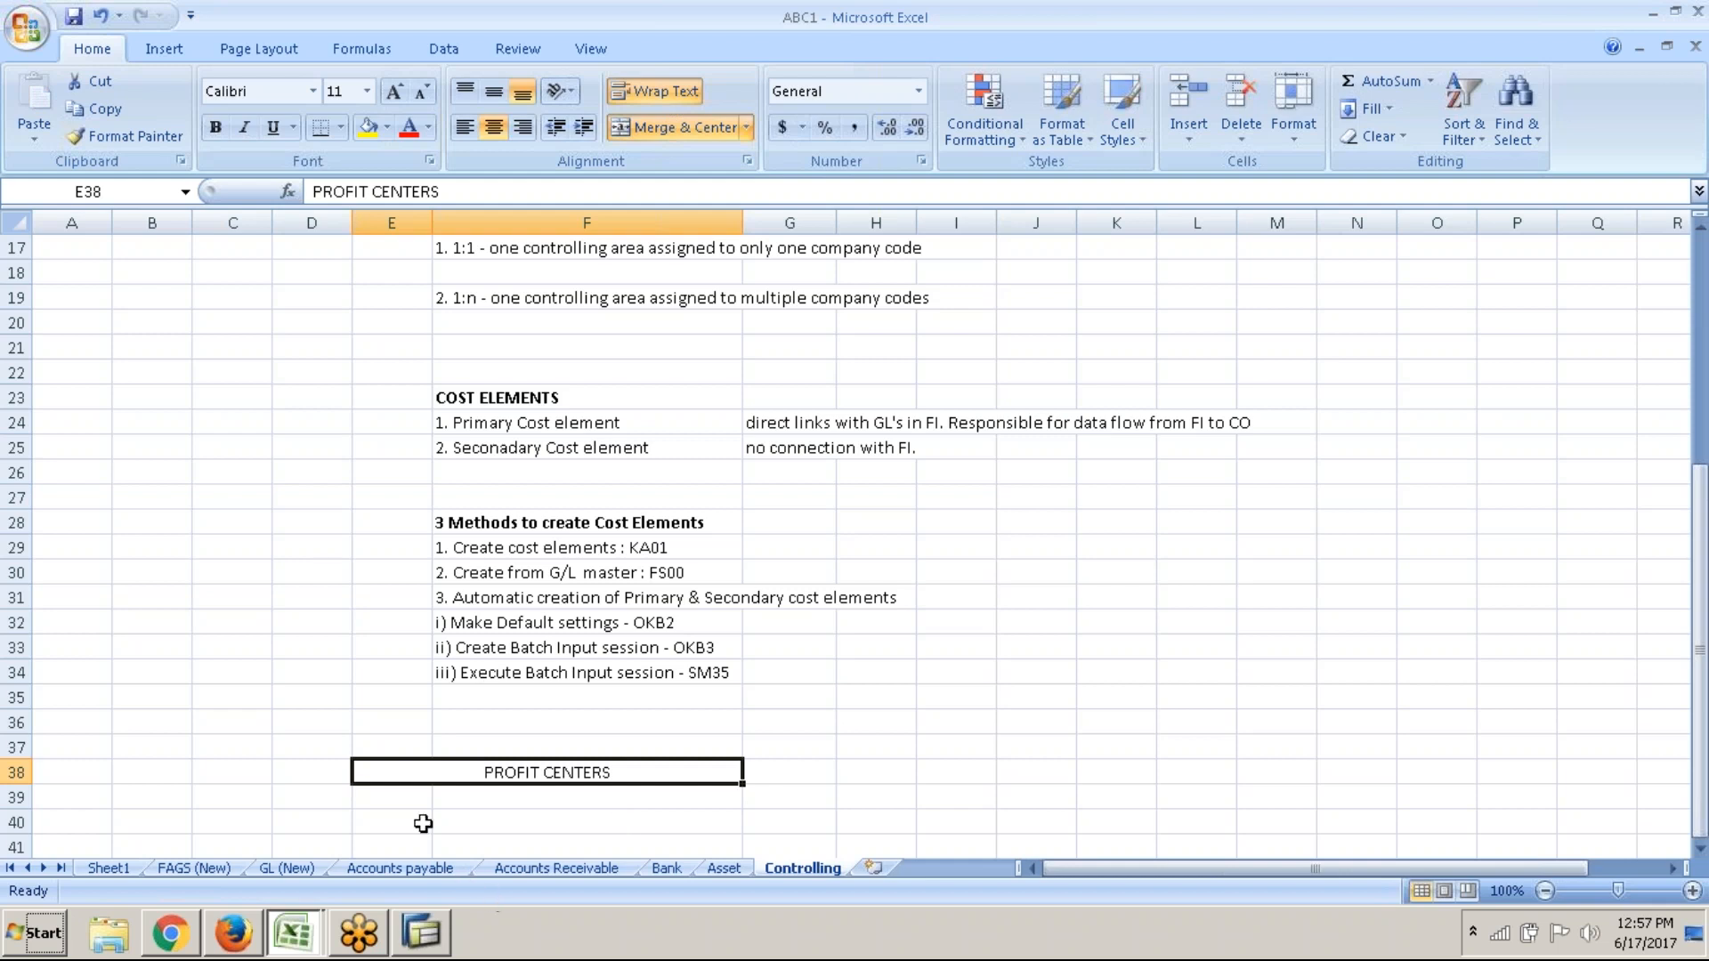
Widen column E, add Location based and Product based subheadings, and bold the PROFIT CENTERS heading
click(412, 798)
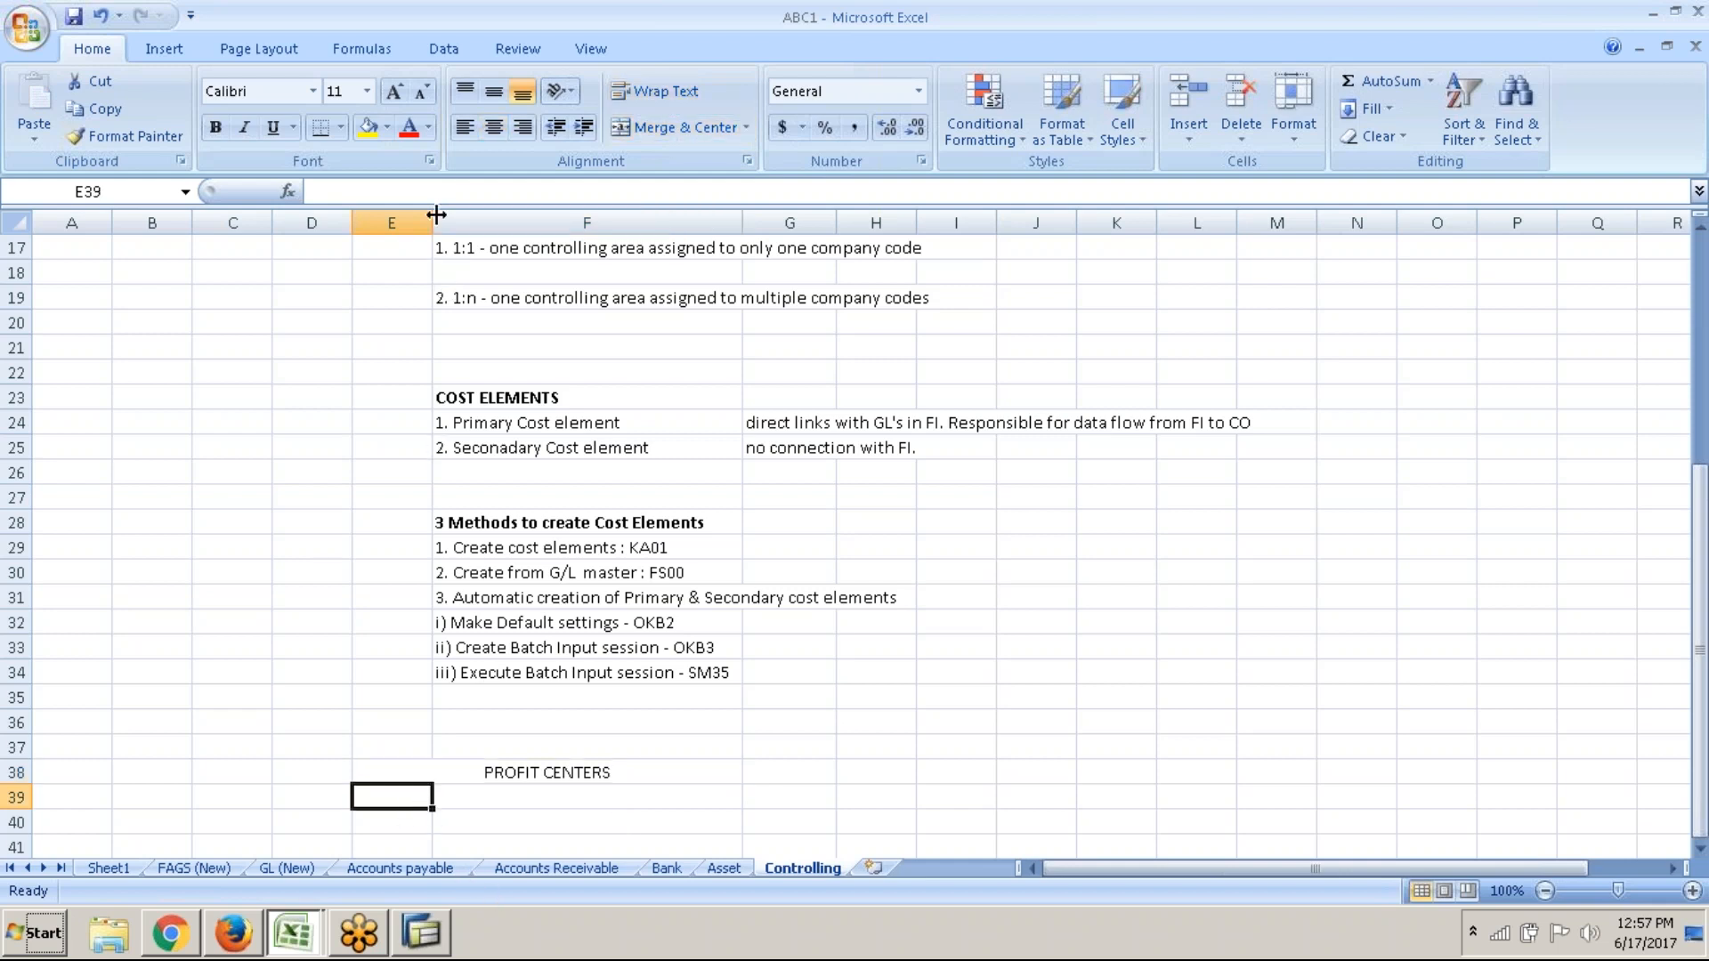
drag(432, 225, 575, 281)
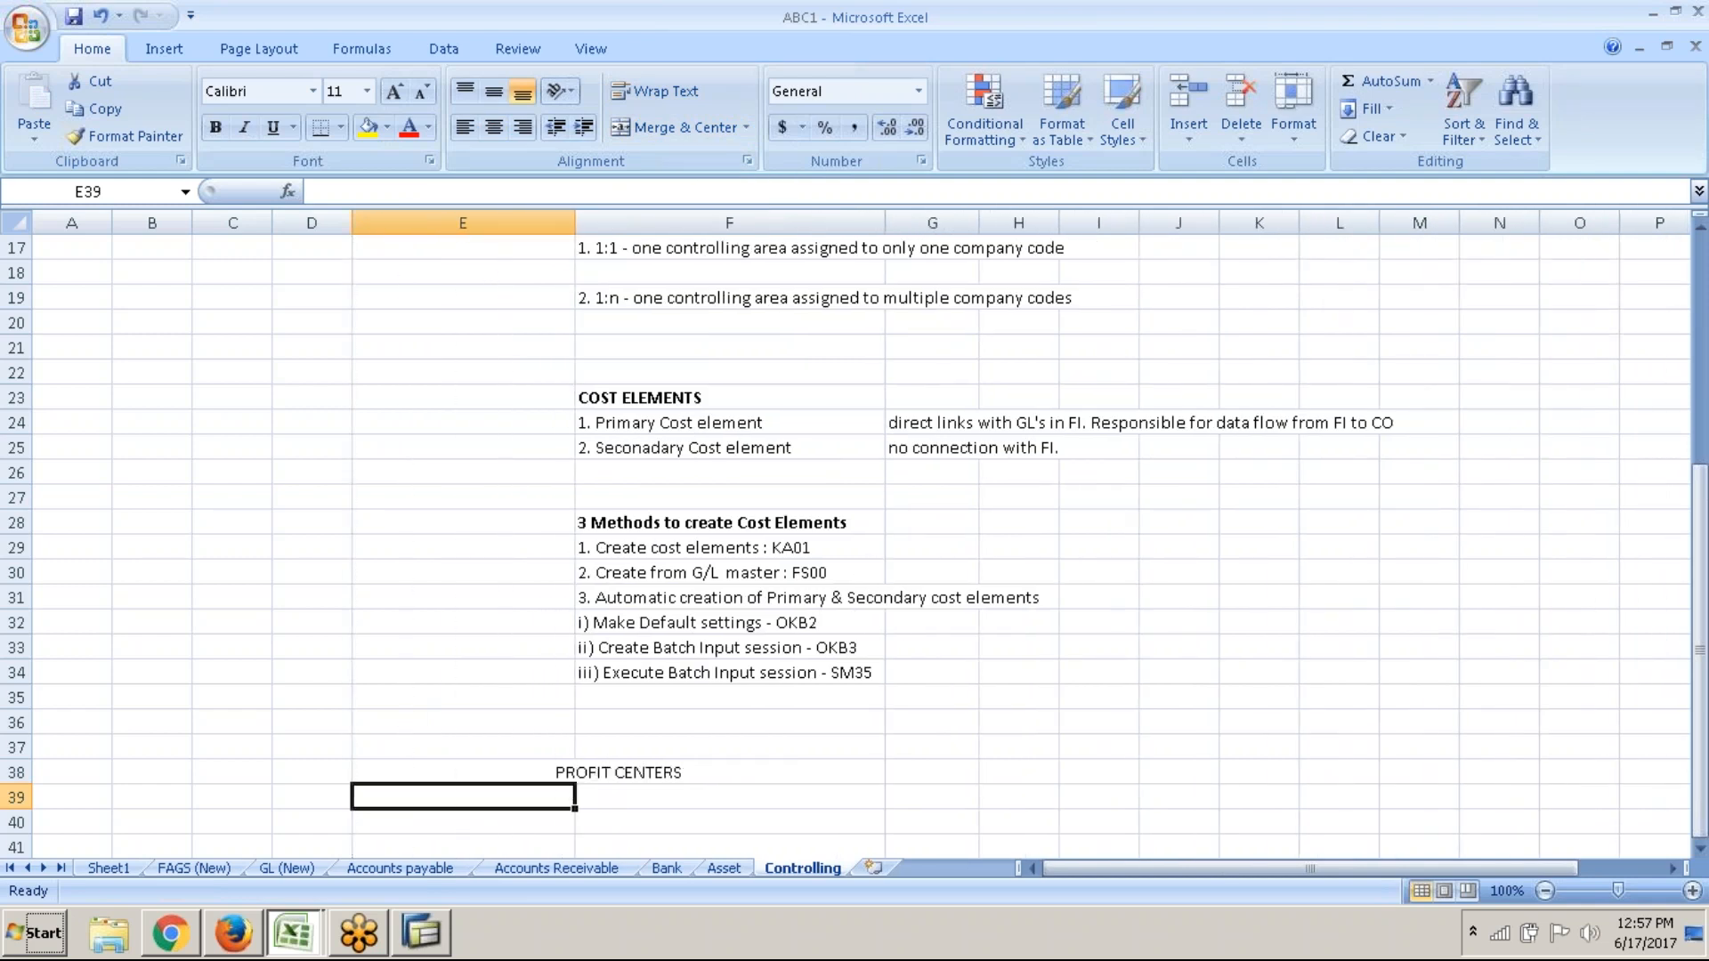
text(lOCATI)
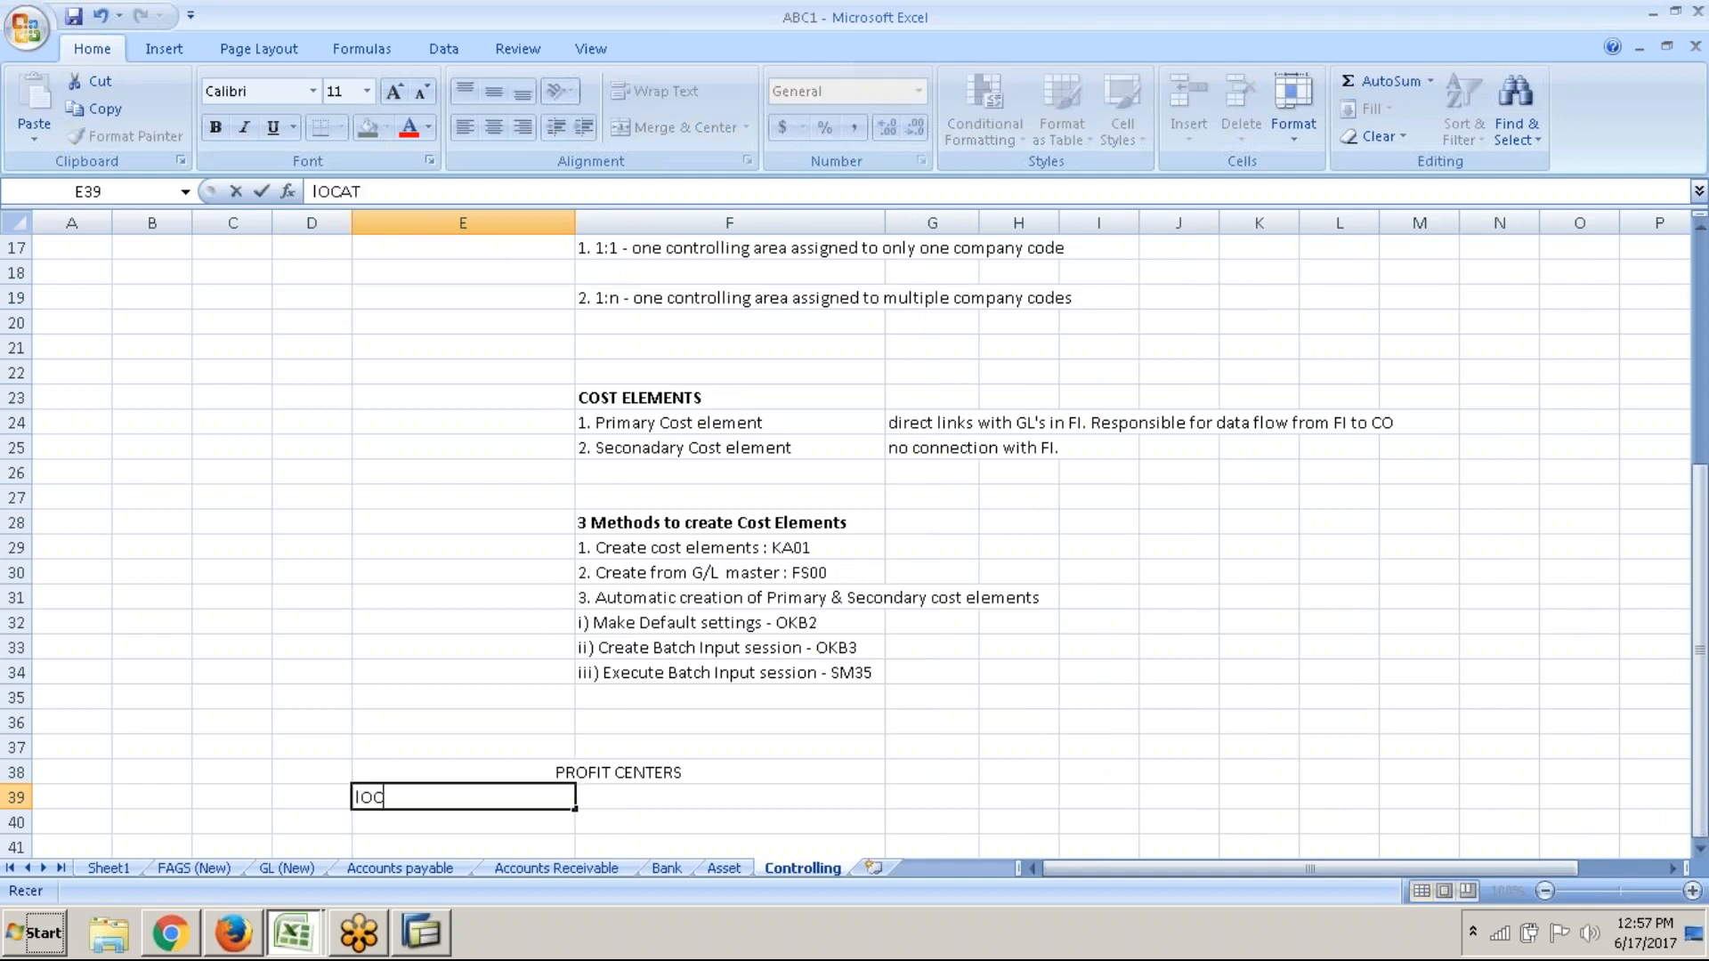
text(ON based)
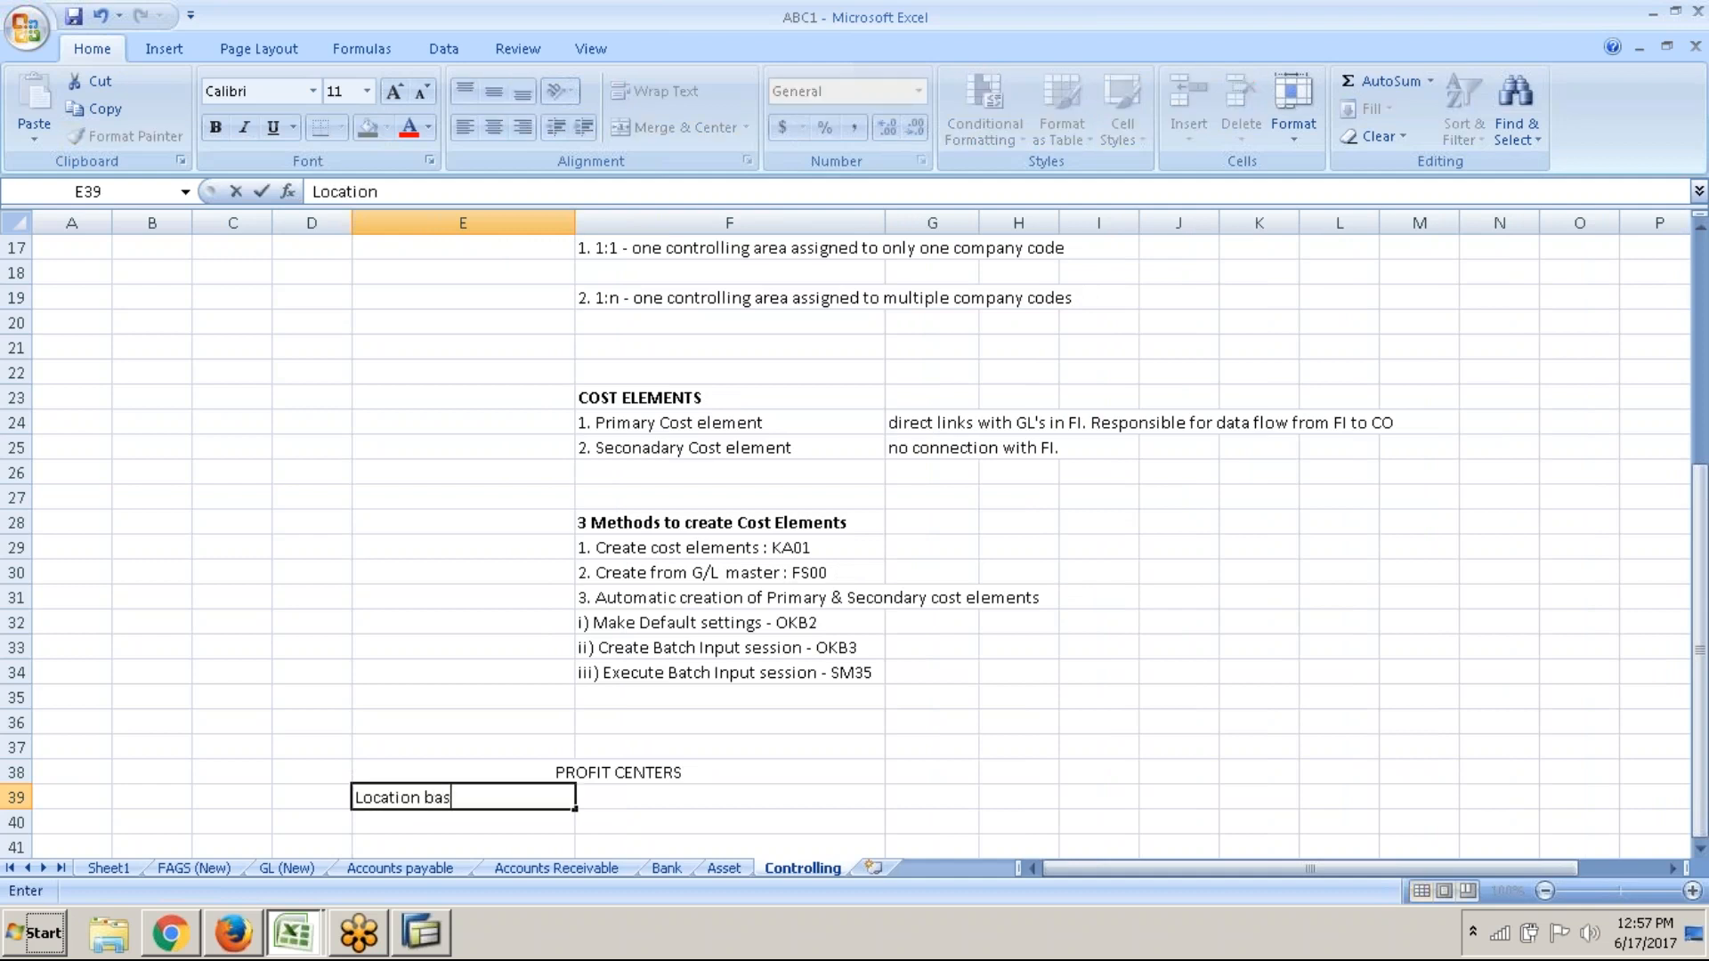
key(Tab)
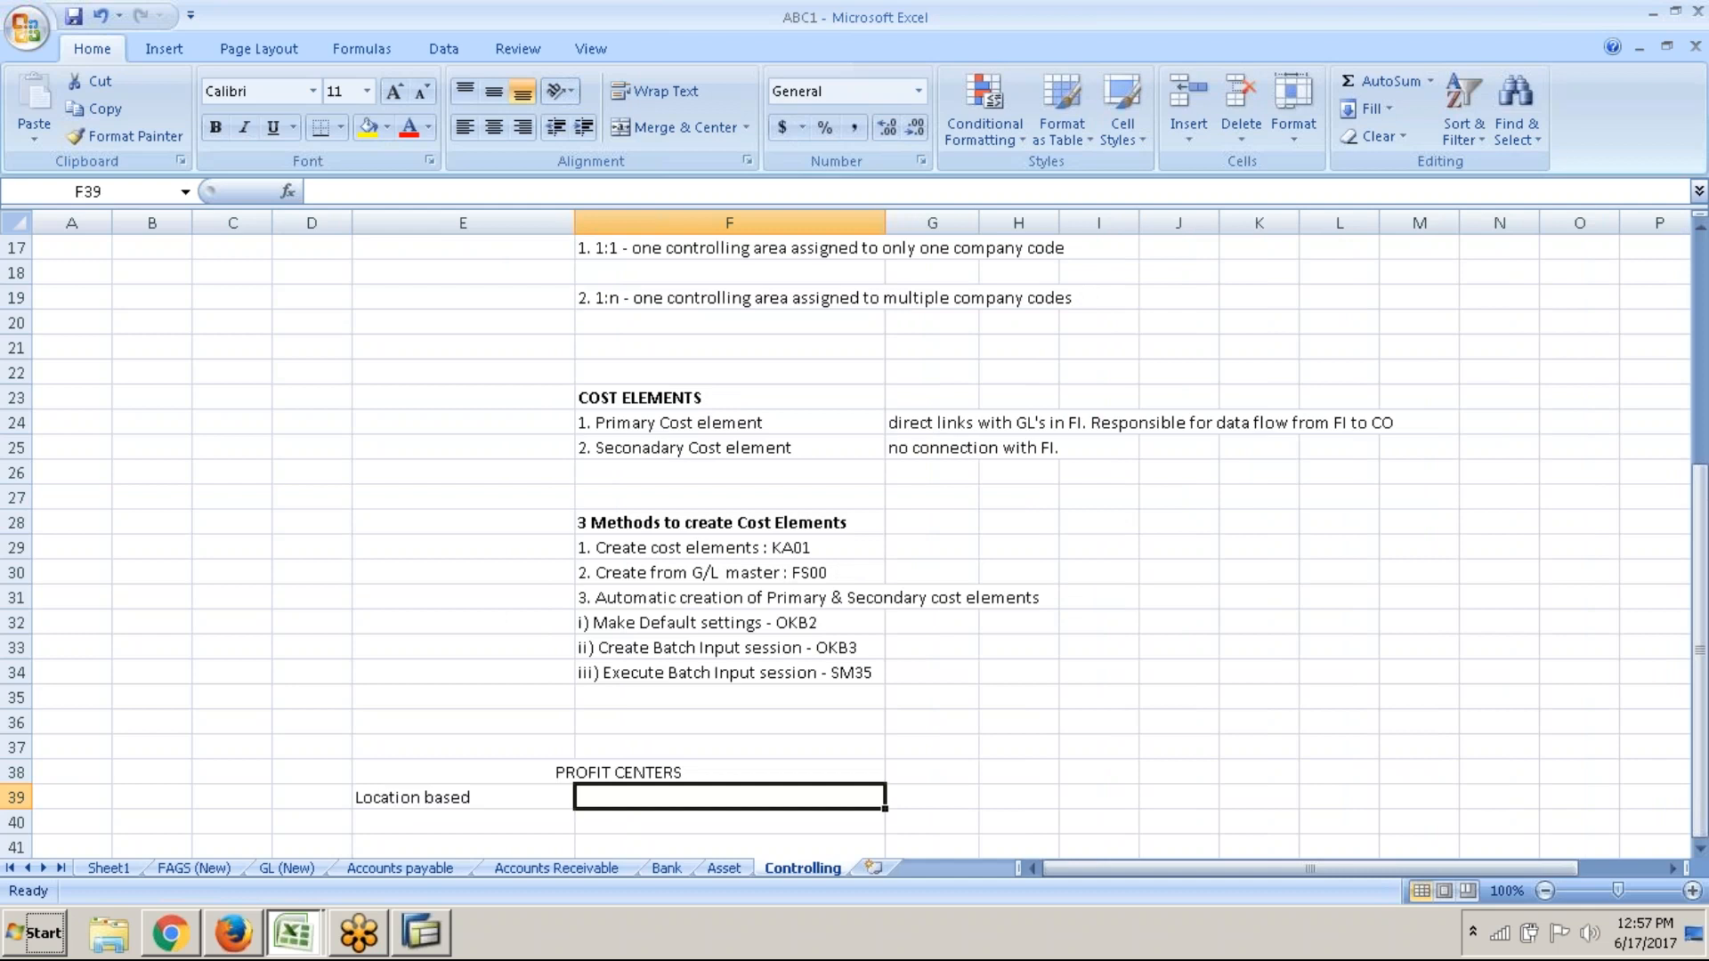
text(Pr)
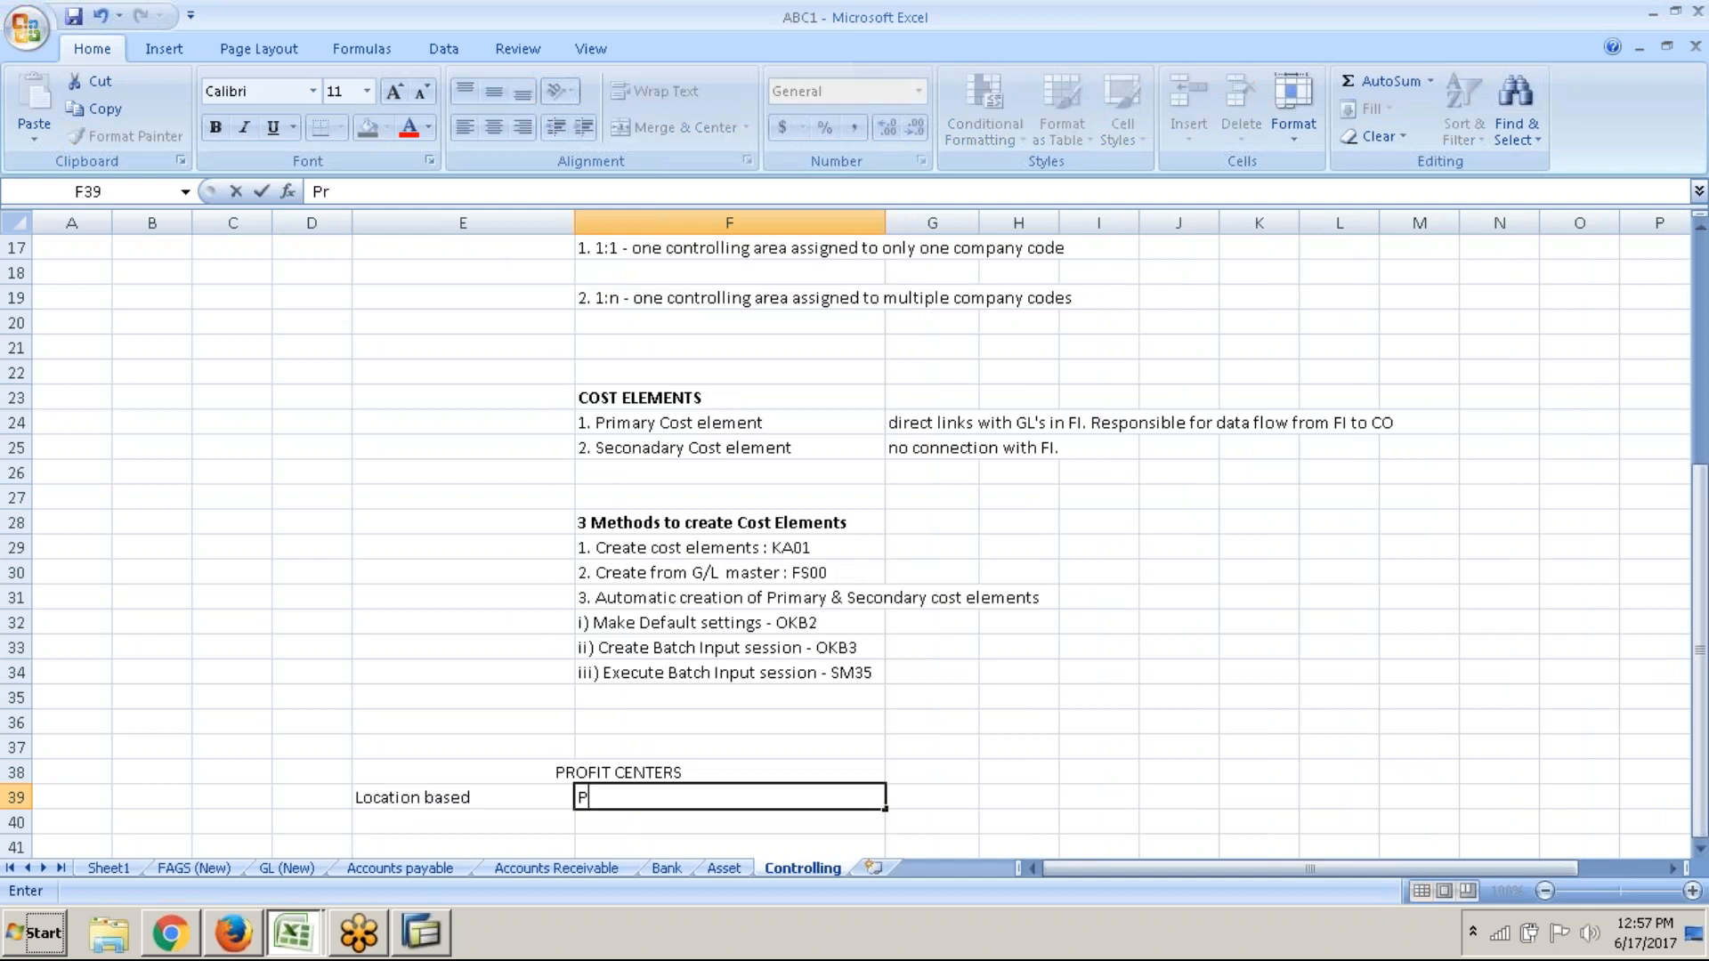
text(oduct based)
key(Up)
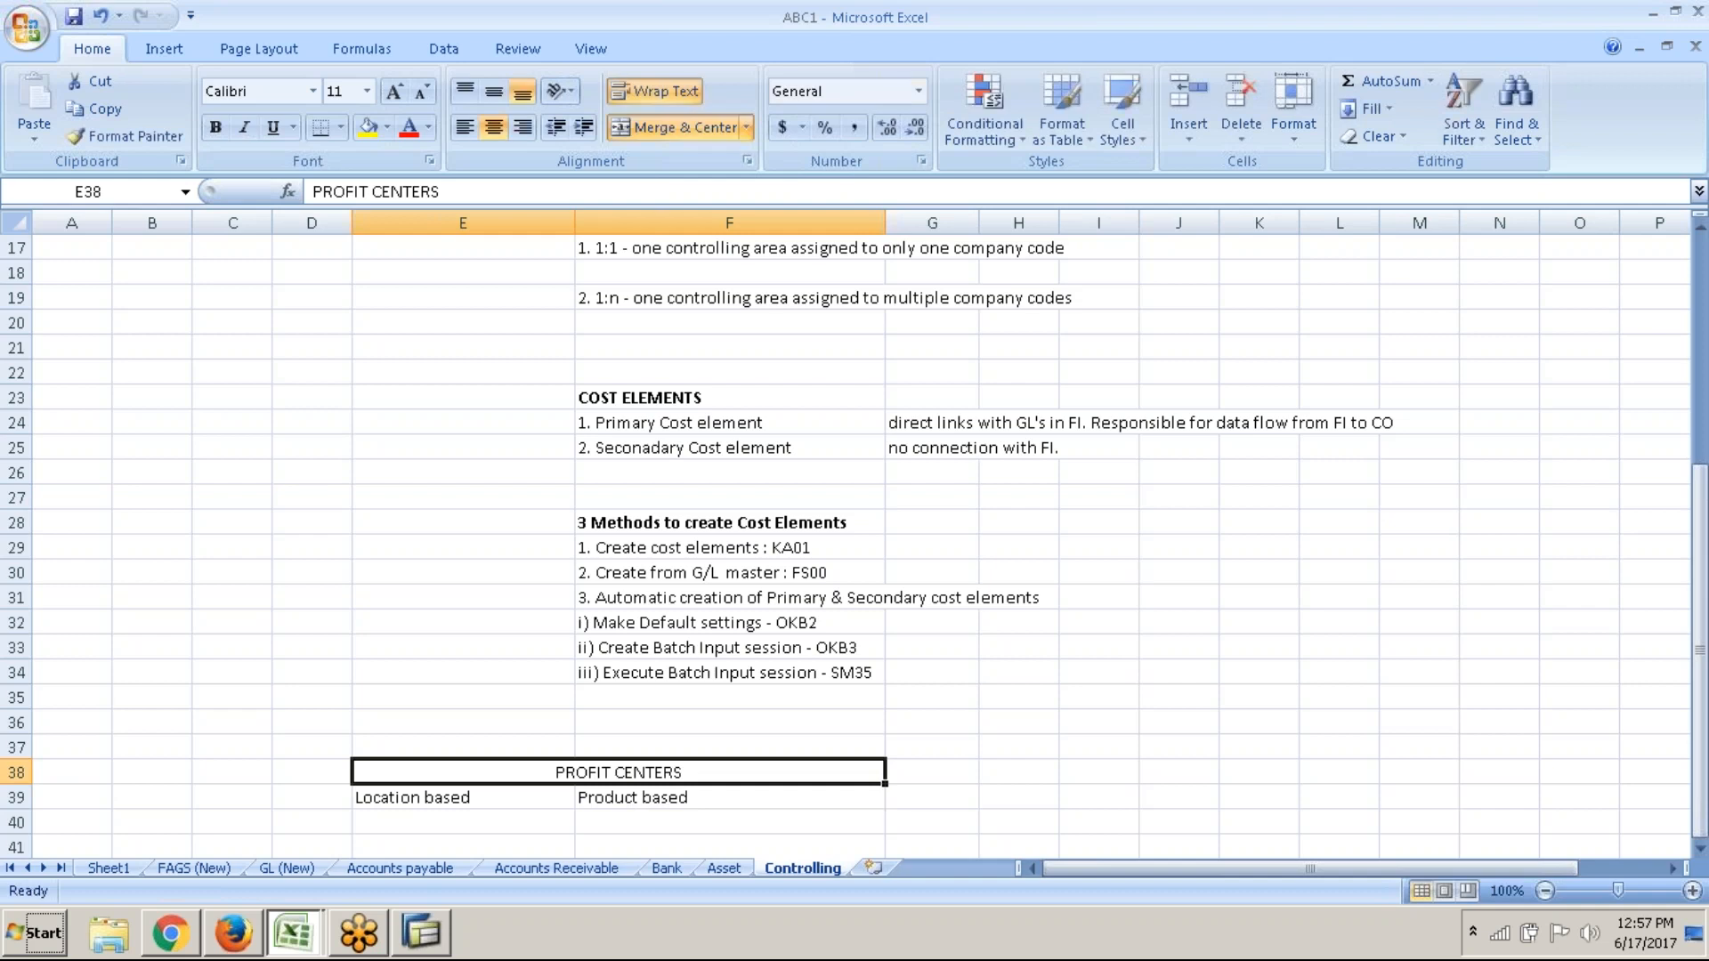
key(ctrl+b)
key(Down)
key(Left)
key(Down)
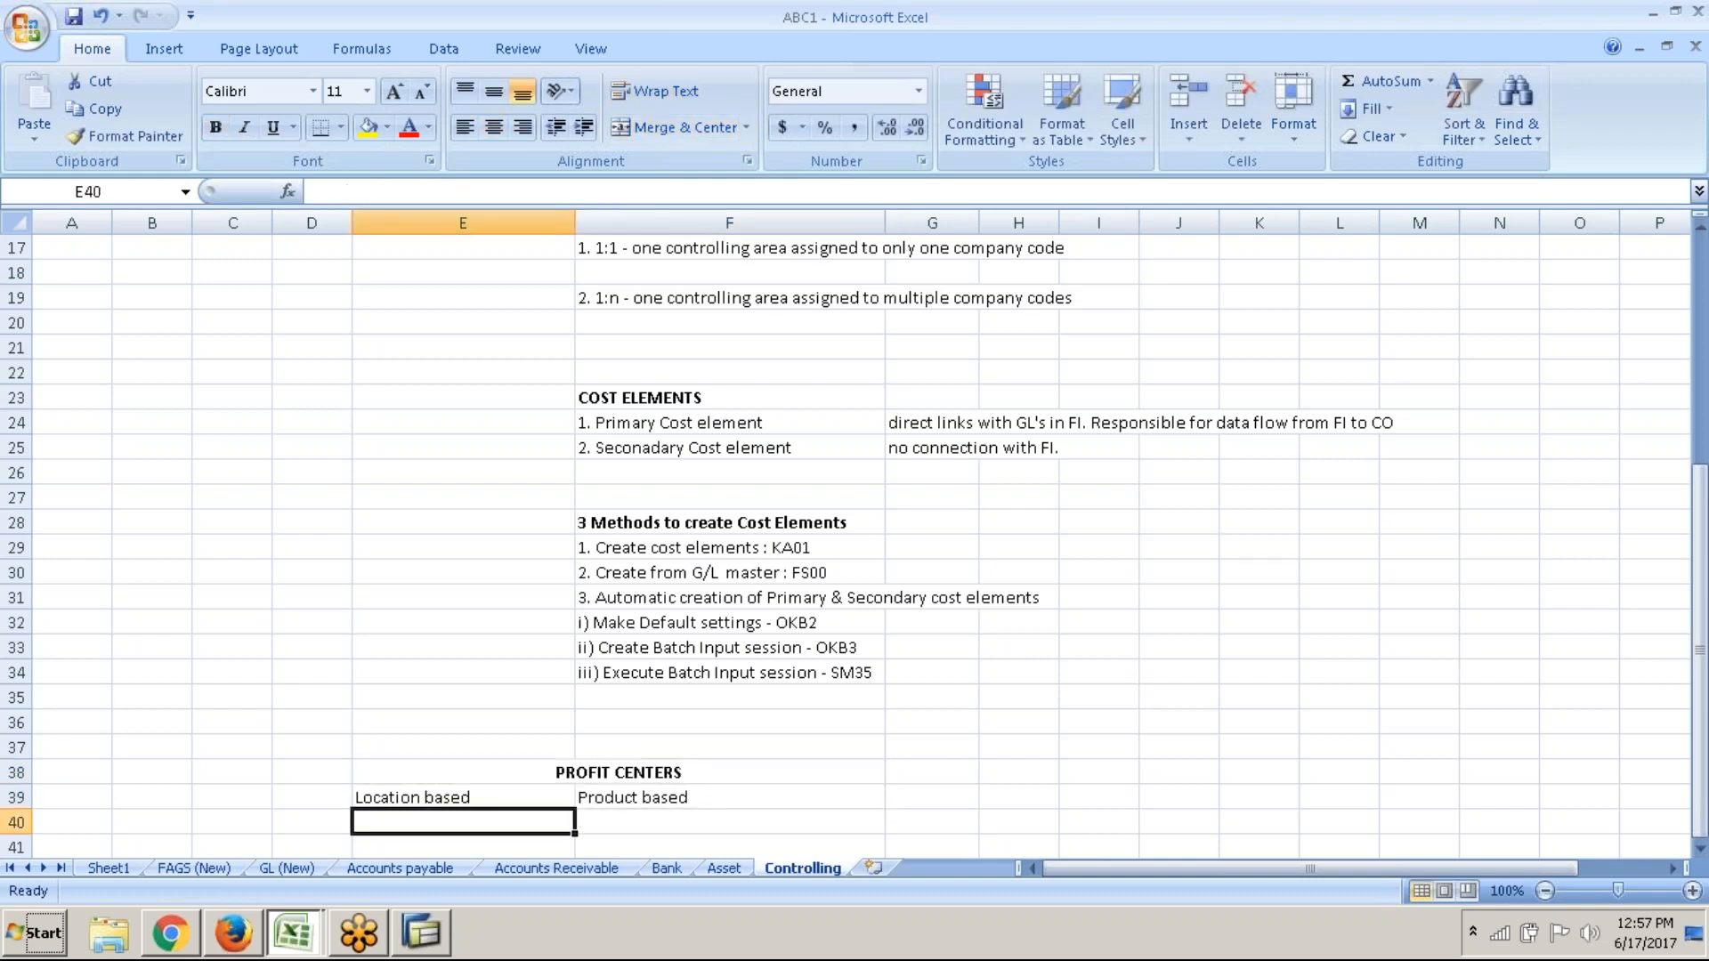
List 1. London and 2. Wales under Location based
text(1.)
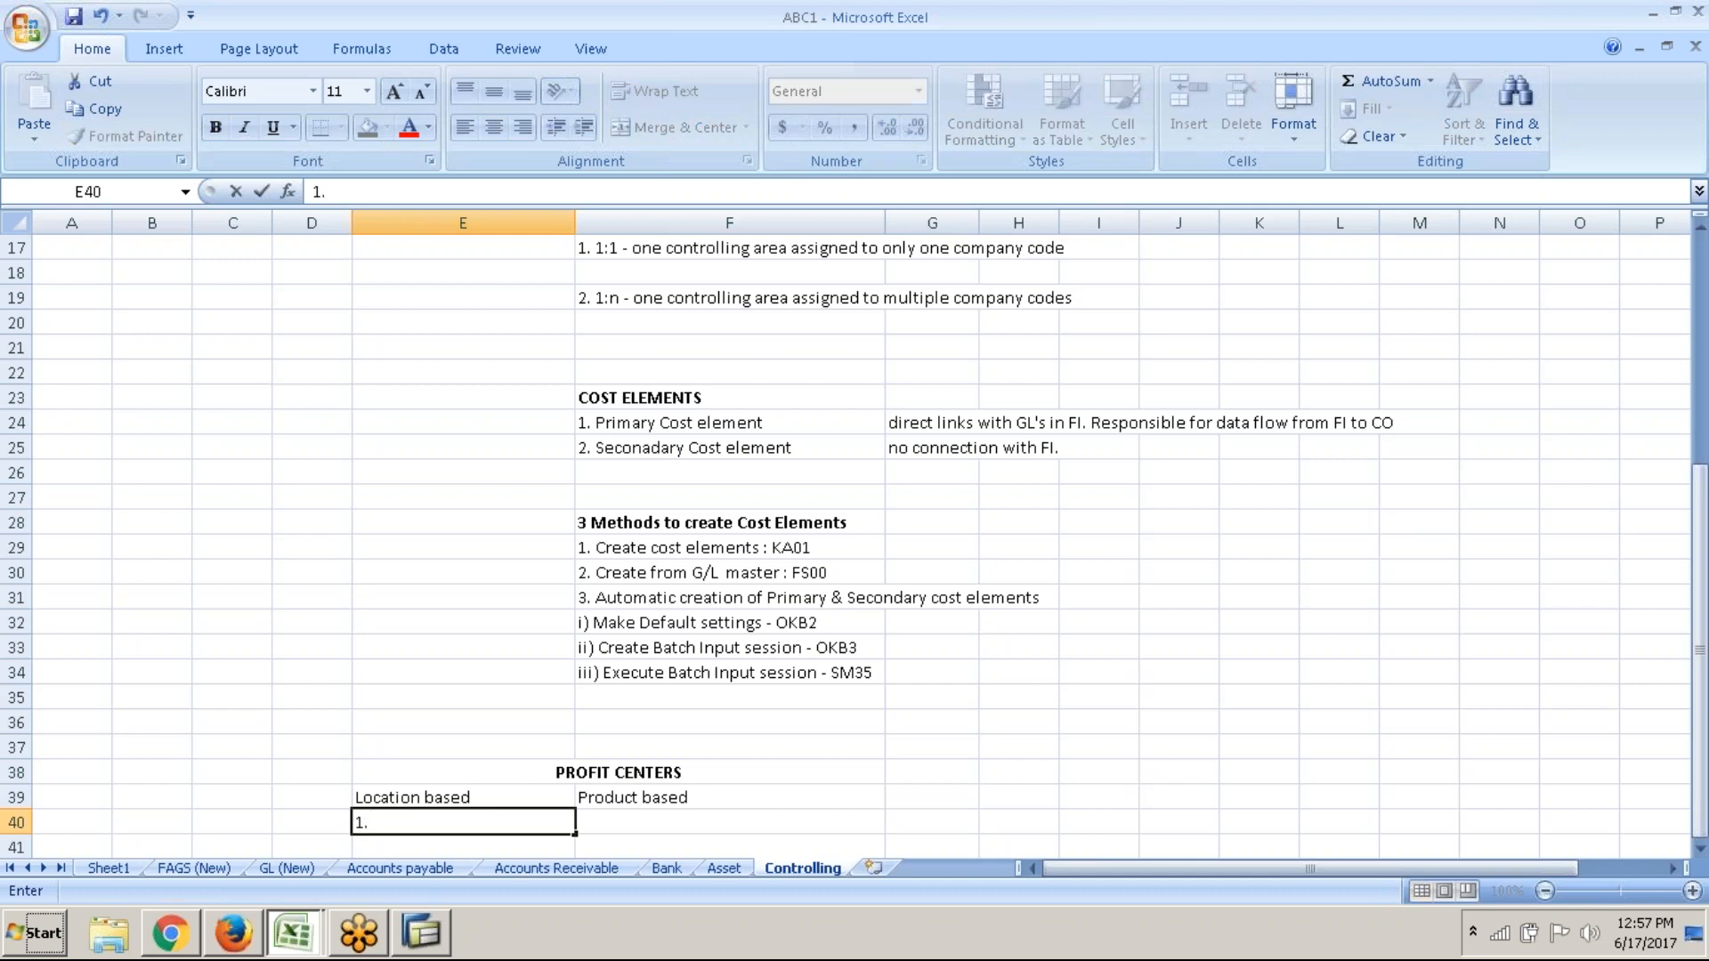
text( London)
key(Return)
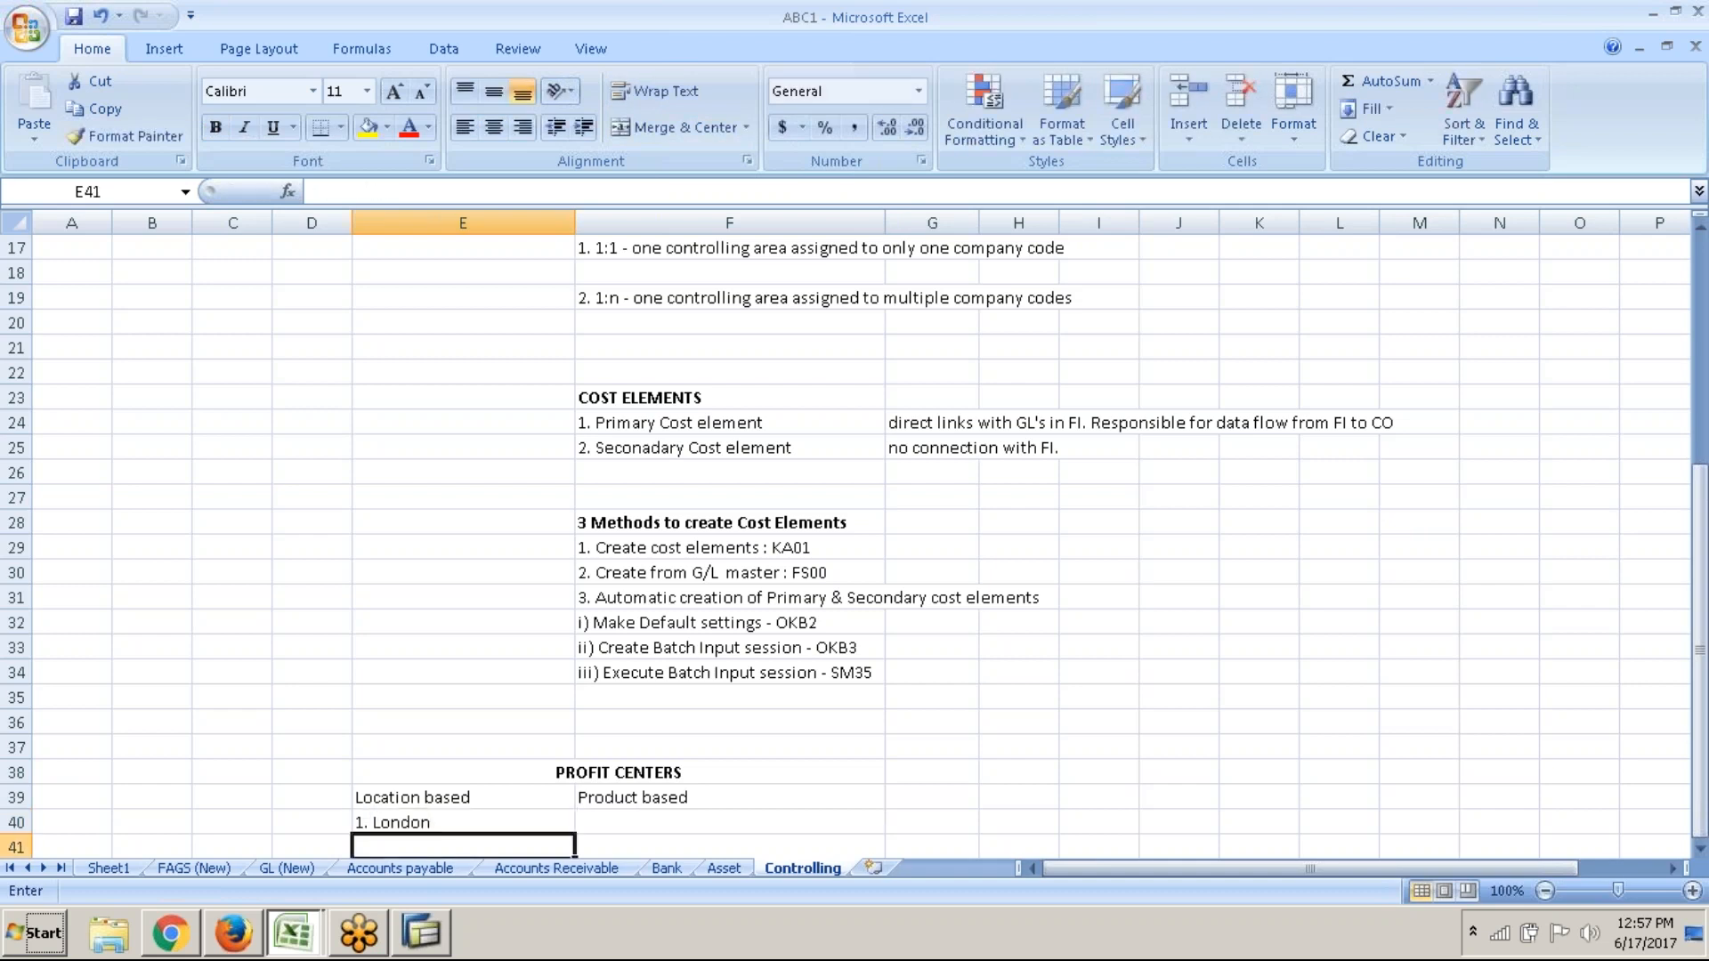
text(2. Wlase)
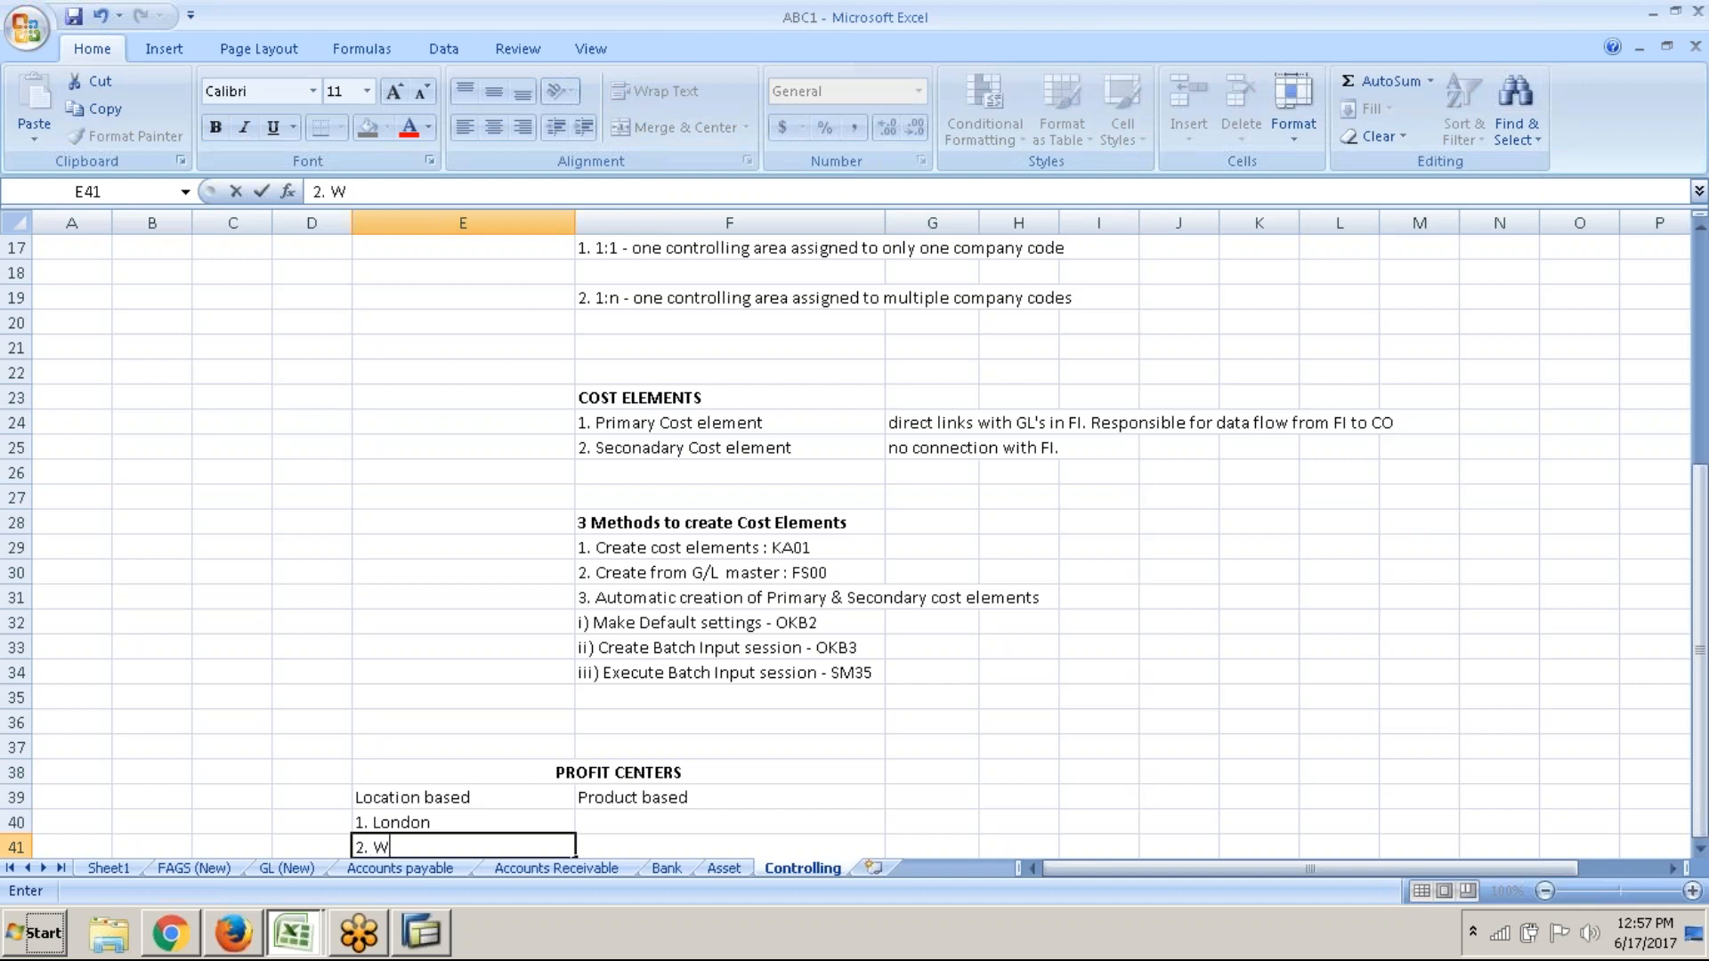
key(BackSpace)
key(BackSpace)
key(BackSpace)
key(BackSpace)
text(ales)
key(Return)
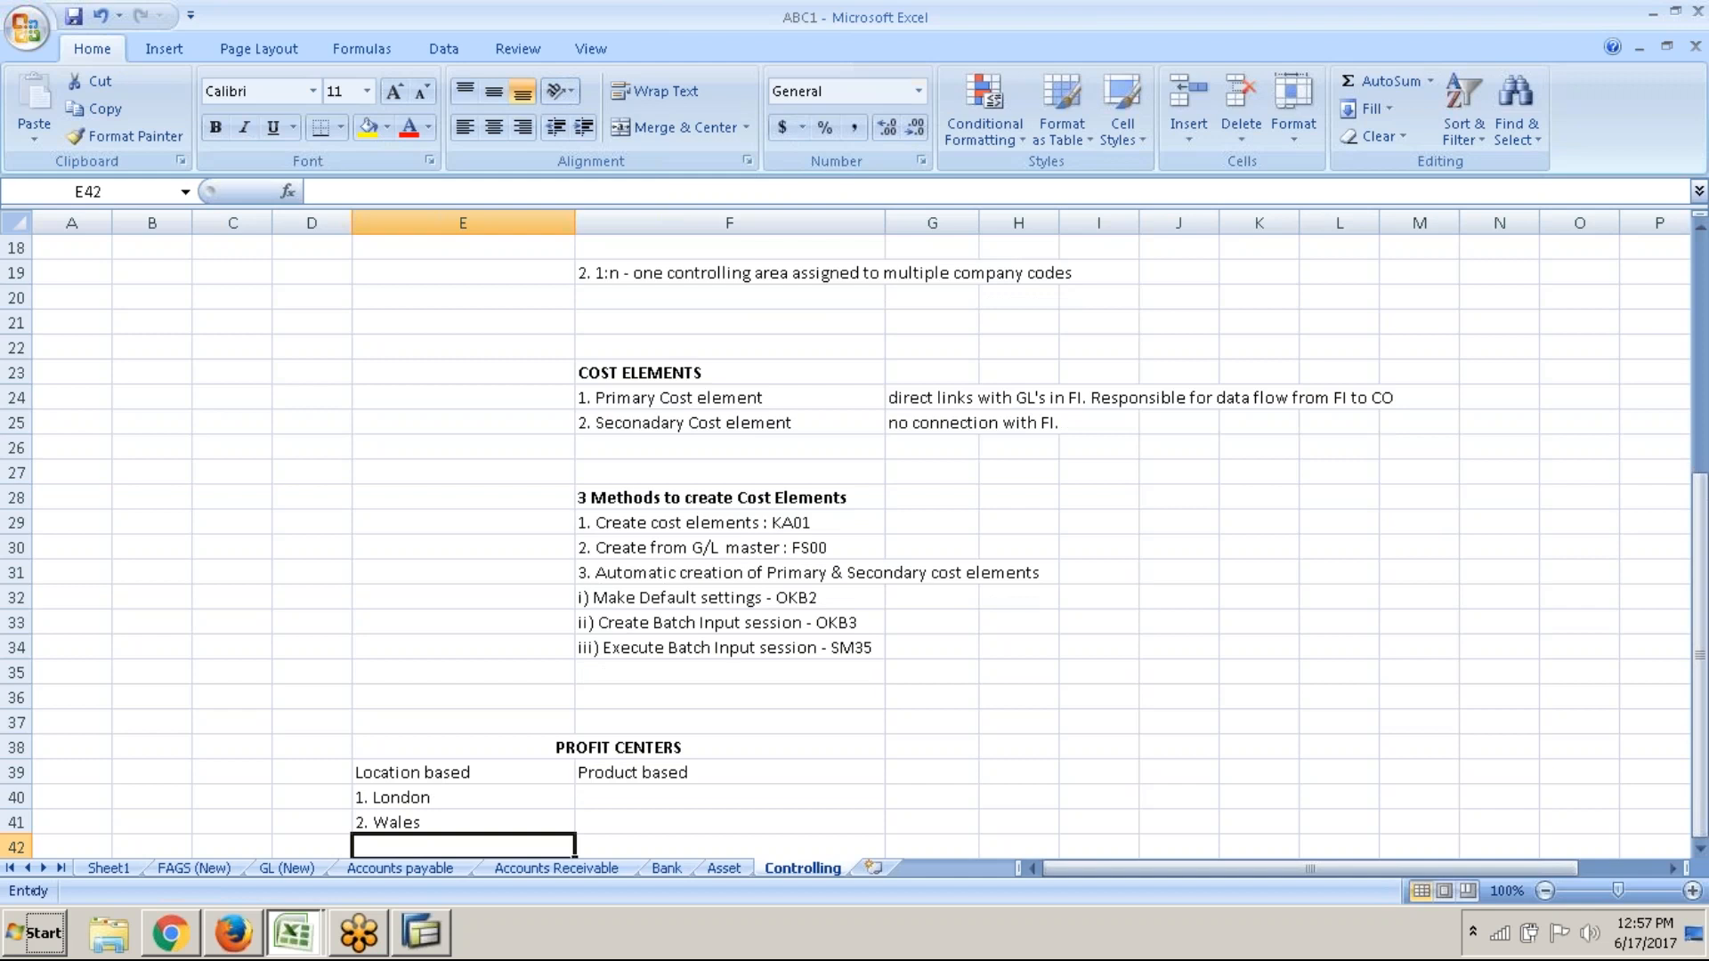
text(3.)
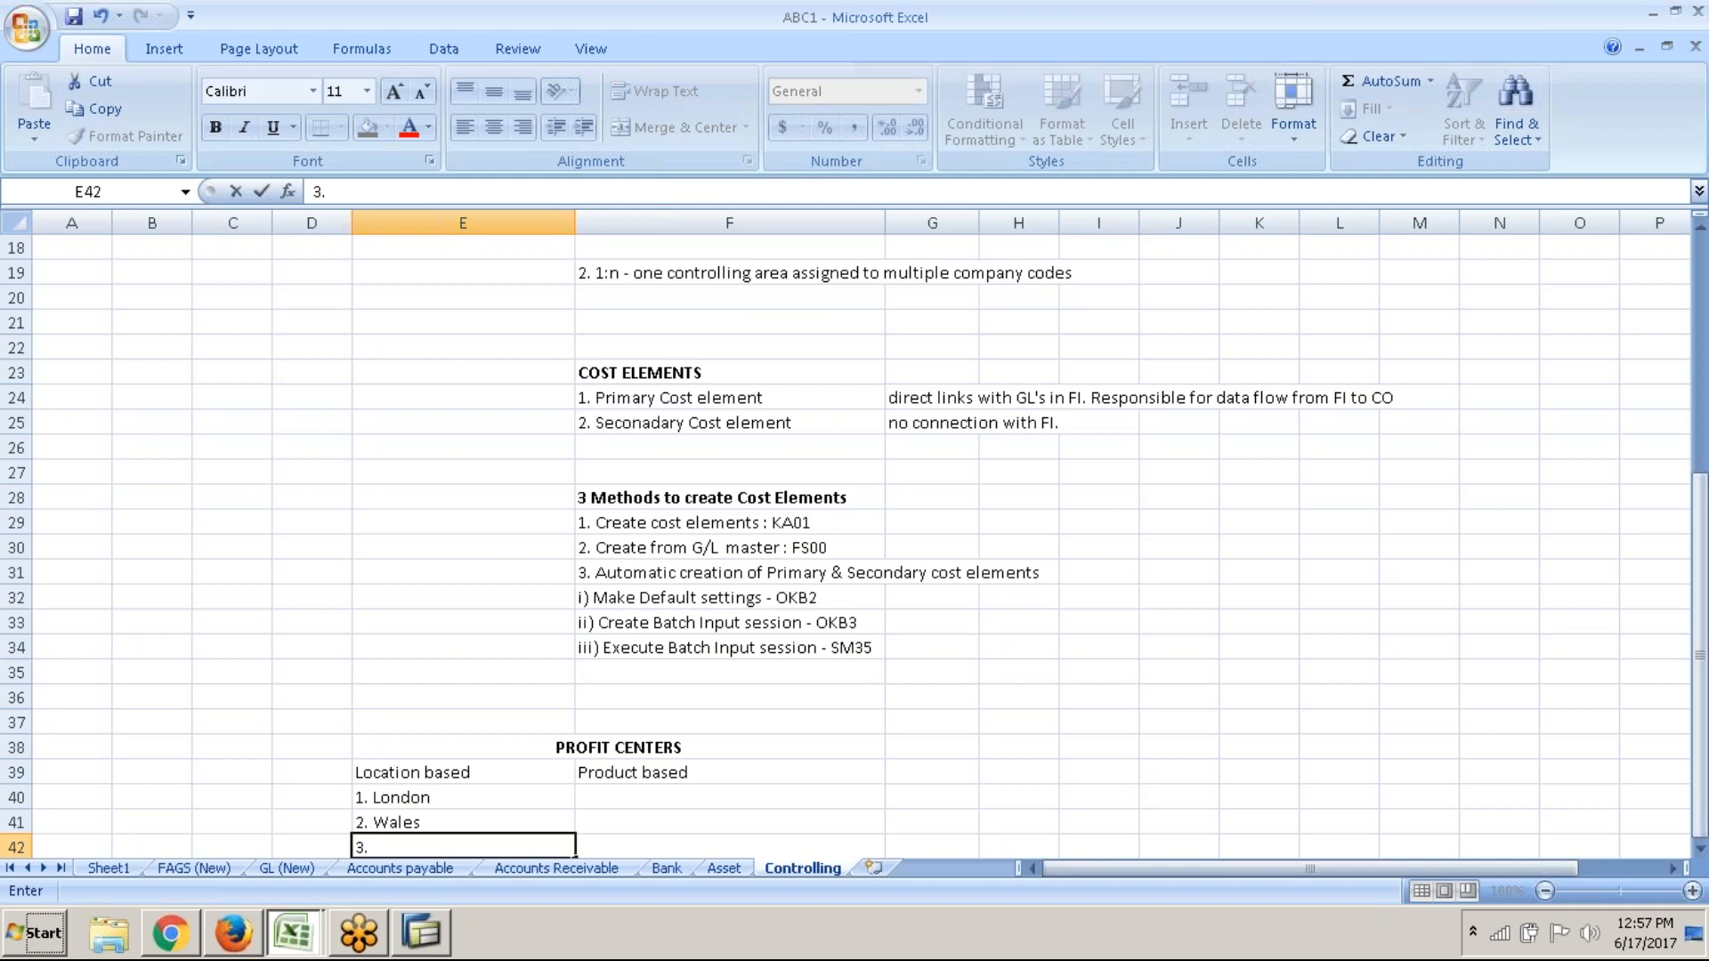
key(BackSpace)
key(BackSpace)
List 1. Cement, 2. Bricks and 3. Steel under Product based
click(670, 795)
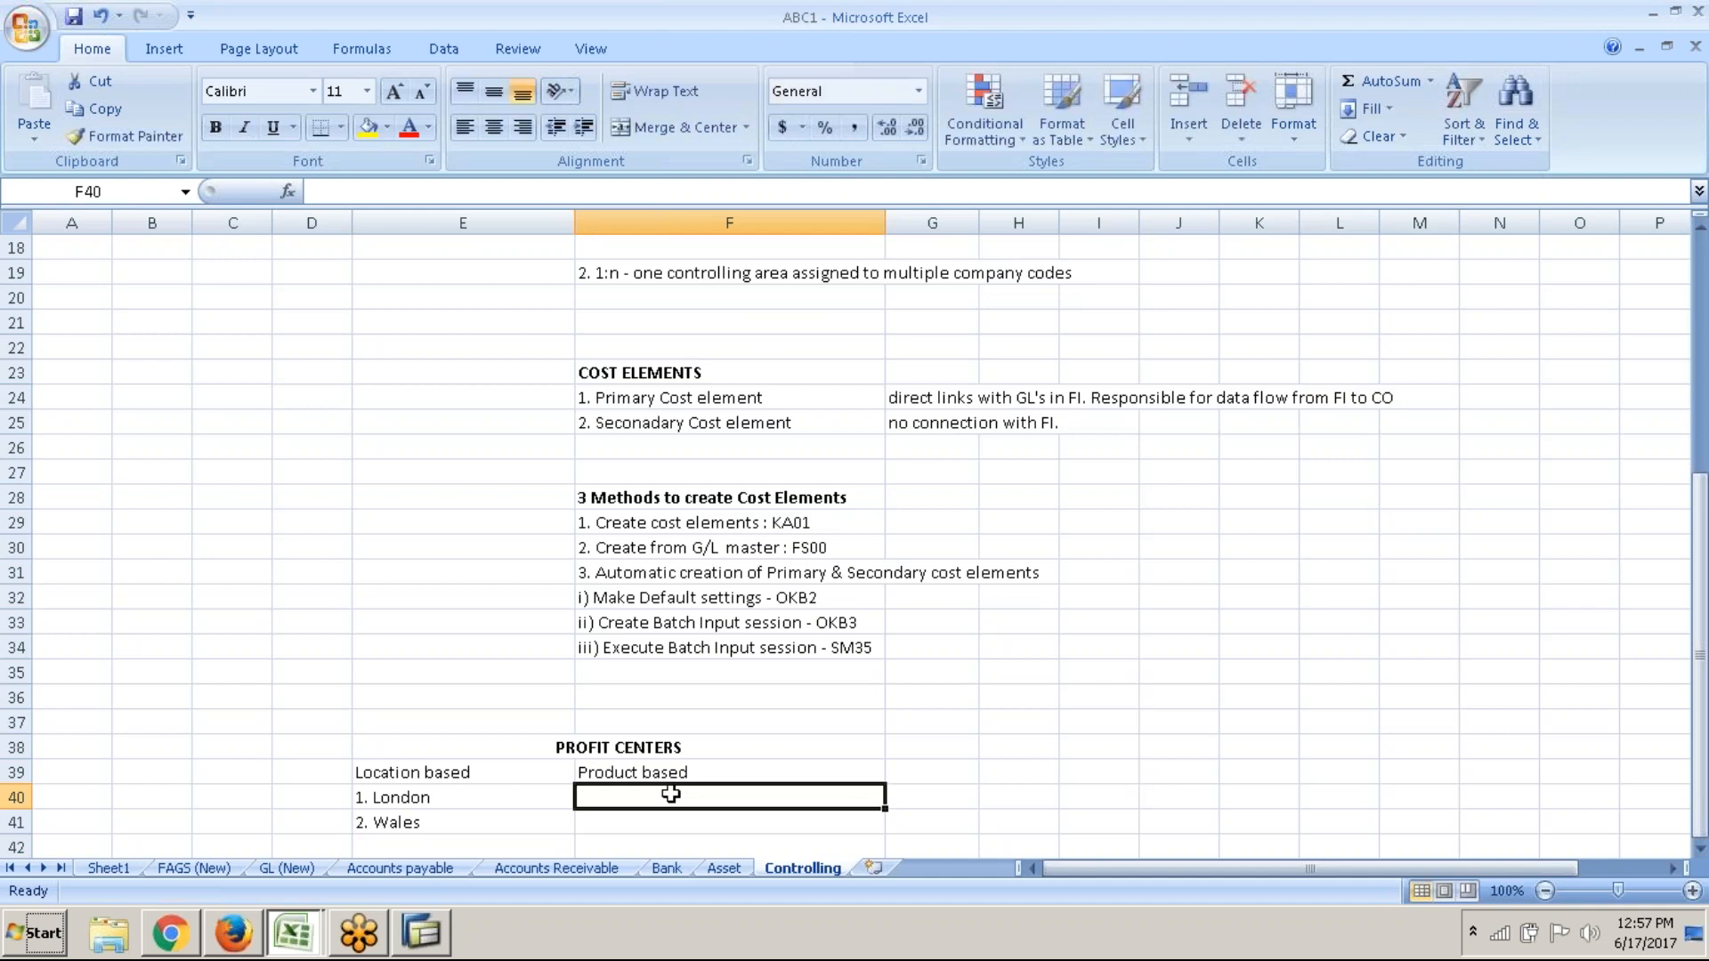
text(1.)
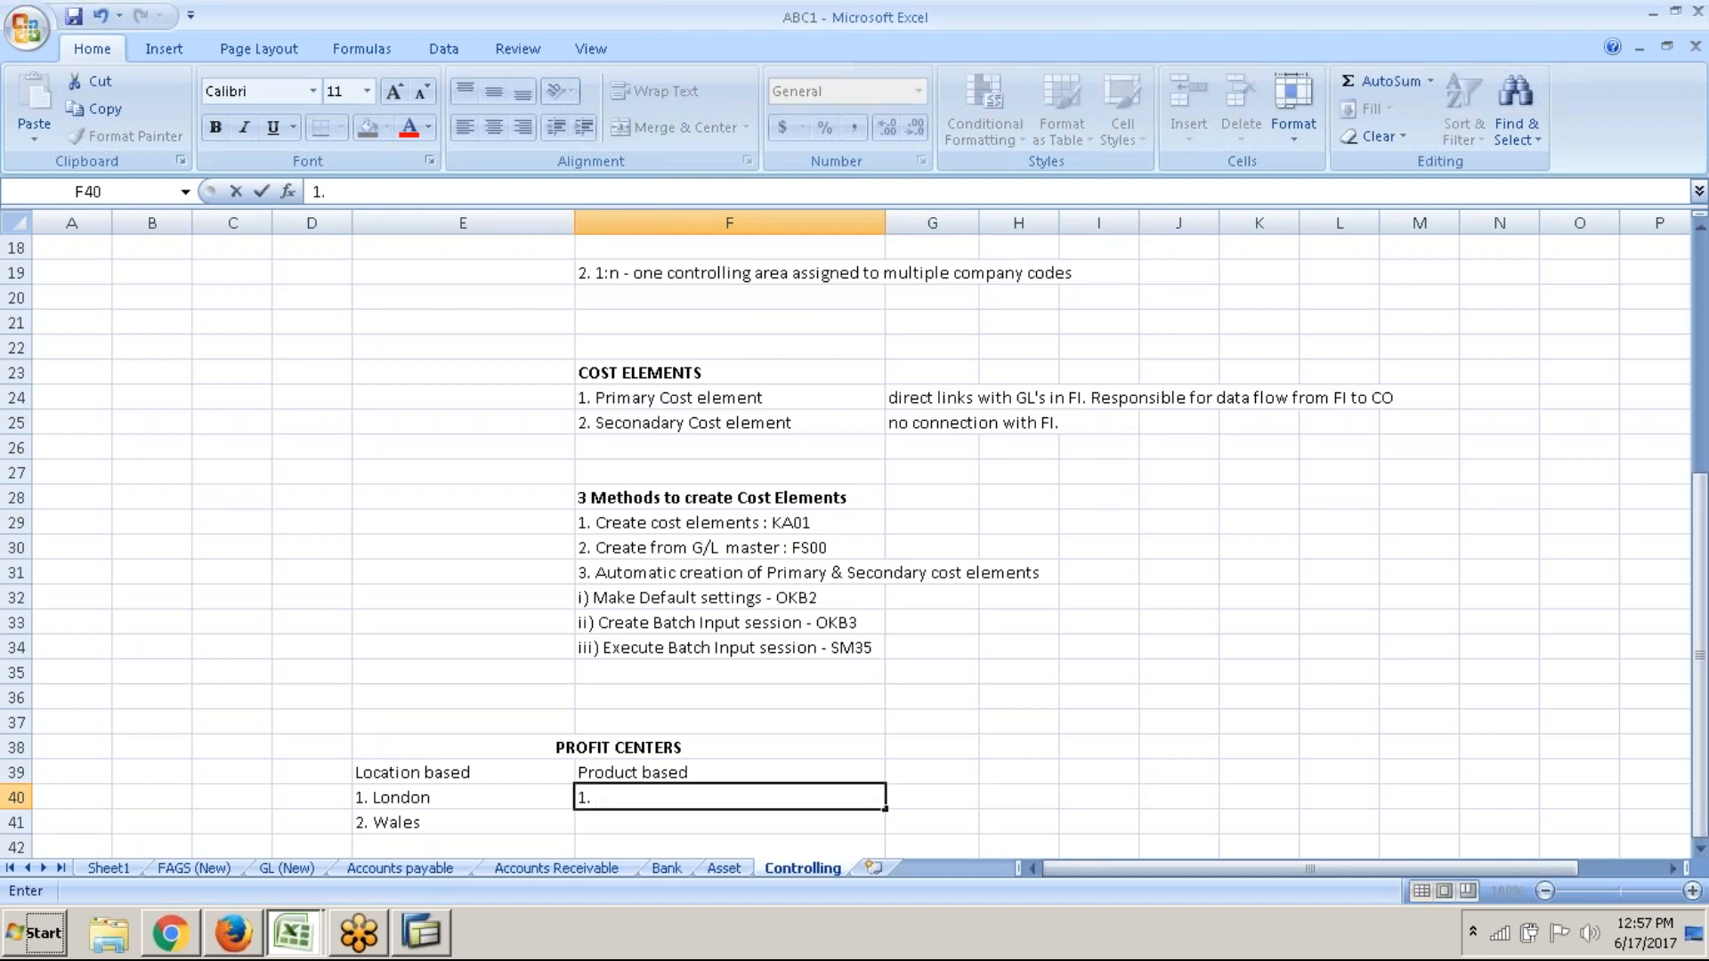
text( Cemenr)
key(BackSpace)
text(t)
key(Return)
text(2.)
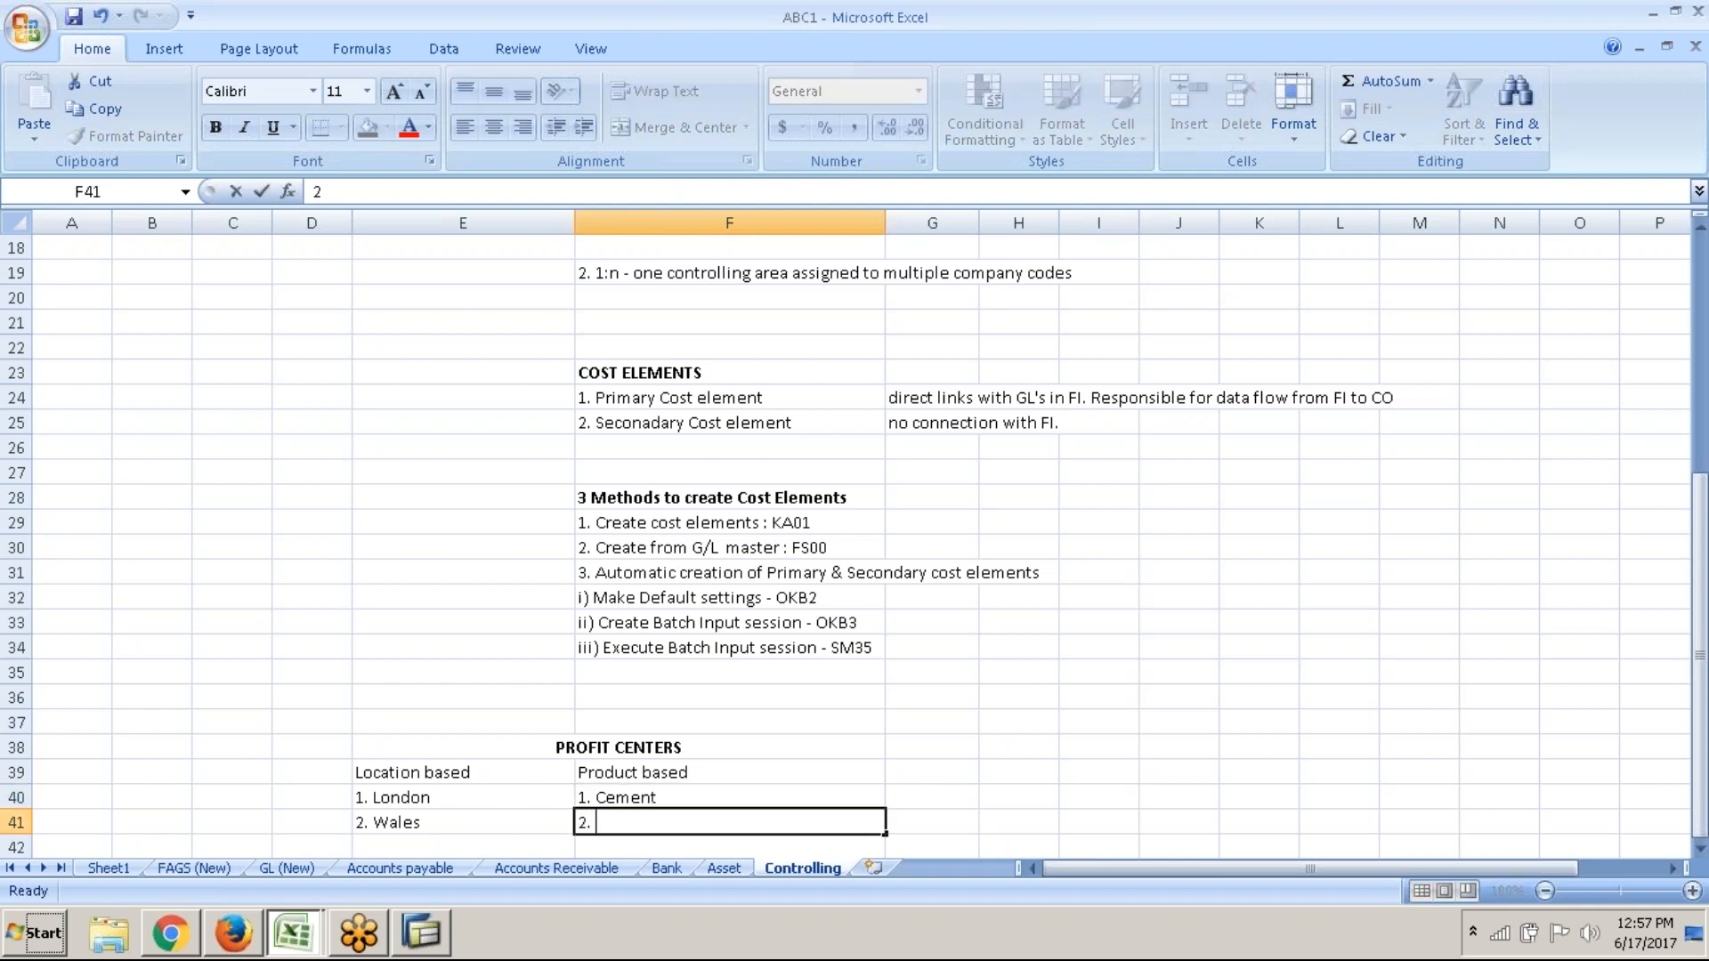
text( Bricks)
key(Return)
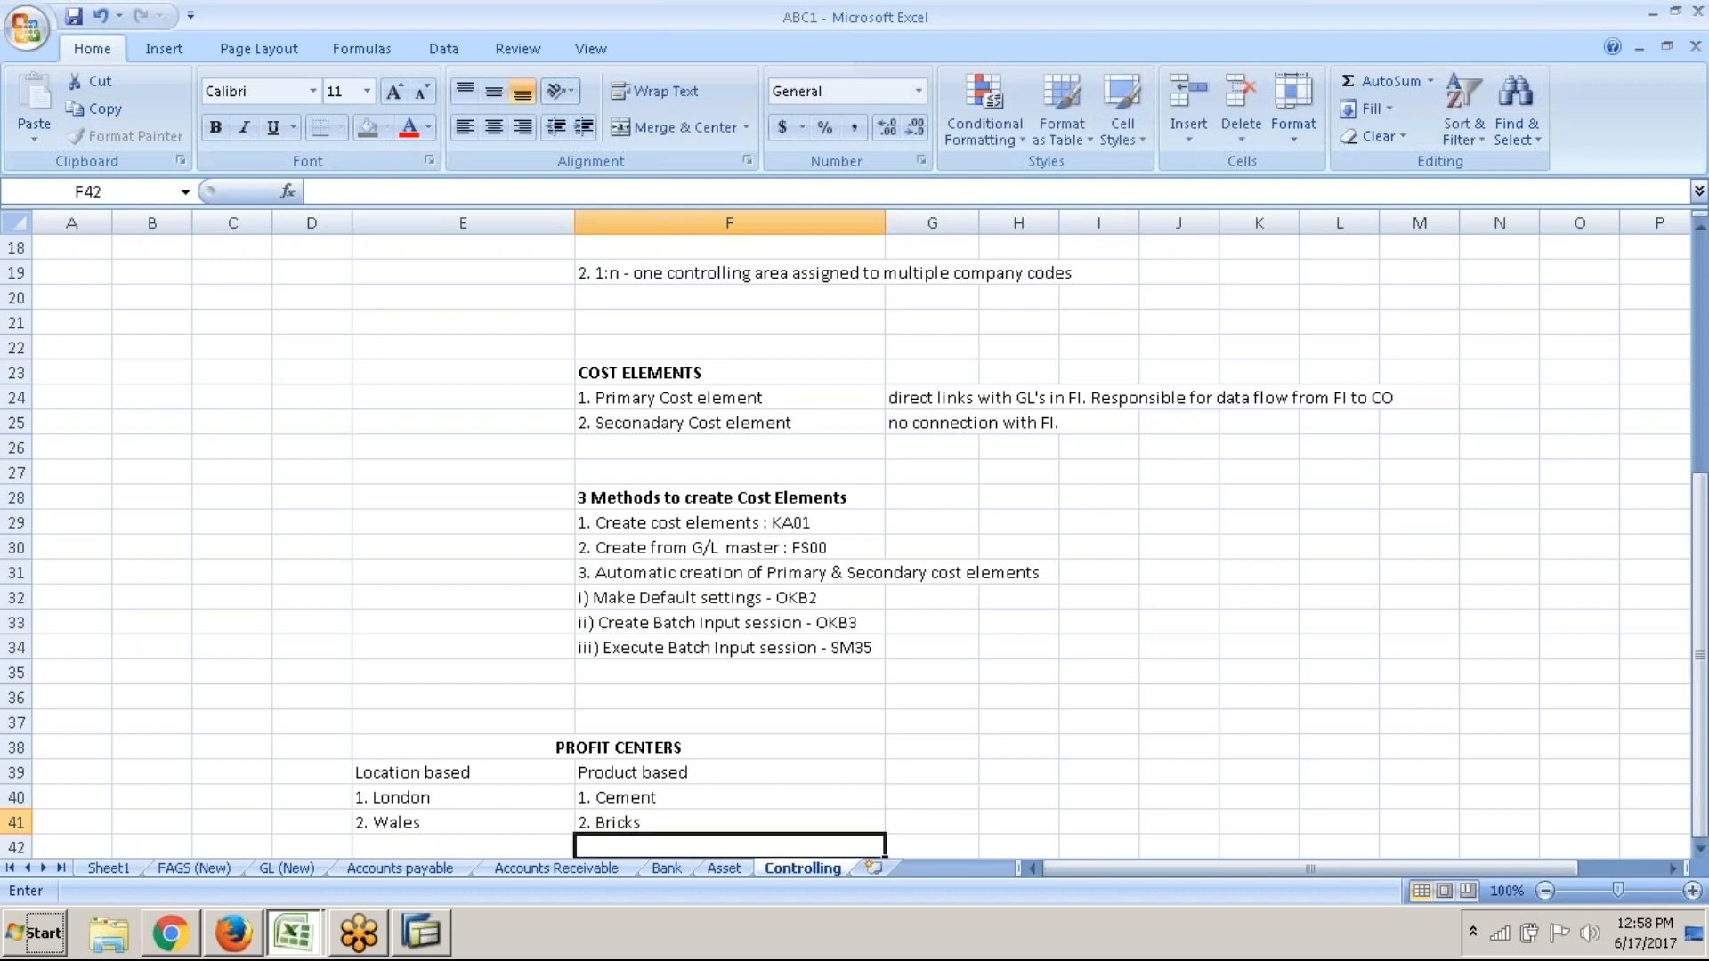
text(3. Steel)
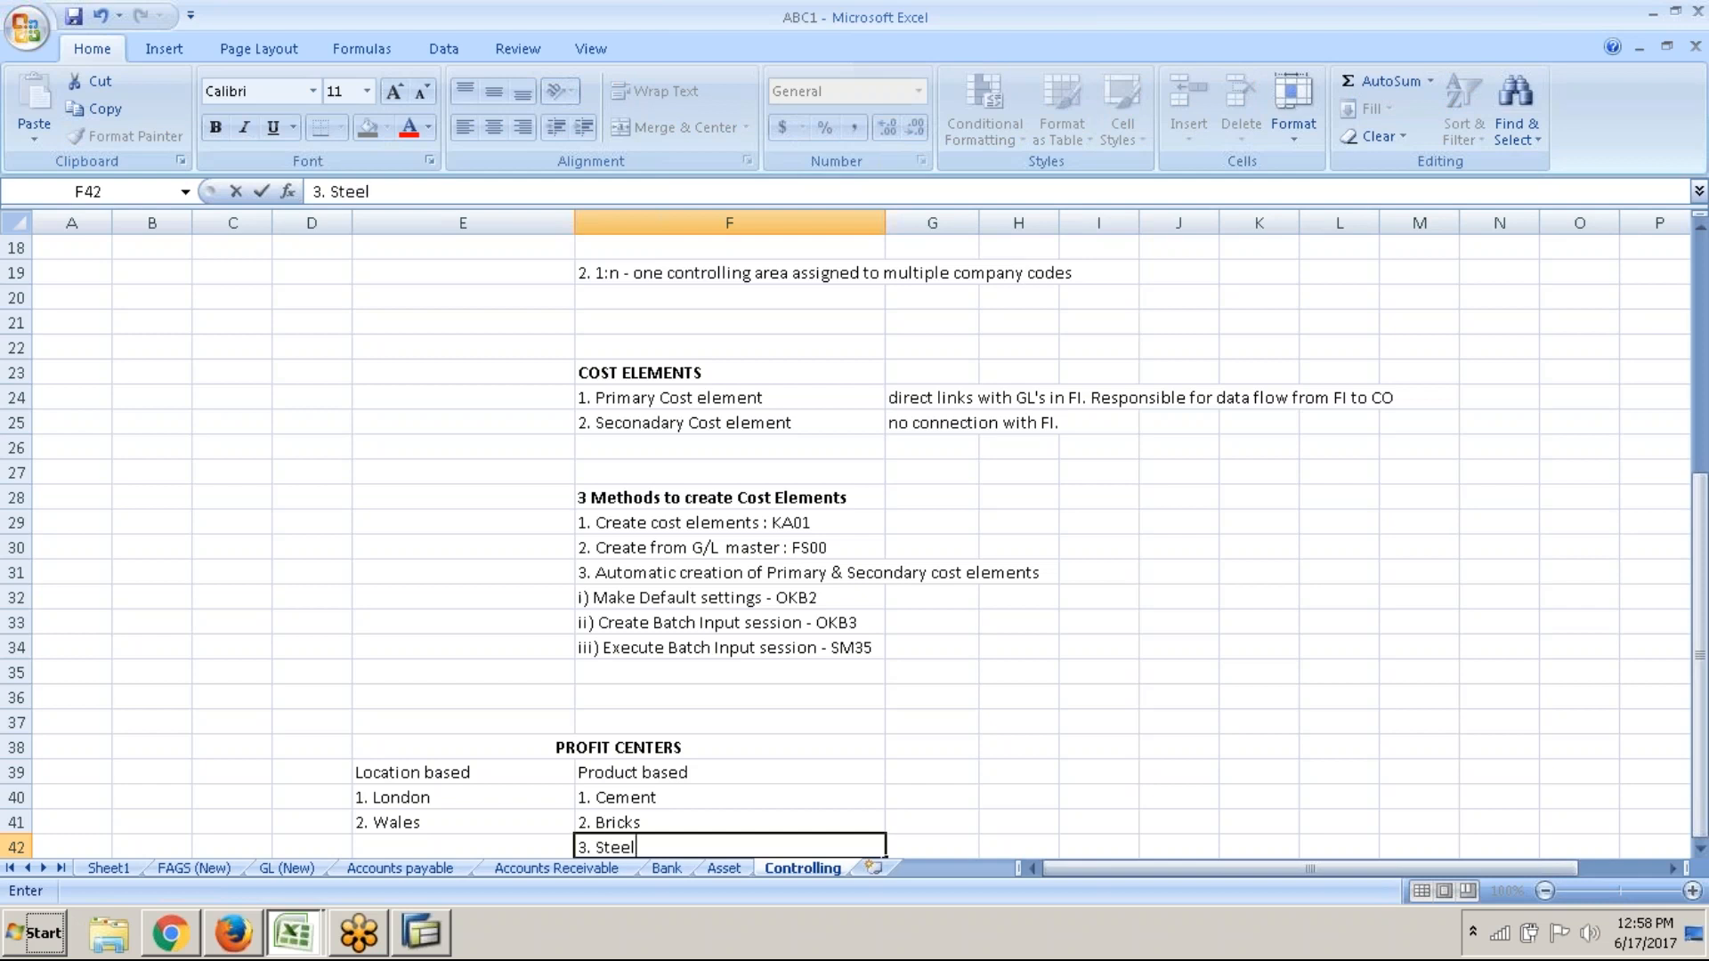
key(Return)
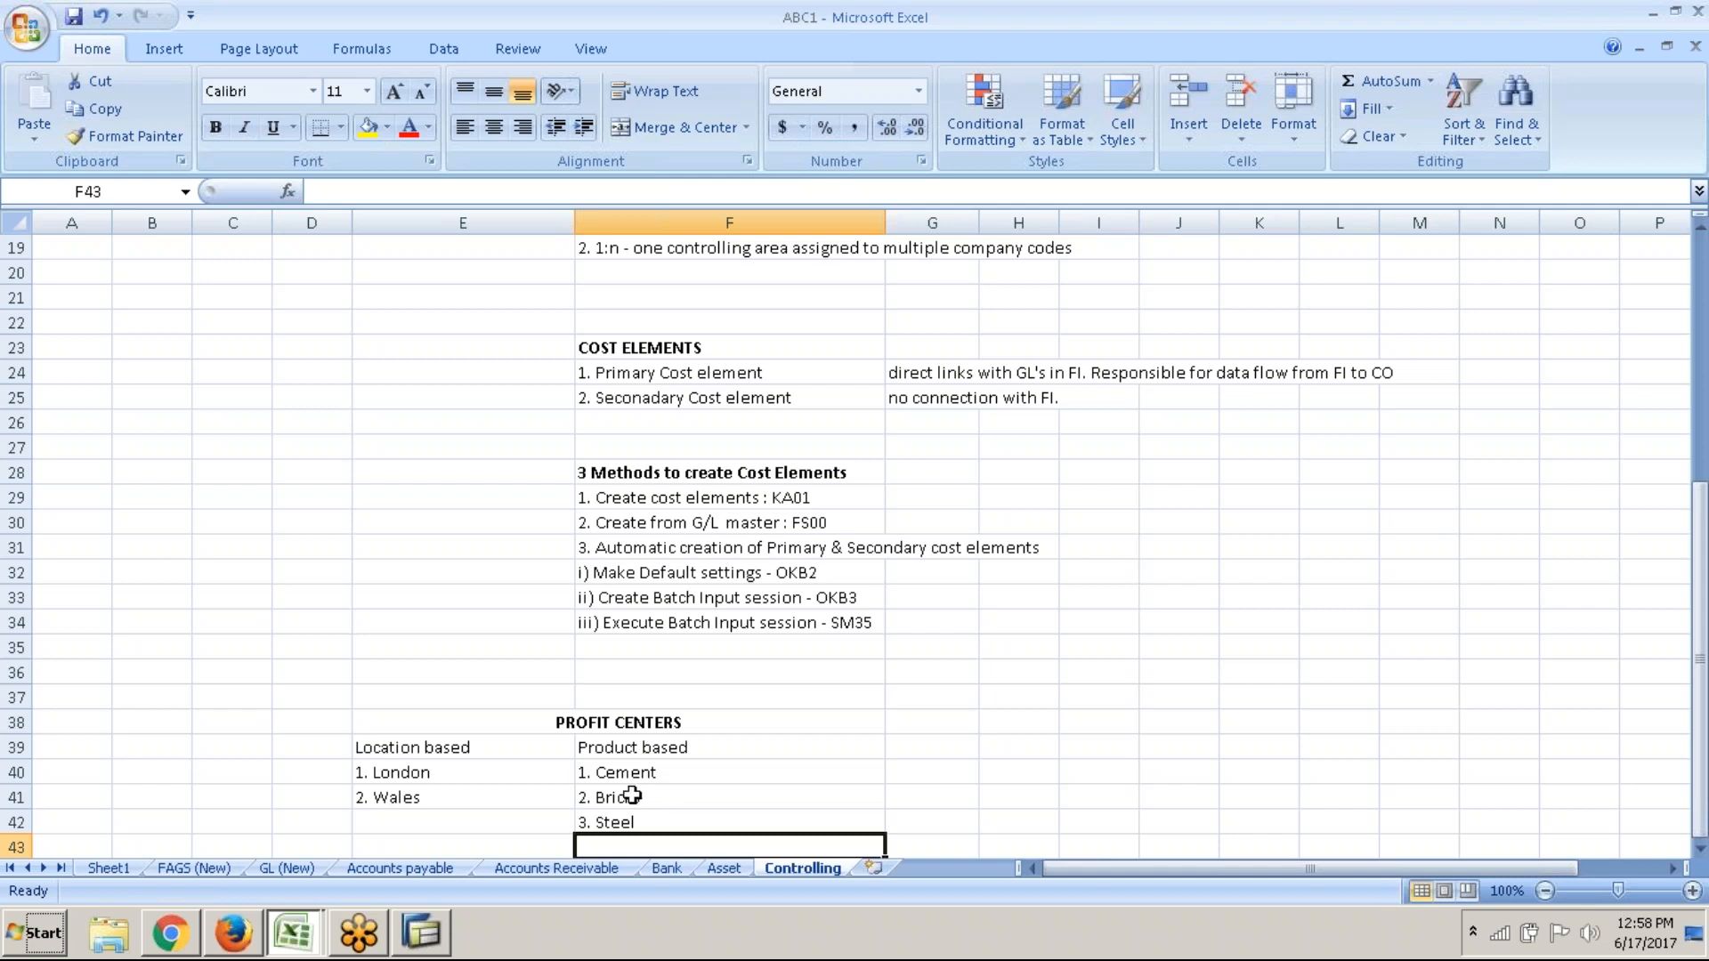
key(alt+Tab)
key(alt+Tab)
key(alt+Tab)
key(alt+Tab)
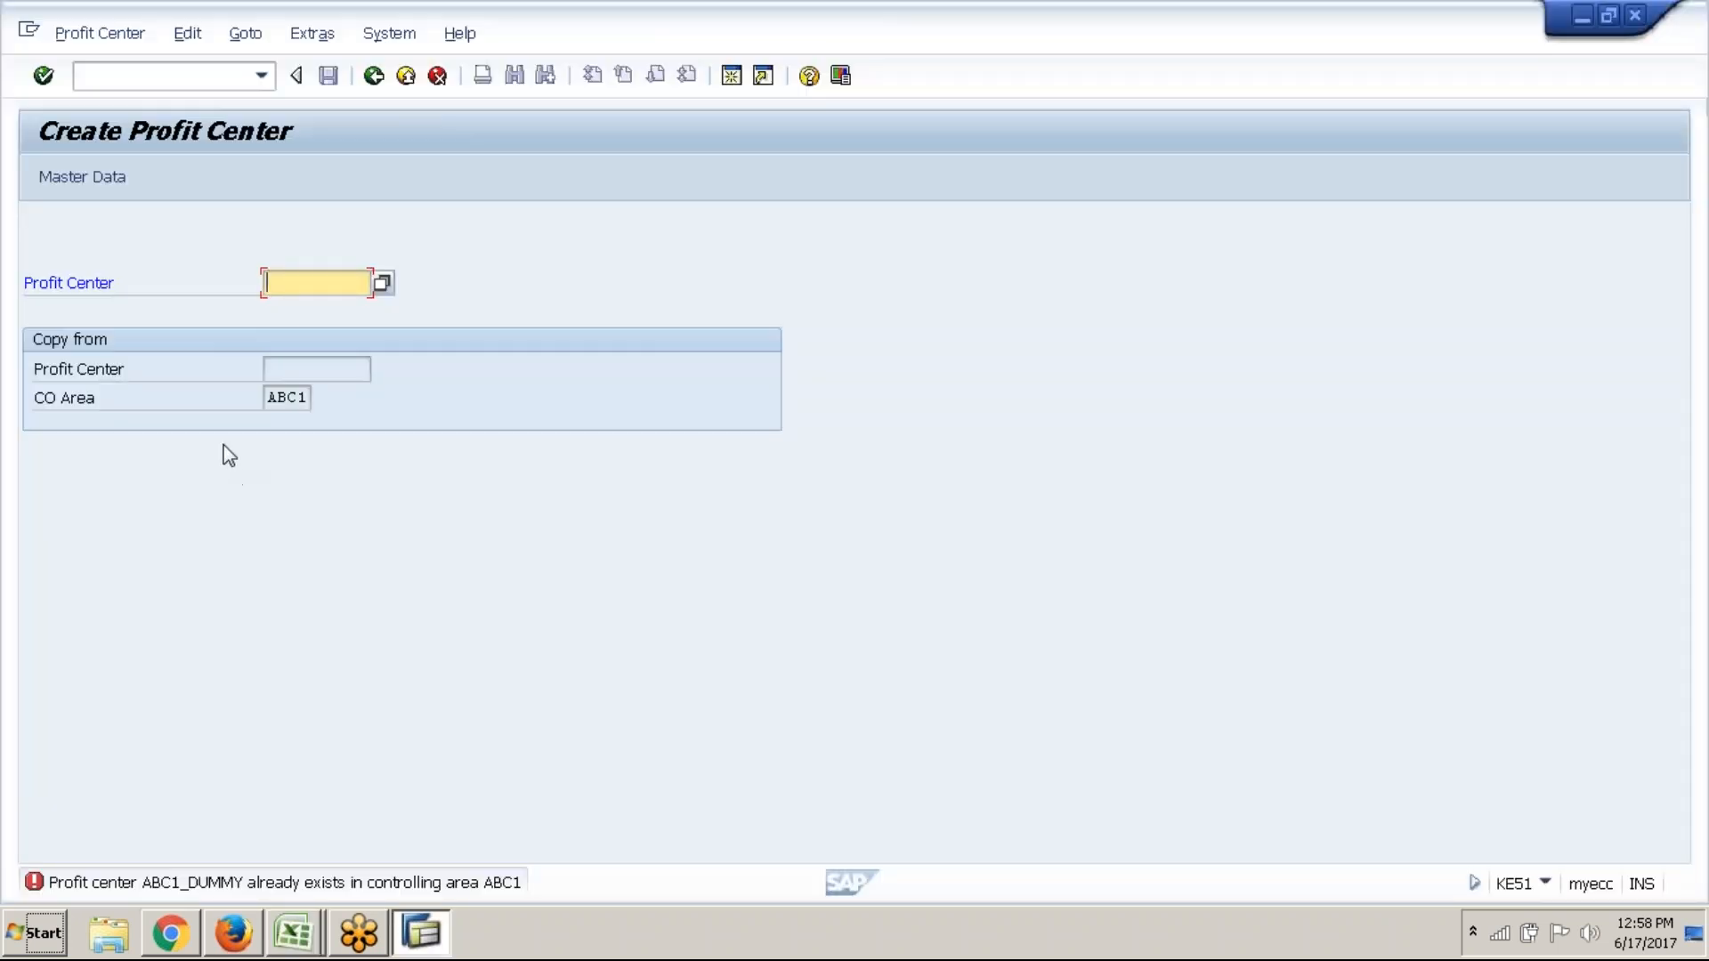
Enter STEEL as the new profit center ID on the Create Profit Center screen
click(731, 75)
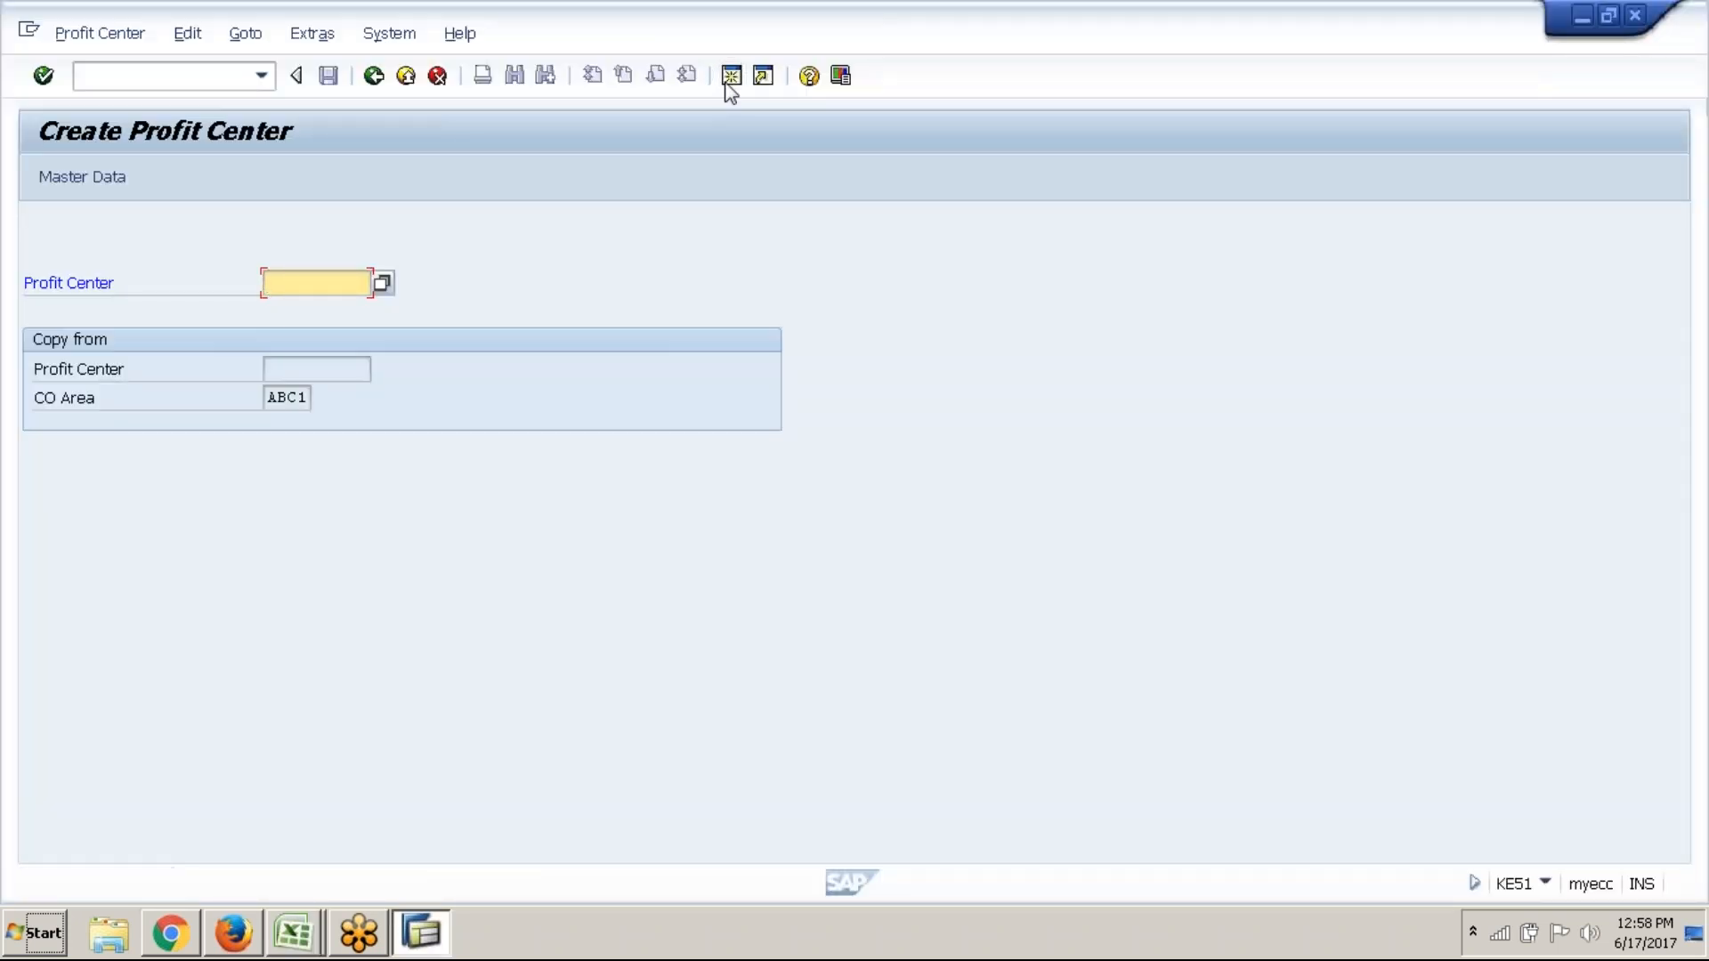
key(alt+Tab)
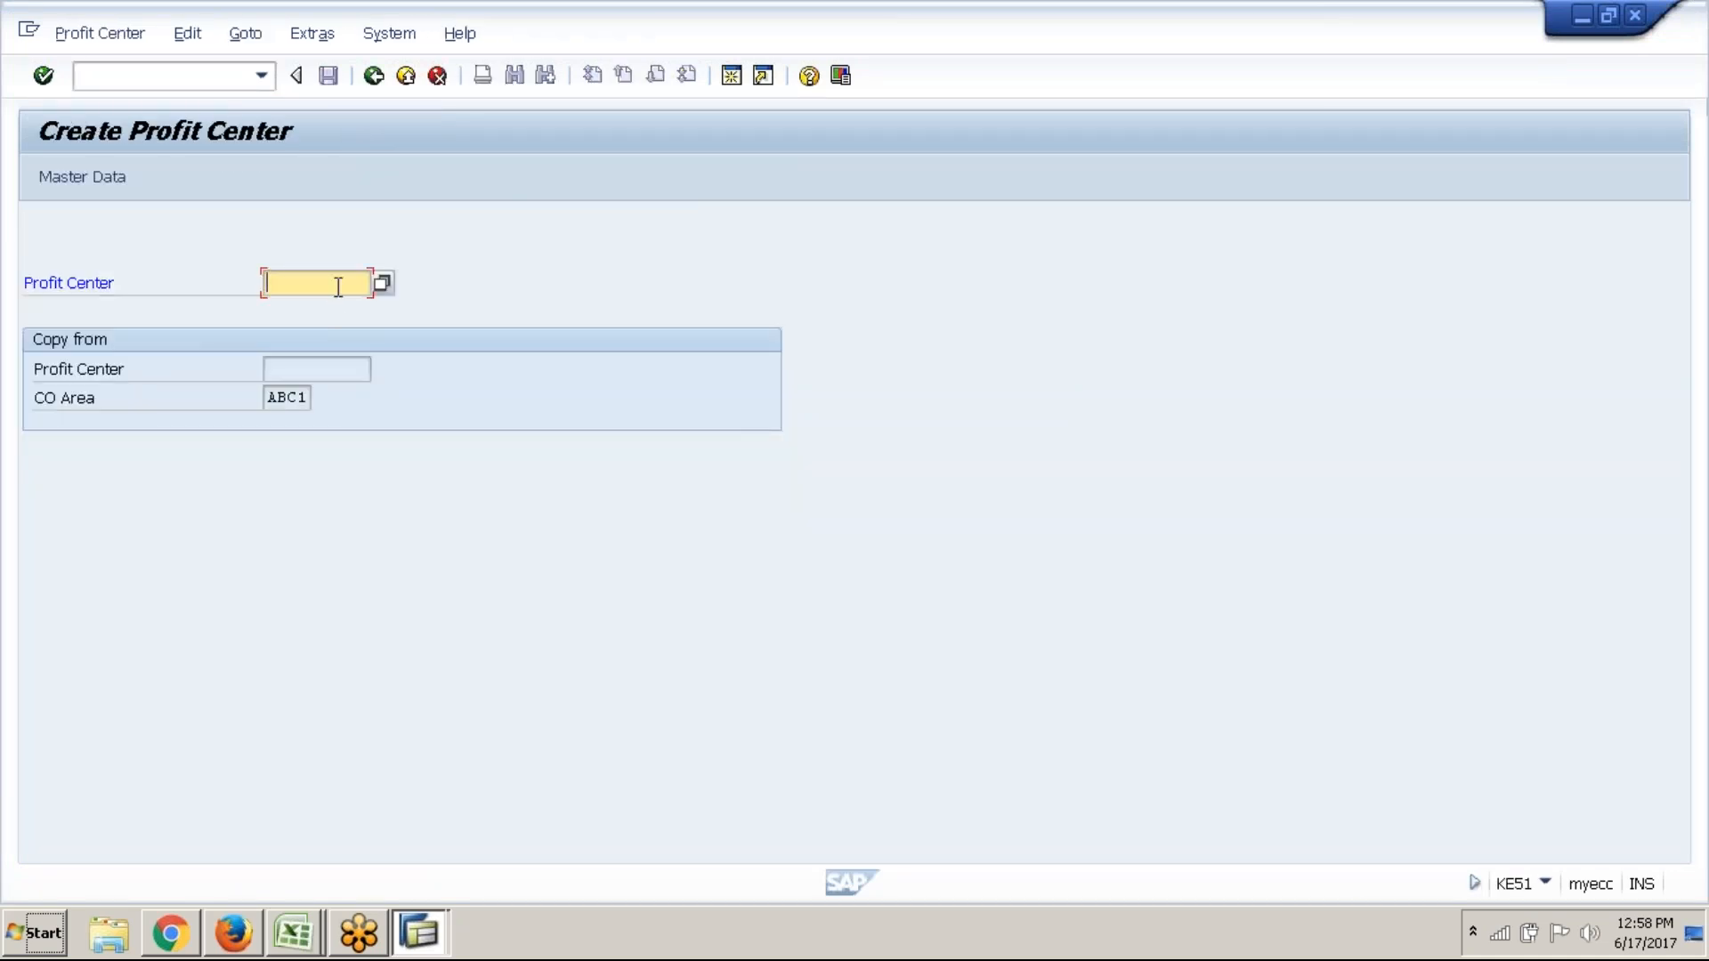
text(Steel)
key(Return)
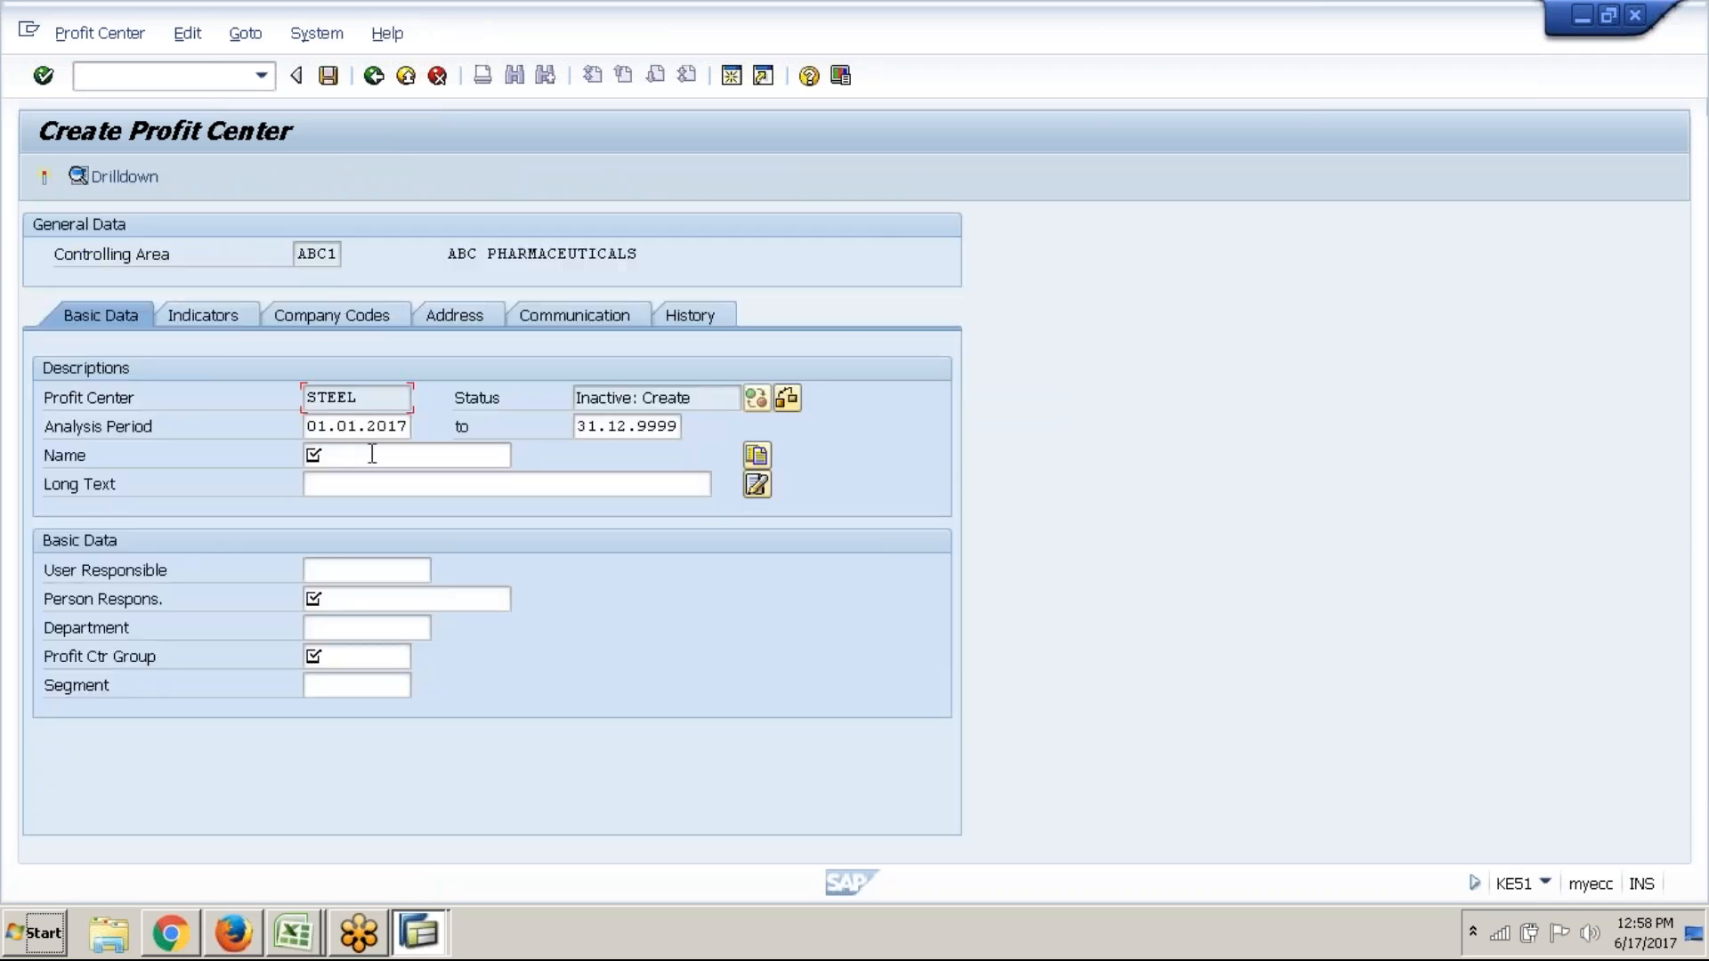
Give STEEL name Steel PC, long text Steel Profit Center, a person responsible, group ABC1_PCA, then activate
click(372, 453)
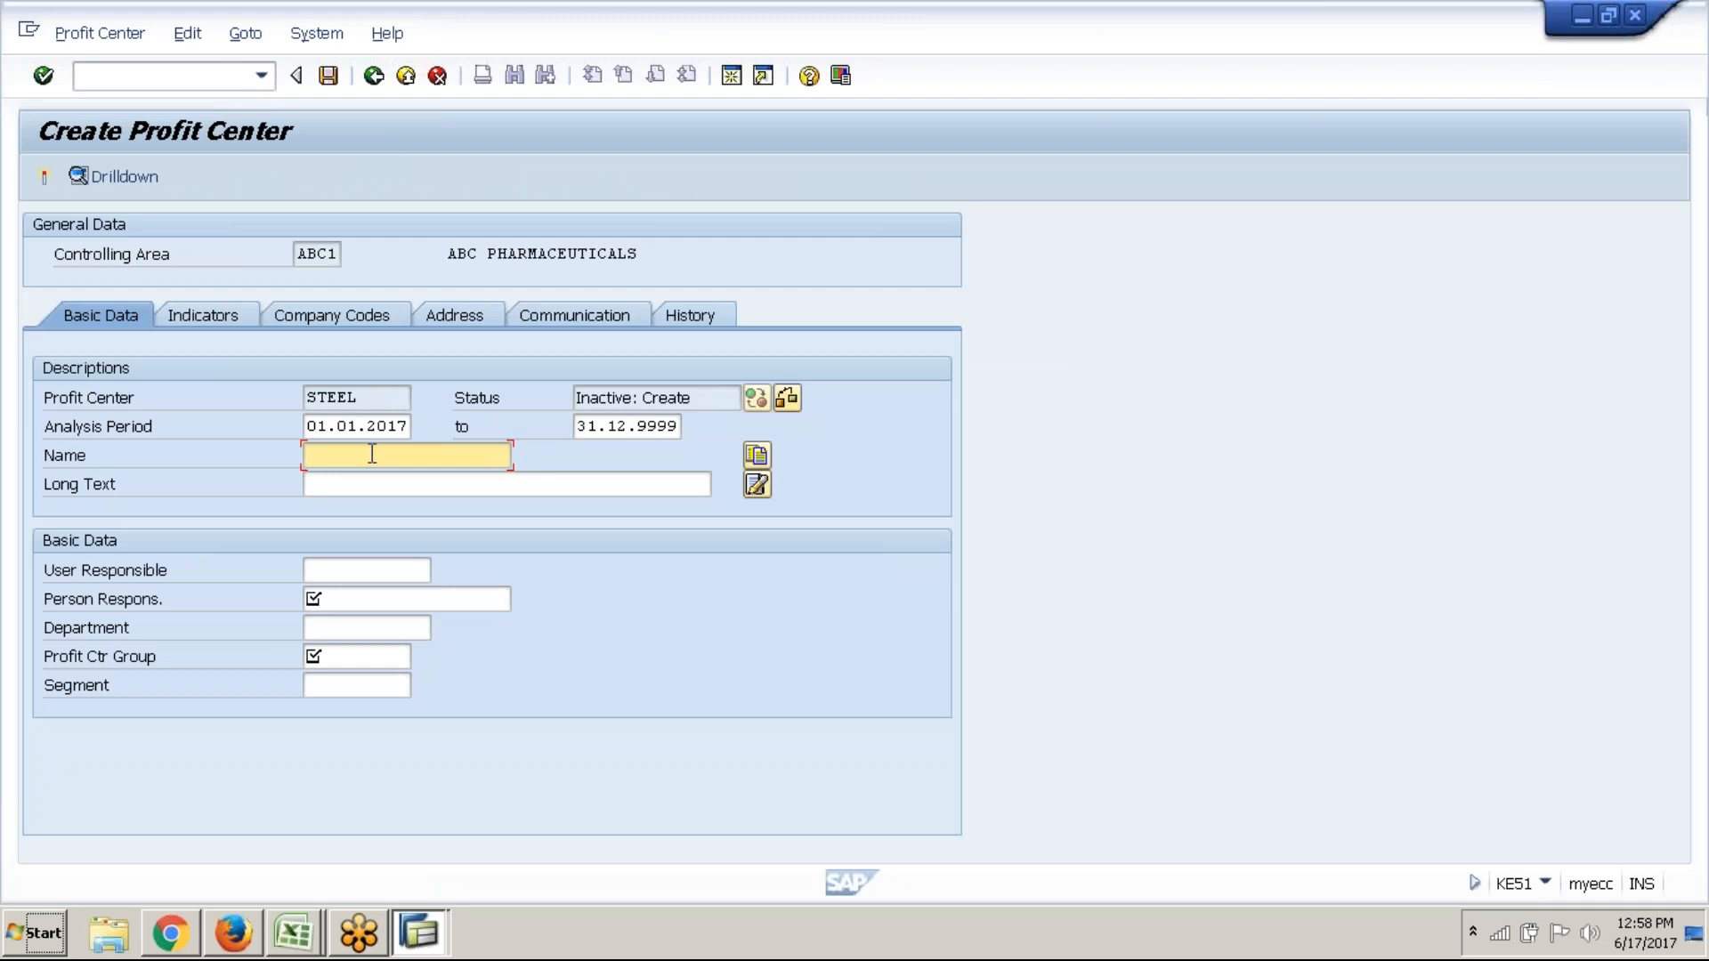
text(Steel PC)
key(Tab)
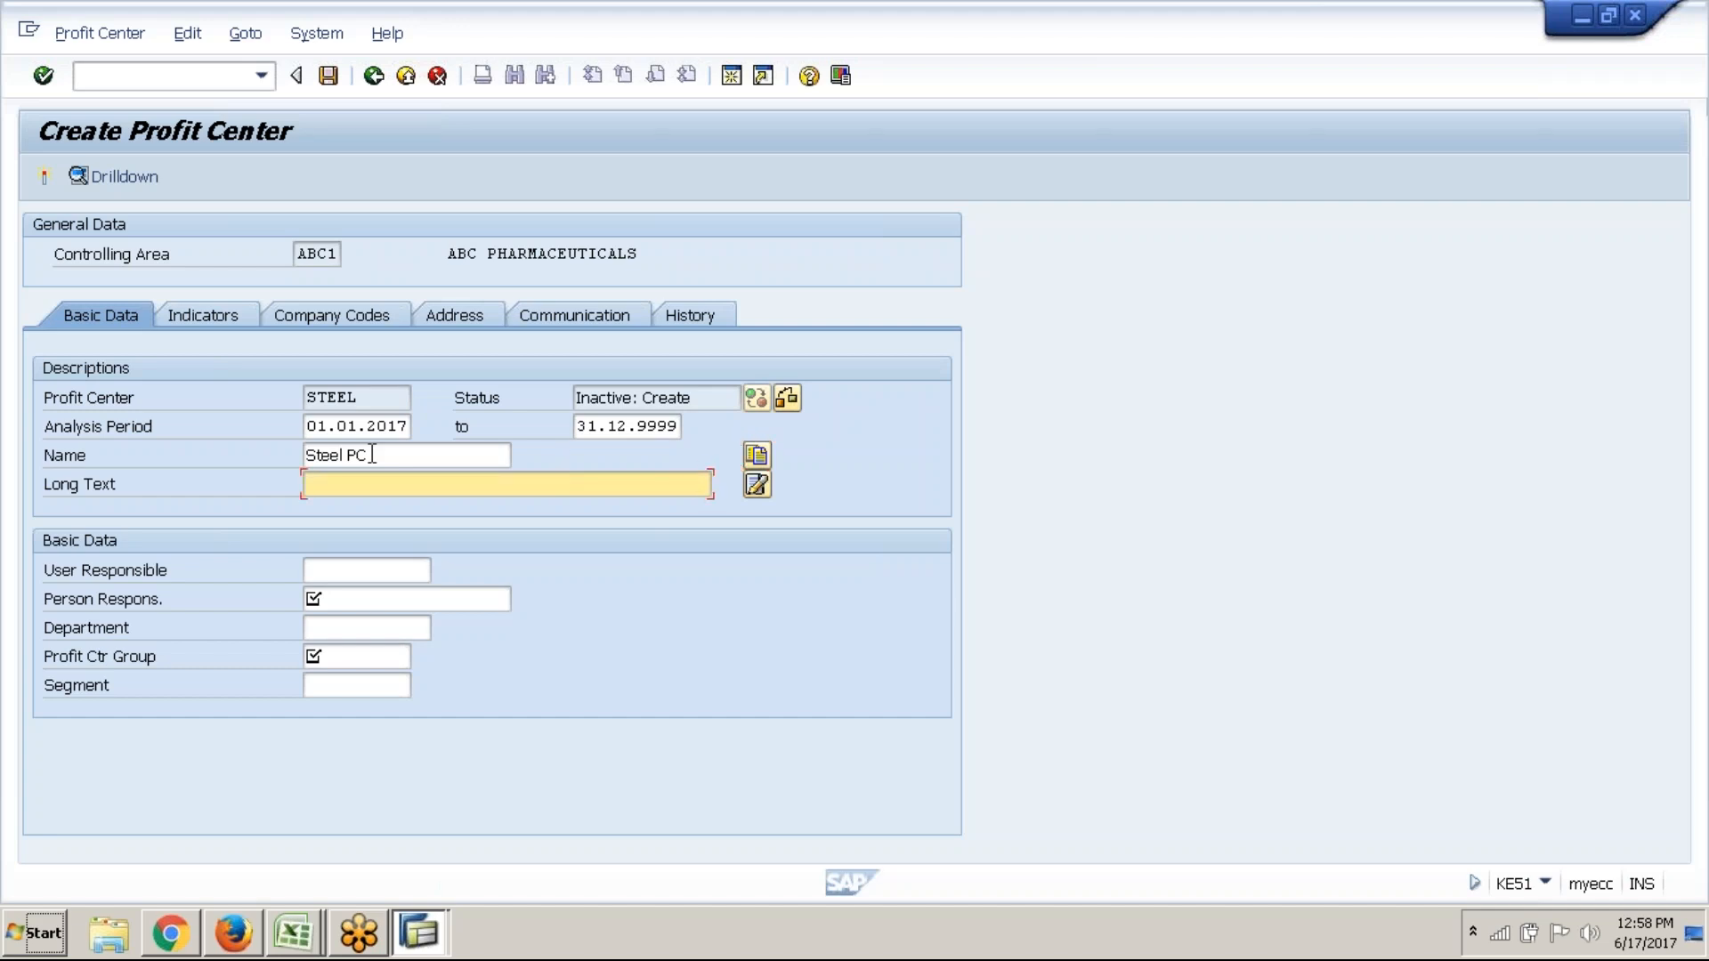
text(Steel Profit Center)
key(Tab)
key(Tab)
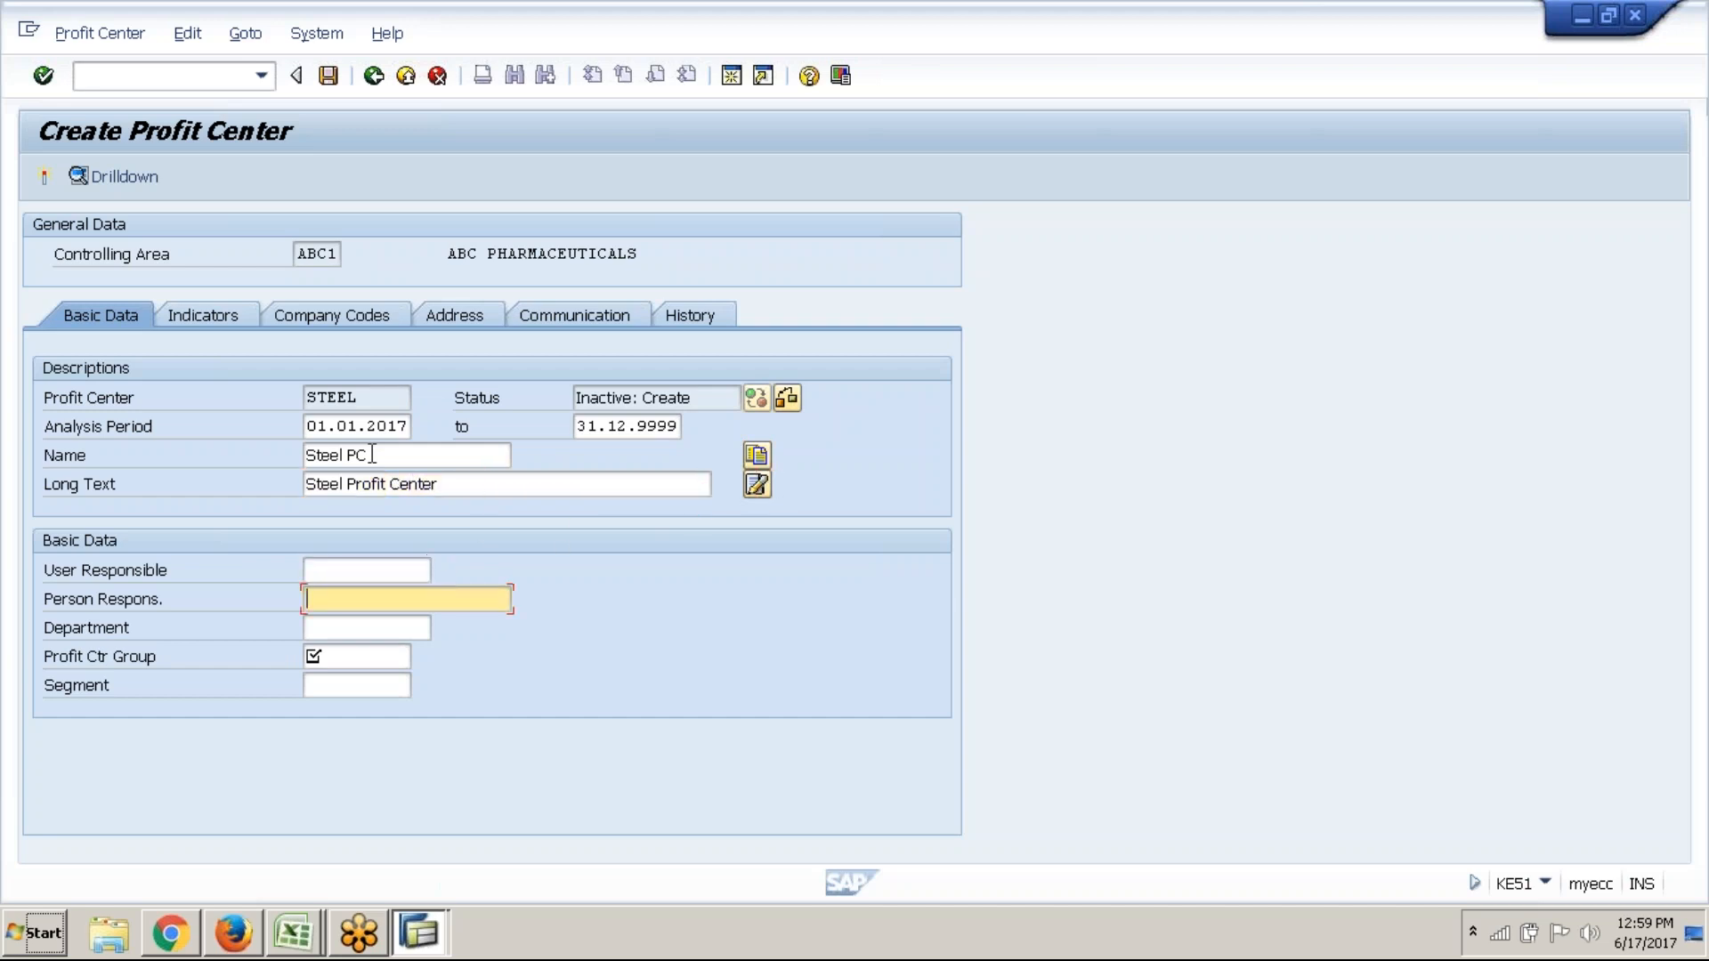
text(A)
key(Tab)
key(Tab)
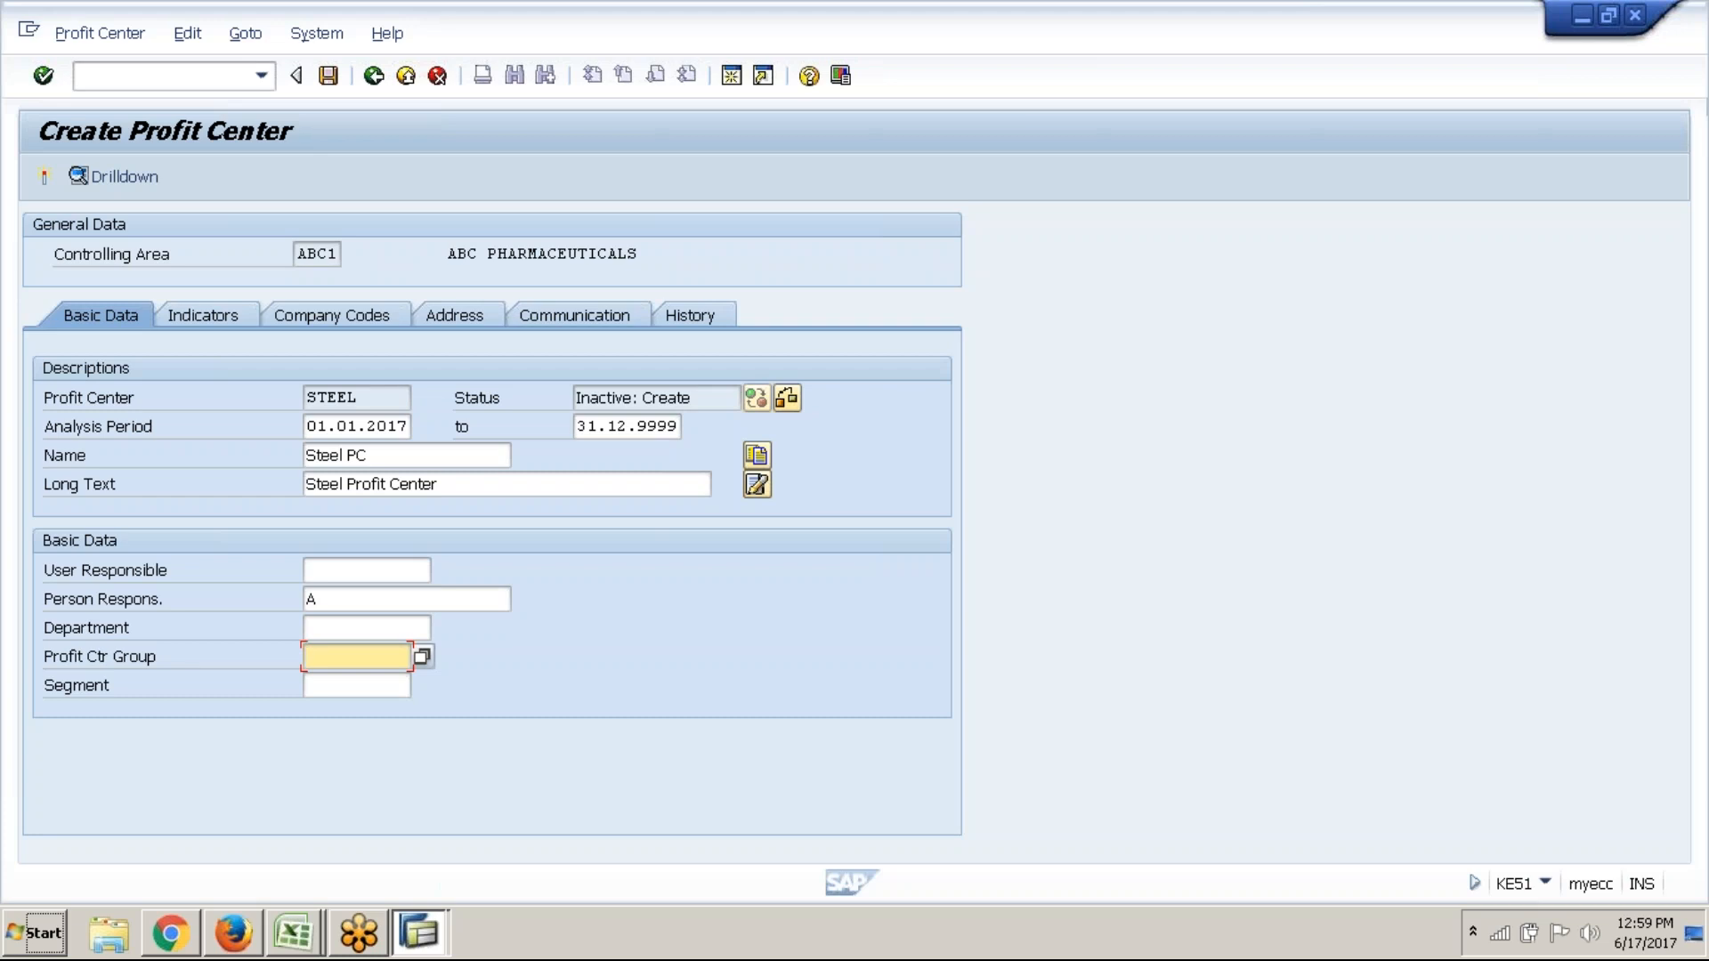
key(F4)
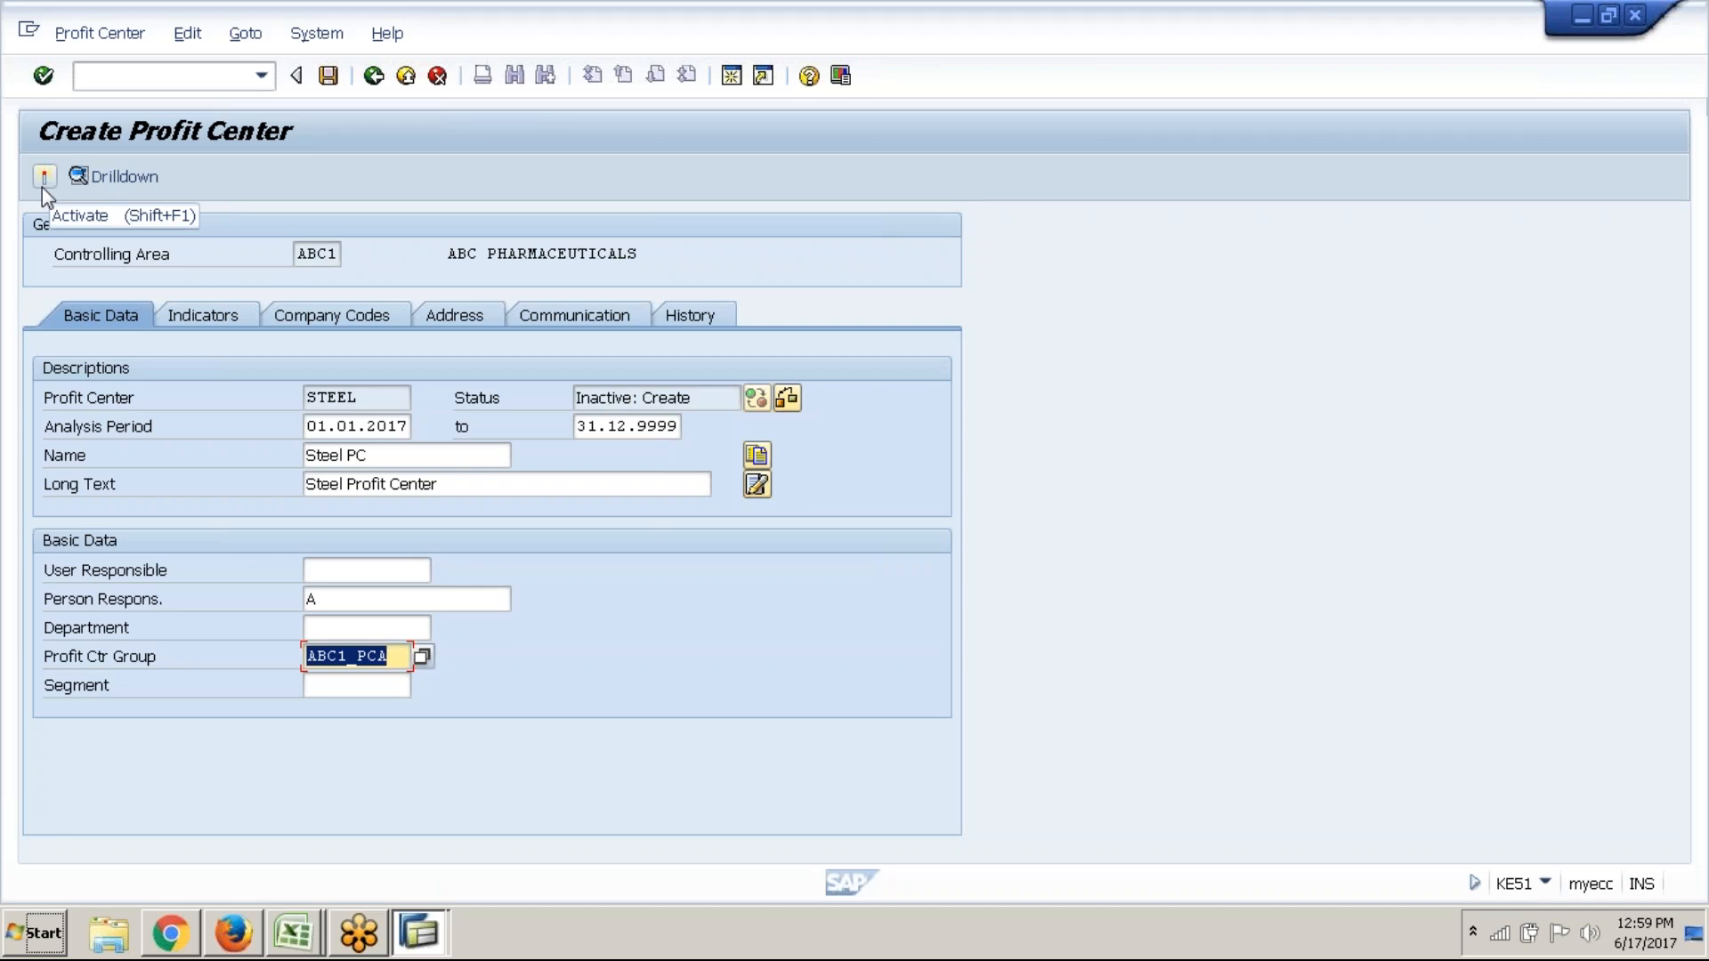
click(41, 187)
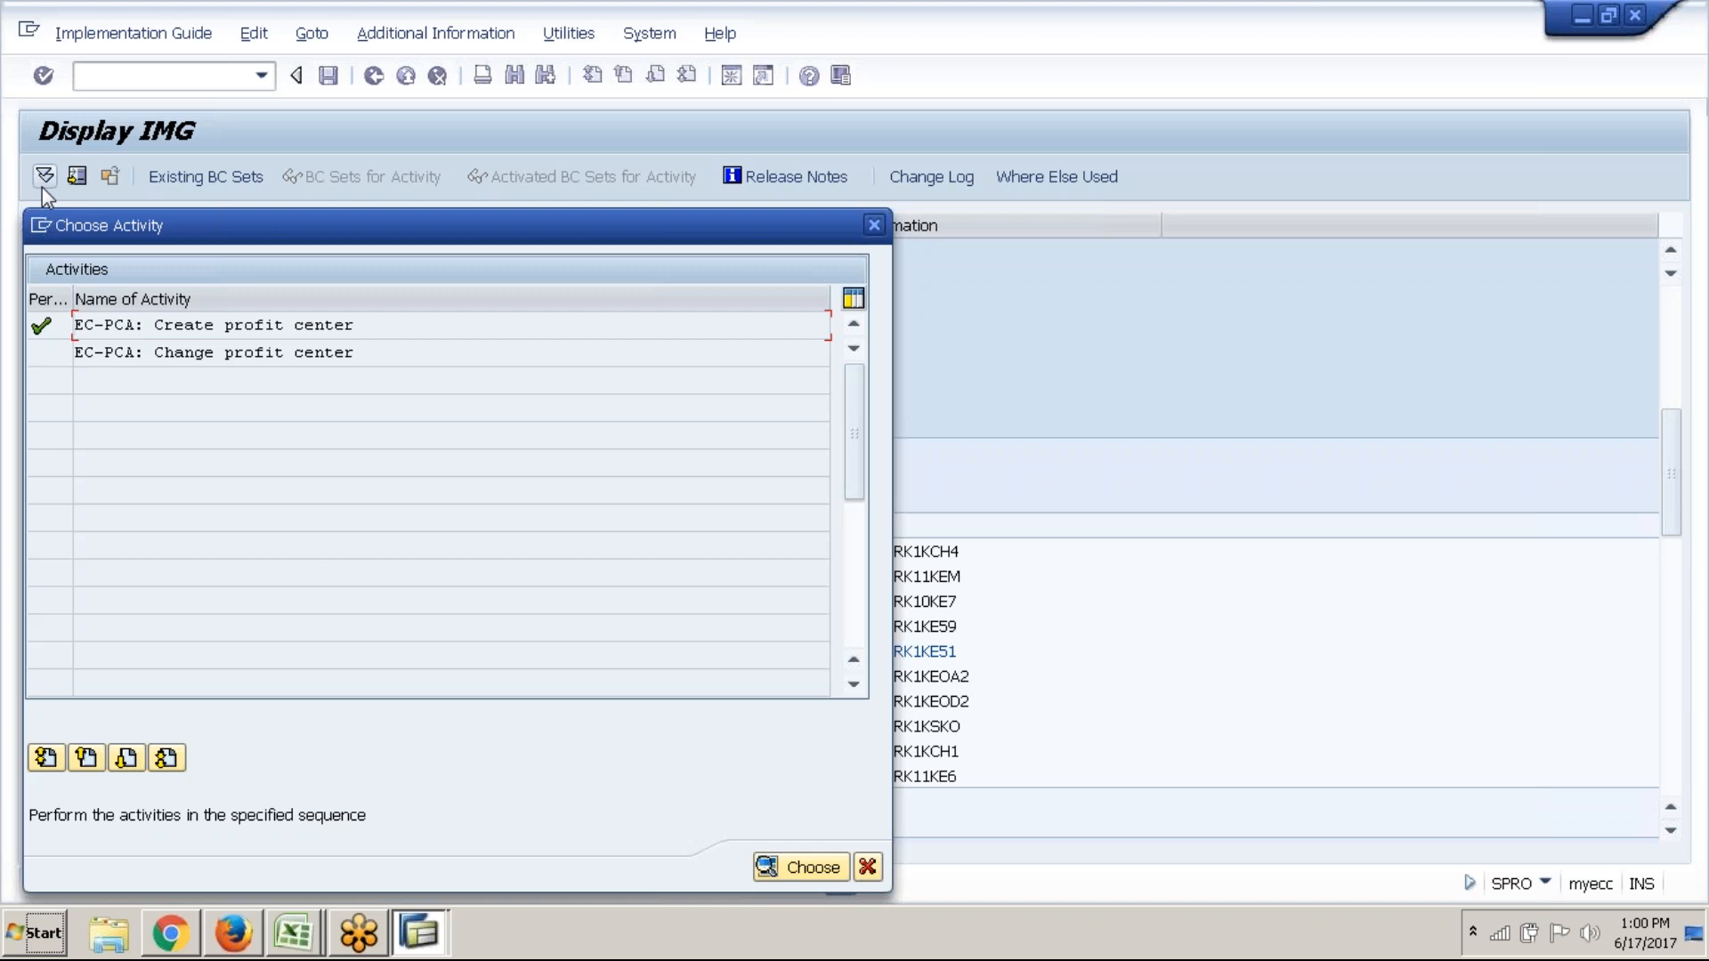
Start profit center CEMENT with name Cement PC and long text CEMENT PROFIT CENTER
double_click(318, 325)
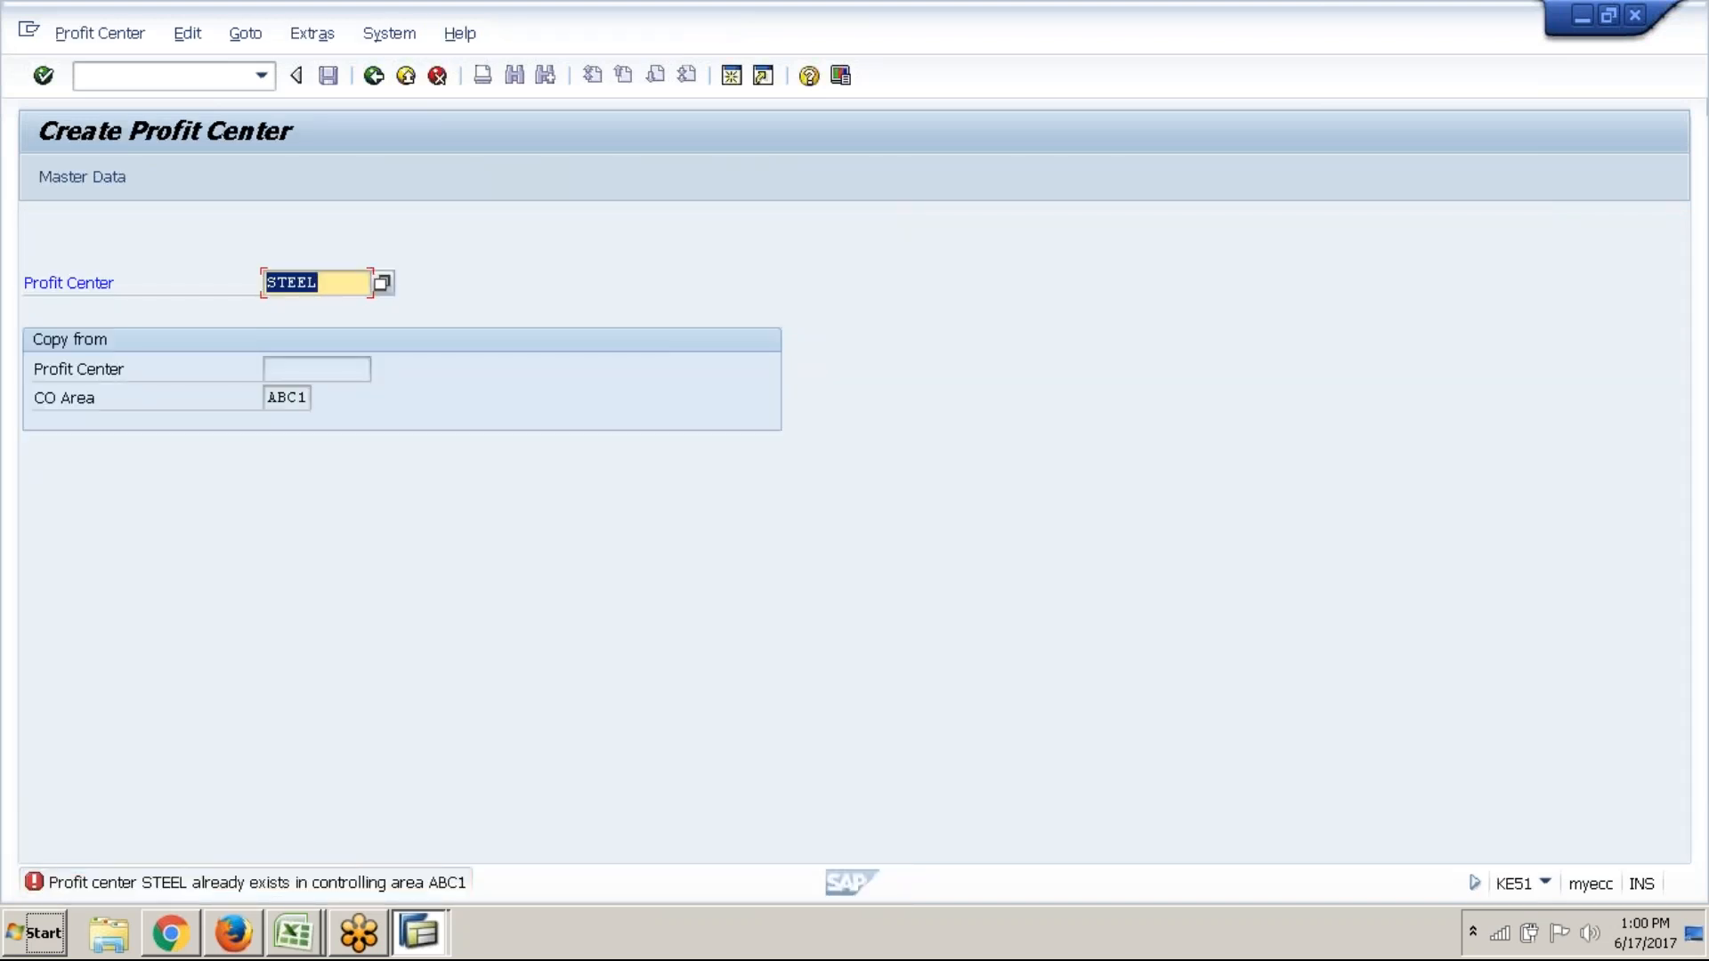
text(Cement)
click(89, 176)
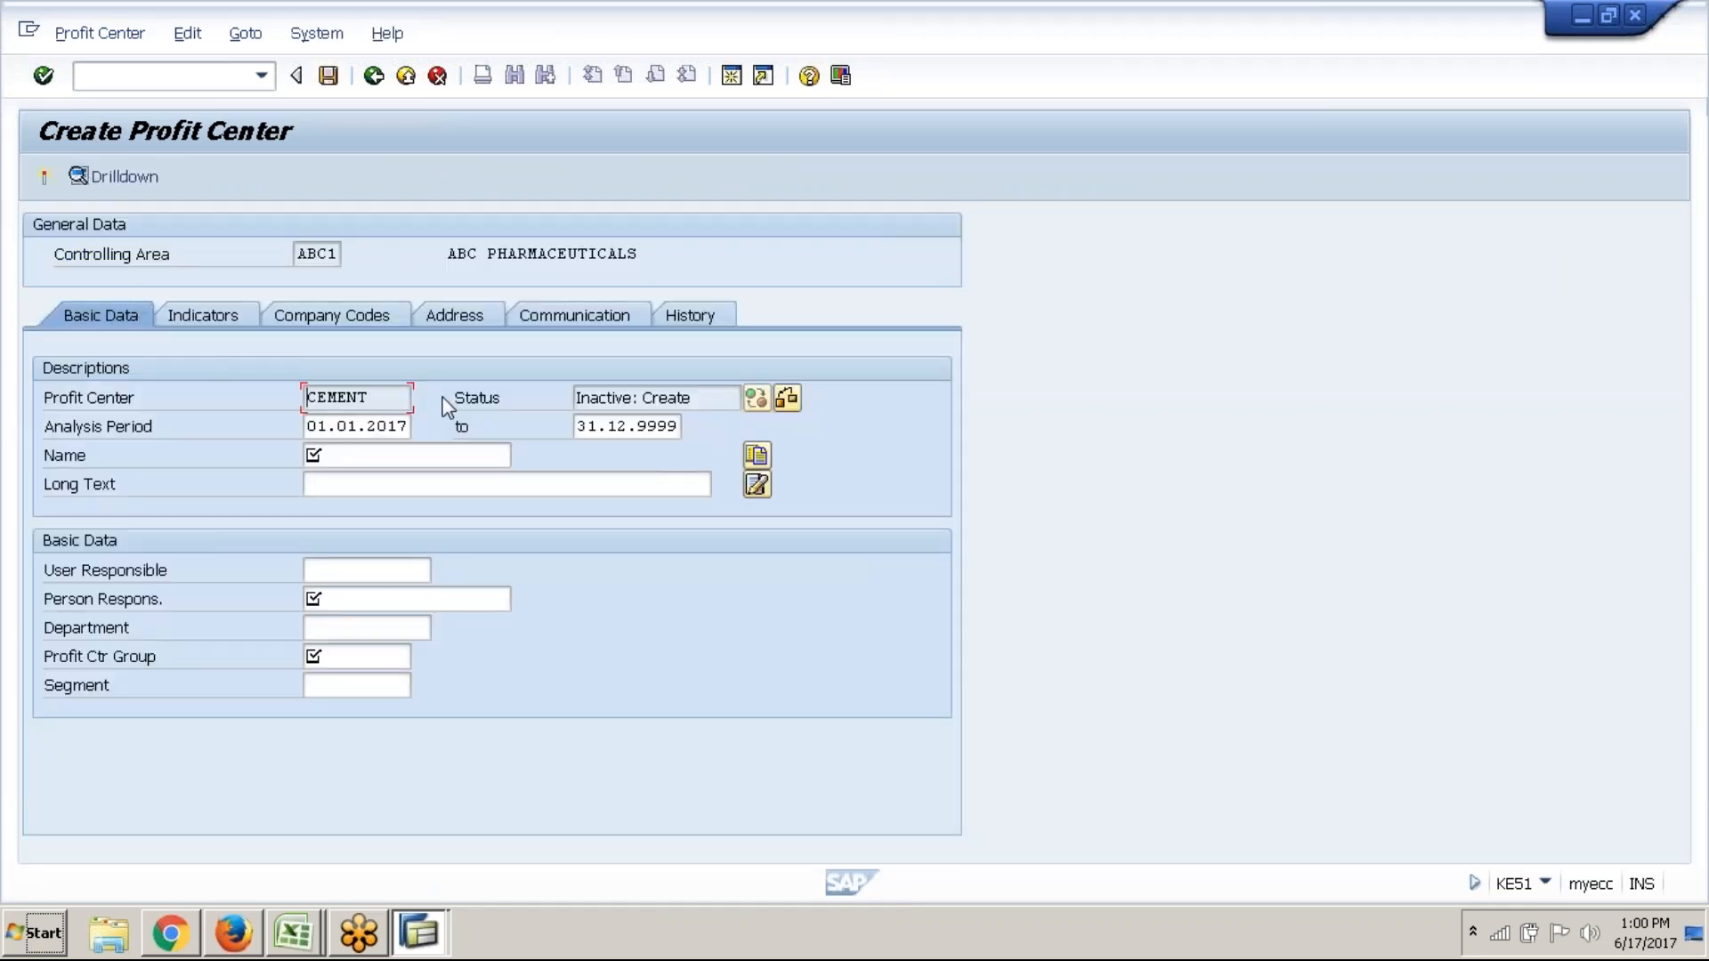
click(431, 455)
text(C)
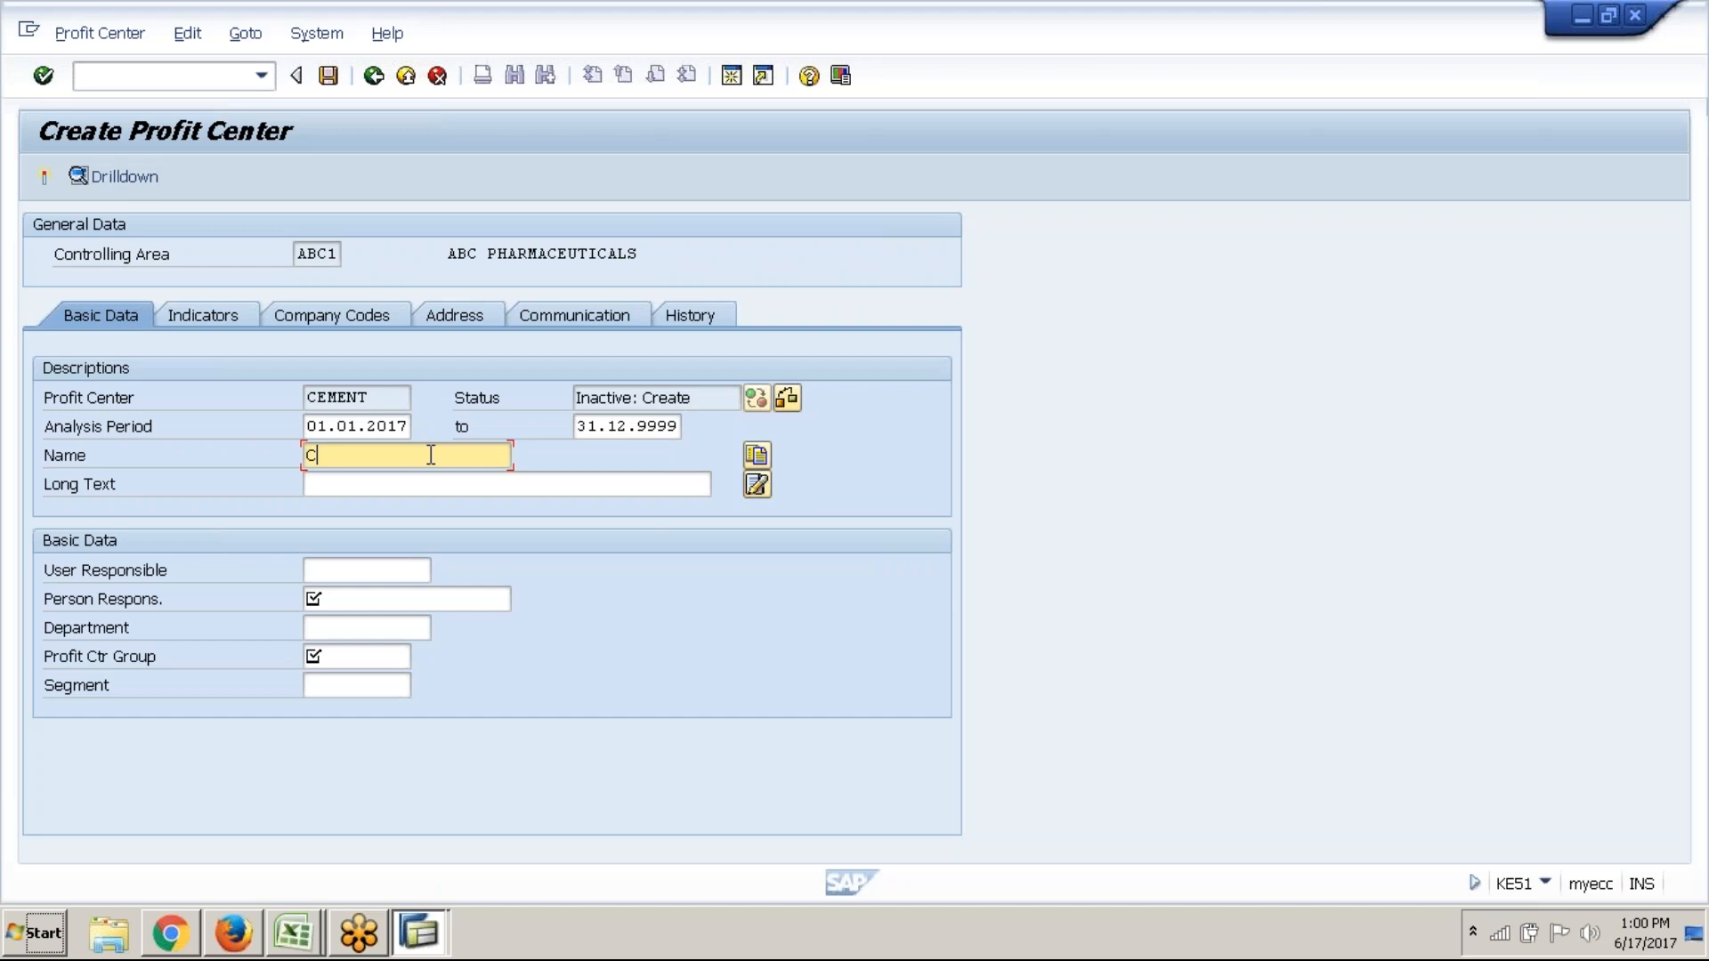
text(ement PC)
key(Tab)
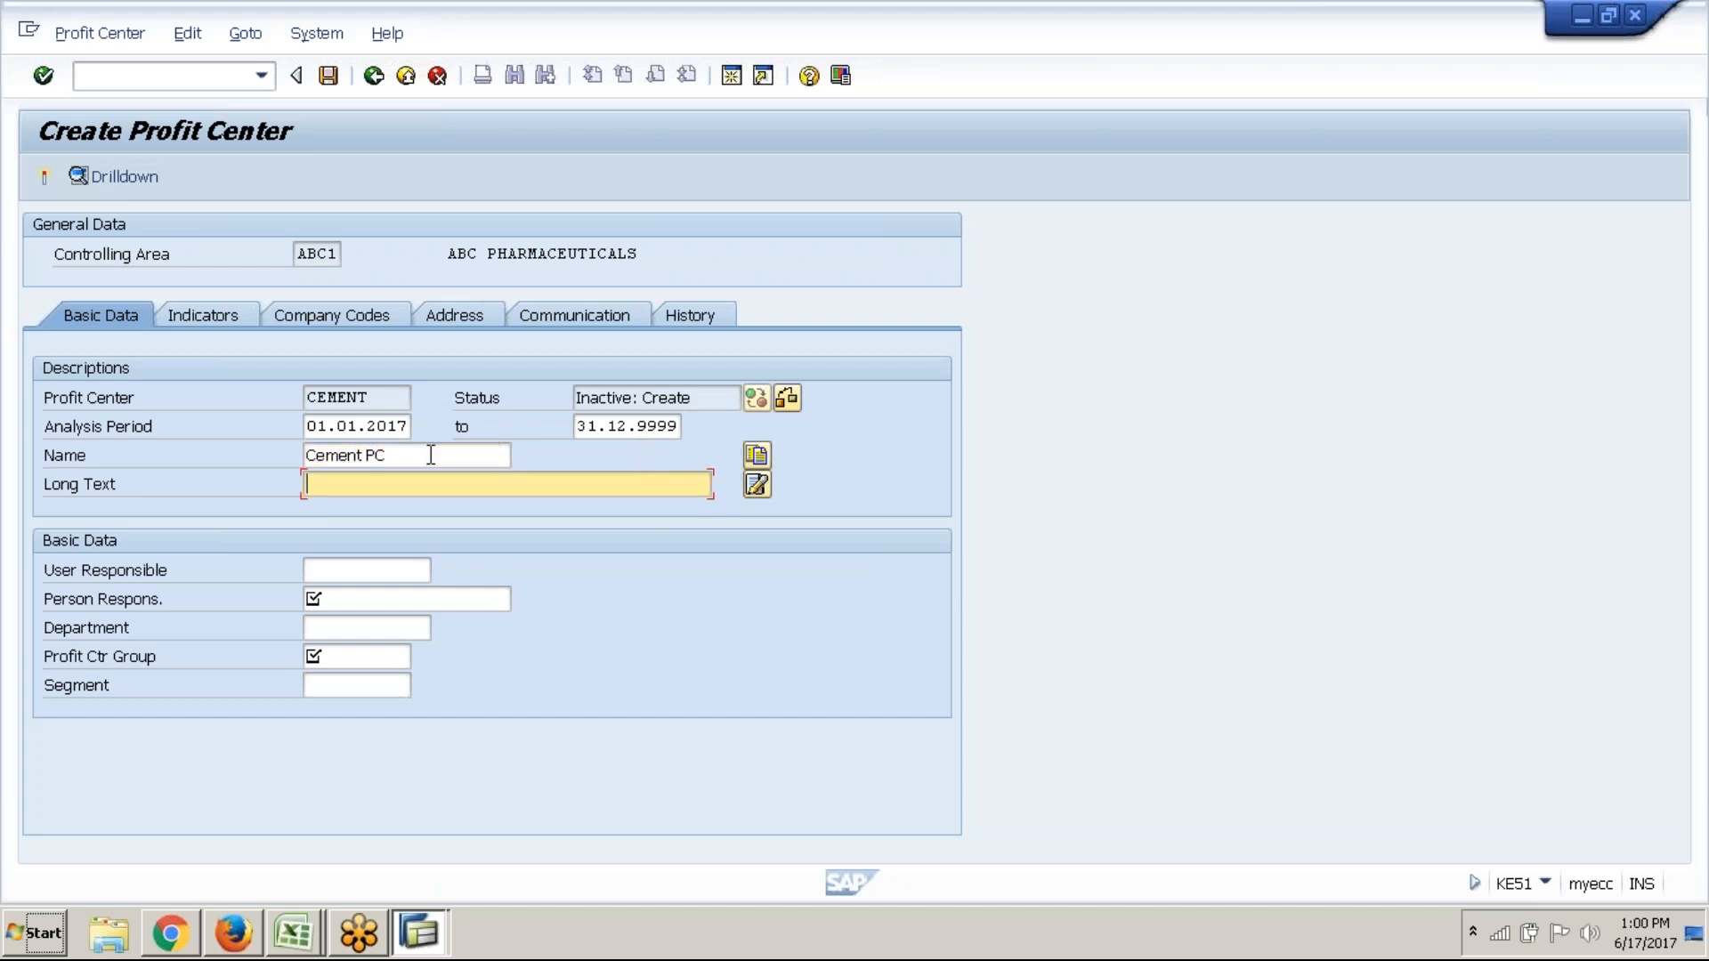
text(CEMENT PROFIT CENTER)
Enter the person responsible, set profit center group ABC1_PCA, and activate CEMENT
key(Tab)
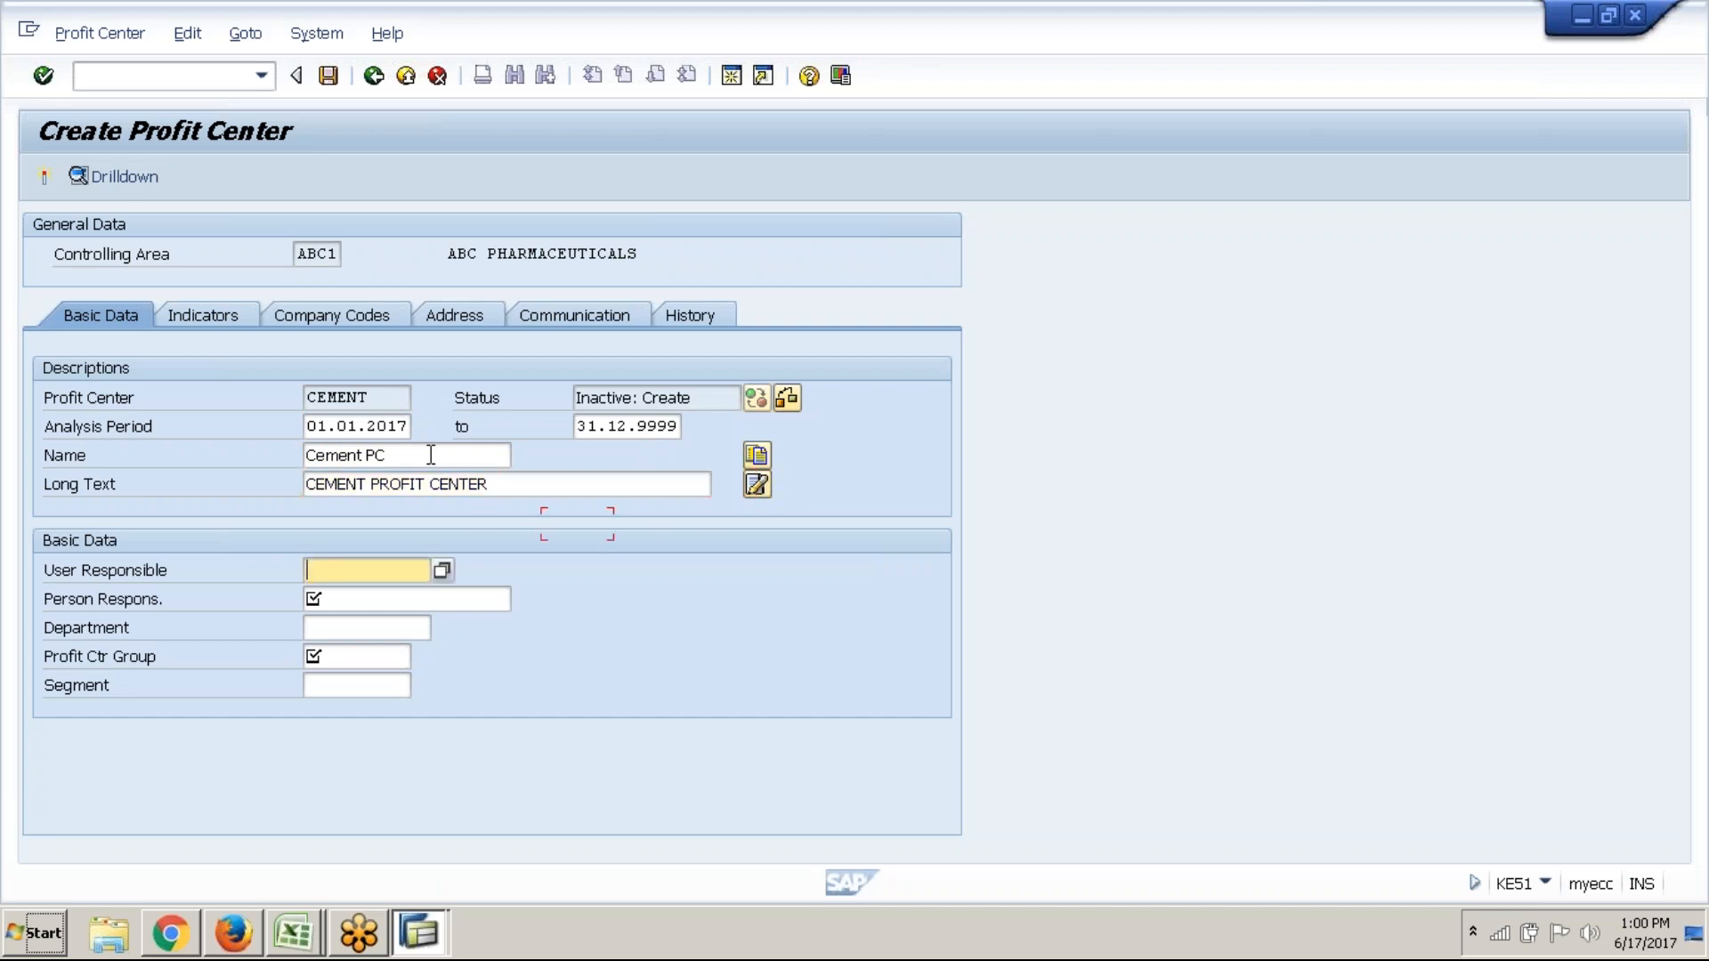
key(Tab)
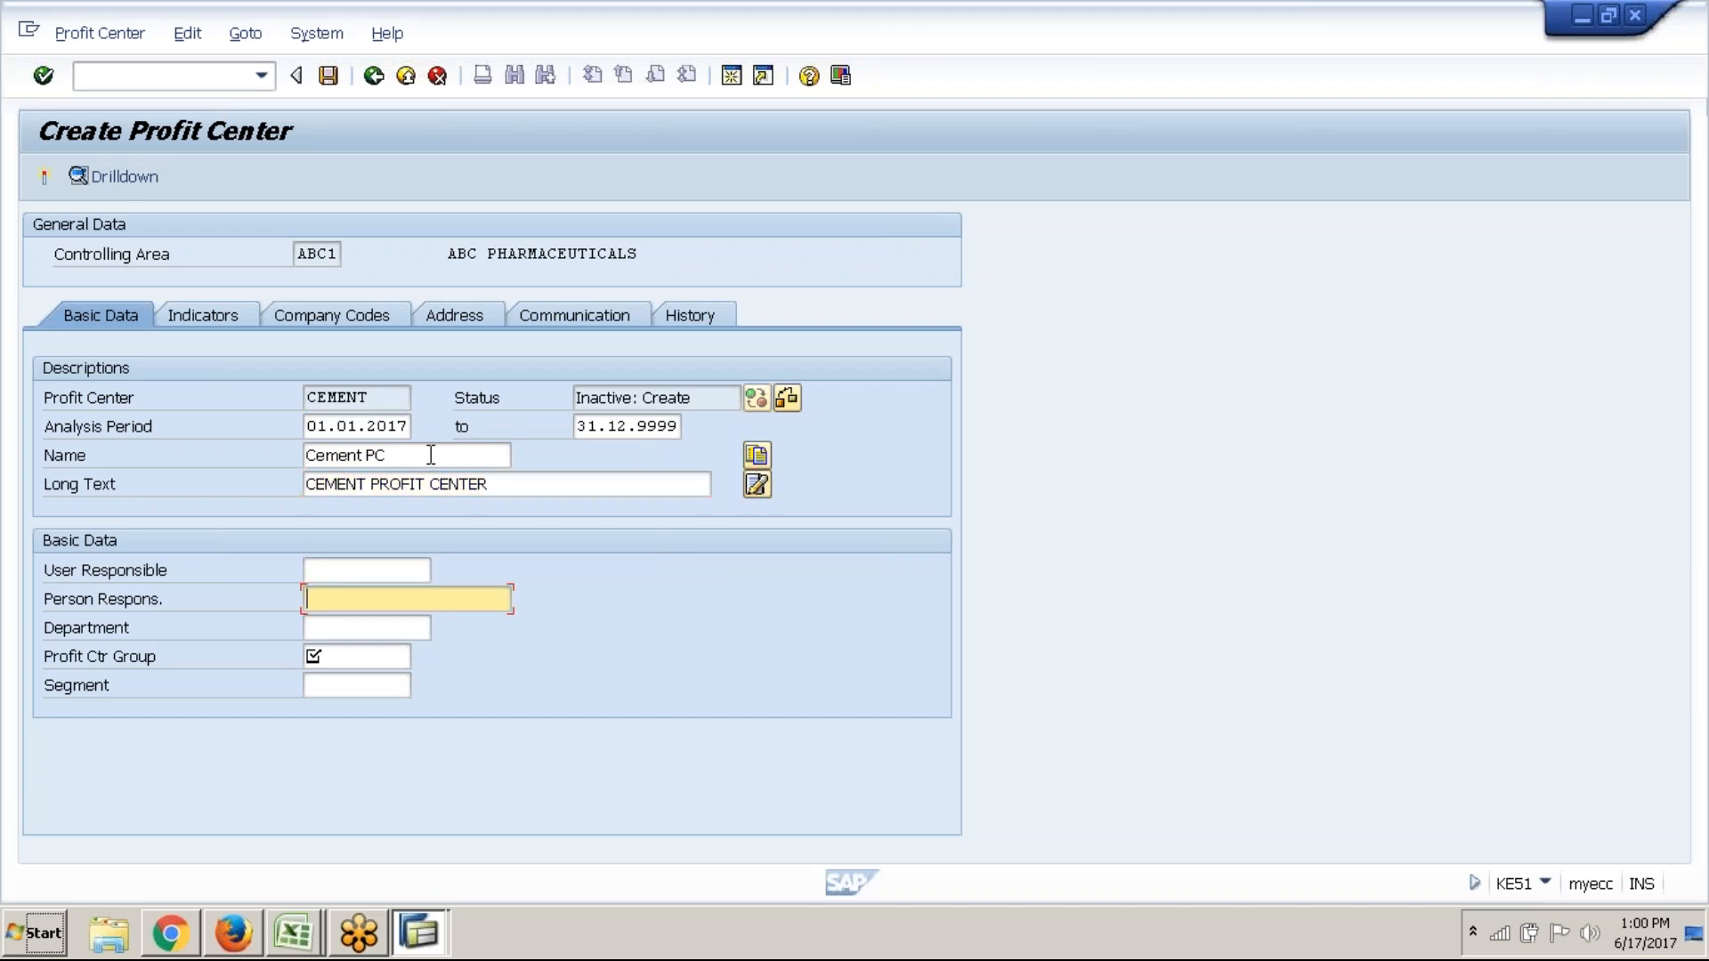
text(b)
key(BackSpace)
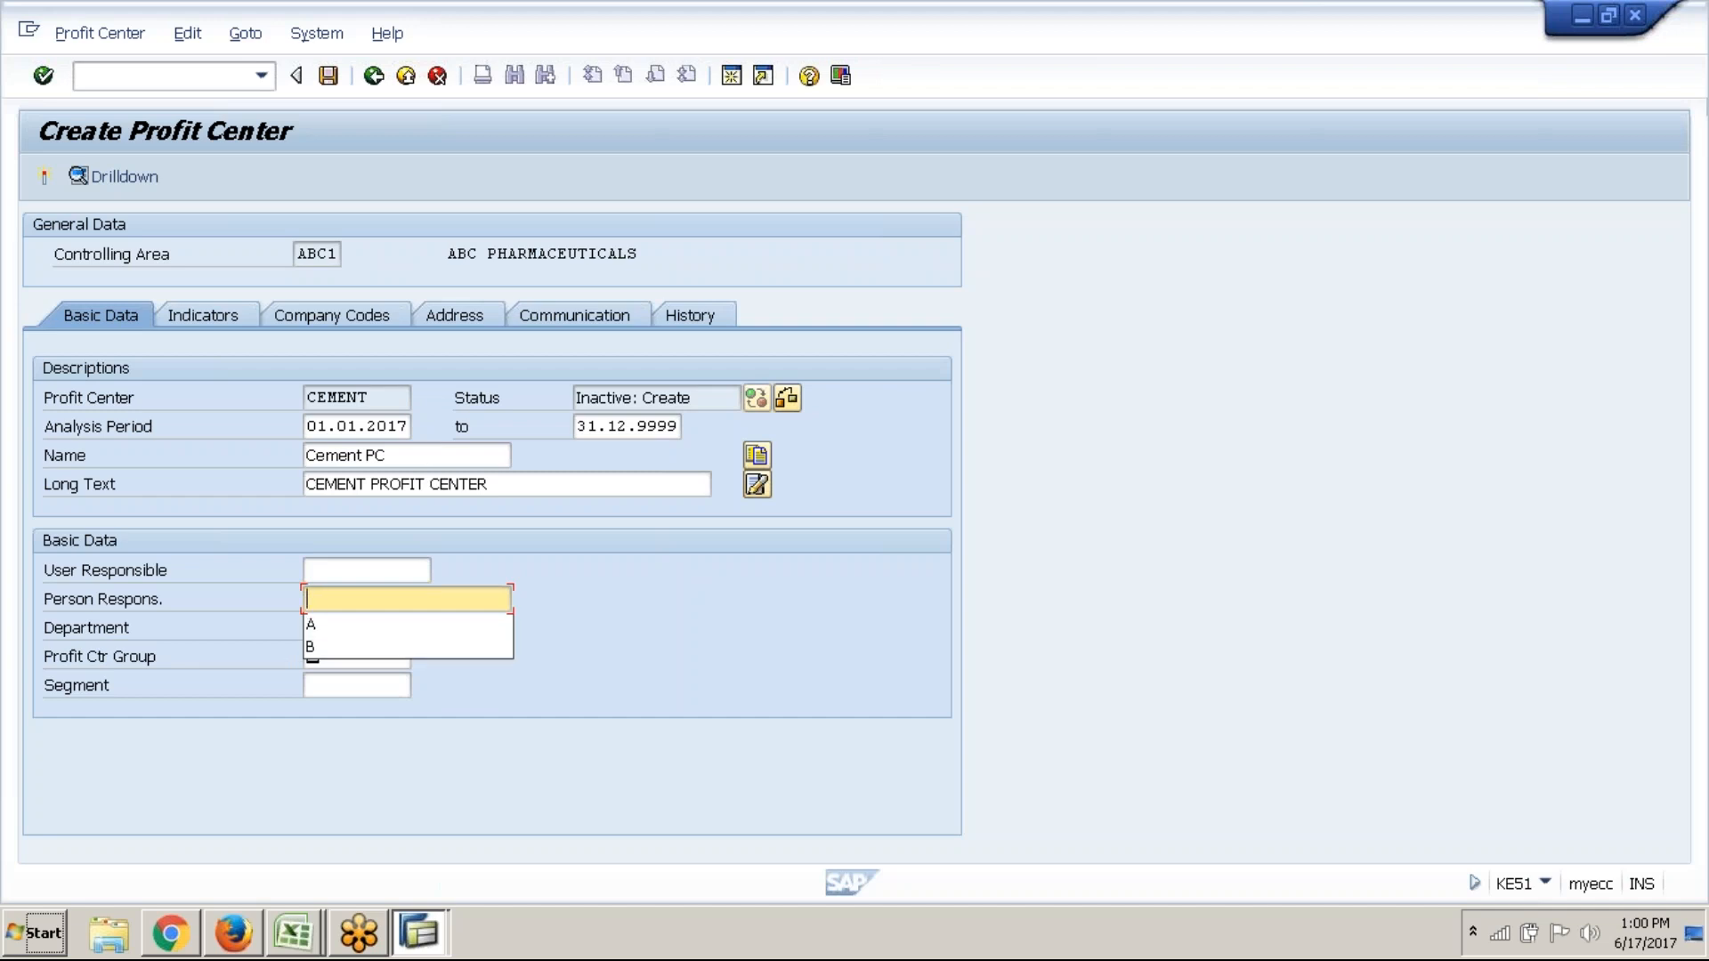
text(B)
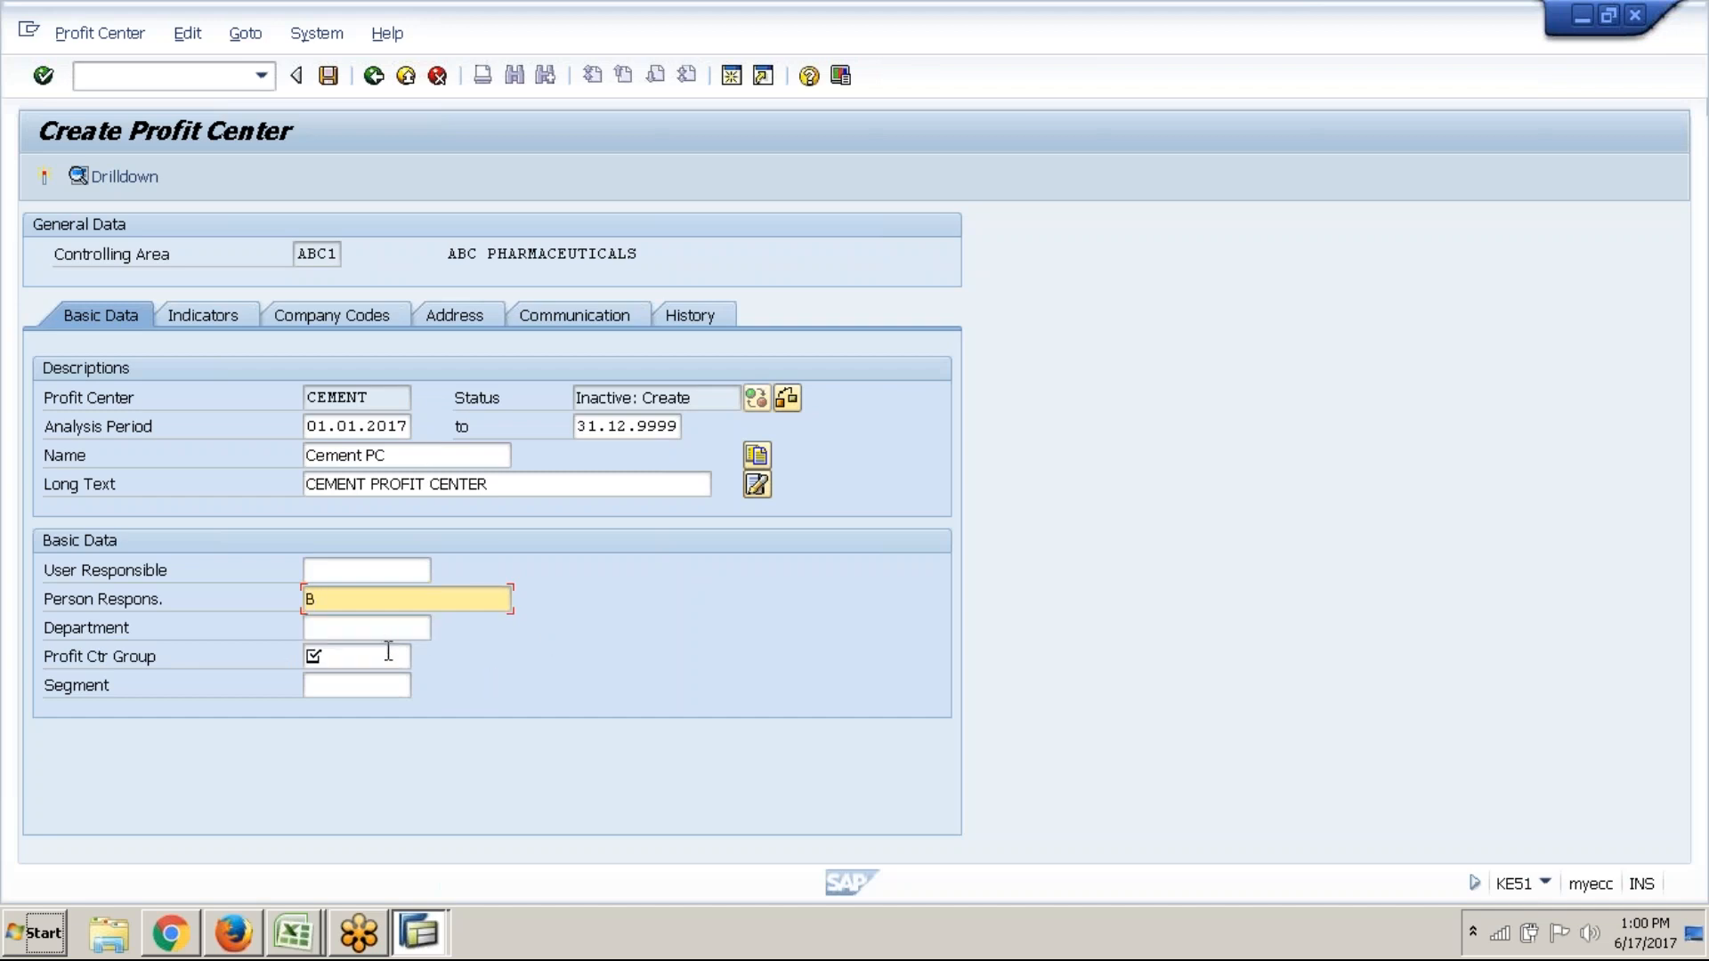
click(388, 654)
click(419, 657)
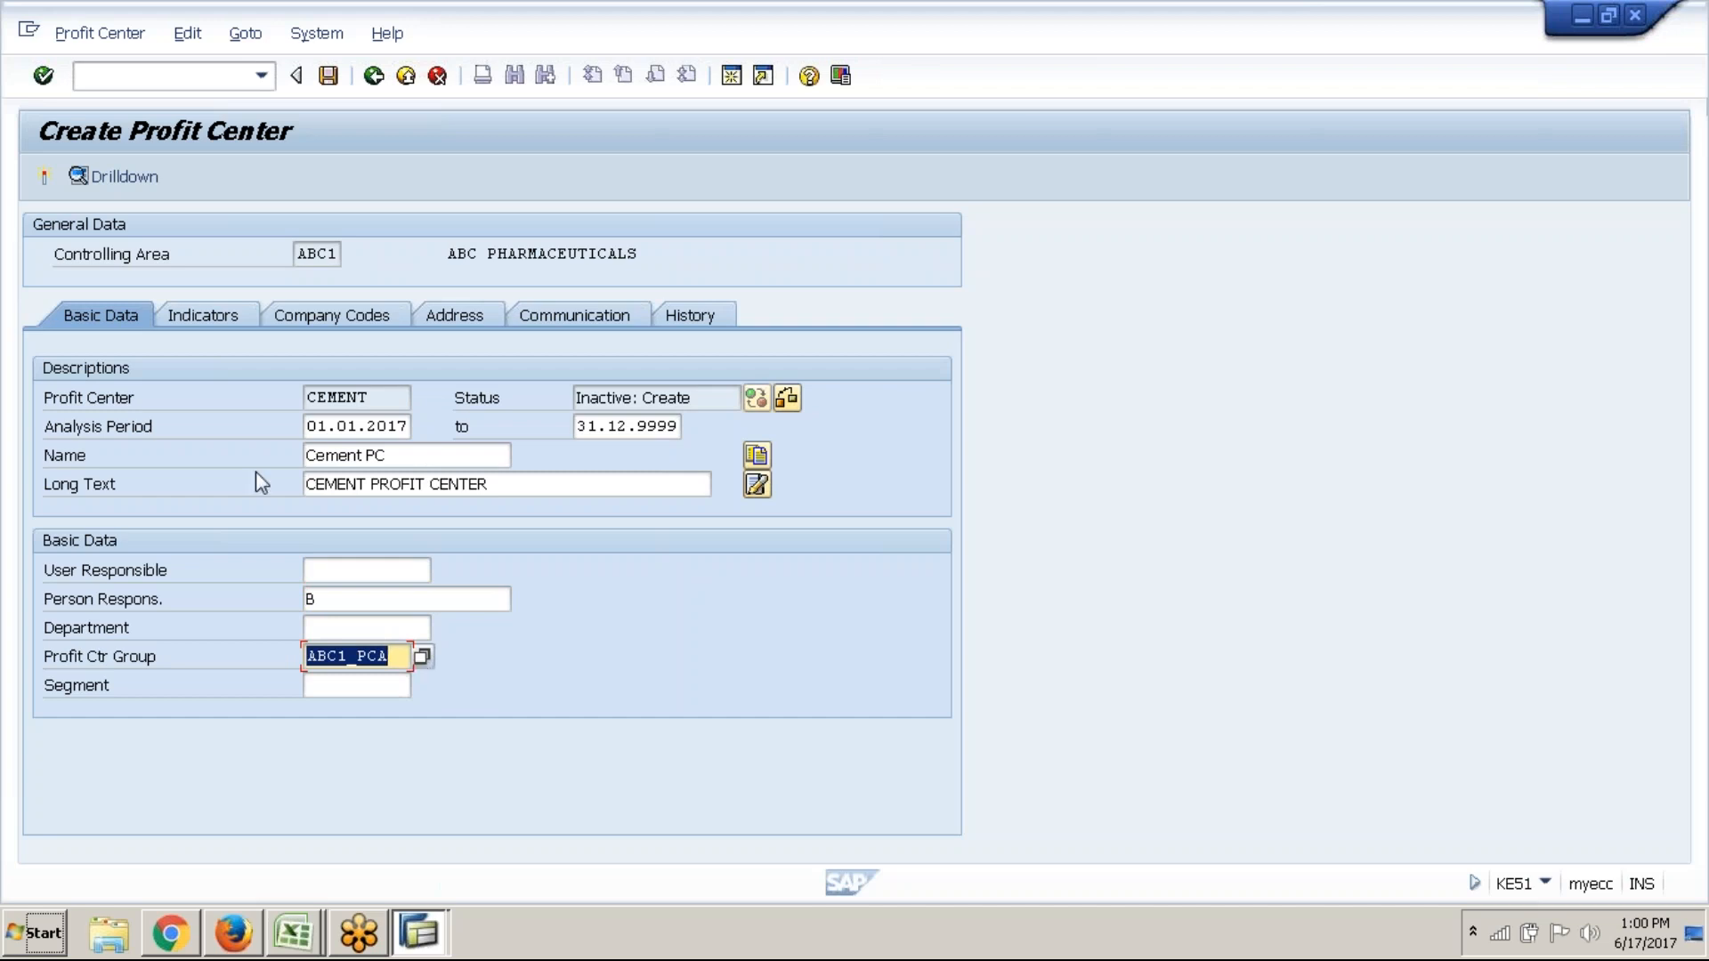
click(50, 190)
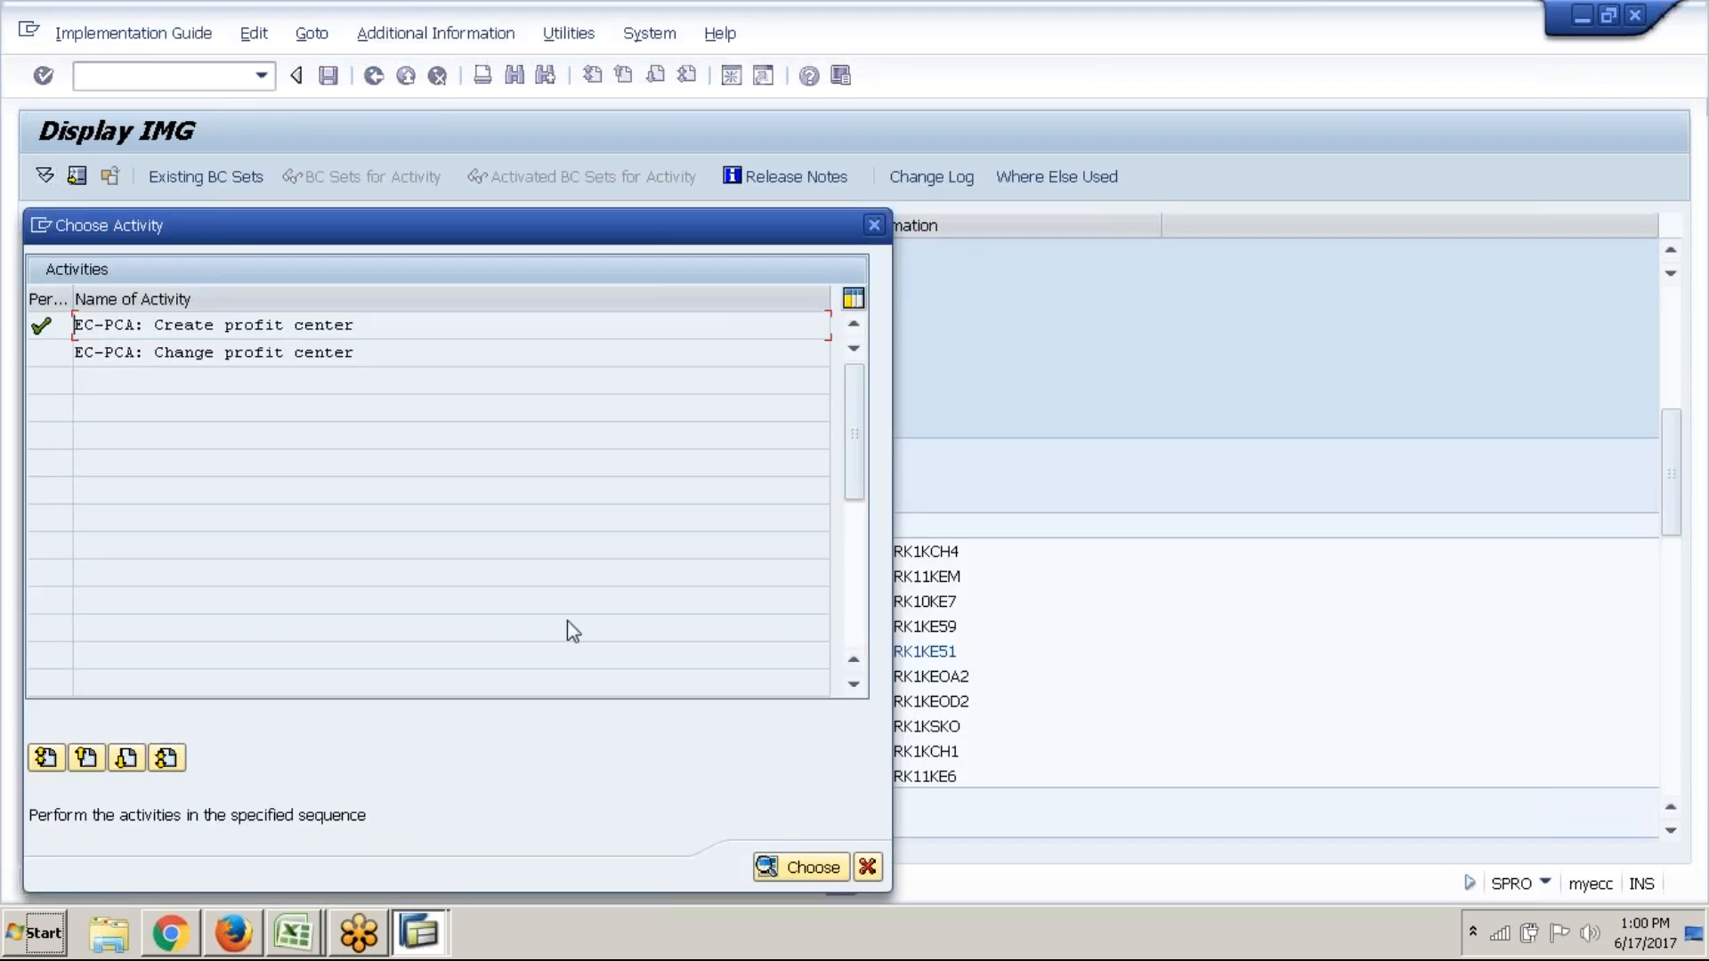
Close the activity list and collapse Profit Center, Master Data and Profit Center Accounting, selecting Cost Center Accounting
click(867, 867)
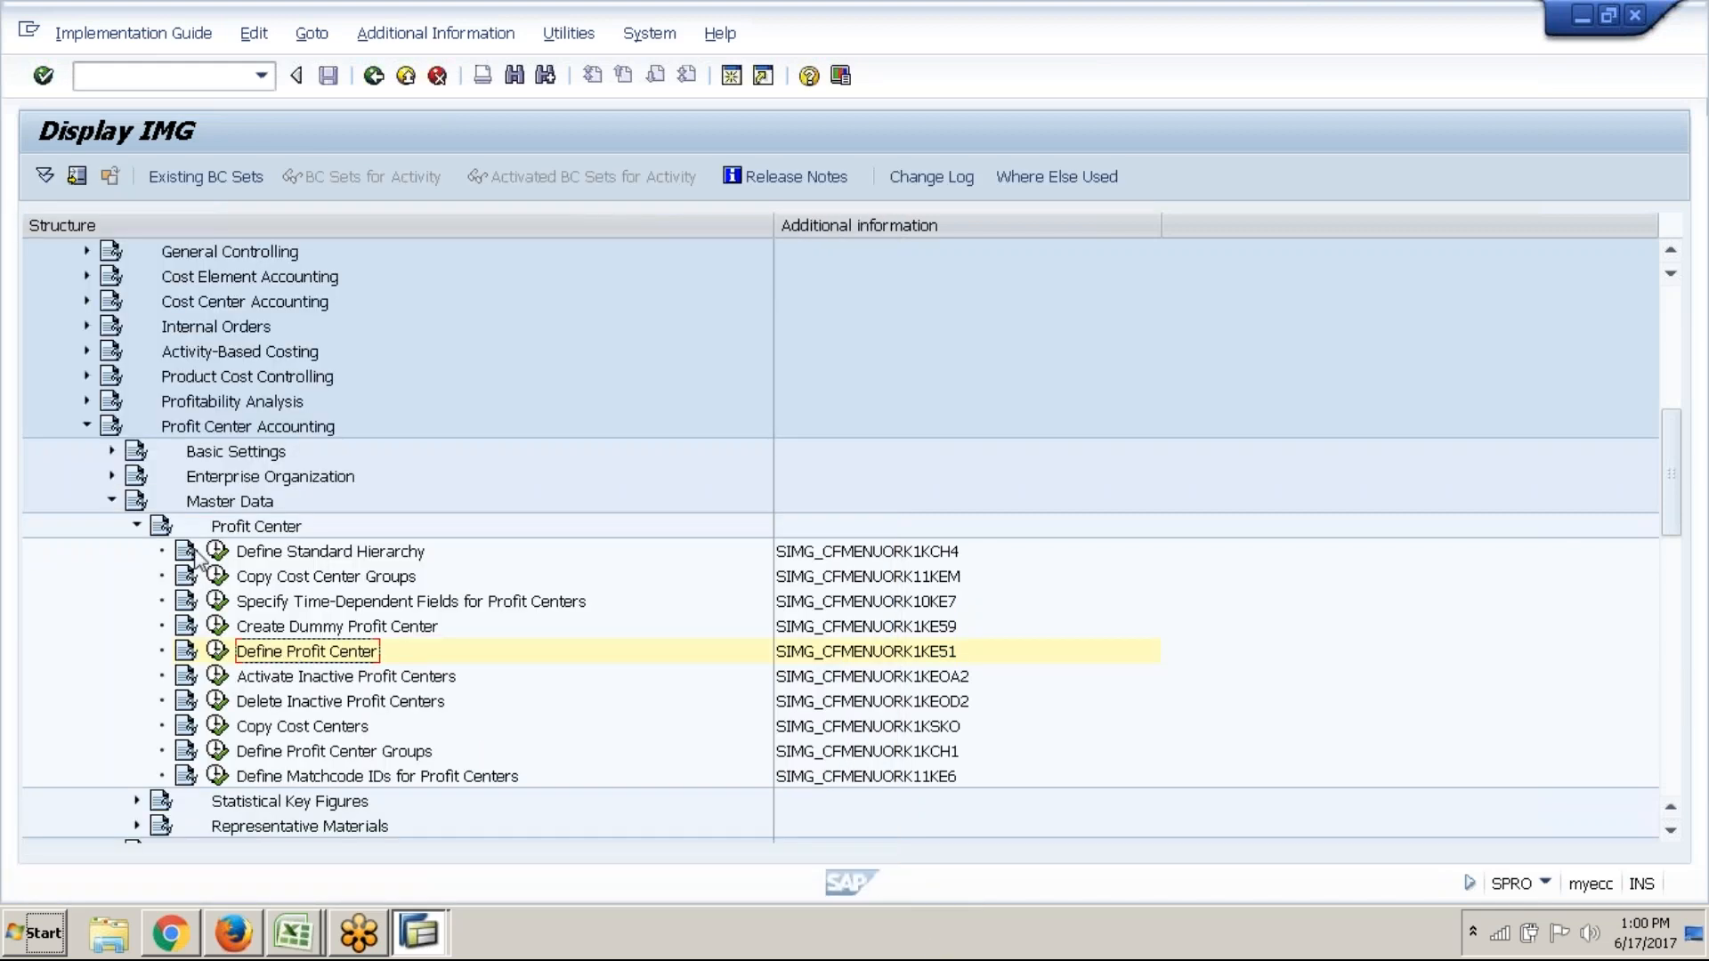
click(137, 526)
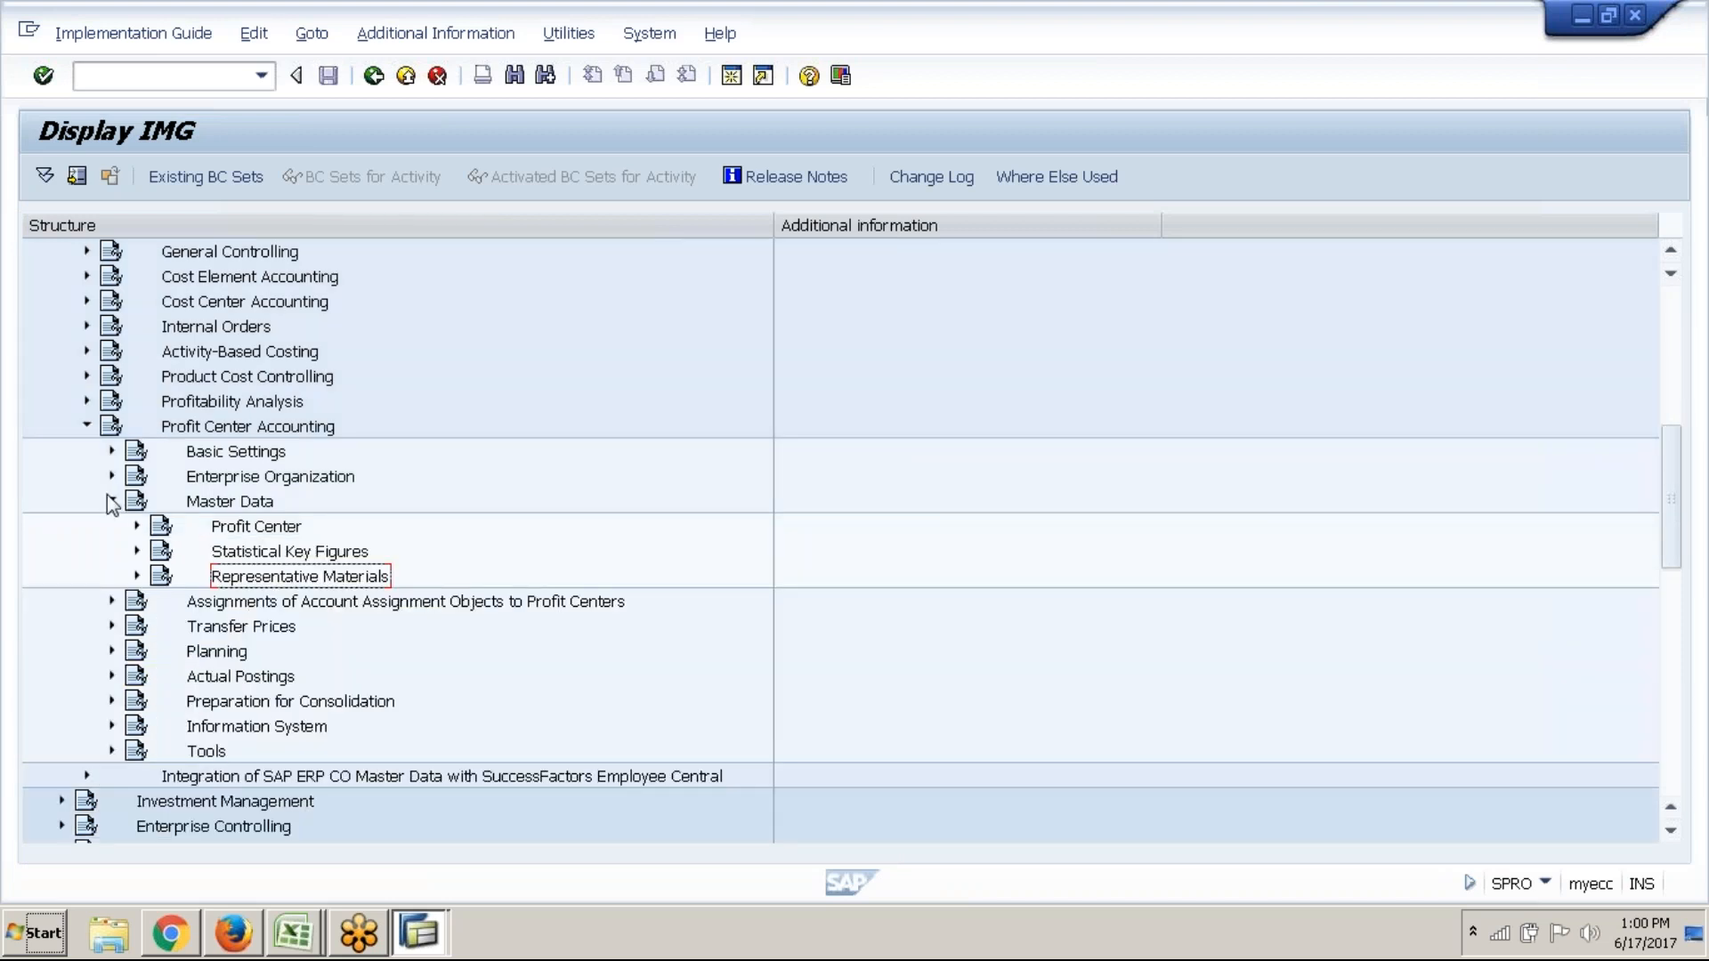
click(112, 501)
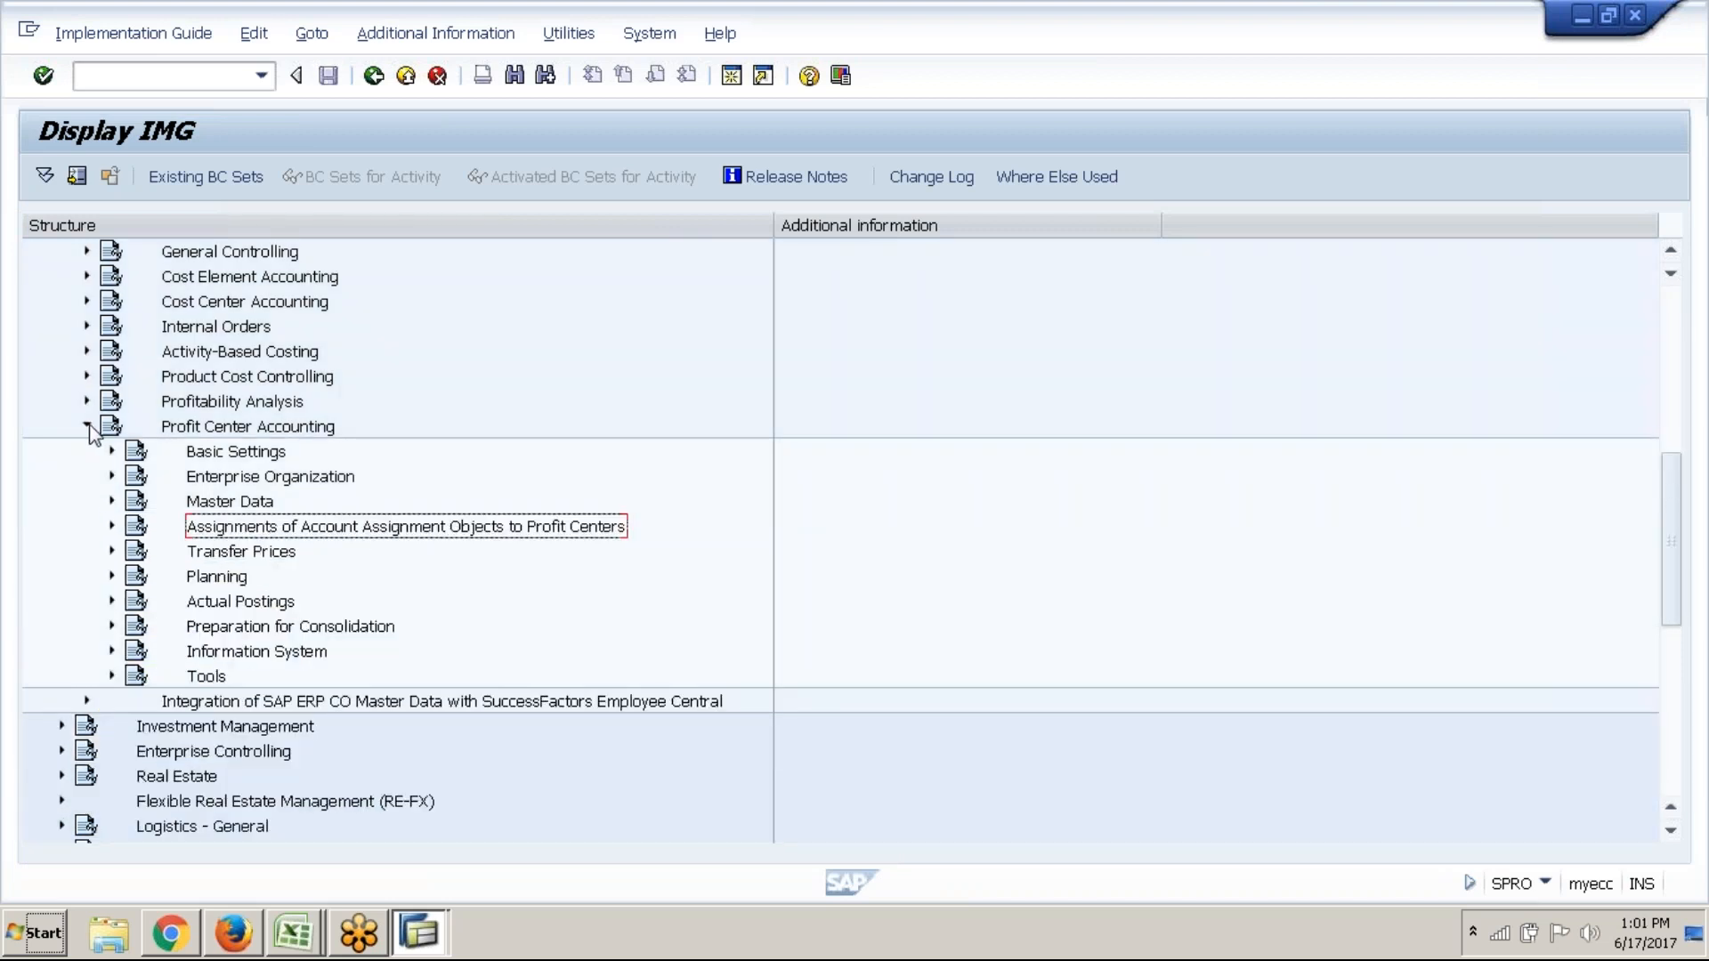
click(88, 426)
click(271, 307)
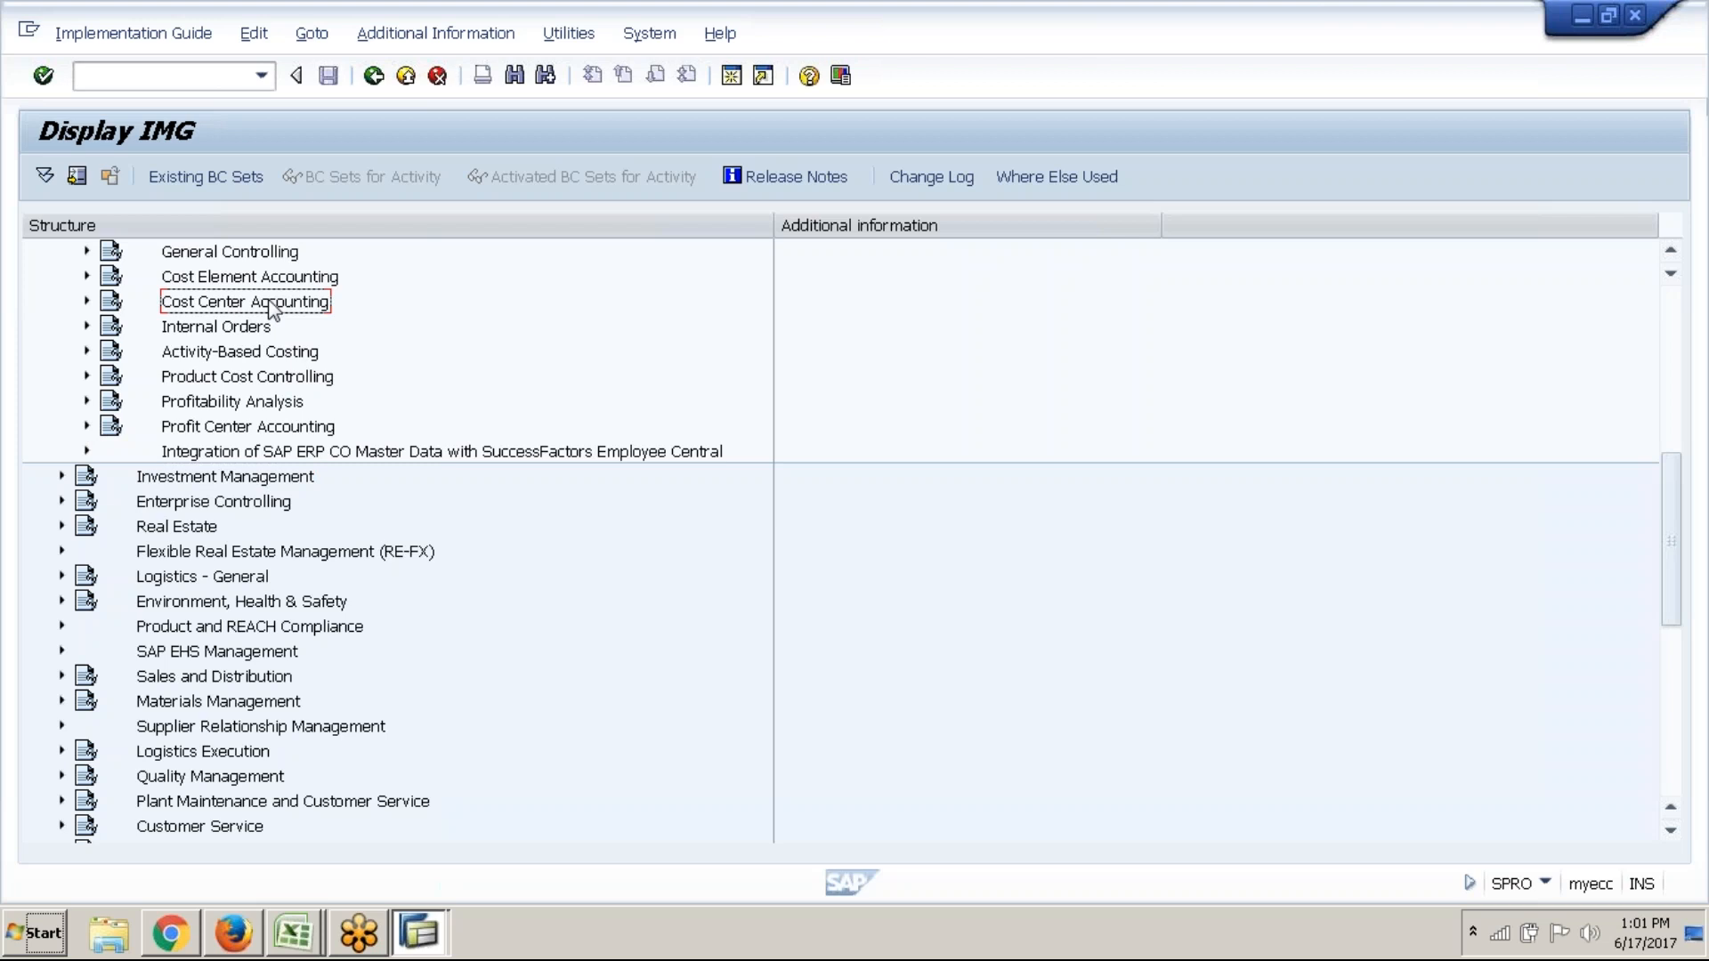
scroll(272, 310, up, 7)
scroll(272, 310, down, 5)
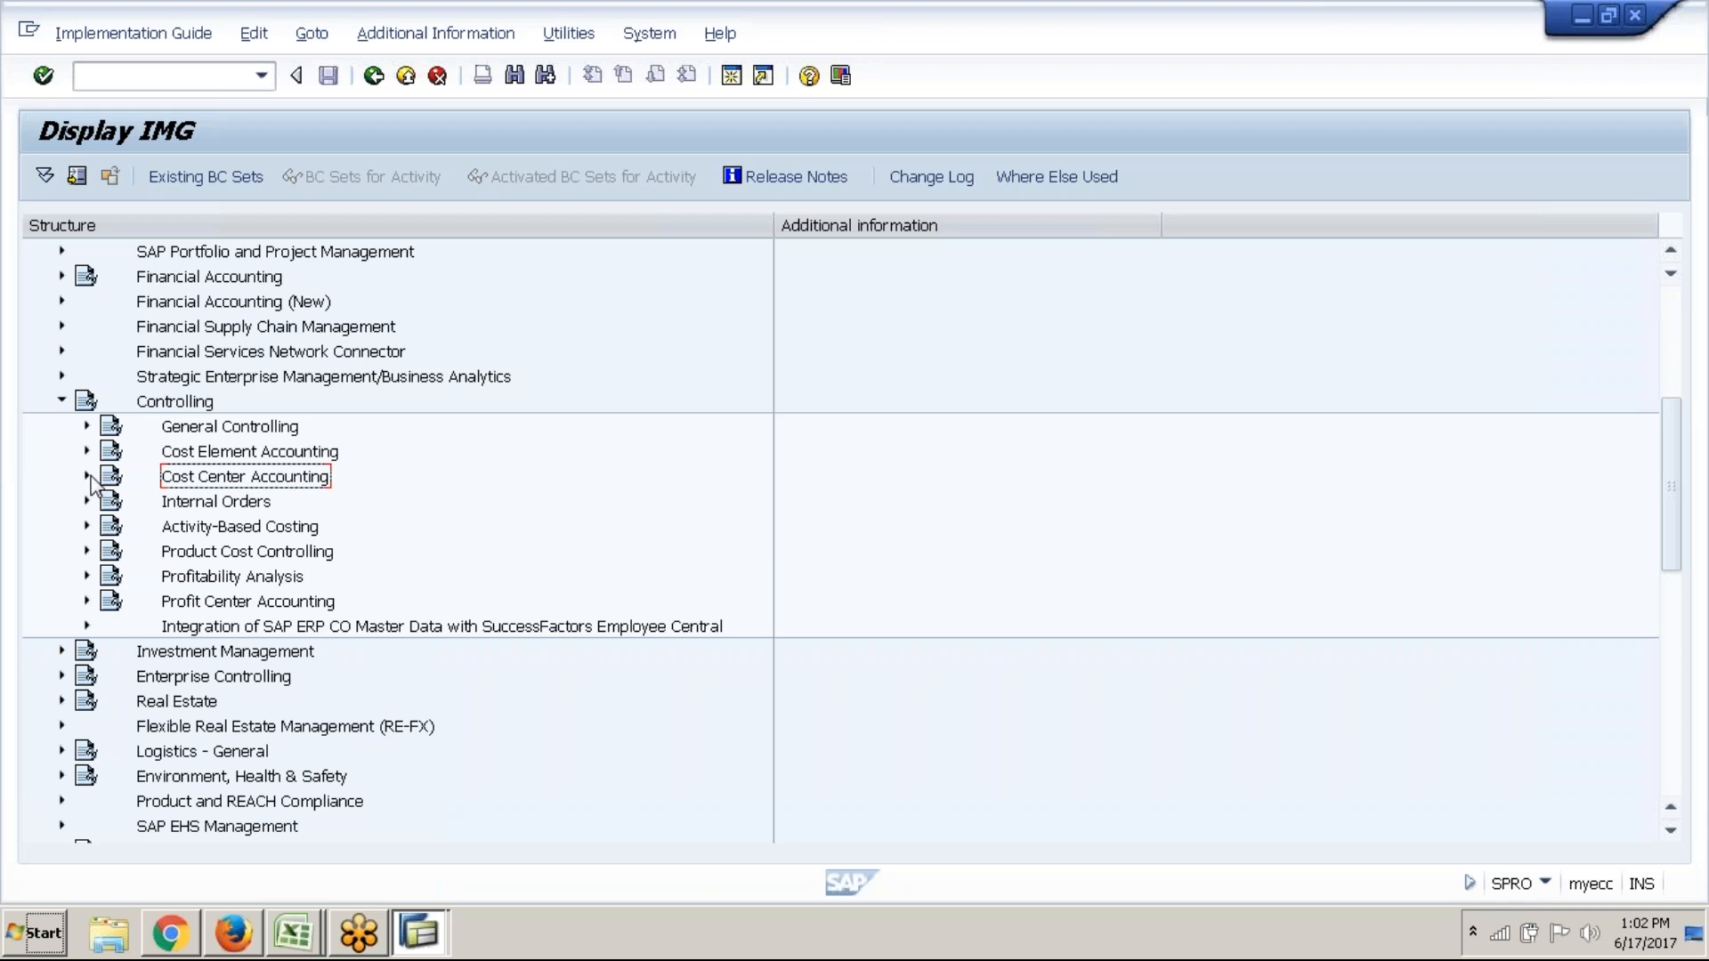
Expand Cost Center Accounting > Master Data > Cost Centers to reveal Define Standard Hierarchy and Create Cost Centers
click(89, 477)
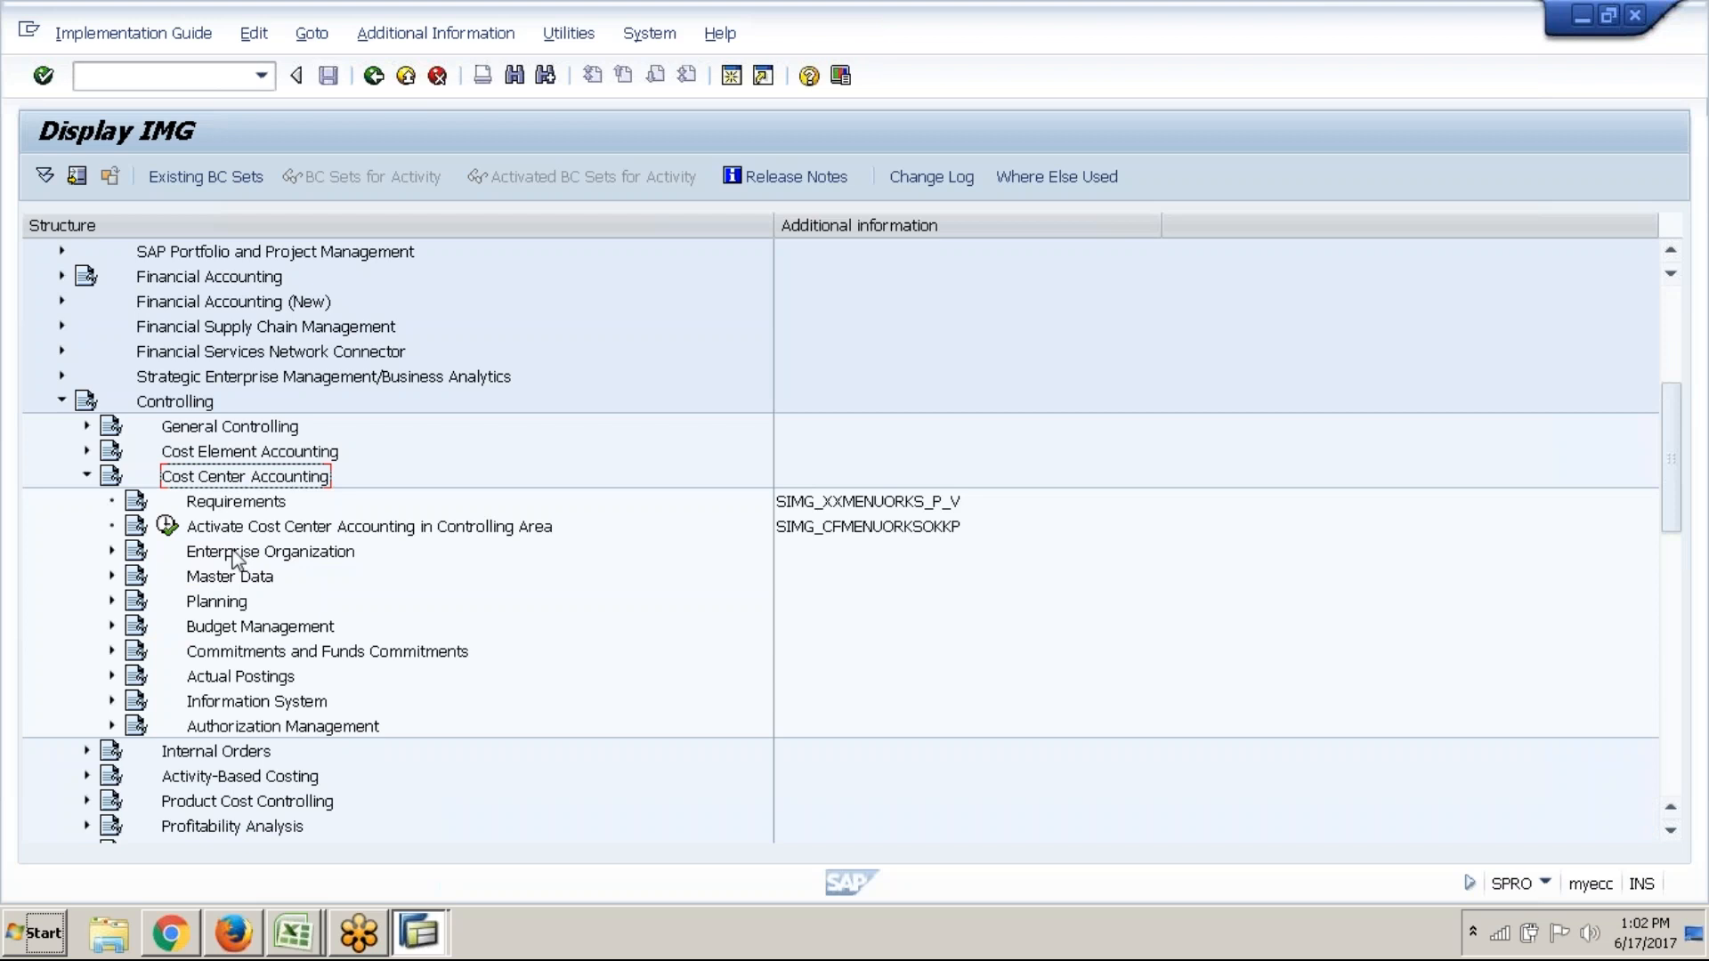
click(171, 580)
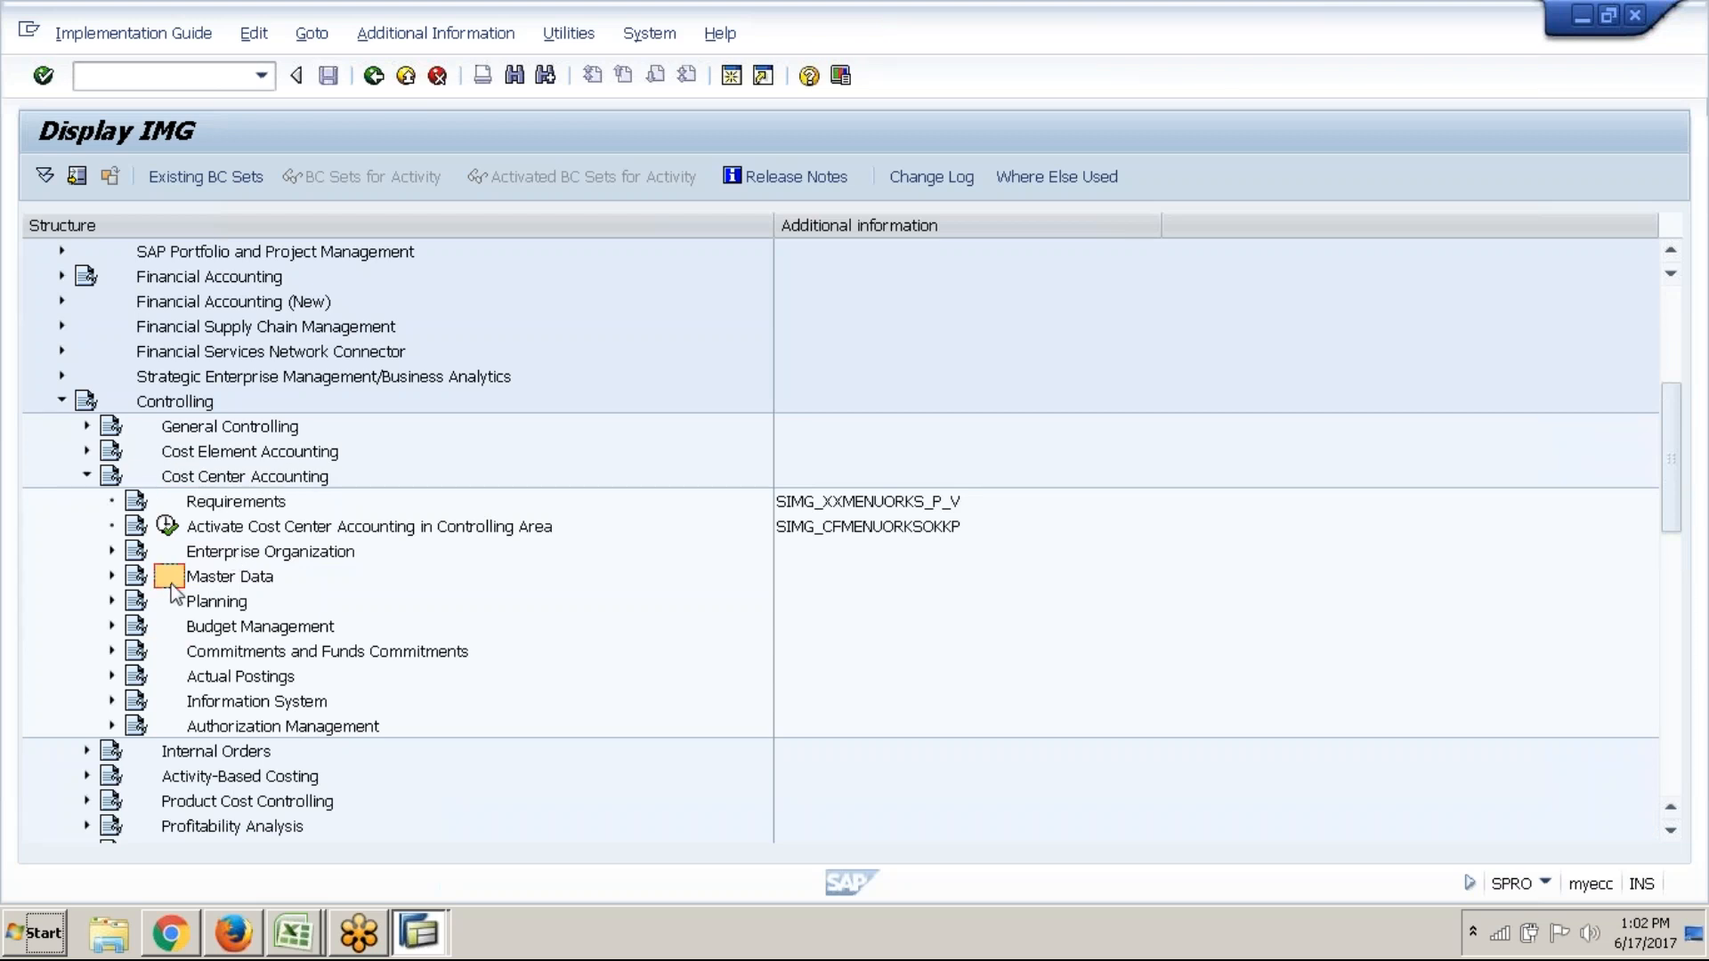
click(112, 576)
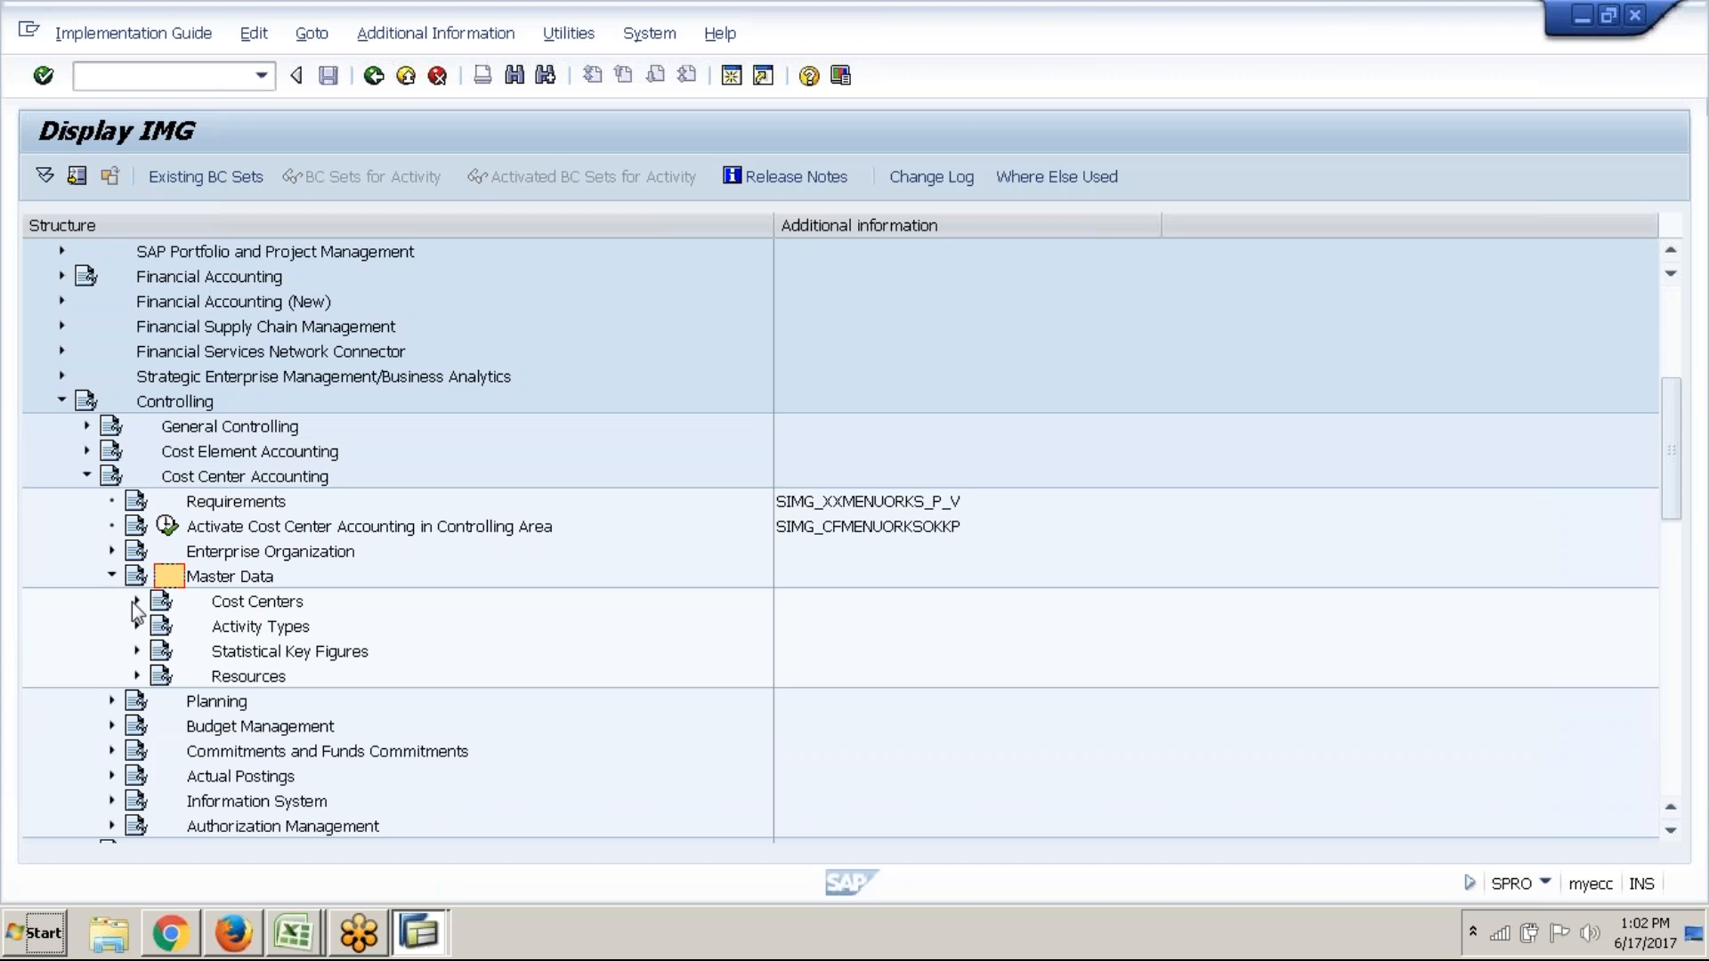
click(132, 601)
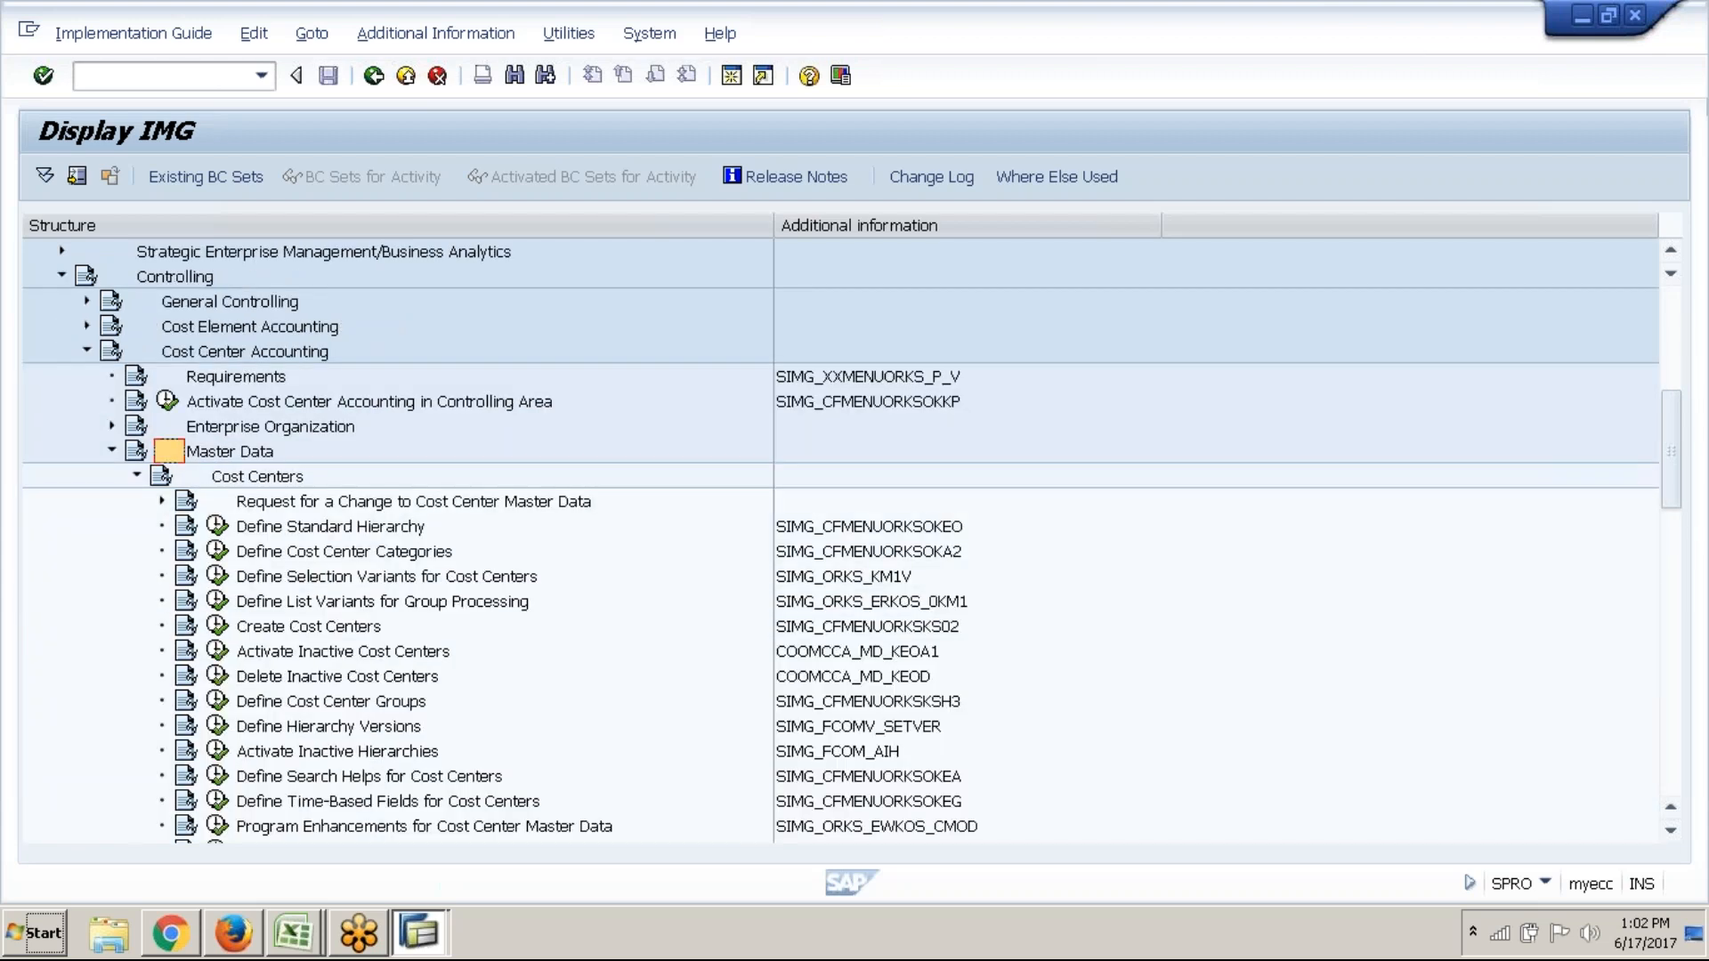
click(294, 934)
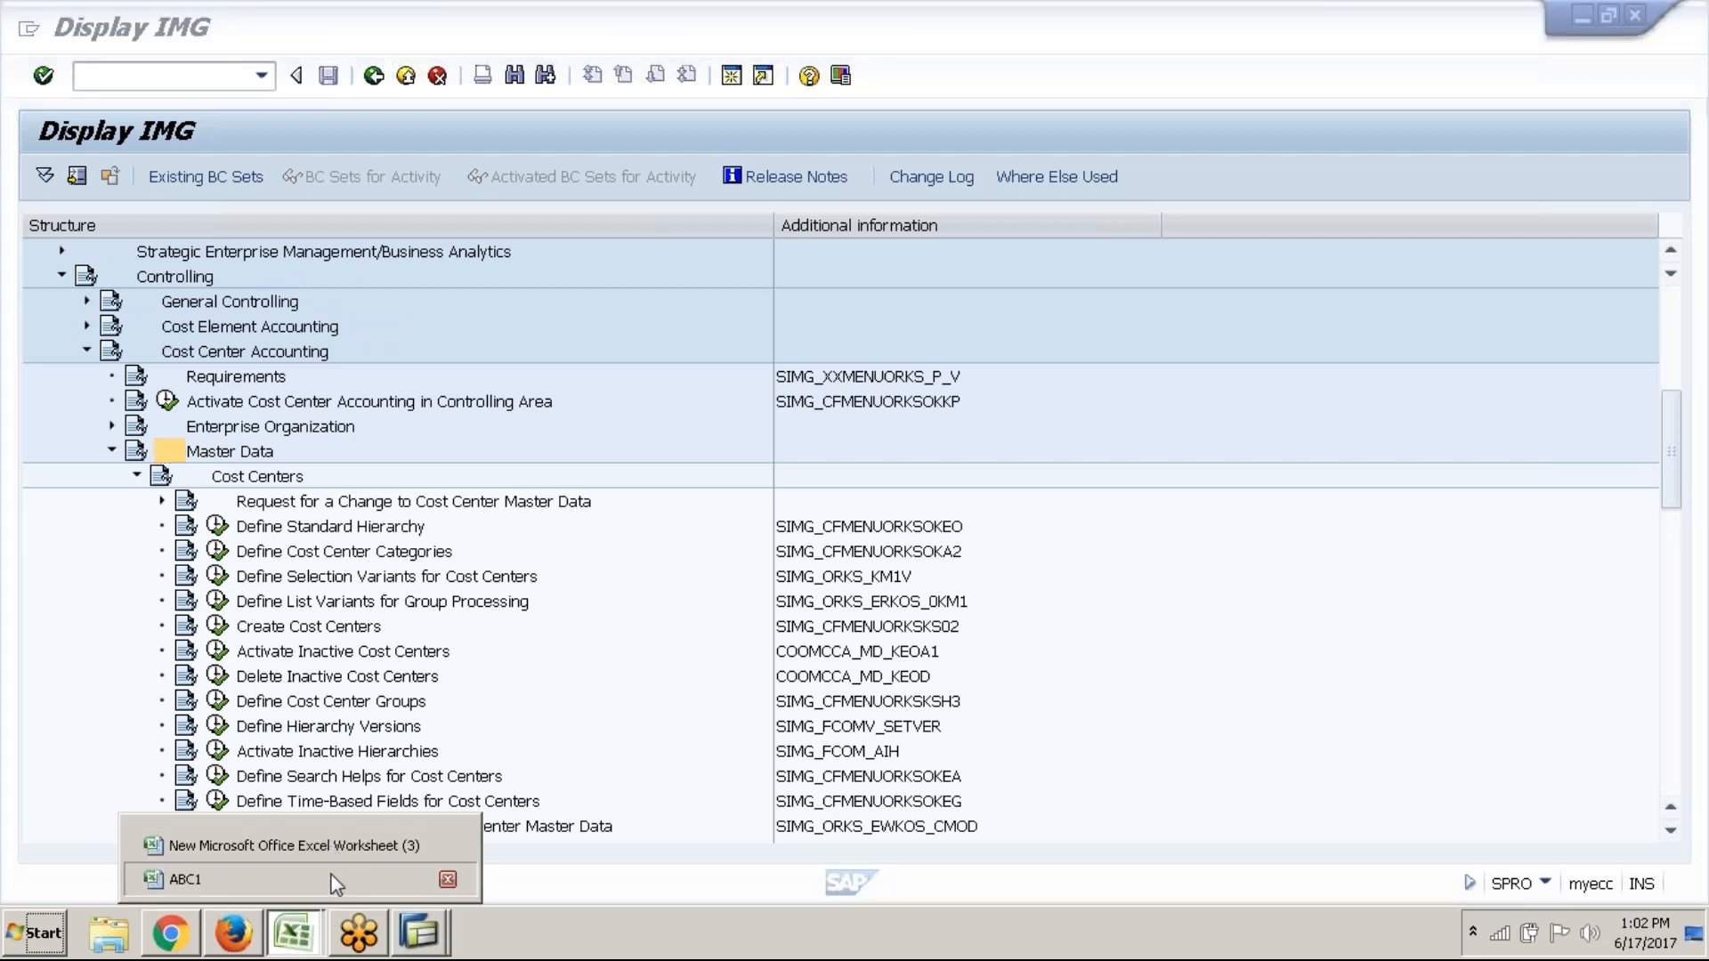
In the ABC1 workbook, type Cost center Group in E49 and a bold PRODUCTION in F49
click(329, 878)
scroll(566, 666, down, 7)
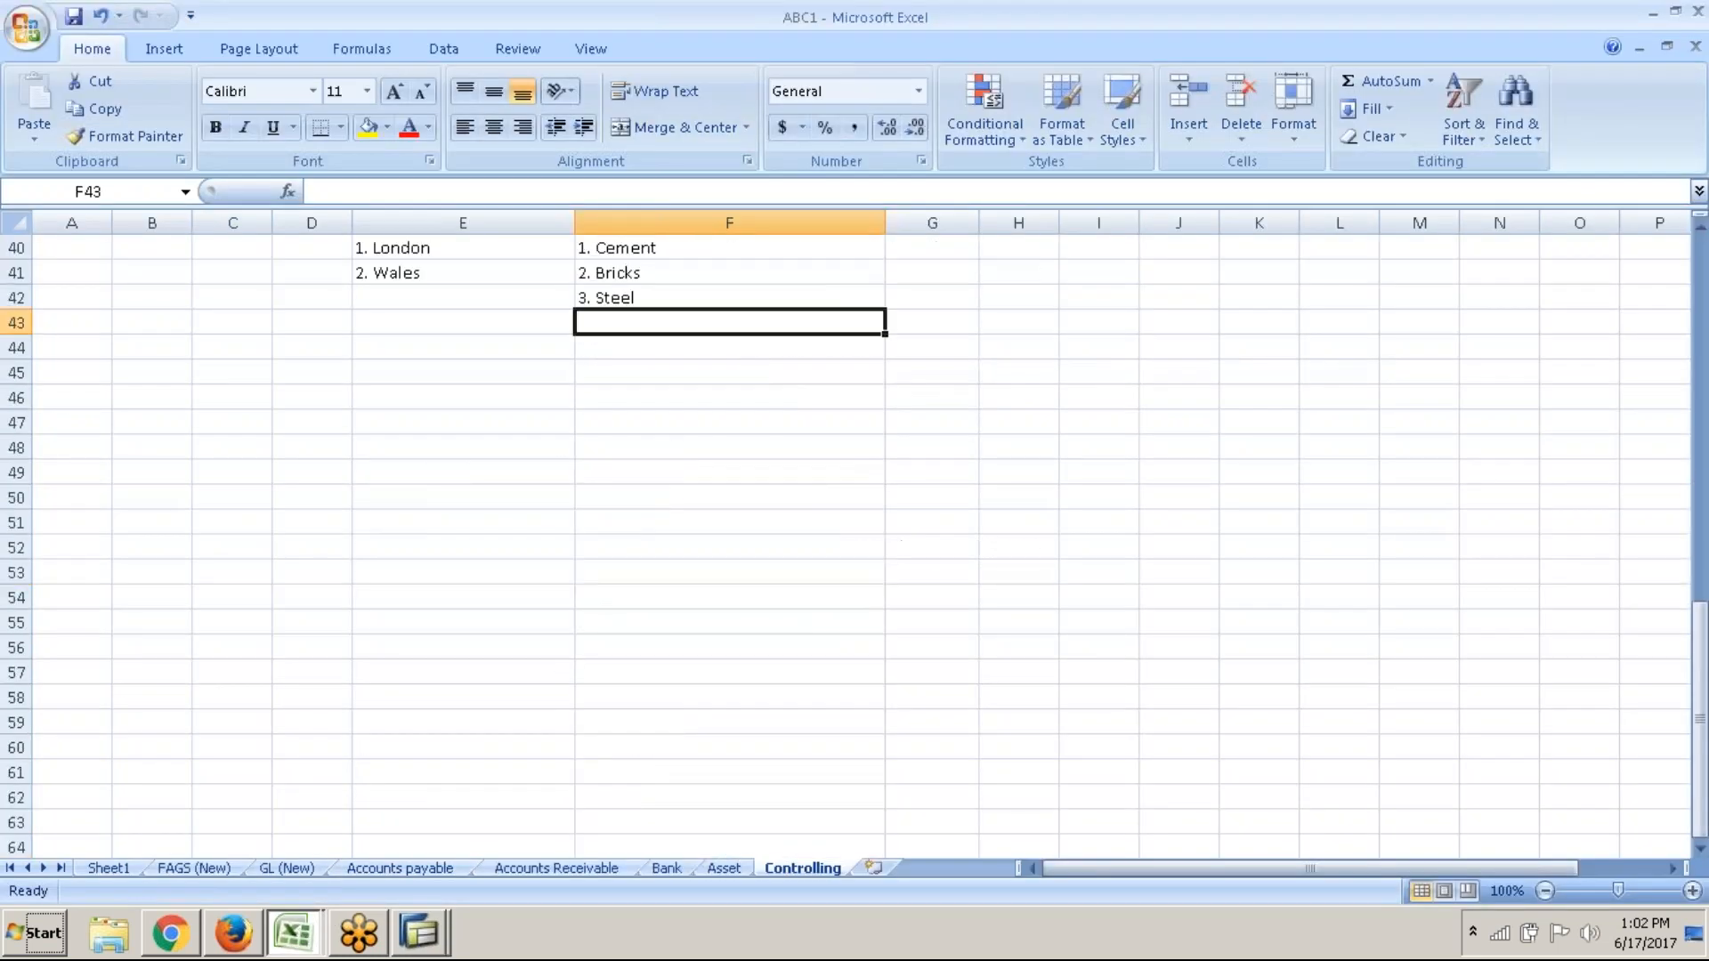
click(623, 466)
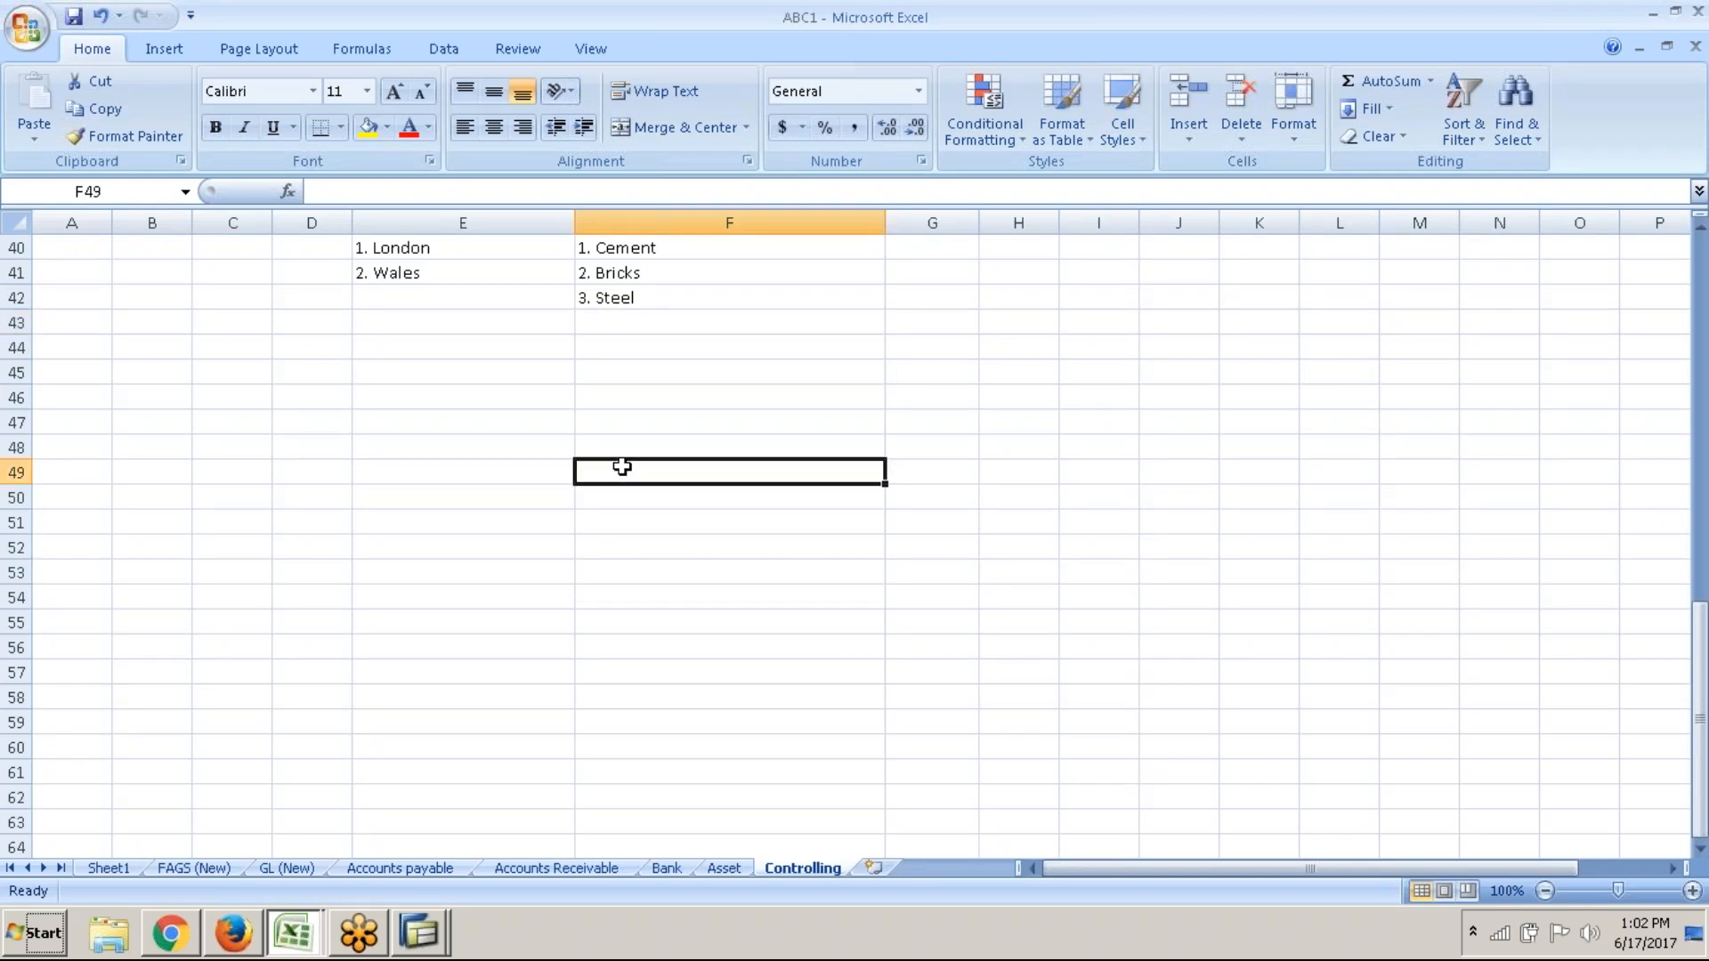
click(483, 469)
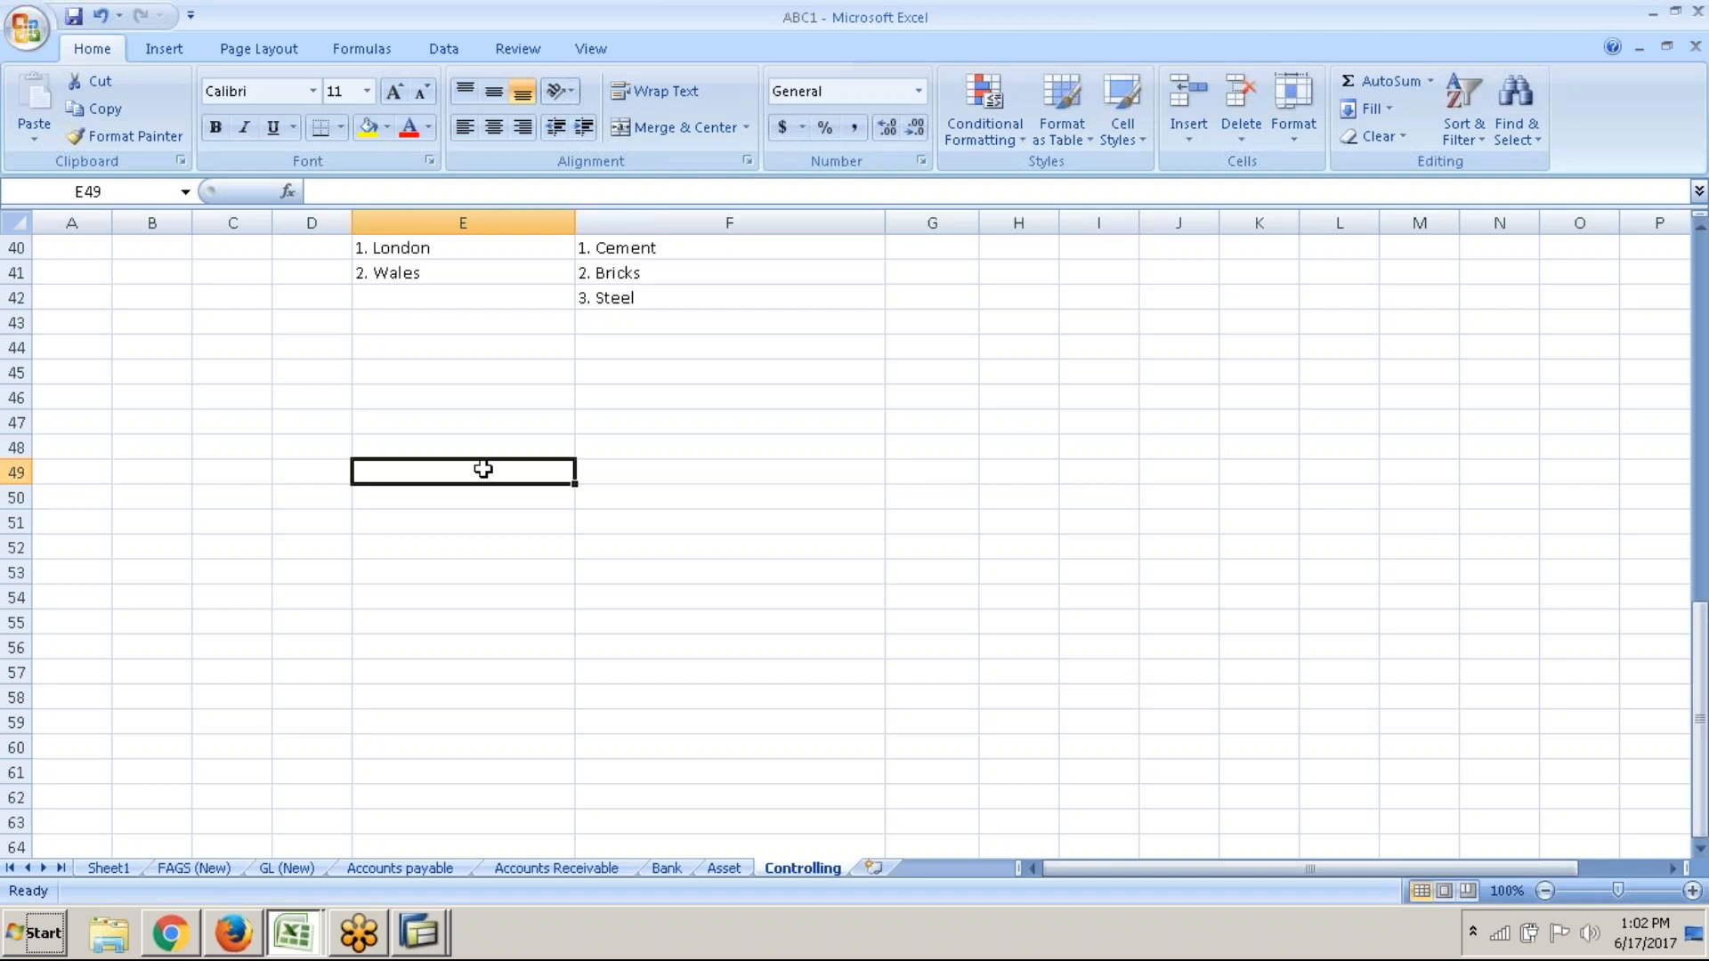
text(cOST center Group)
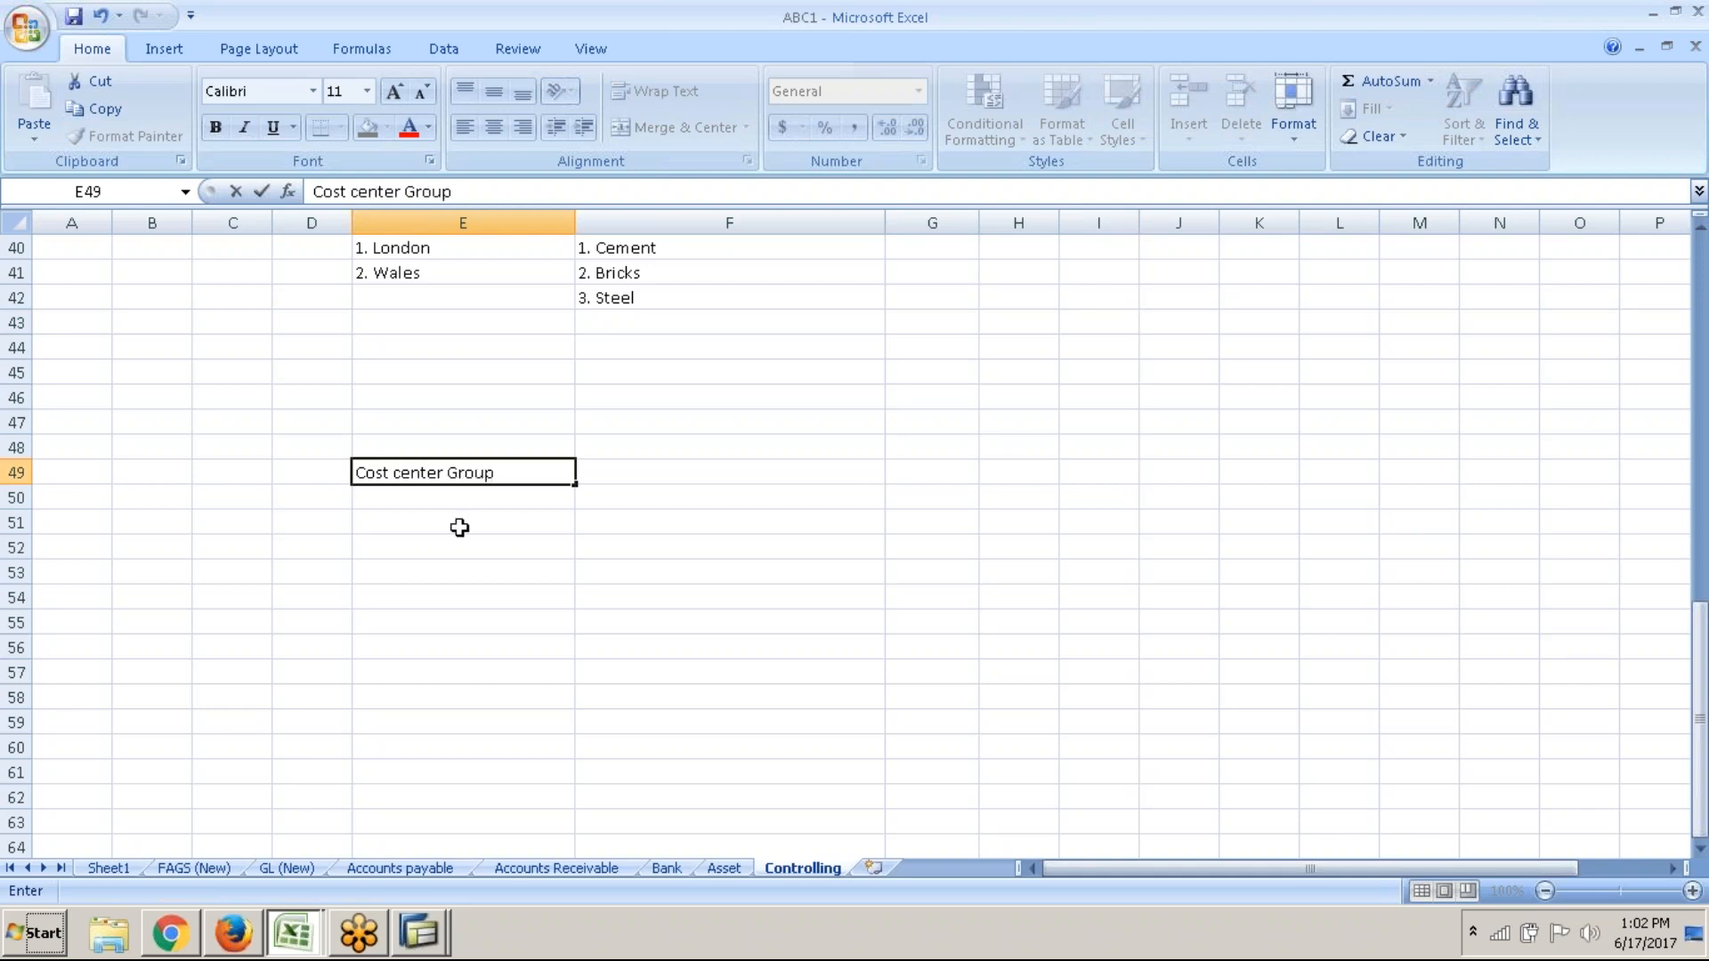
click(469, 502)
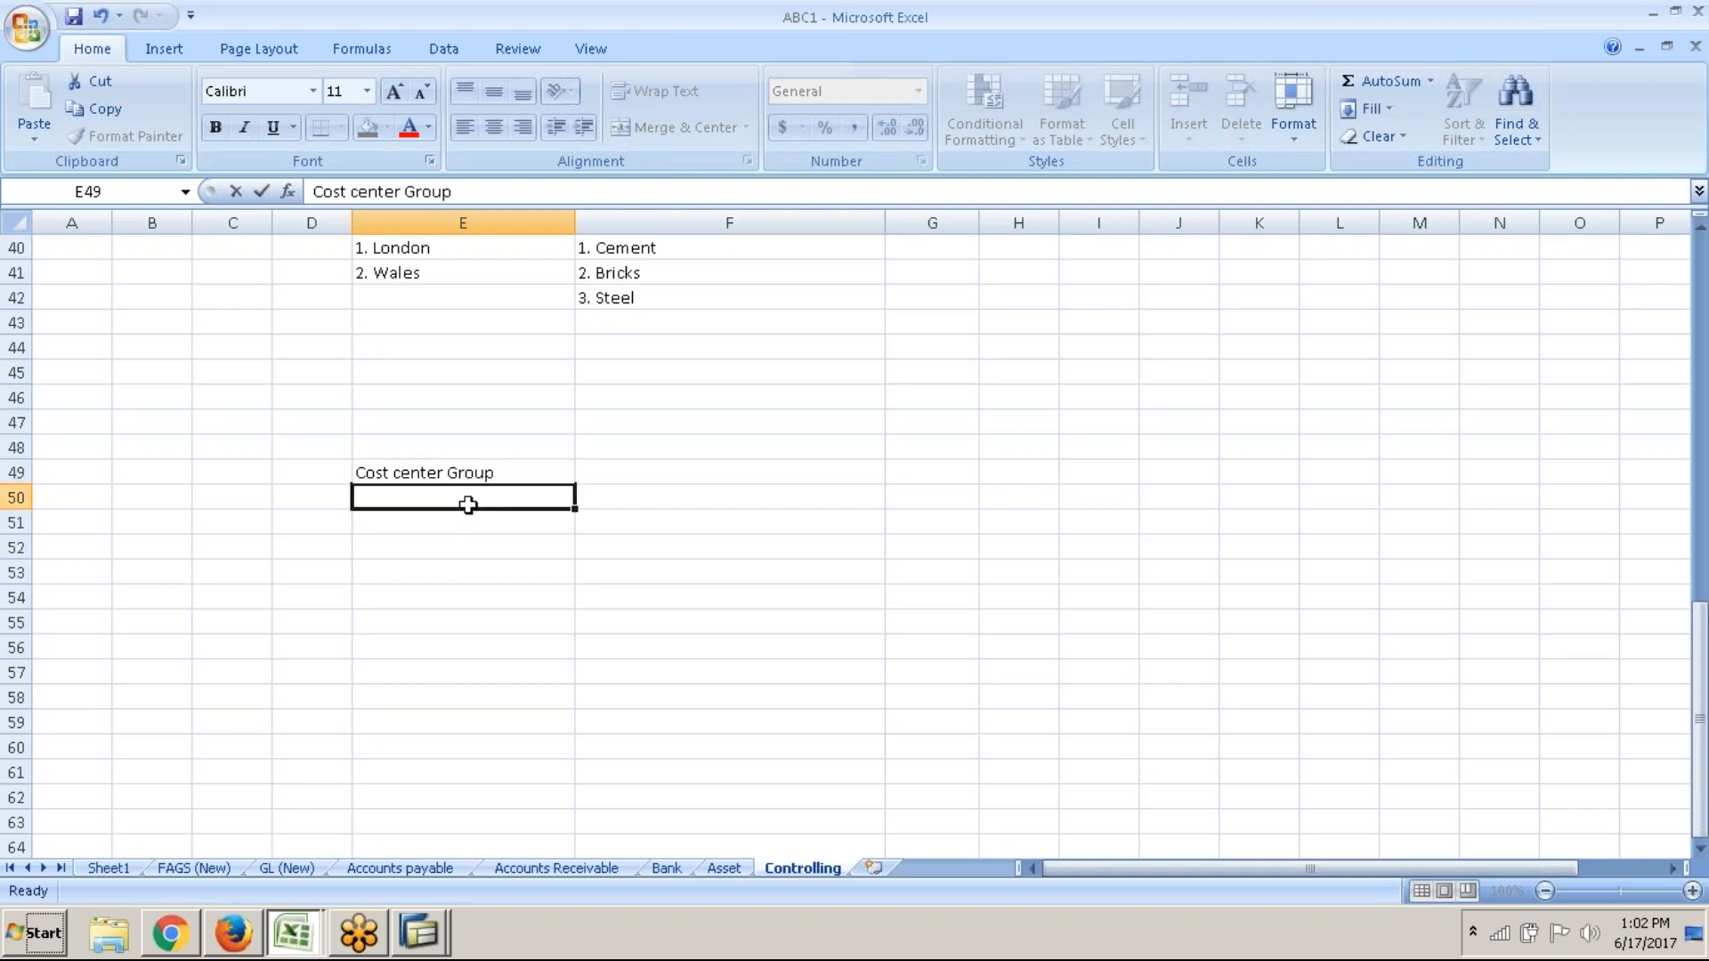
click(584, 476)
text(P)
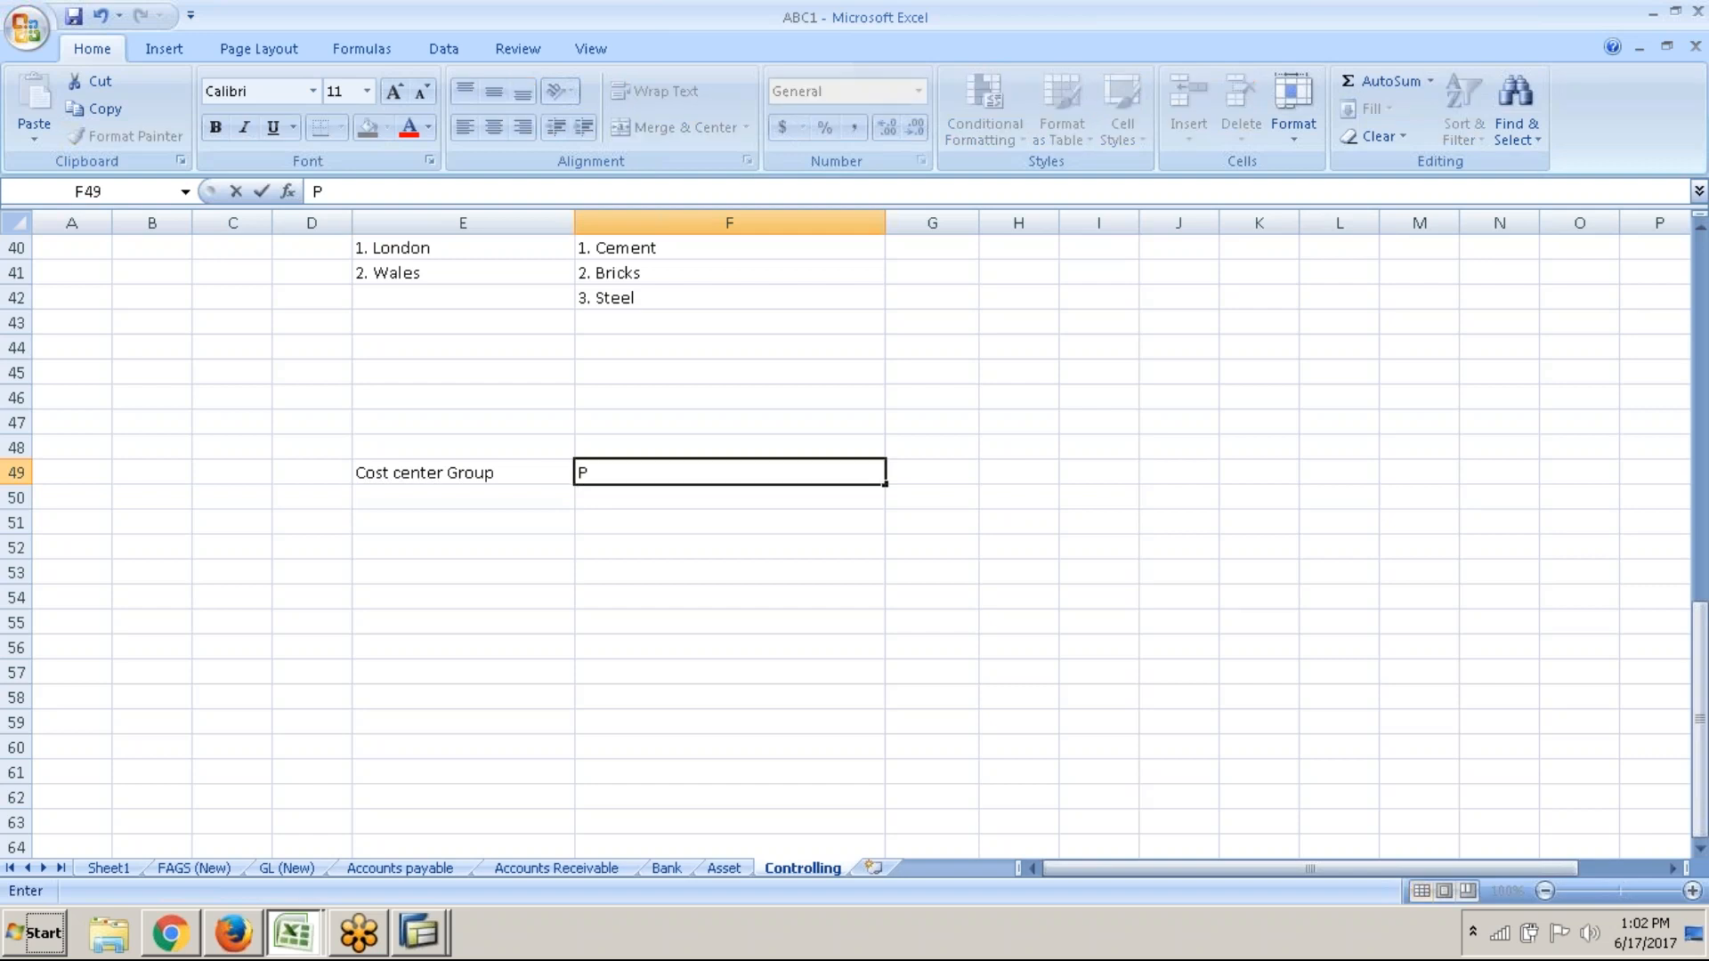
text(RODUCTION)
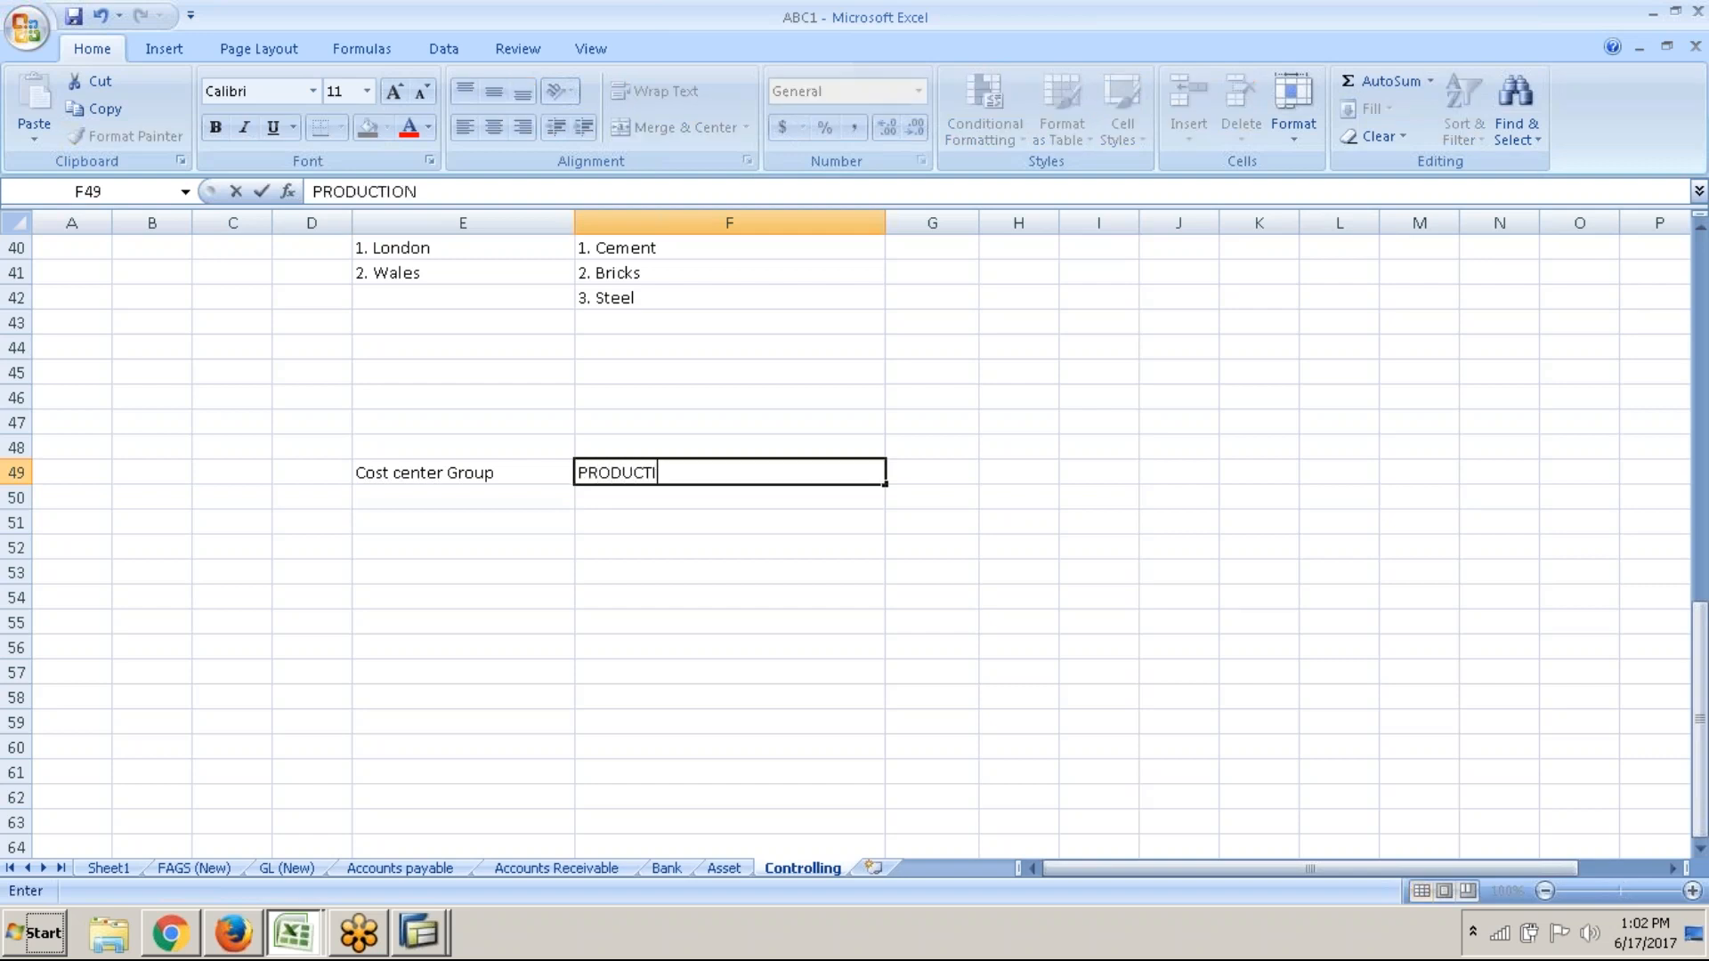
key(Return)
key(Up)
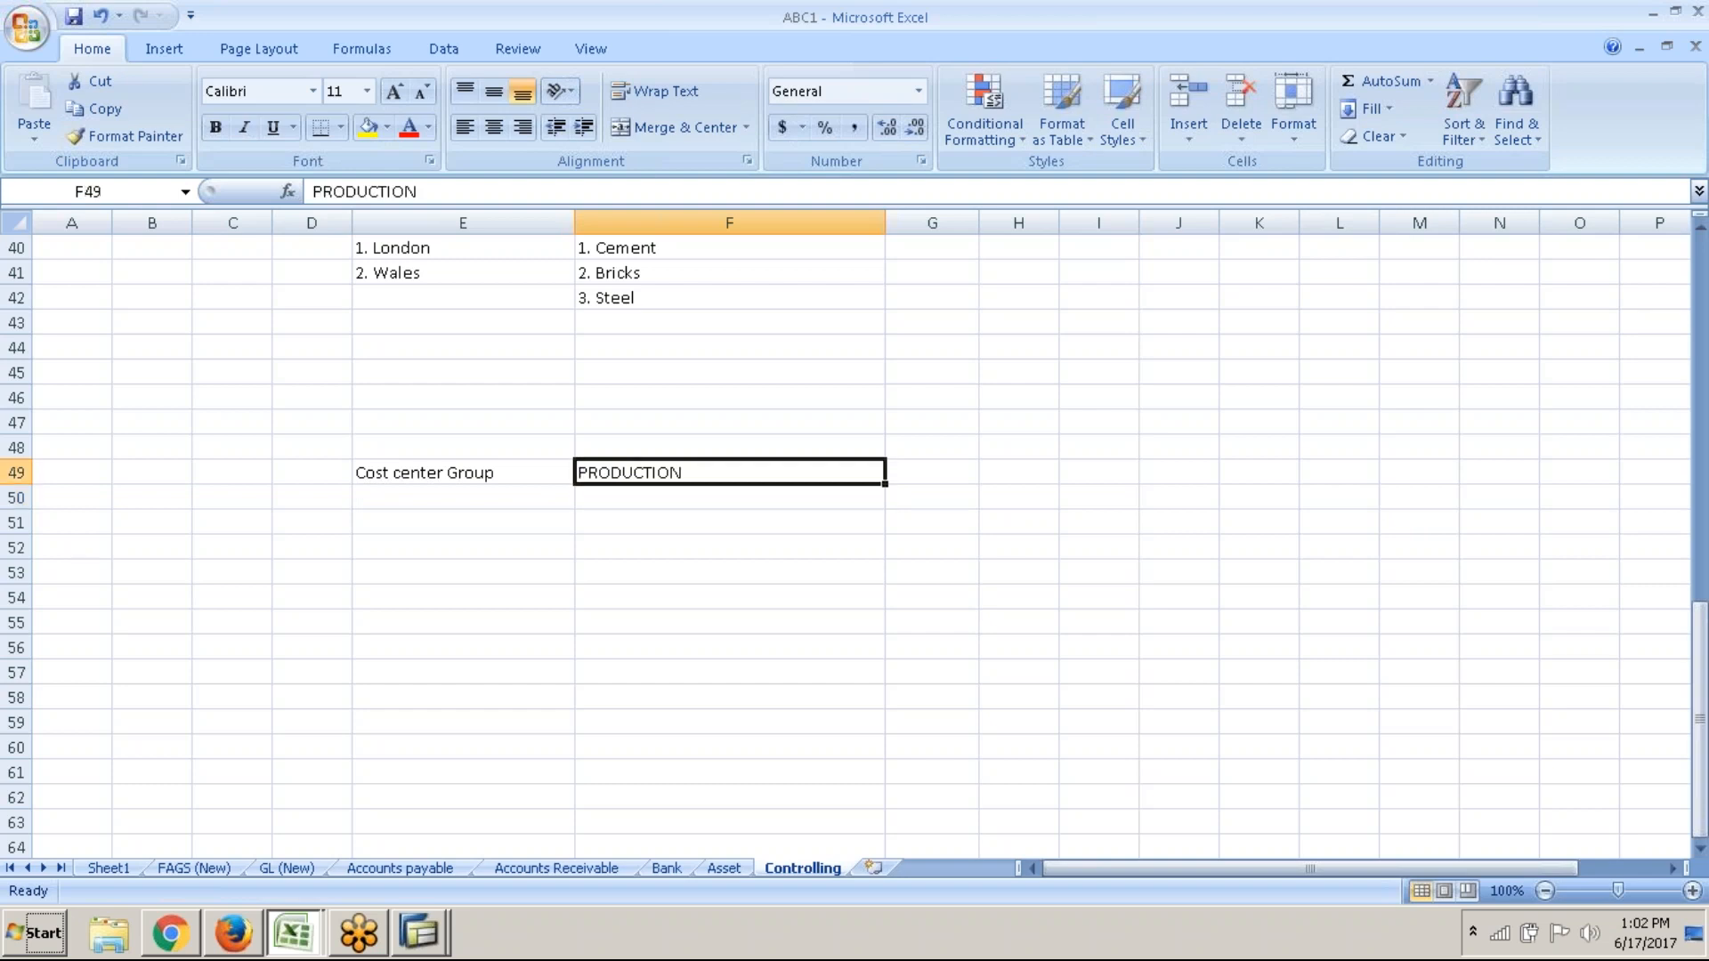
key(ctrl+b)
List cost centers CC1 RM, CC2 SF and CC3 FINISHED under PRODUCTION
click(526, 497)
text(CC1)
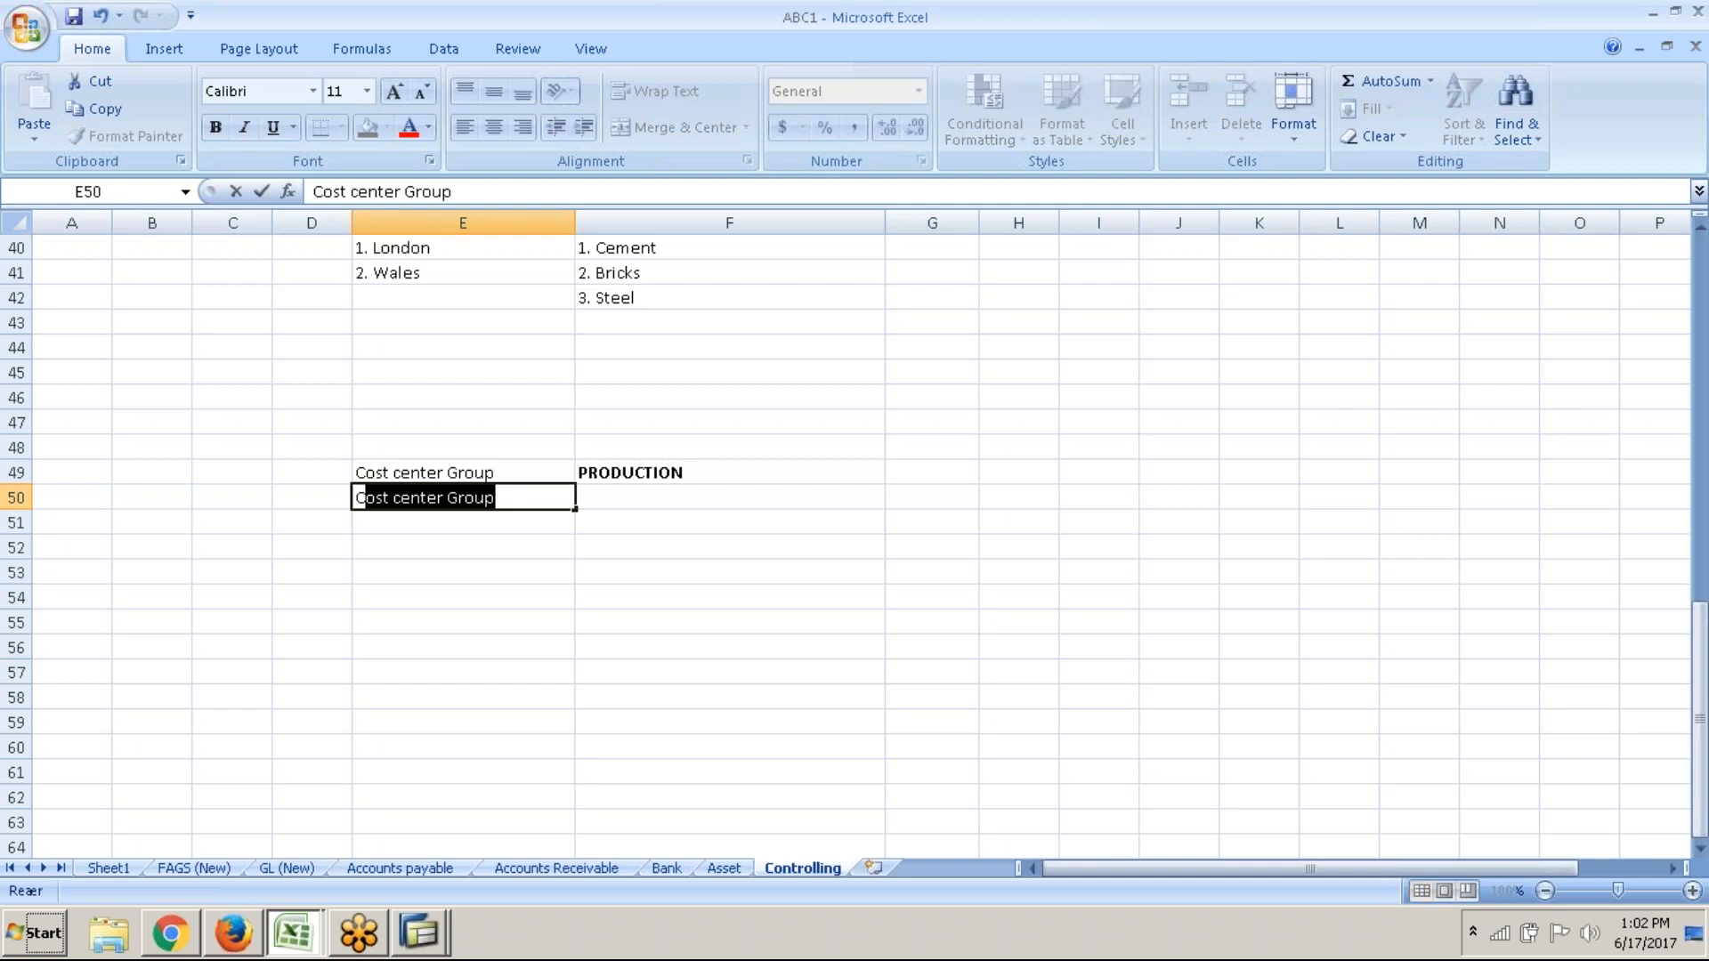
key(Tab)
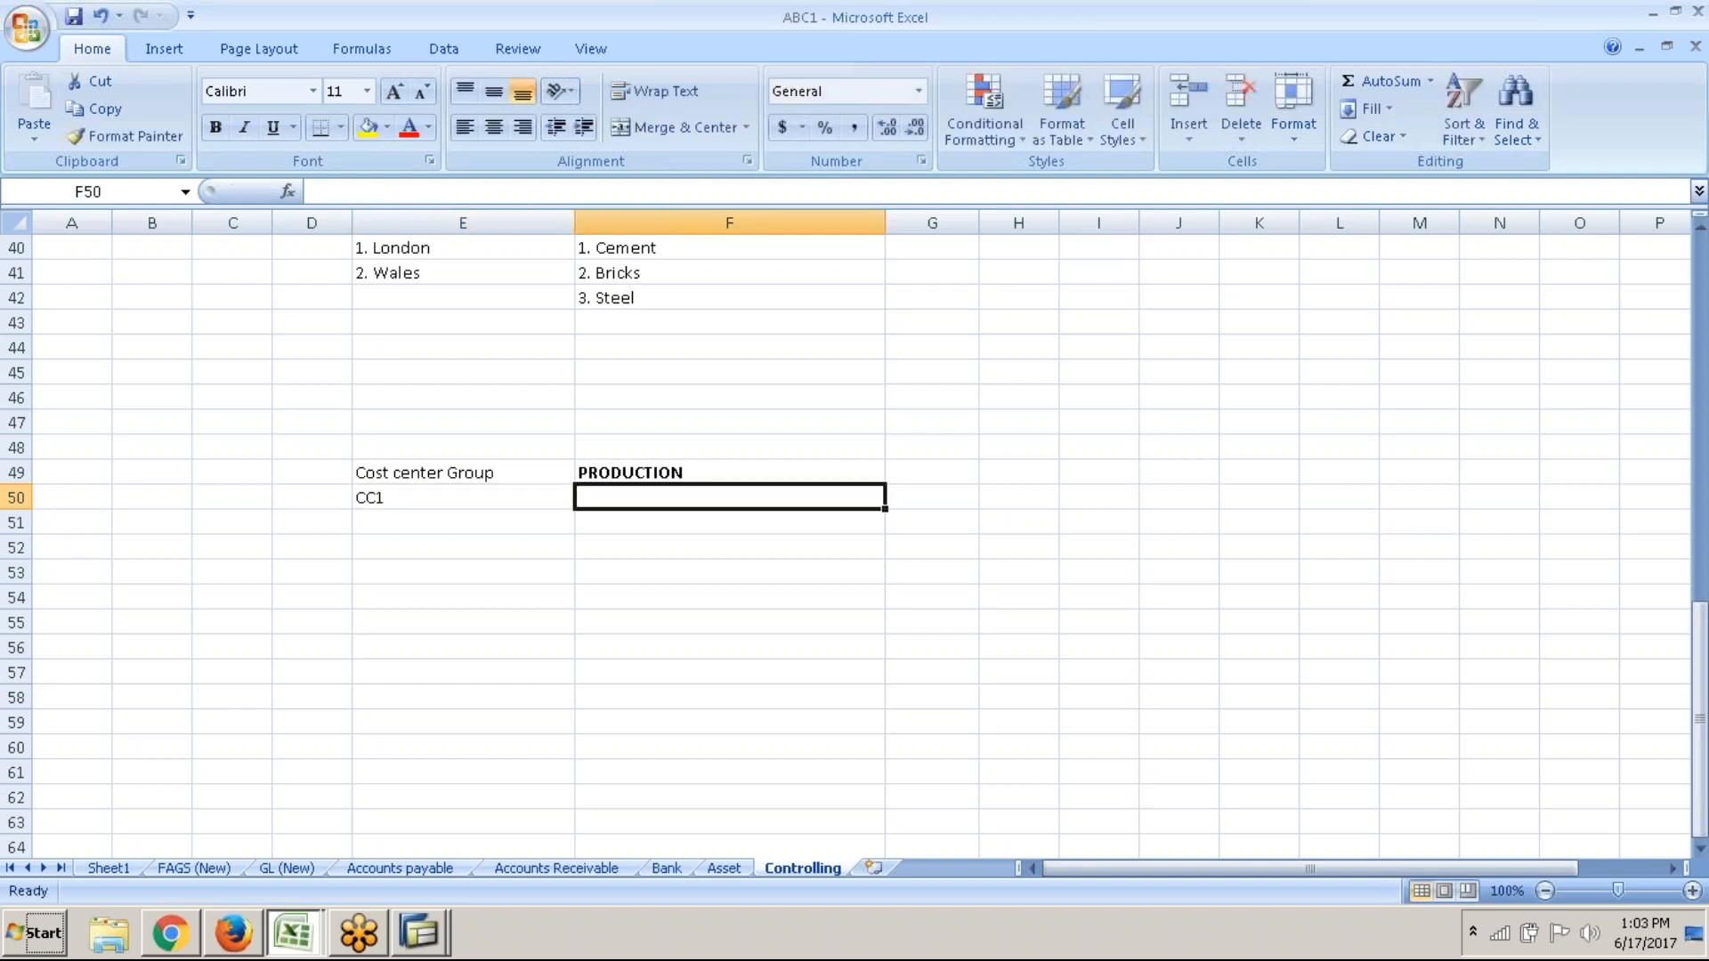
text(rm)
key(BackSpace)
key(BackSpace)
text(RM)
key(Return)
text(CC2)
key(Tab)
text(SF)
key(Return)
text(CC3)
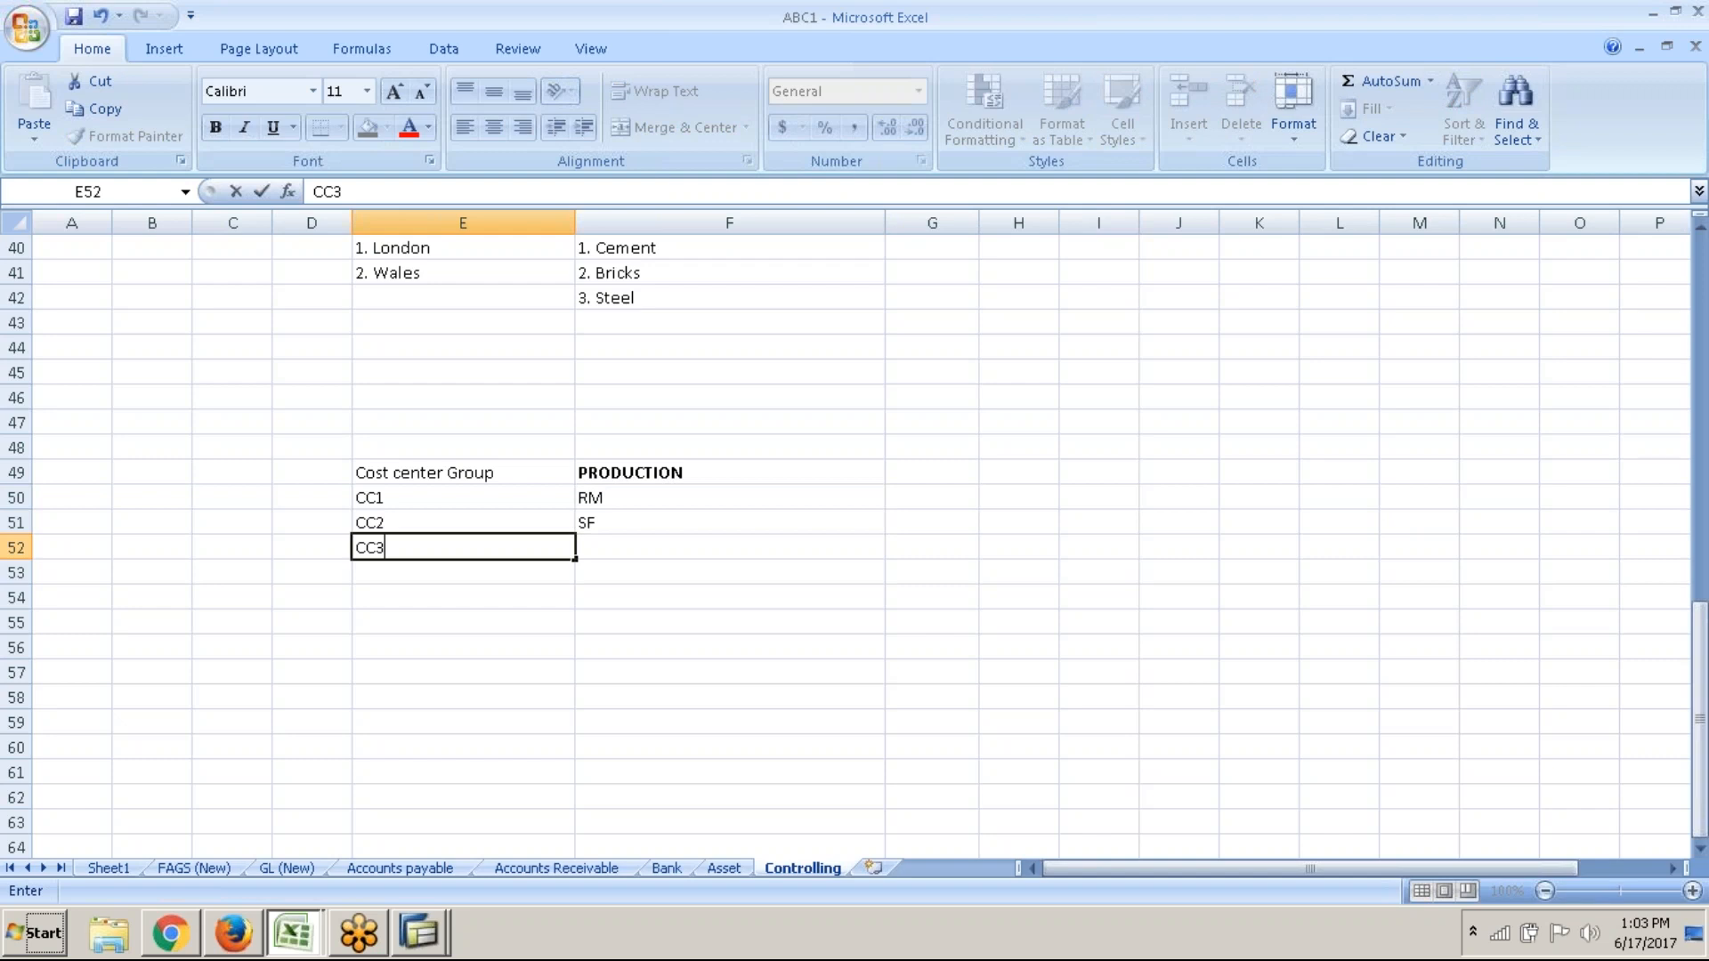
key(Tab)
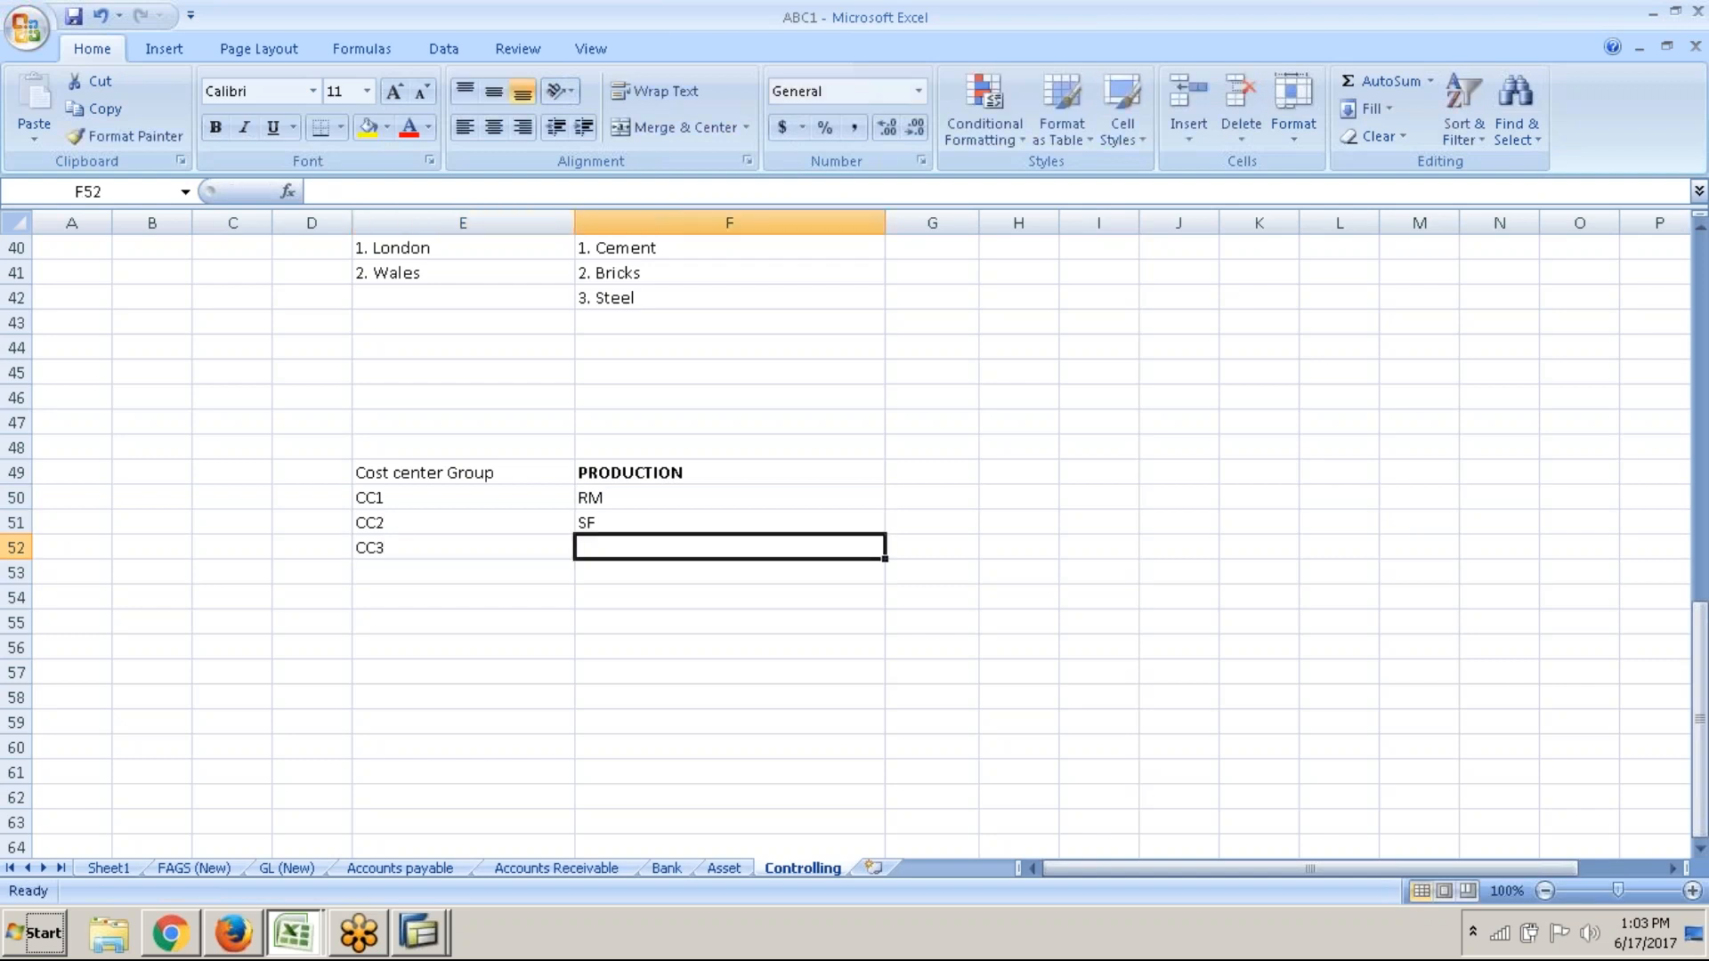
text(FINISHED)
key(Return)
key(Return)
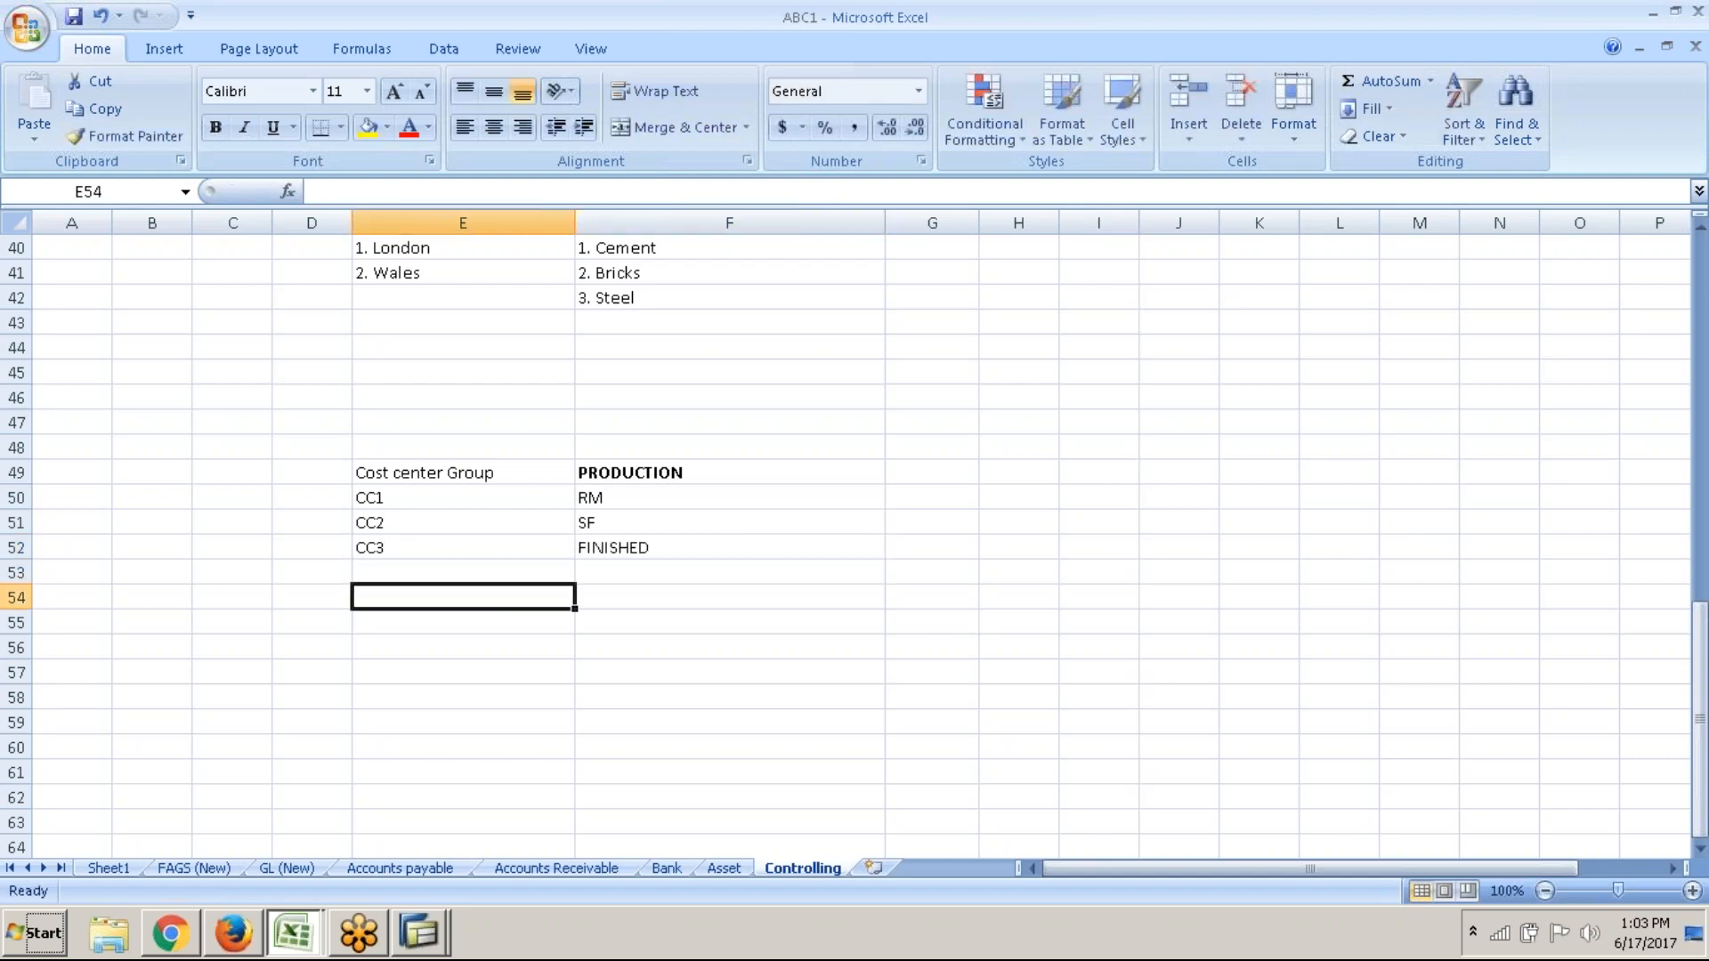
click(525, 473)
Copy the Cost center Group label into E55 and enter a bold FINANCE group name beside it
key(ctrl+c)
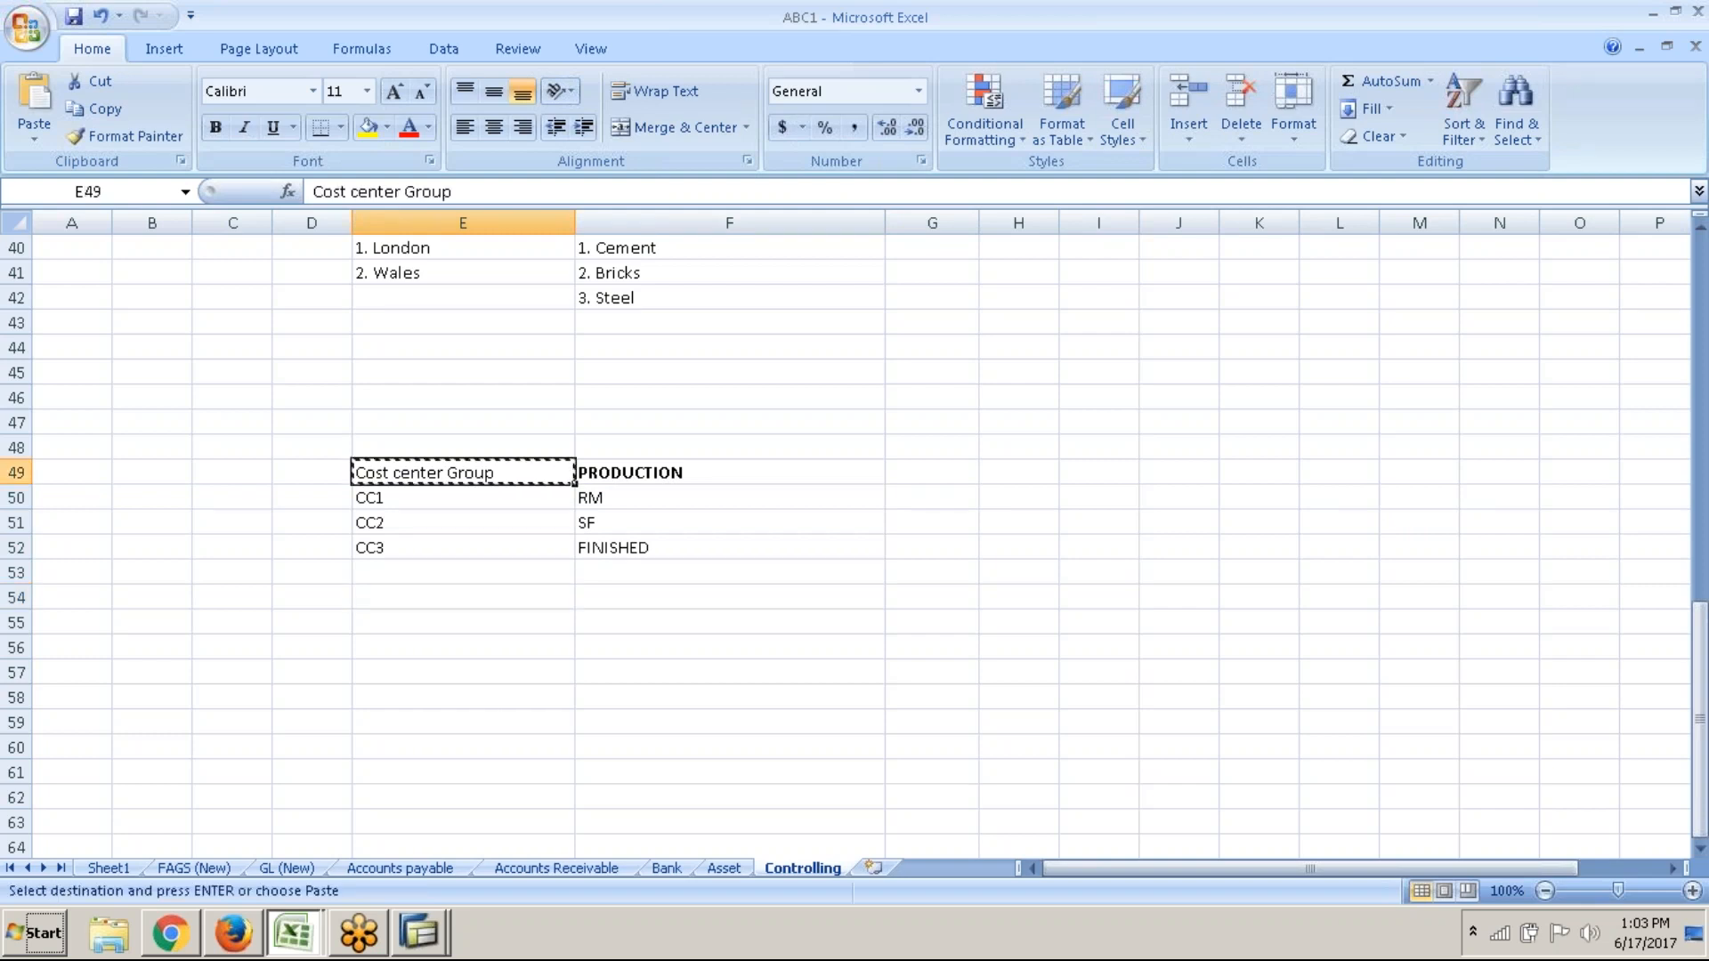
scroll(516, 534, down, 4)
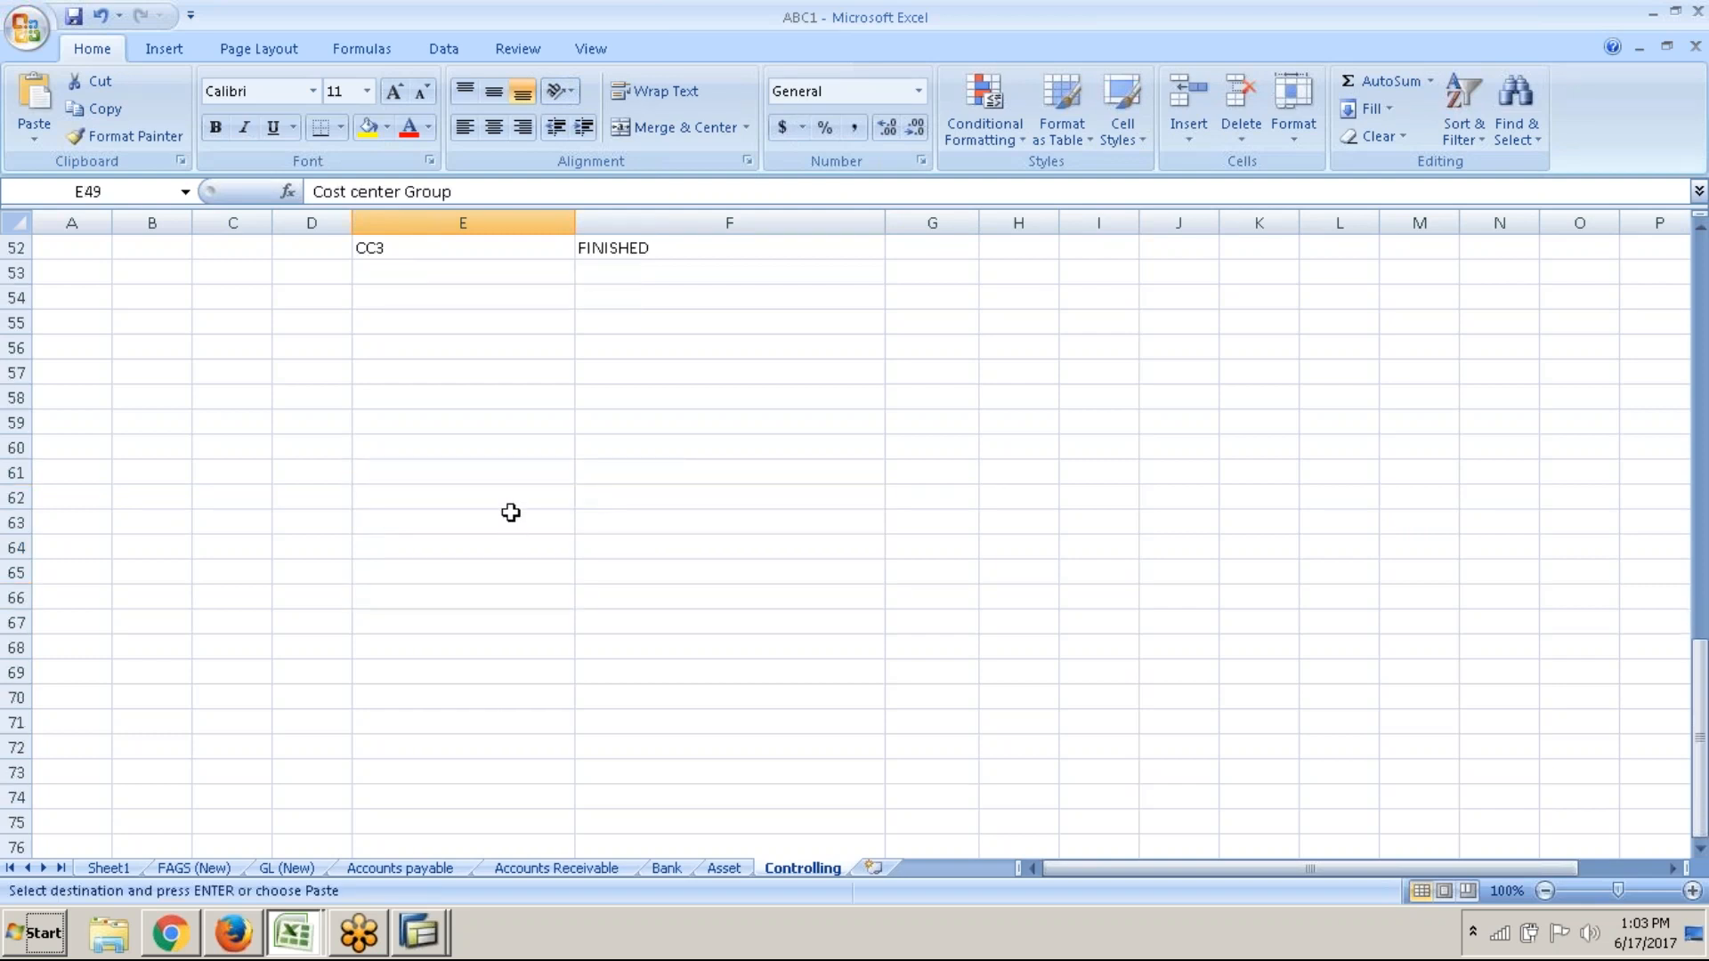
scroll(510, 513, up, 3)
click(510, 522)
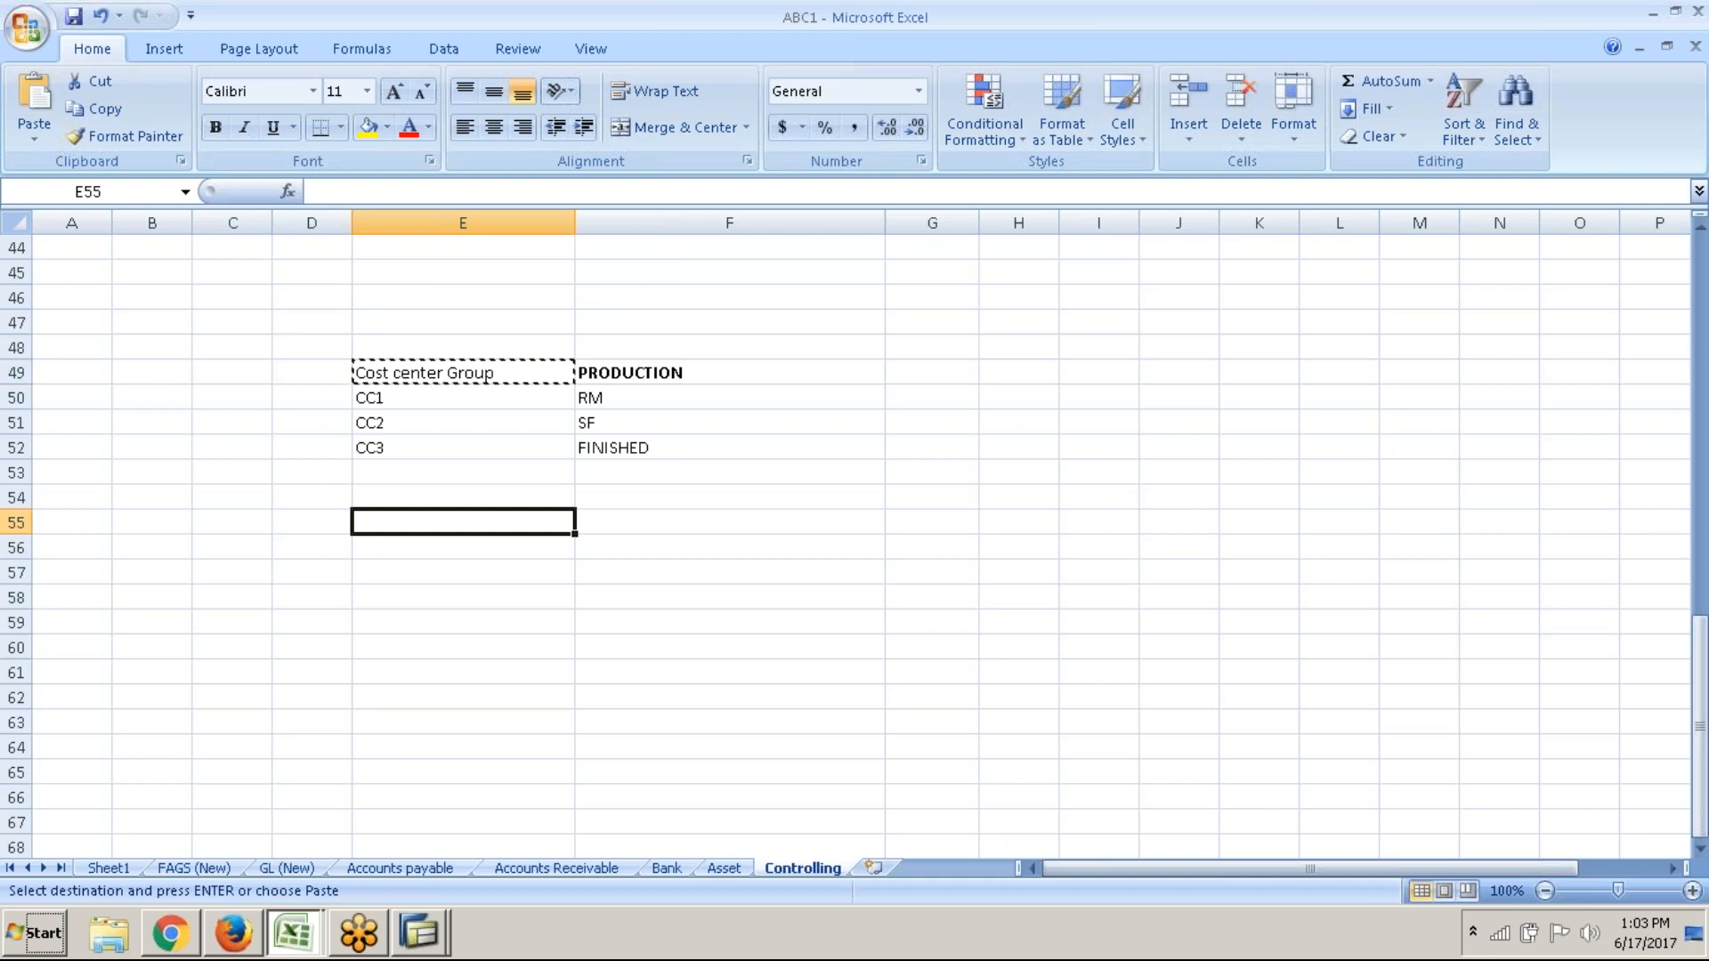
key(ctrl+v)
click(605, 518)
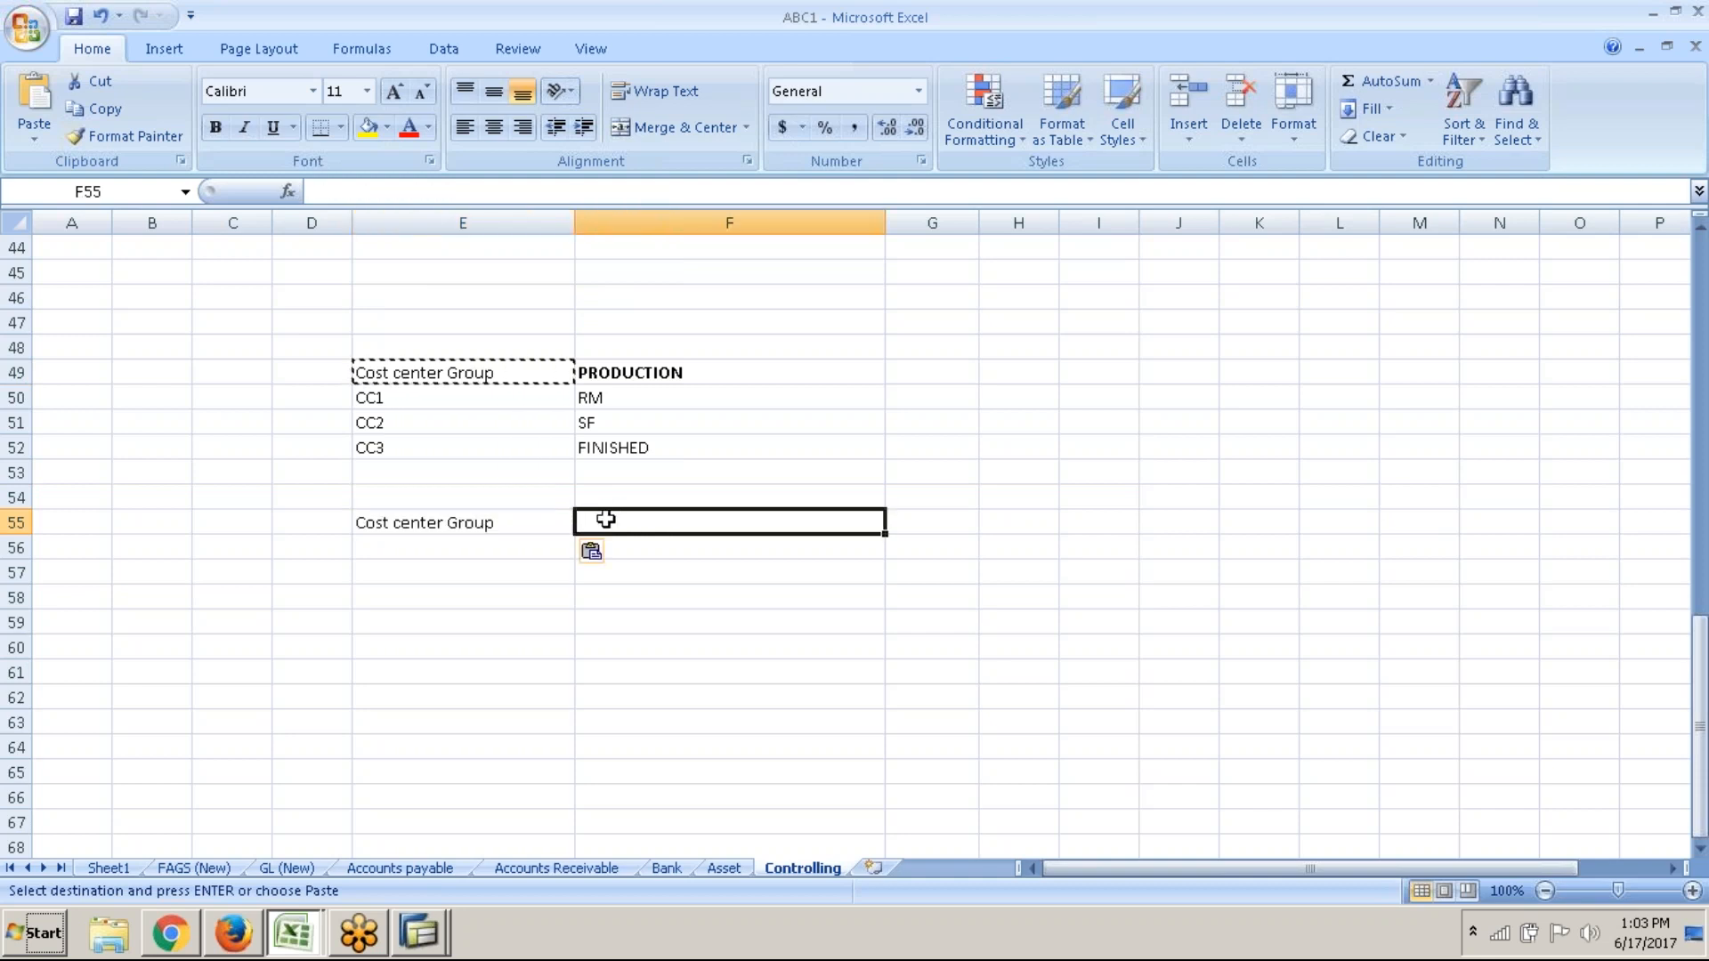
text(fiNANCE)
key(Return)
key(Up)
text(FINN)
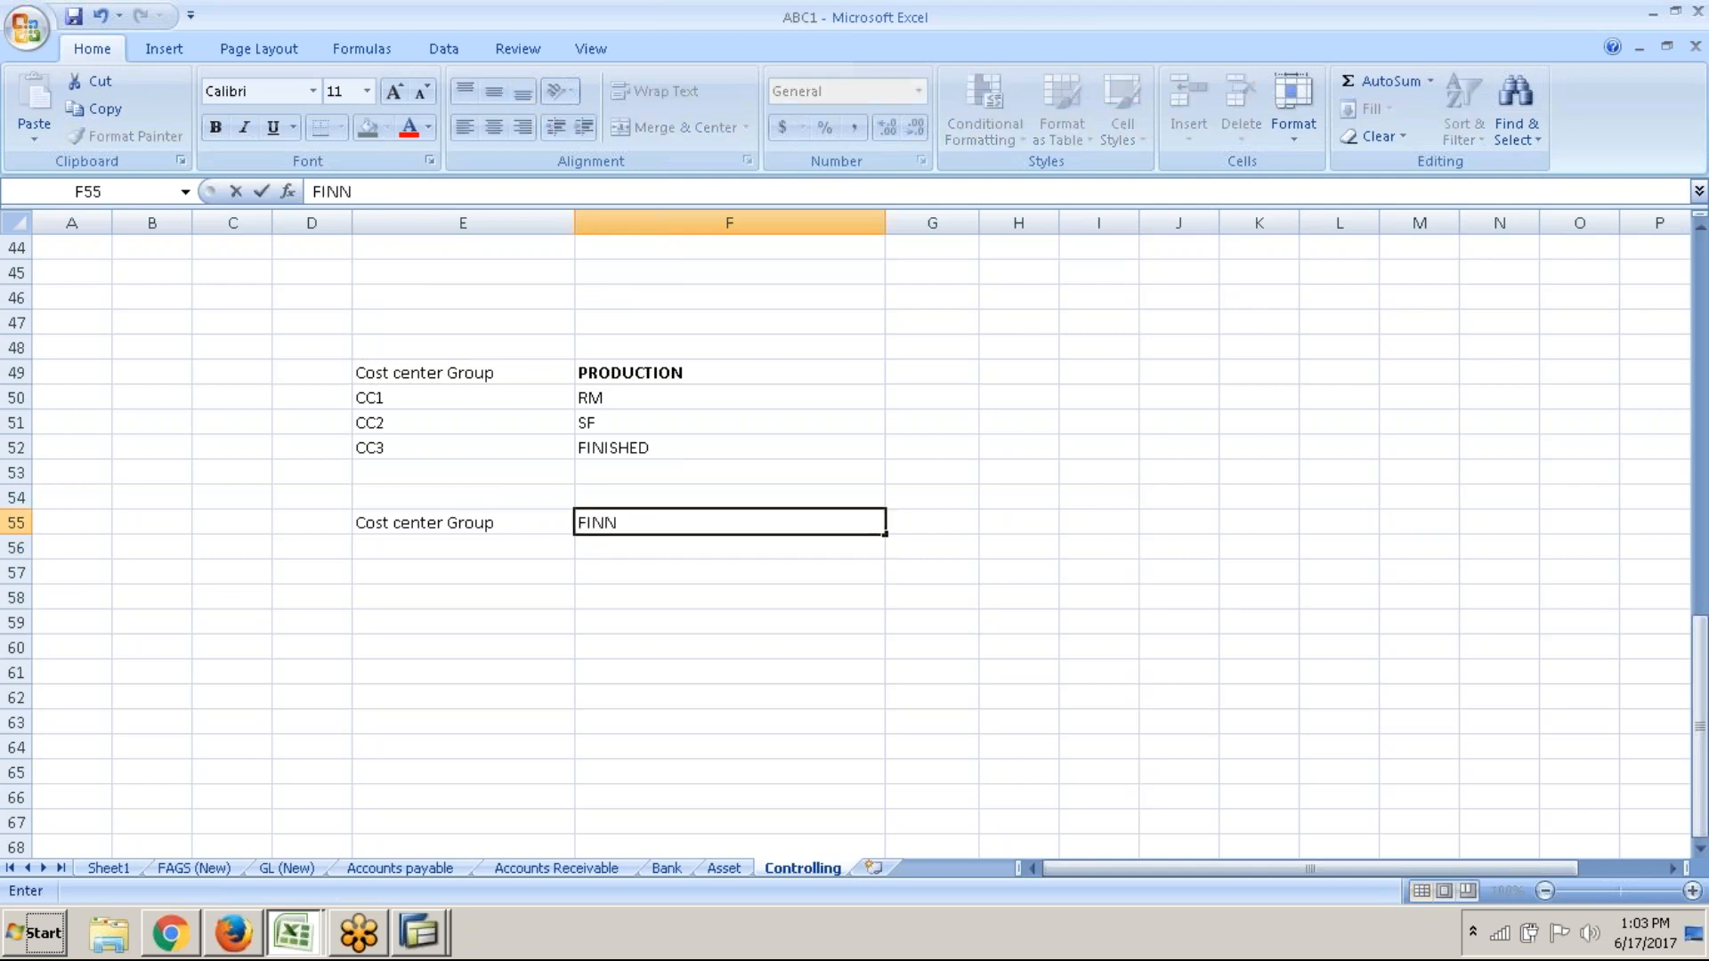
key(BackSpace)
text(ANCE)
key(Return)
key(Up)
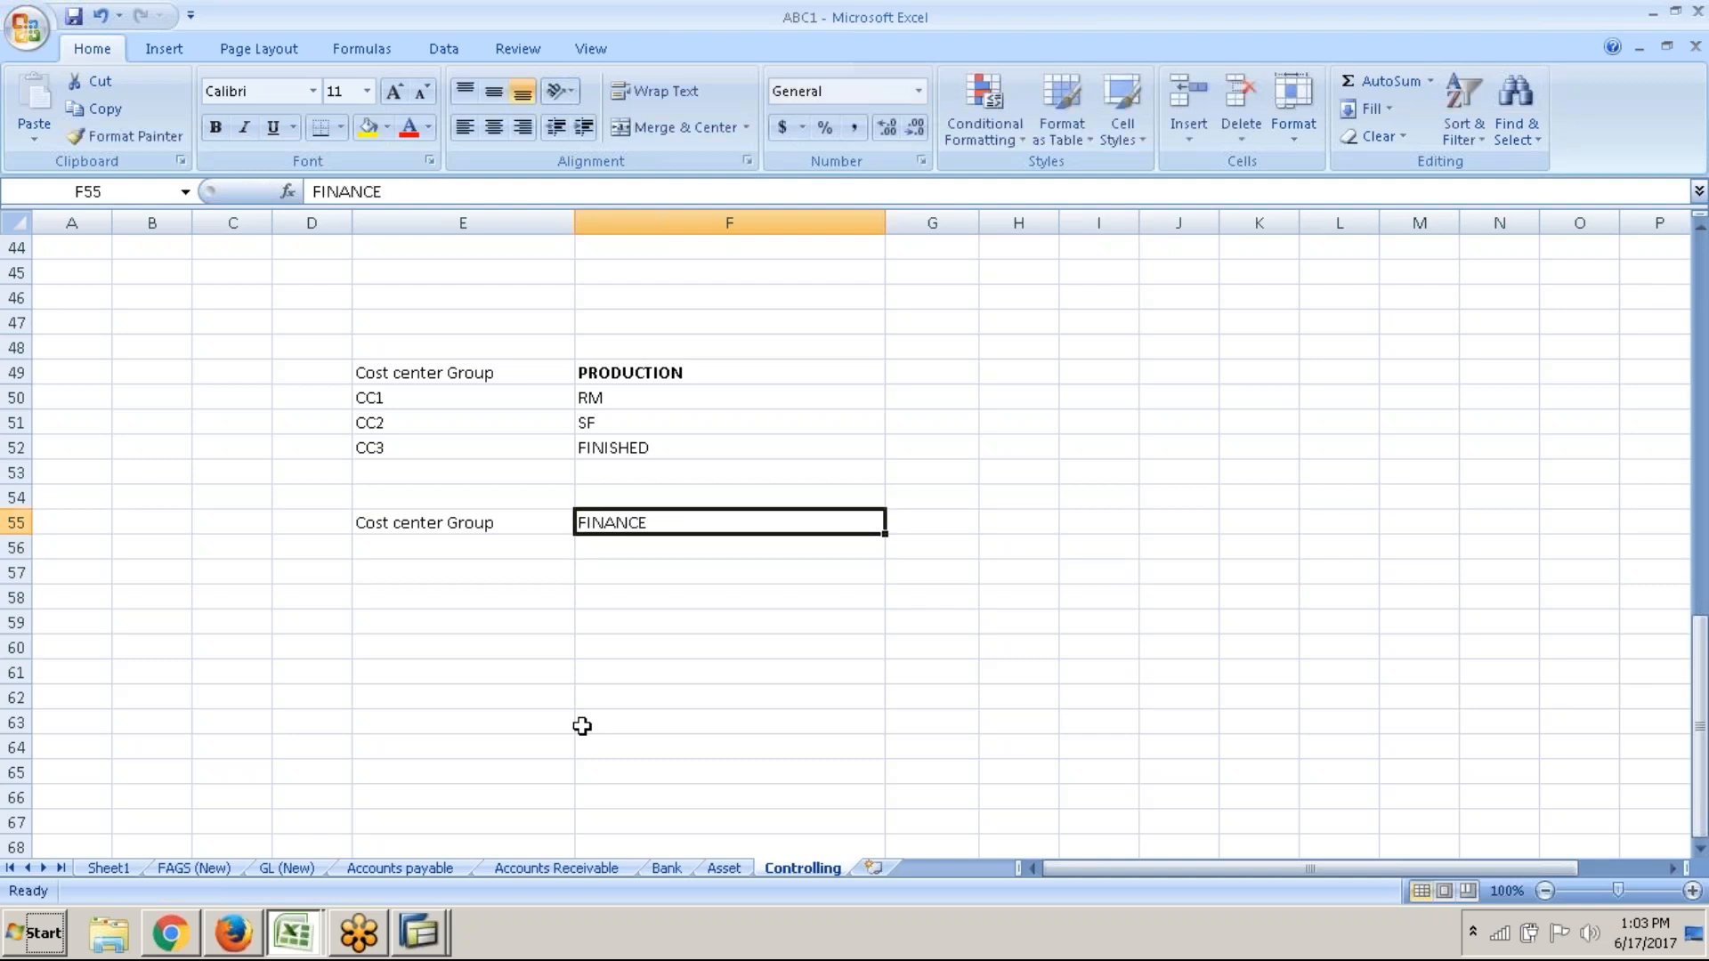
key(ctrl+b)
List CC1 ADMIN and CC2 PAYROLL under FINANCE
click(415, 555)
text(cc!)
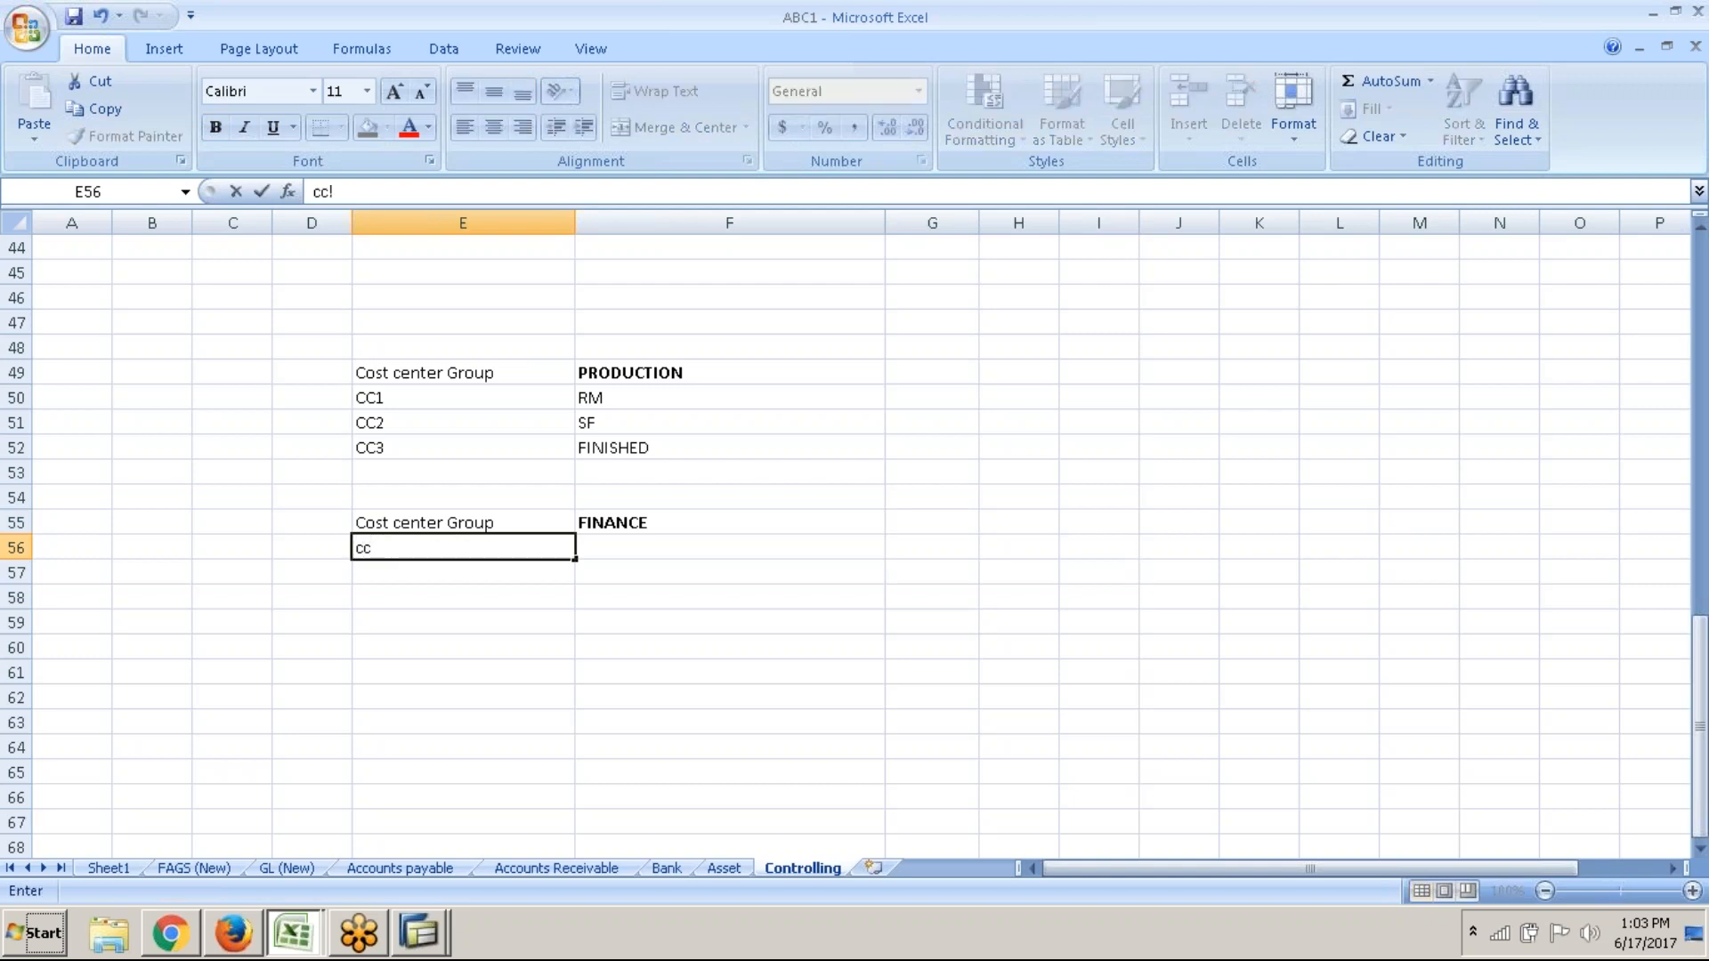
key(Tab)
key(Left)
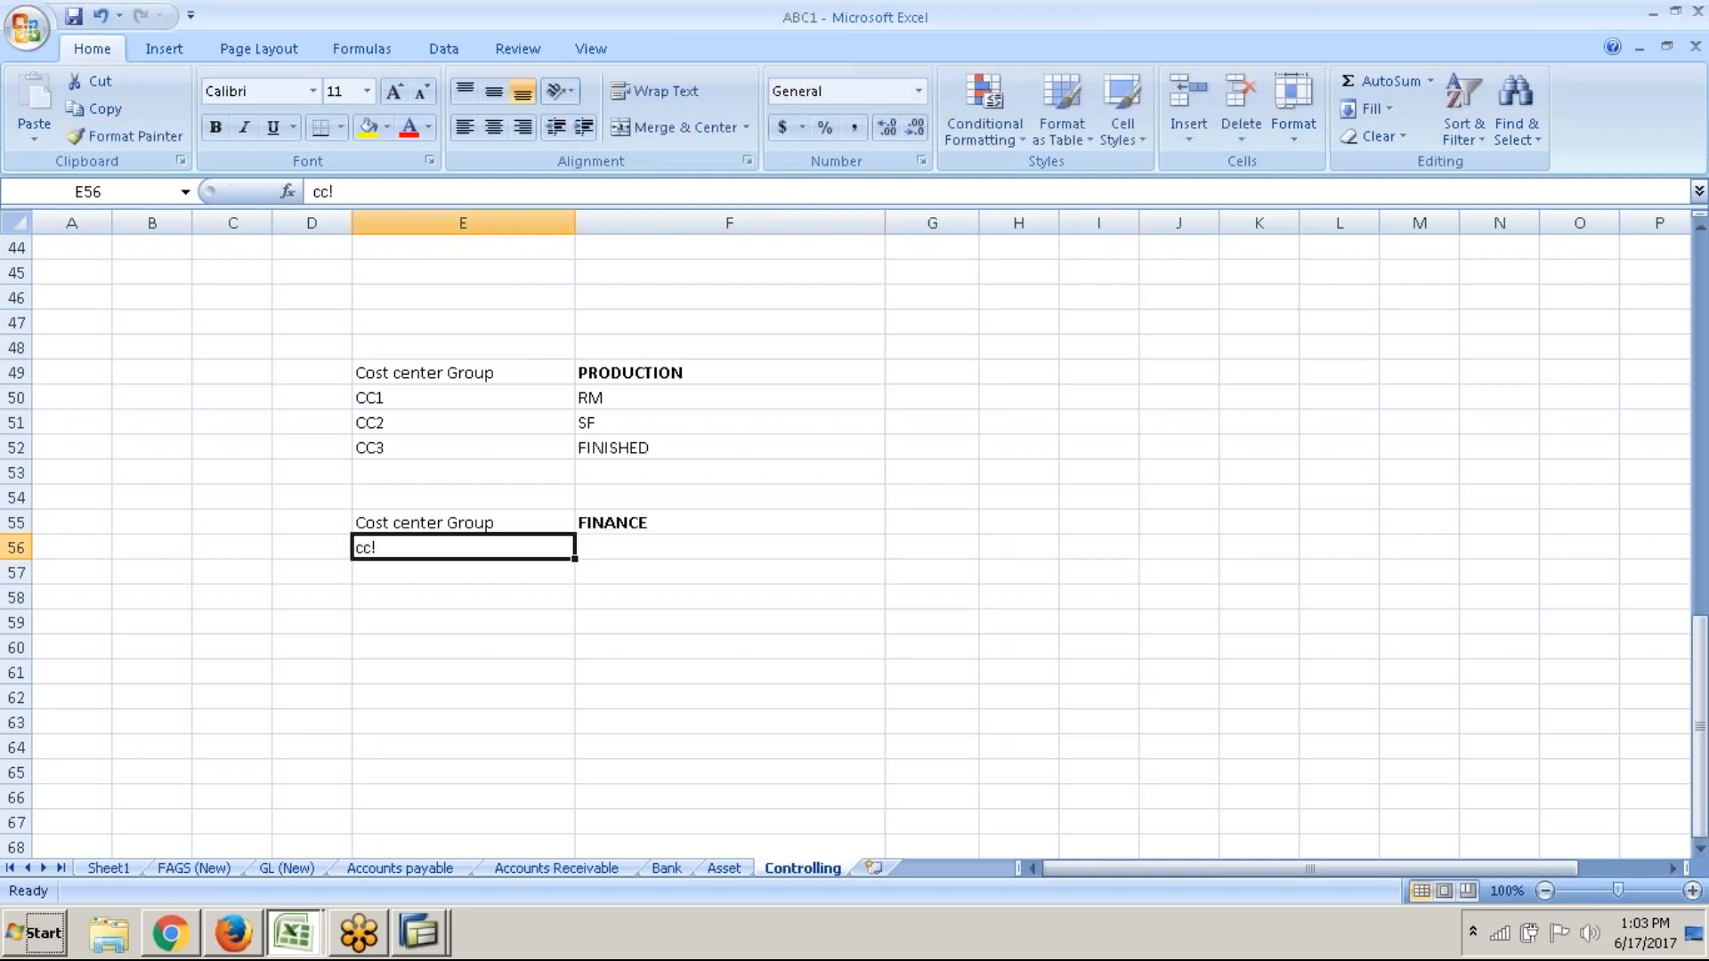
text(CC1)
key(Tab)
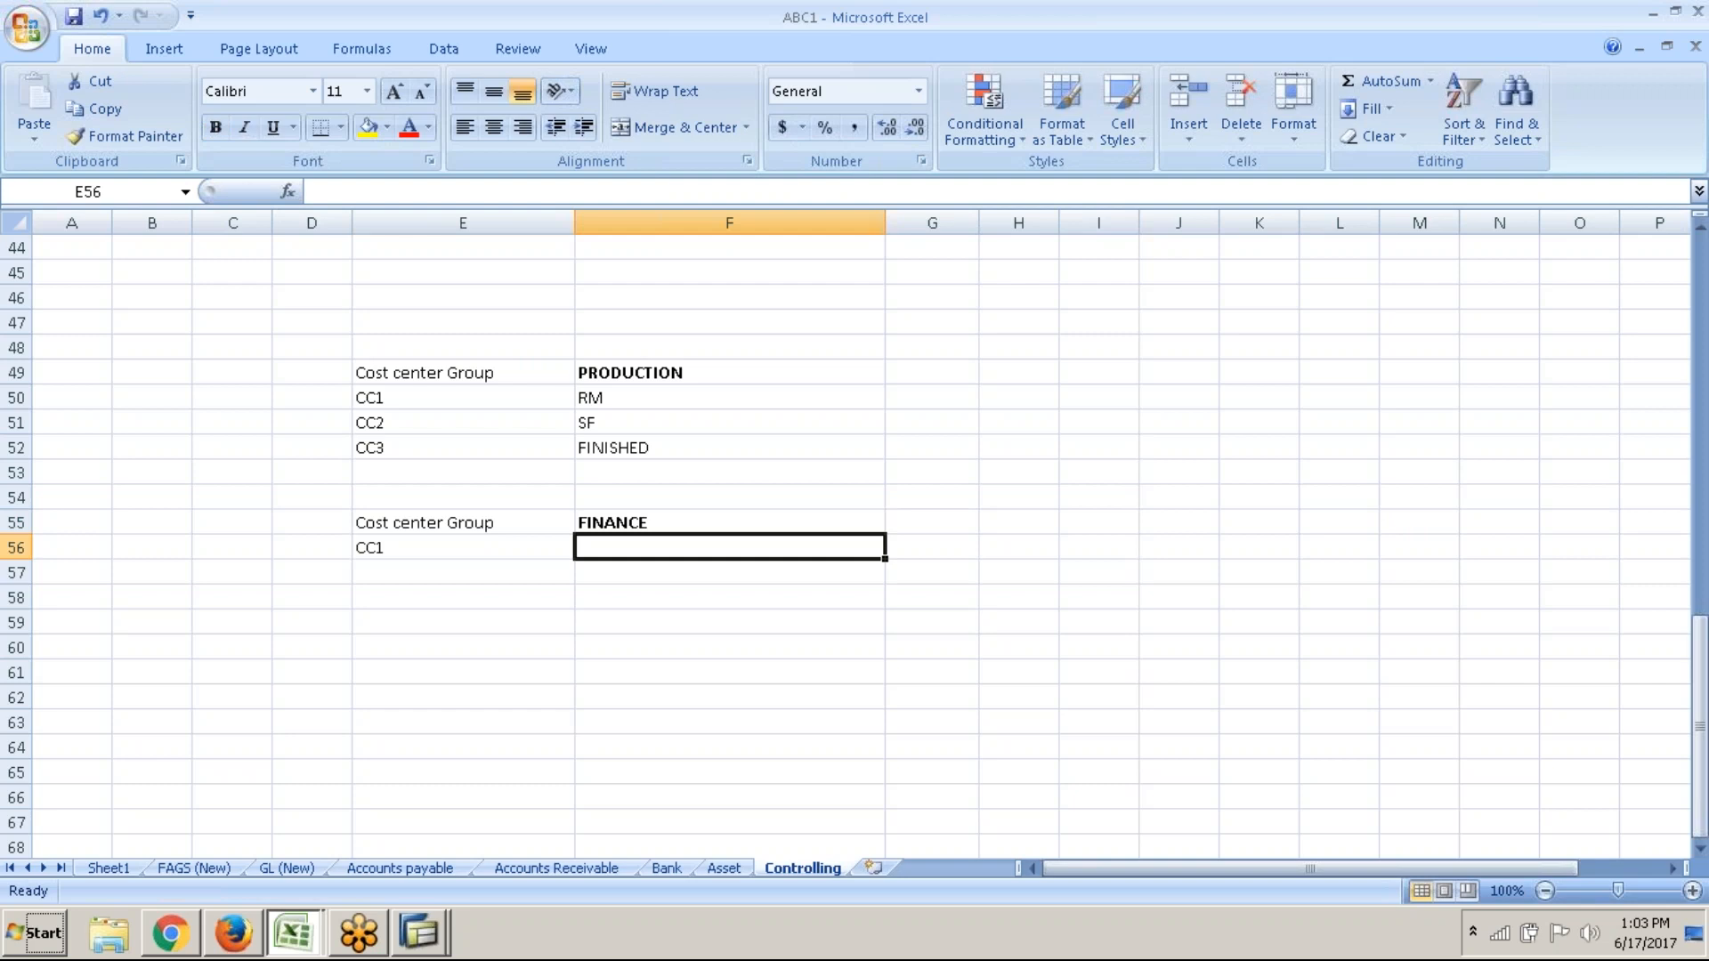
text(ADMIN)
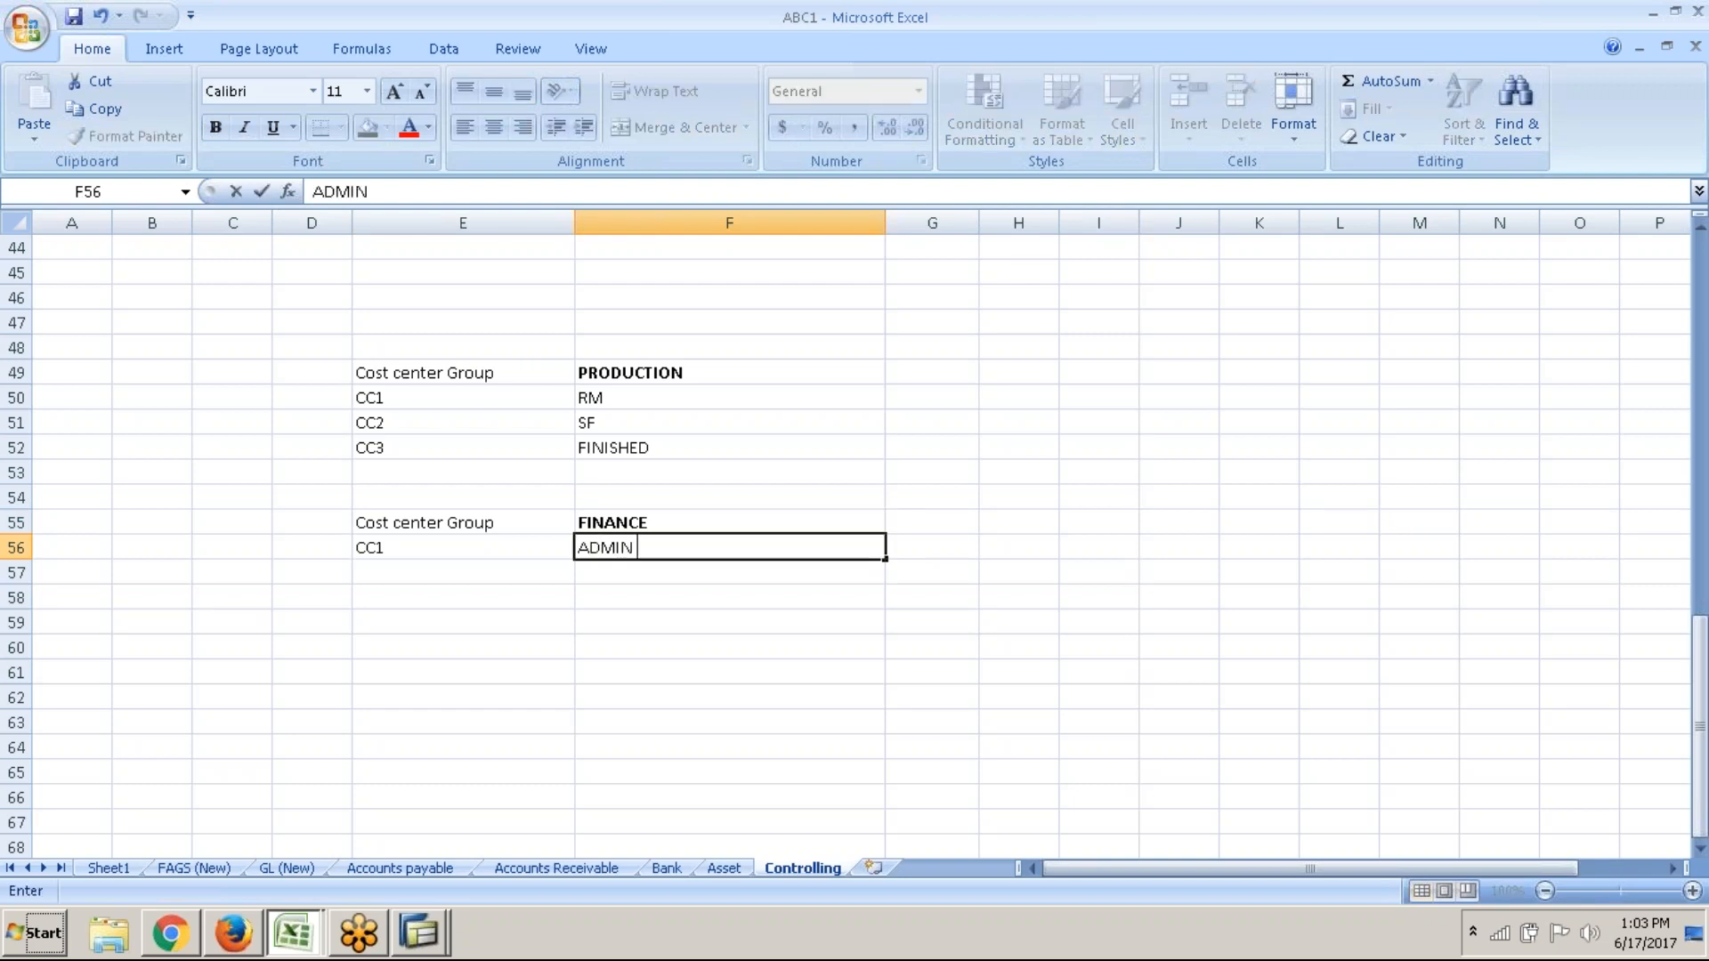
key(Return)
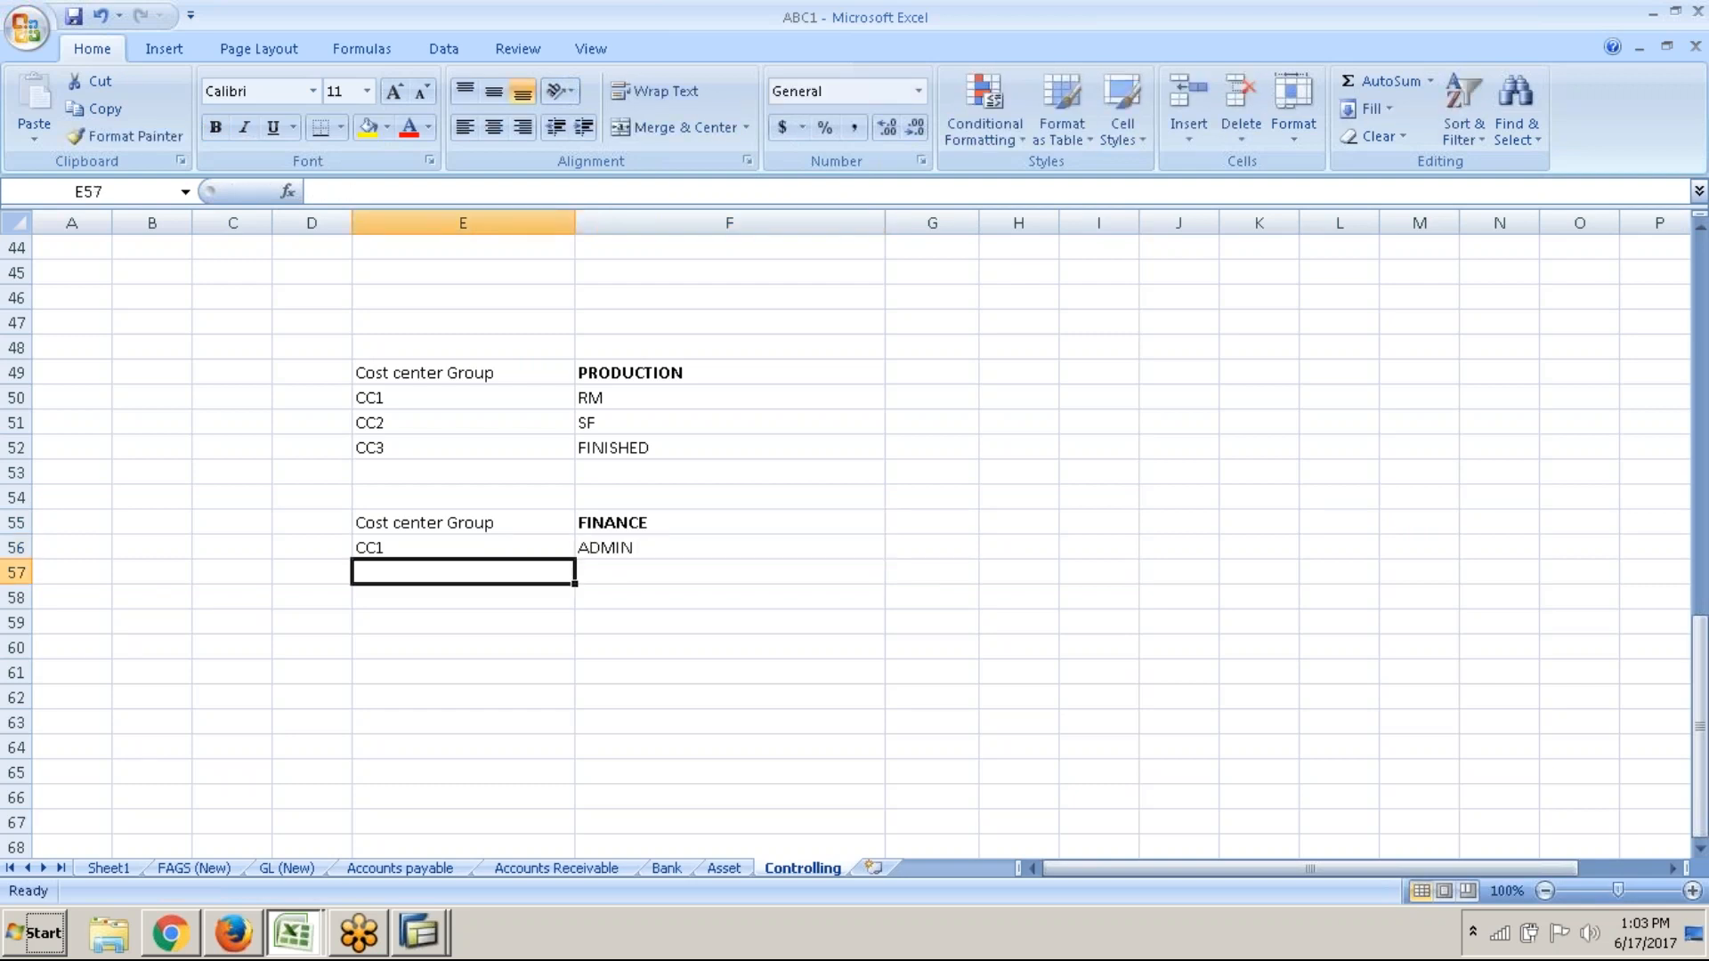
text(CC2)
key(Tab)
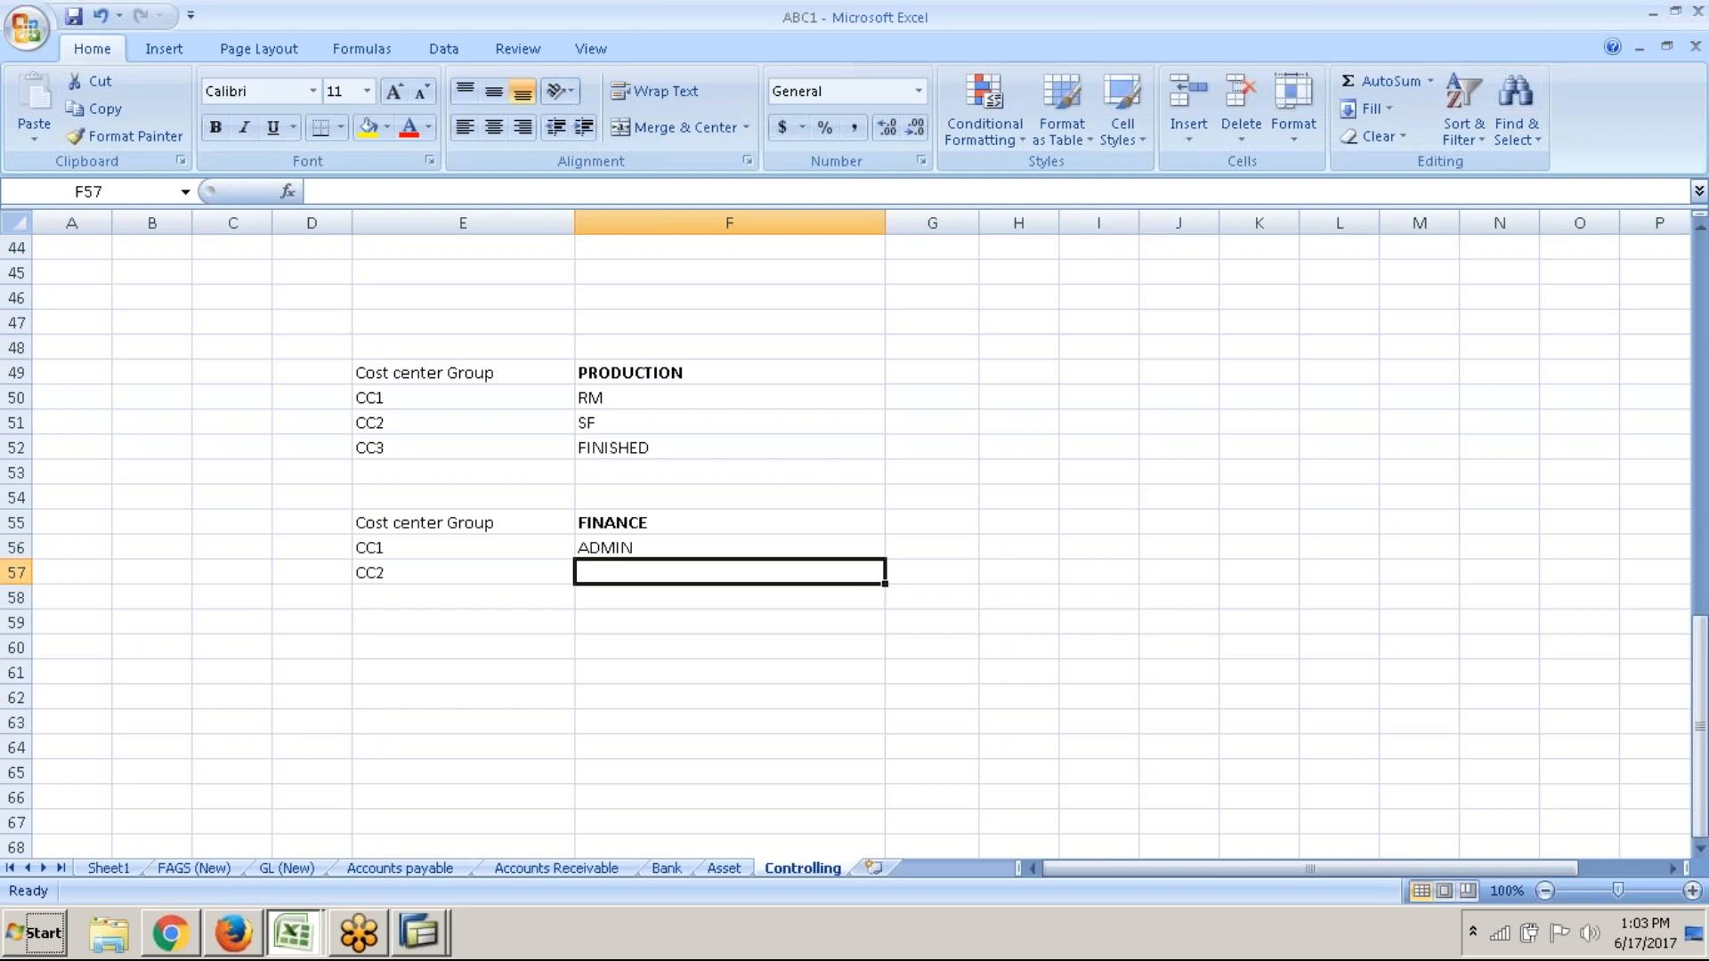
text(PAYROLL)
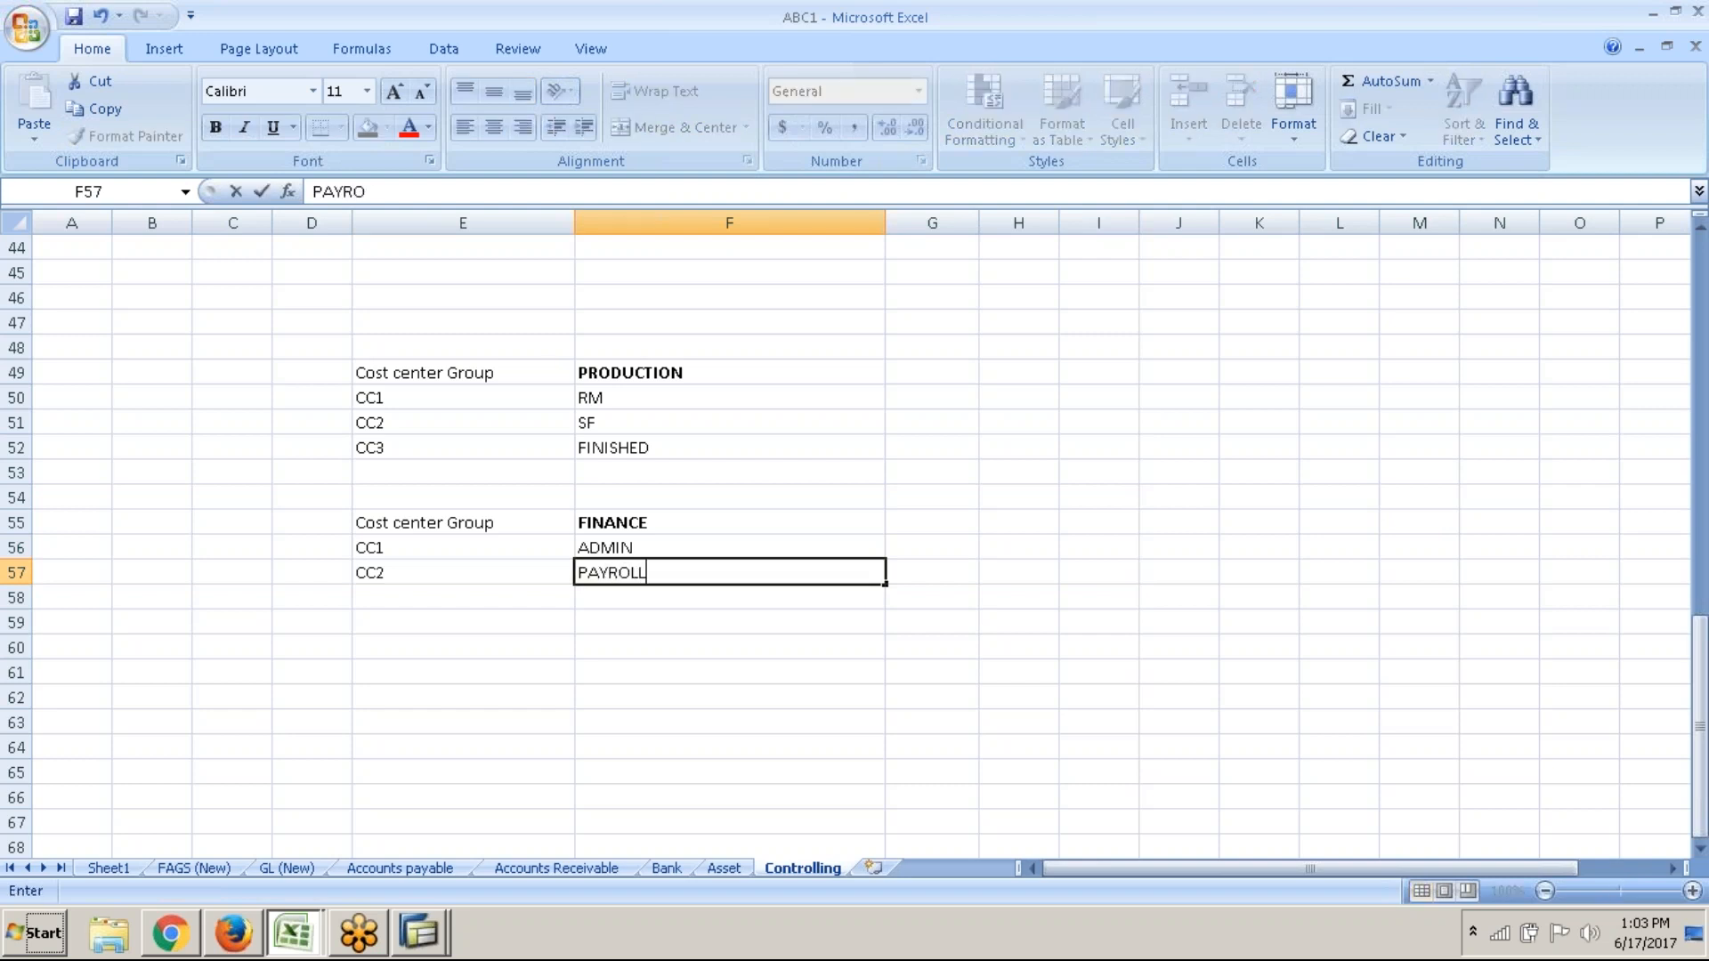
key(Return)
key(Return)
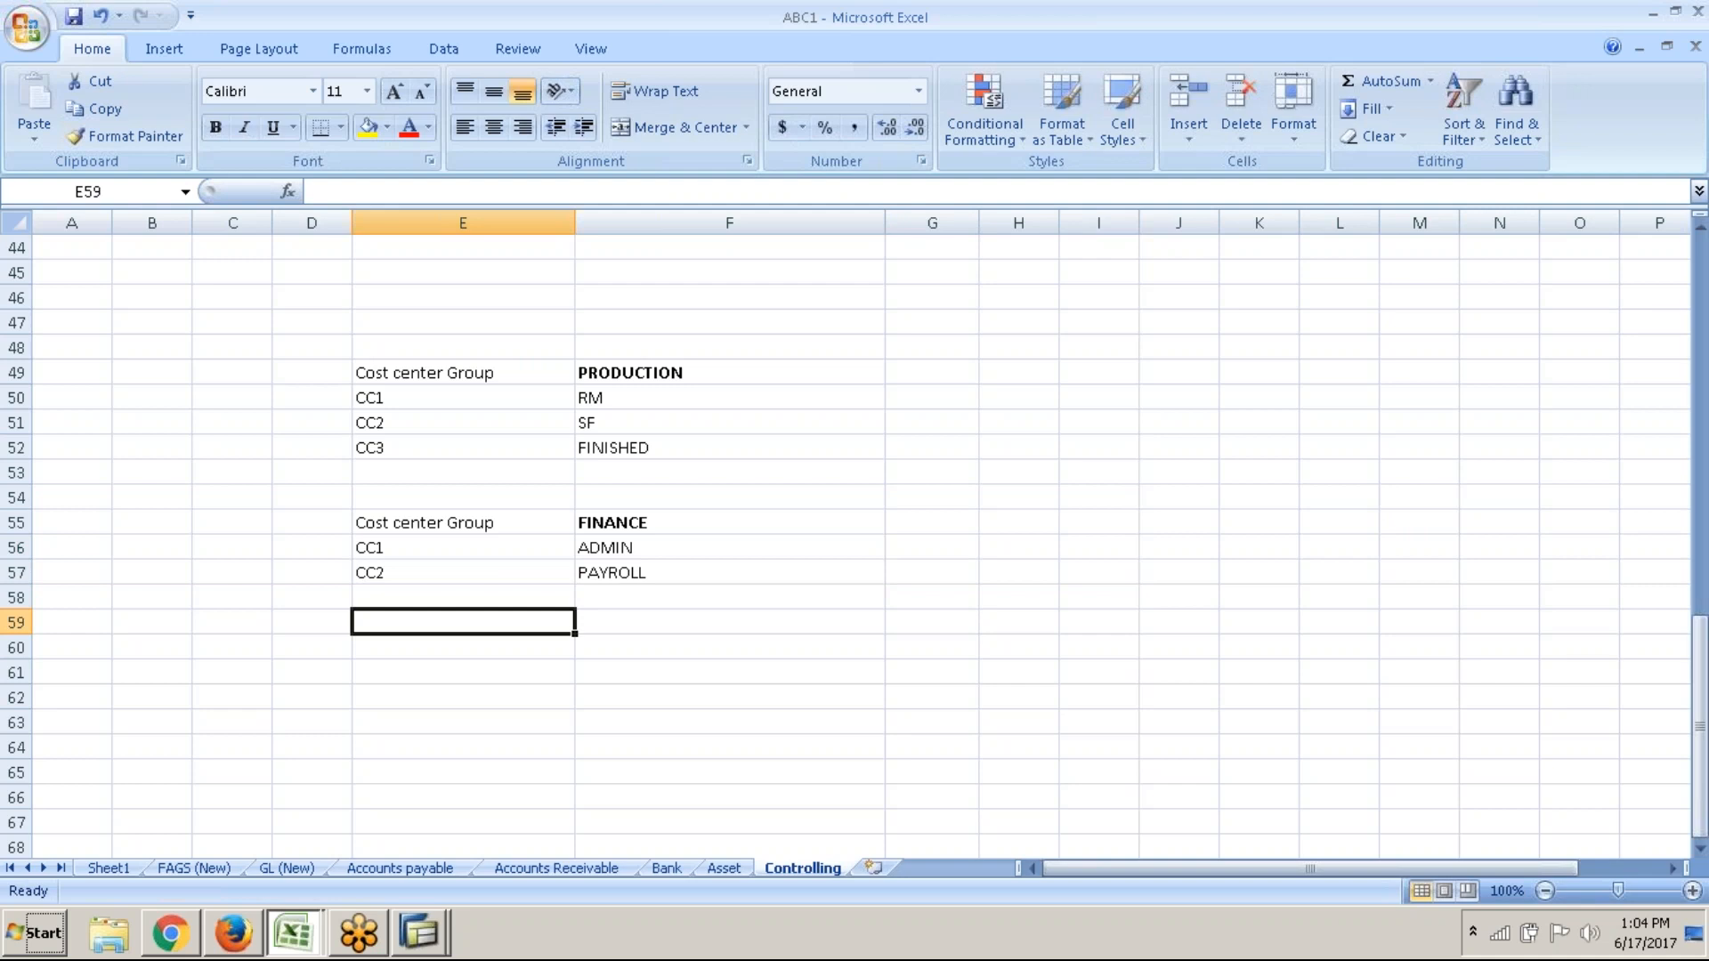
Review the RM, SF and FINISHED entries under PRODUCTION
click(602, 397)
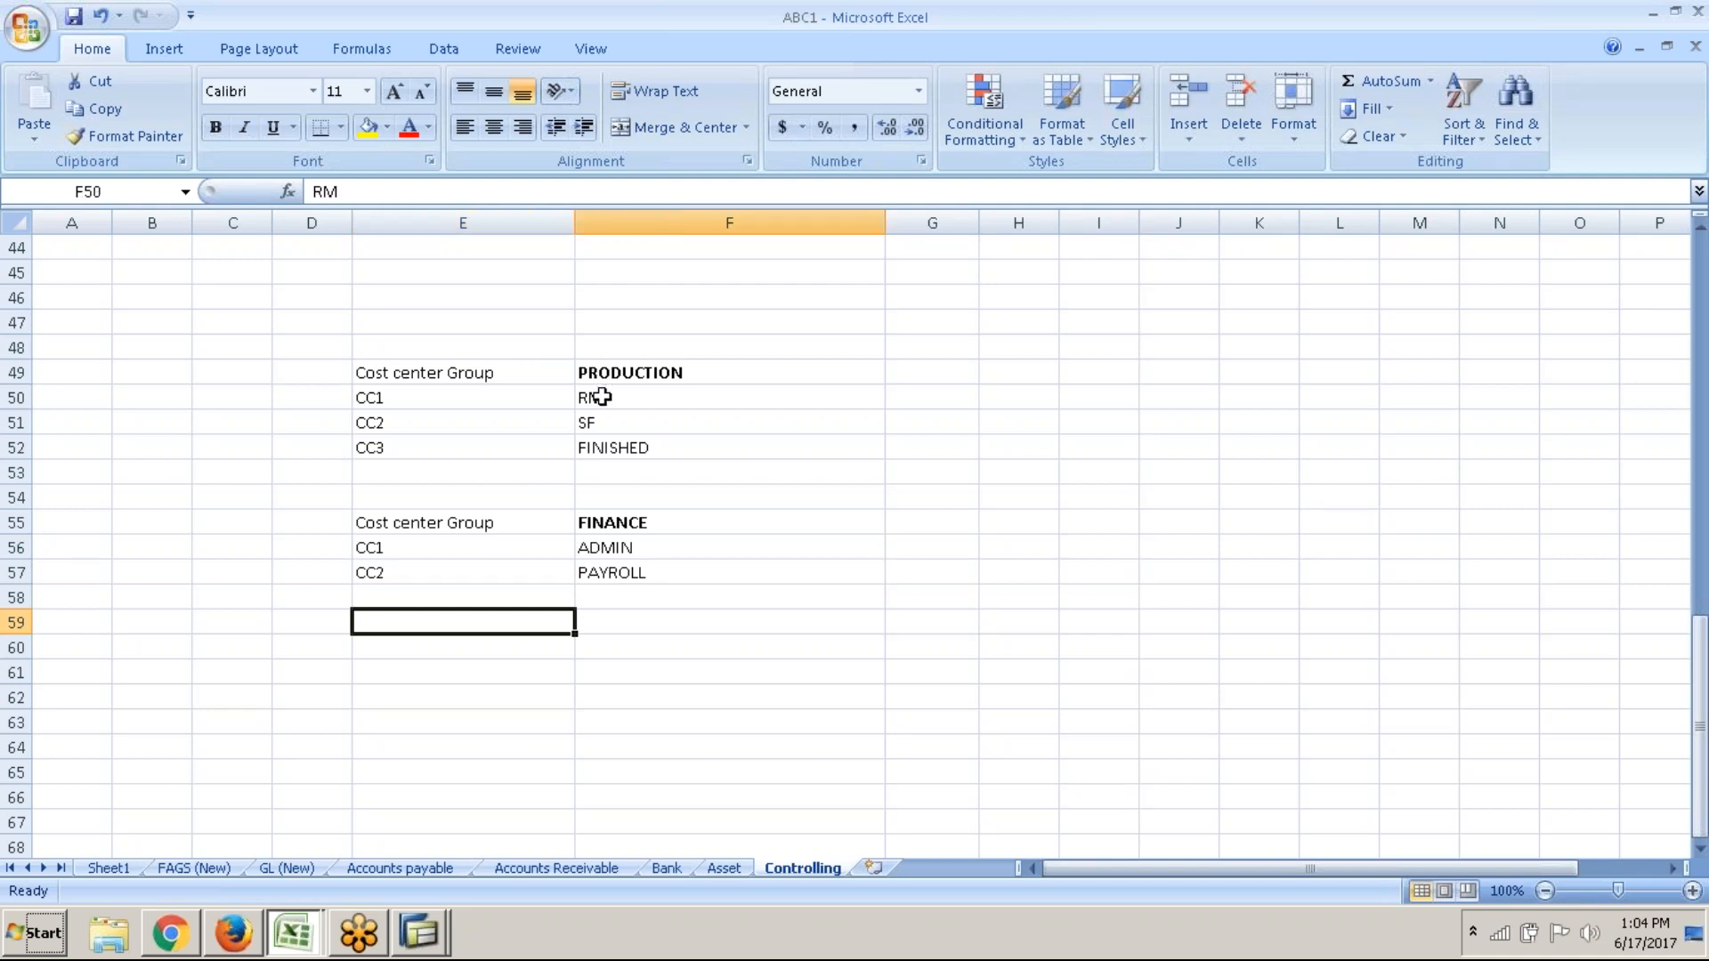
click(613, 424)
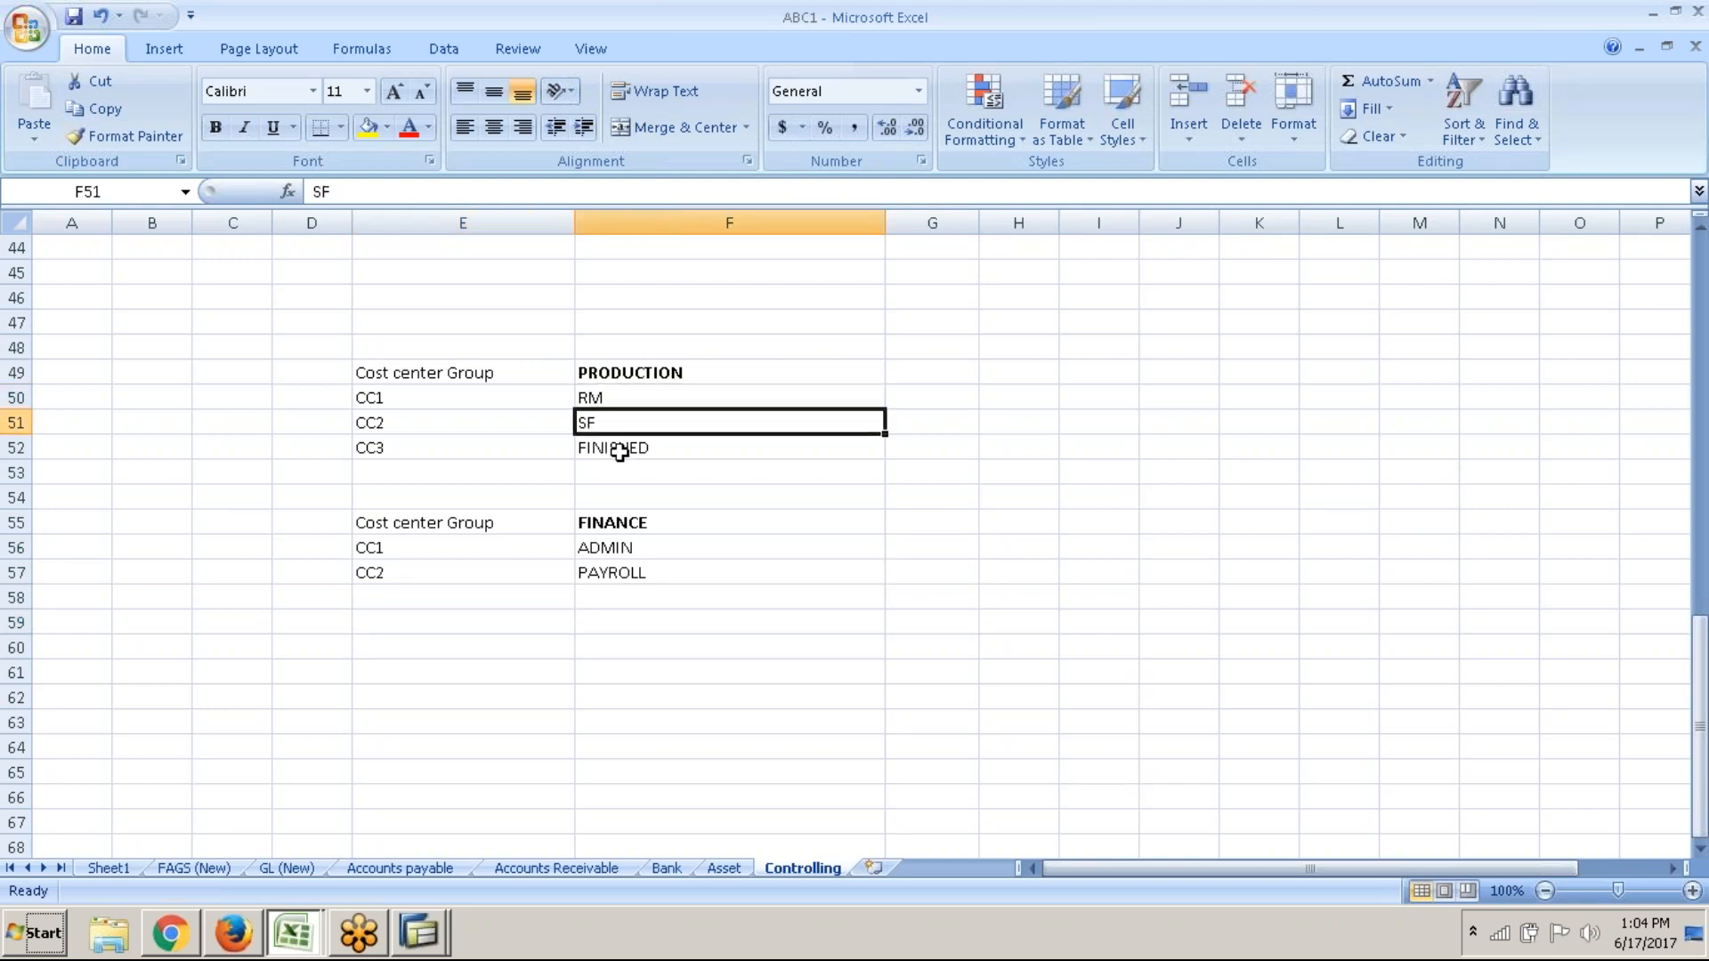
click(619, 450)
click(636, 400)
click(637, 423)
Run Create Cost Centers in the SAP IMG to get the Create cost center / Change Cost Center choice
key(alt+Tab)
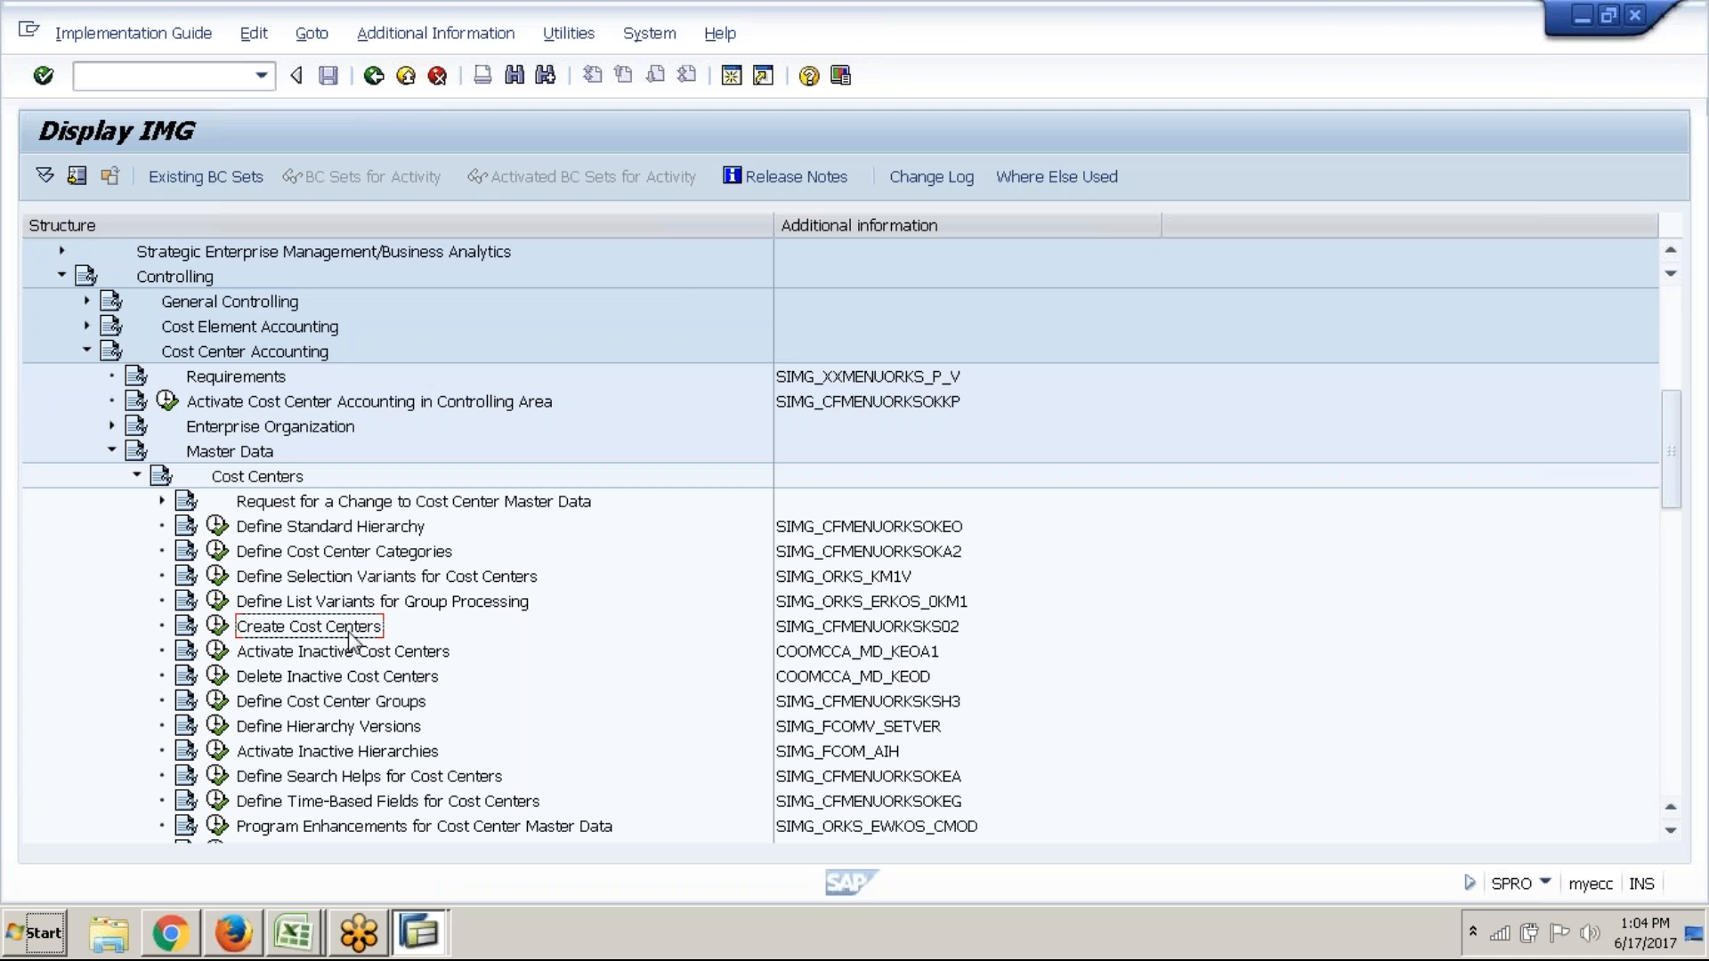
click(217, 625)
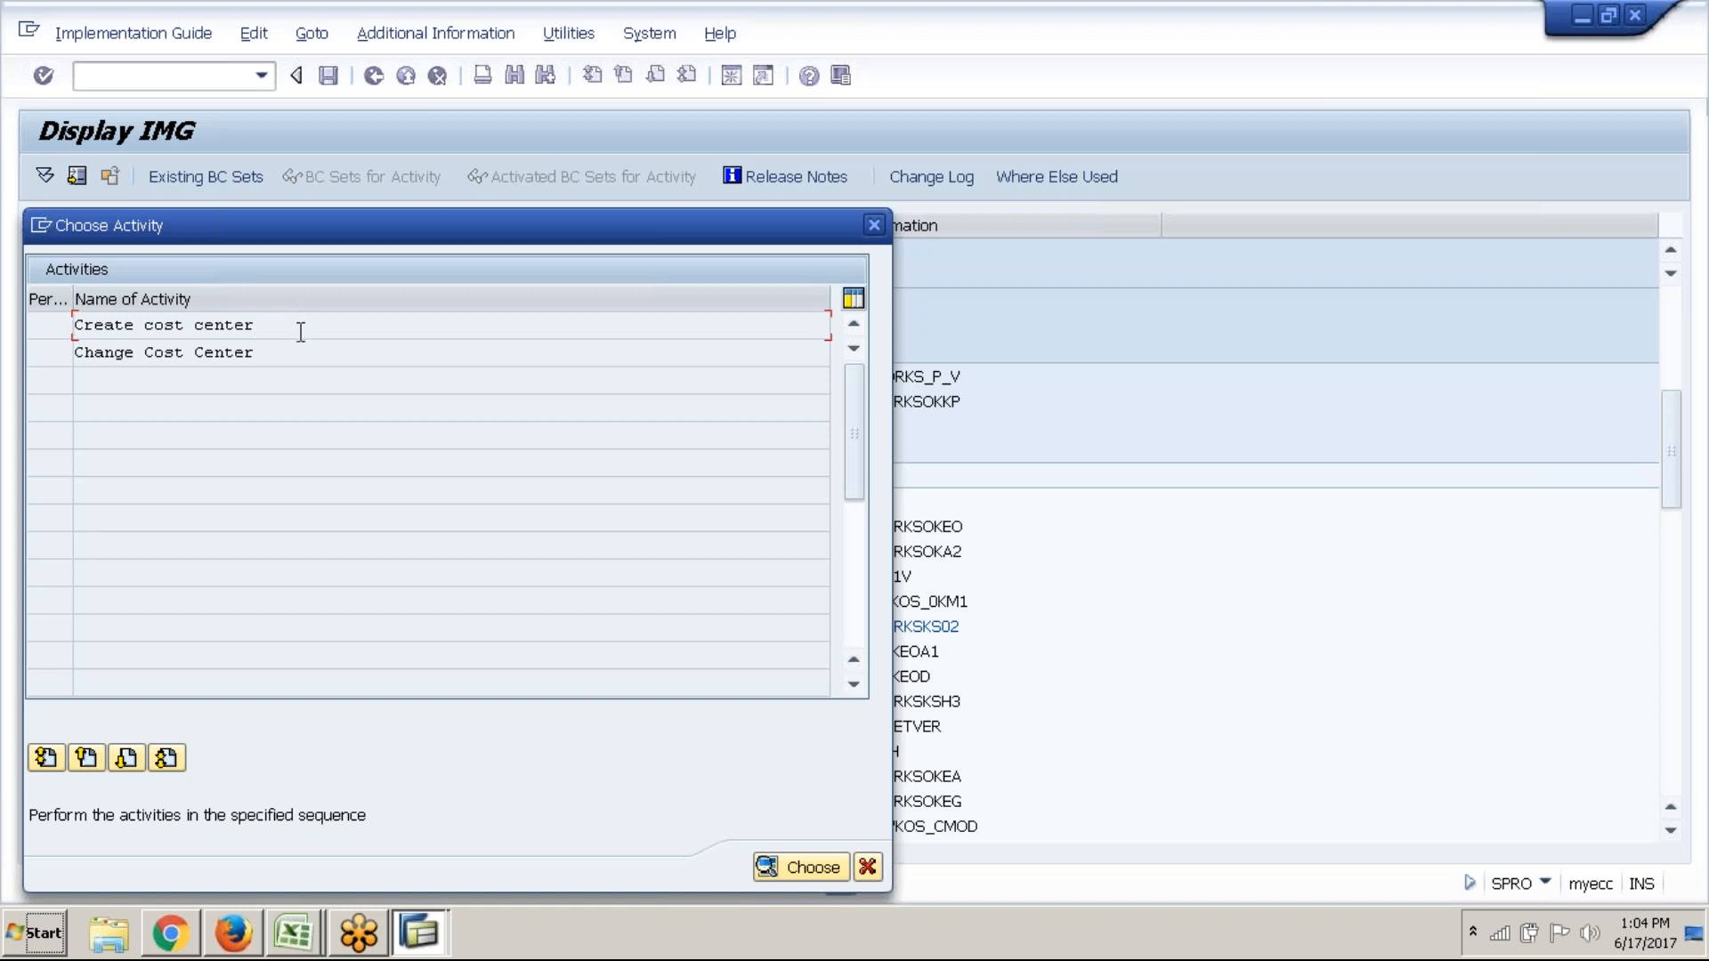
Begin a new cost center, entering DEPT A with validity starting 01.04.2017
double_click(300, 331)
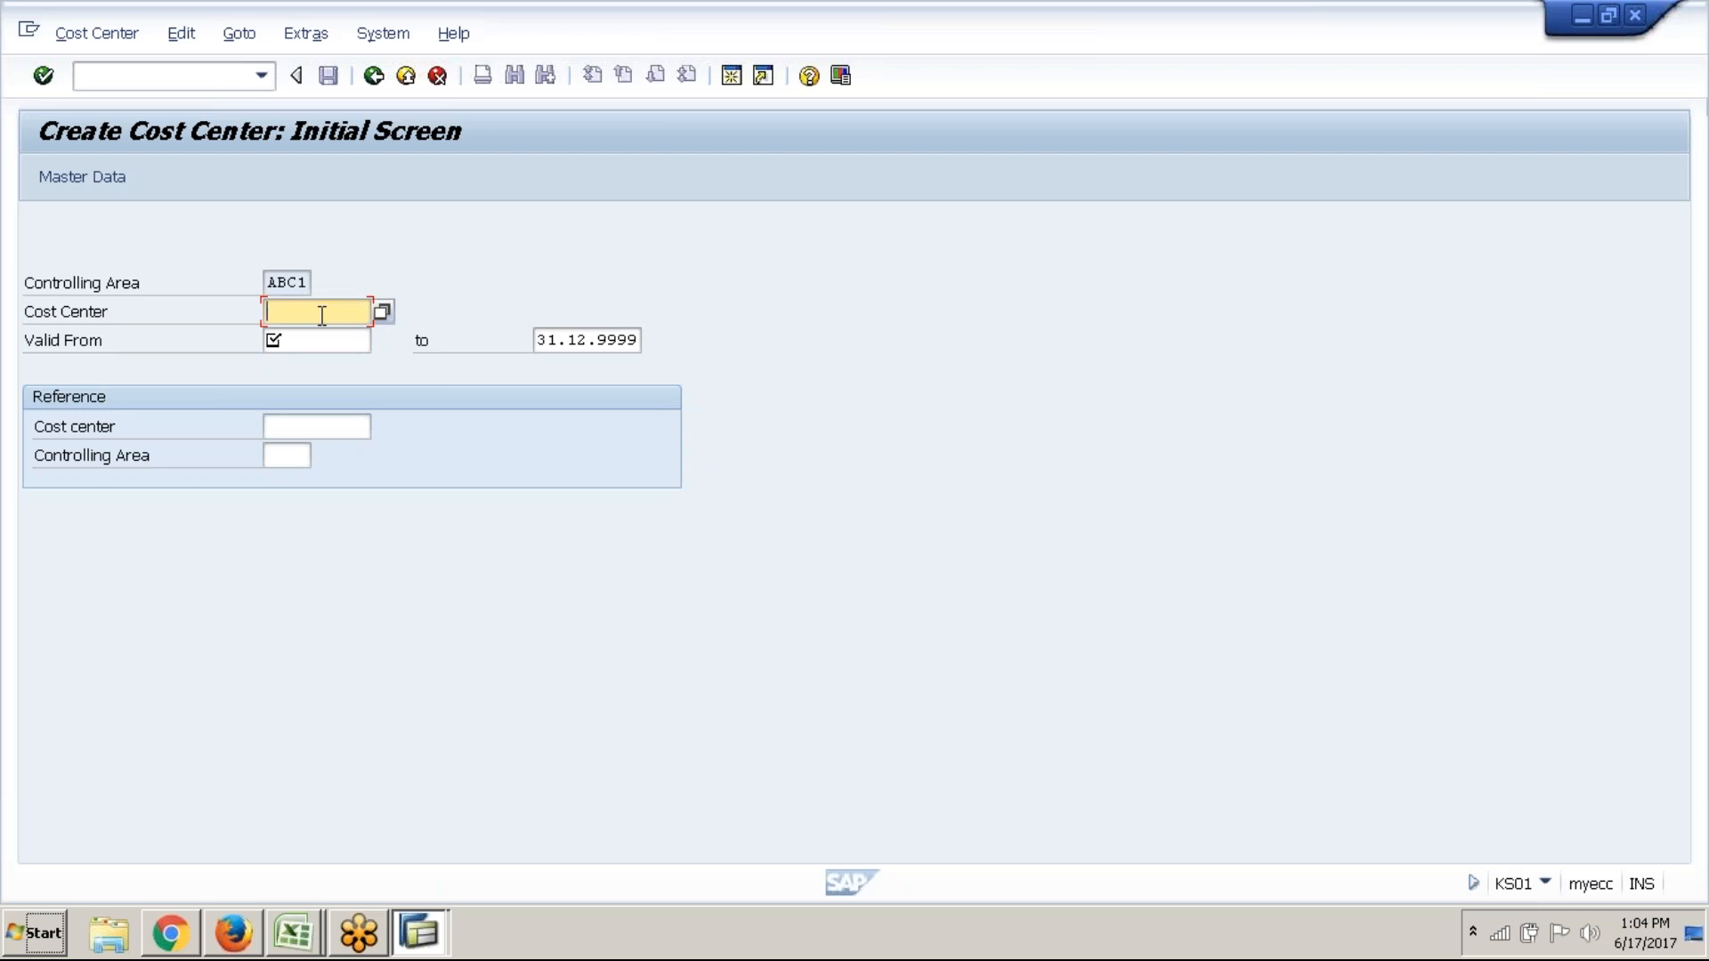
text(DEPT)
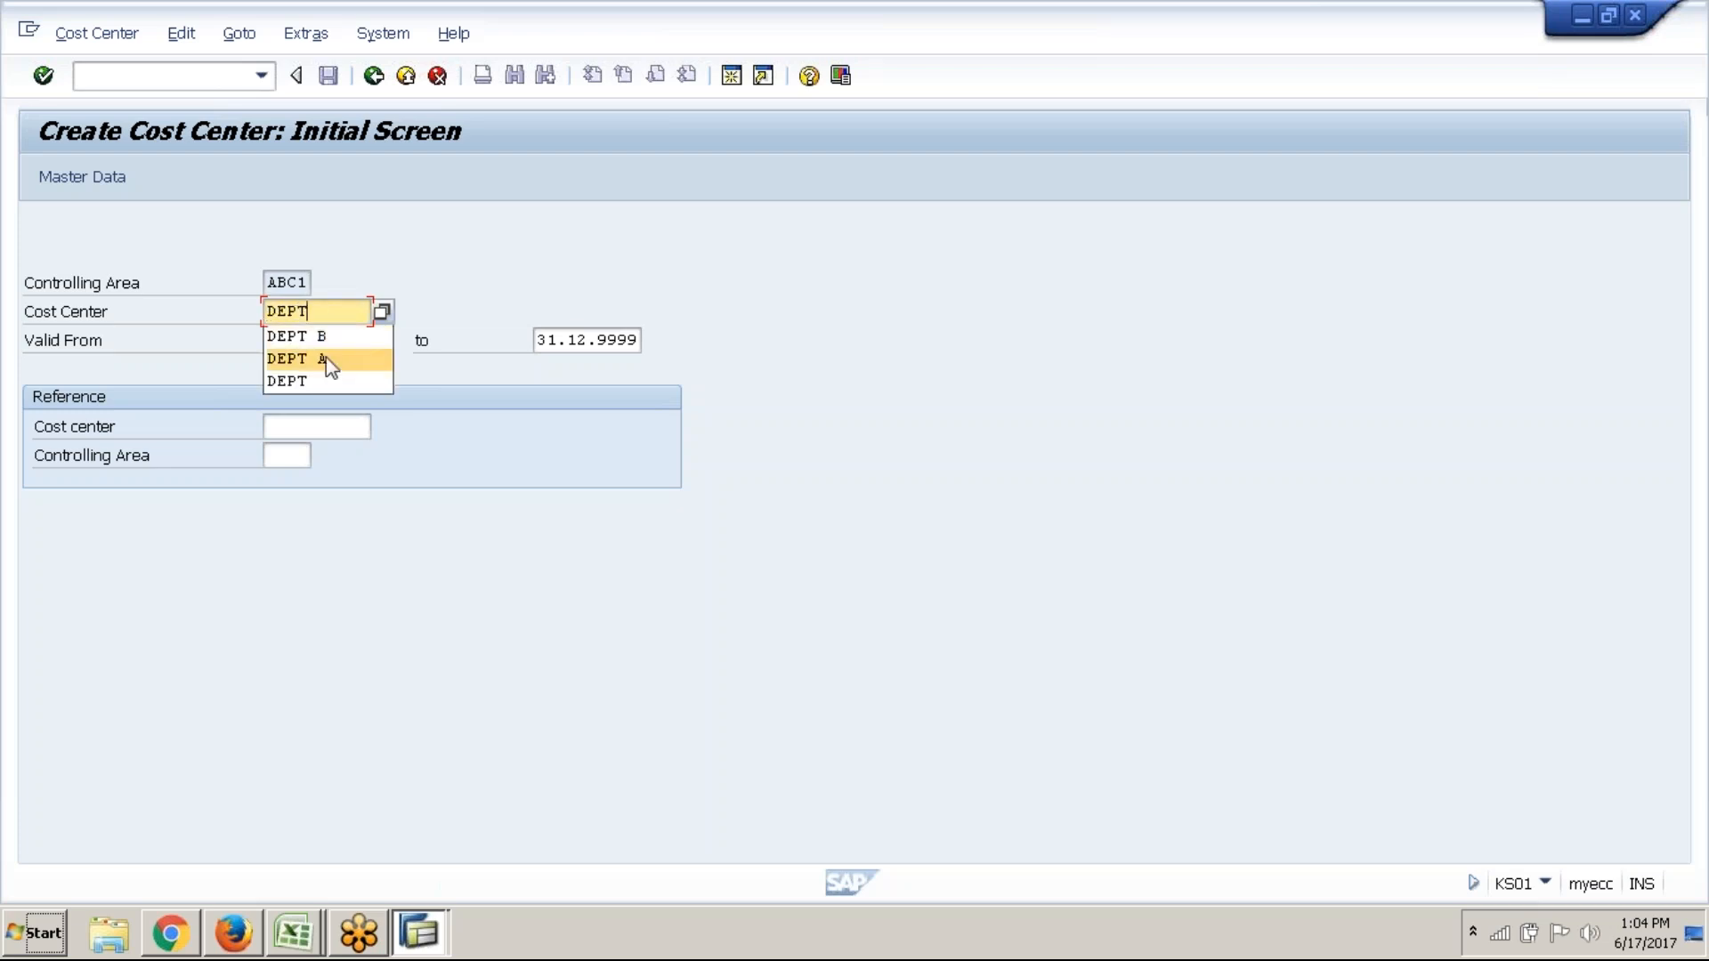
key(Down)
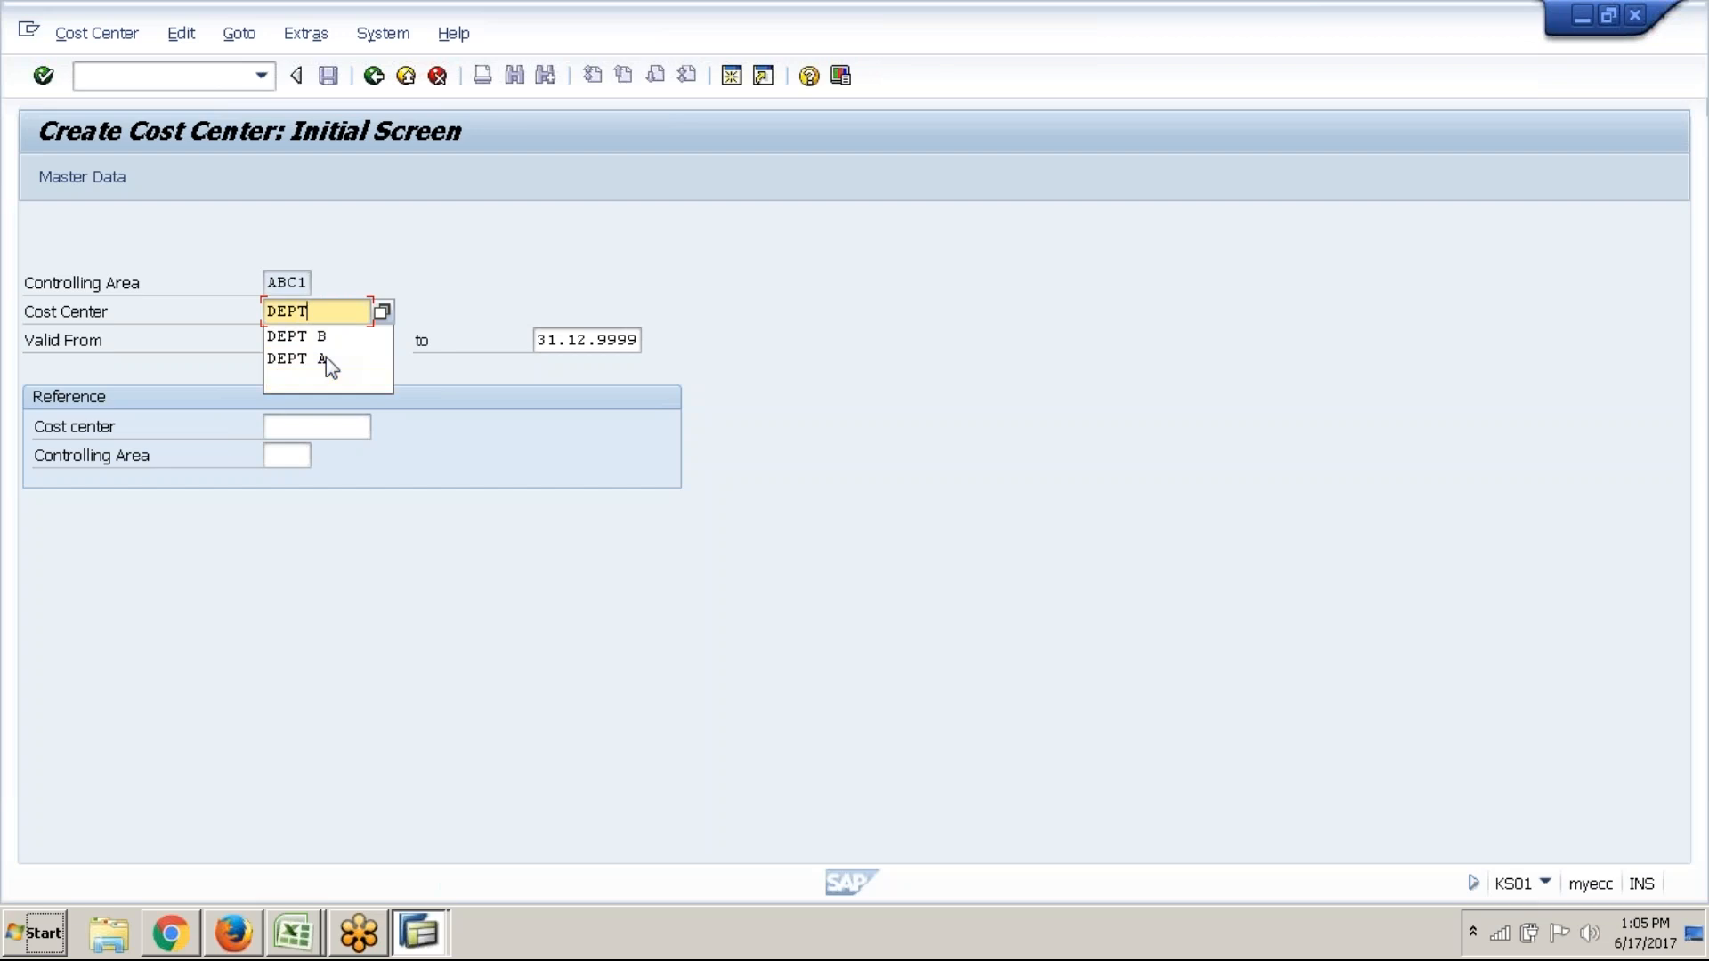
click(325, 358)
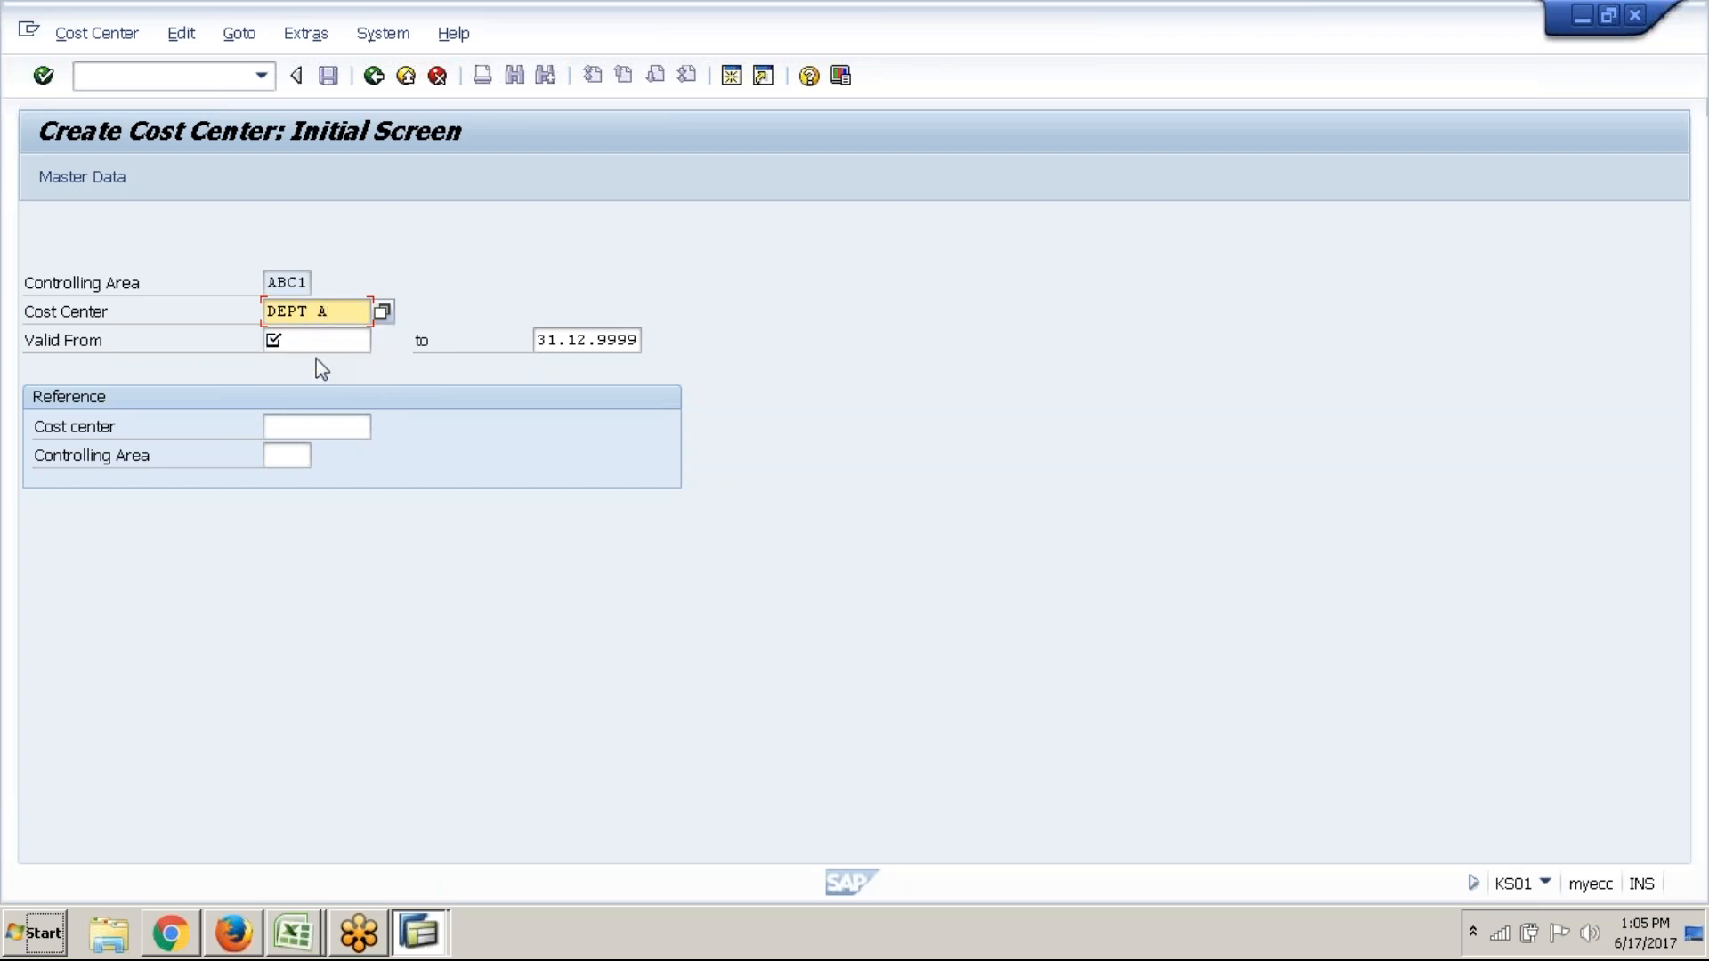
click(317, 342)
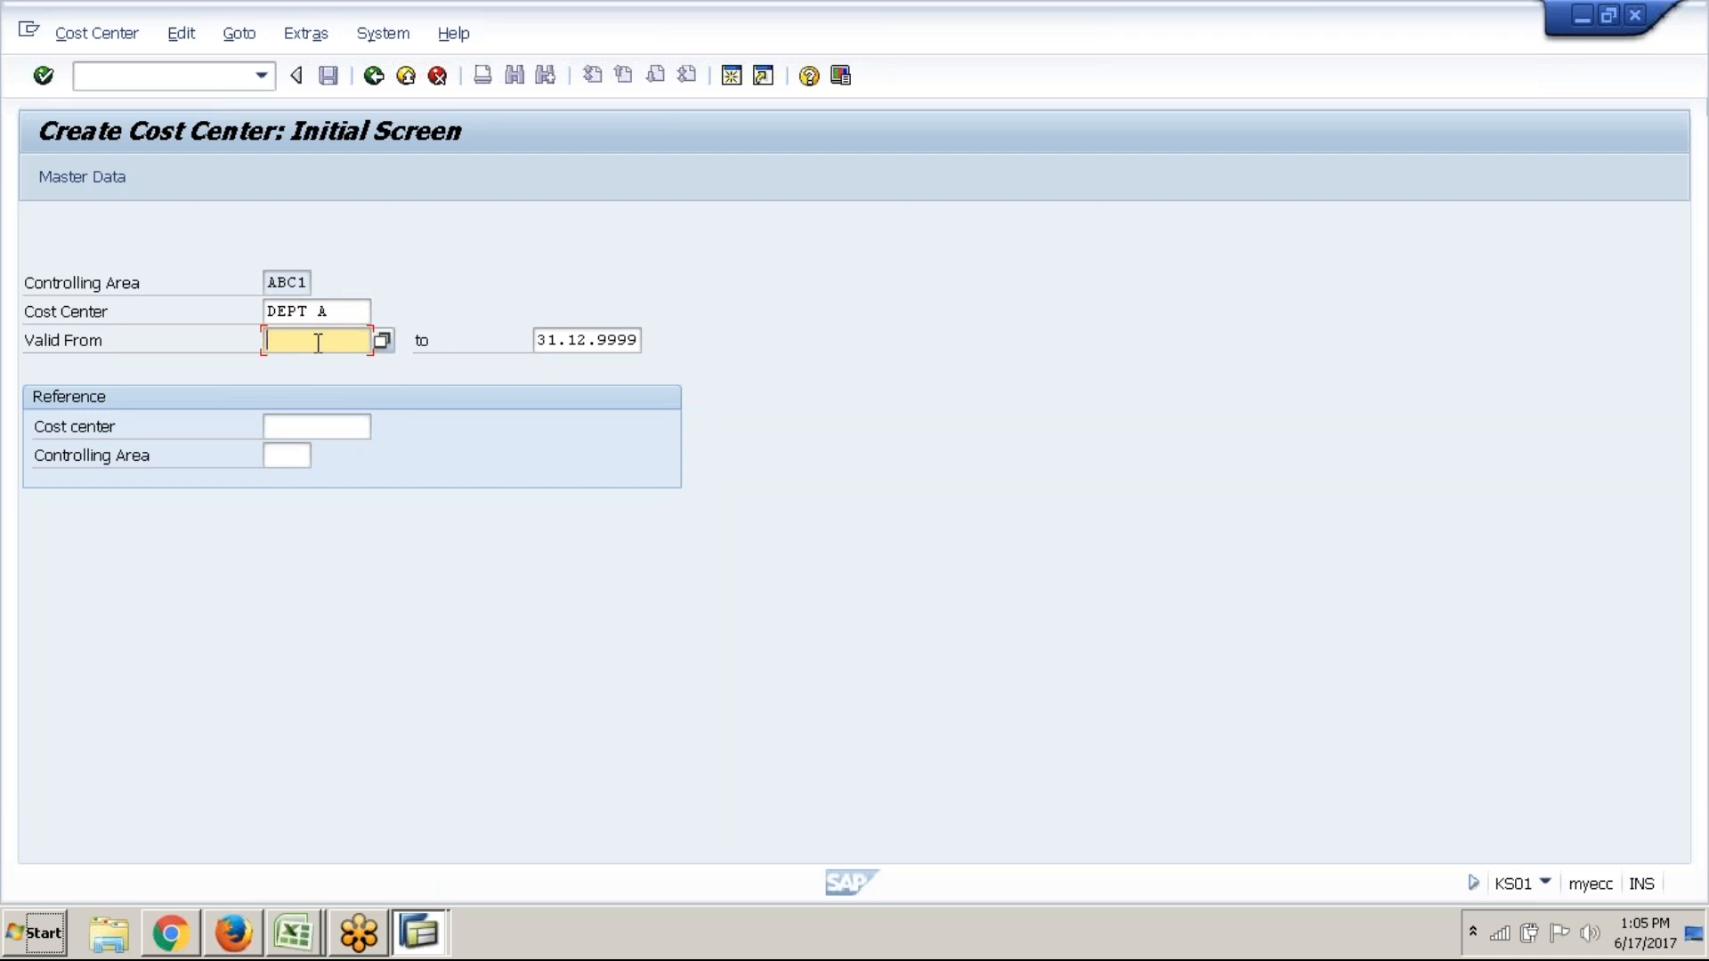
text(01.)
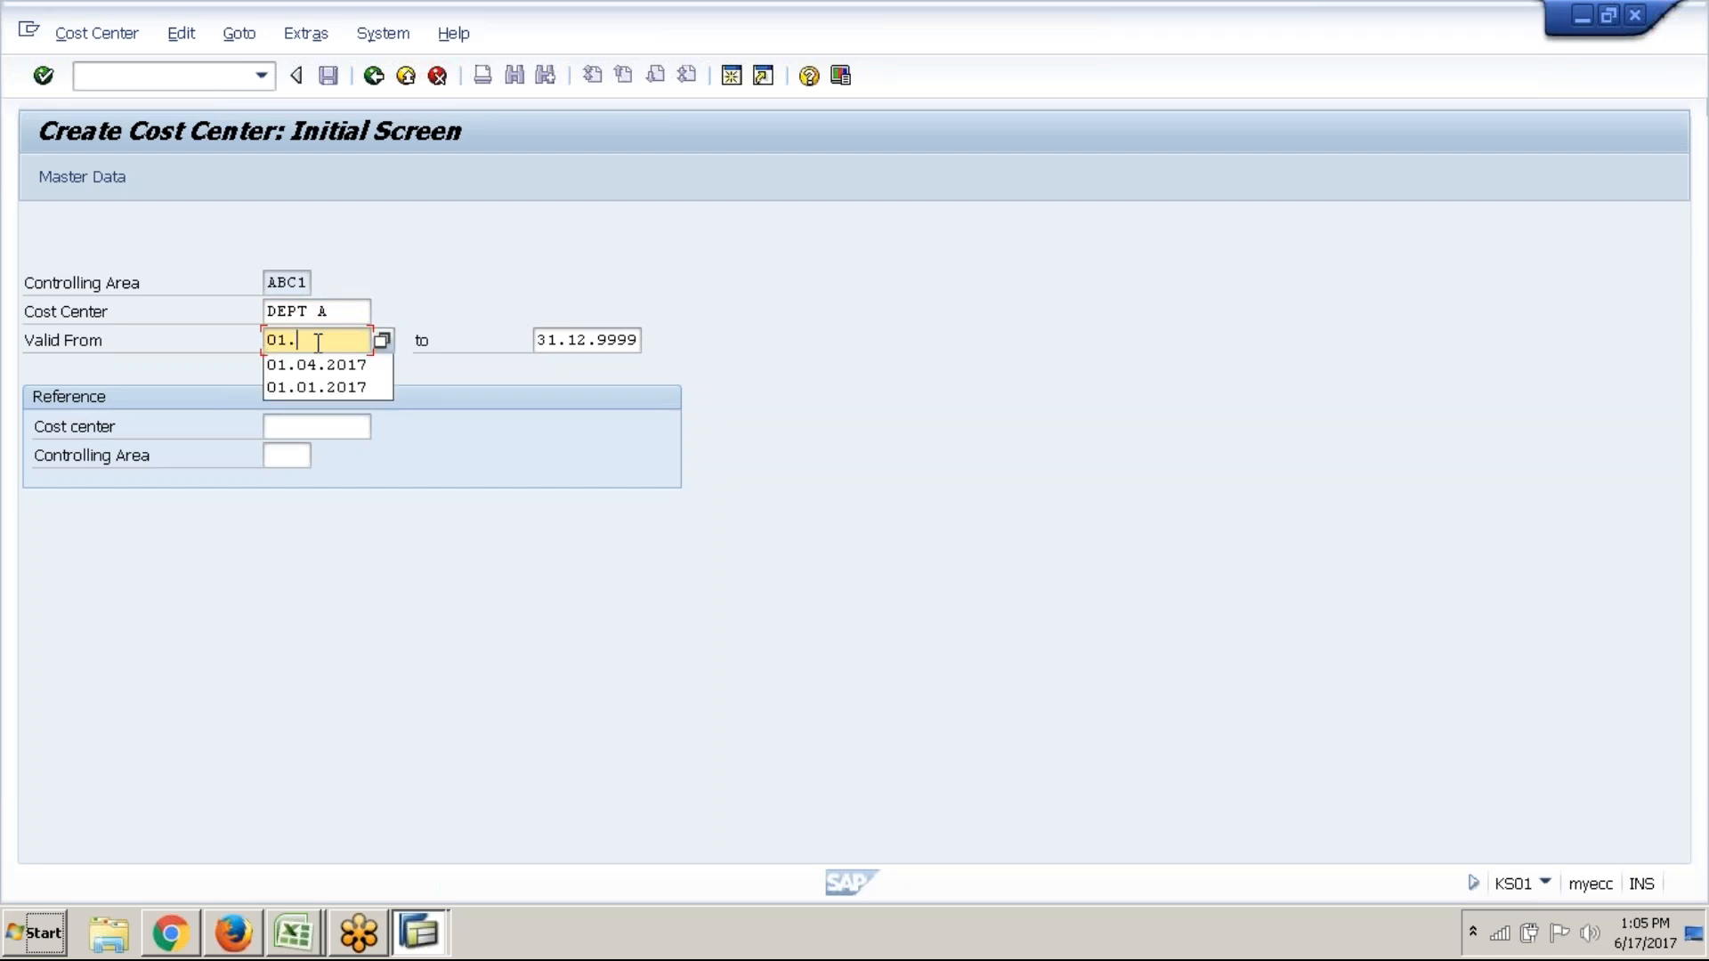
text(04.217)
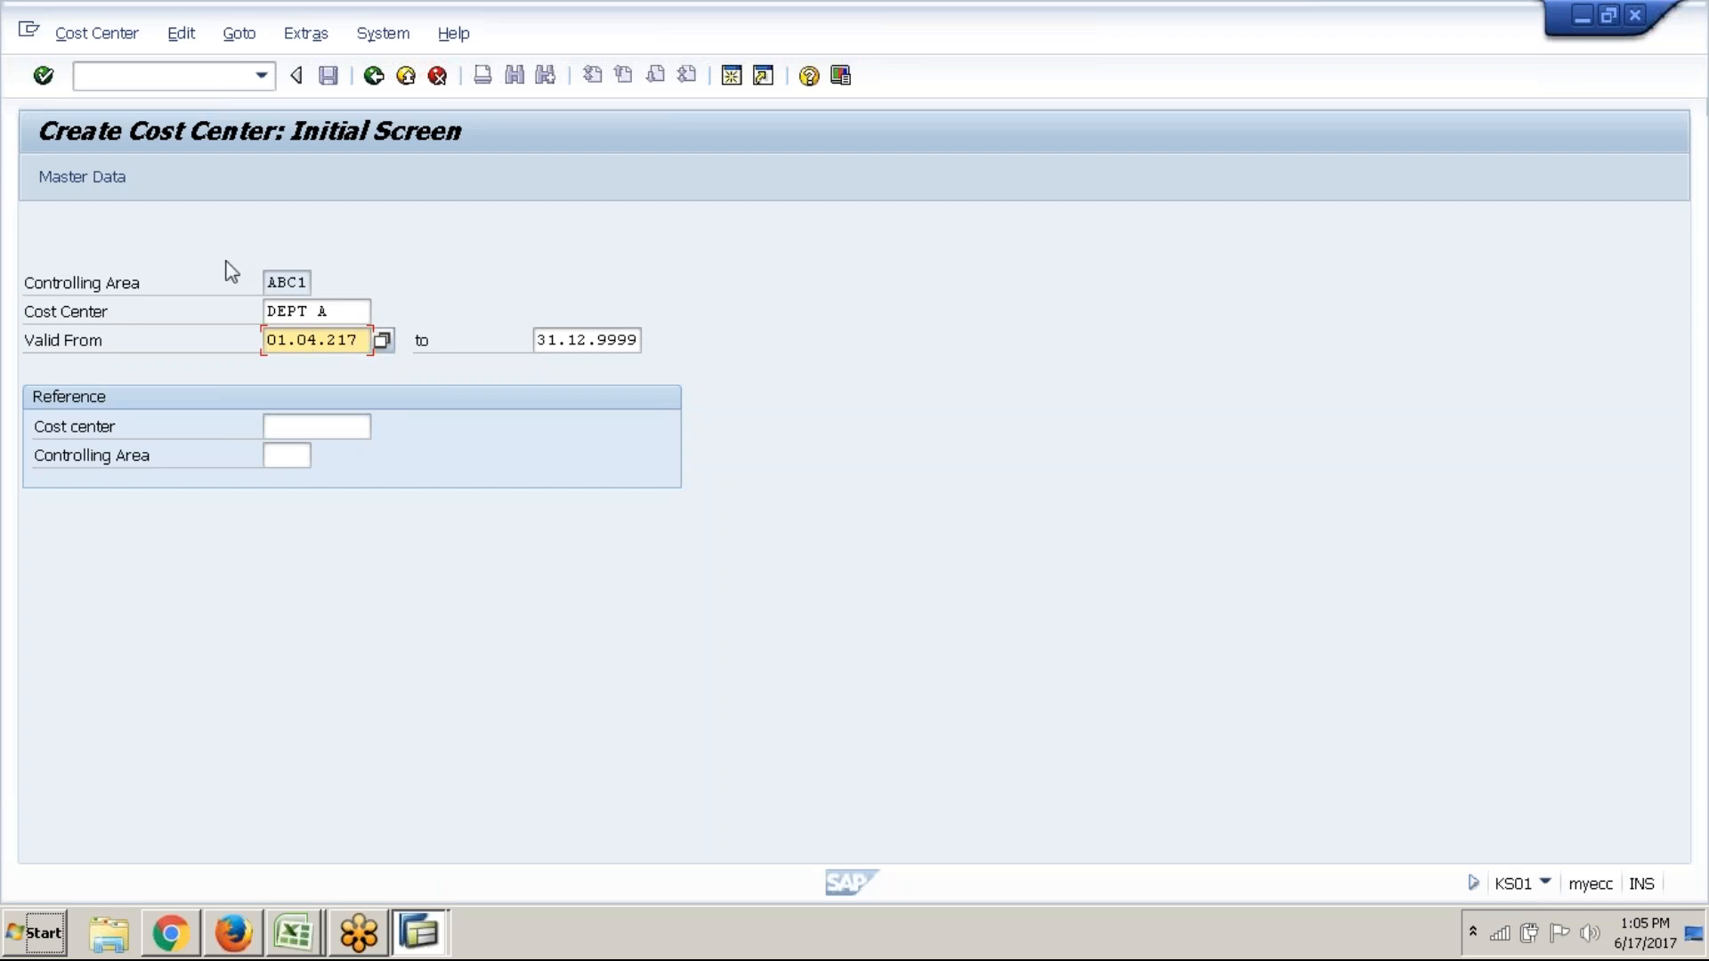
key(BackSpace)
key(BackSpace)
key(Down)
key(Return)
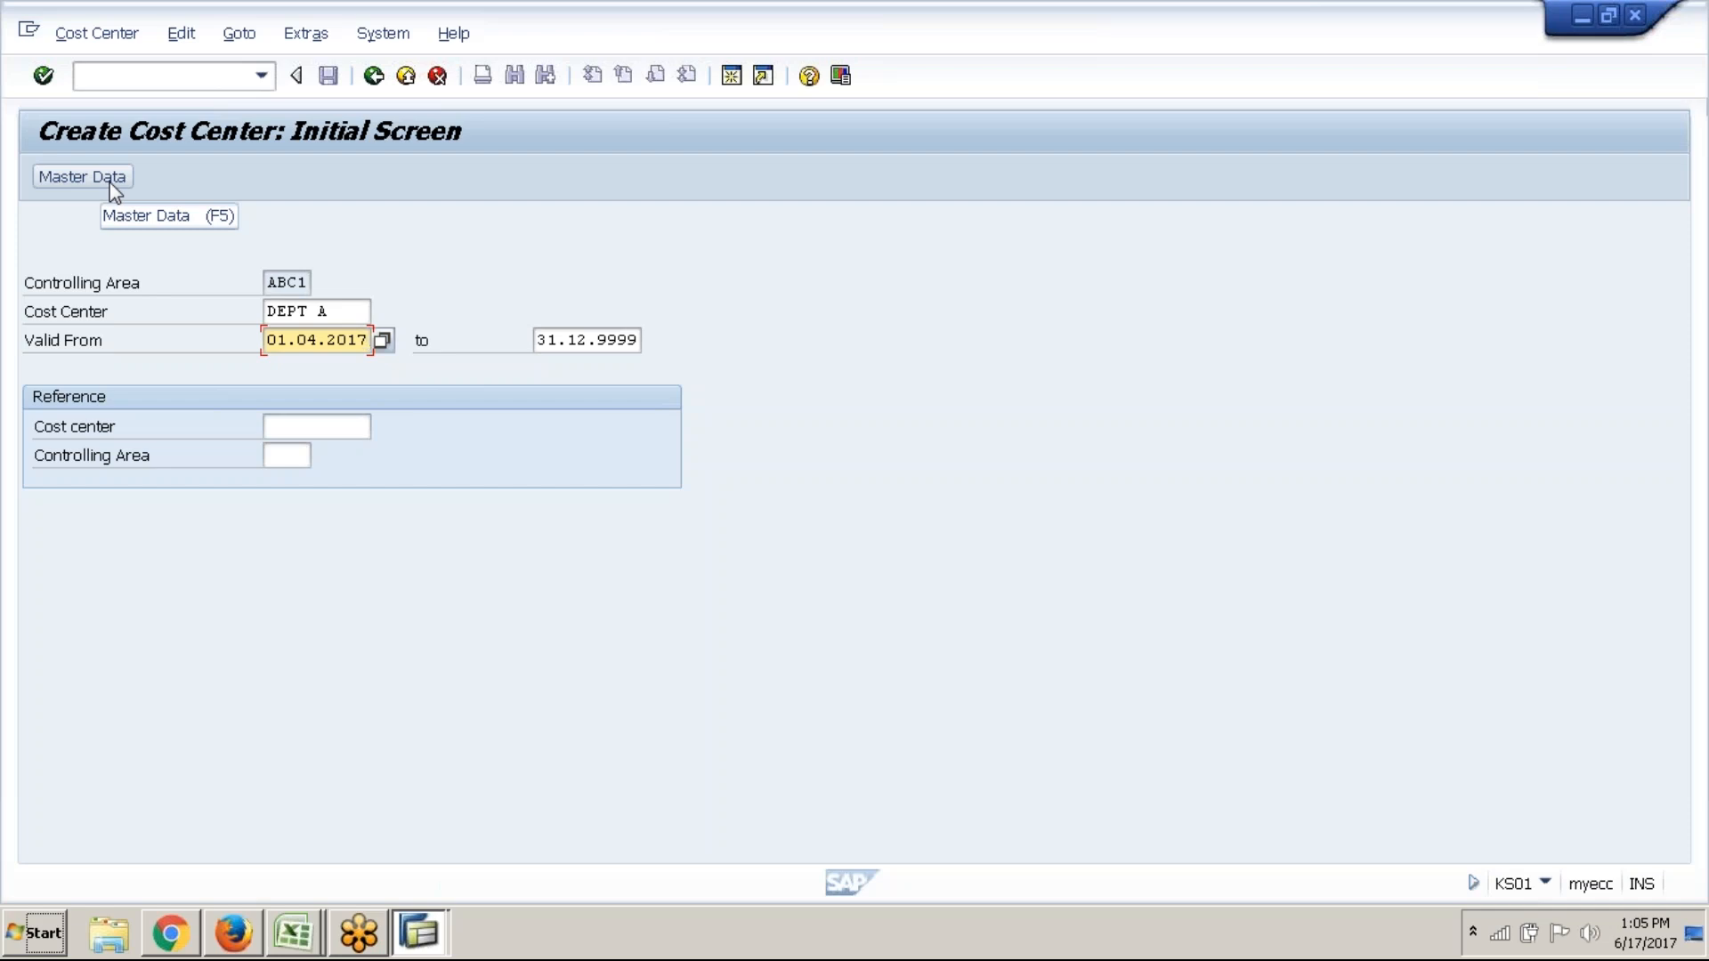
Go to the Master Data basic screen for cost center DEPT A, then switch to another window
click(114, 184)
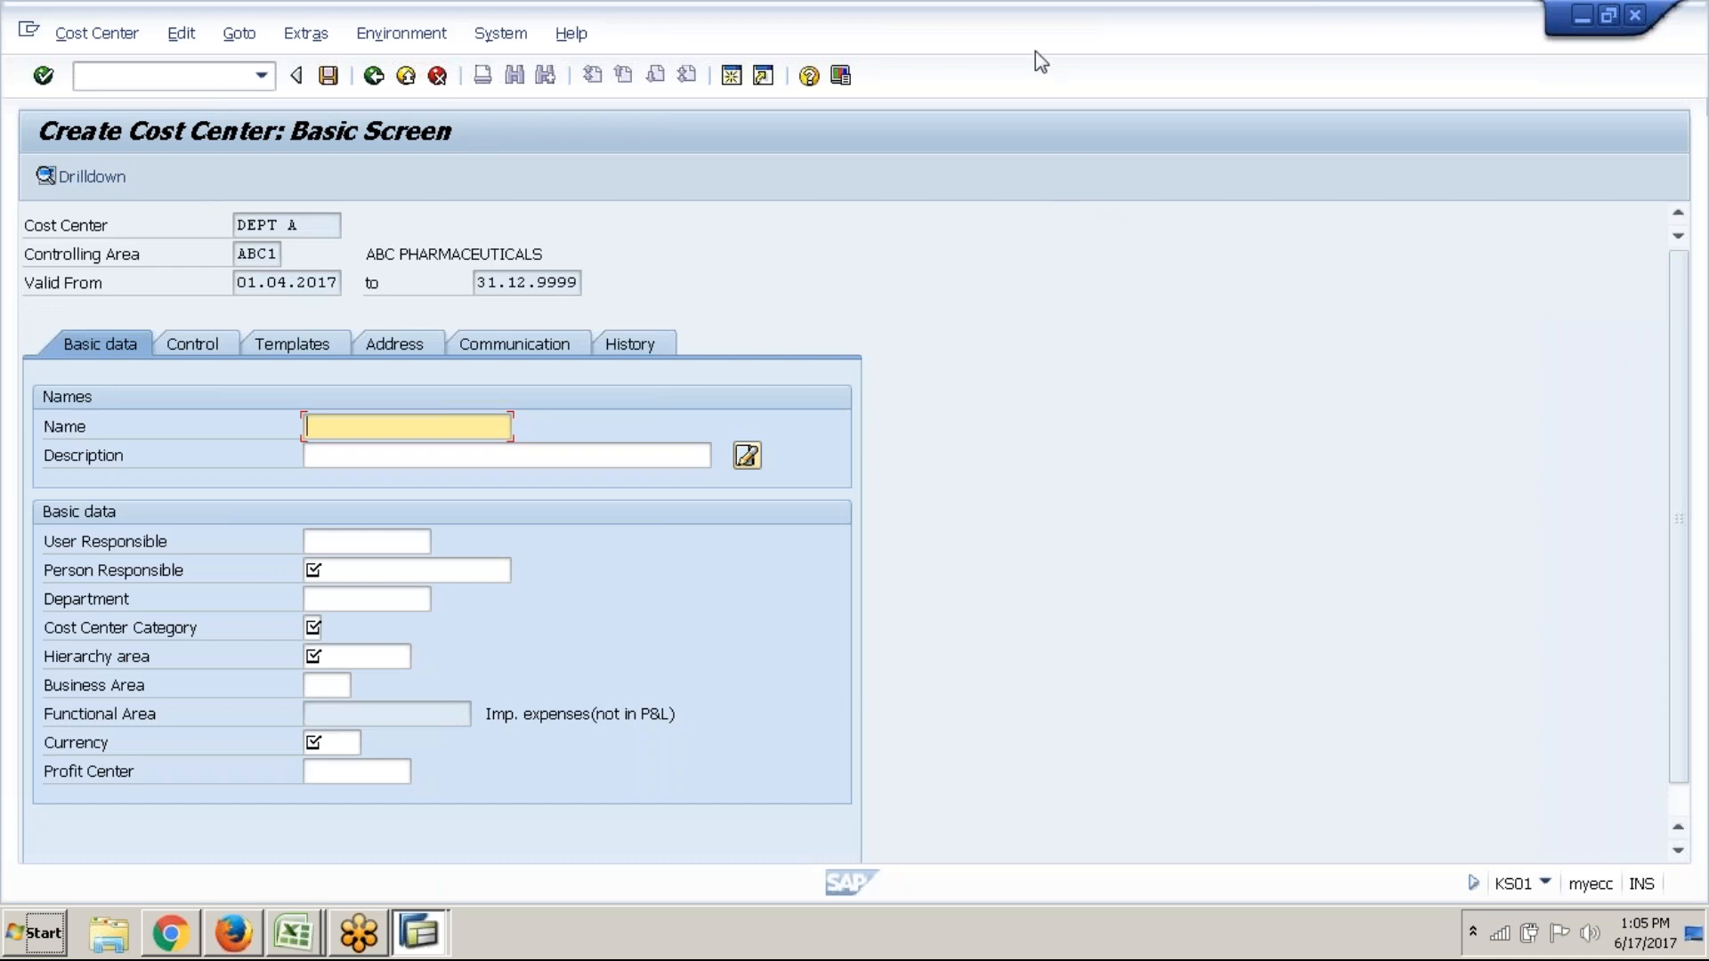
key(alt+Tab)
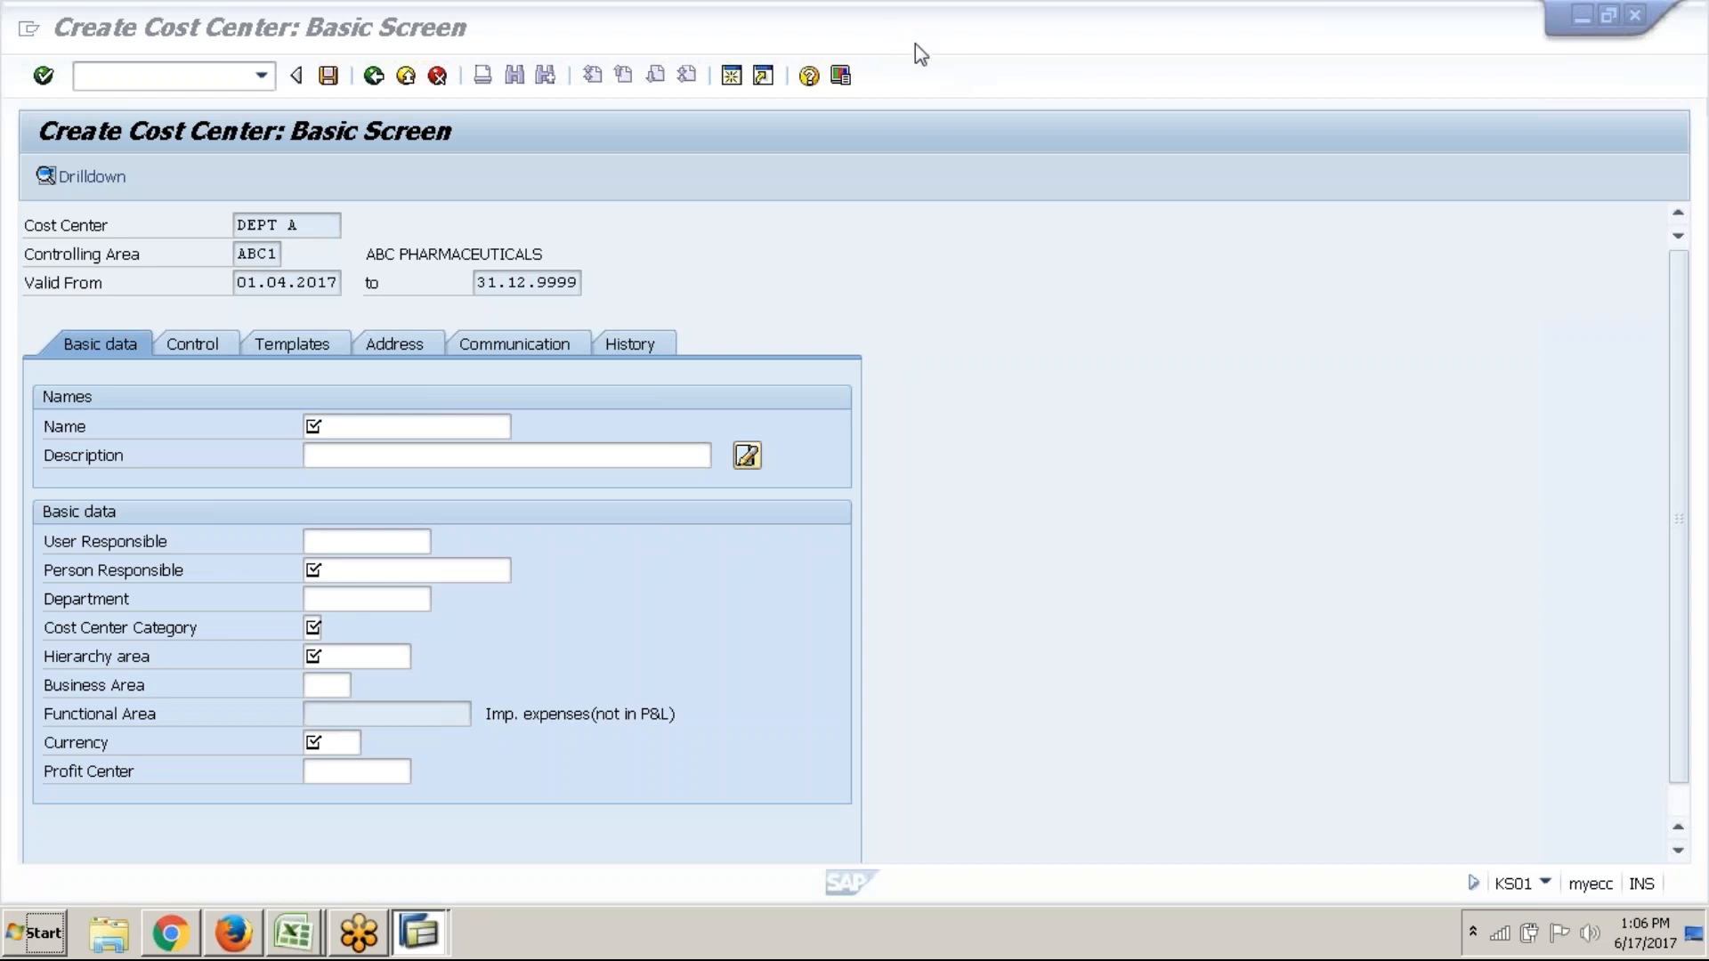
Enter DEPARTMENT A as name and description and A as person responsible
click(476, 435)
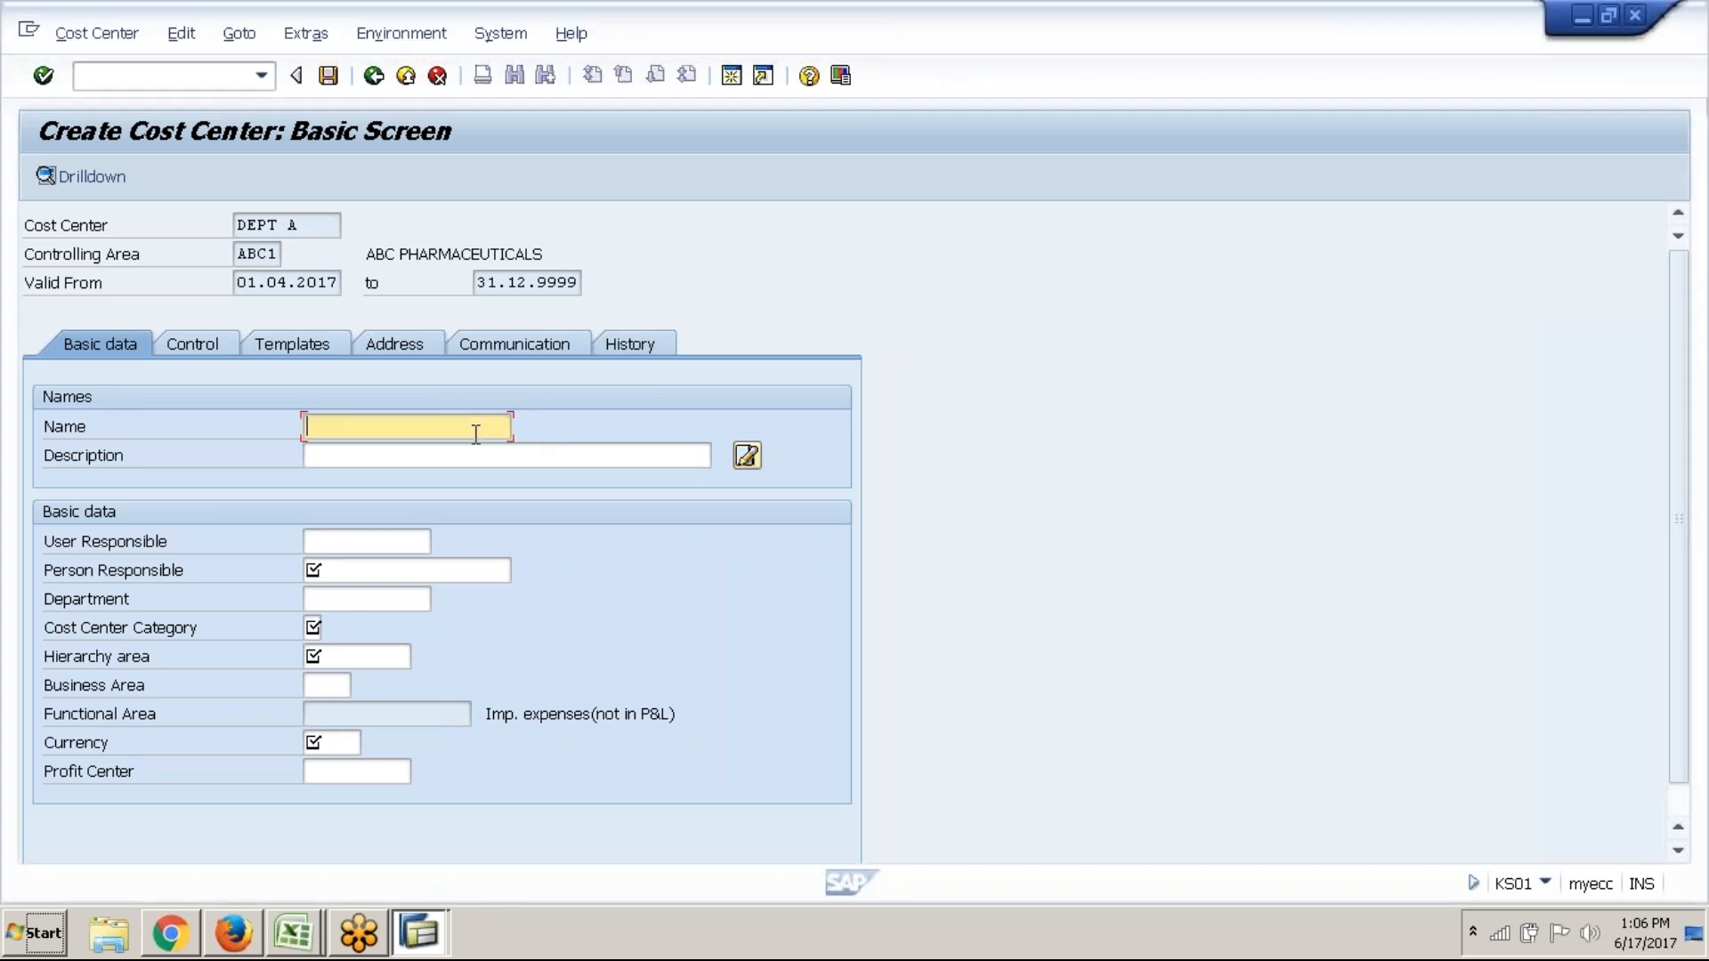
text(DE)
key(Down)
key(Down)
key(Return)
key(Tab)
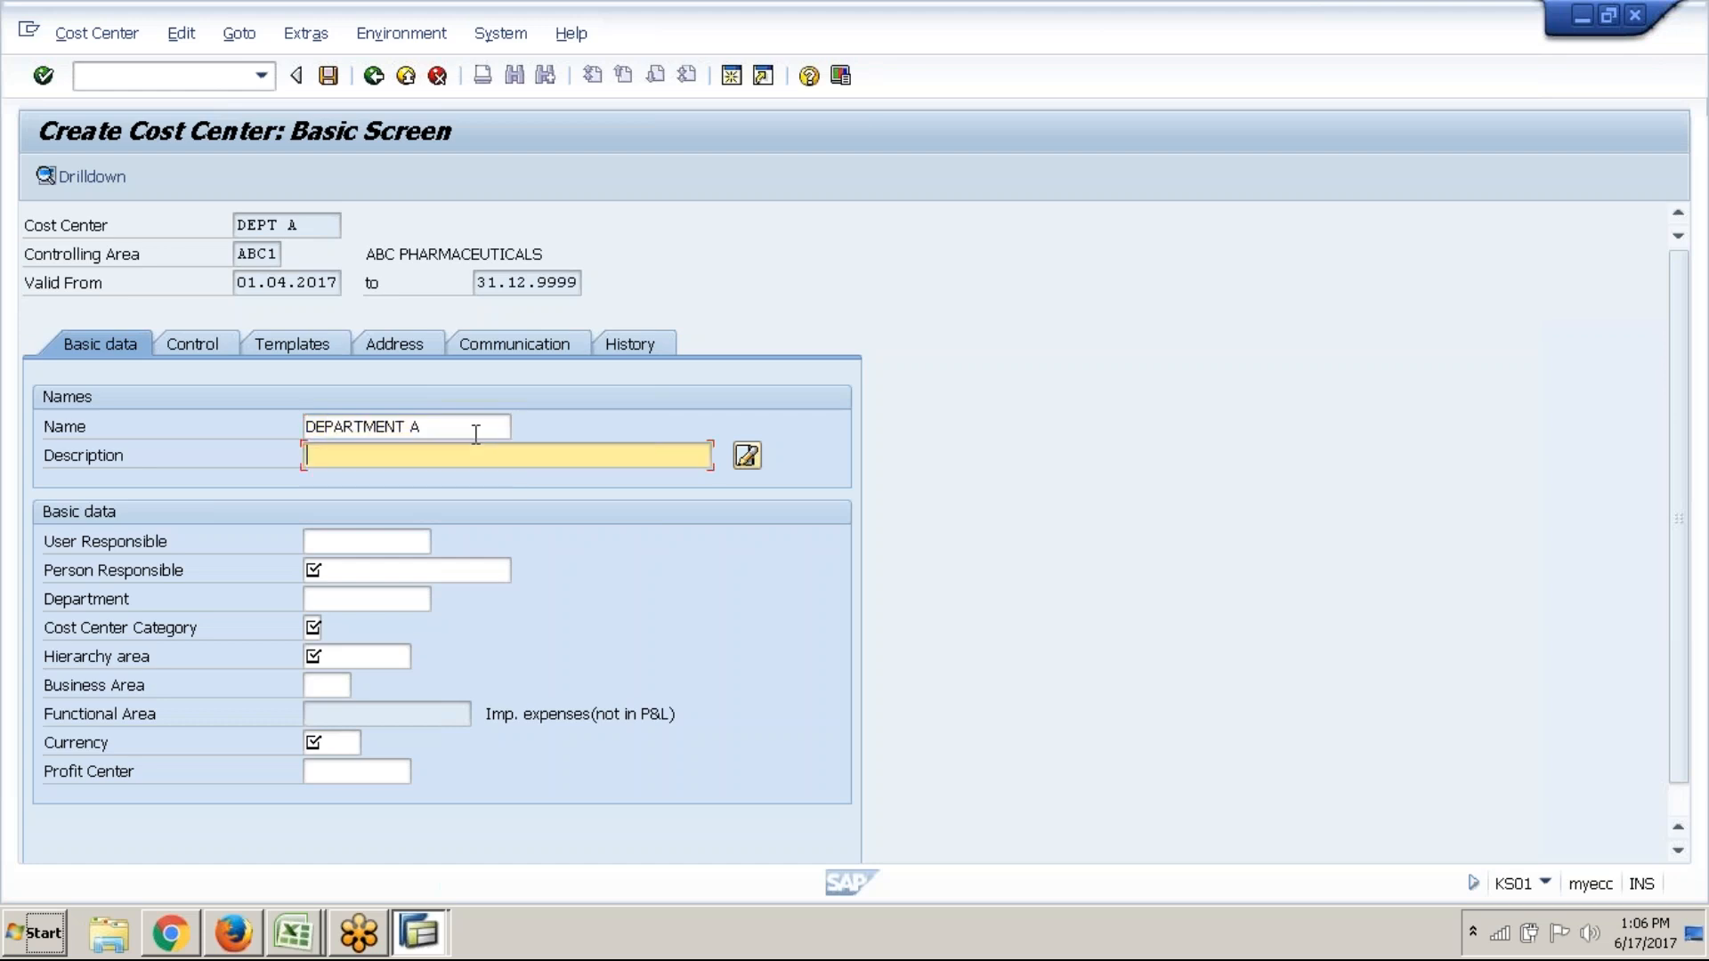
text(DEPT)
key(BackSpace)
key(Down)
key(Down)
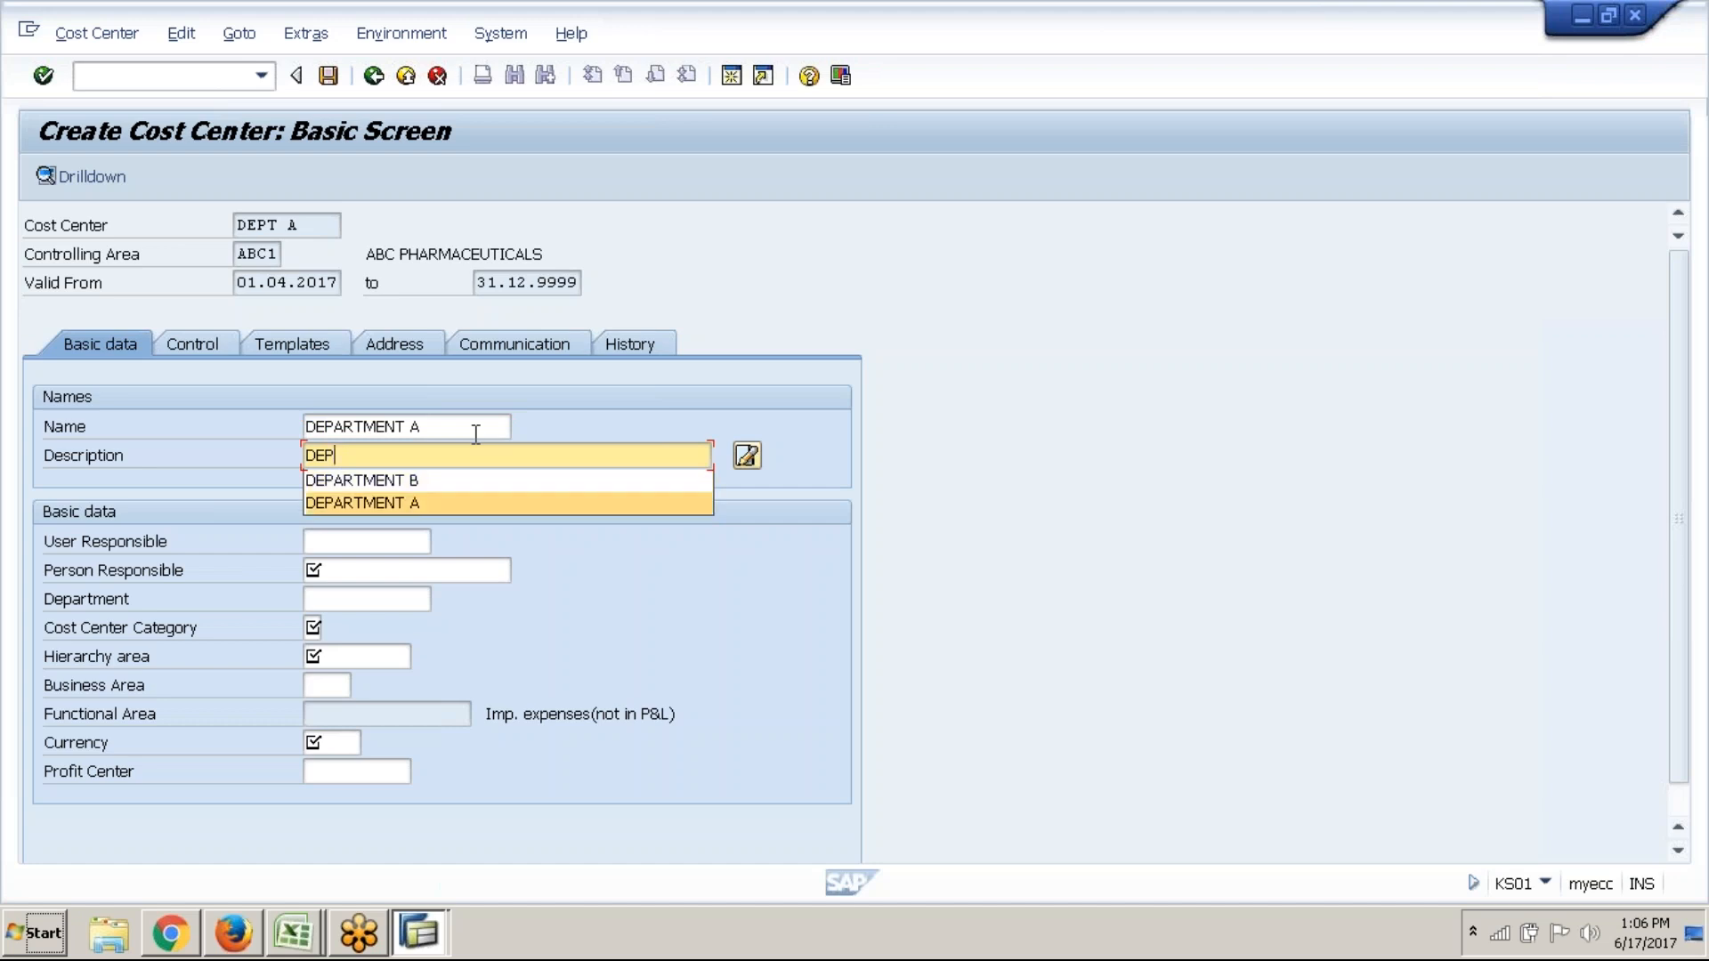
key(Return)
key(Tab)
key(Tab)
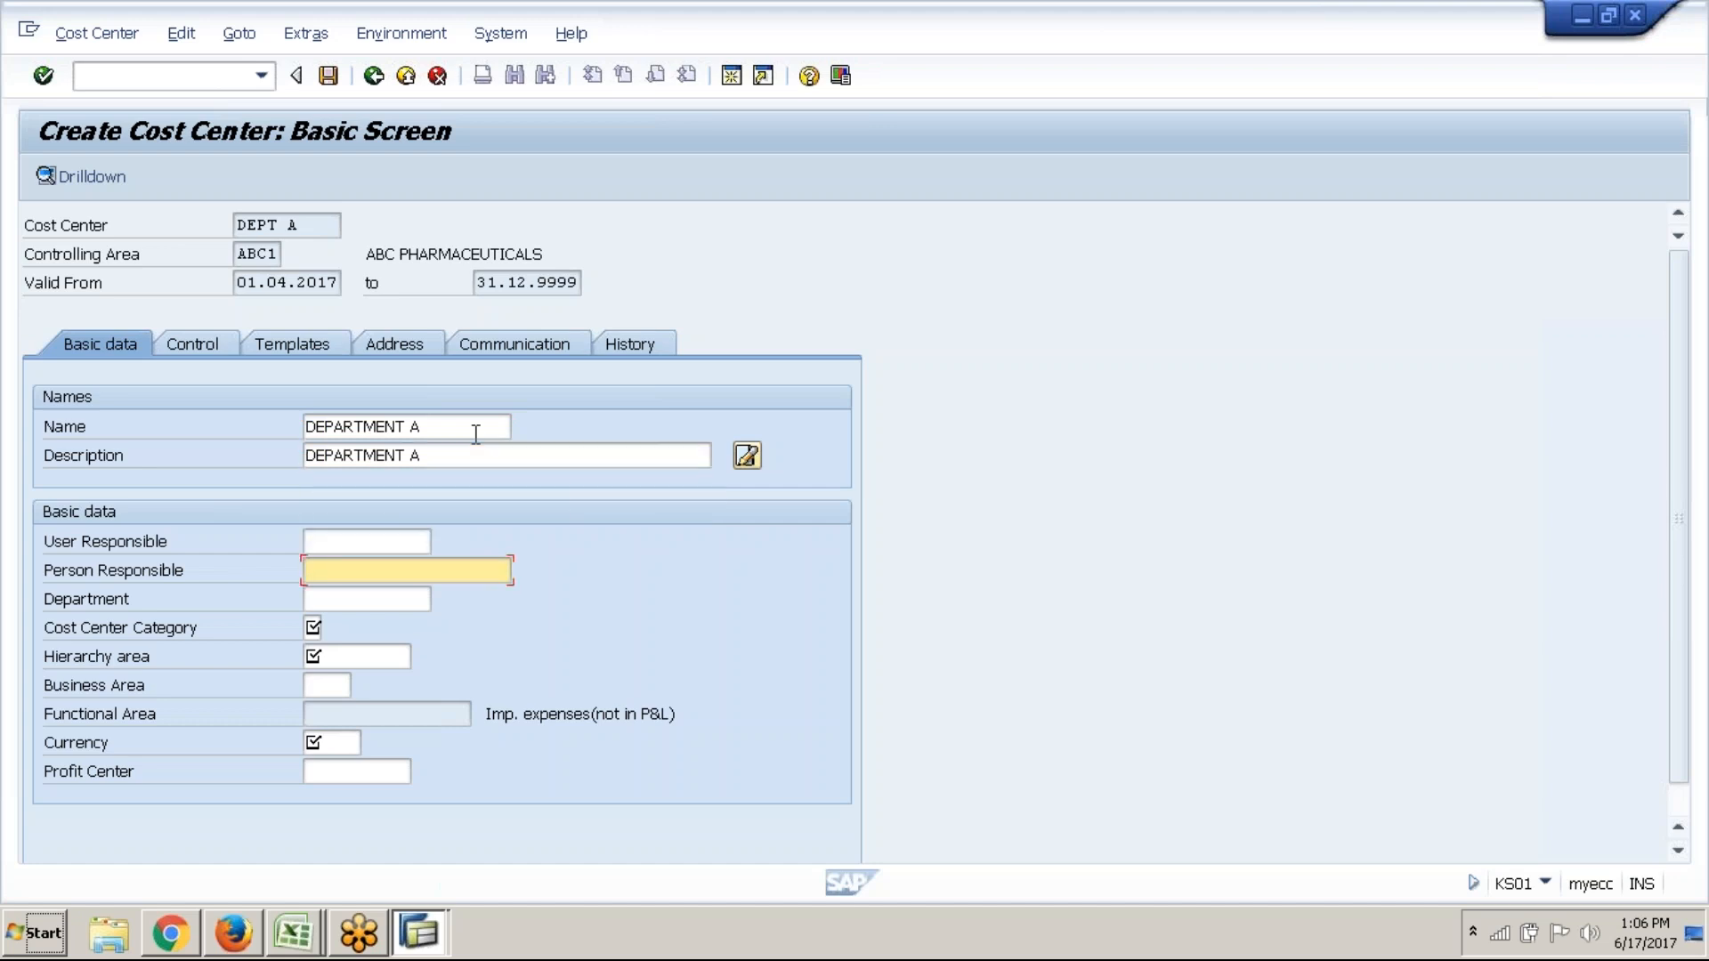
text(A)
key(Tab)
key(Tab)
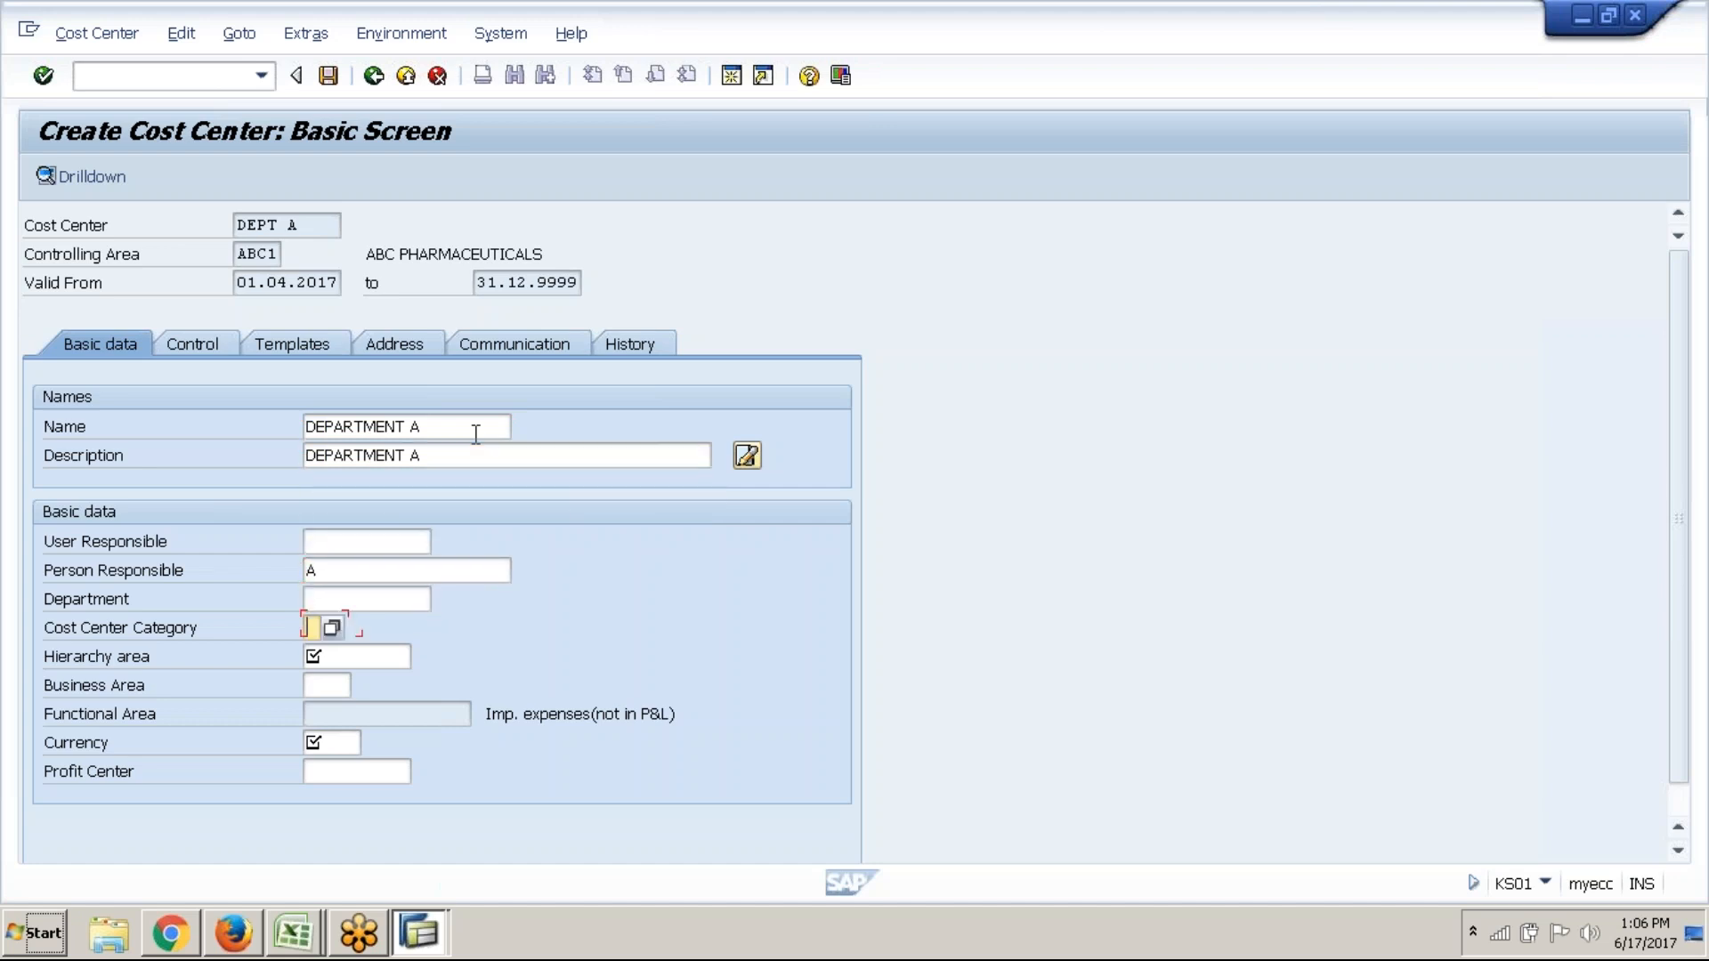
Choose cost center category 1 (Production) and fill hierarchy area ABC1_HIER
click(336, 628)
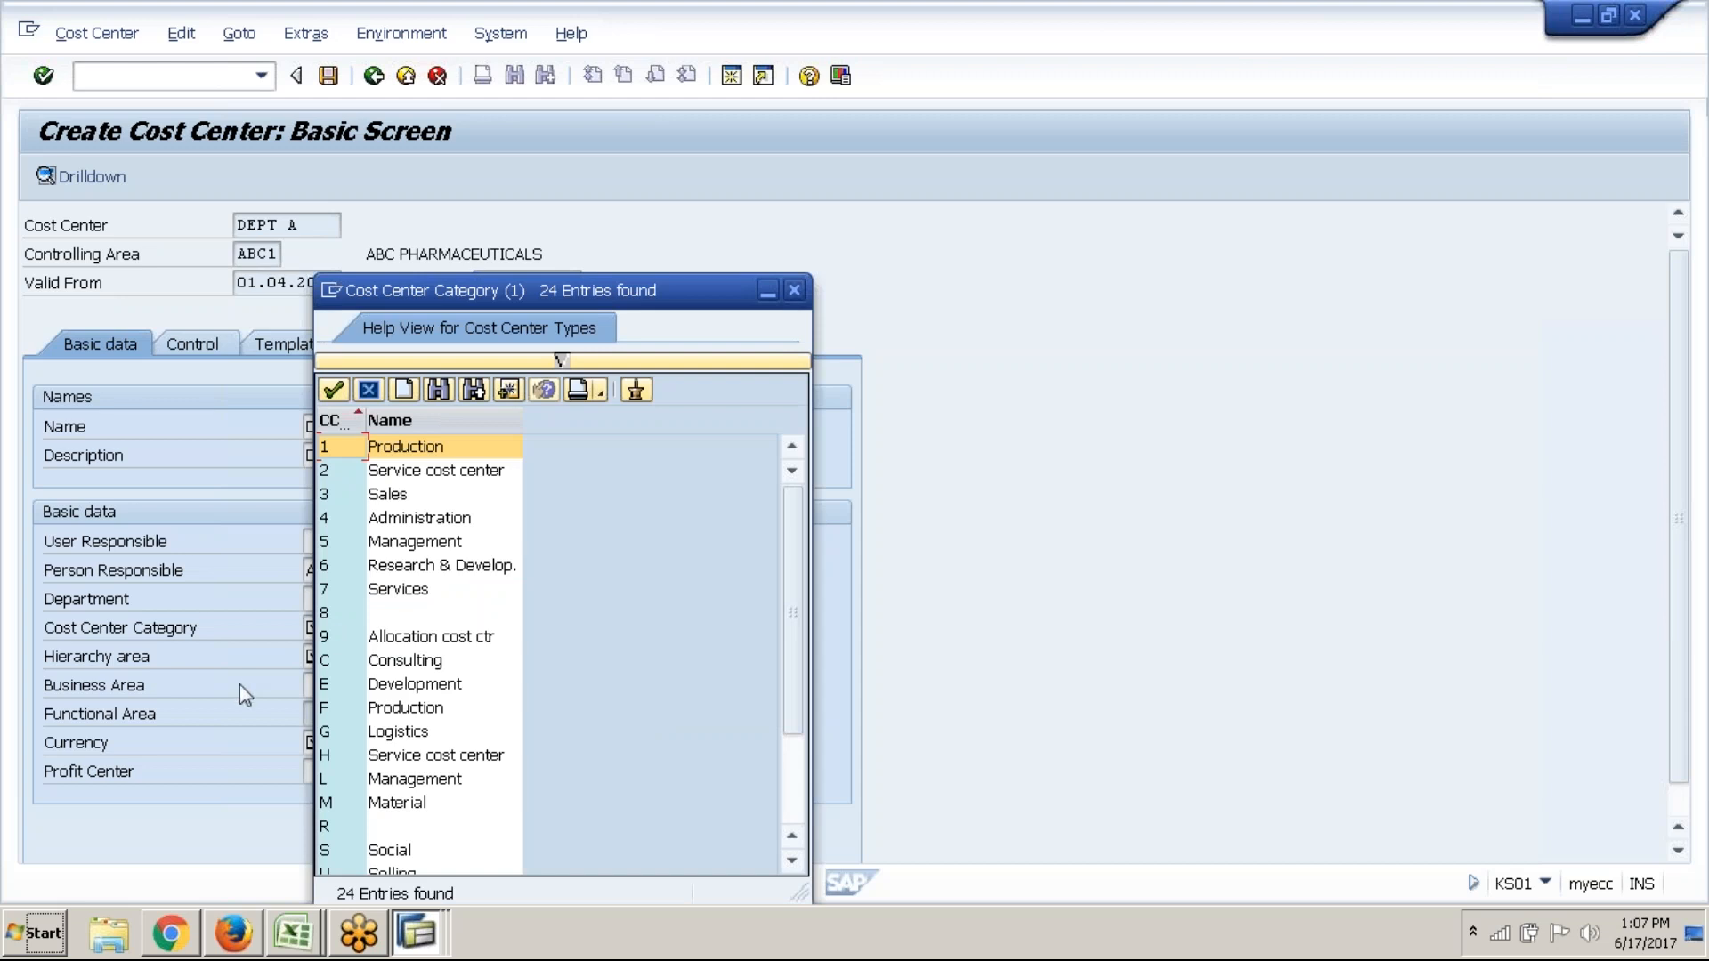
double_click(413, 456)
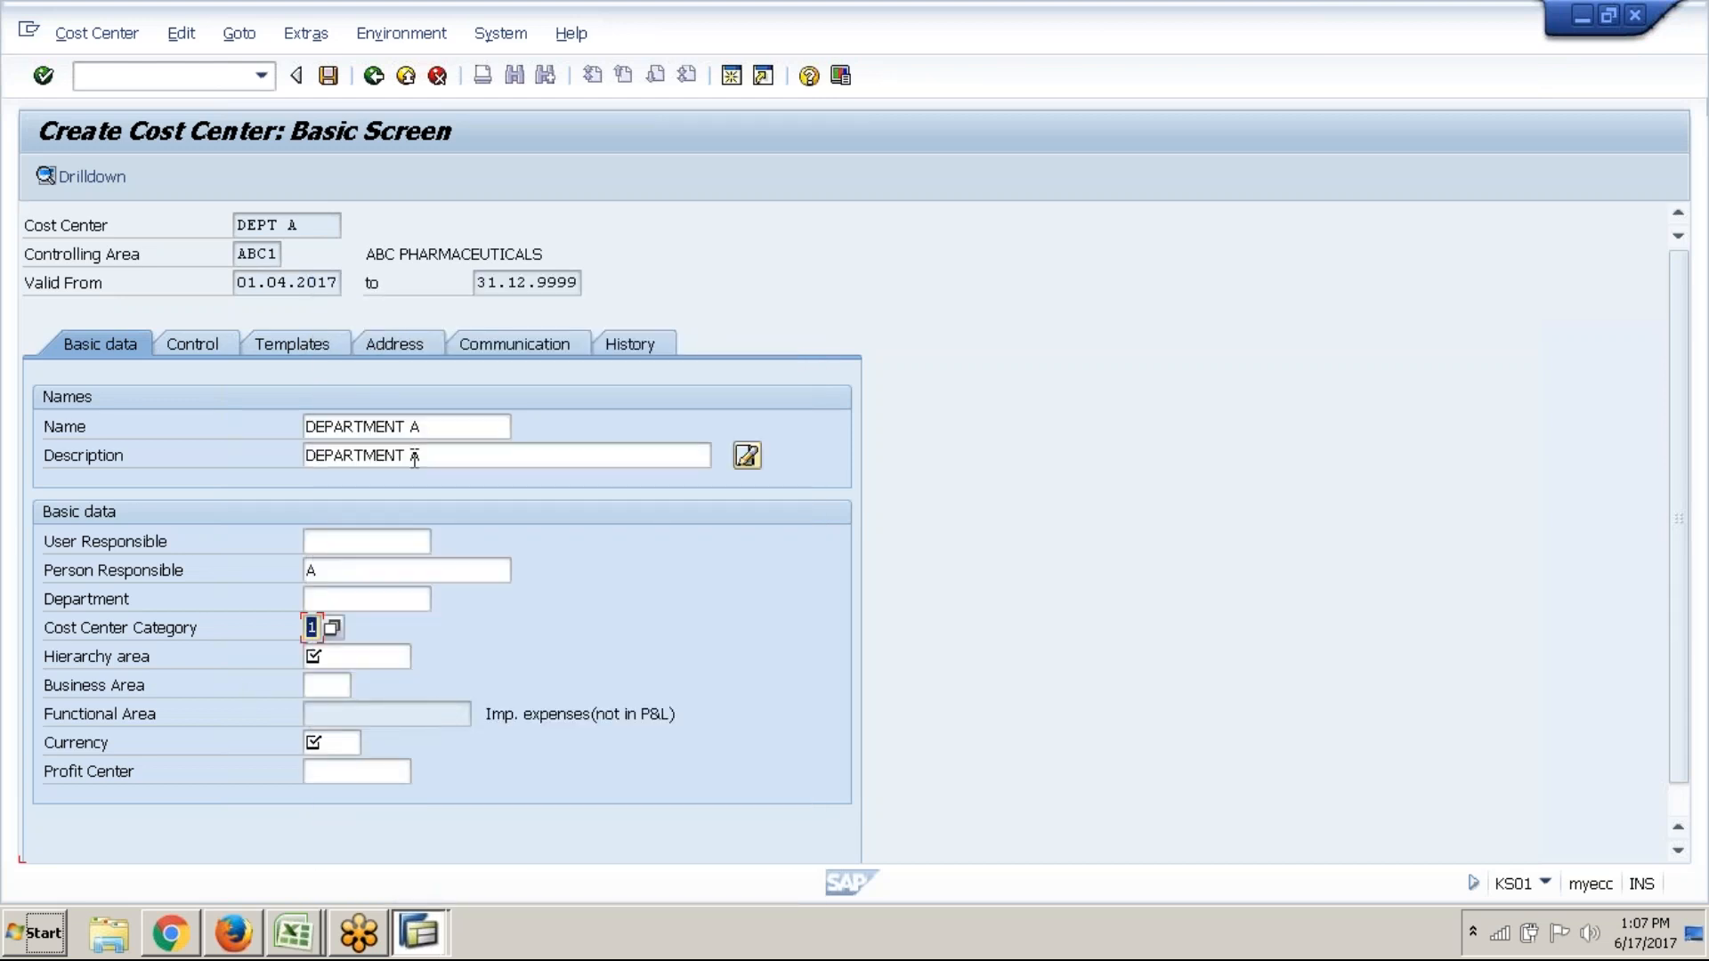
click(355, 658)
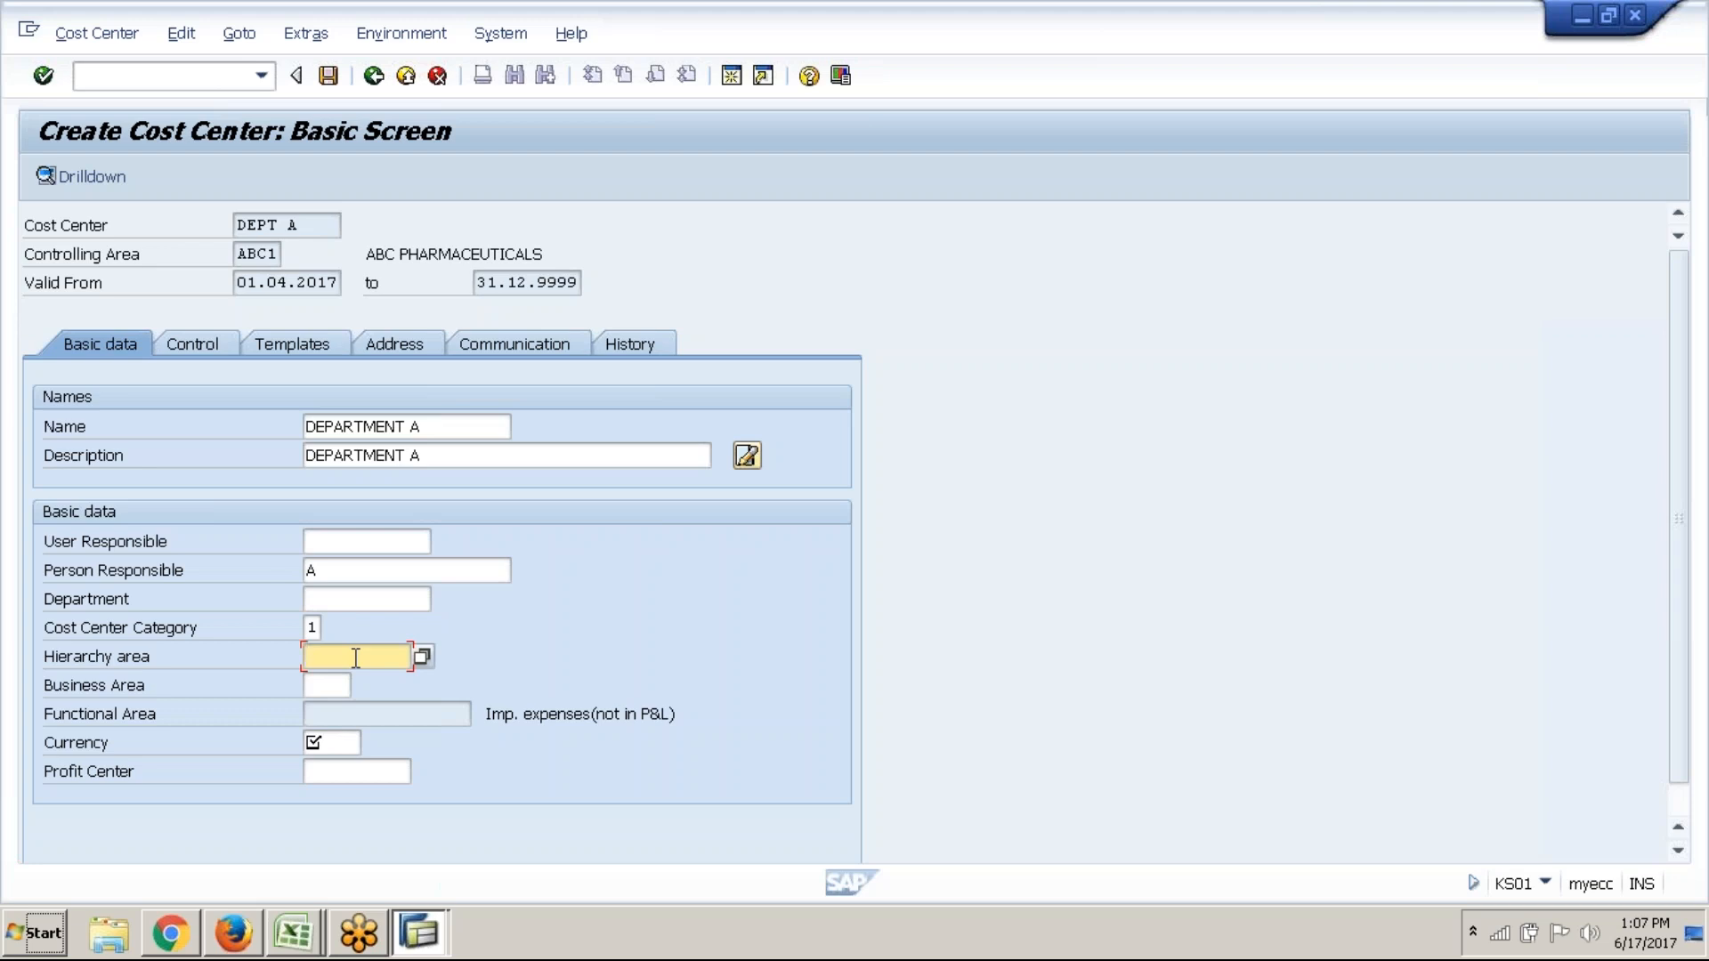
click(422, 657)
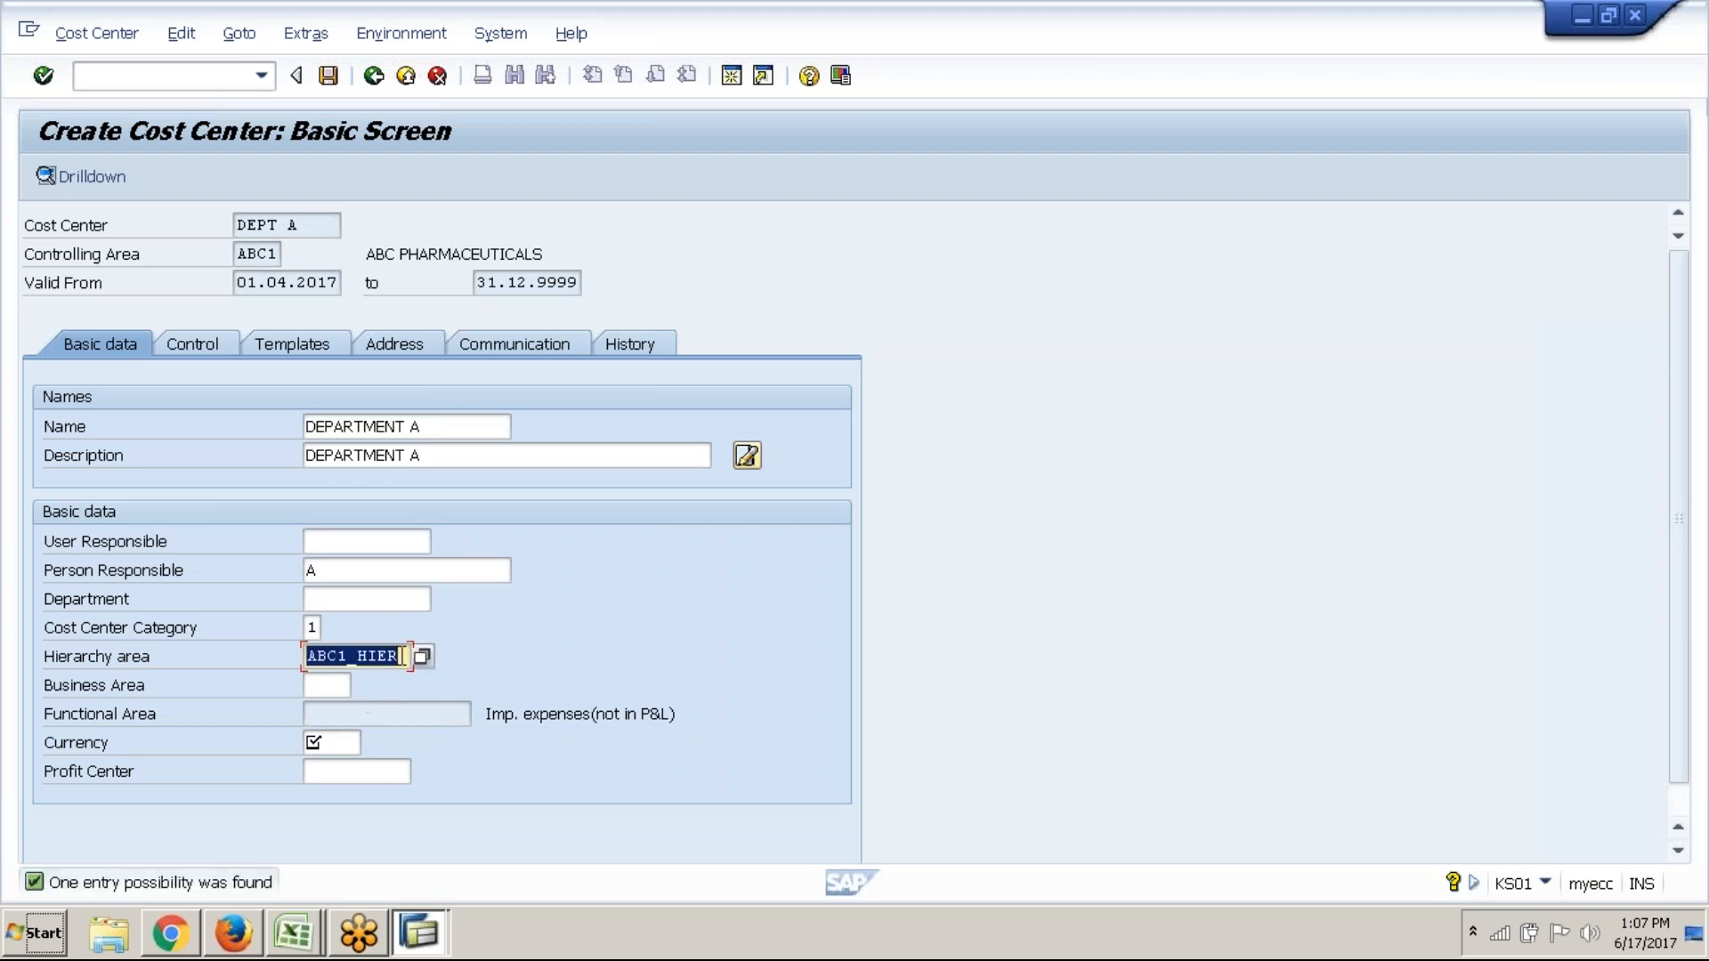
click(401, 656)
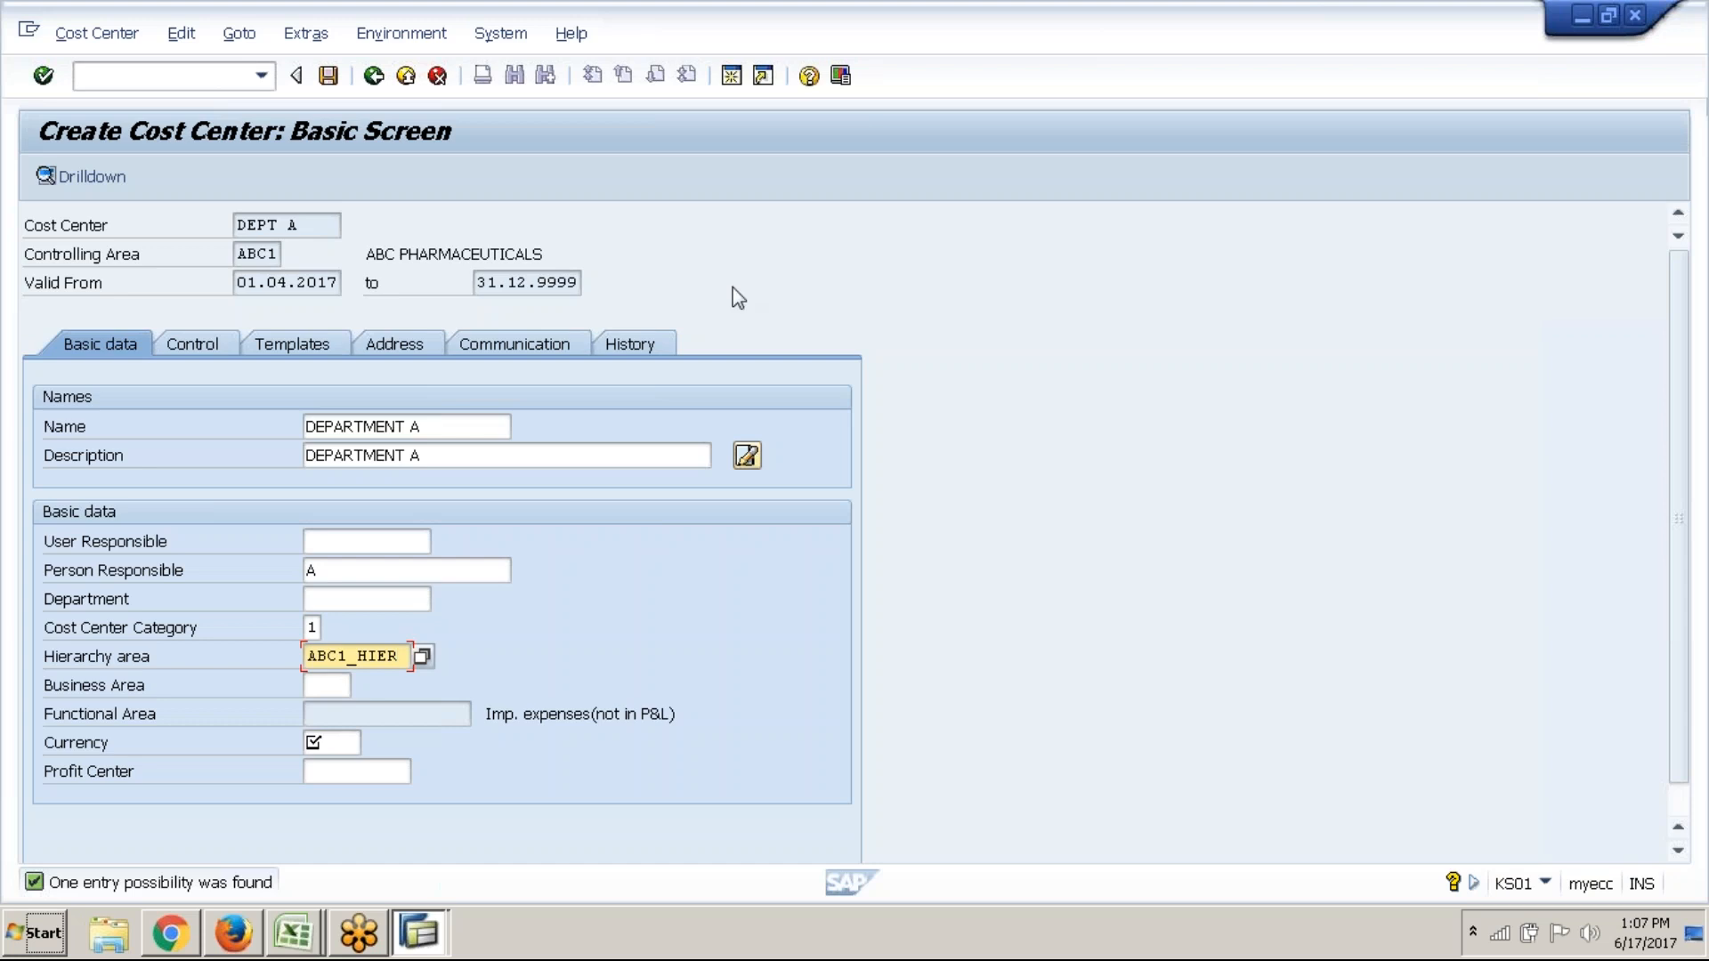
click(732, 75)
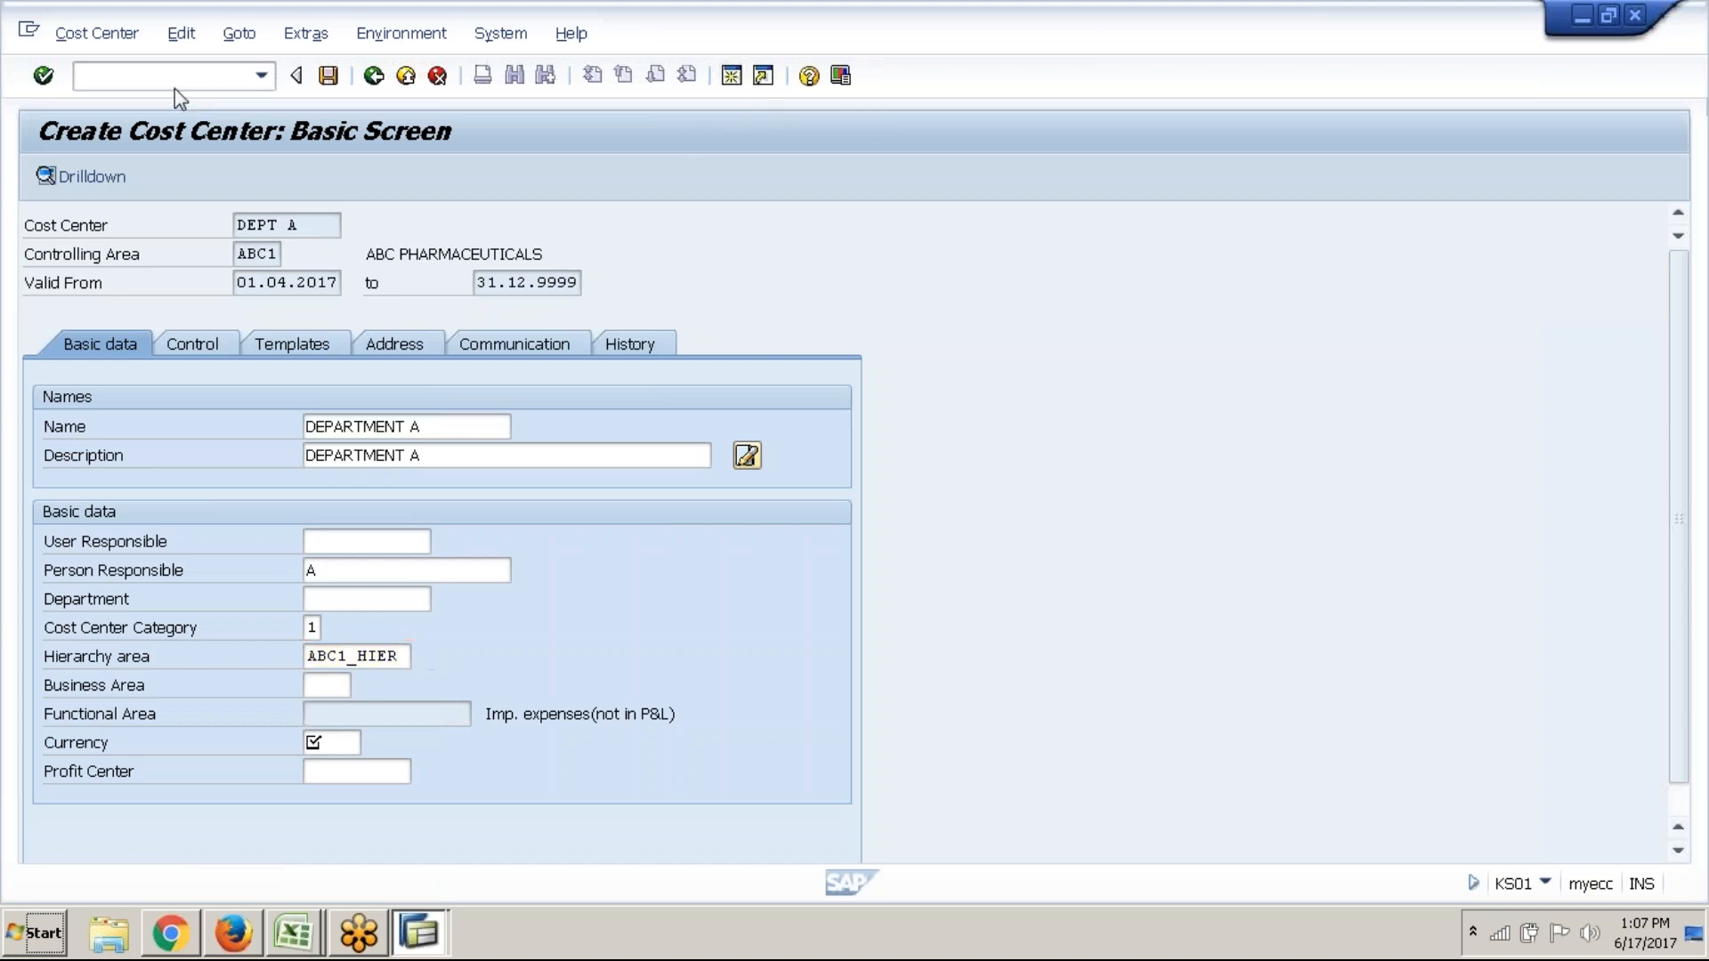
text(OKKP)
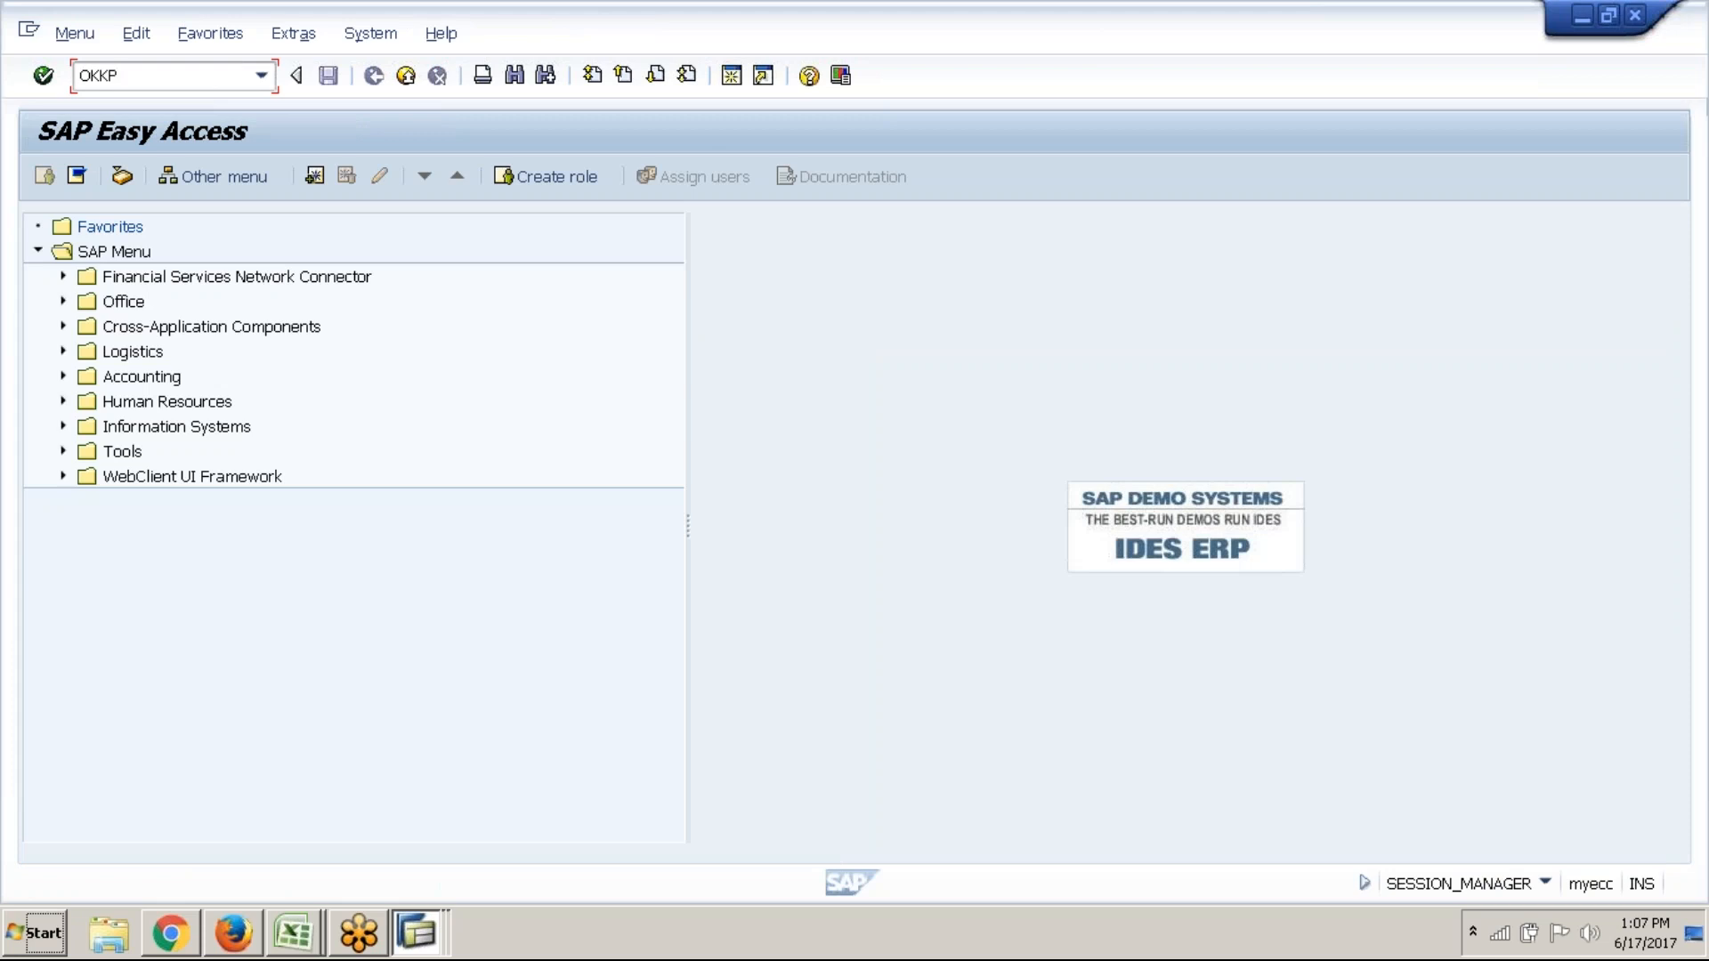
key(Return)
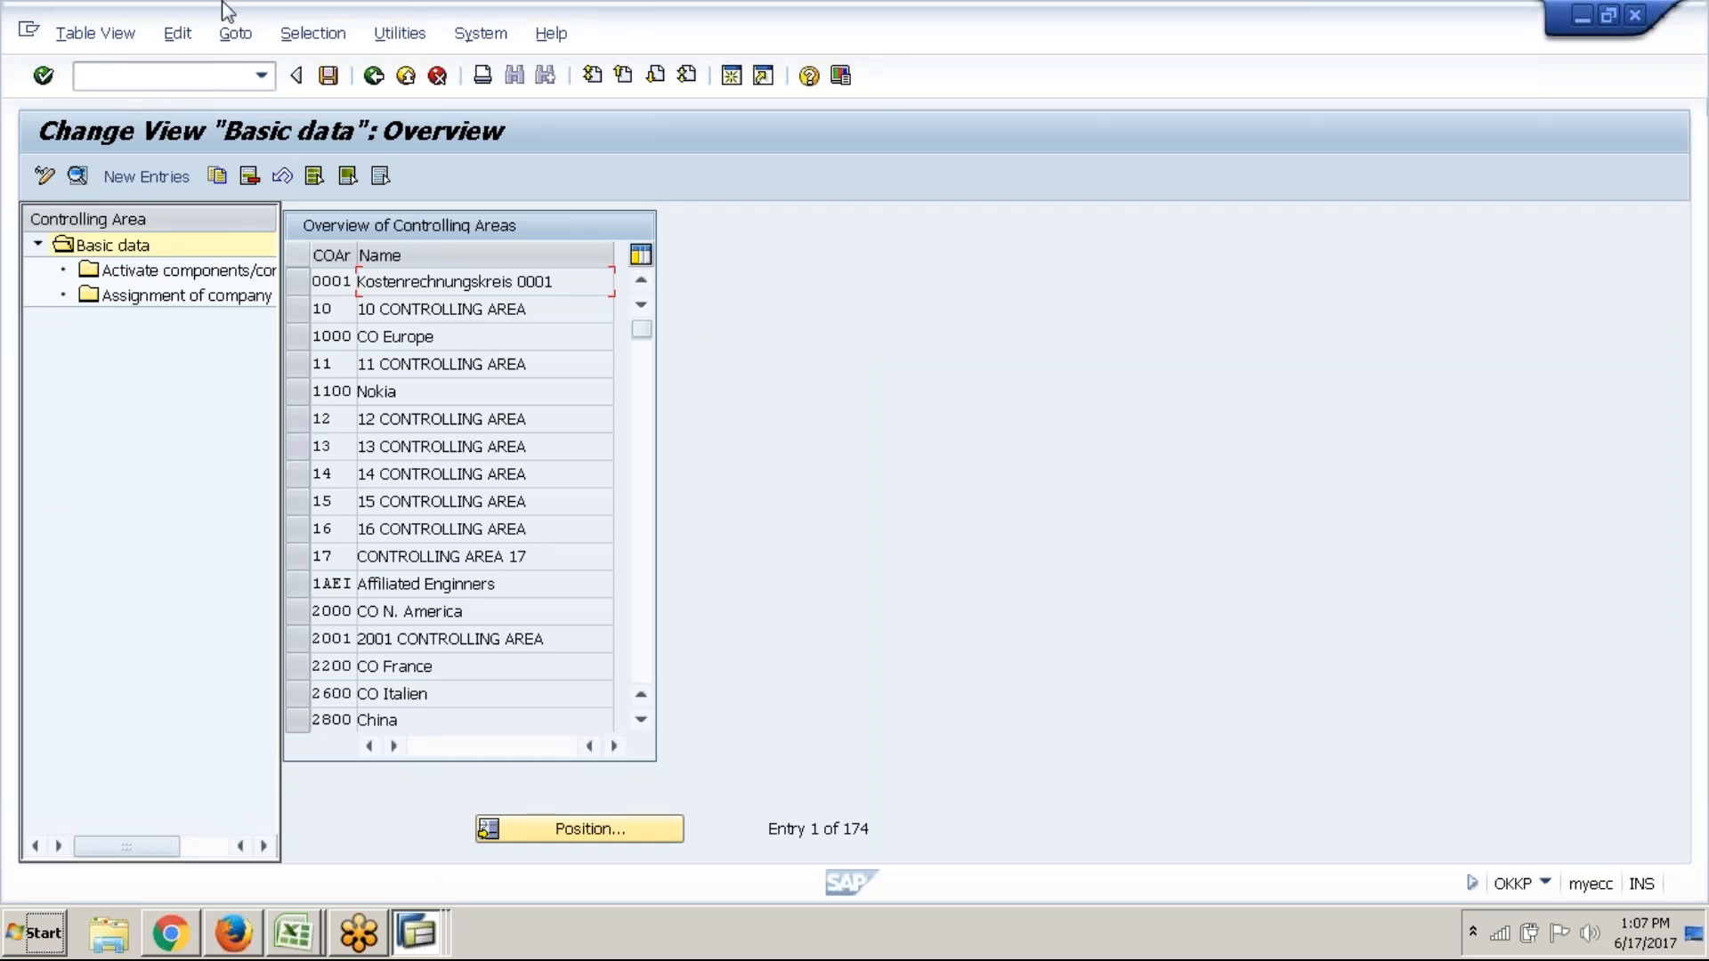
click(634, 634)
click(634, 635)
click(636, 635)
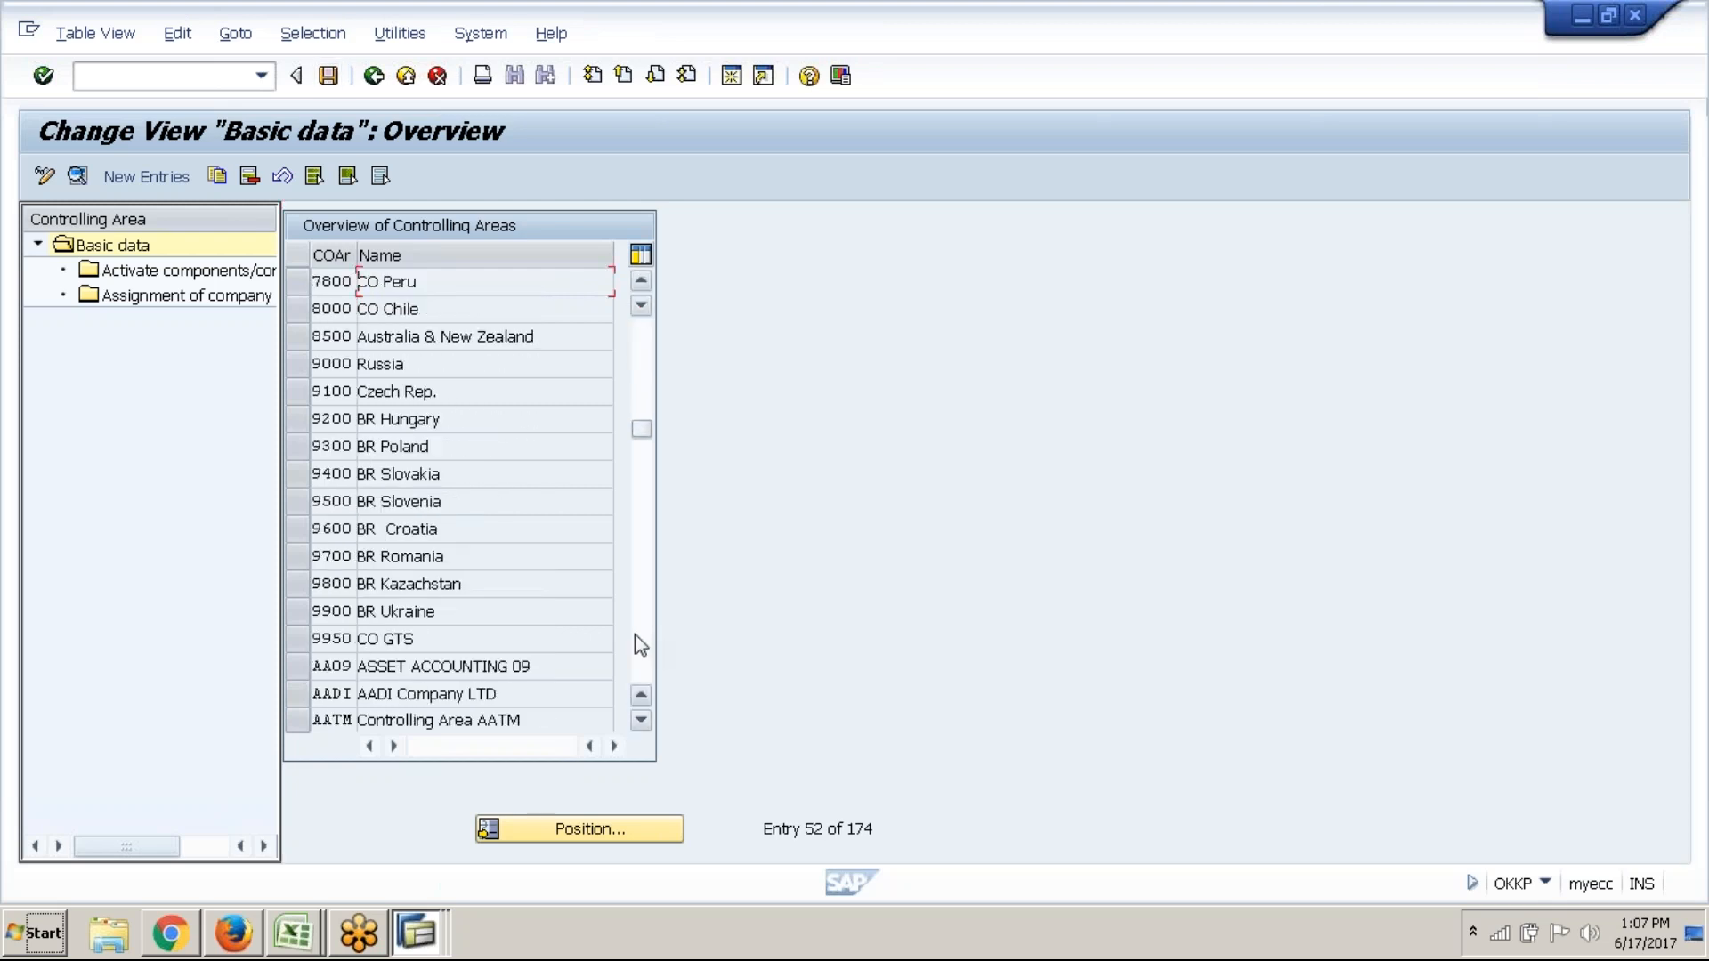
click(634, 636)
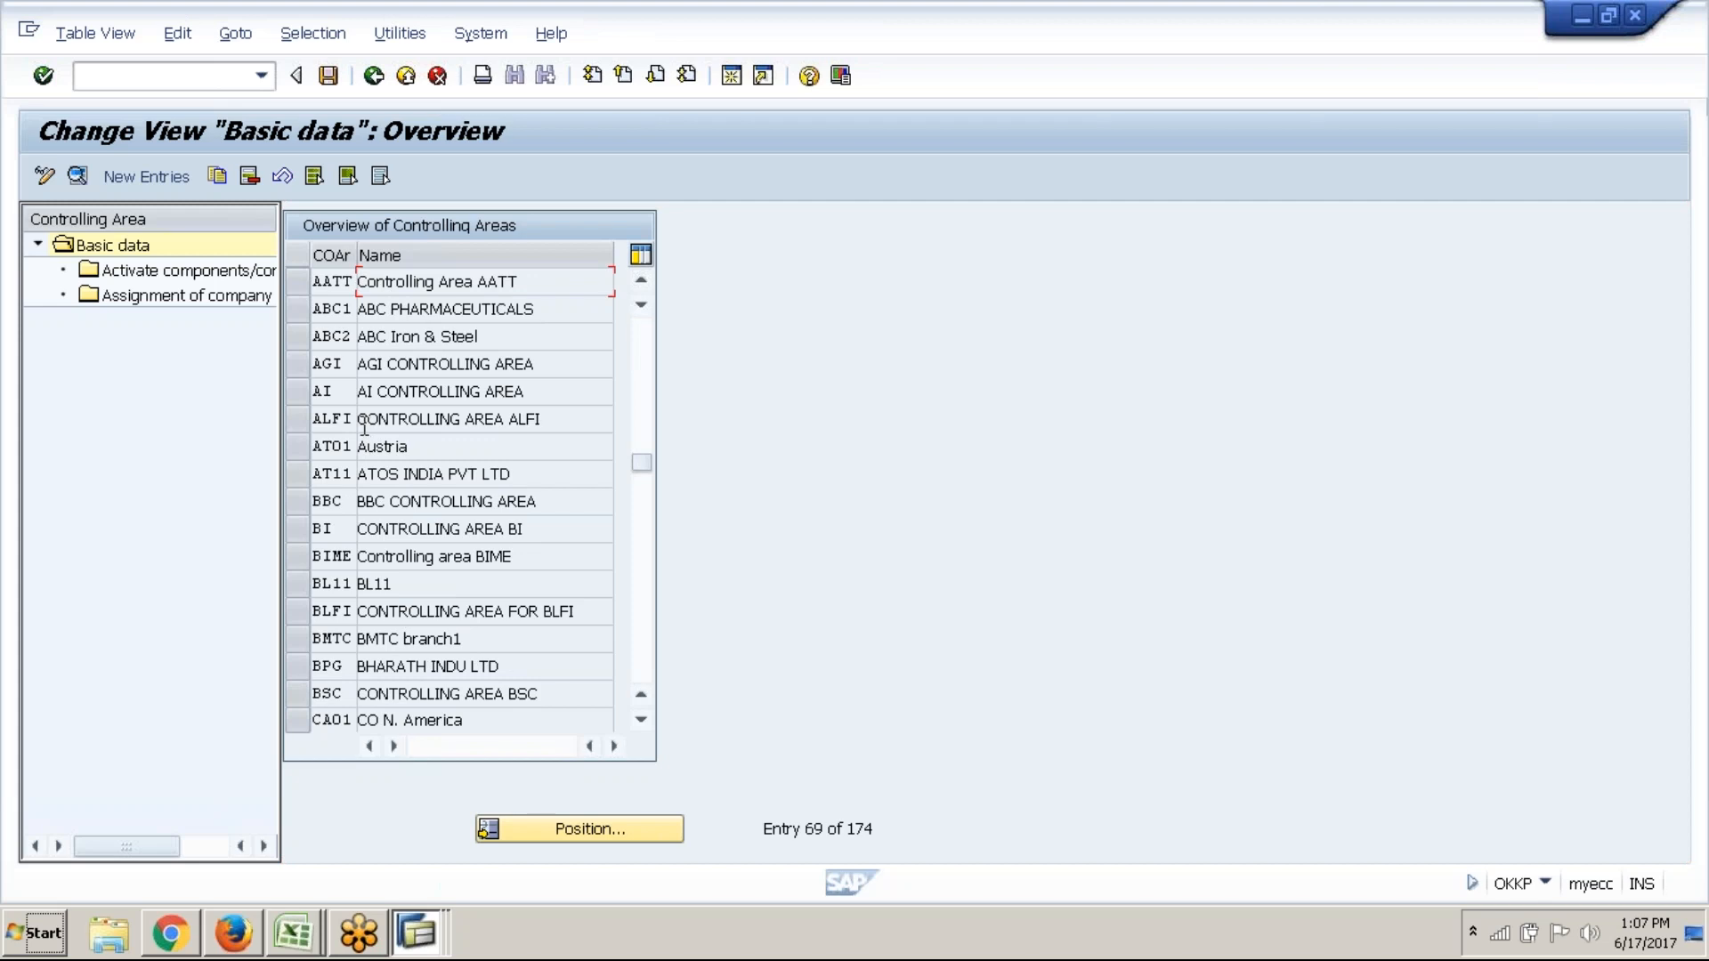
click(305, 315)
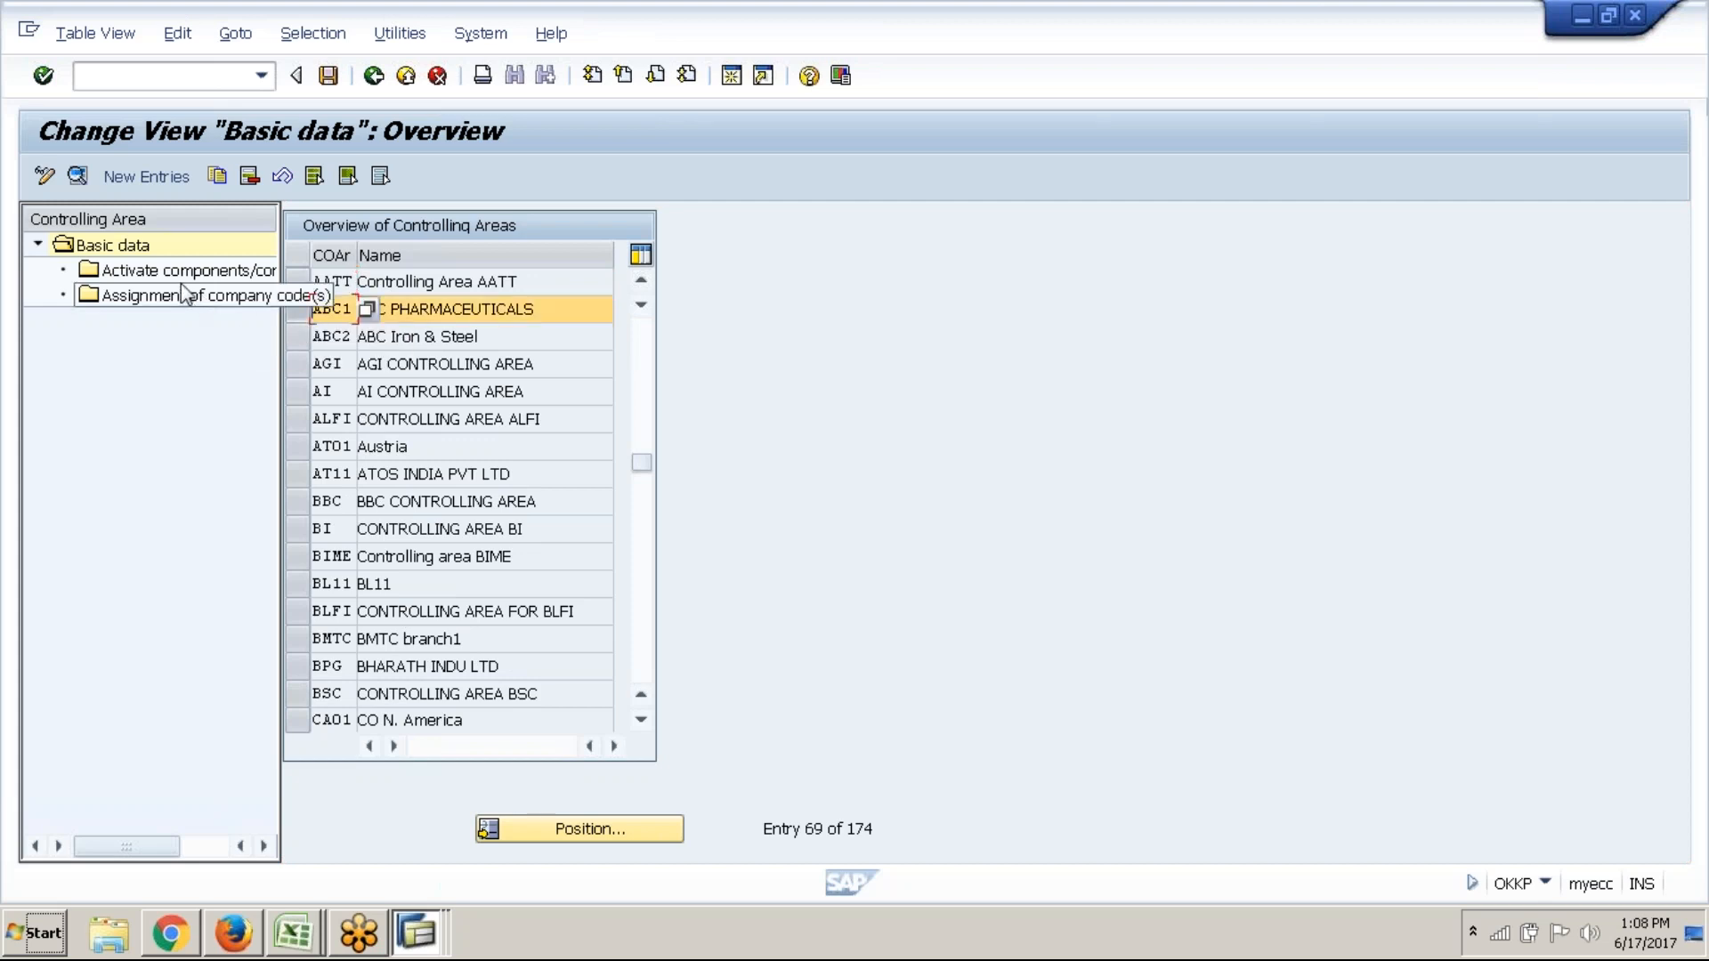
click(78, 176)
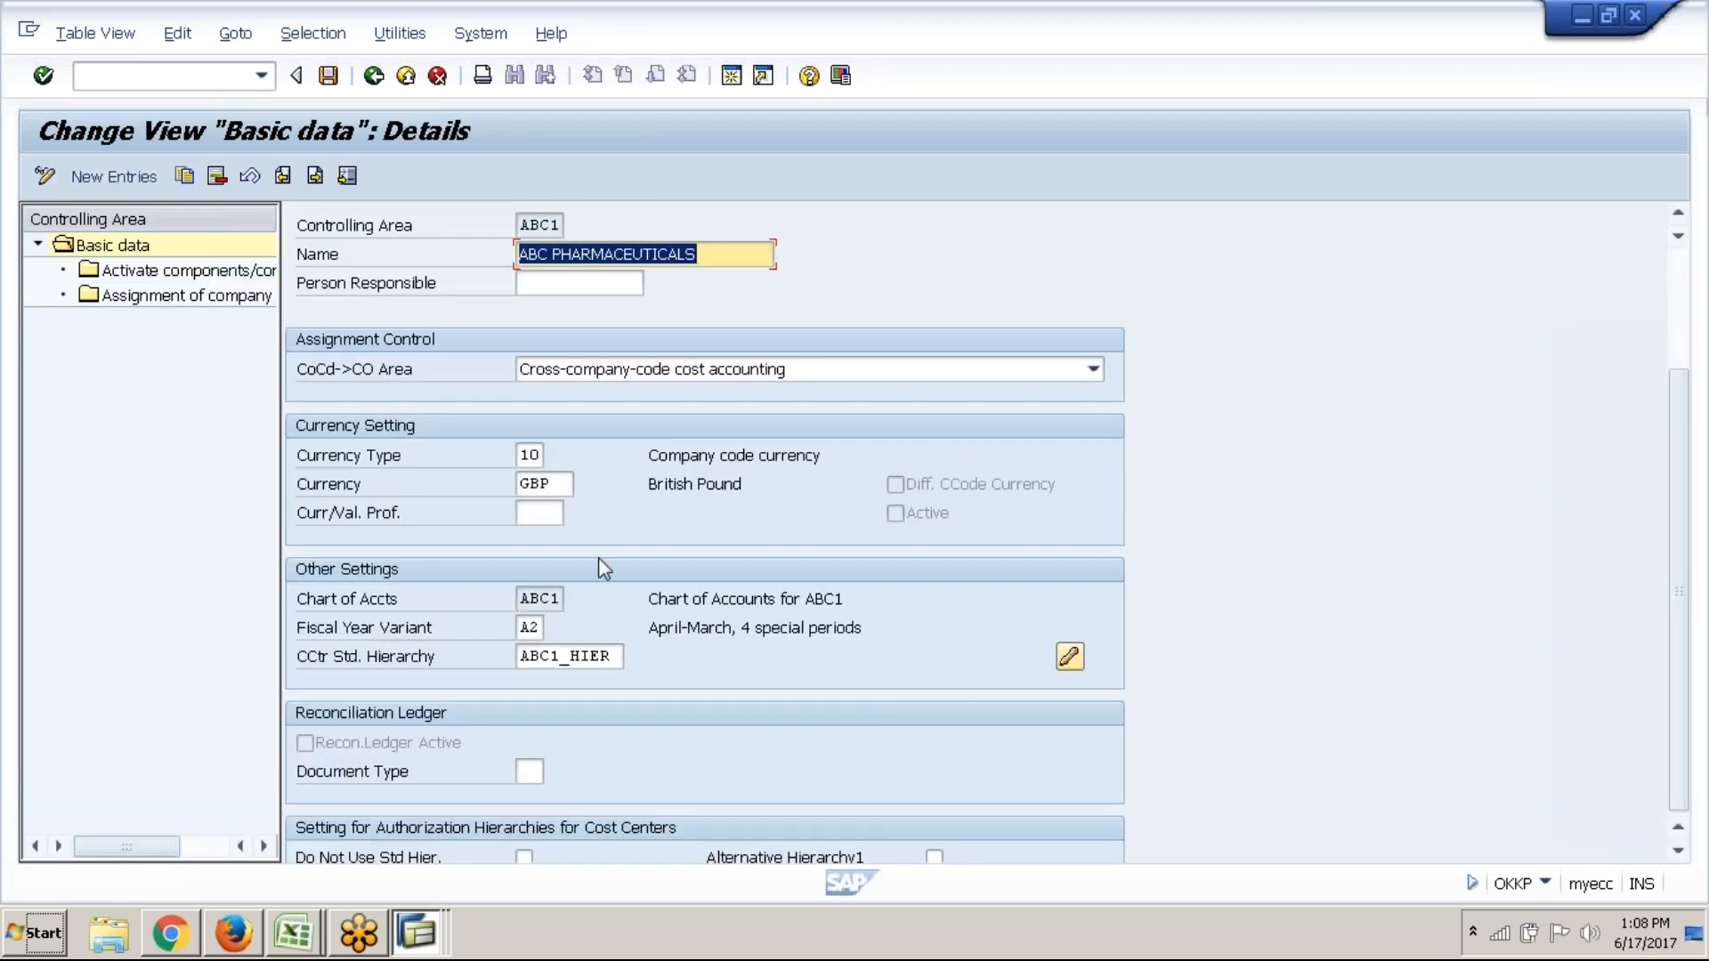
click(619, 666)
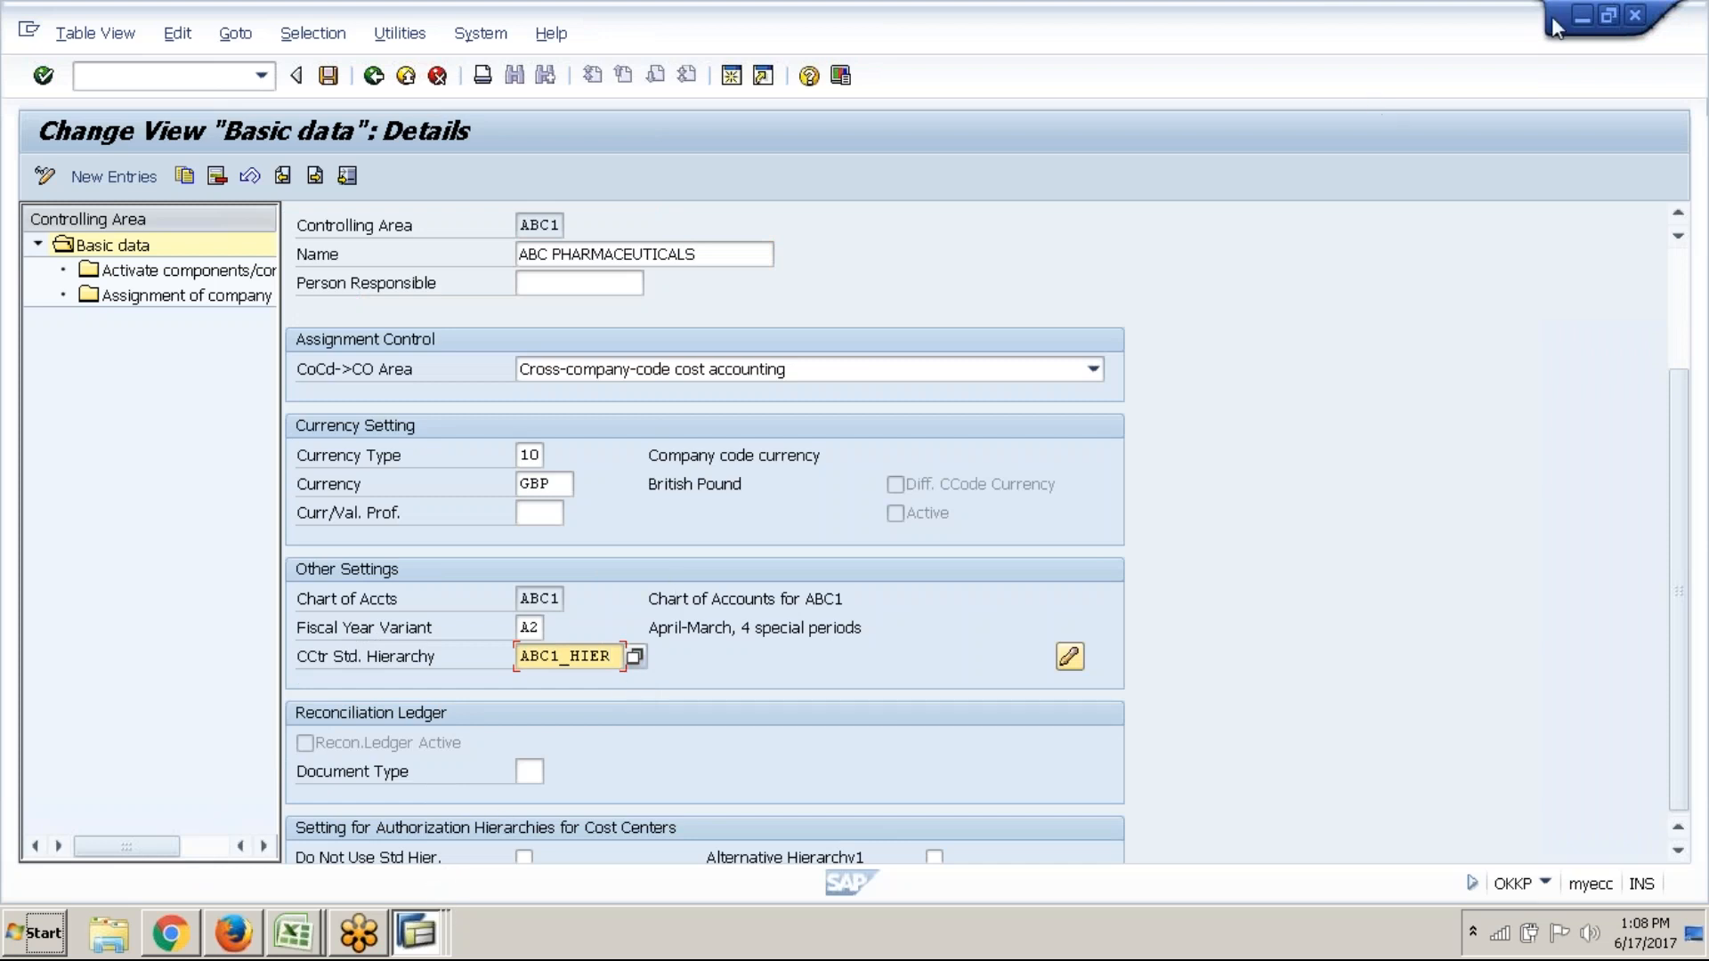
Close the second session and refill the hierarchy area with ABC1_HIER
click(1634, 16)
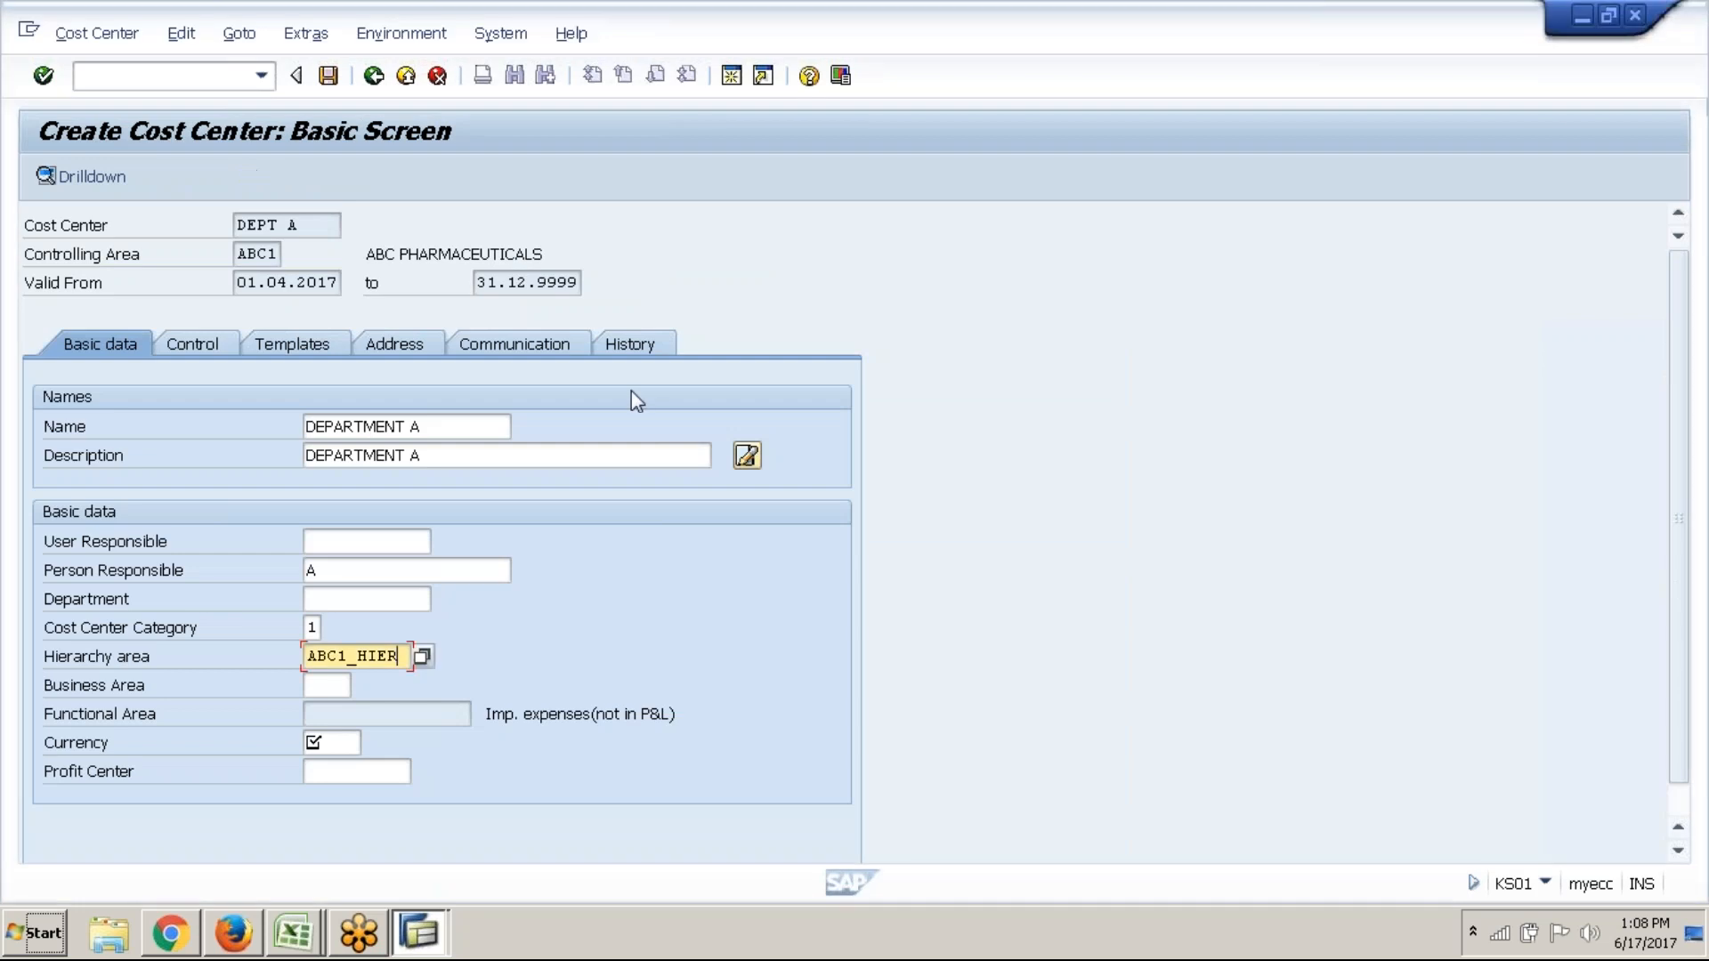
click(388, 657)
key(BackSpace)
key(BackSpace)
key(BackSpace)
key(BackSpace)
key(BackSpace)
key(BackSpace)
key(BackSpace)
key(BackSpace)
key(Delete)
click(422, 658)
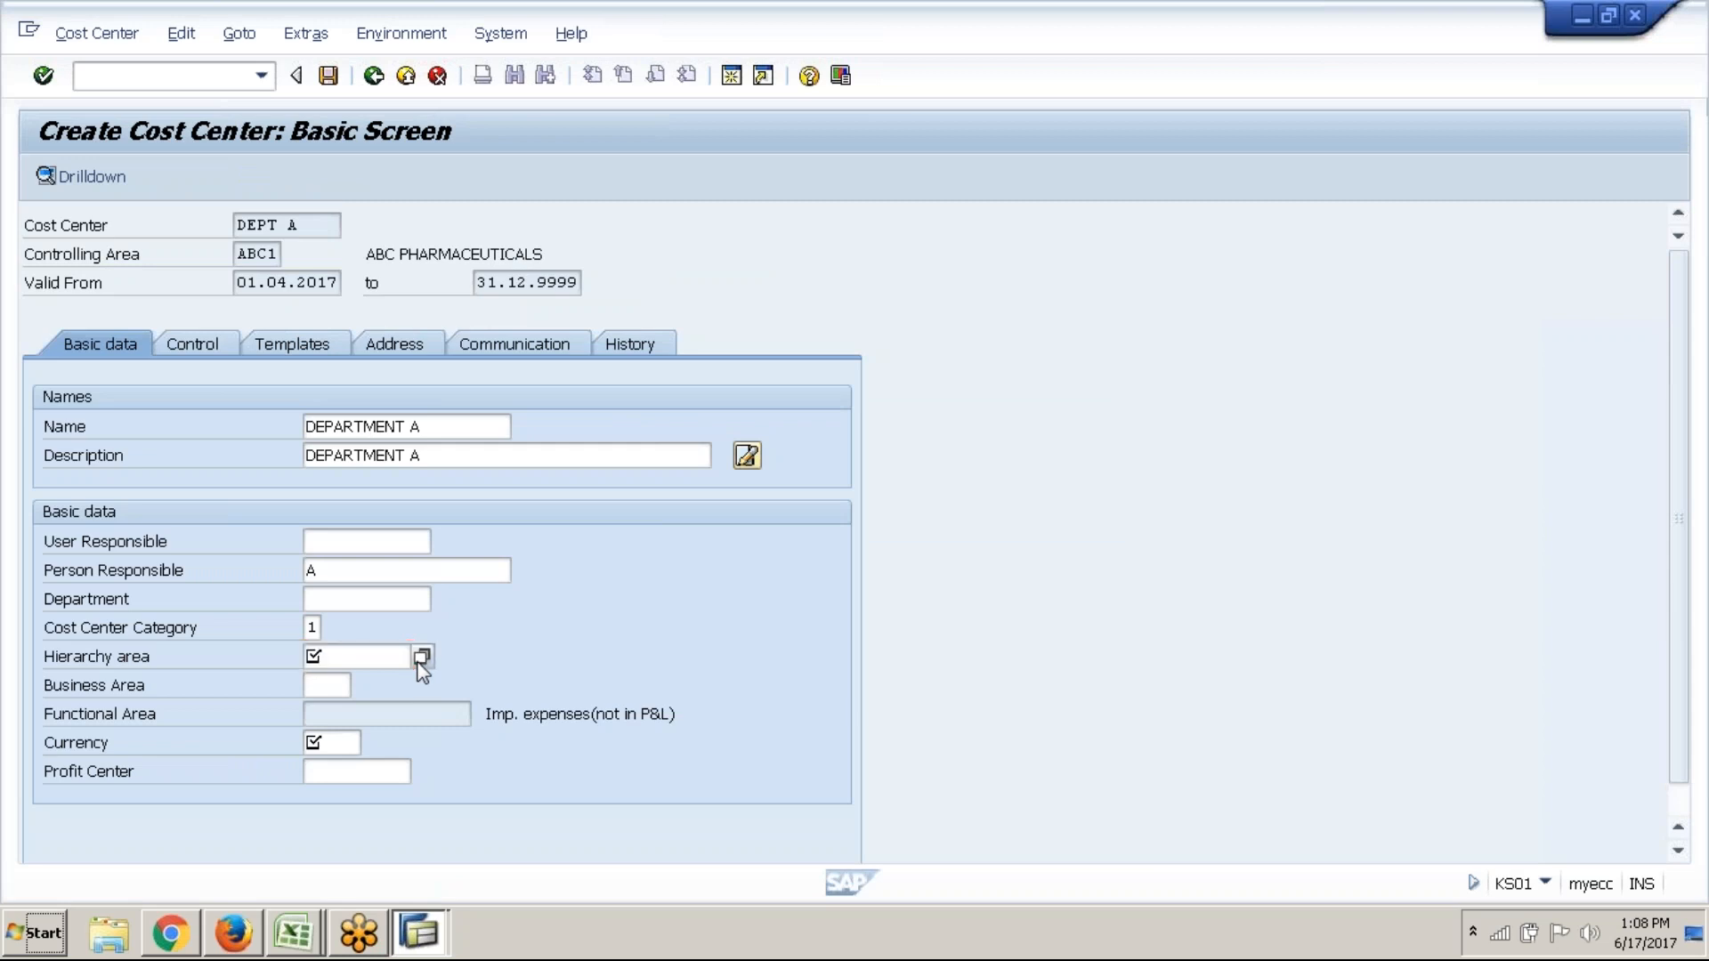
click(390, 658)
Enter currency GBP and bring up the profit center search
scroll(391, 674, down, 1)
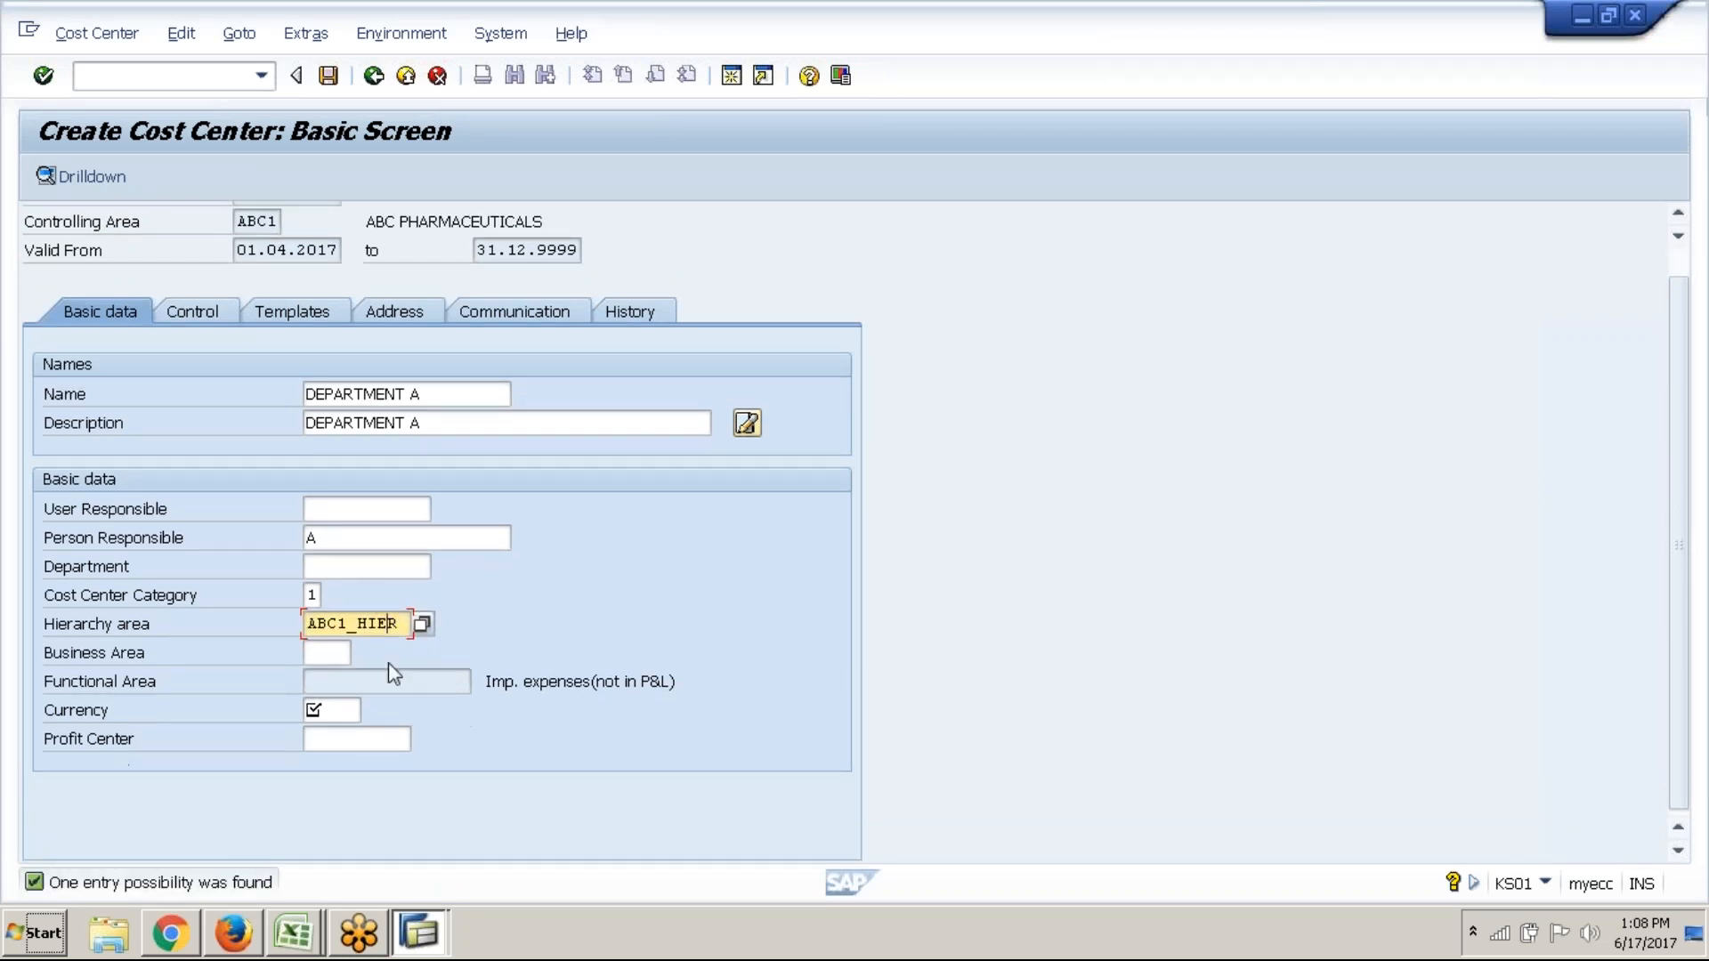
click(325, 712)
text(GB)
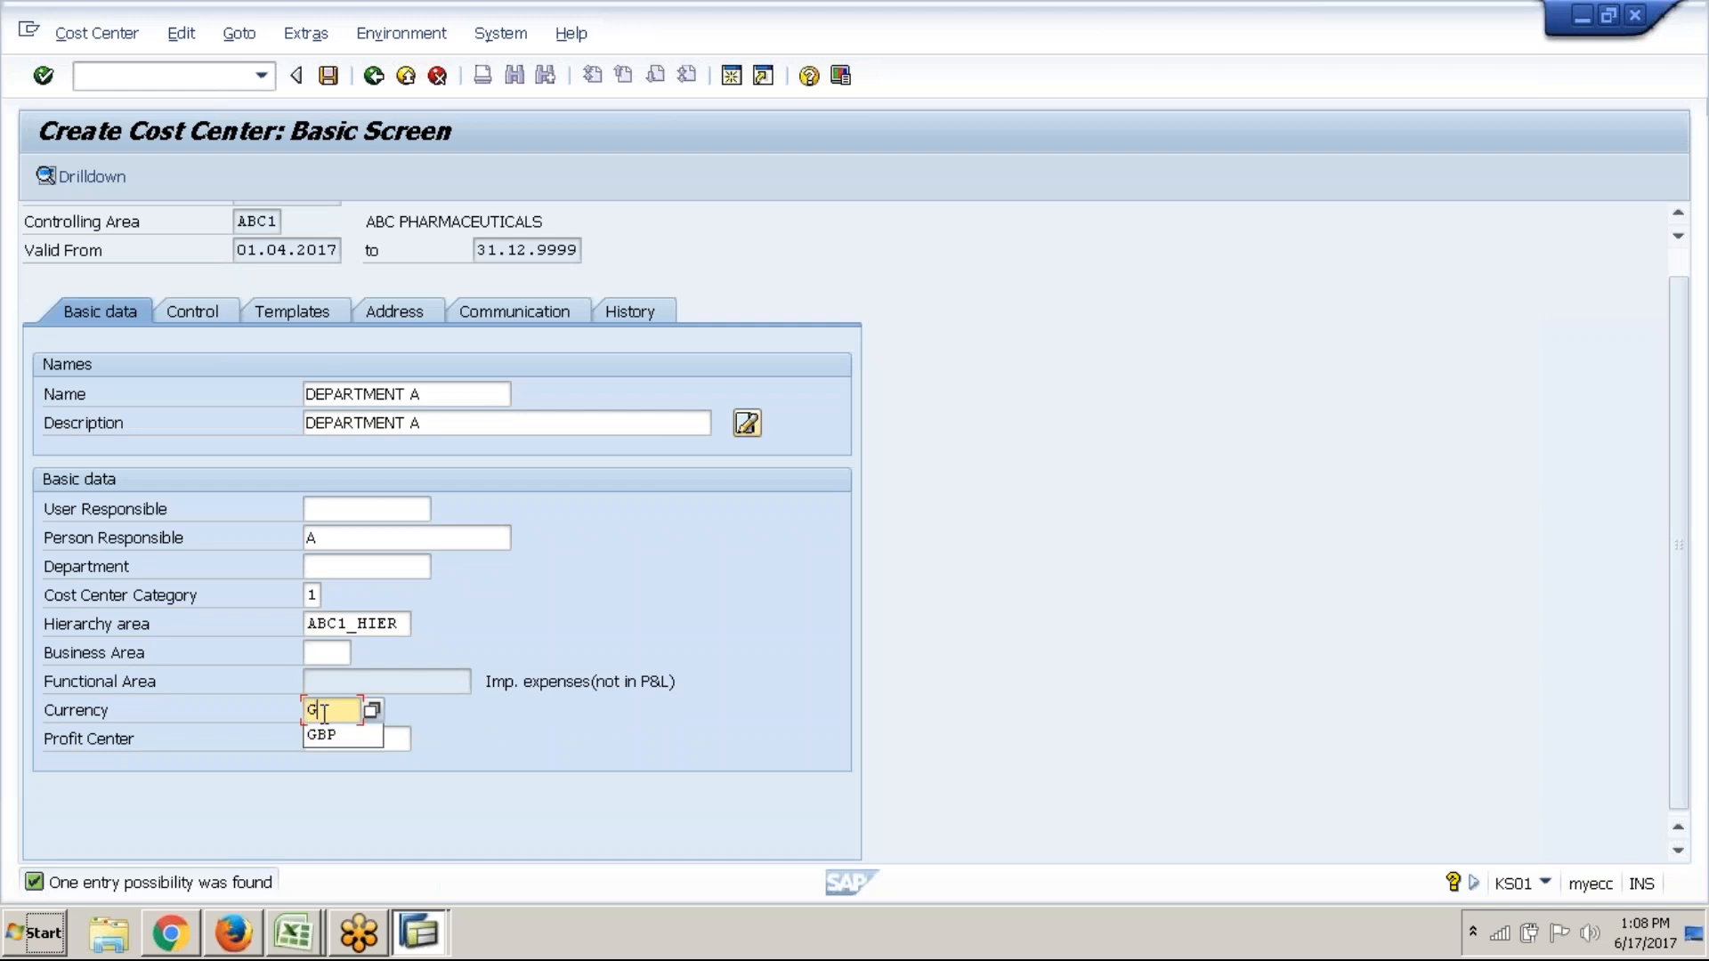
text(P)
click(319, 744)
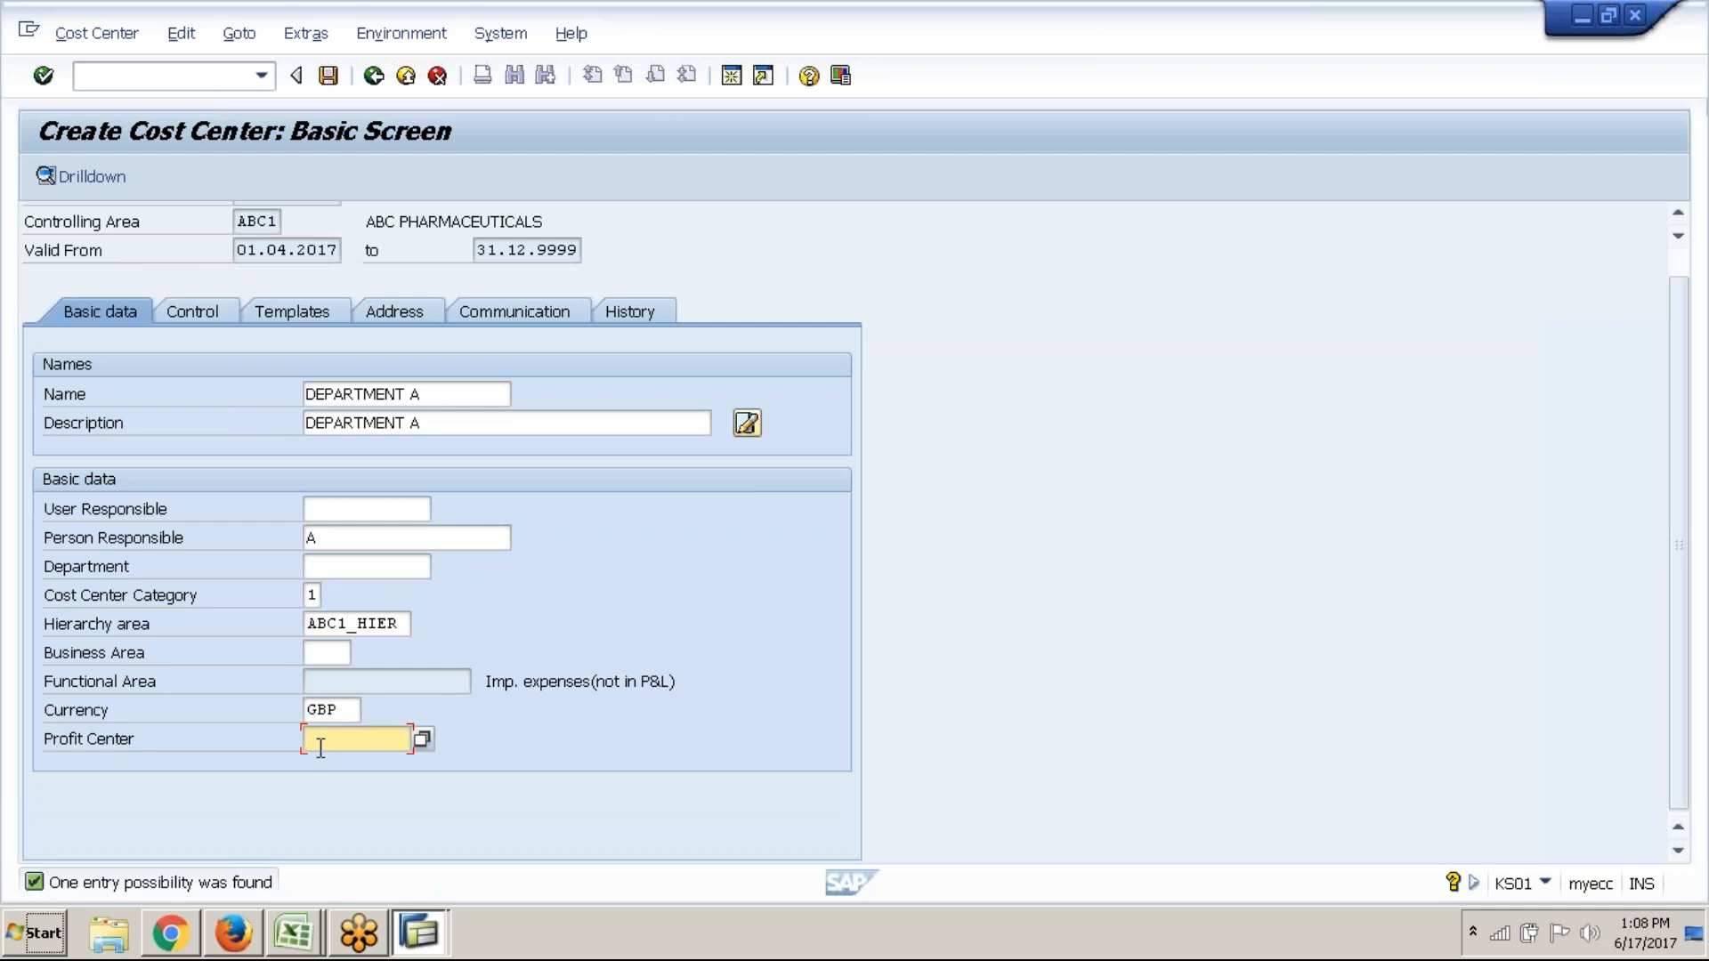
click(425, 741)
Take CEMENT from the profit center hit list and save cost center DEPT A
key(BackSpace)
key(BackSpace)
key(BackSpace)
key(BackSpace)
key(BackSpace)
key(BackSpace)
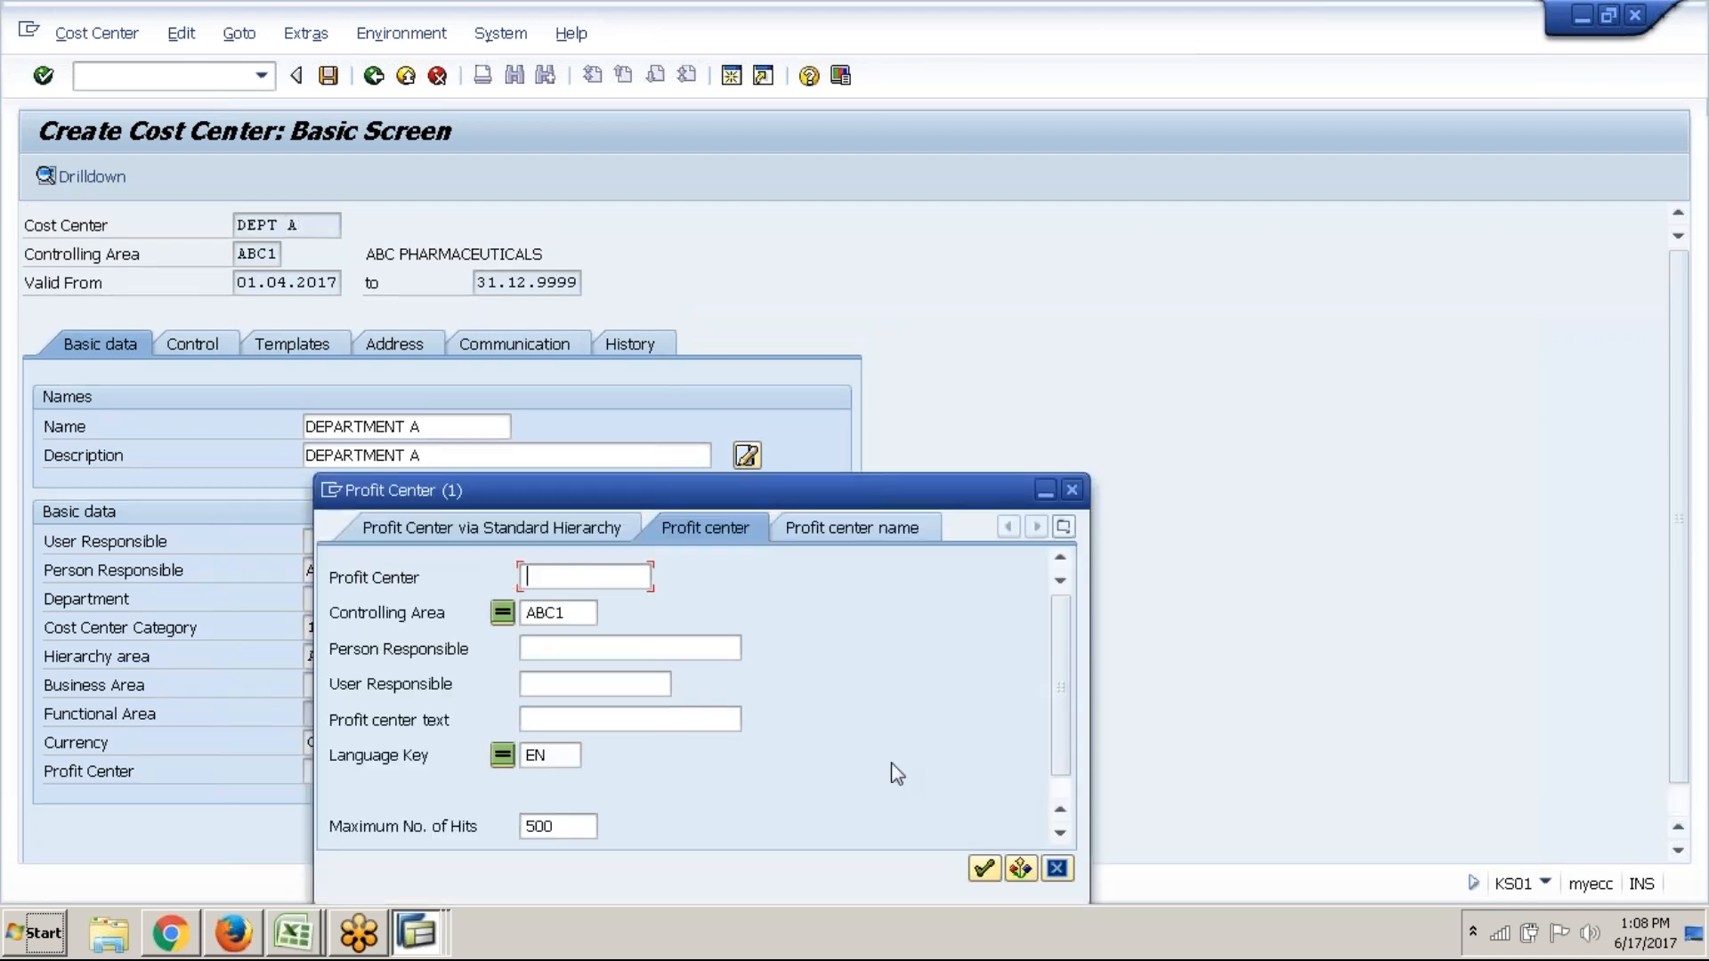
click(983, 868)
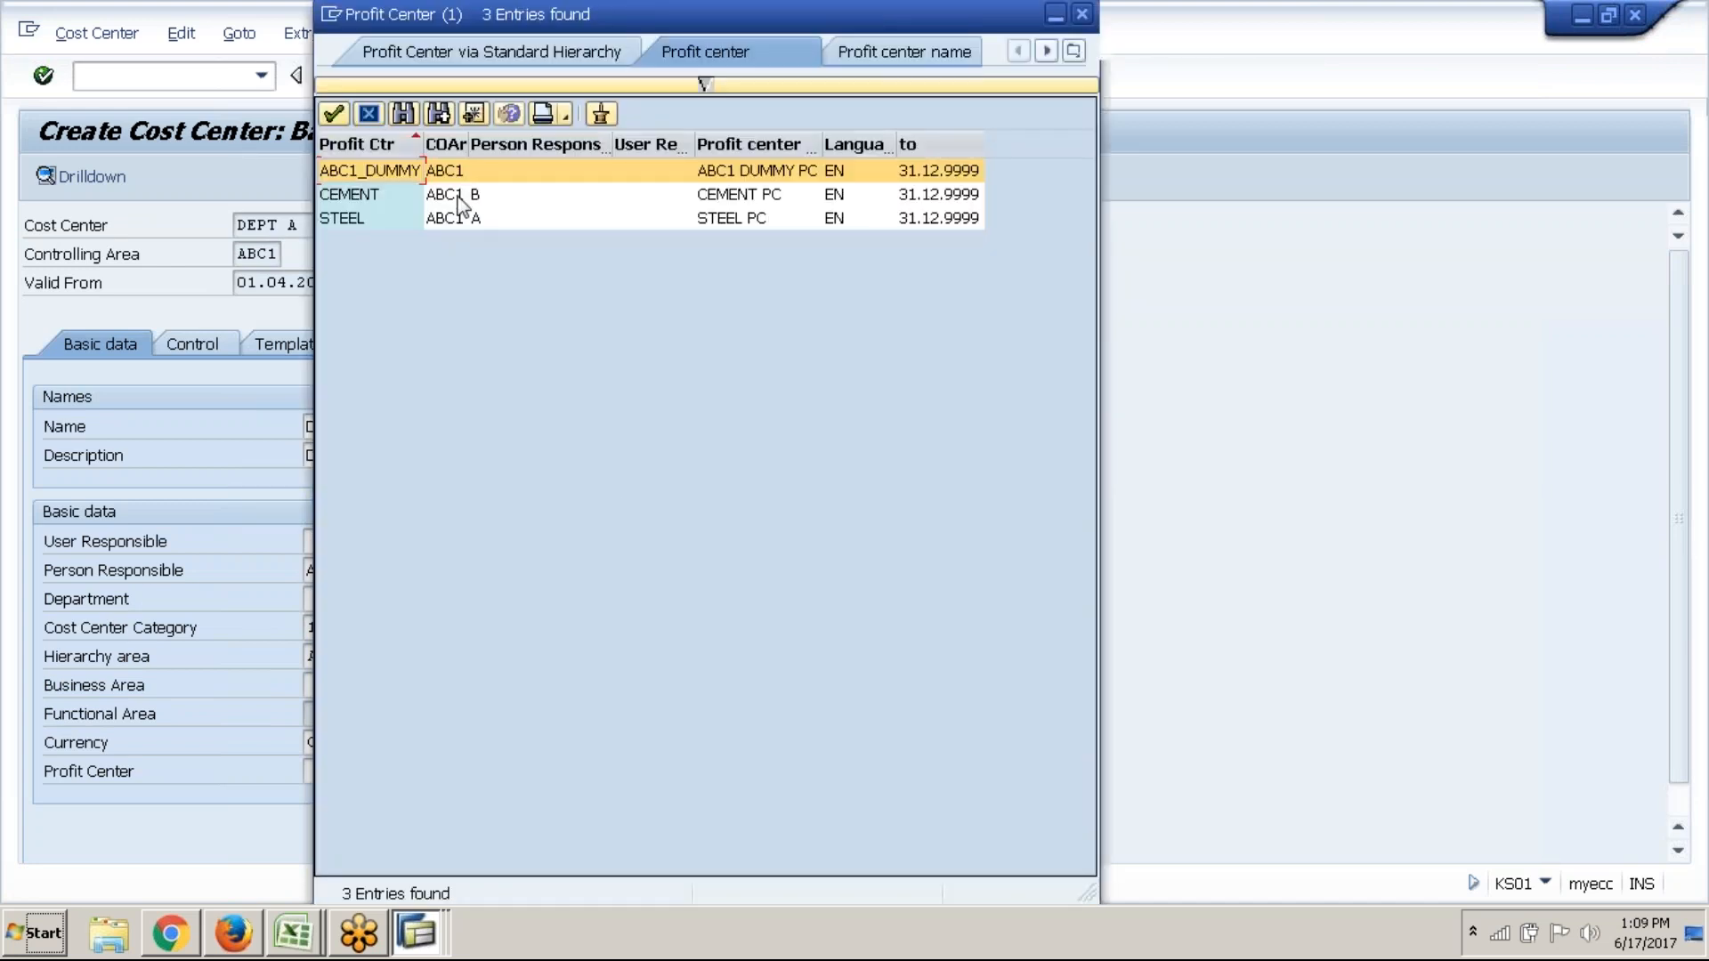
click(462, 204)
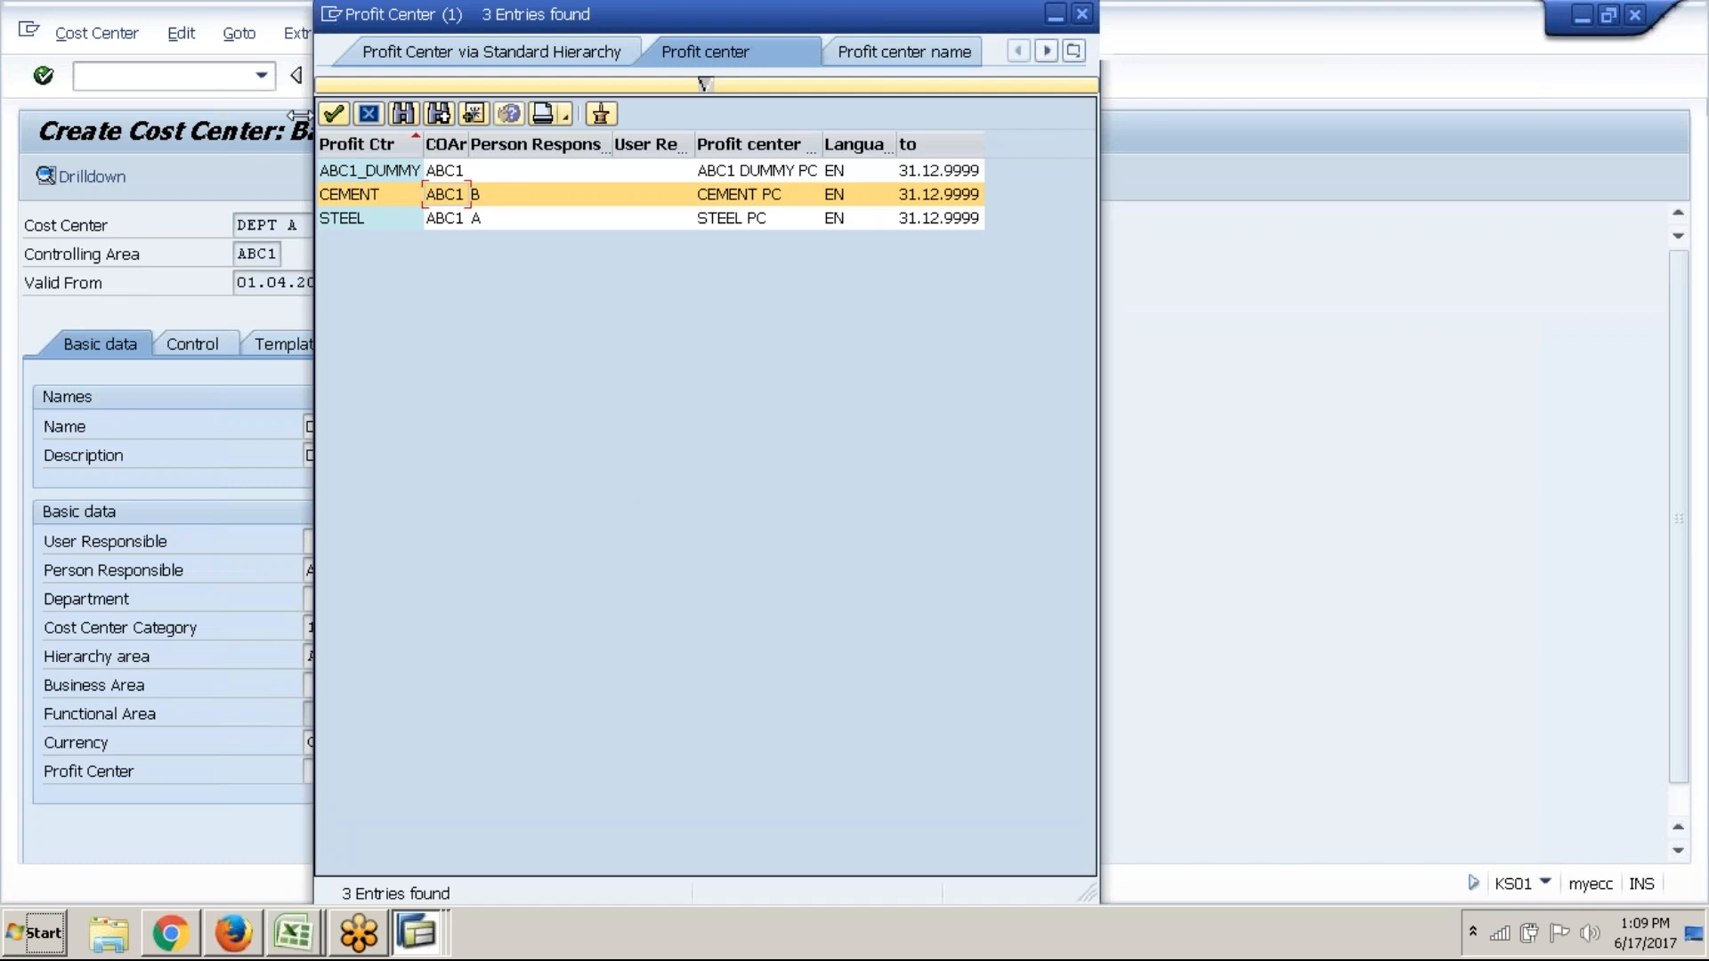
click(334, 115)
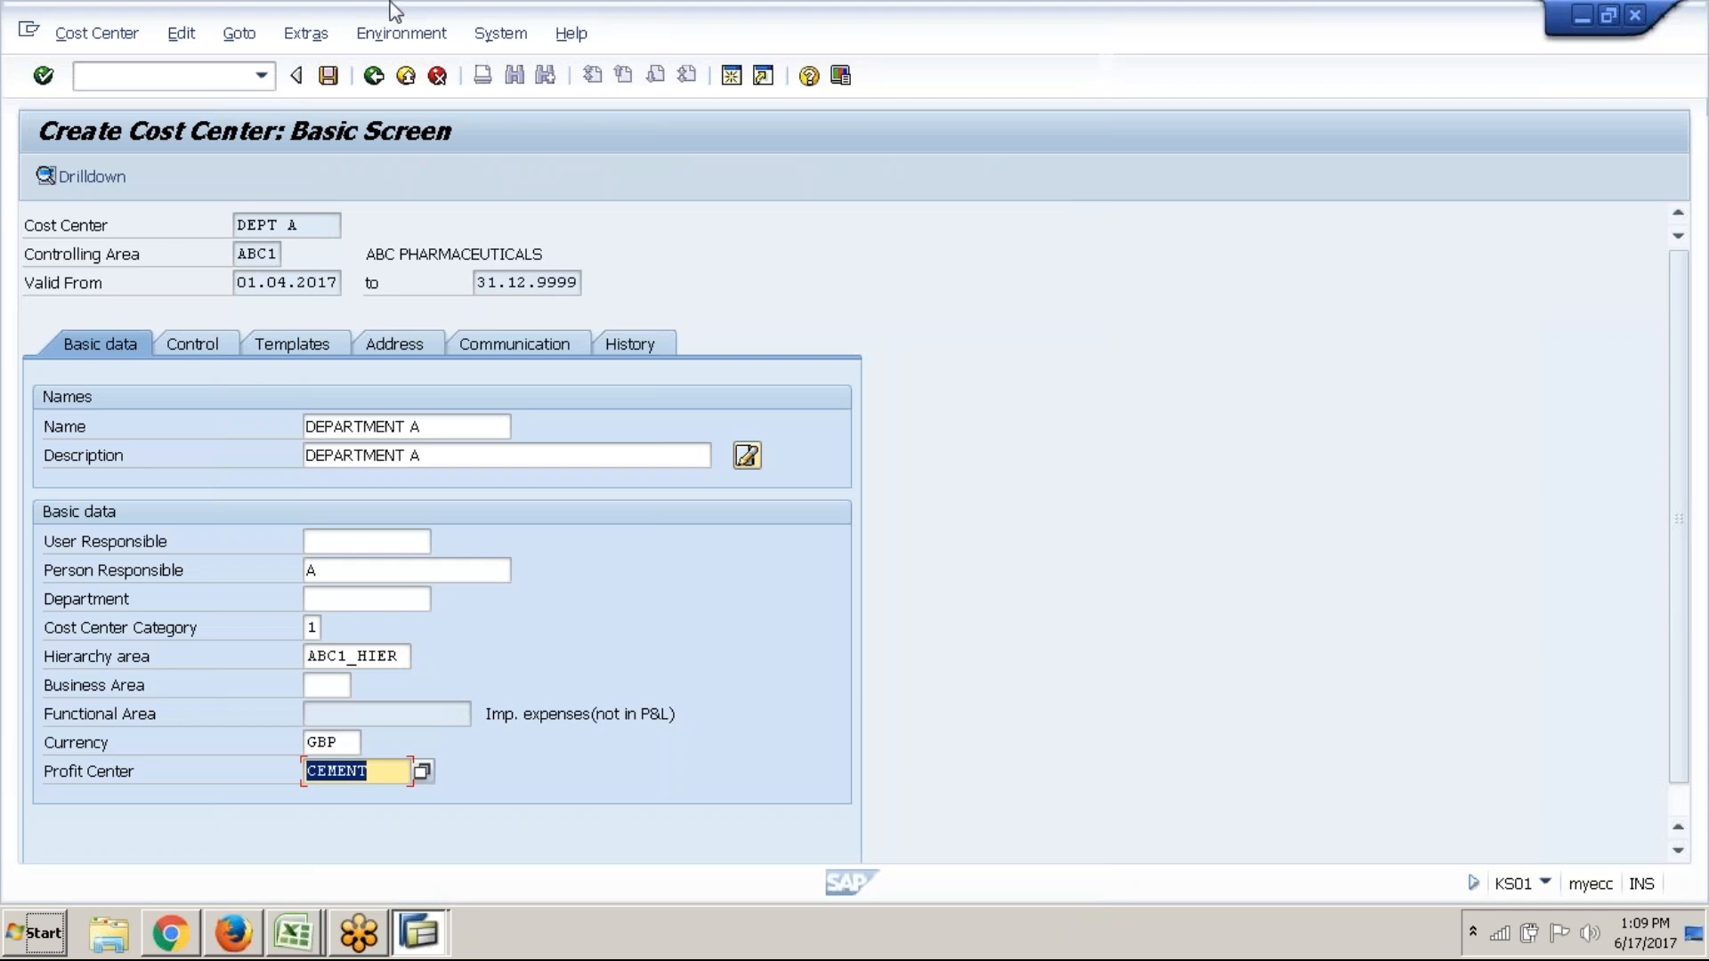
click(343, 80)
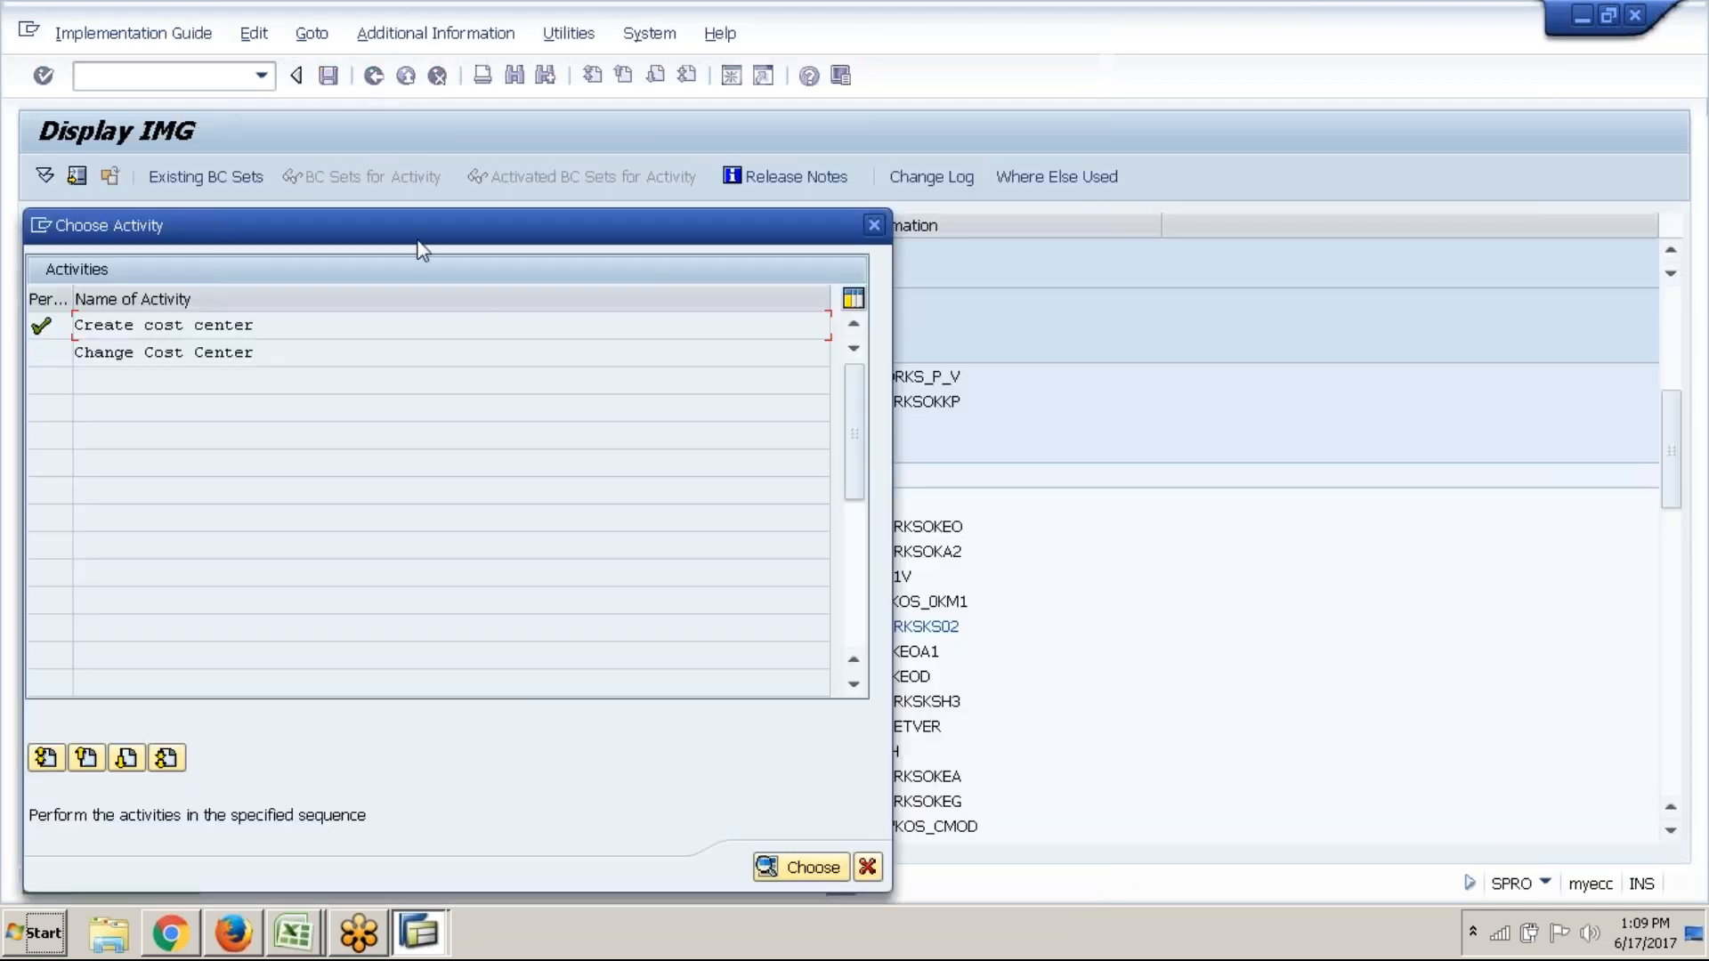
Relaunch Create Cost Centers and replace DEPT A with DEPT B as the cost center code
click(869, 868)
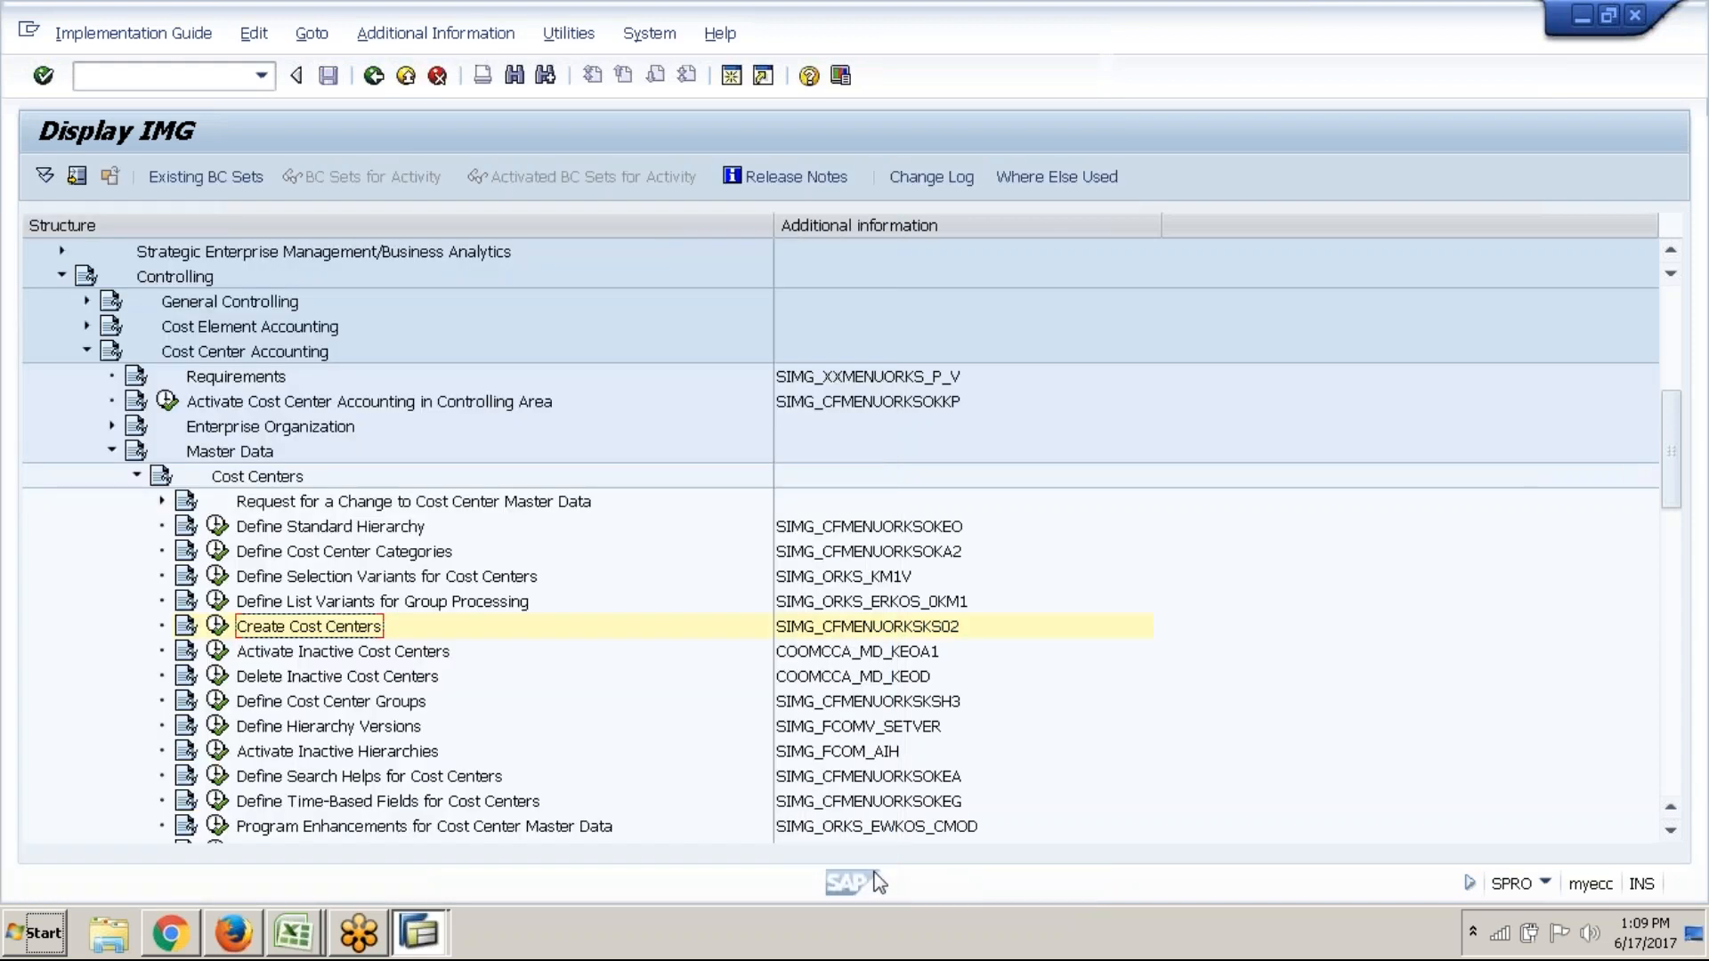
click(218, 626)
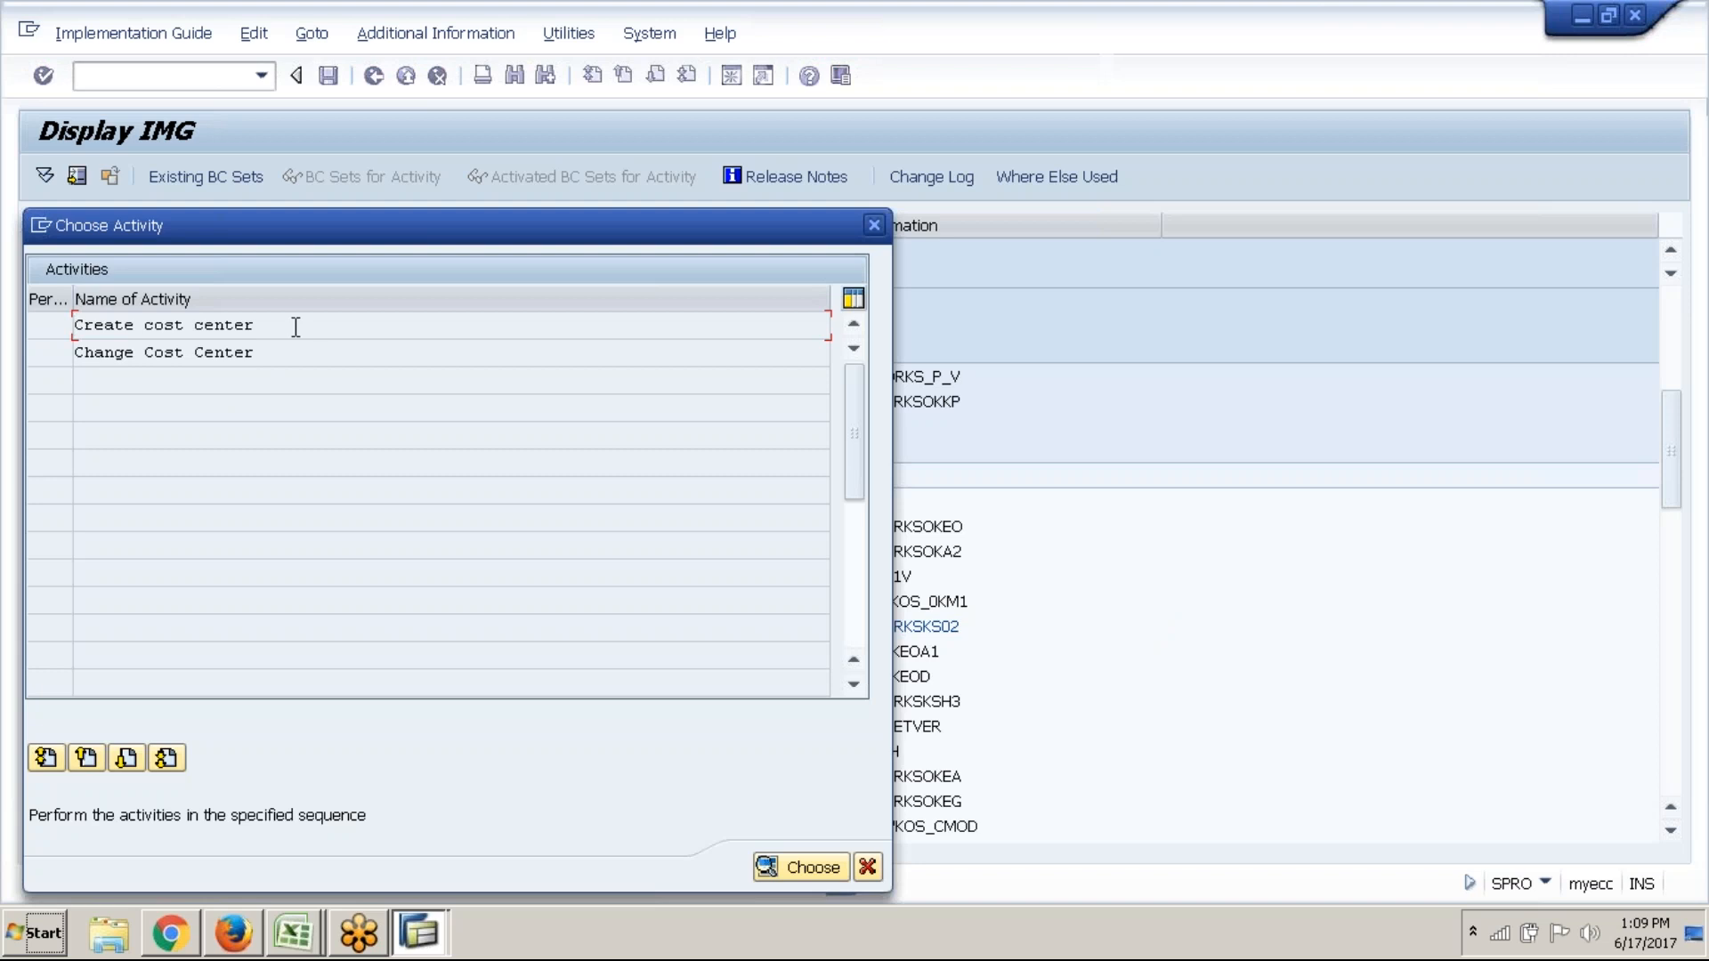
key(Return)
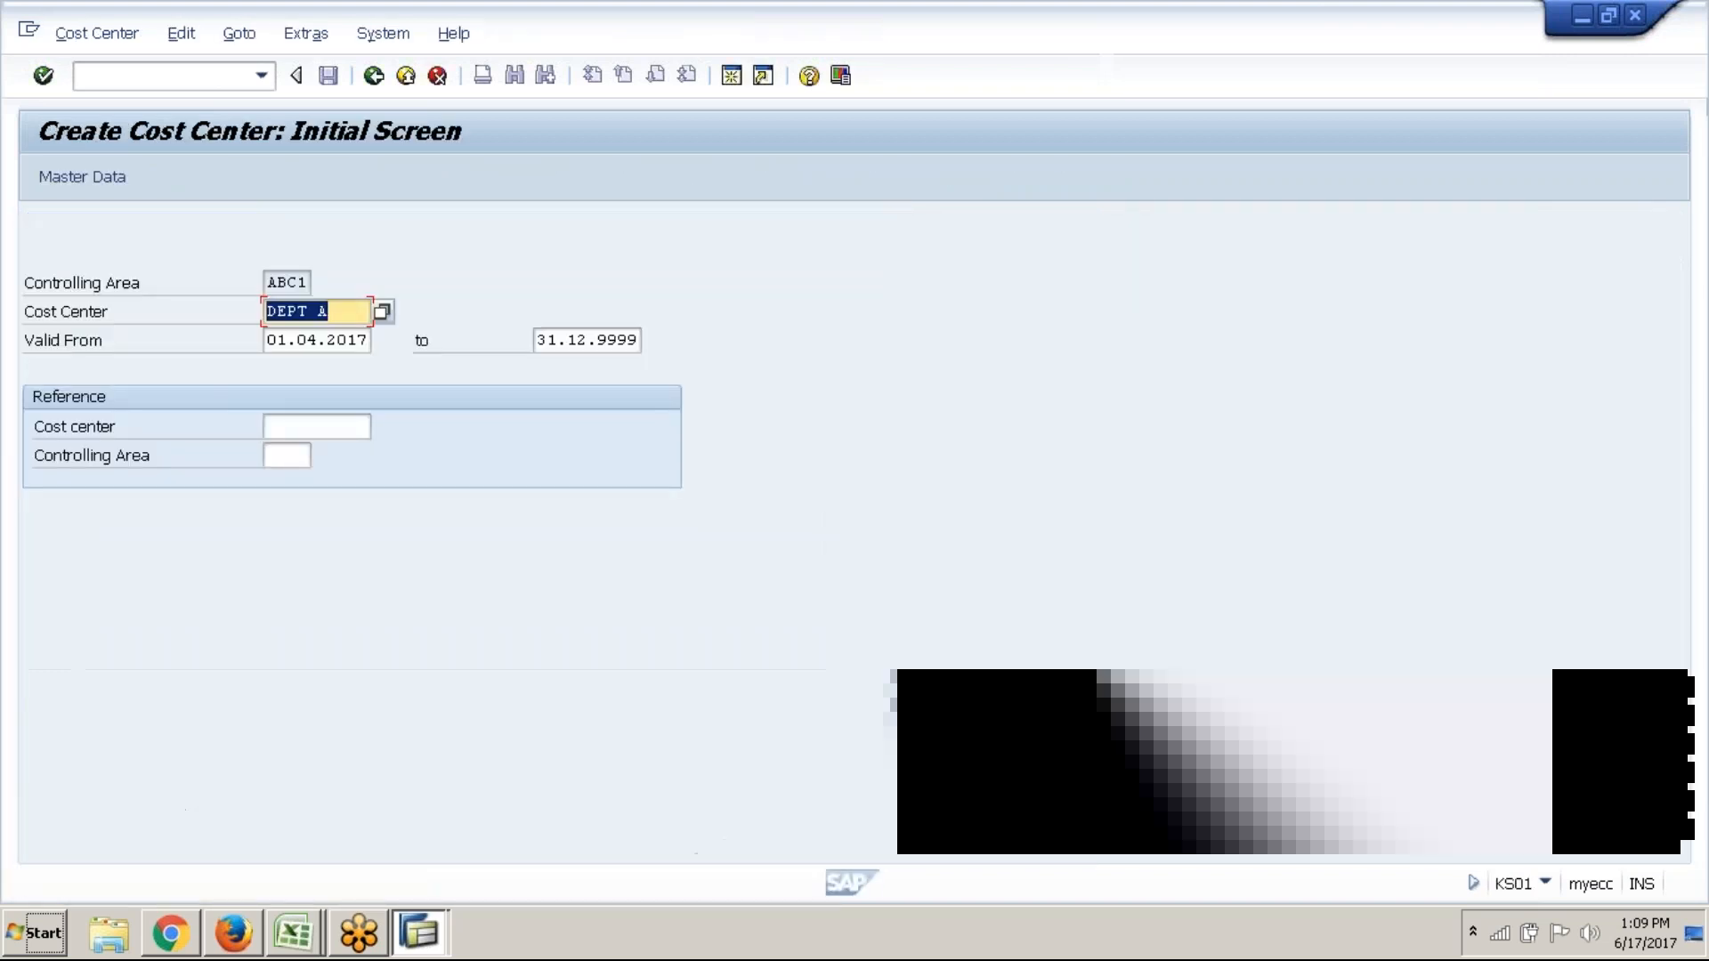
key(BackSpace)
click(323, 365)
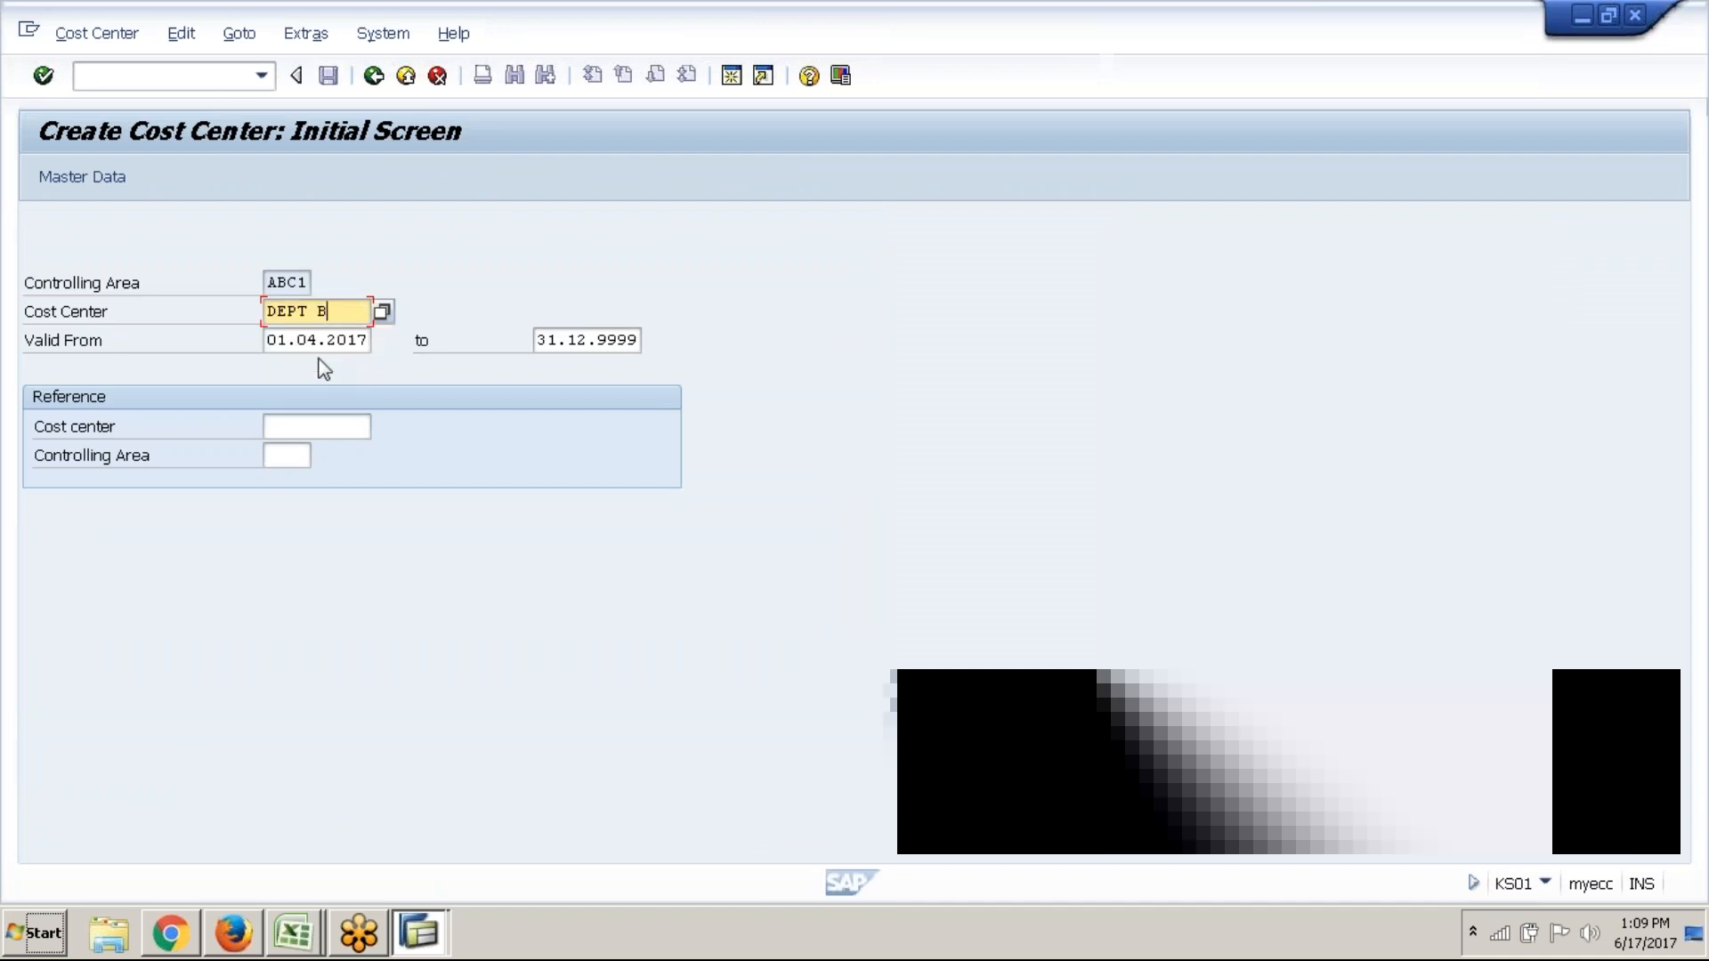
Enter DEPARTMENT B as name and description and B as person responsible
click(107, 181)
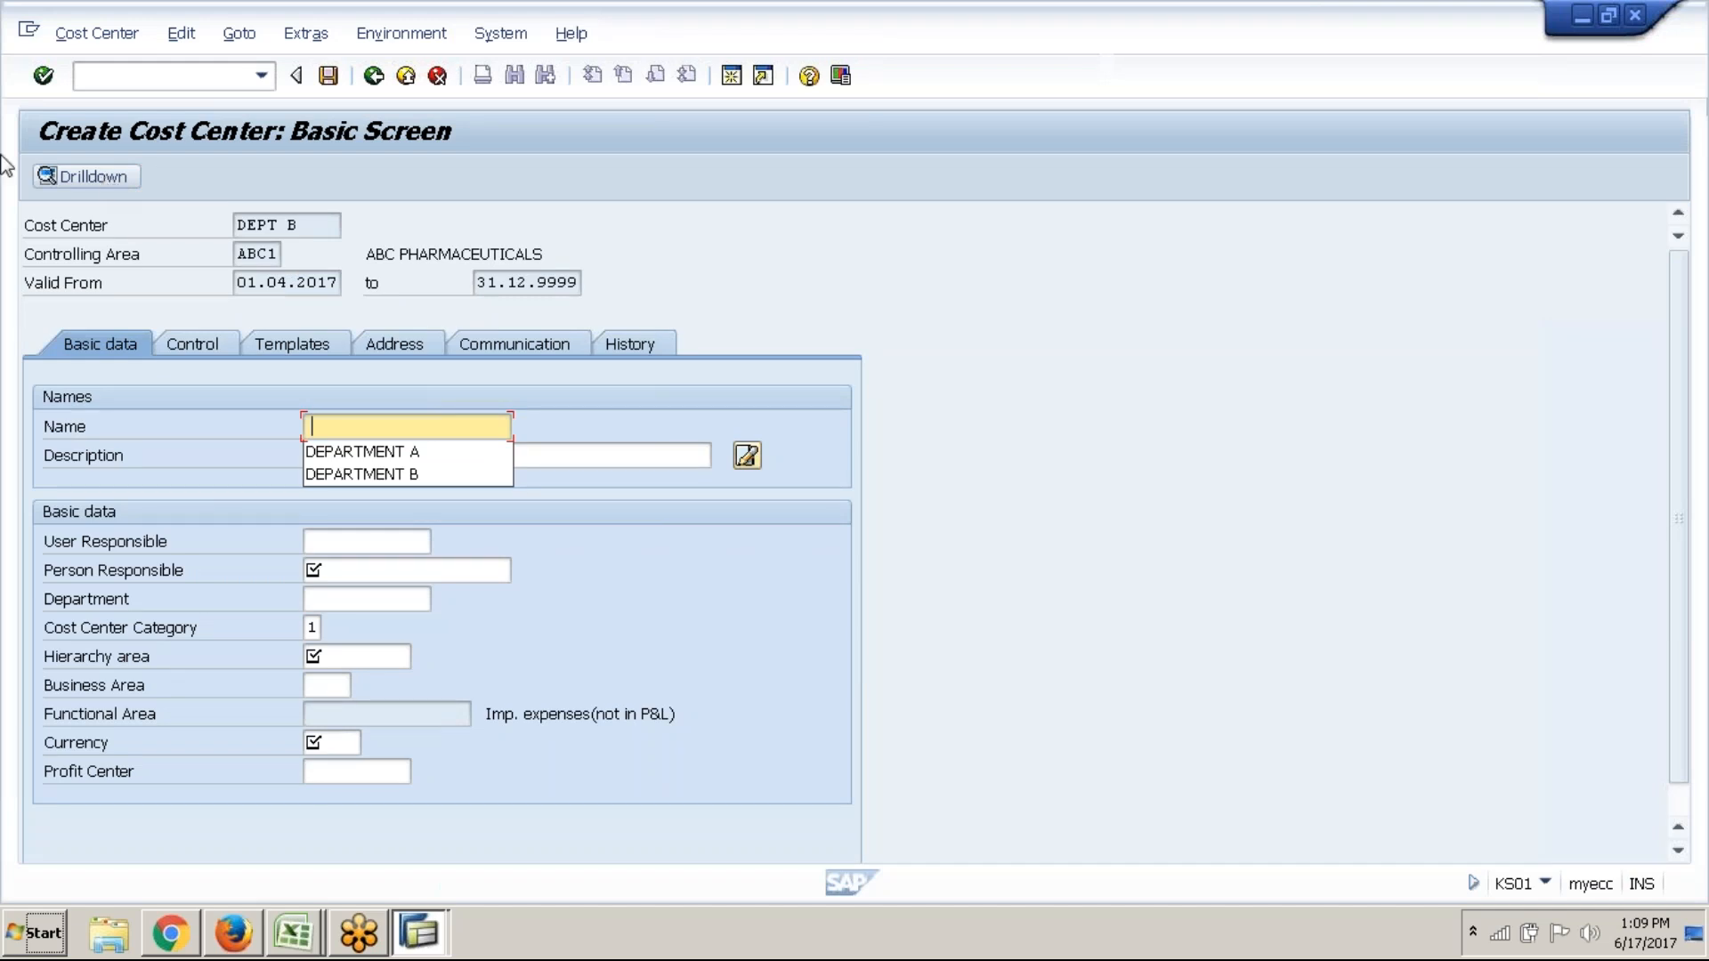
click(465, 483)
click(490, 450)
text(dE)
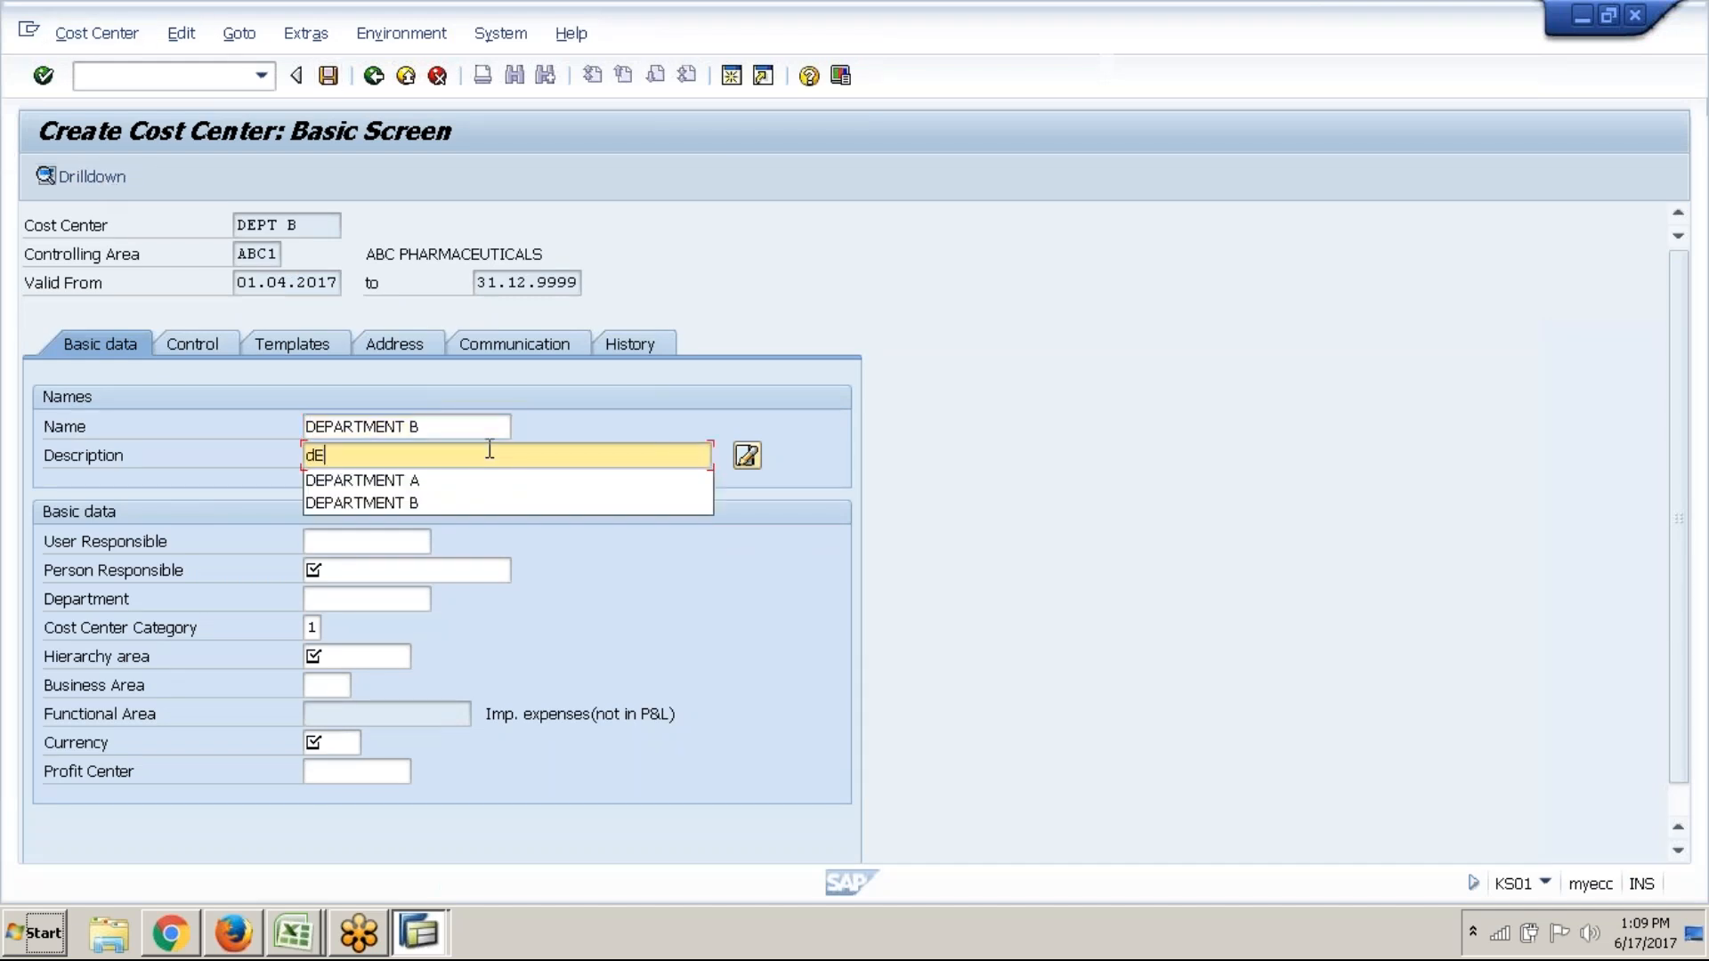
key(Down)
key(Down)
key(Return)
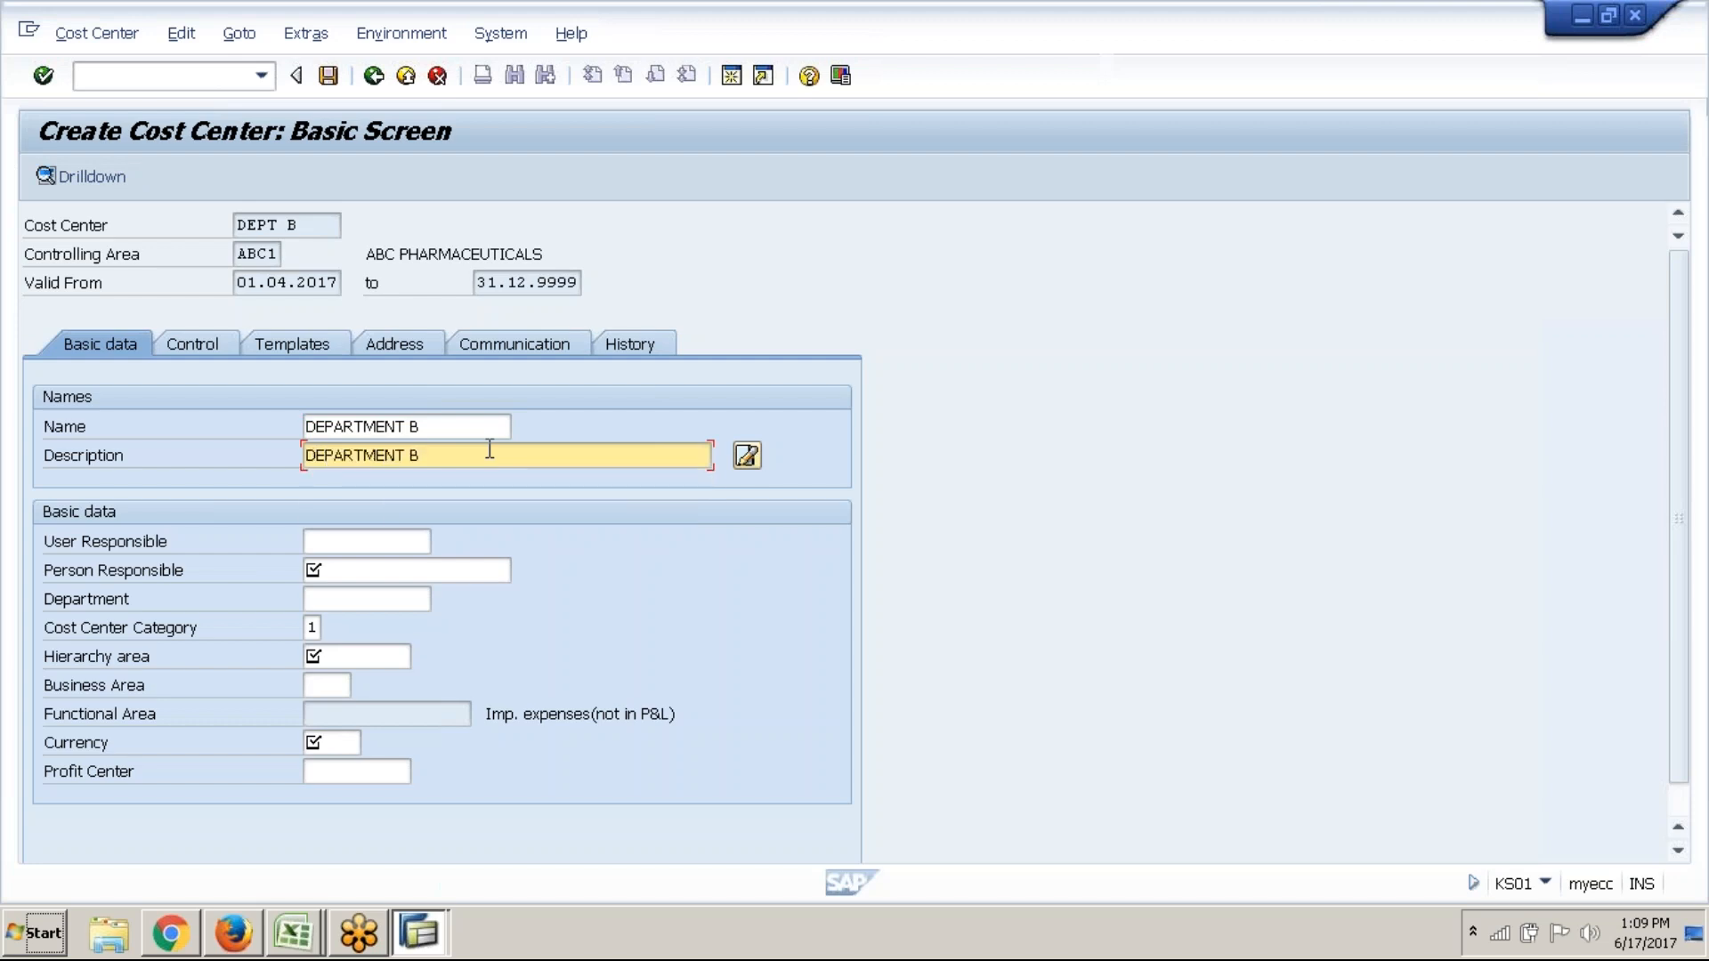
key(Return)
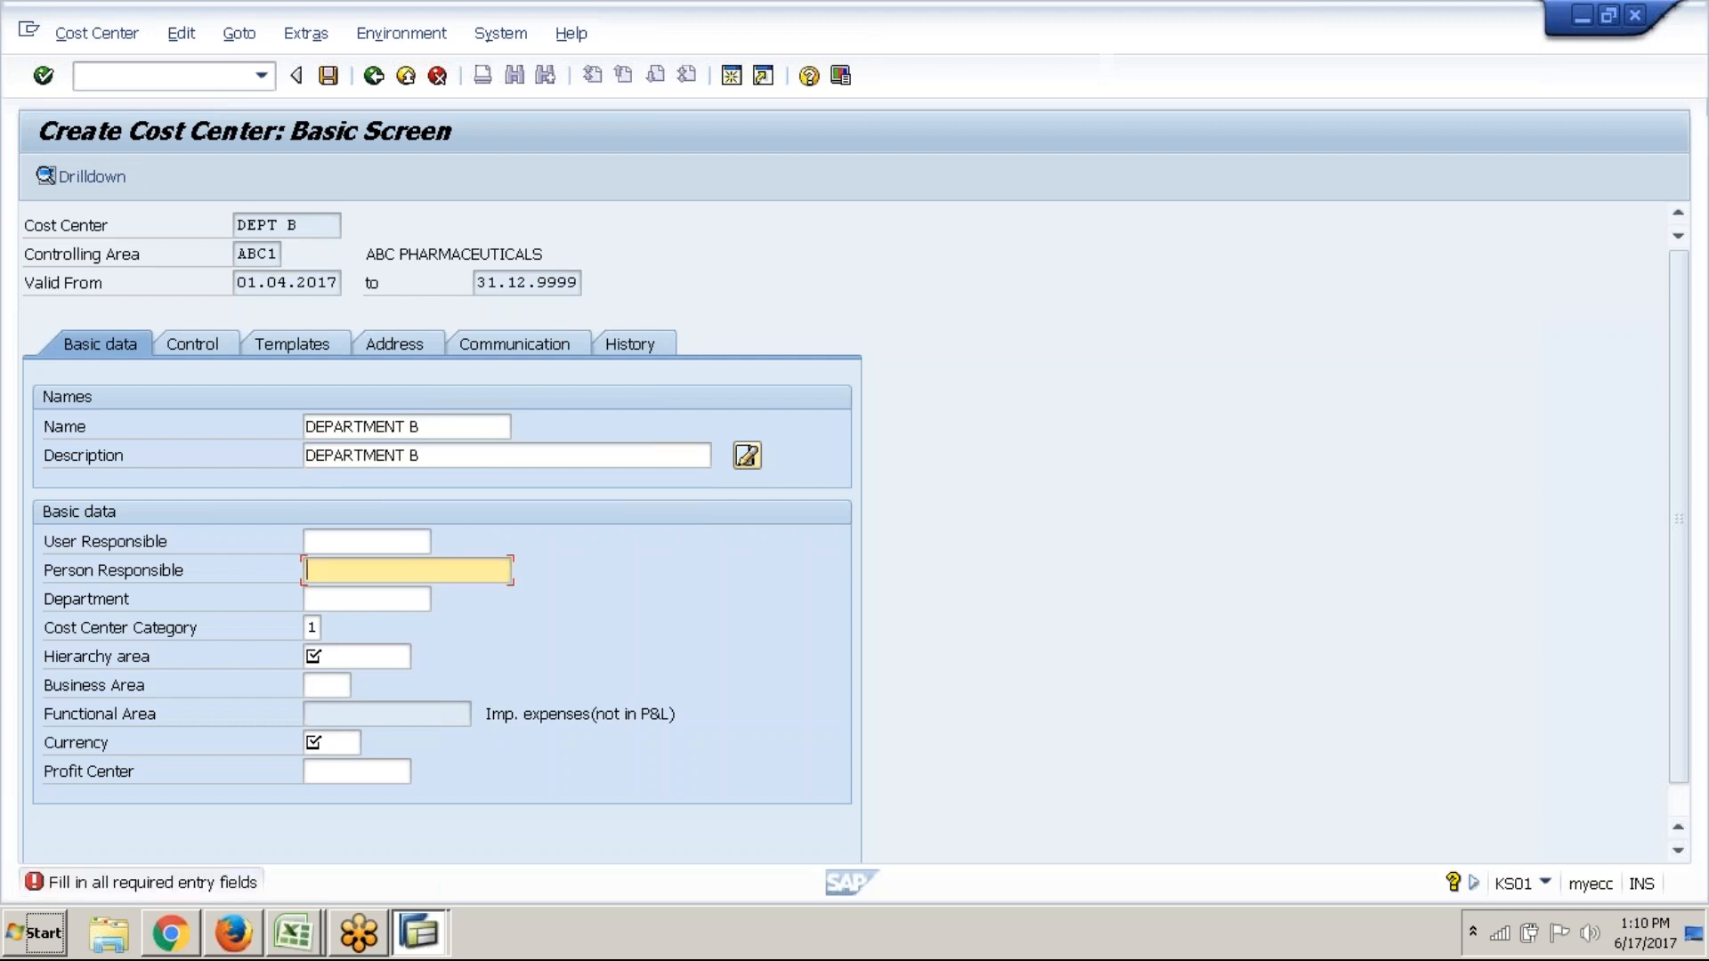
text(b)
key(Down)
key(Return)
Set category 6 (Research & Develop.) and hierarchy area ABC1_HIER
click(316, 627)
click(332, 628)
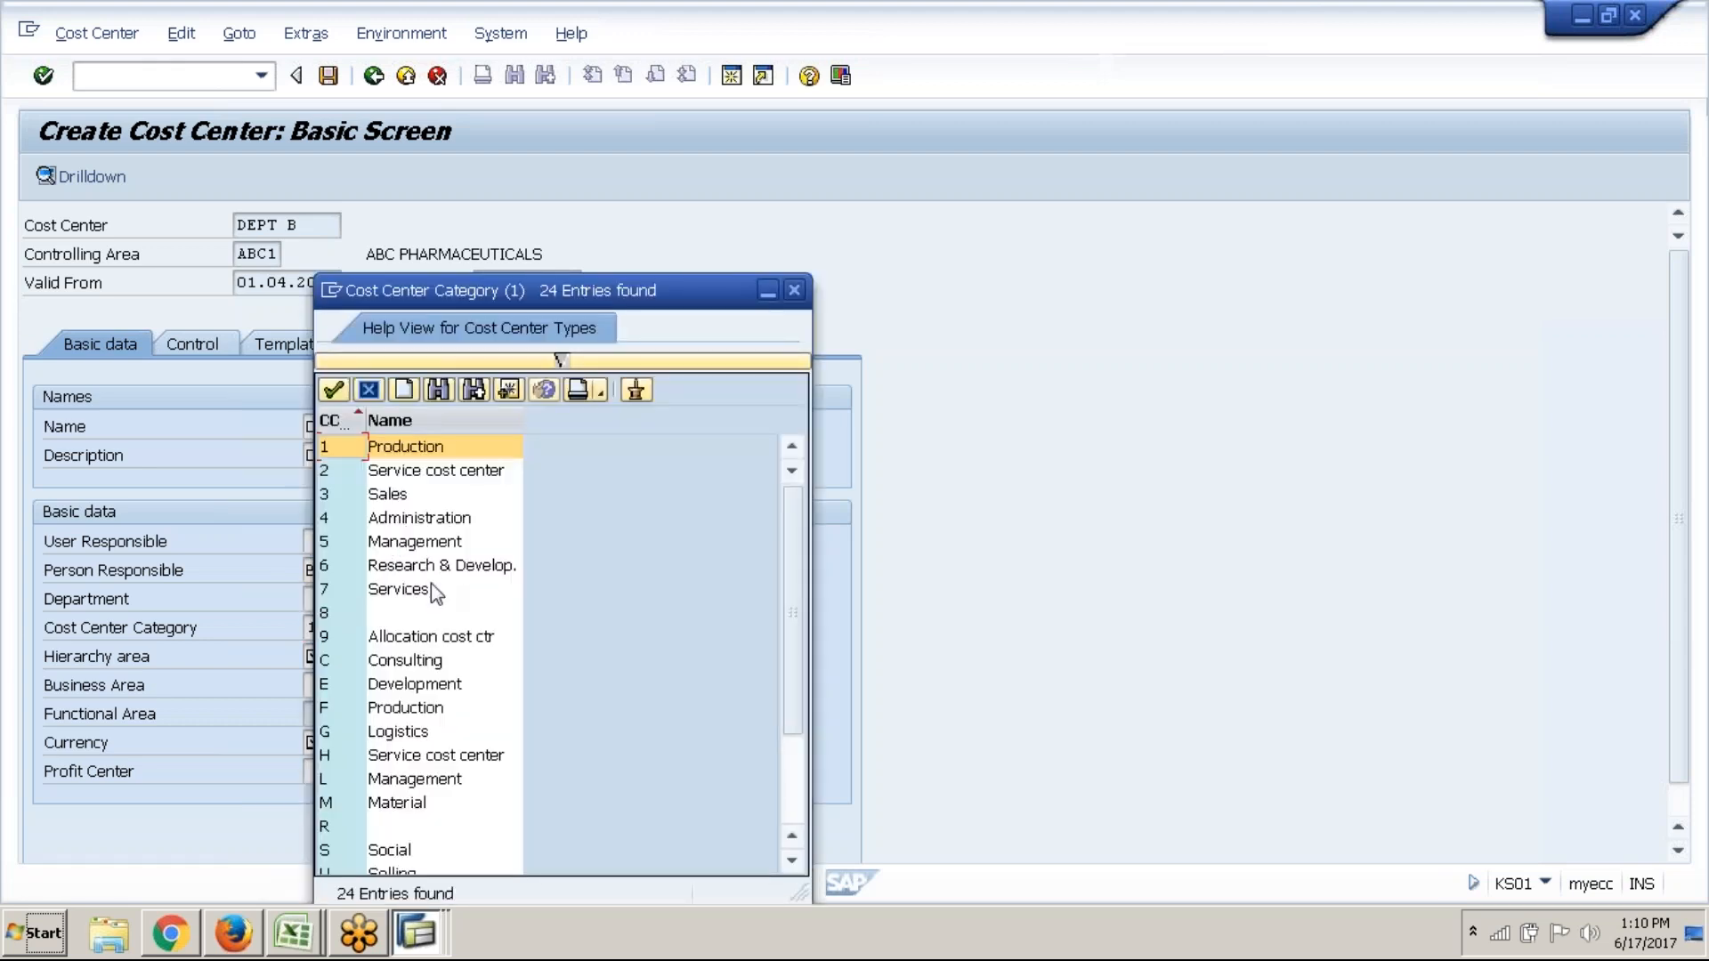
click(415, 575)
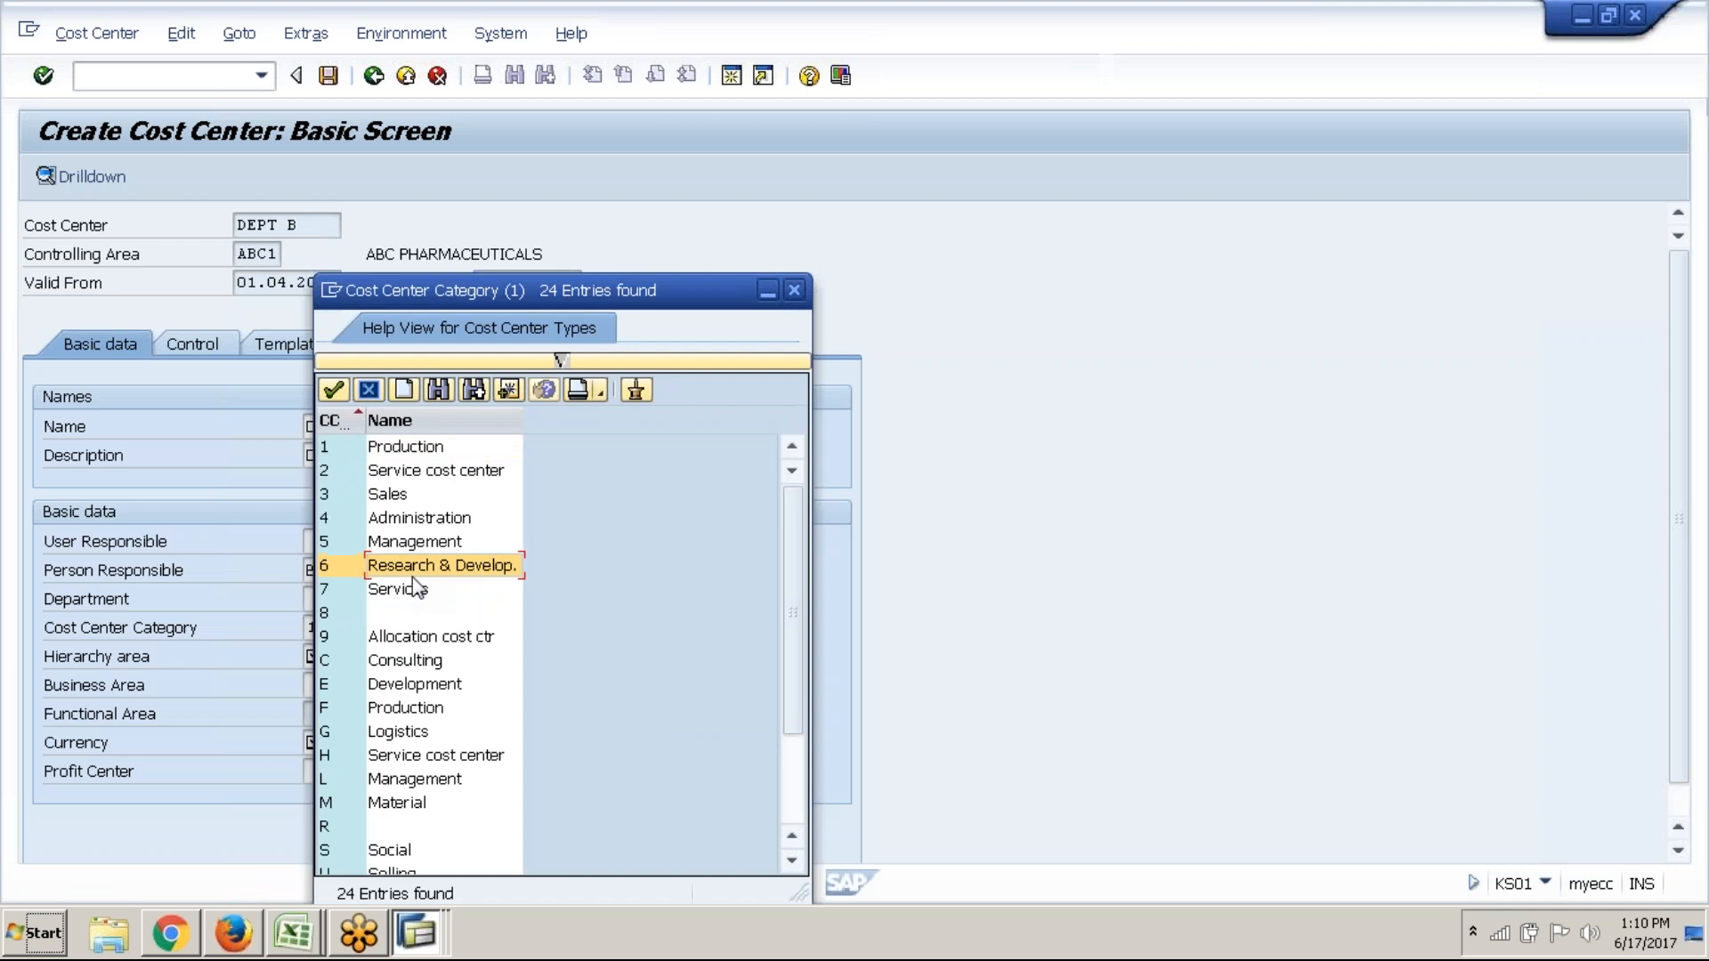
double_click(414, 577)
click(365, 647)
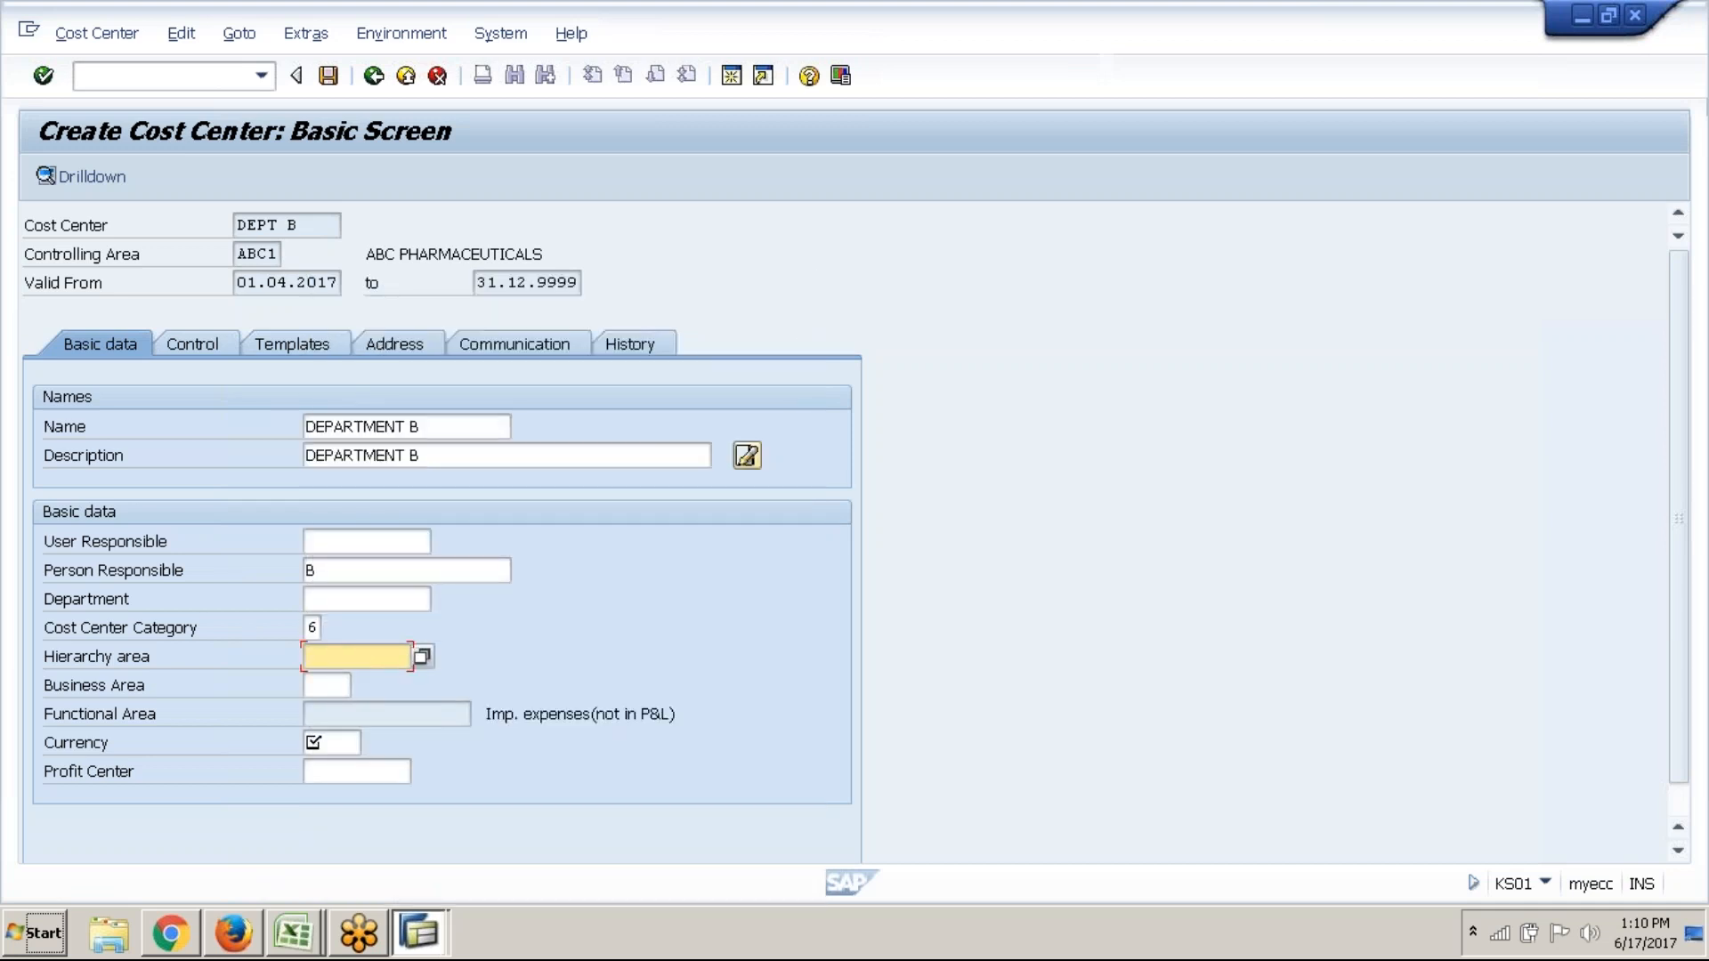
click(426, 660)
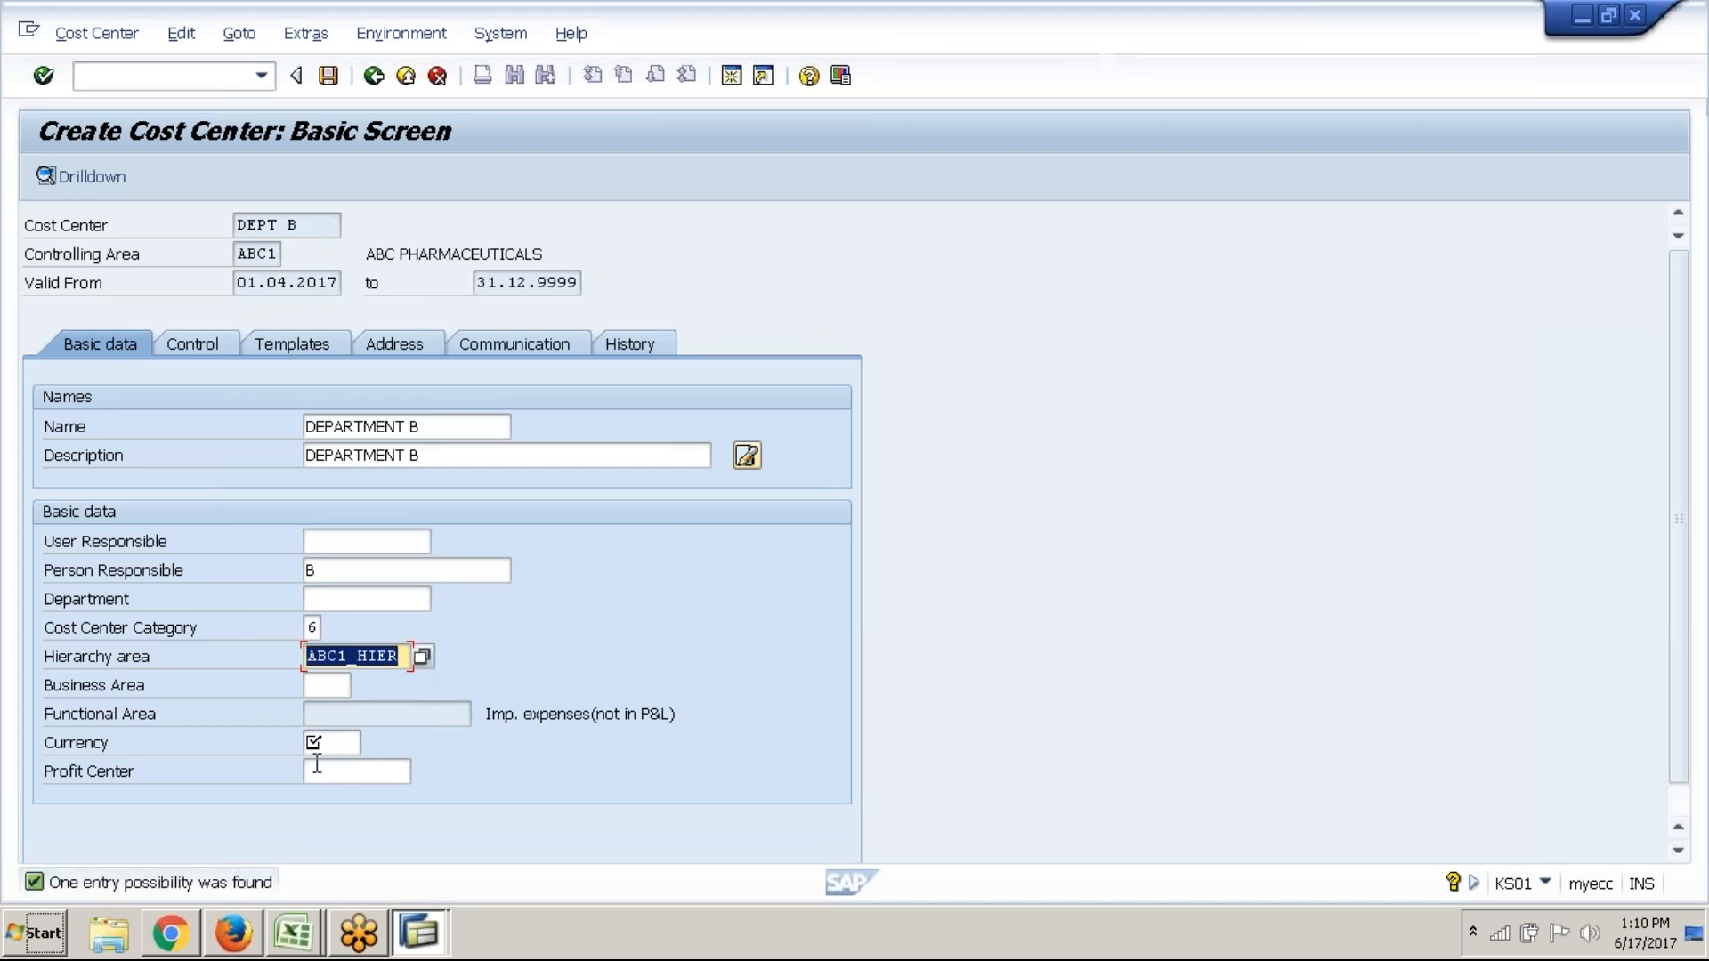
Enter currency GBP and pick STEEL as the profit center
click(330, 739)
text(GB)
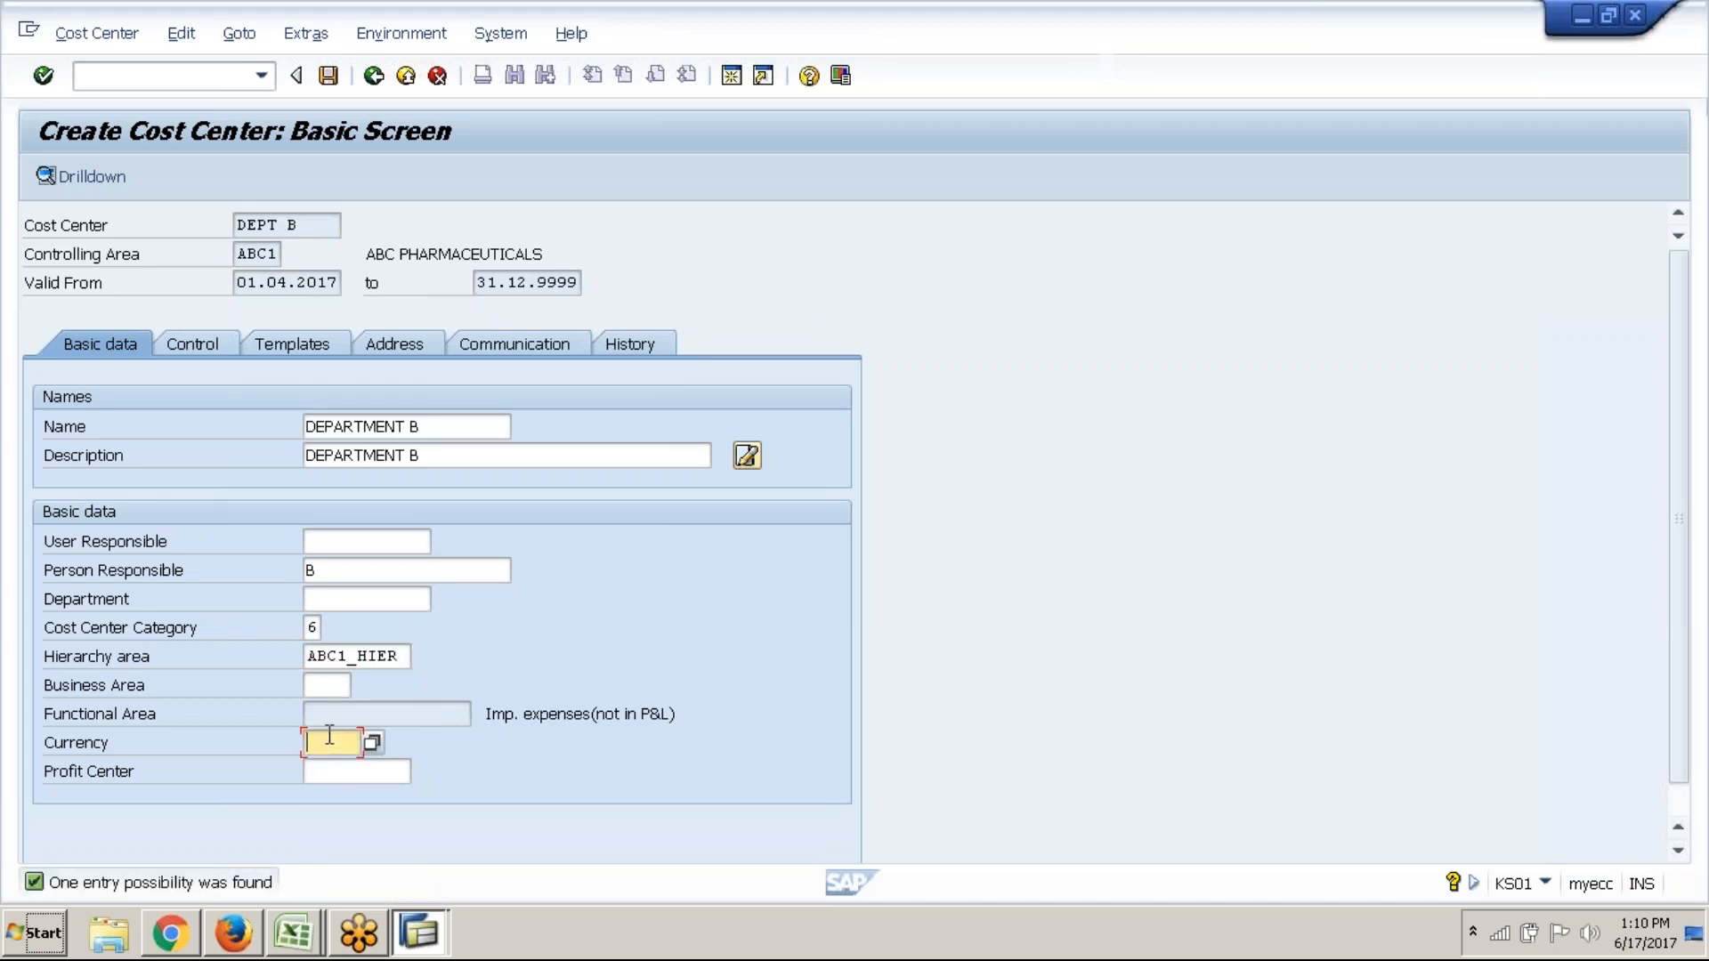
text(P)
click(343, 773)
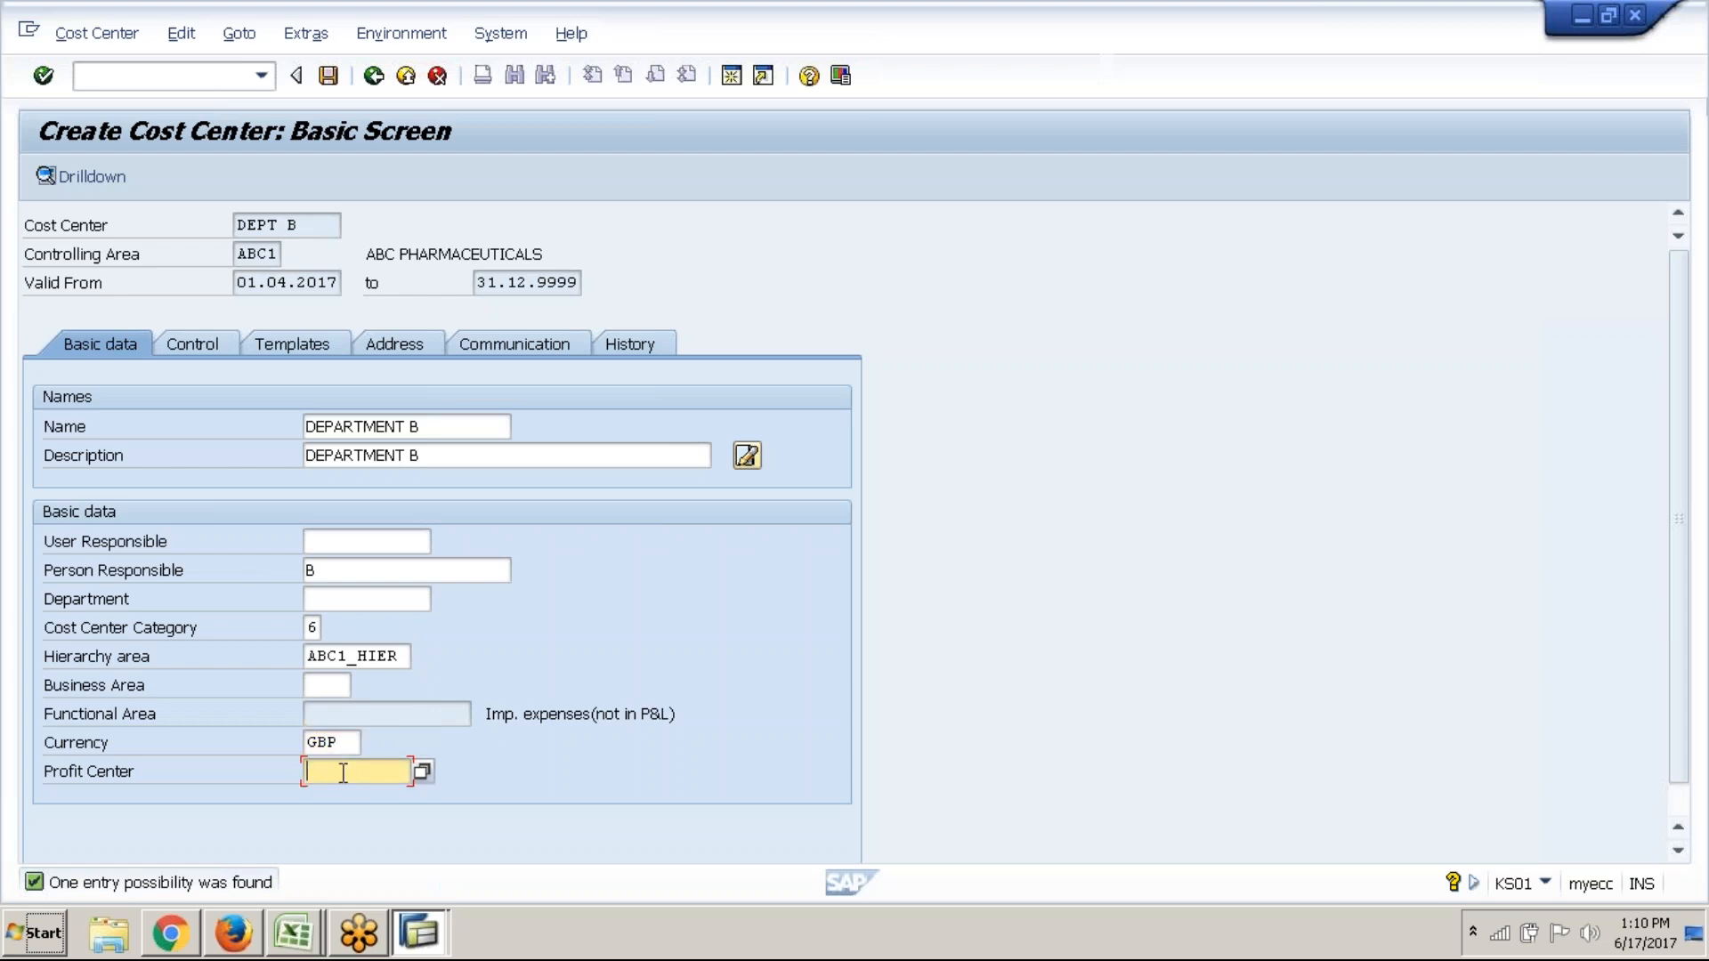
click(422, 772)
key(BackSpace)
key(BackSpace)
key(BackSpace)
key(BackSpace)
key(BackSpace)
key(BackSpace)
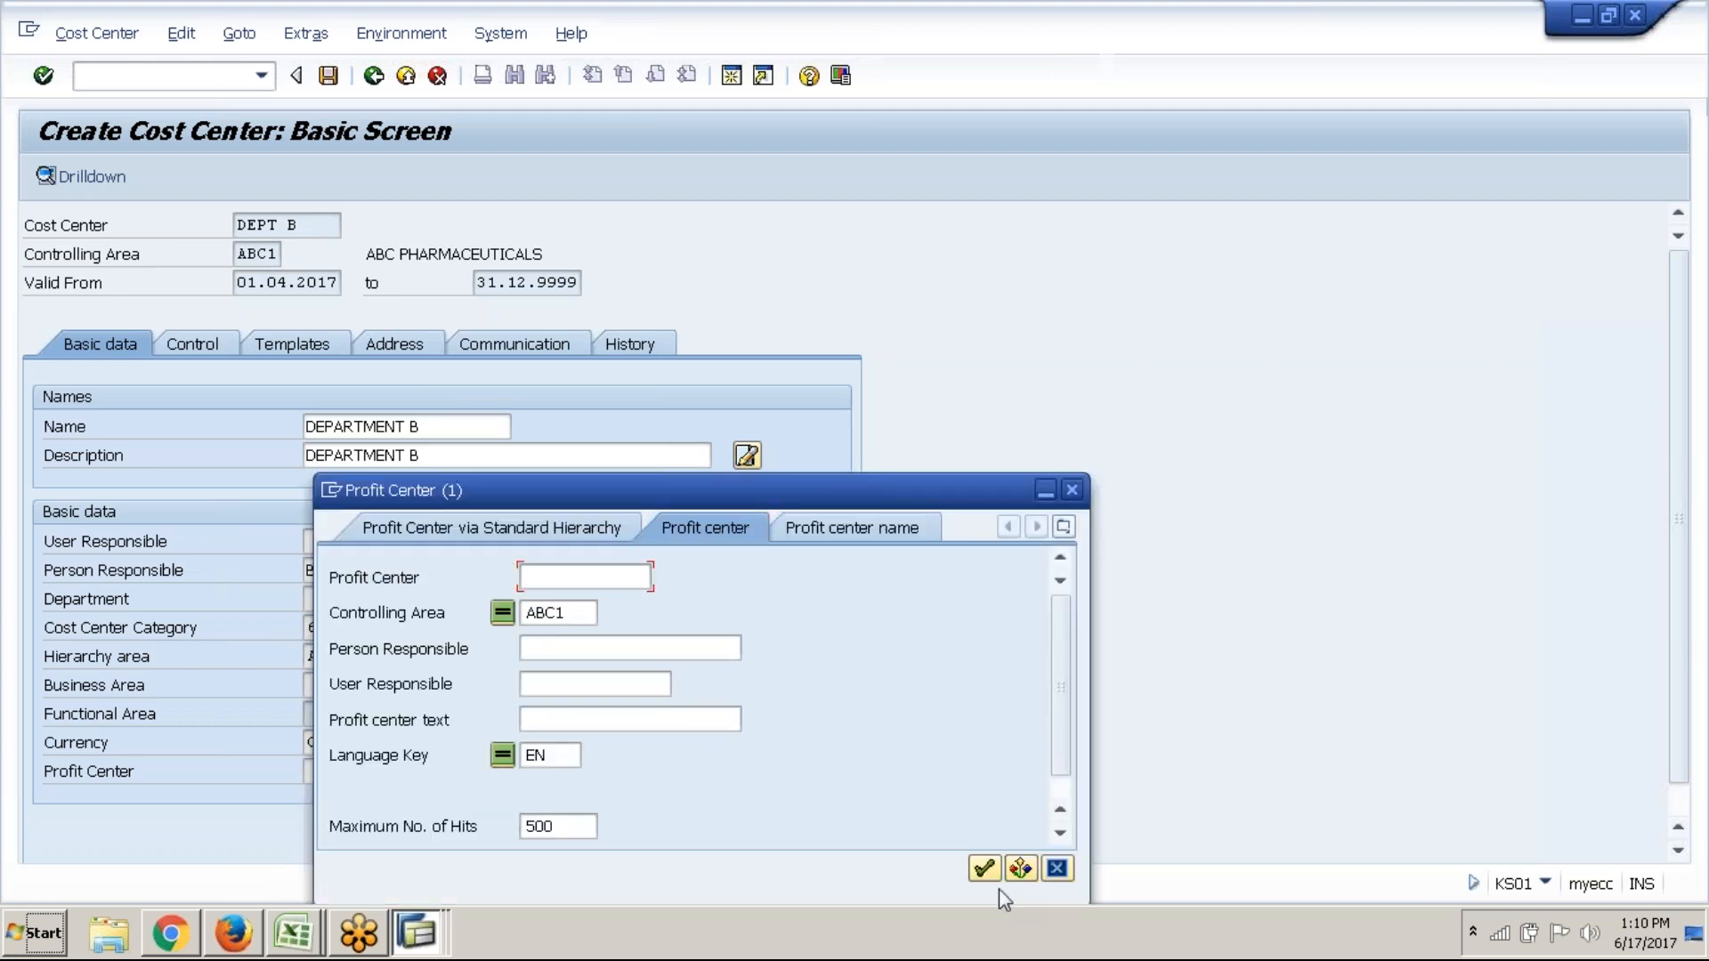
click(983, 868)
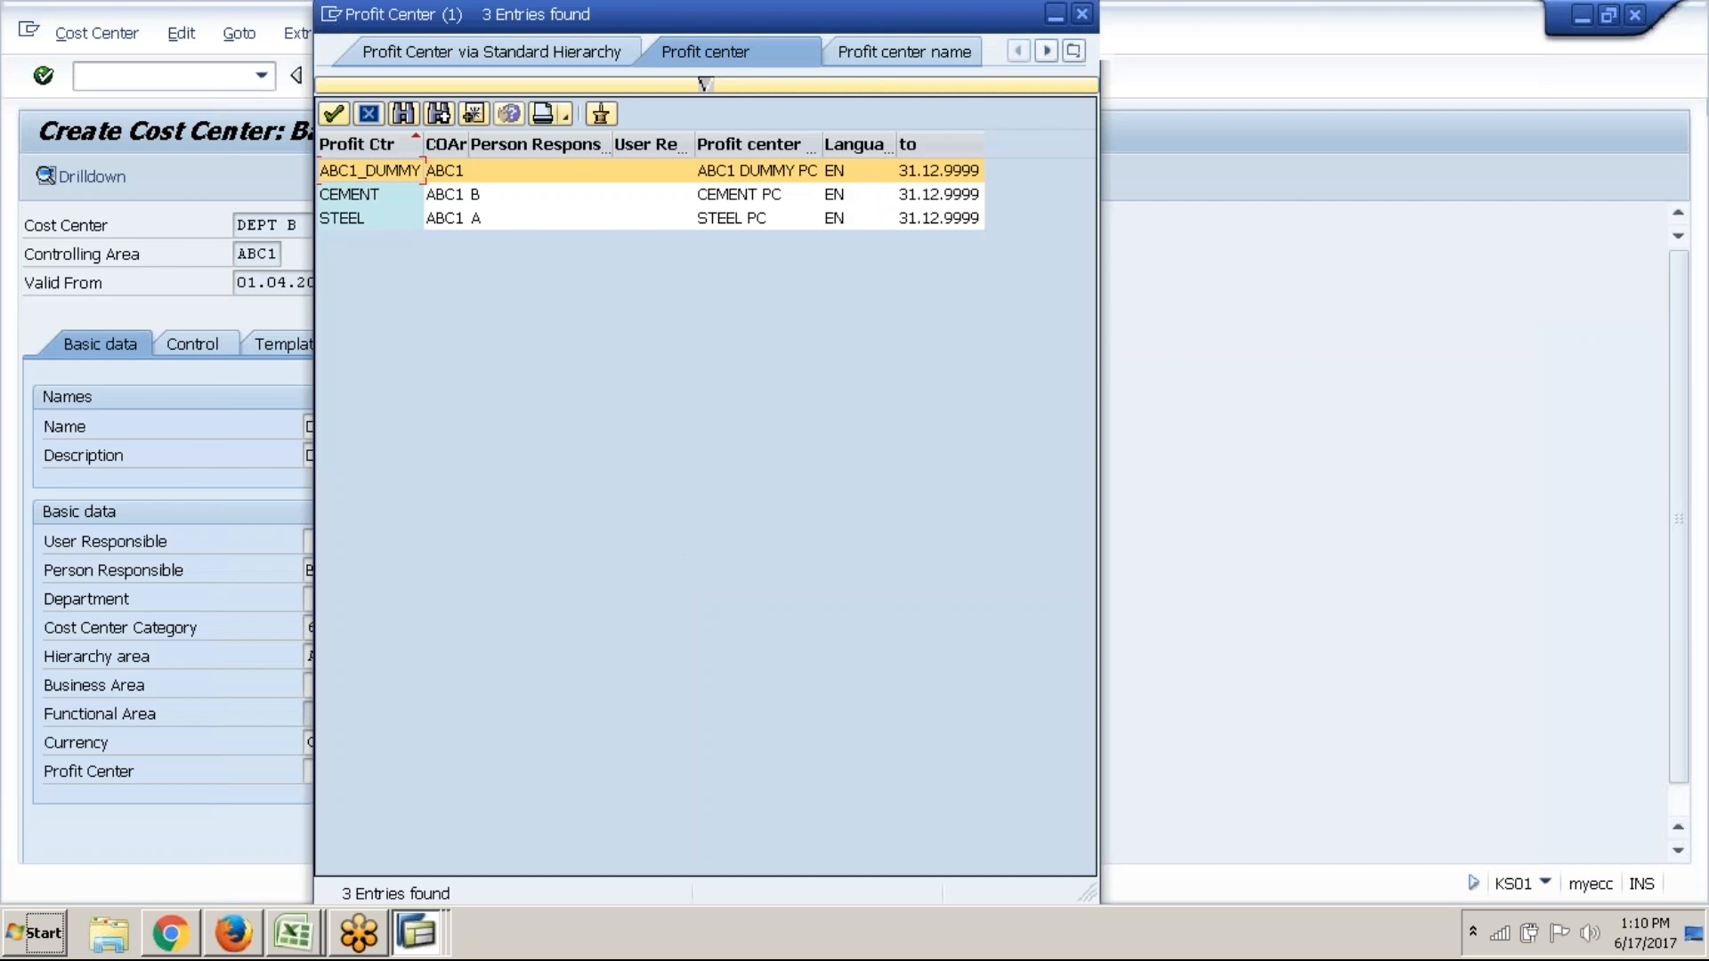
click(426, 222)
click(334, 113)
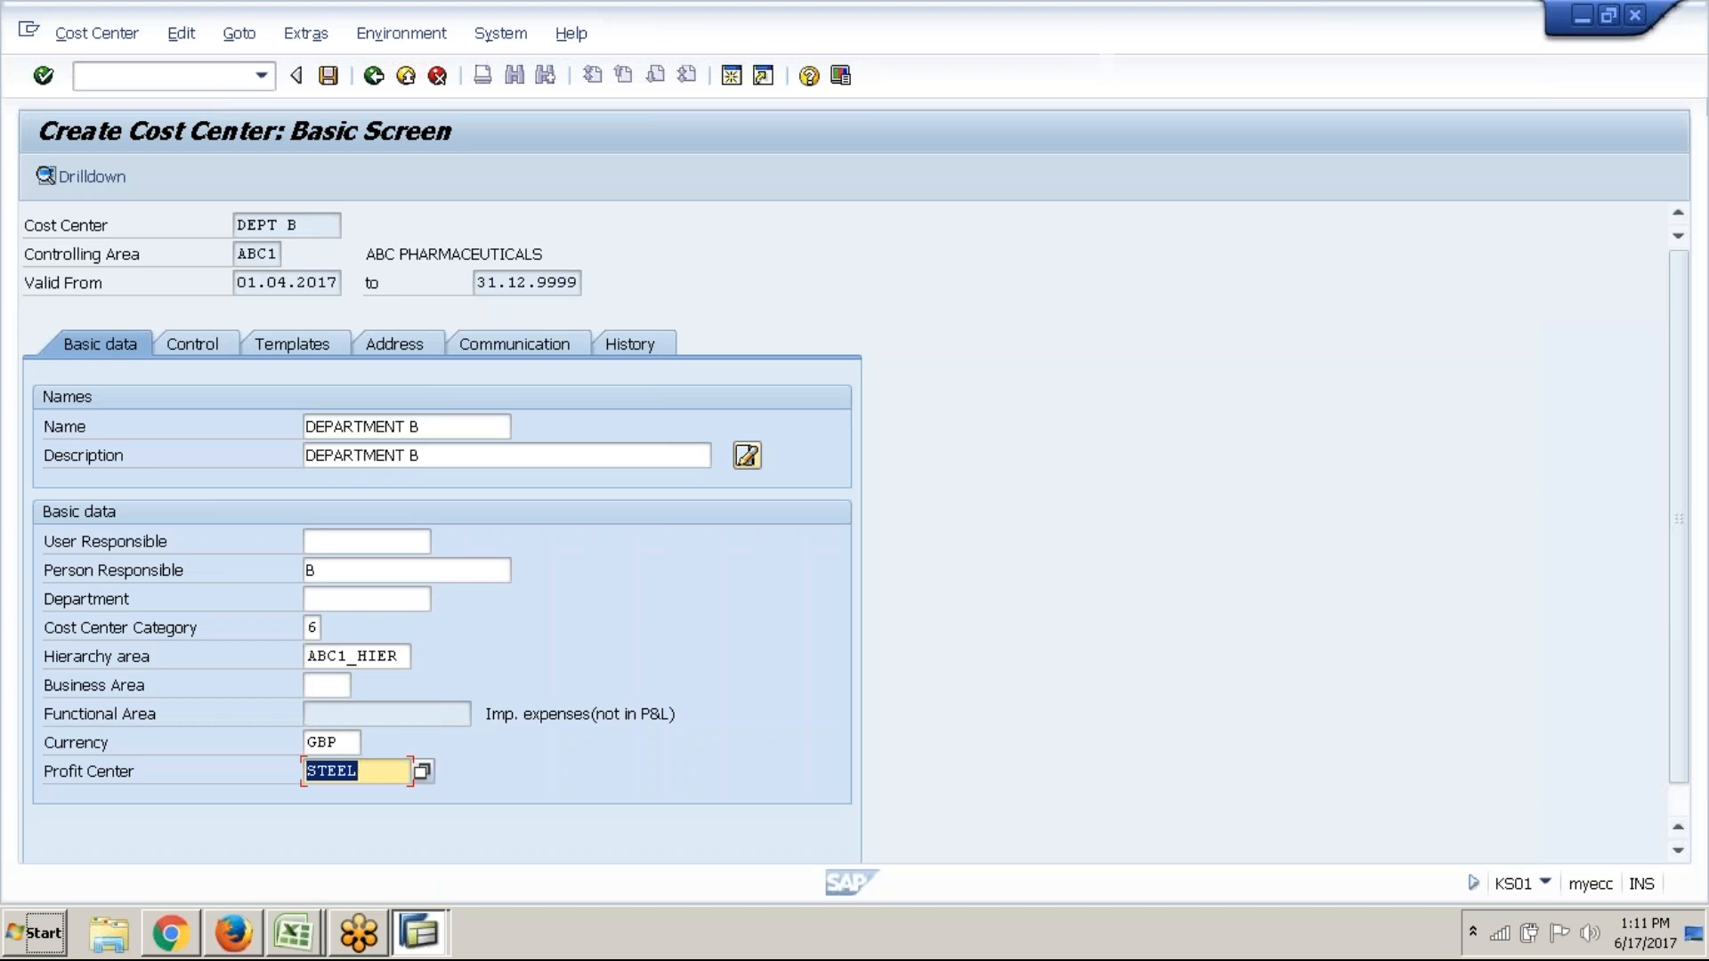
Save cost center DEPT B and select the Define Cost Center Groups activity
click(330, 76)
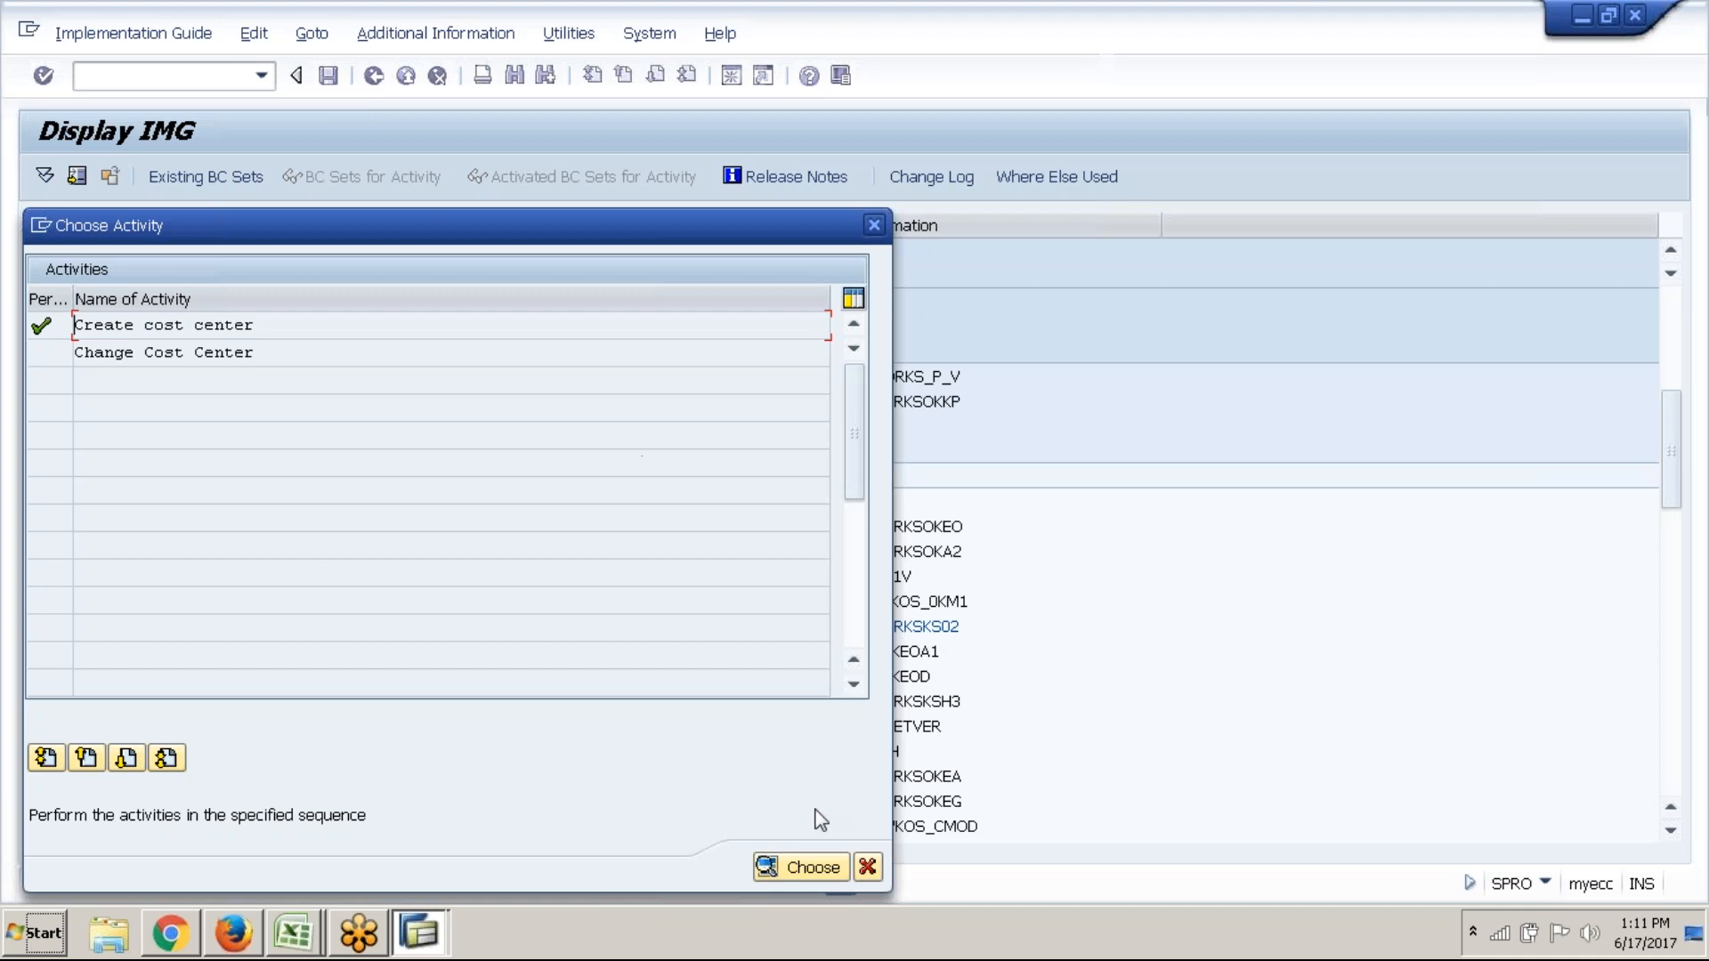
click(868, 866)
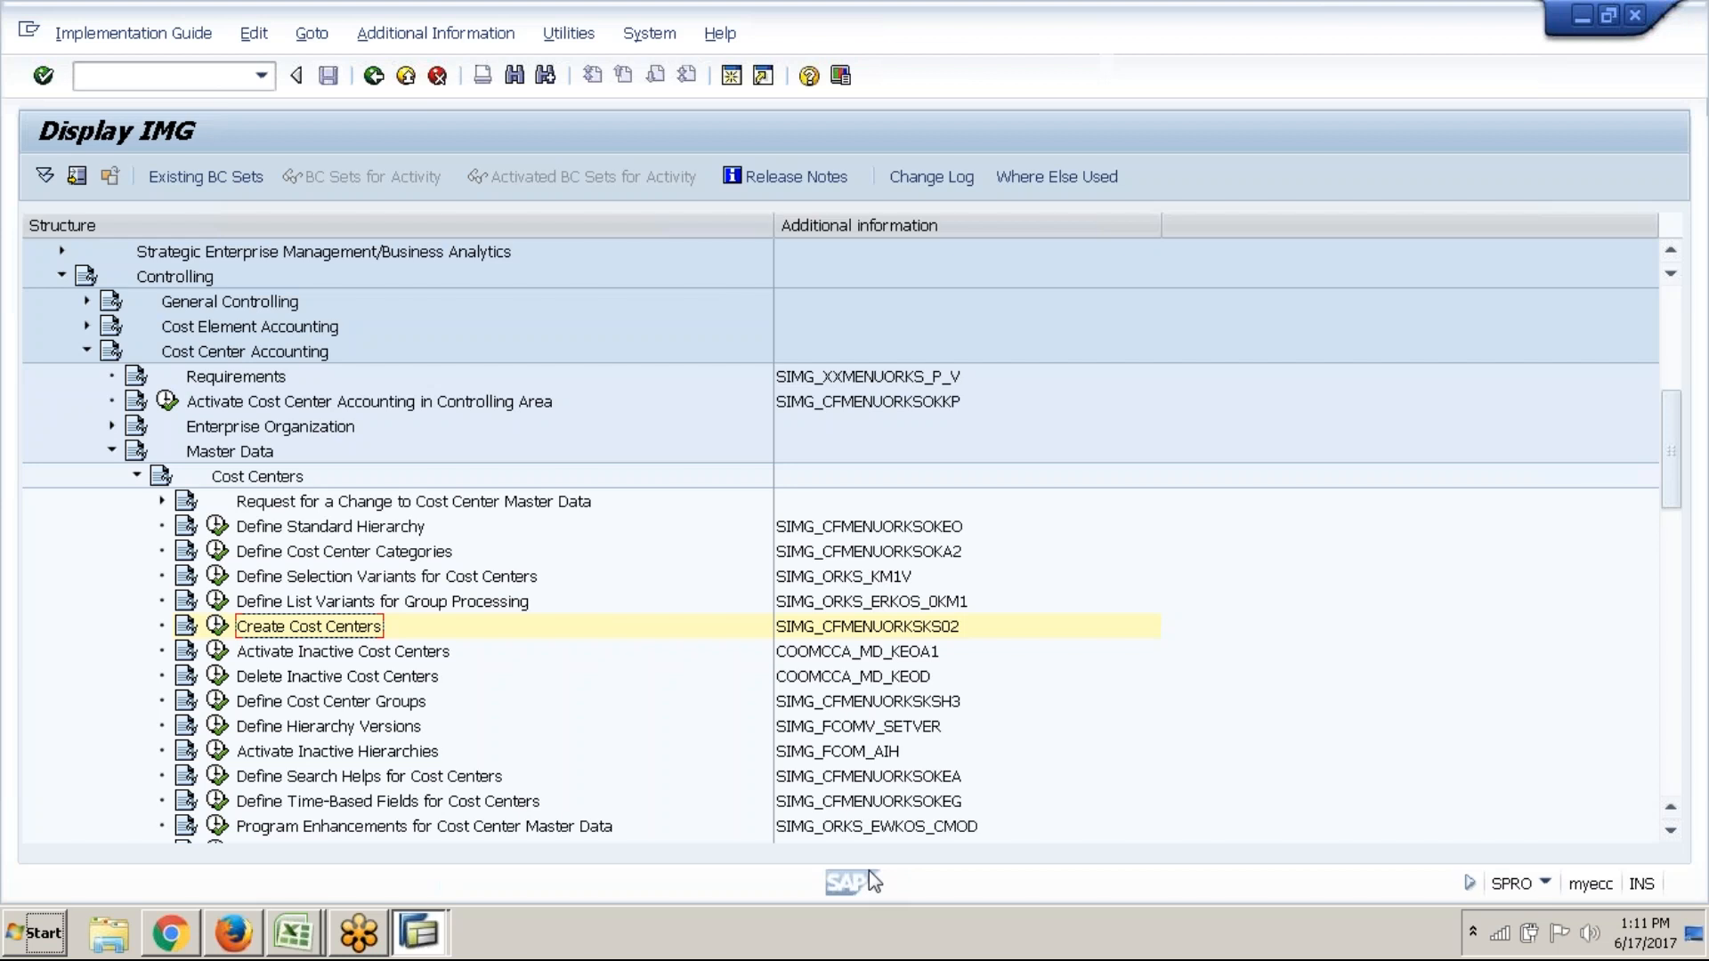
click(397, 710)
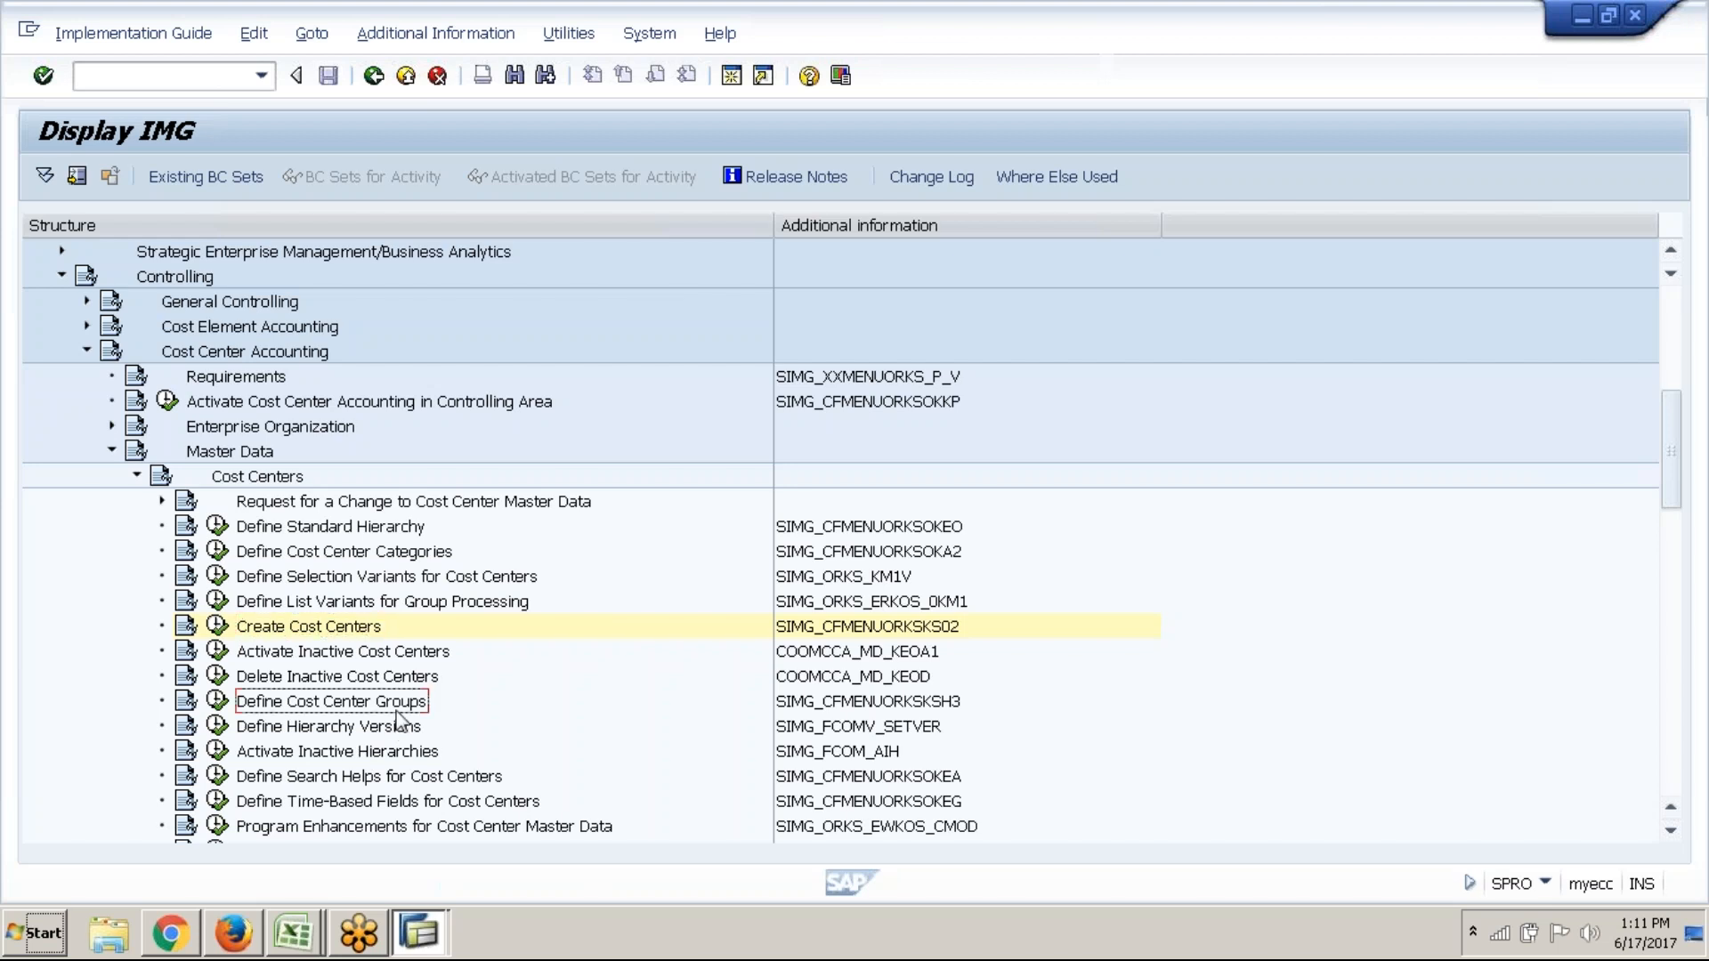
click(294, 933)
Review the PRODUCTION group and its RM entry in the ABC1 workbook, then return to SAP
click(349, 882)
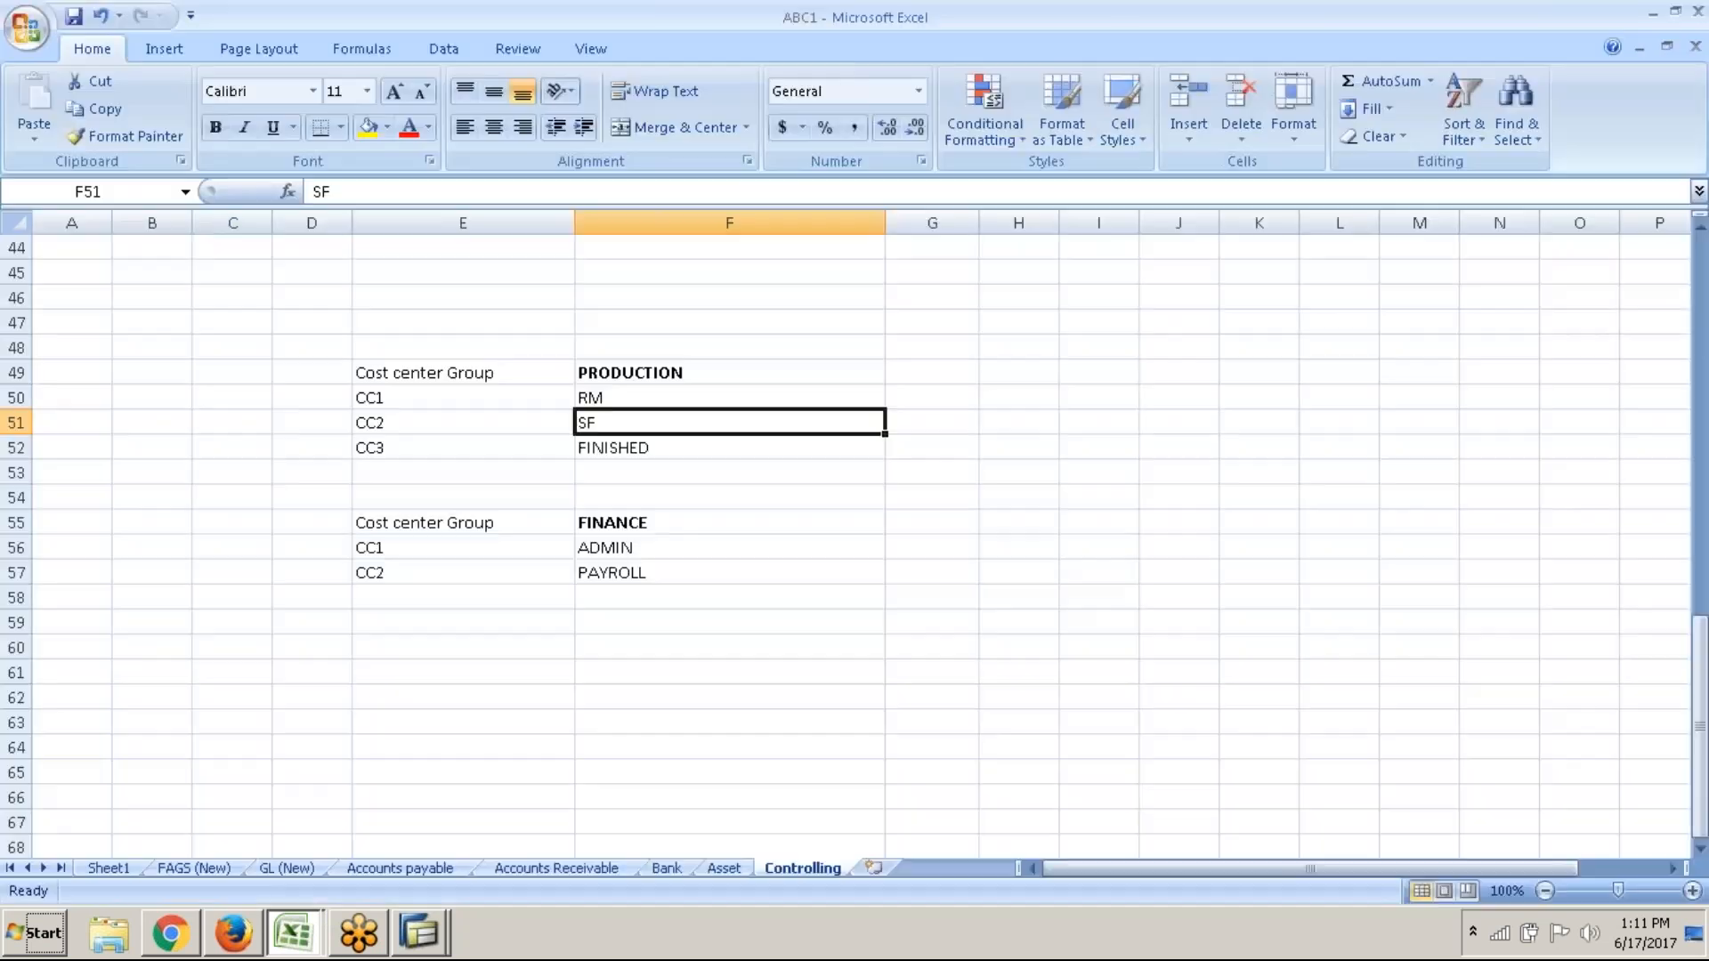
click(732, 368)
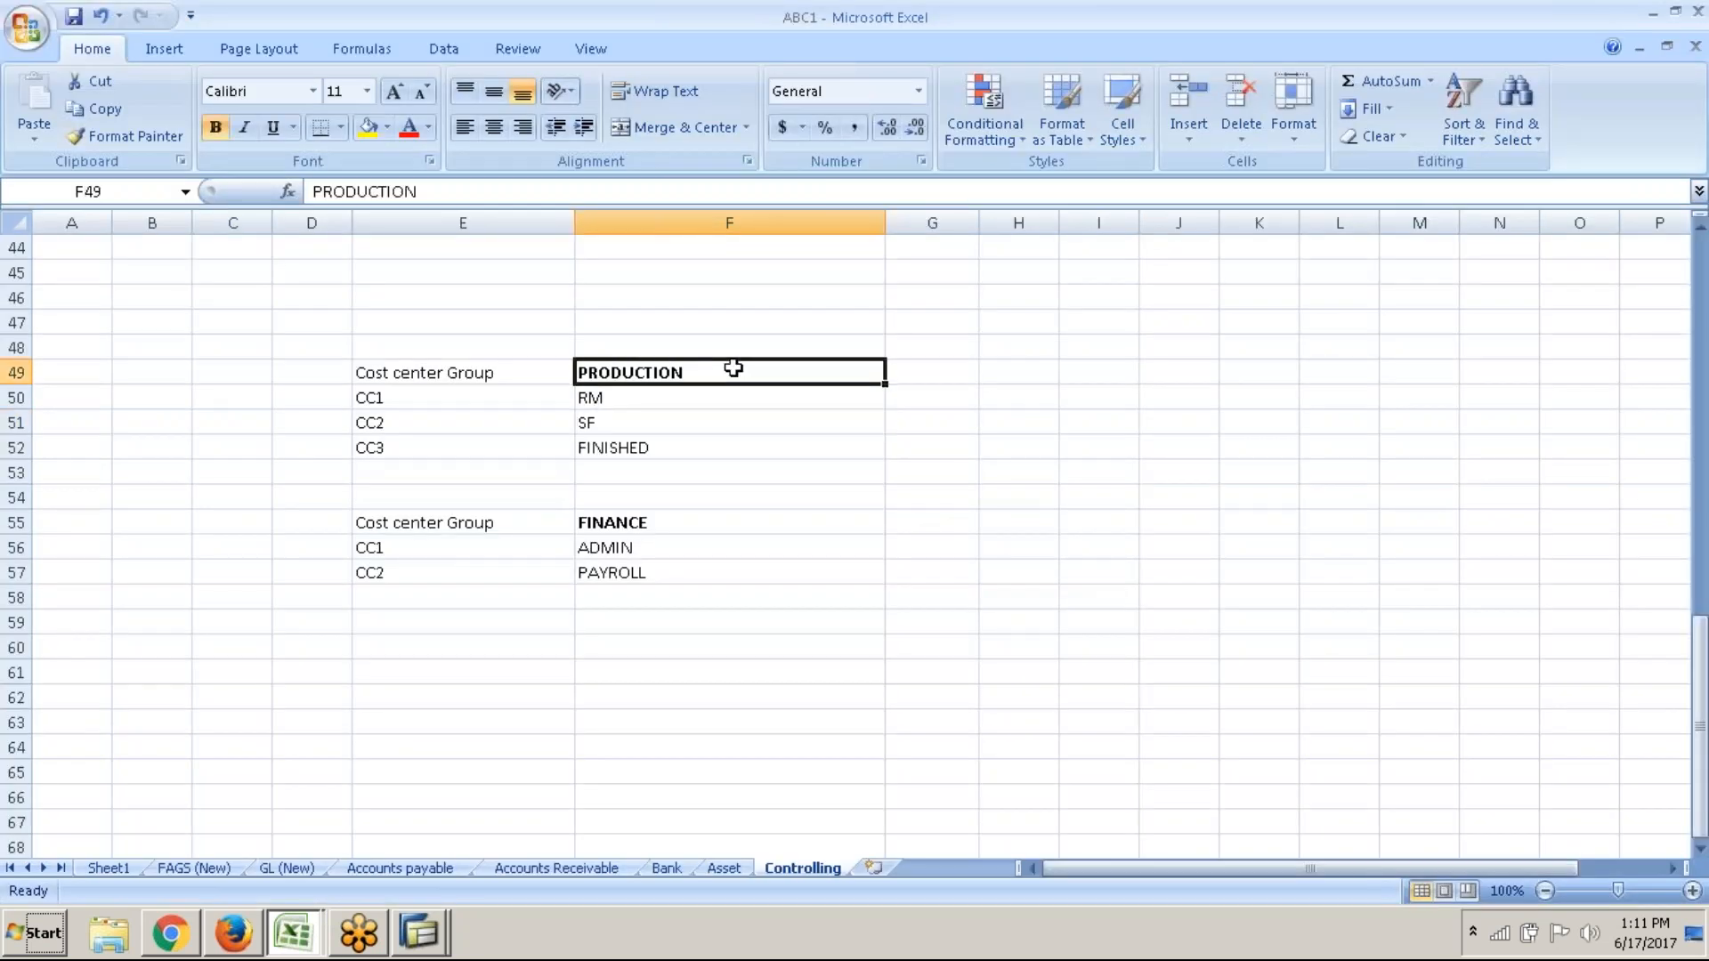
scroll(732, 367, down, 1)
click(474, 351)
click(649, 361)
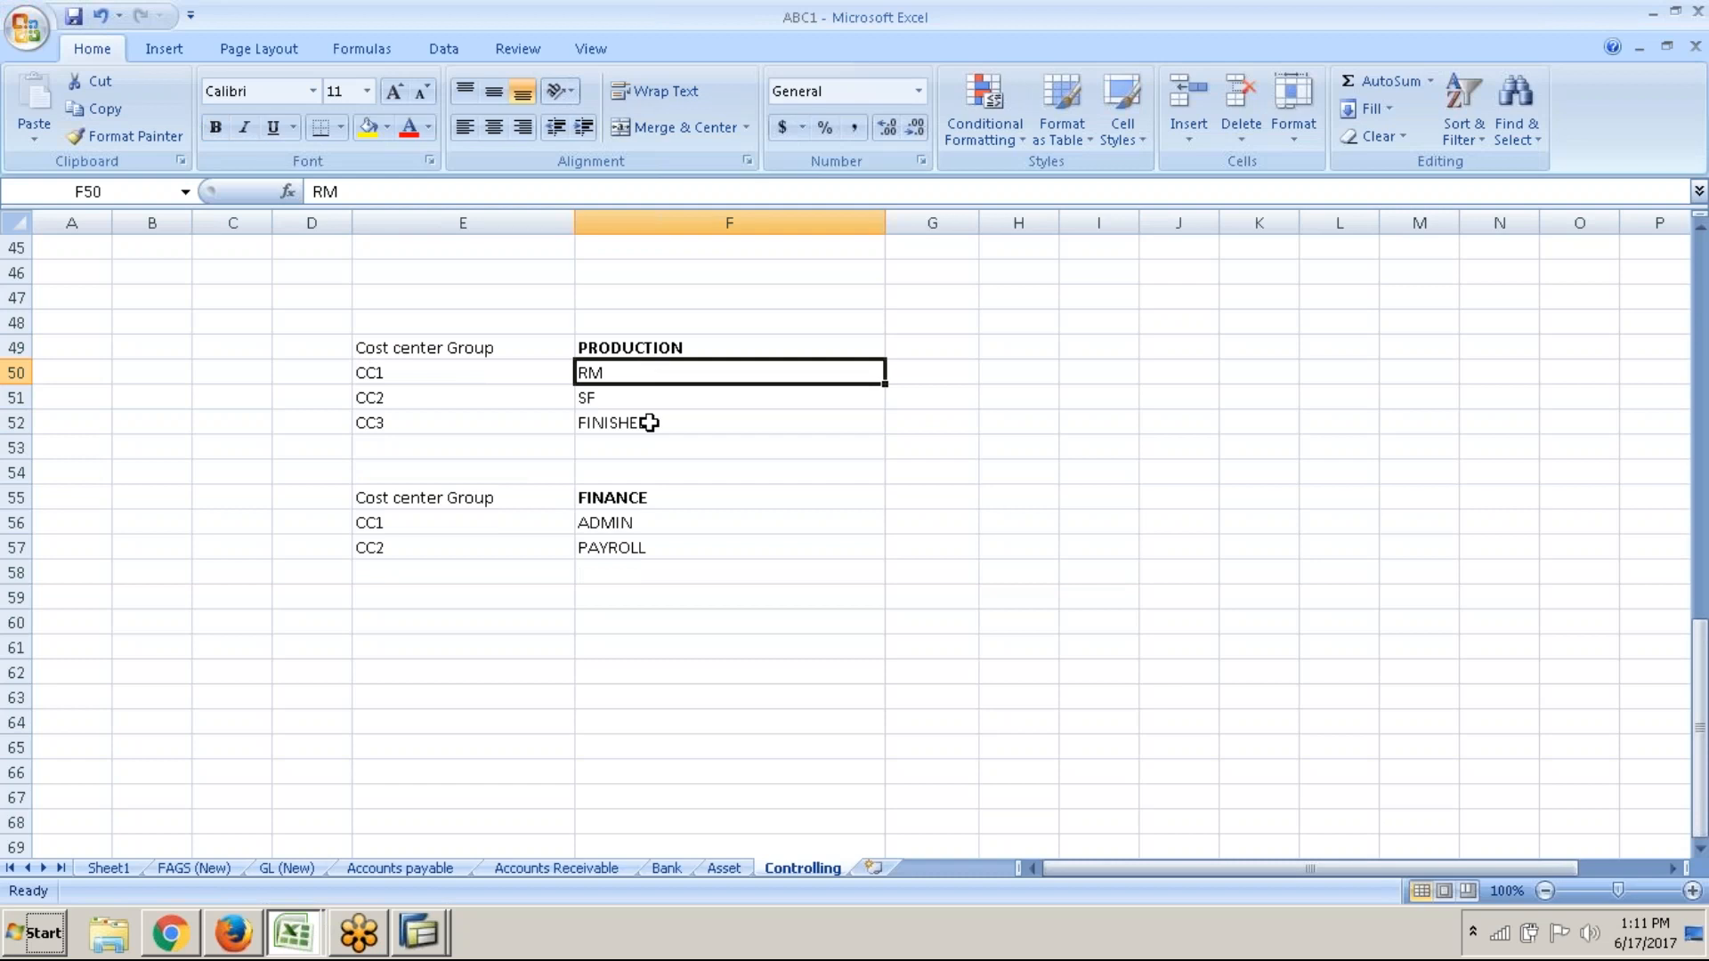
scroll(648, 423, up, 3)
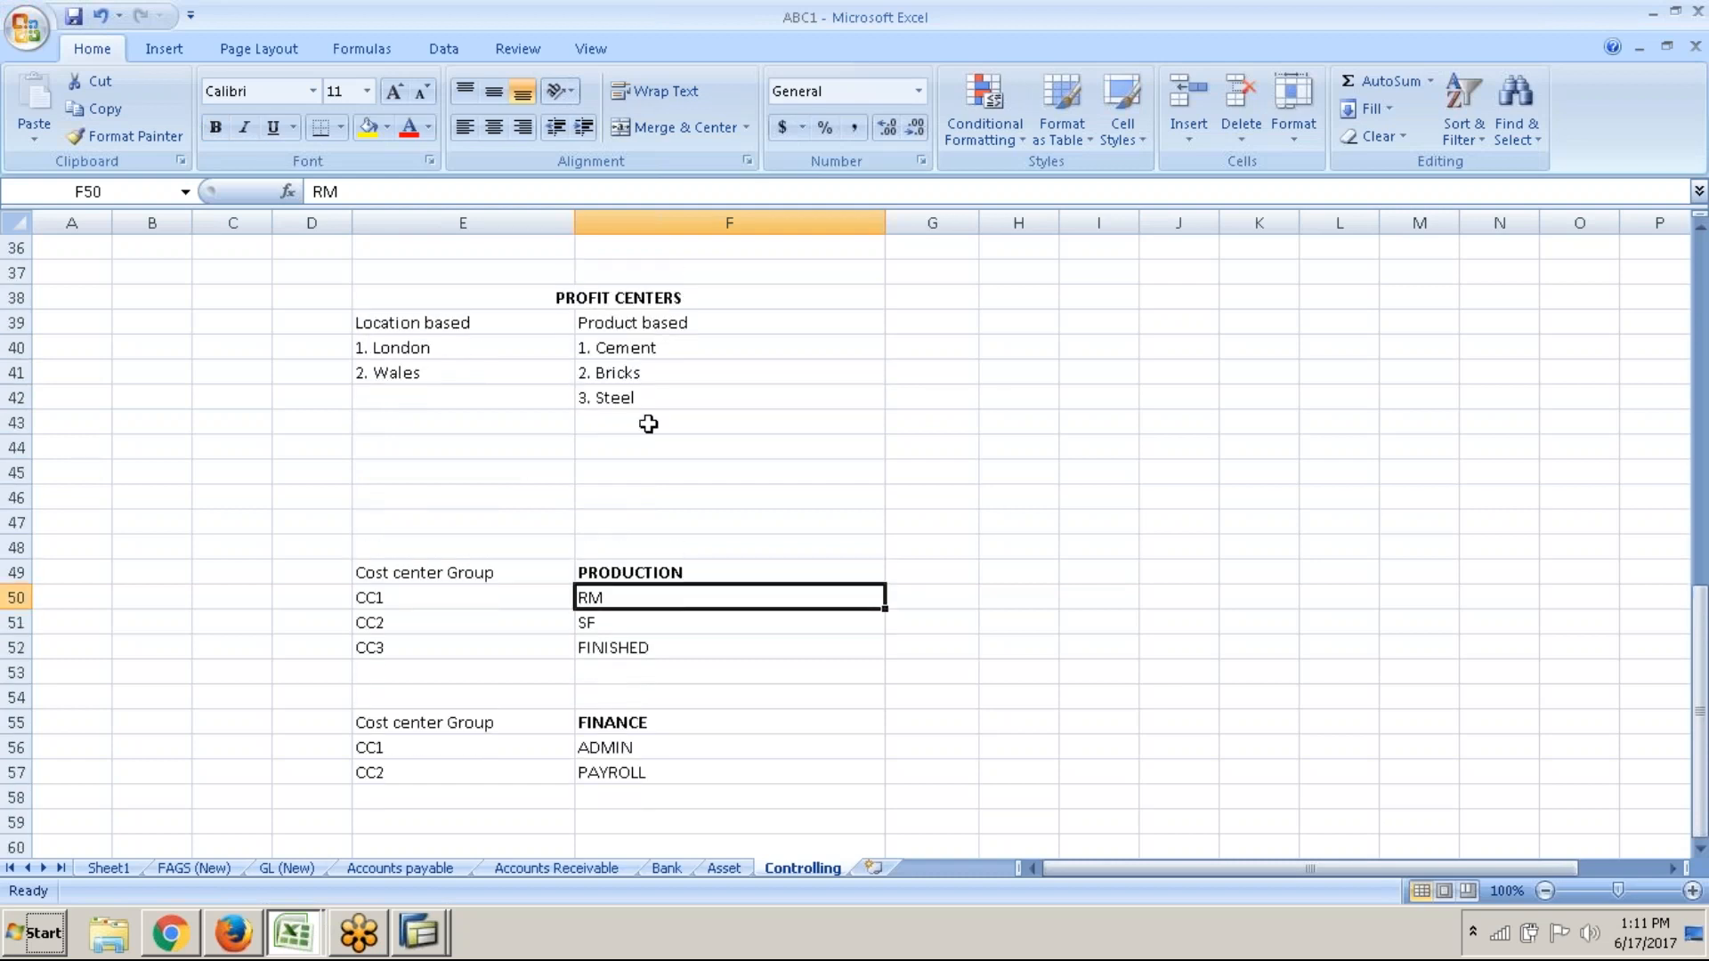
click(616, 576)
key(alt+Tab)
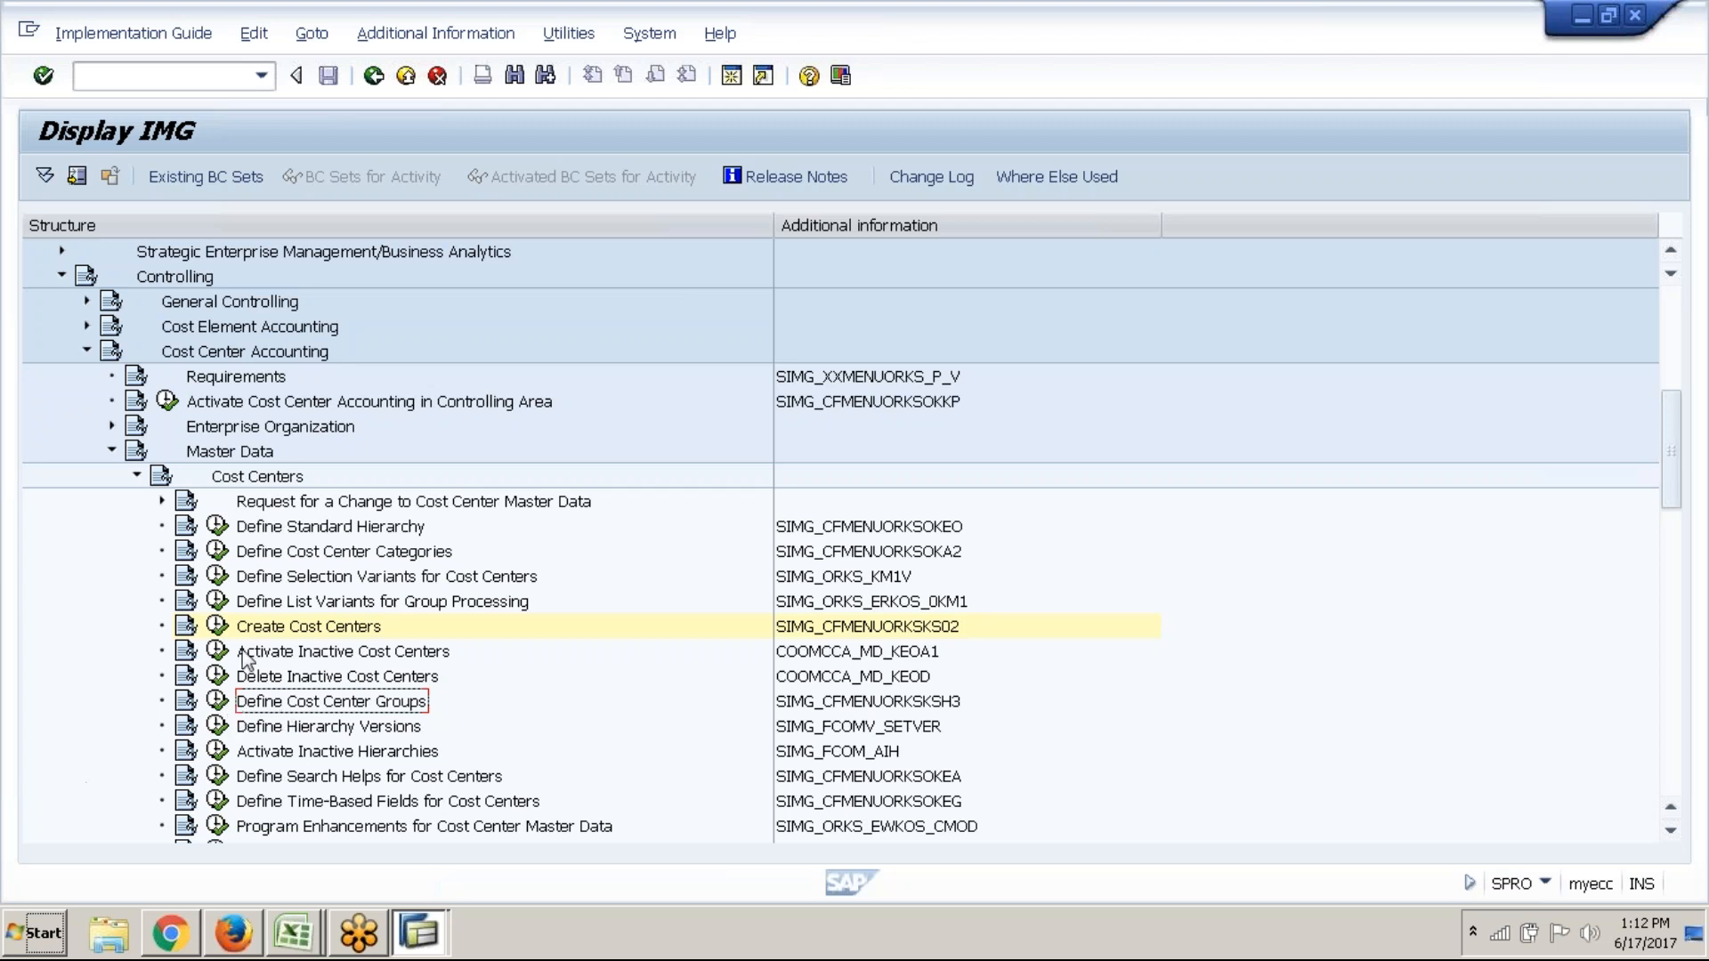
Try creating a cost center group named ABC1_PRODUCTION
click(217, 703)
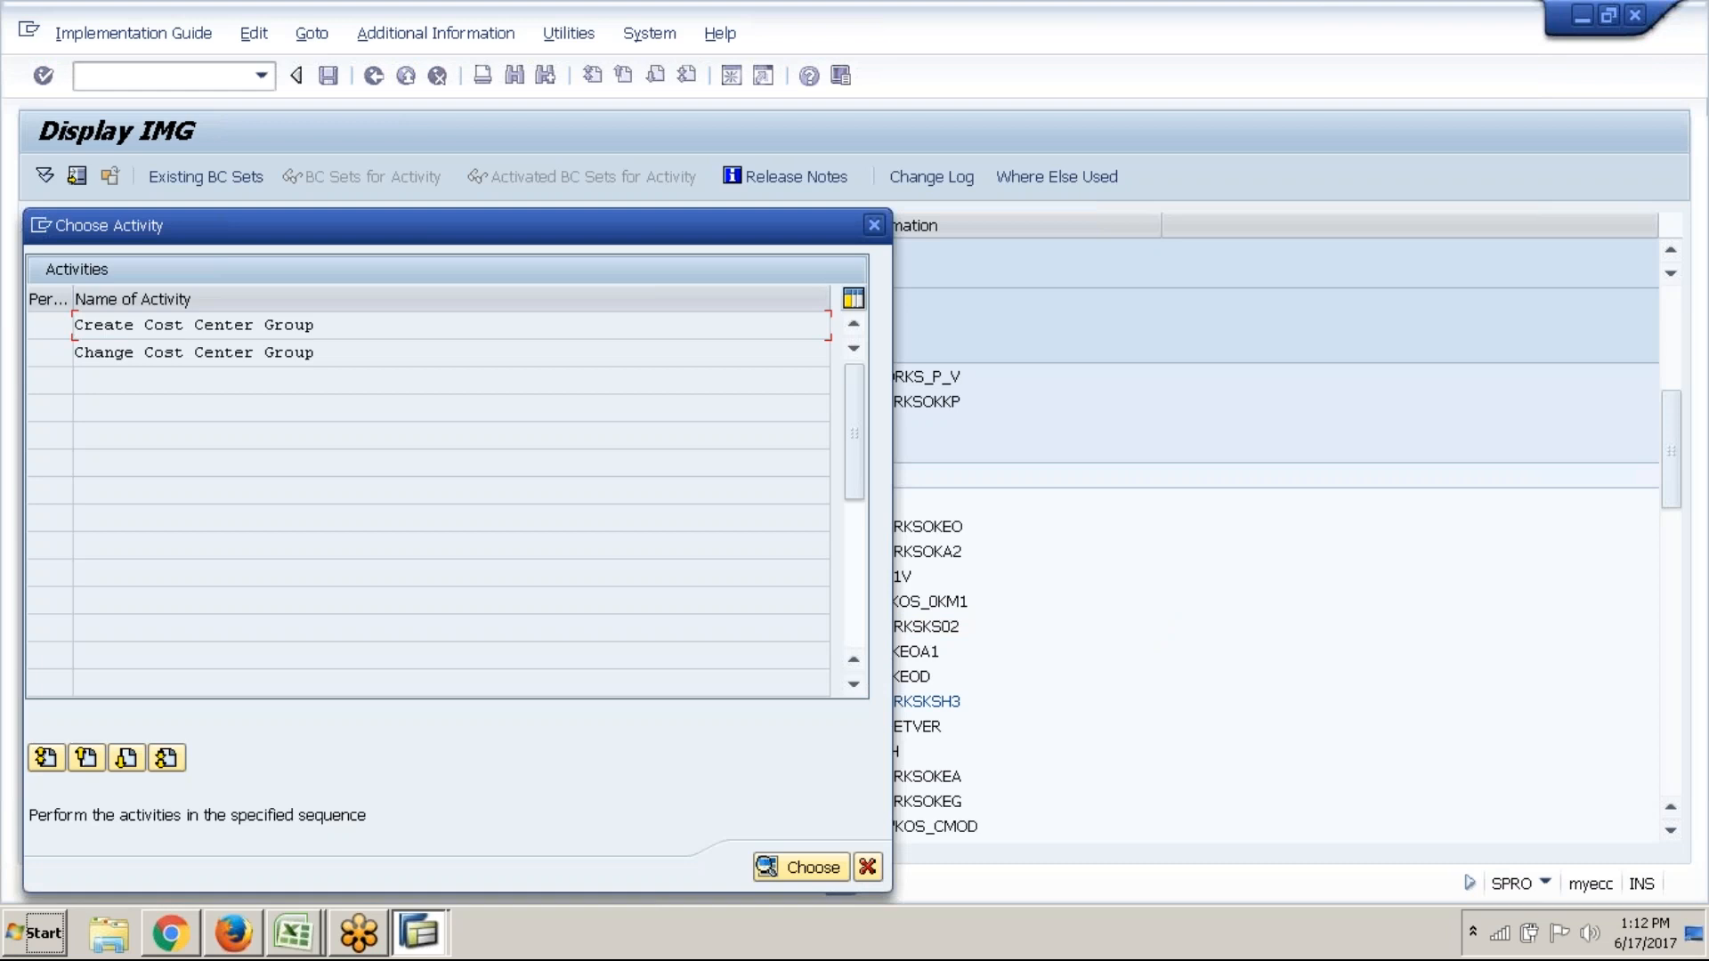
double_click(289, 325)
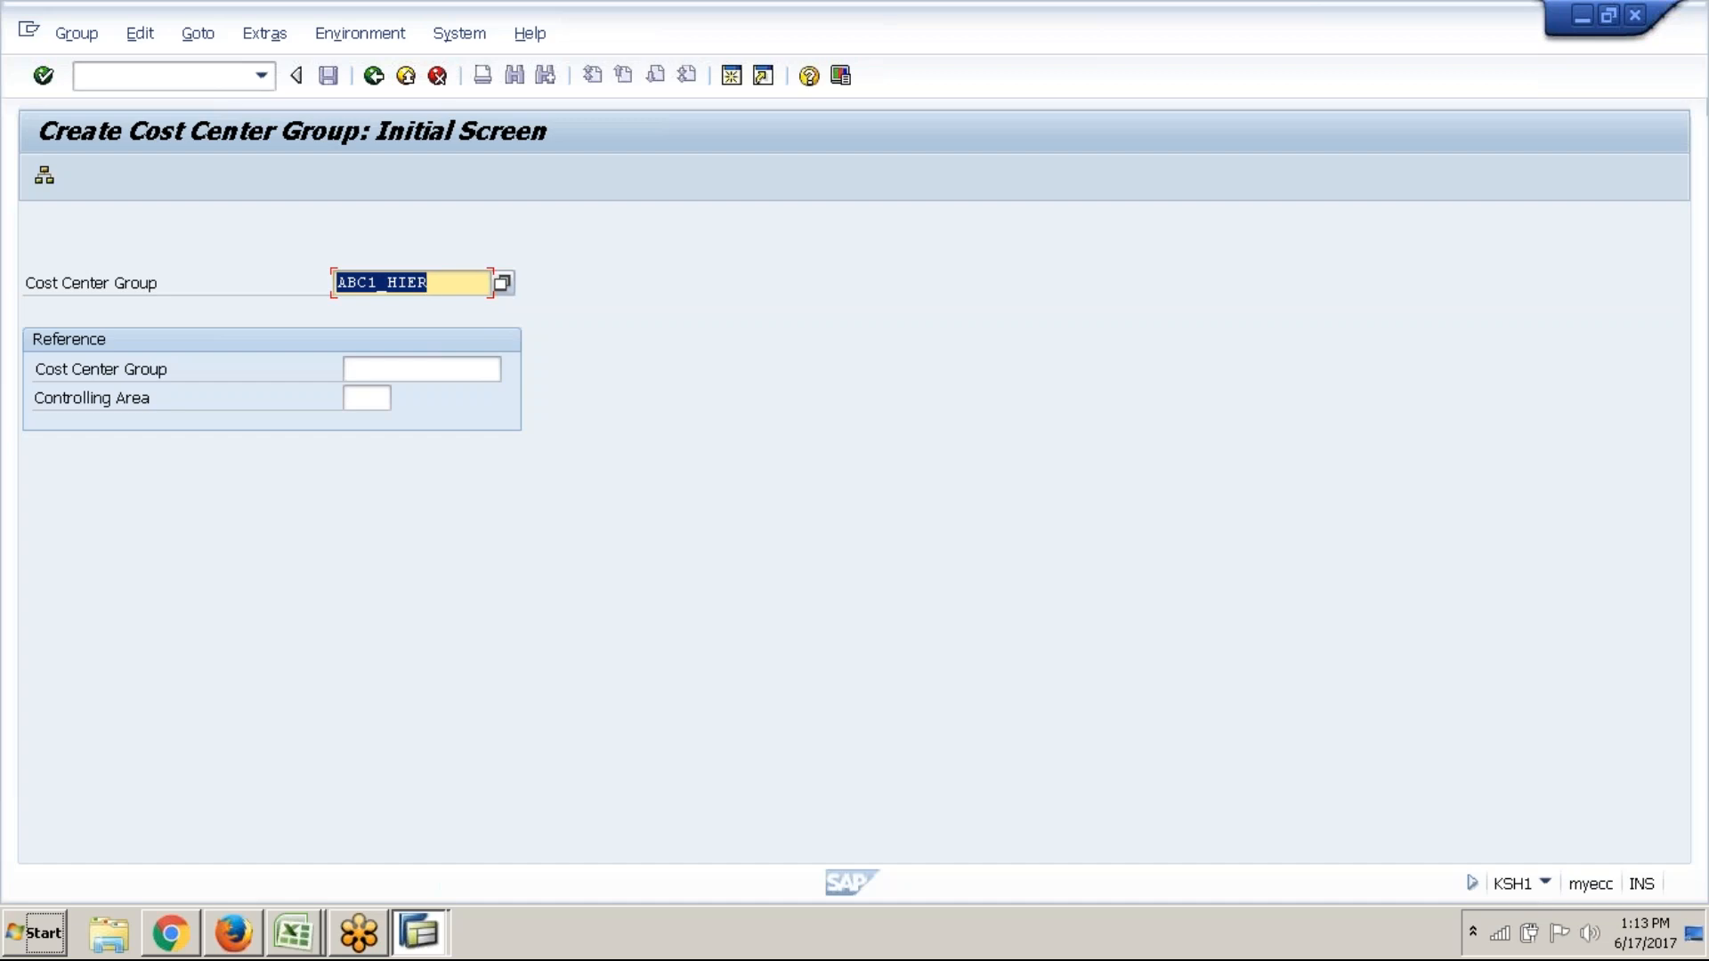
text(ABC)
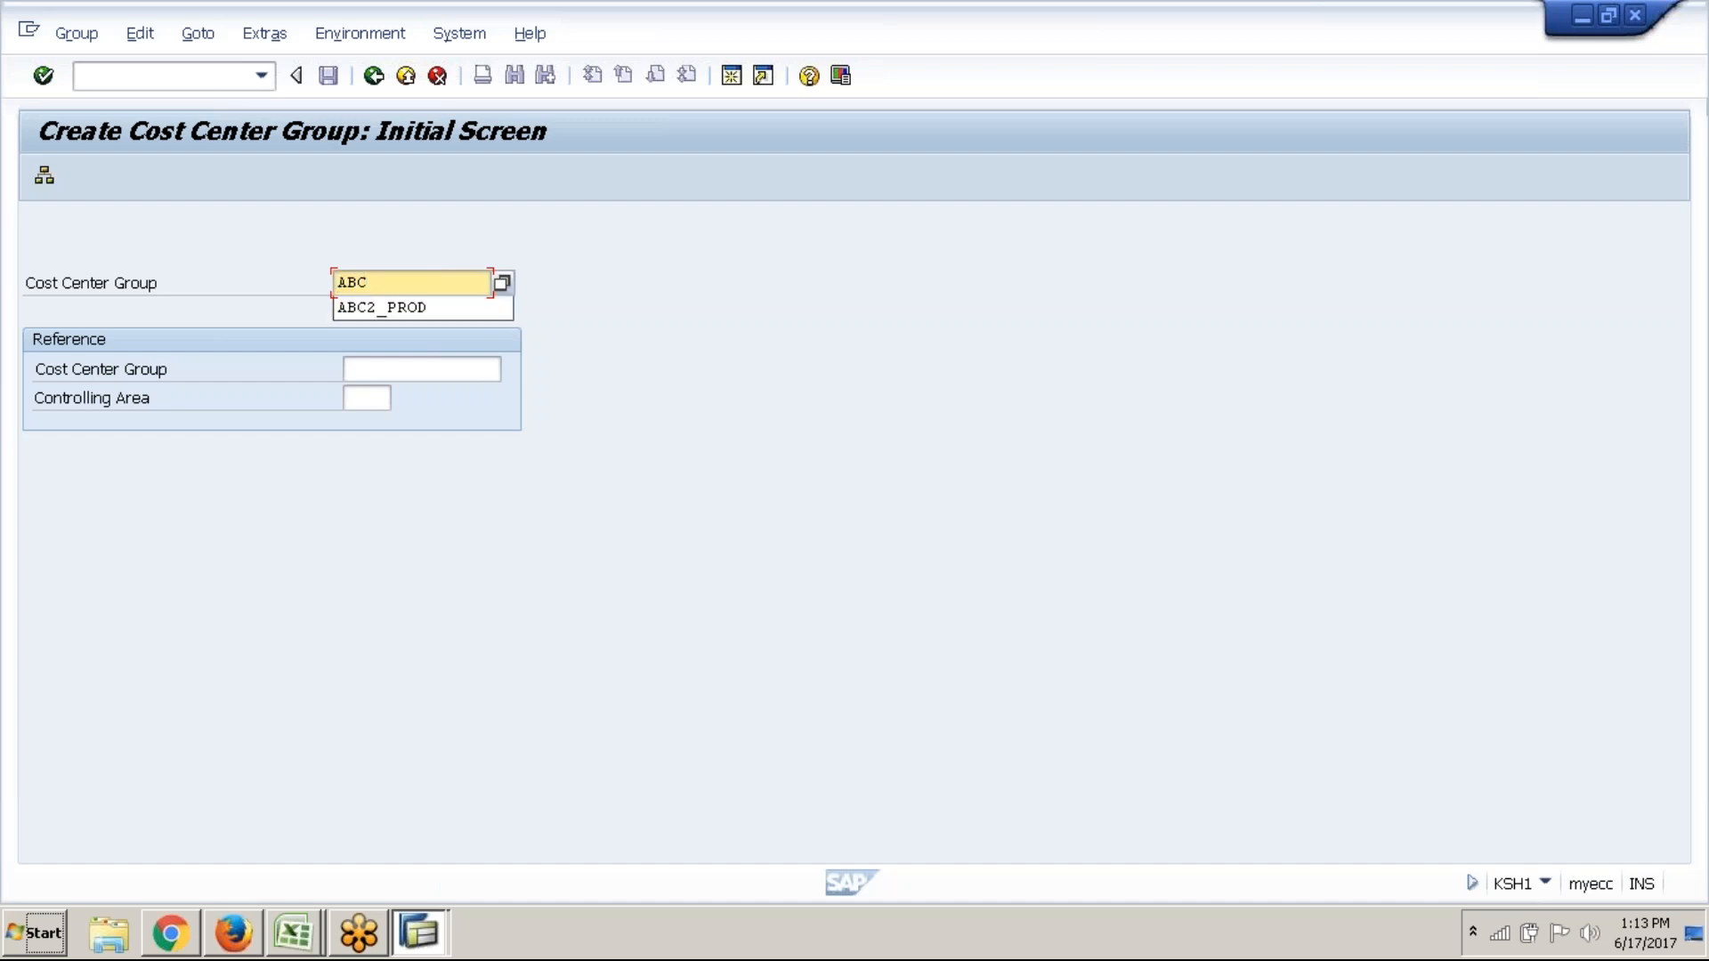
text(1_P)
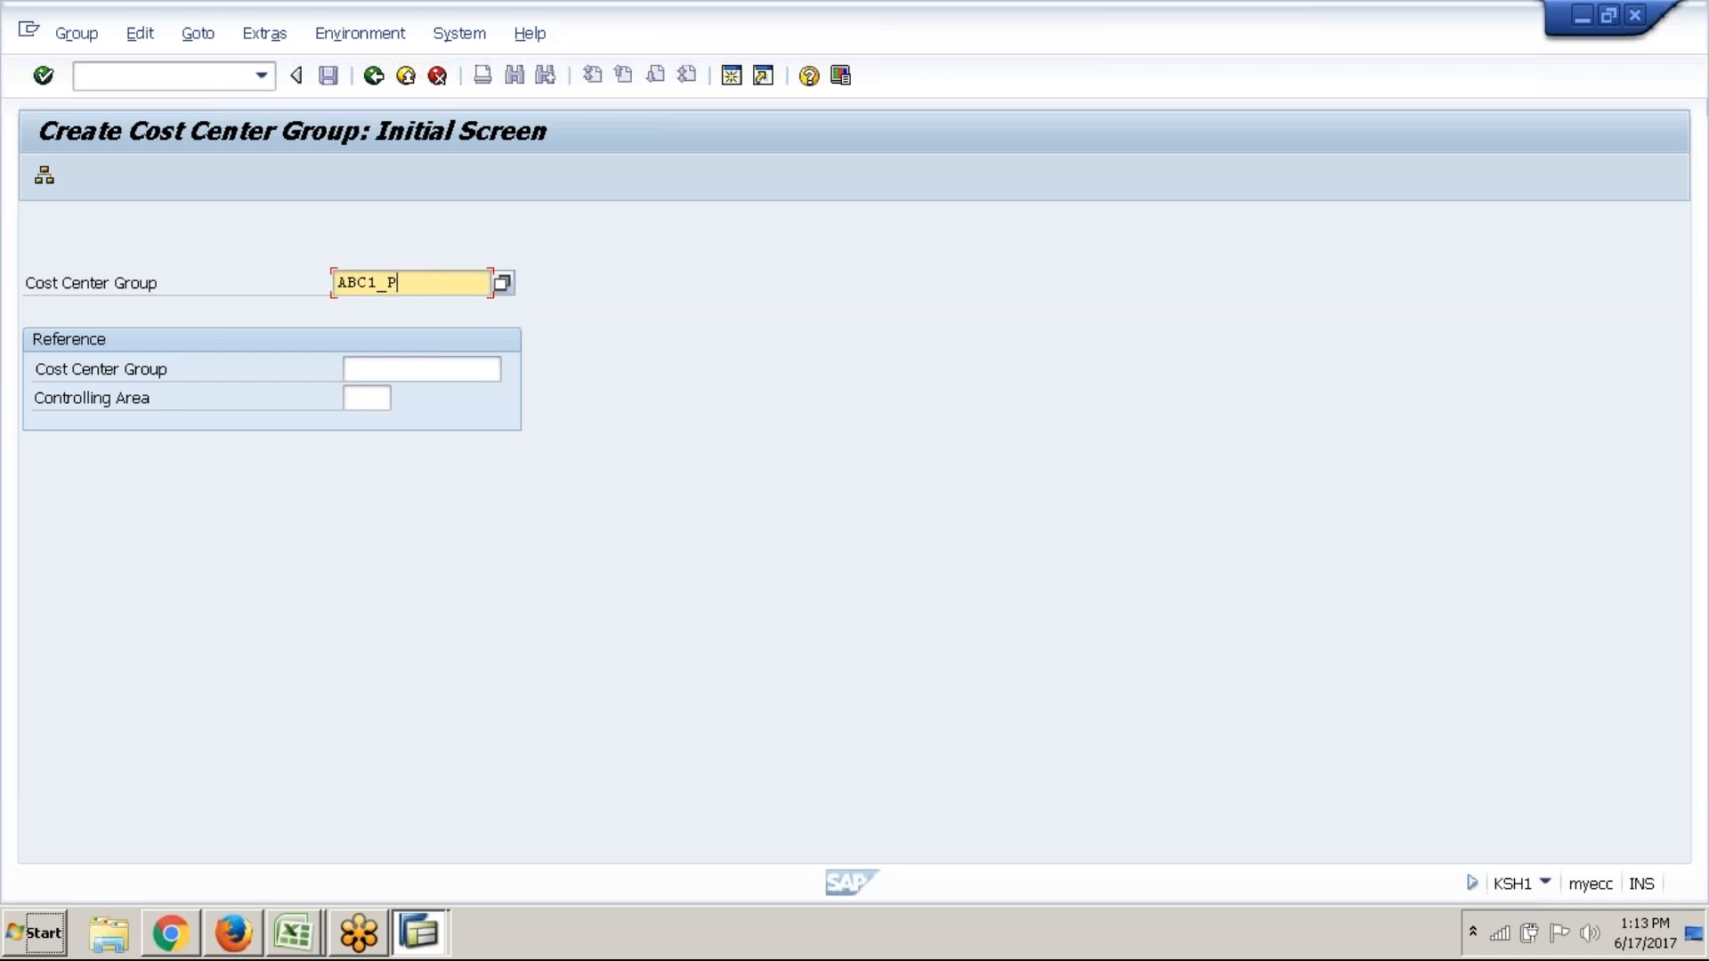
text(ODUCTION)
click(44, 181)
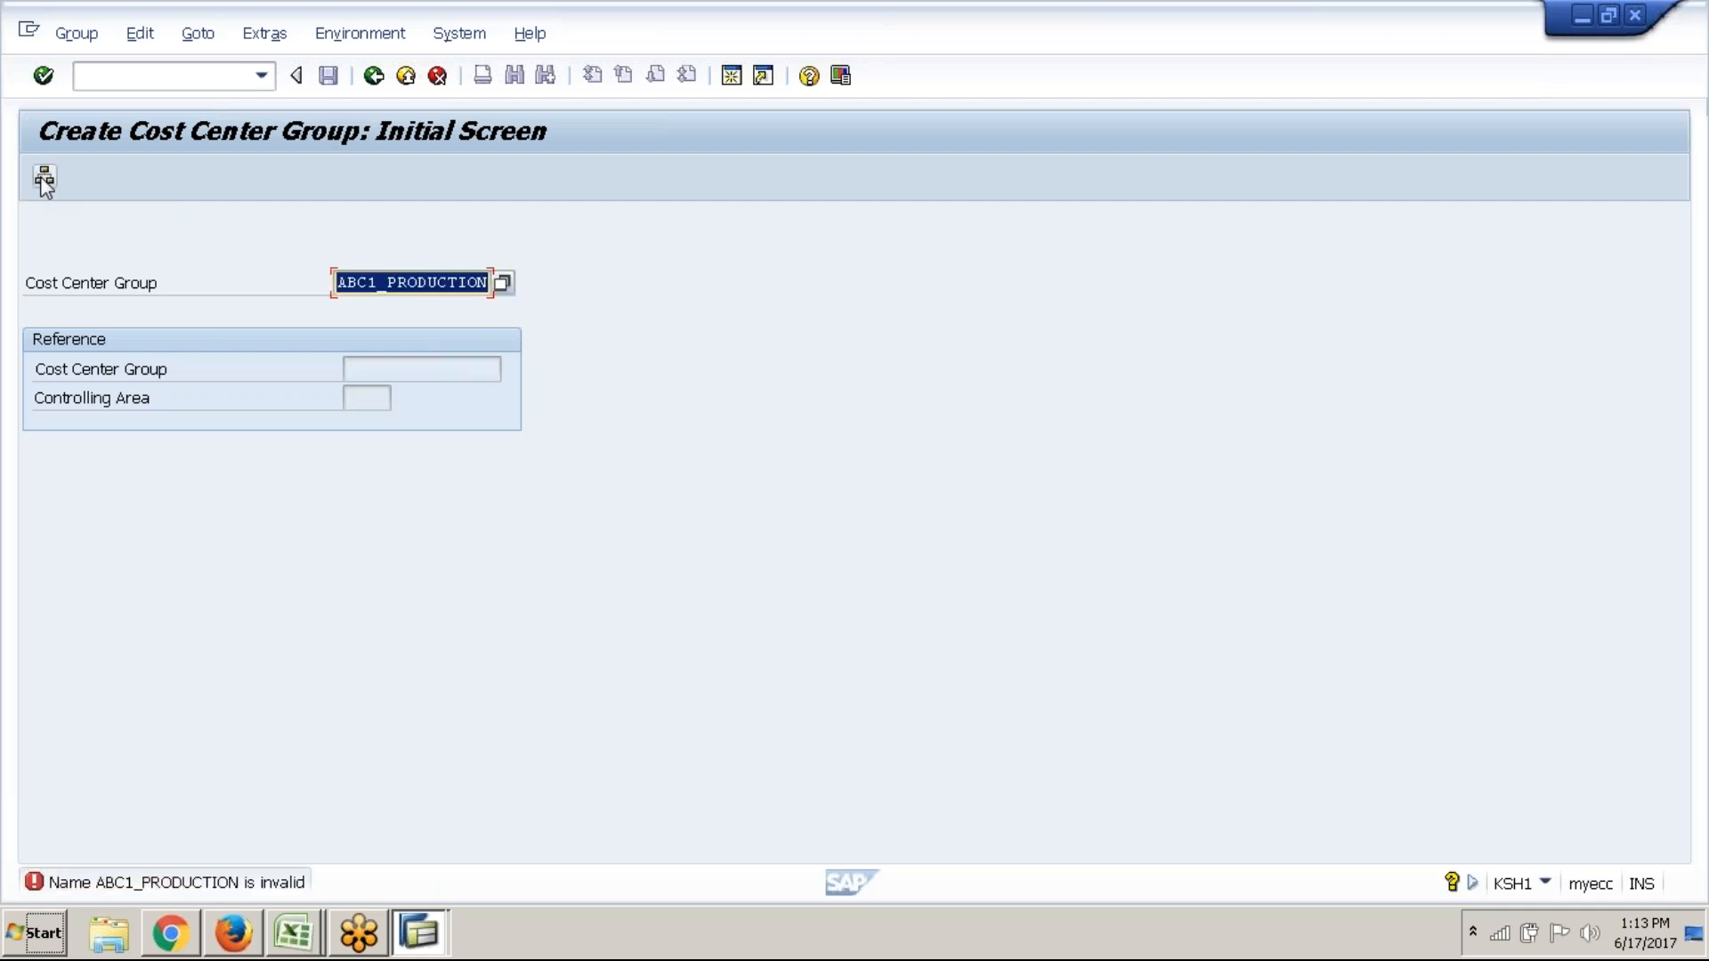
Read the invalid-name error and shorten the group name to ABC1_PRDN
double_click(265, 879)
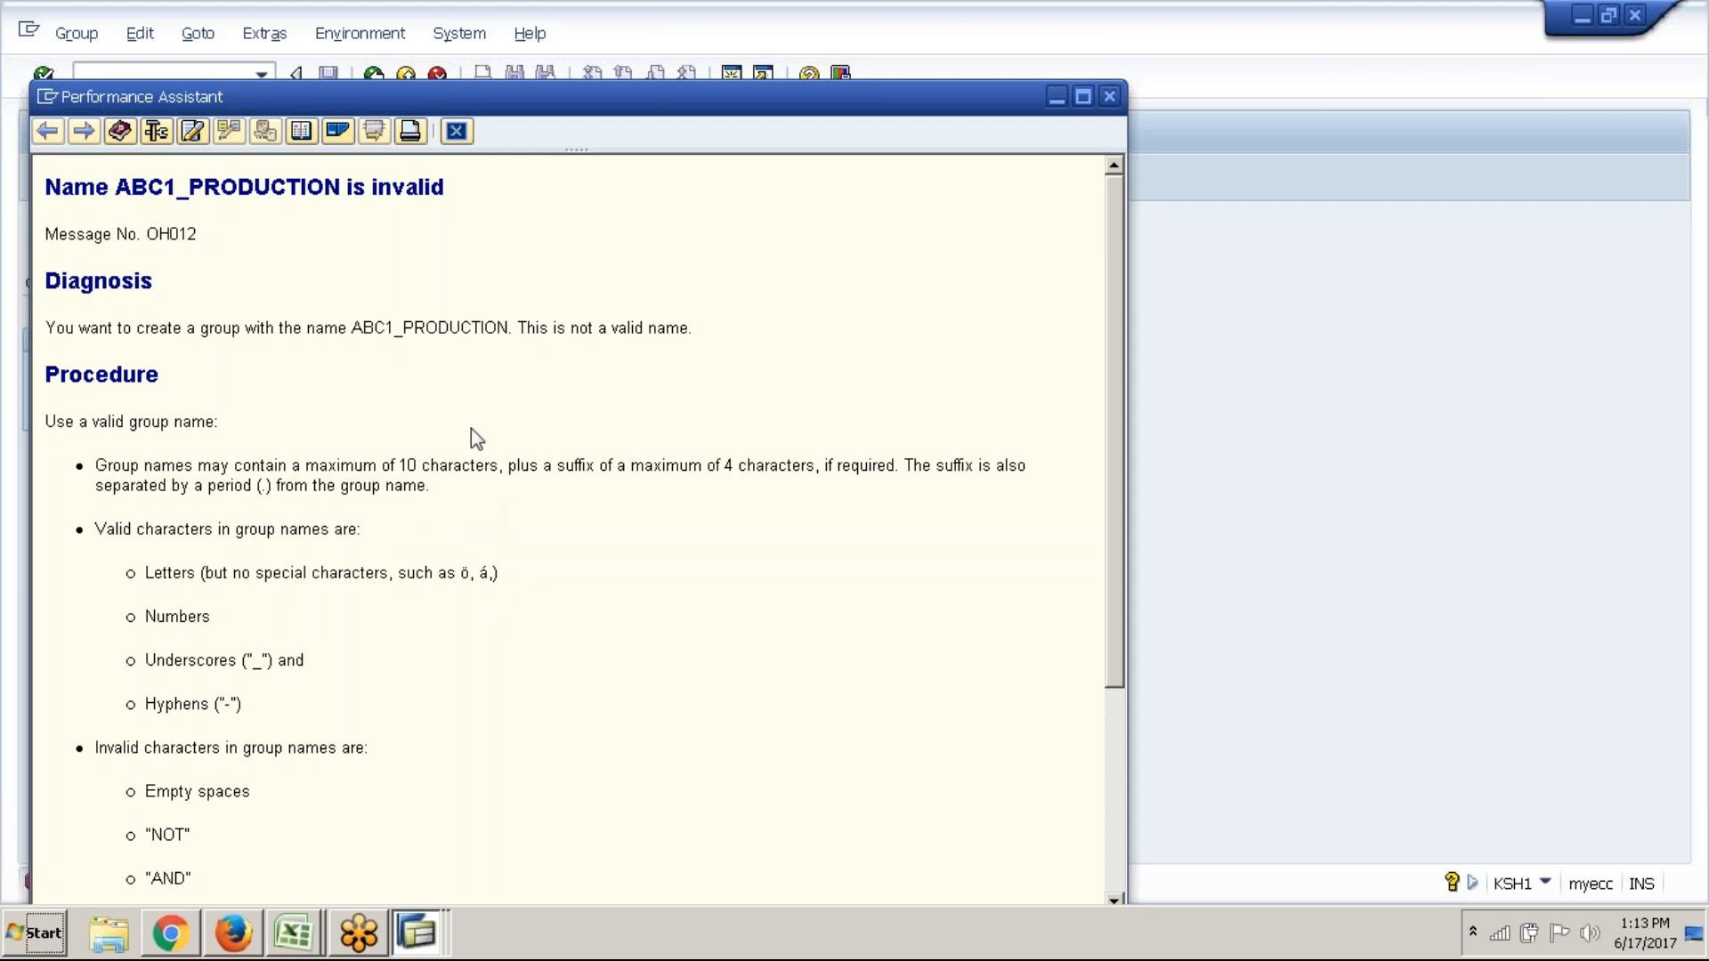
click(456, 131)
click(488, 291)
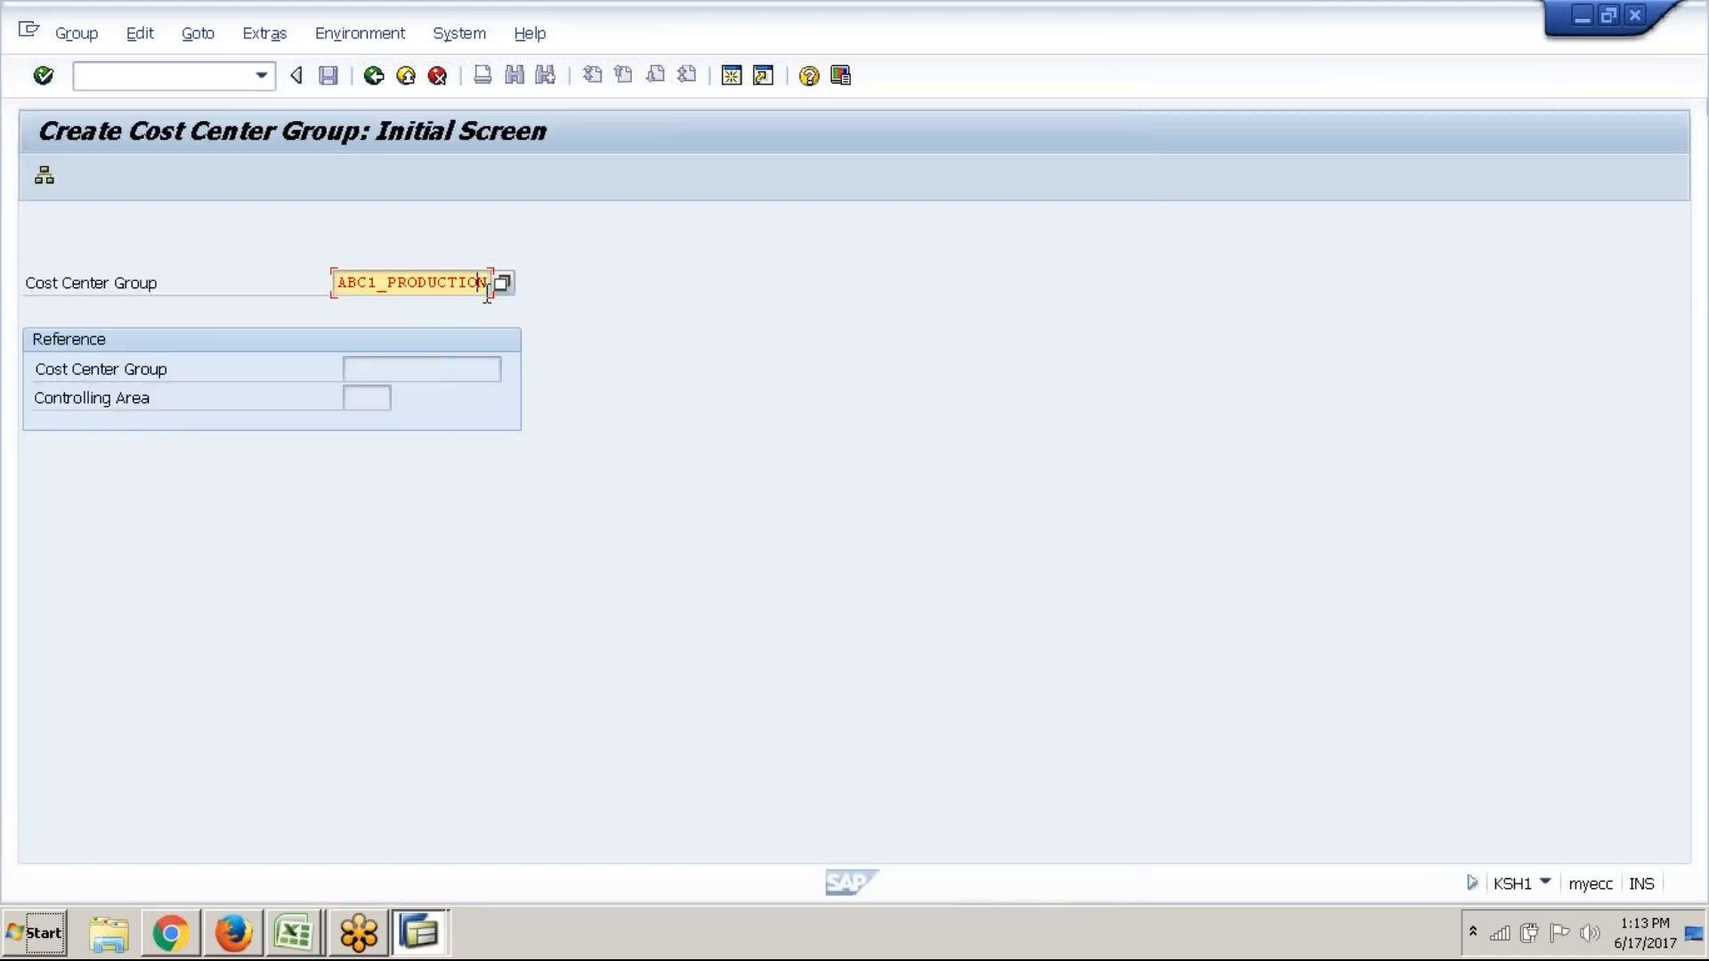
key(BackSpace)
key(BackSpace)
key(BackSpace)
key(BackSpace)
key(BackSpace)
key(BackSpace)
key(BackSpace)
text(D)
Describe group ABC1_PRDN as 'PRODUCTION GROUP' and add empty cost center rows
click(48, 180)
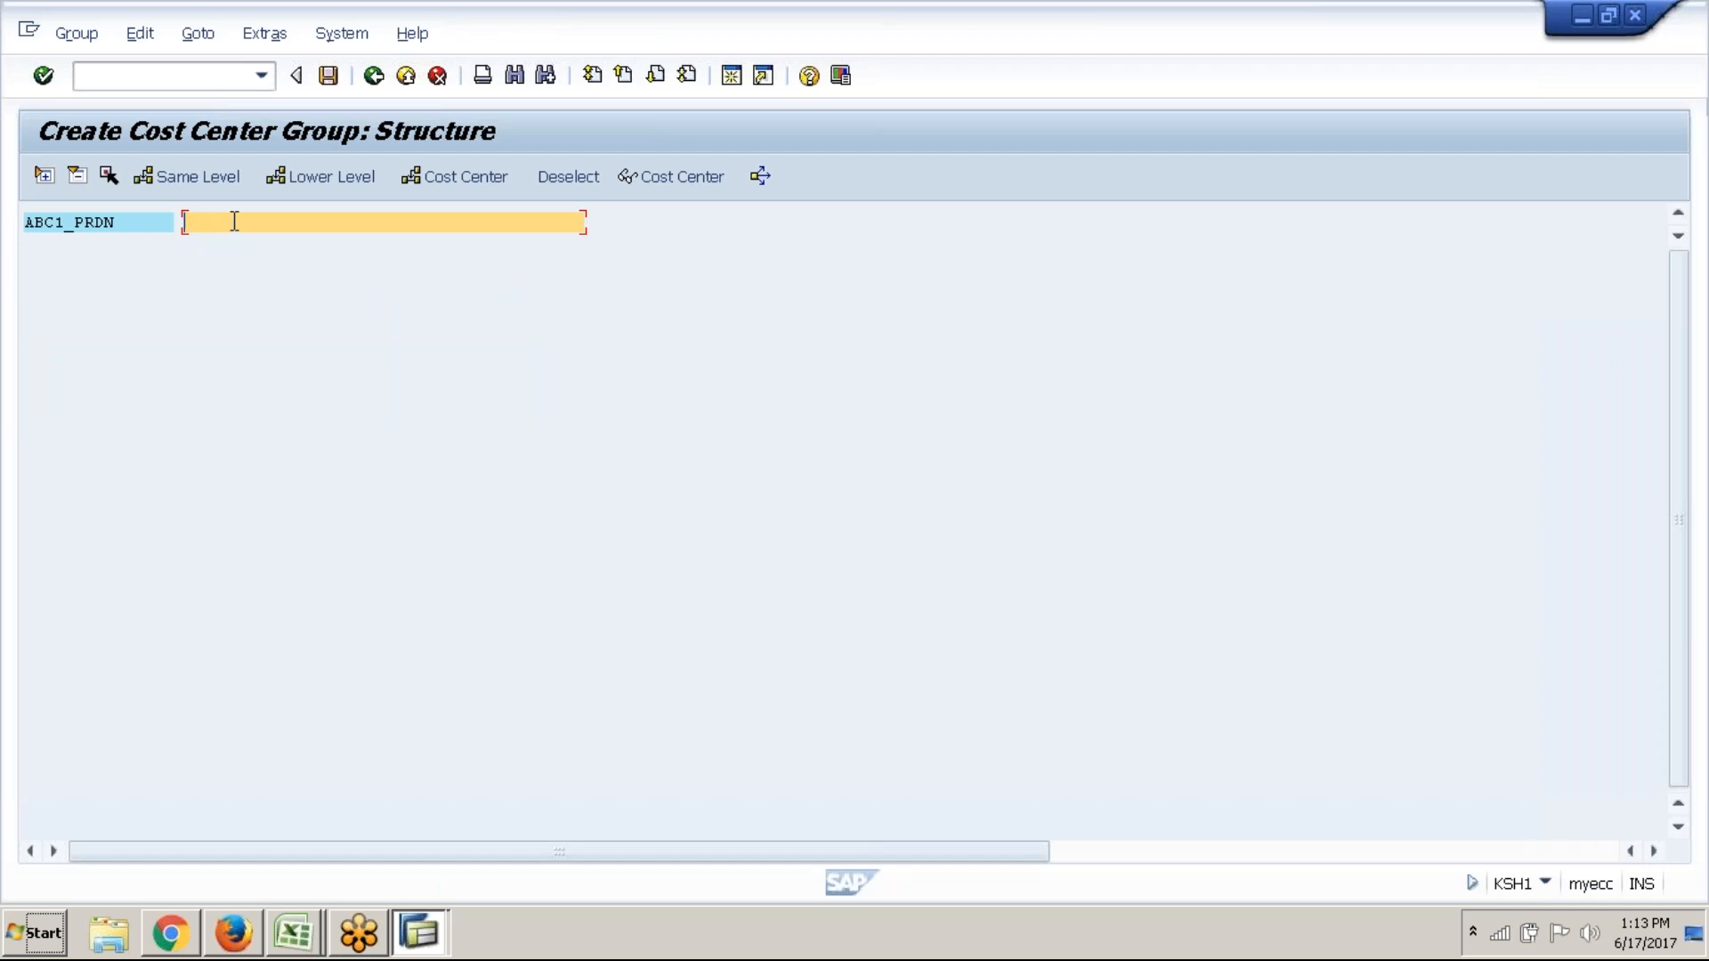
text(PRODUCTION GROUP)
click(435, 187)
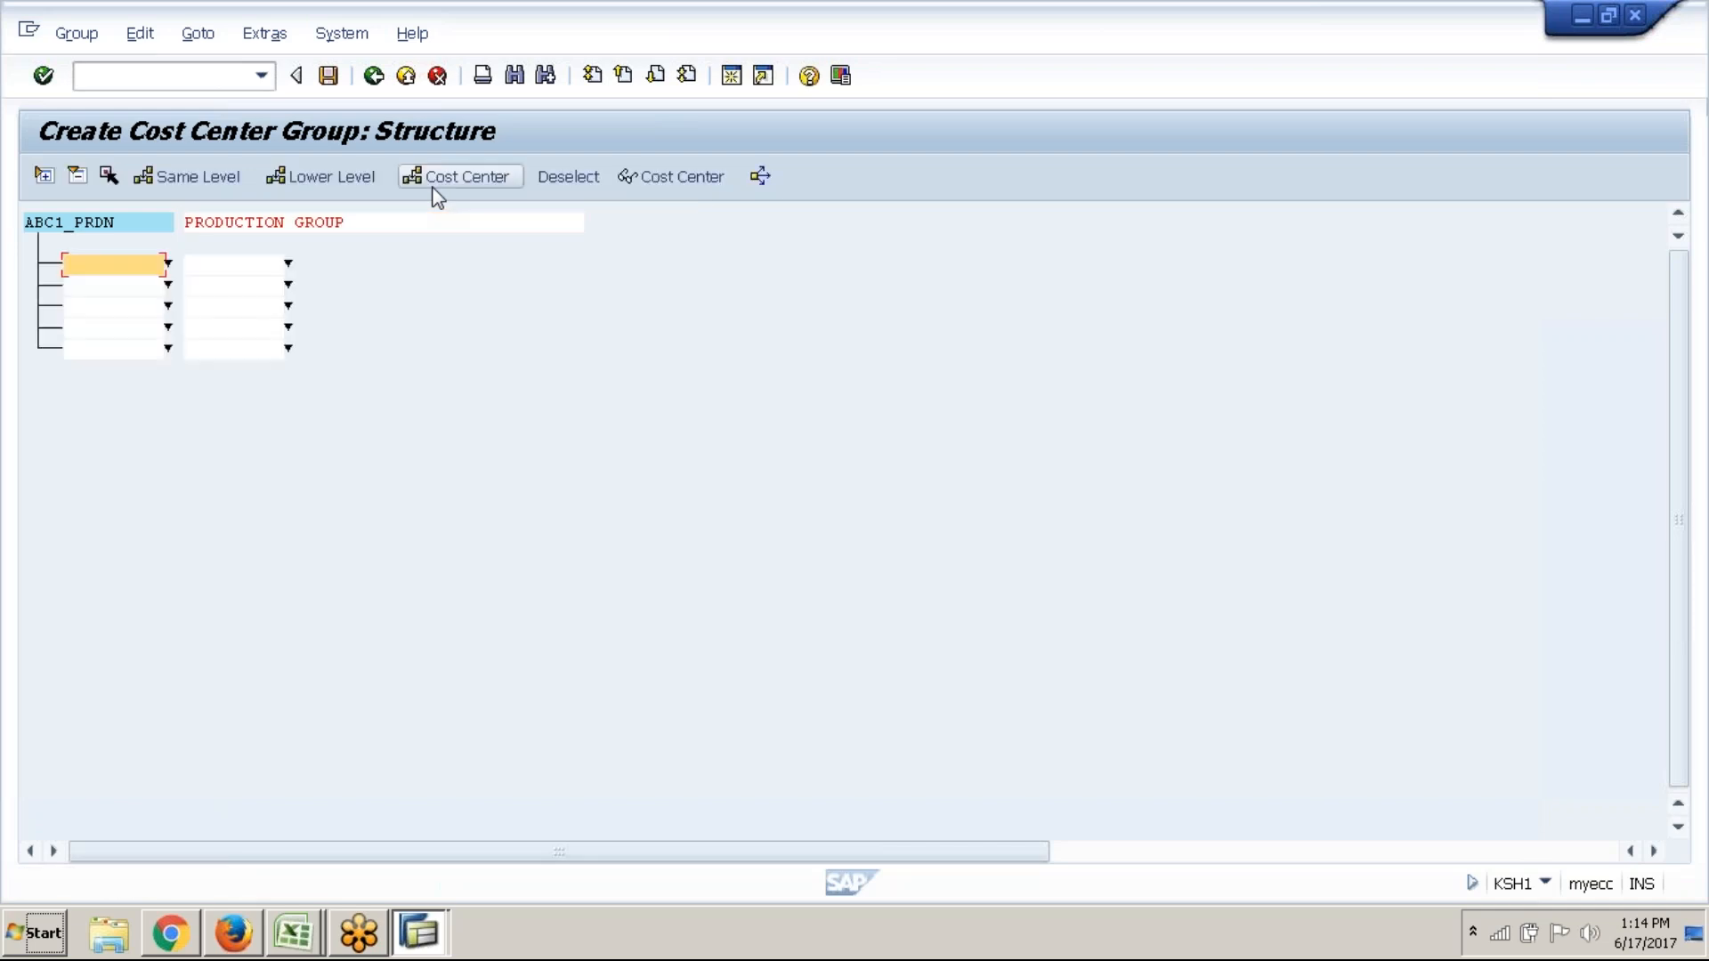
click(126, 283)
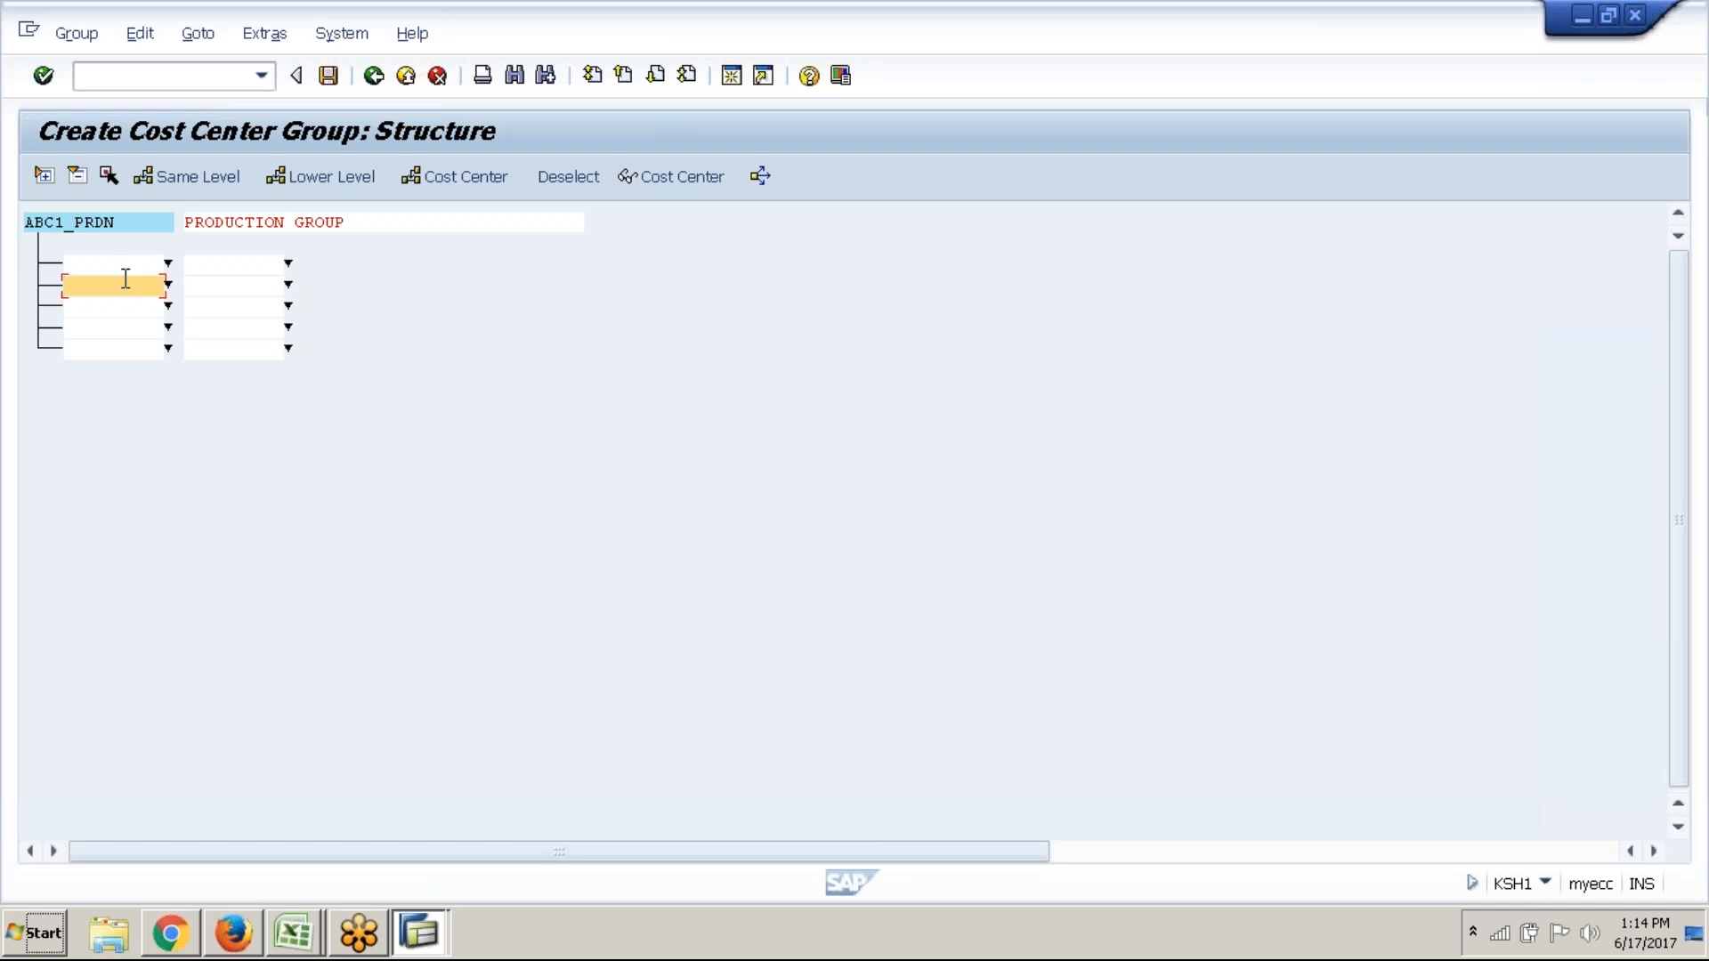
click(131, 265)
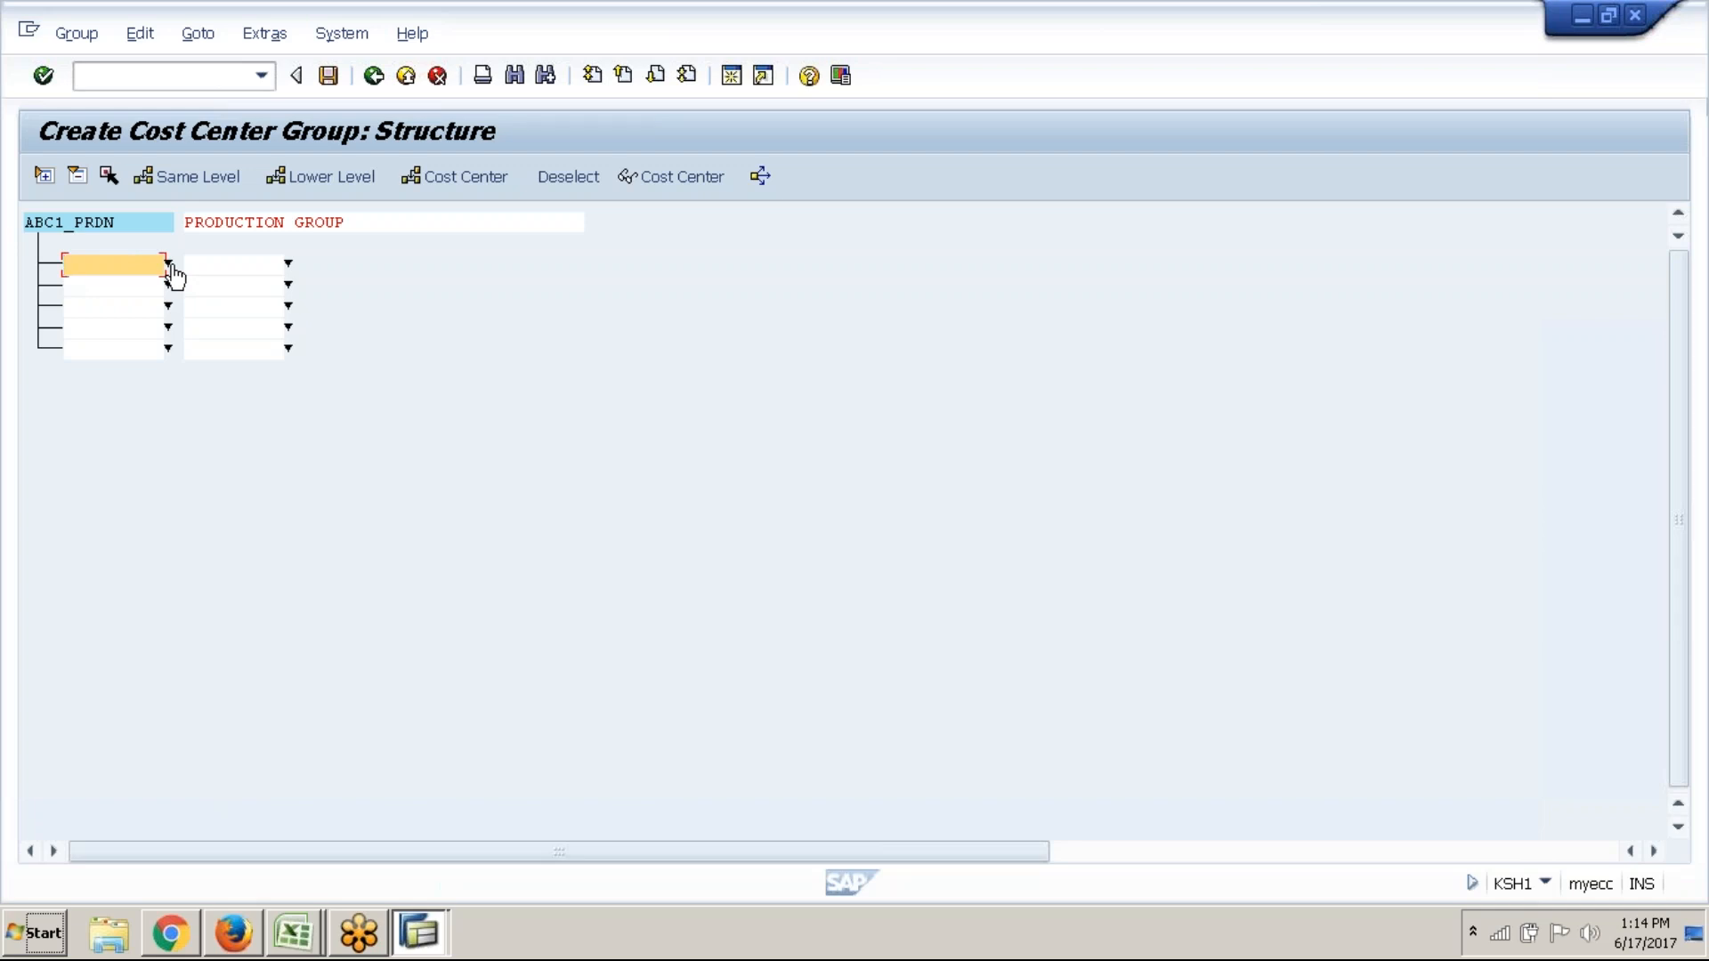
Fill the first two rows with cost centers DEPT A and DEPT B from value help
click(168, 264)
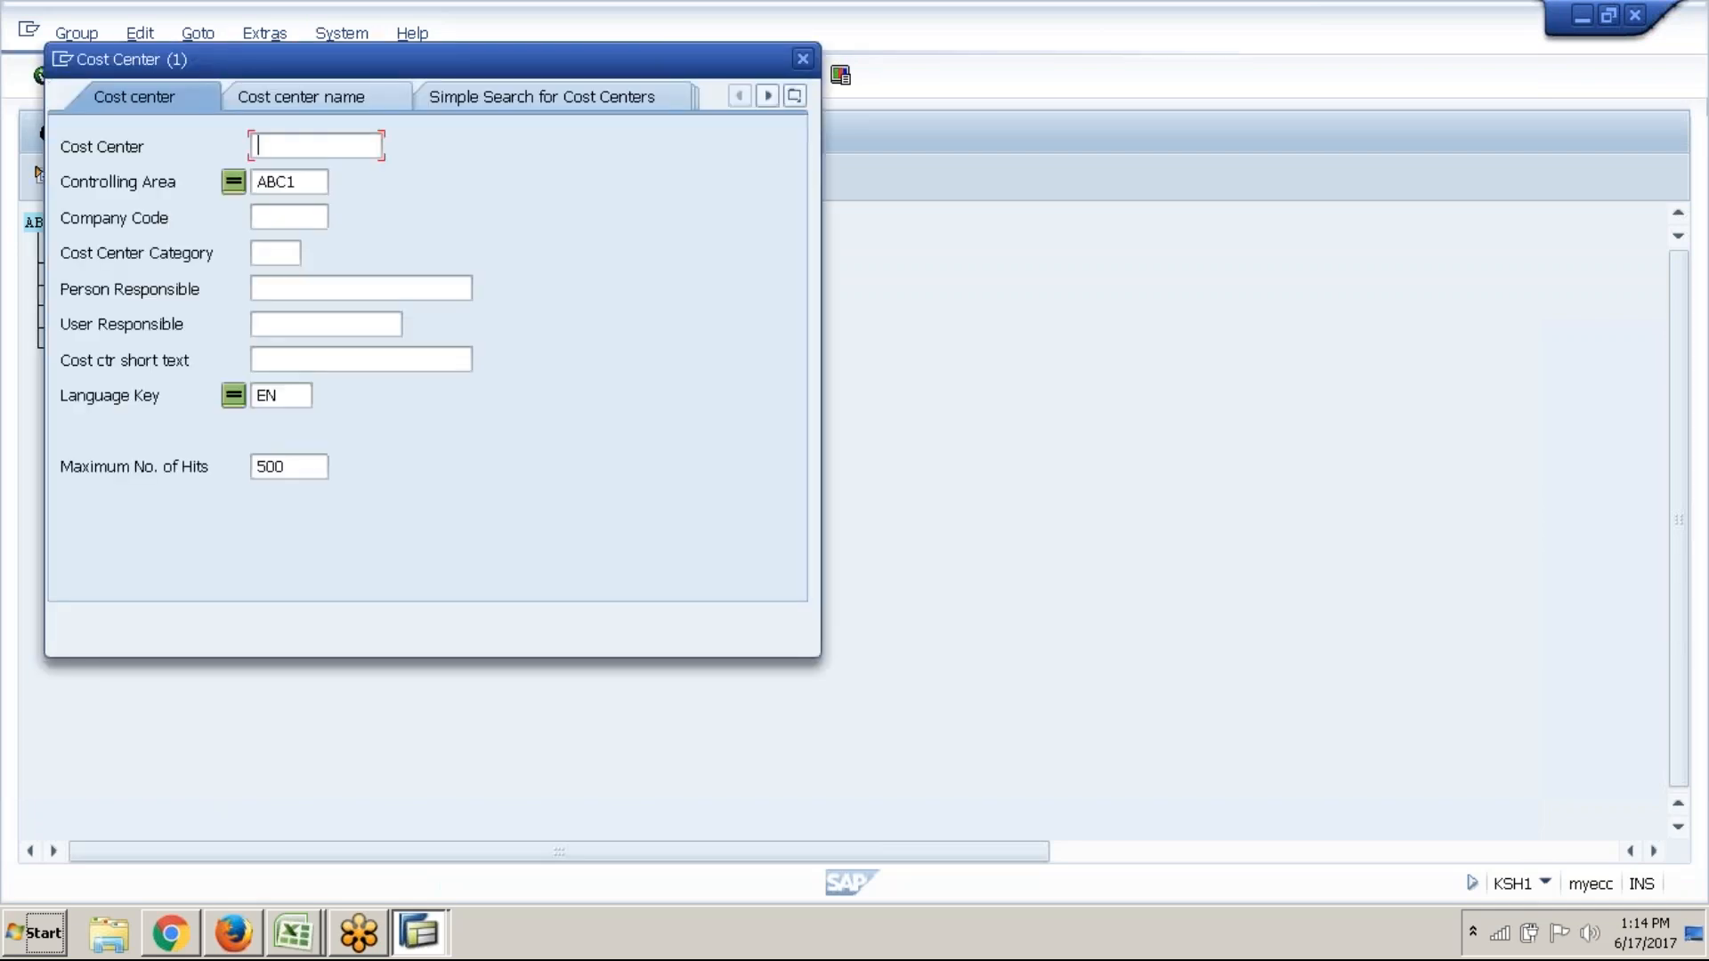
click(716, 620)
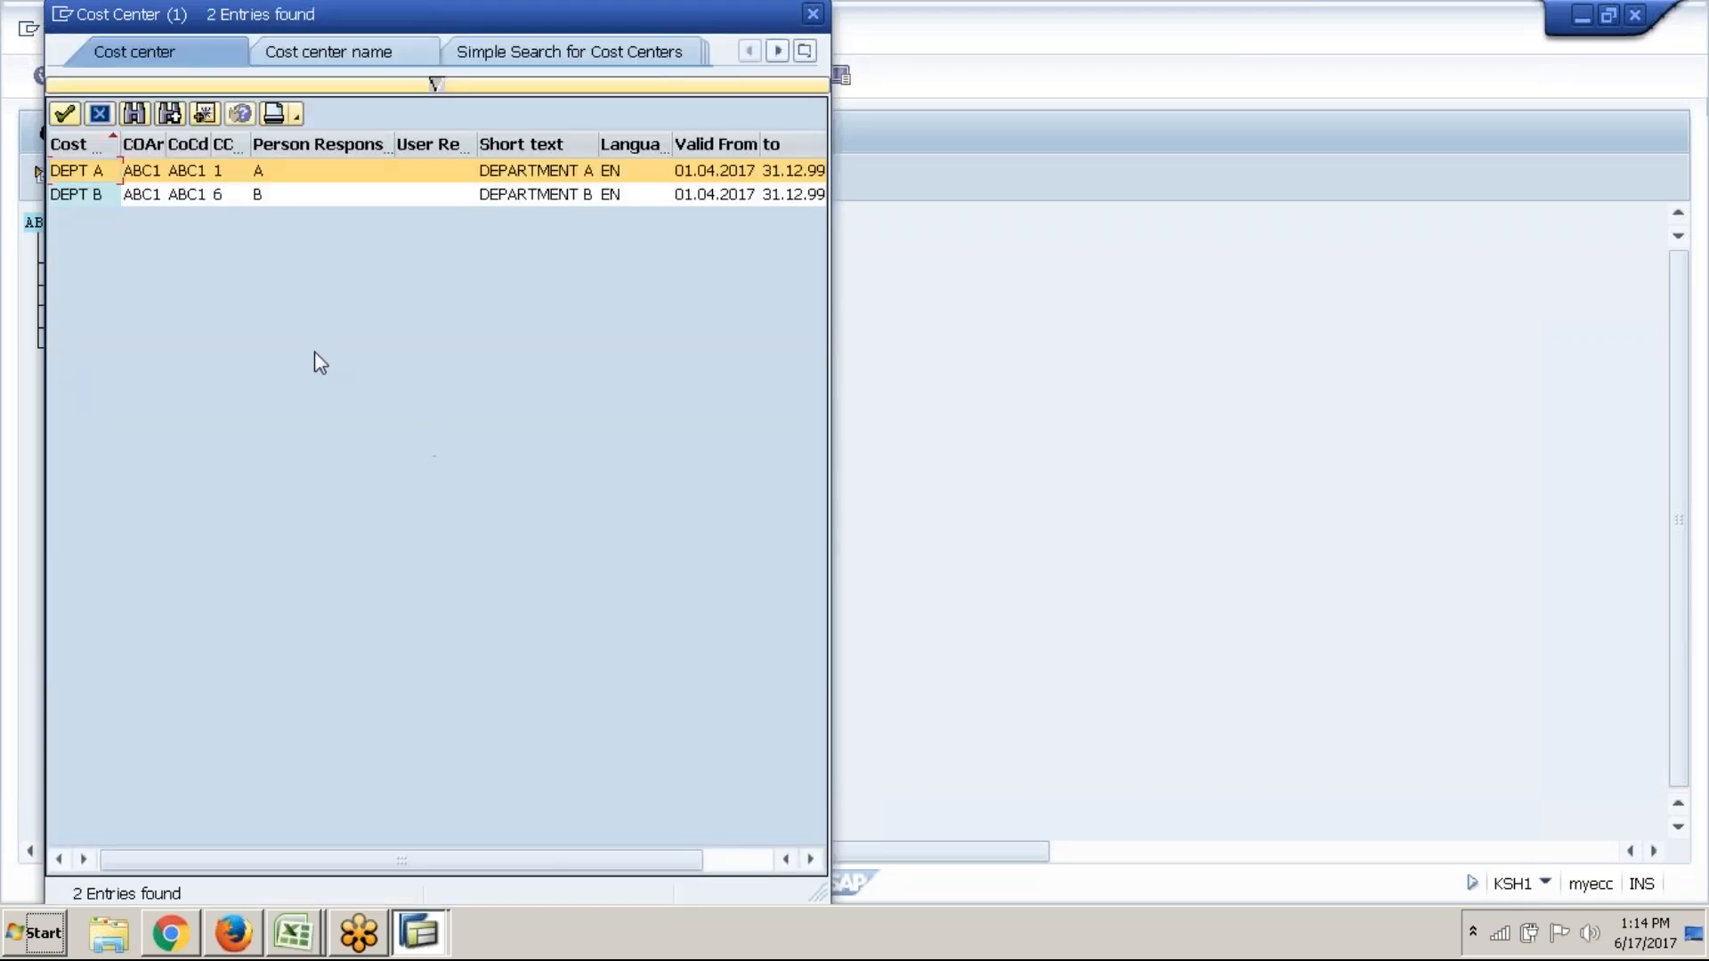
click(57, 114)
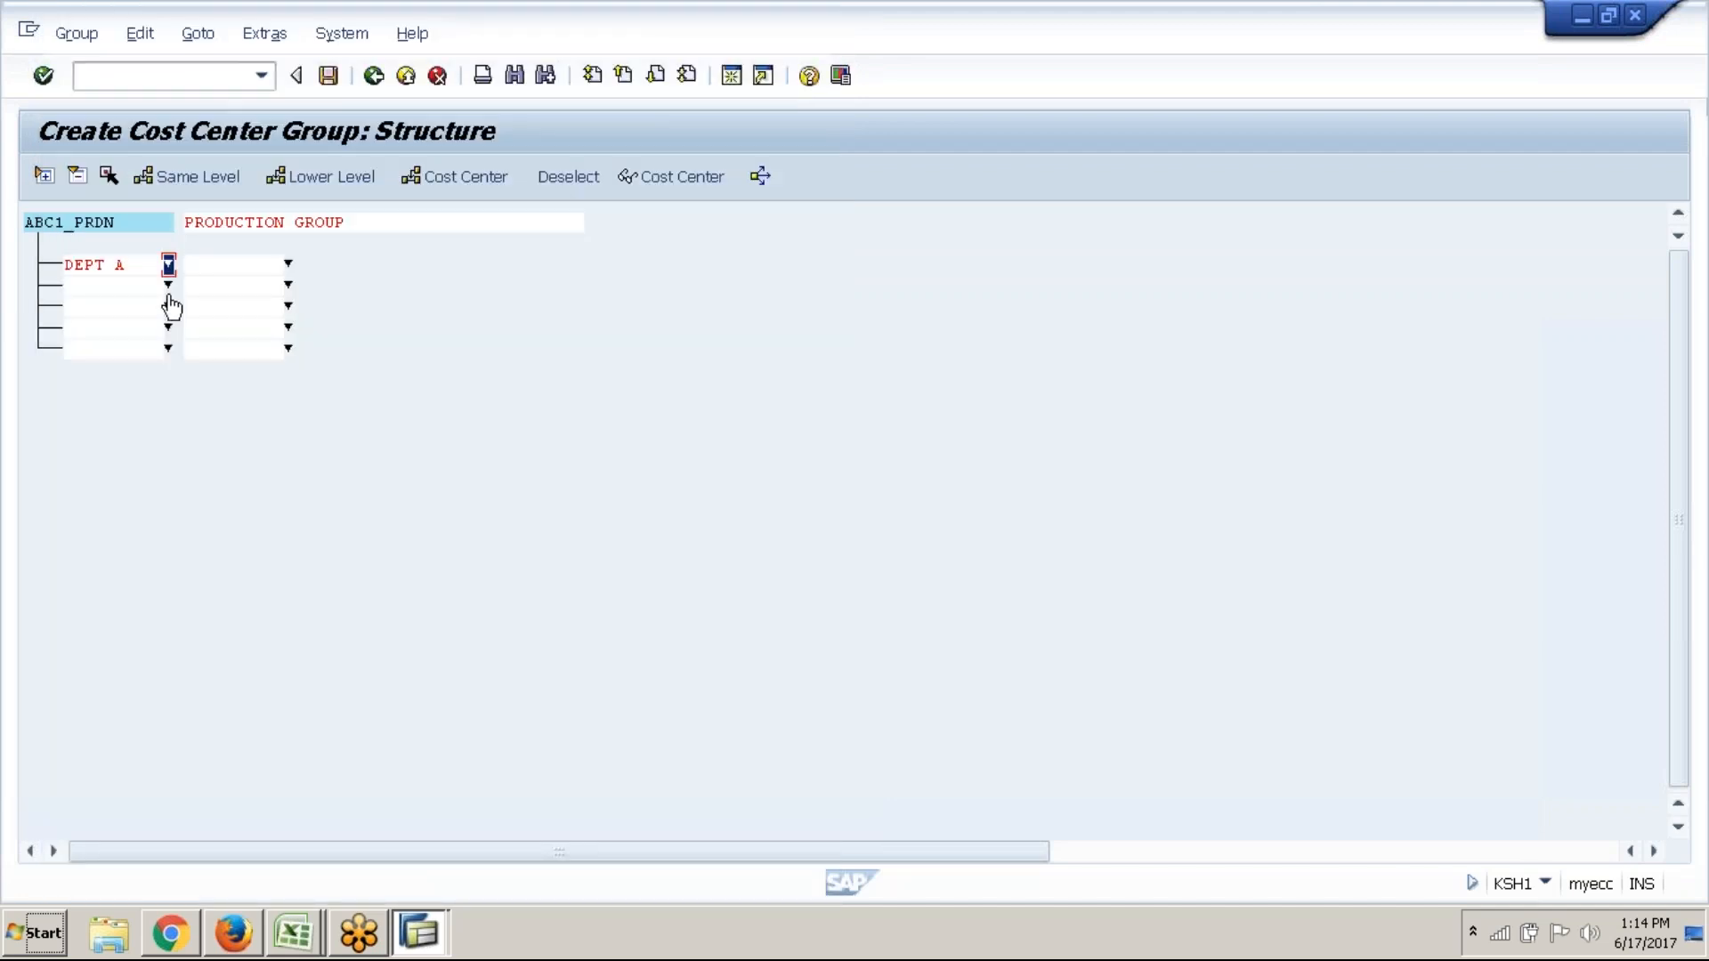
click(167, 285)
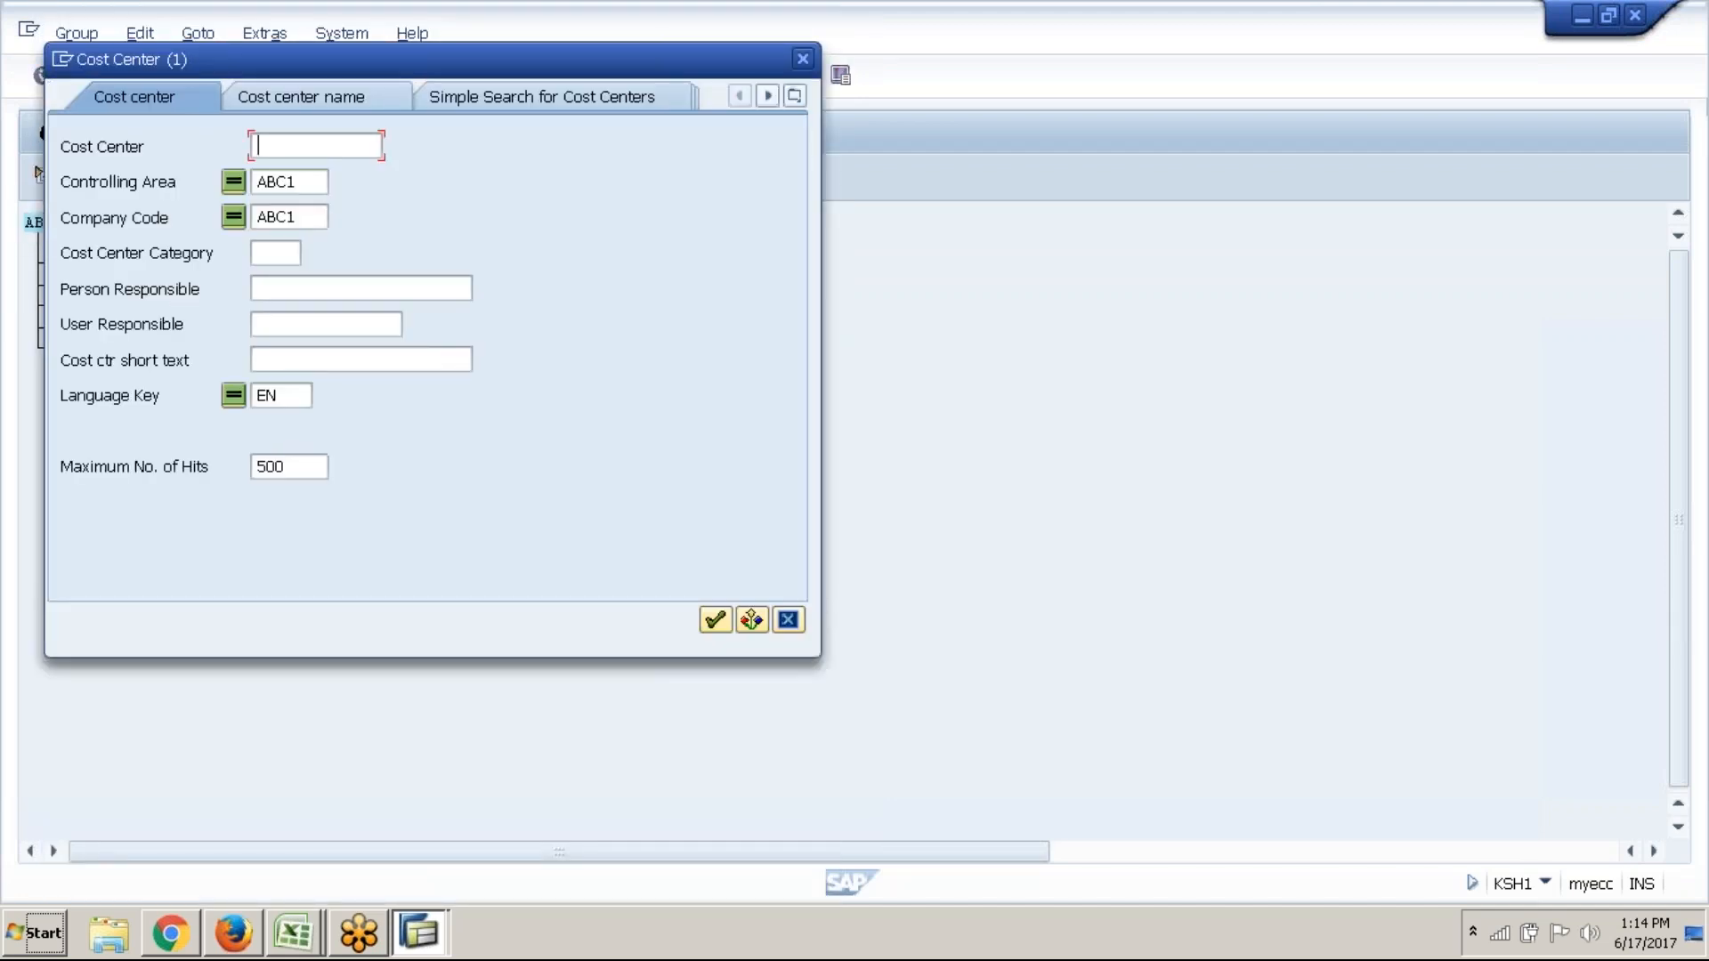
click(715, 621)
click(147, 194)
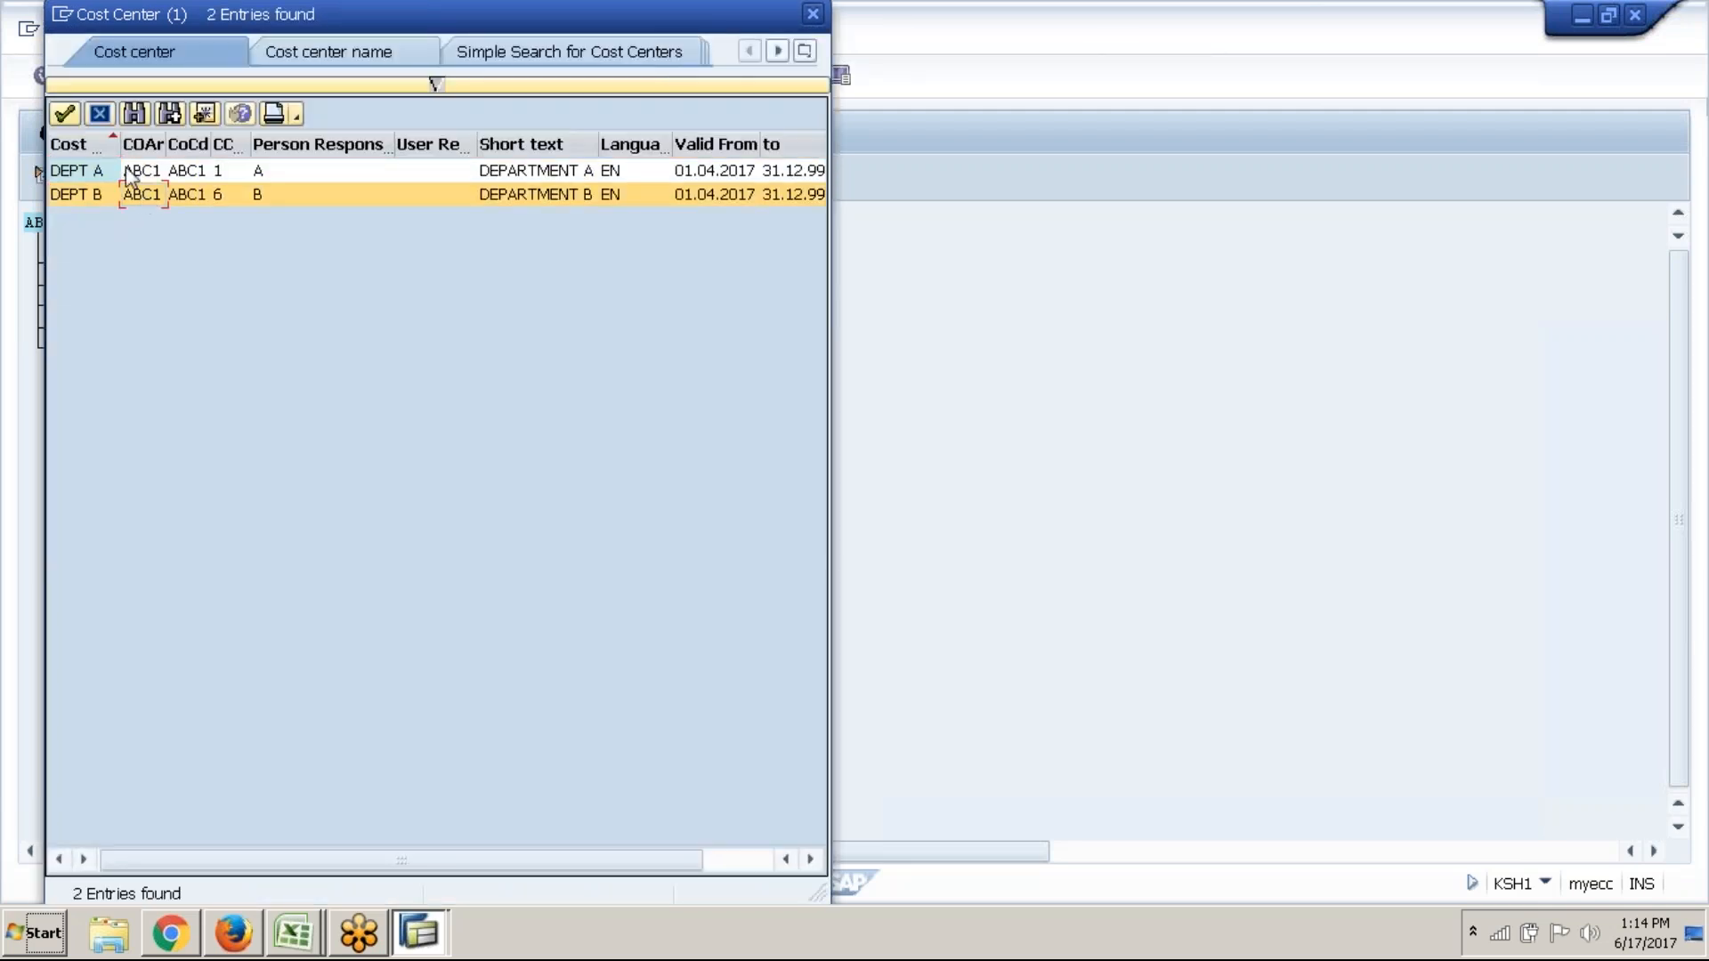
click(64, 113)
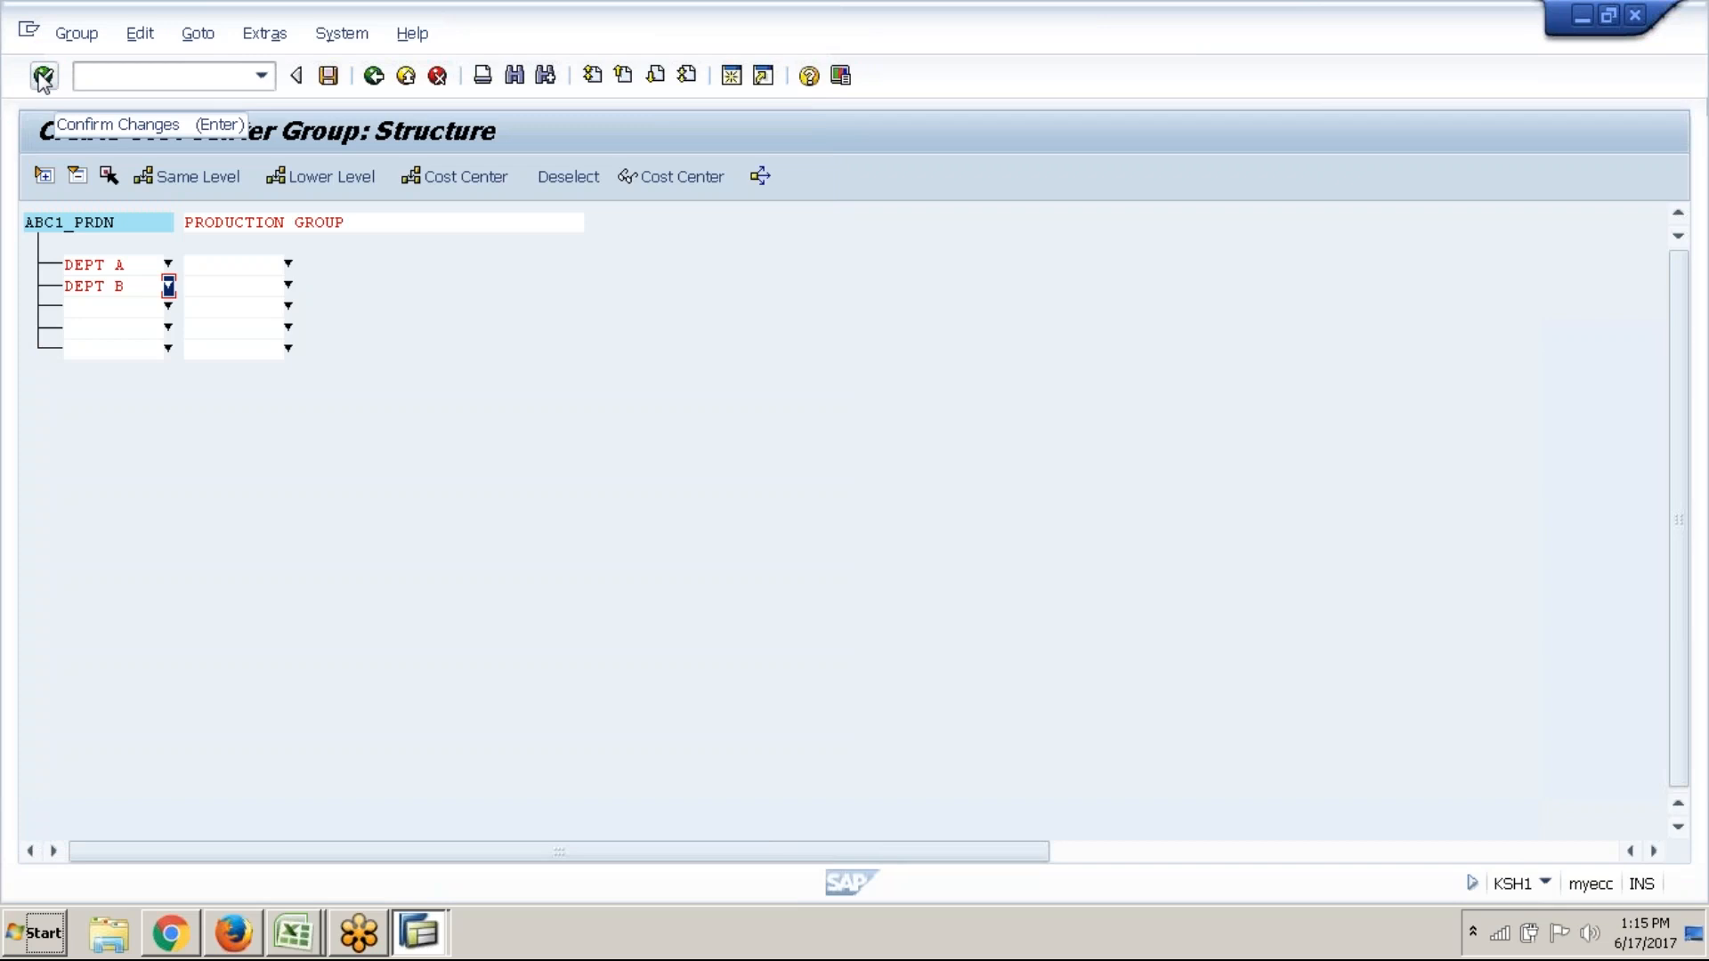
Save group ABC1_PRDN 'PRODUCTION GROUP' with DEPT A and DEPT B, then return to the Display IMG tree
click(42, 76)
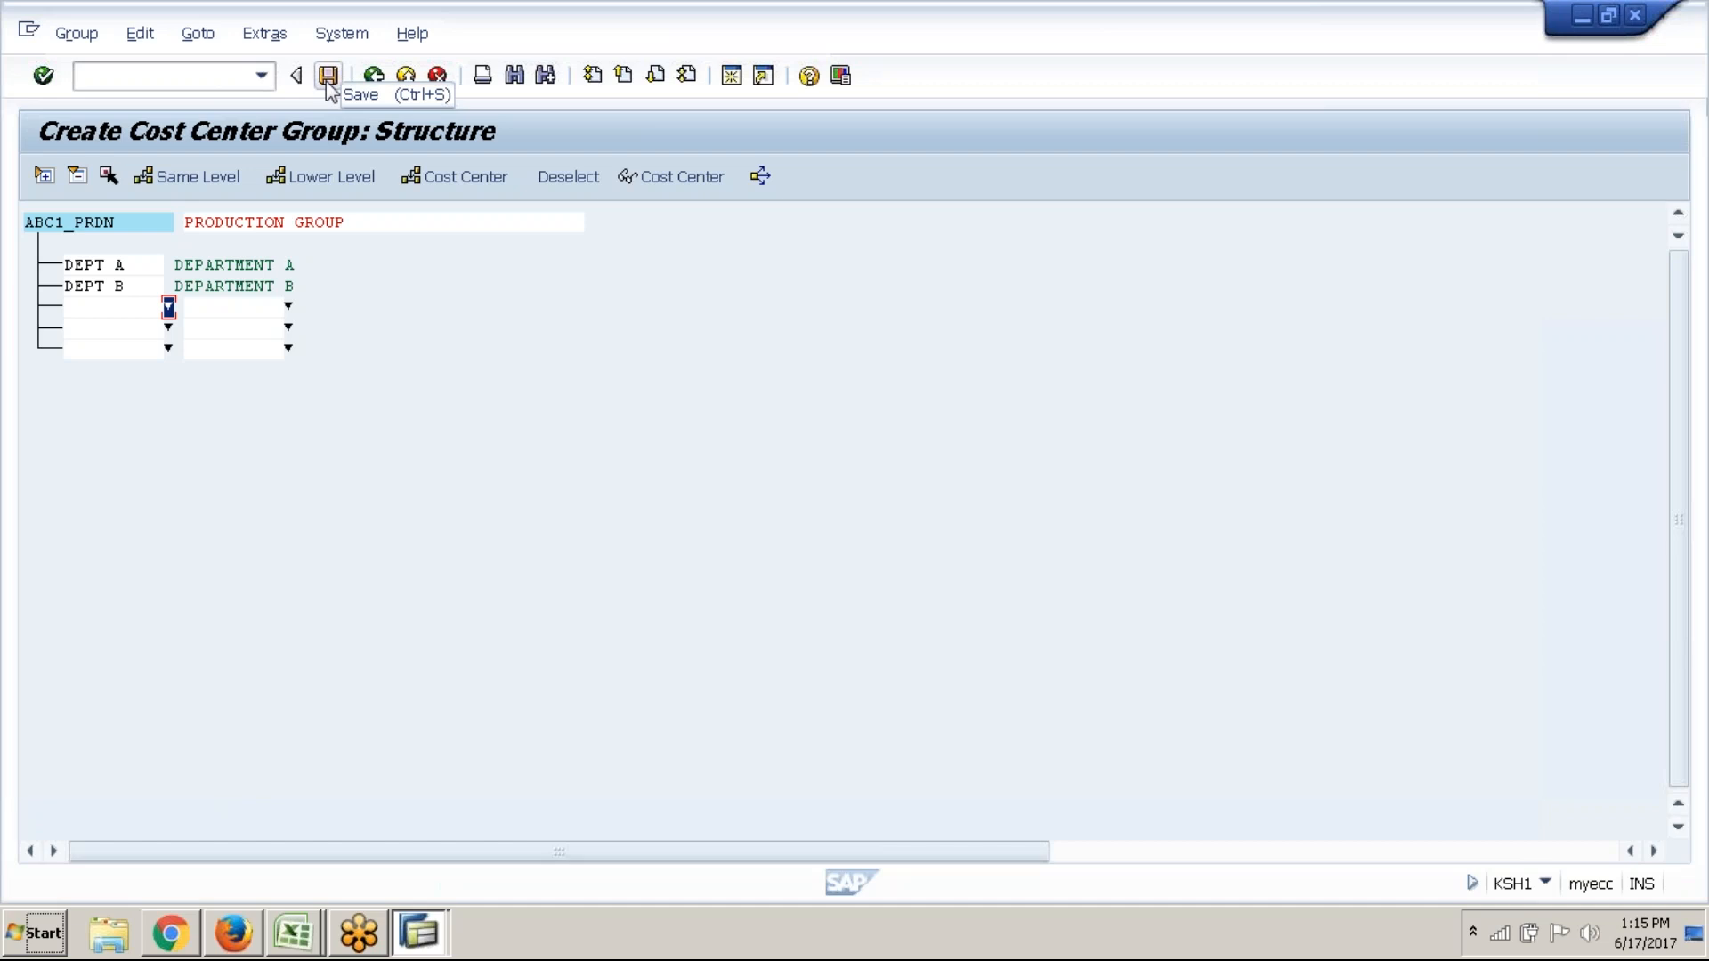
click(328, 80)
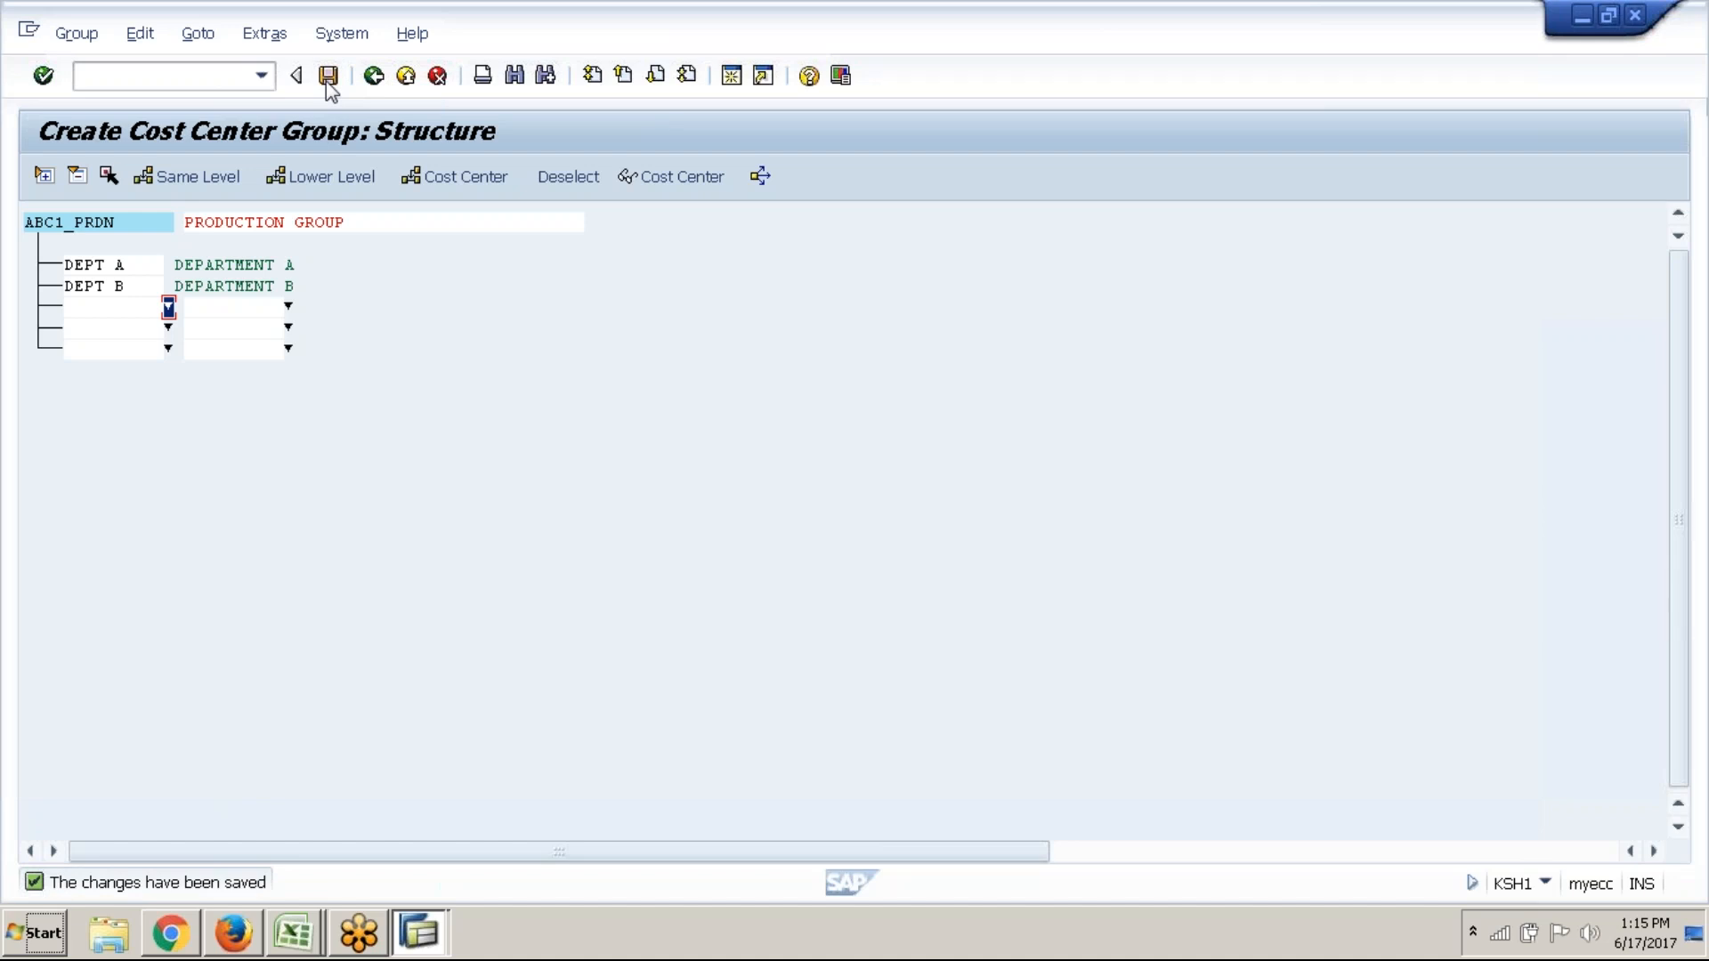
click(373, 76)
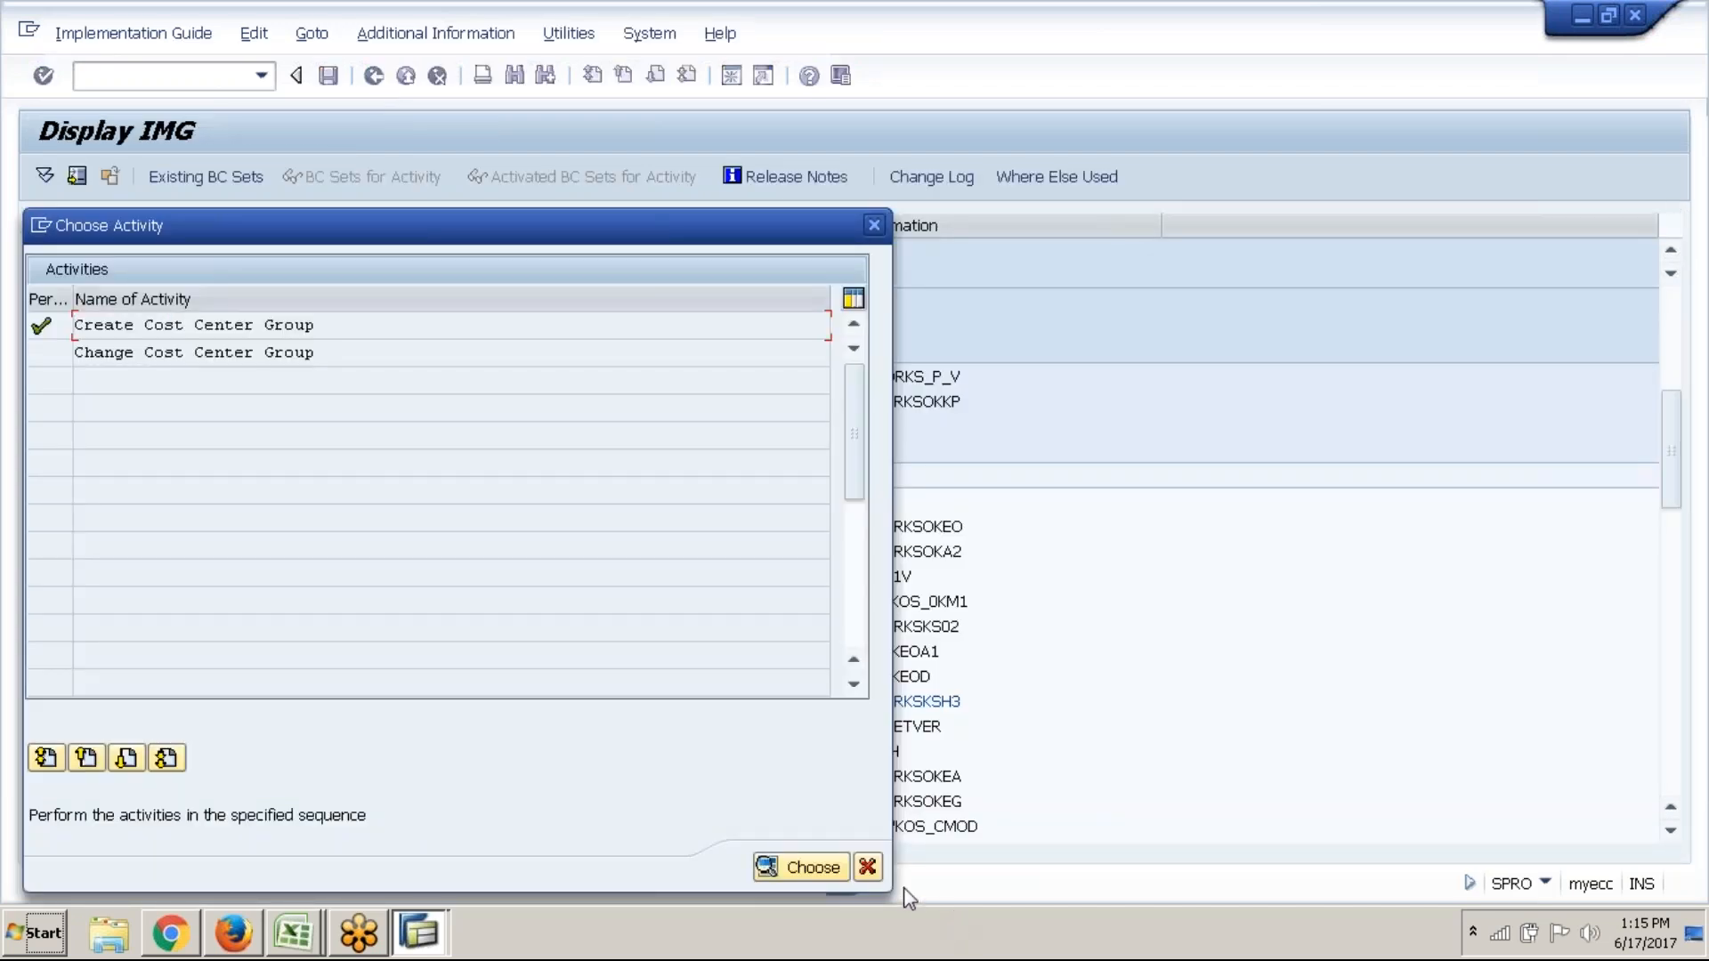
click(870, 868)
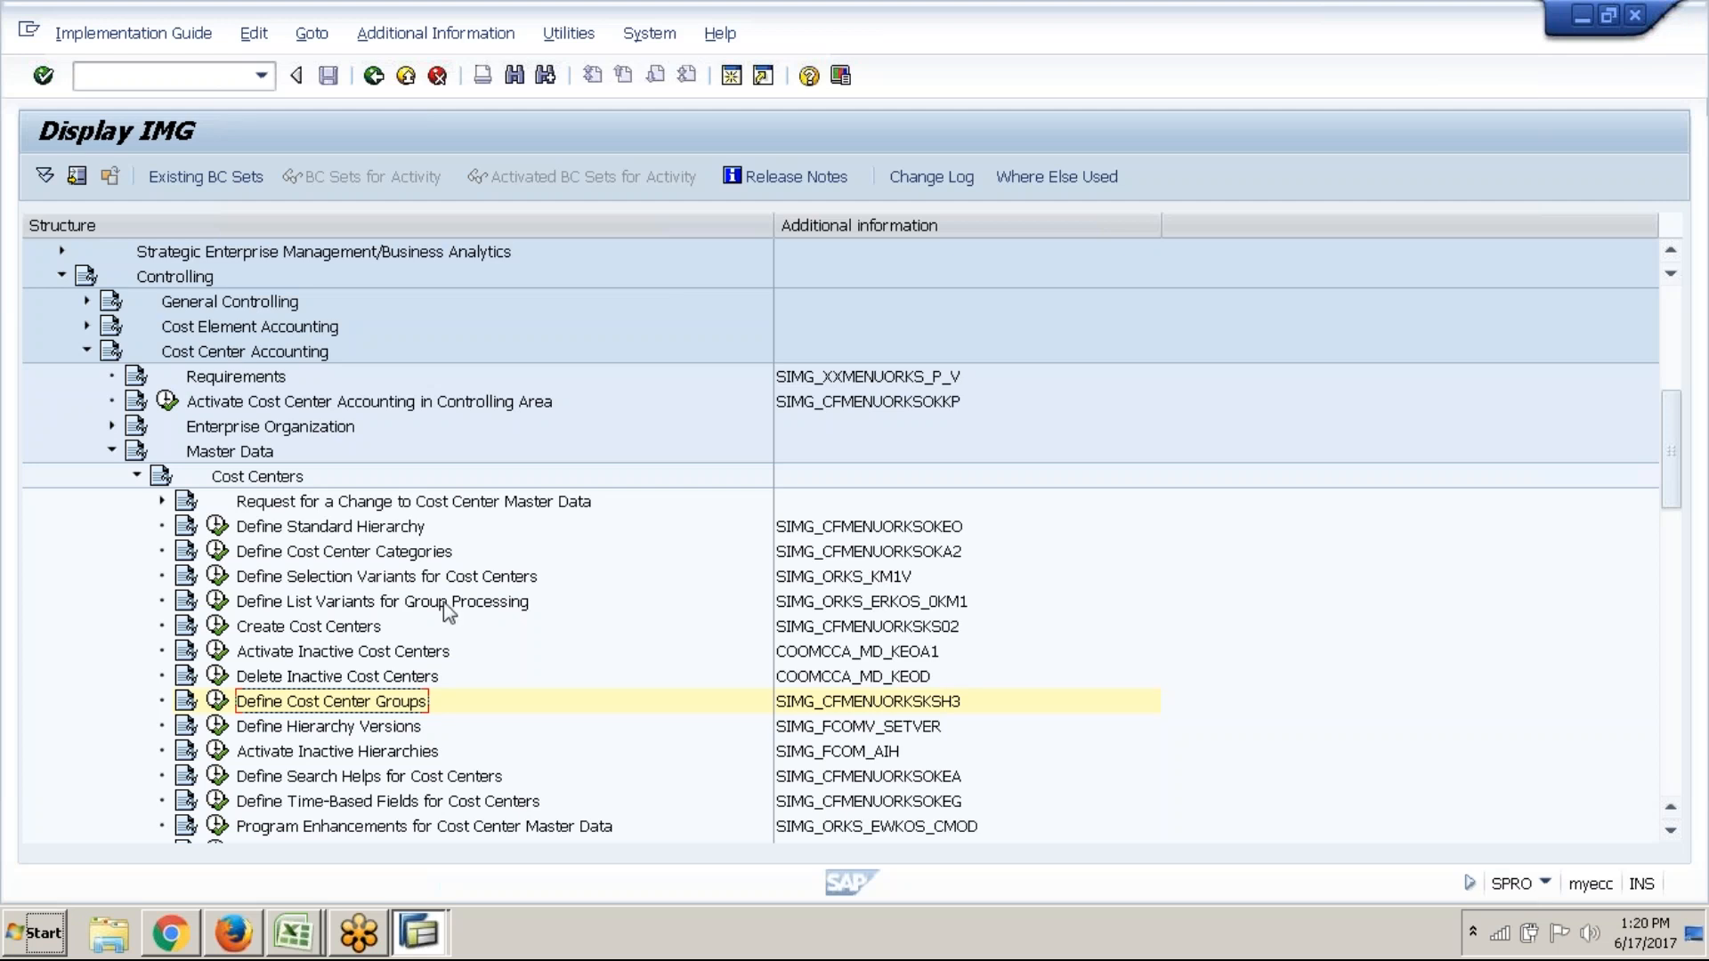
Switch from the IMG to the SAP Easy Access window and expand the Accounting menu branch
click(418, 933)
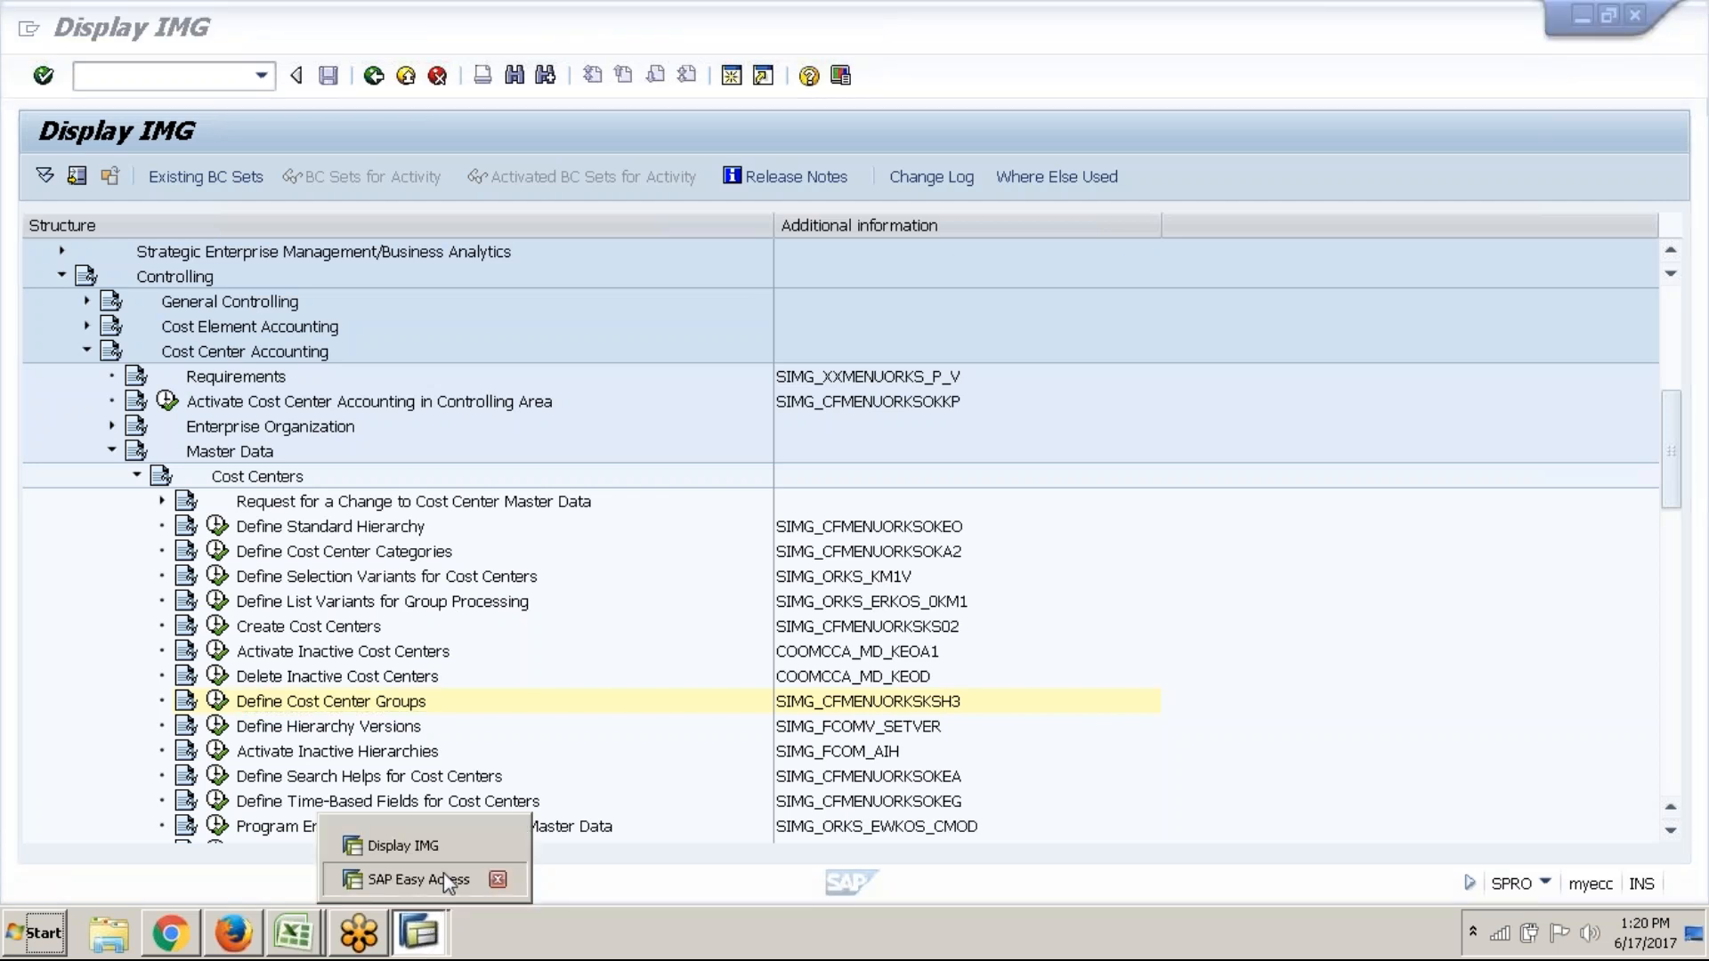
click(443, 879)
click(64, 376)
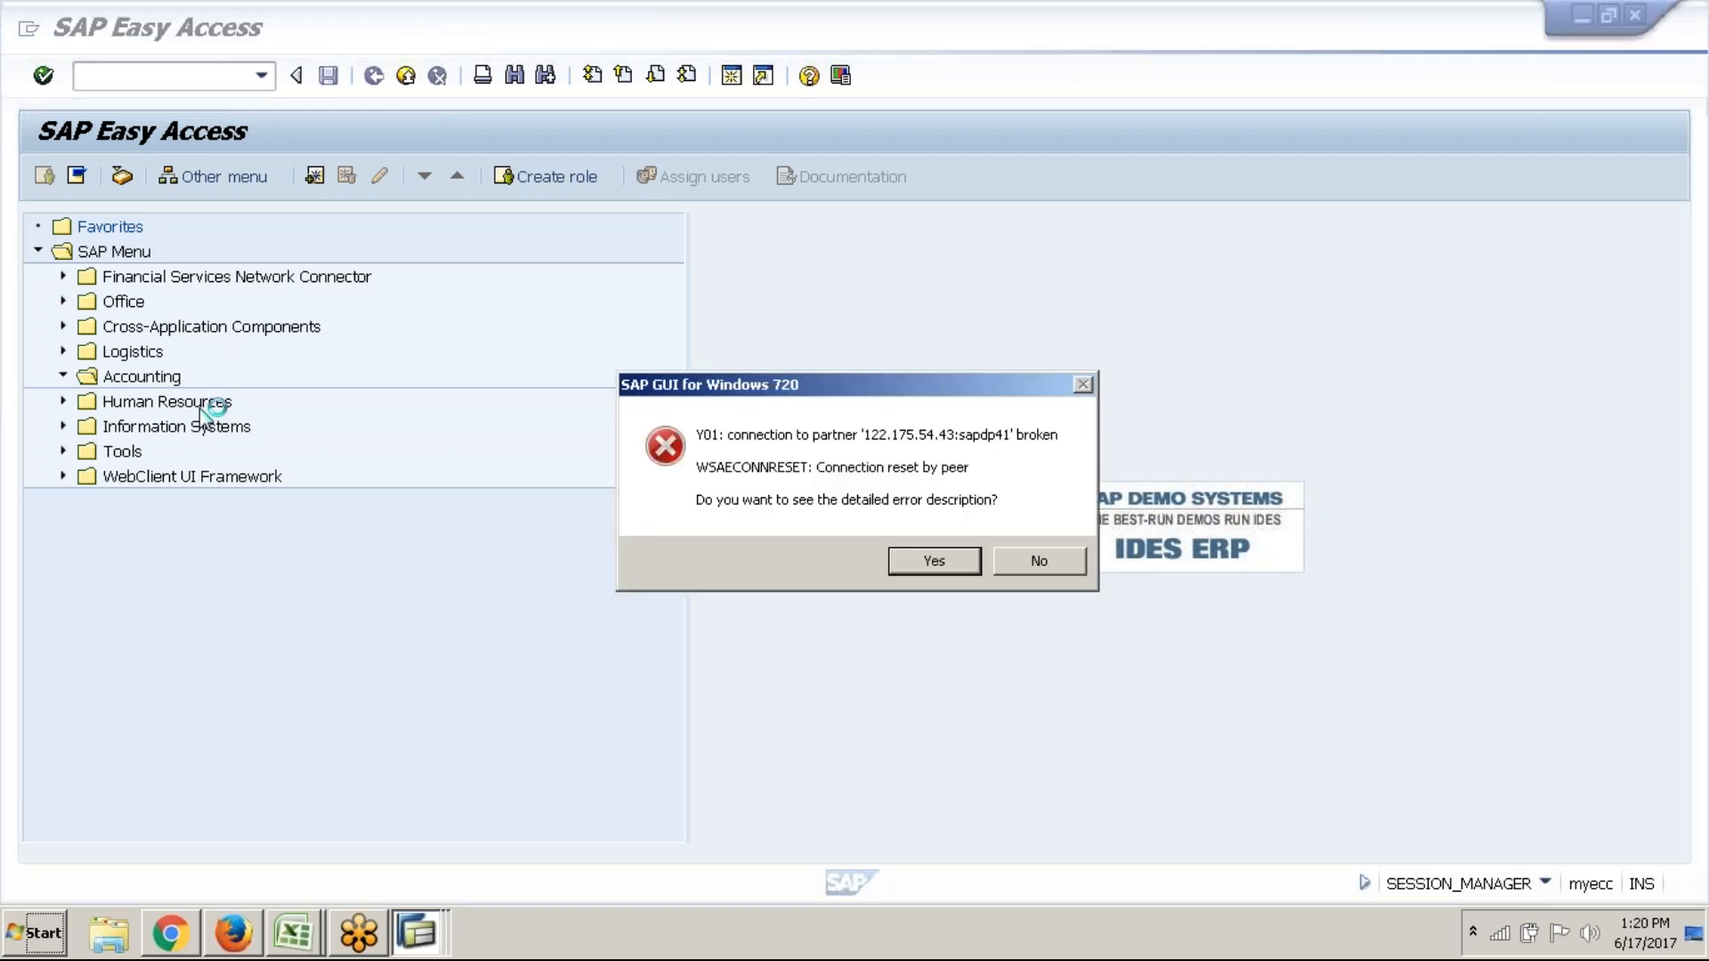
Dismiss the connection error and log back on to the Online system with the saved user and password
click(1033, 563)
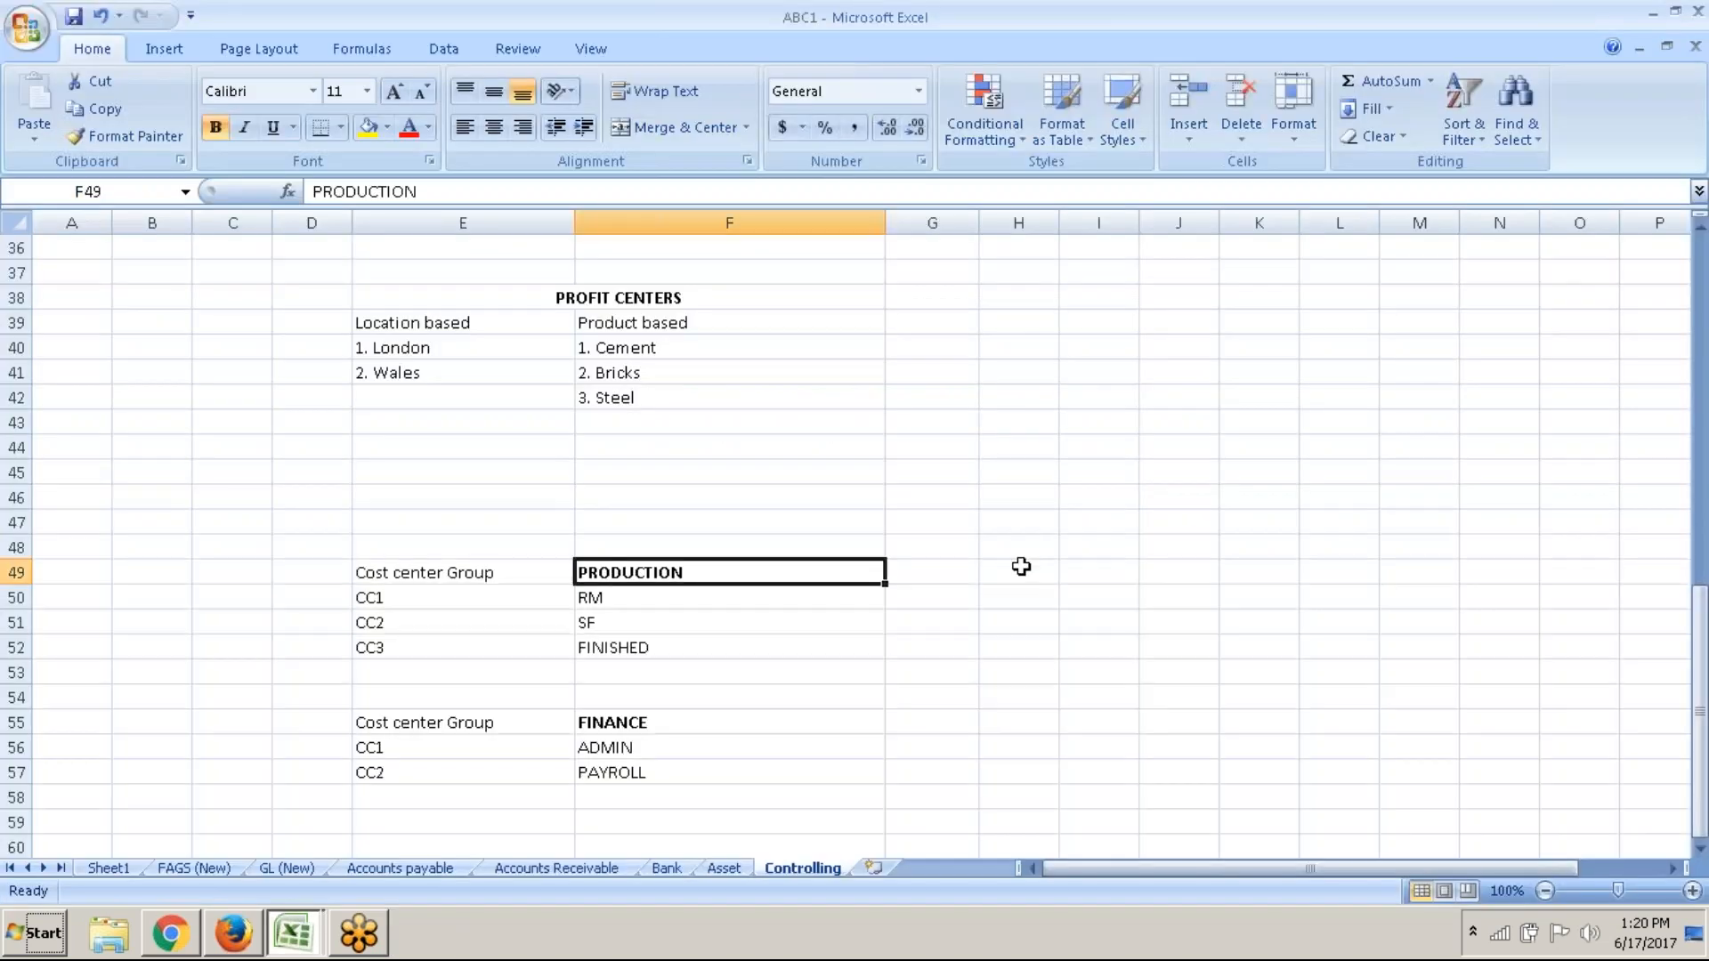
key(super+d)
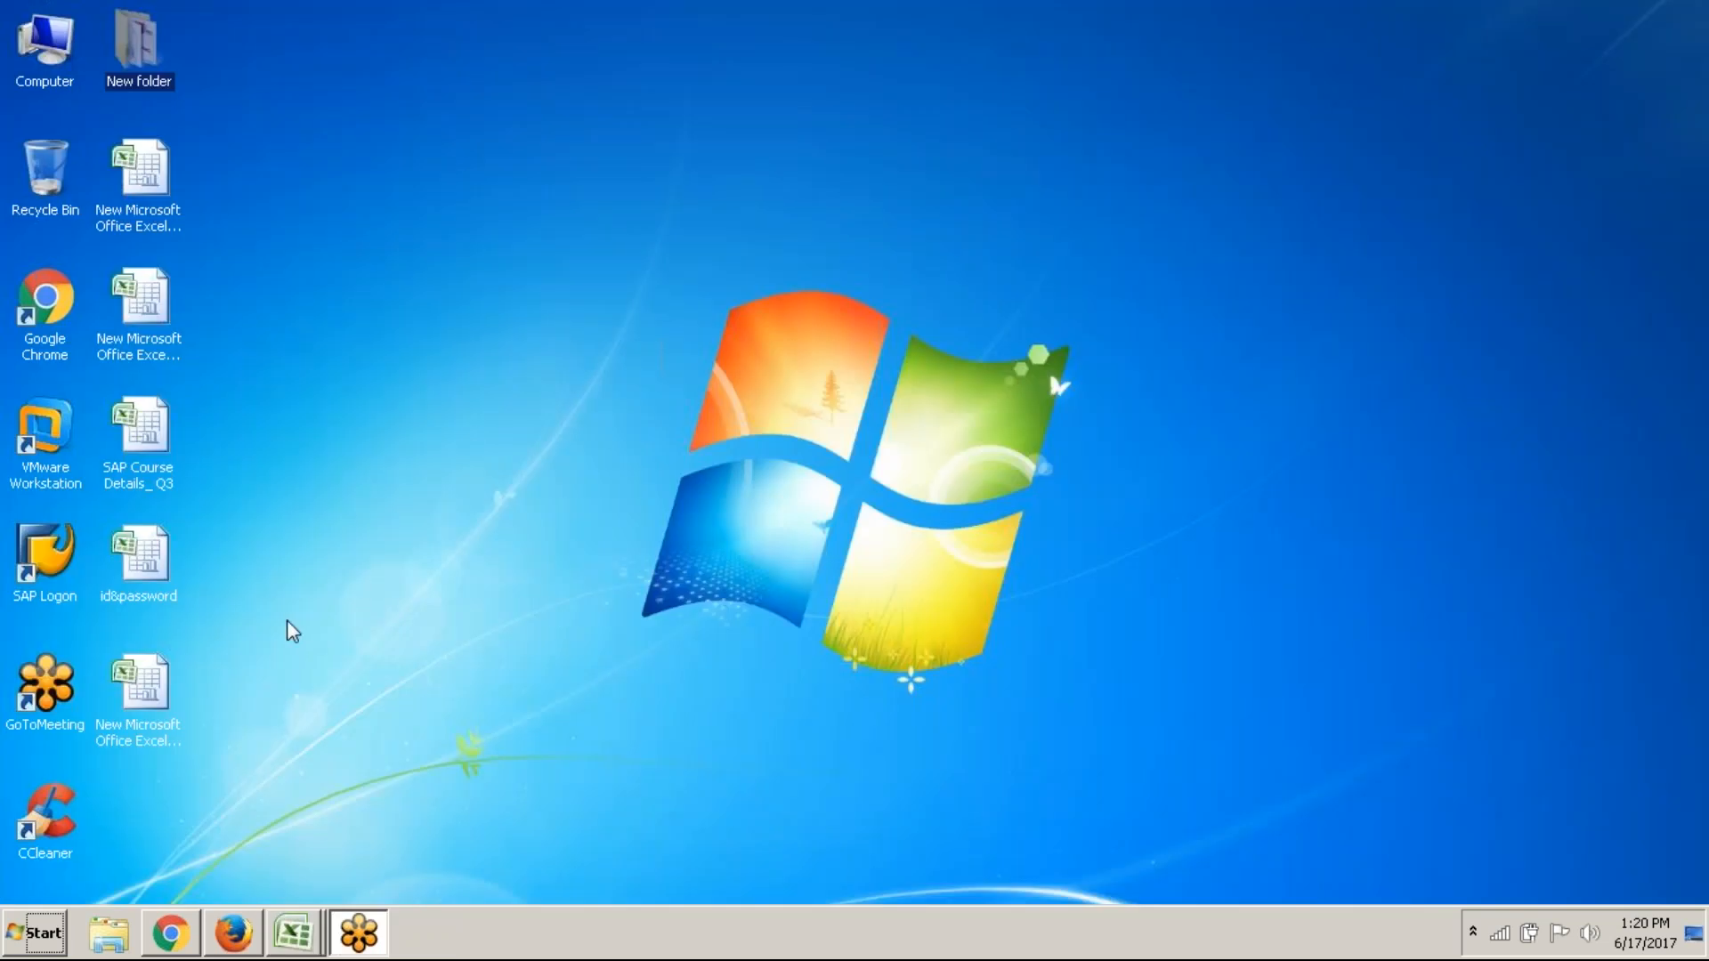
click(45, 559)
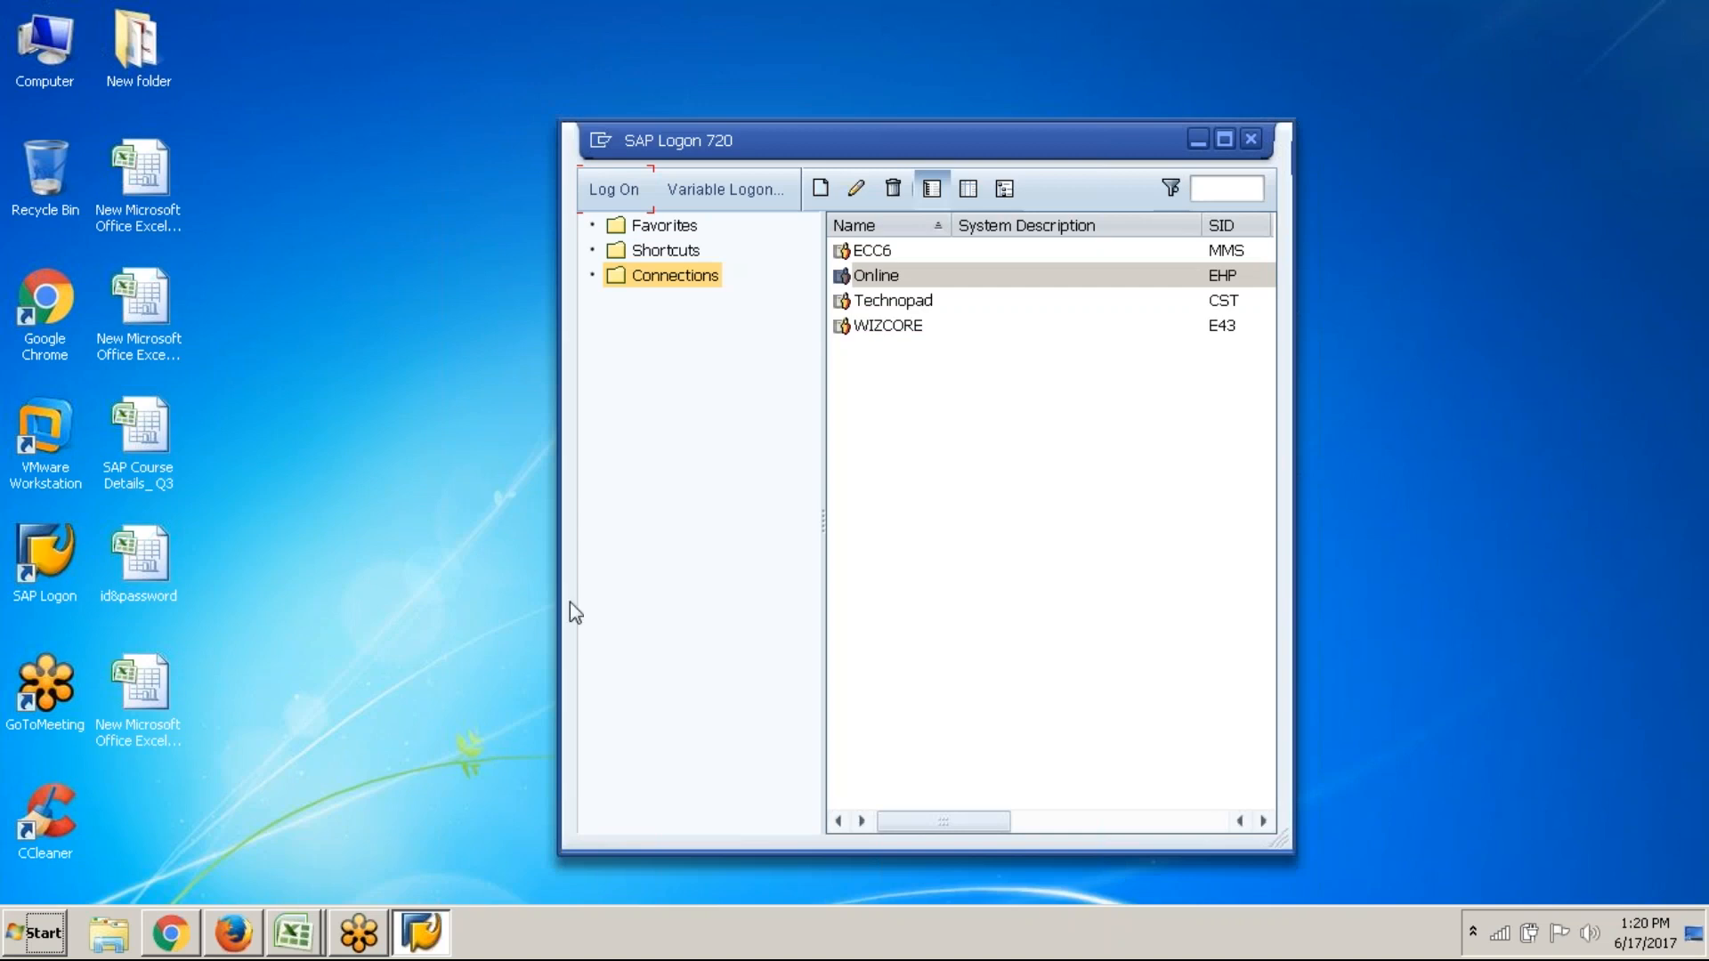
click(613, 198)
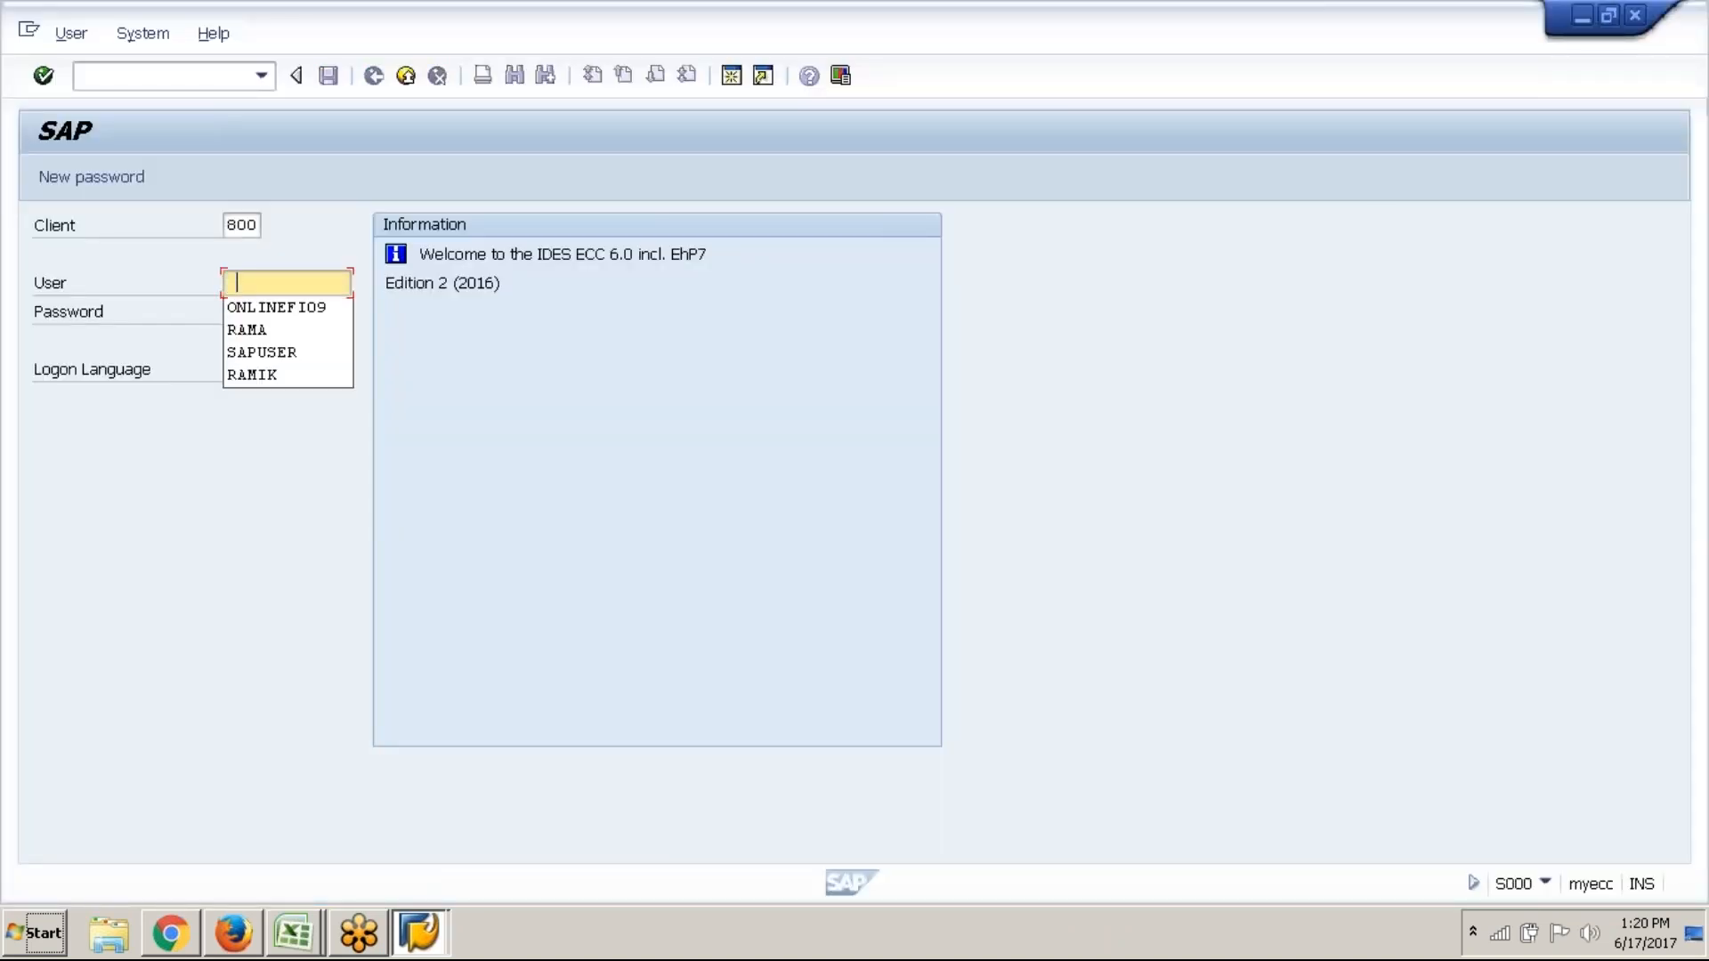
click(325, 315)
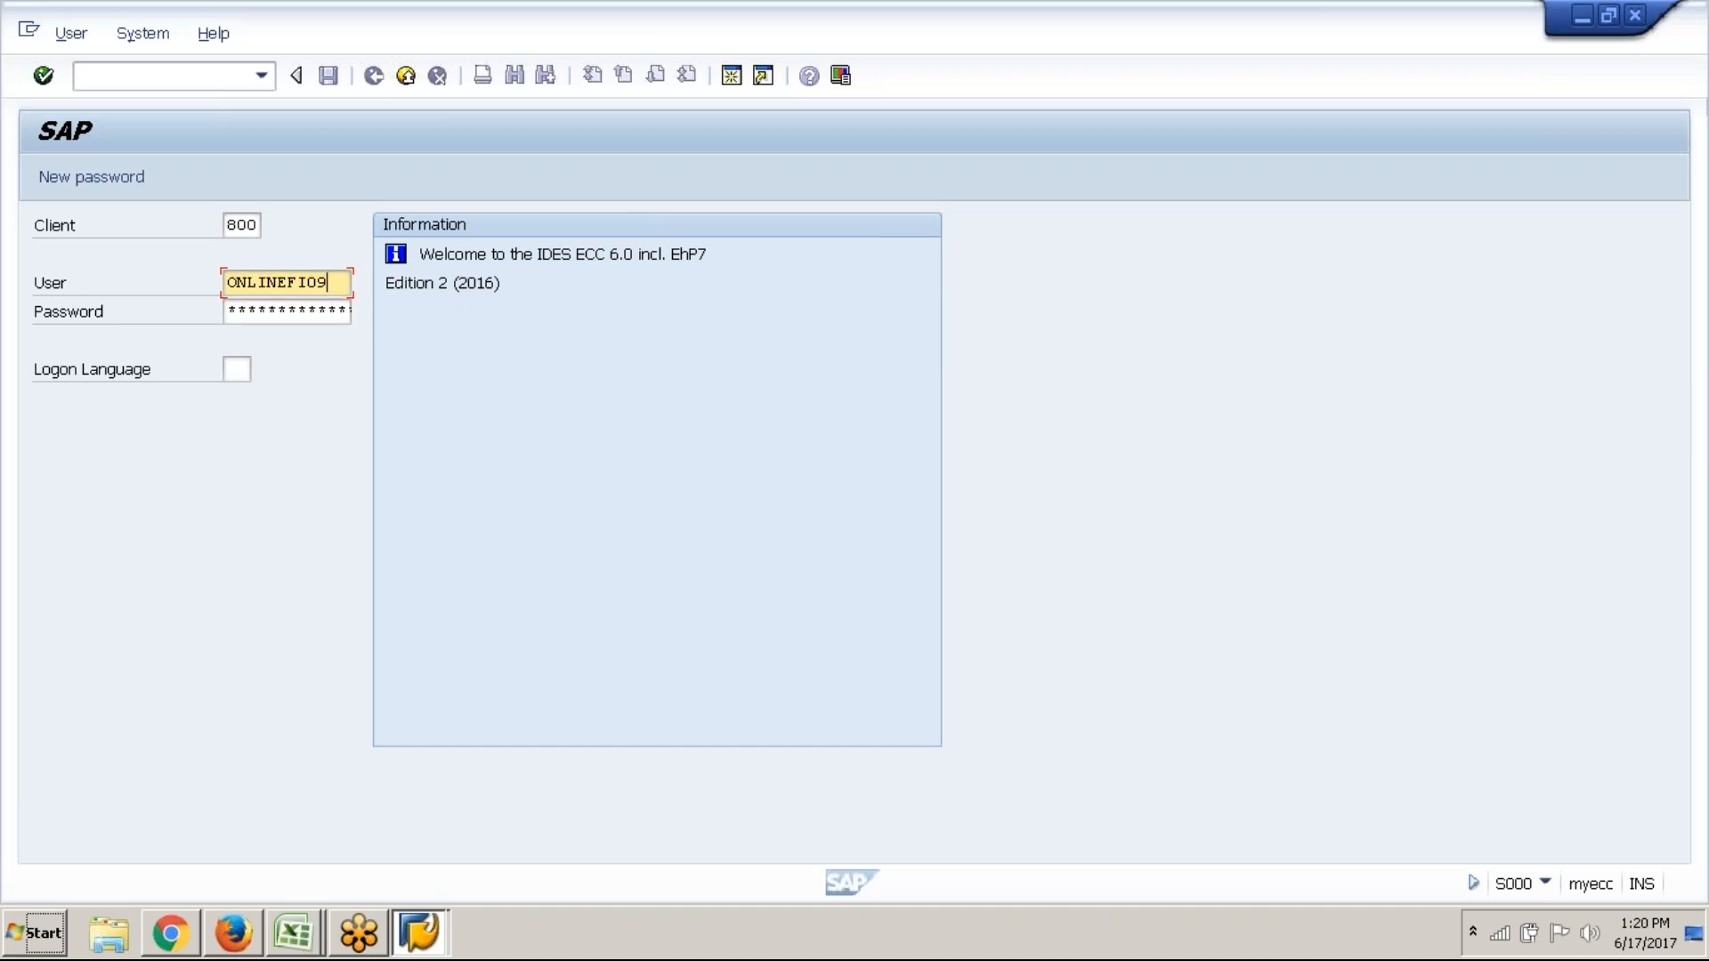
key(Tab)
text(*********)
key(Return)
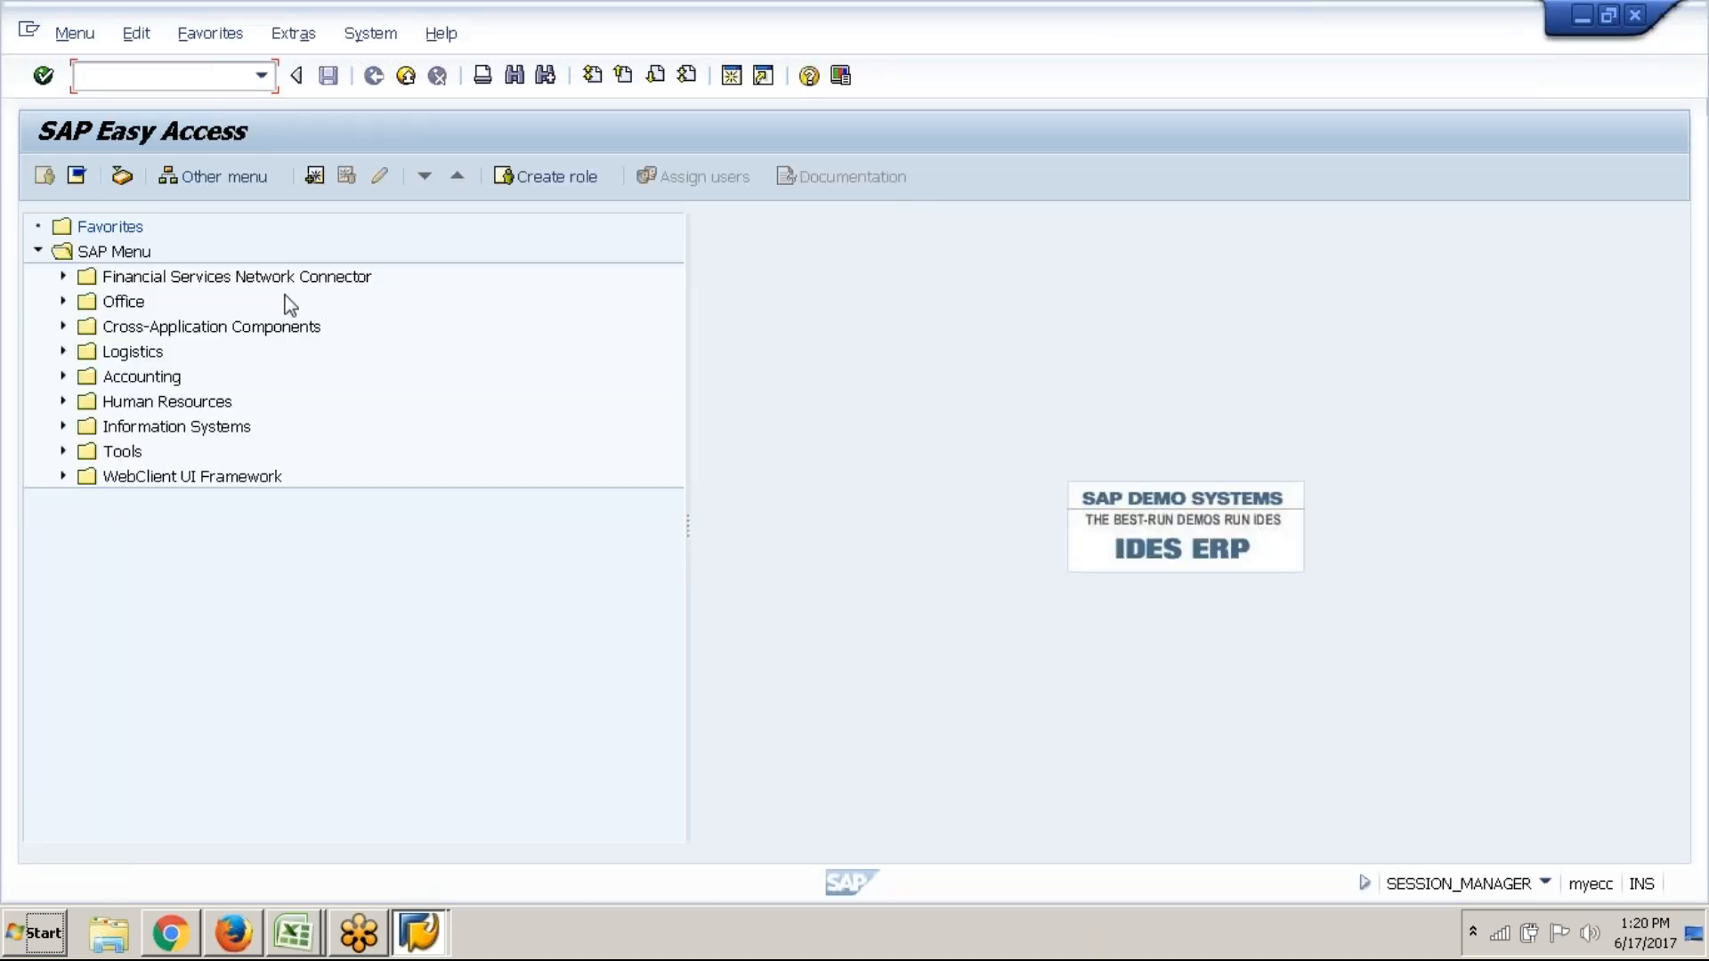
Drill down to Cost Center Accounting > Statistical Key Figures > Individual Processing, select KK01 - Create, then close SAP Logon
click(63, 384)
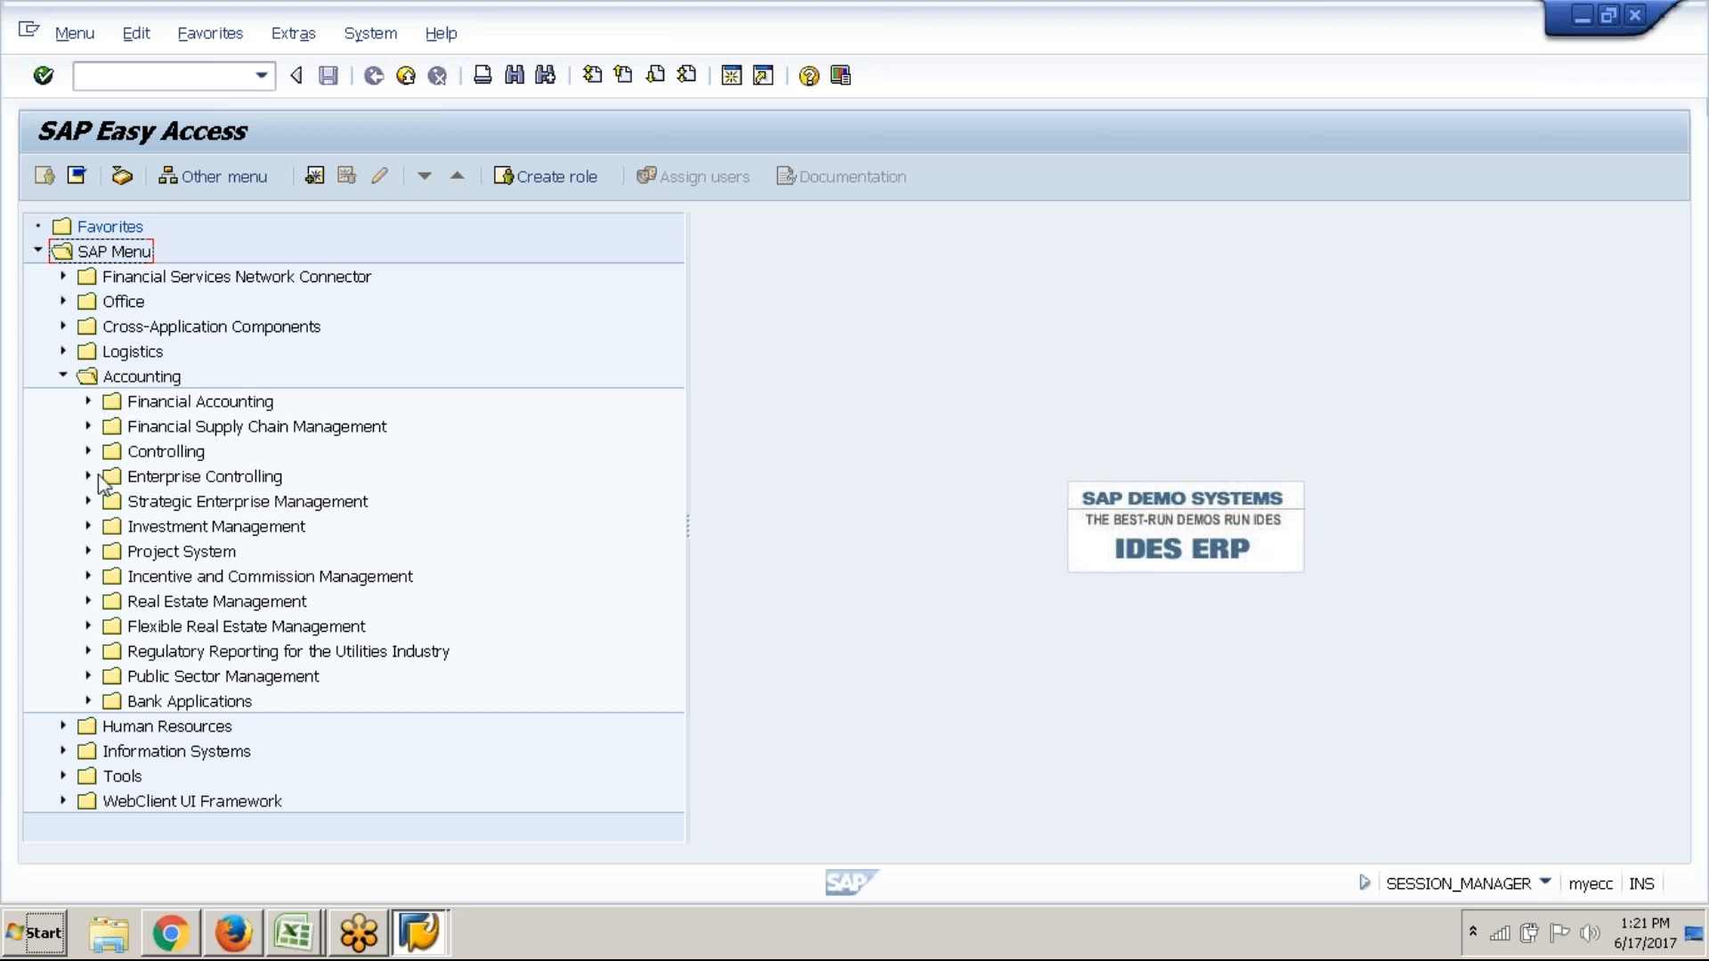
click(88, 452)
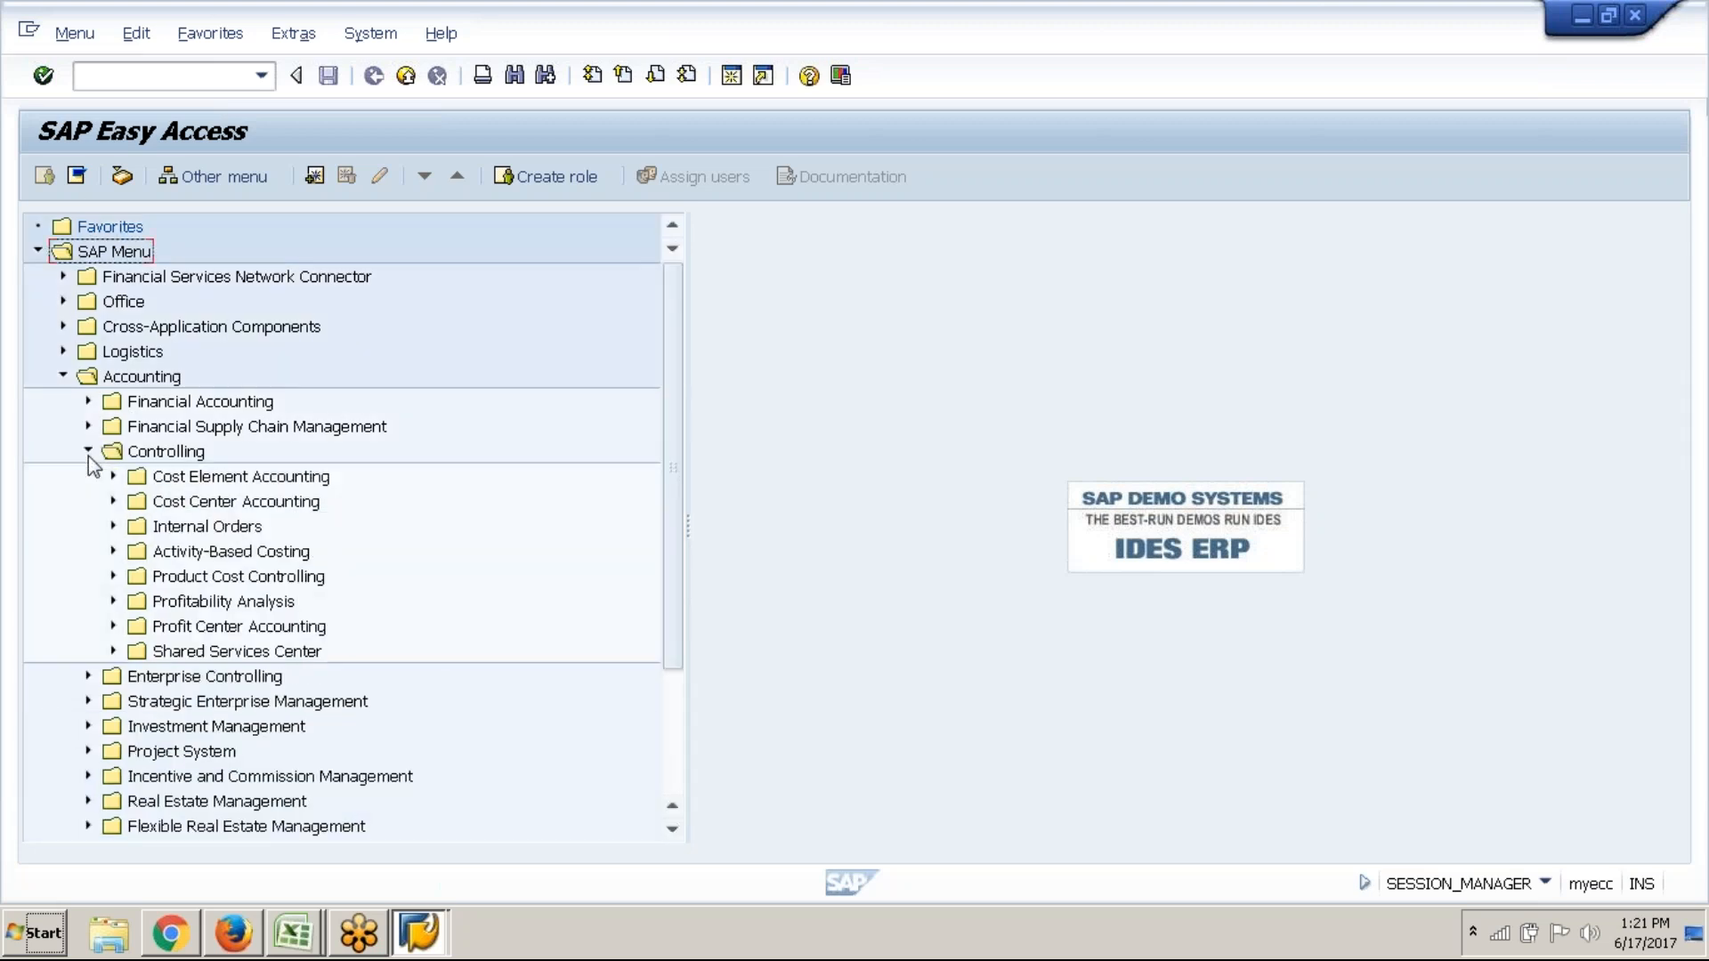
click(114, 503)
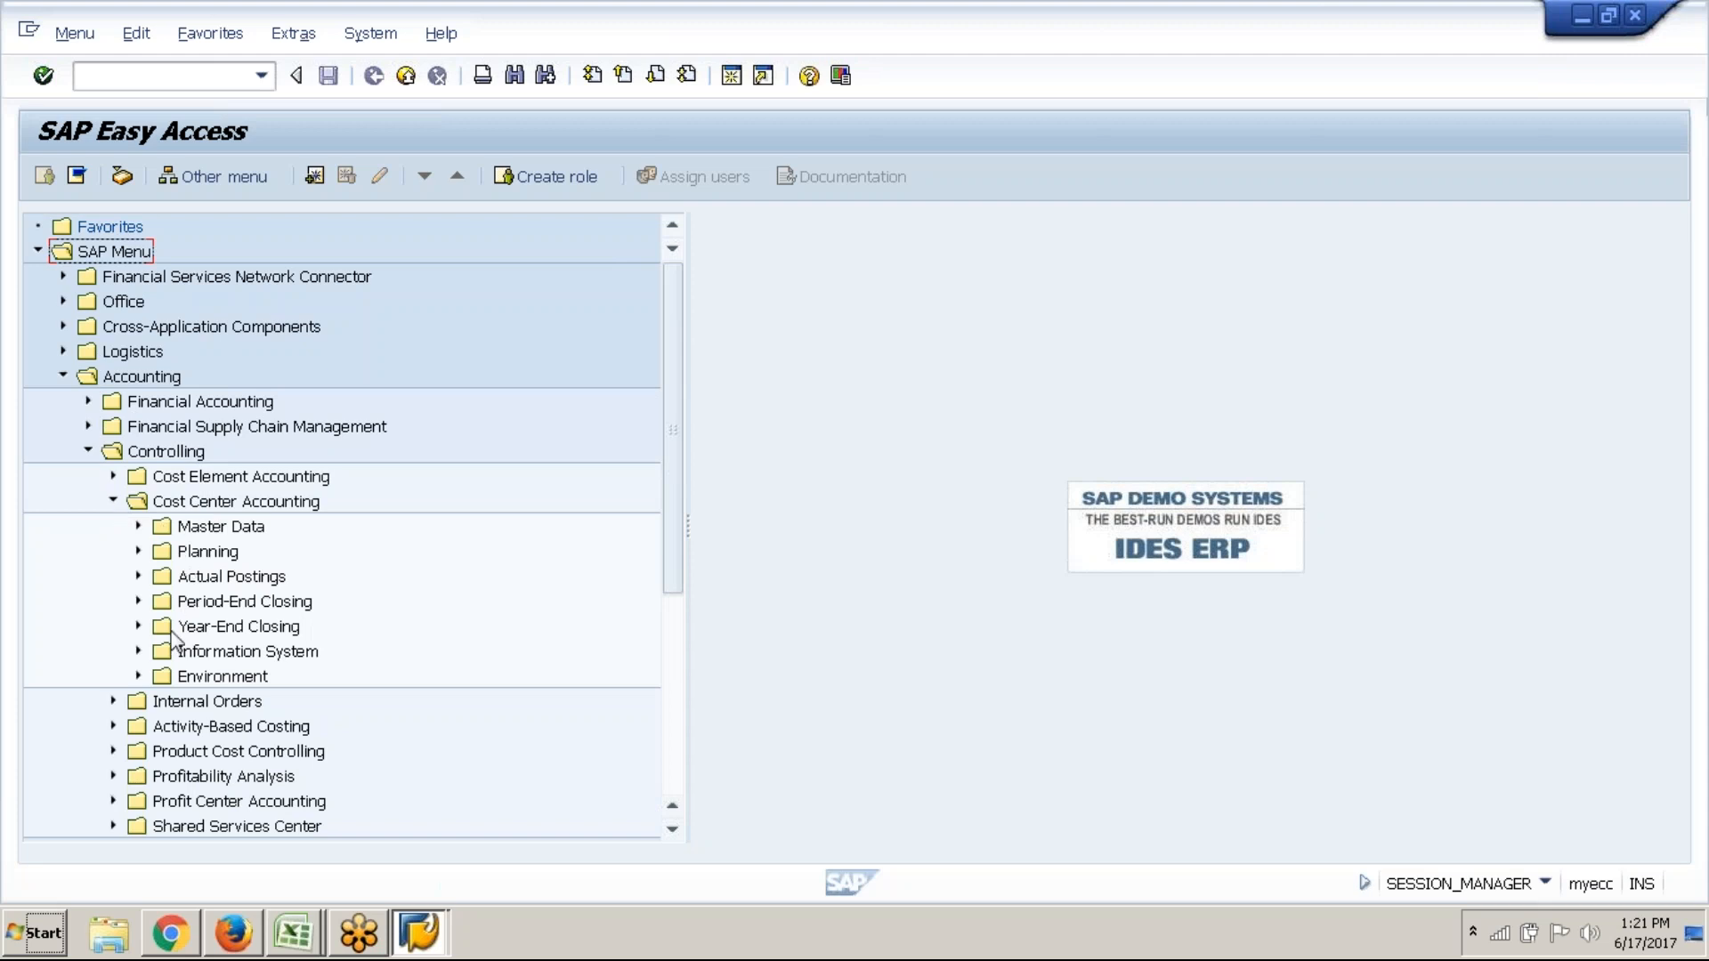
click(138, 527)
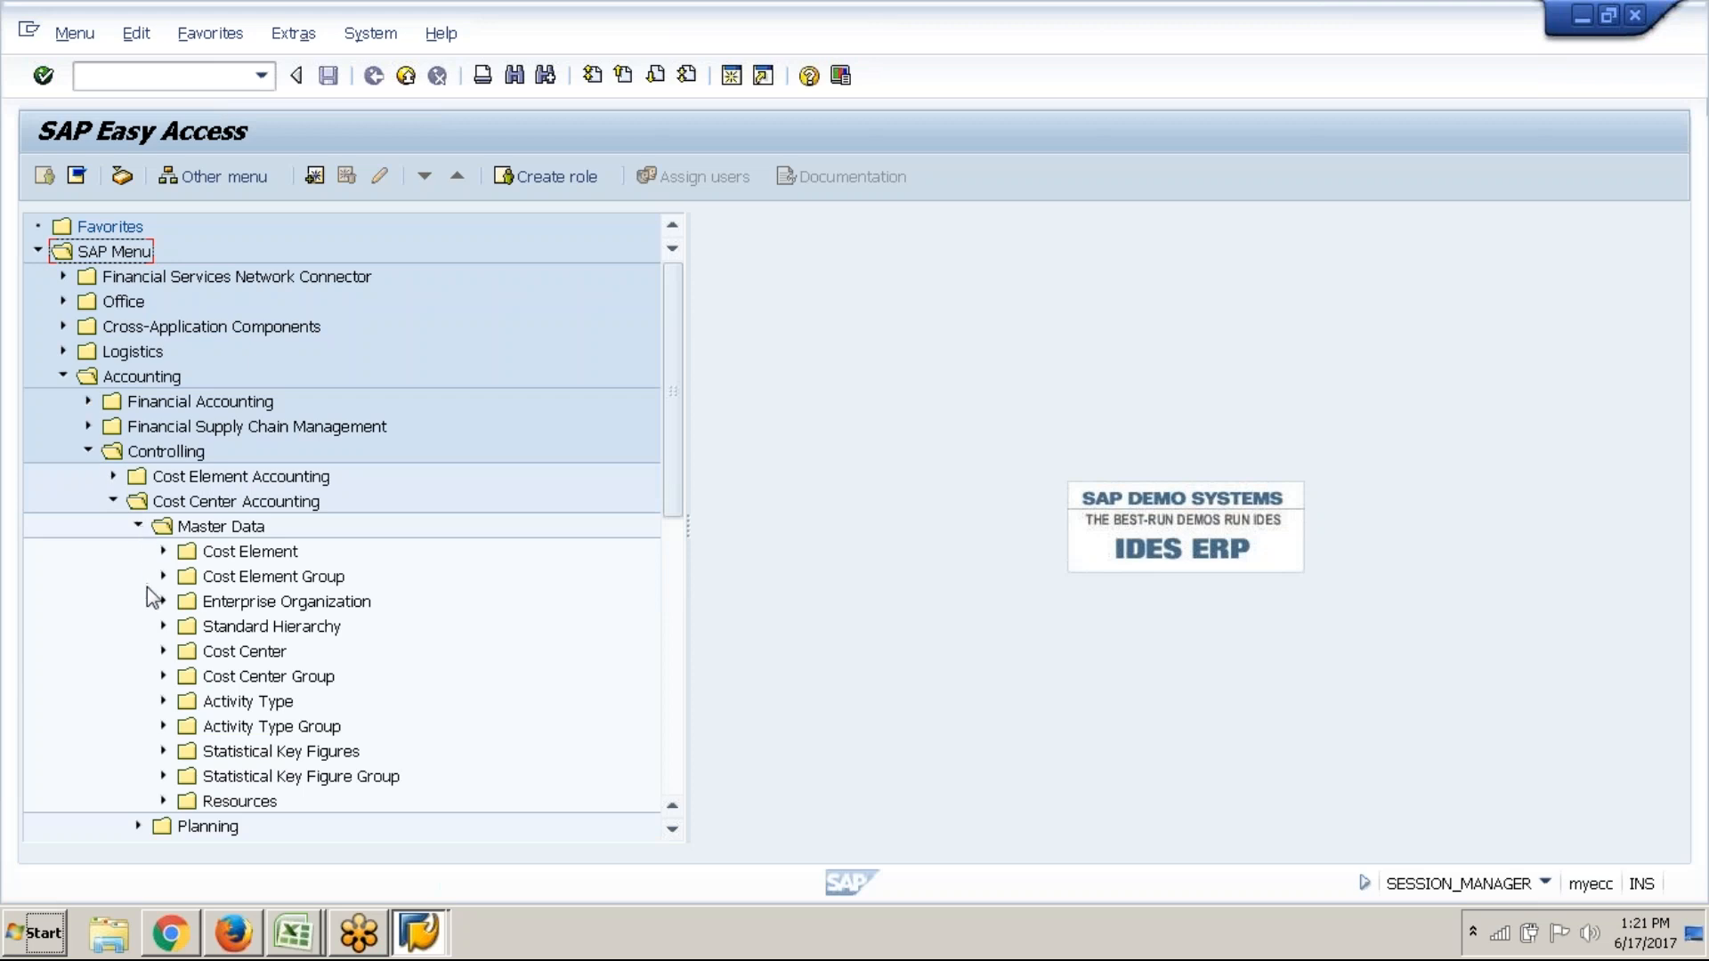
click(164, 752)
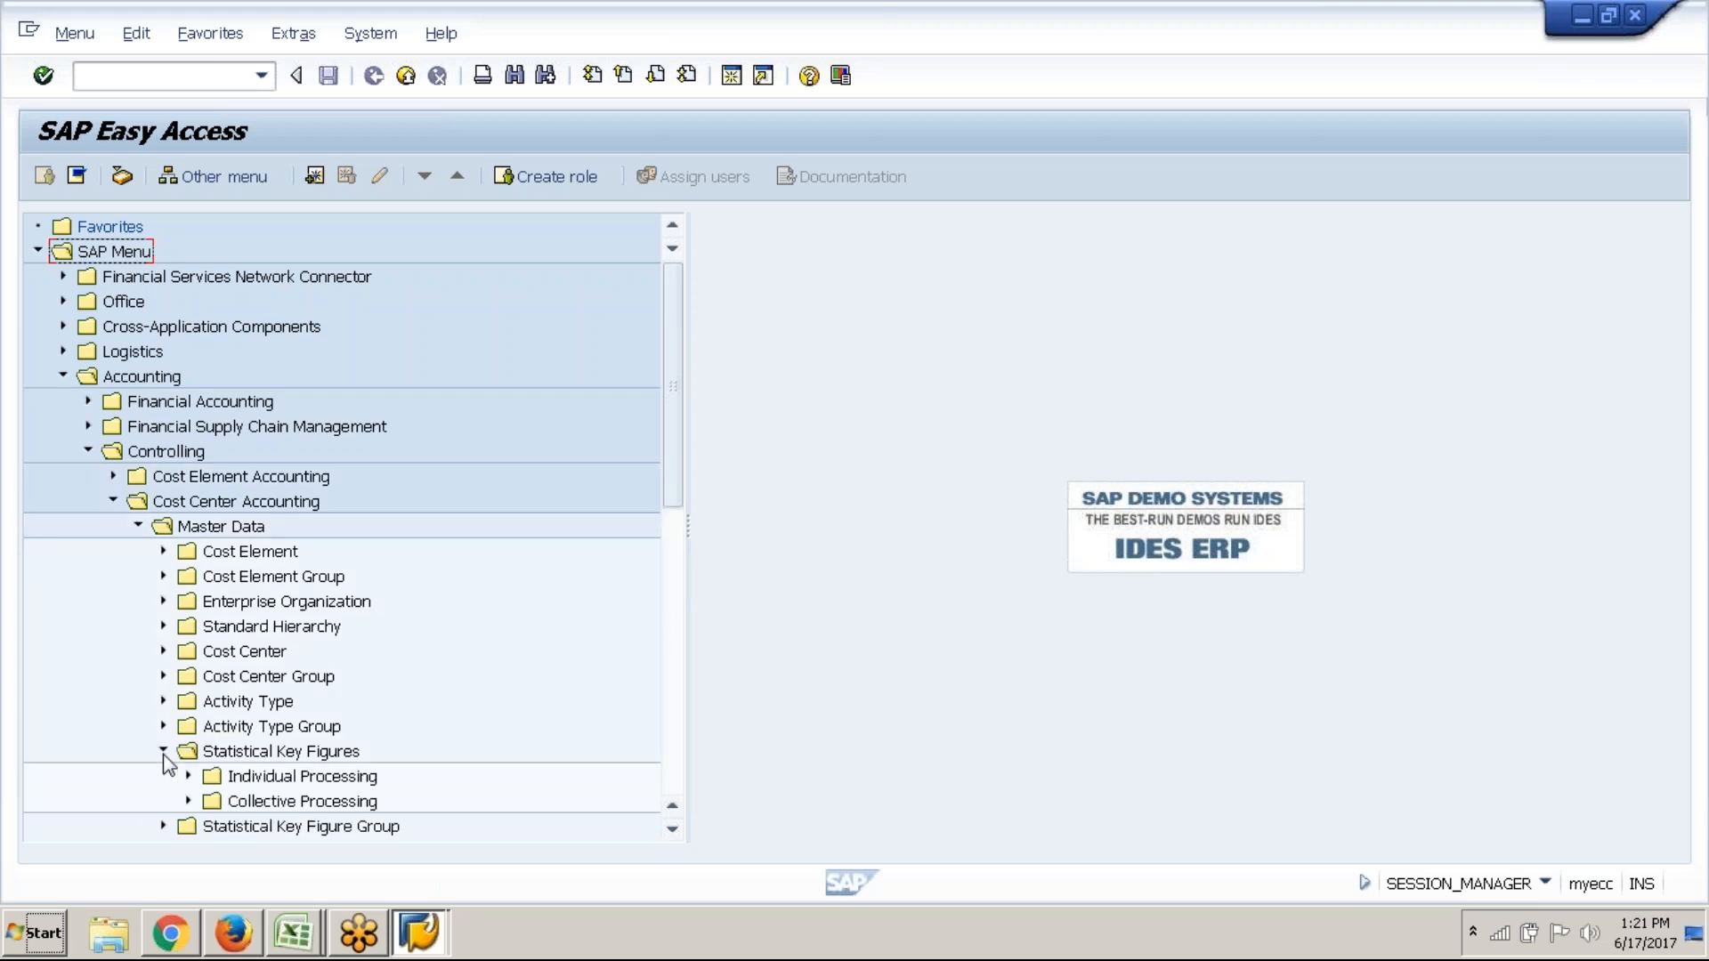
click(188, 777)
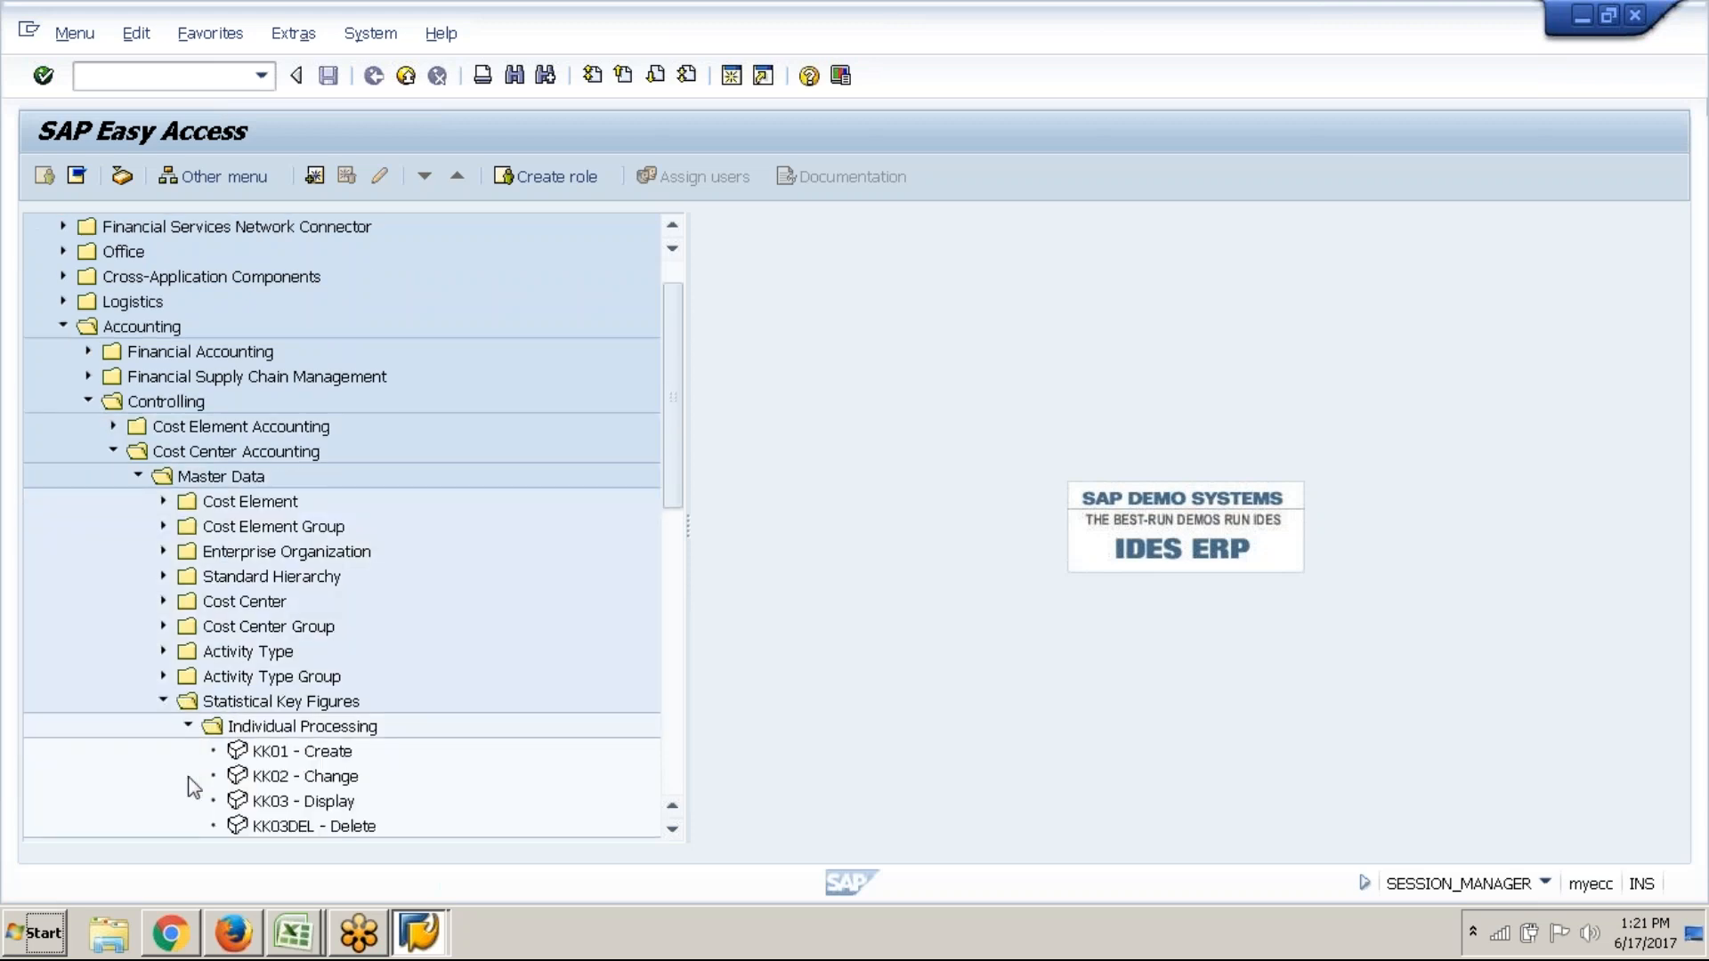
click(264, 757)
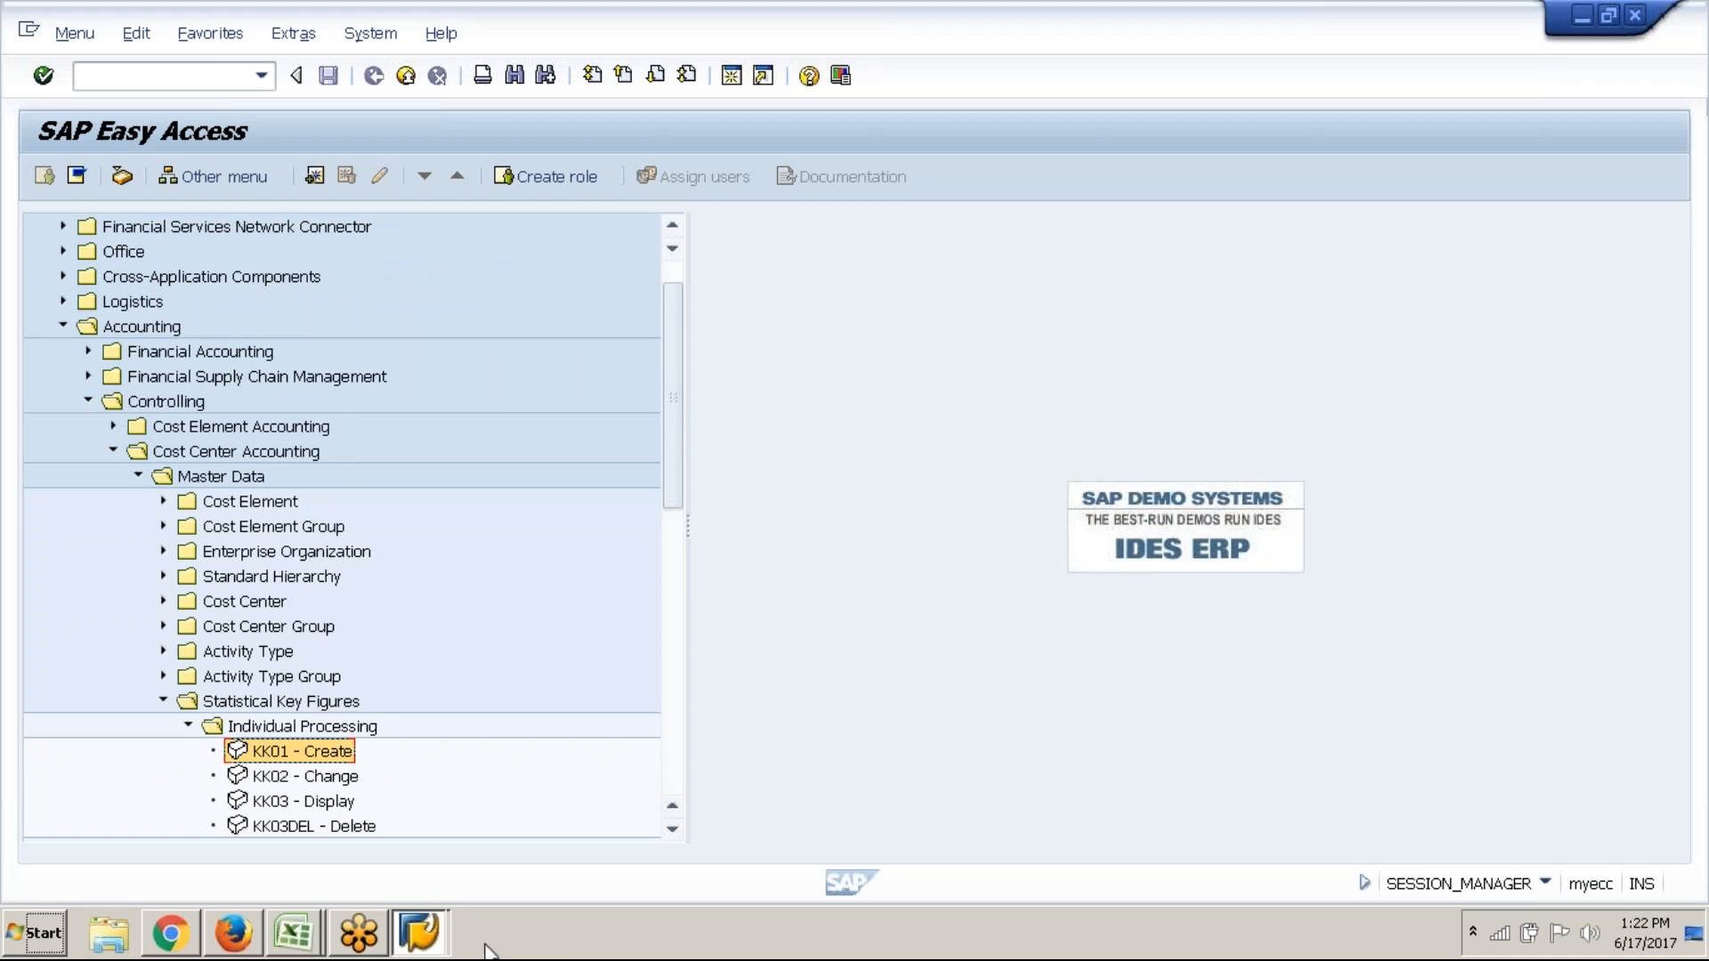
mouse_move(448, 948)
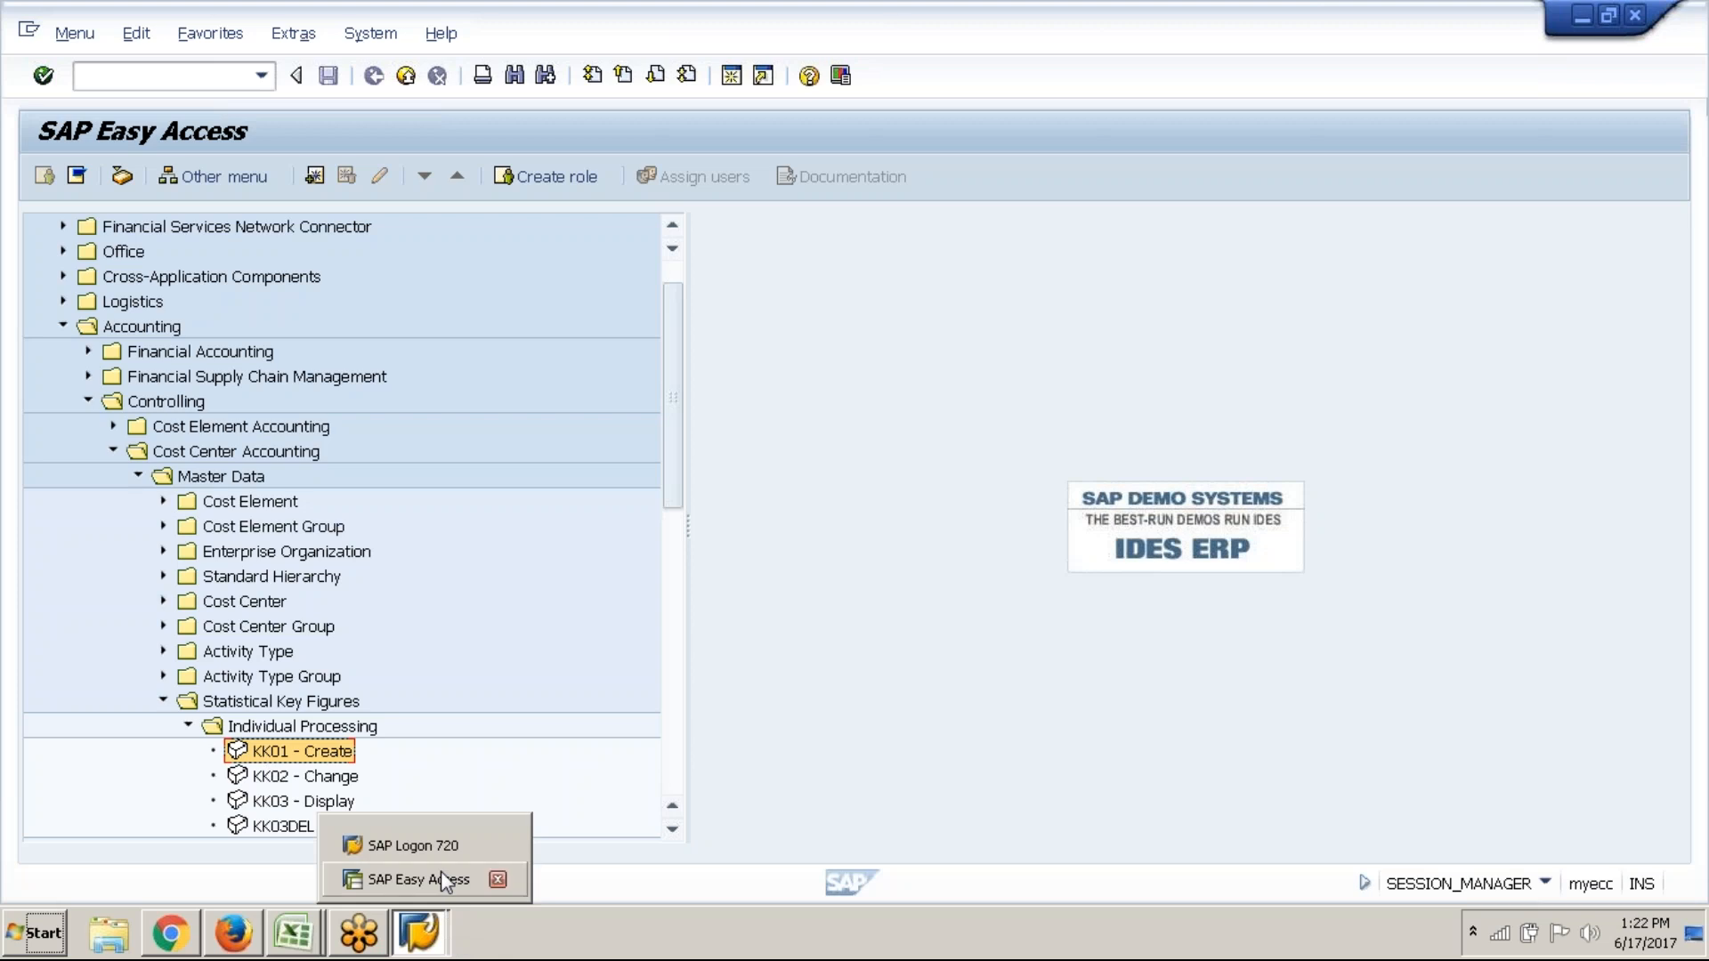
click(497, 845)
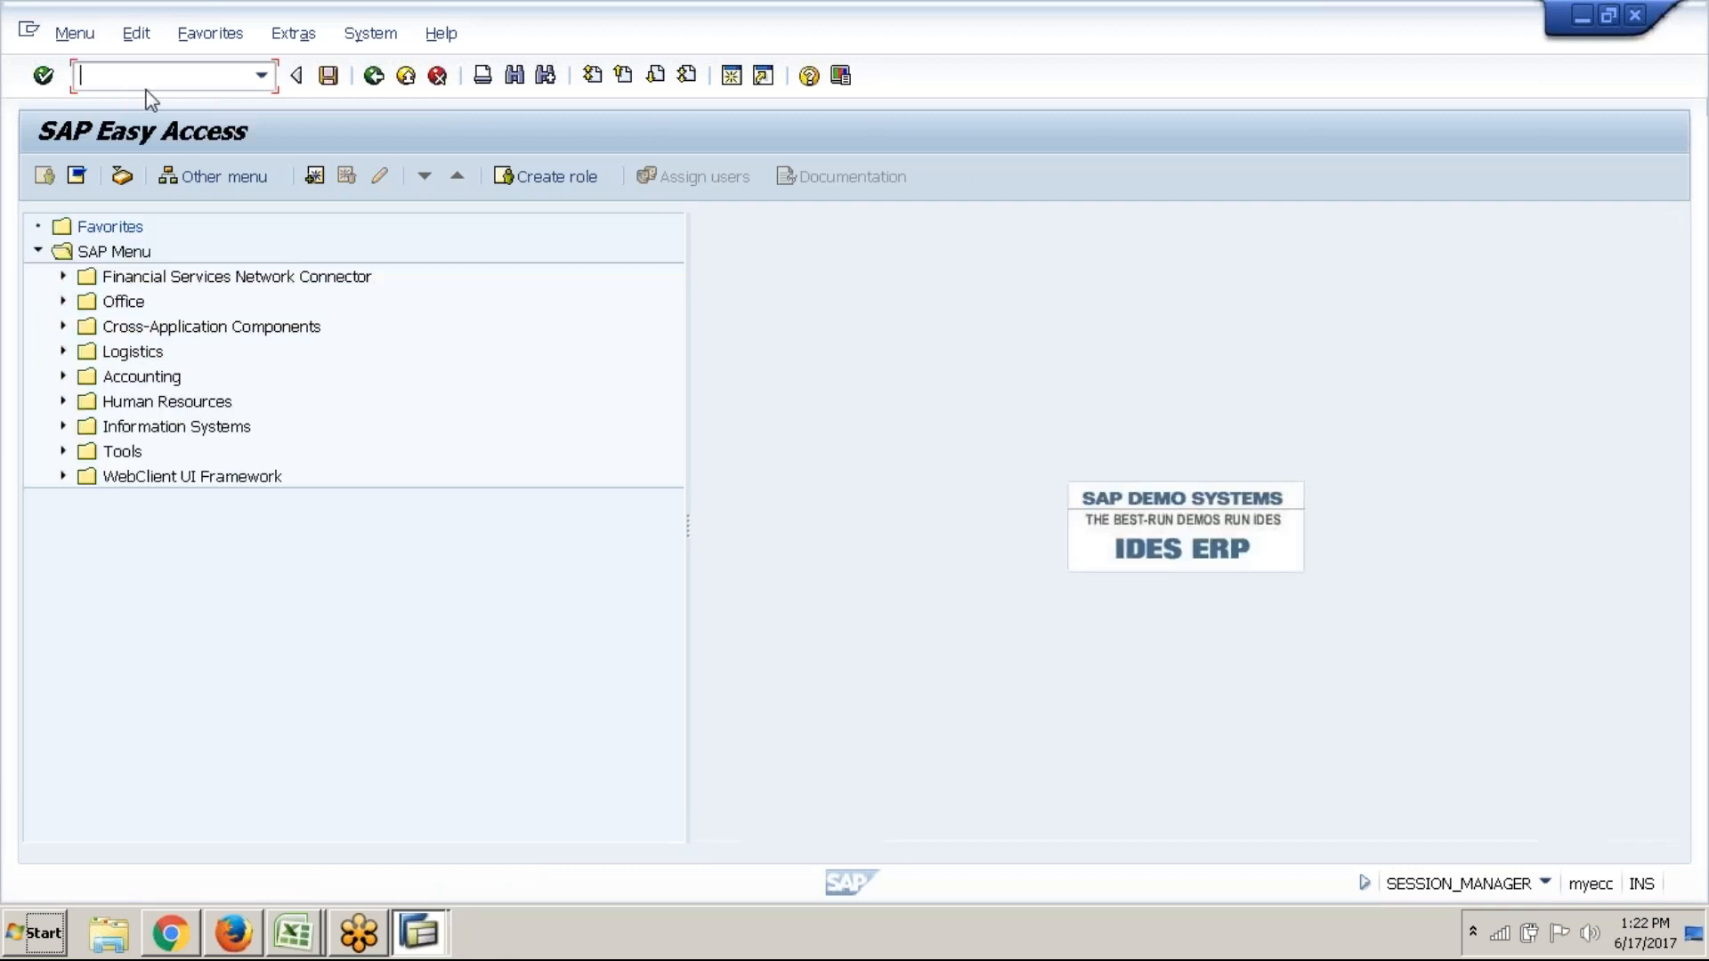
Open the SAP Reference IMG via SPRO and expand Controlling down to Maintain Statistical Key Figures
text(spro)
key(Return)
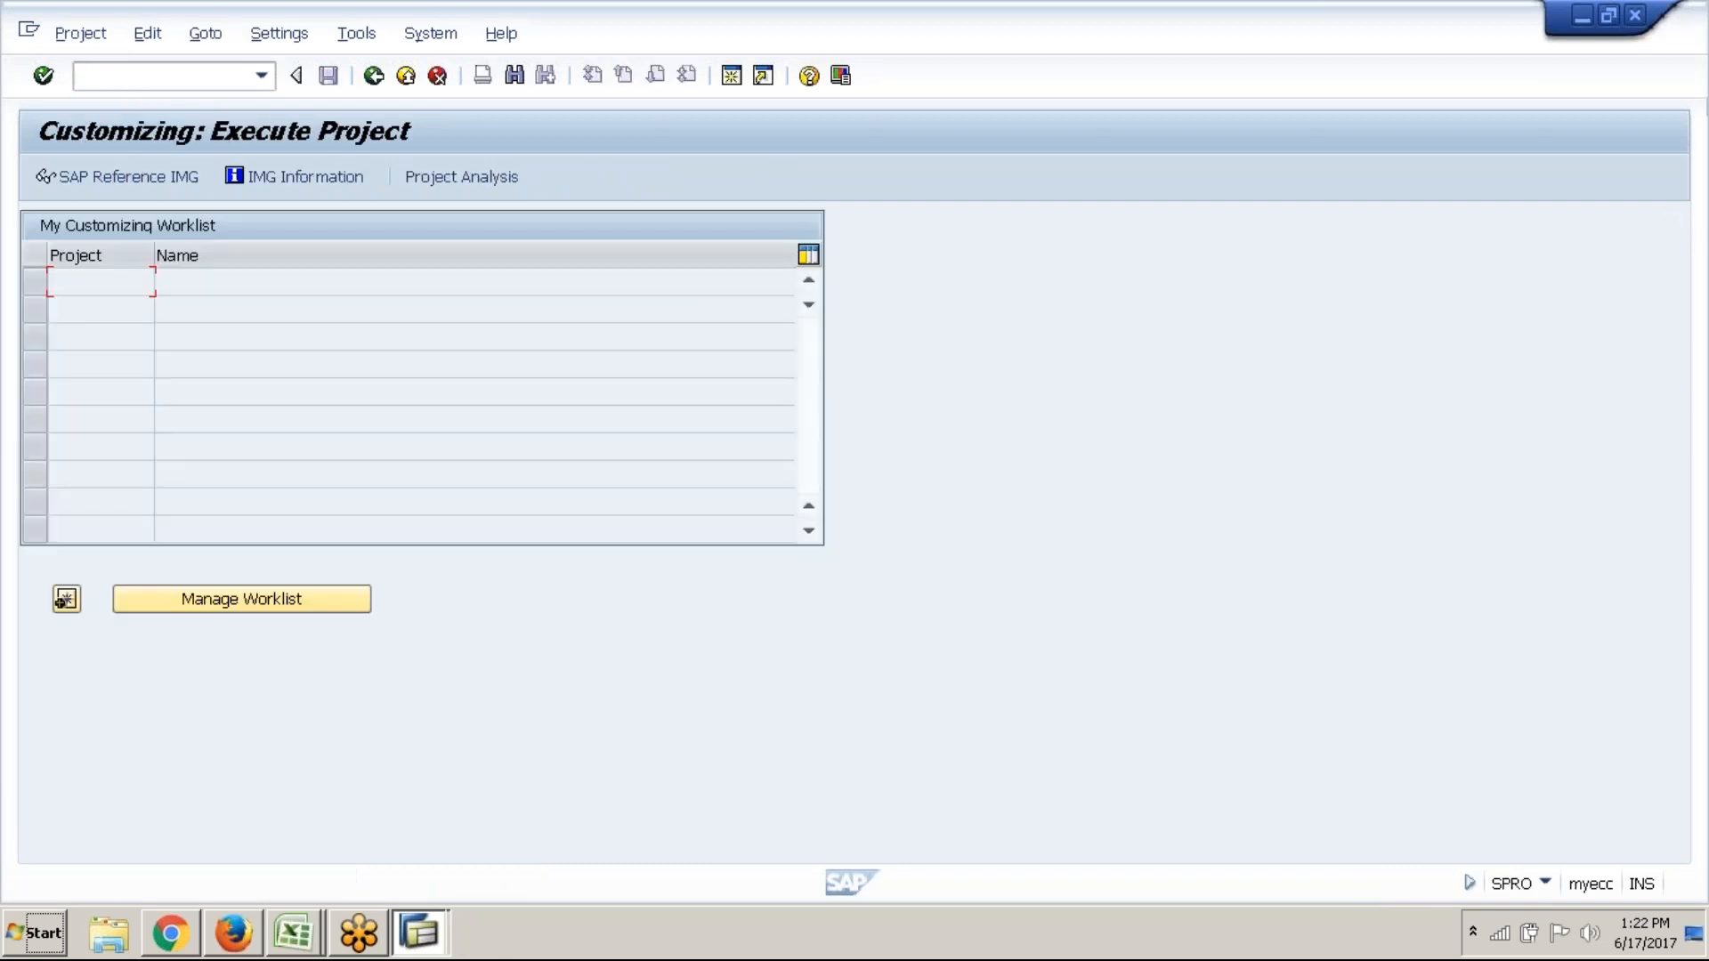
click(156, 181)
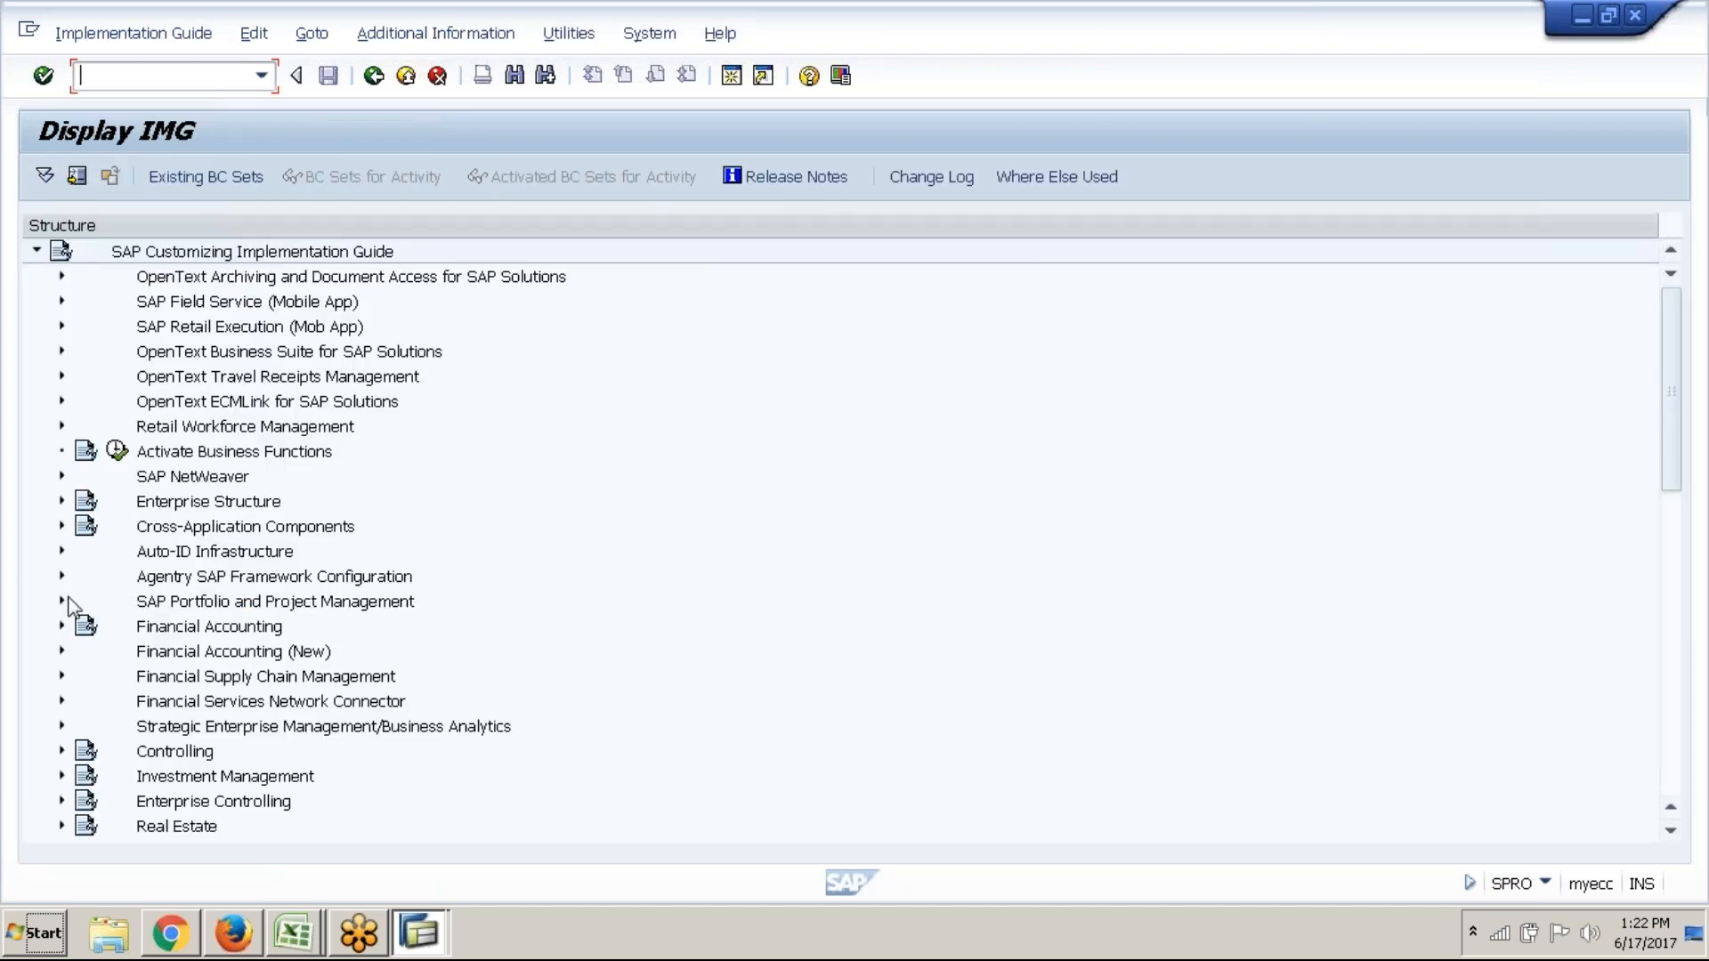
click(61, 751)
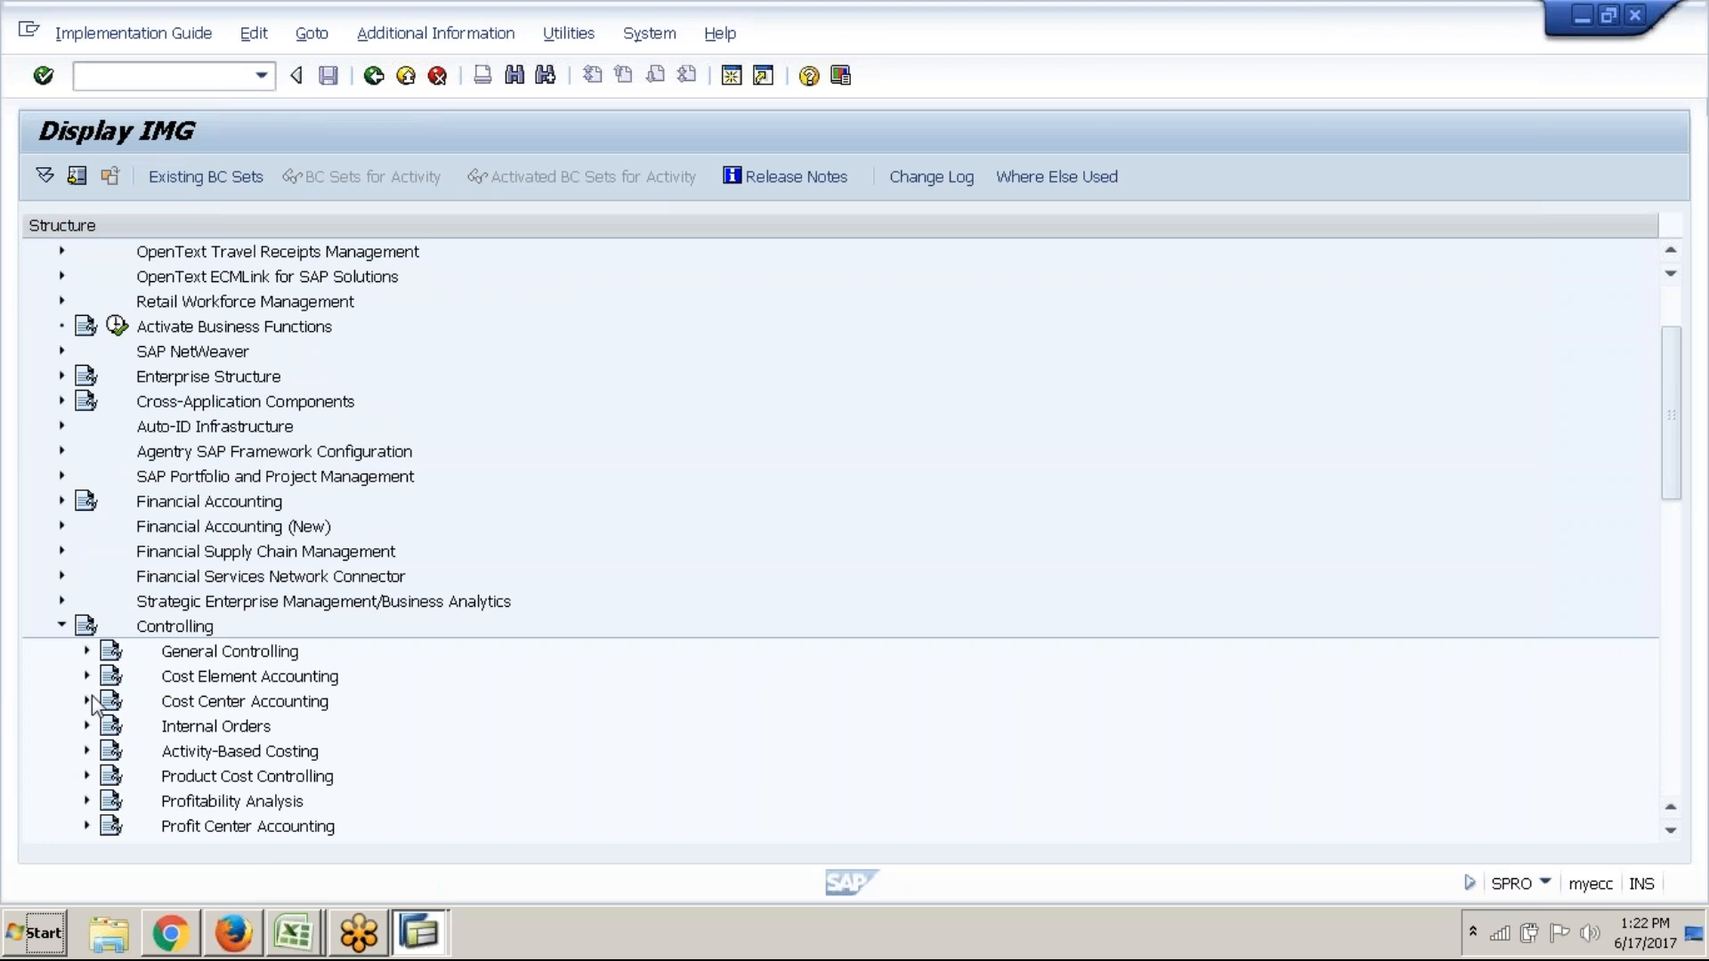
click(86, 701)
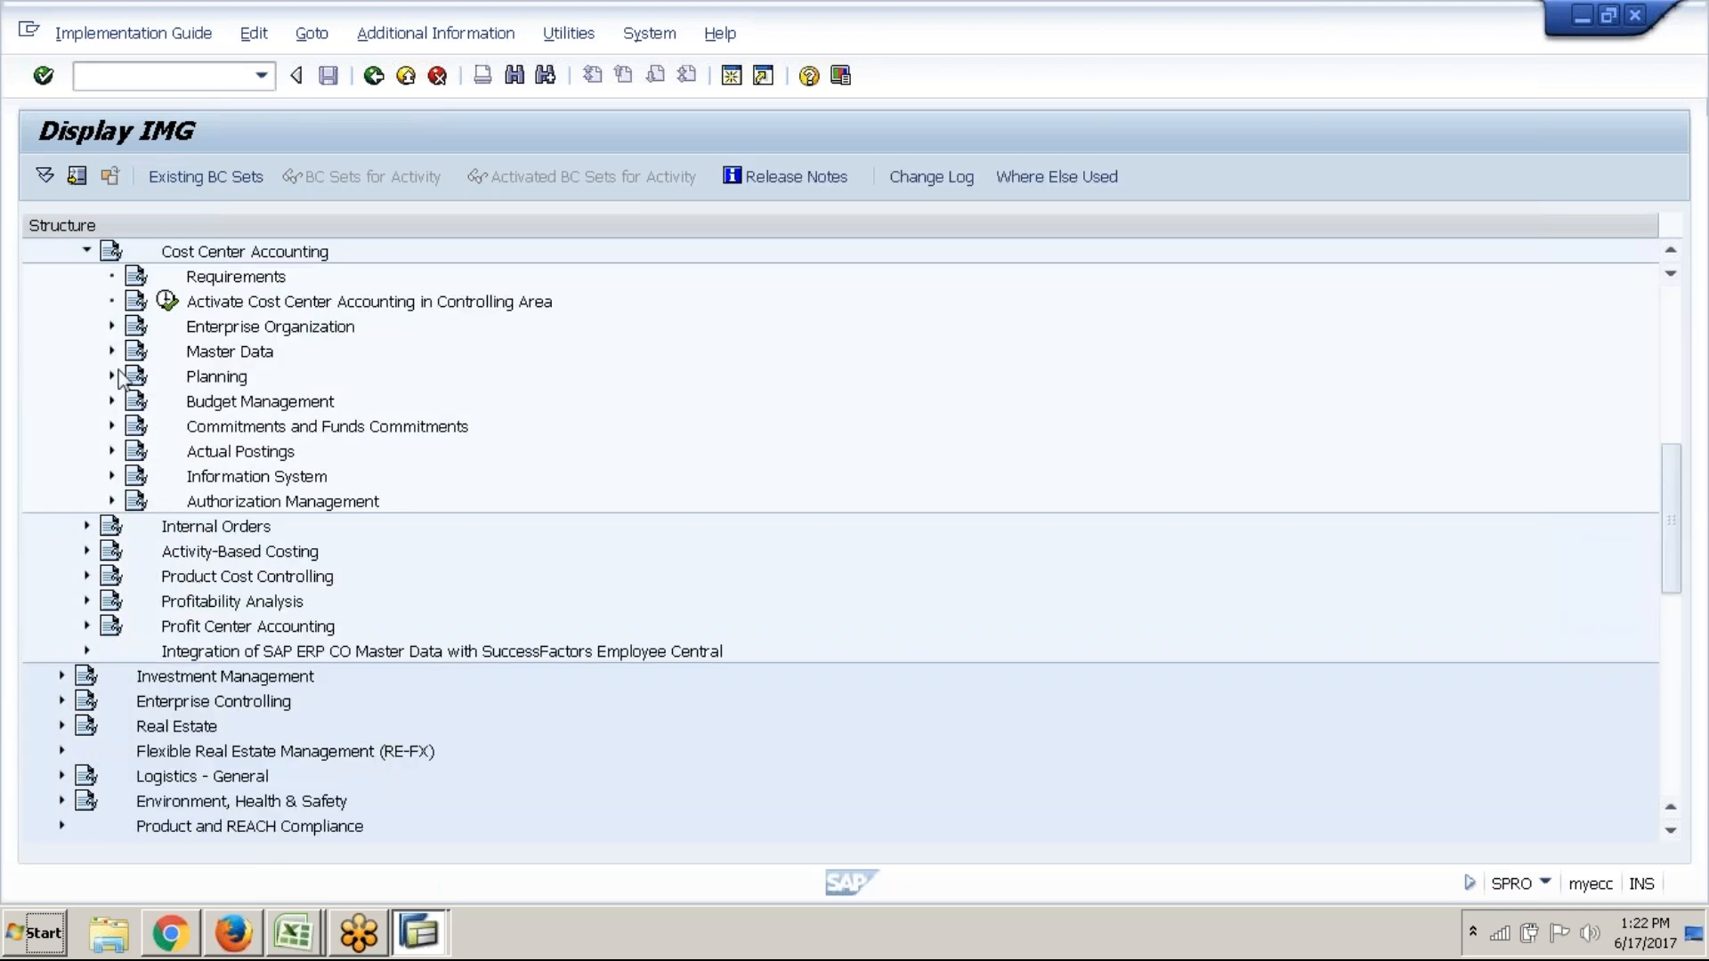
click(112, 352)
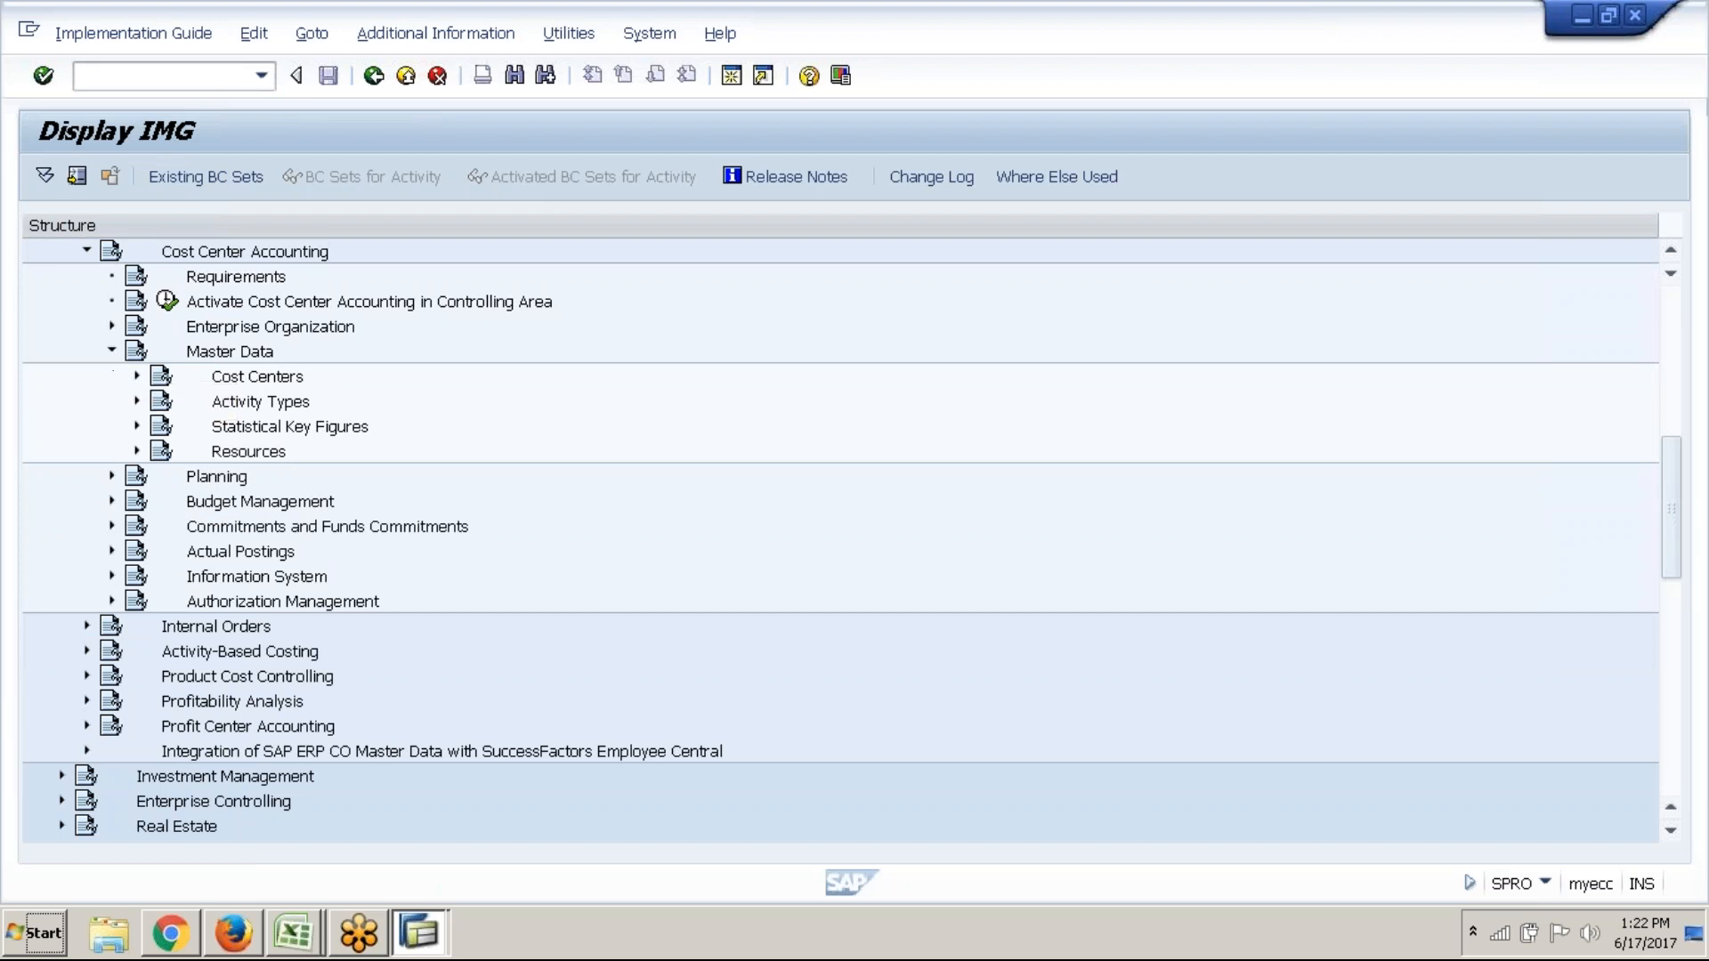
click(137, 427)
click(331, 453)
Show technical keys in the IMG tree, then run the Maintain Statistical Key Figures activity
click(439, 33)
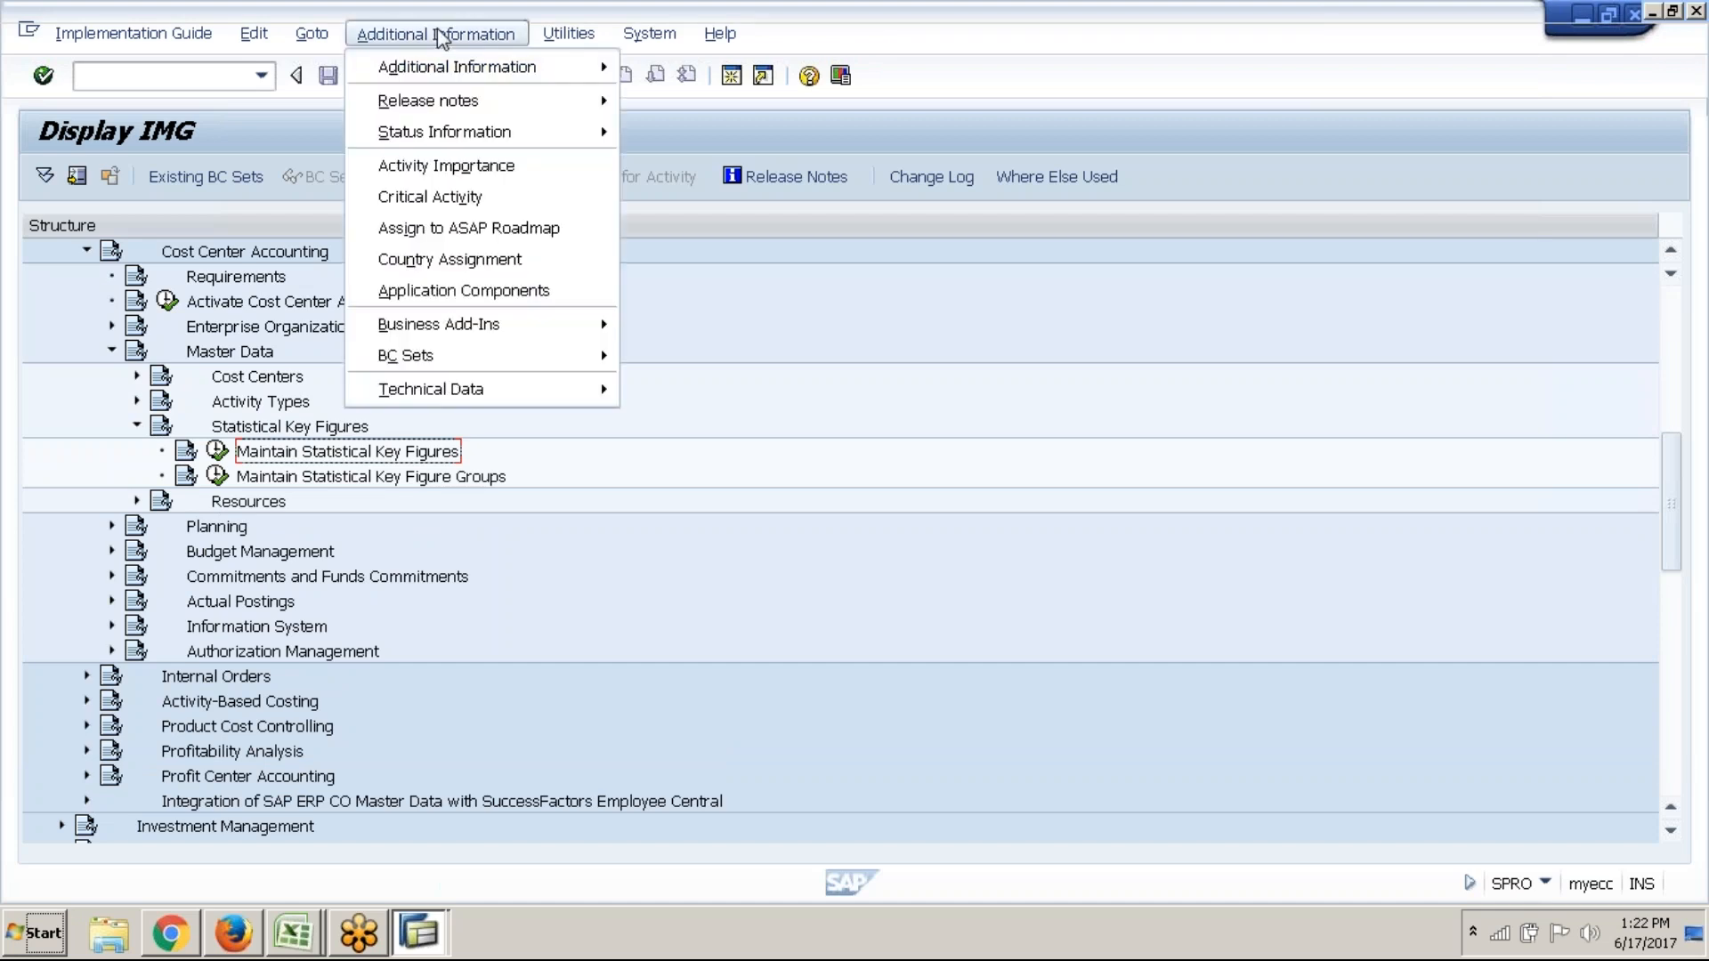
mouse_move(450, 56)
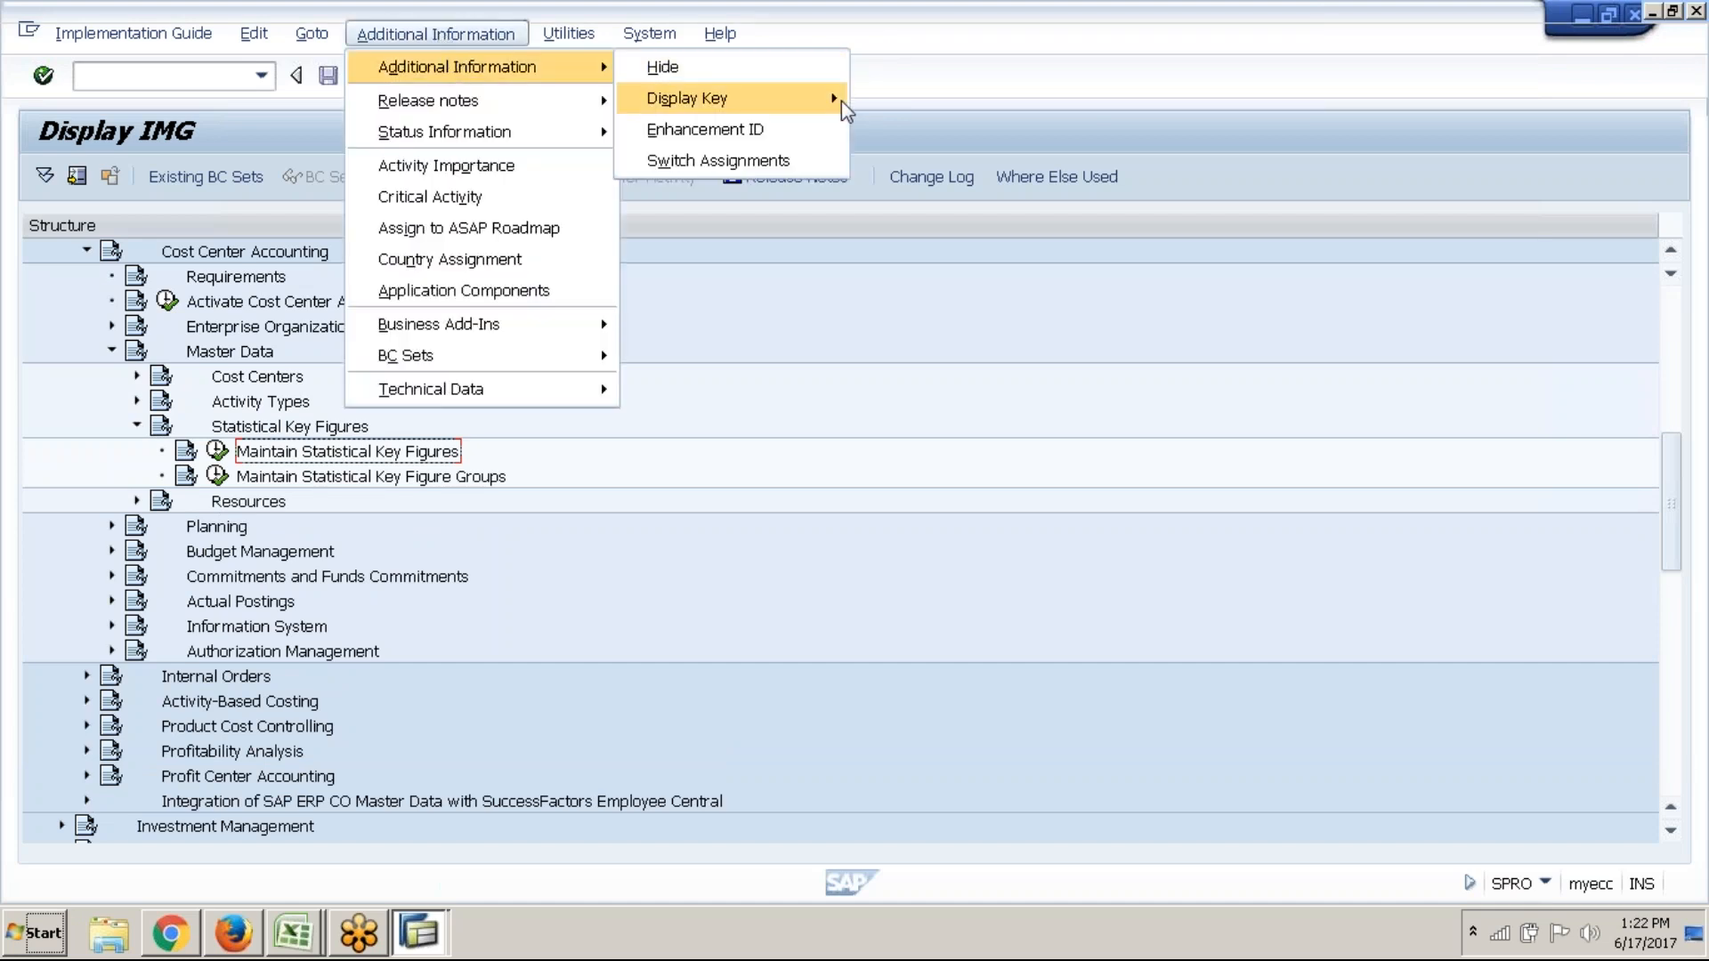
mouse_move(841, 99)
click(910, 128)
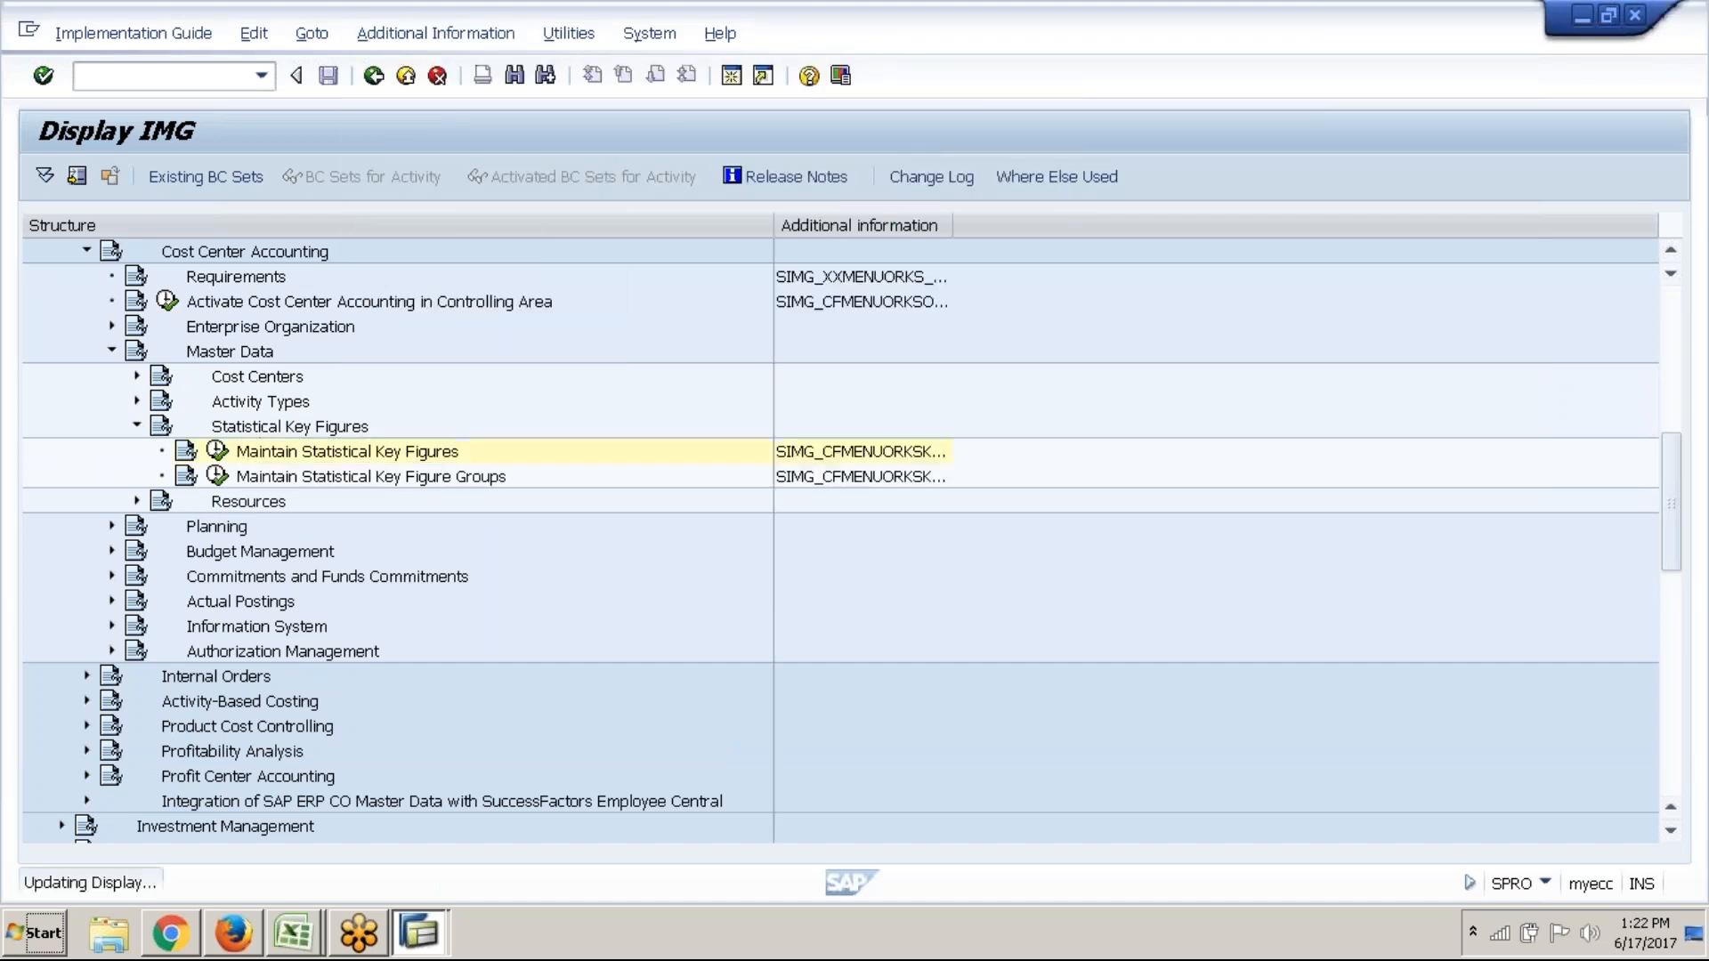
double_click(954, 227)
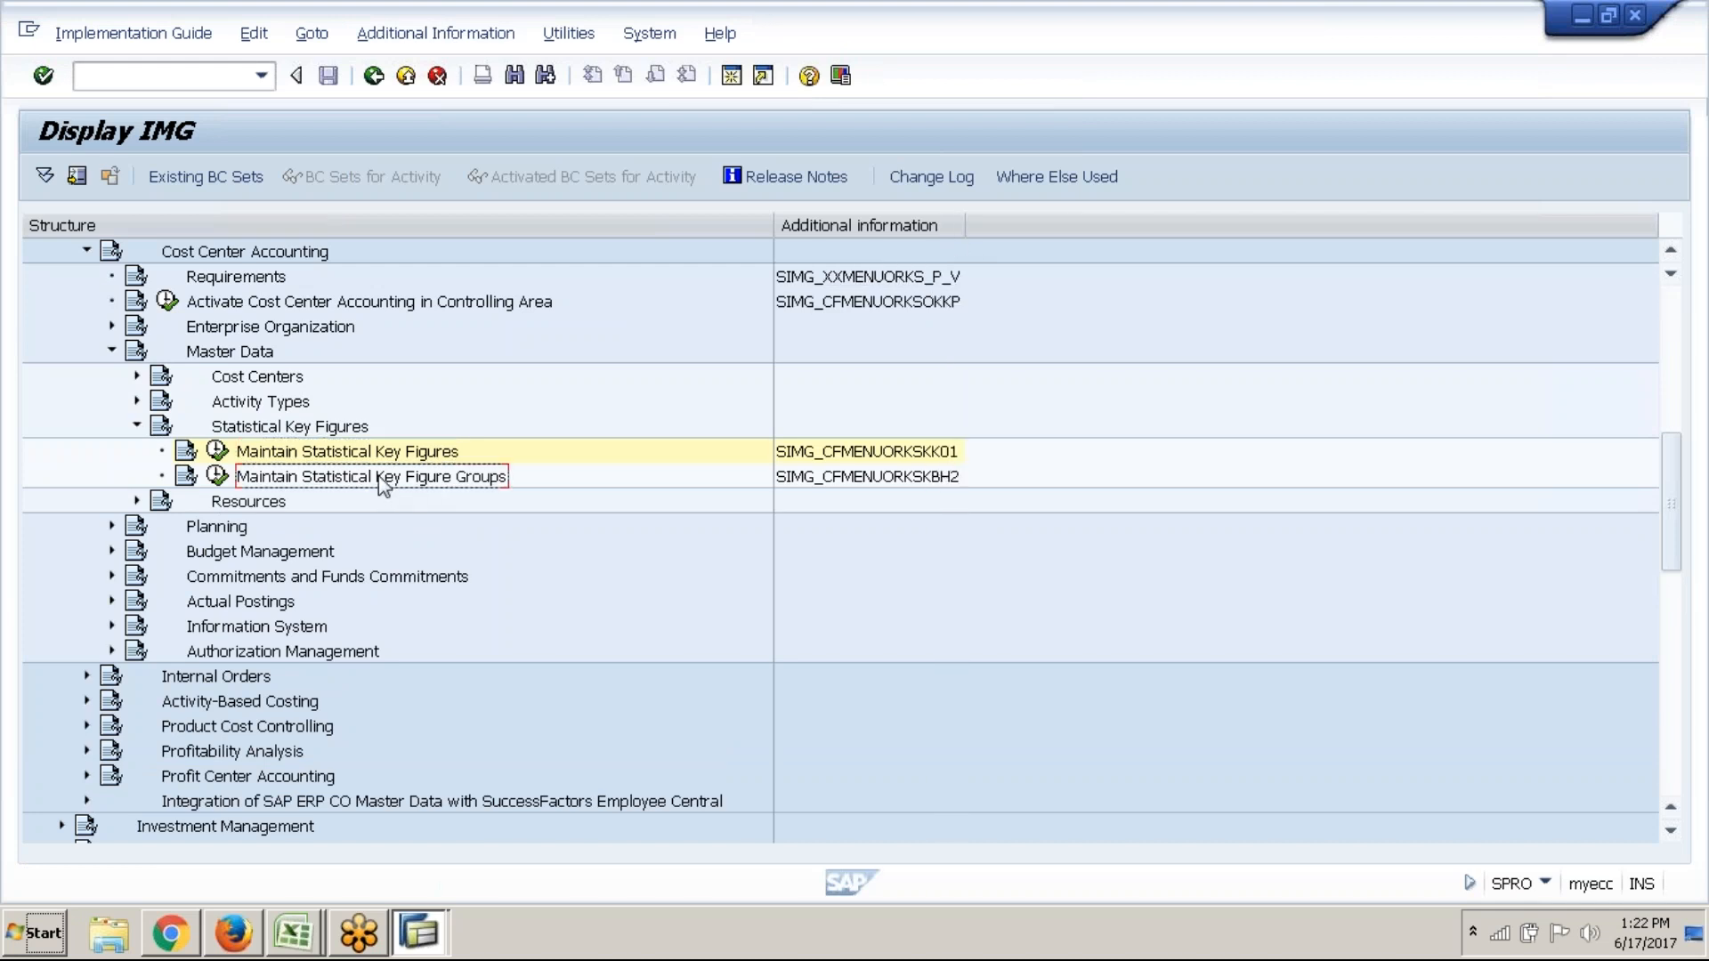
scroll(399, 473, up, 8)
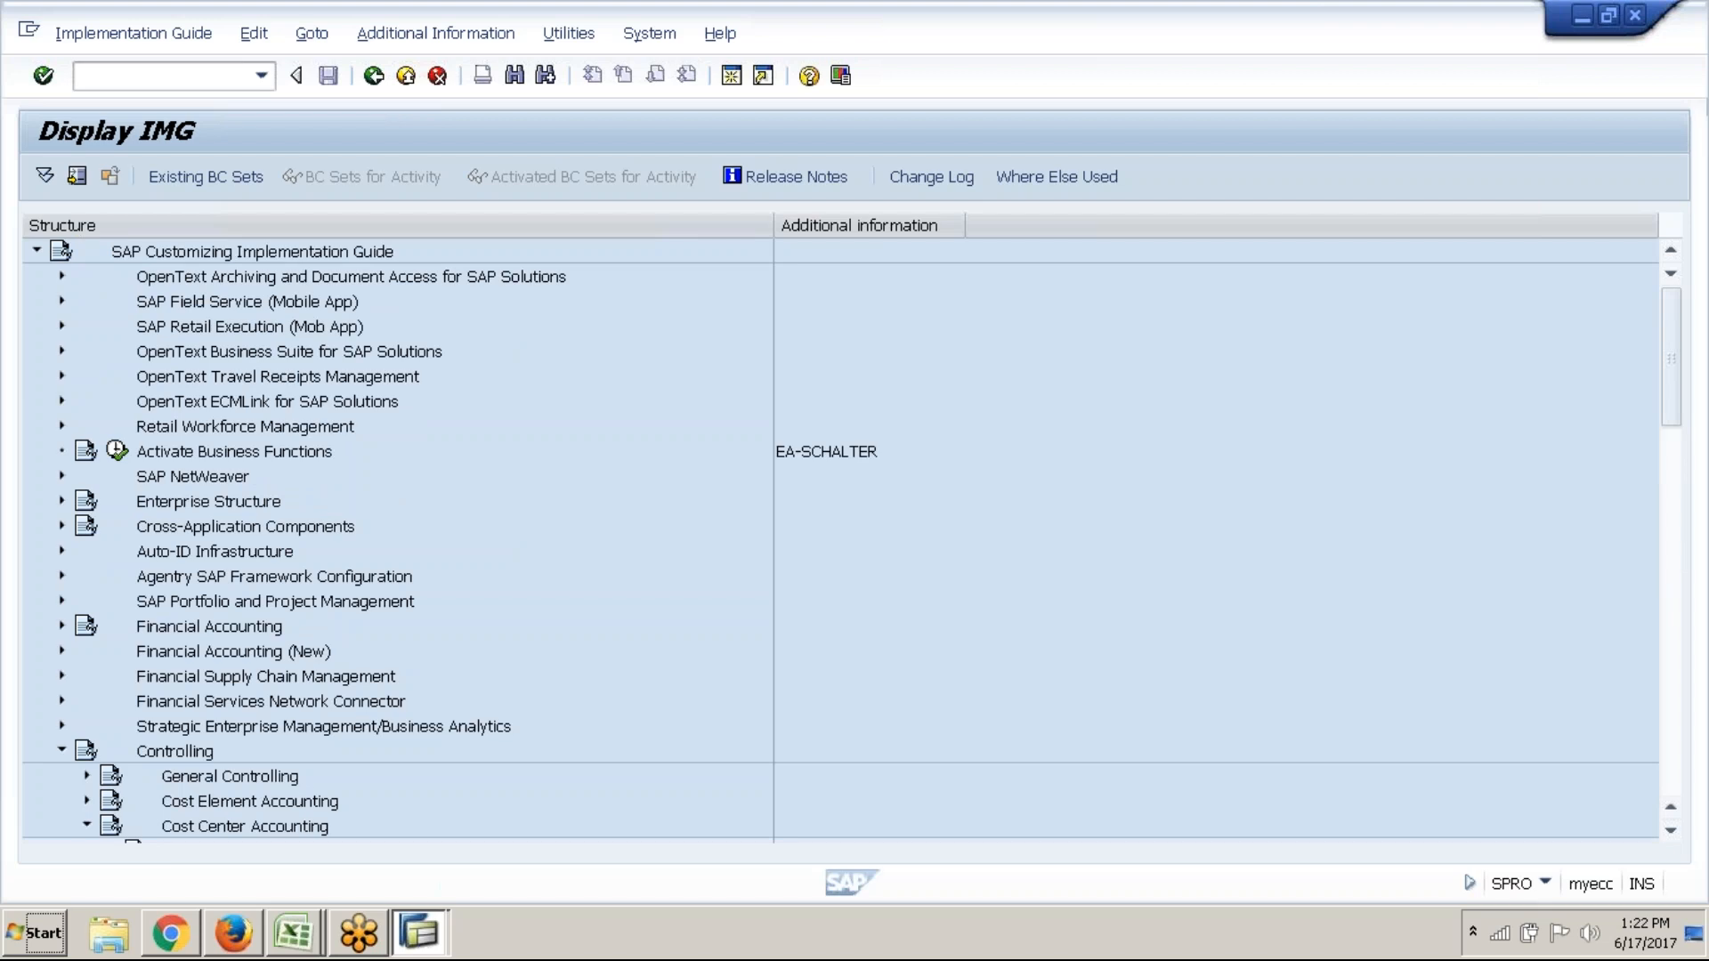
drag(1672, 358, 1672, 472)
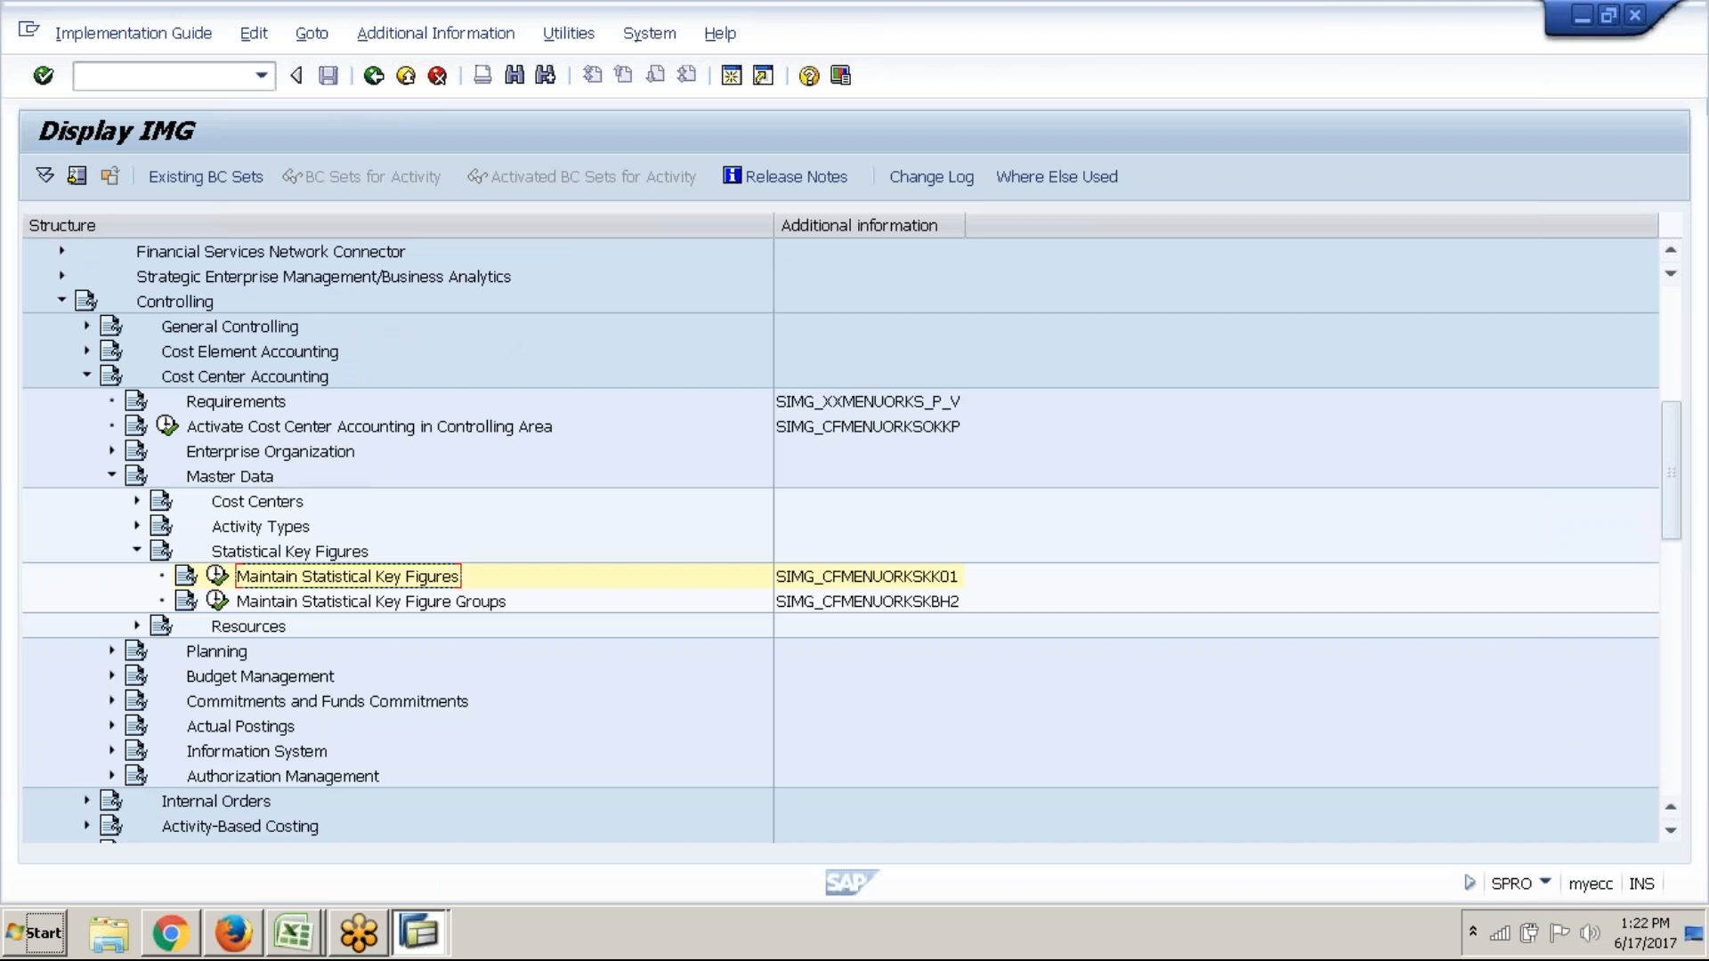
click(273, 377)
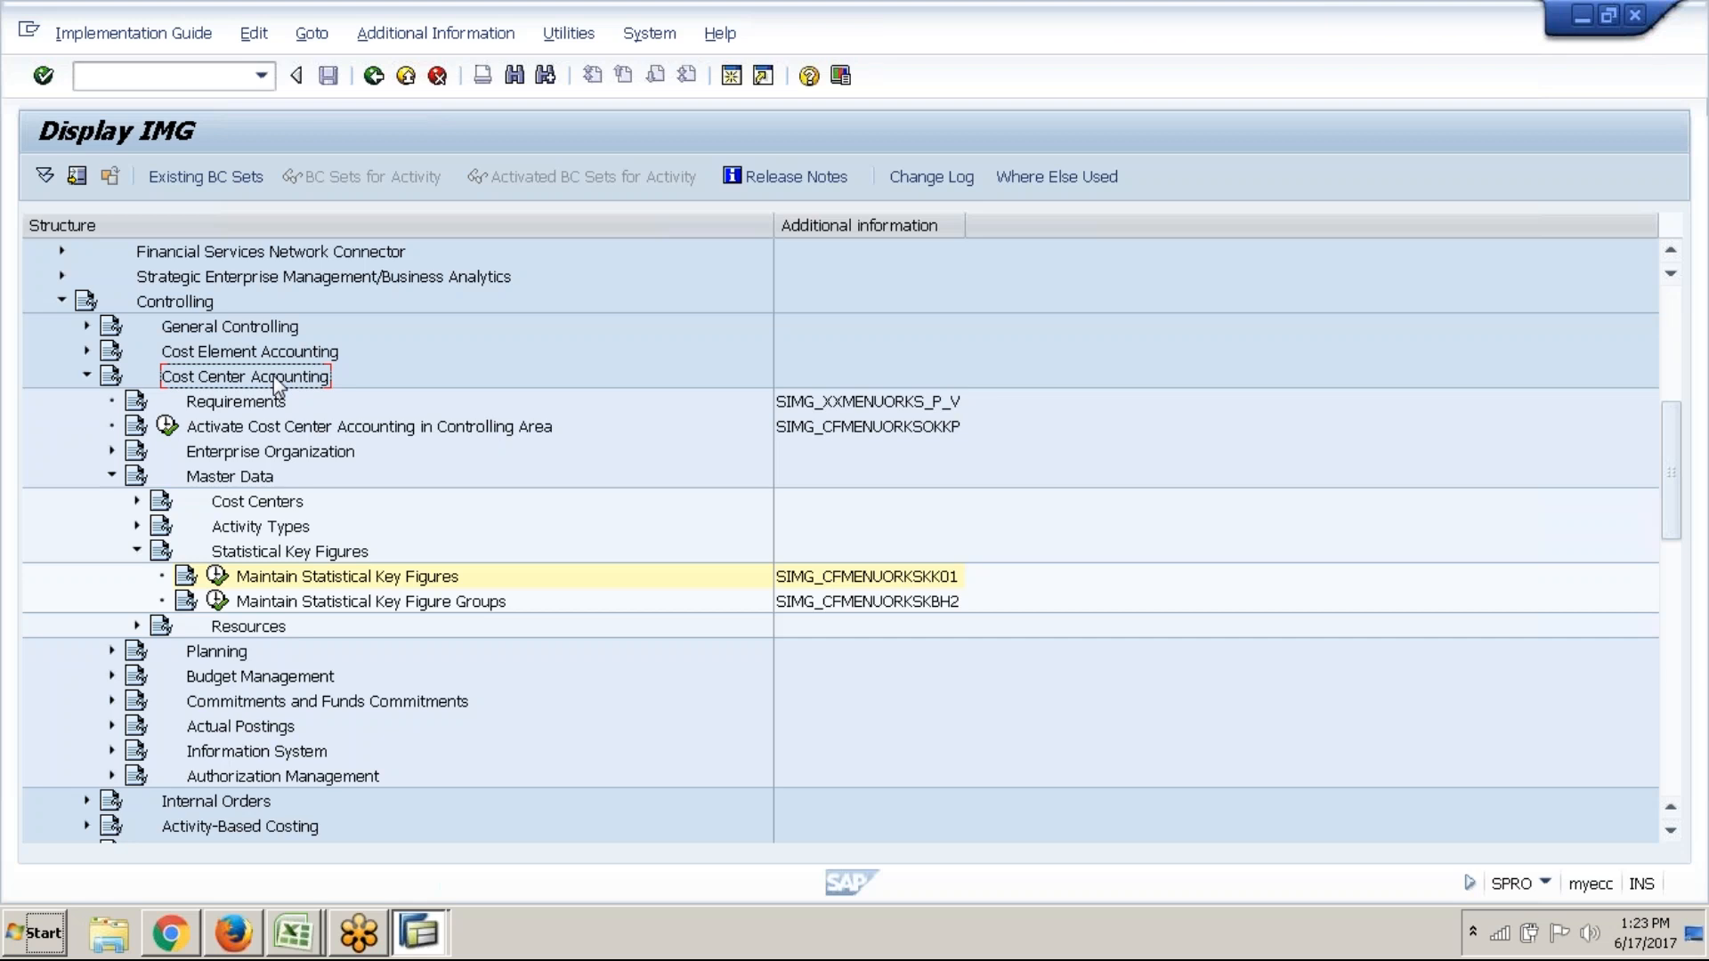
click(254, 474)
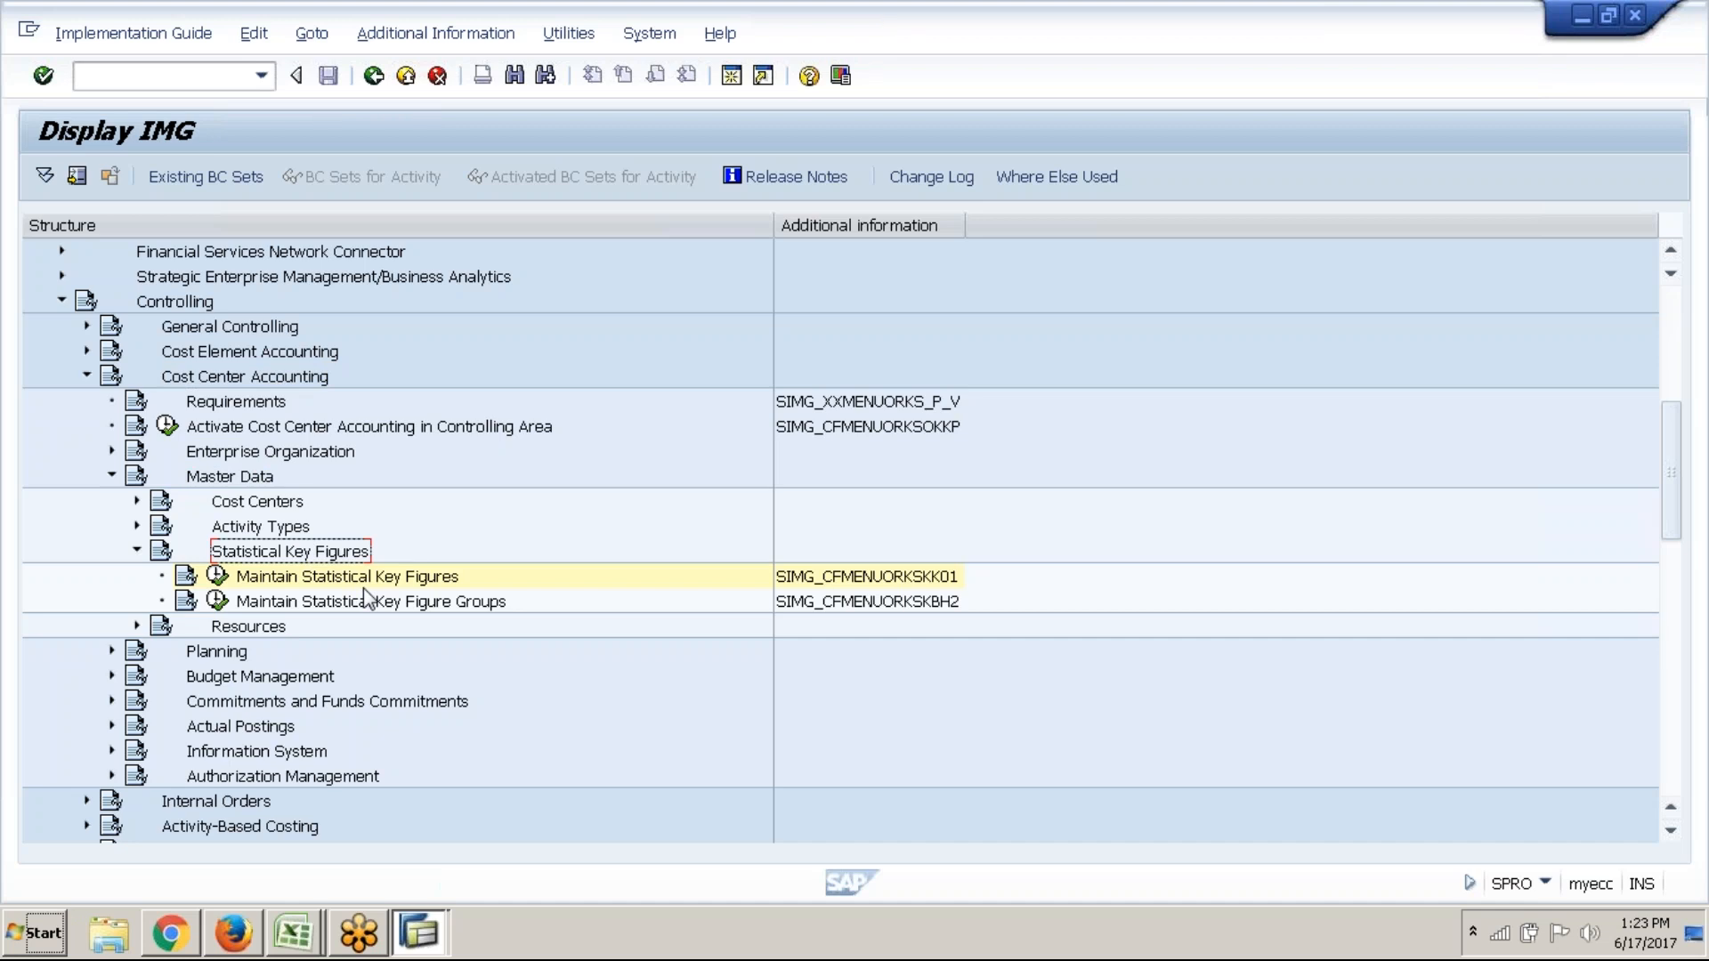
click(217, 577)
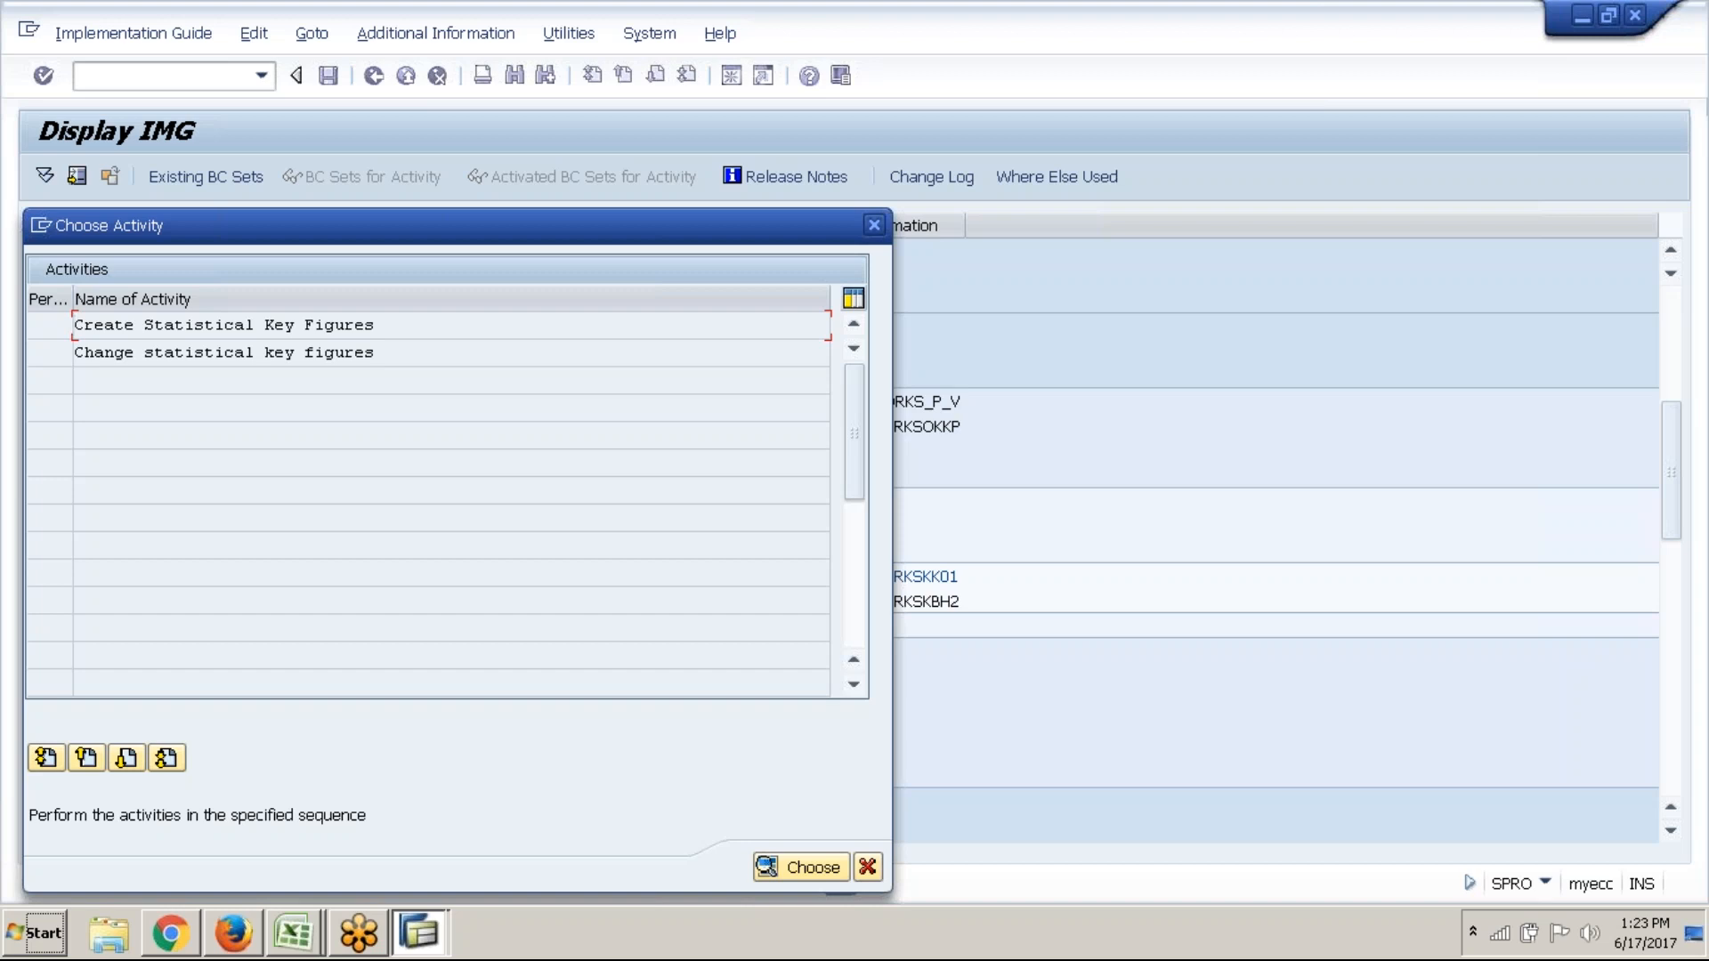
Start Create Statistical Key Figures and enter controlling area abc1 in the prompt
double_click(409, 328)
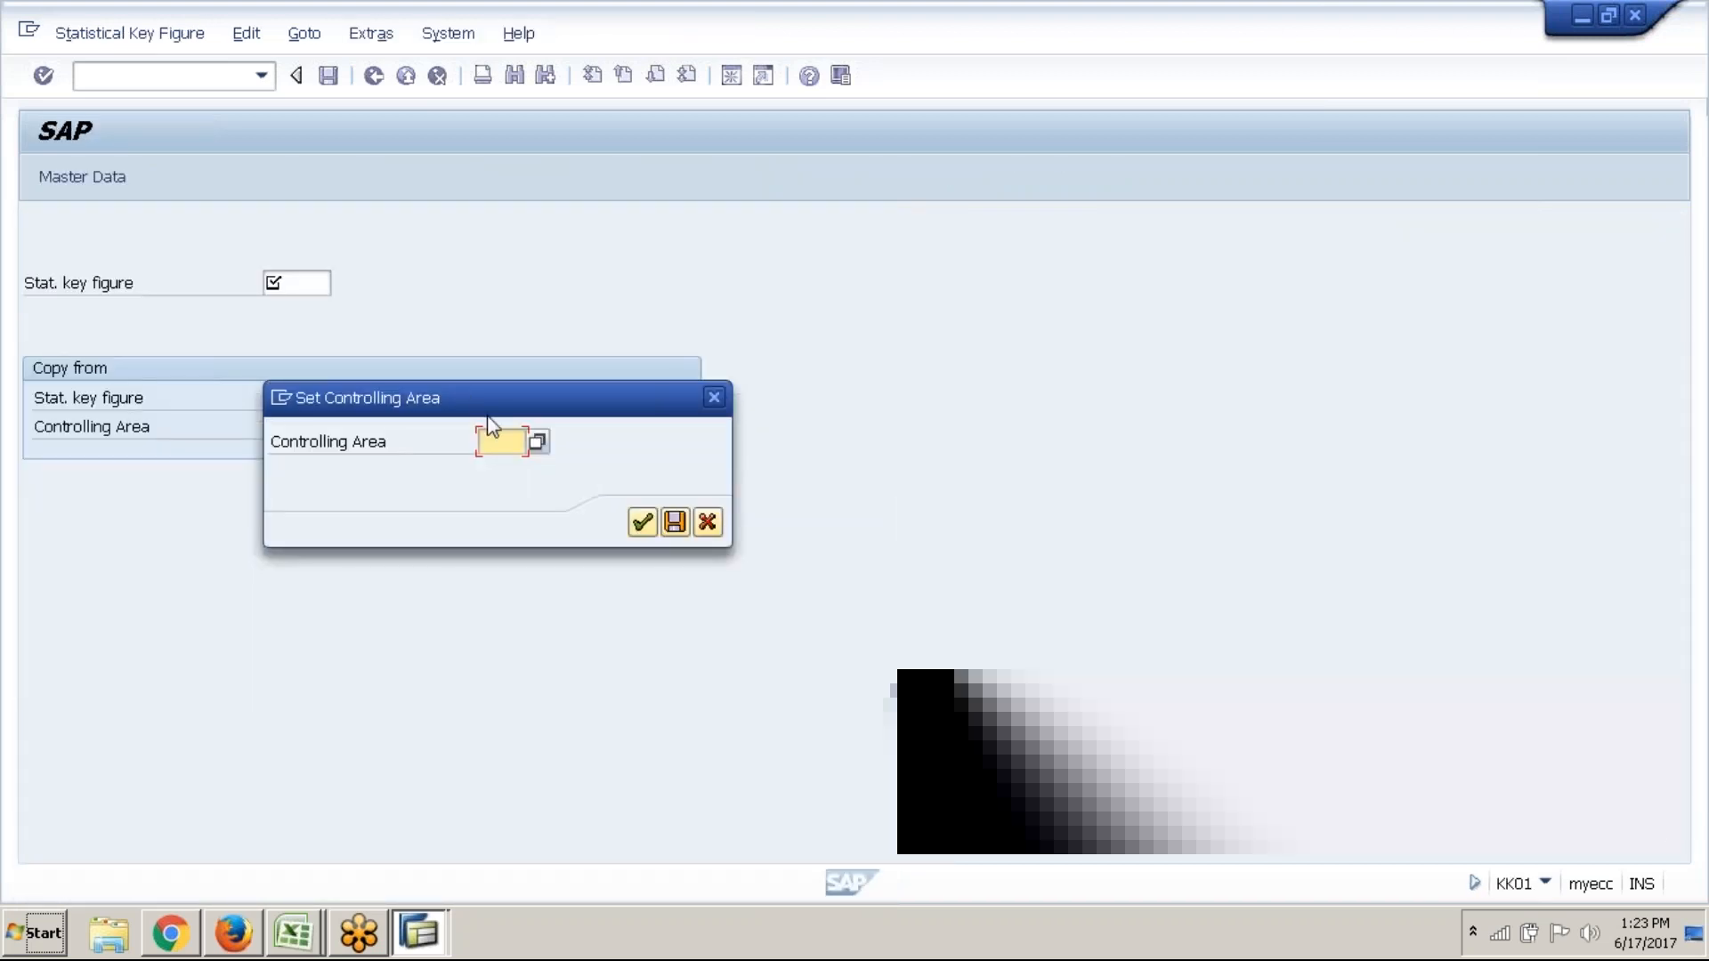
text(abc2)
key(BackSpace)
text(1)
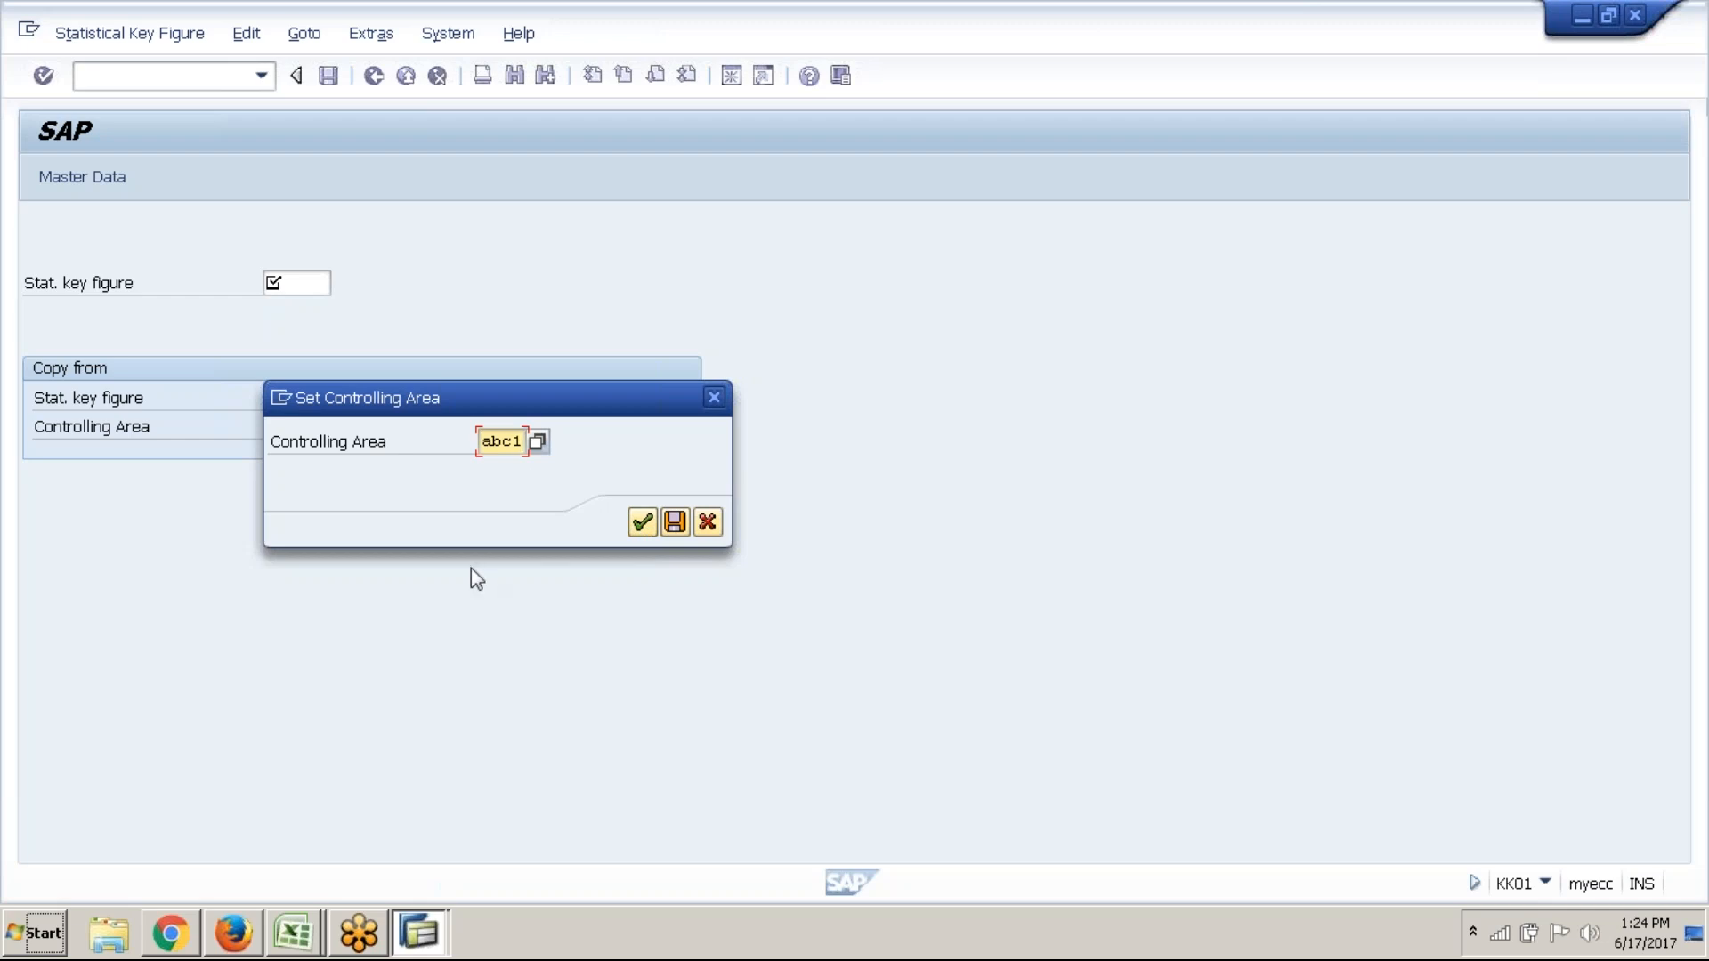
right_click(294, 932)
Write the note 'change CO area - OKKS' in cell E61 of the ABC1 workbook's Controlling sheet
click(313, 881)
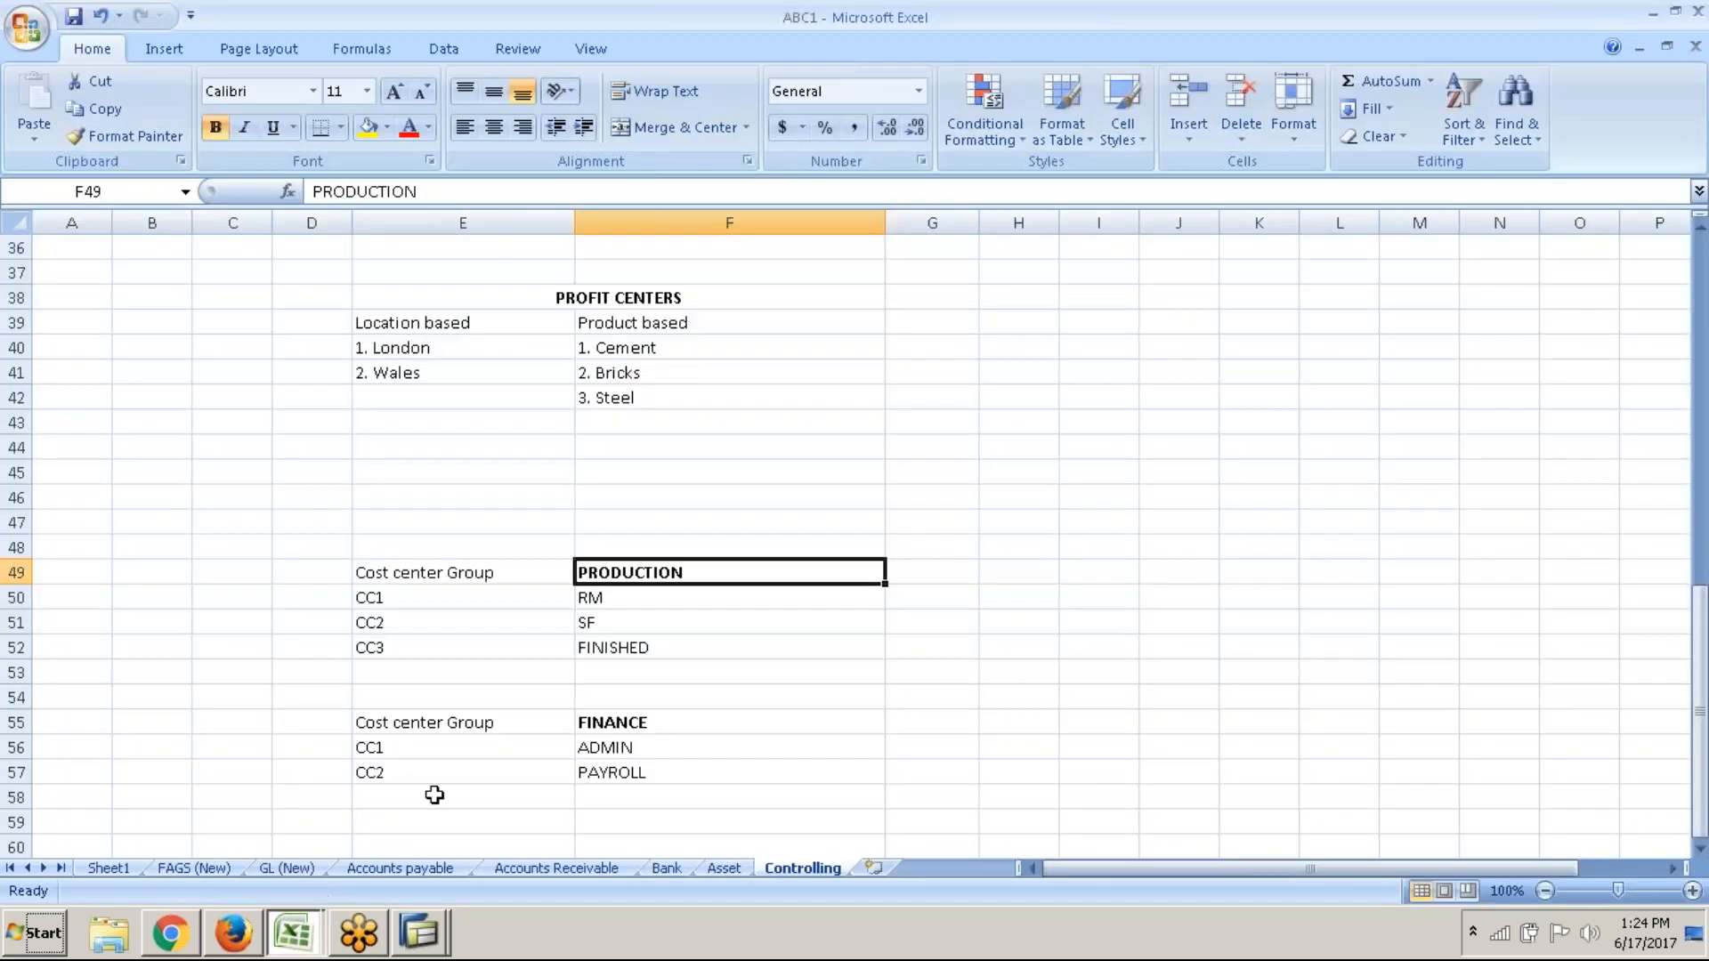
scroll(441, 798, down, 6)
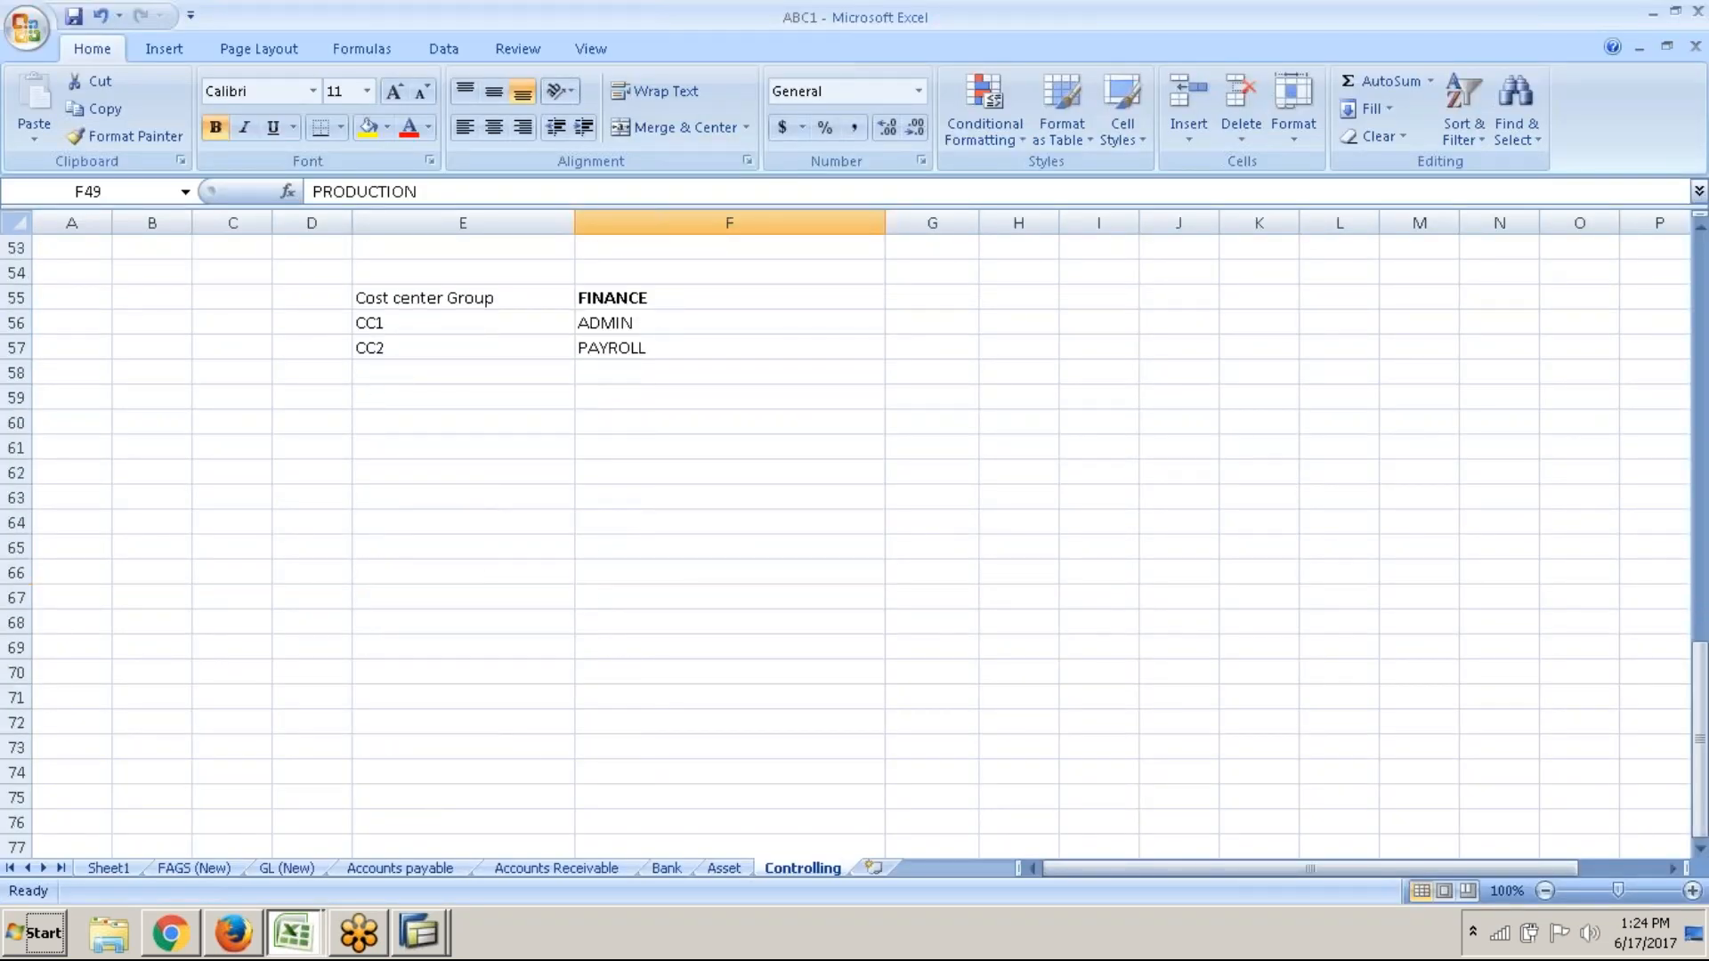
click(450, 450)
text(change CO )
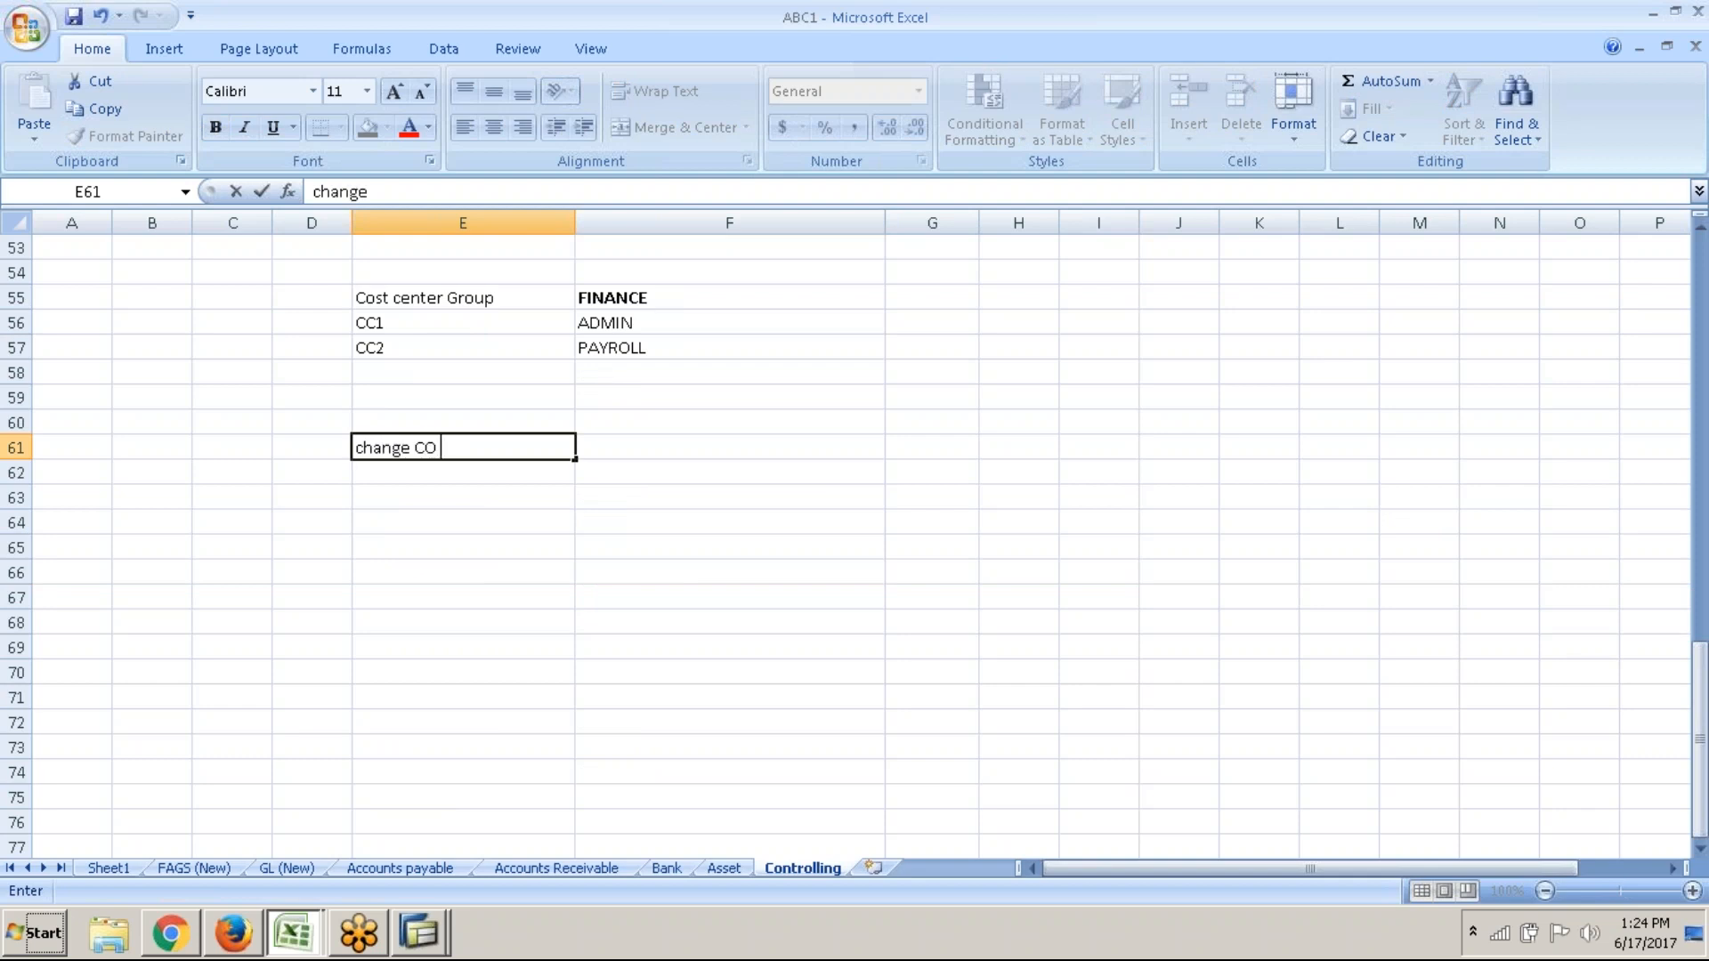
text(area)
key(Tab)
double_click(488, 446)
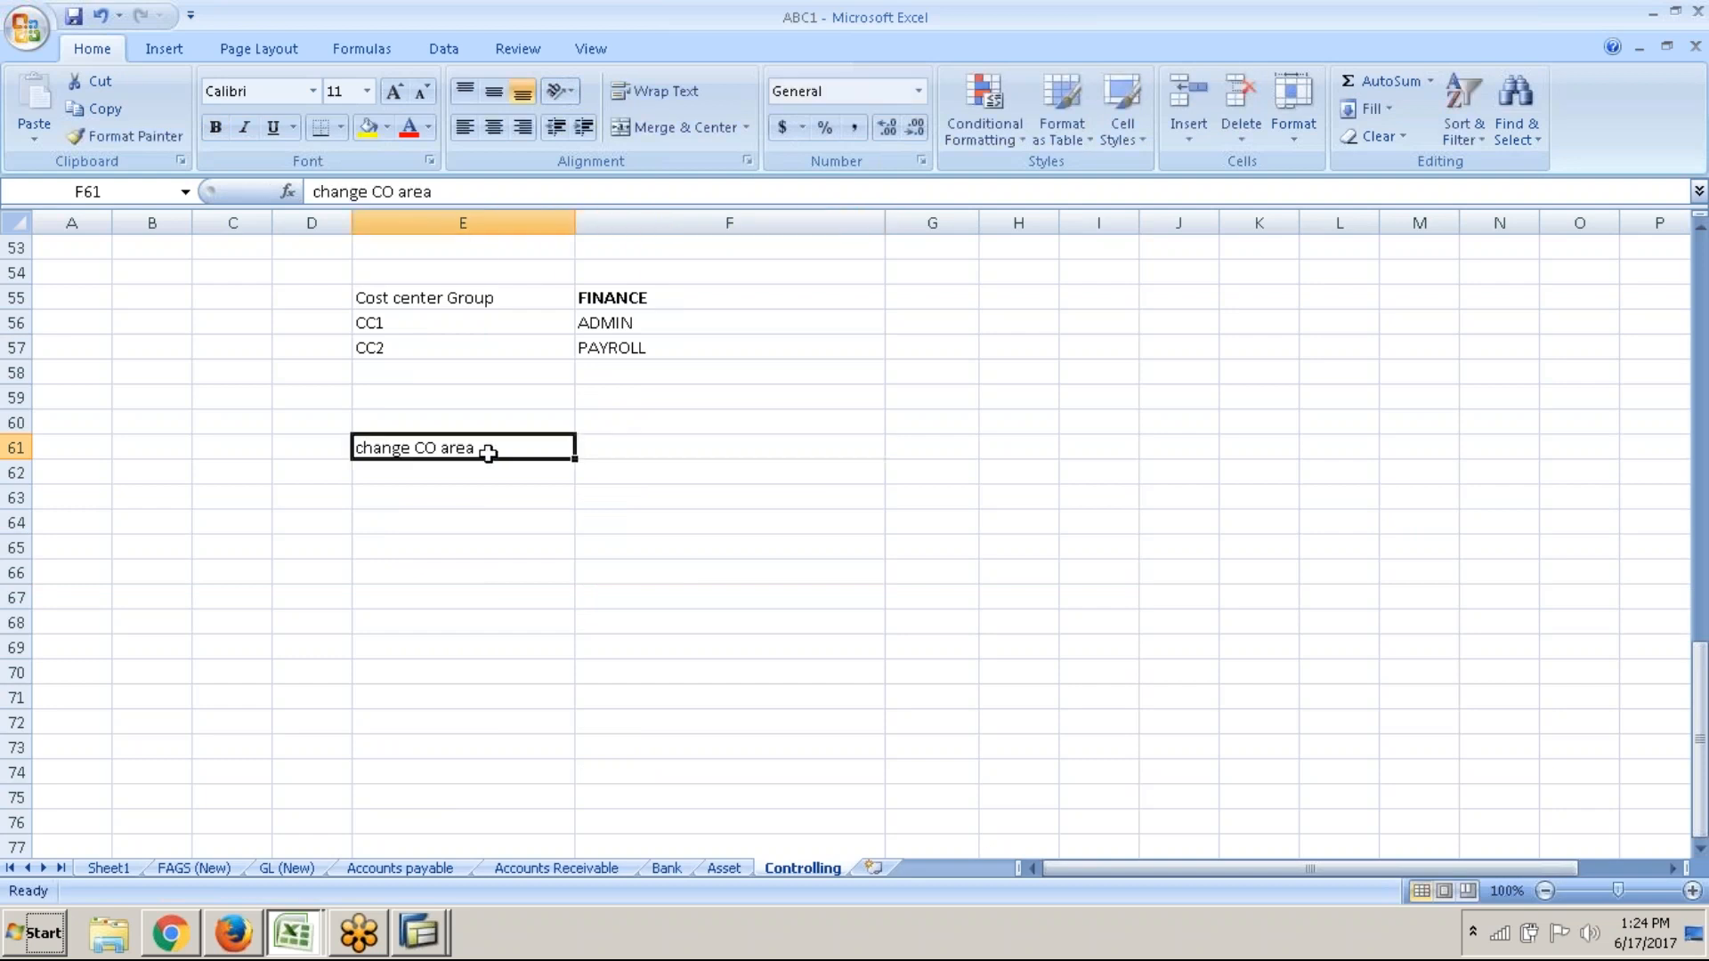
text(- OKKS)
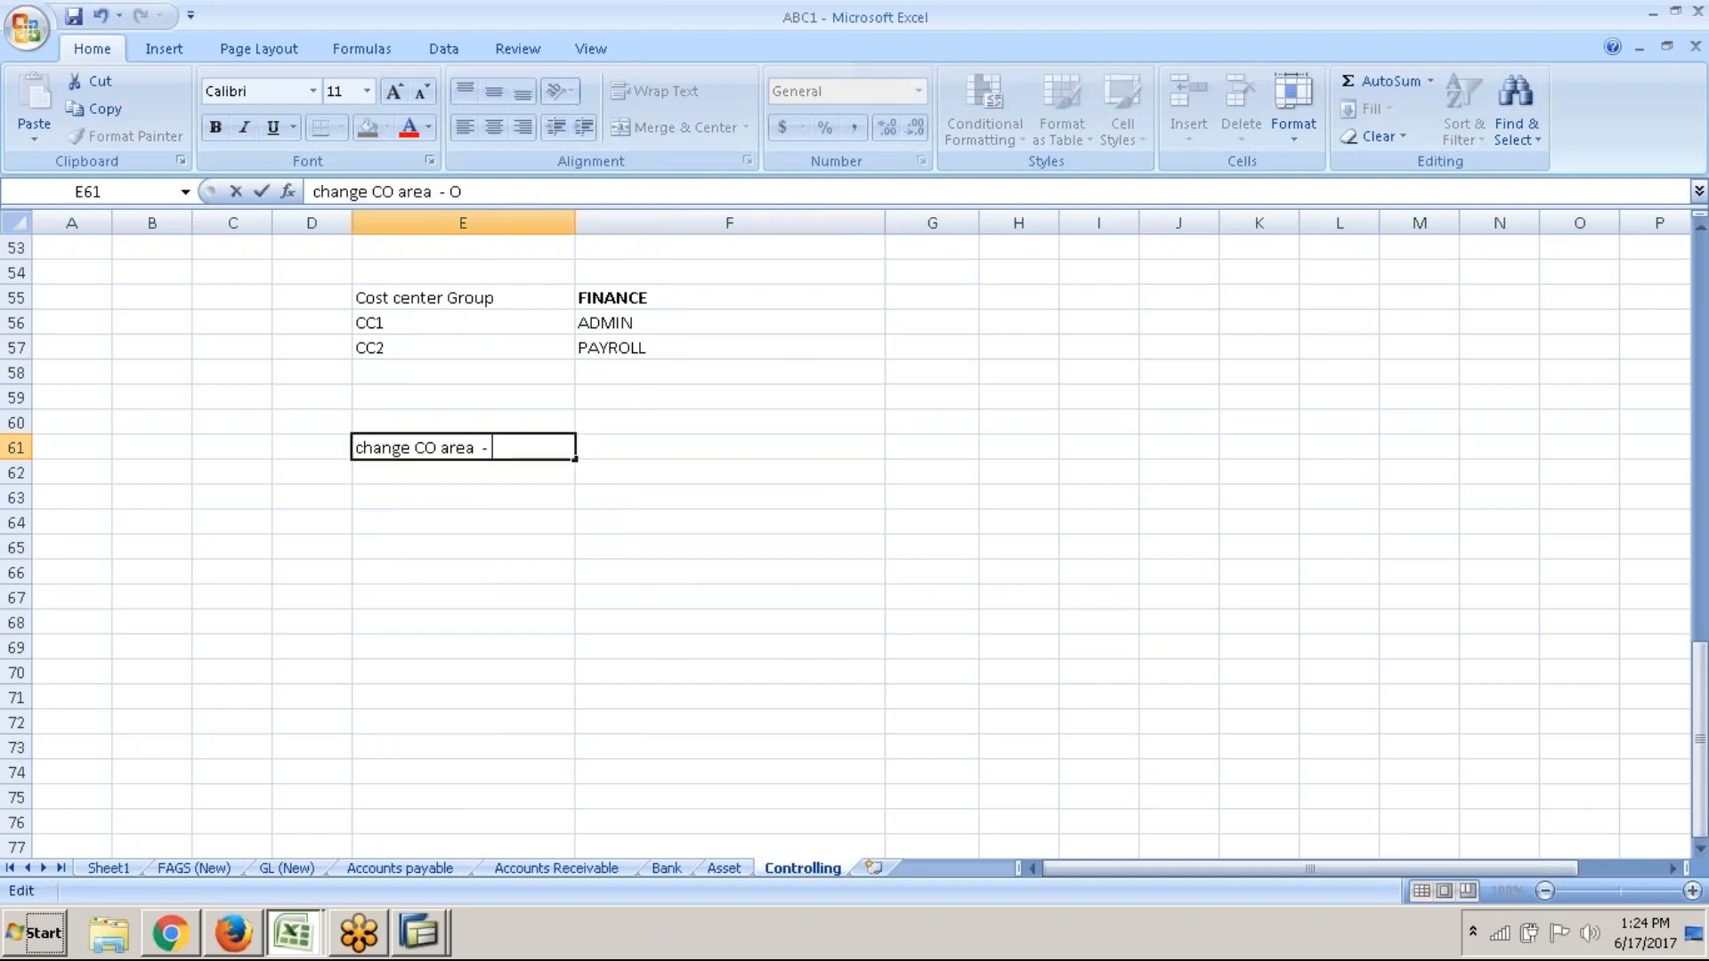
key(Up)
key(Down)
key(Down)
key(alt+Tab)
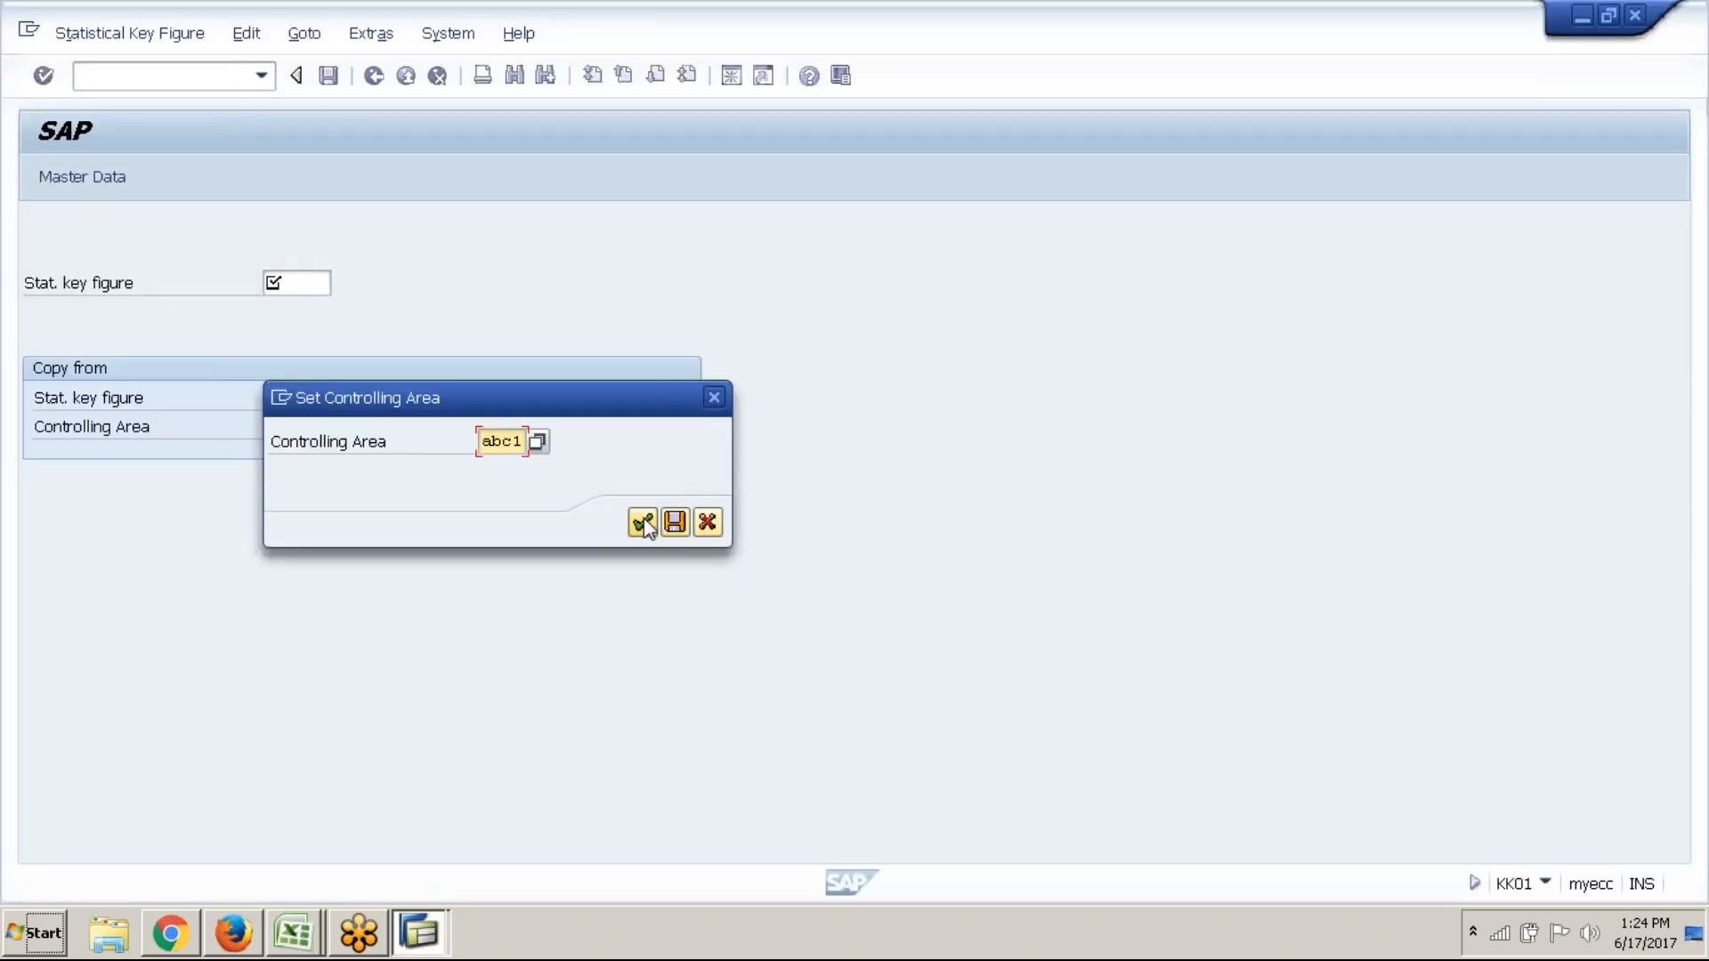
Confirm controlling area abc1 and enter 1000 as the statistical key figure number
click(642, 522)
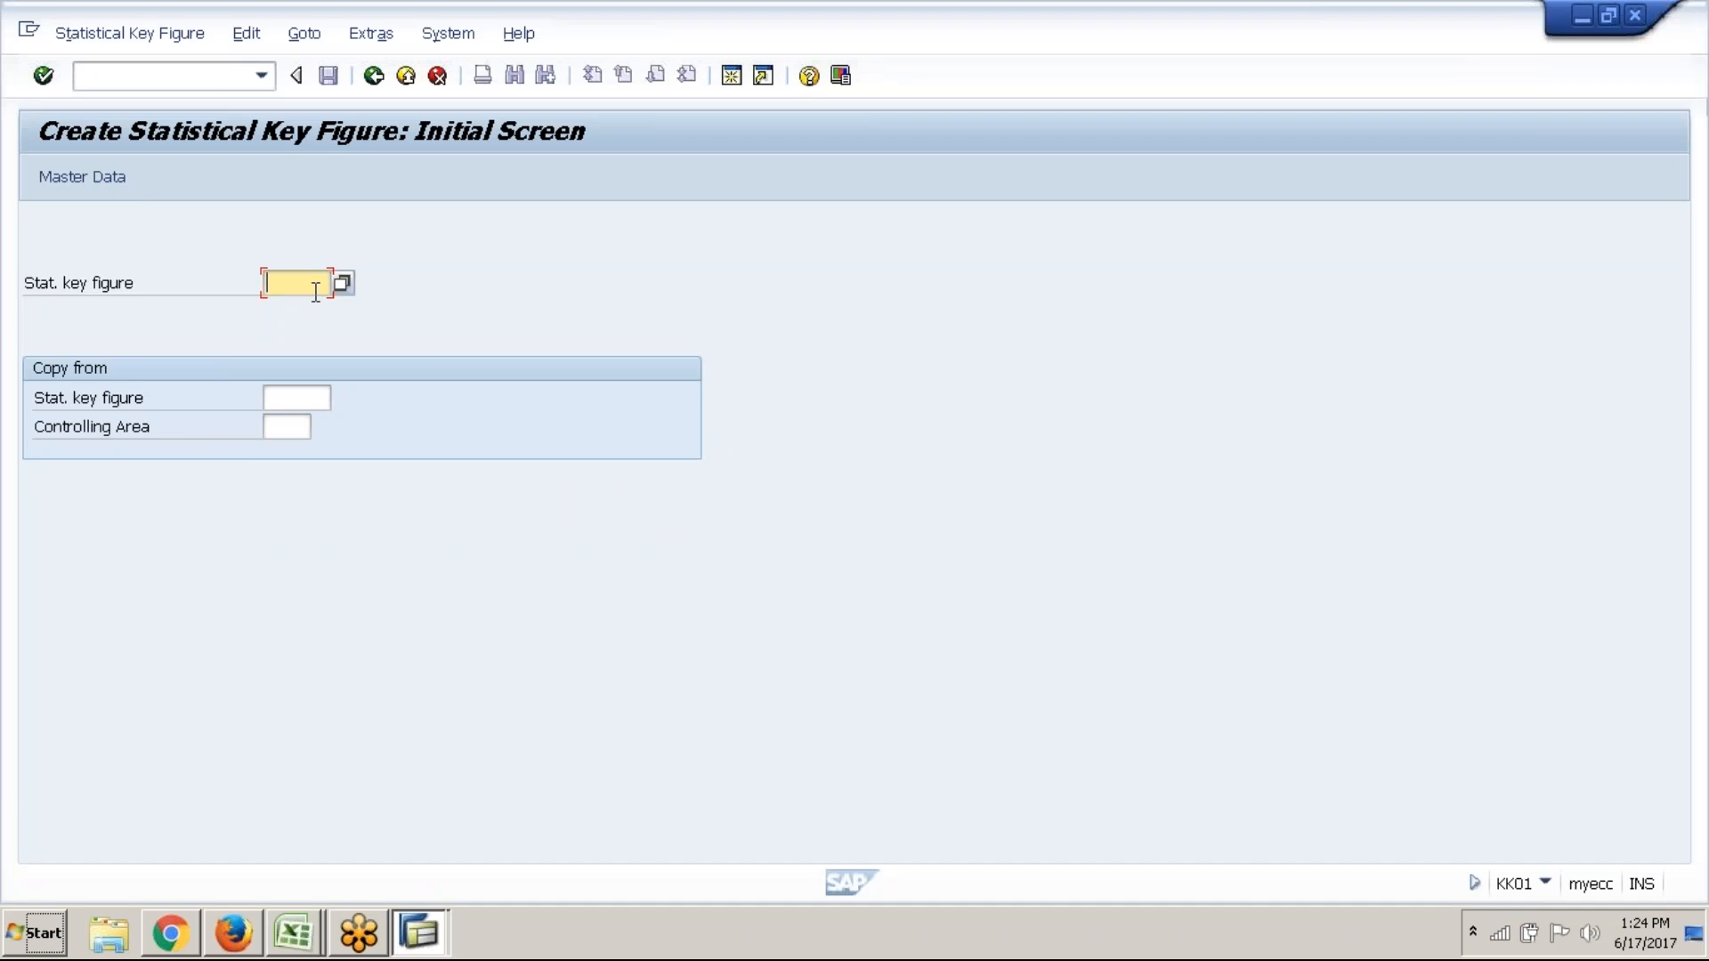
text(1000)
Name statistical key figure 1000 'No. of Employees' on its Master Data screen
click(111, 187)
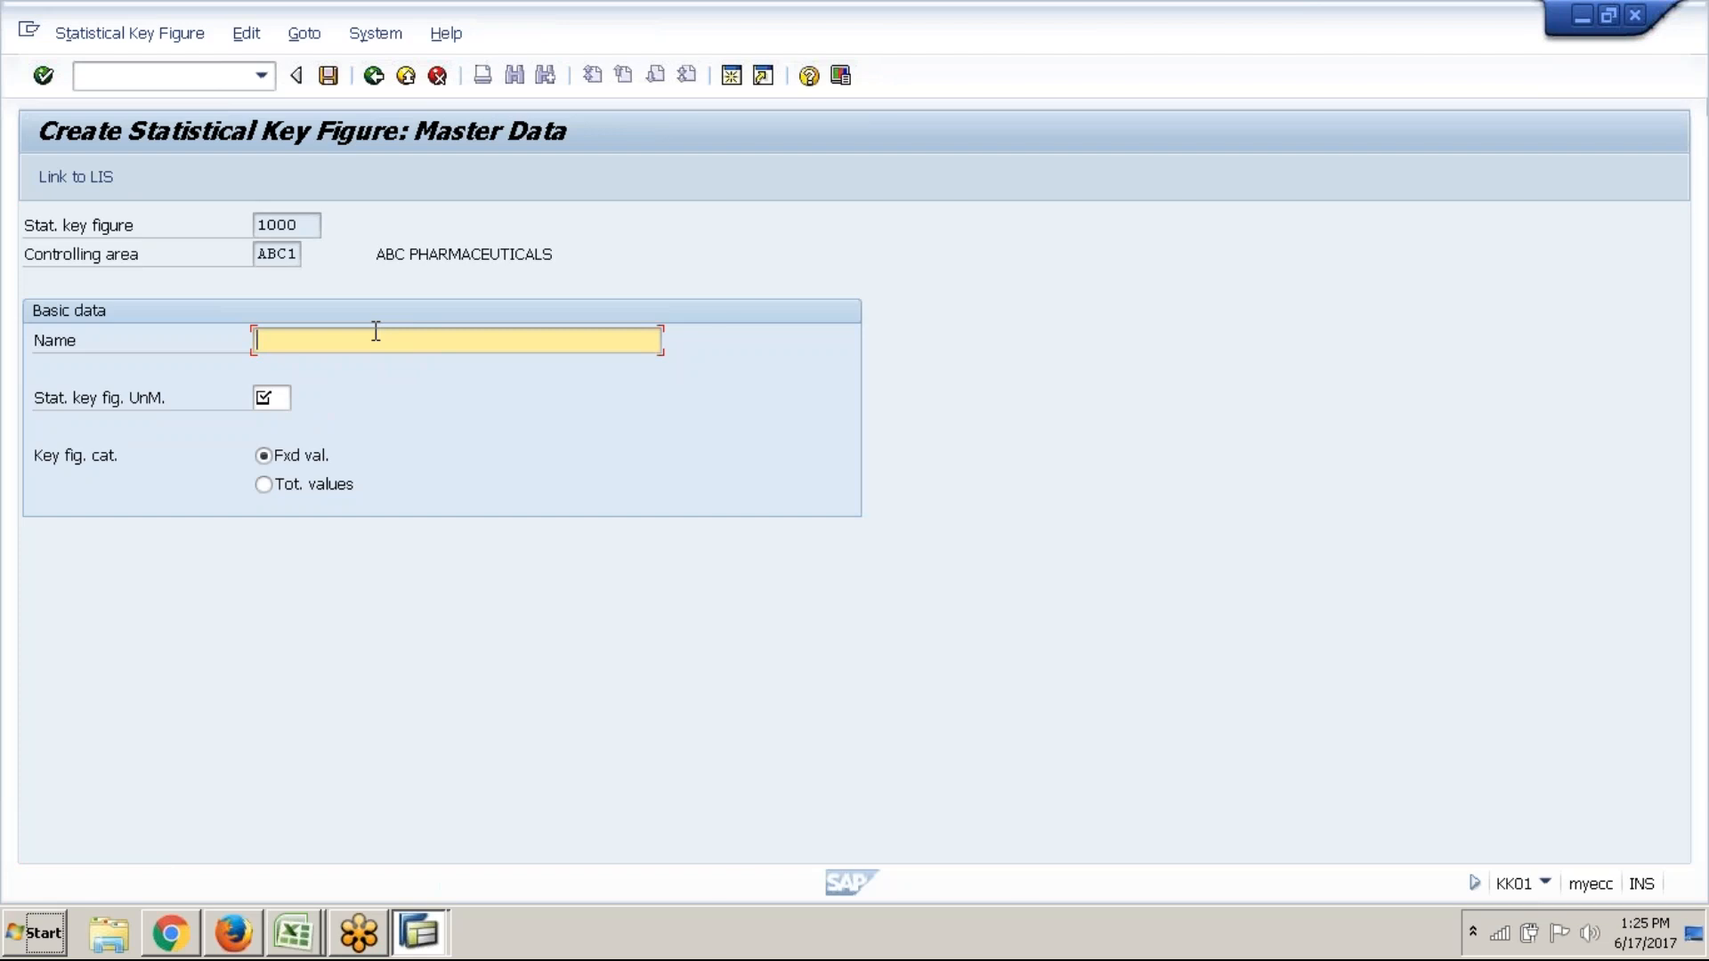
text(No. )
text(of)
text( Employ)
text(yes)
key(BackSpace)
key(BackSpace)
key(BackSpace)
text(ees)
click(268, 398)
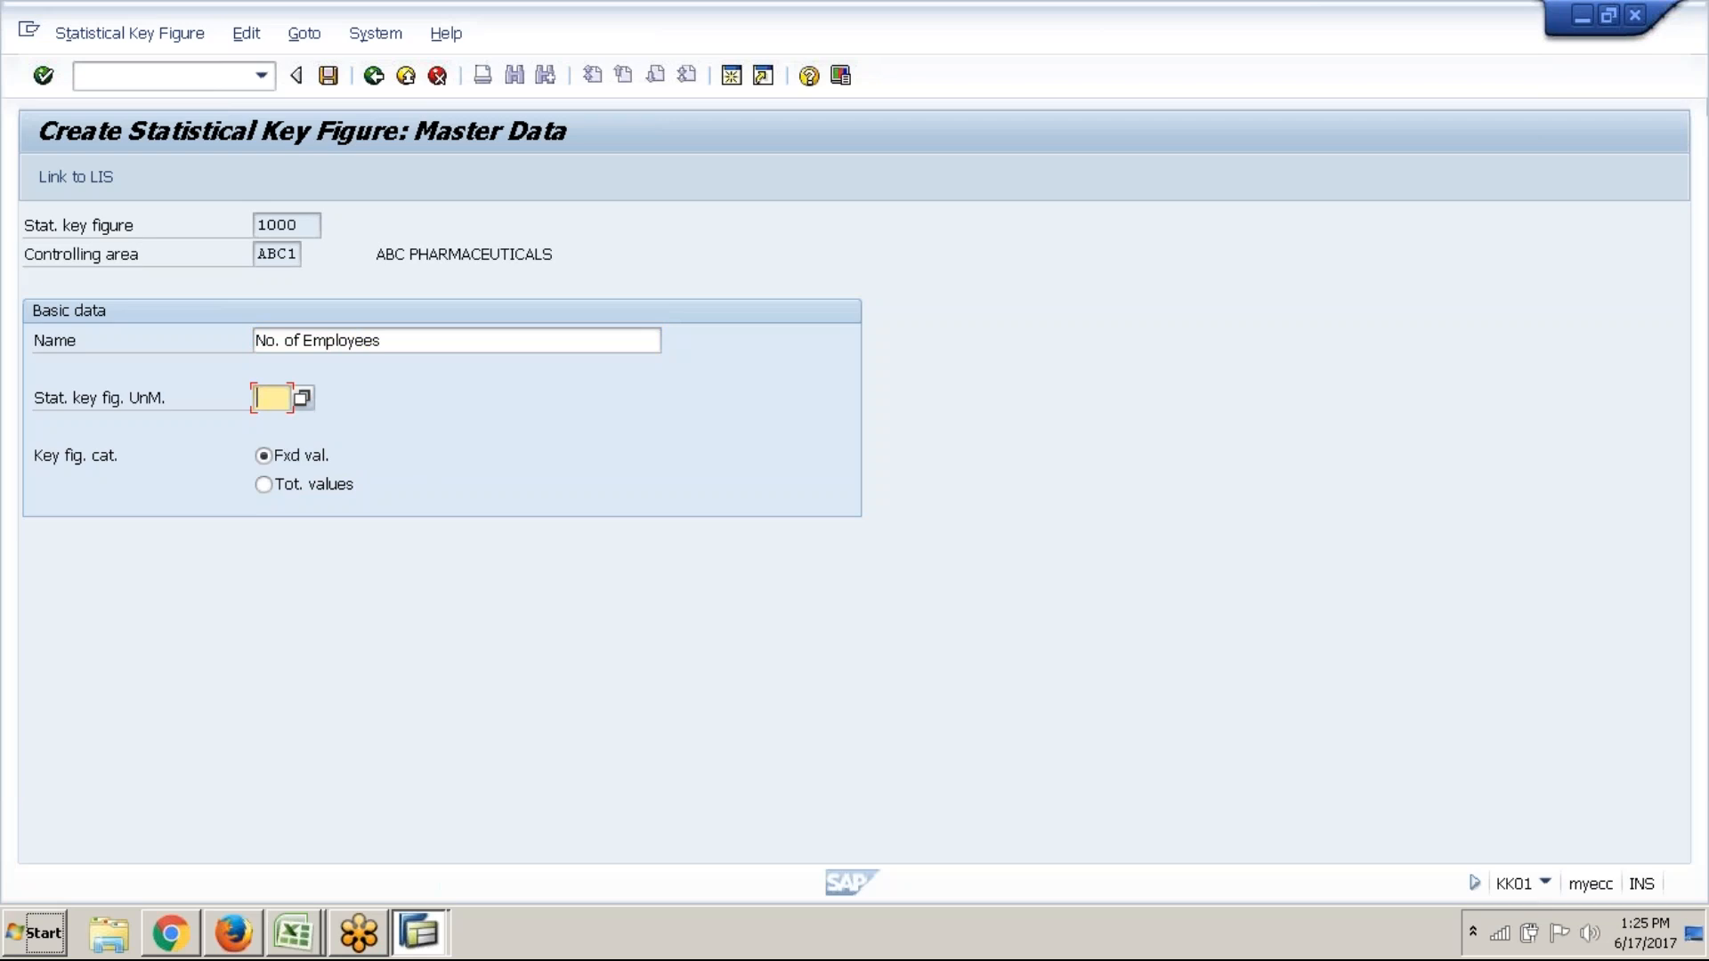
Choose unit EA (Each) for key figure 1000 and save it
click(302, 398)
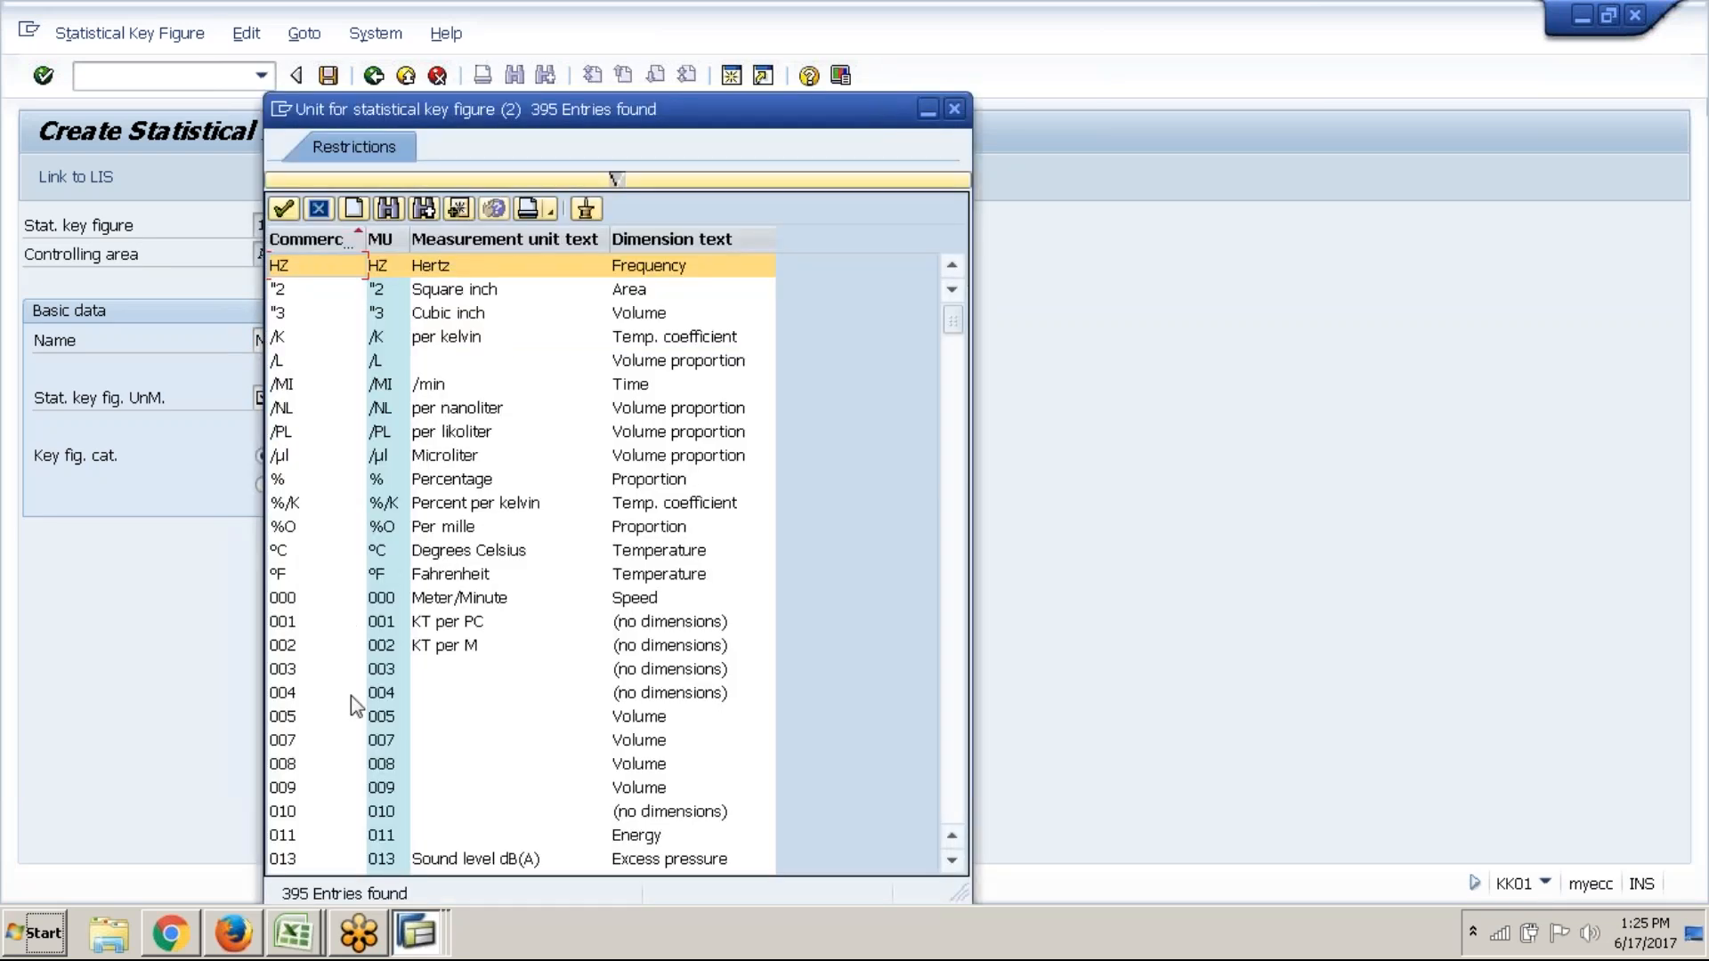
click(951, 860)
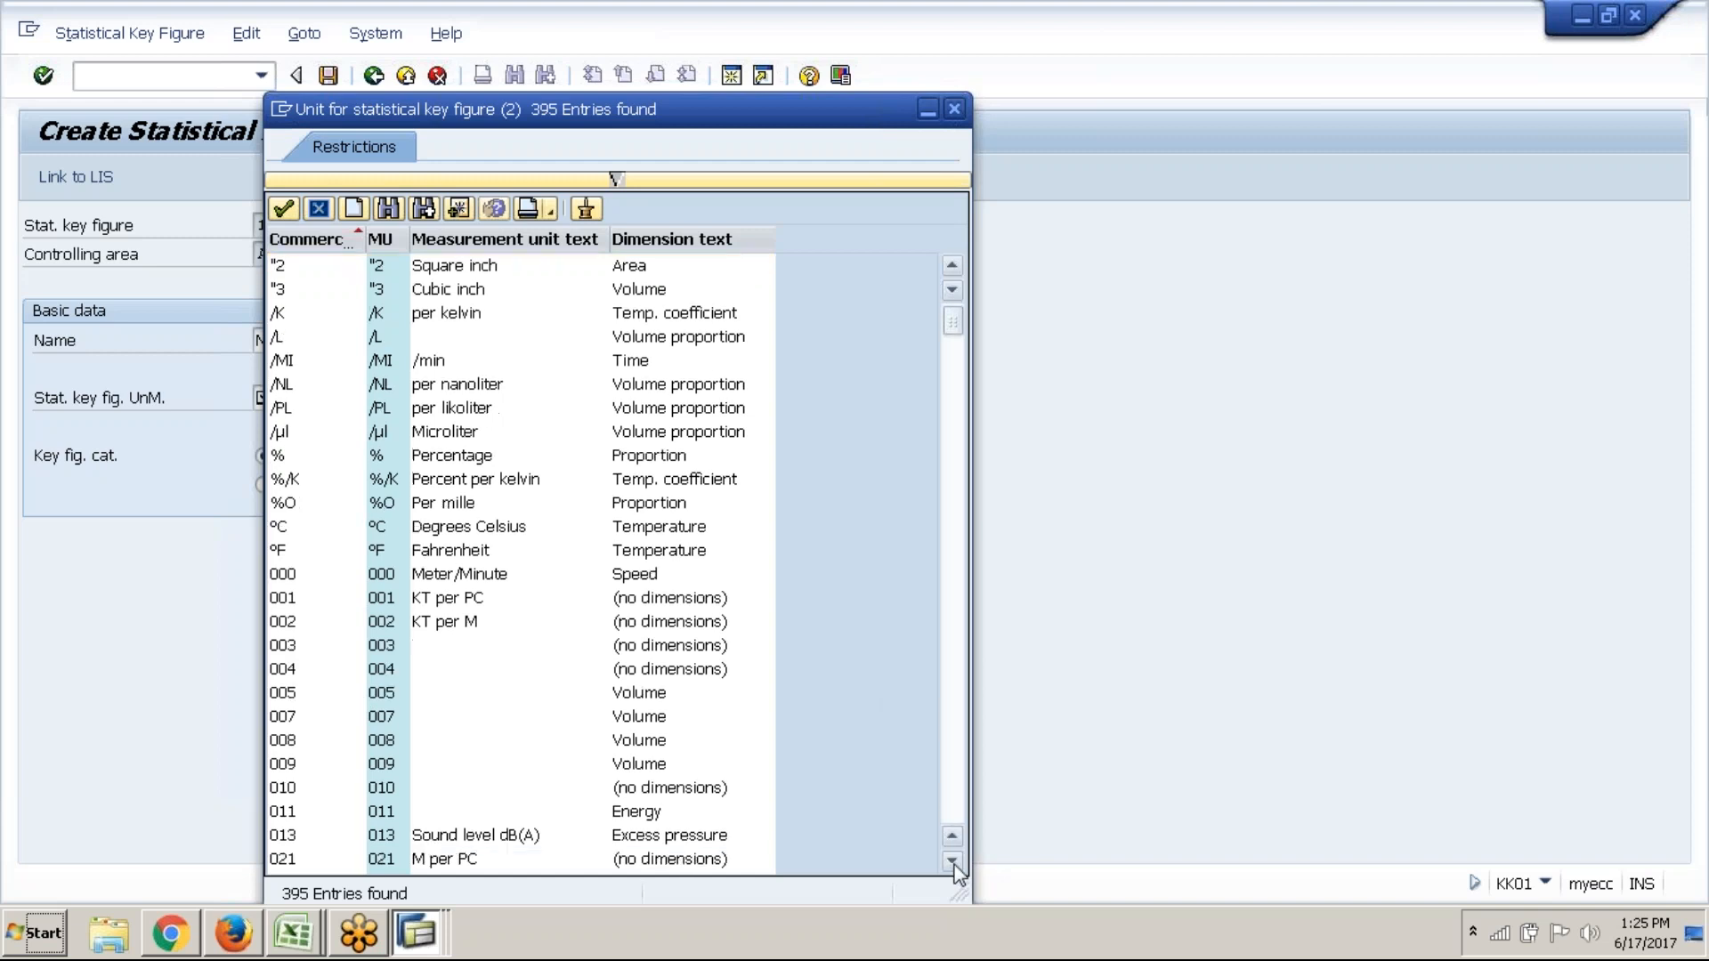
drag(952, 860, 952, 860)
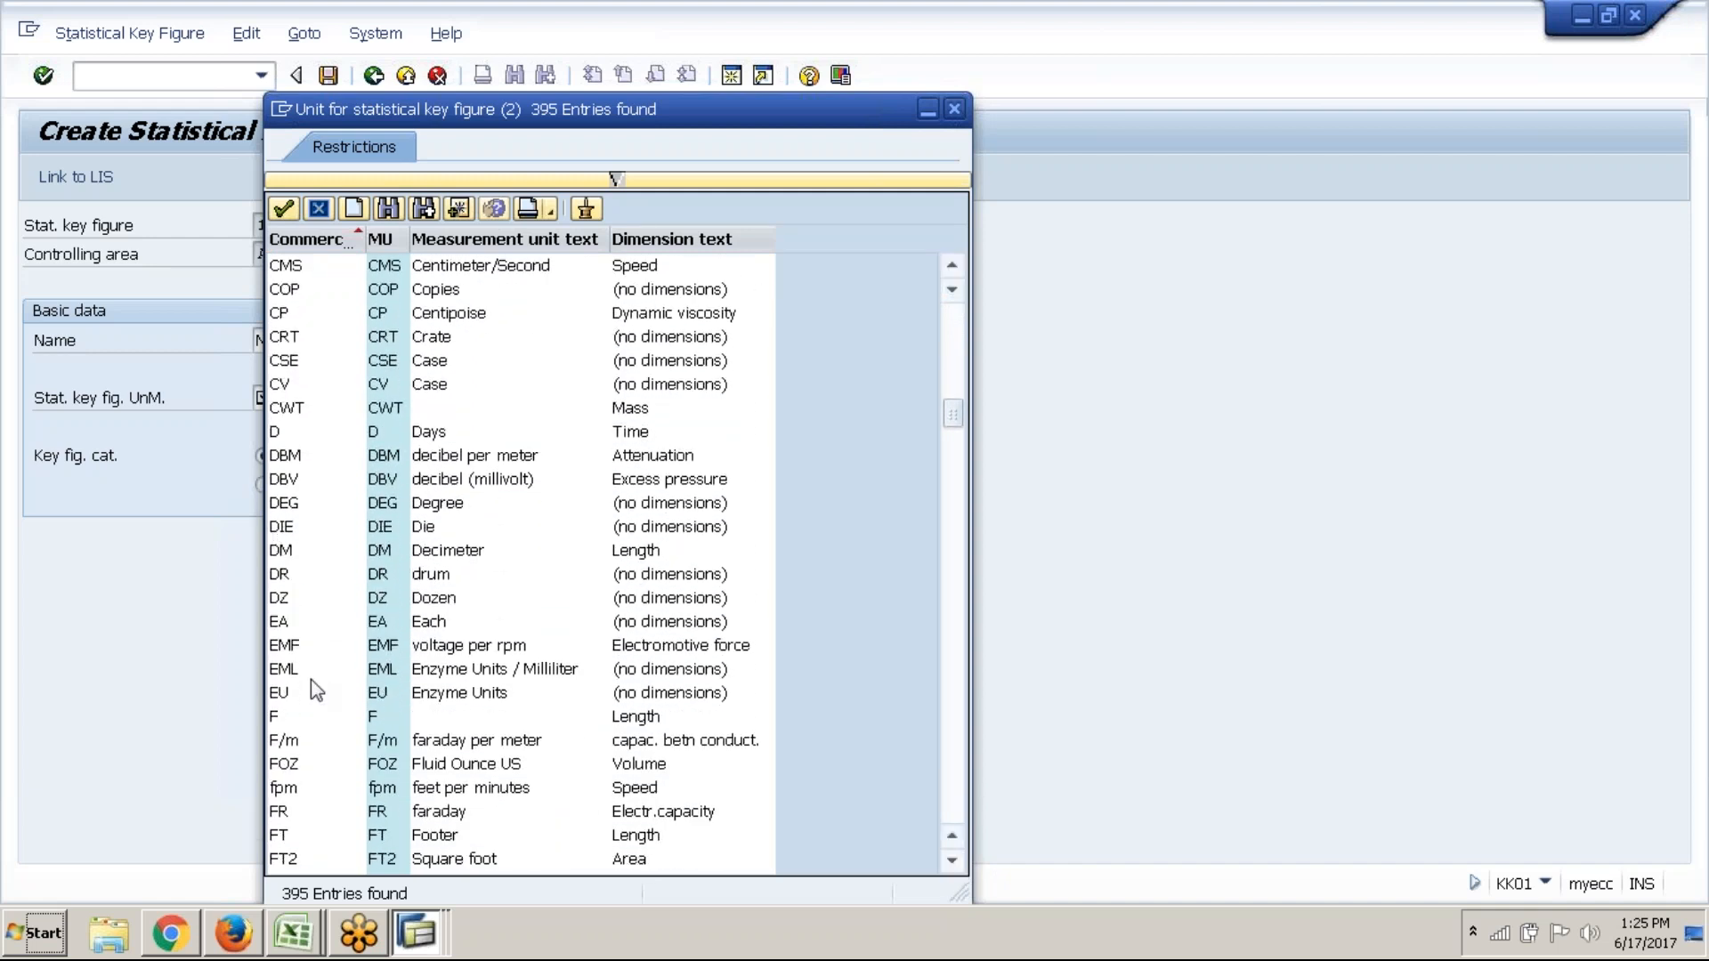
click(346, 620)
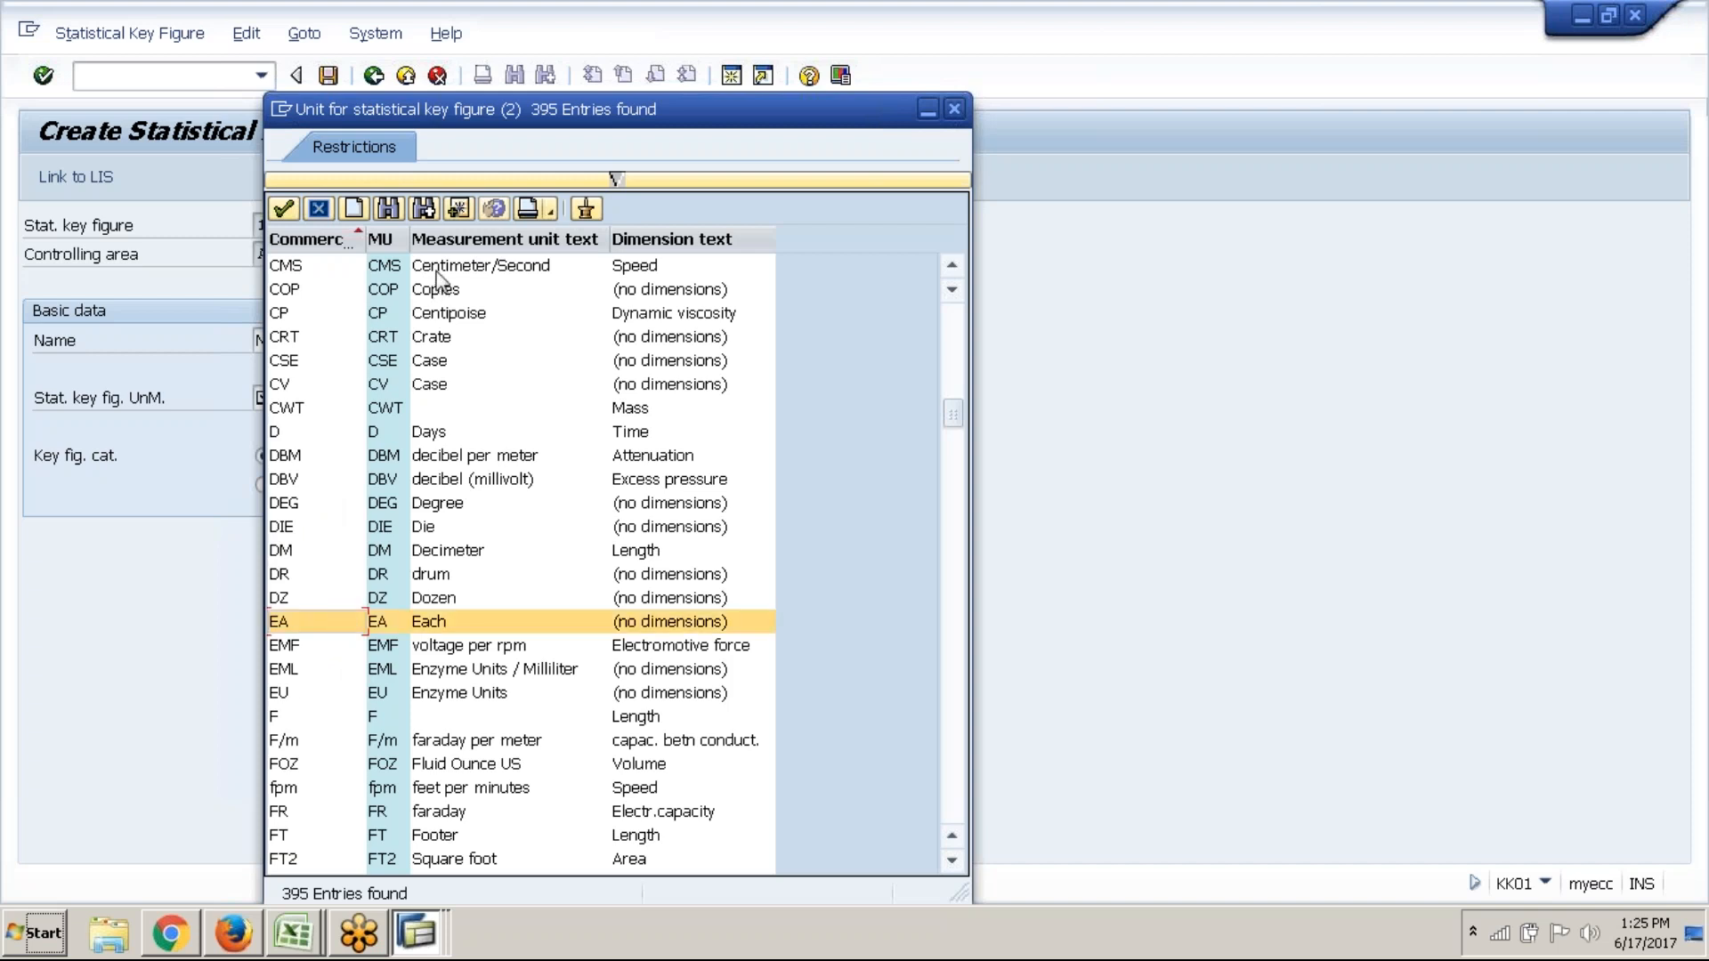
click(285, 210)
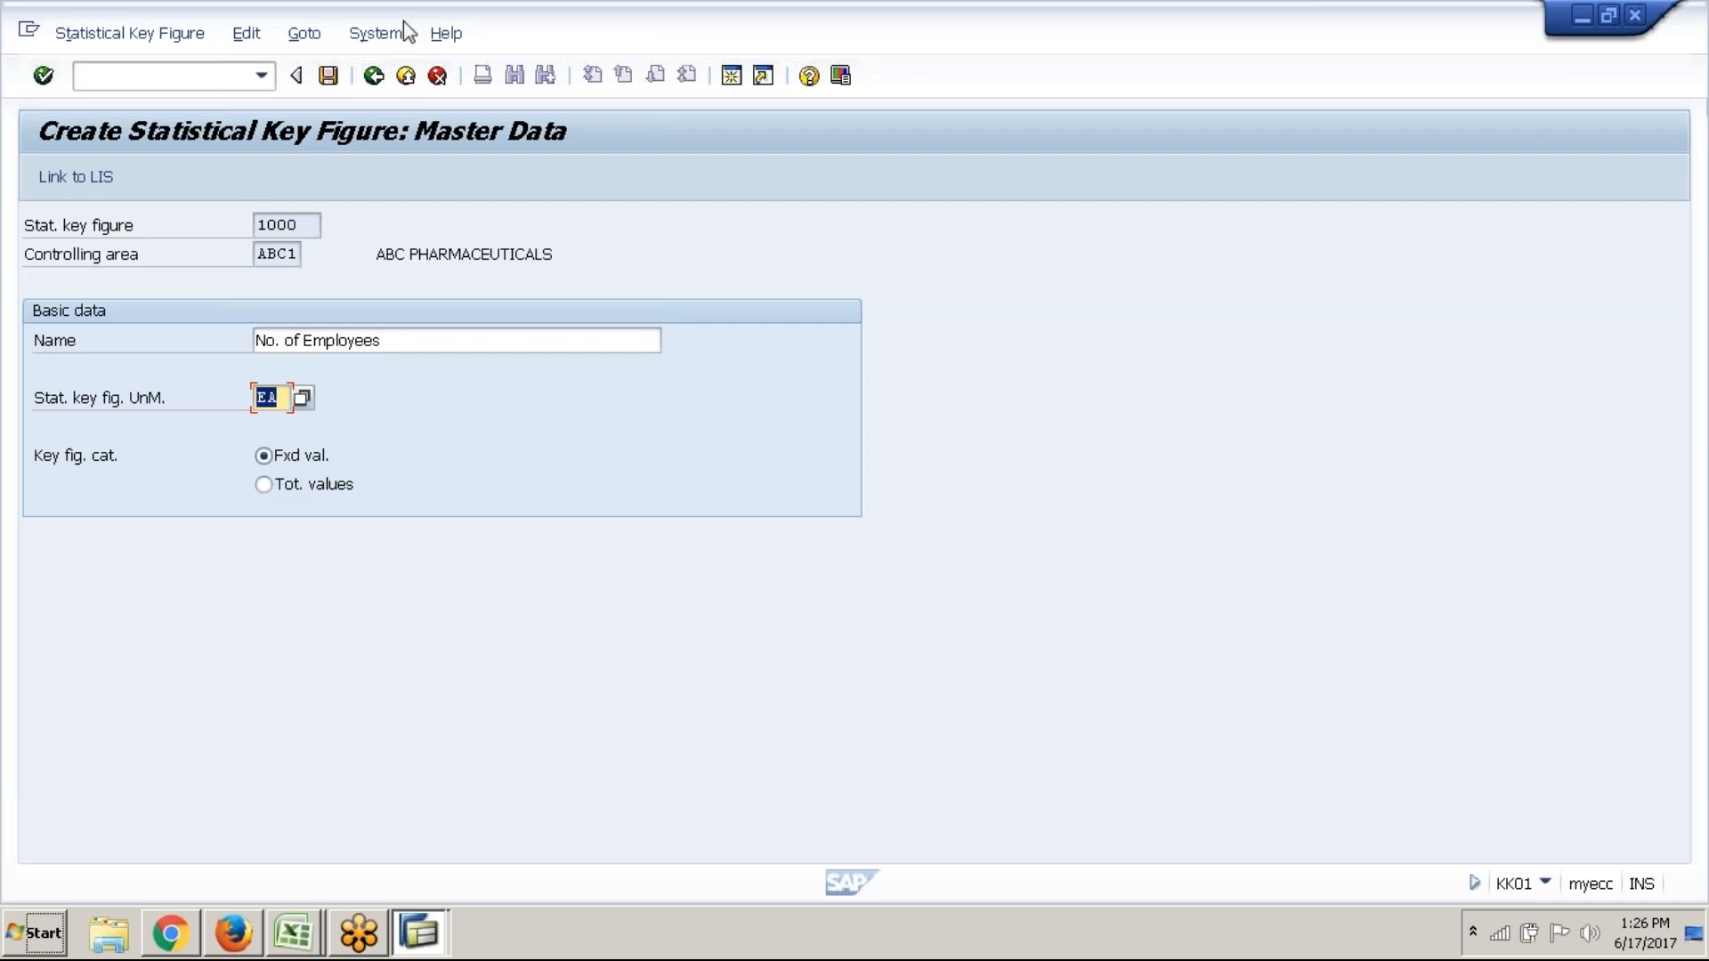
click(334, 88)
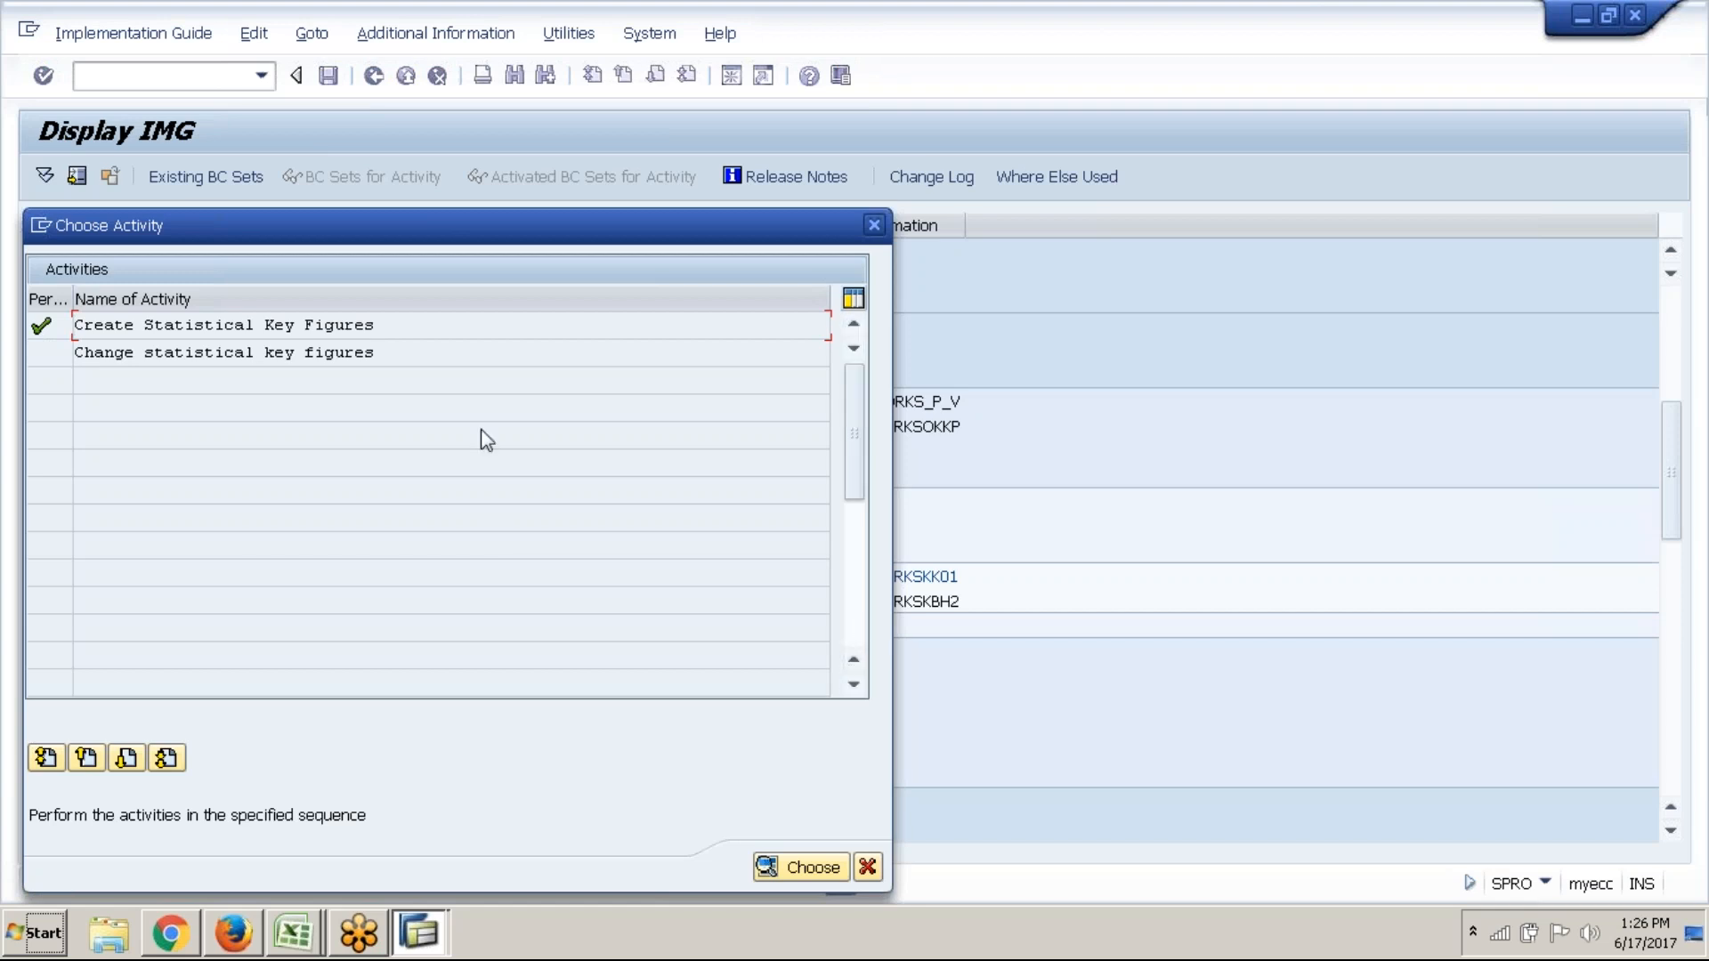
Create statistical key figure 2000 and name it 'Telephone calls'
double_click(443, 327)
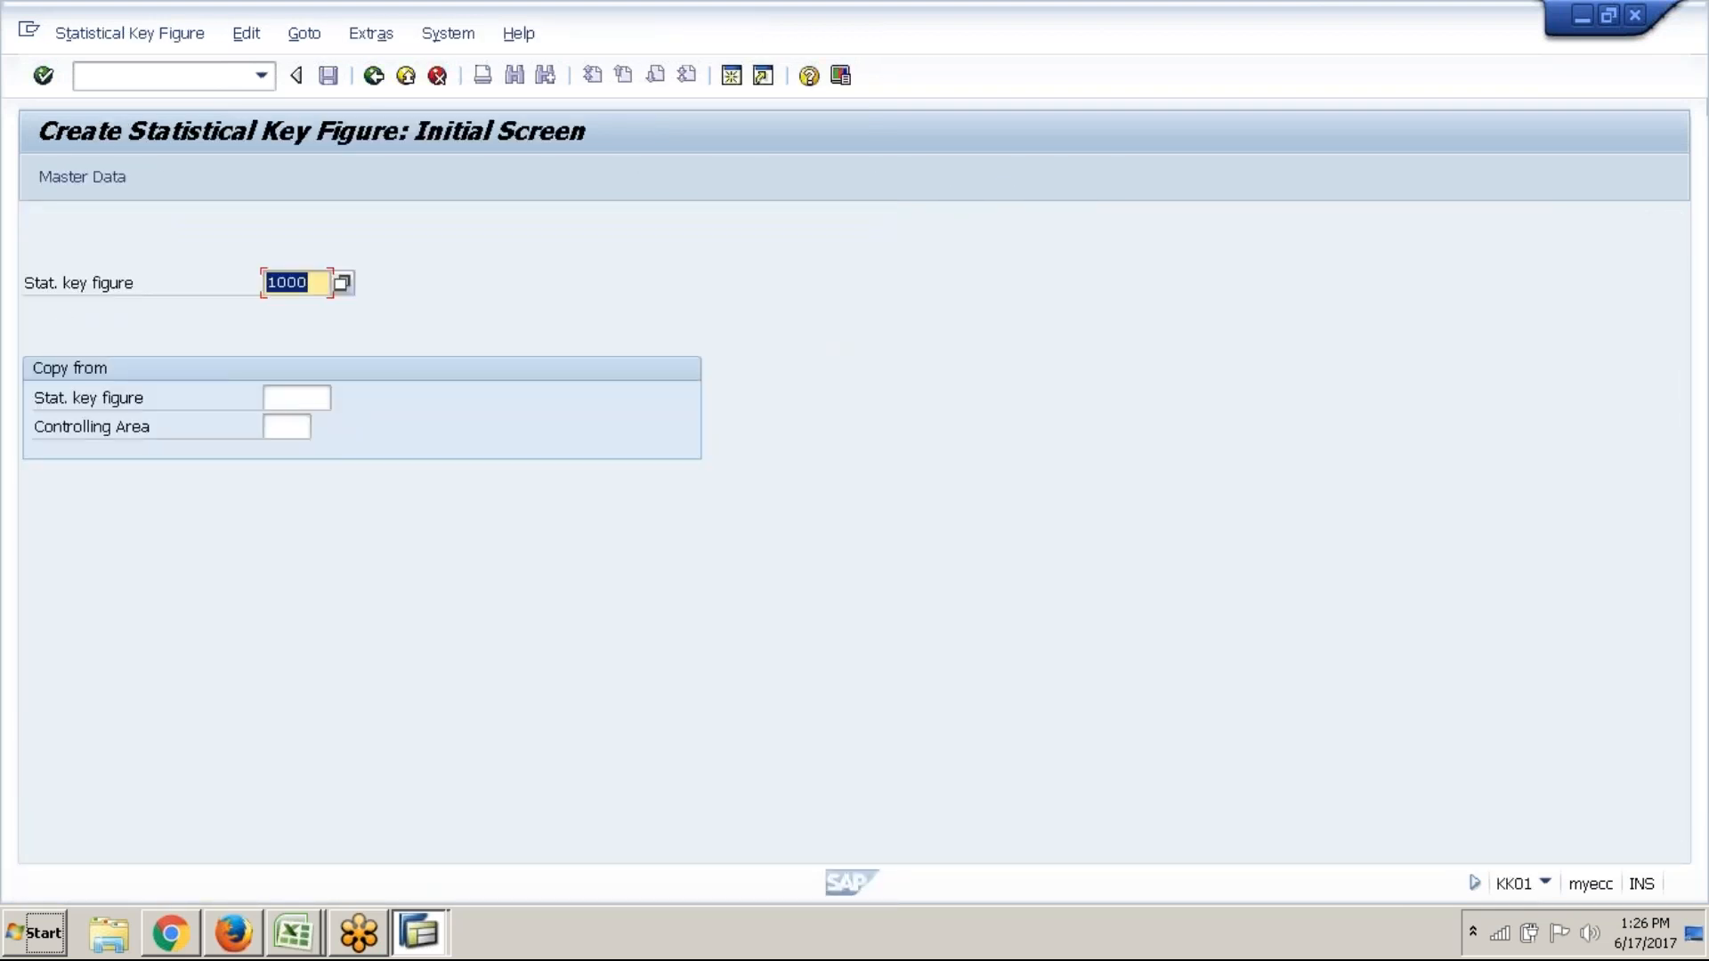
text(2000)
click(73, 180)
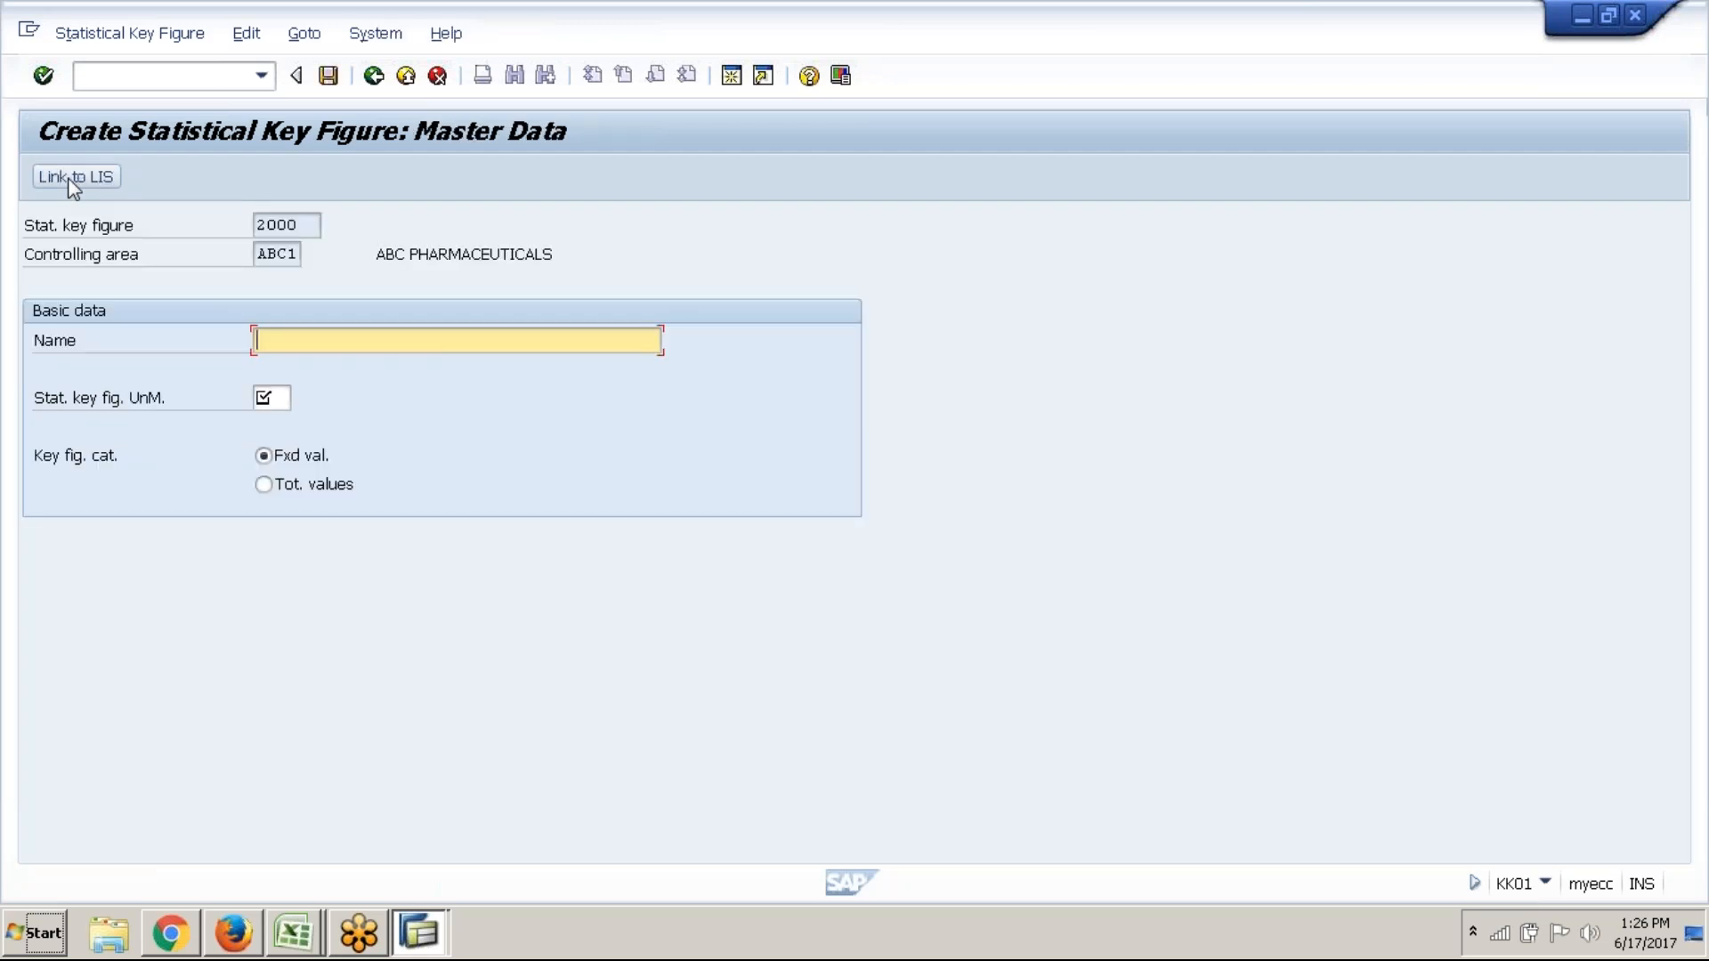
text(Telephone calls)
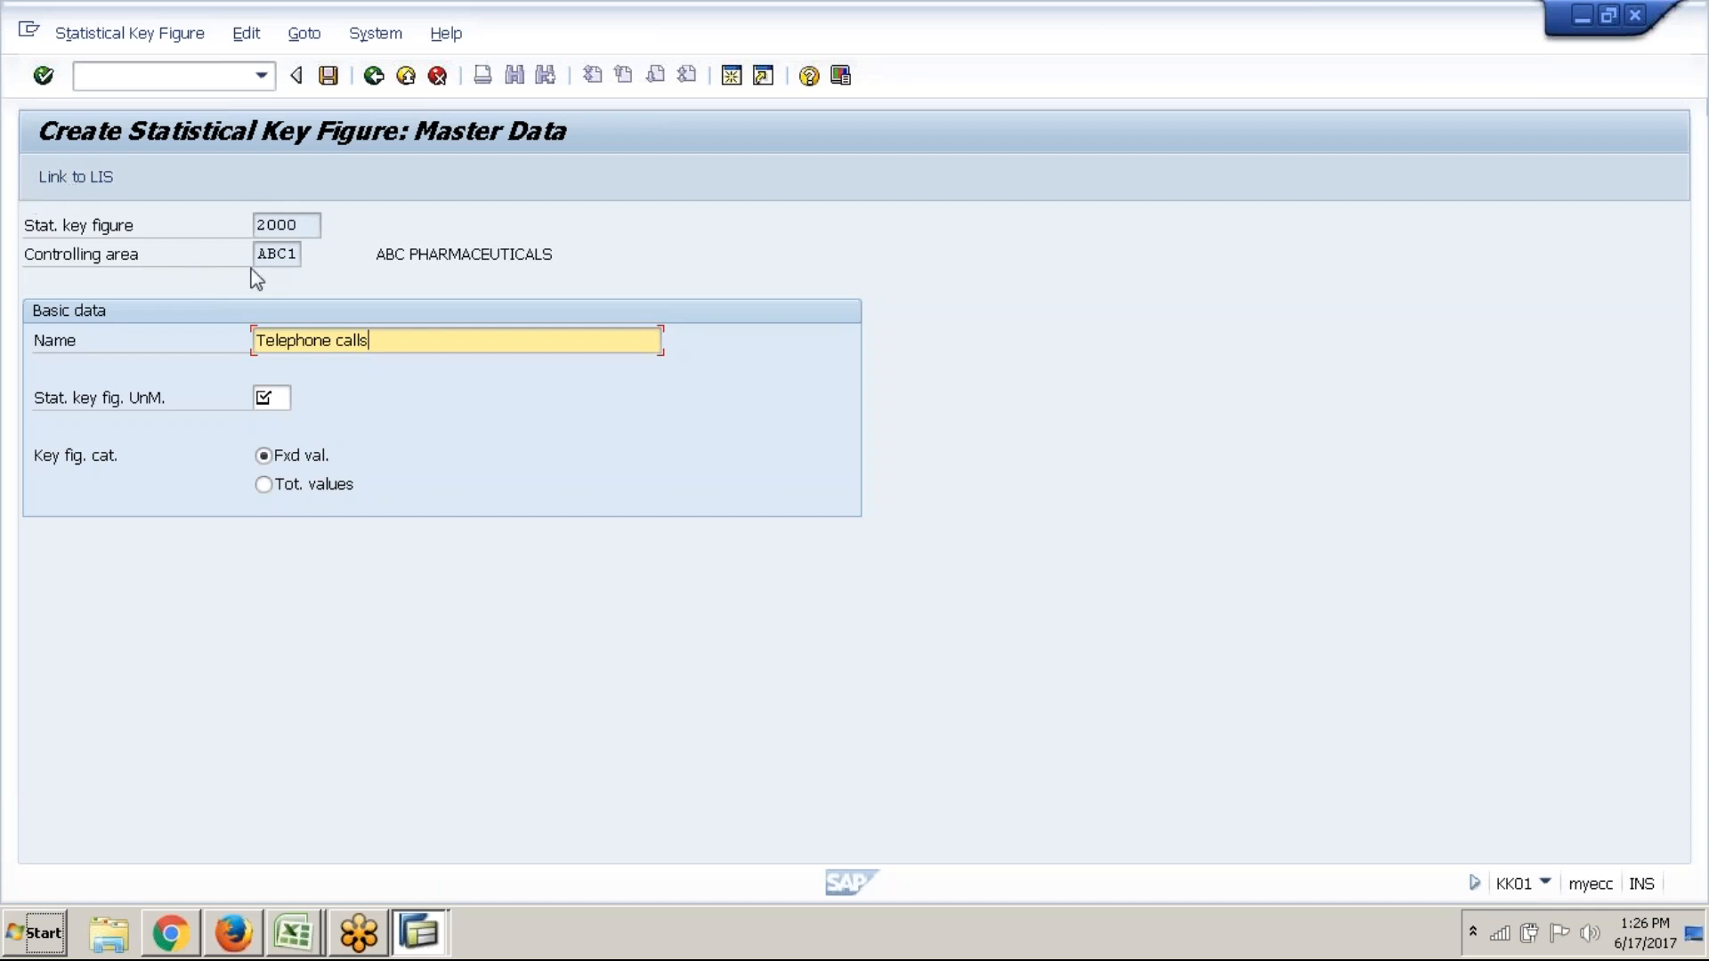
Give key figure 2000 unit EA, make it total values, and save it
click(269, 397)
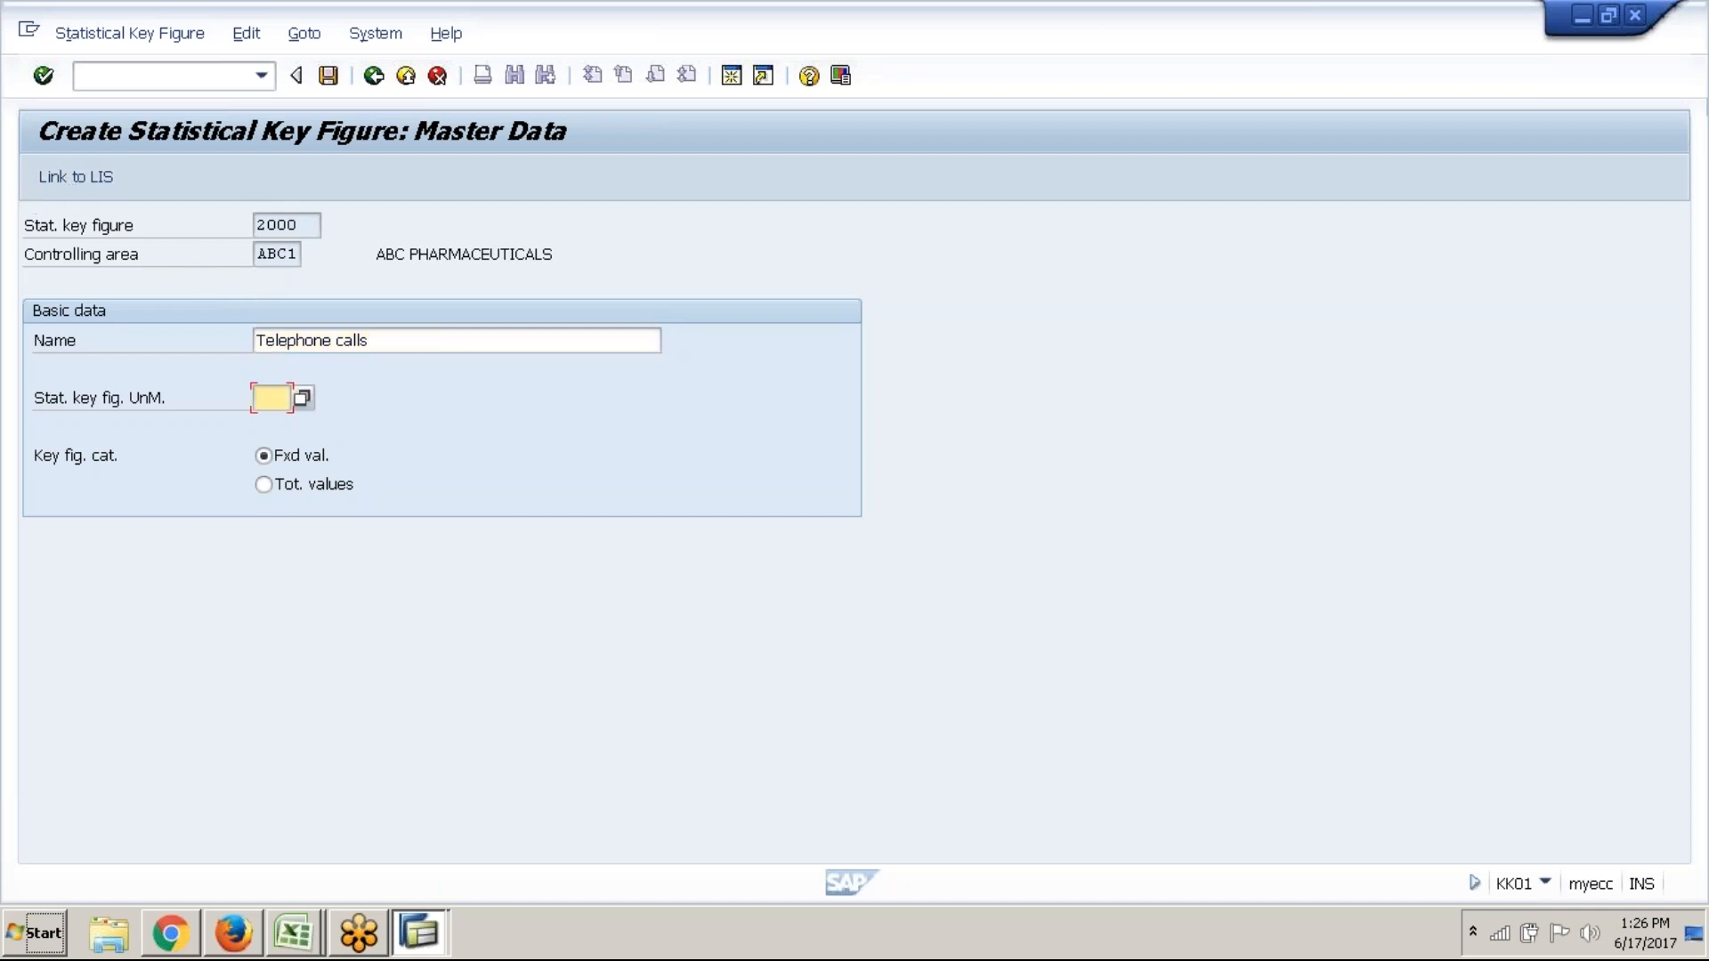
text(ea)
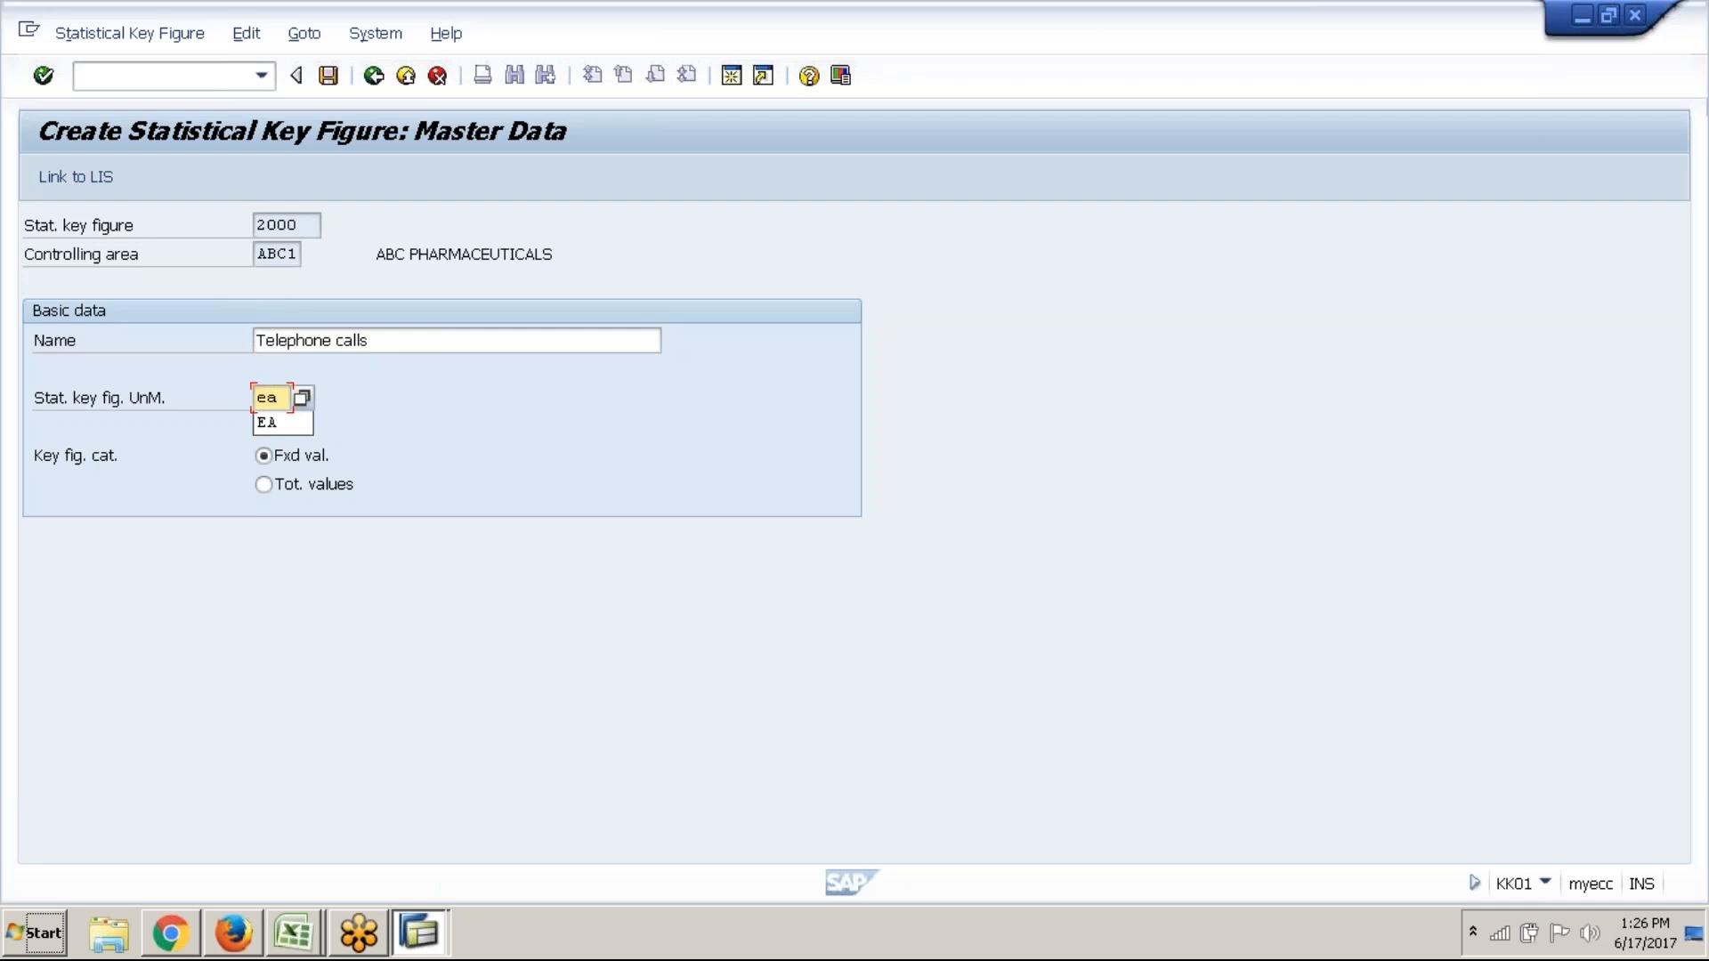
key(Return)
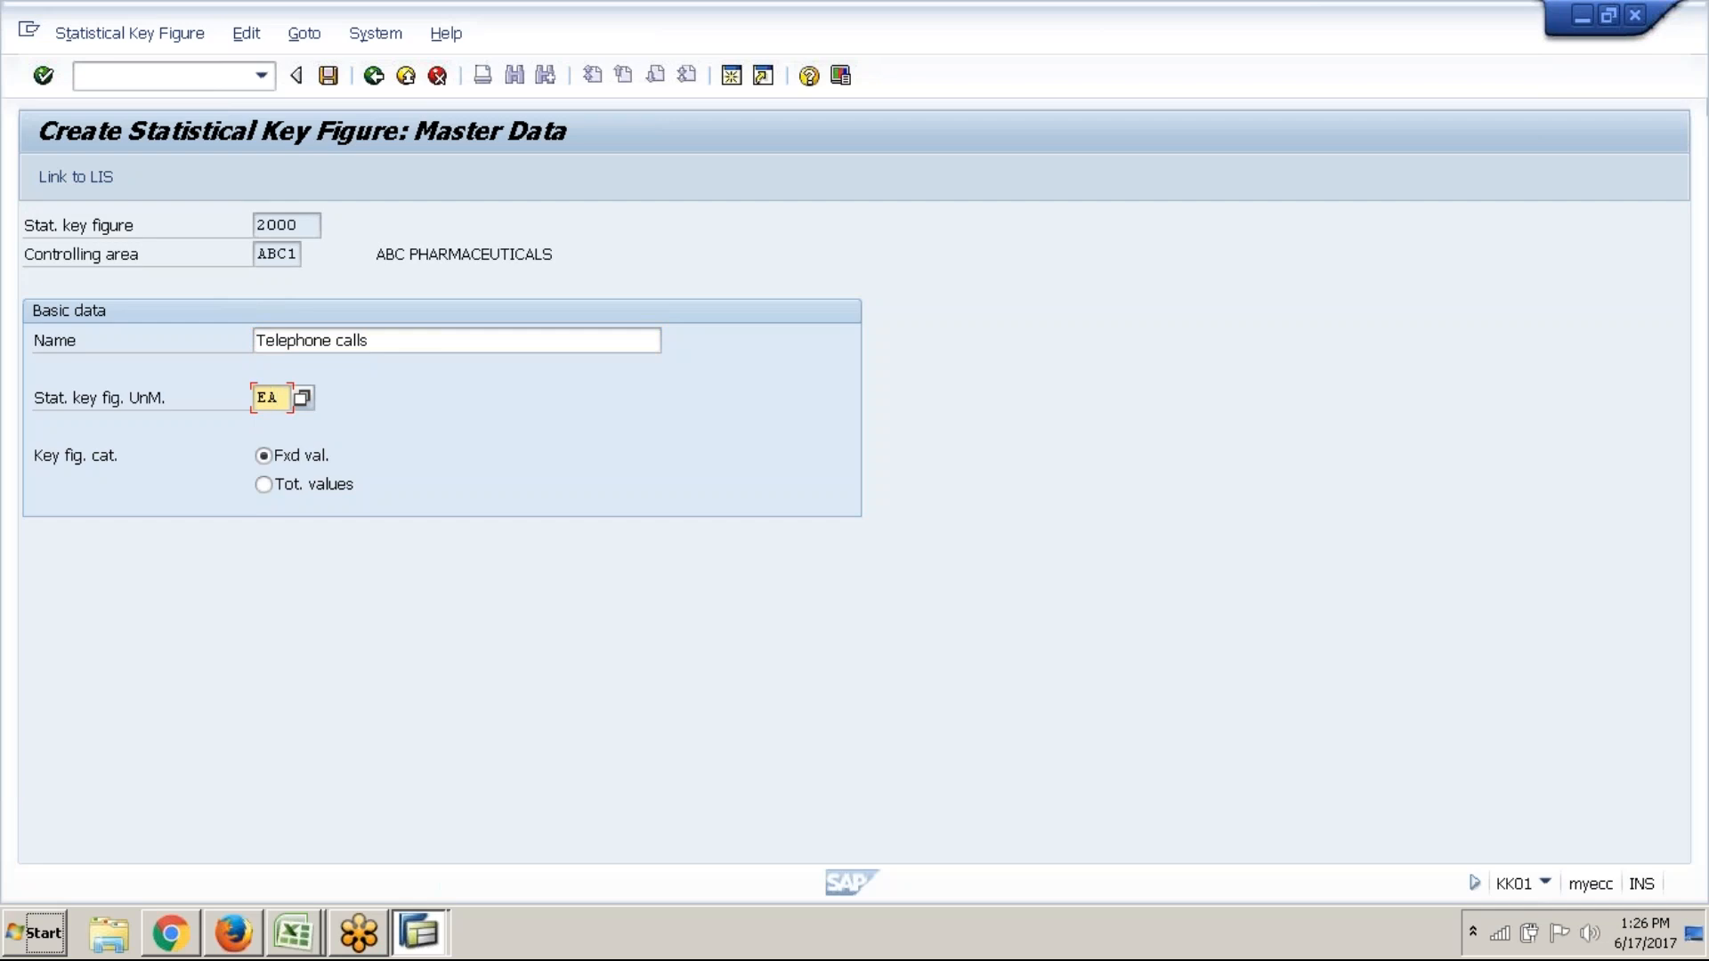
click(313, 489)
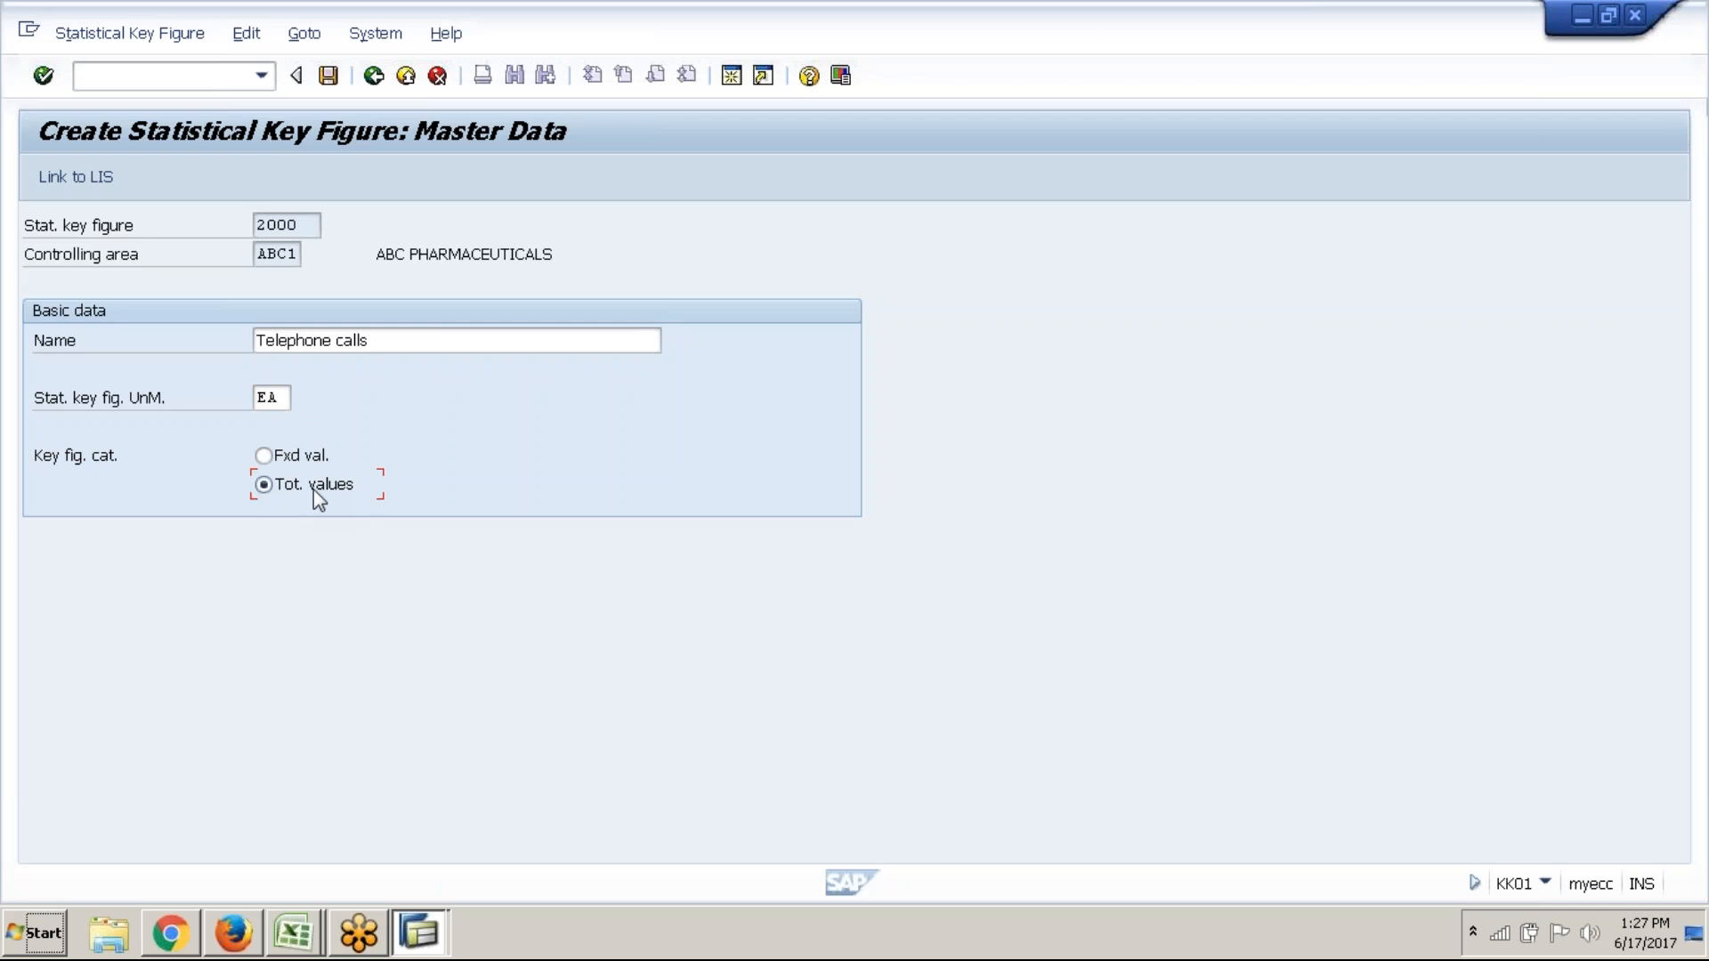
click(328, 78)
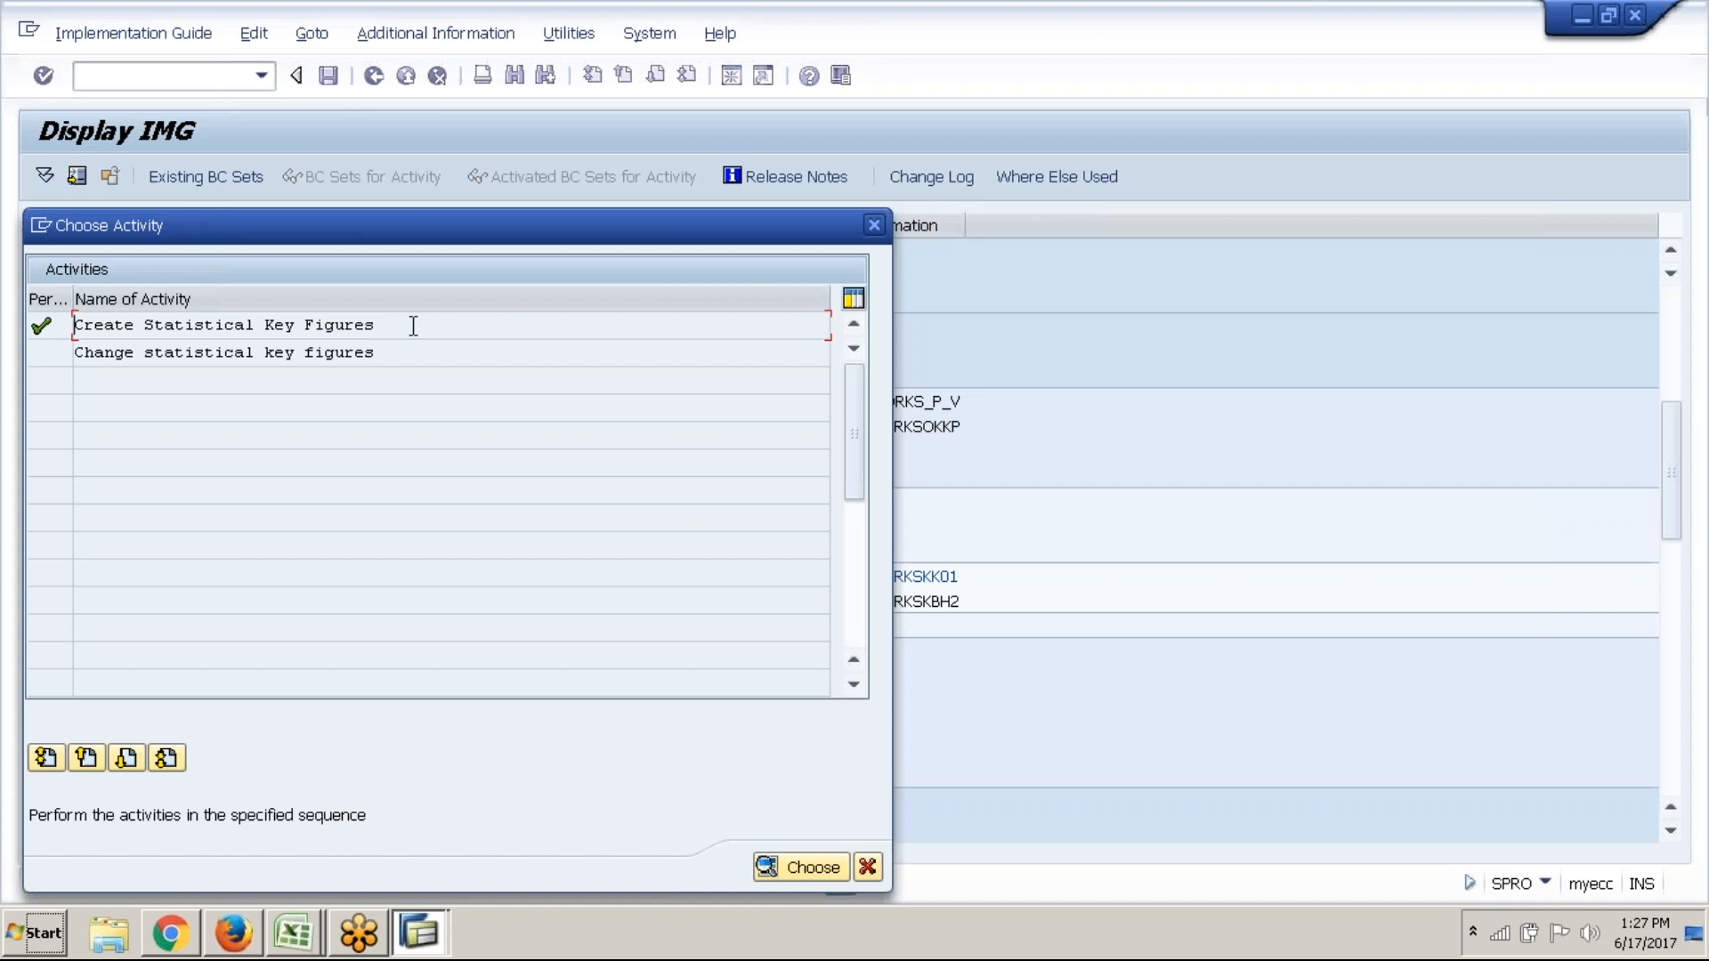
double_click(312, 353)
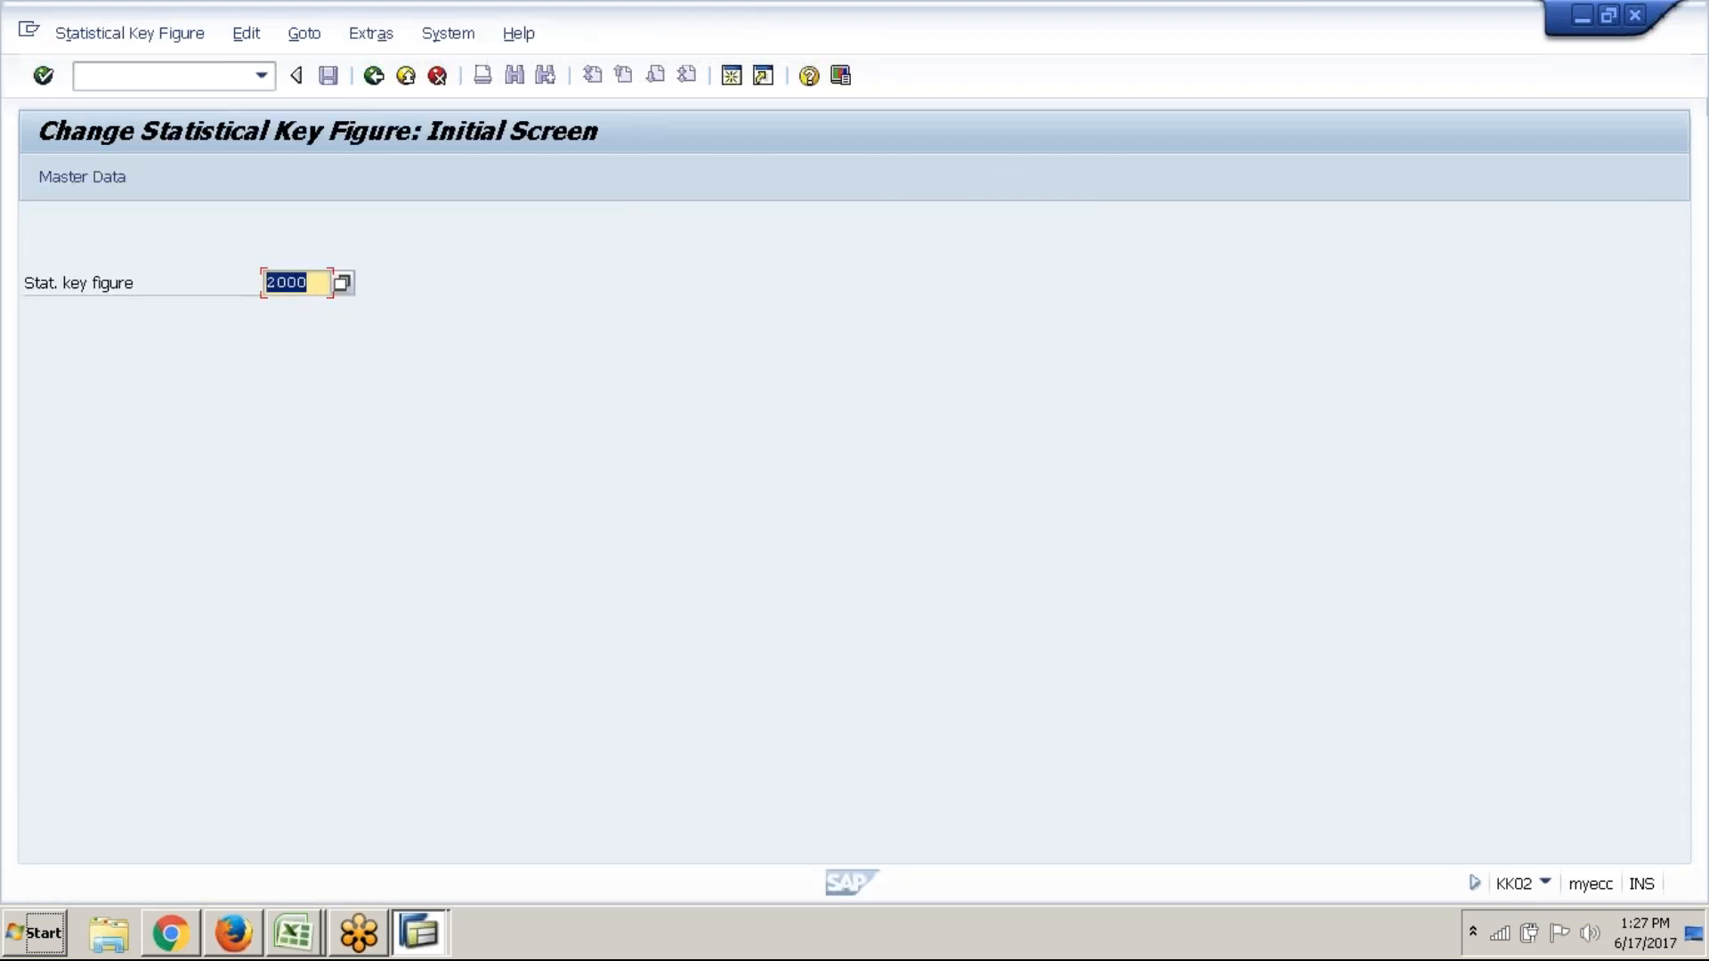
text(3000)
click(117, 187)
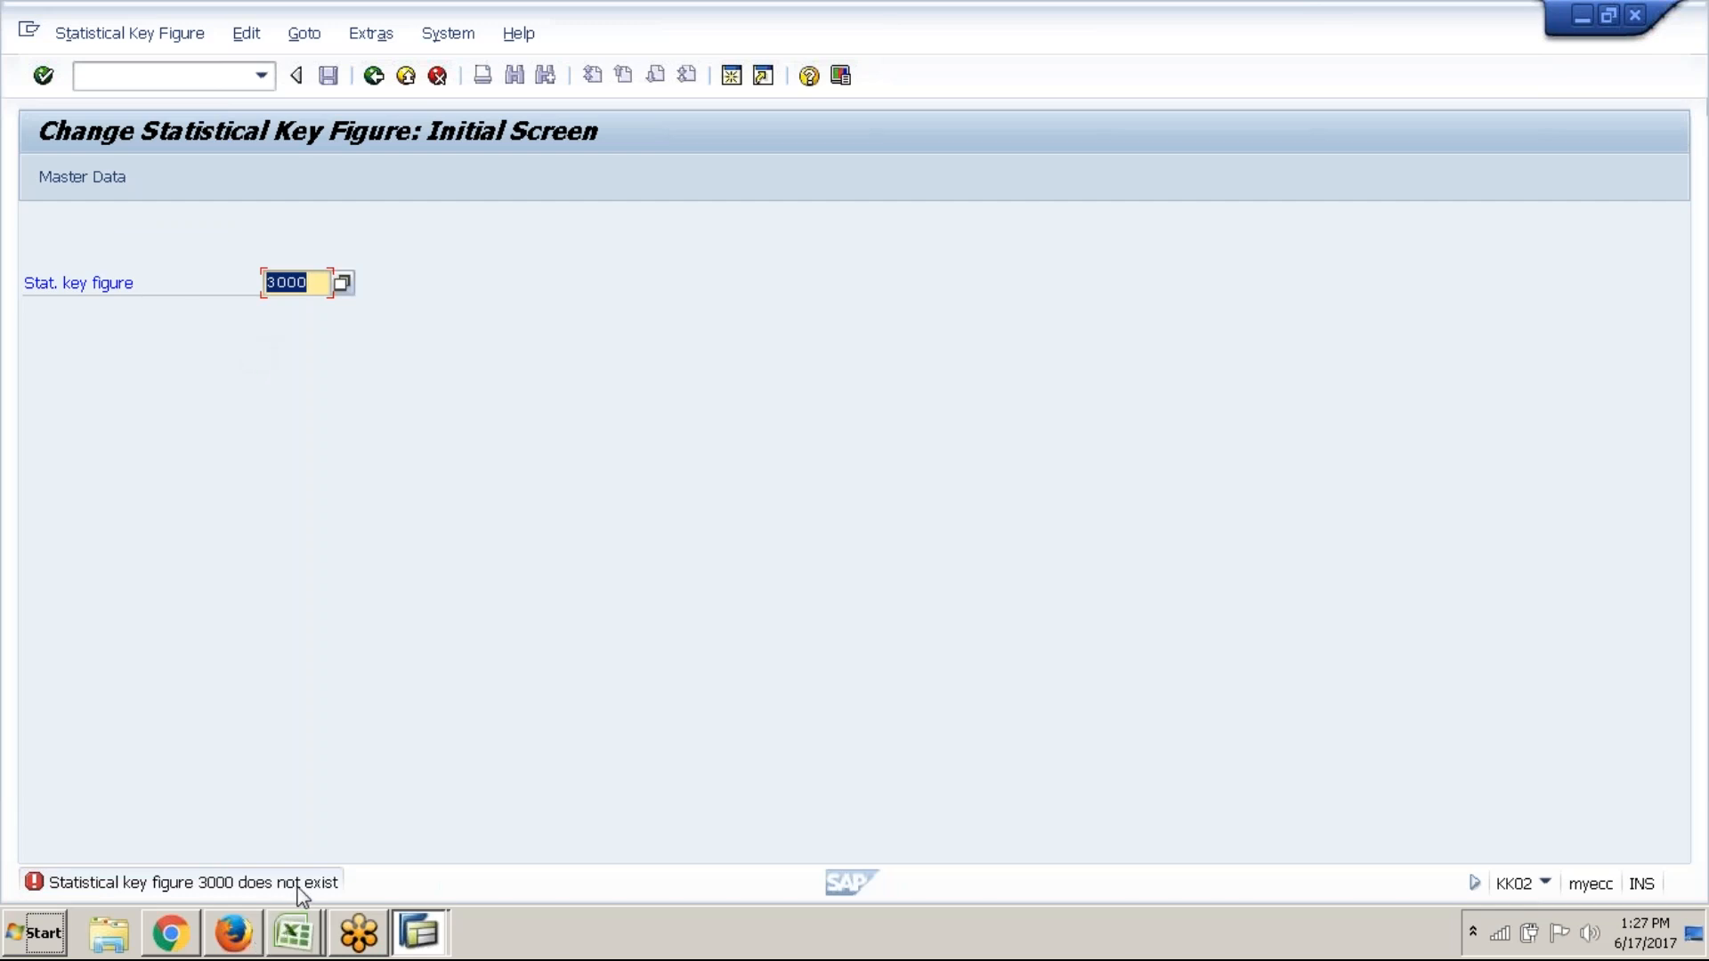
click(93, 173)
click(389, 78)
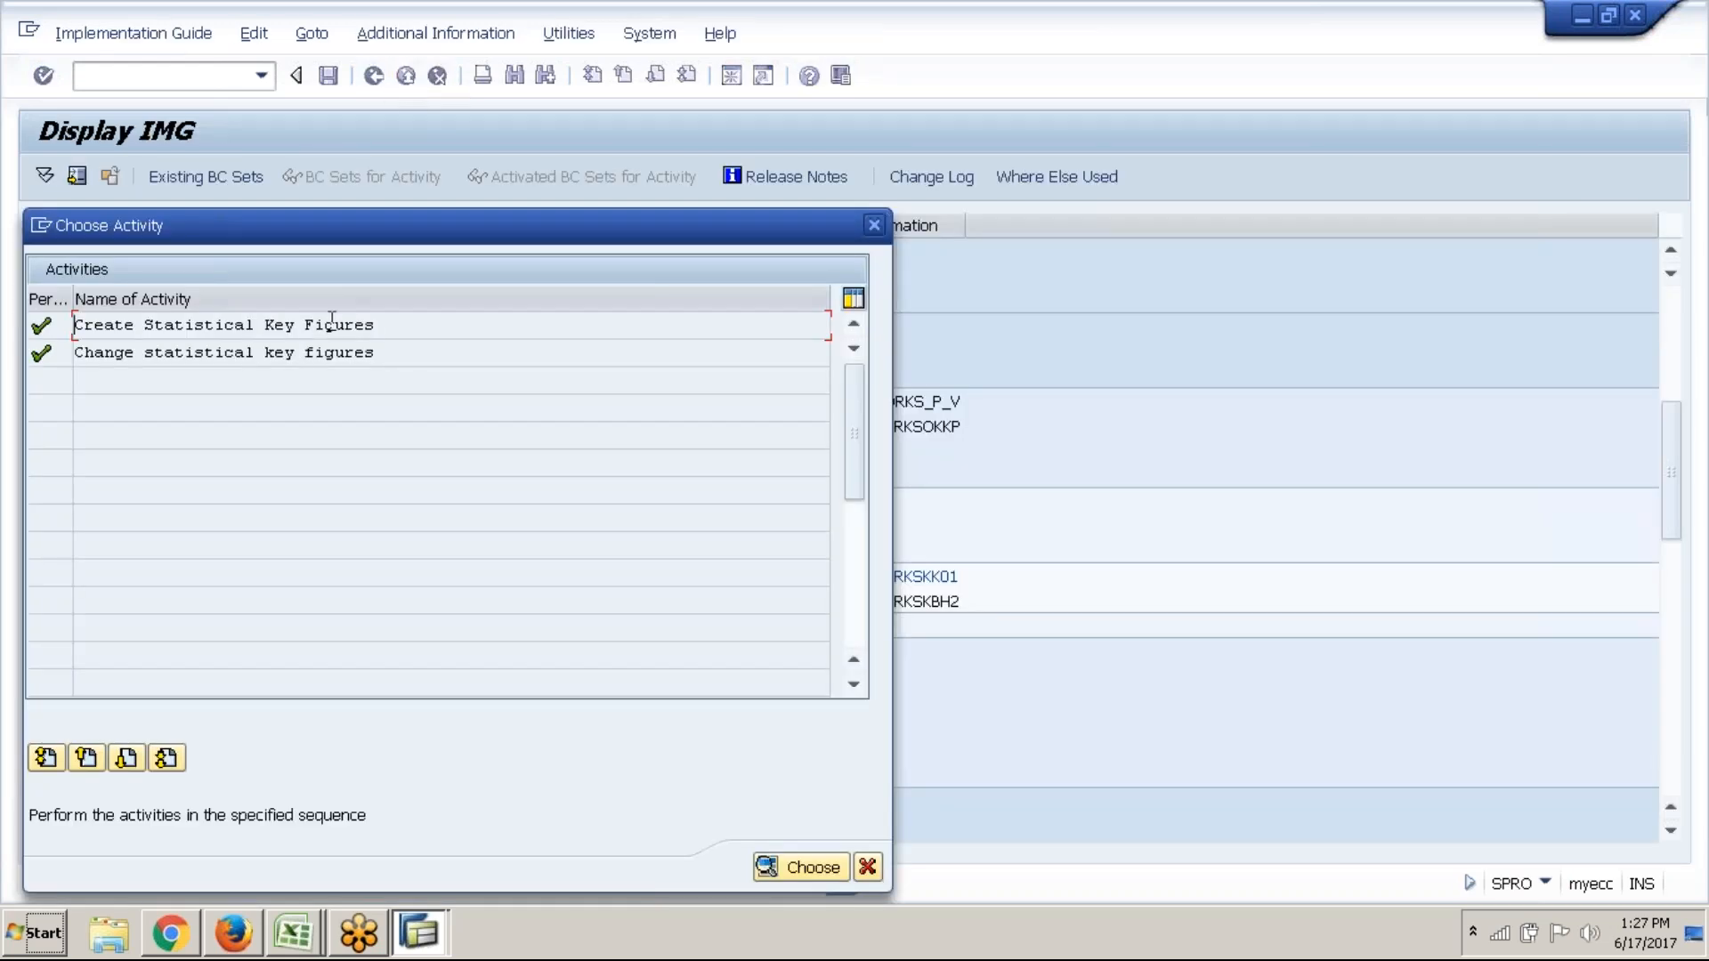
Start key figure 3000 and enter 'Area occupied' as its name in the master data
double_click(331, 325)
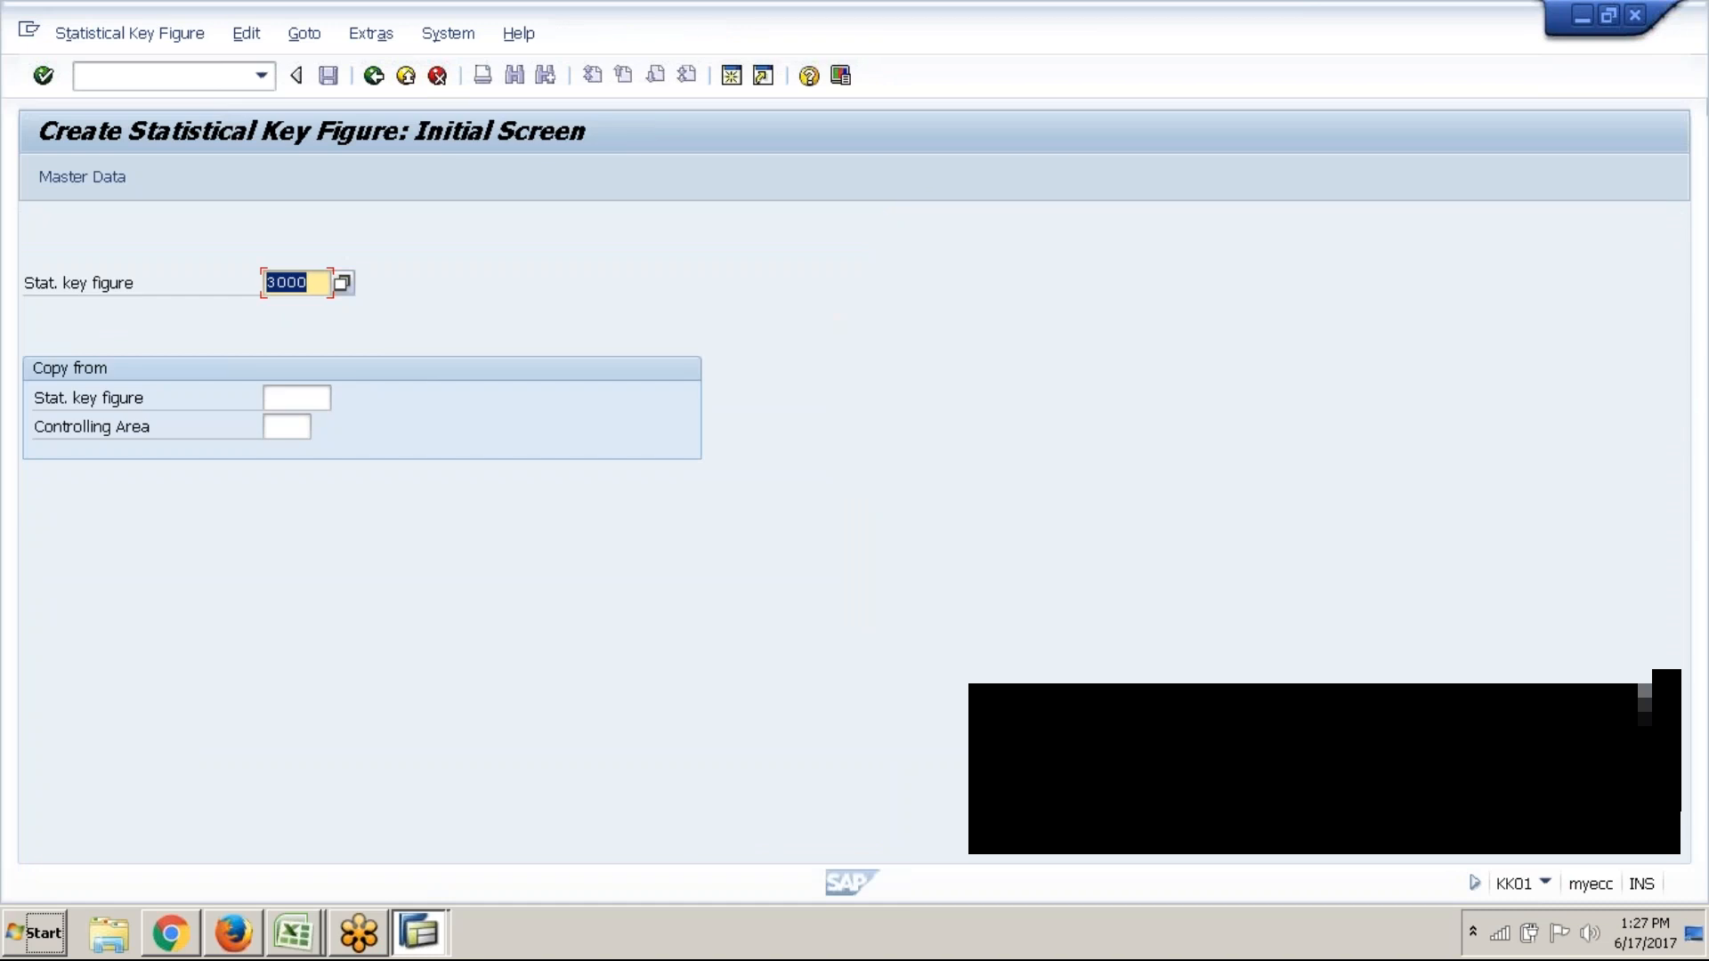
click(111, 178)
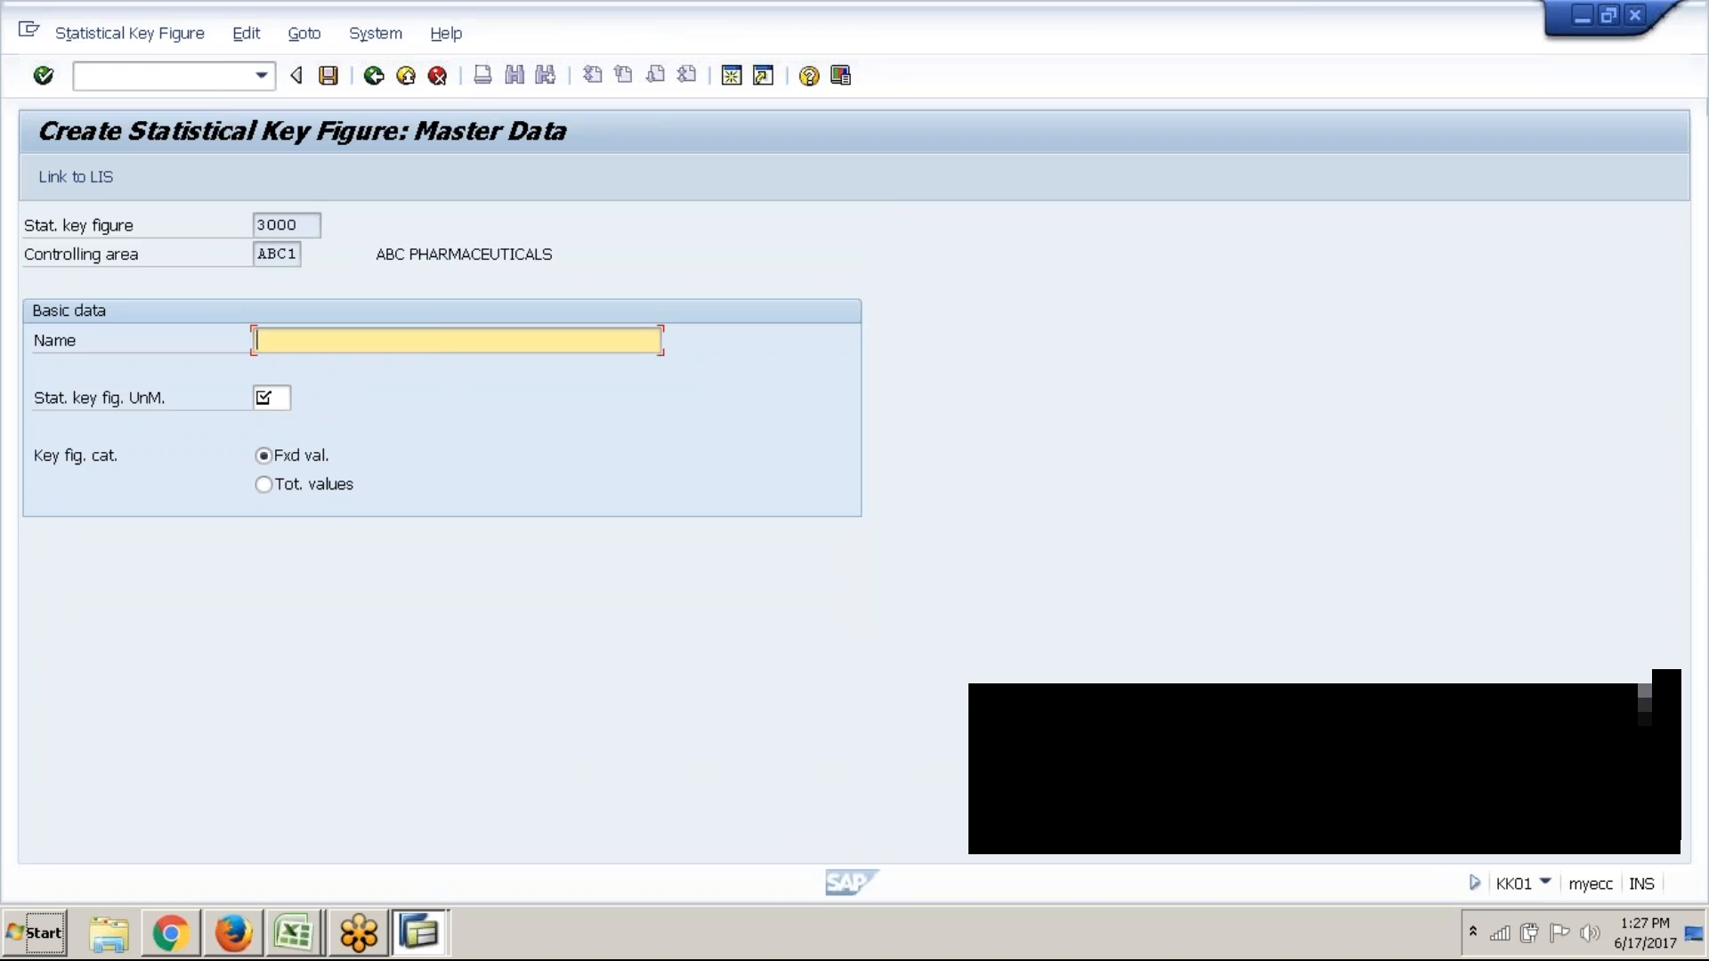
text(Area )
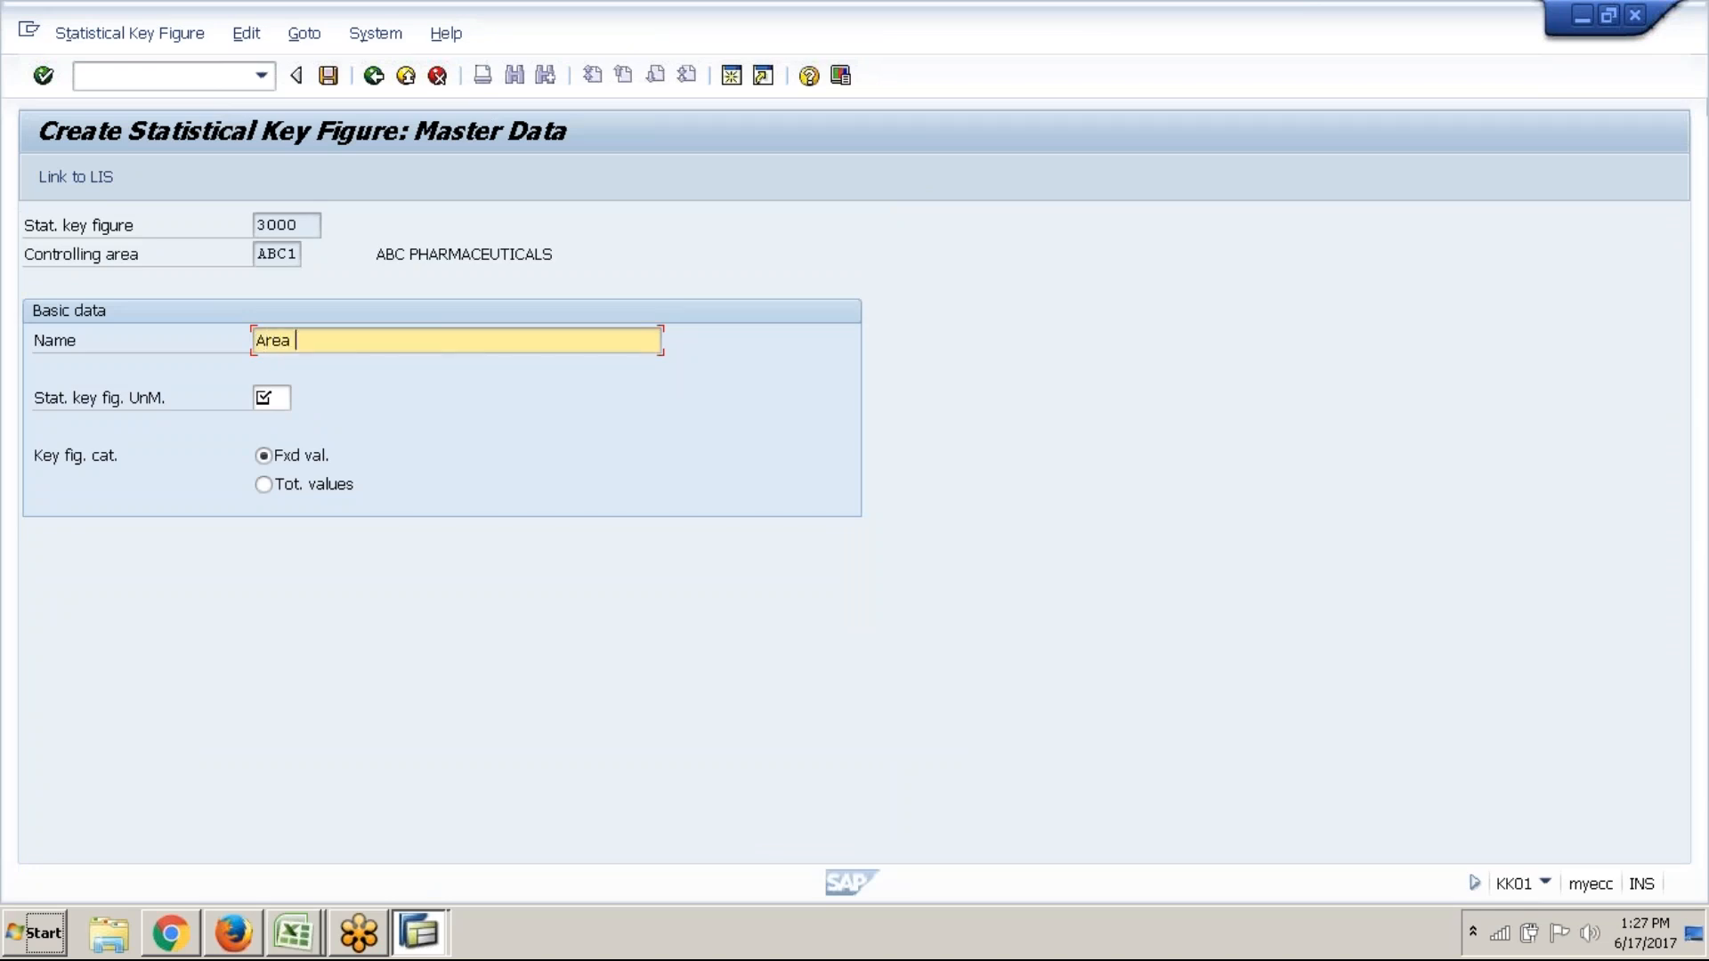
text(occupied)
key(Tab)
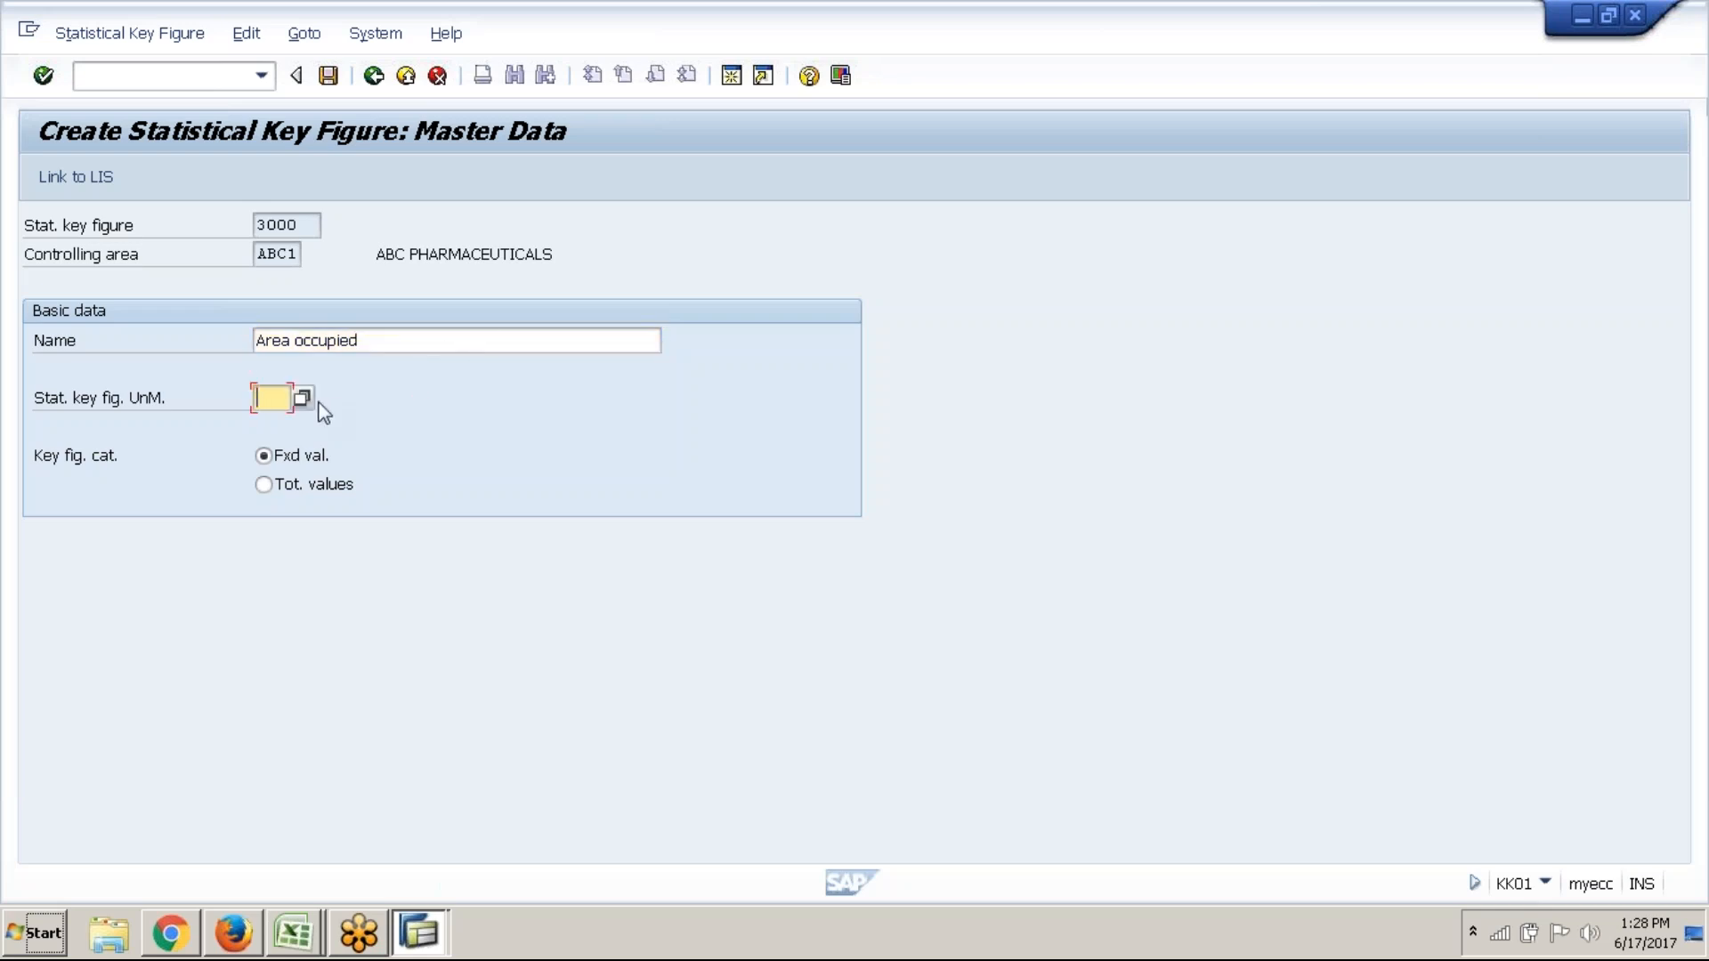
Set the unit of measure to FT2 Square foot and keep fixed values
key(F4)
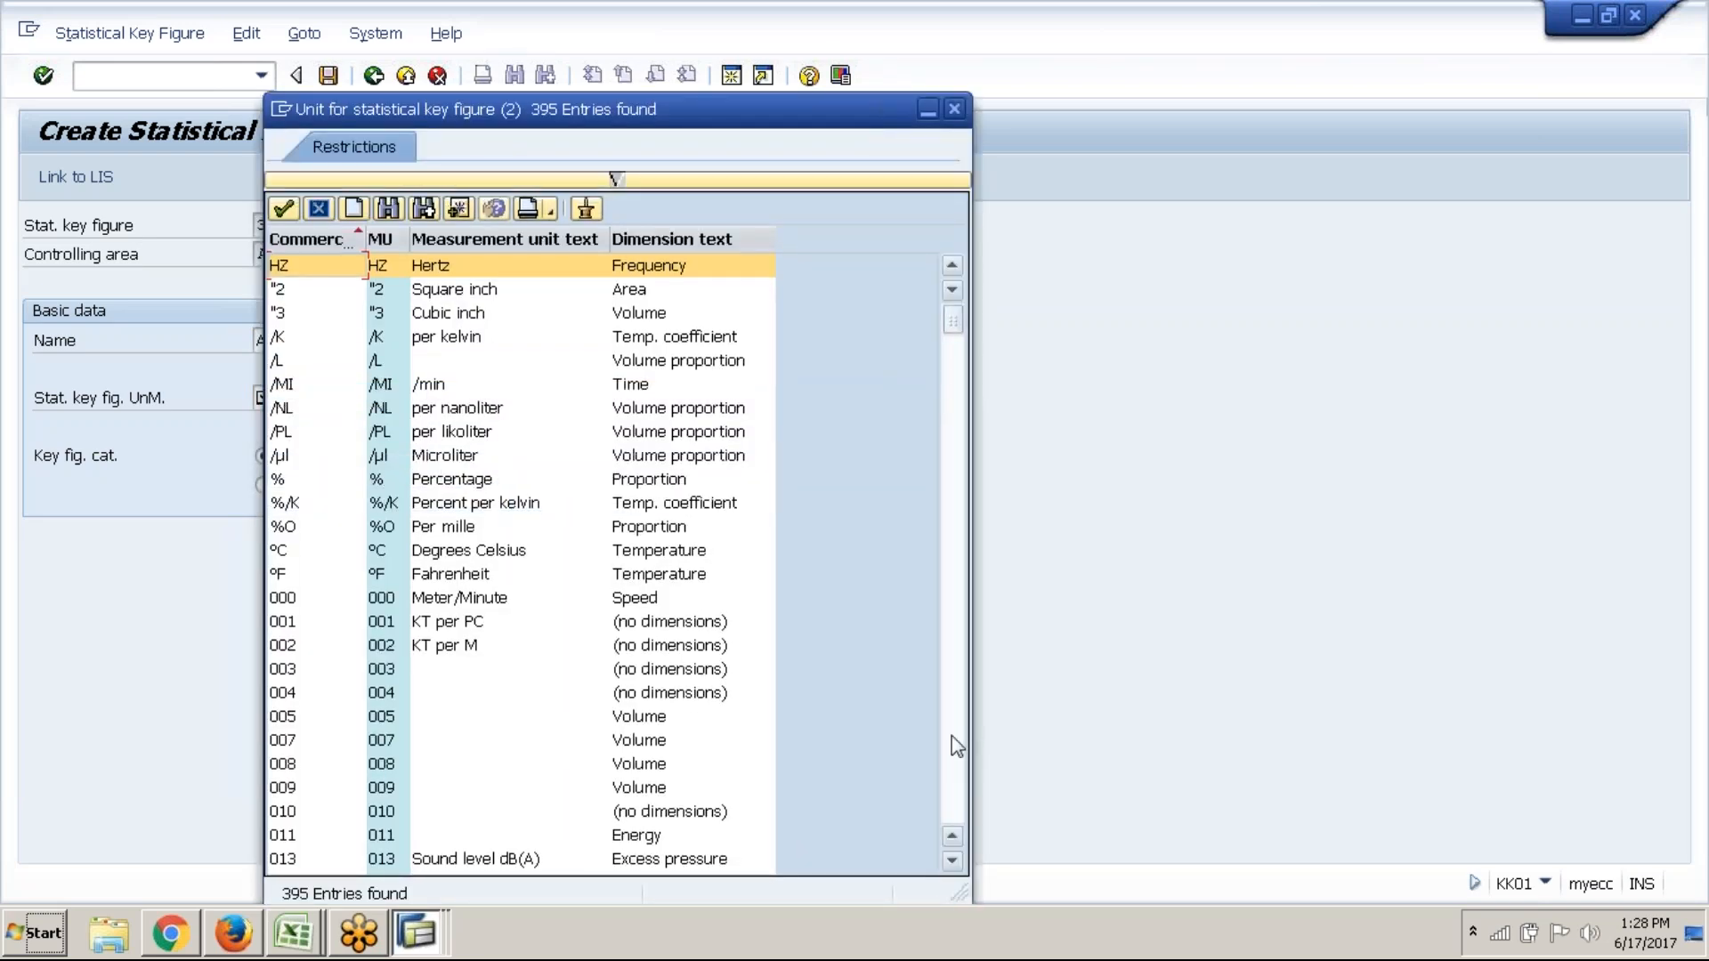
scroll(953, 746, down, 10)
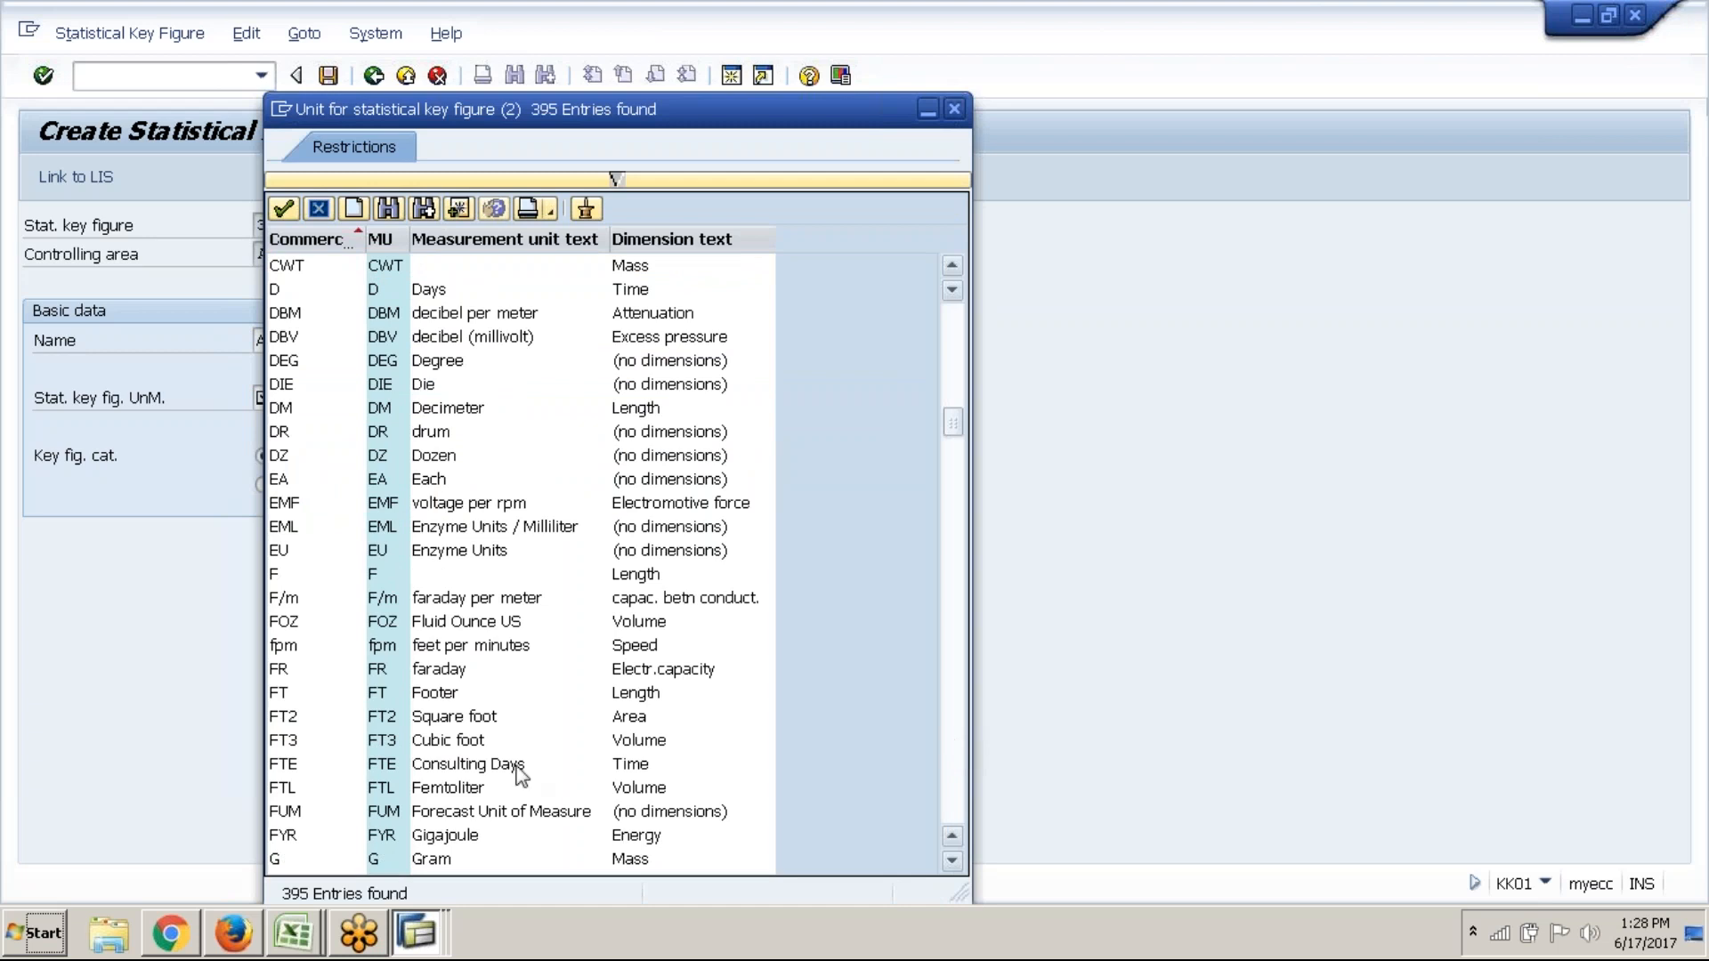
click(402, 703)
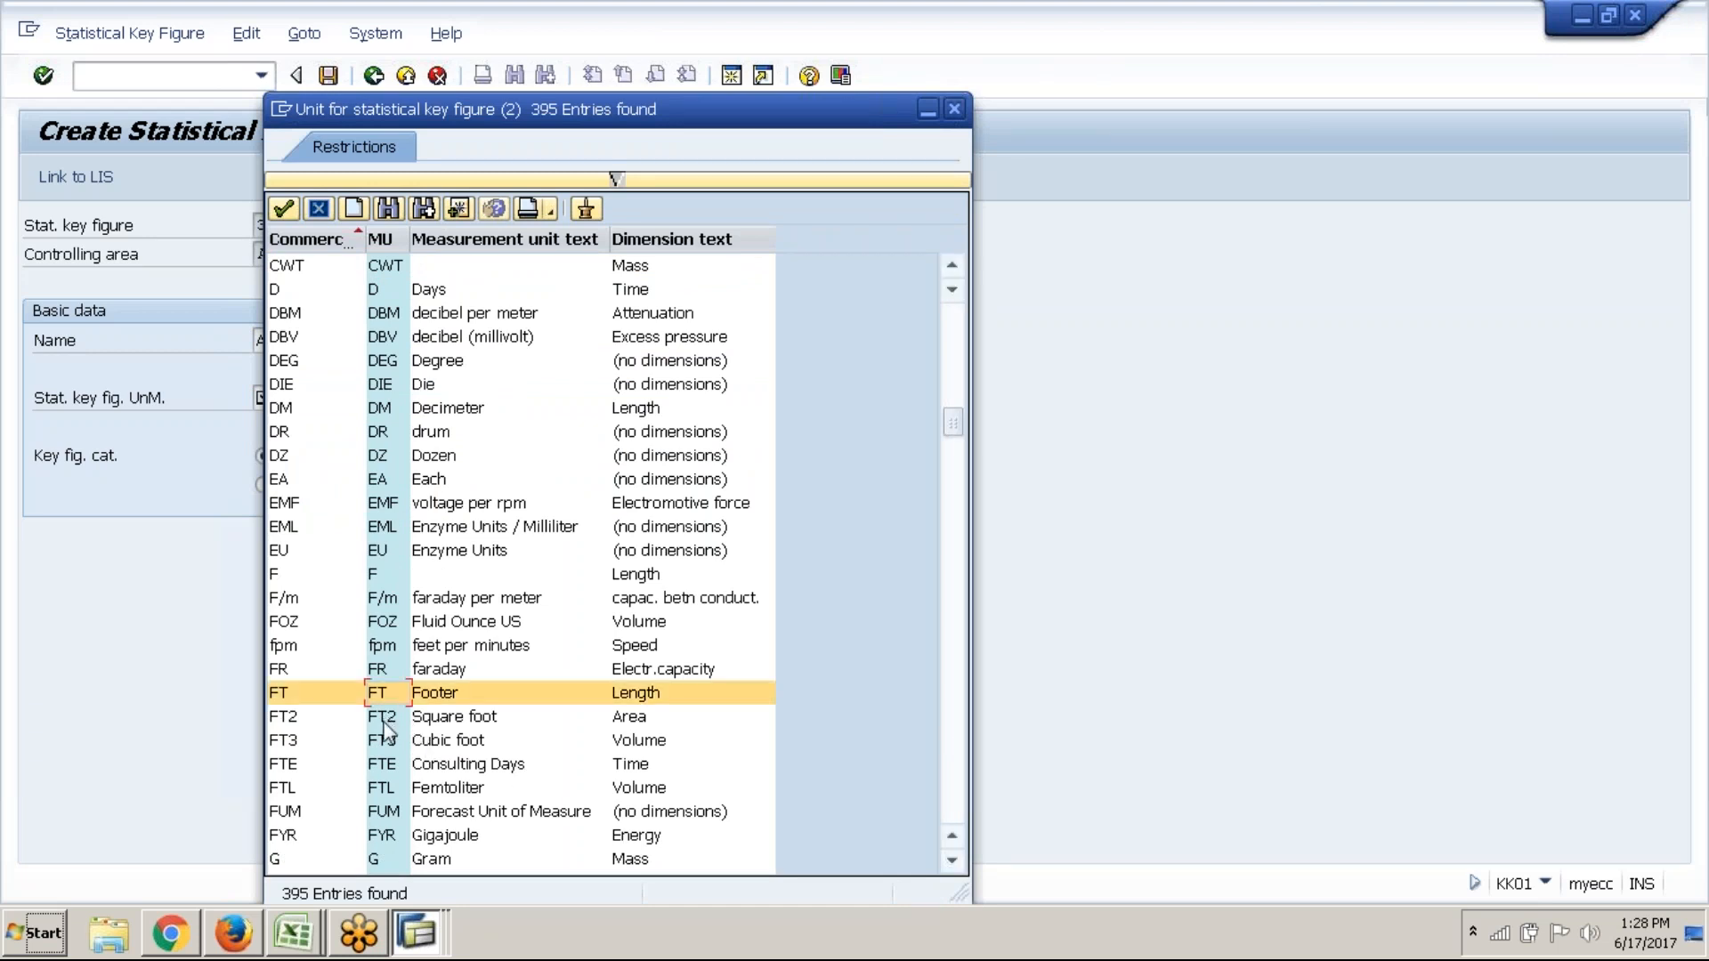
click(382, 717)
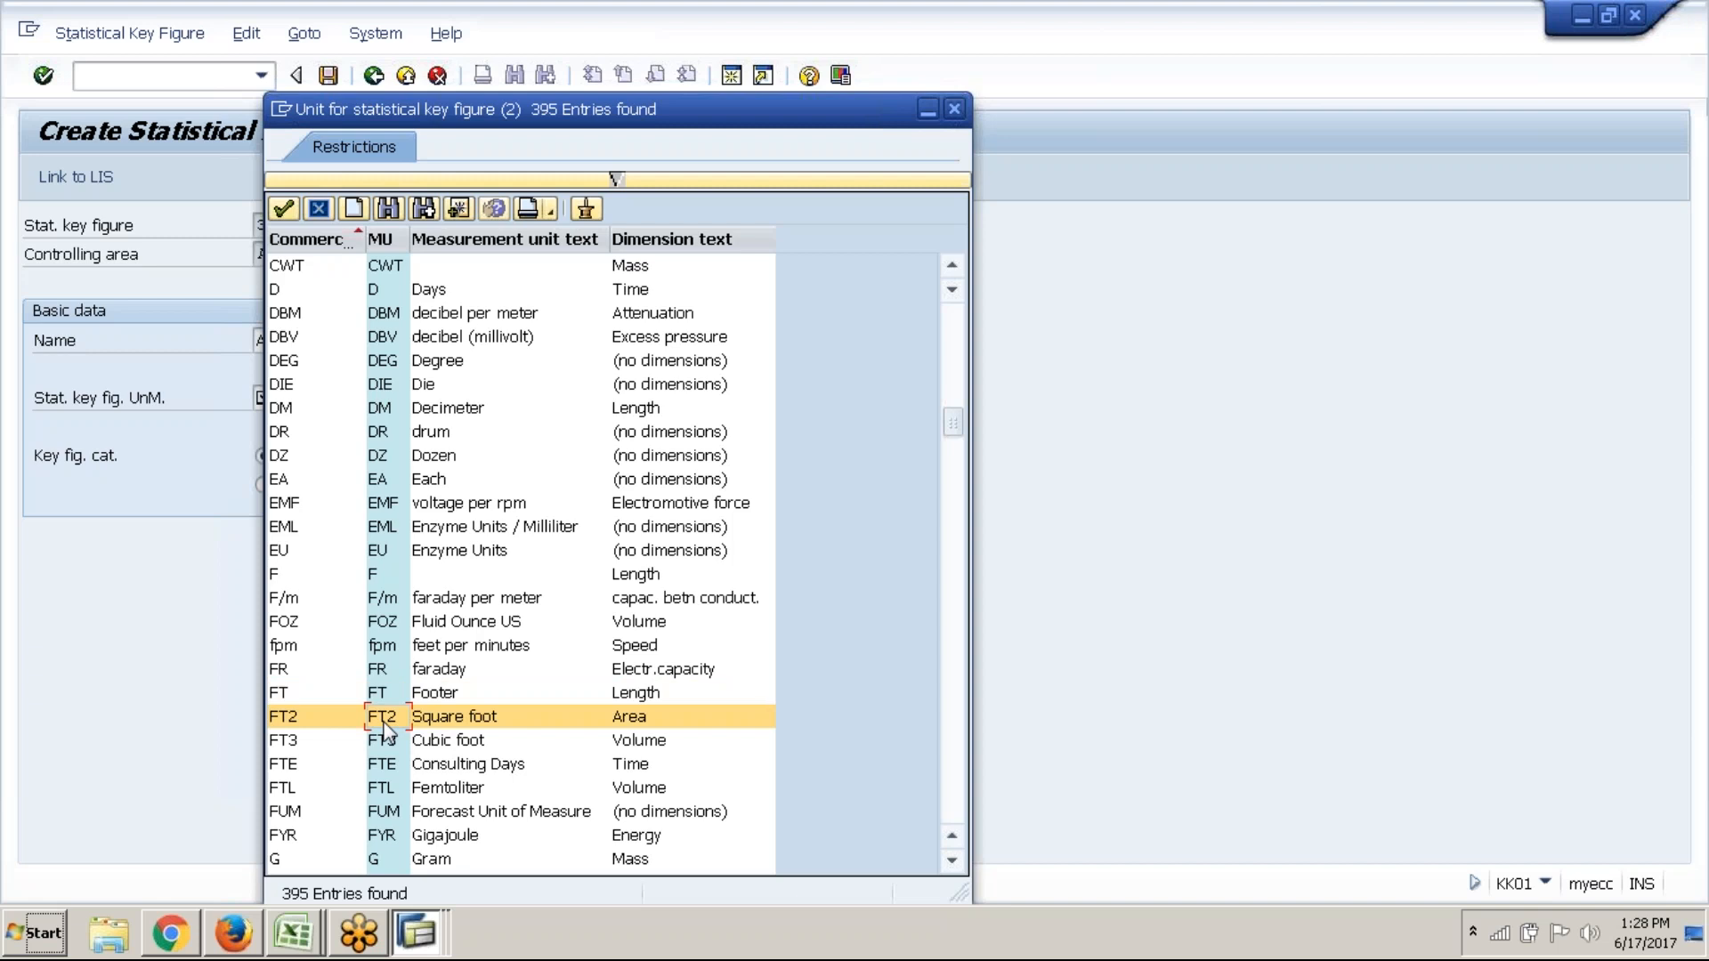
click(402, 703)
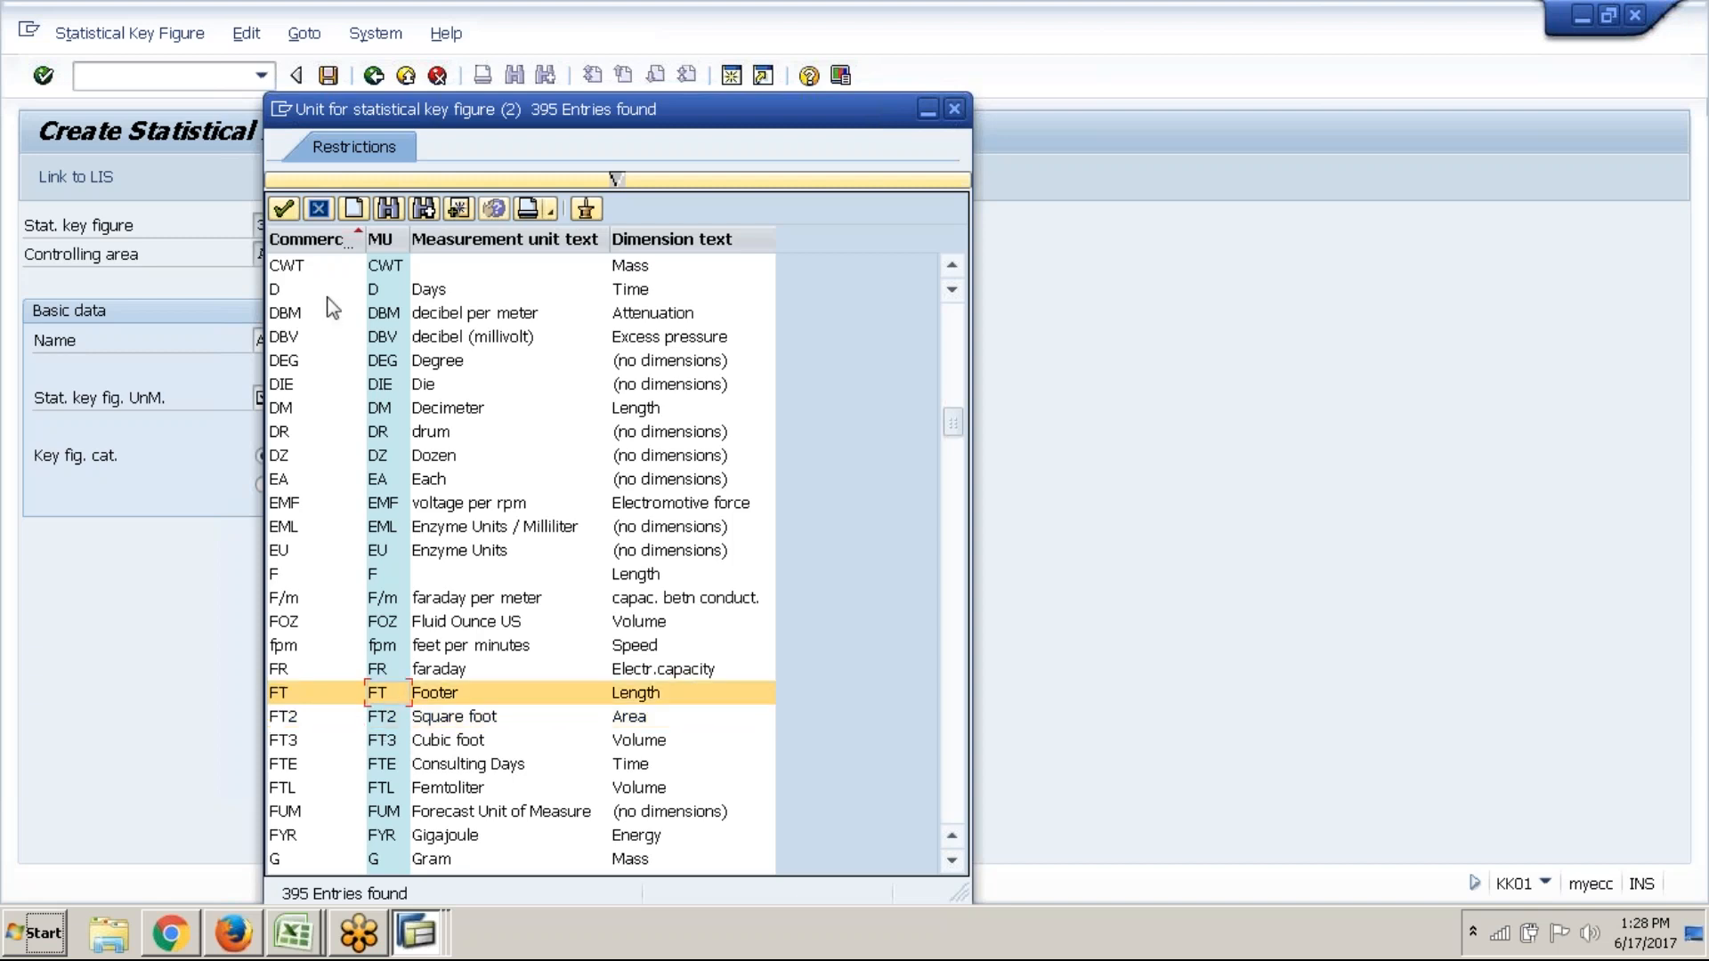
click(512, 717)
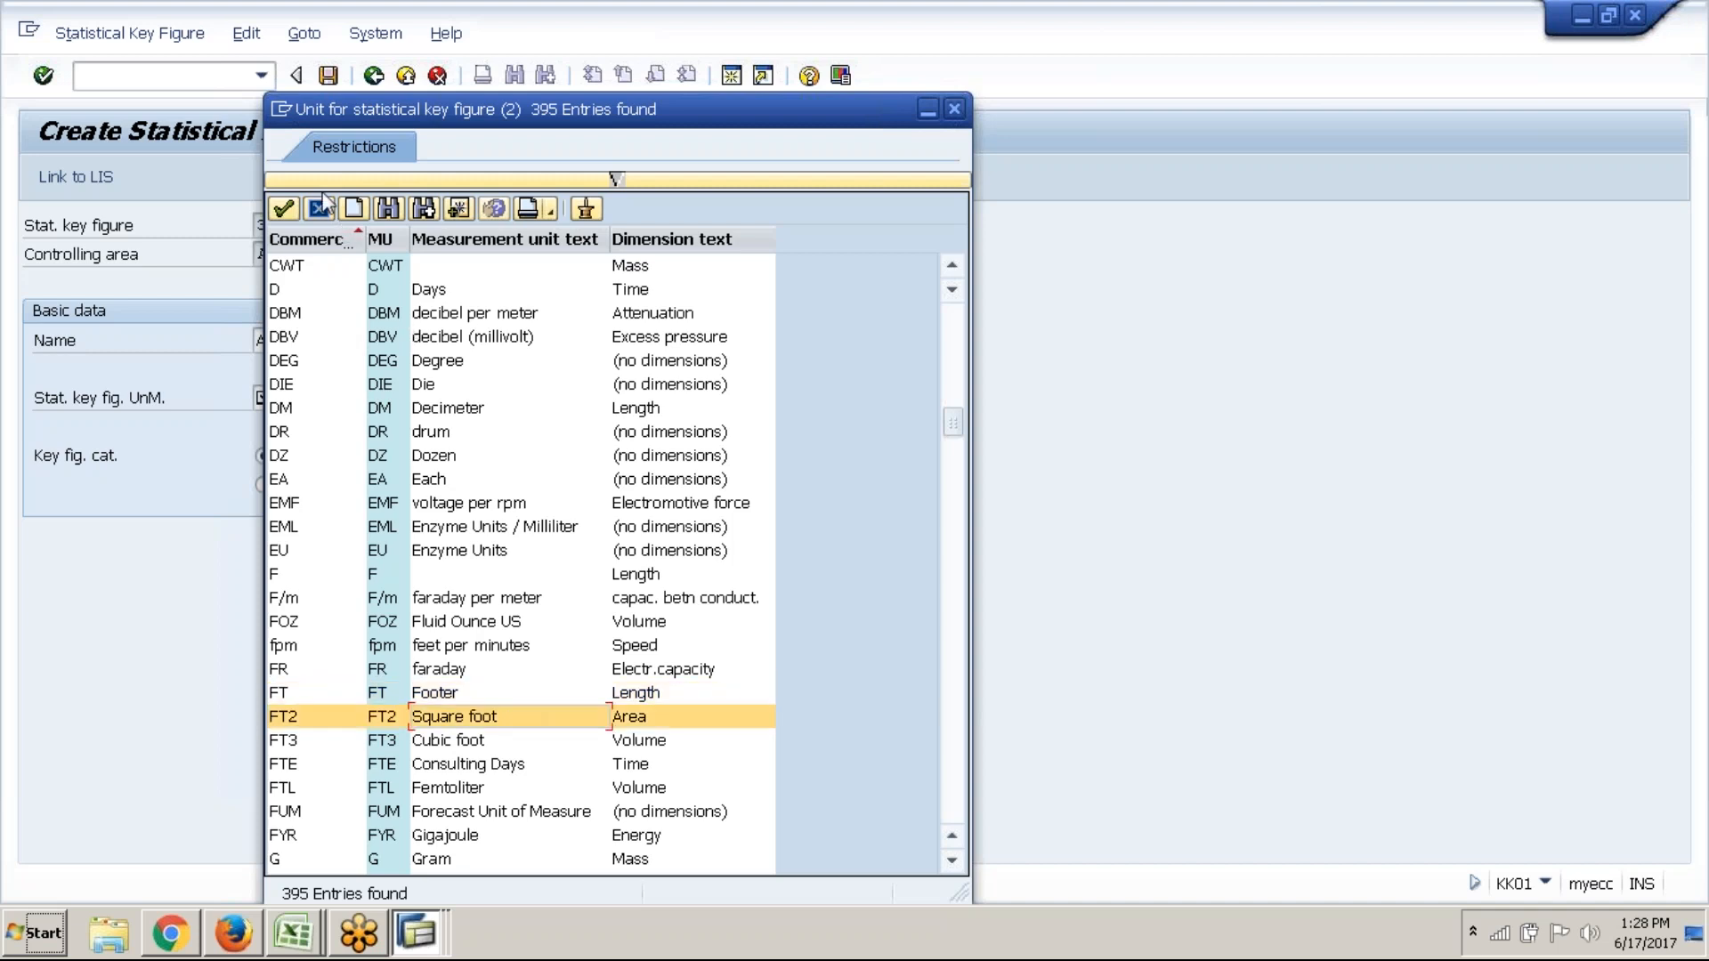
click(284, 210)
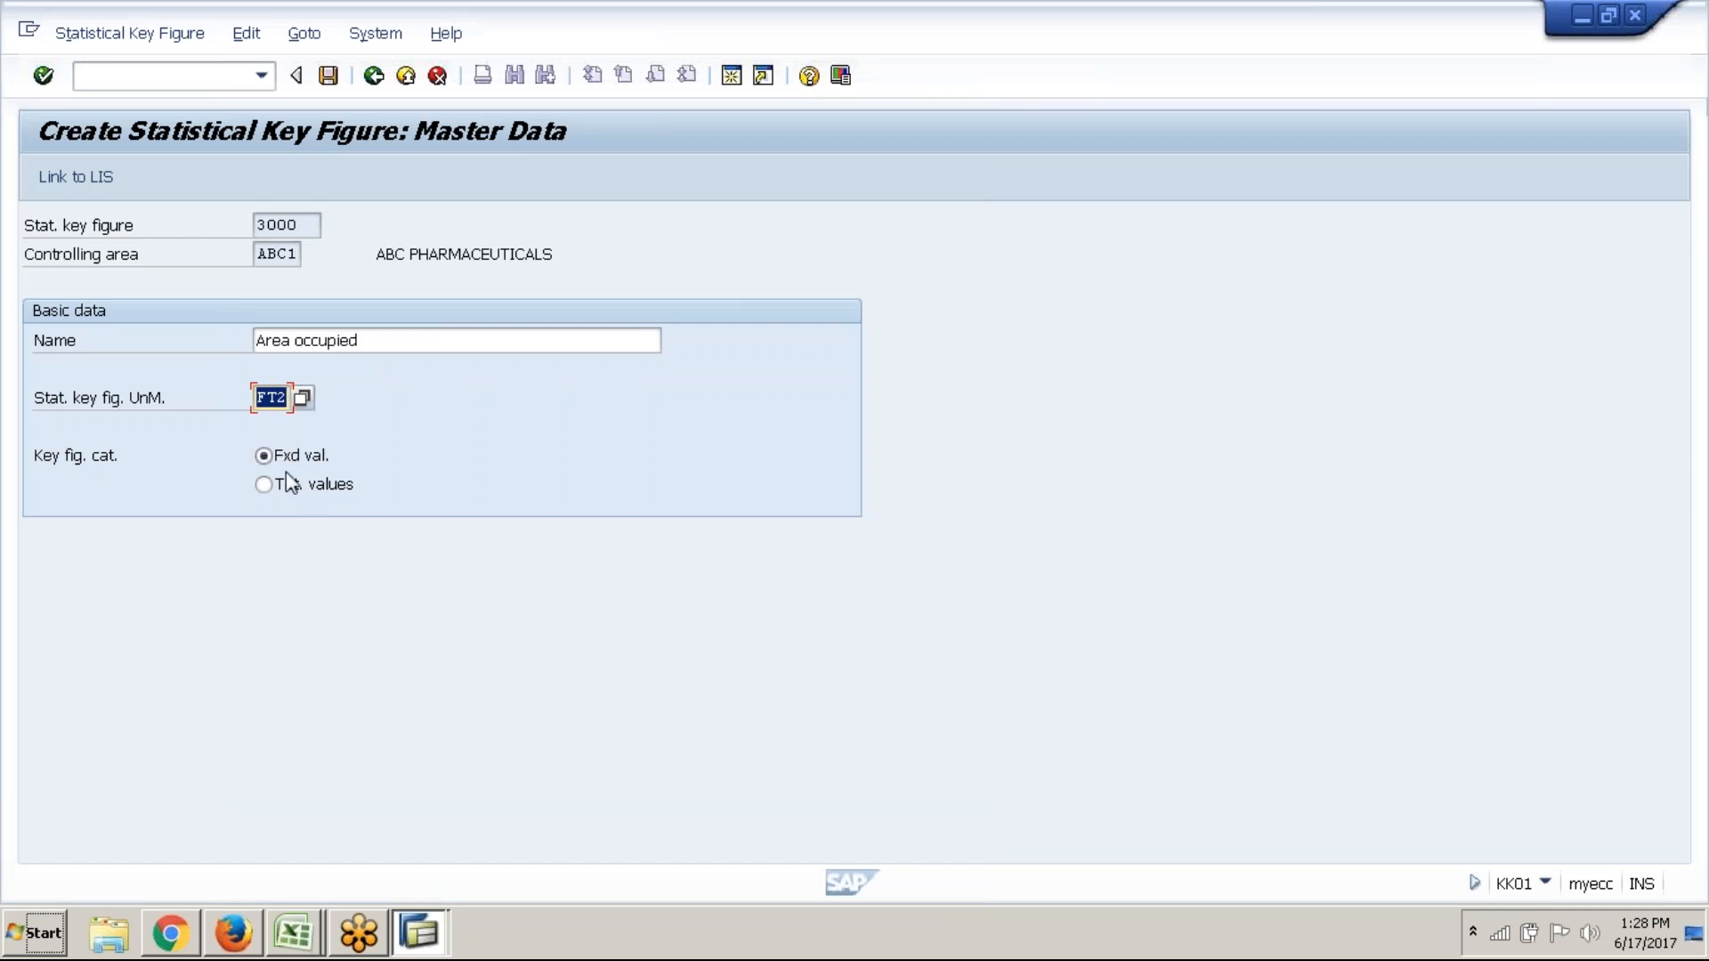
click(299, 462)
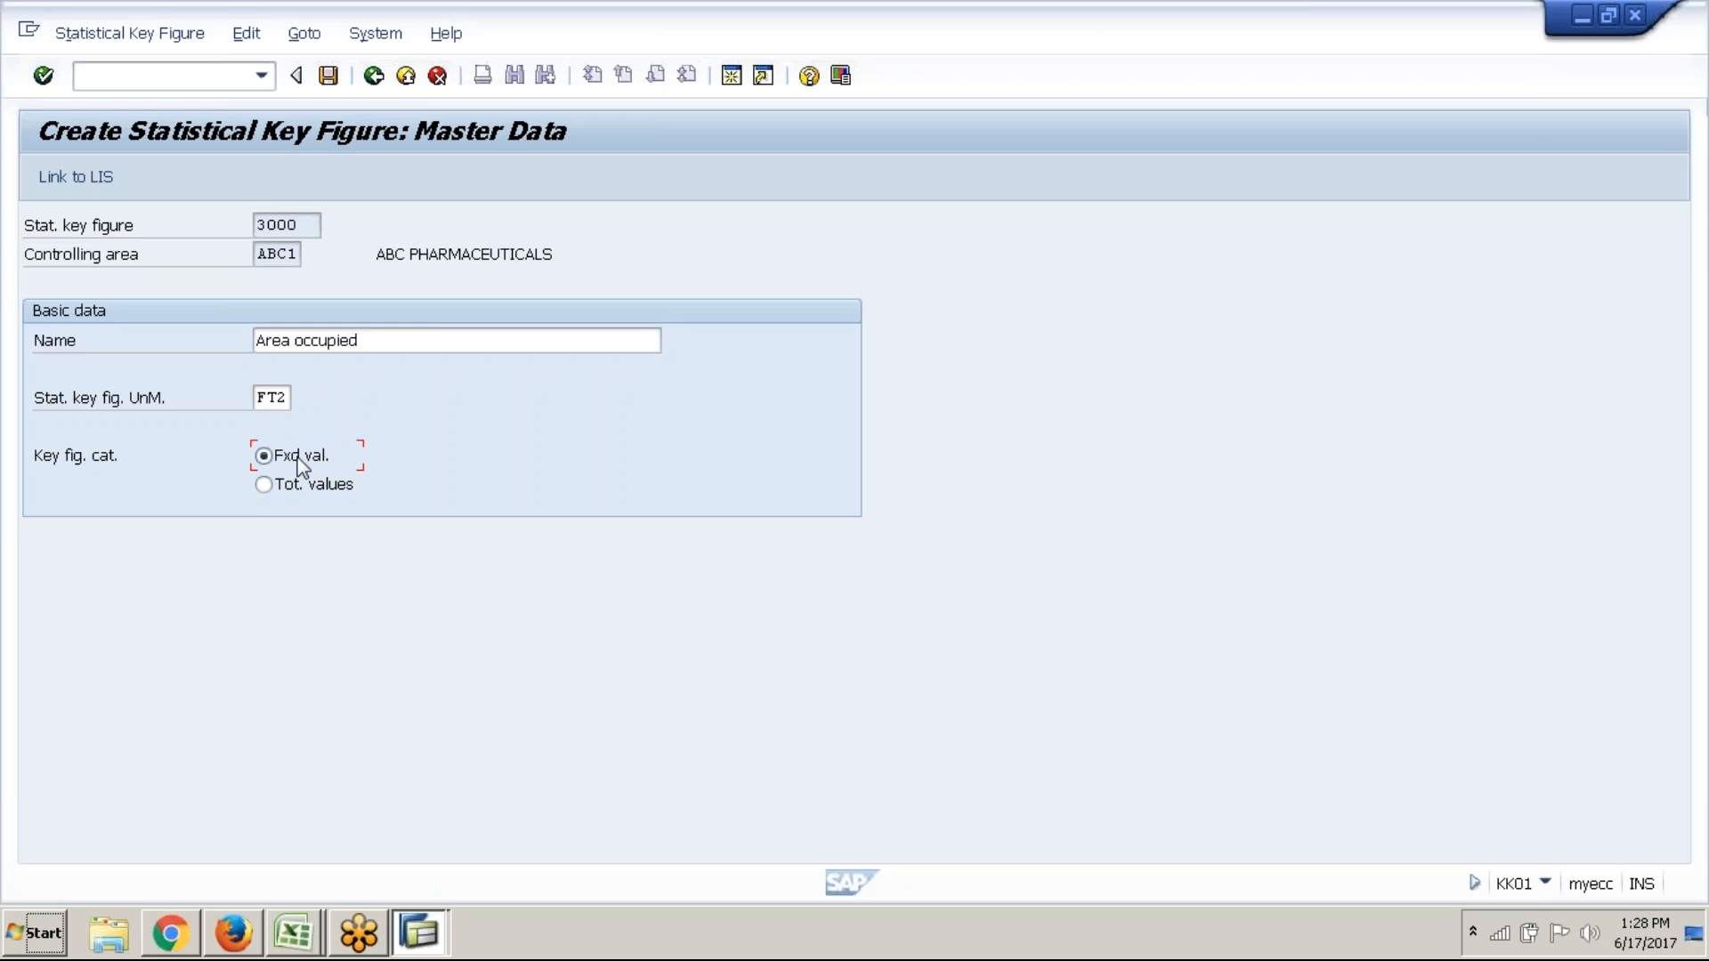
Save key figure 3000, then start key figure 4000 named 'No. of Kilometers'
click(328, 87)
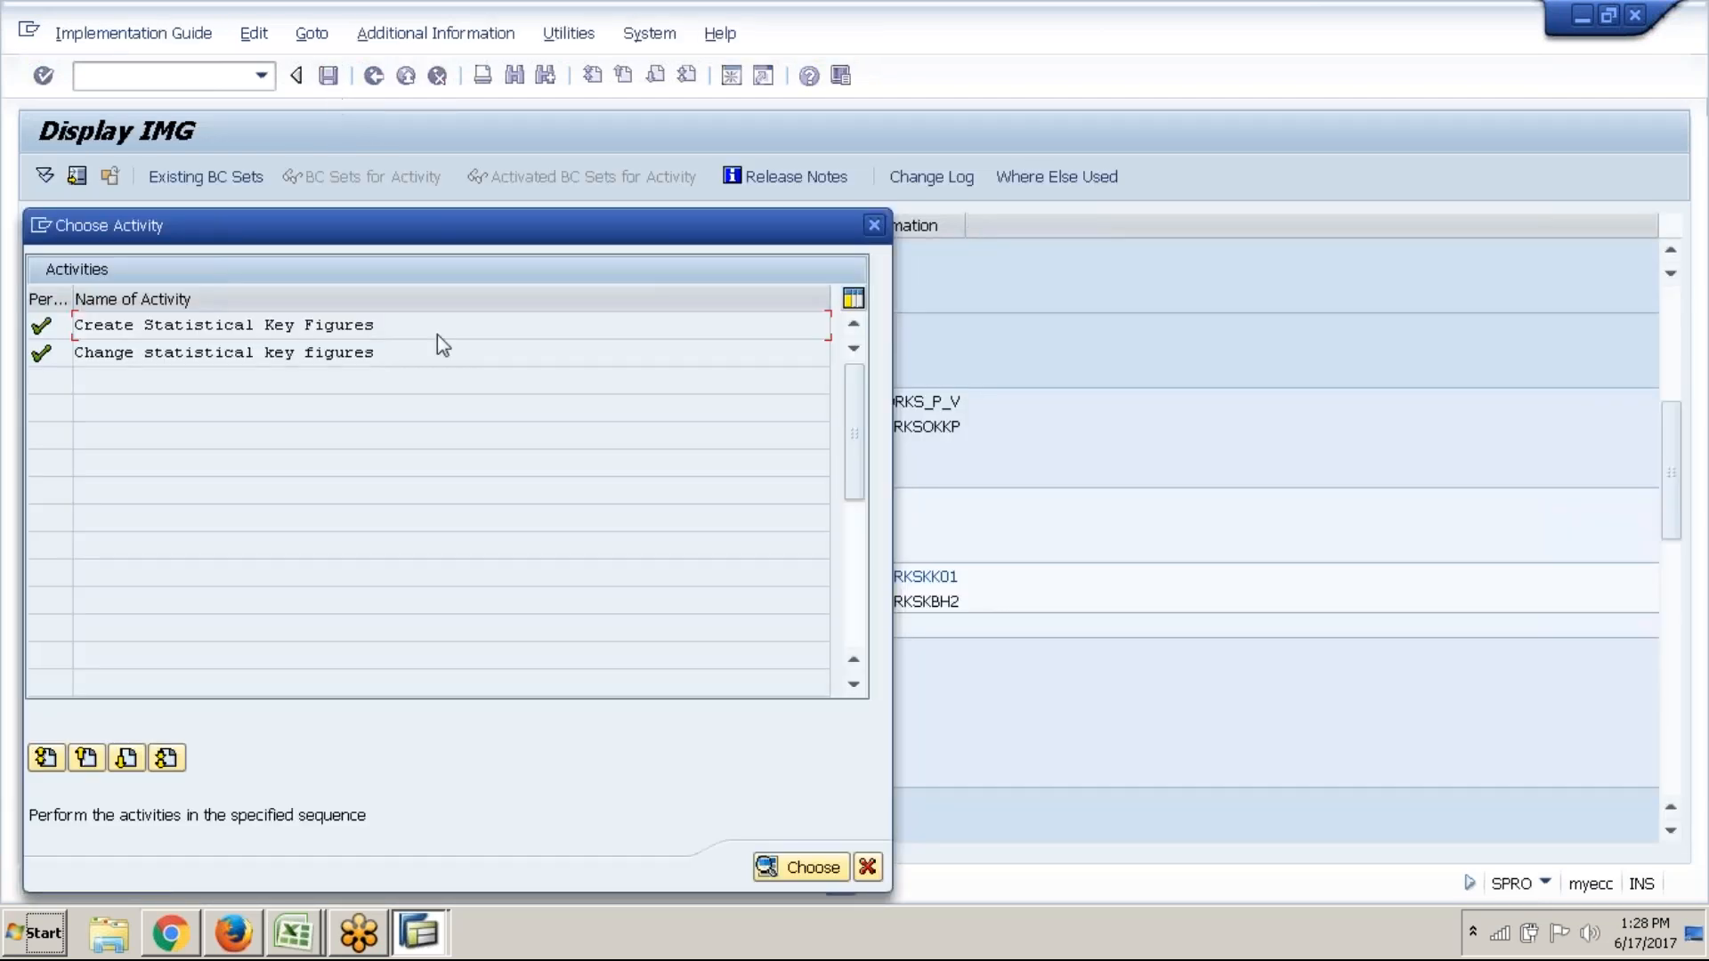
double_click(428, 324)
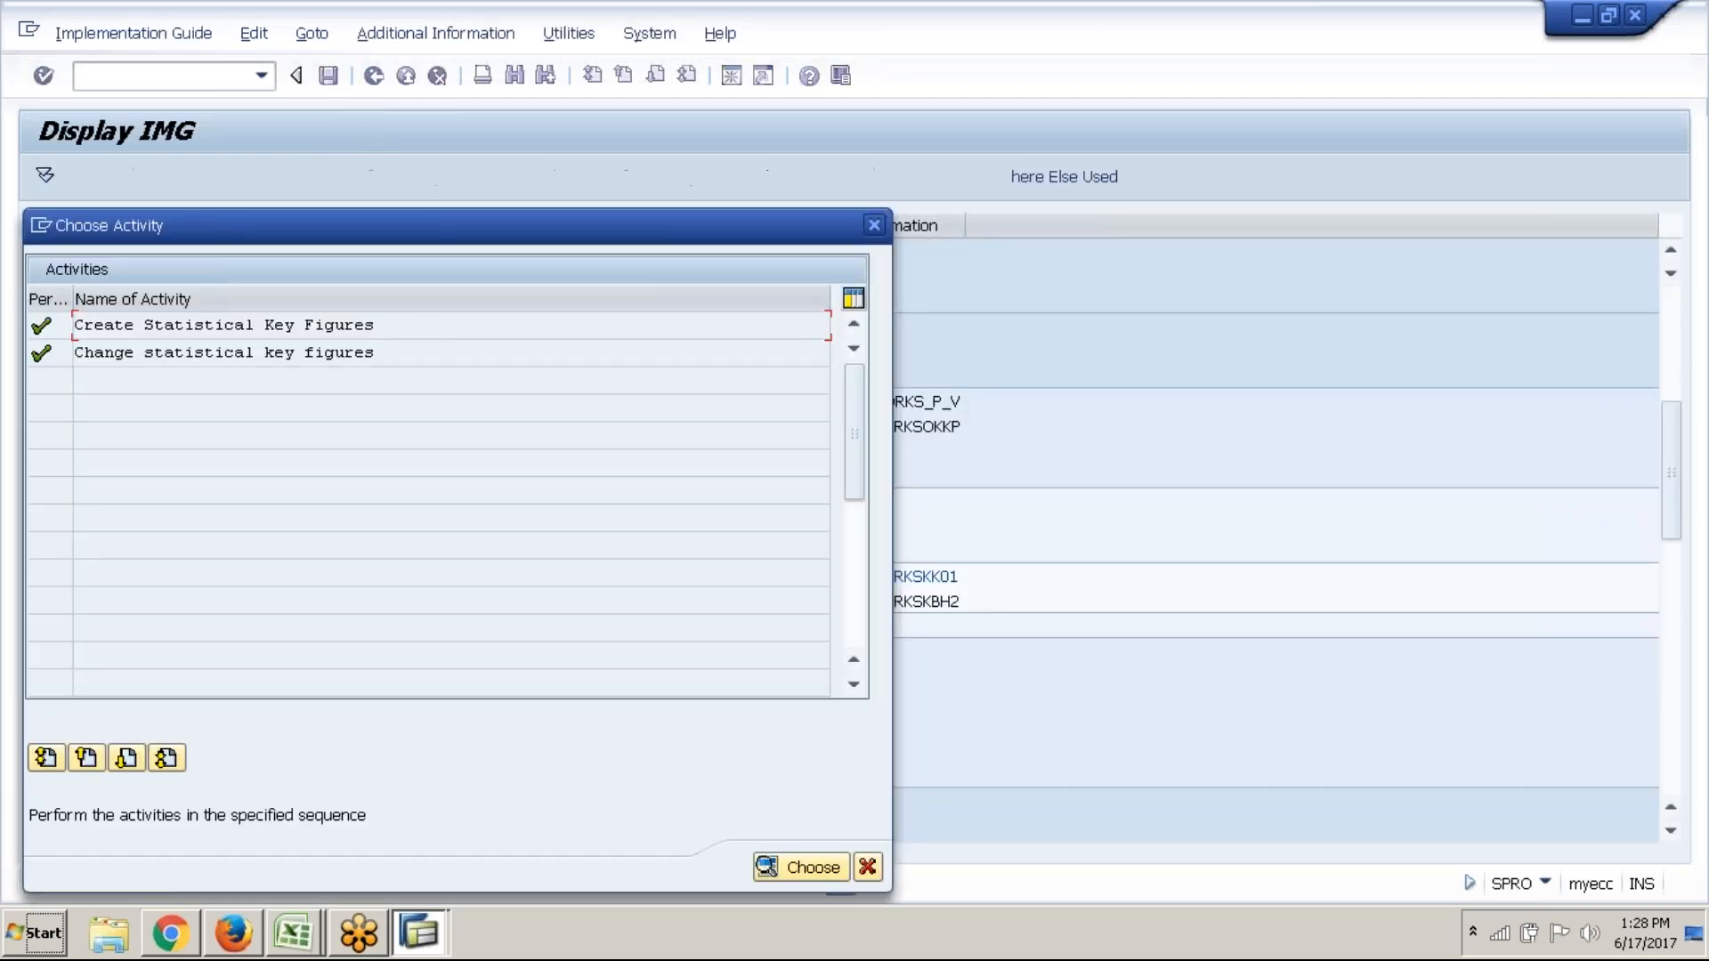
text(4000)
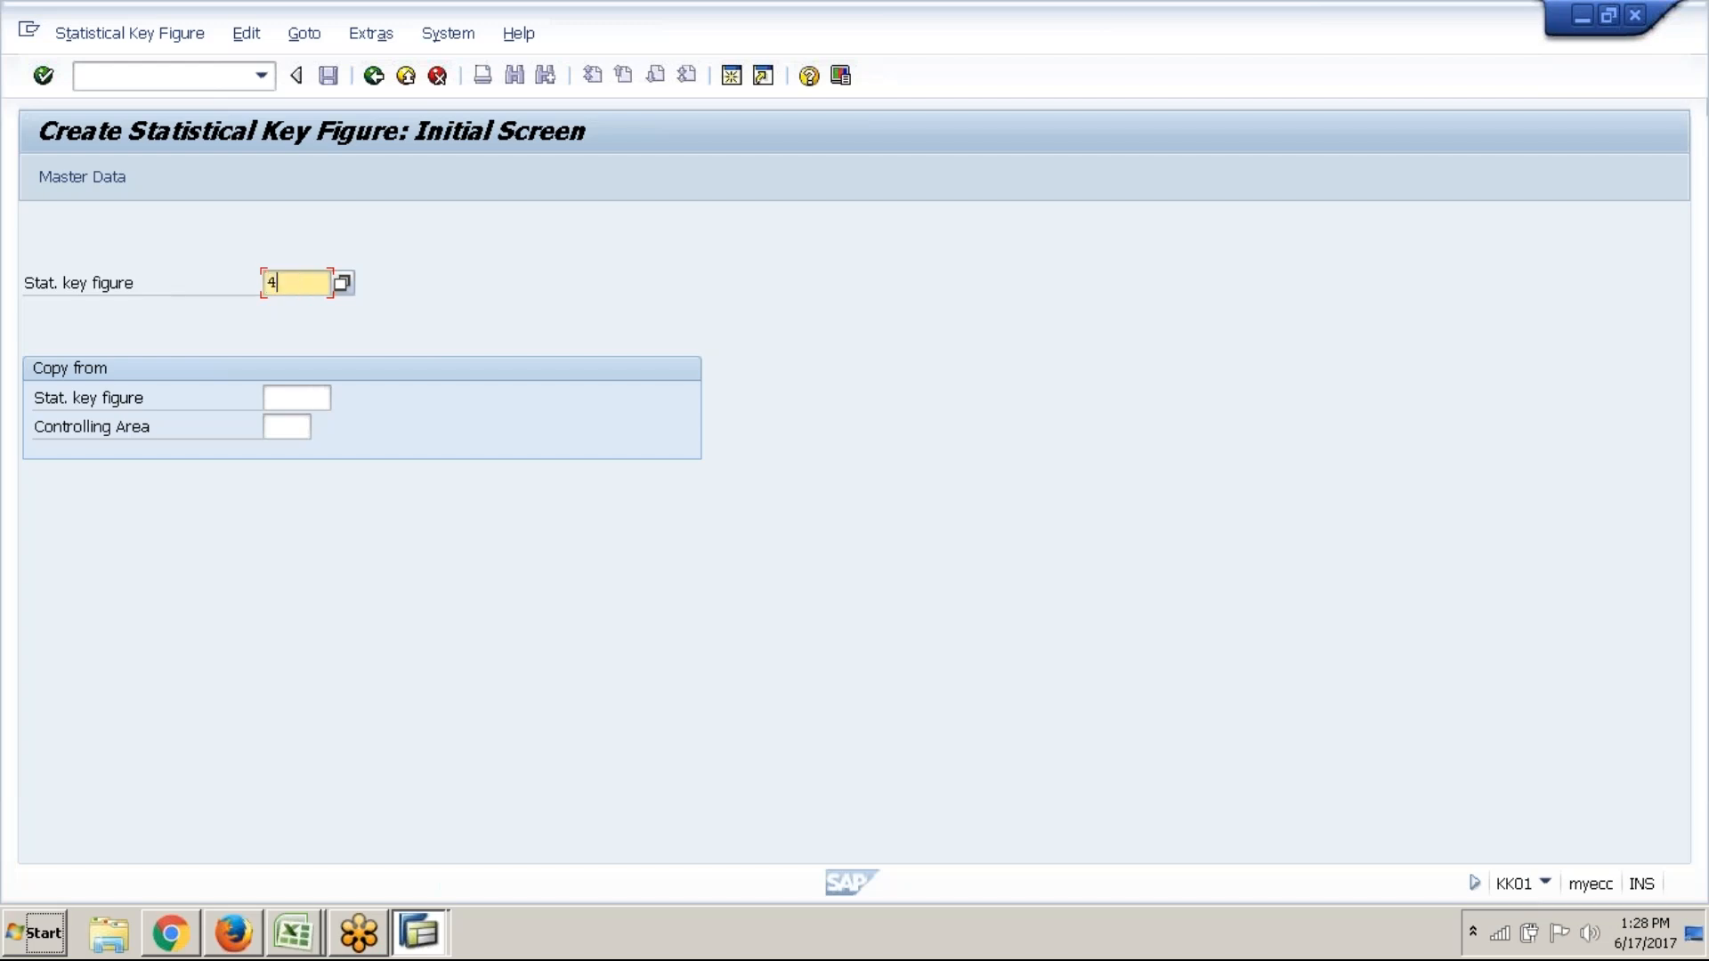
click(118, 180)
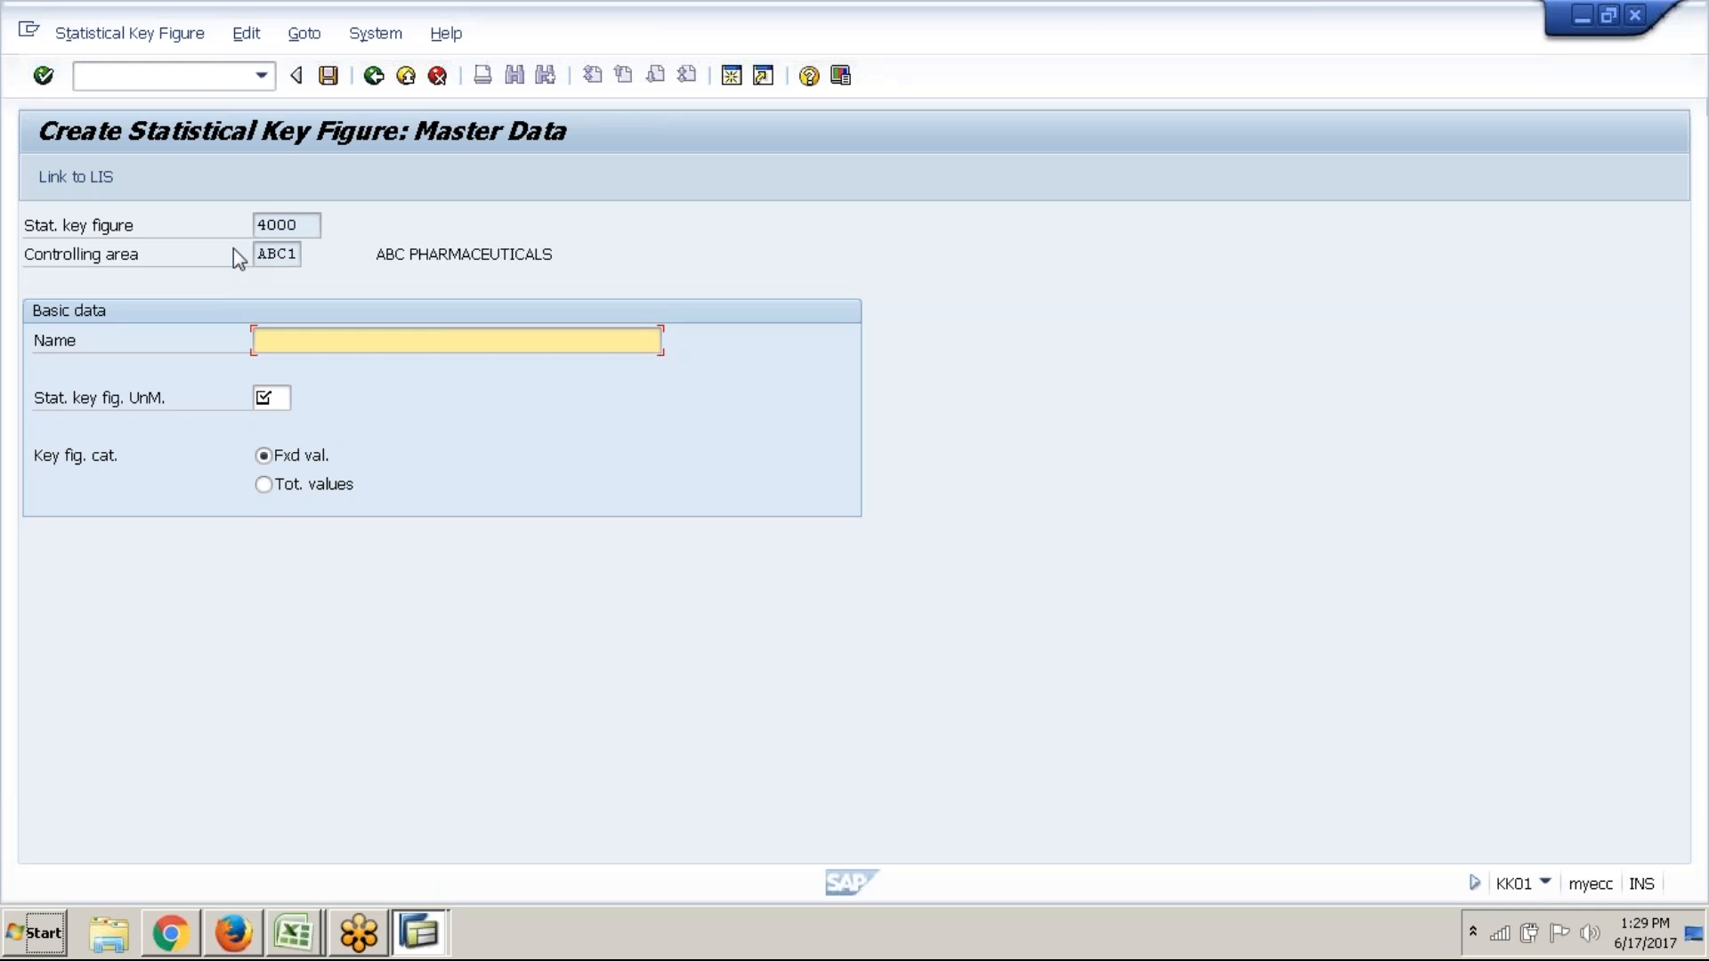
text(No. of )
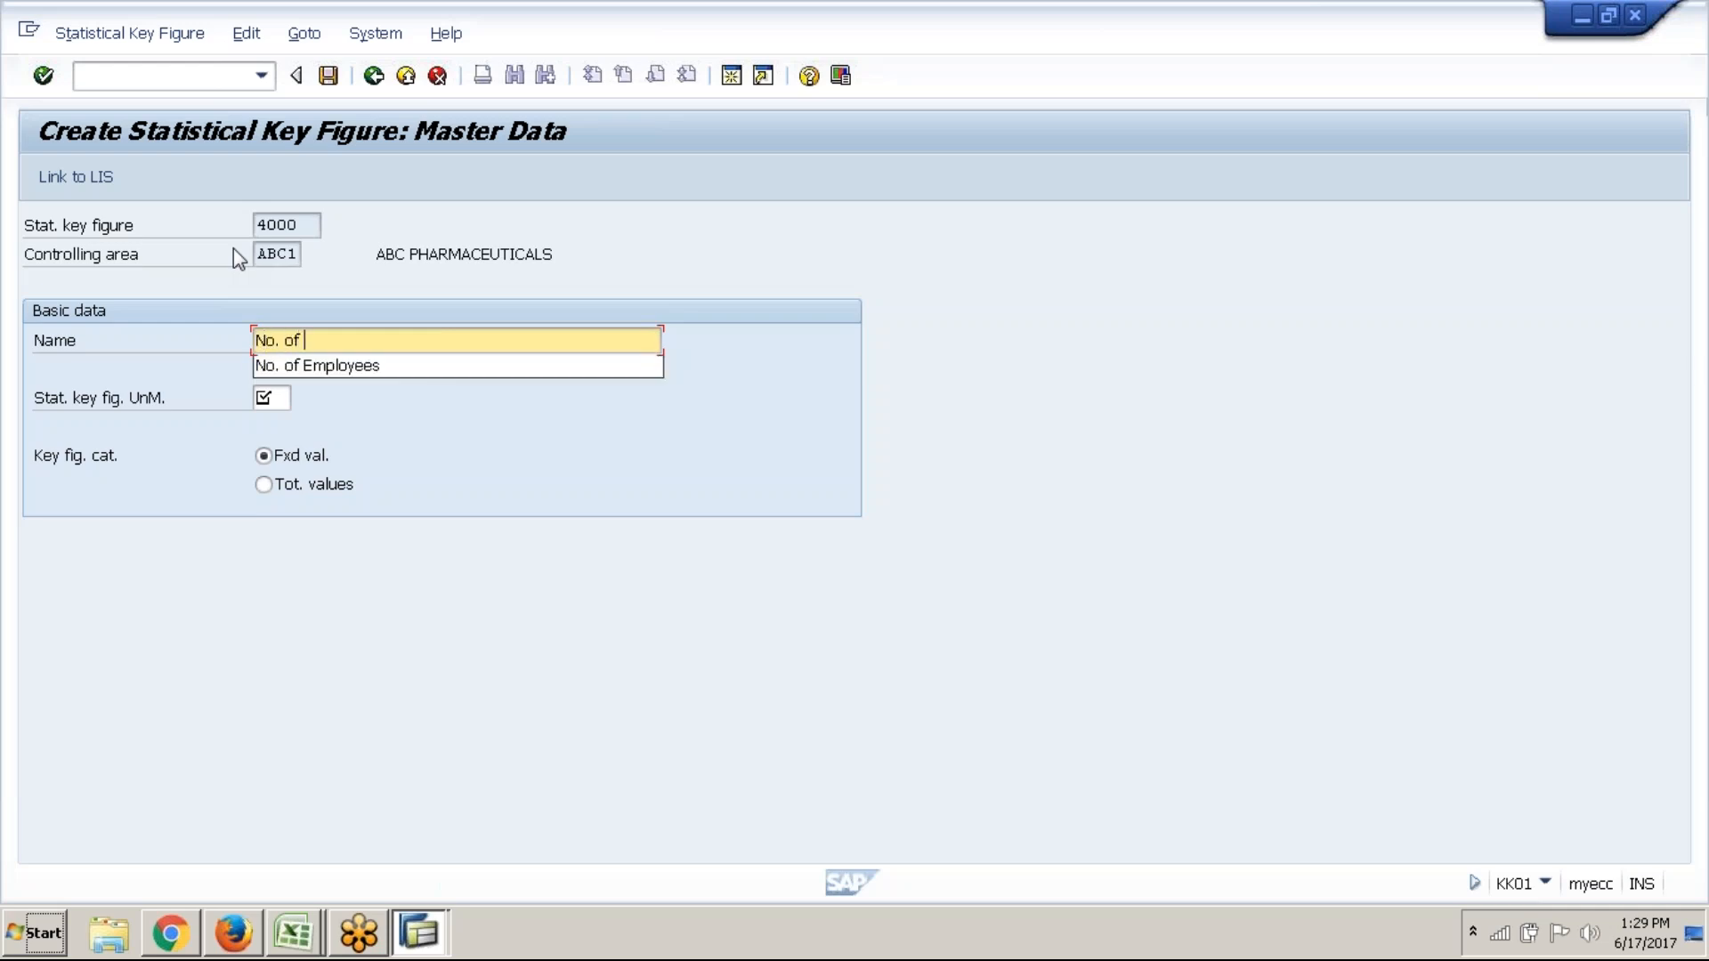
text(K)
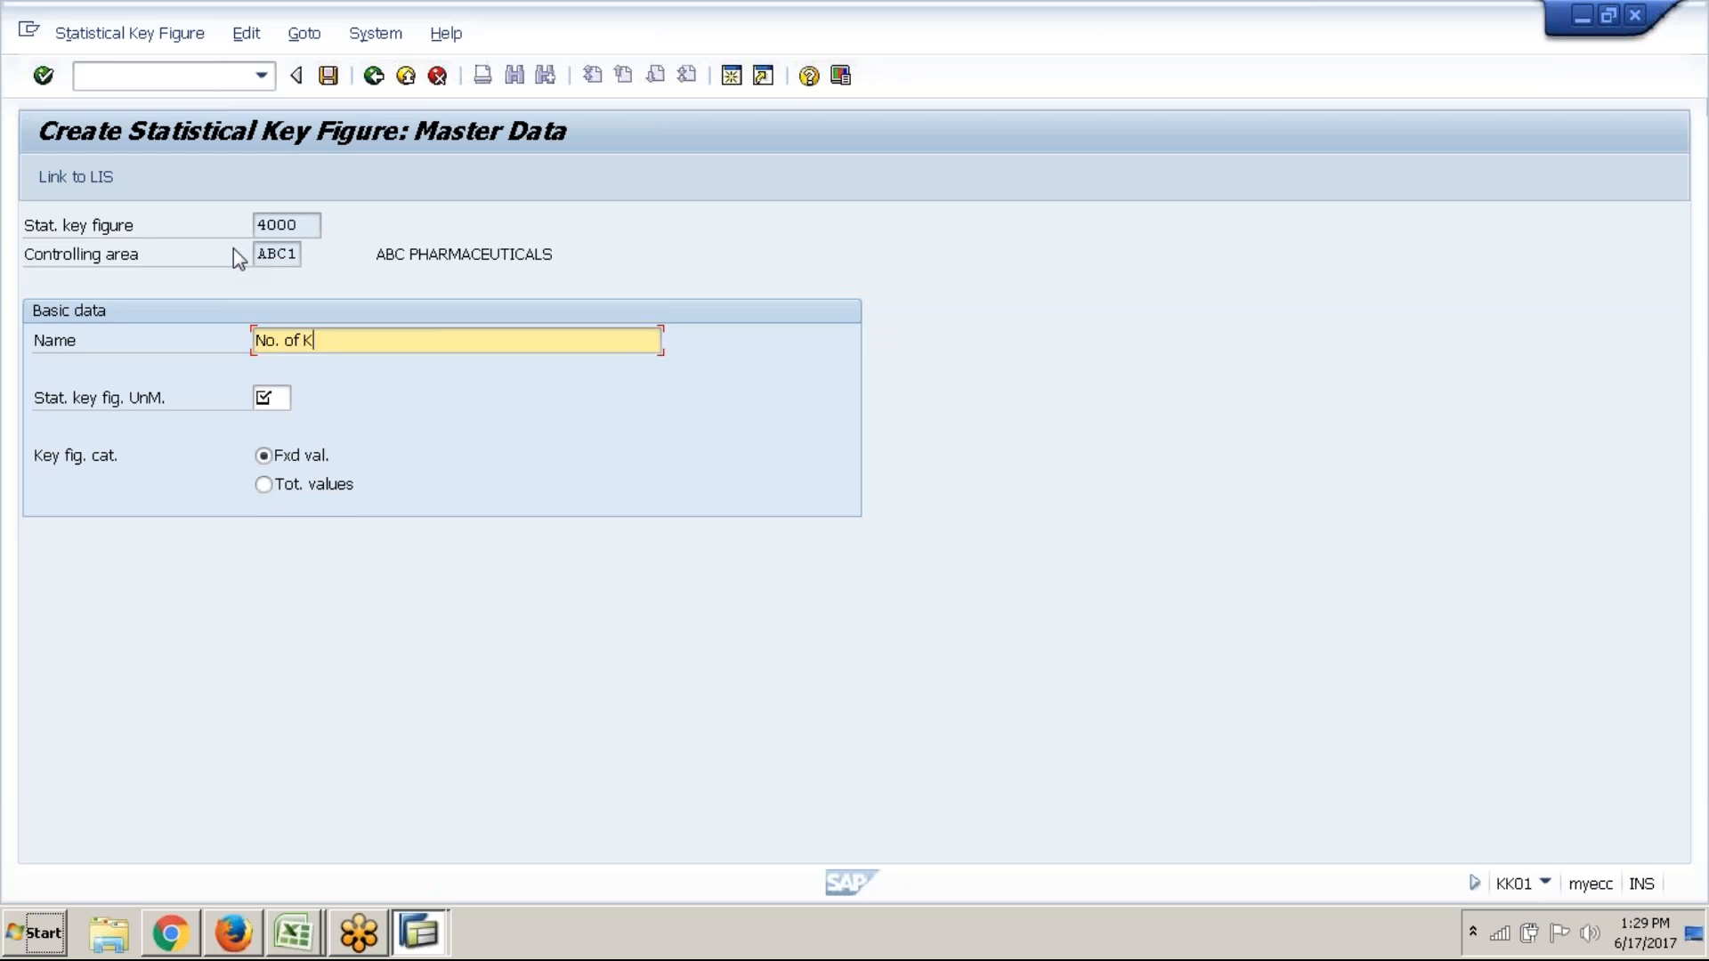
text(il)
text(o)
text(meter)
key(BackSpace)
key(BackSpace)
key(BackSpace)
key(BackSpace)
key(BackSpace)
key(BackSpace)
key(BackSpace)
key(BackSpace)
key(BackSpace)
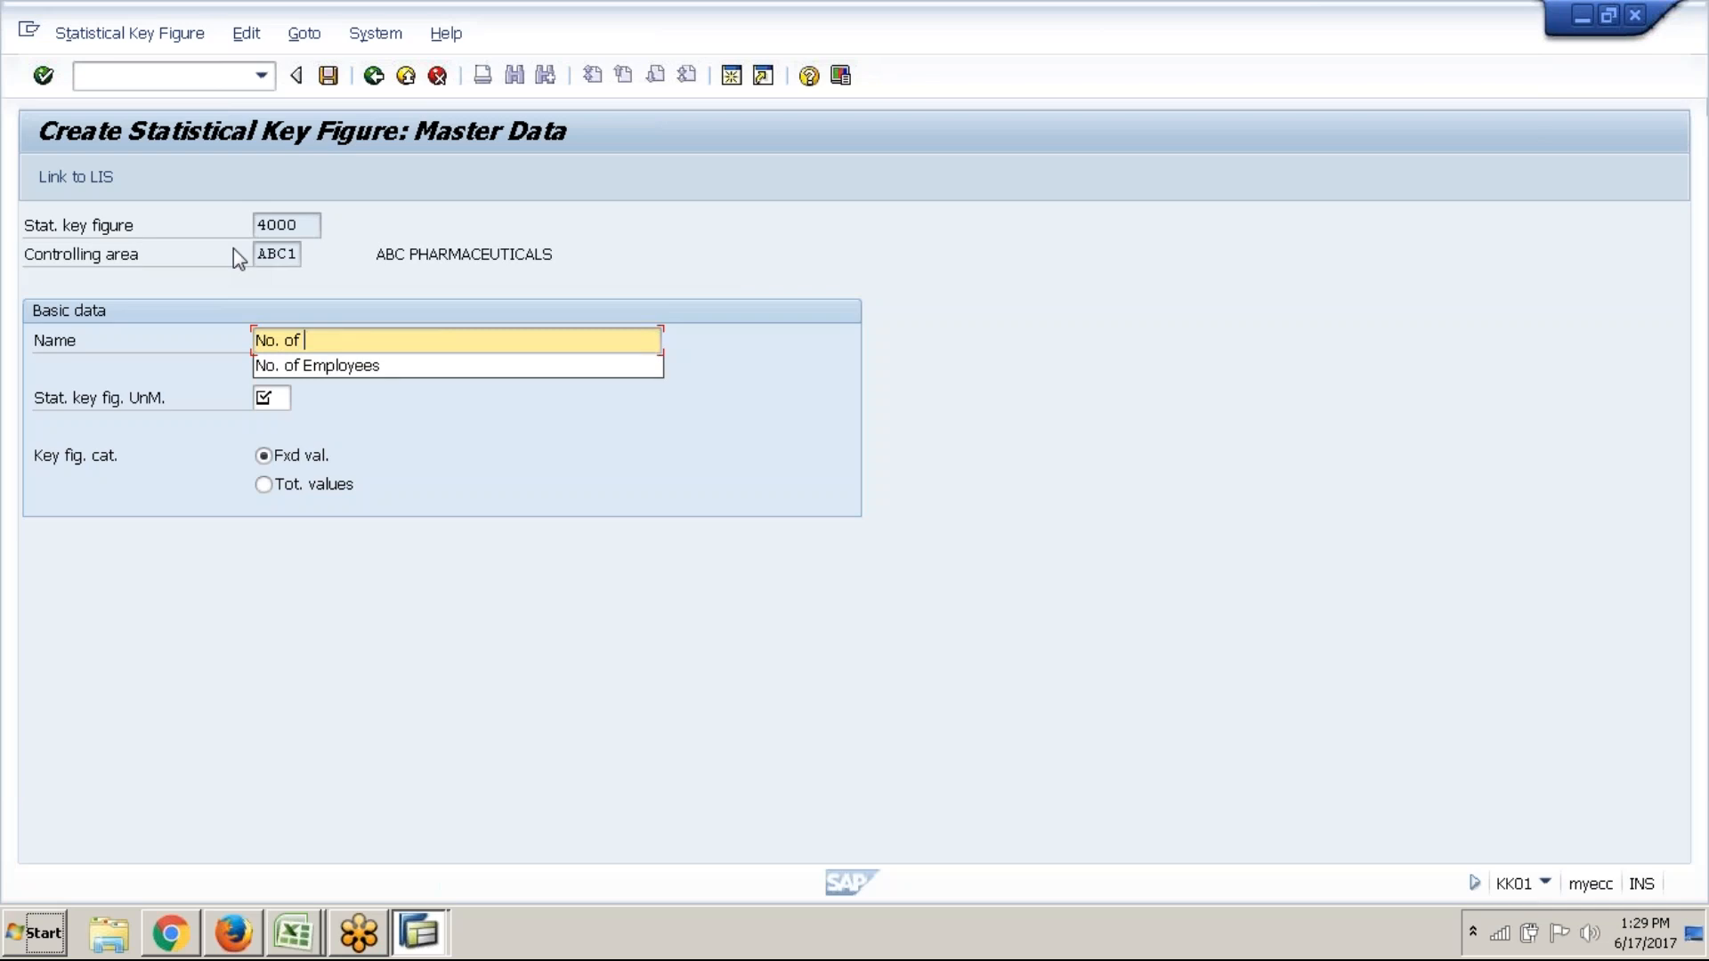
text(Mil)
key(BackSpace)
key(BackSpace)
key(BackSpace)
text(Ki)
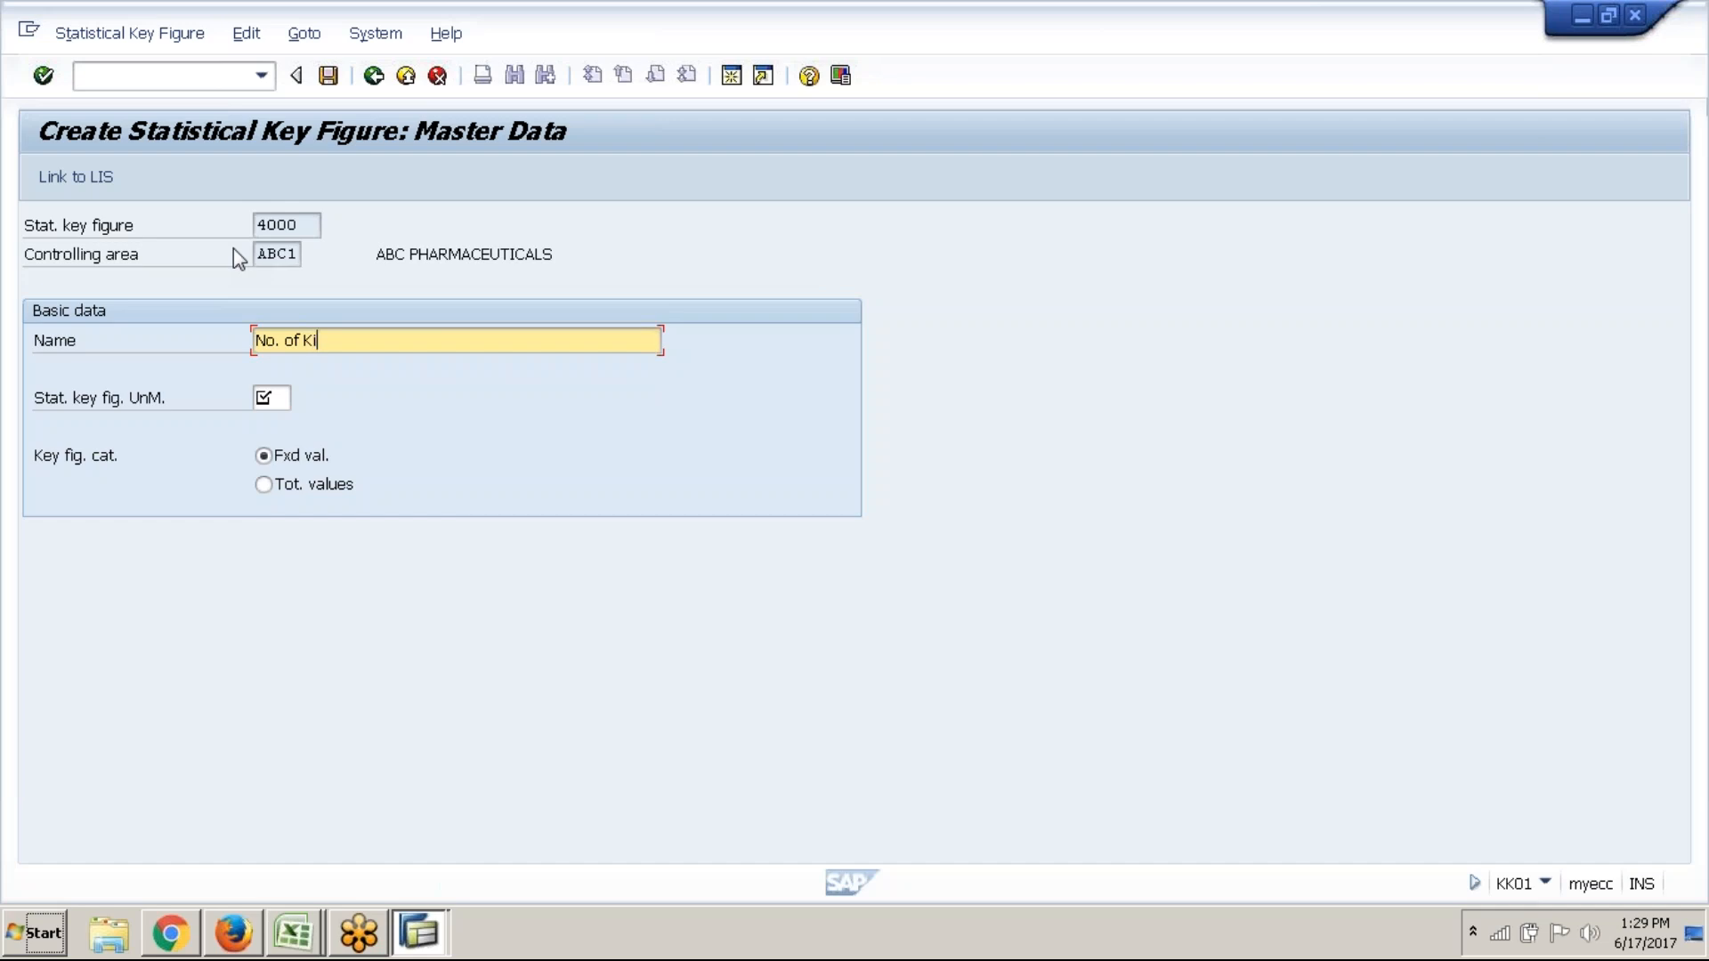
text(lometers)
Give key figure 4000 unit KM Kilometer and total values, and save it
click(264, 393)
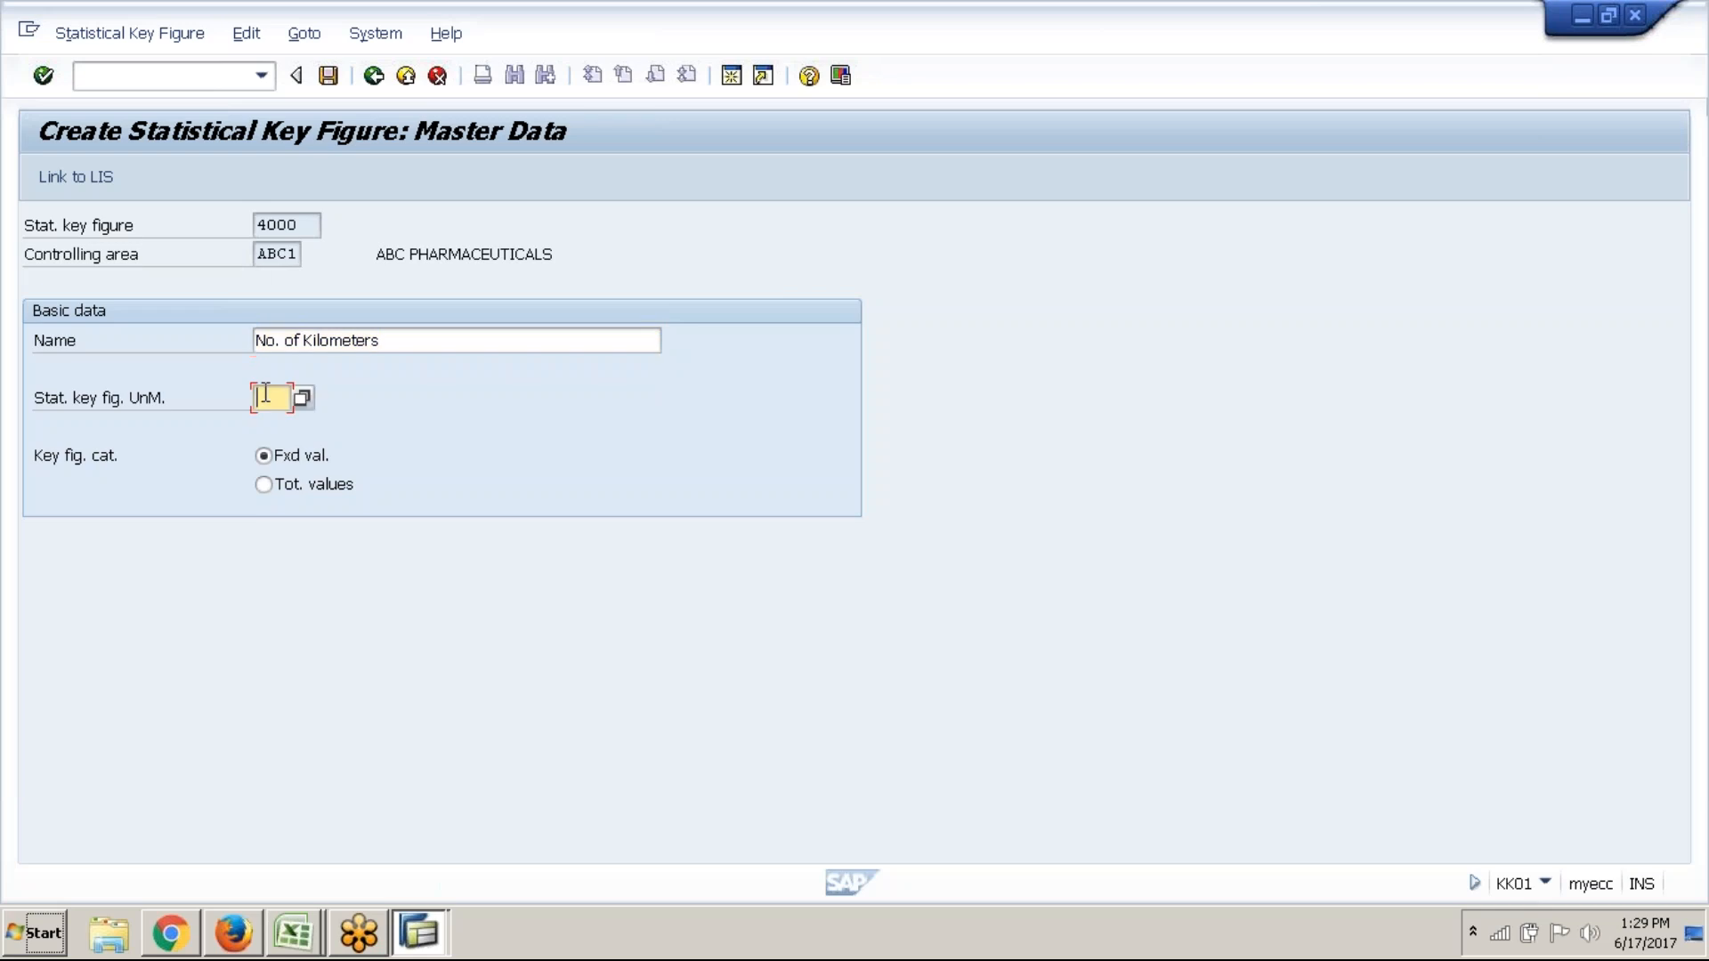
click(410, 346)
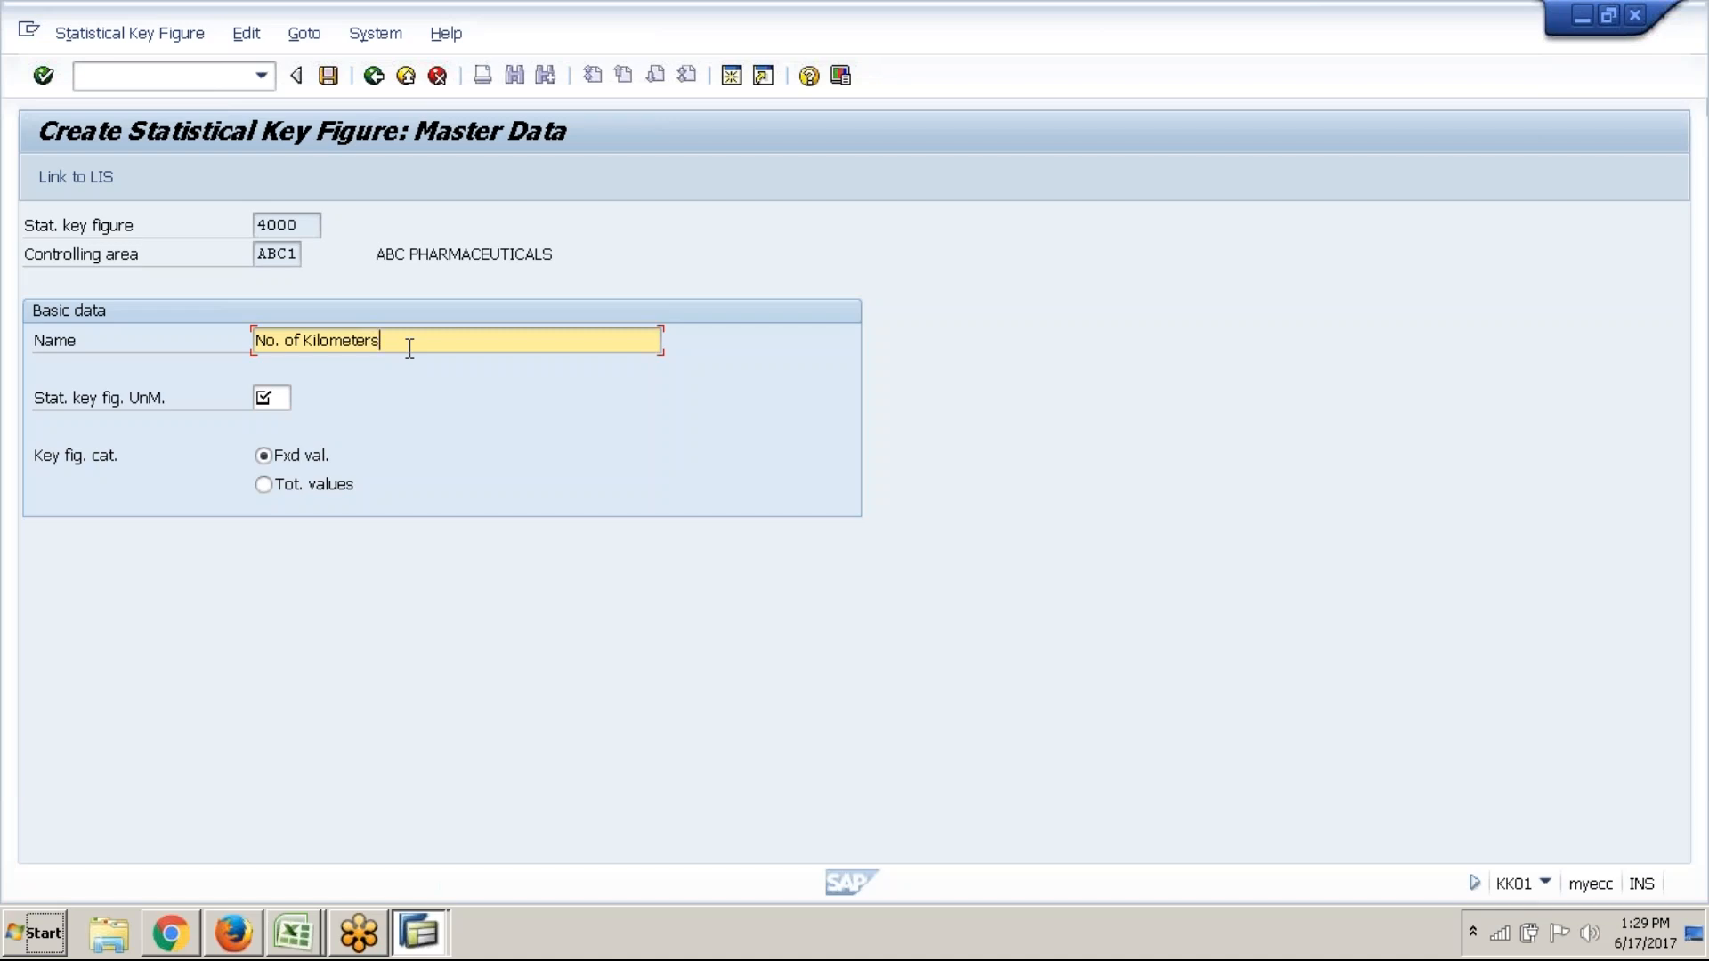
click(281, 402)
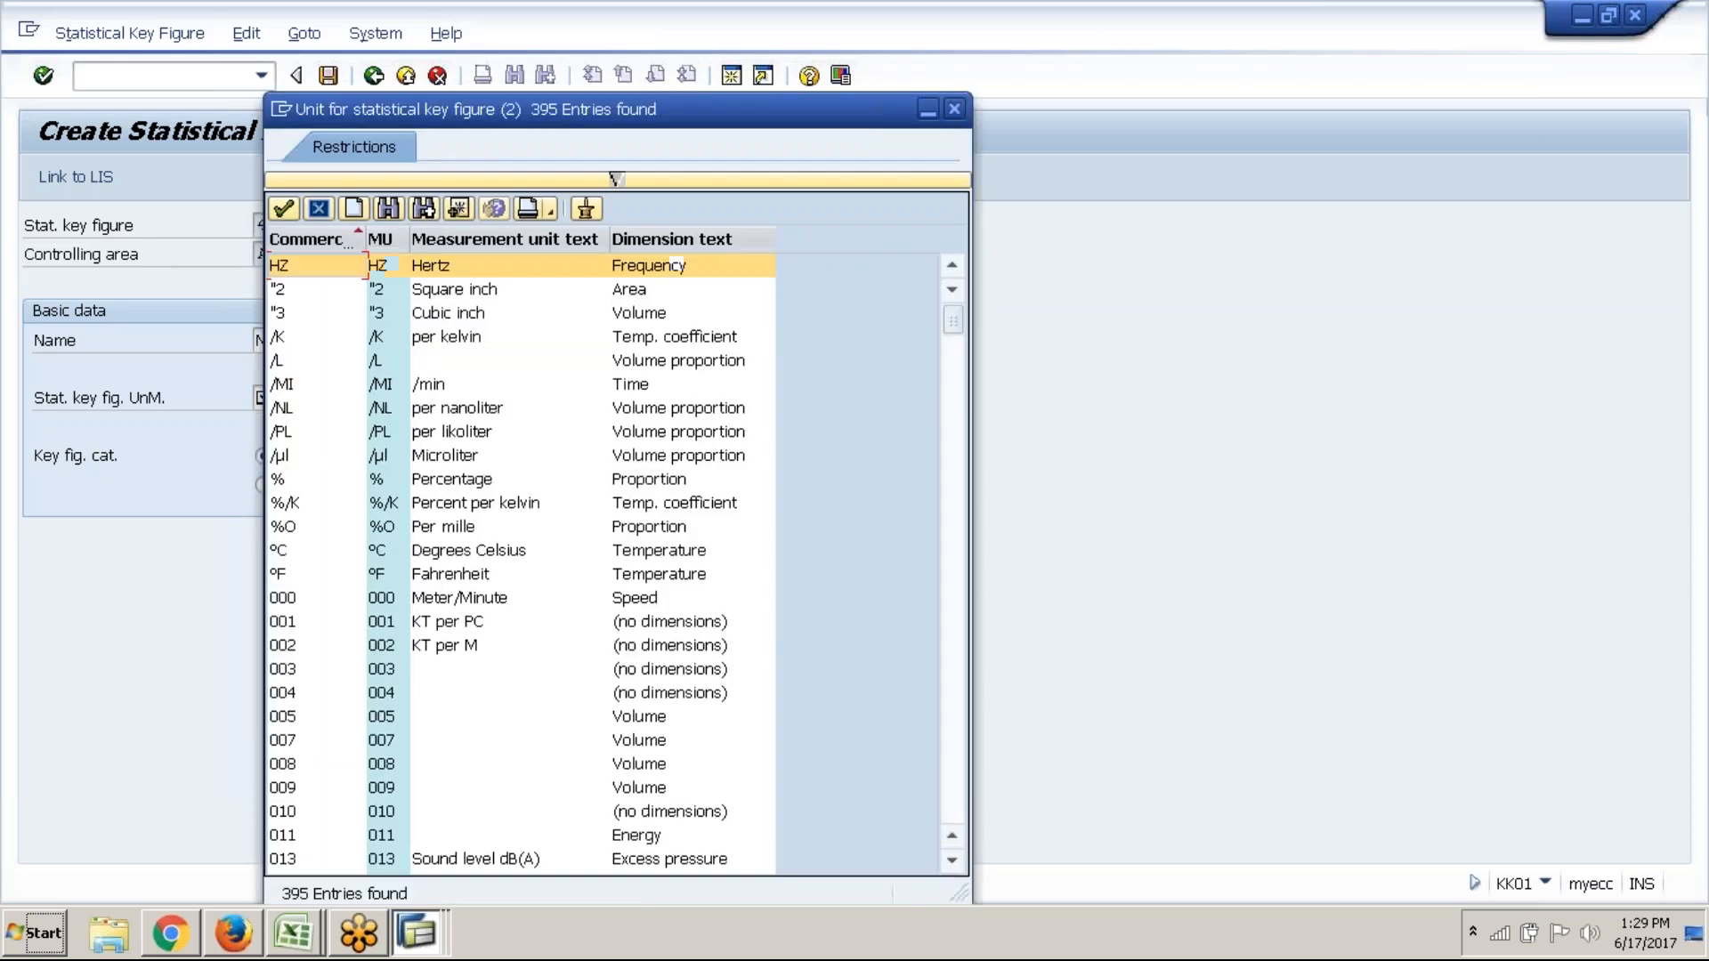
scroll(423, 629, down, 1)
scroll(424, 630, down, 20)
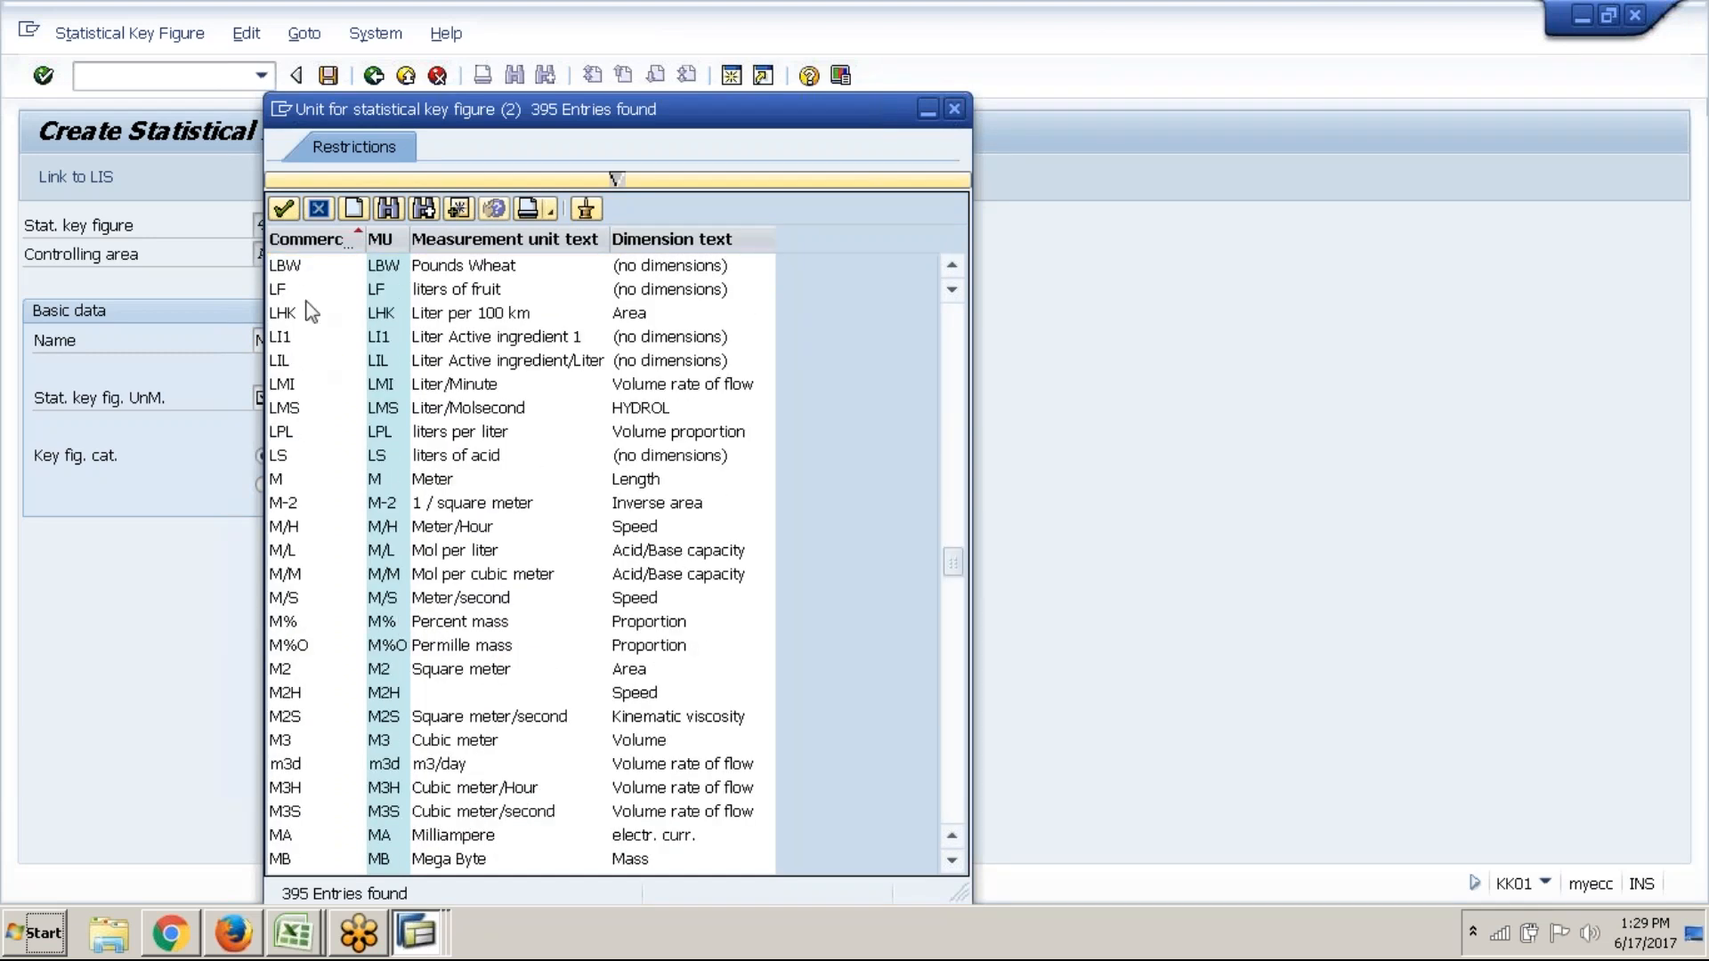
scroll(311, 311, up, 1)
scroll(306, 422, up, 10)
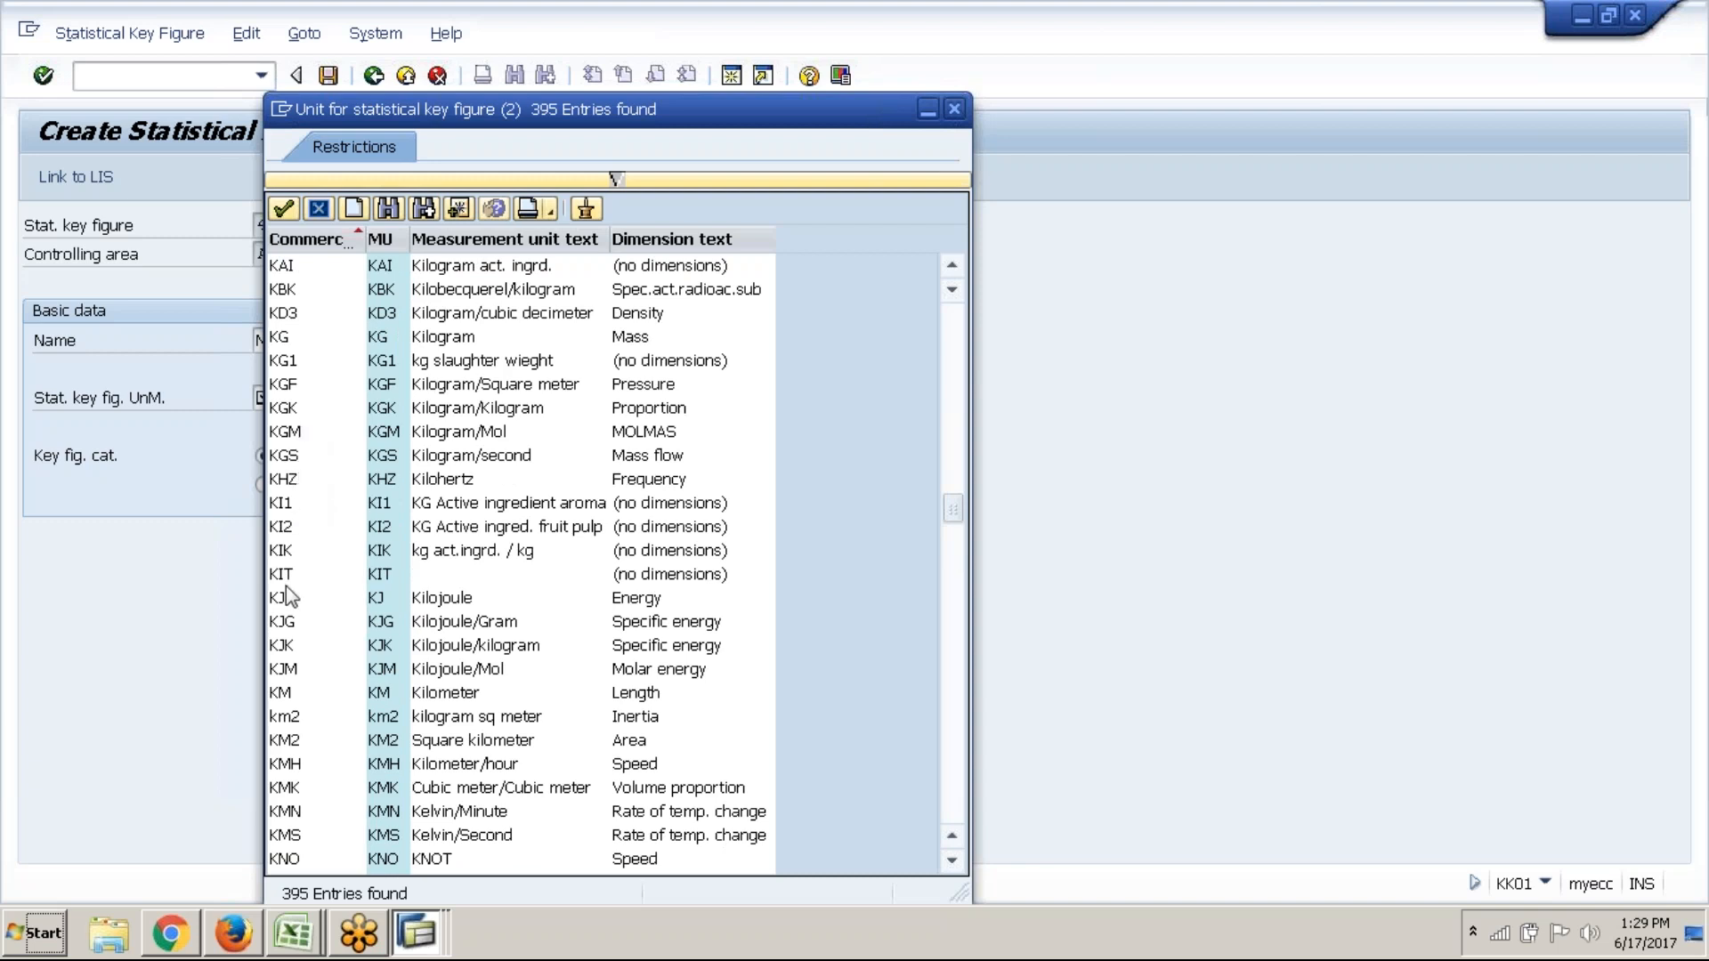
click(296, 692)
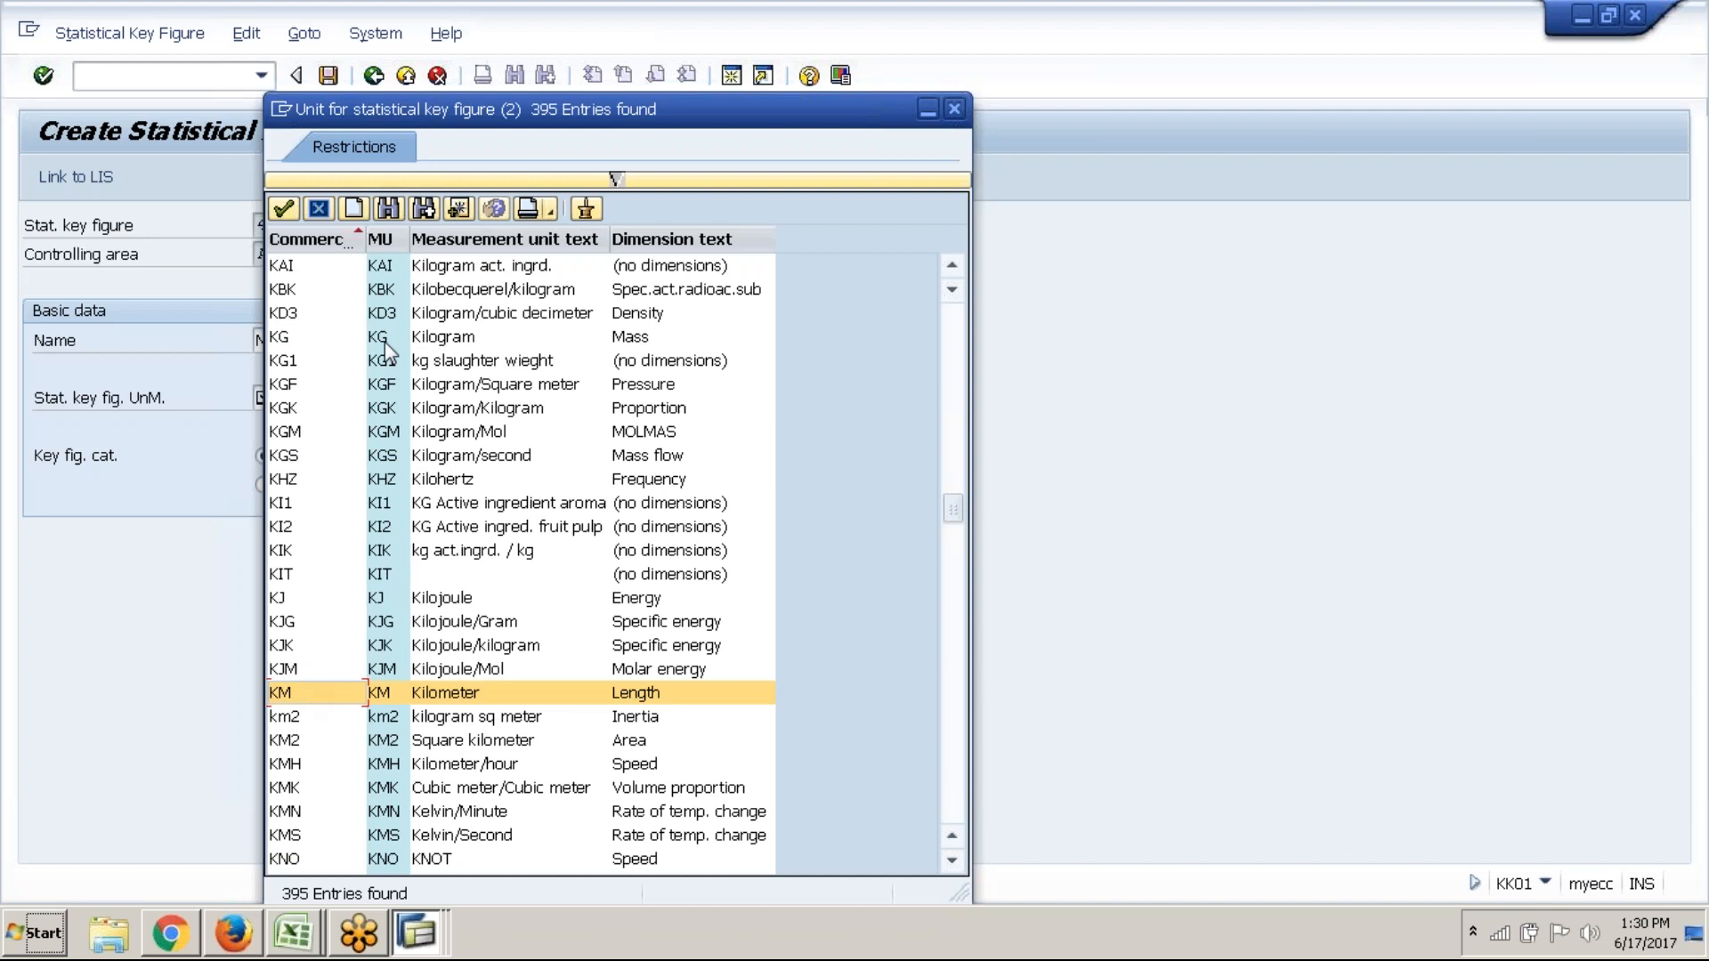
click(284, 210)
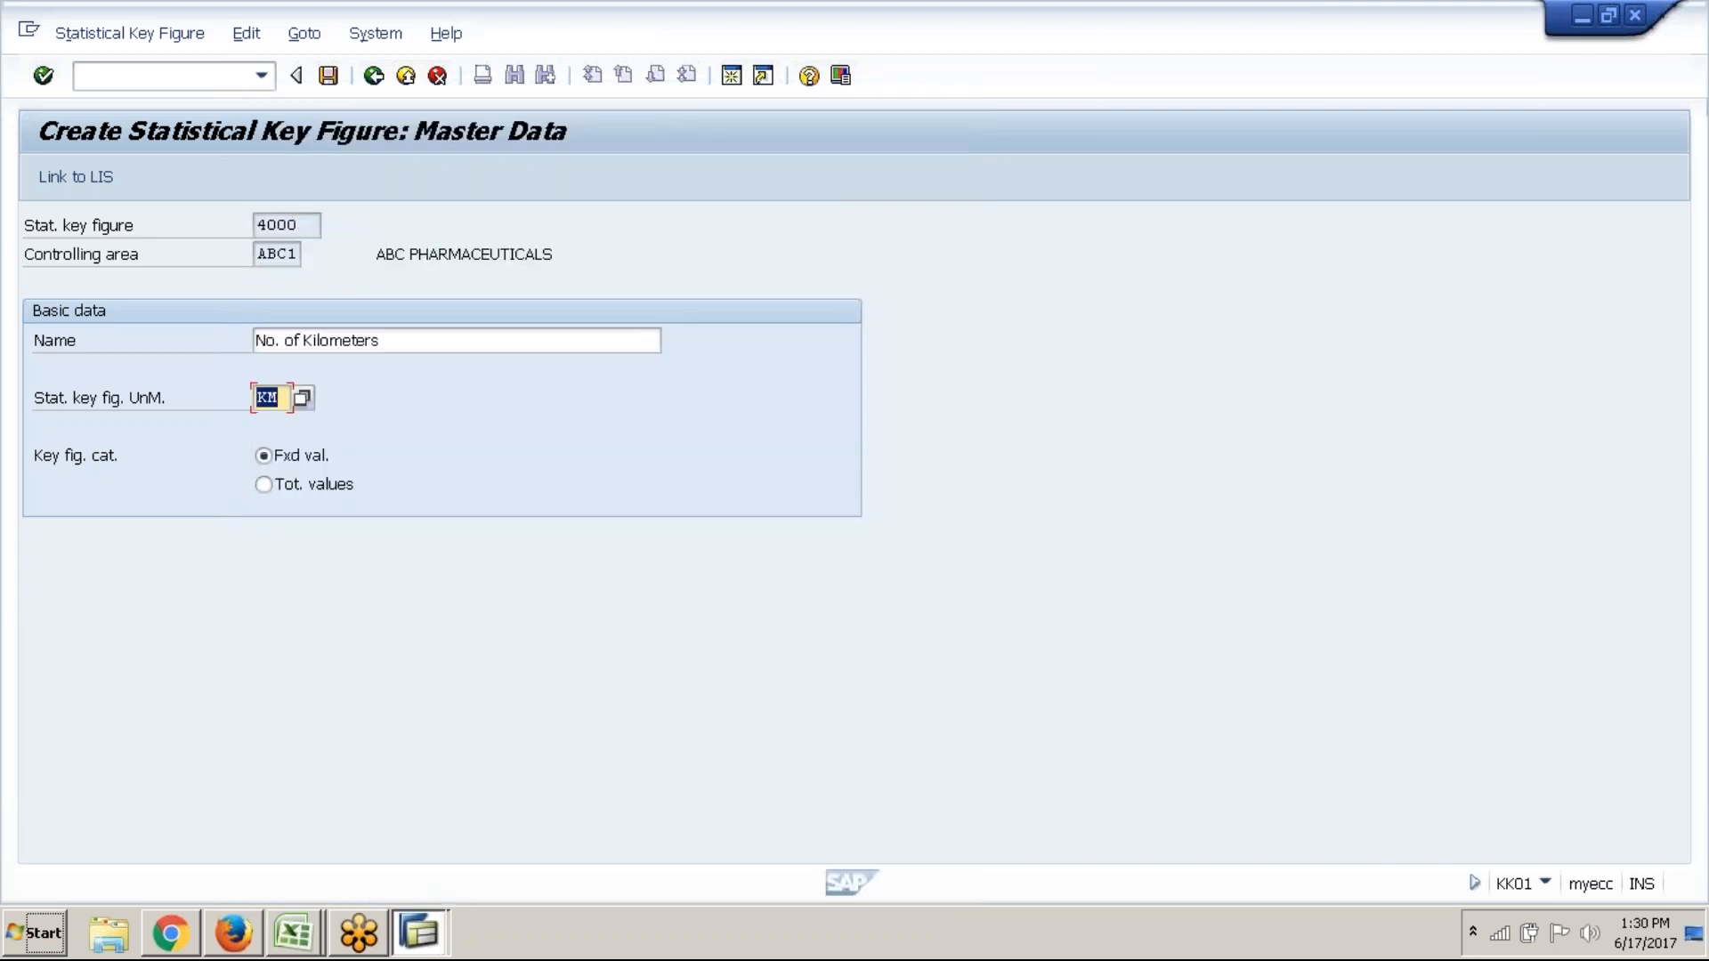
click(327, 489)
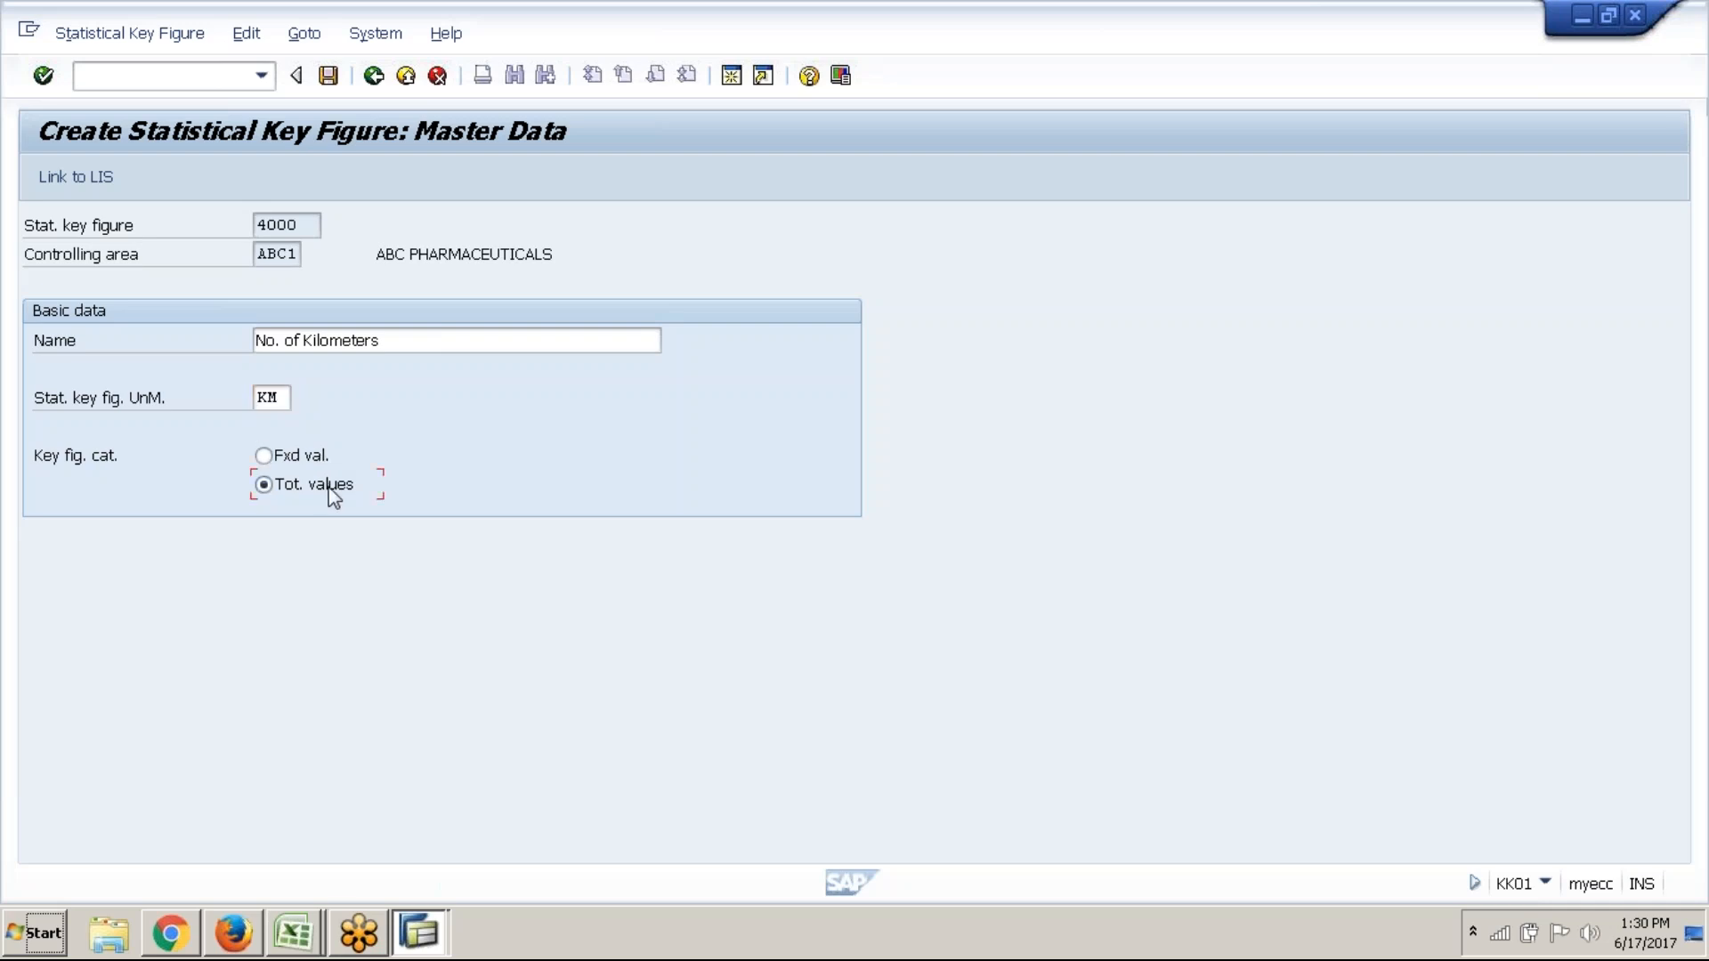
click(336, 88)
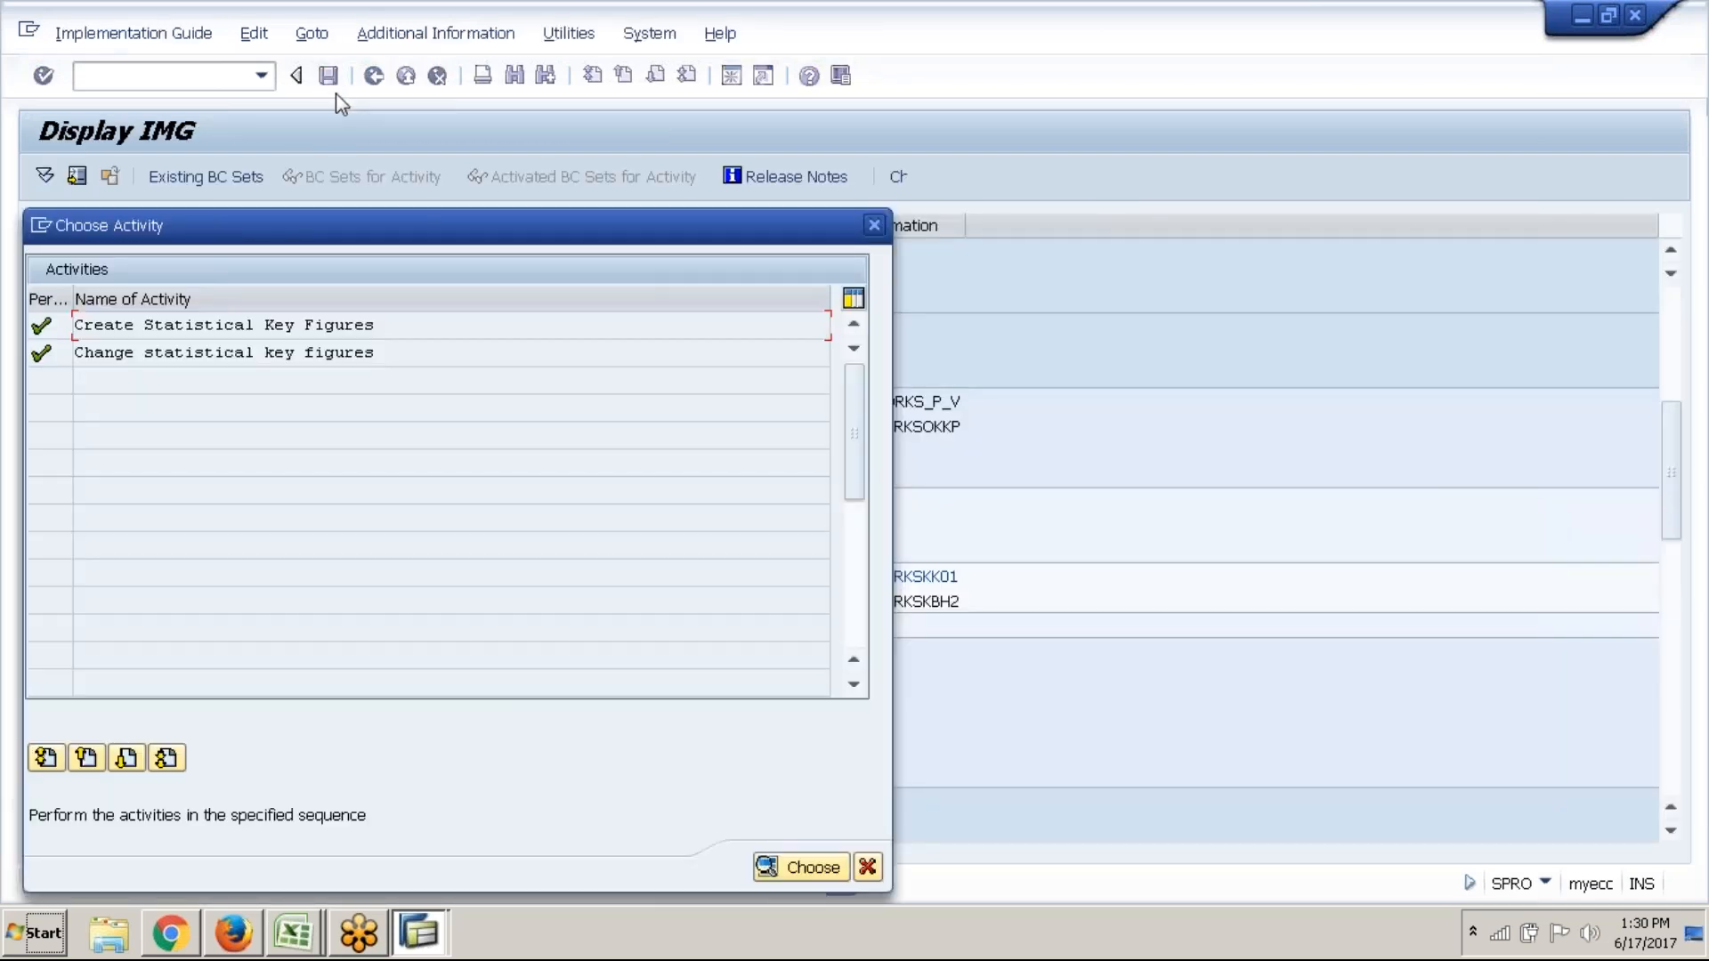
Start key figure 5000 and name it 'Repairing Hours'
double_click(363, 324)
text(5000)
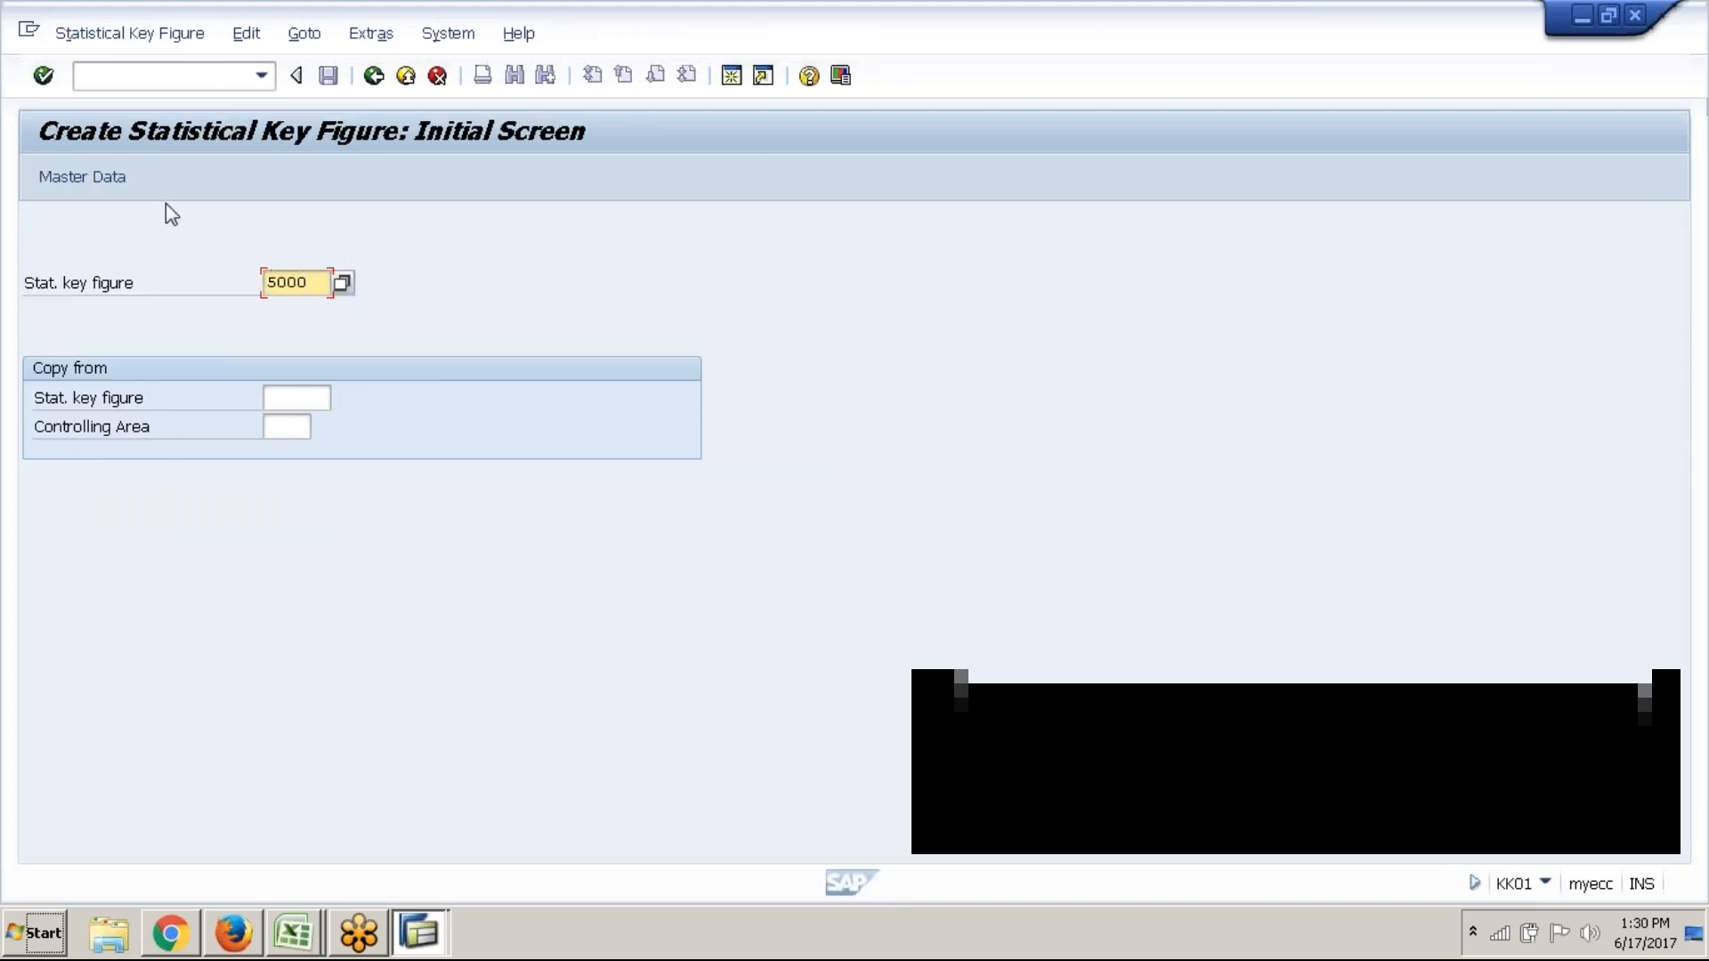
click(118, 184)
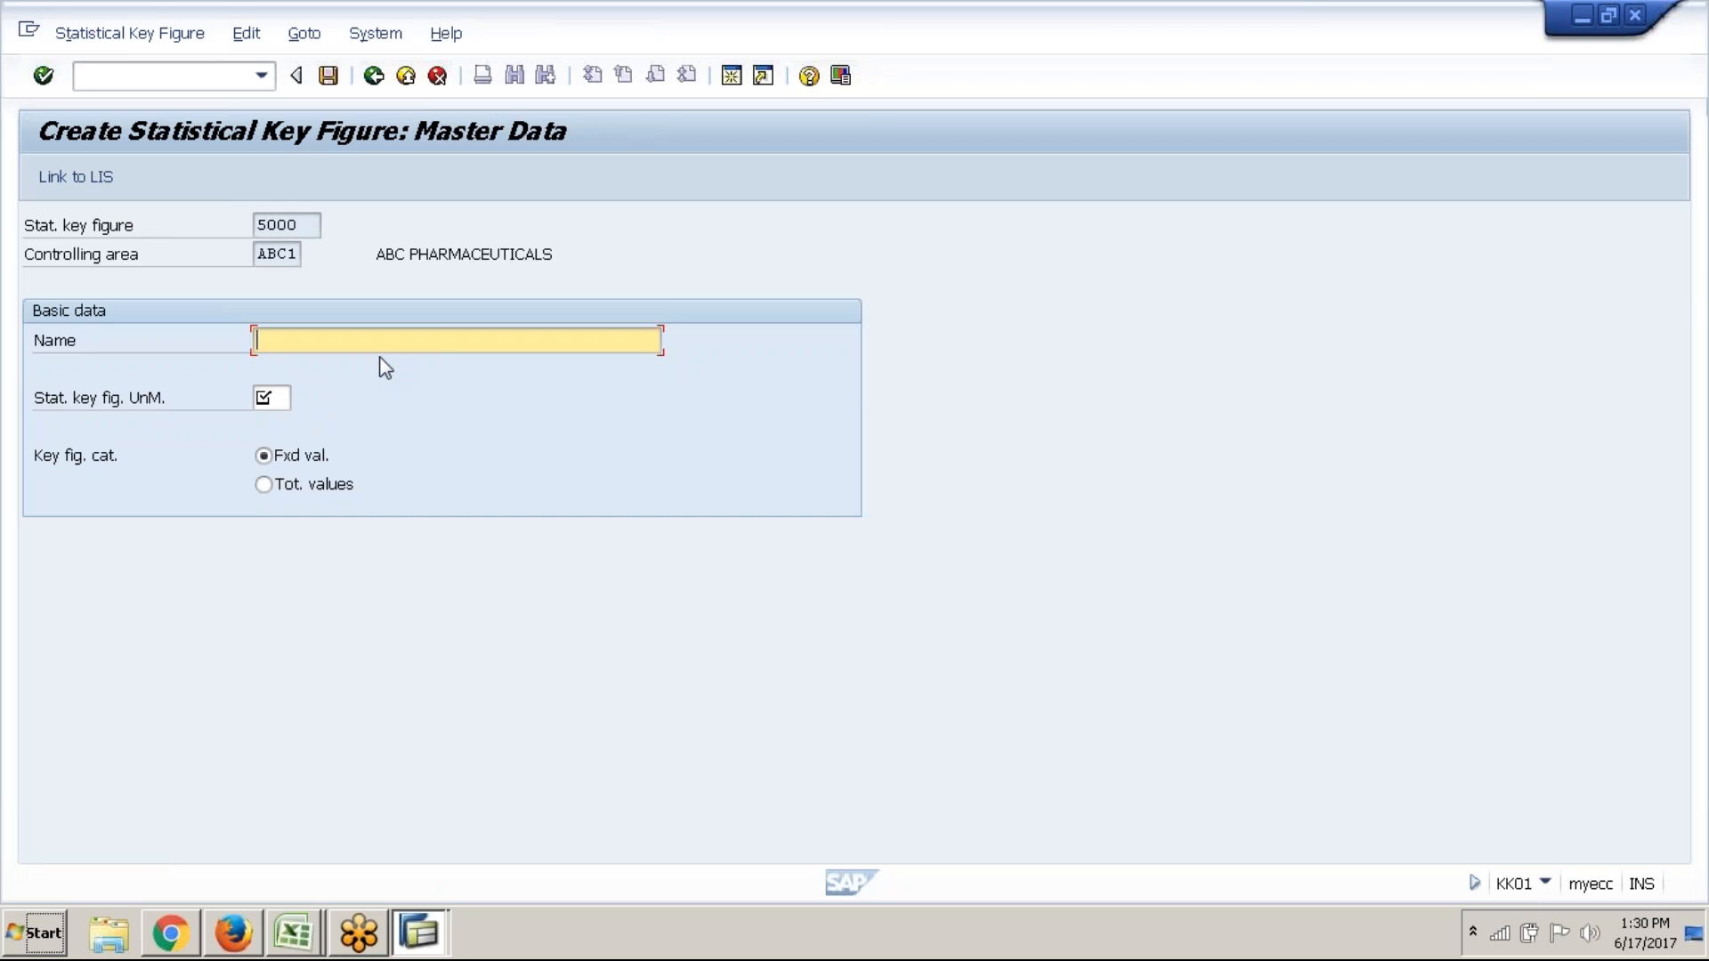
text(Repairing Hours)
Set the unit to H Hour with total values, and save key figure 5000
click(280, 405)
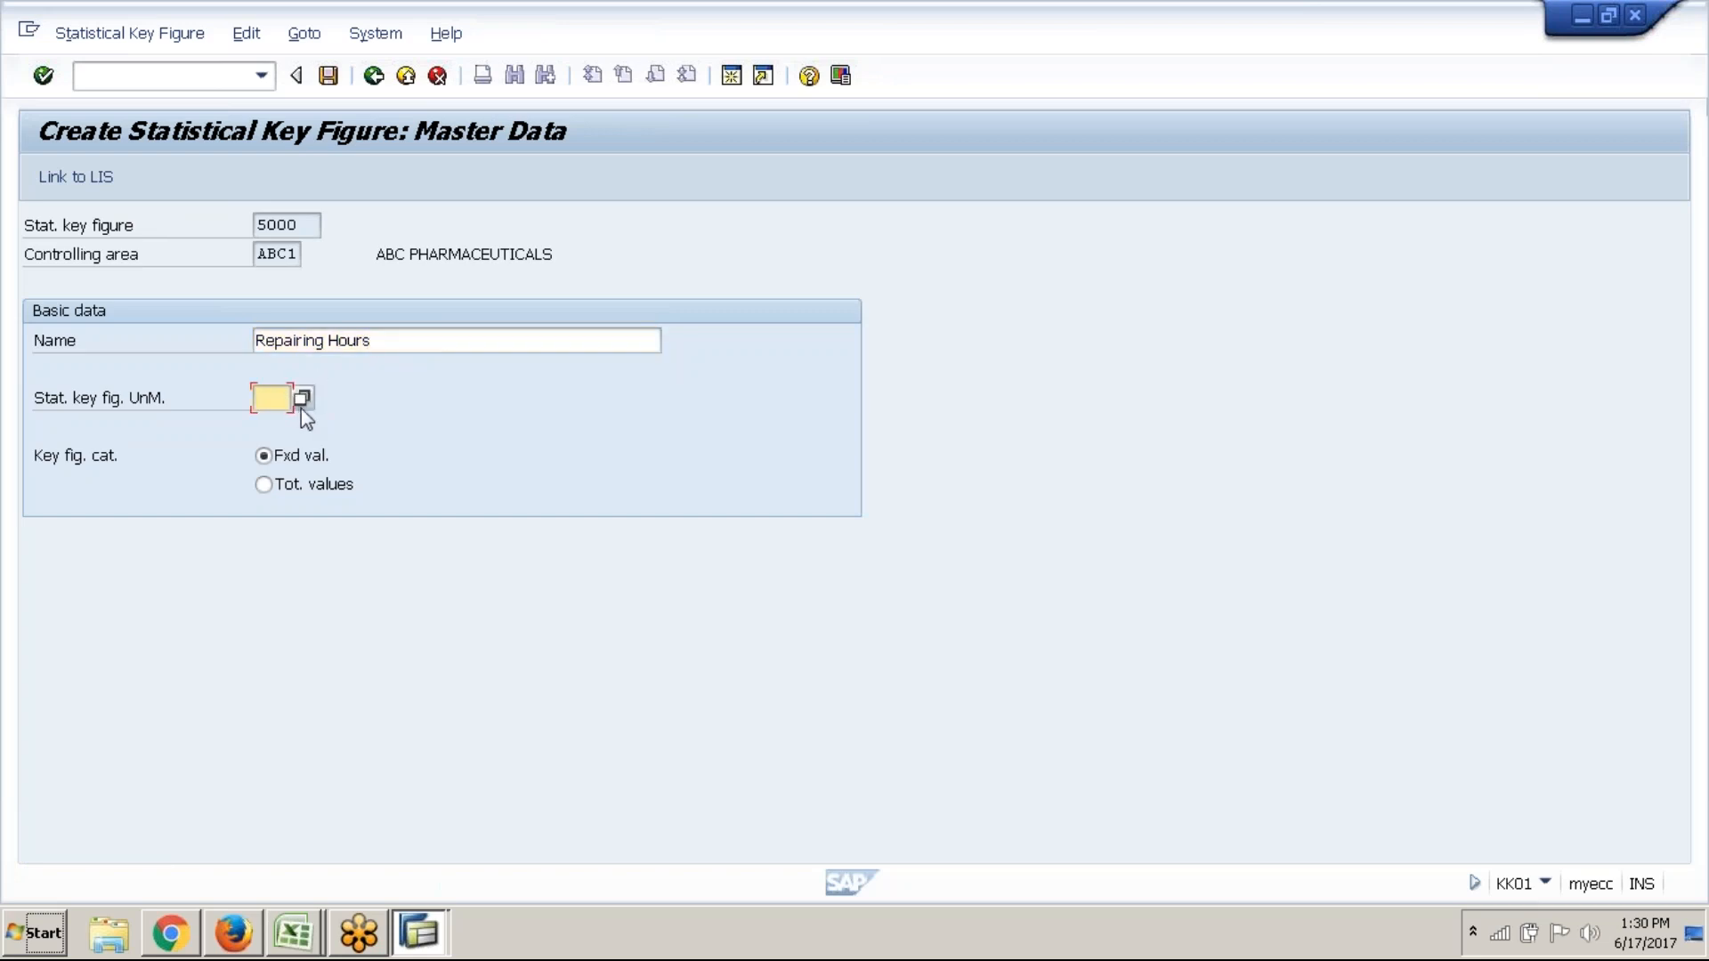
click(301, 406)
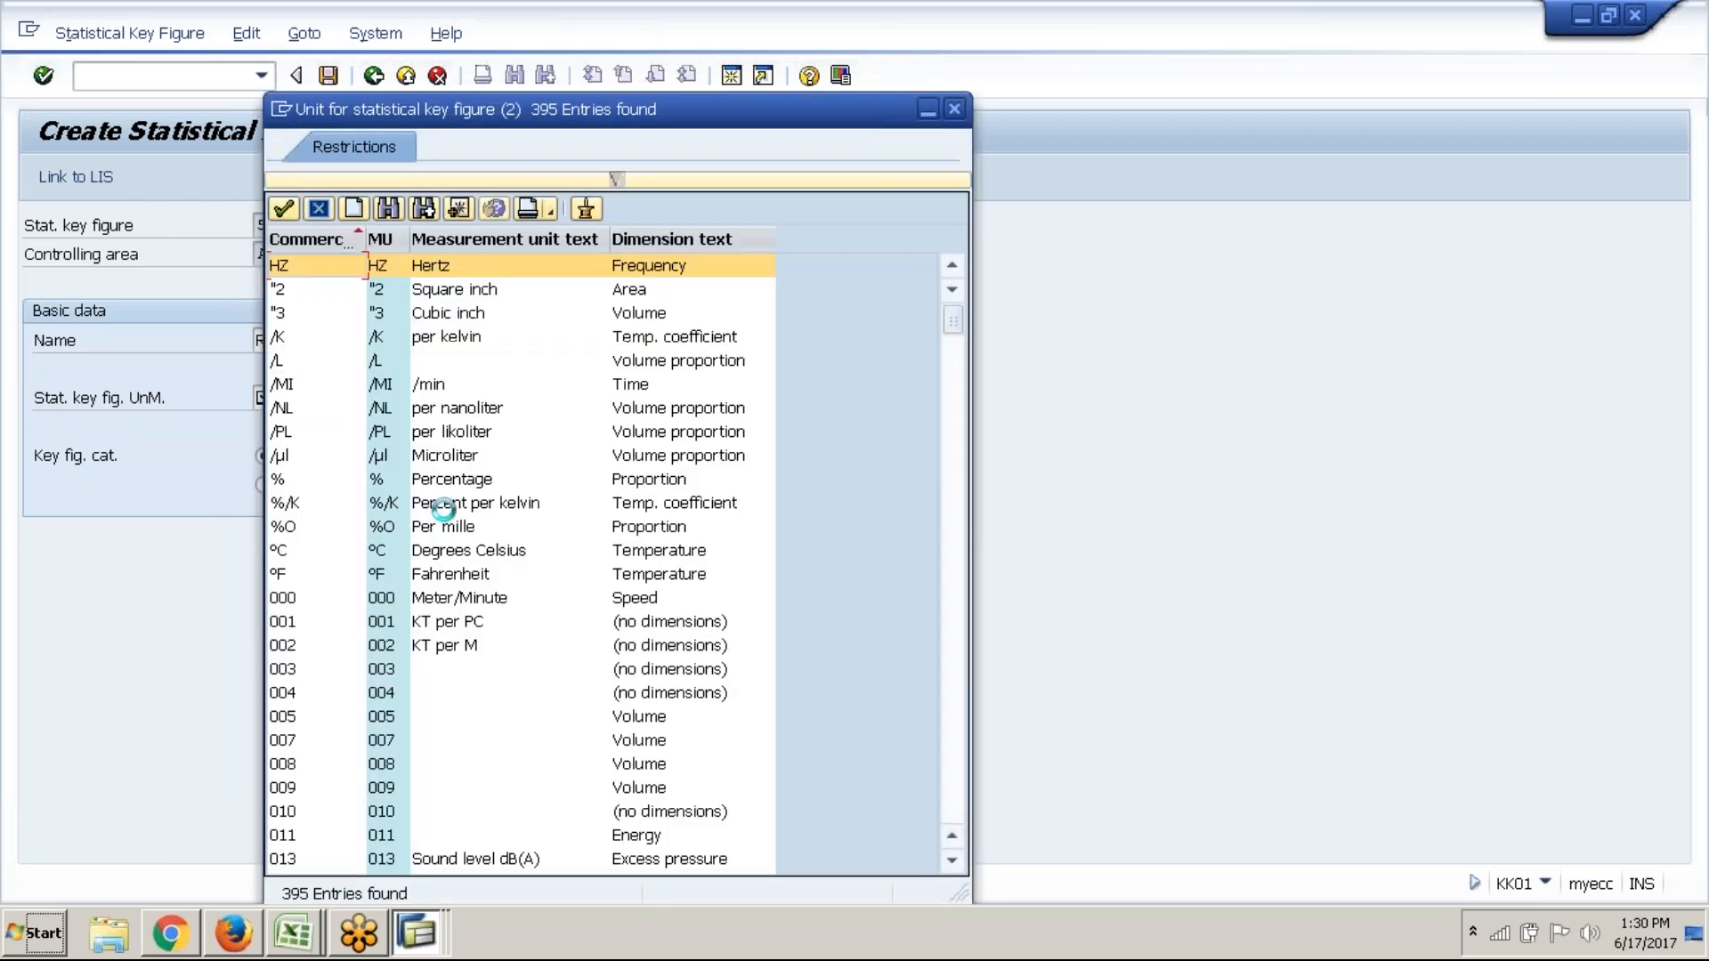
scroll(947, 711, down, 15)
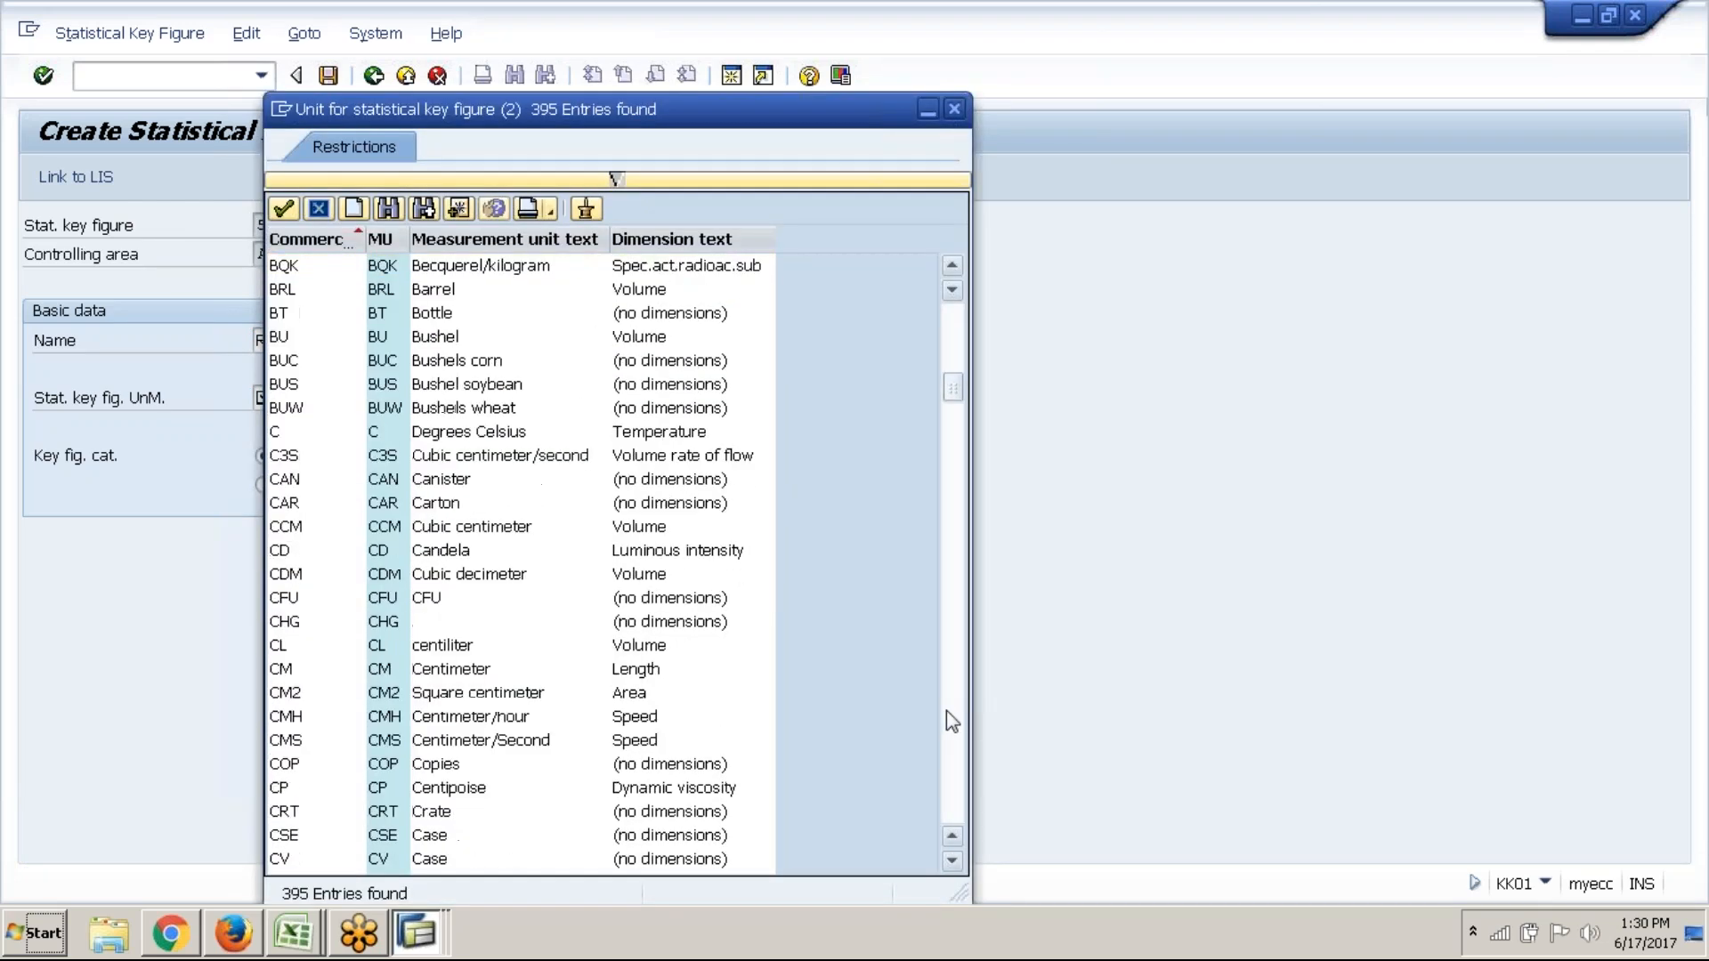
scroll(947, 710, down, 17)
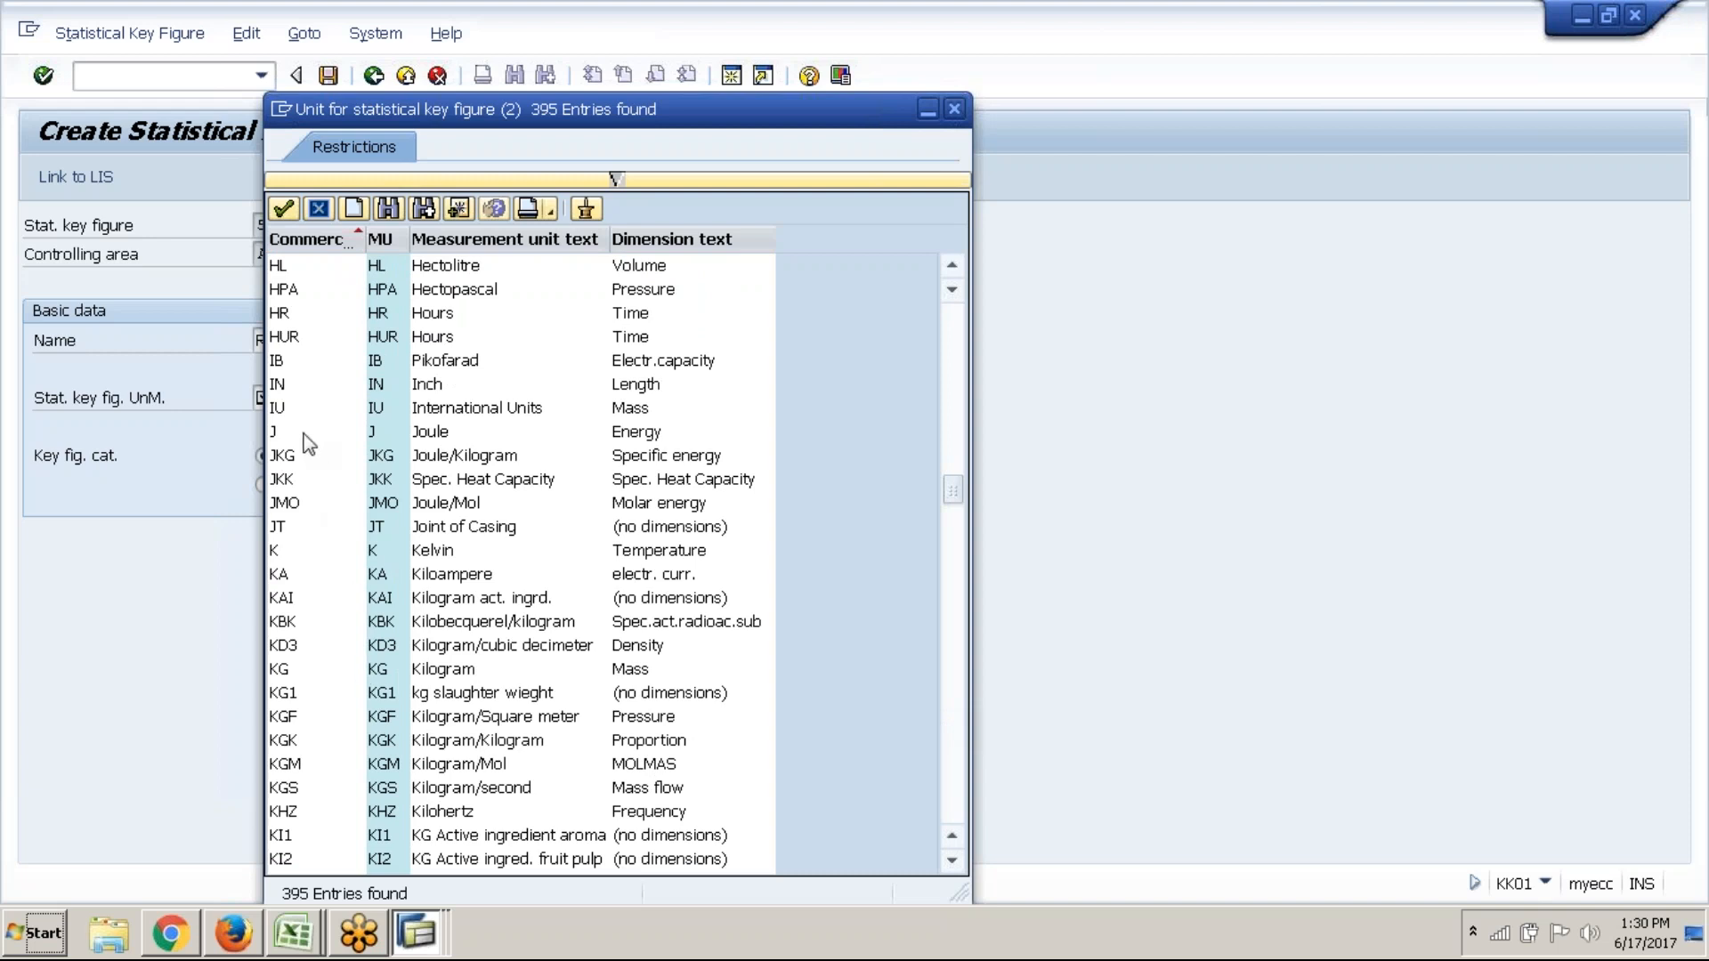
click(313, 339)
click(333, 312)
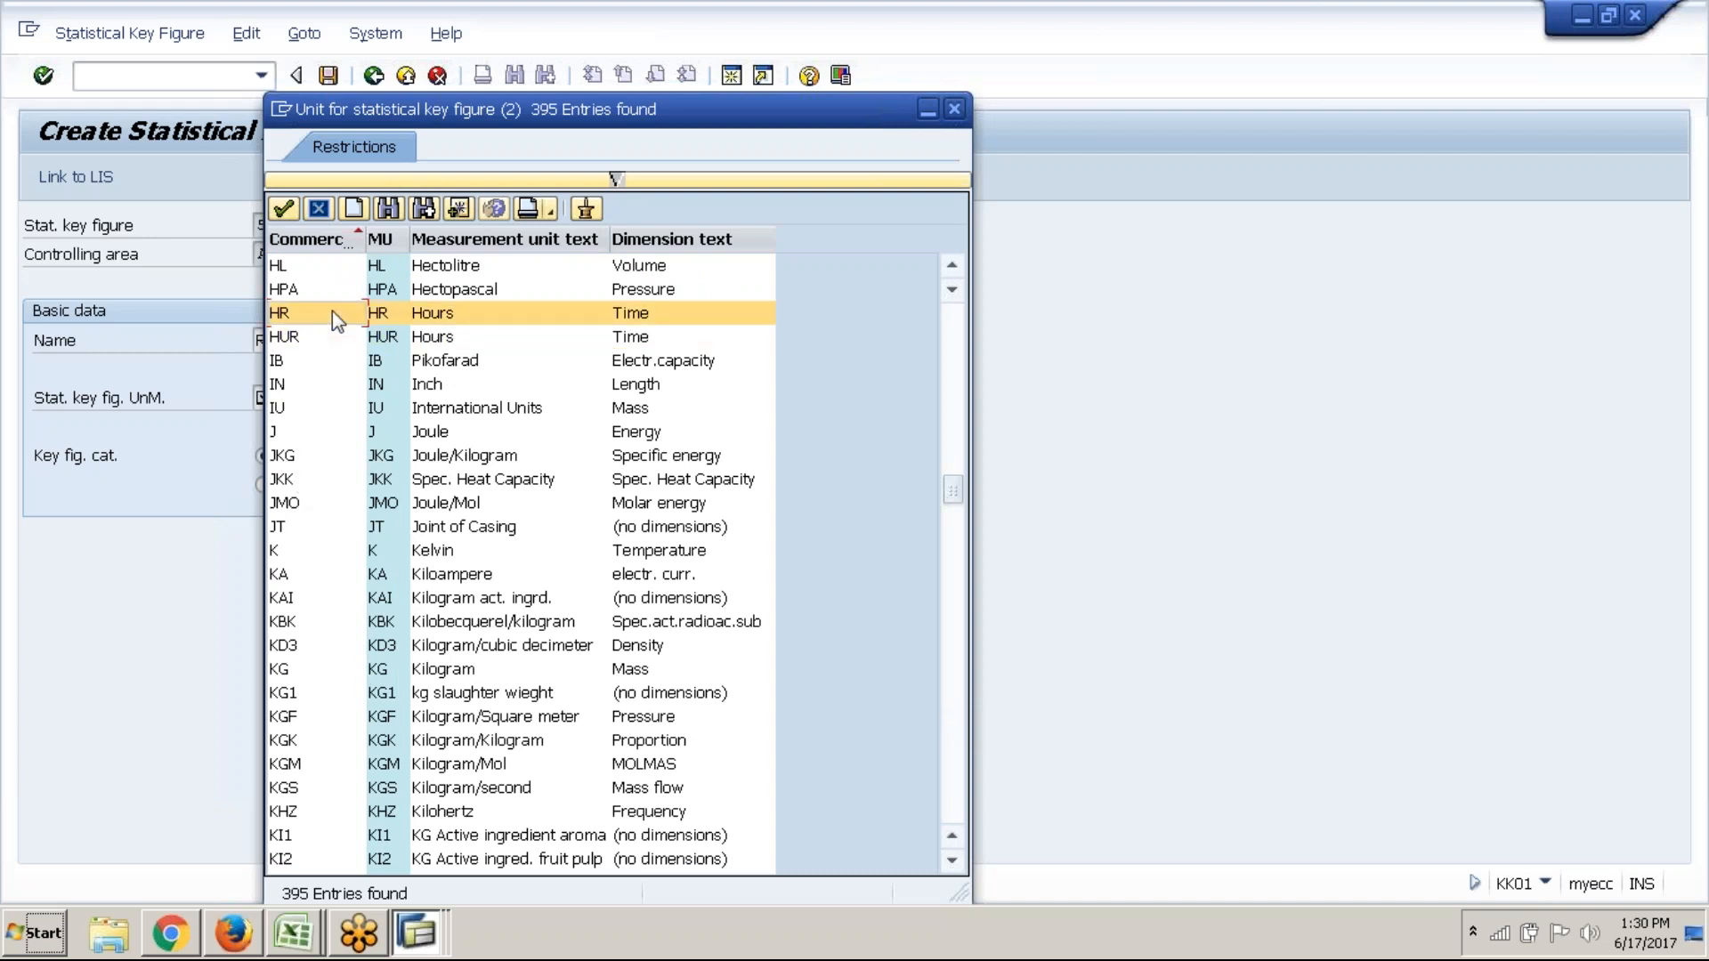
click(950, 267)
click(950, 267)
click(950, 267)
click(950, 267)
click(950, 267)
click(703, 293)
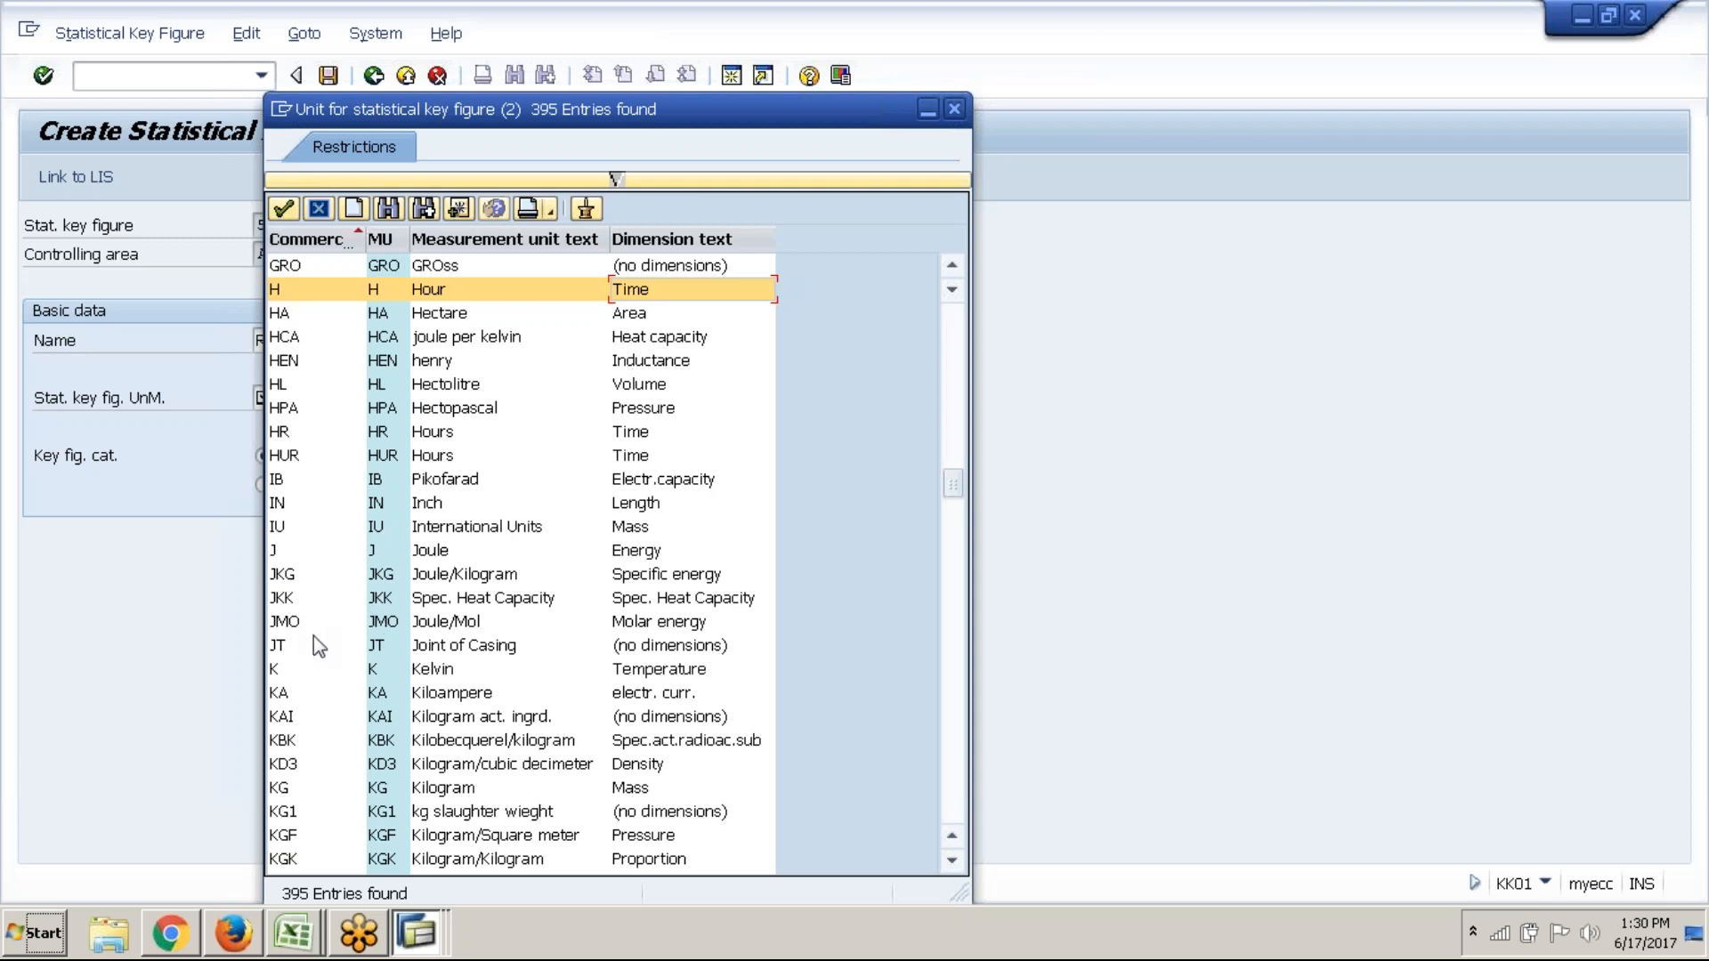
click(297, 428)
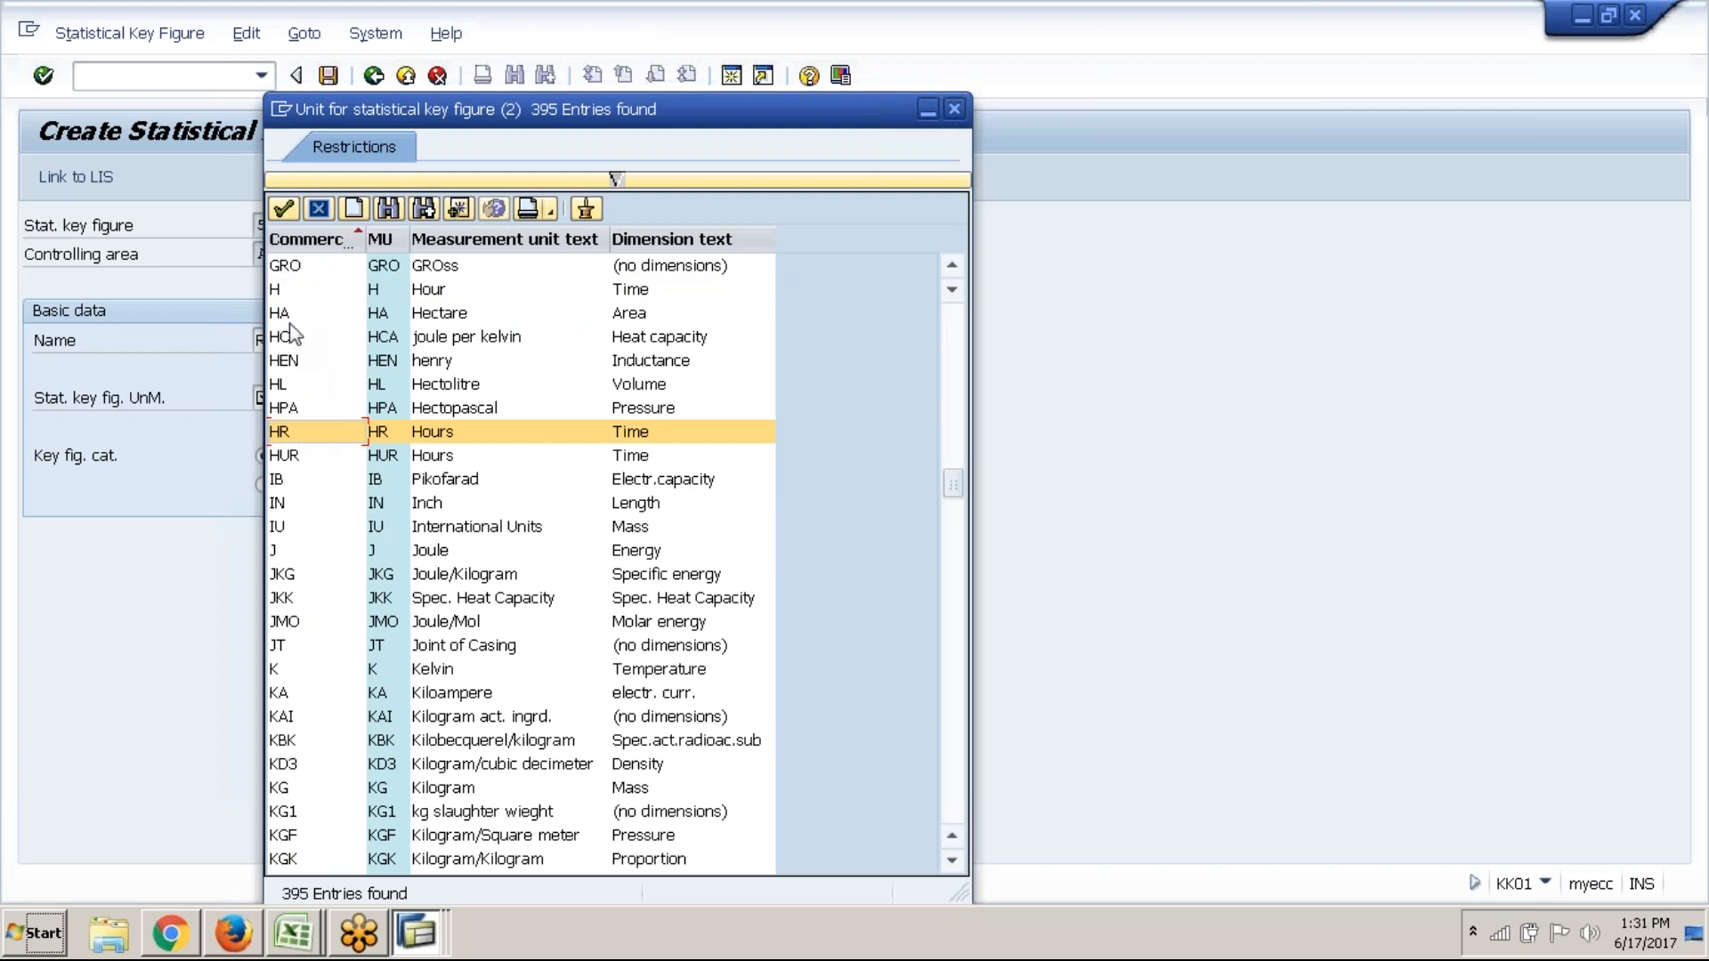
double_click(281, 294)
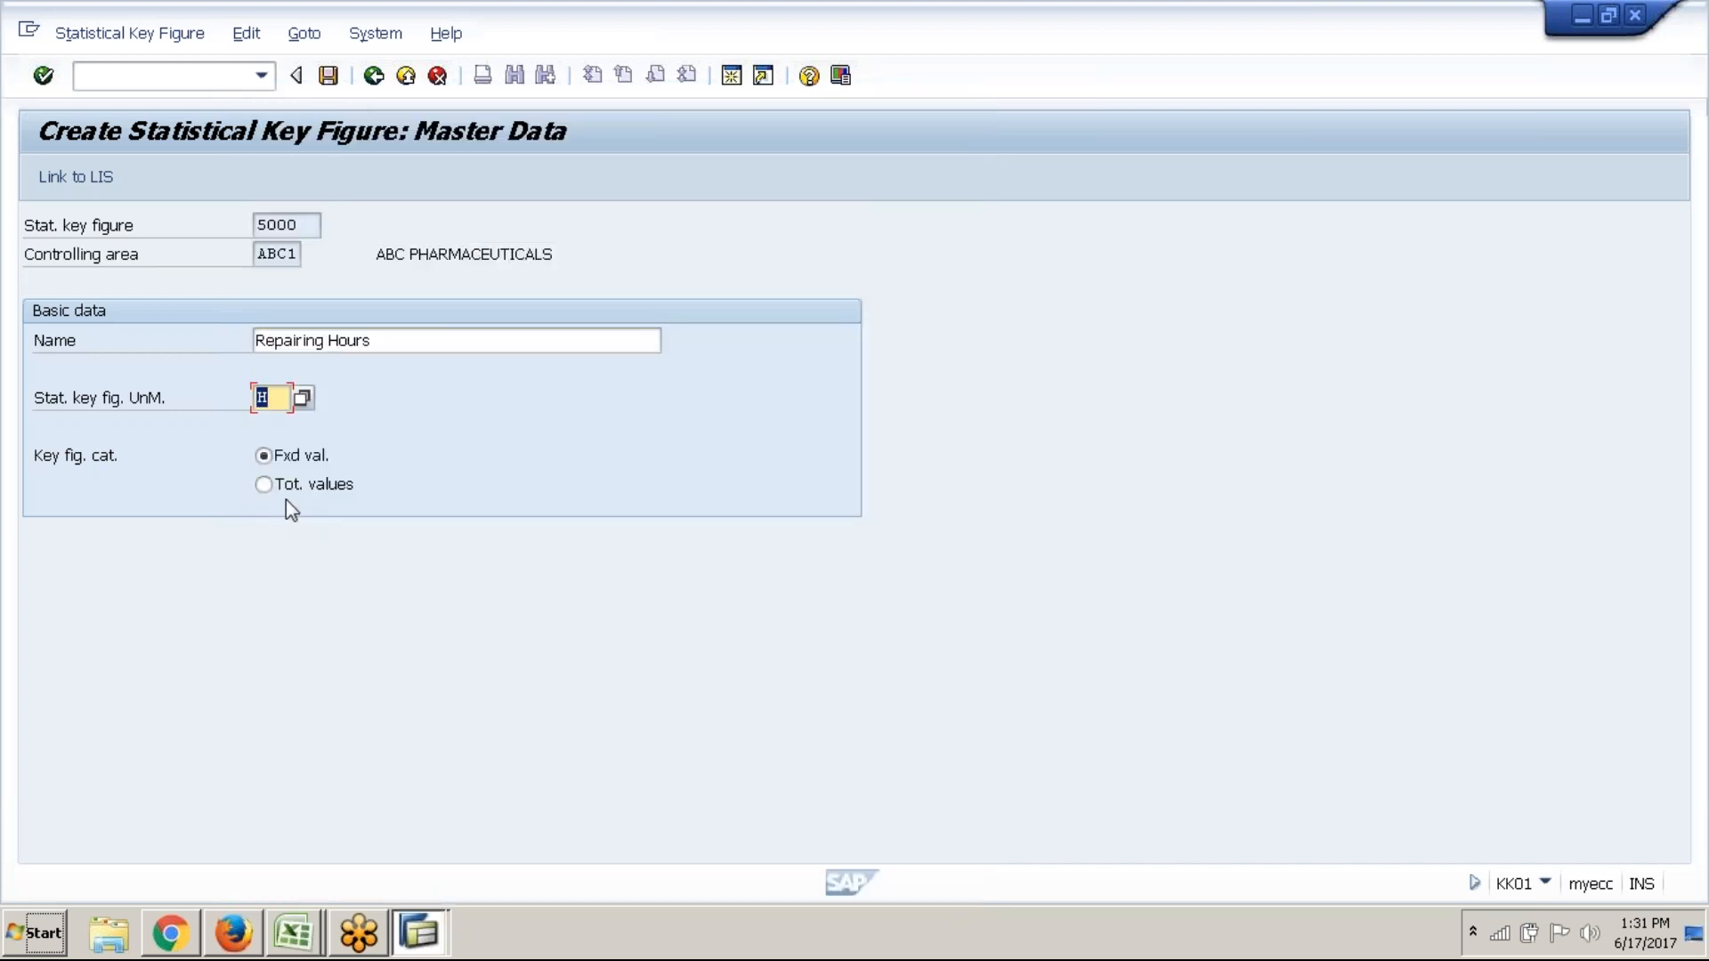
click(271, 492)
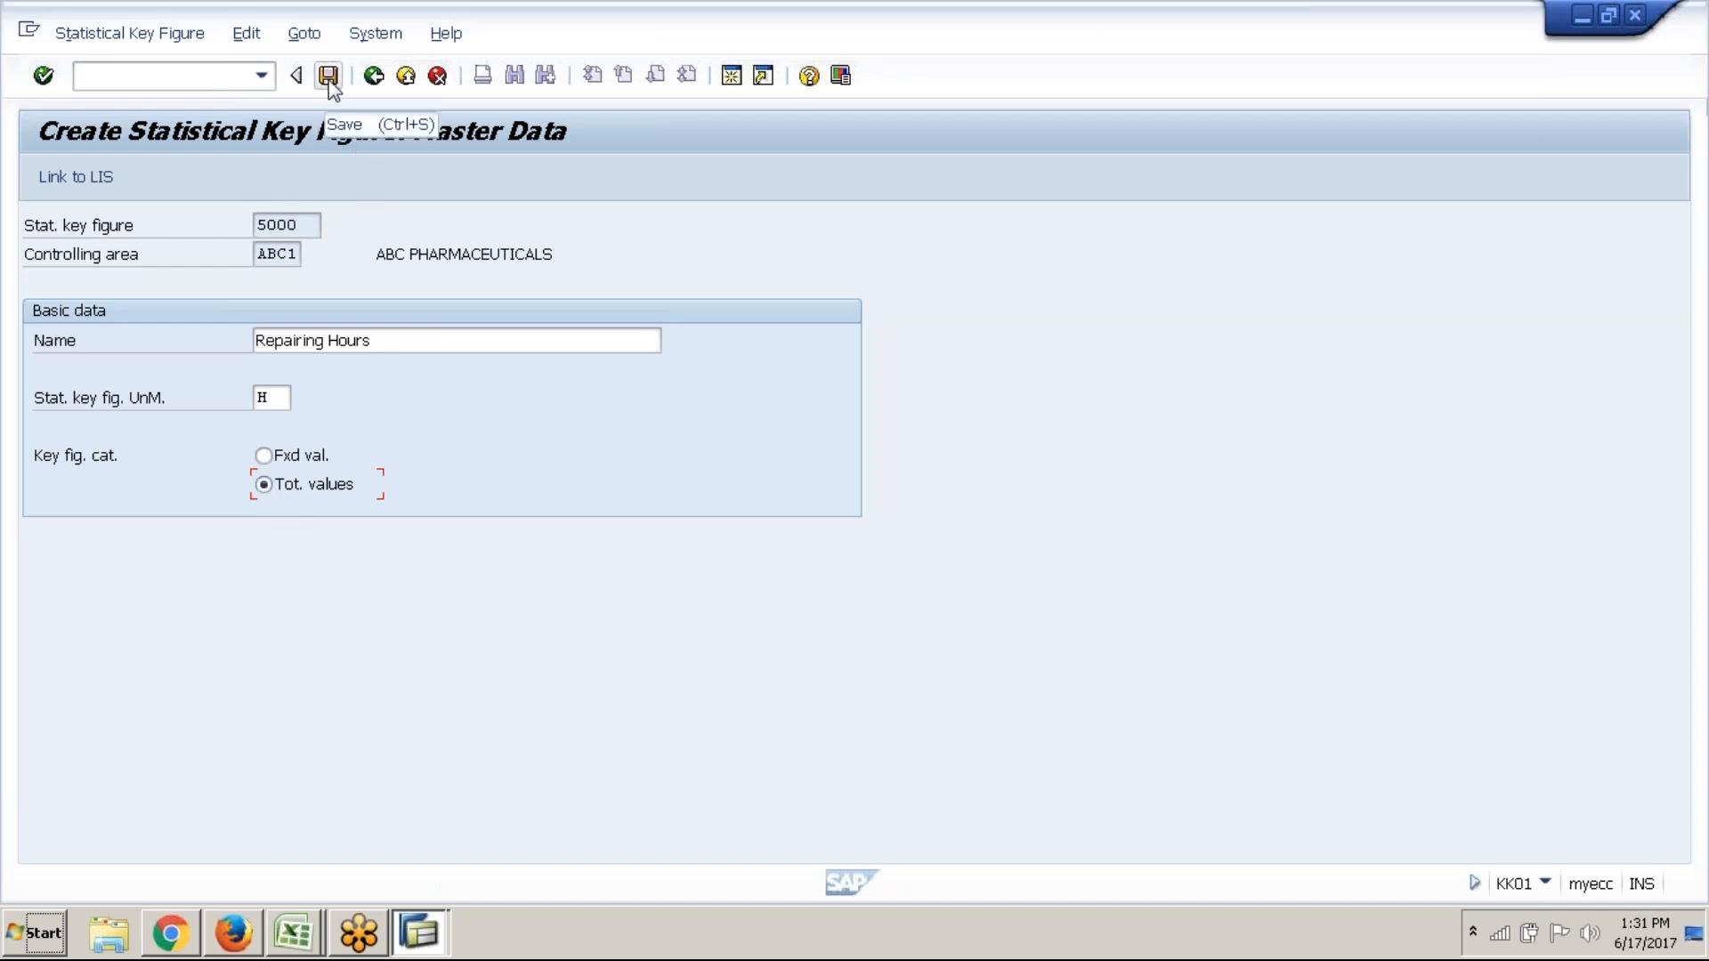
click(330, 78)
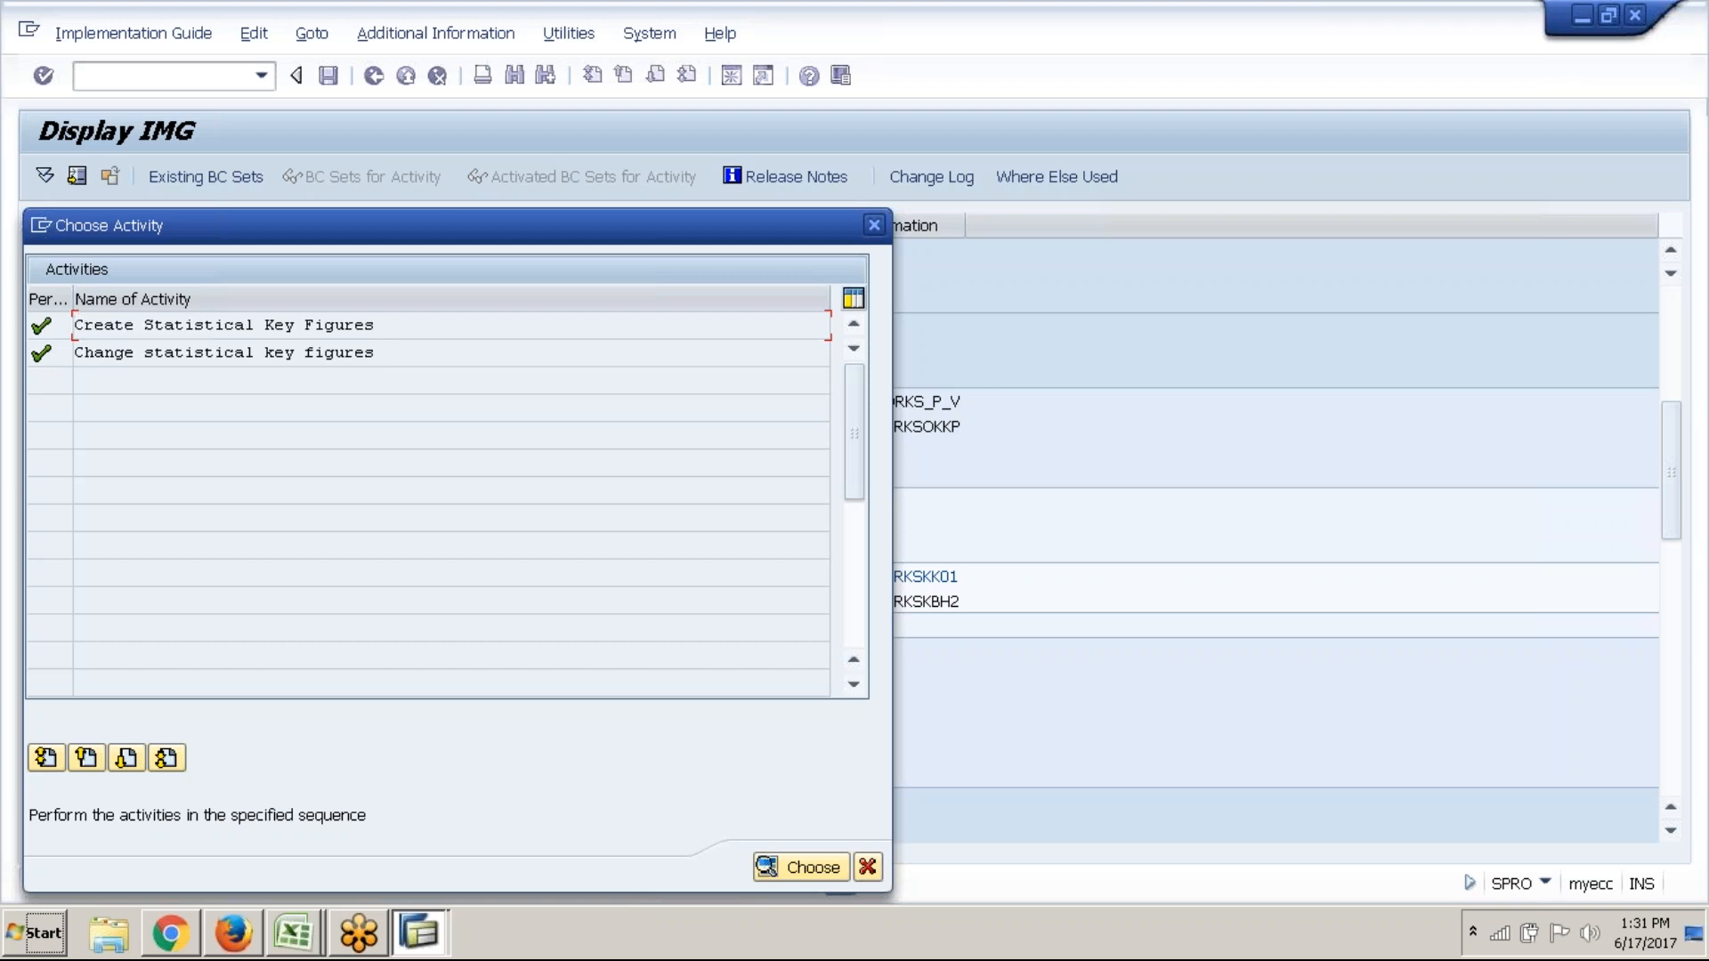
Create key figure 6000, name it 'Power units', and go to its unit field
double_click(413, 326)
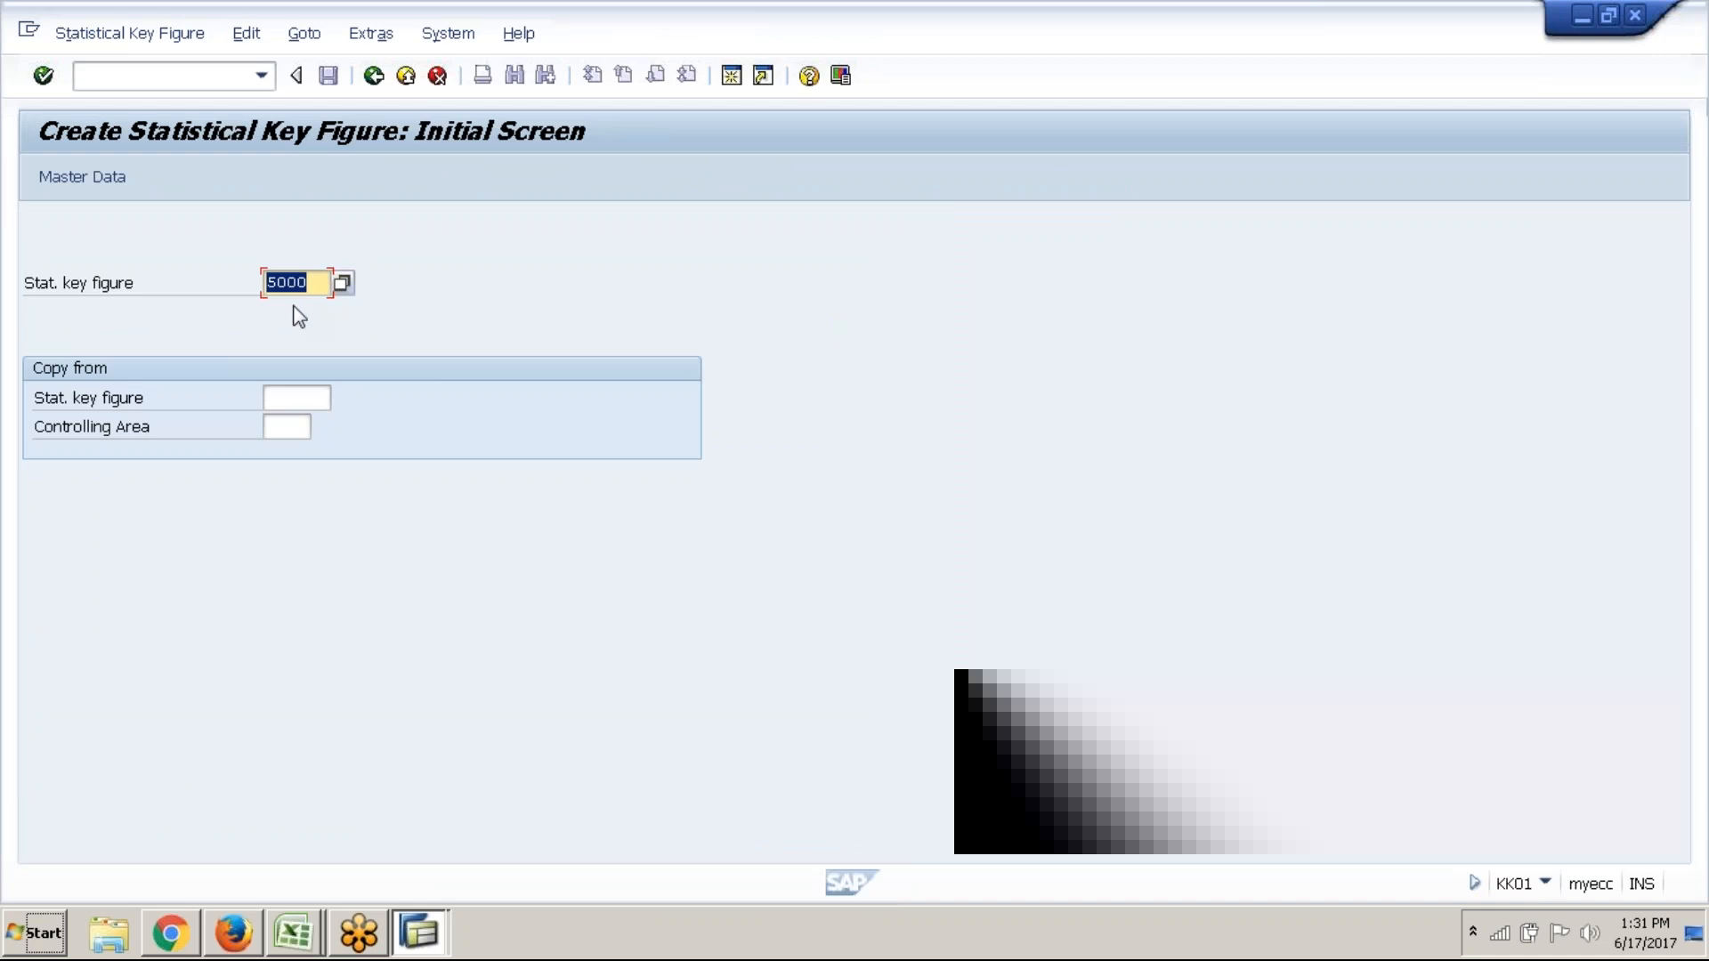
text(6000)
click(78, 178)
text(Power units)
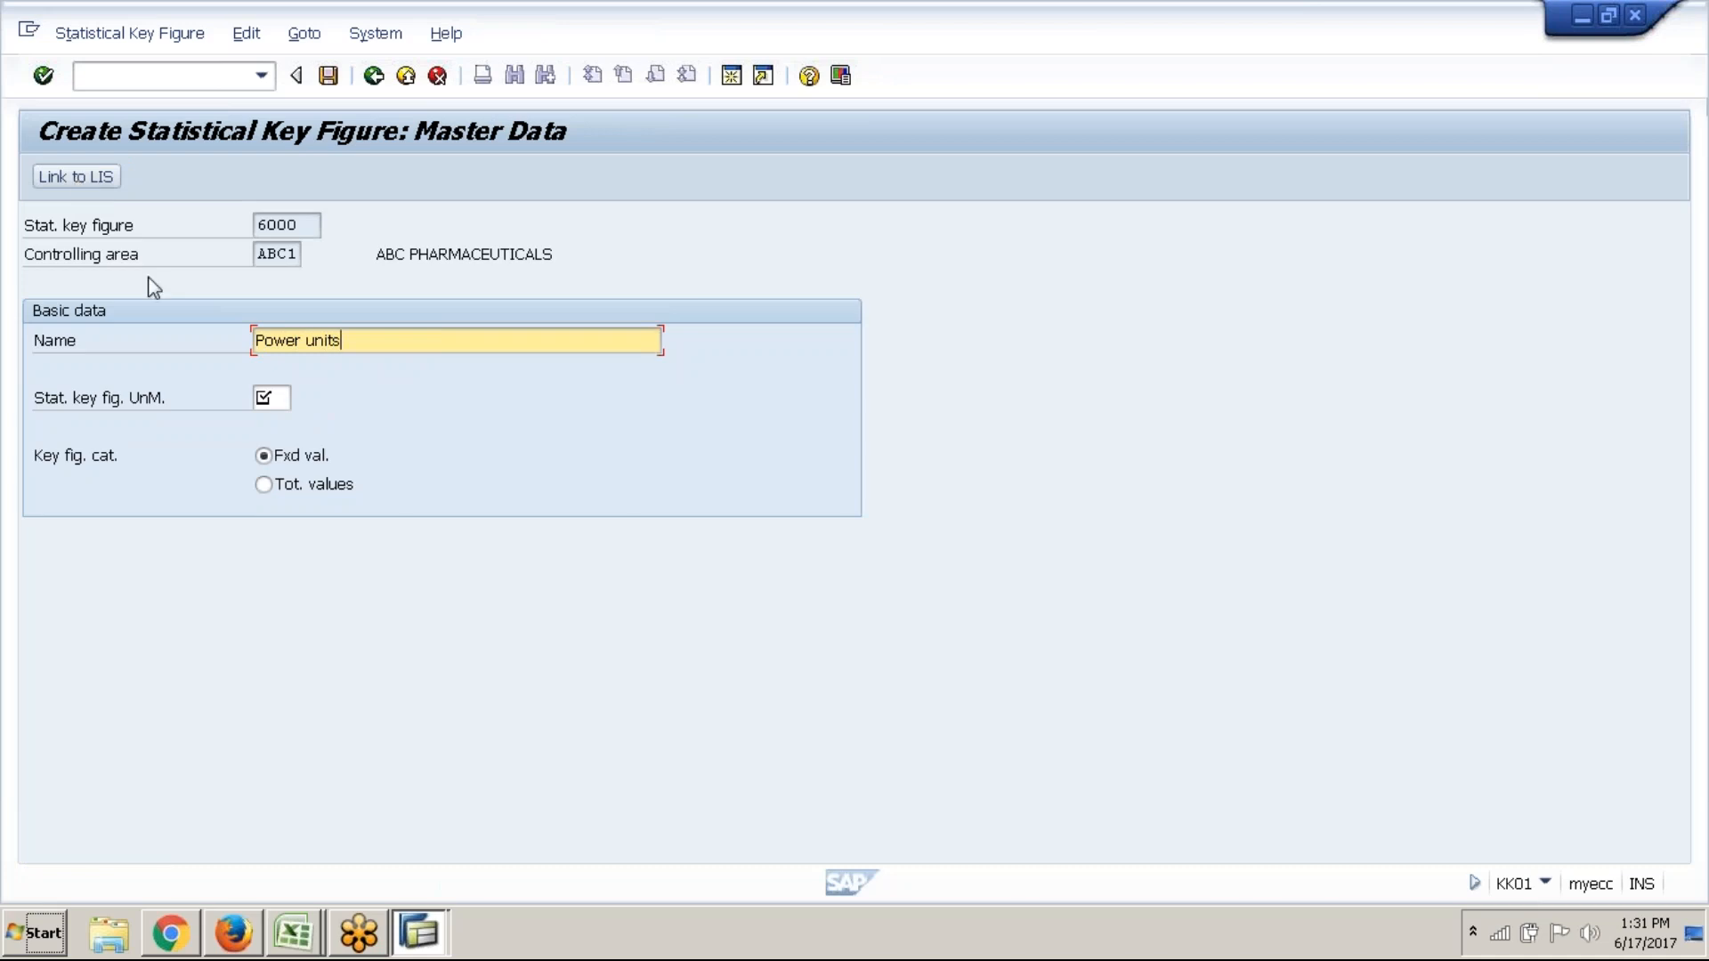
click(272, 402)
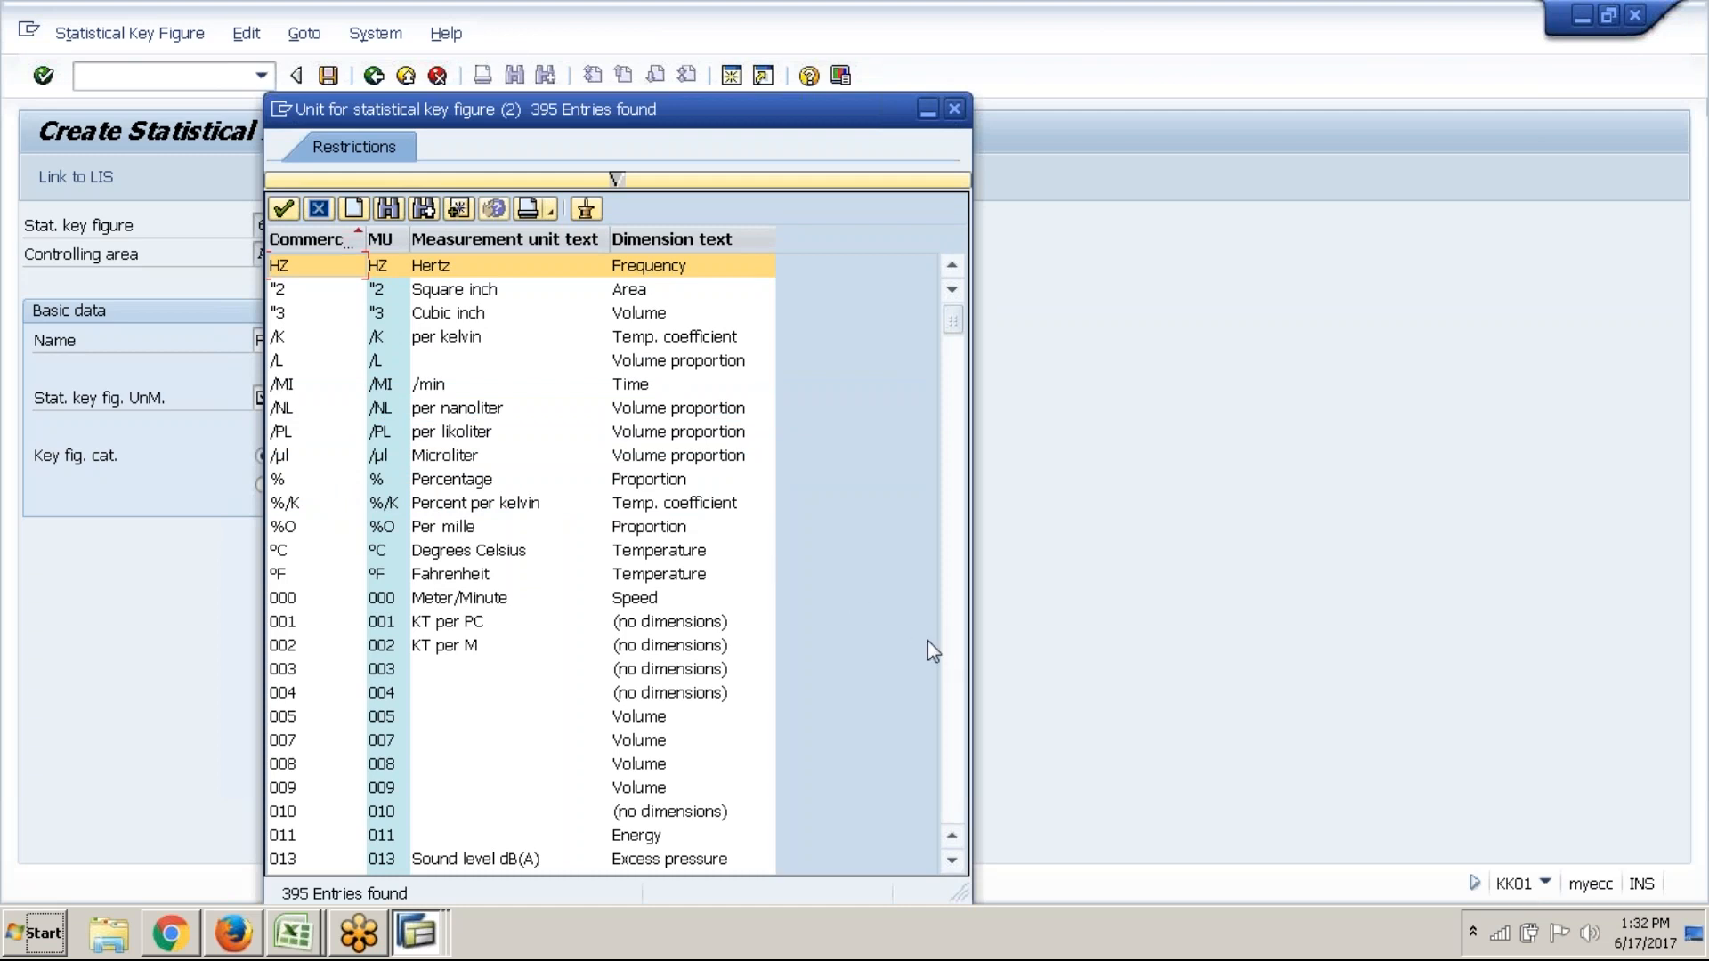
Assign KWH Kilowatt hours and total values to 'Power units', then save it
scroll(952, 670, down, 10)
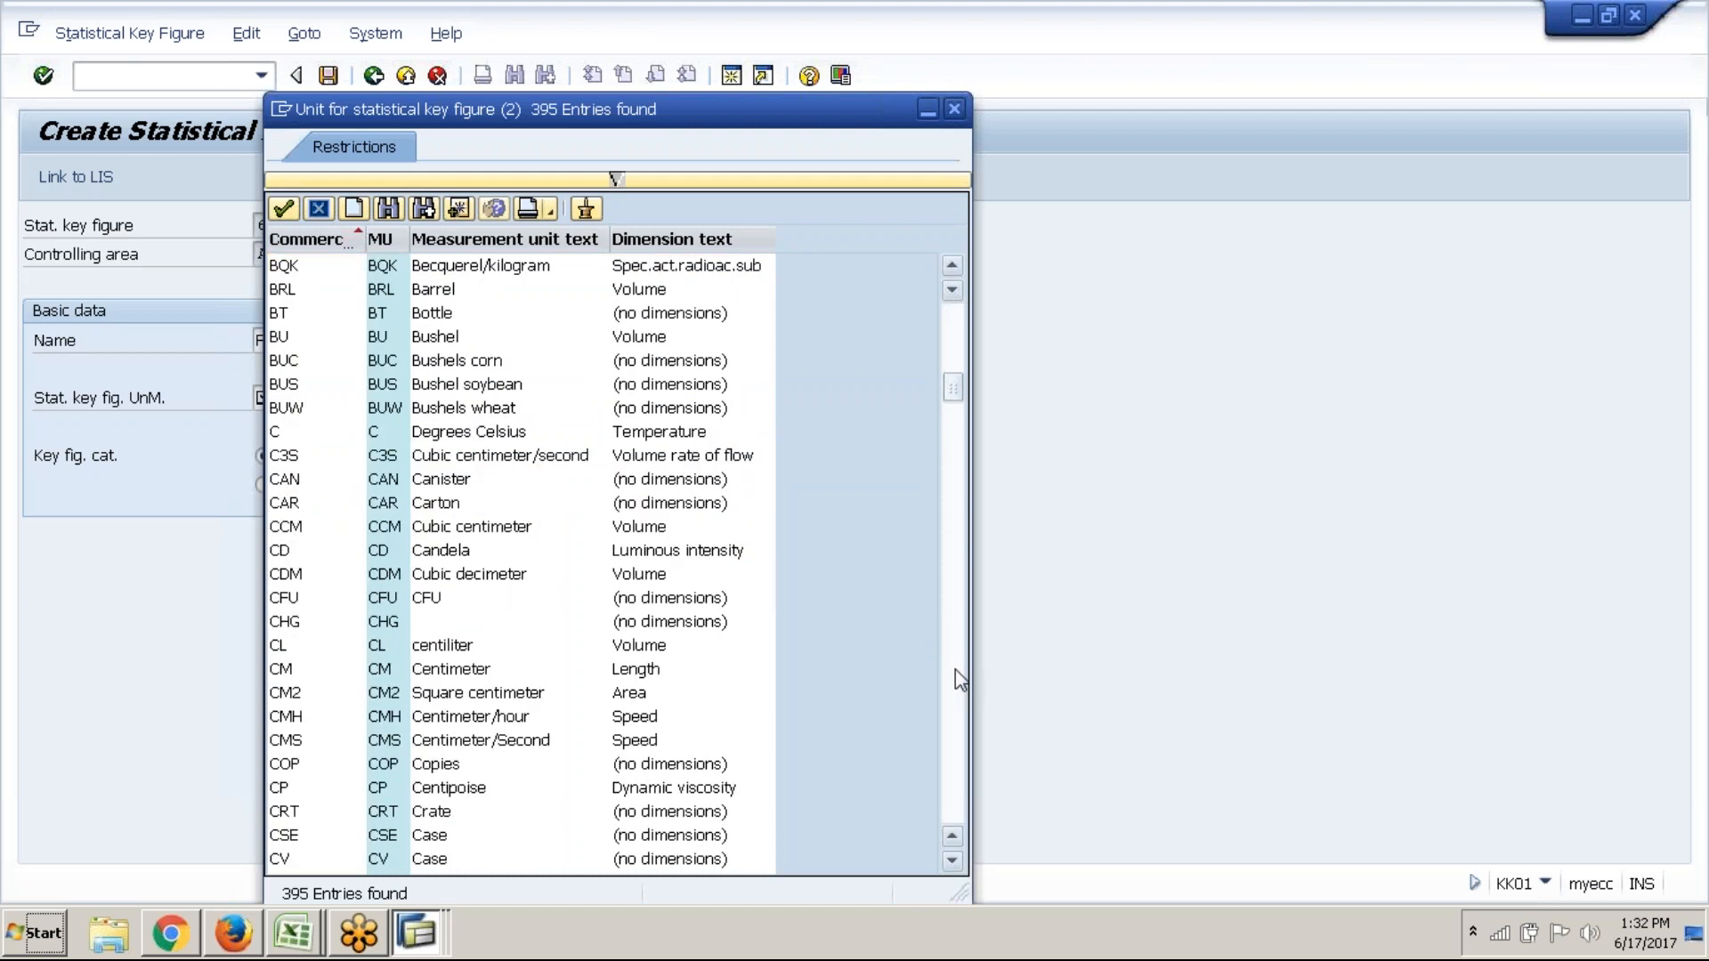
click(954, 669)
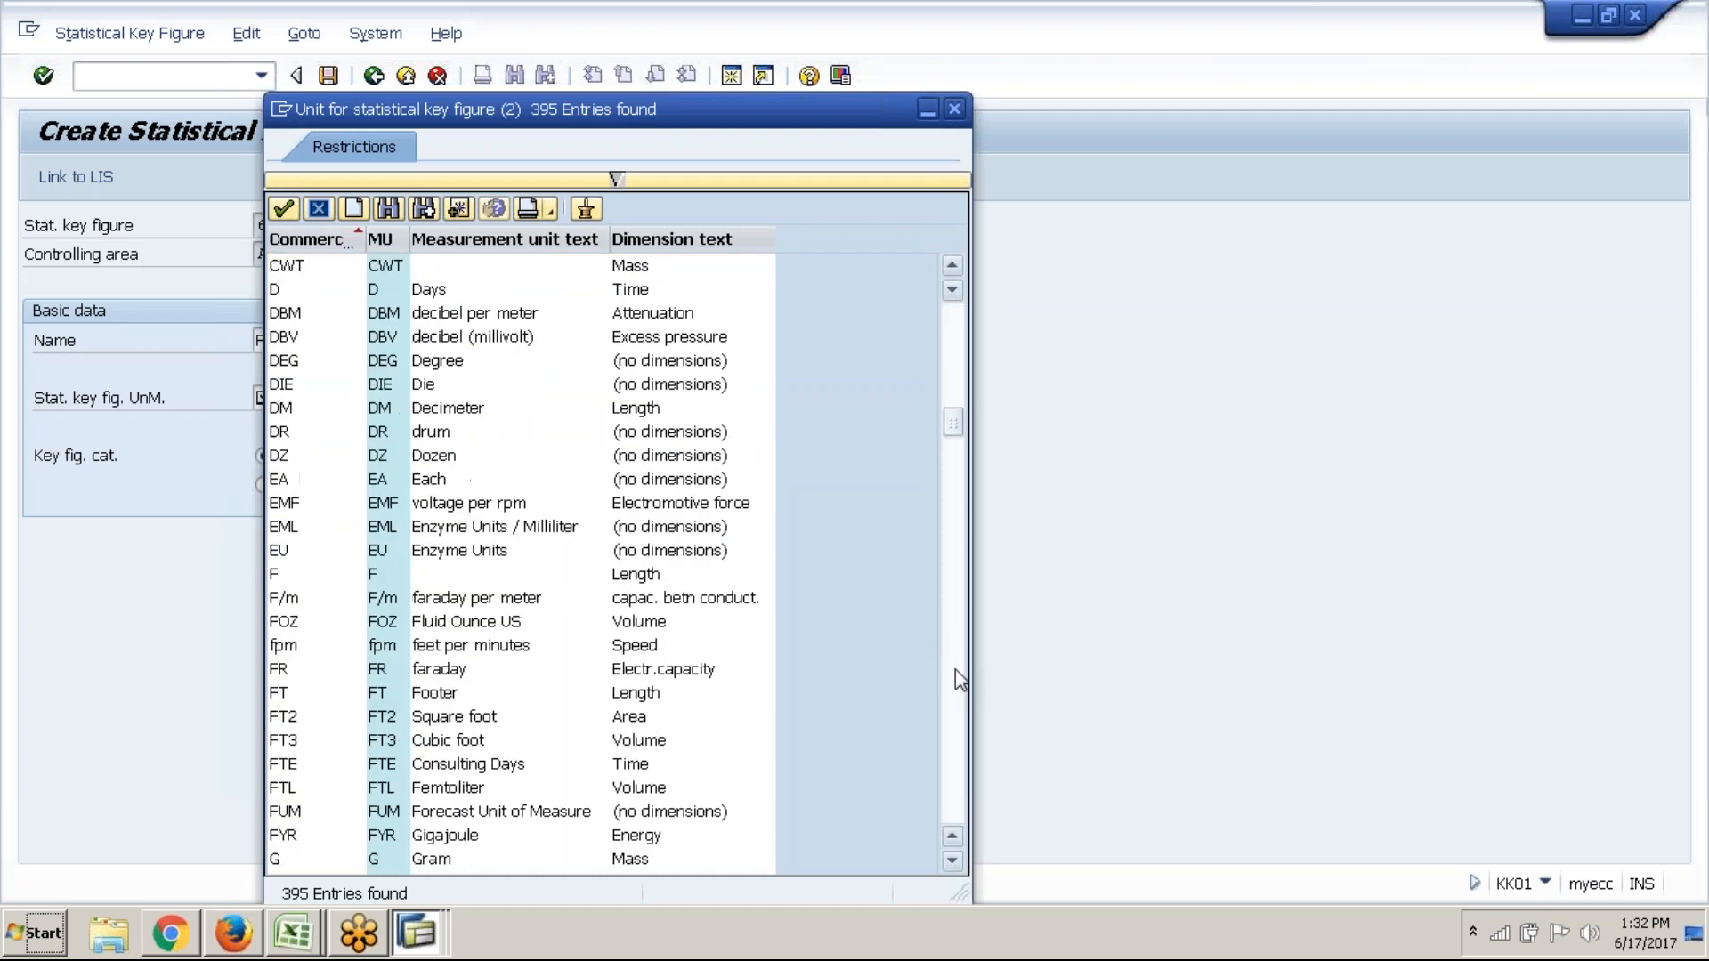
click(954, 669)
click(954, 669)
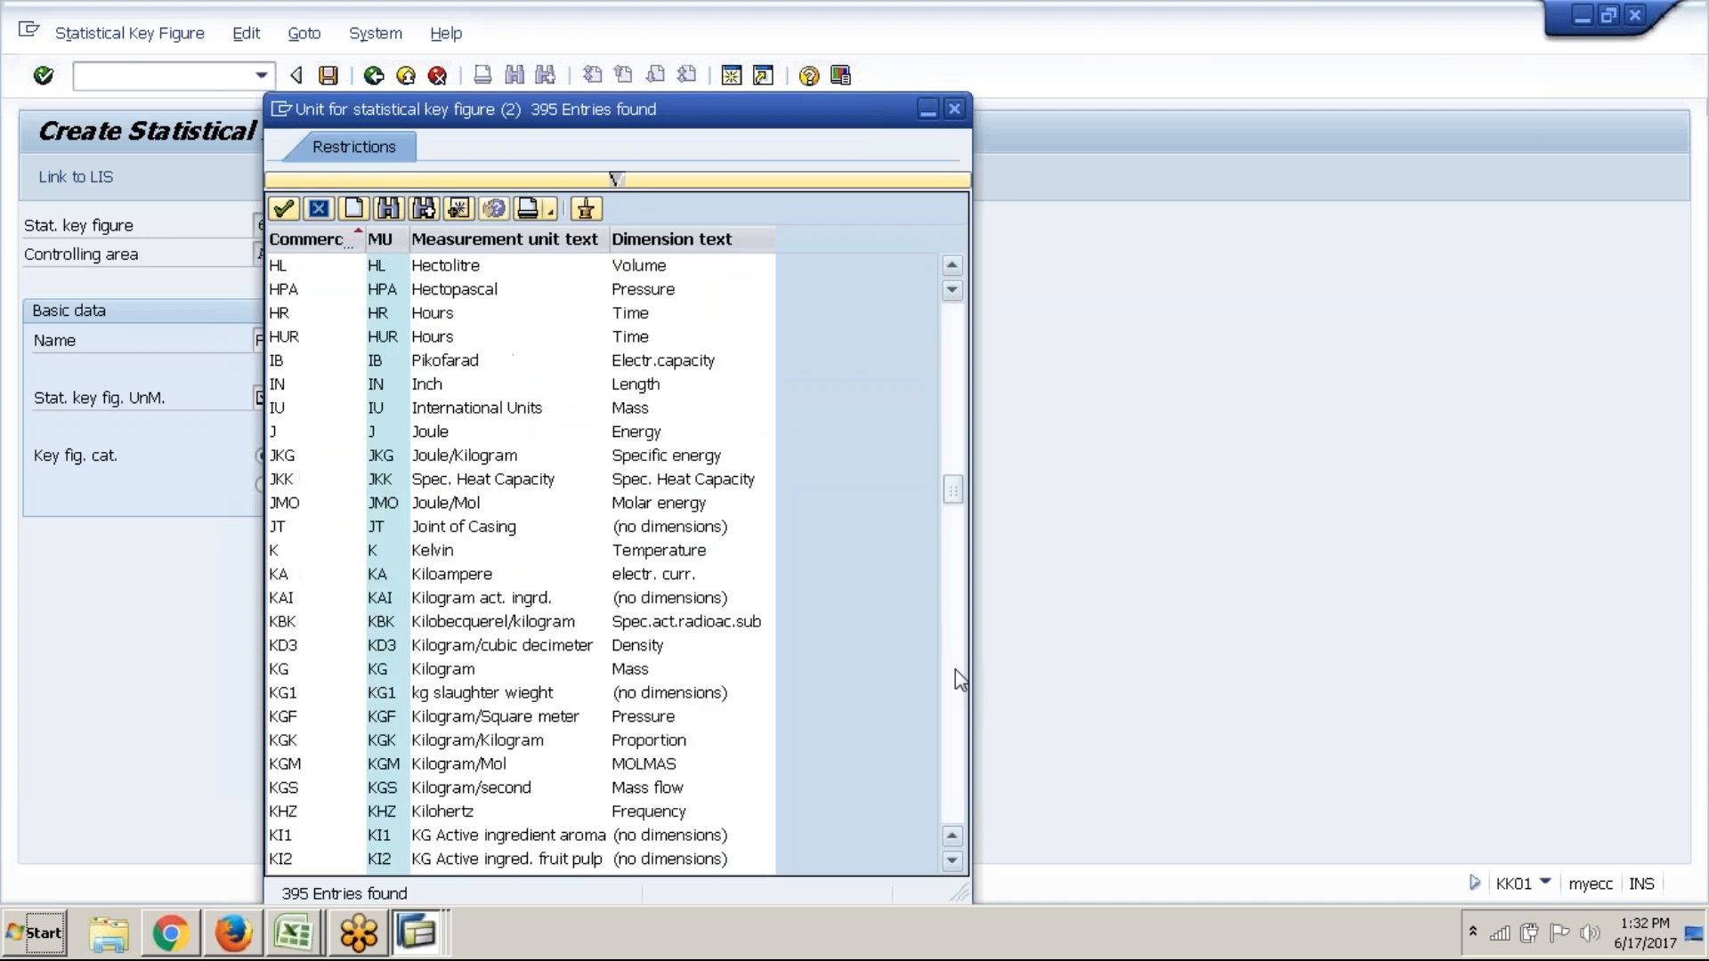
click(955, 679)
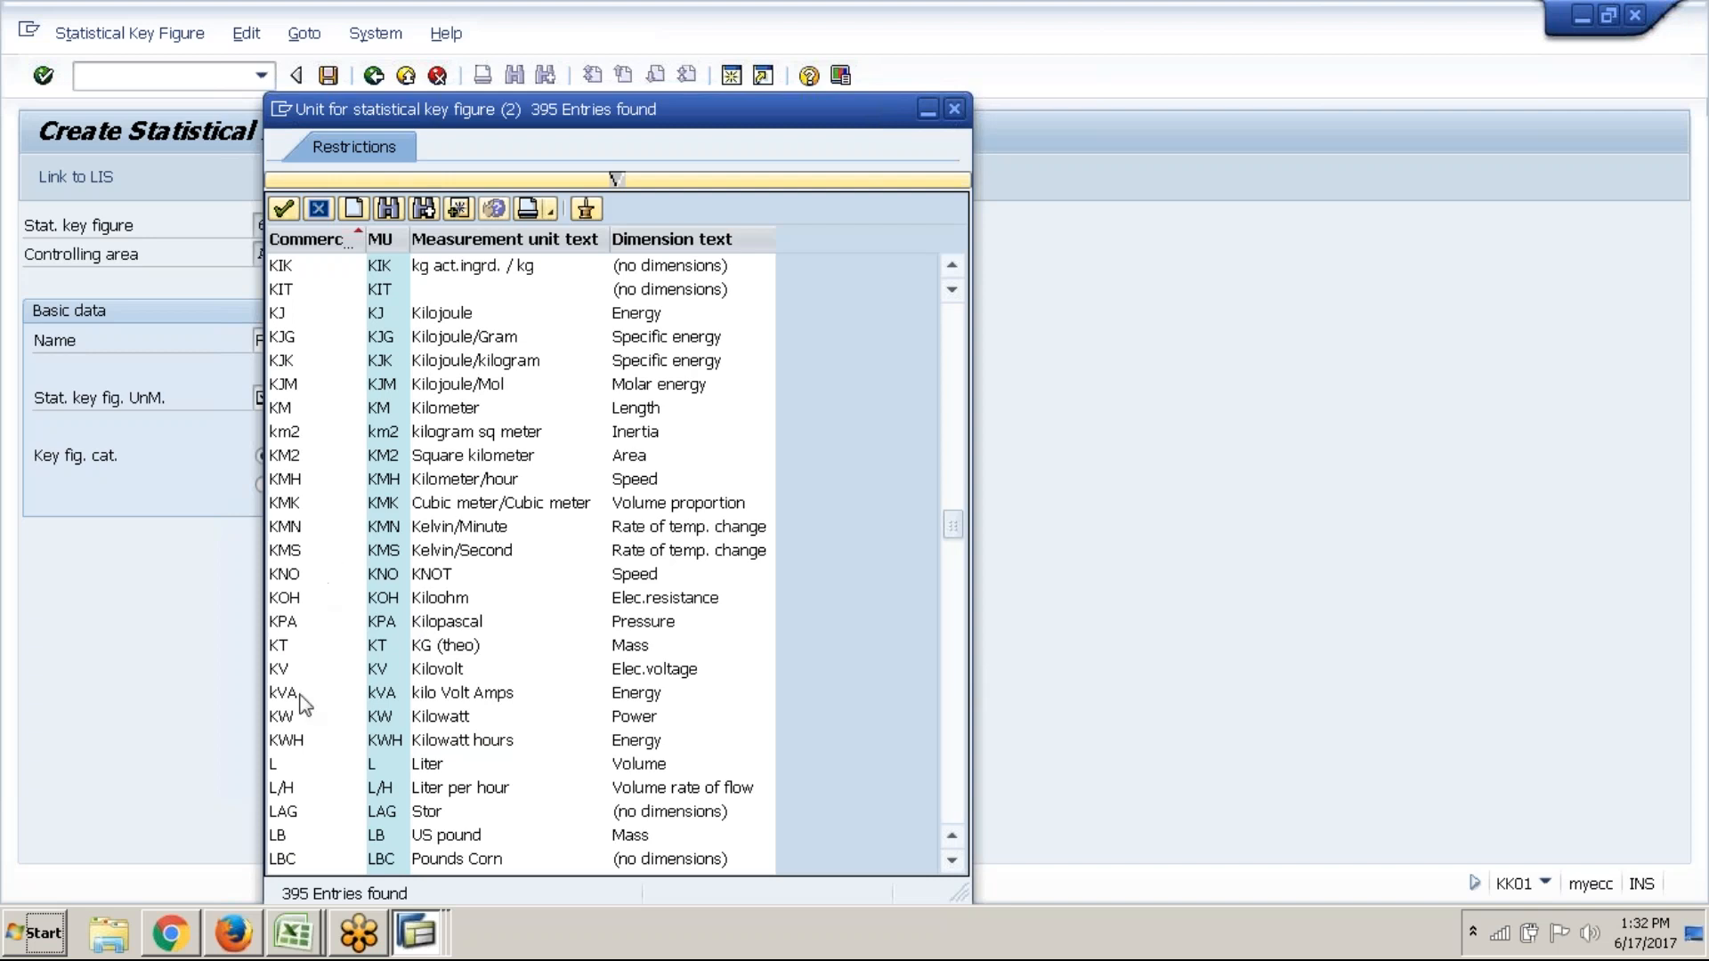
click(299, 744)
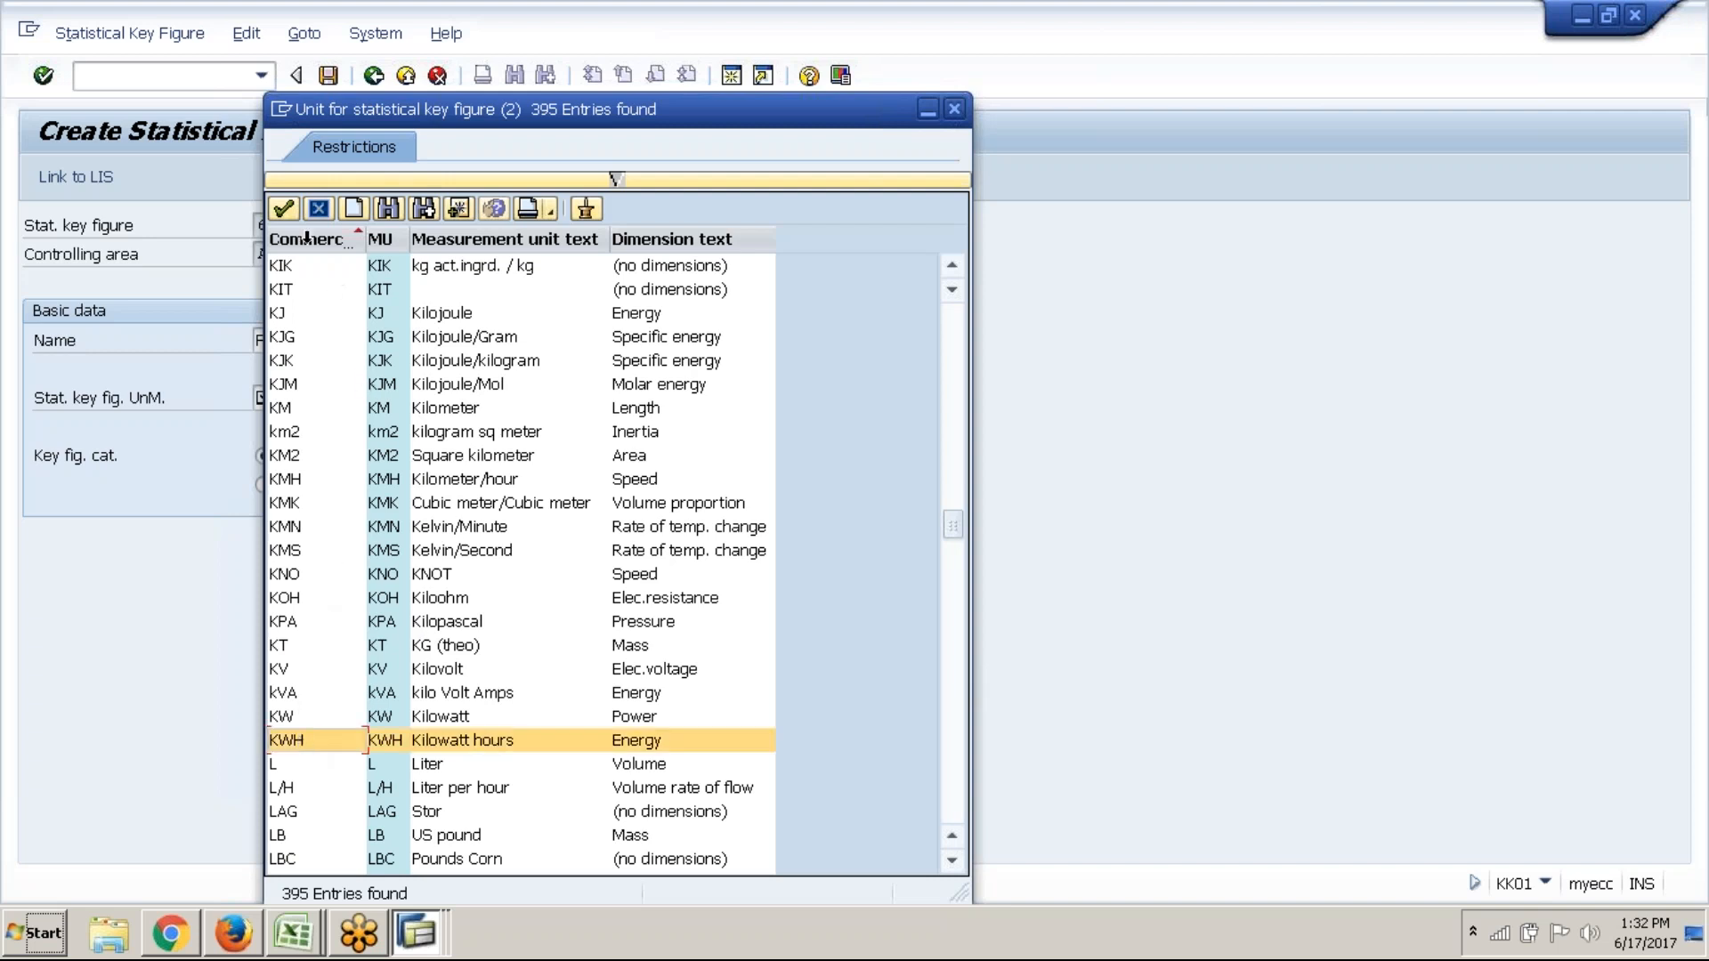
click(286, 206)
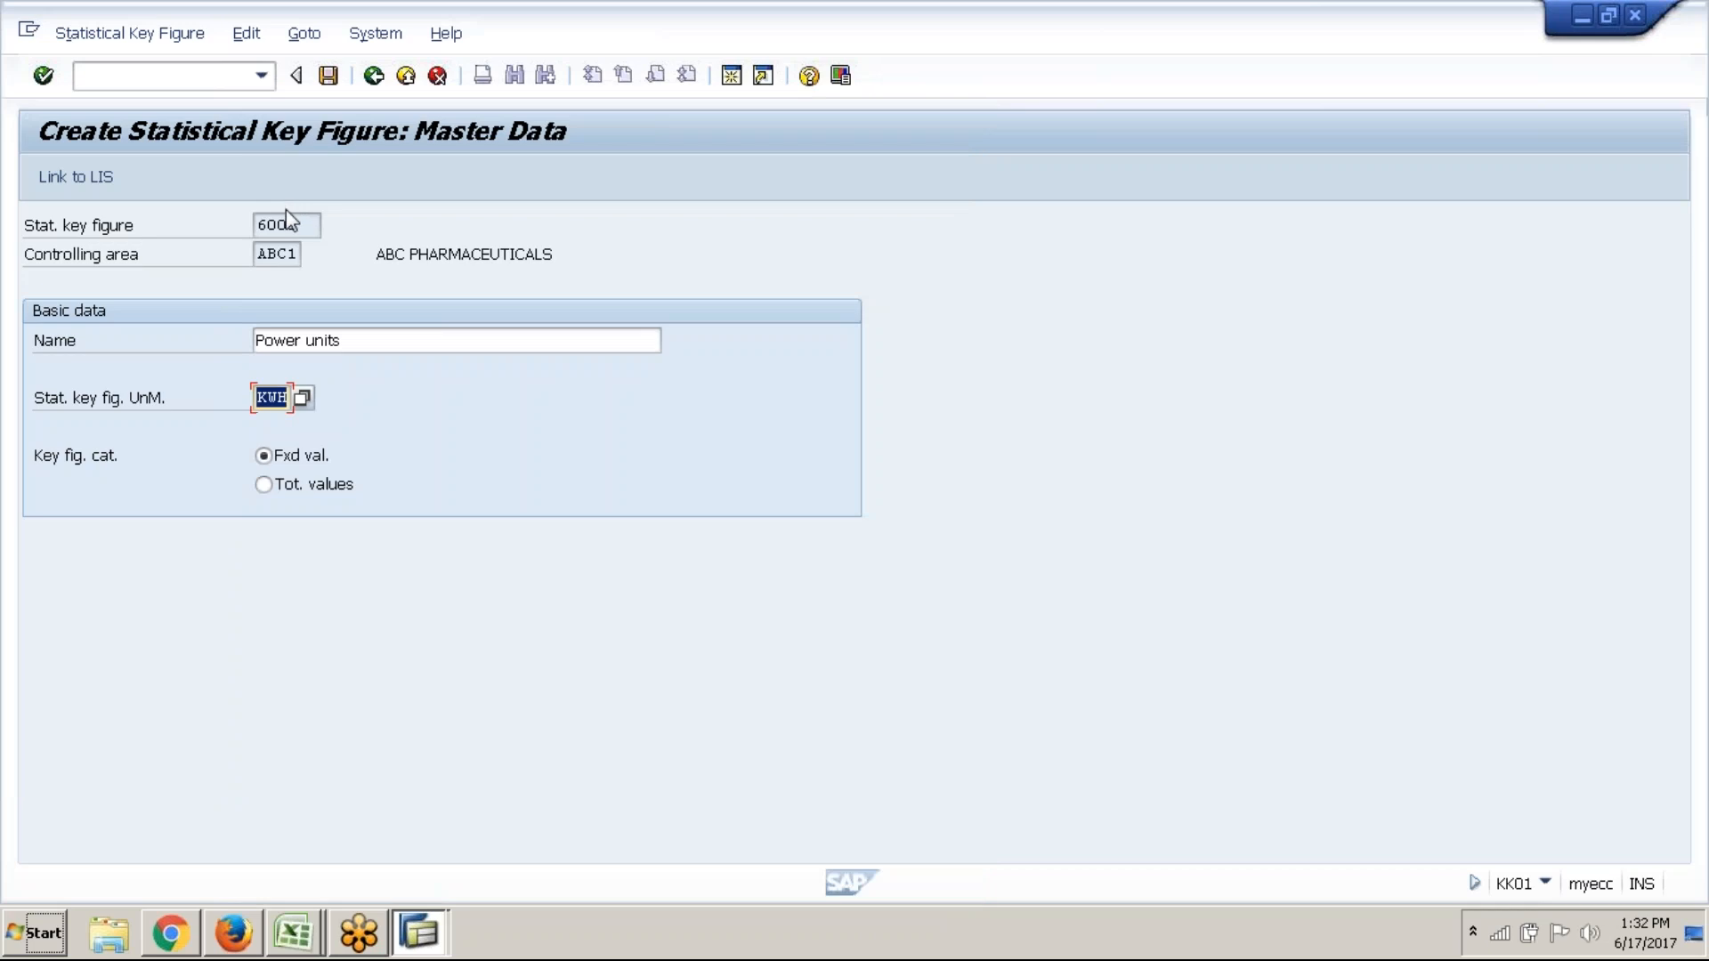
click(263, 485)
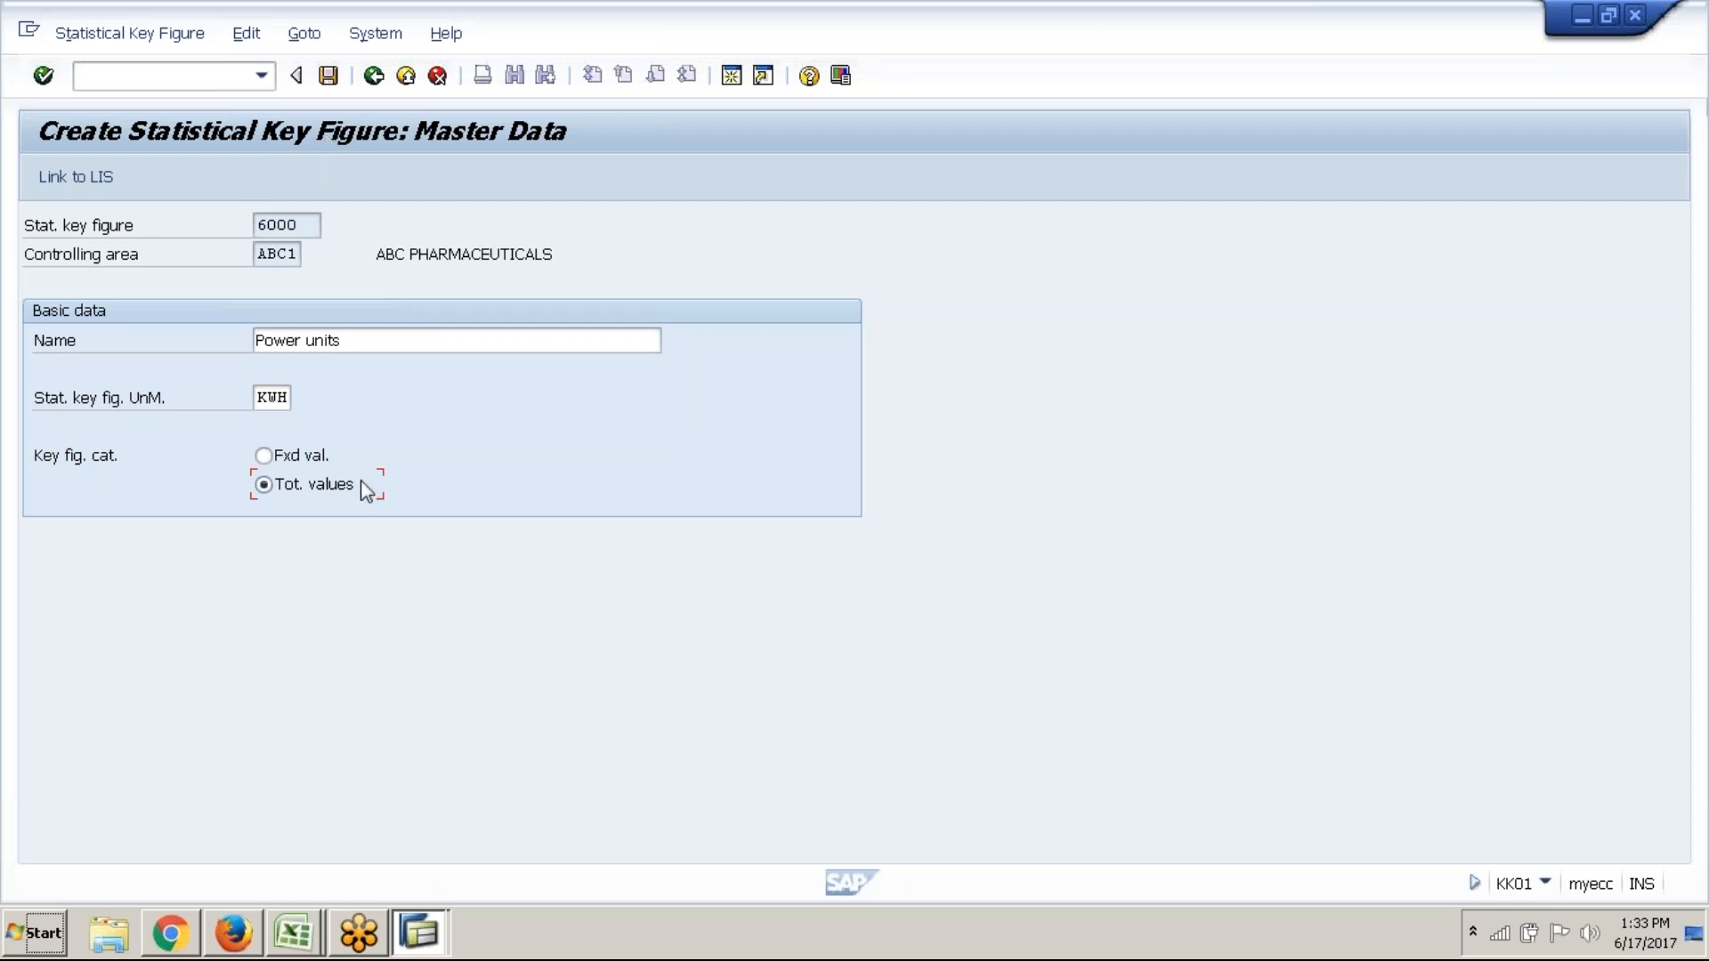
click(328, 75)
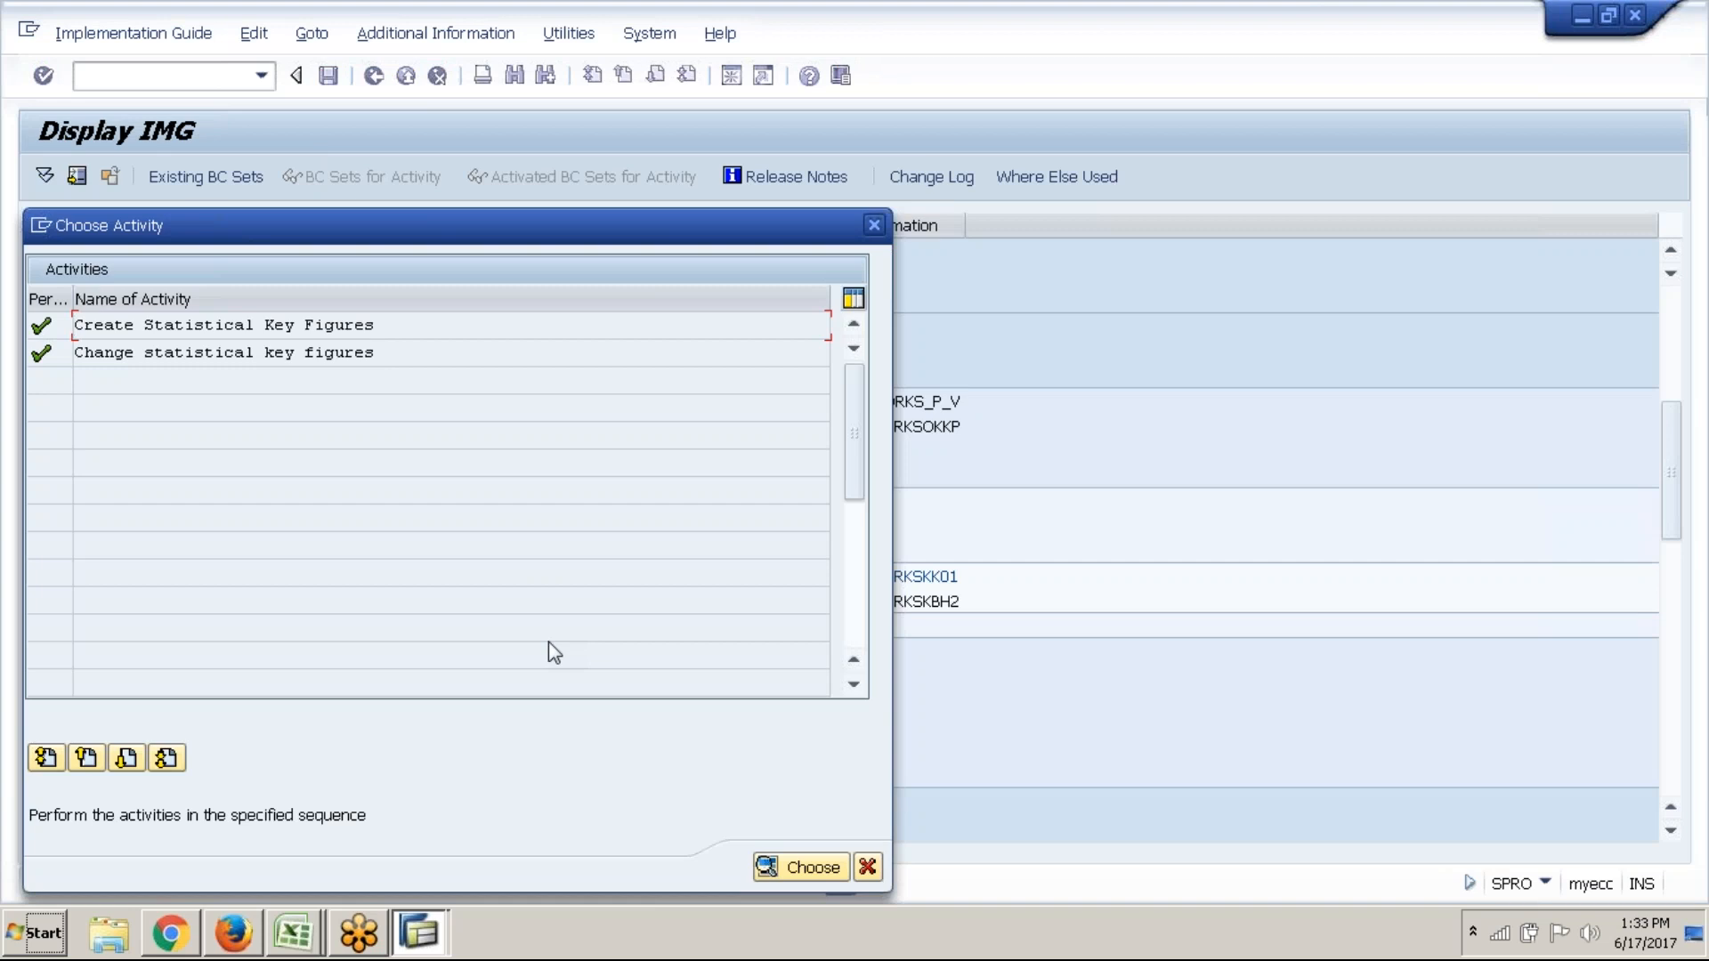
Start key figure 7000 and name it 'No. of tests'
click(437, 327)
double_click(437, 327)
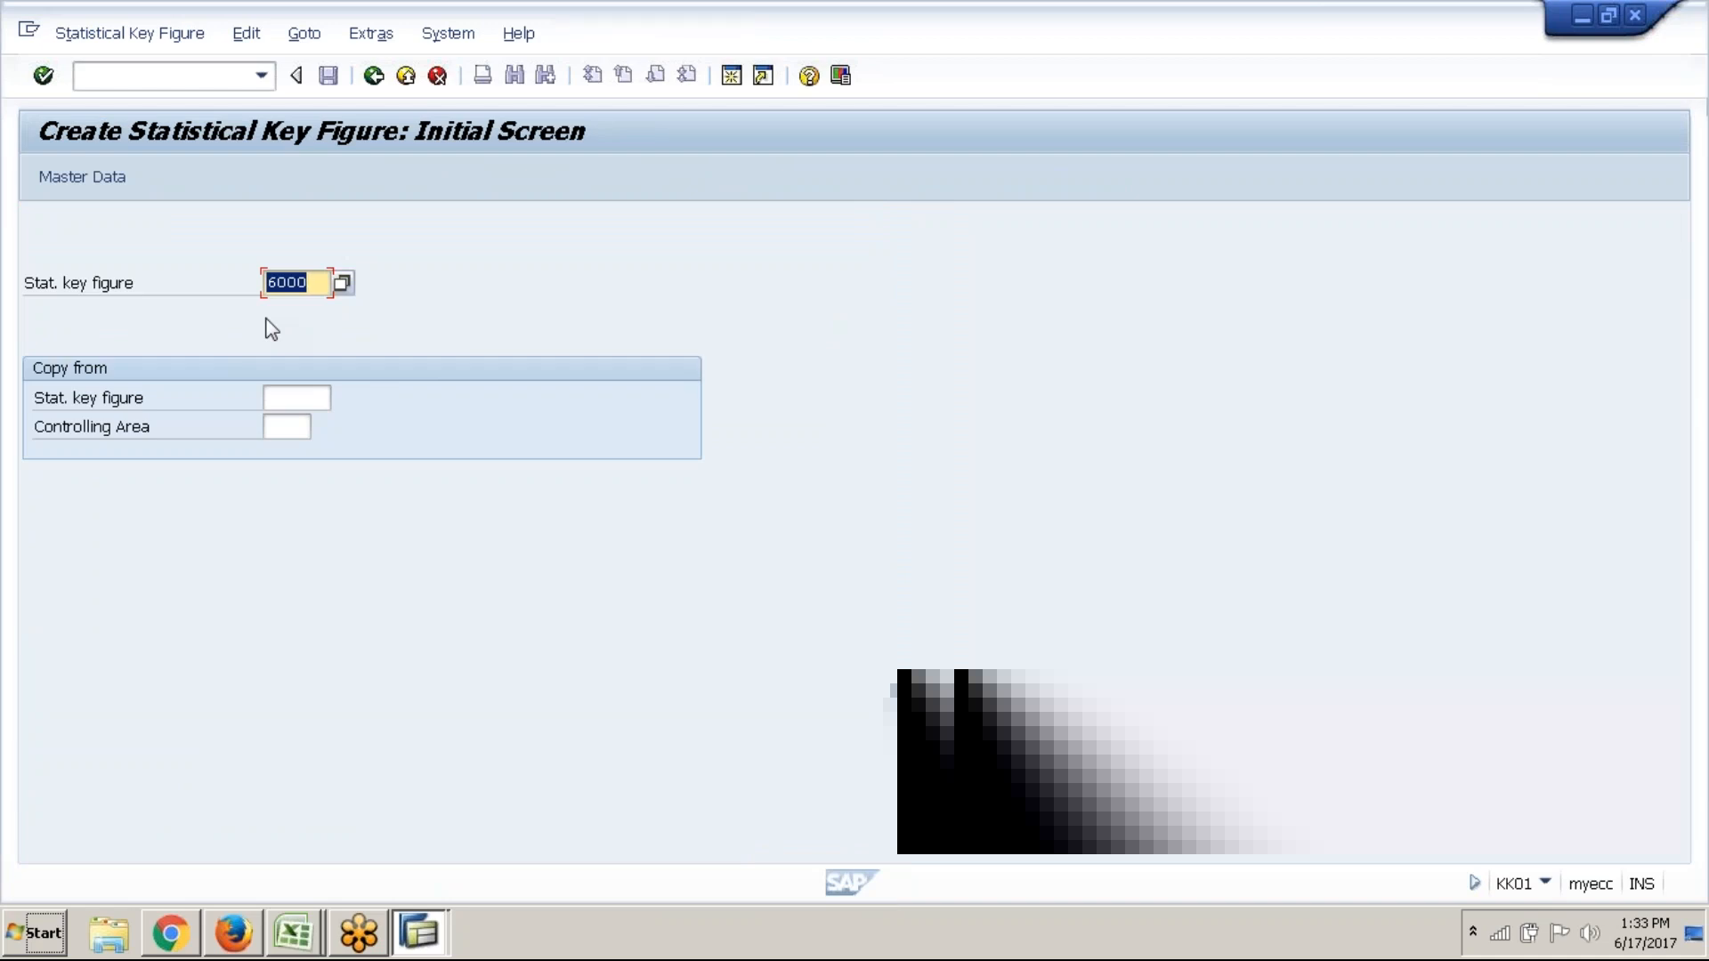
text(7000)
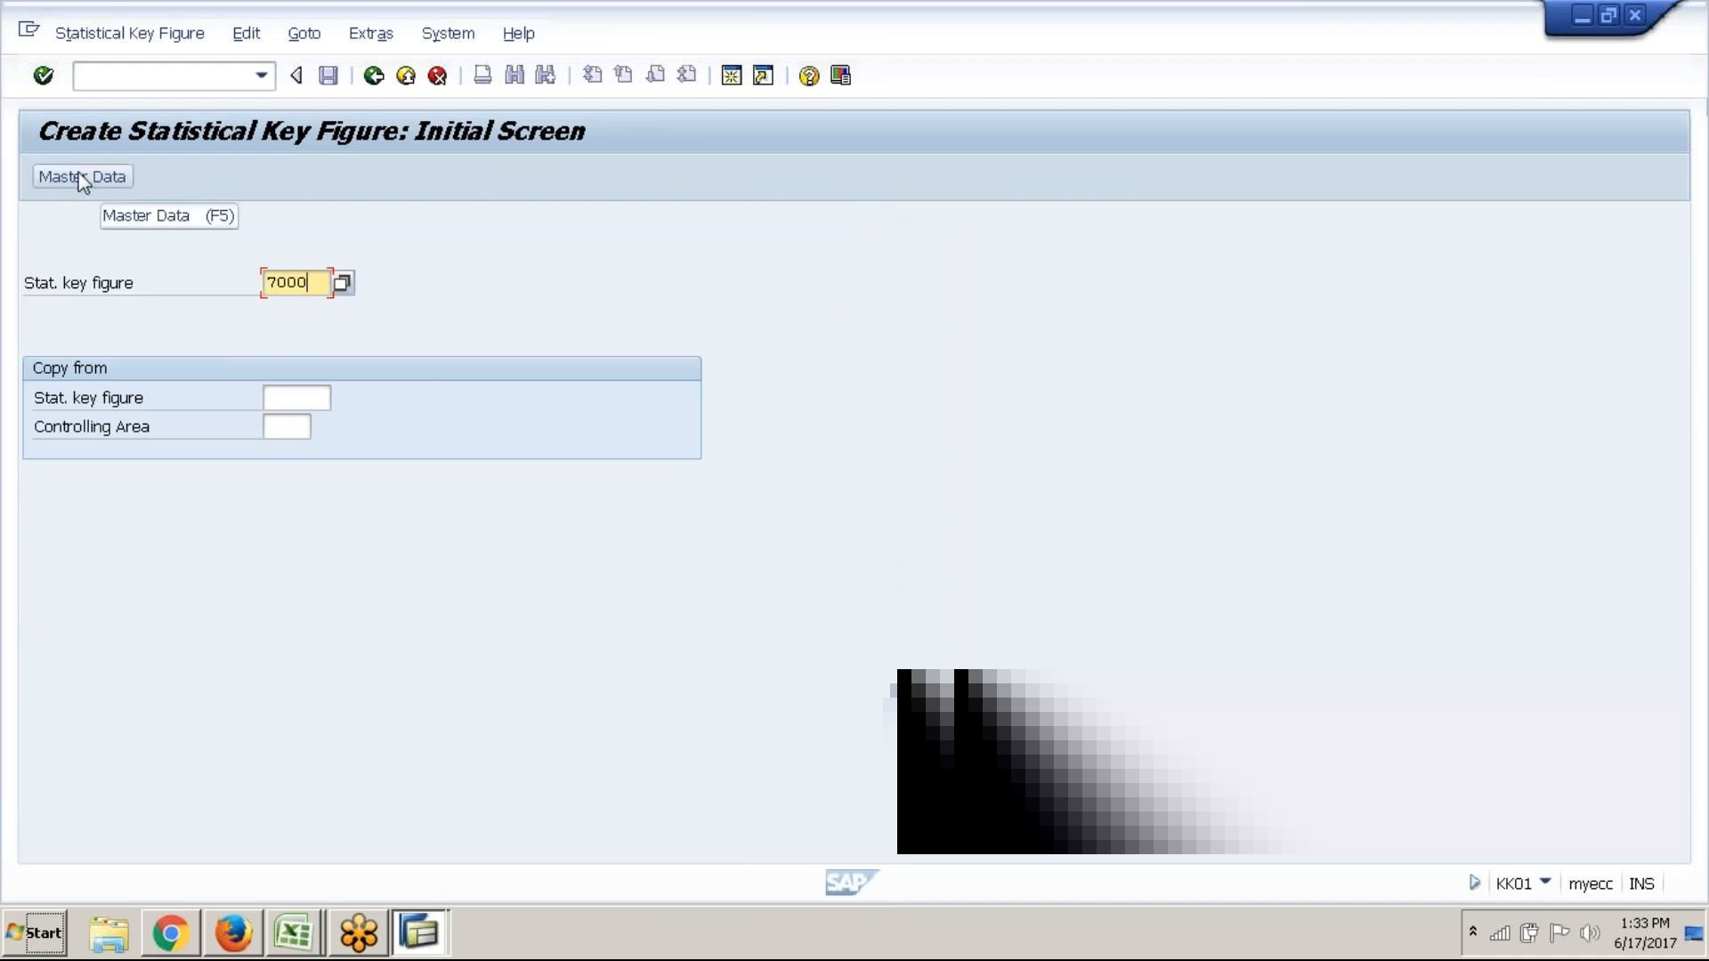
click(83, 178)
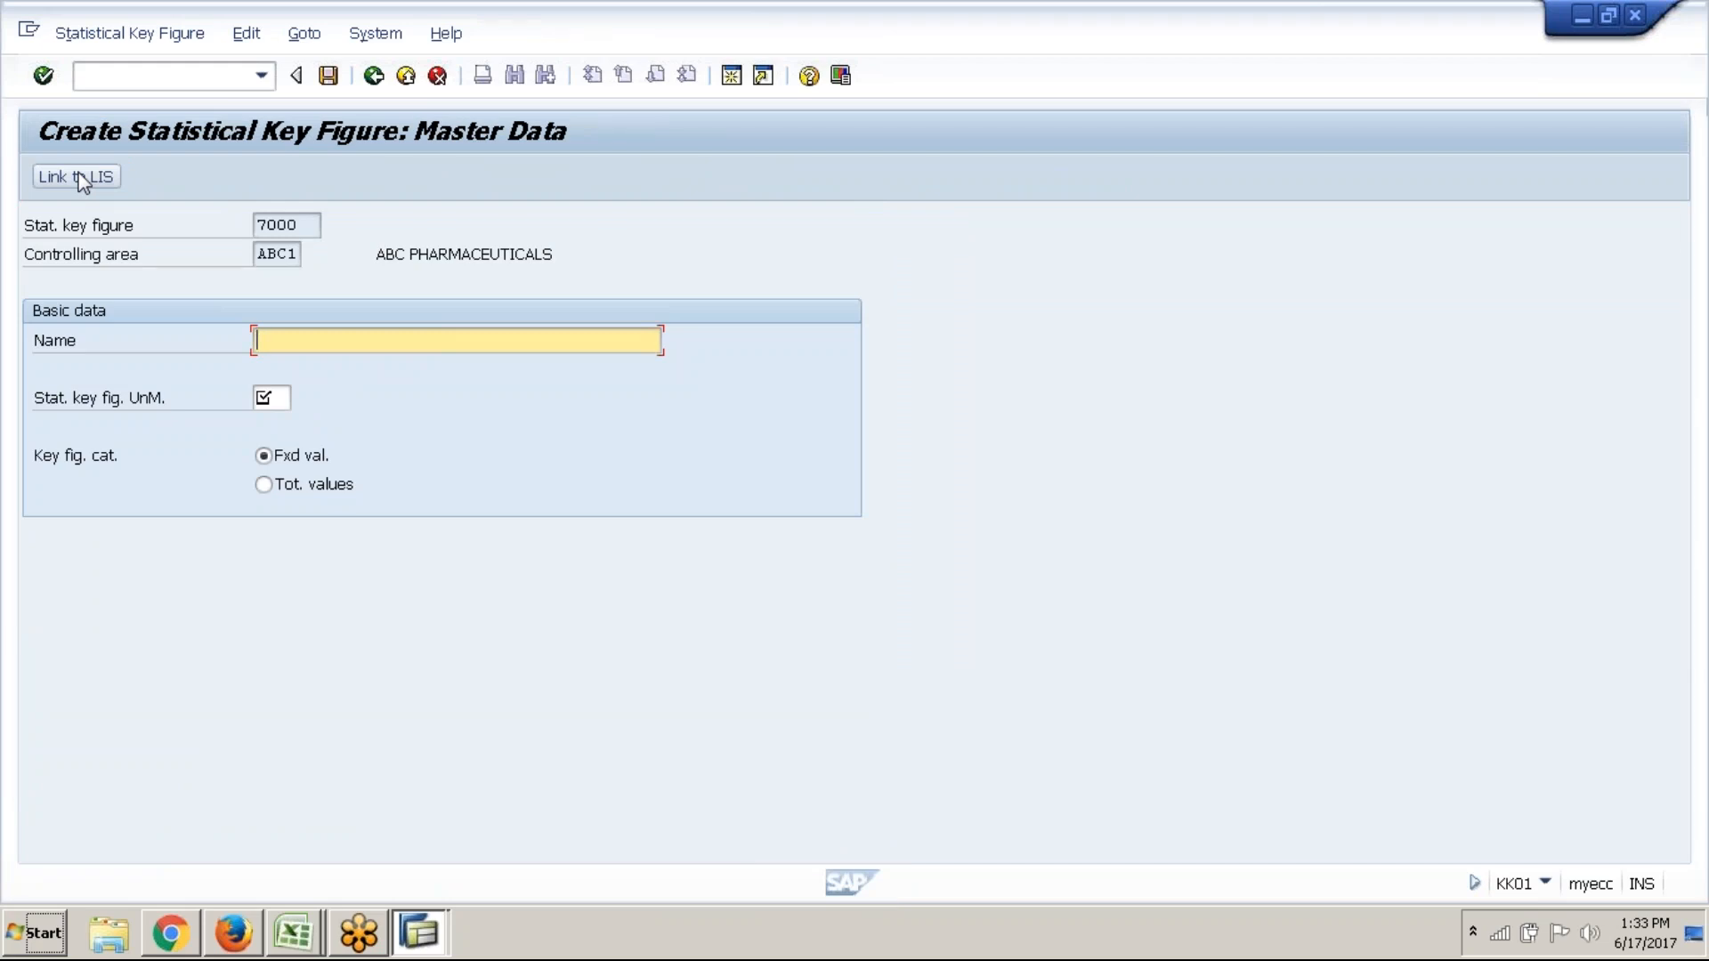
text(No. of)
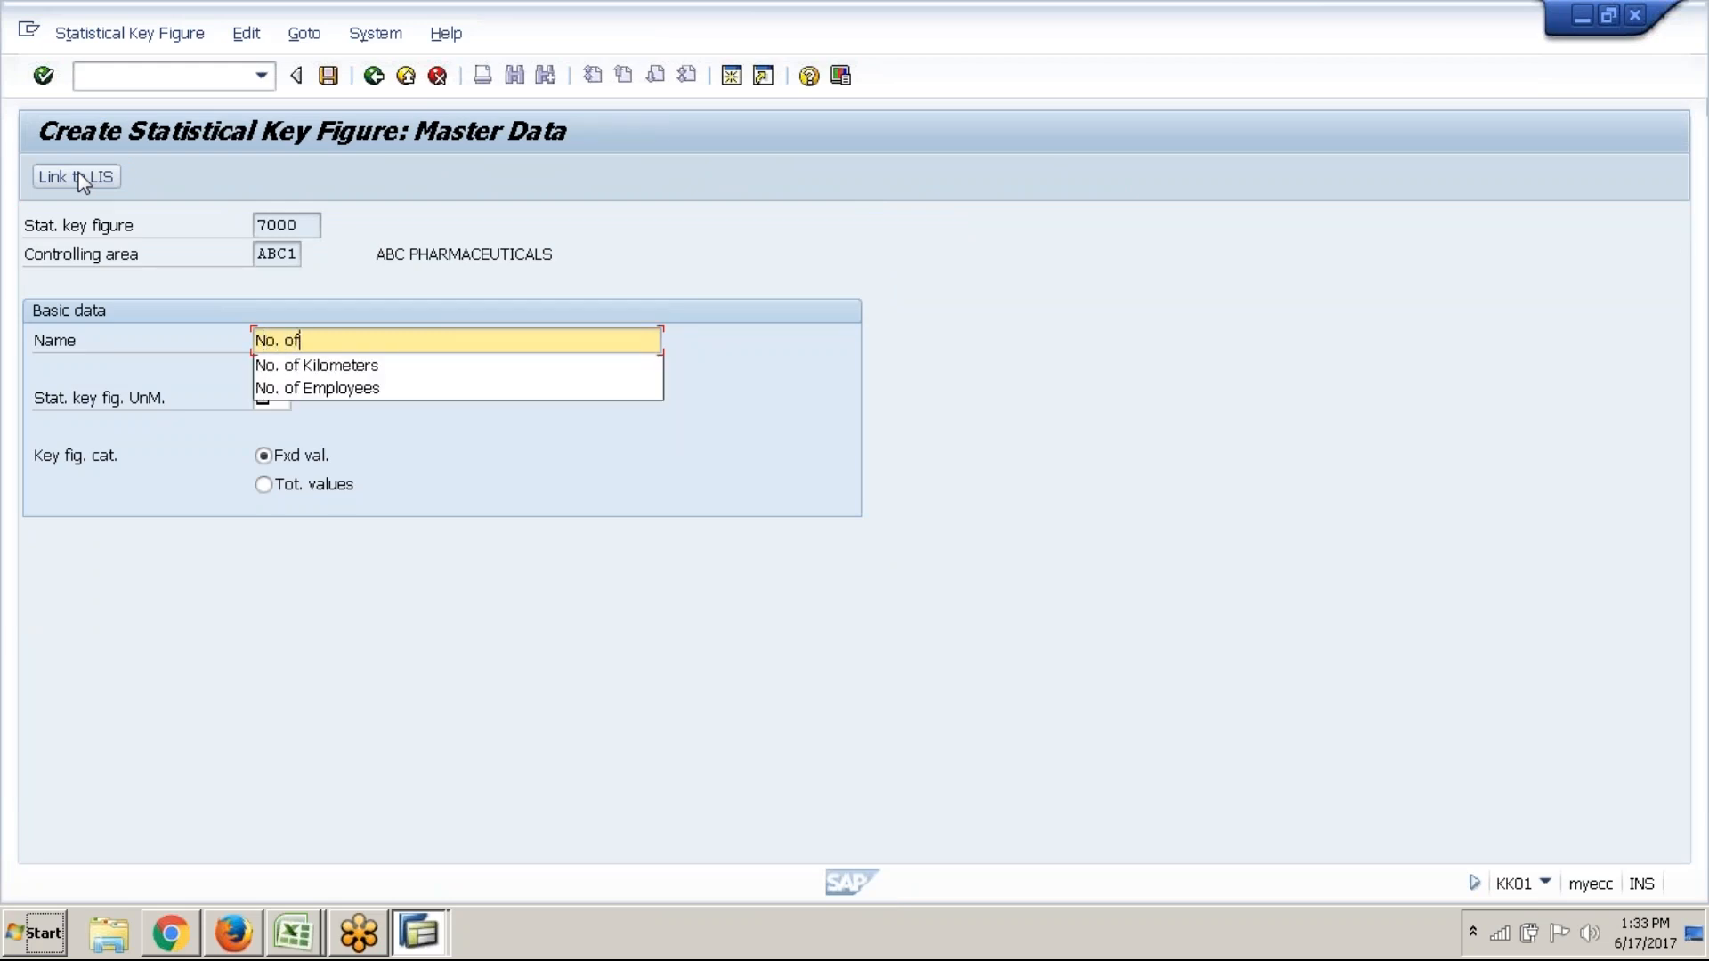
text( tests)
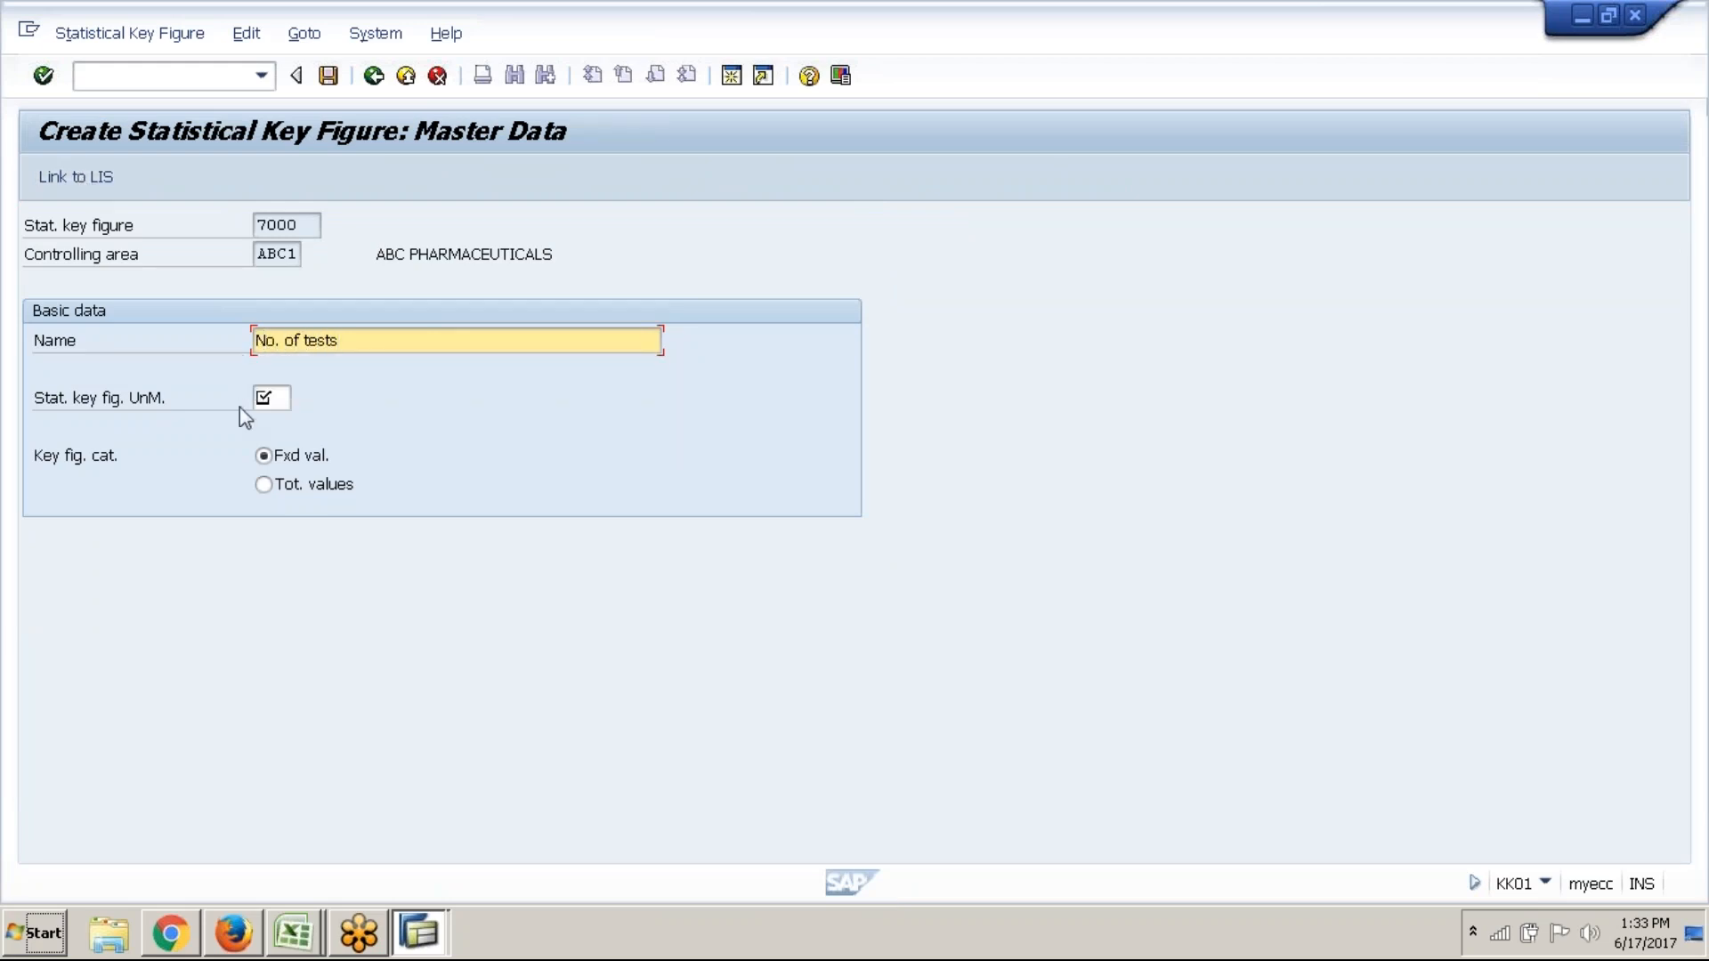
Choose EA (Each) as the unit with total values, and save key figure 7000
click(274, 400)
click(308, 398)
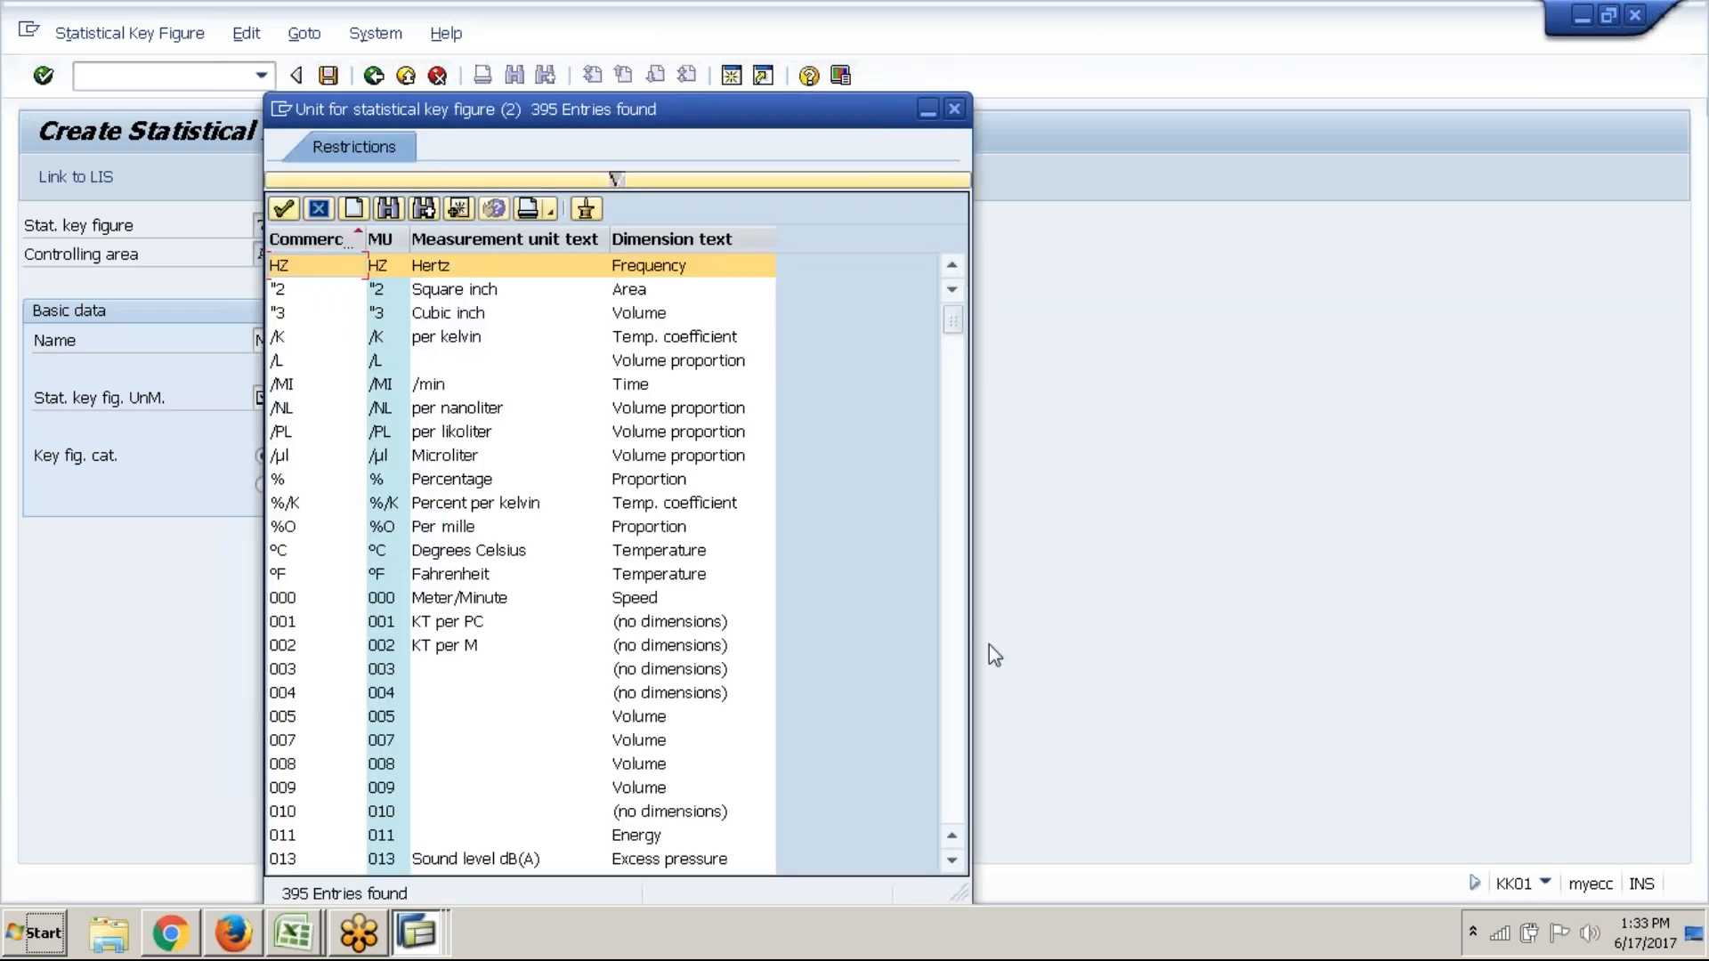
scroll(963, 665, down, 10)
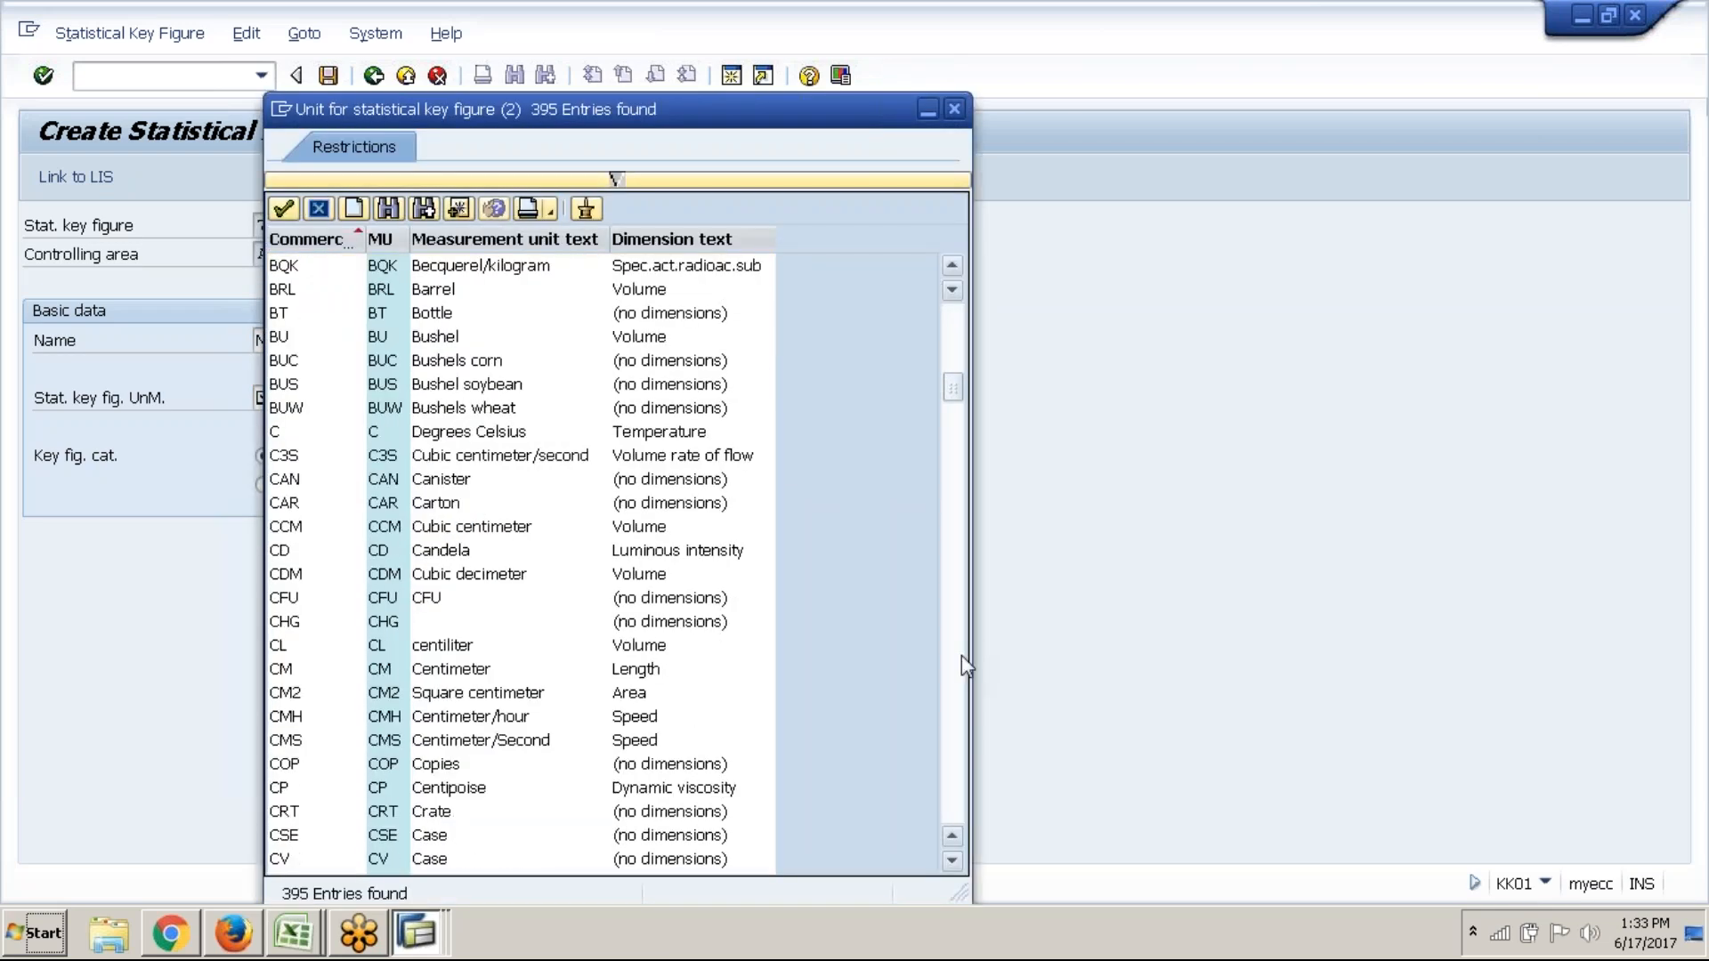
scroll(962, 658, down, 9)
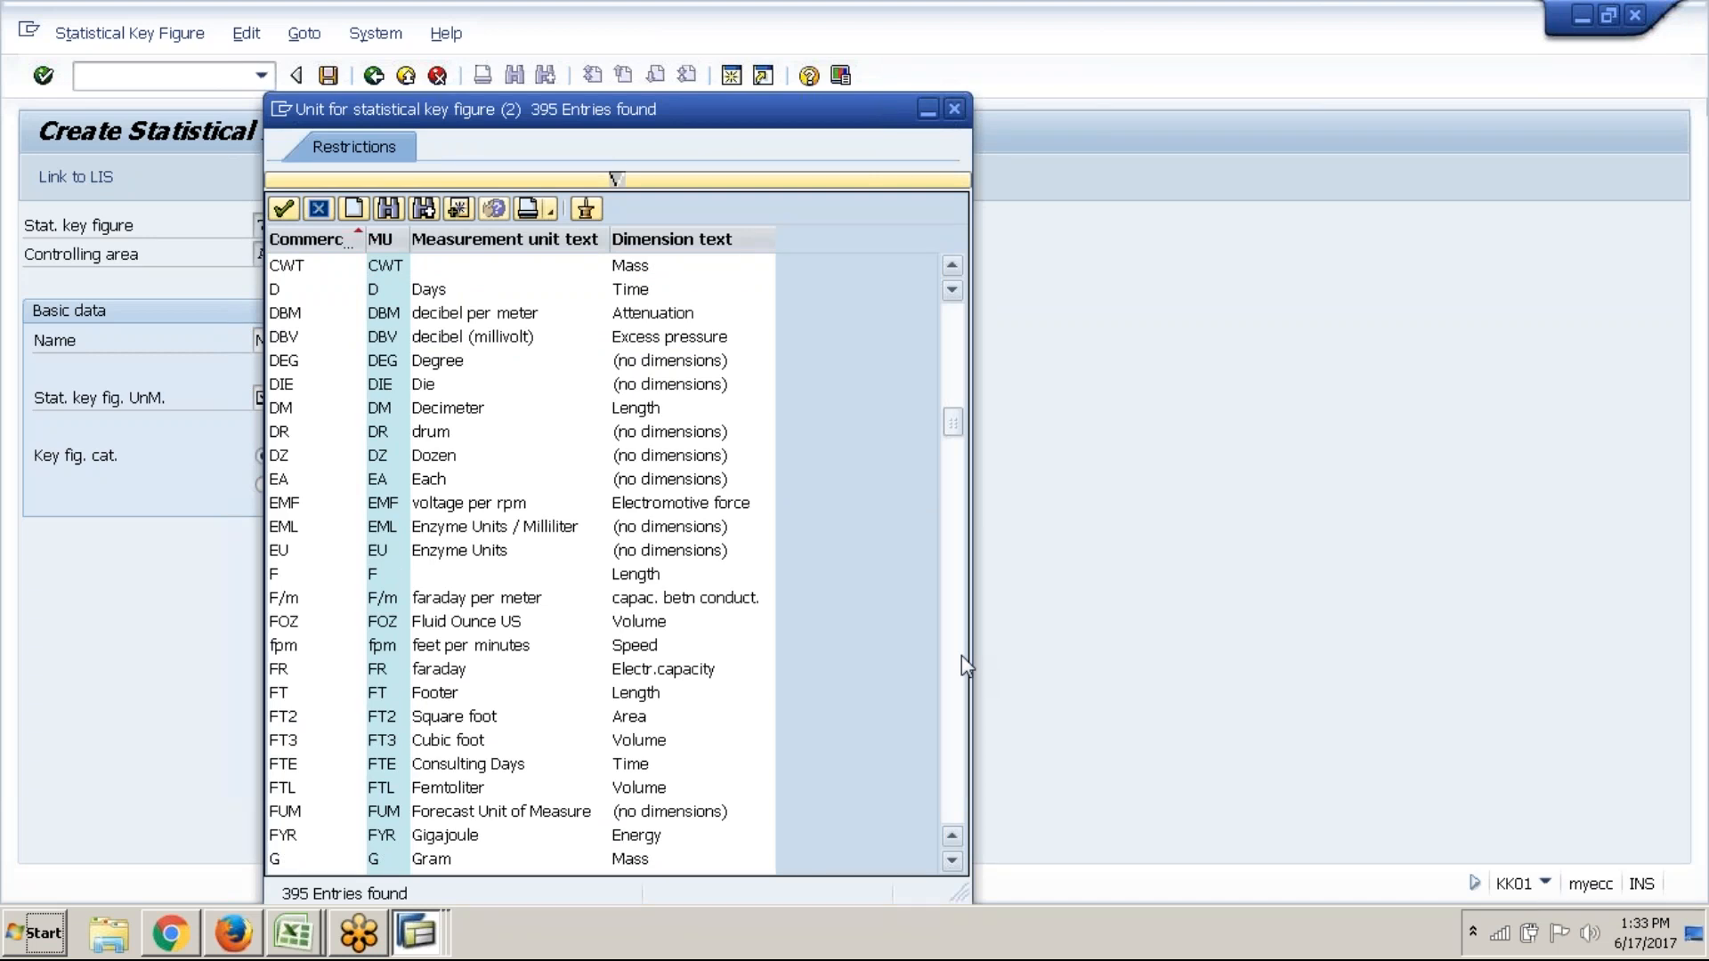
click(405, 481)
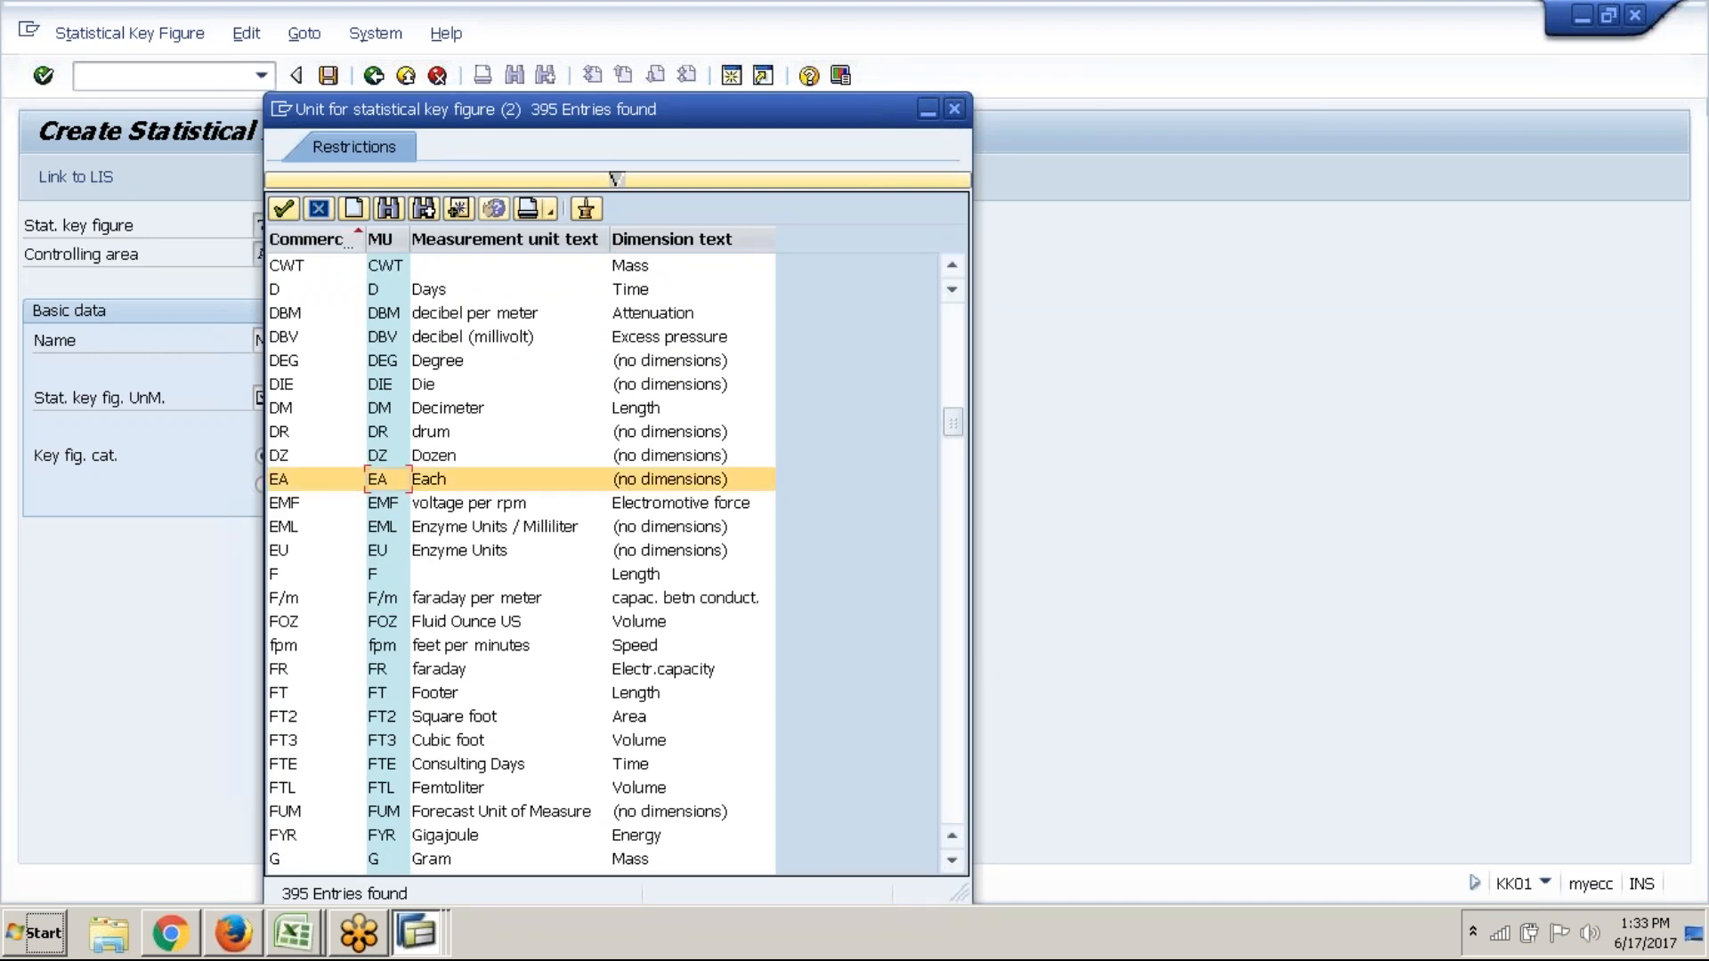
click(285, 210)
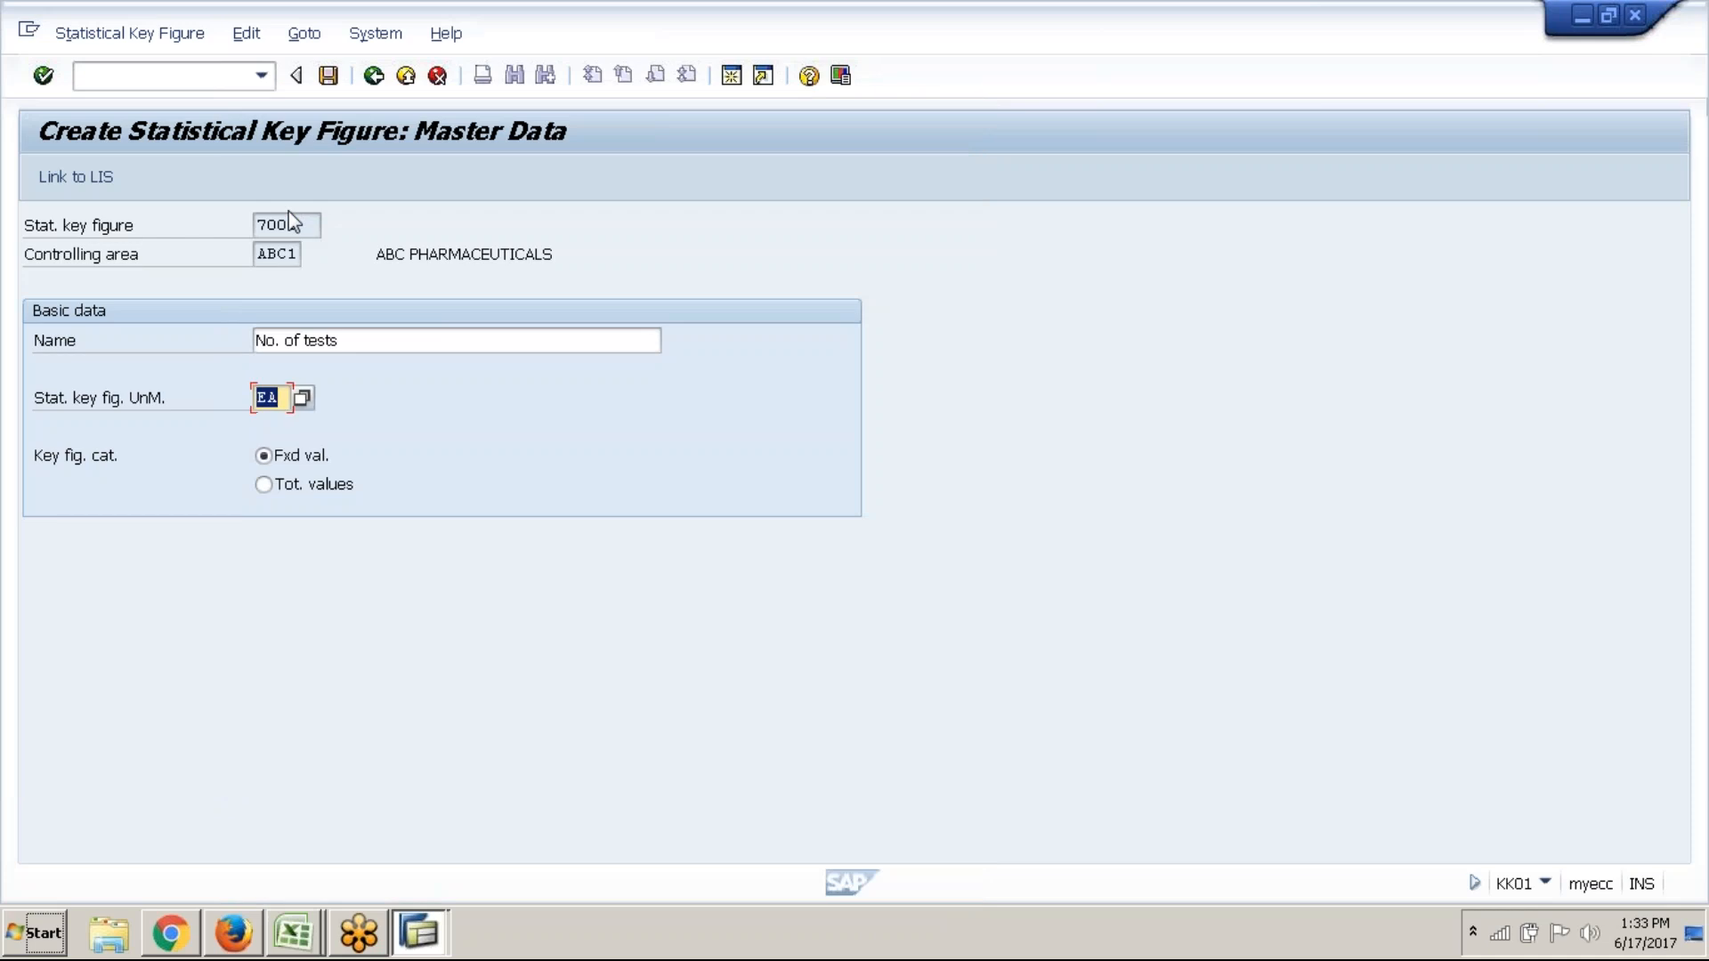
click(307, 484)
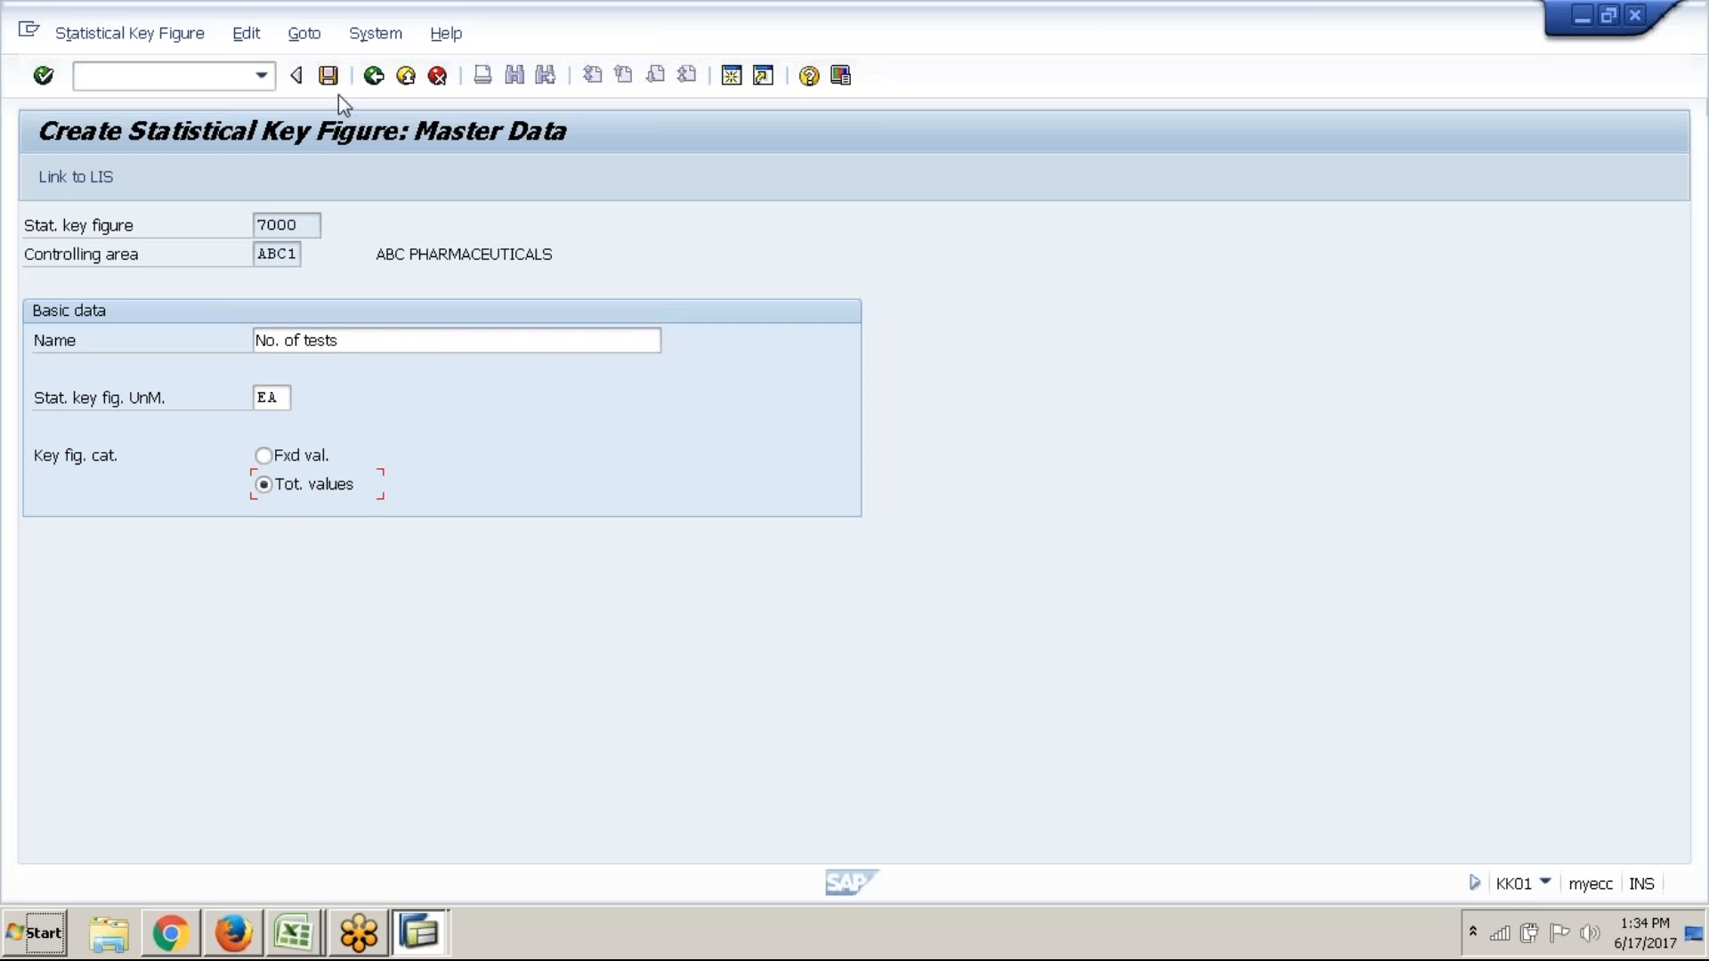
click(328, 76)
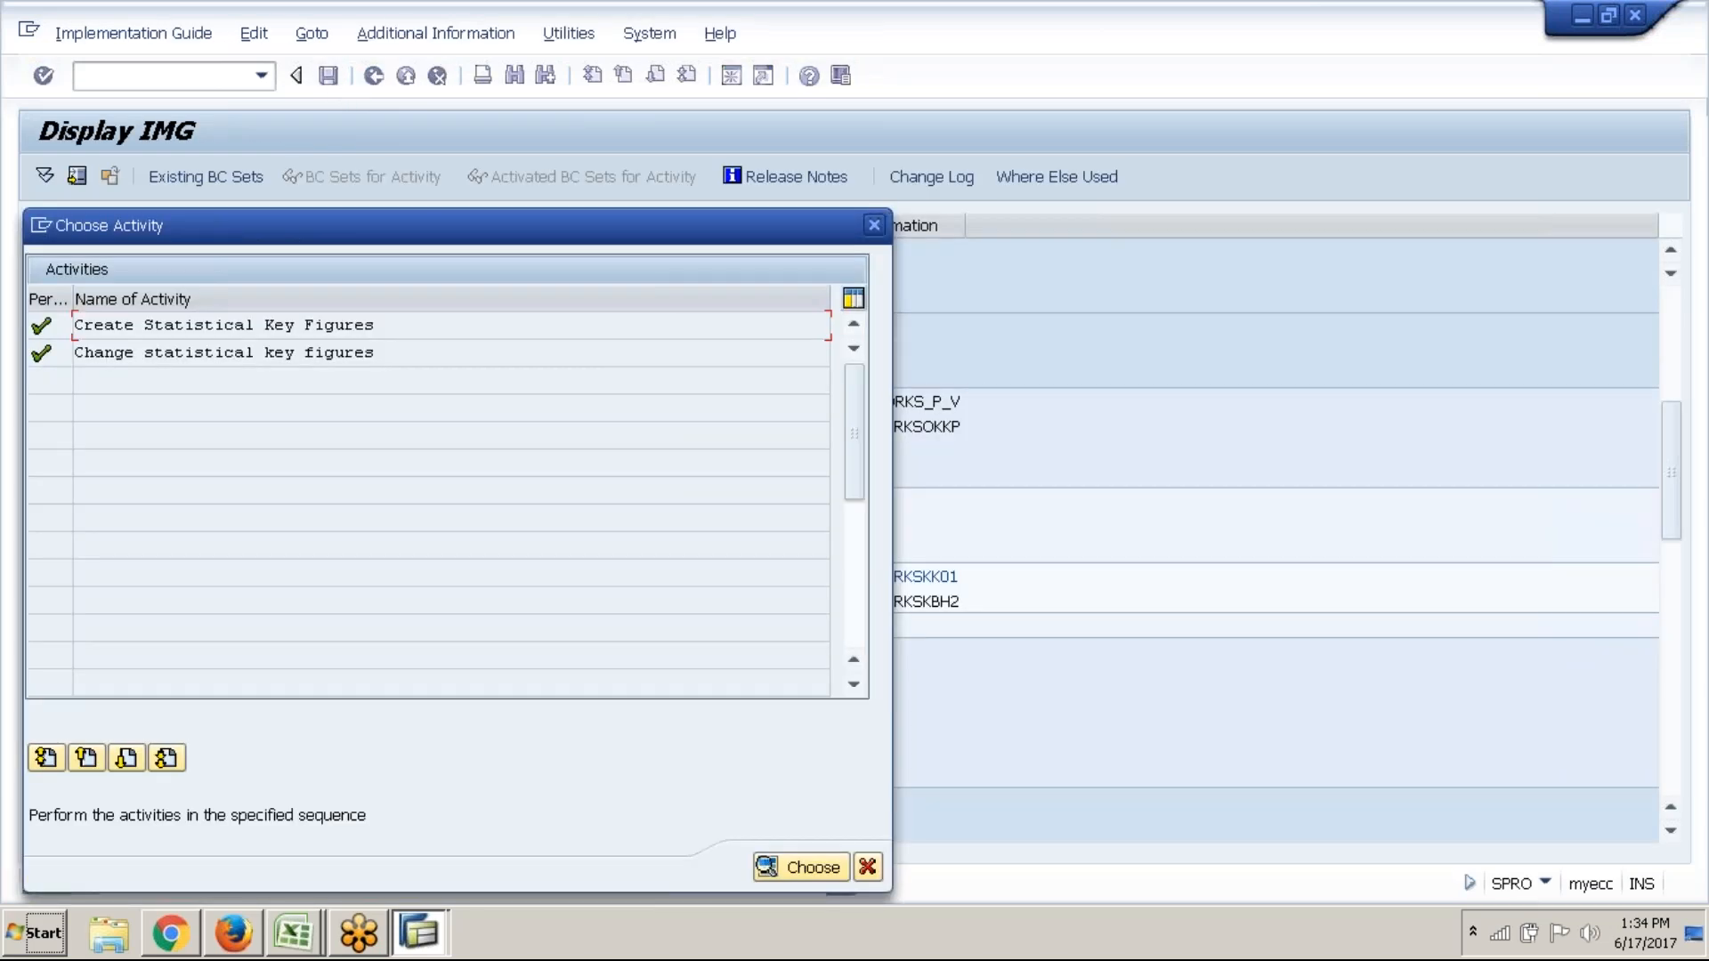
Create key figure 8000 'Purchase orders' with unit EA and total values, and save it
double_click(395, 326)
text(8000)
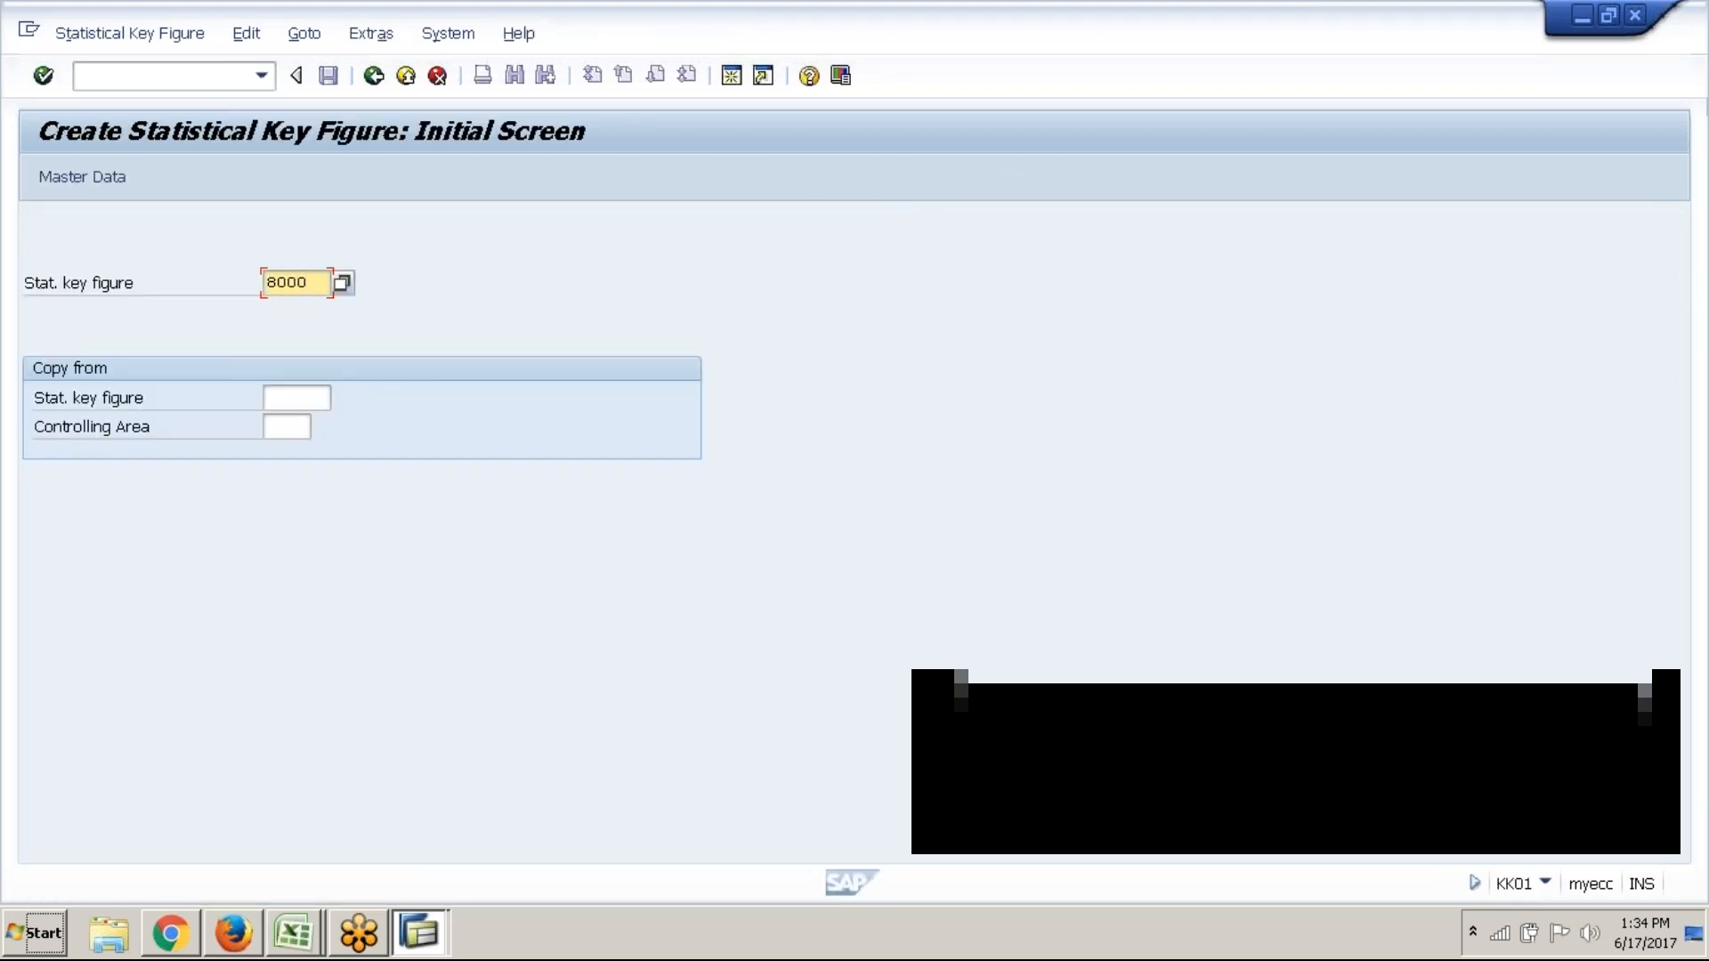
click(113, 182)
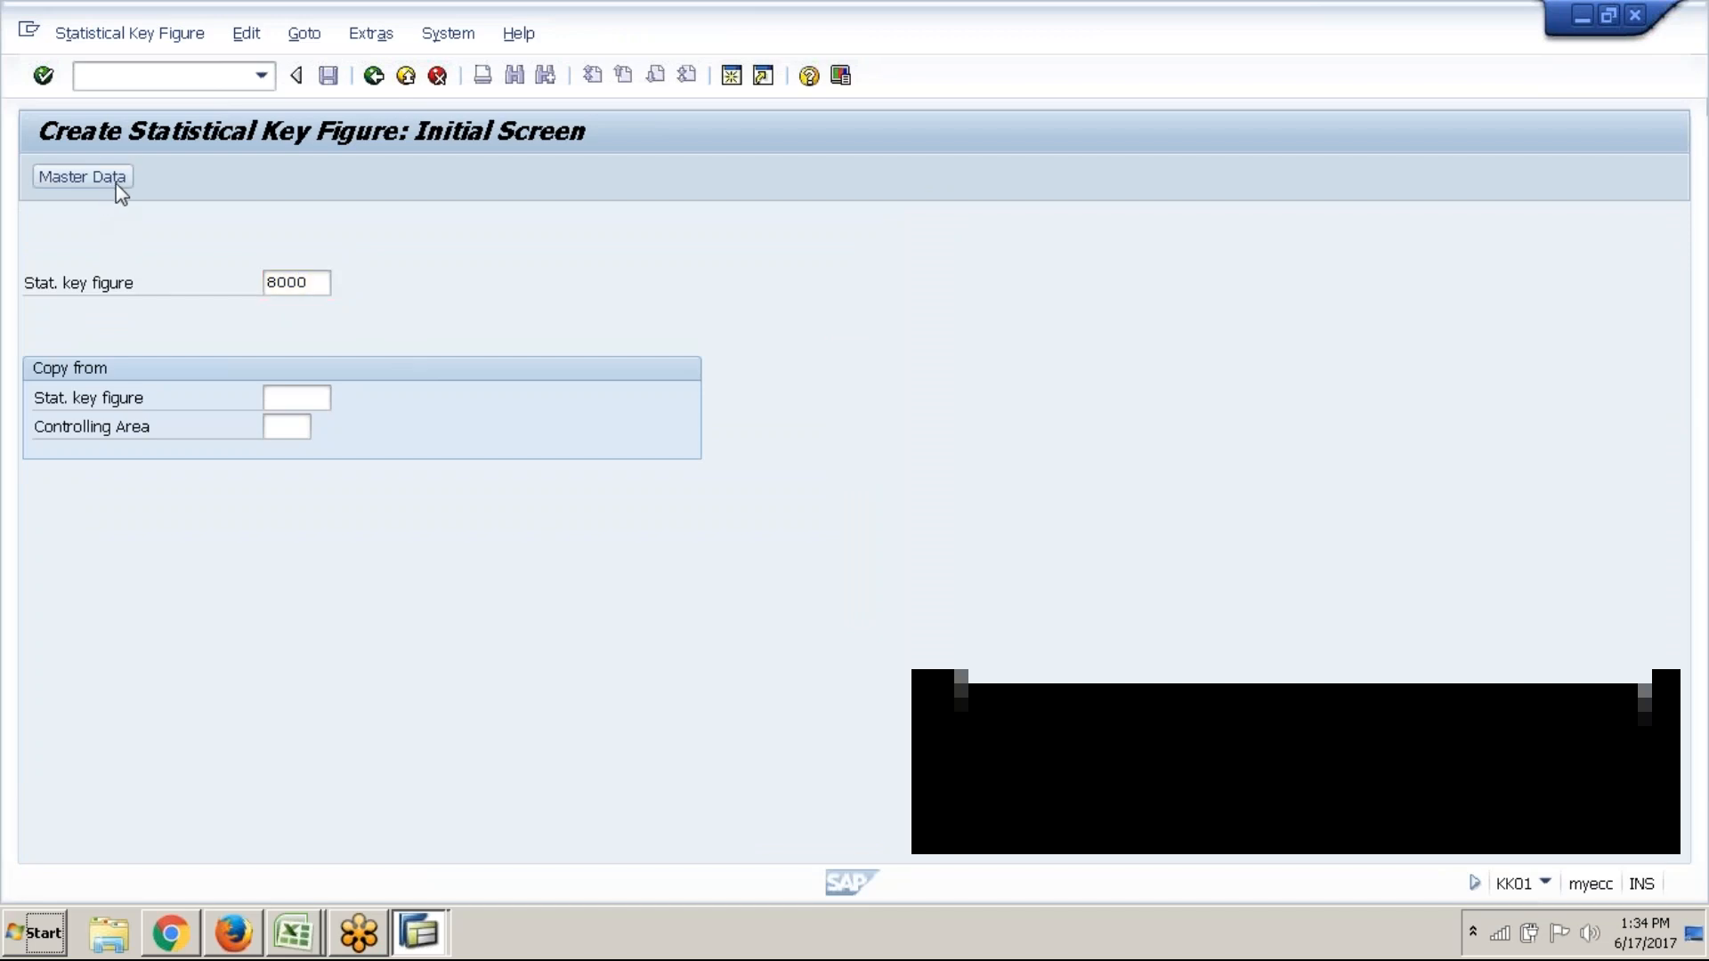
text(Pu)
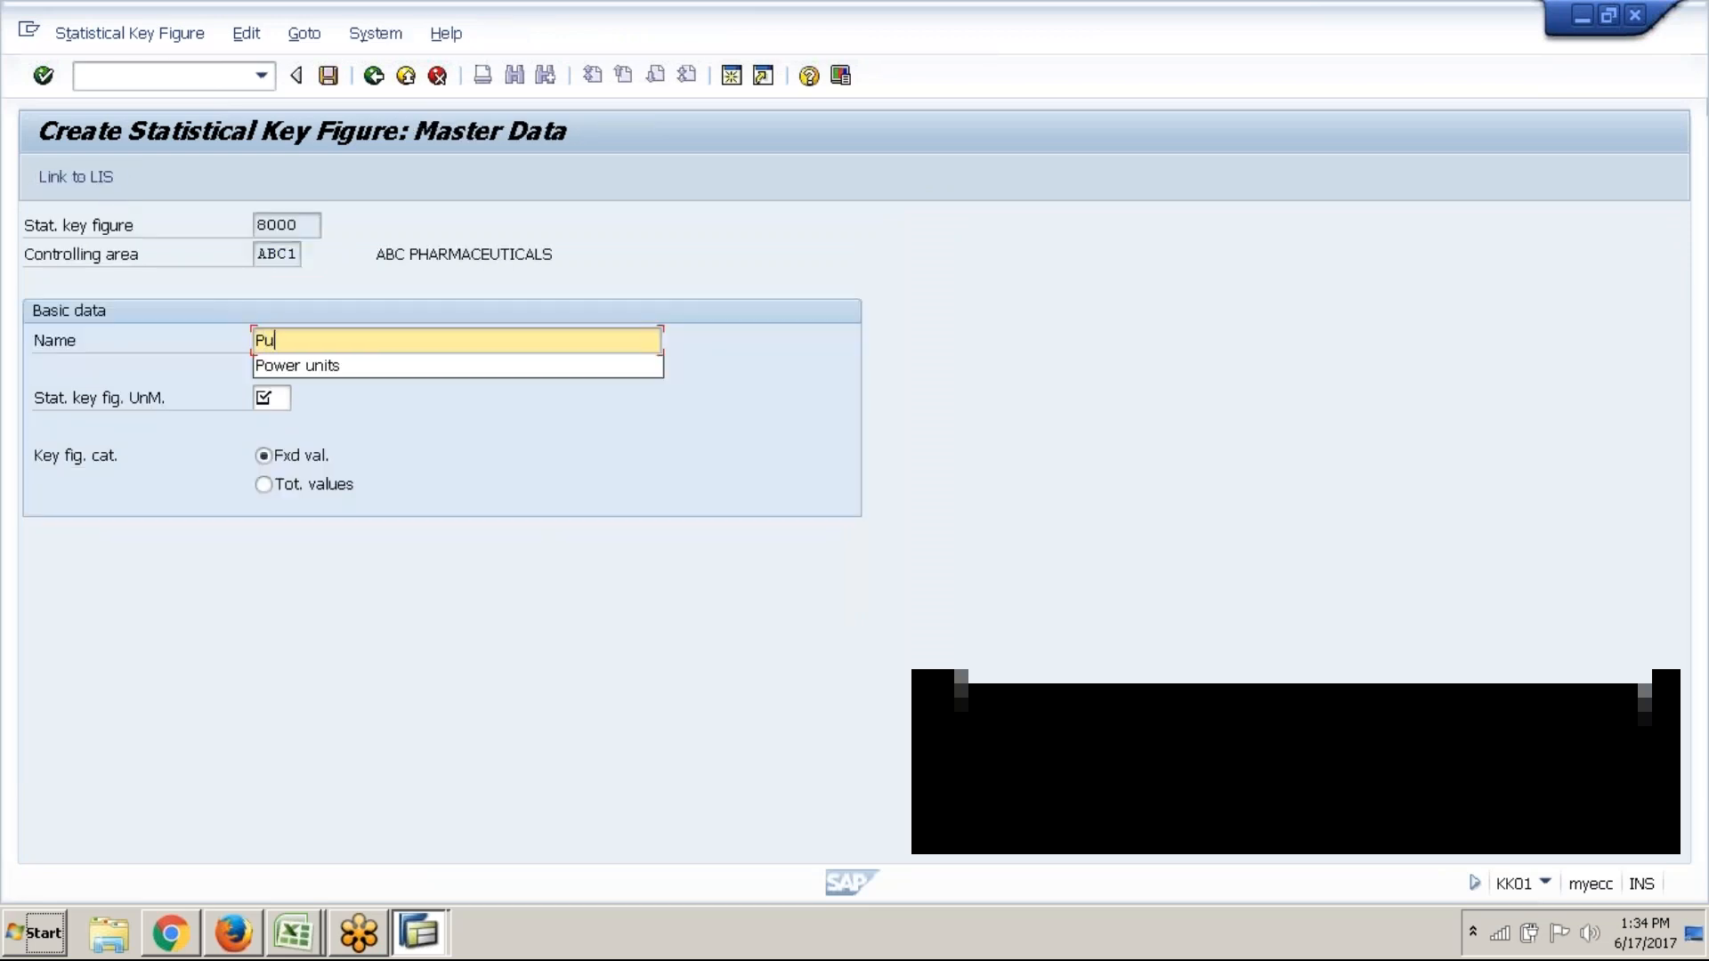
text(rchase orders)
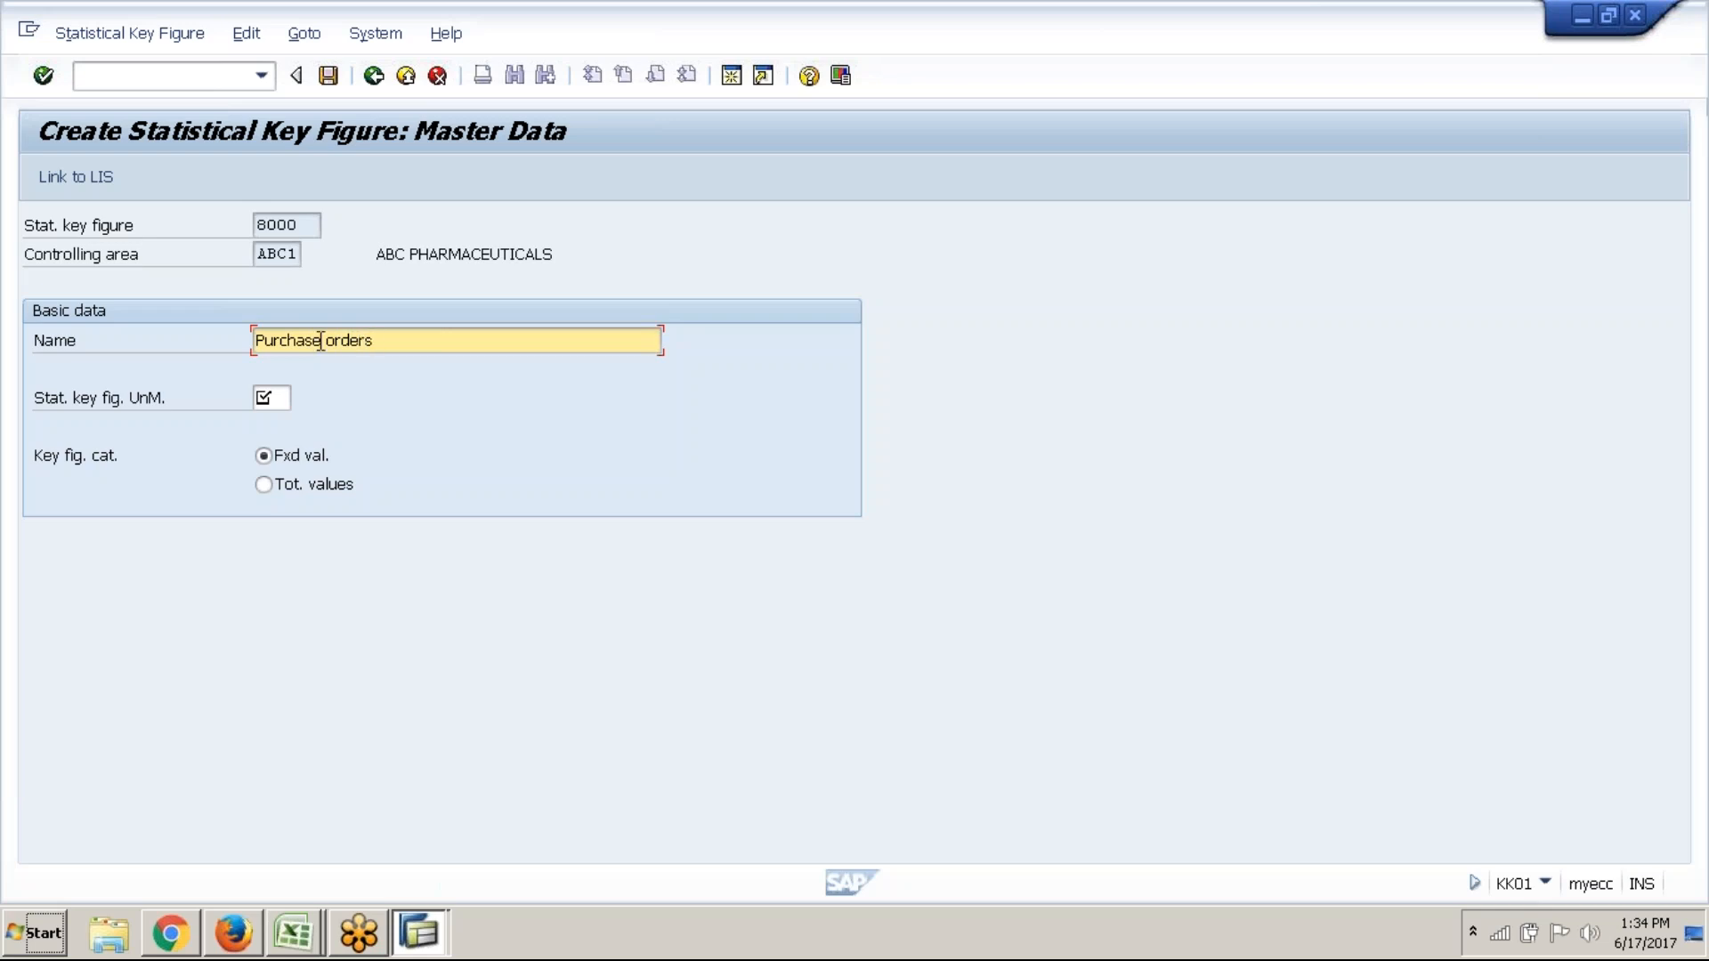
click(281, 402)
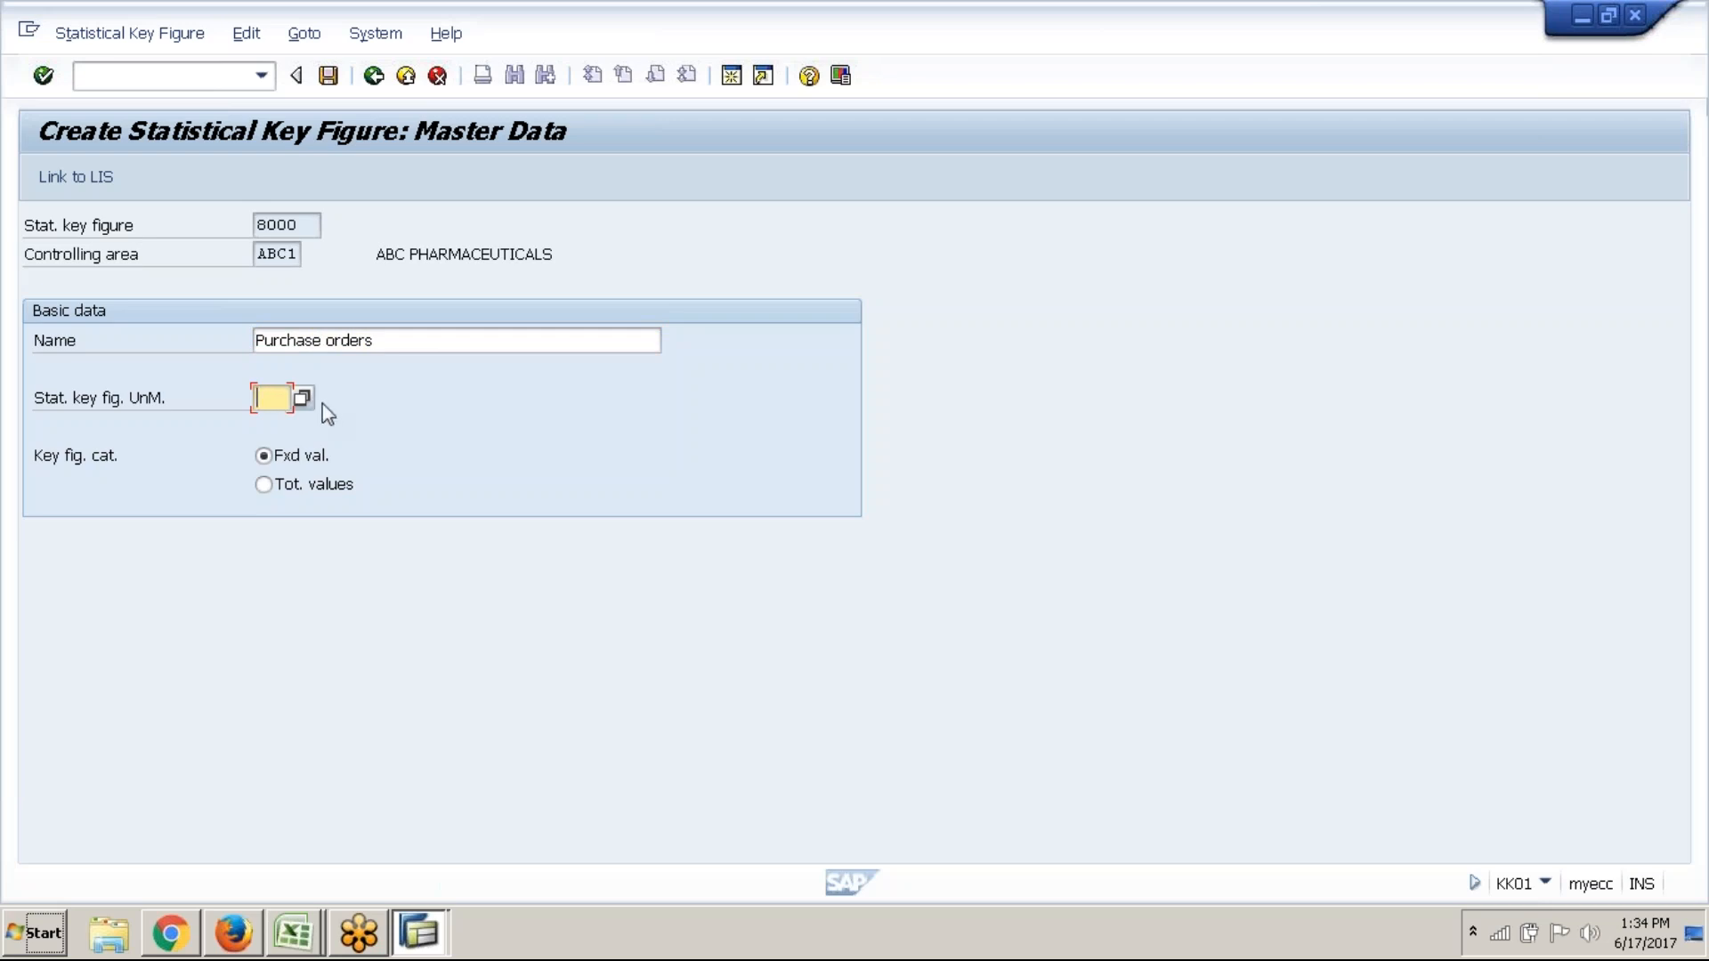
text(EA)
click(276, 489)
click(336, 86)
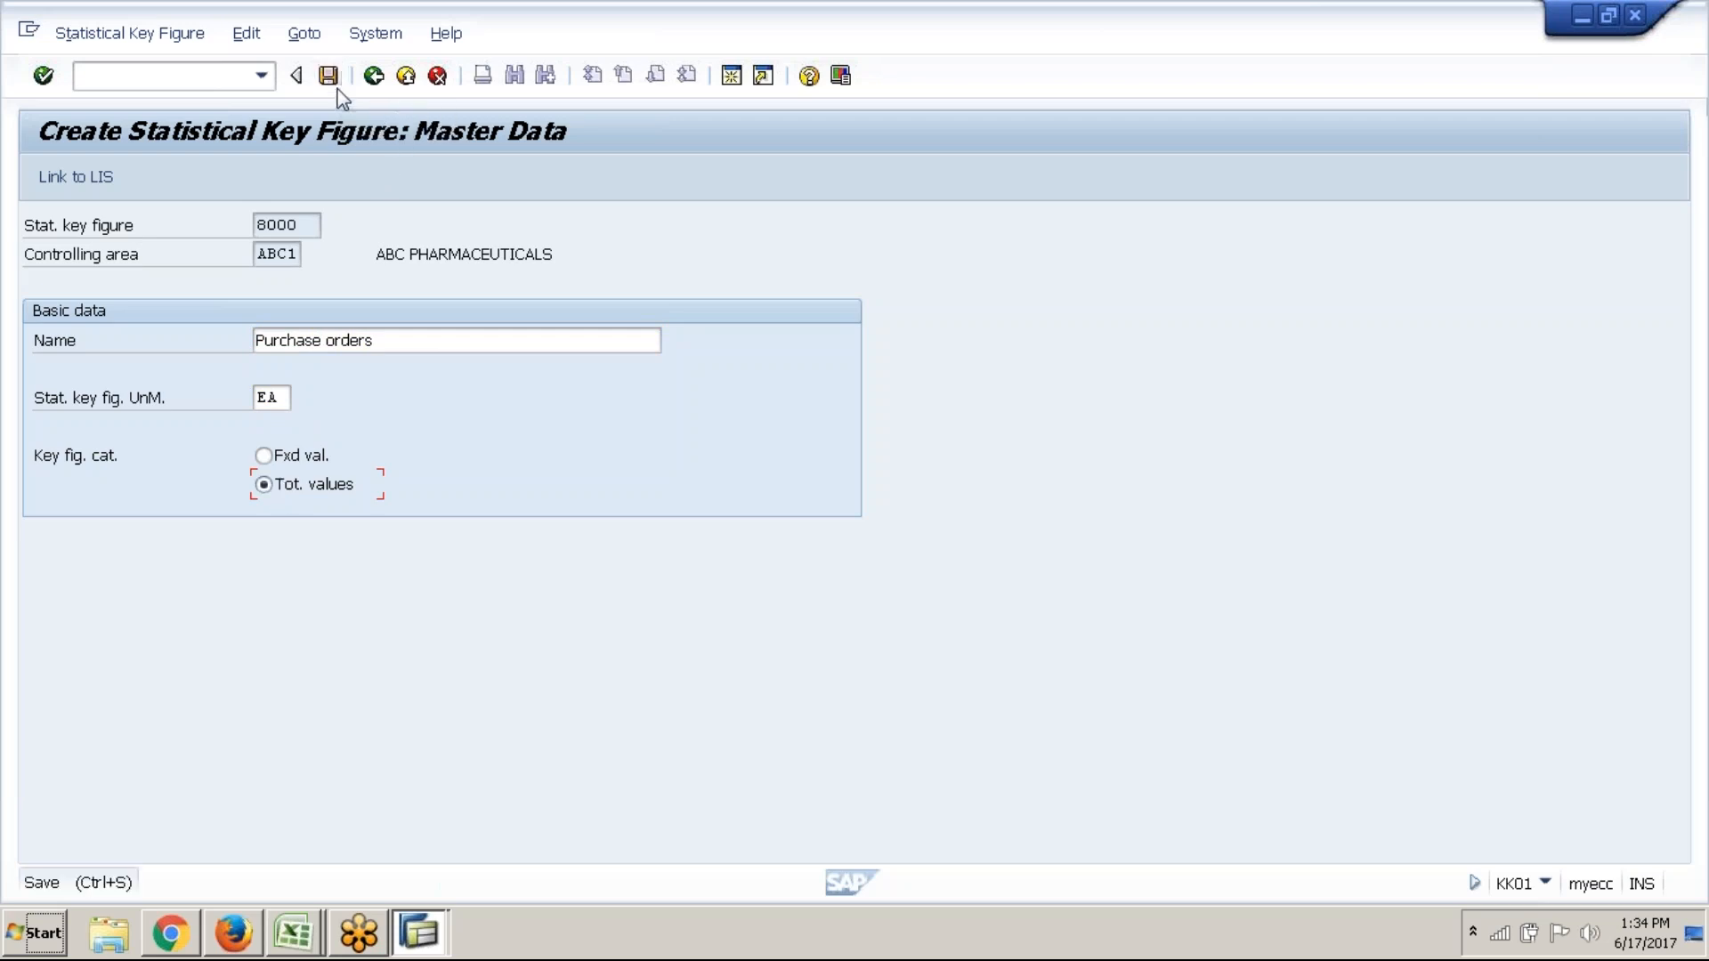
Create key figure 9000 'Production units' with unit EA and total values, and save it
double_click(357, 324)
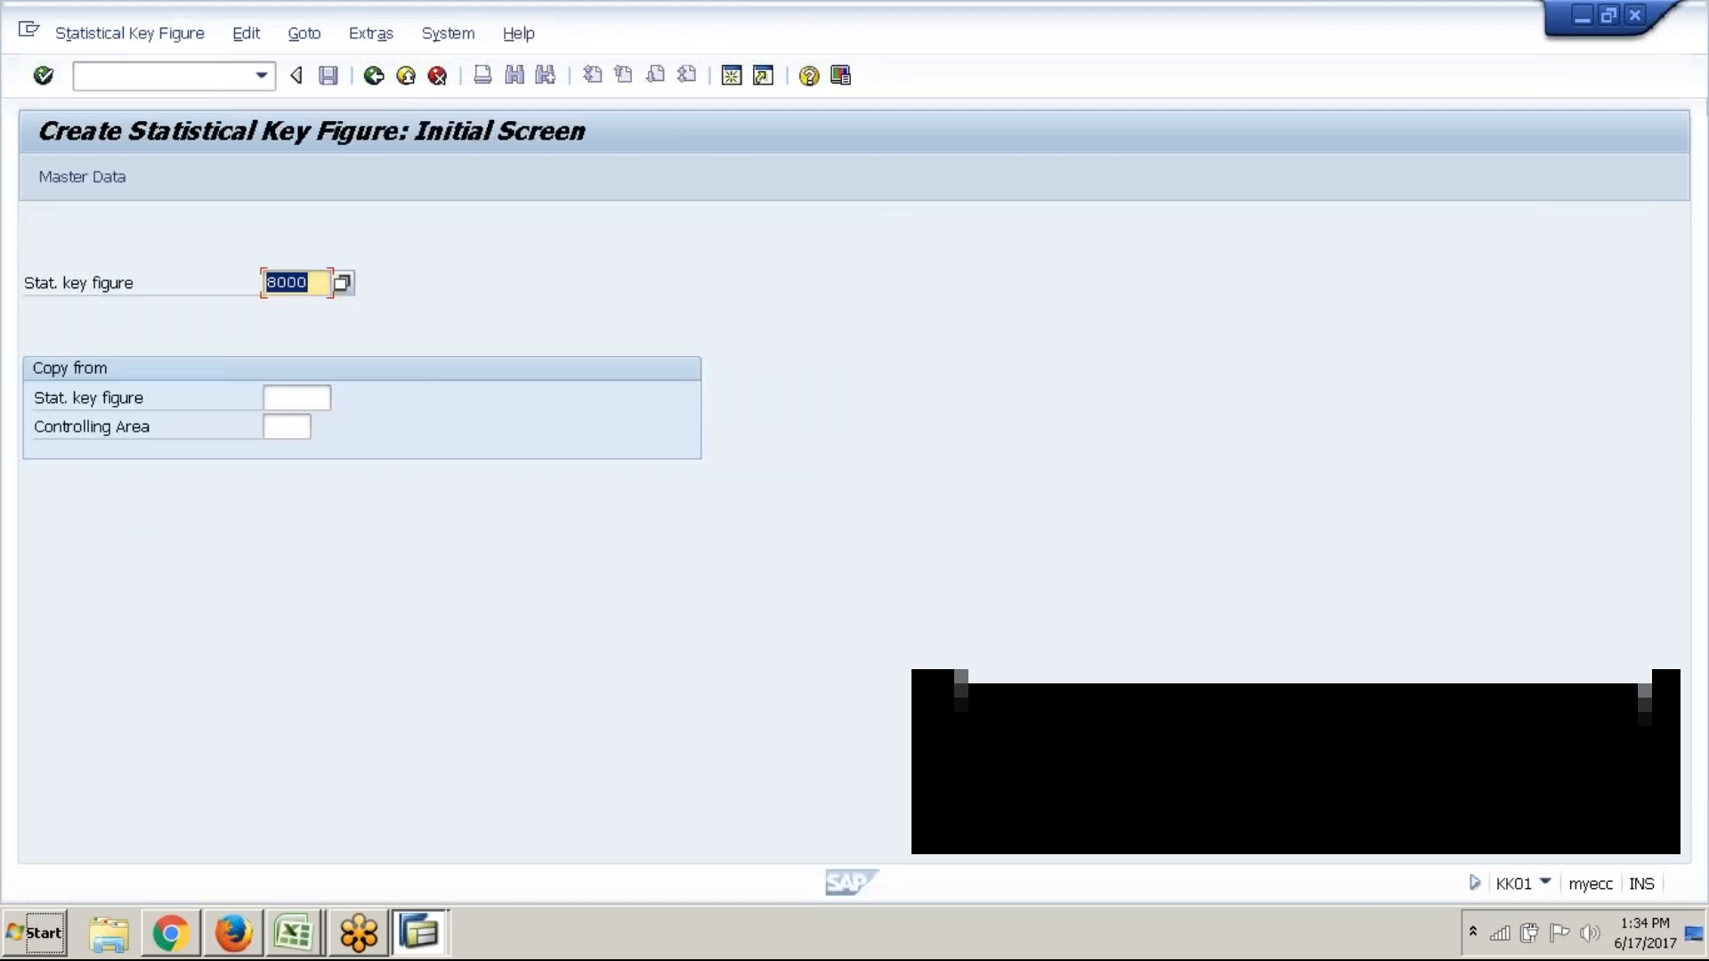
text(9000)
key(Return)
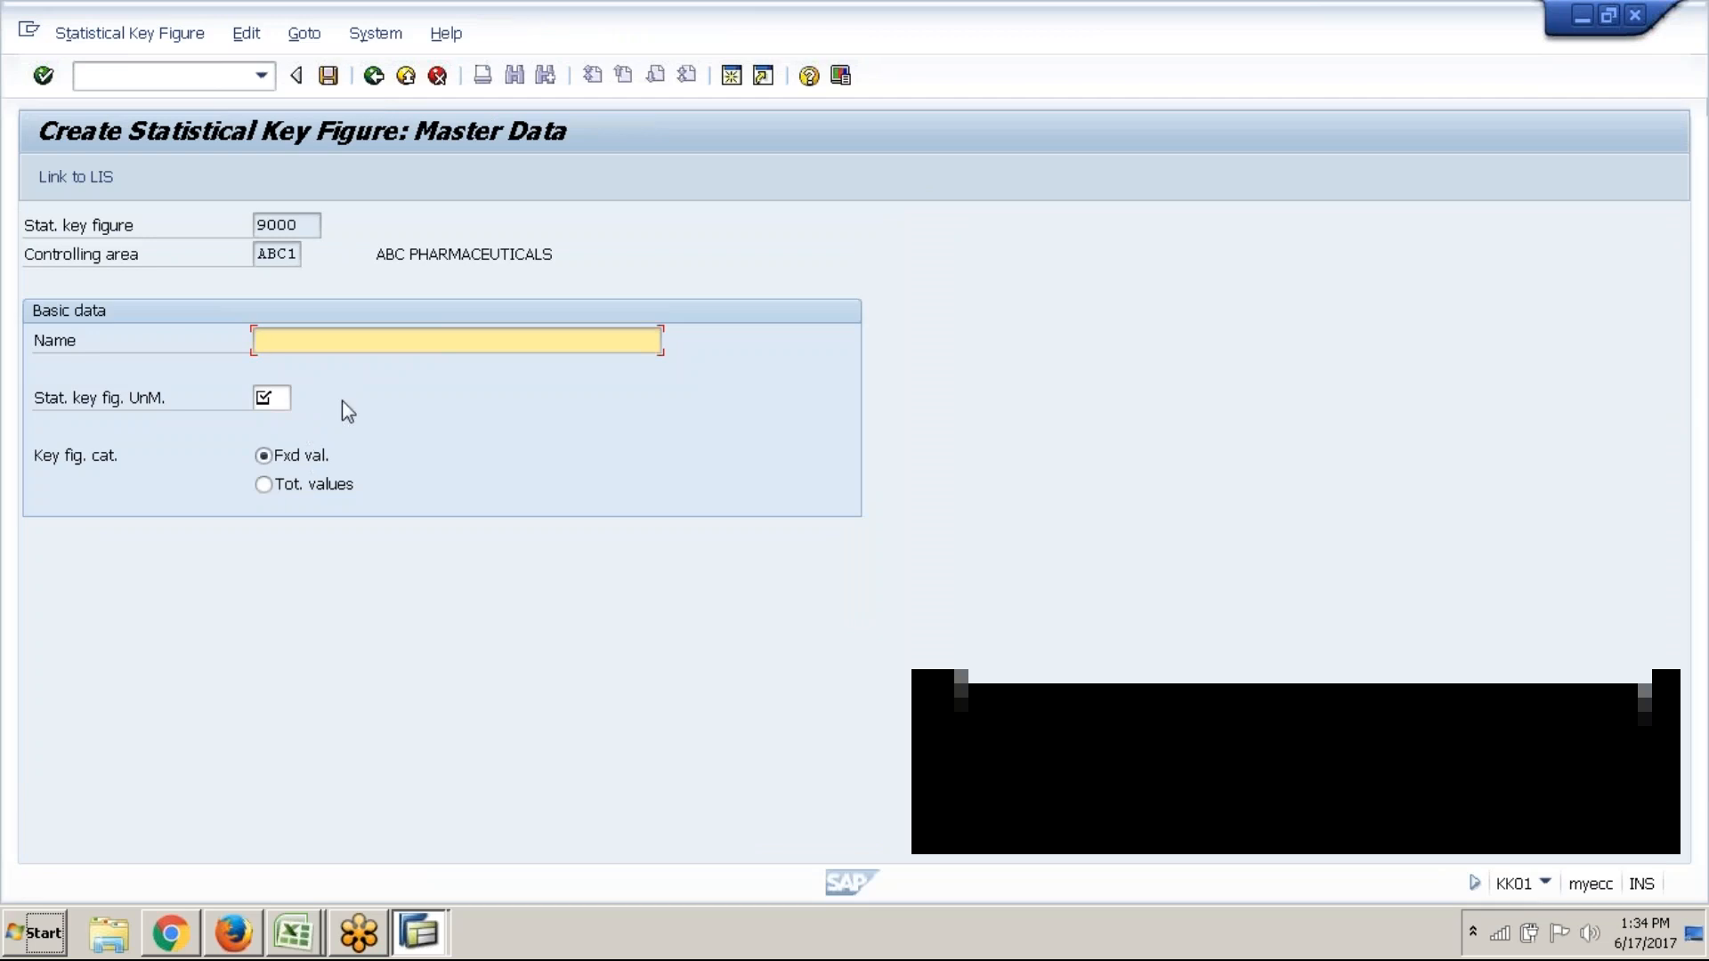
text(Production units)
key(Tab)
text(EA)
key(Return)
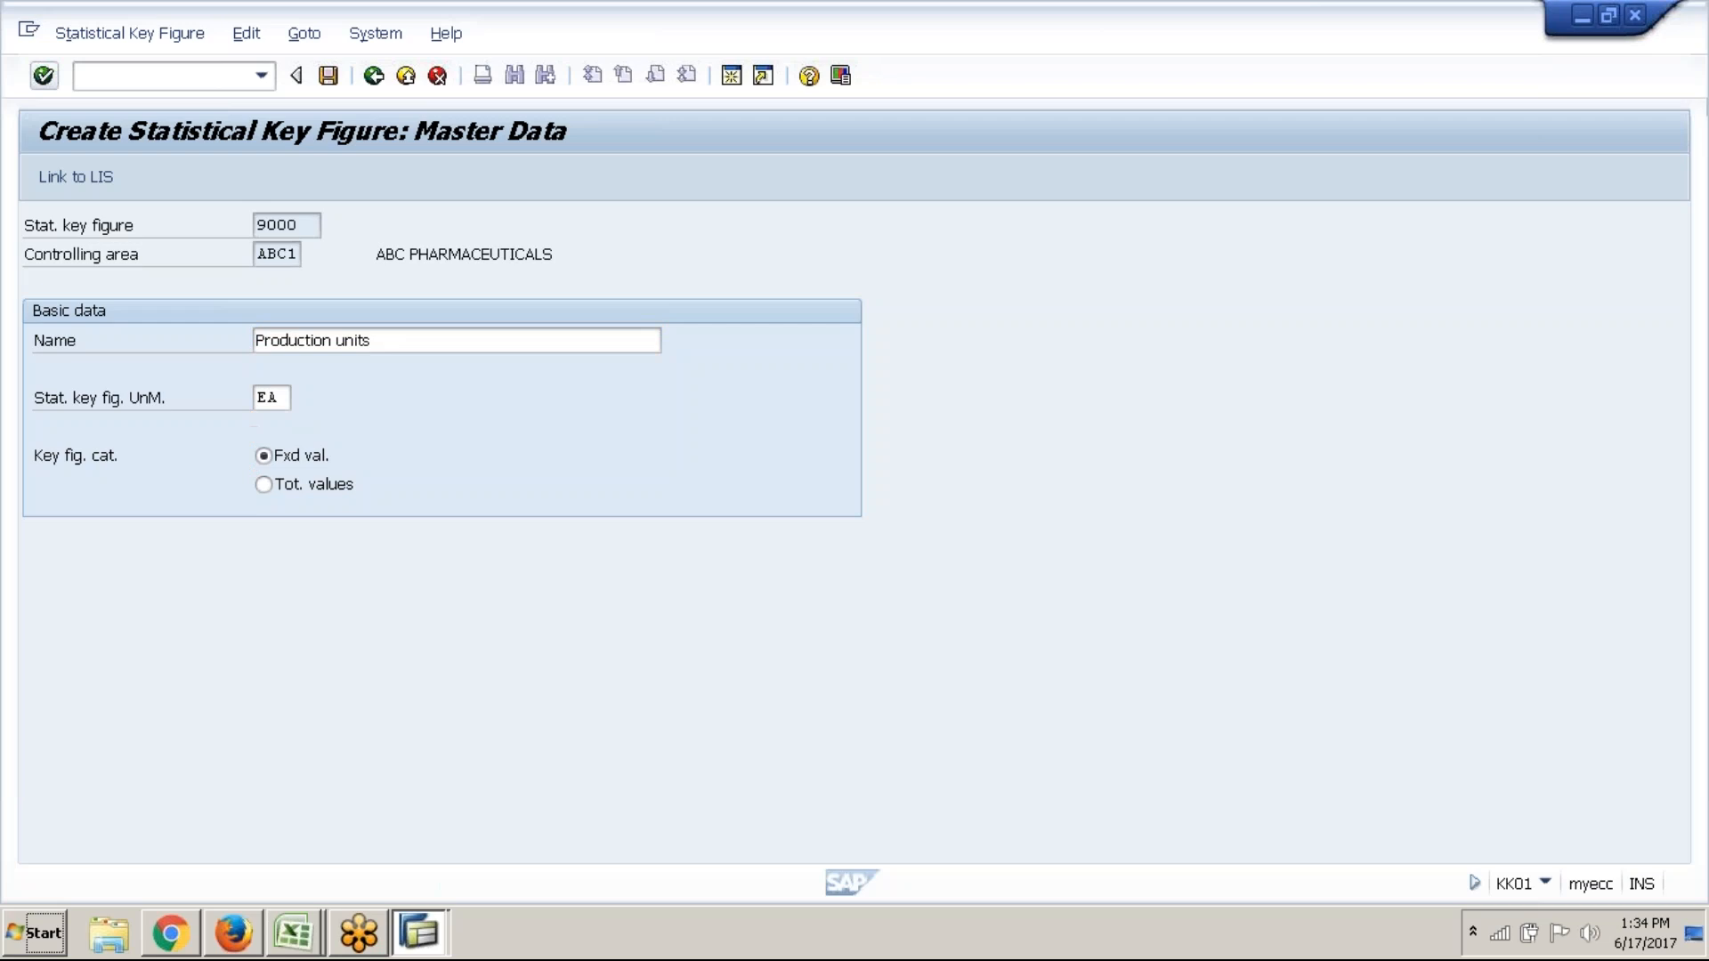
click(320, 495)
click(327, 80)
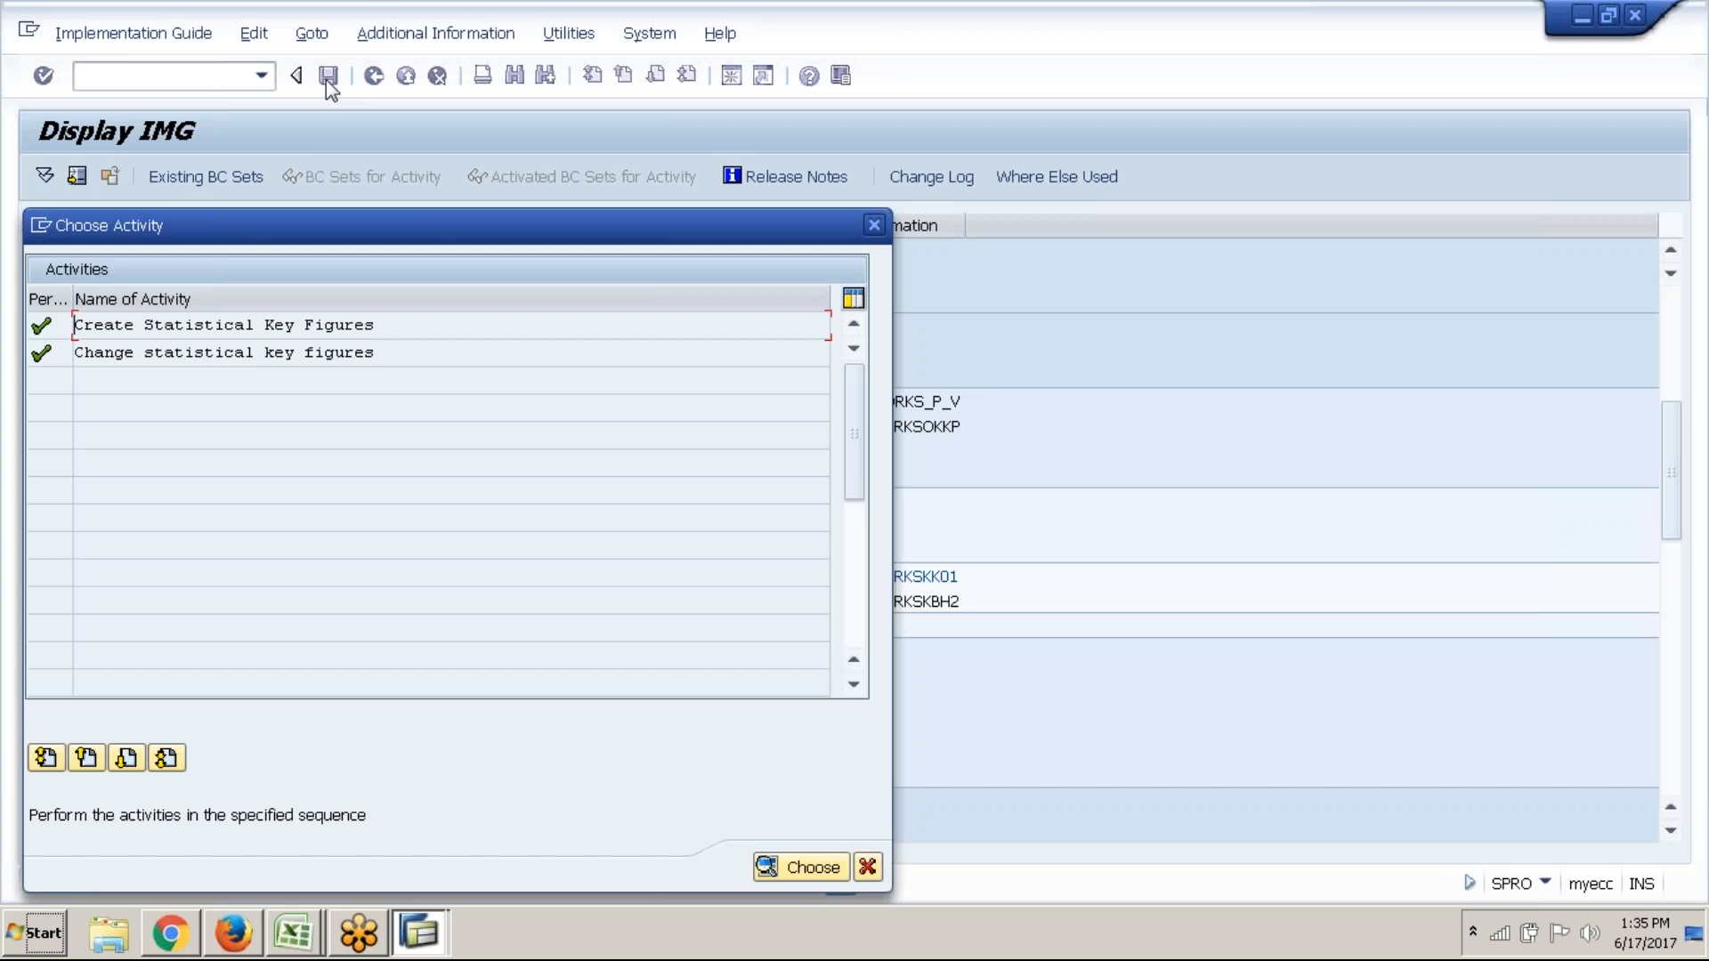
Close the activity chooser and IMG session, then check the other open SAP windows
click(871, 872)
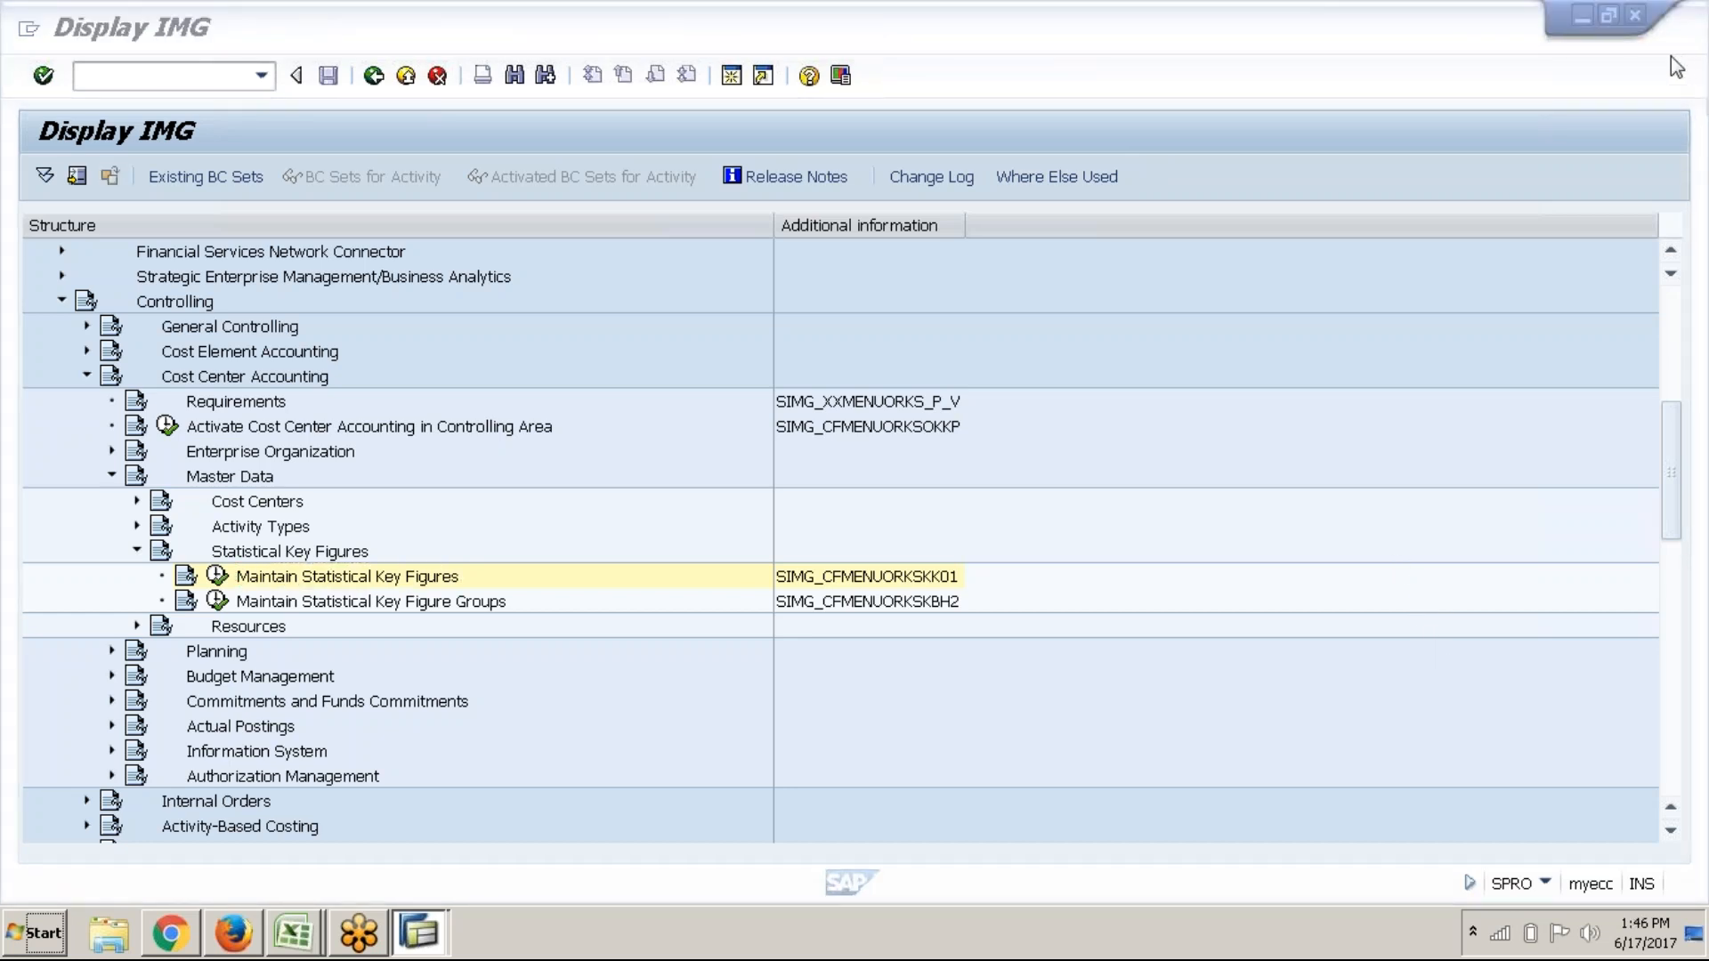
click(461, 354)
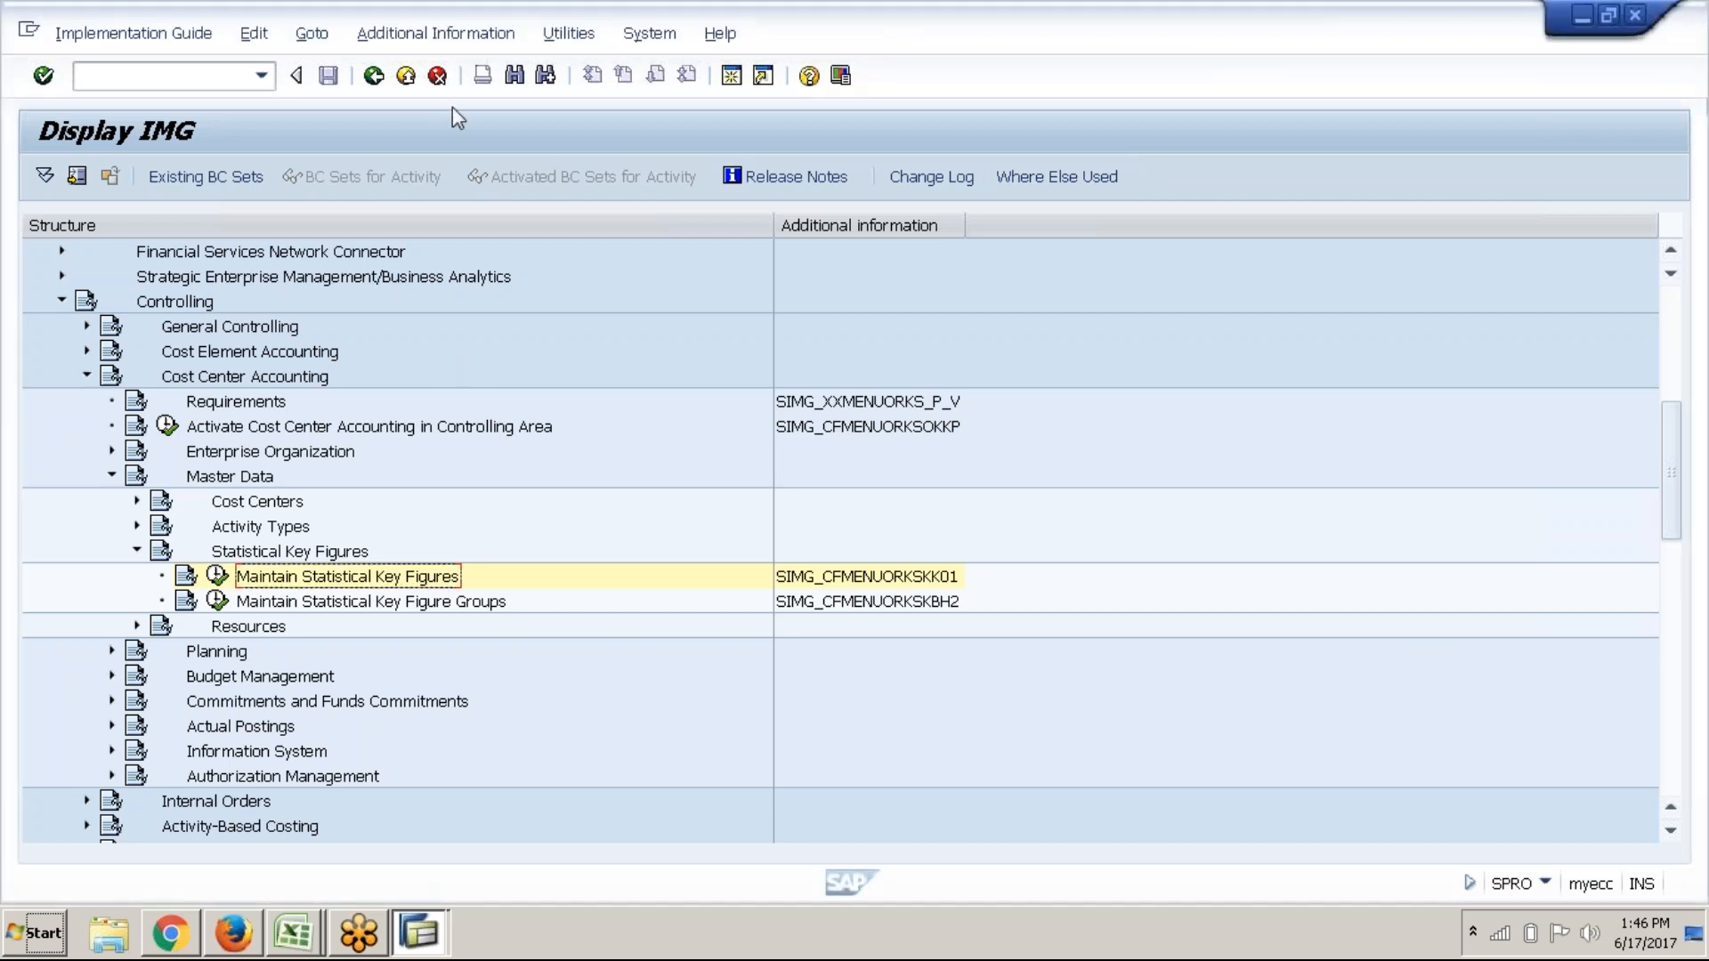
click(1639, 19)
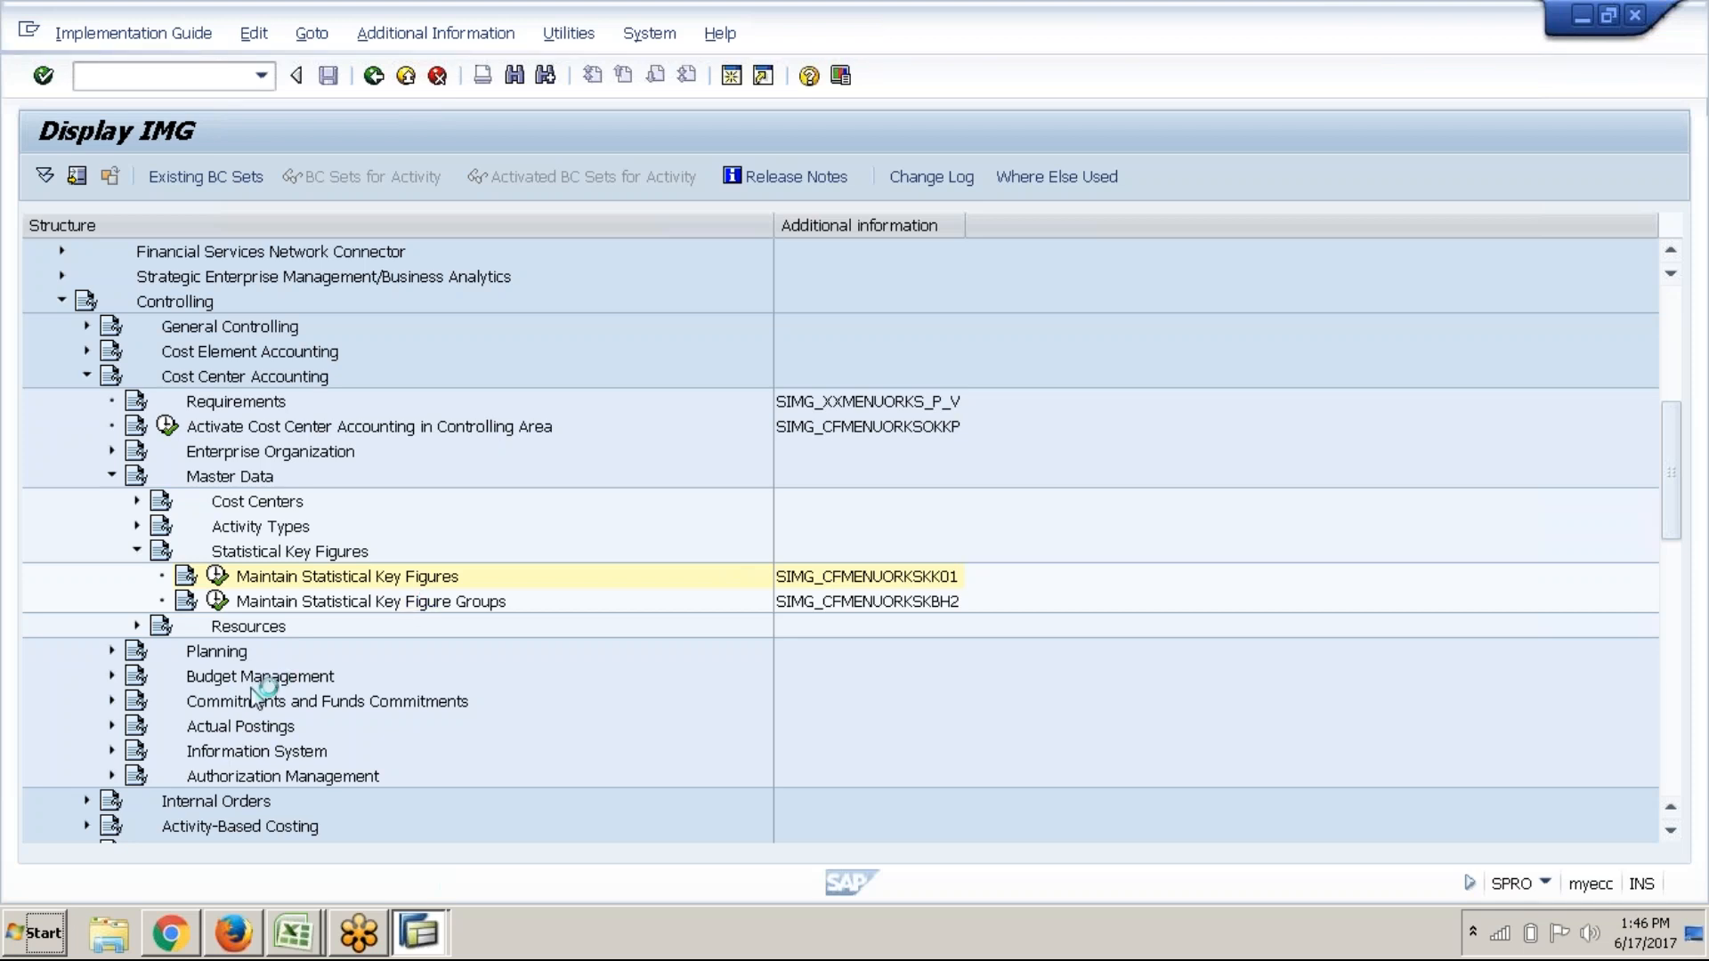
click(425, 941)
click(436, 895)
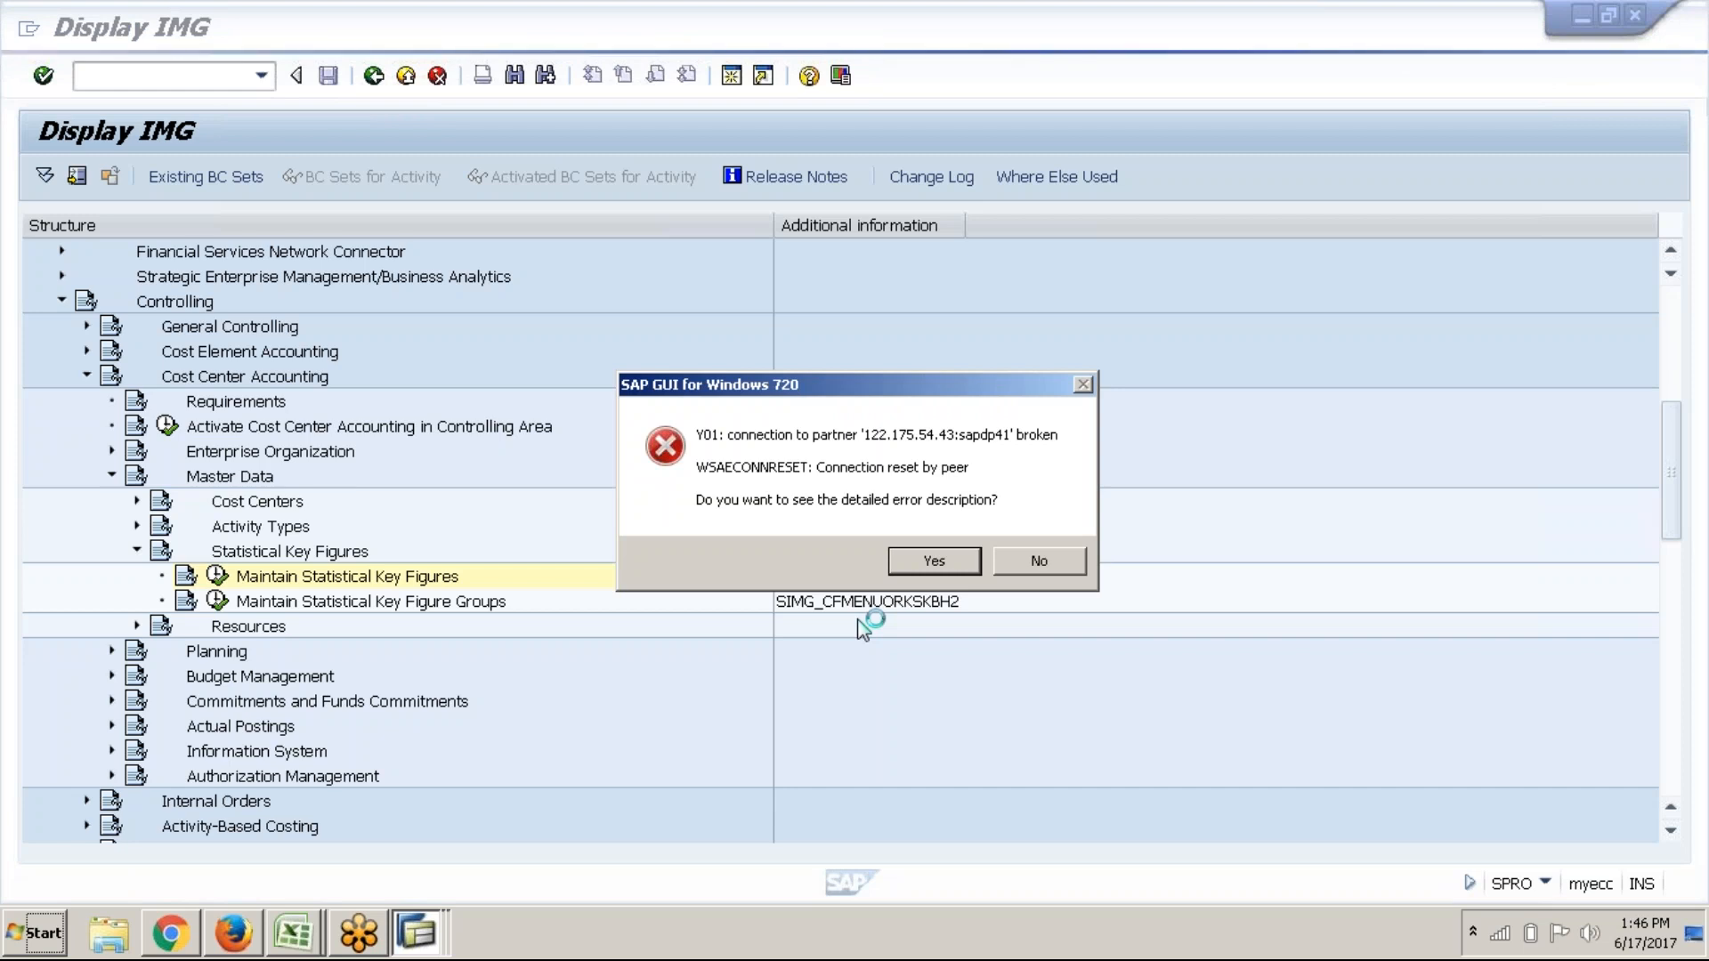
Dismiss the error and log back on to the Online system with the saved user and password
click(1035, 562)
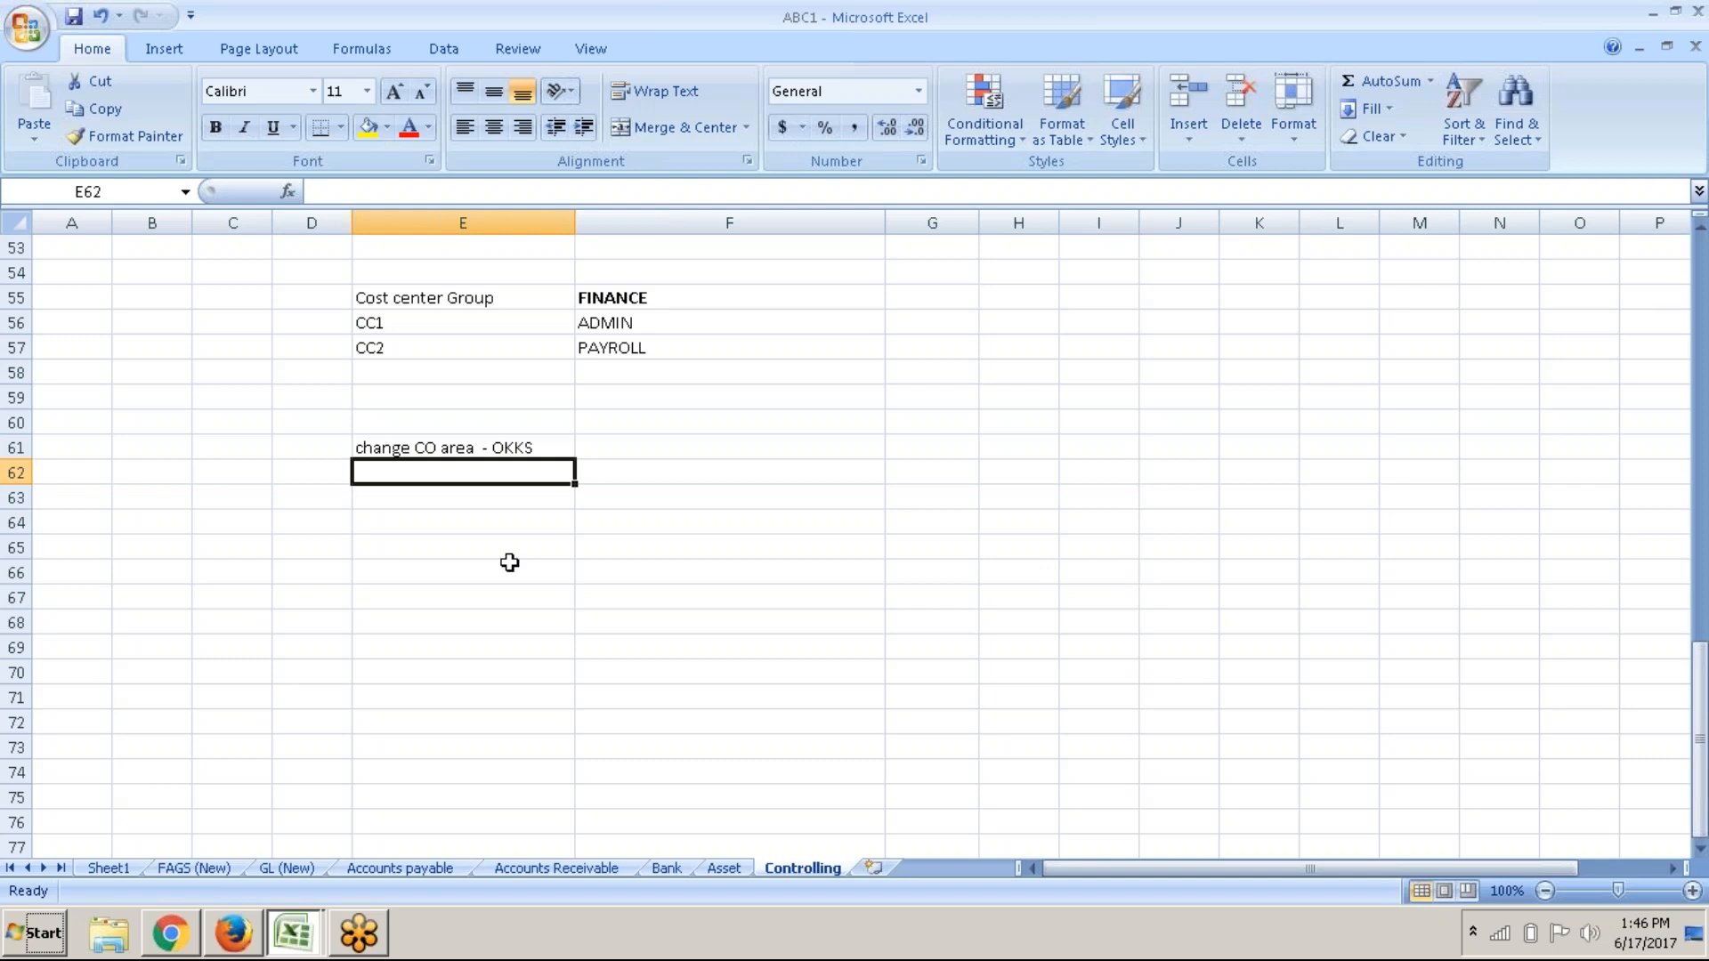
key(super+d)
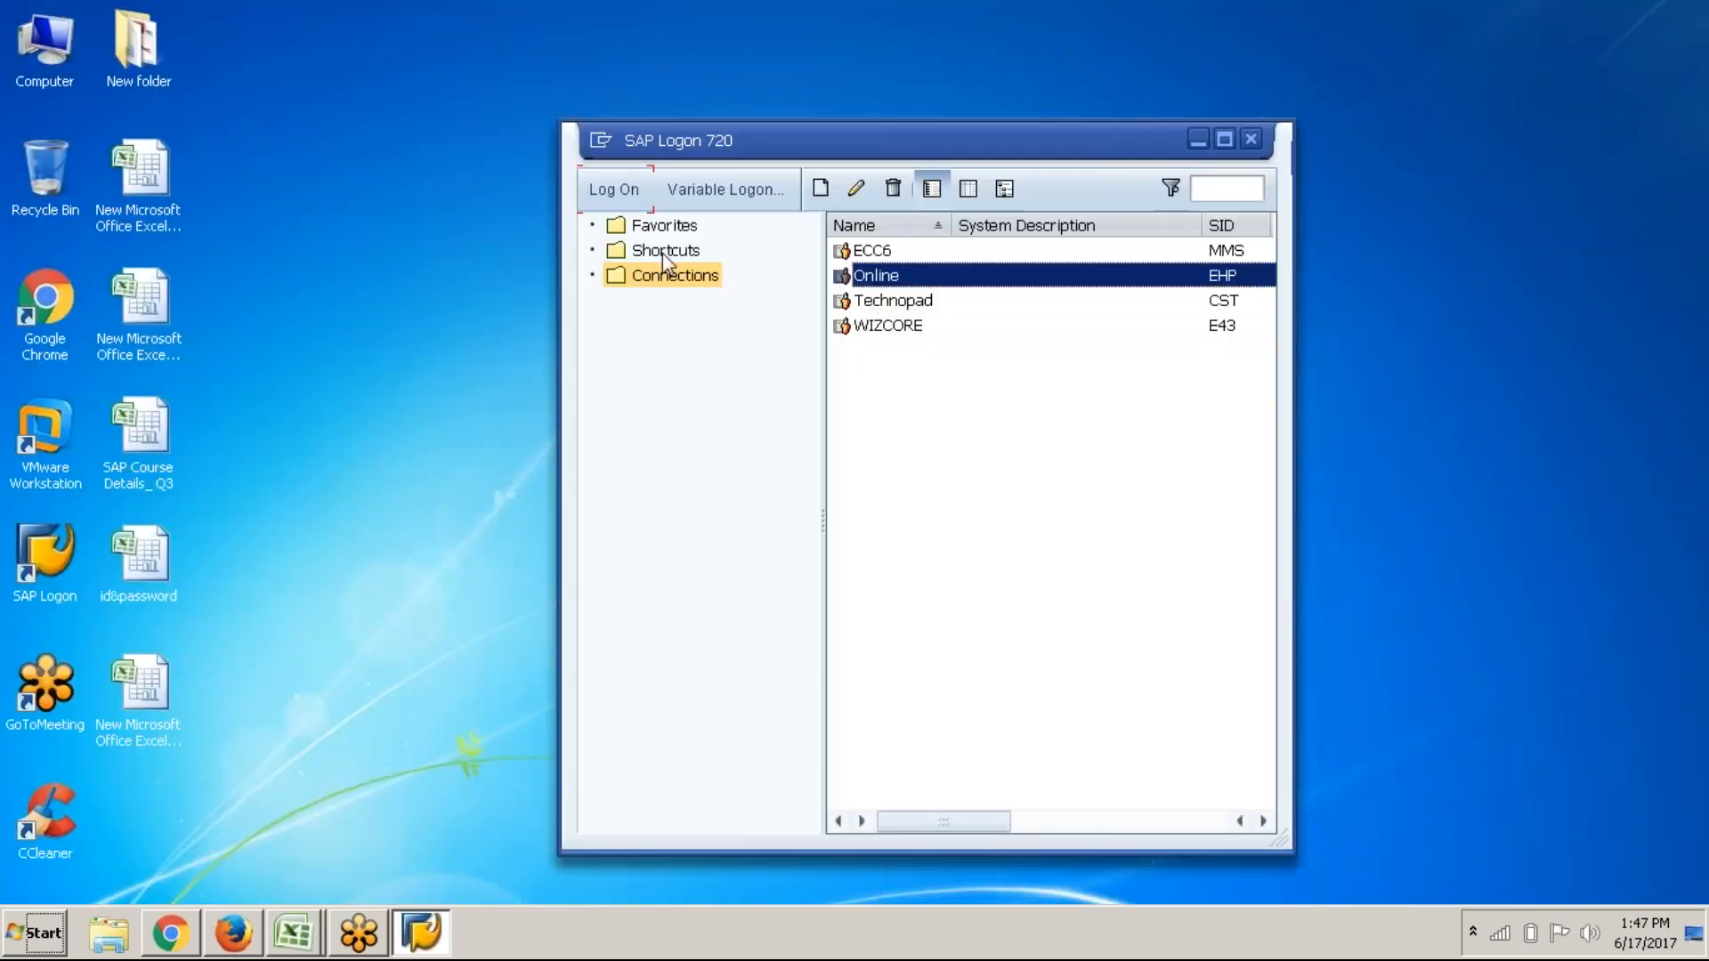
click(610, 189)
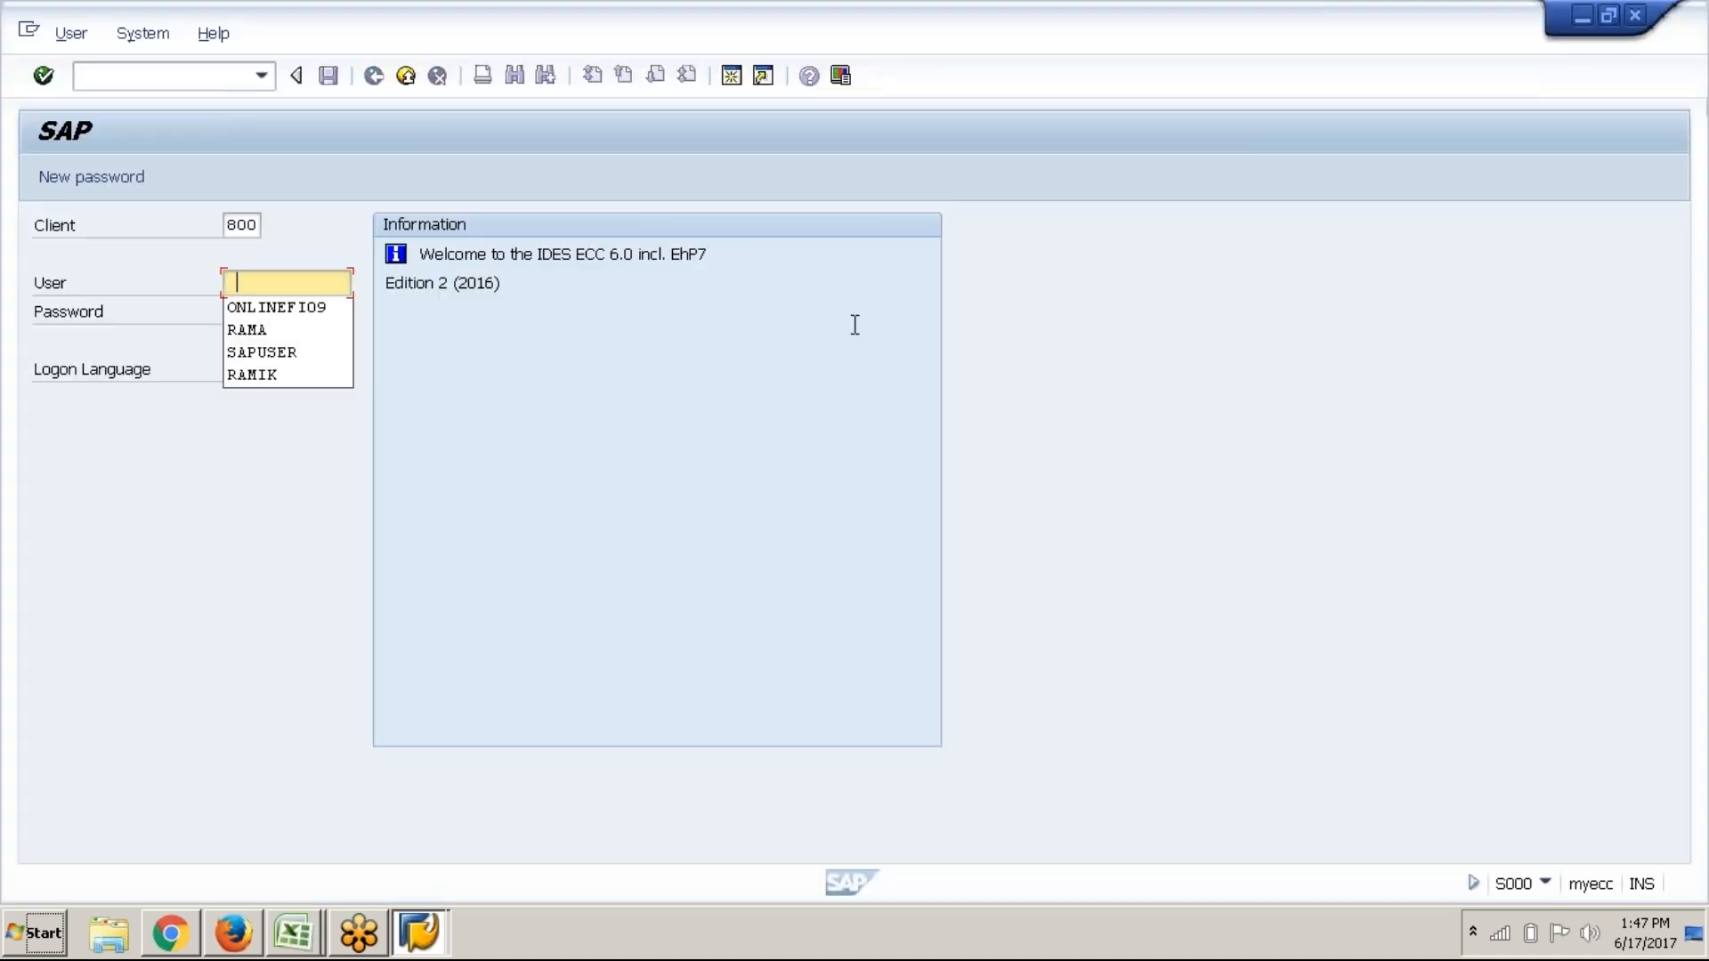
click(297, 309)
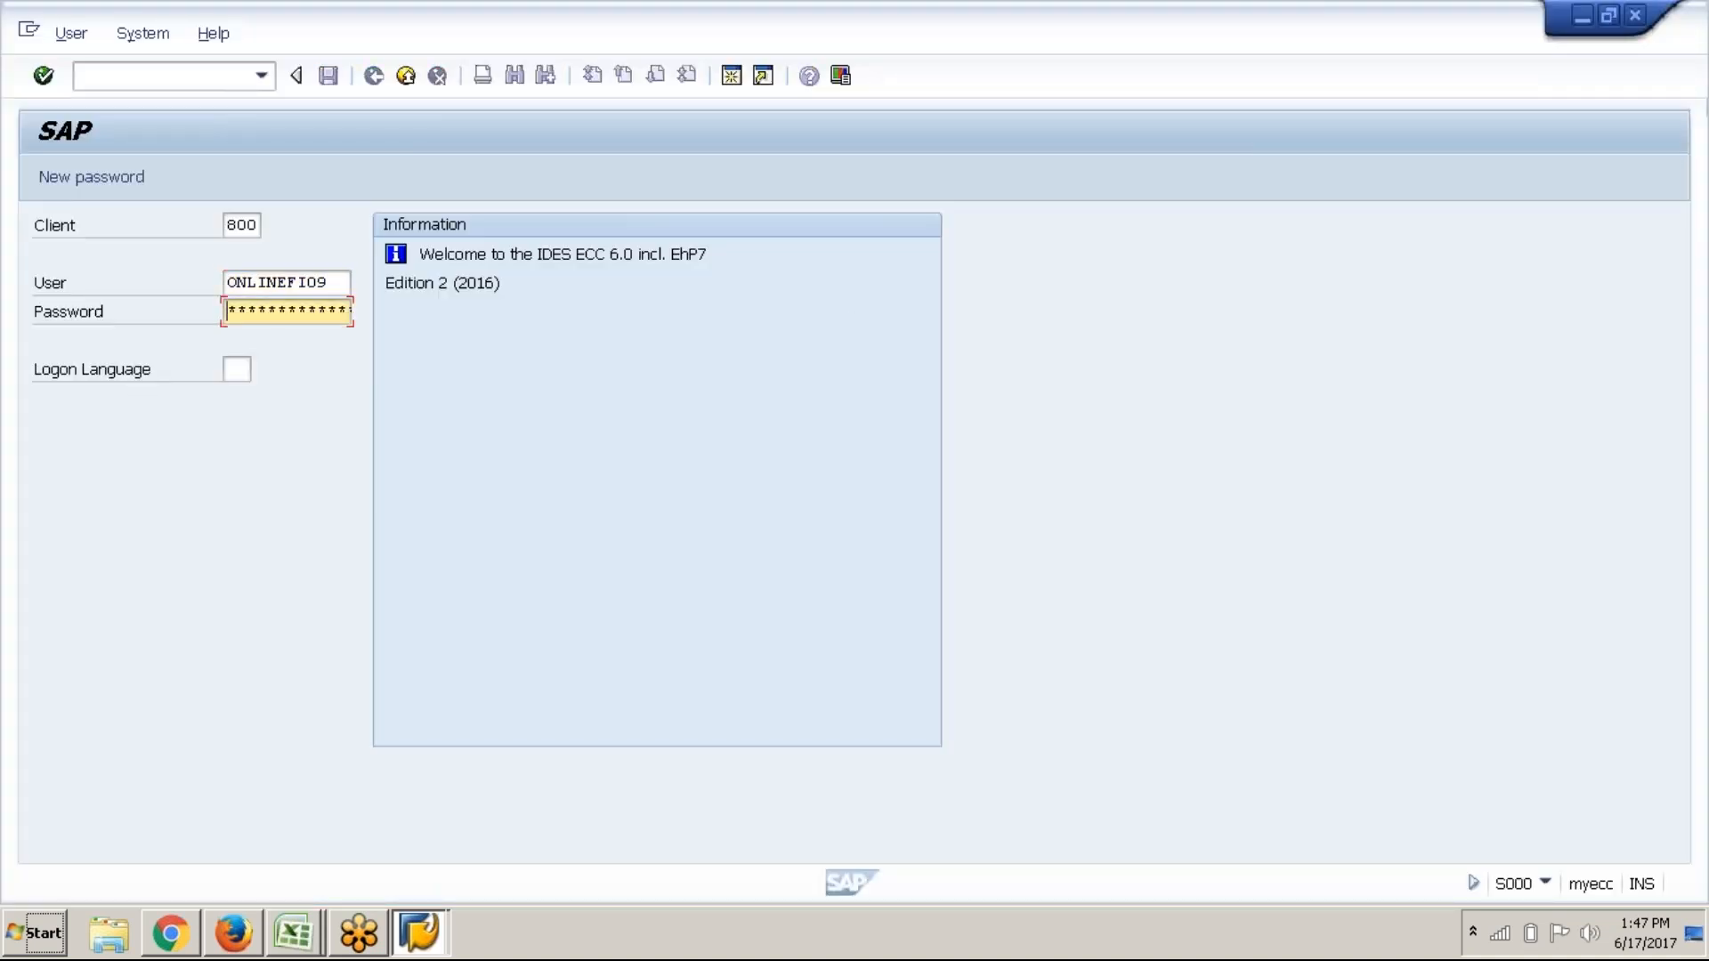
text(**)
text(******)
key(Return)
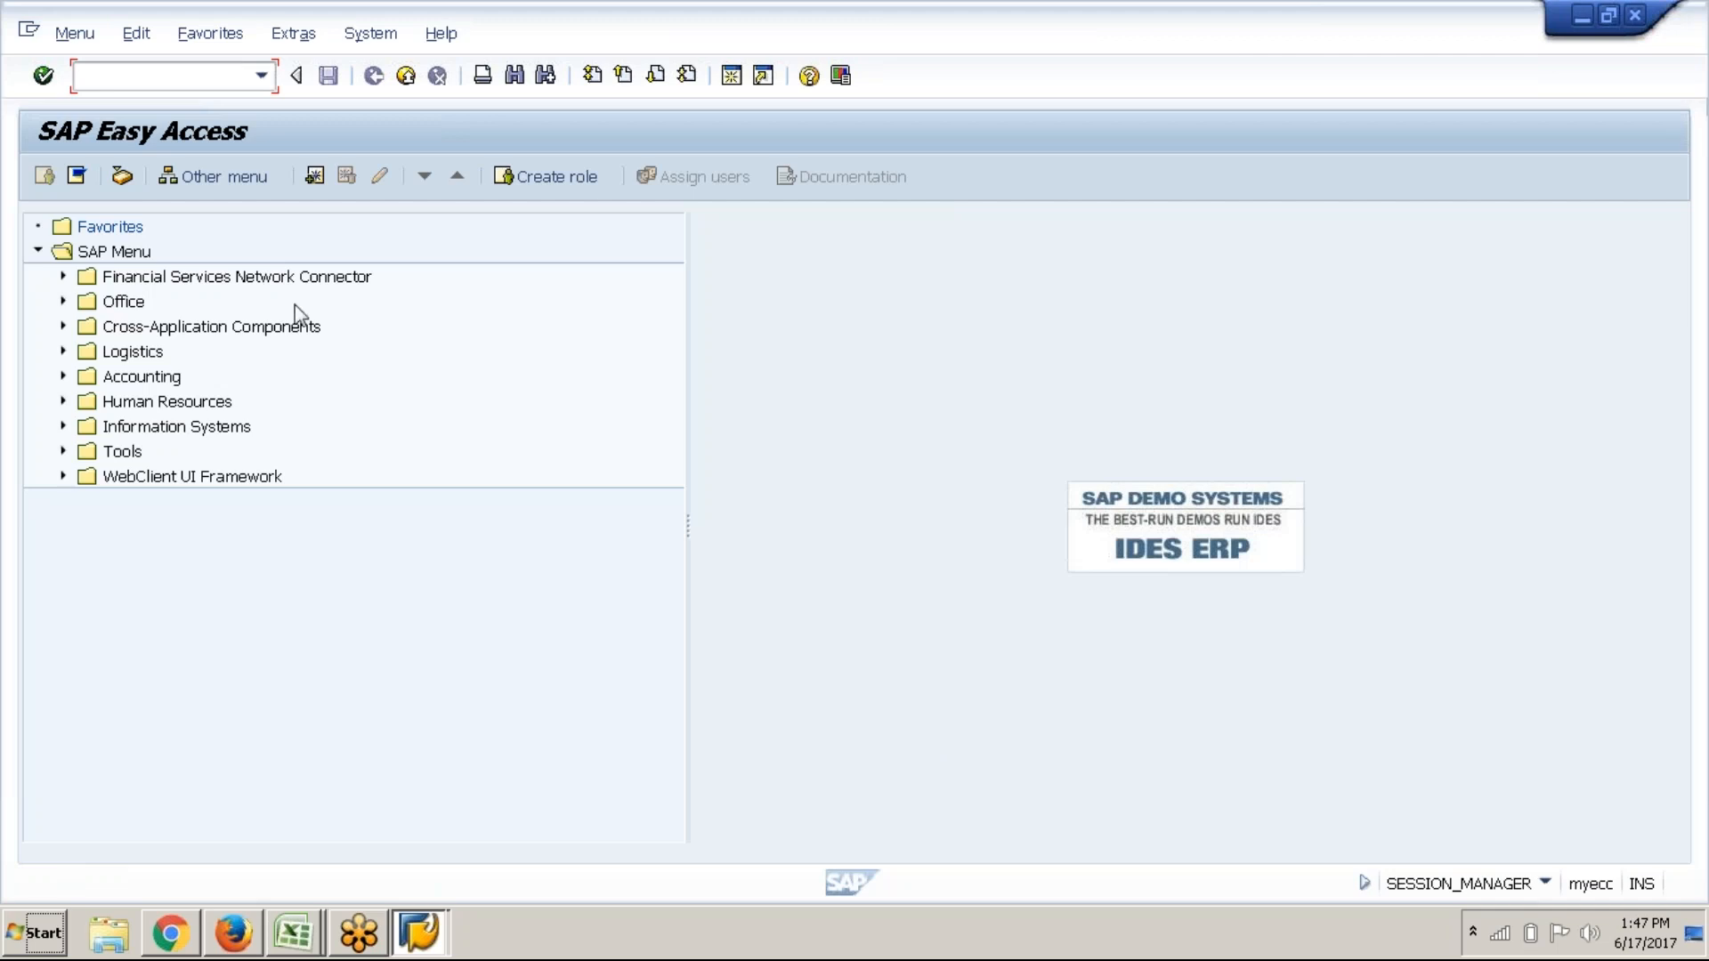
Launch KP46 from Cost Center Accounting > Planning > Statistical Key Figures and set controlling area ABC1
click(63, 377)
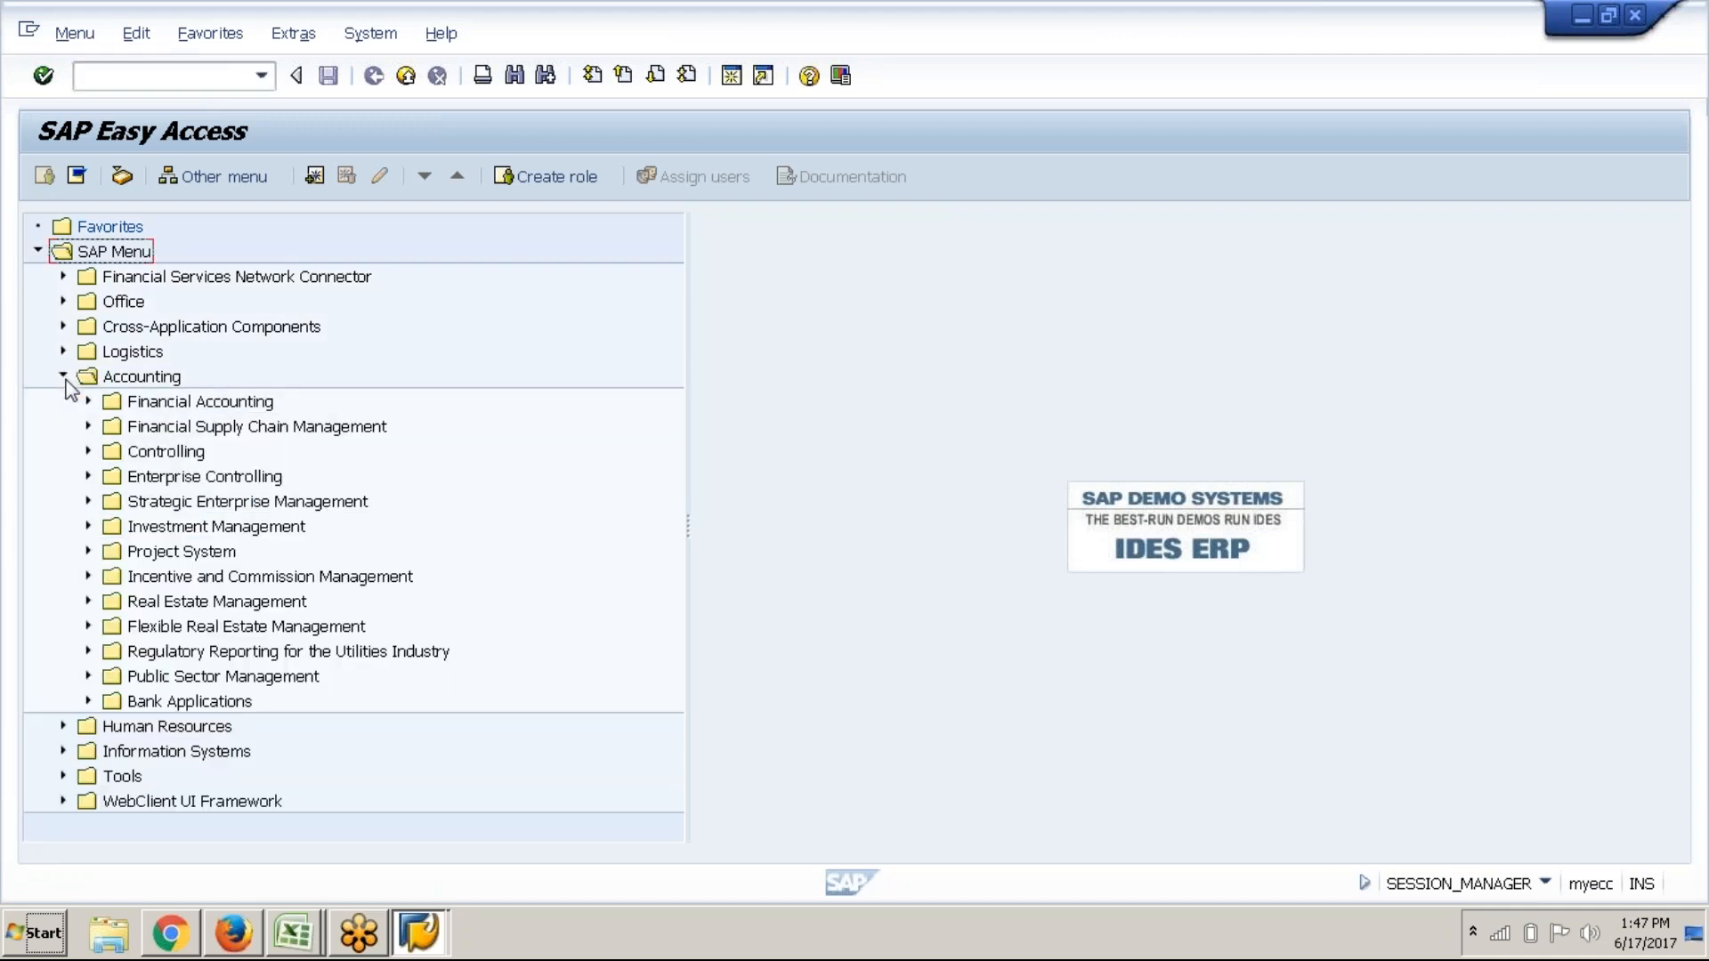
click(88, 451)
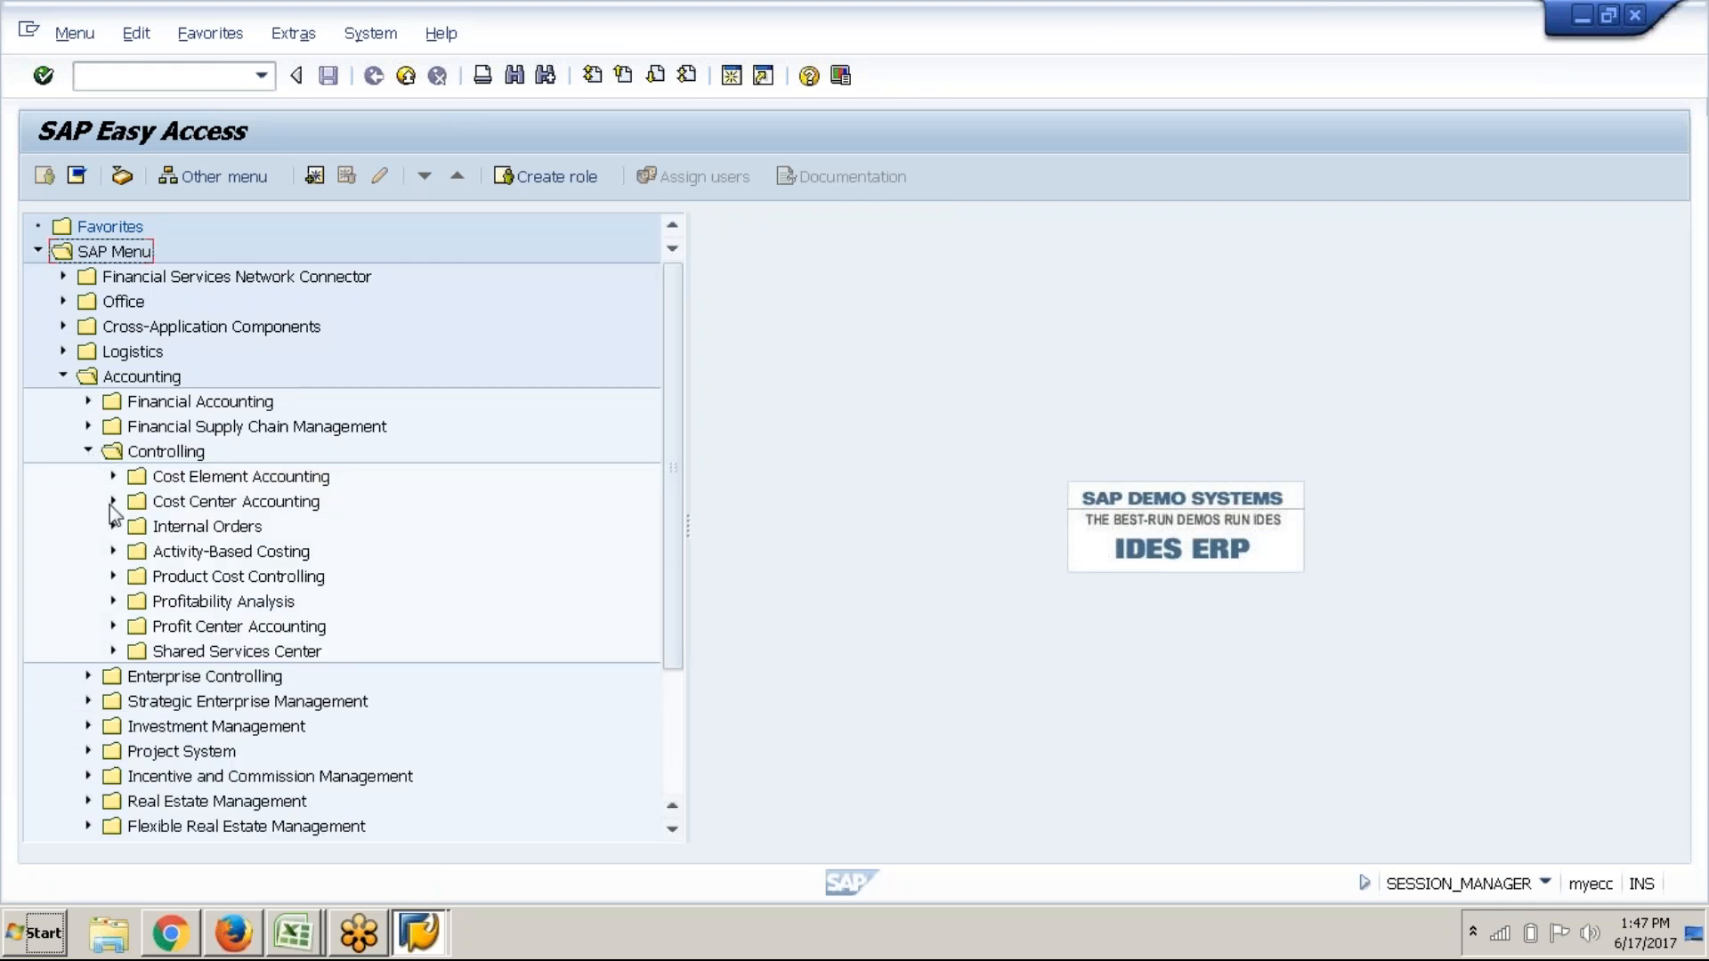
click(112, 503)
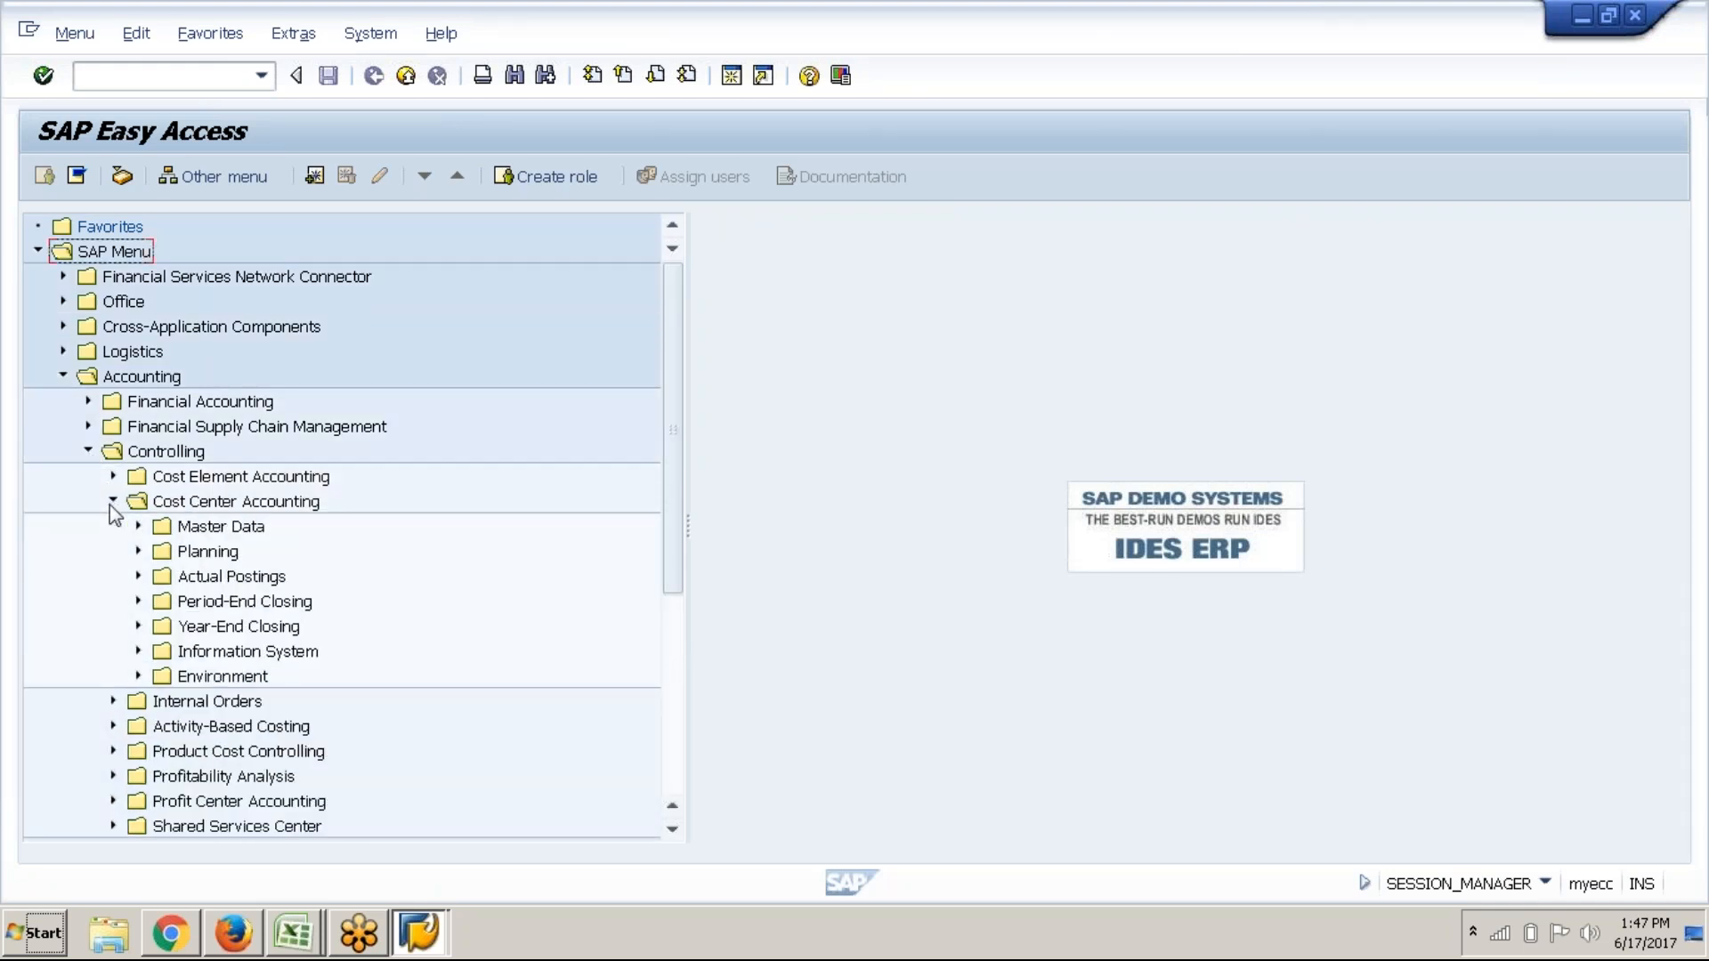
click(137, 552)
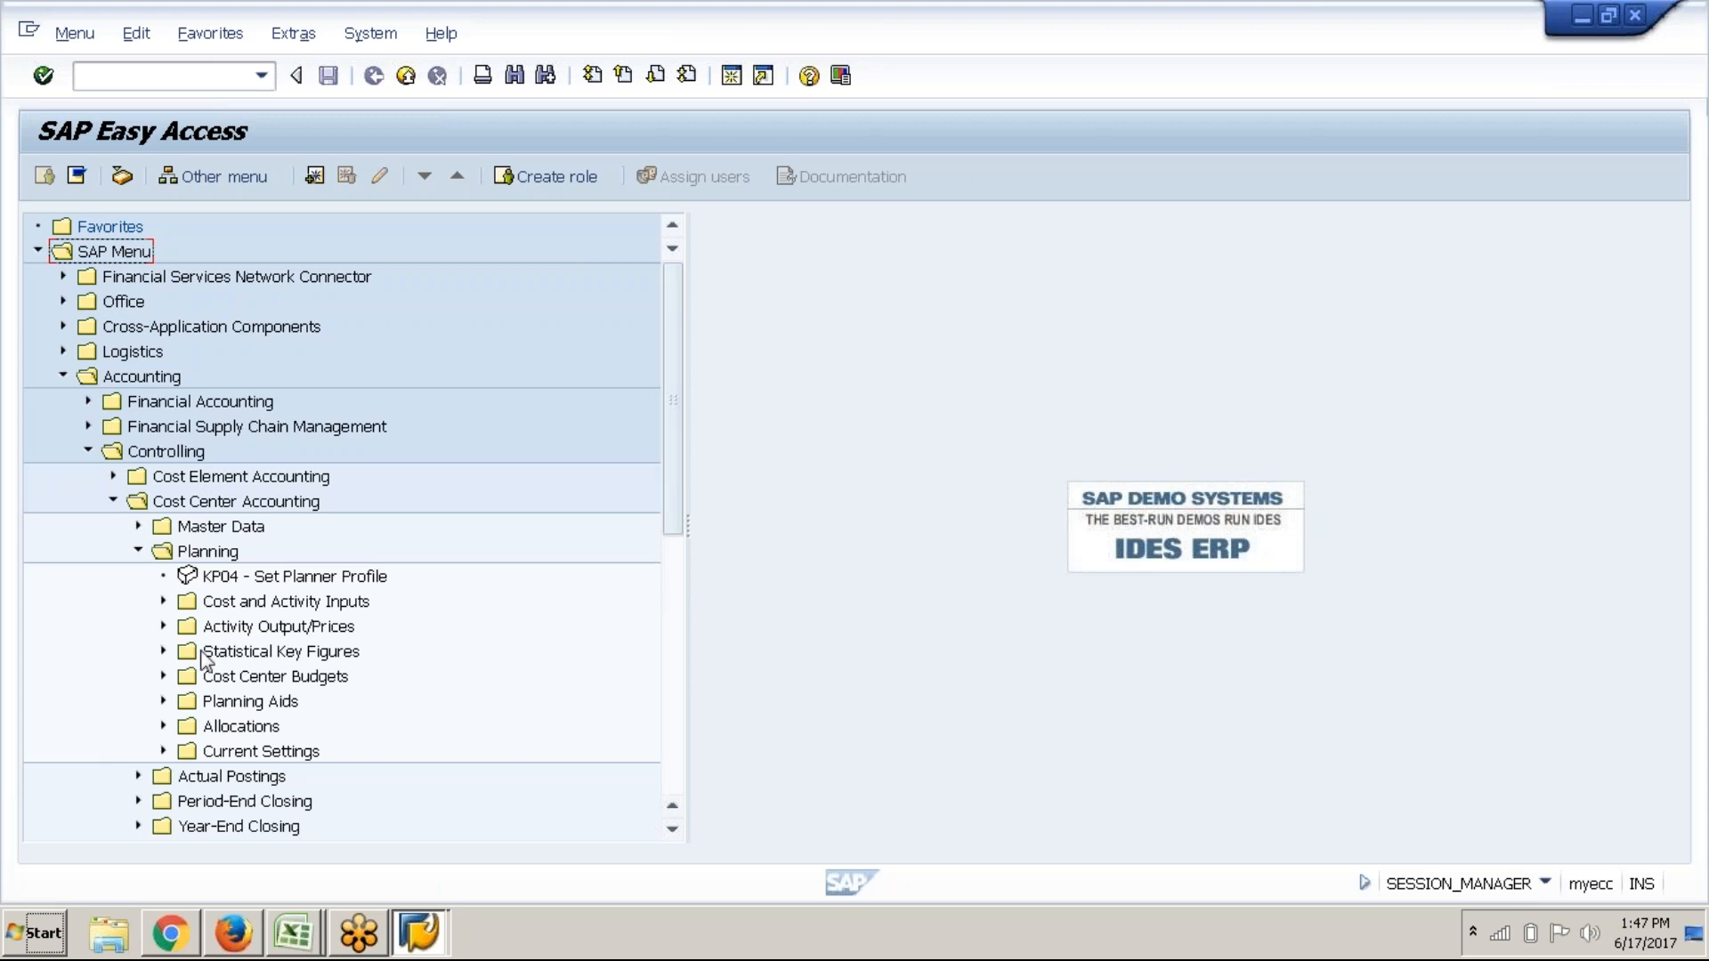
click(158, 653)
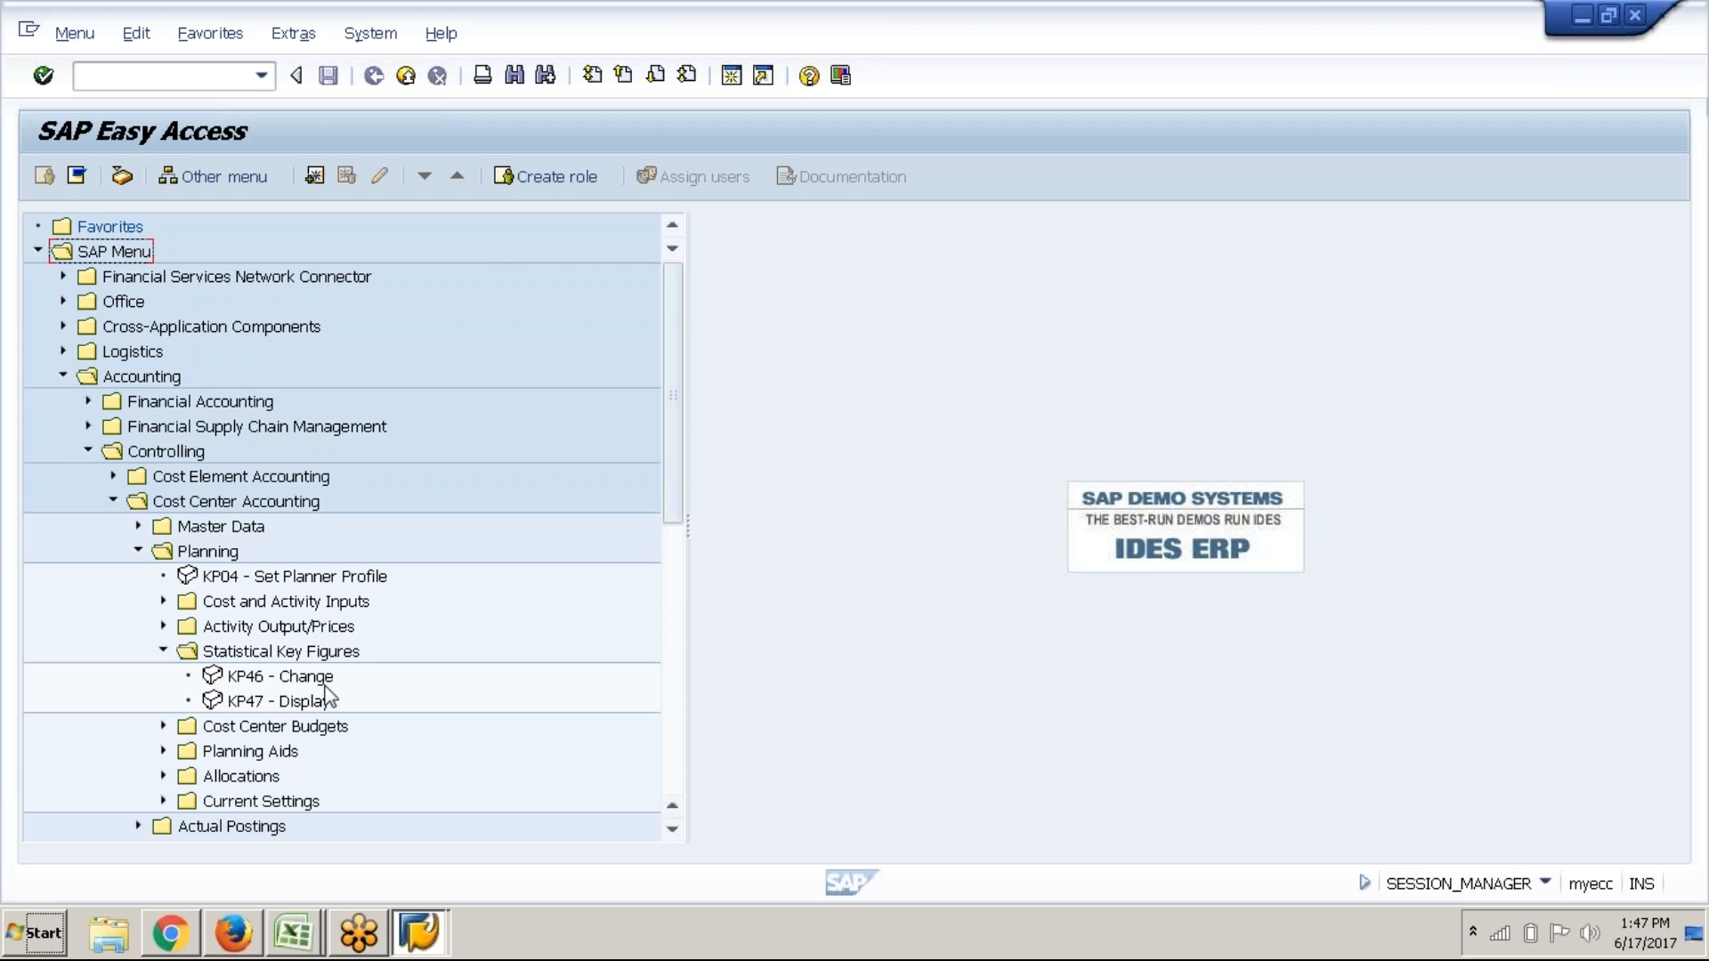
double_click(294, 676)
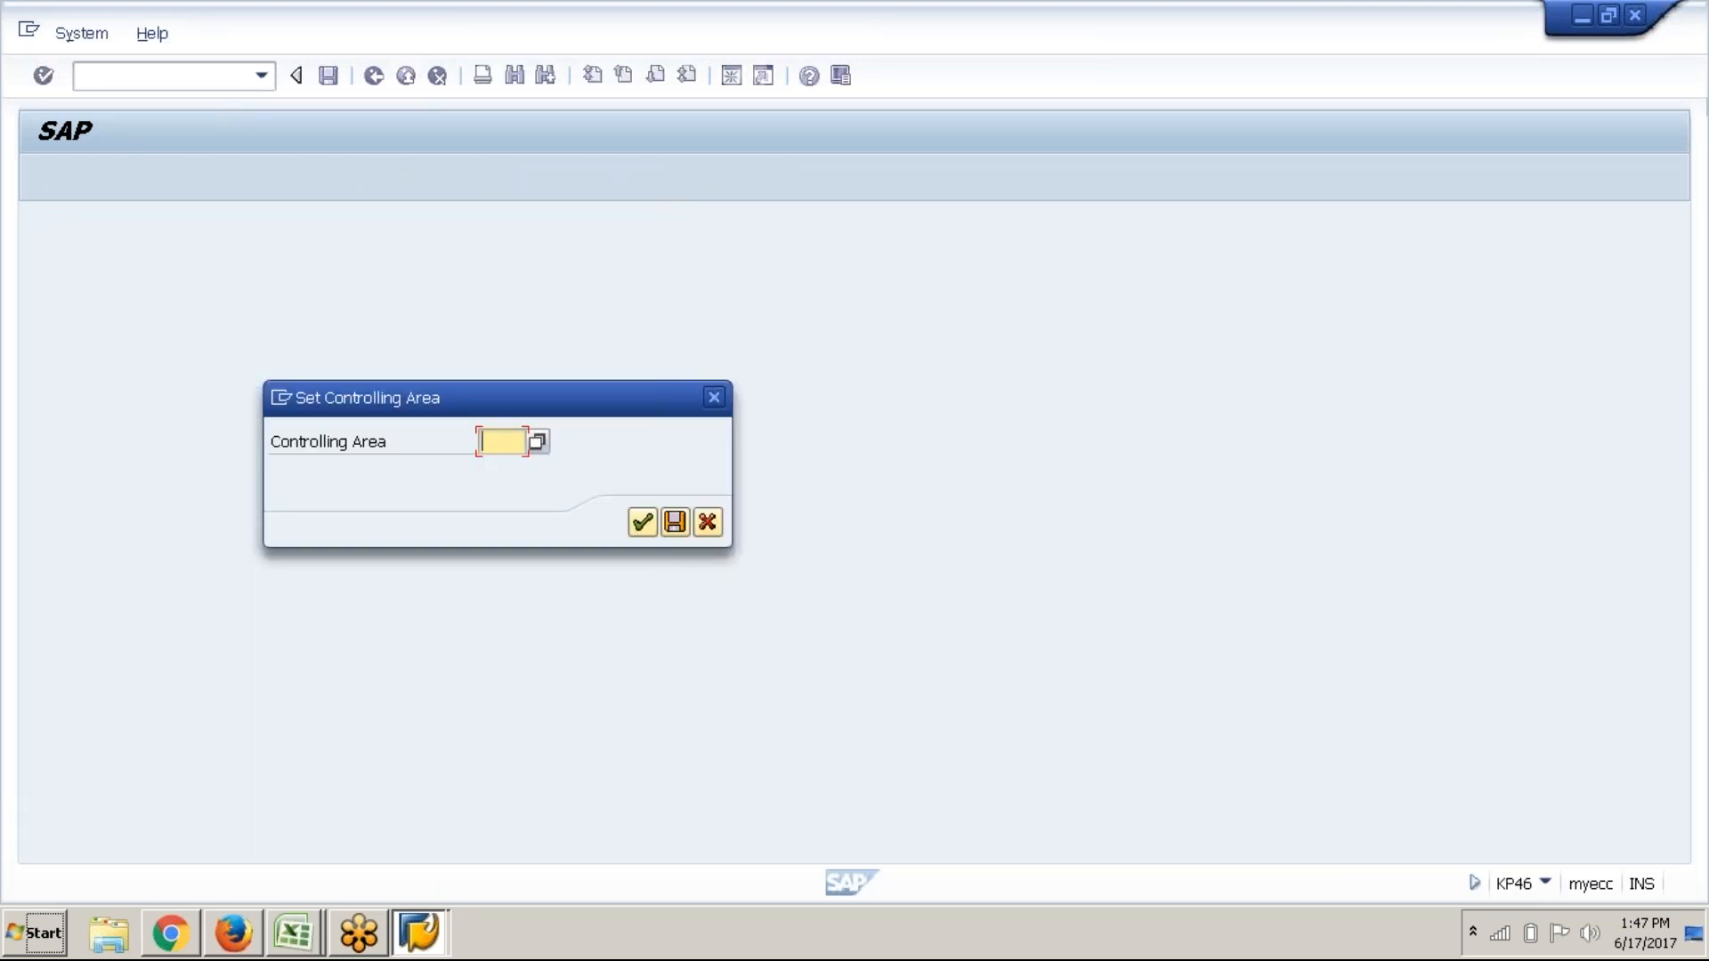
text(ABC1)
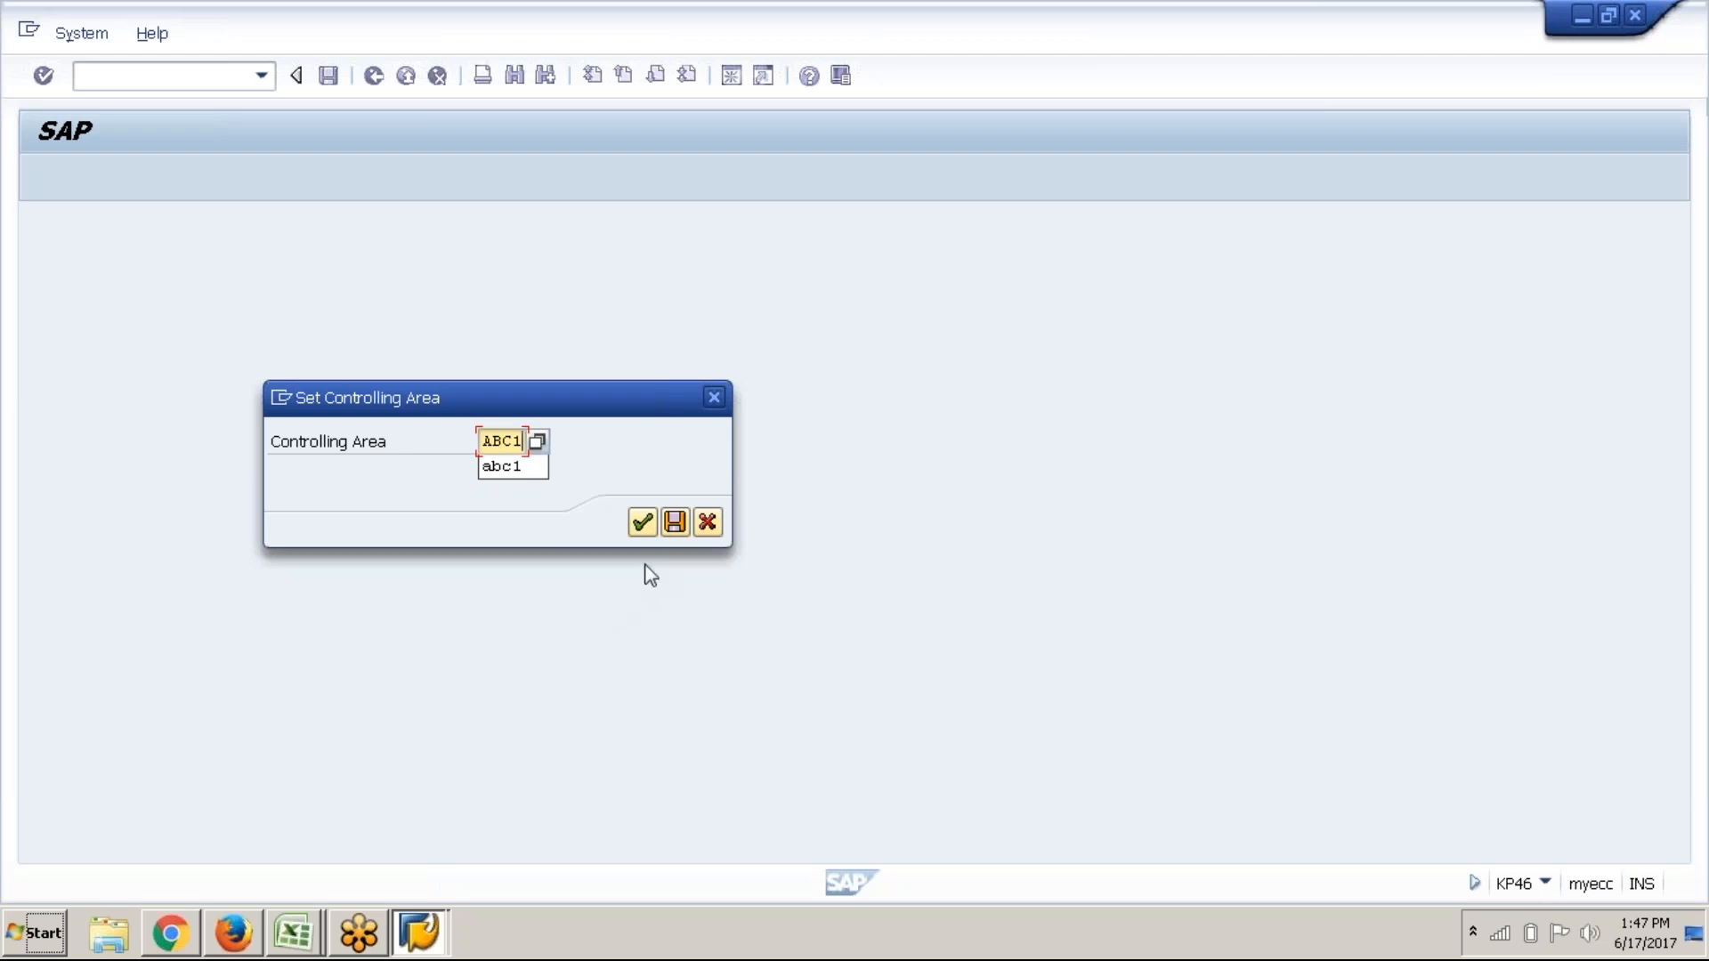
click(640, 521)
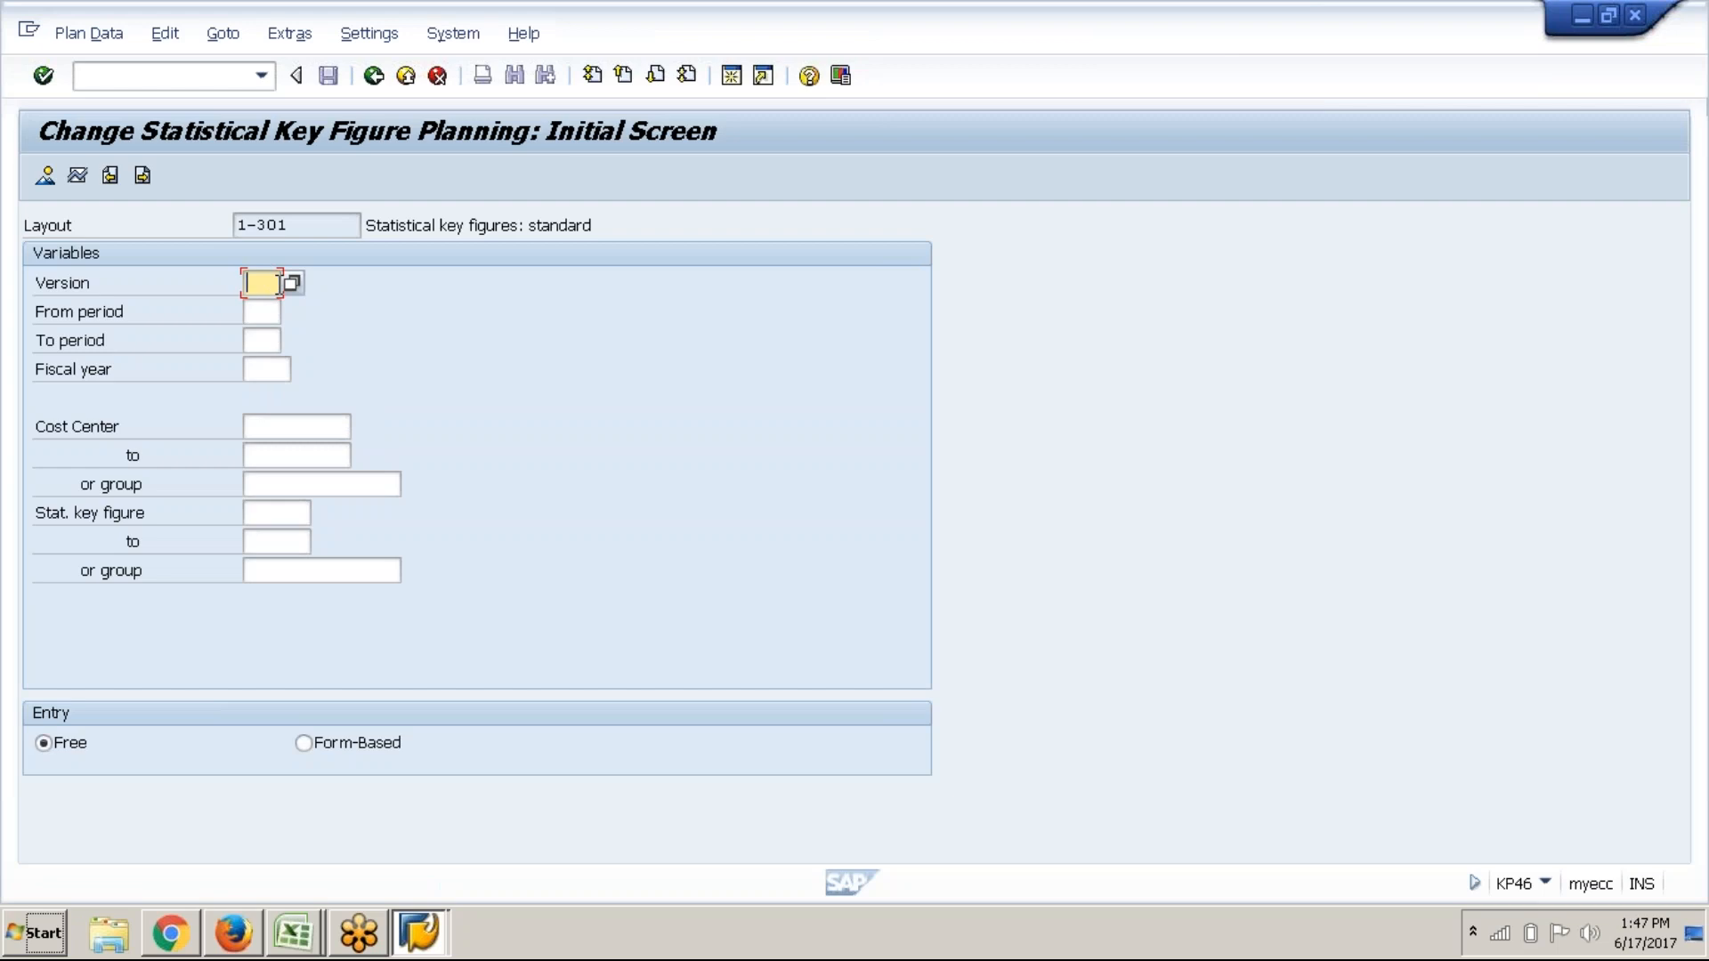
Select plan version 0, periods 1 to 12 and fiscal year 2017
click(291, 283)
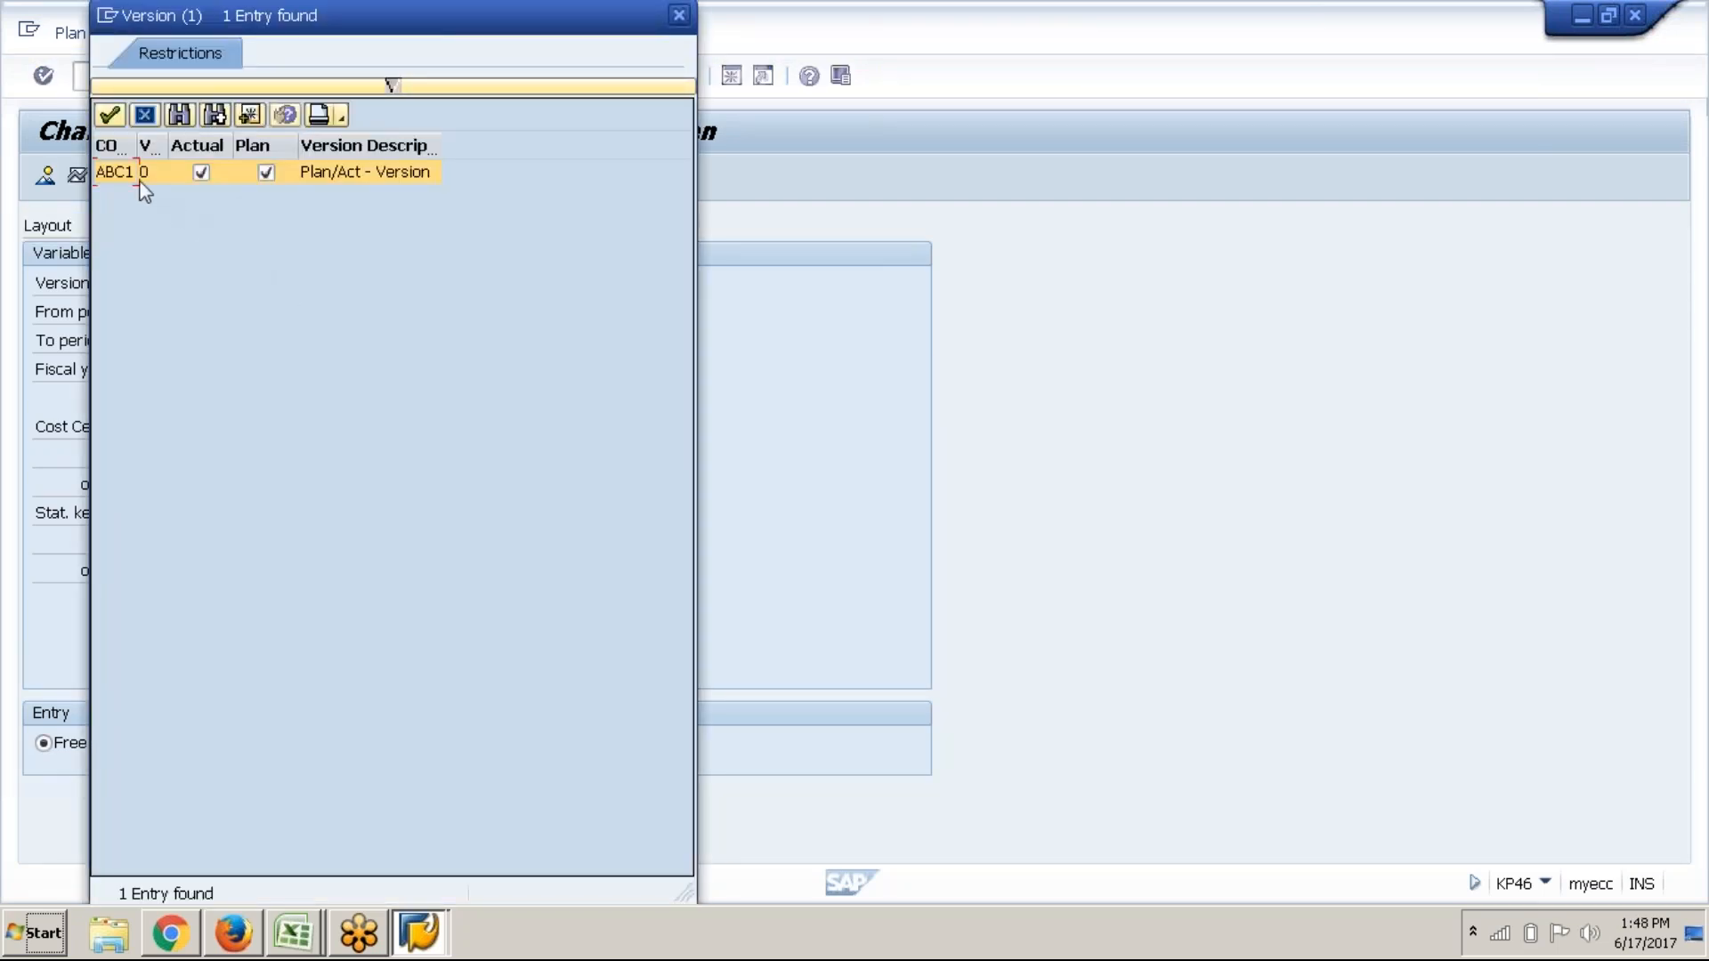
click(110, 107)
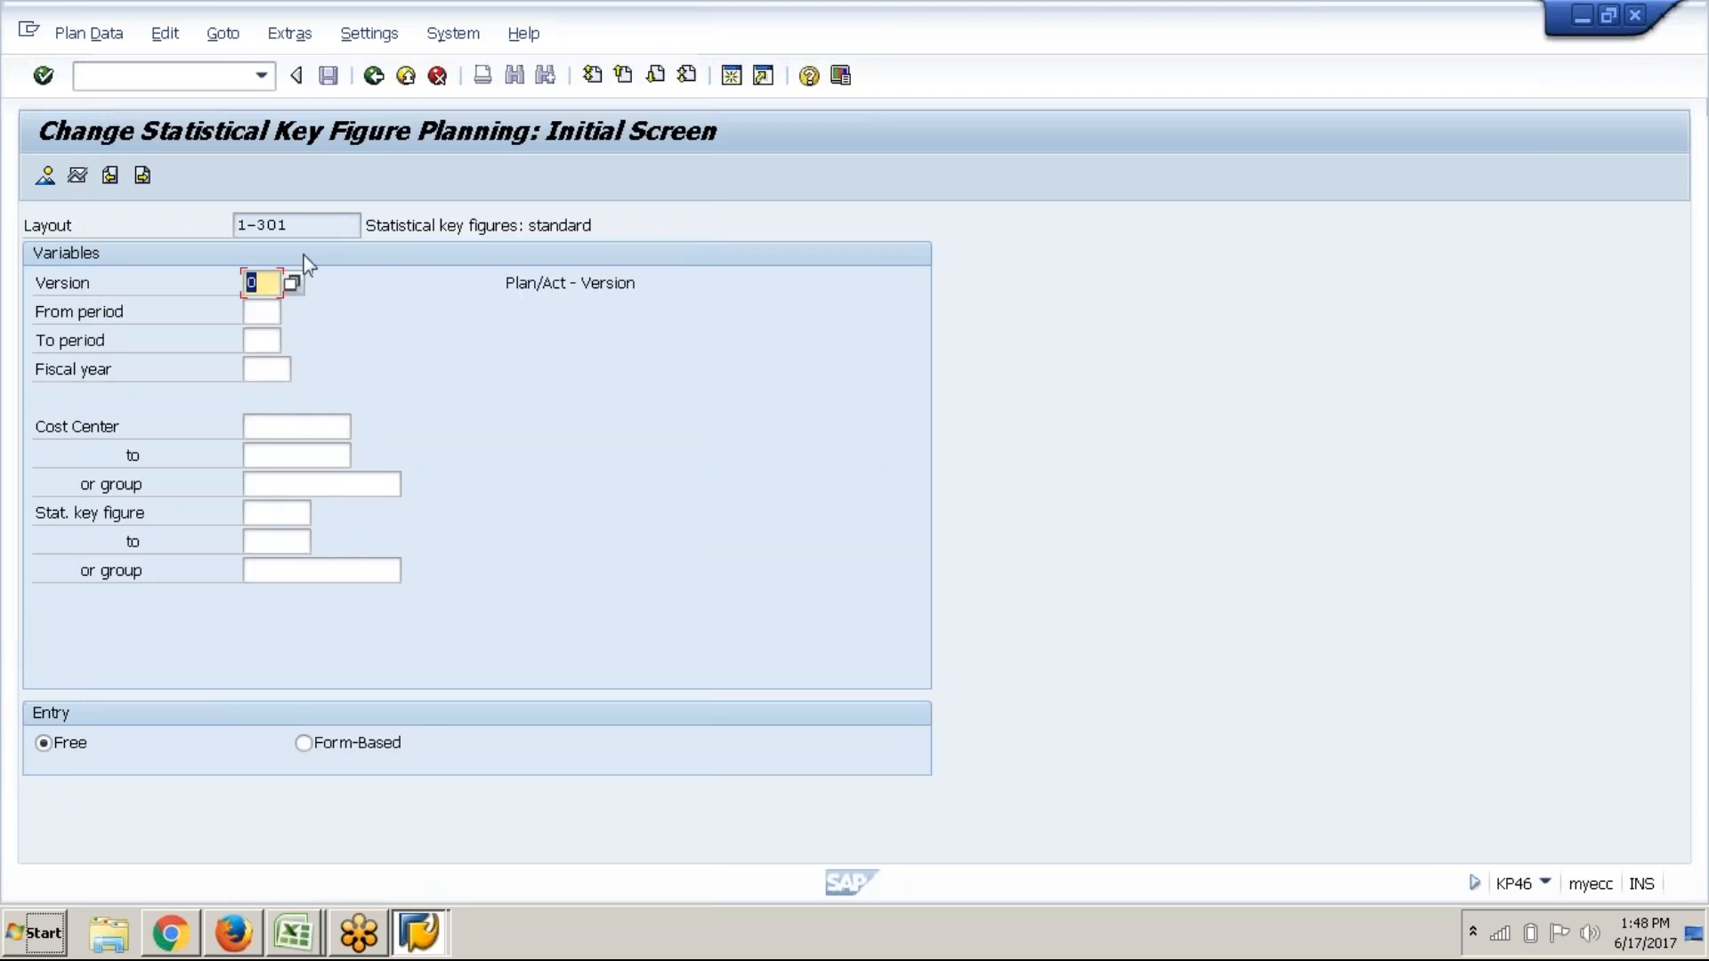
click(254, 309)
text(1)
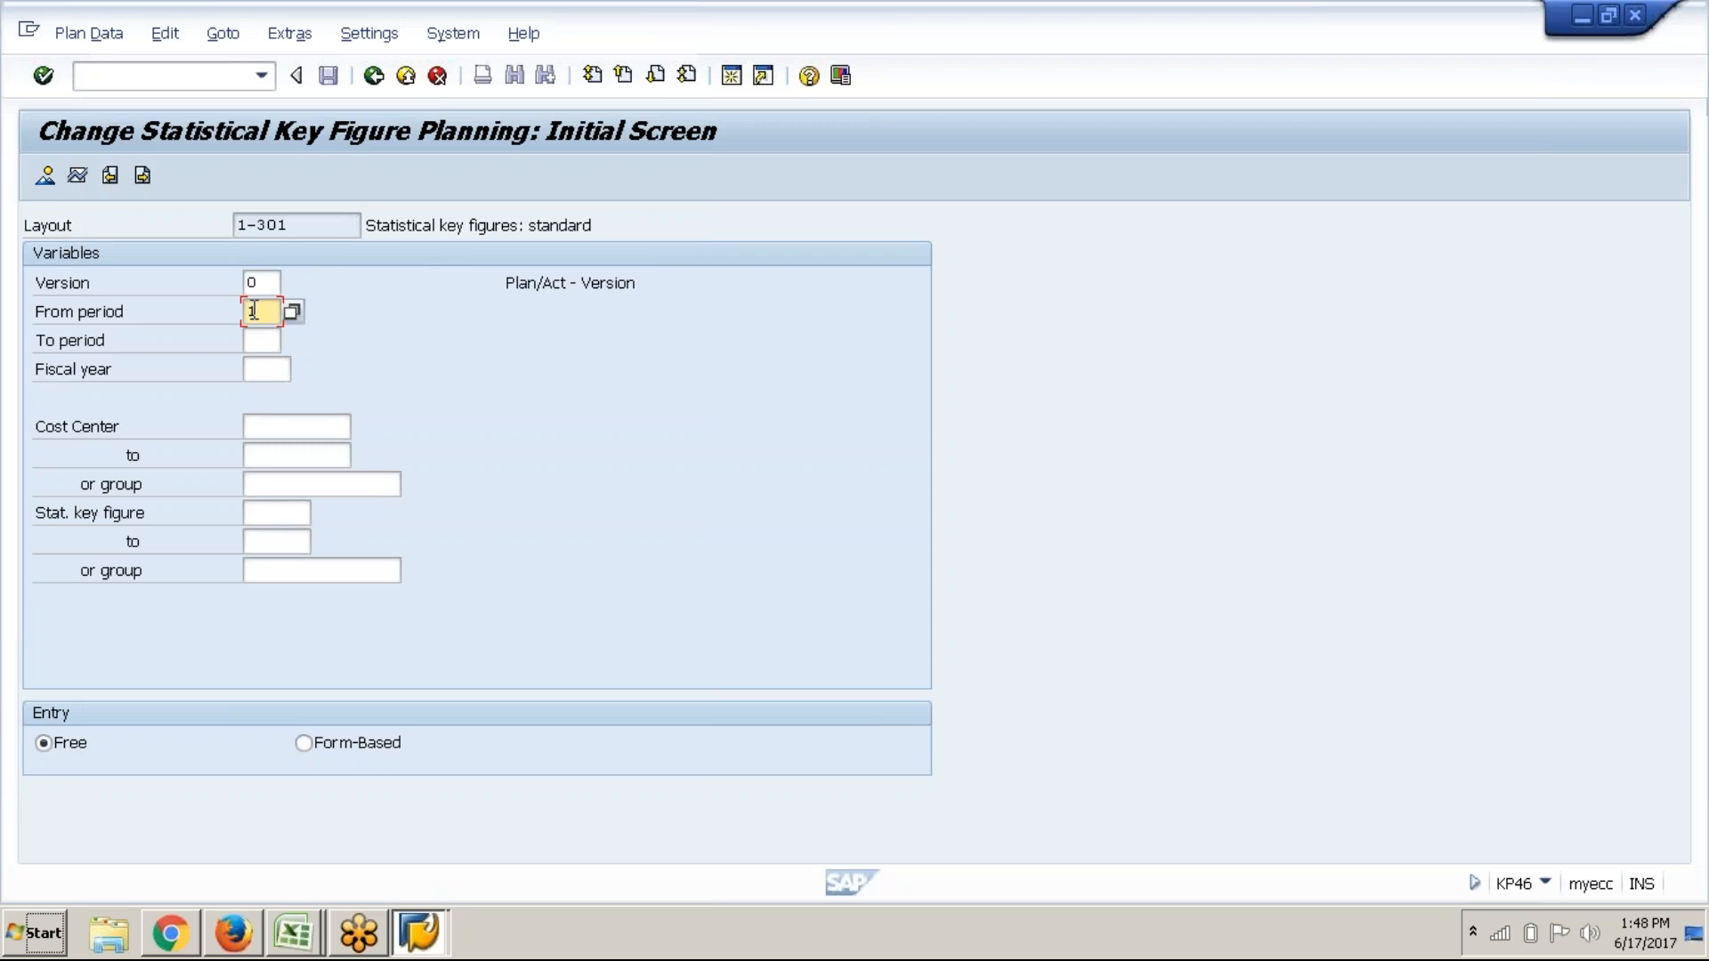
key(Tab)
text(12)
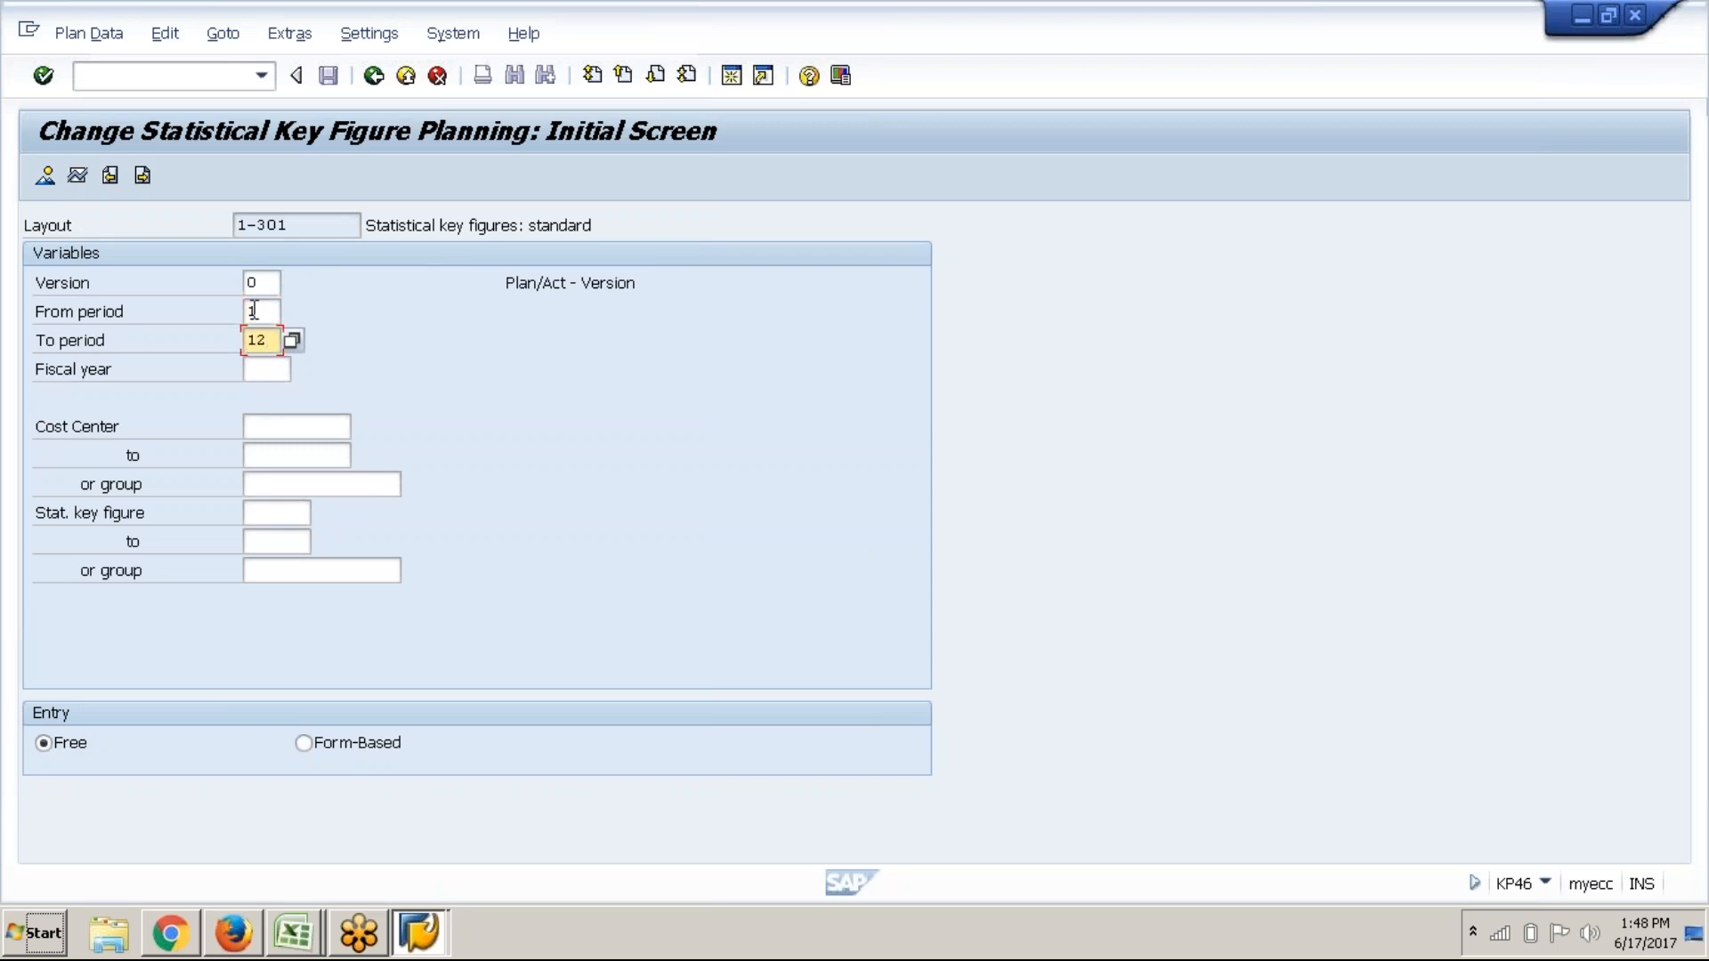
key(Tab)
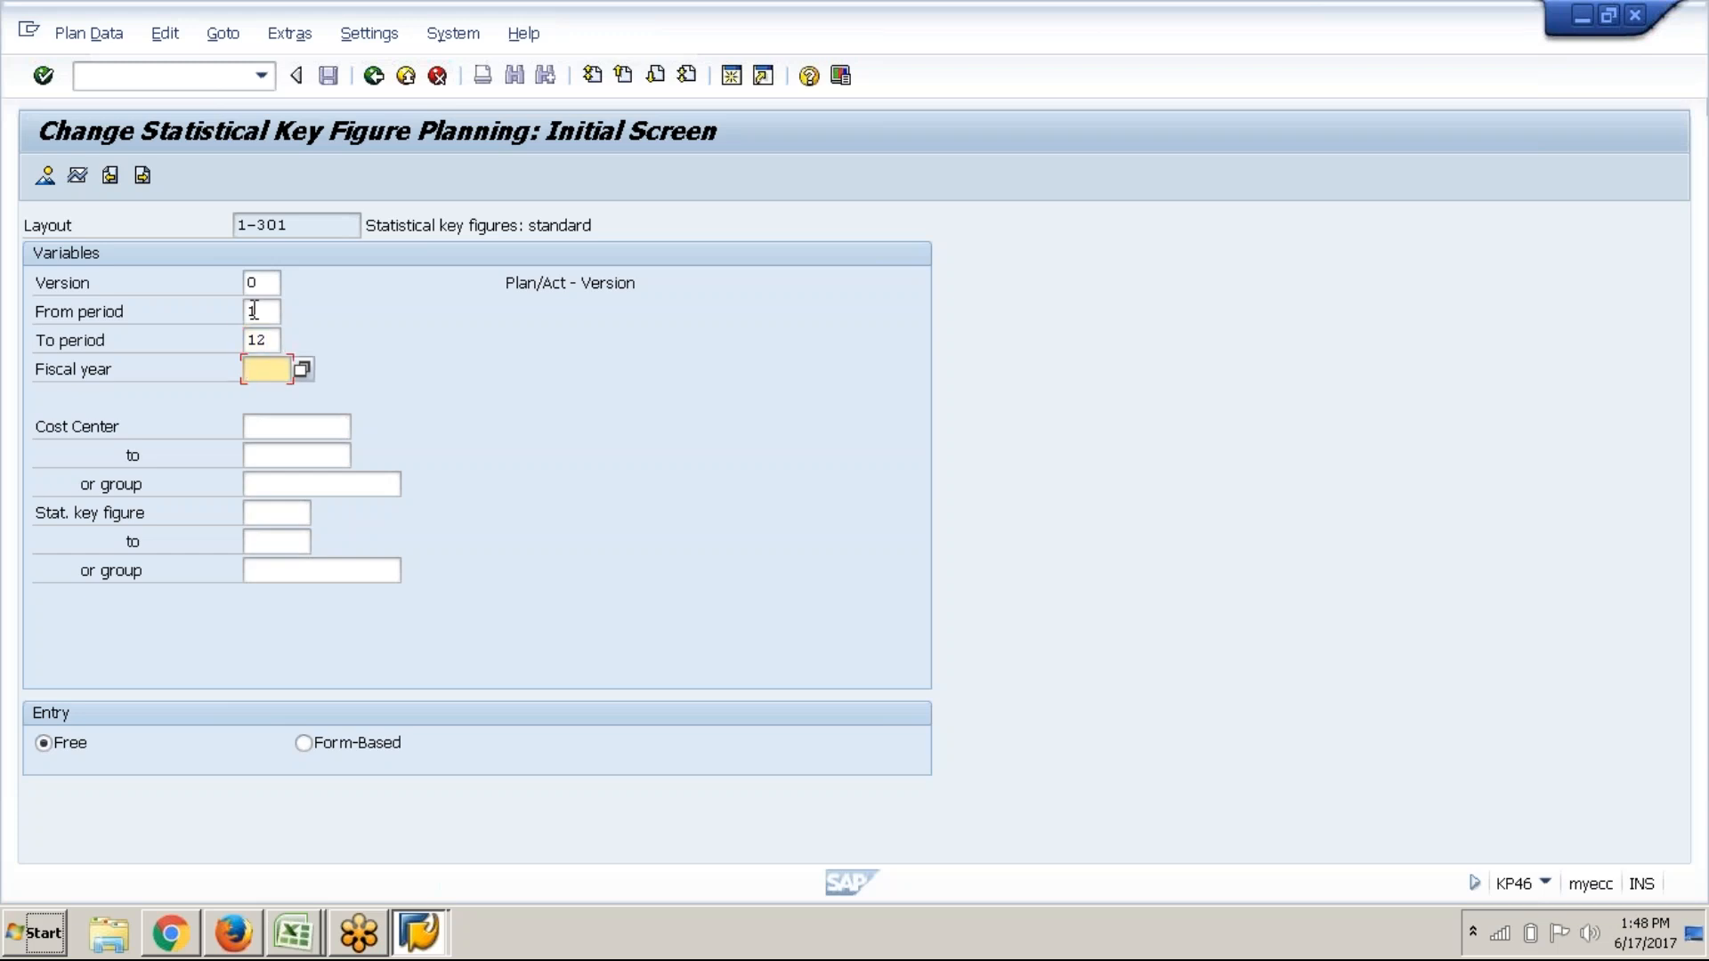
text(2017)
key(Tab)
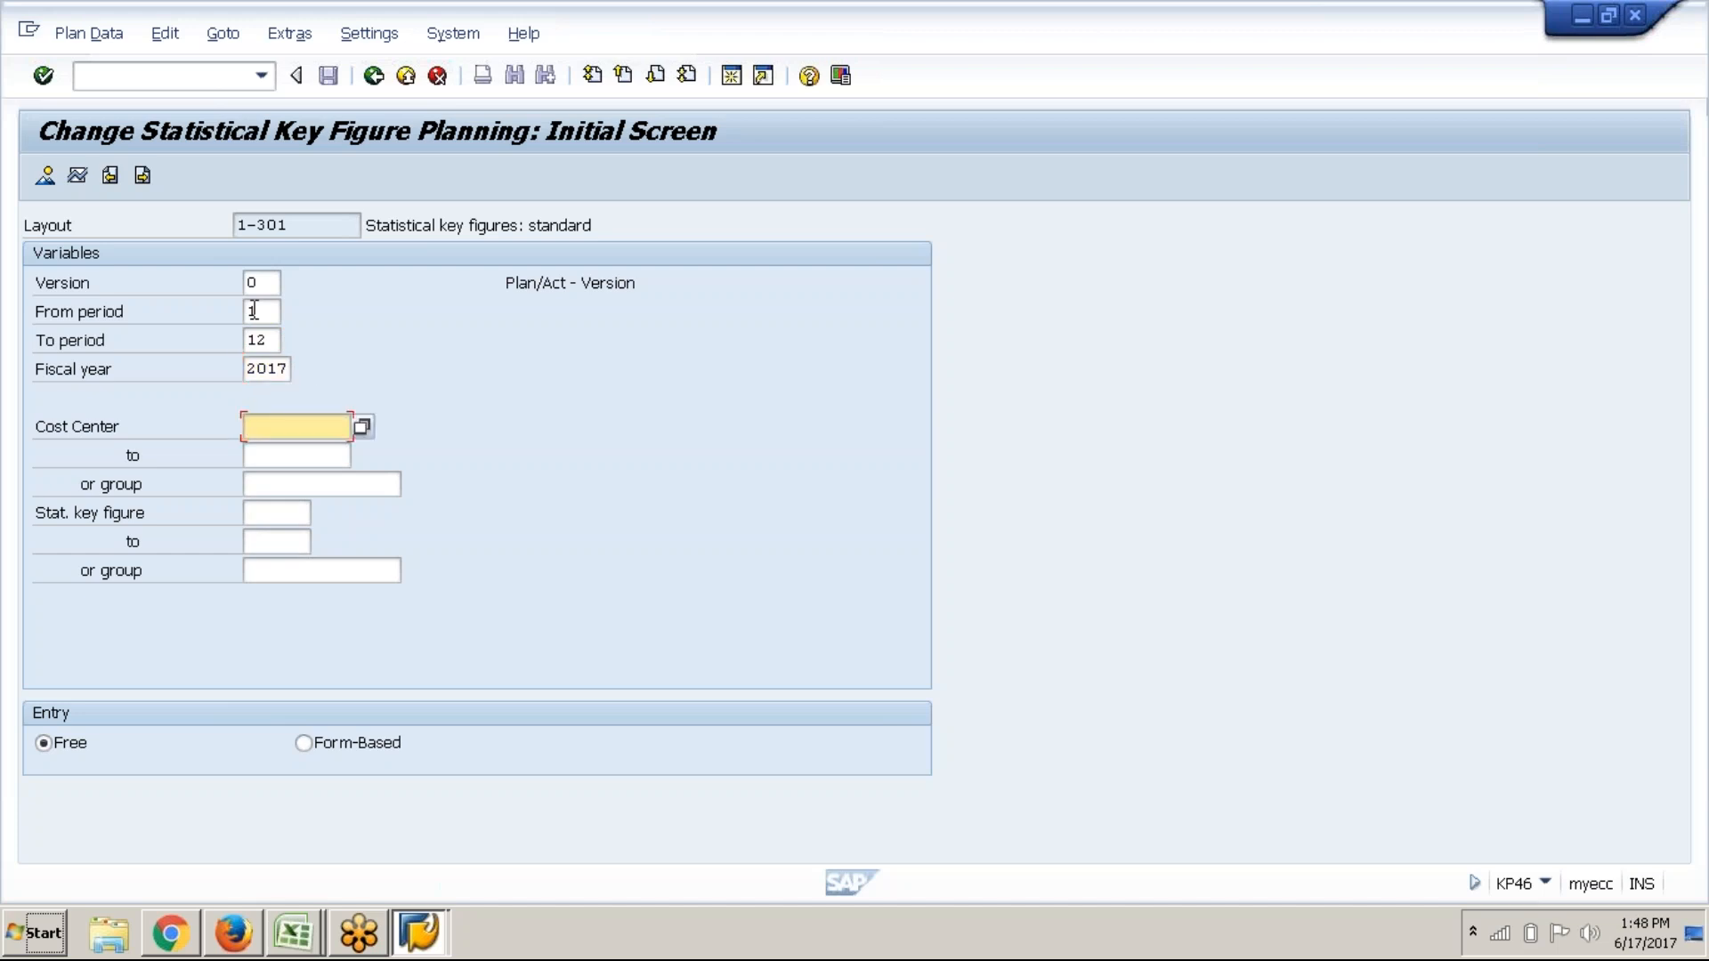
Pick cost centers DEPT A through DEPT B from the search help
text(DEP)
key(BackSpace)
key(BackSpace)
key(BackSpace)
click(362, 428)
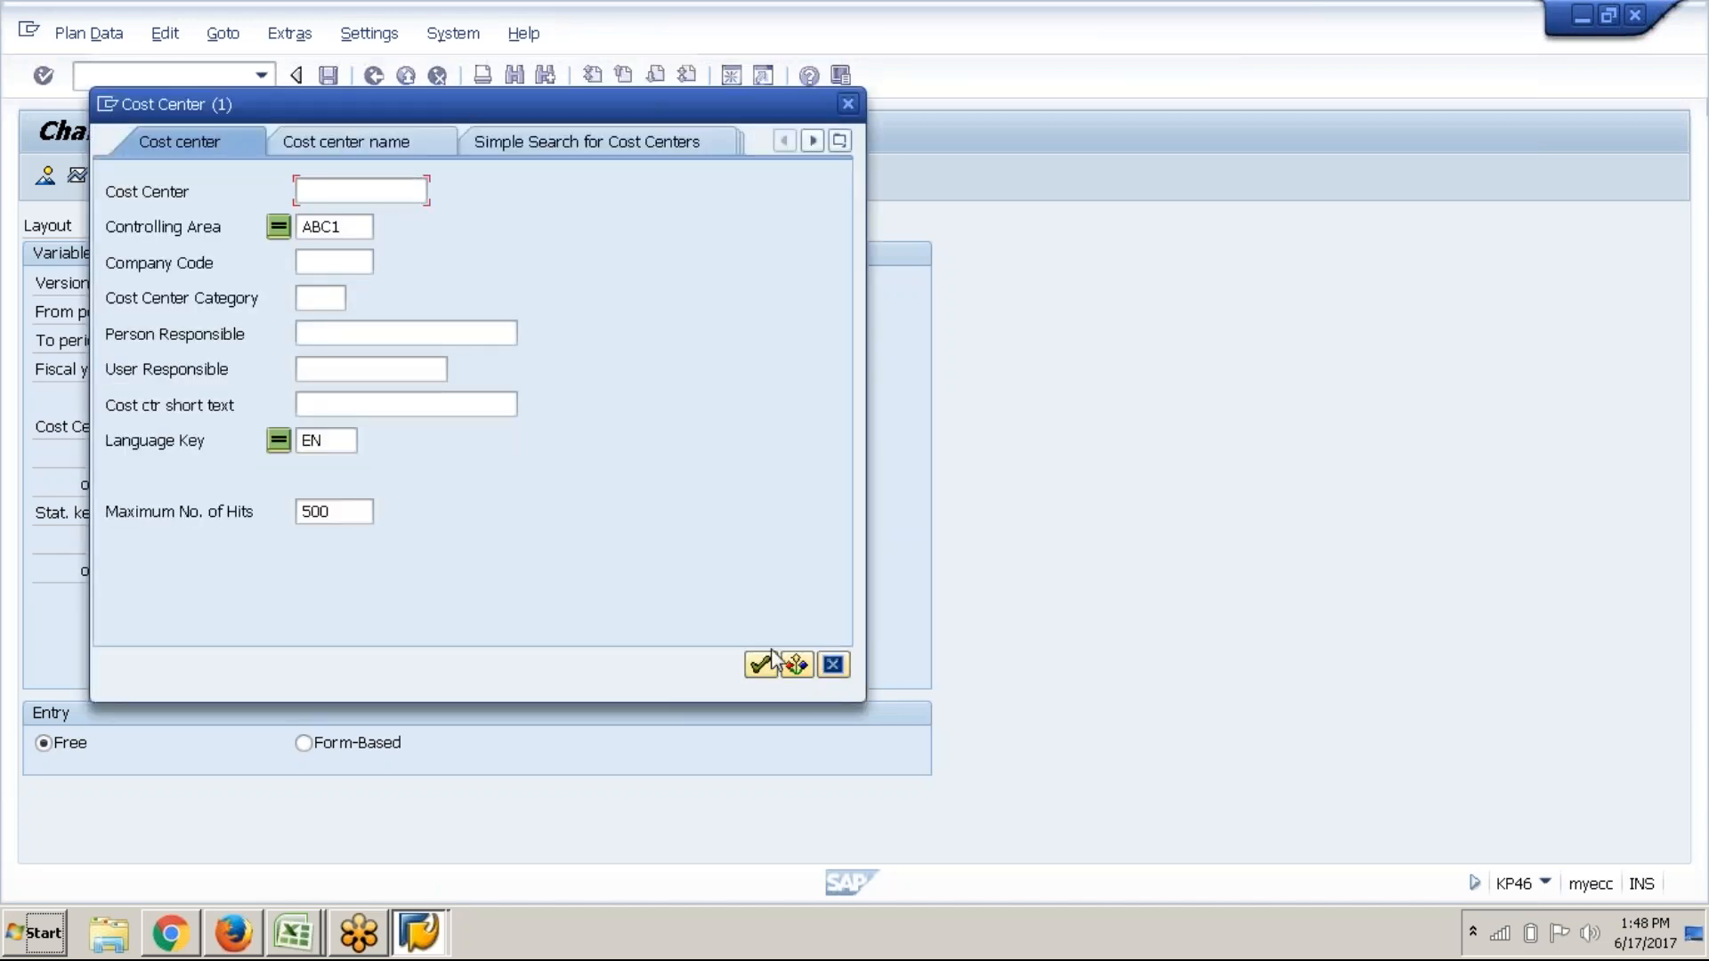
key(Return)
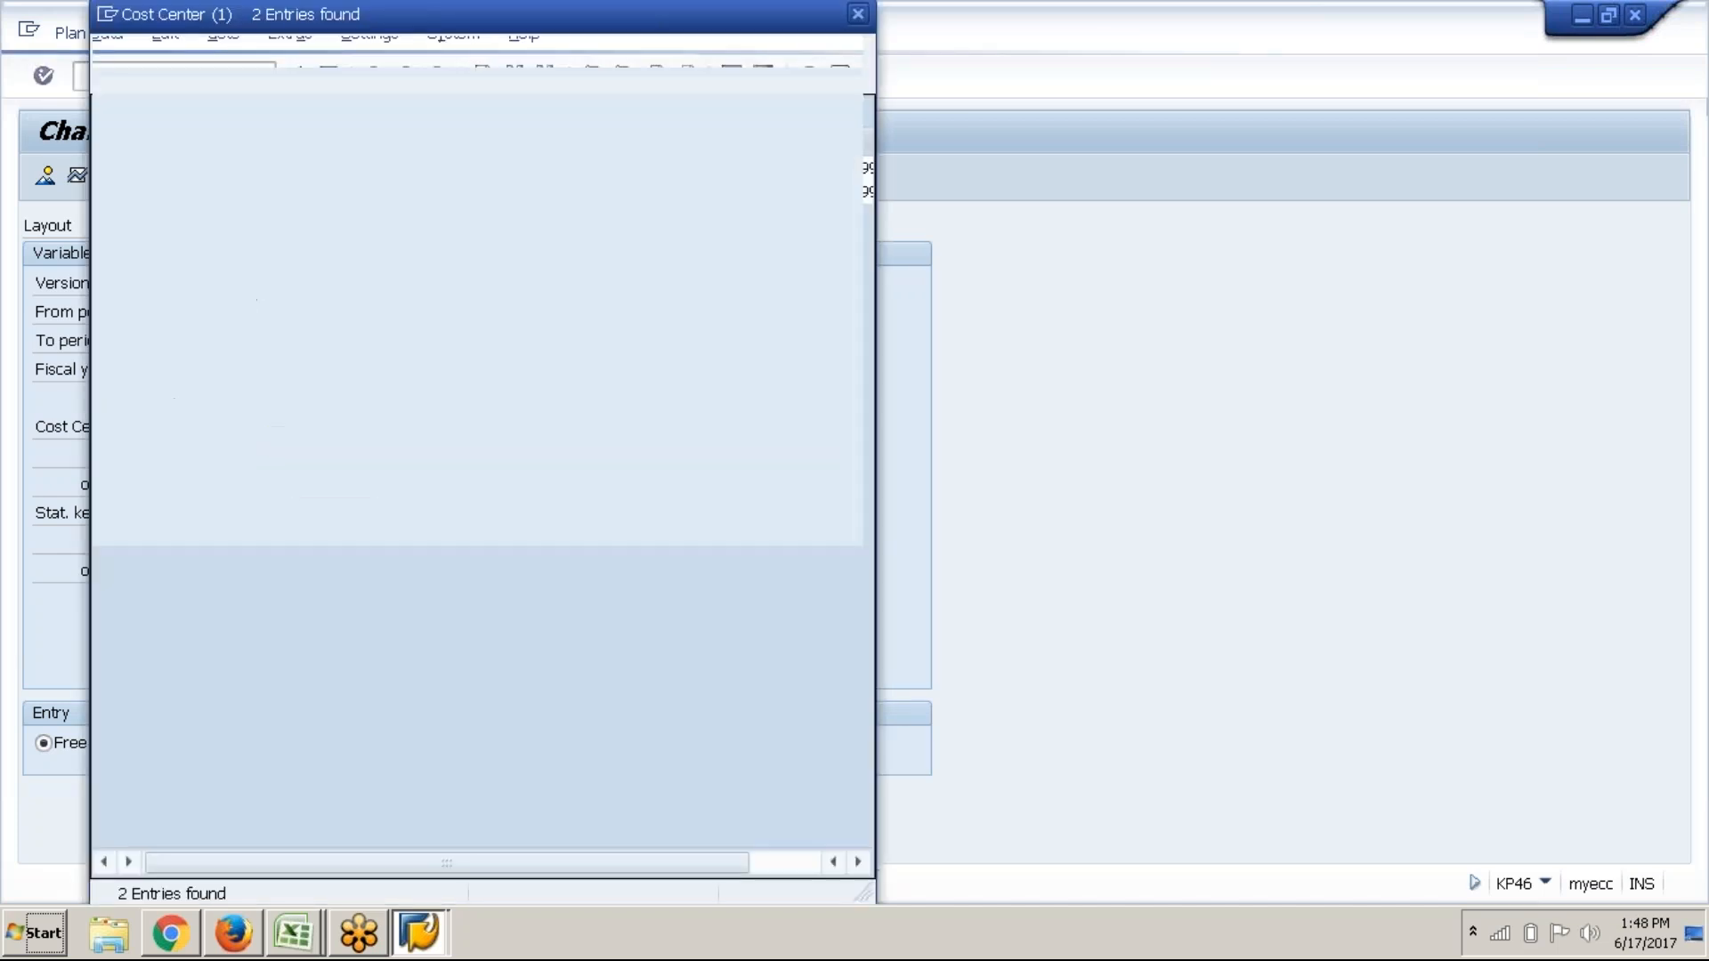
double_click(286, 173)
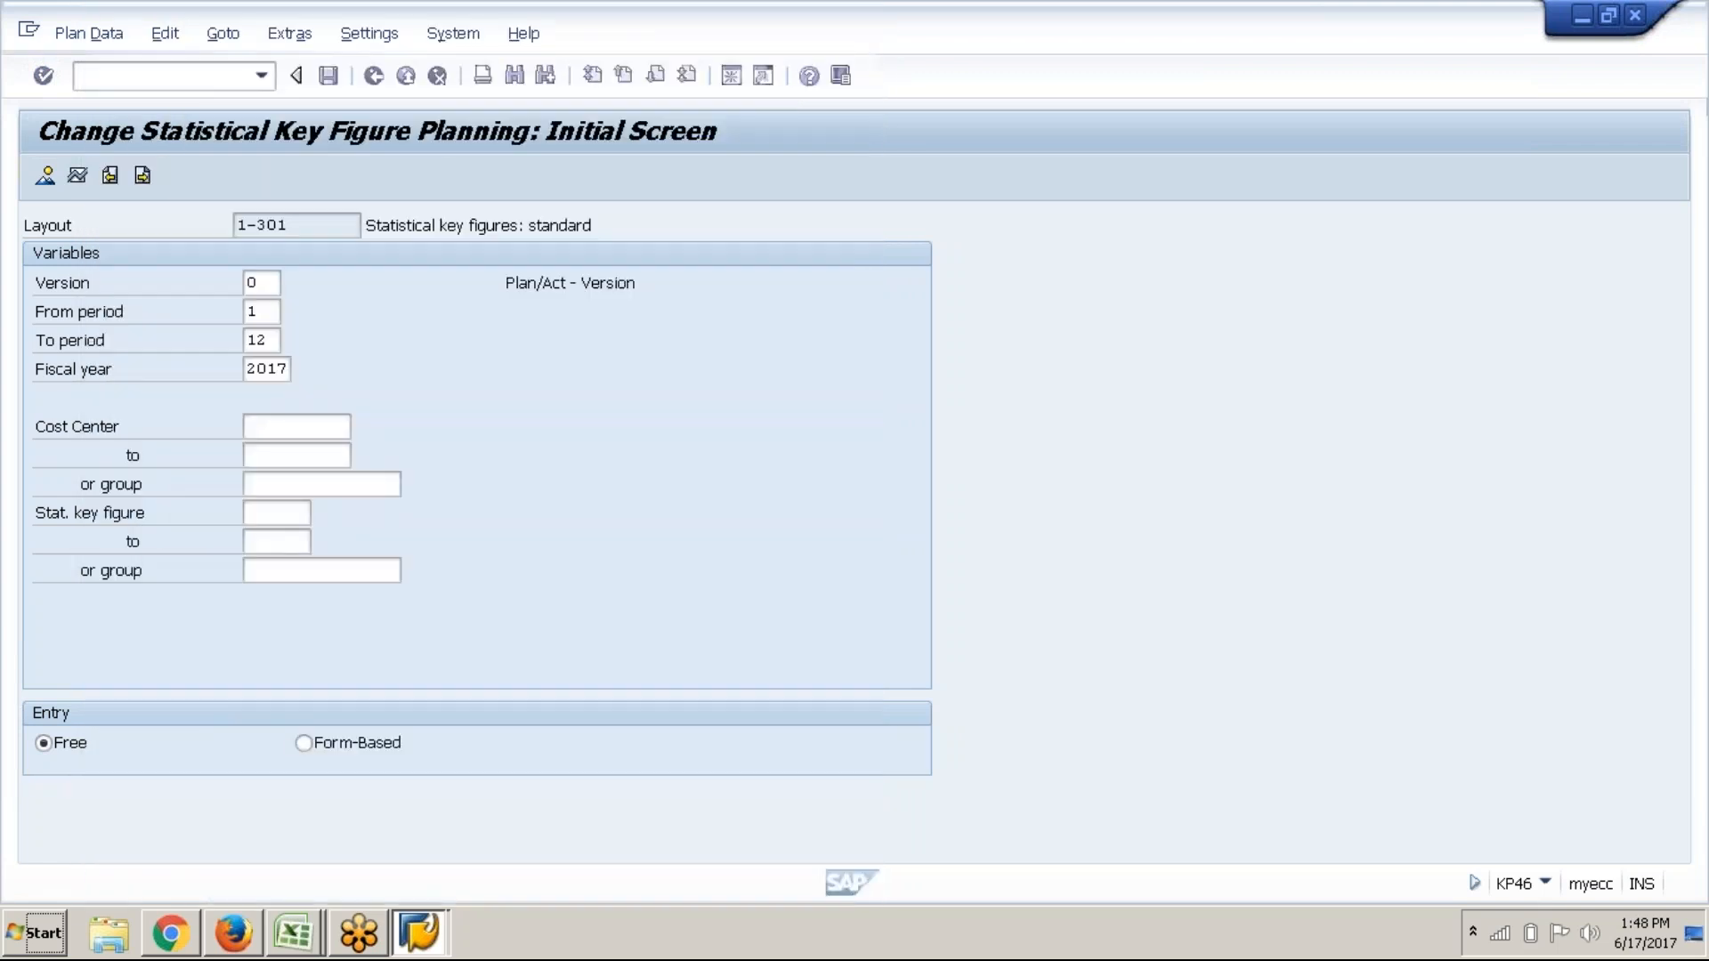
click(302, 456)
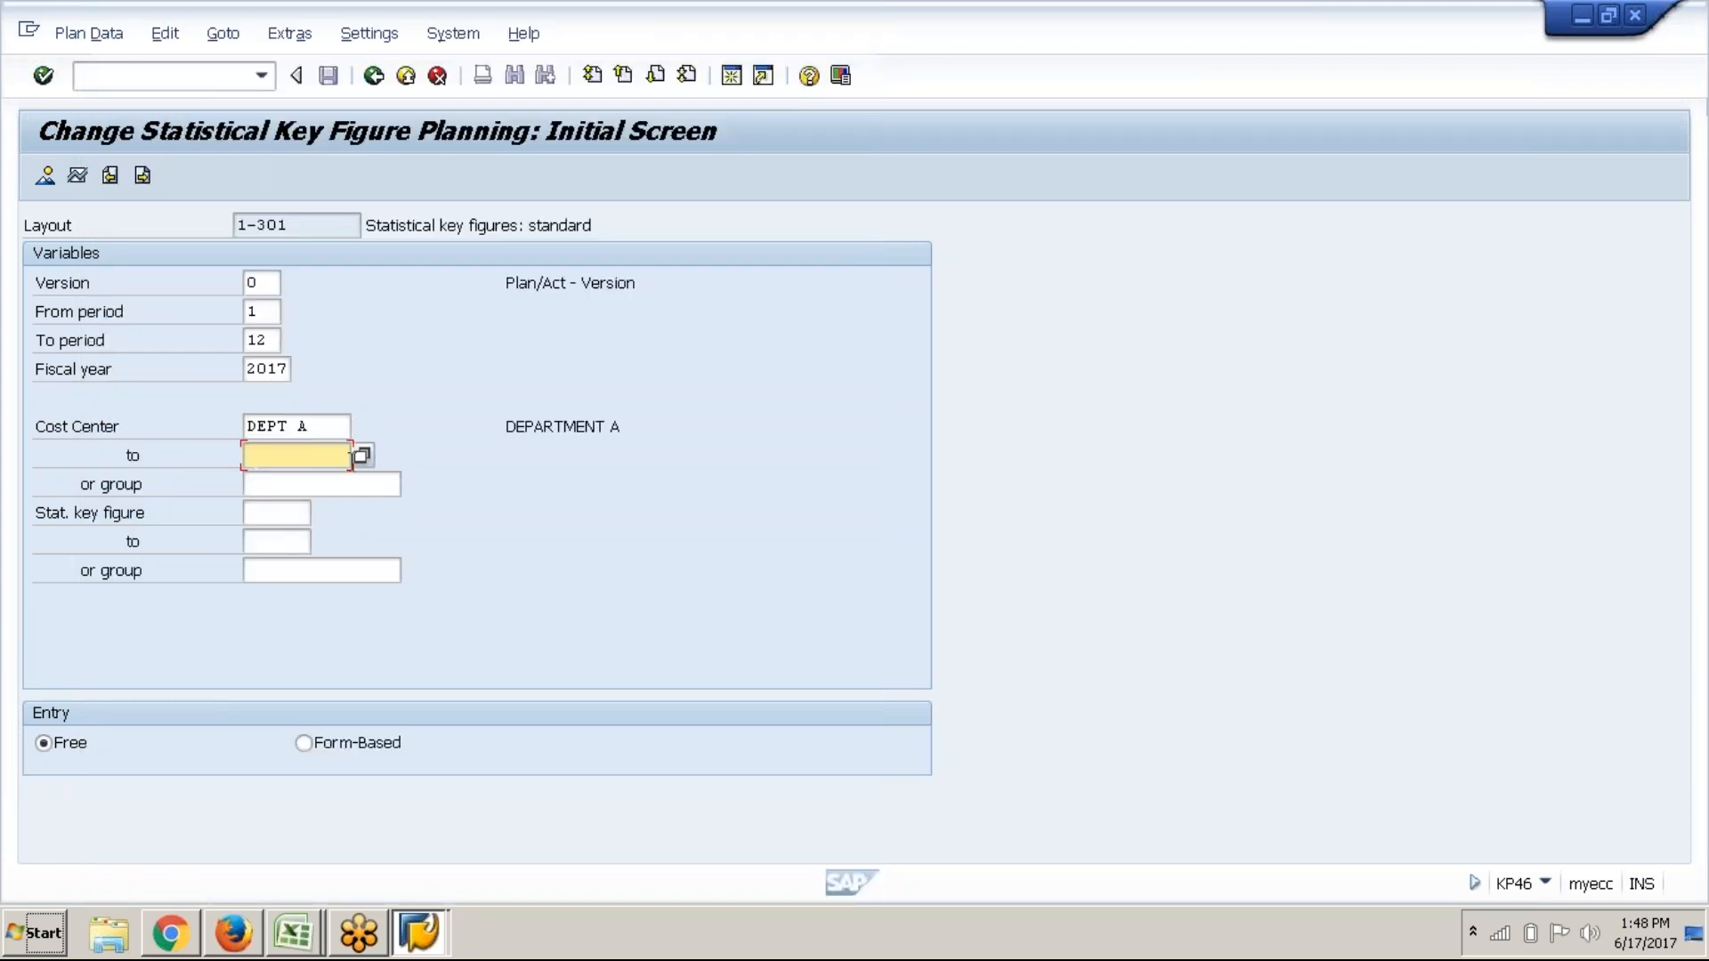
click(364, 461)
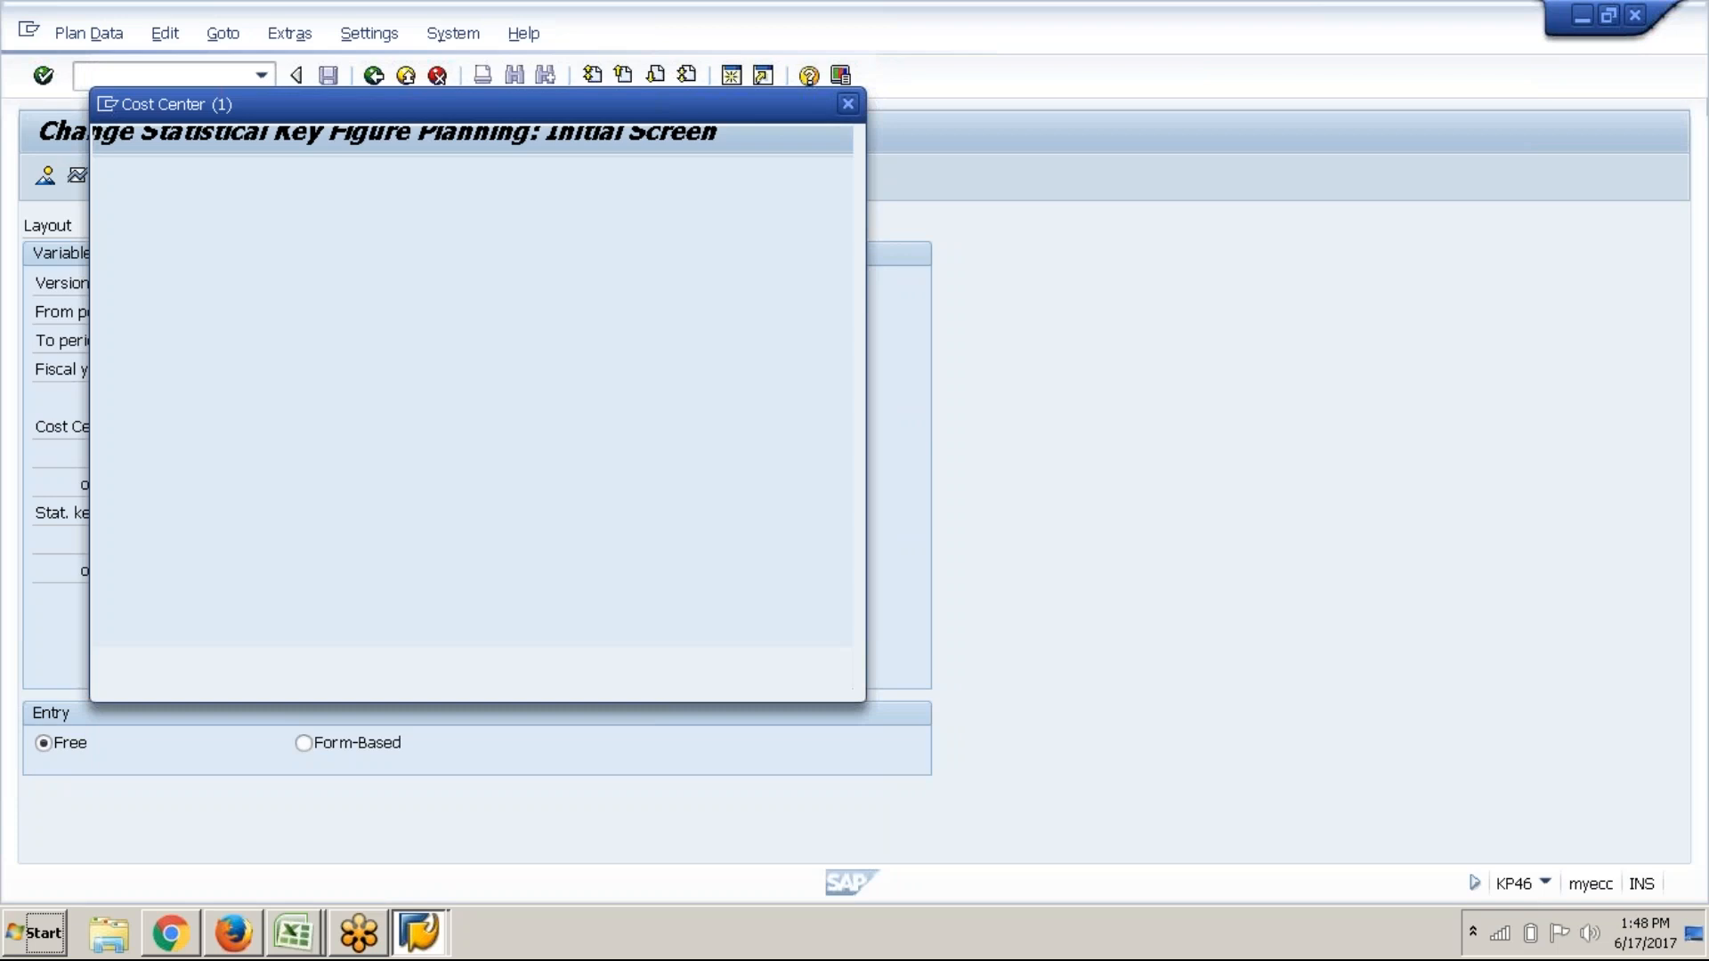
click(759, 664)
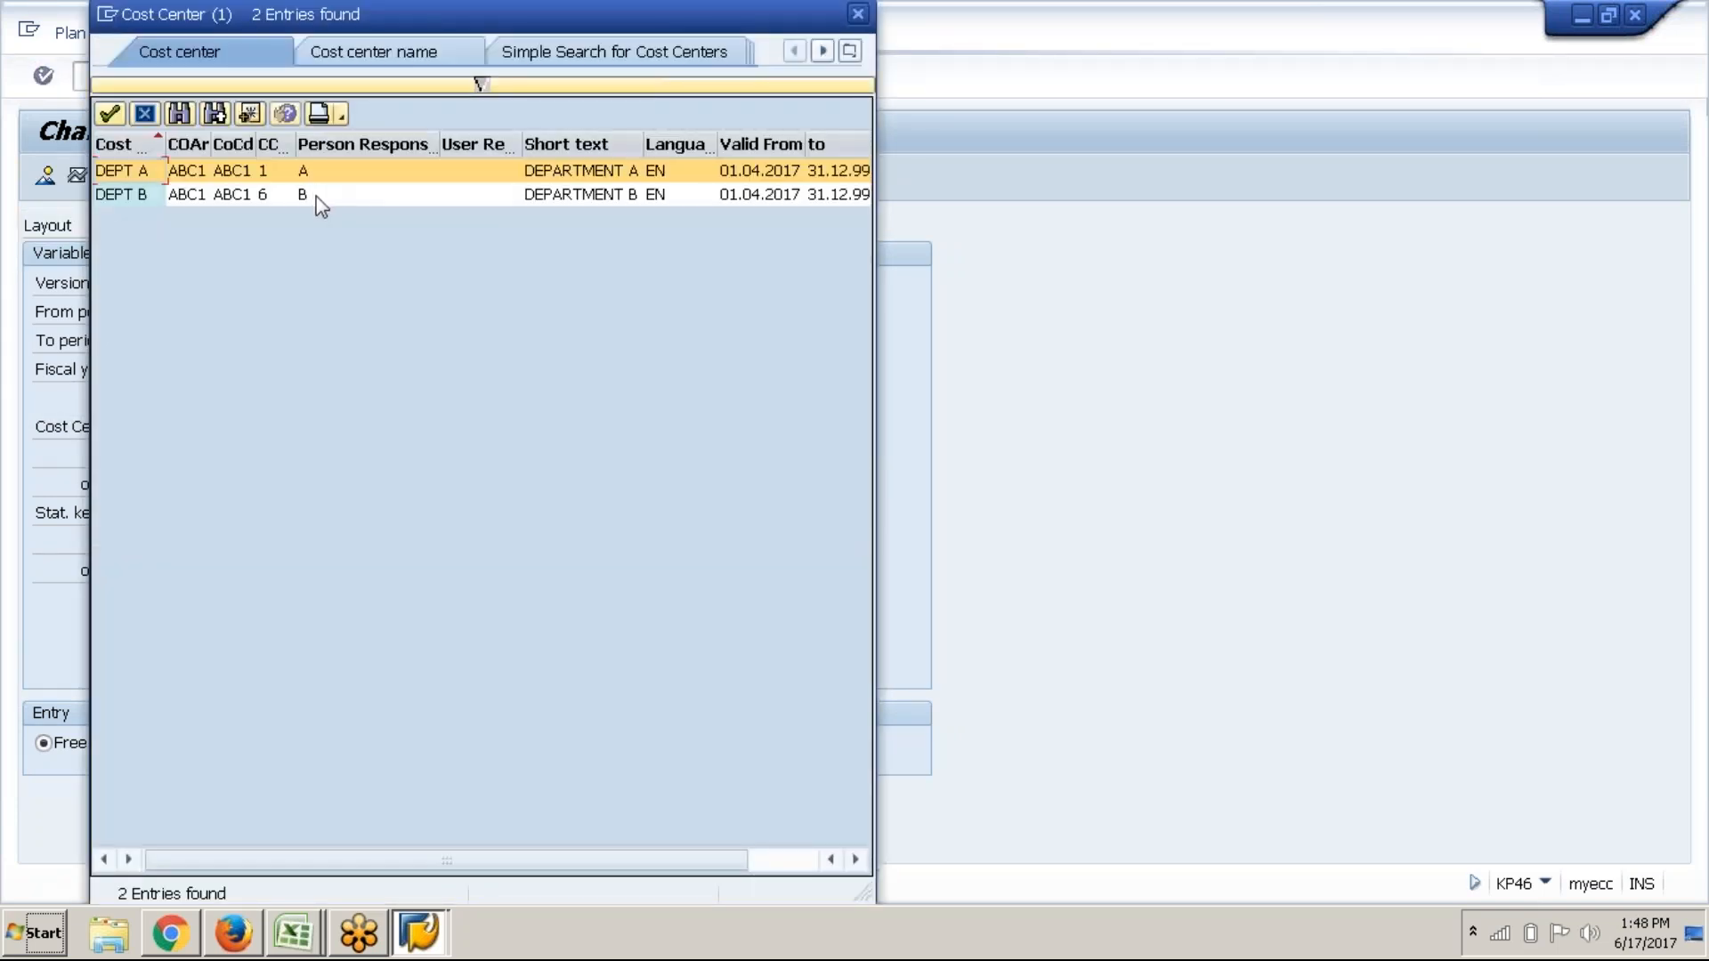
double_click(311, 194)
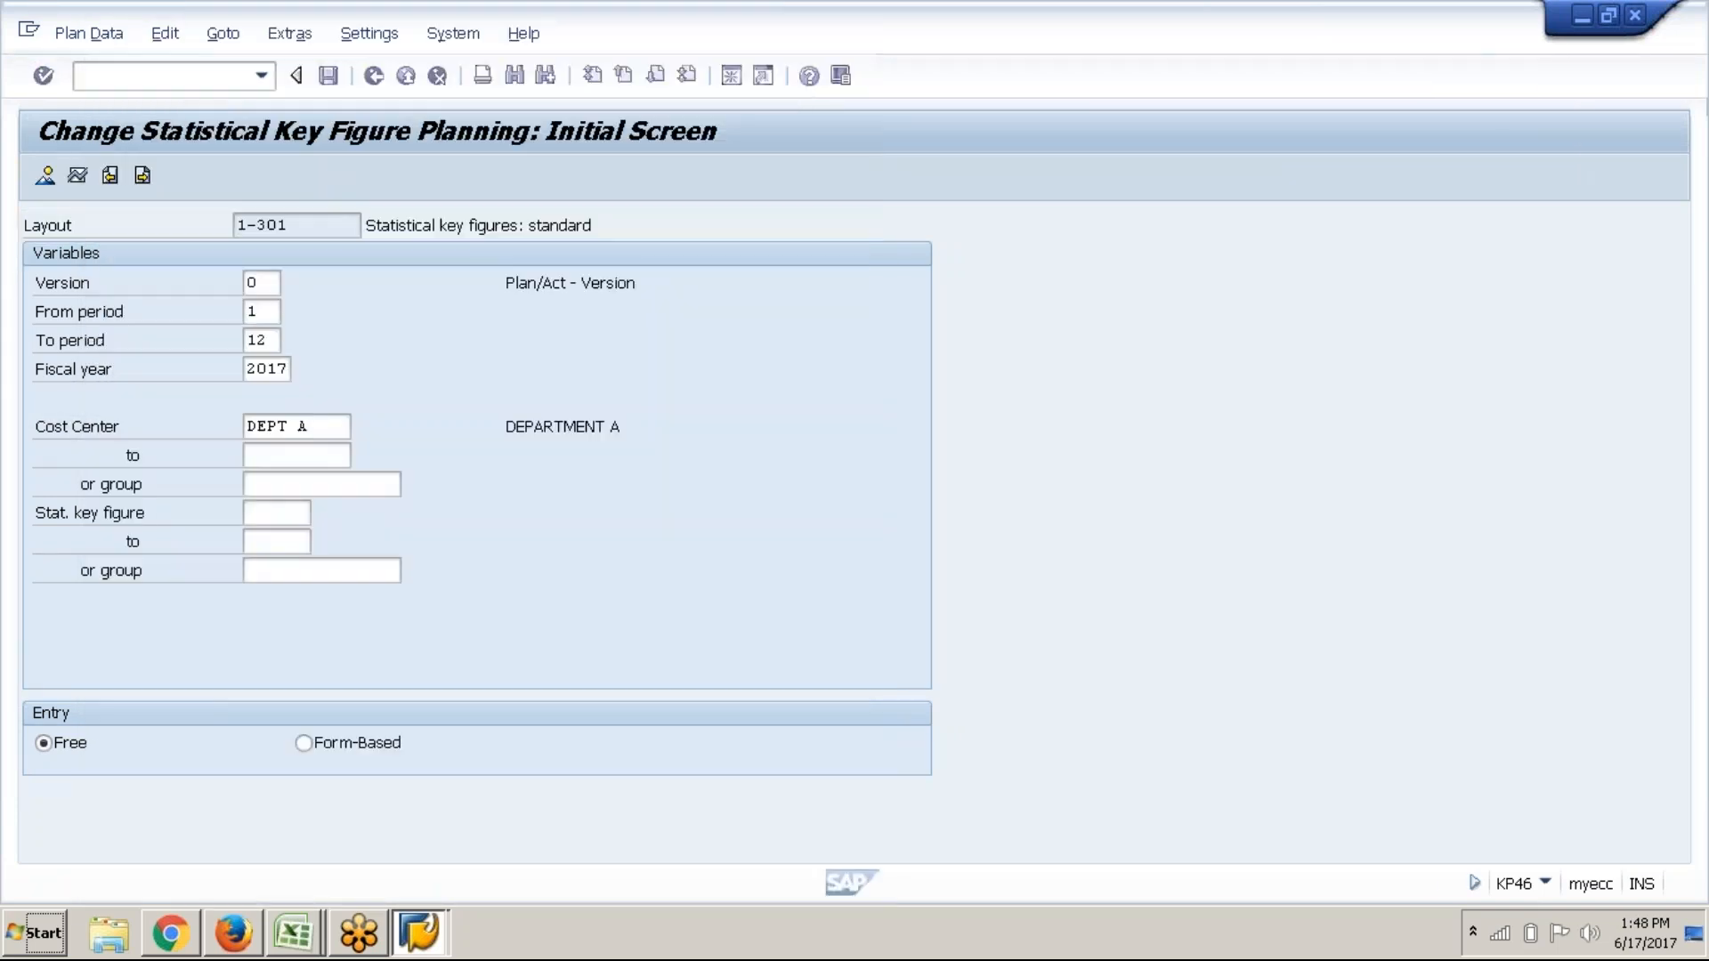
Pick statistical key figures 1000 through 9000 and choose form-based entry
click(301, 514)
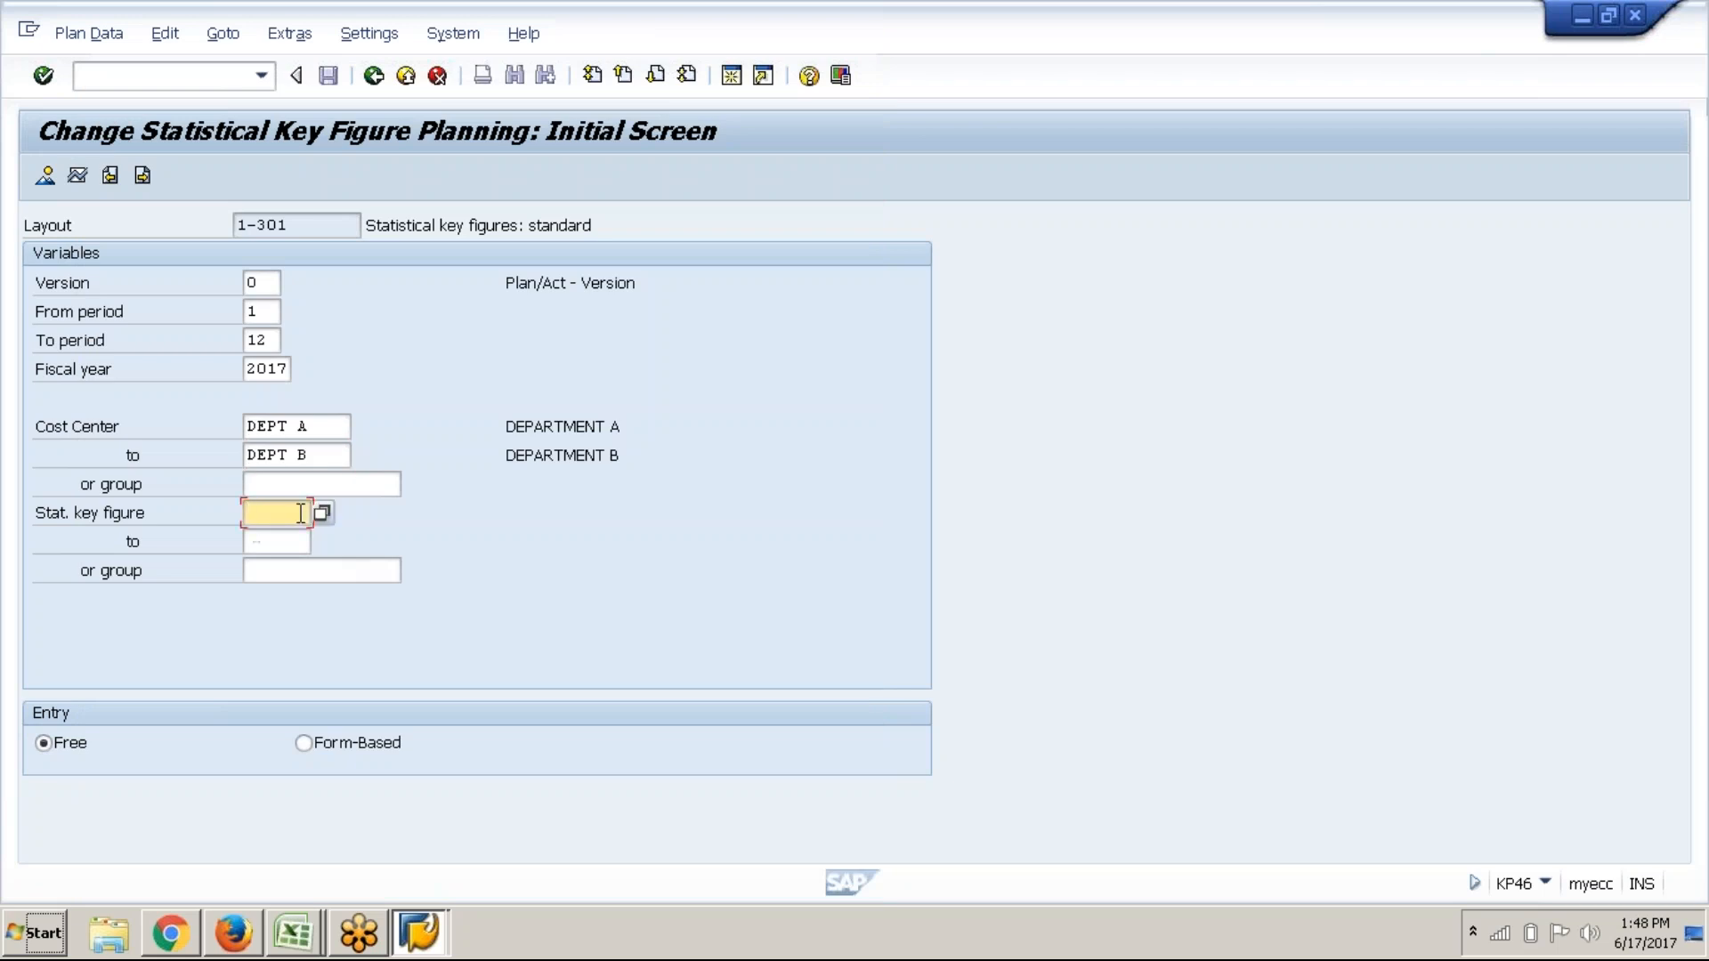
click(319, 513)
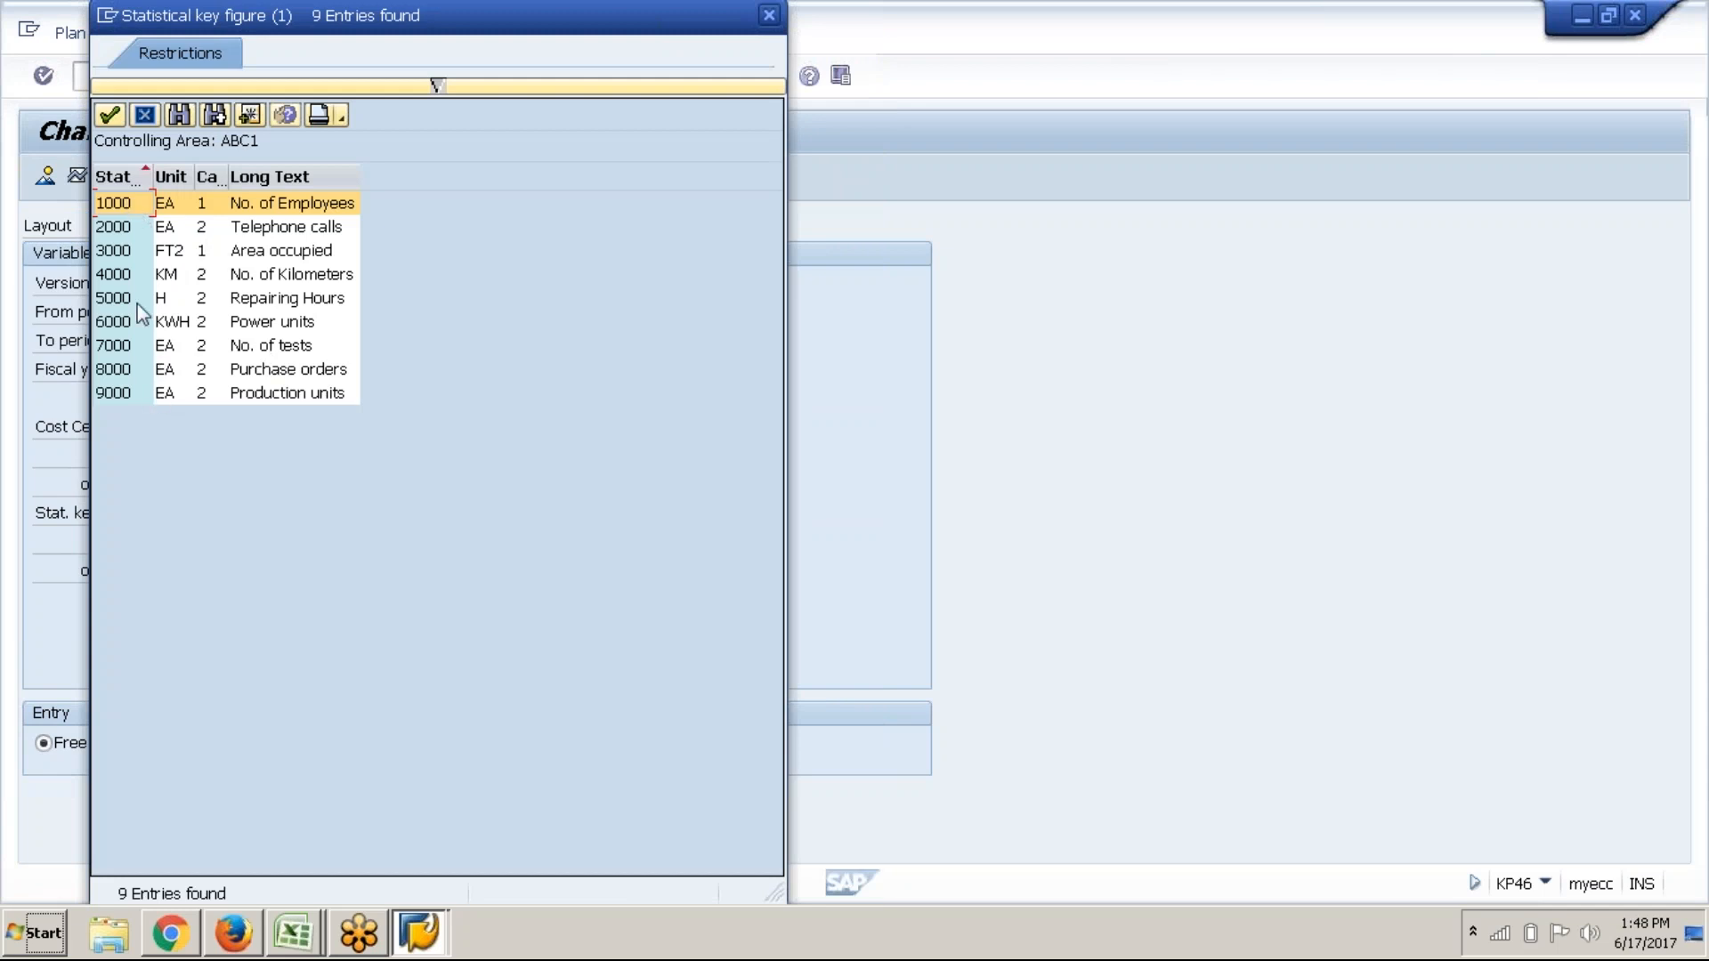
double_click(123, 206)
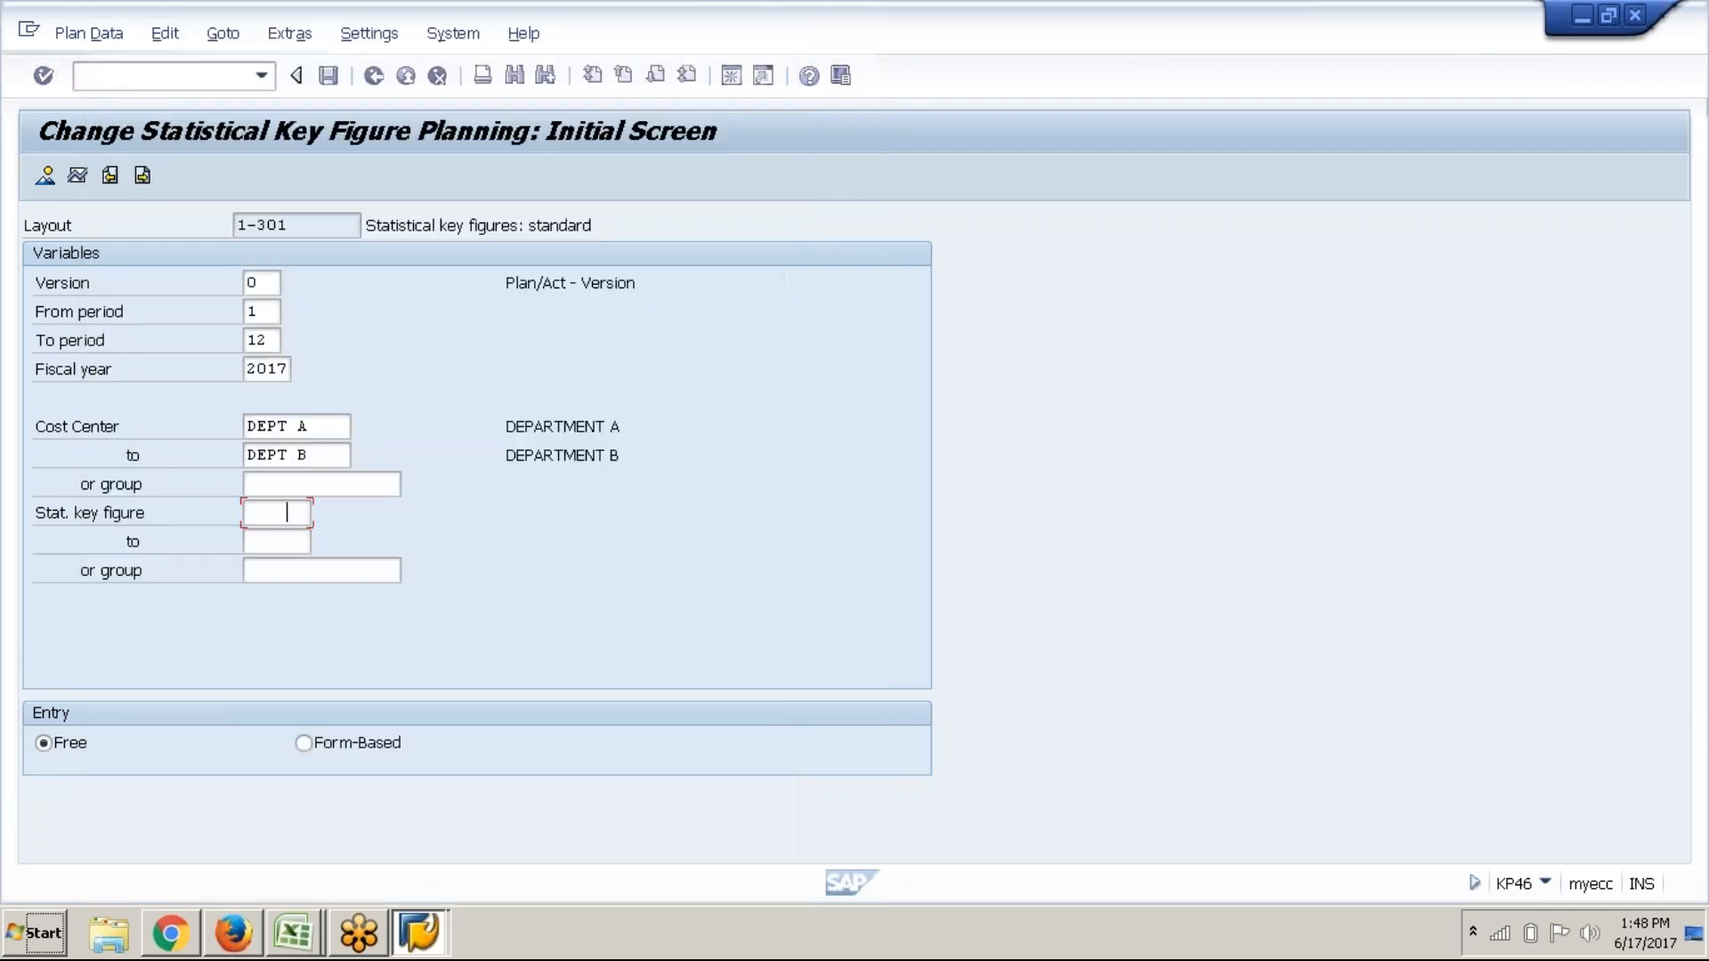
click(281, 541)
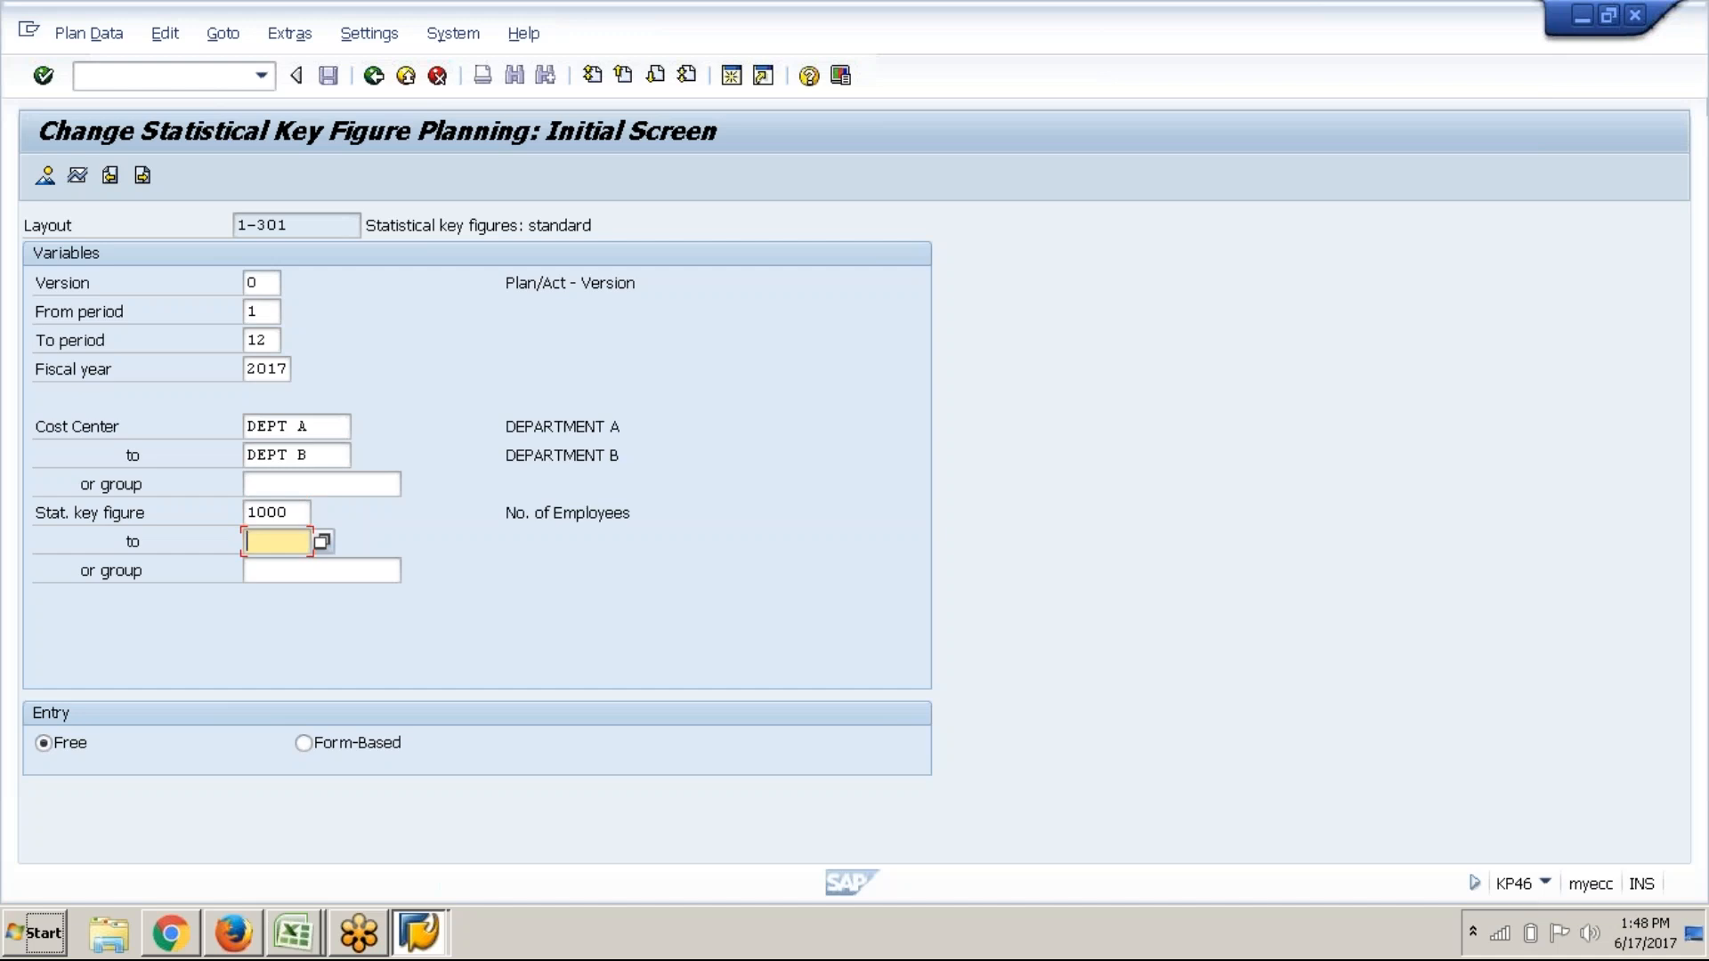
click(323, 542)
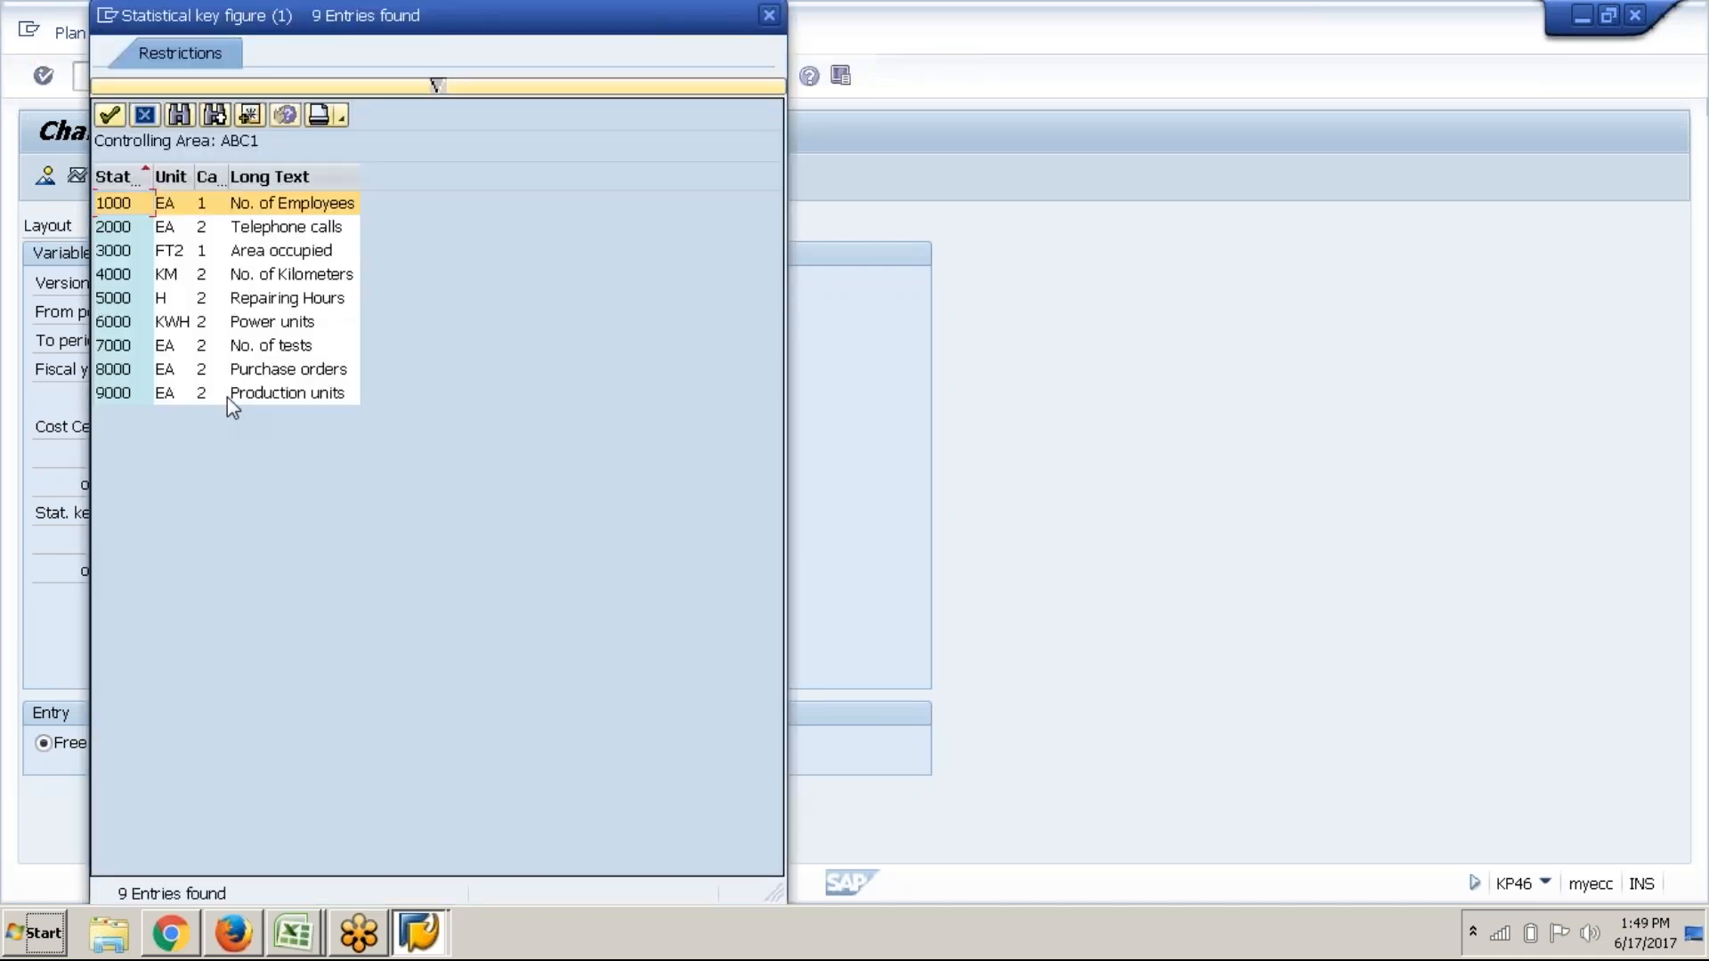
double_click(226, 394)
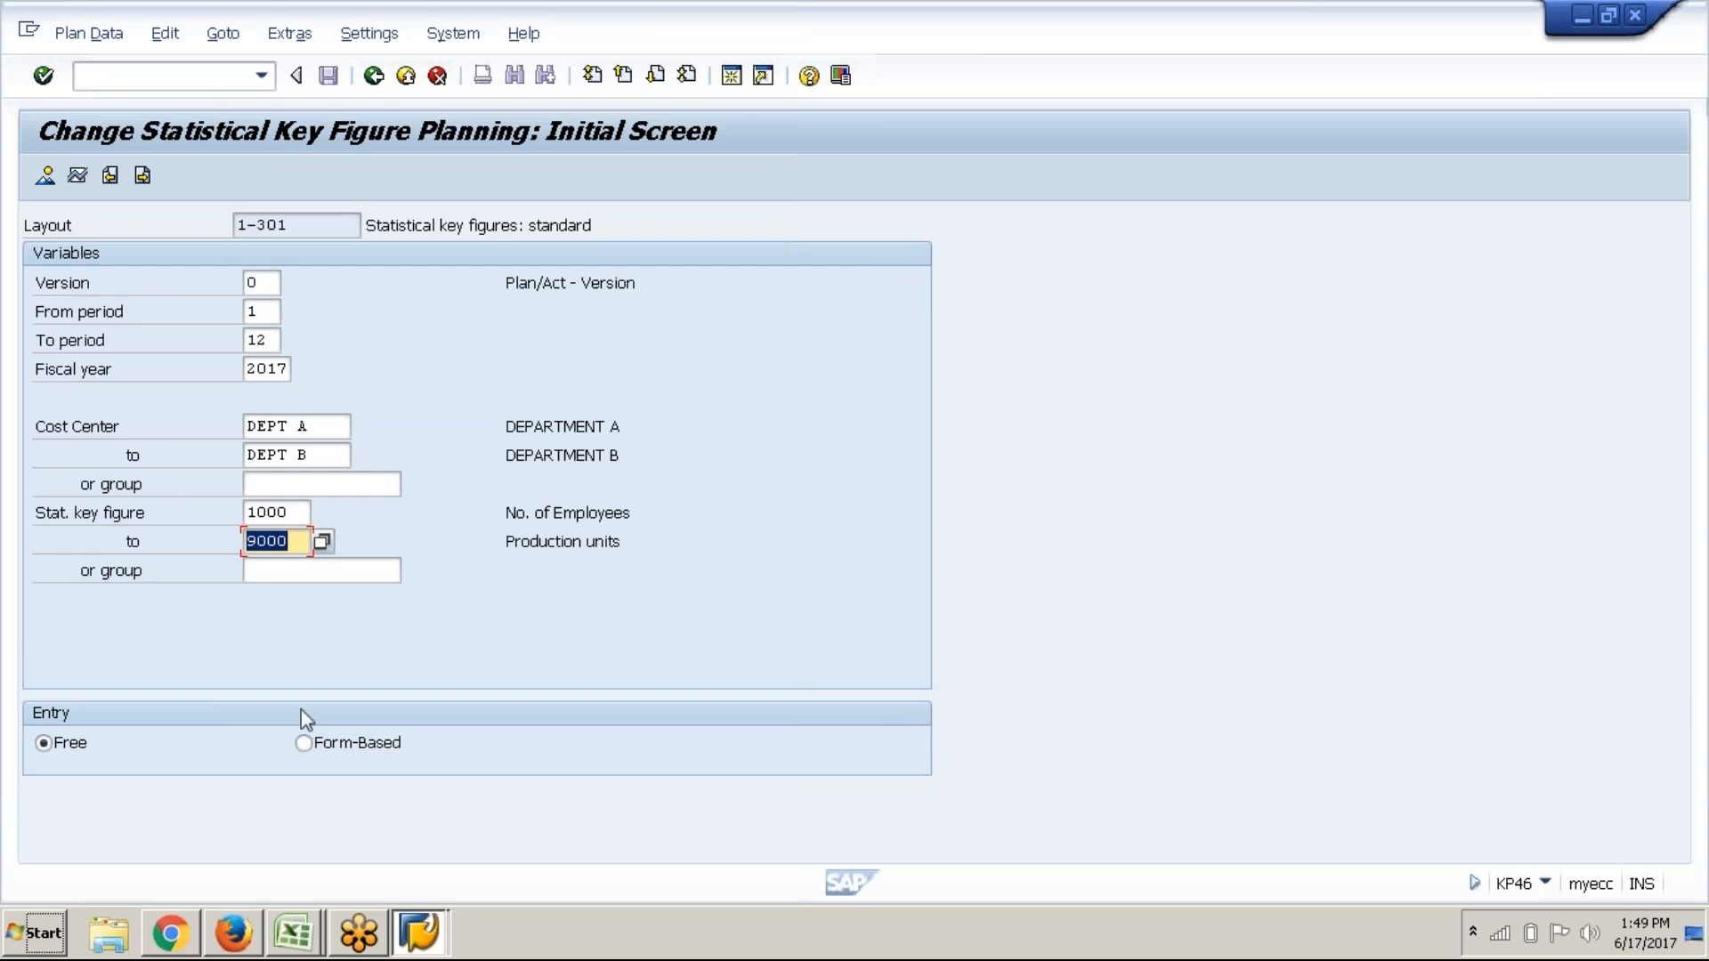
click(306, 744)
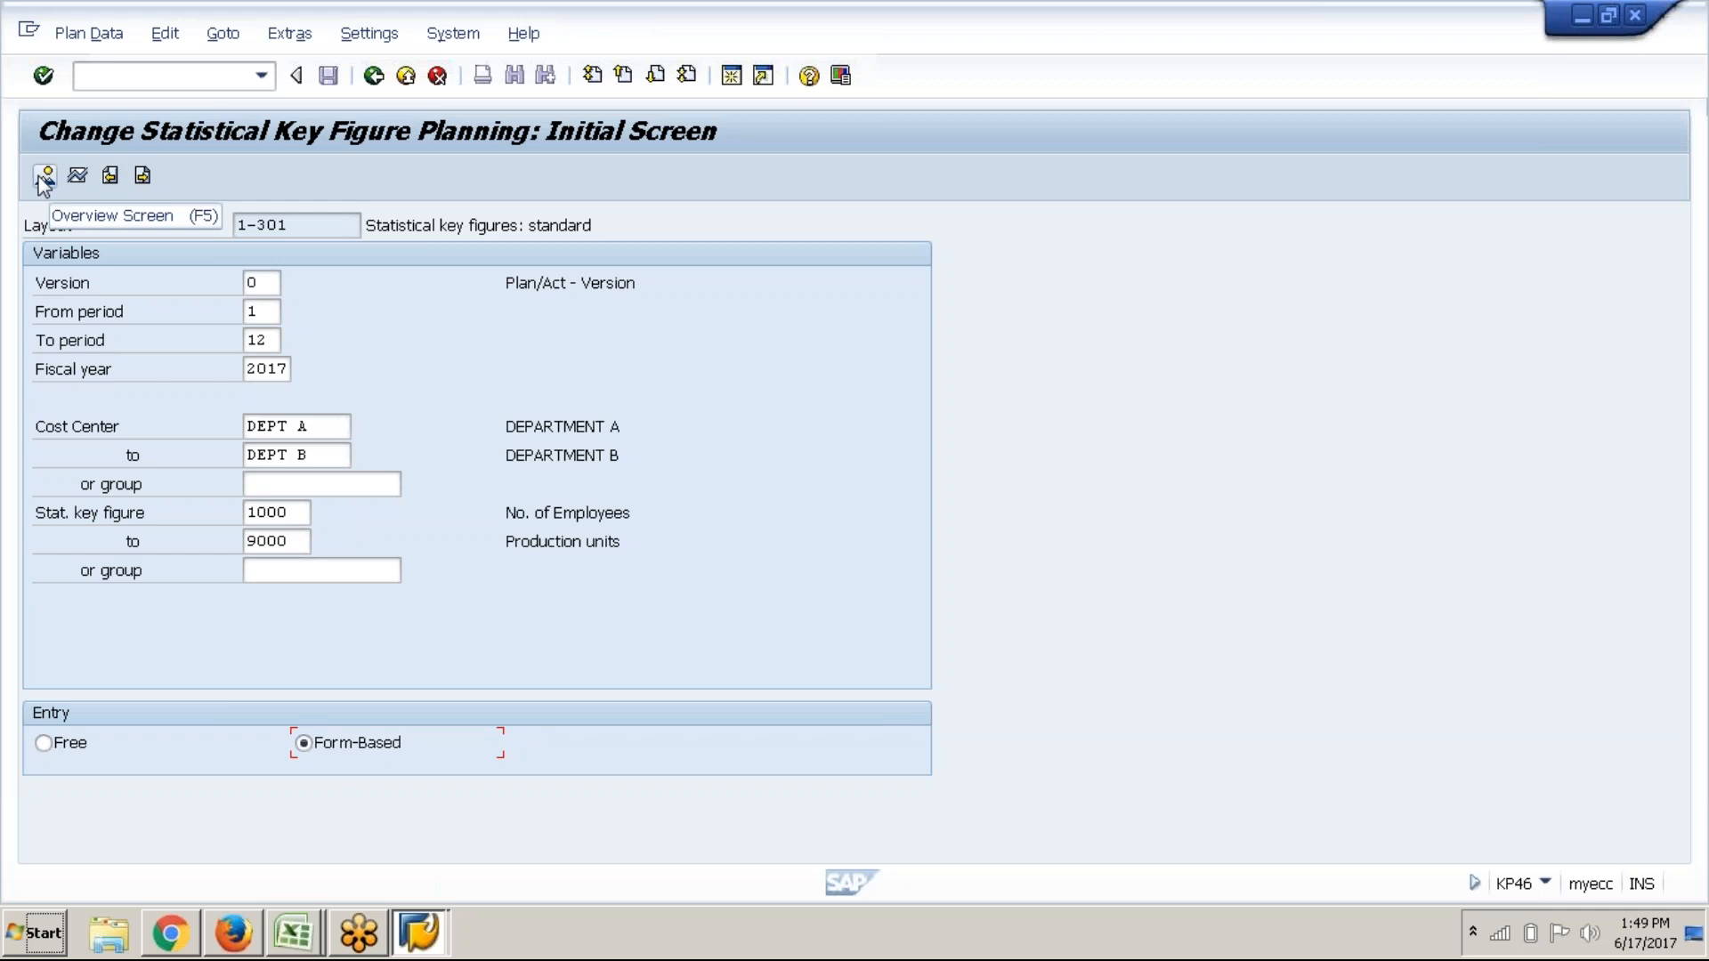
In DEPT A's overview, plan 3 employees and 1500 telephone calls
click(40, 178)
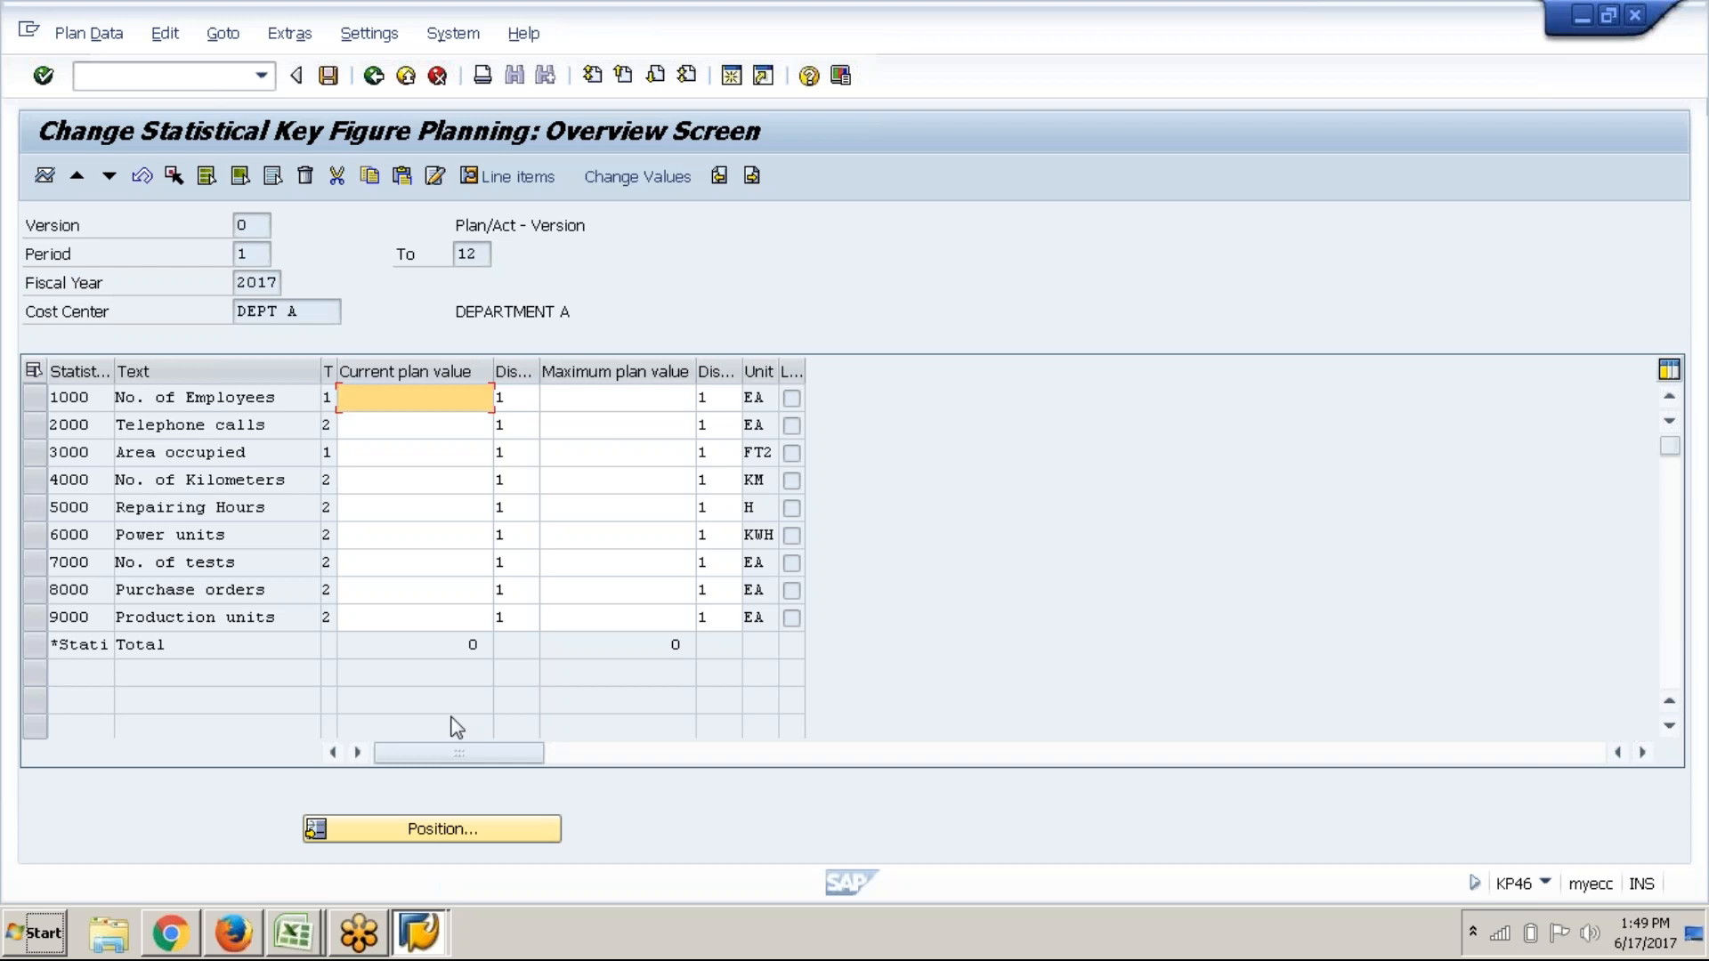
click(419, 420)
click(428, 400)
click(425, 425)
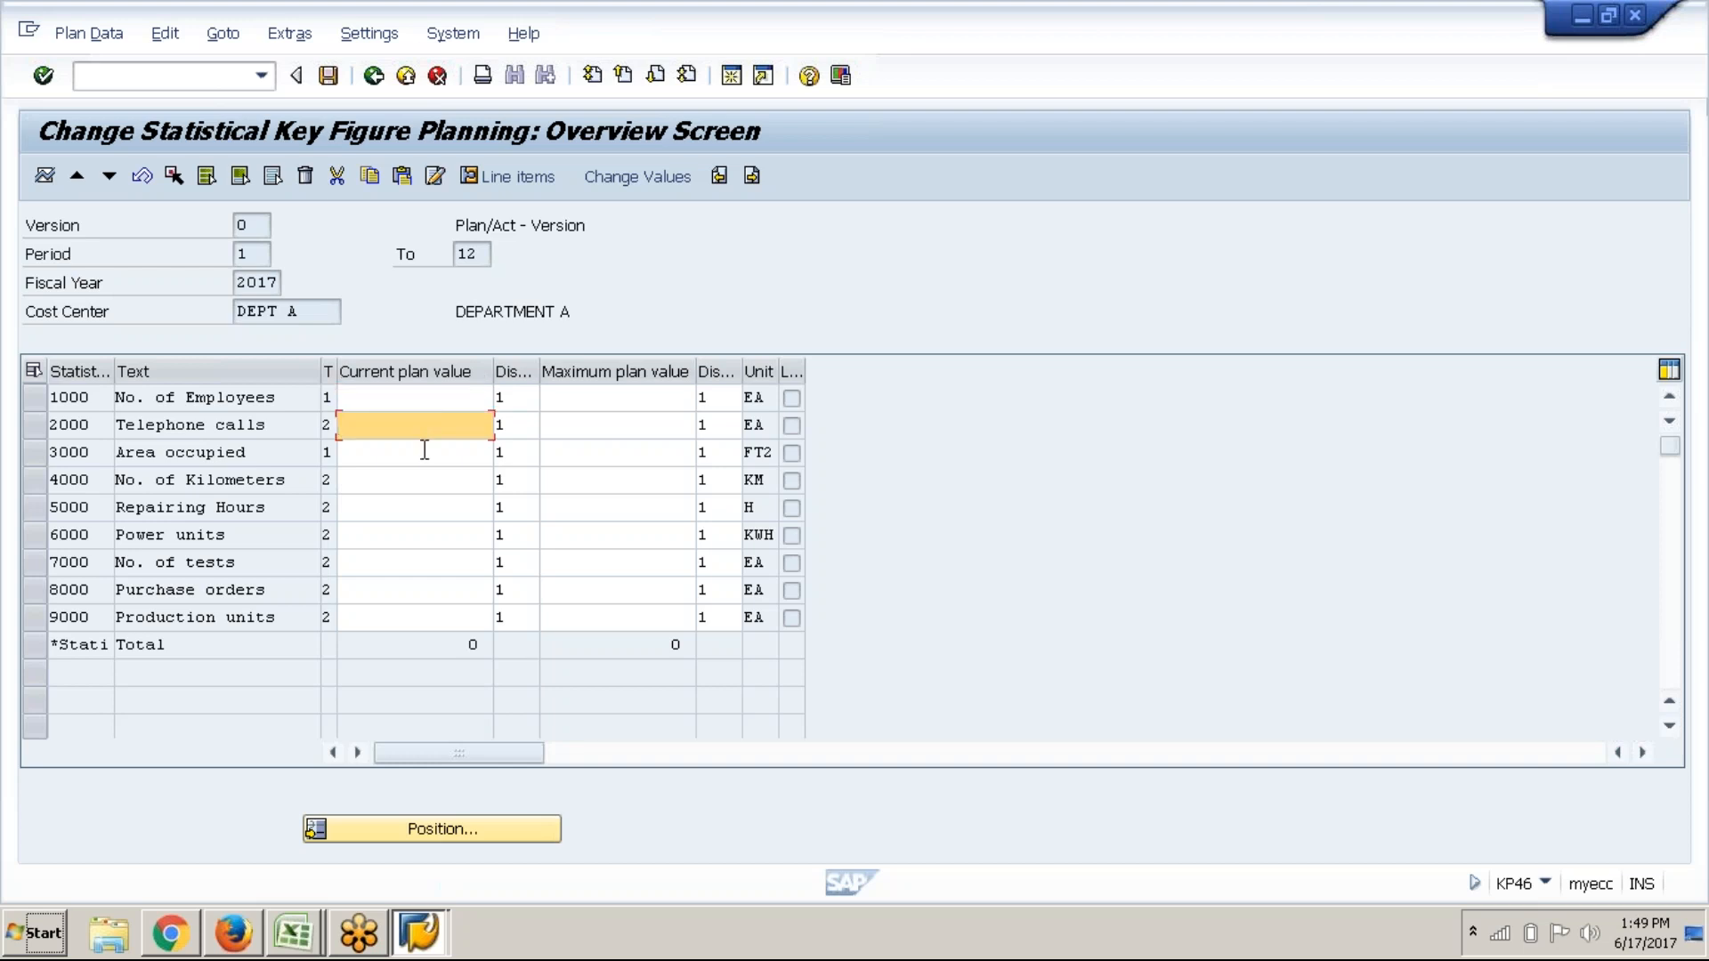
key(Up)
text(30)
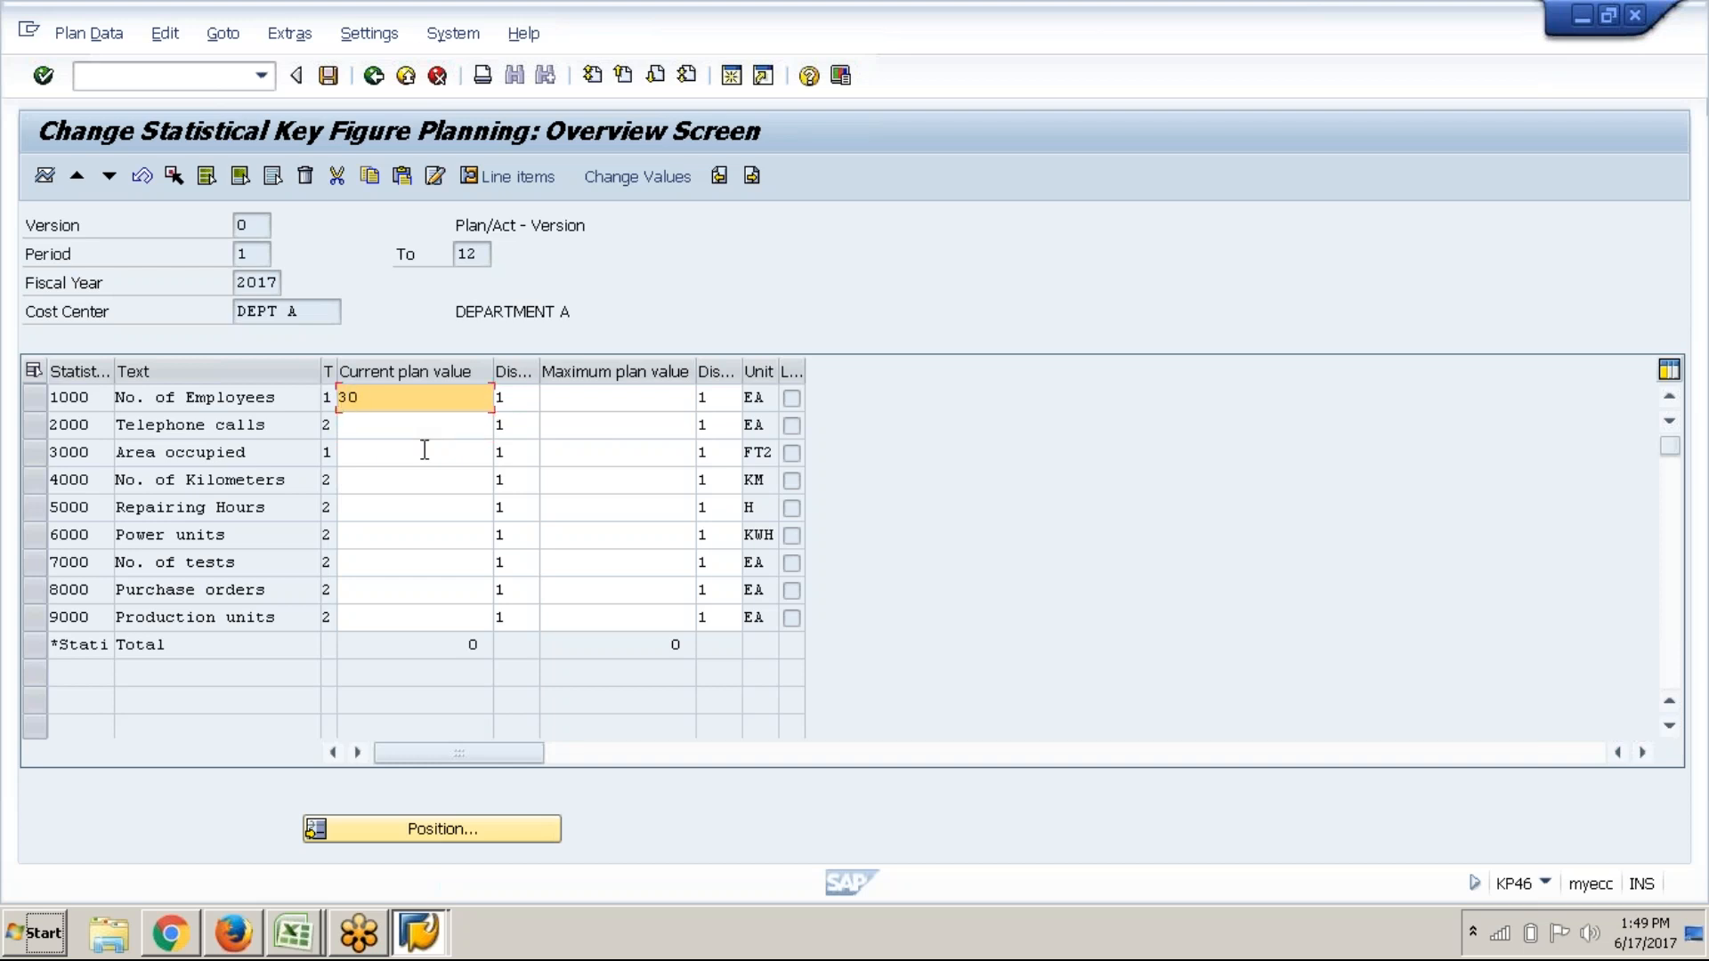
key(BackSpace)
key(Down)
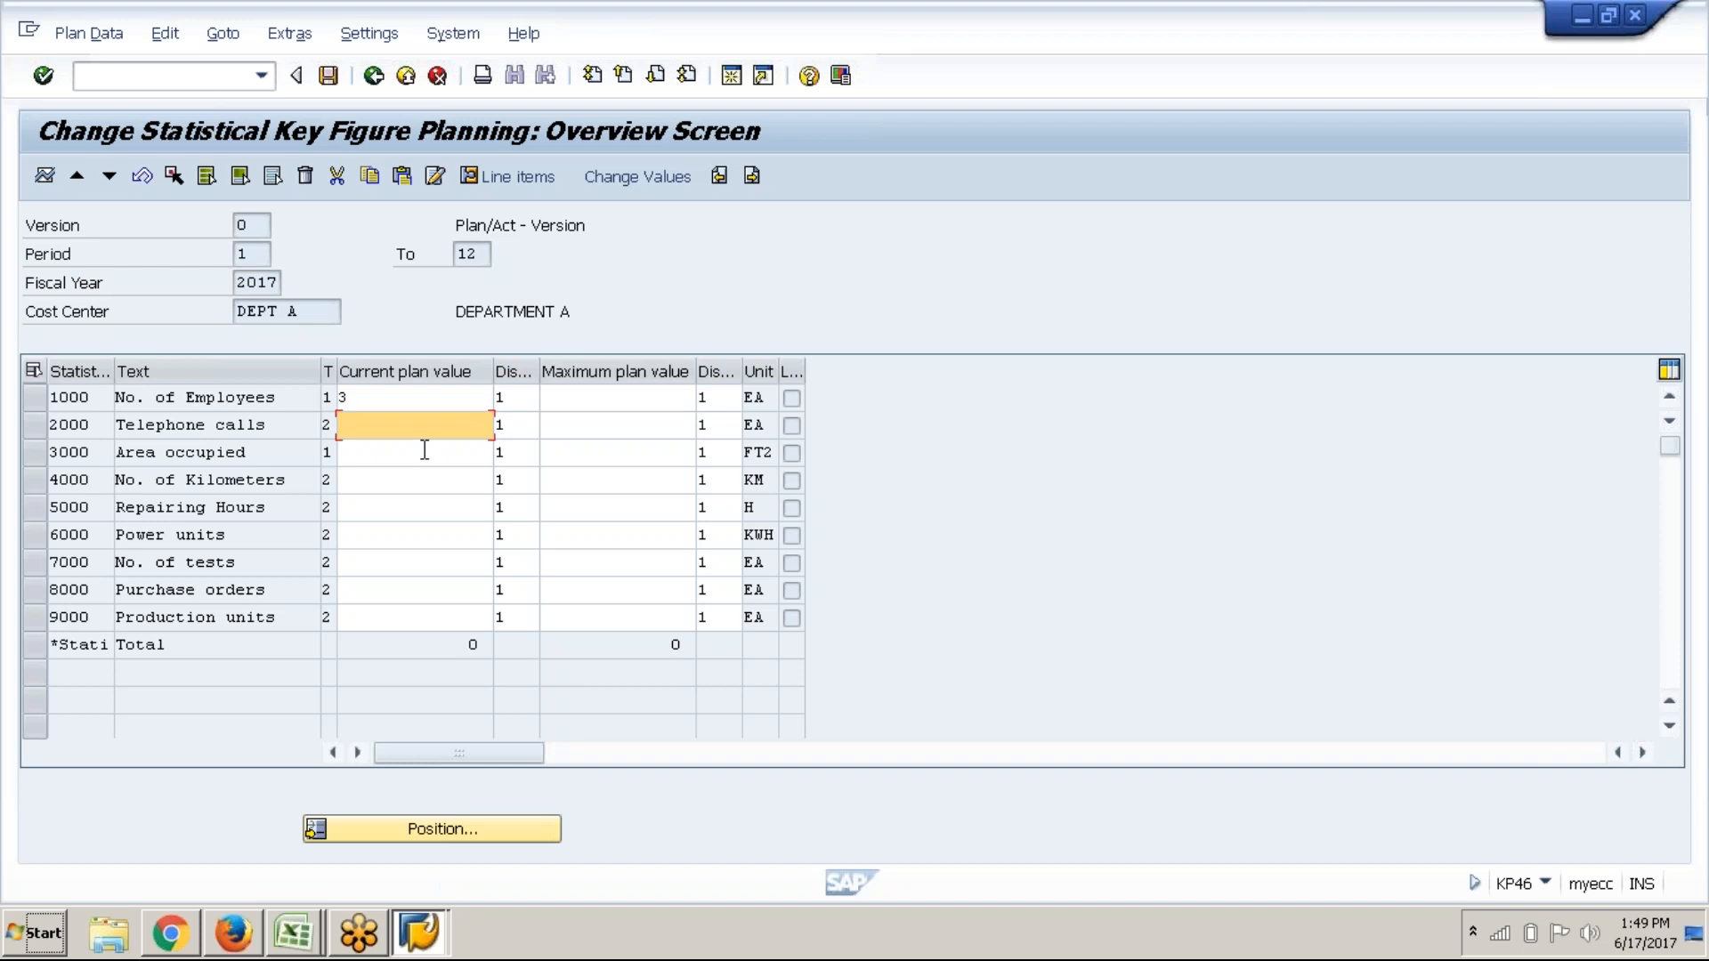
text(1500)
Plan 50 area occupied, 300 kilometers, 900 power units, 1200 tests and 20000 in the last row, then validate
key(Down)
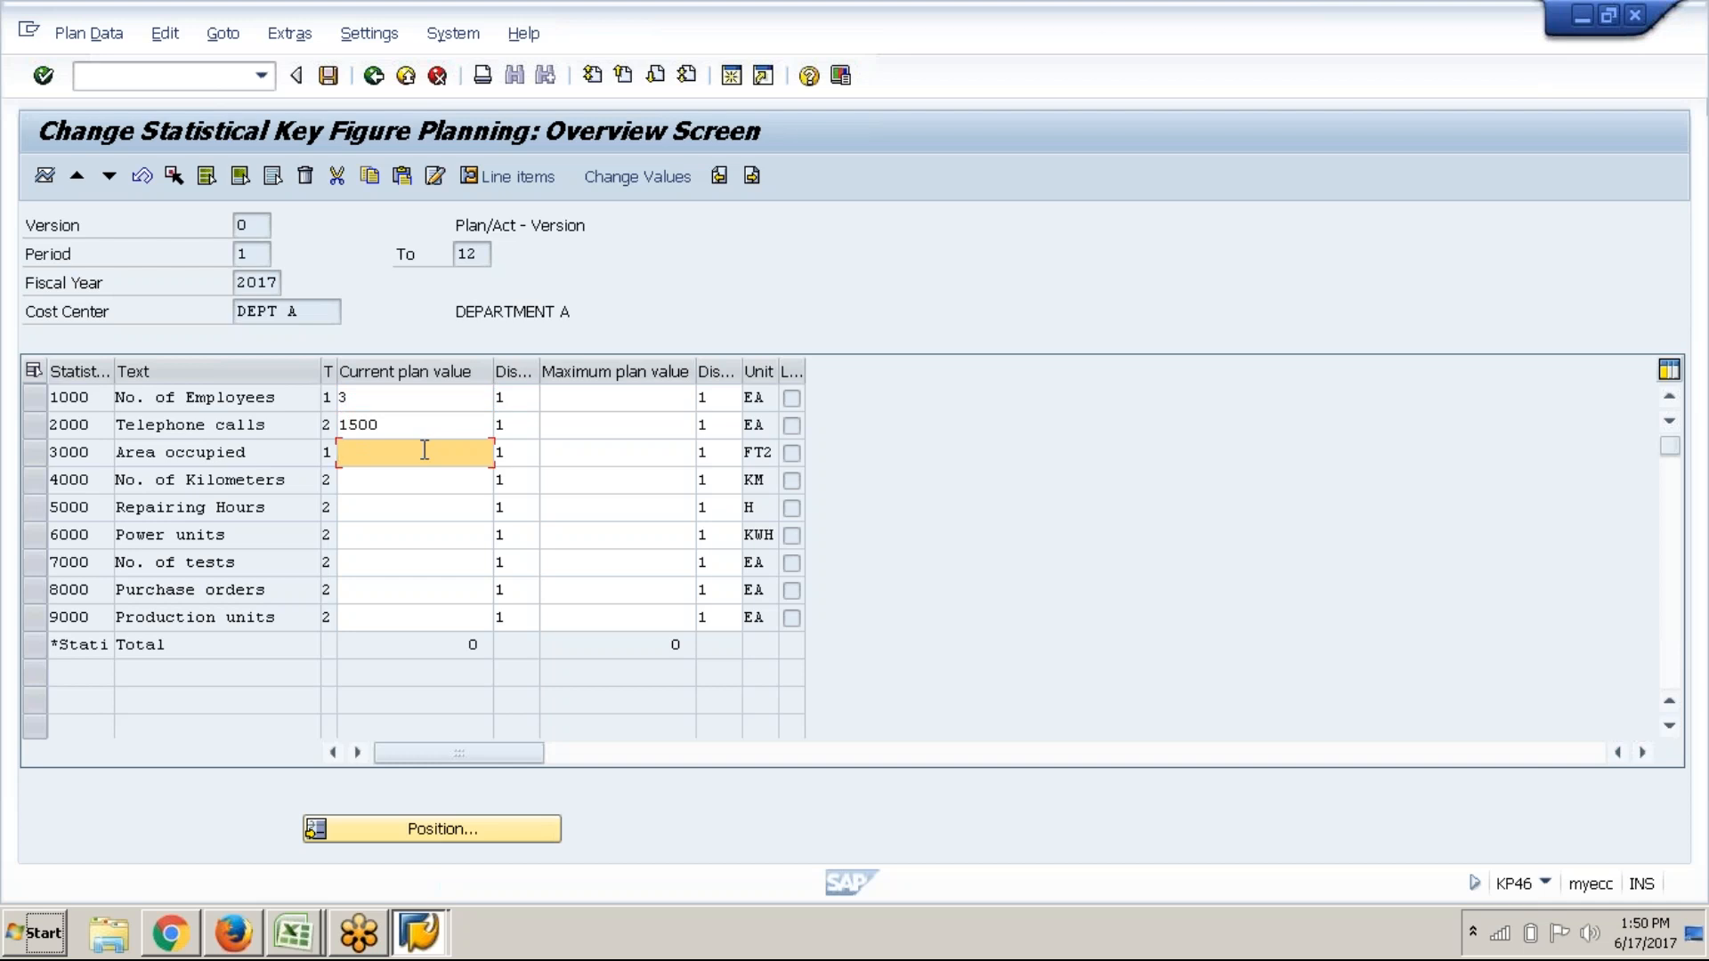
text(50)
key(Down)
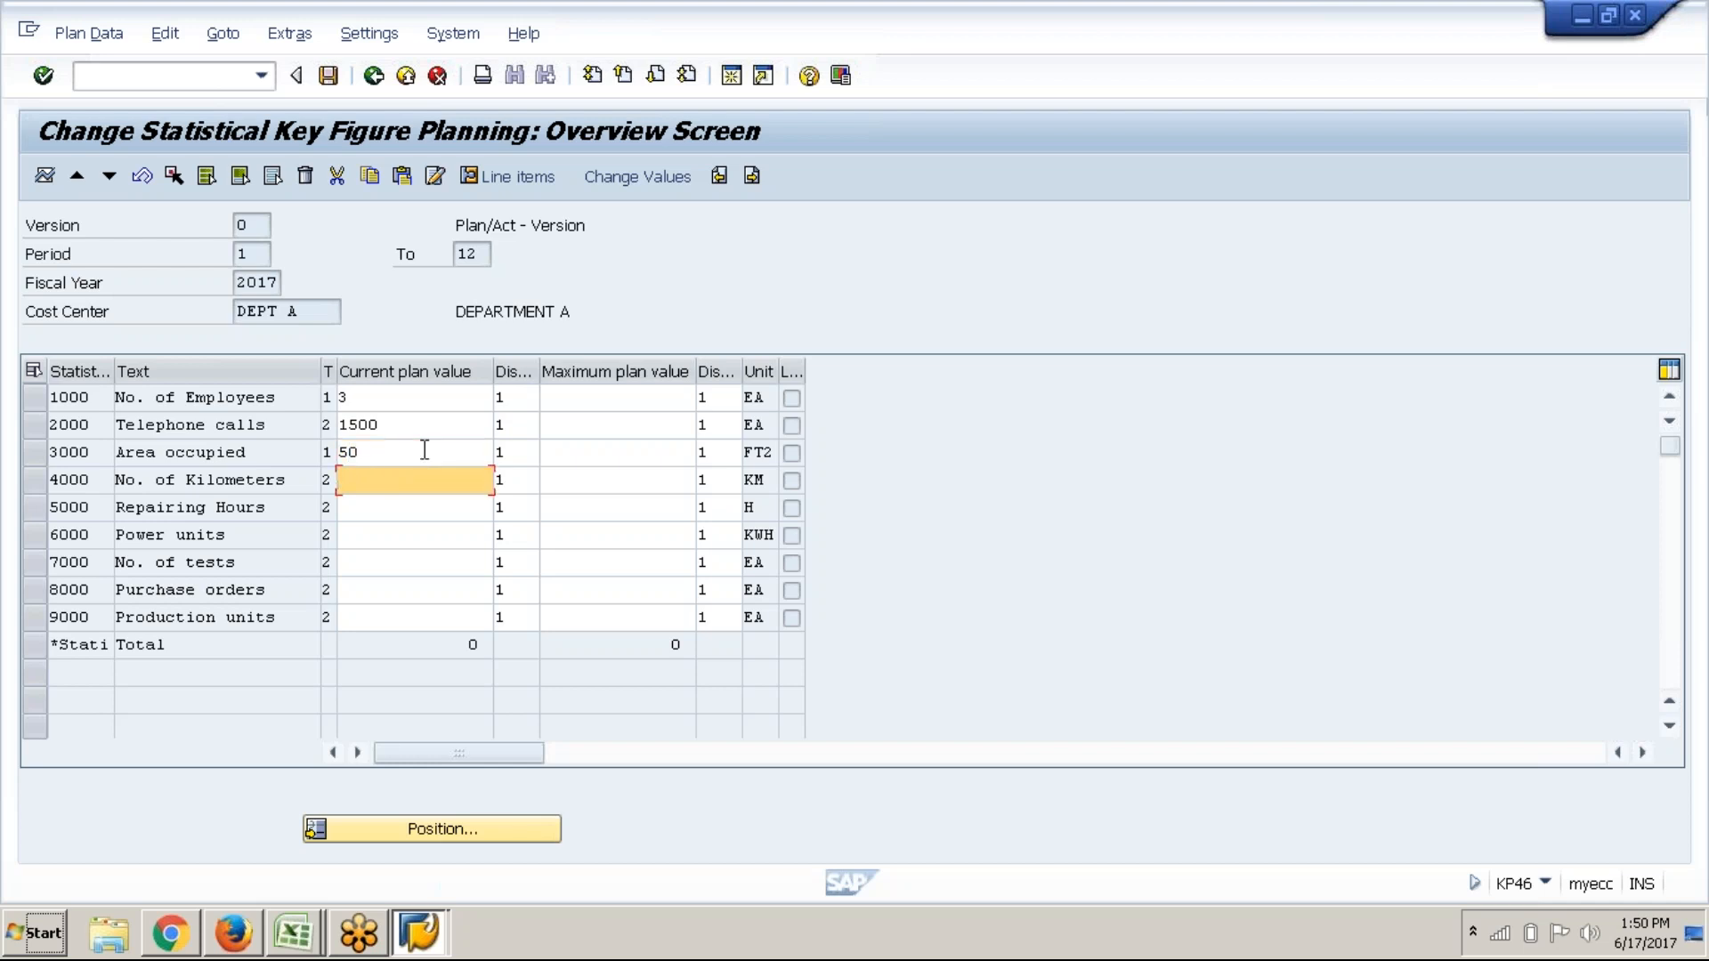
text(300)
key(Down)
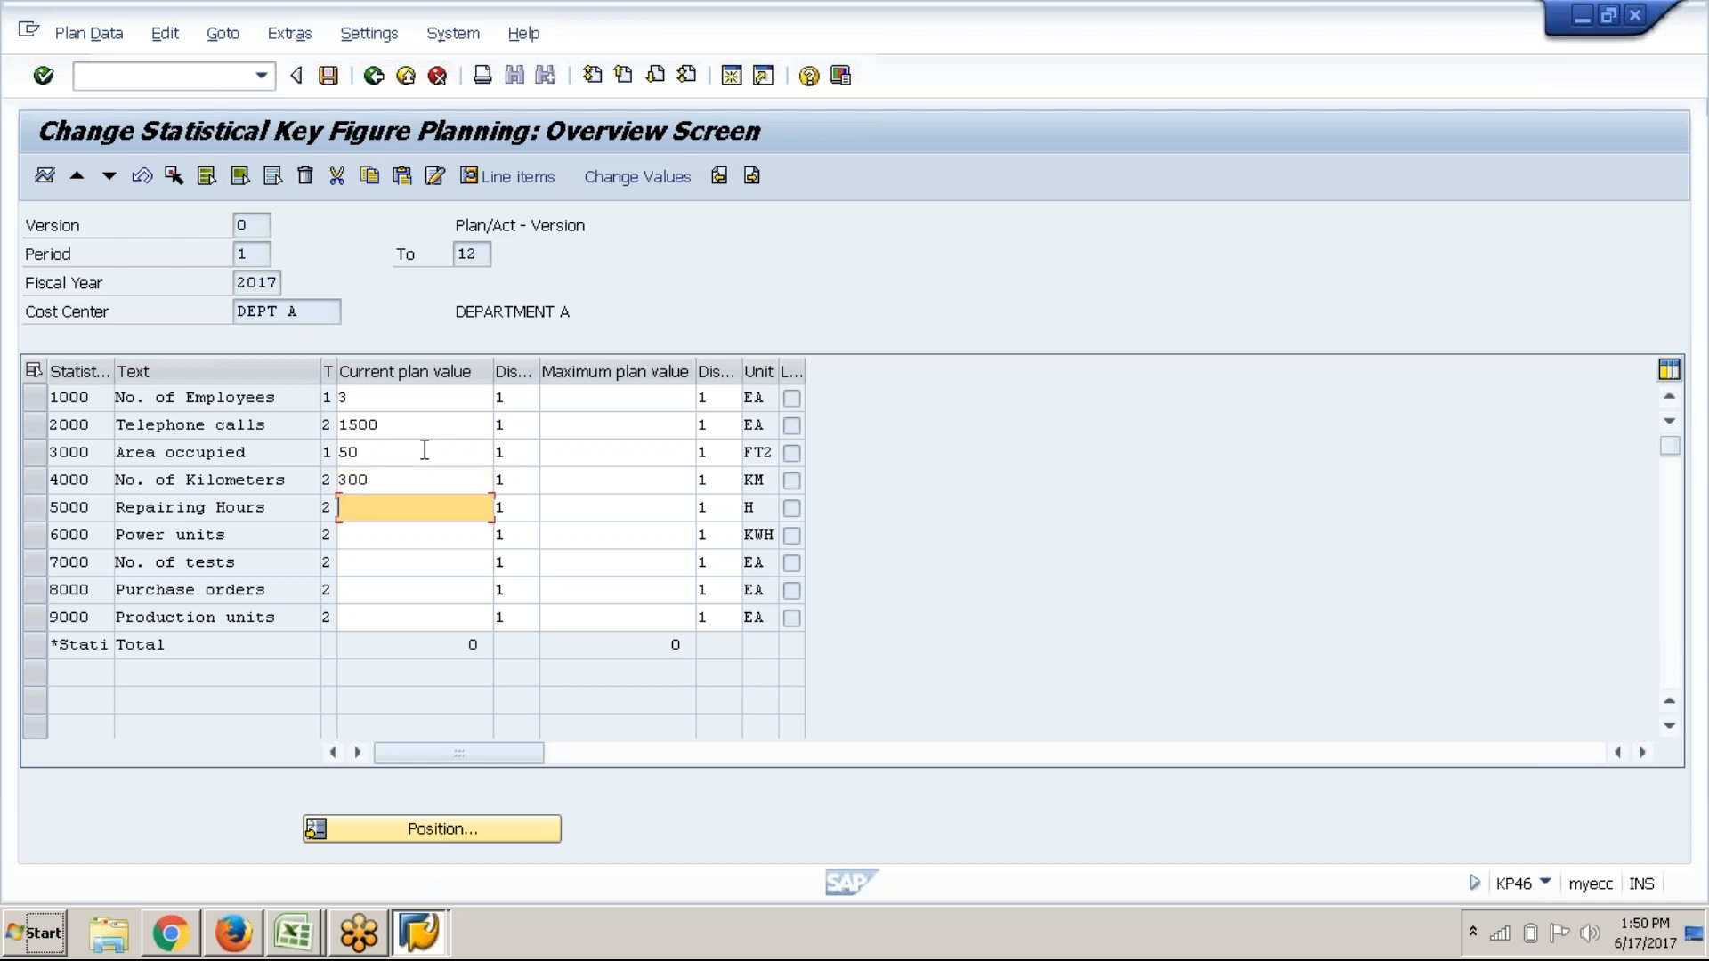
key(Down)
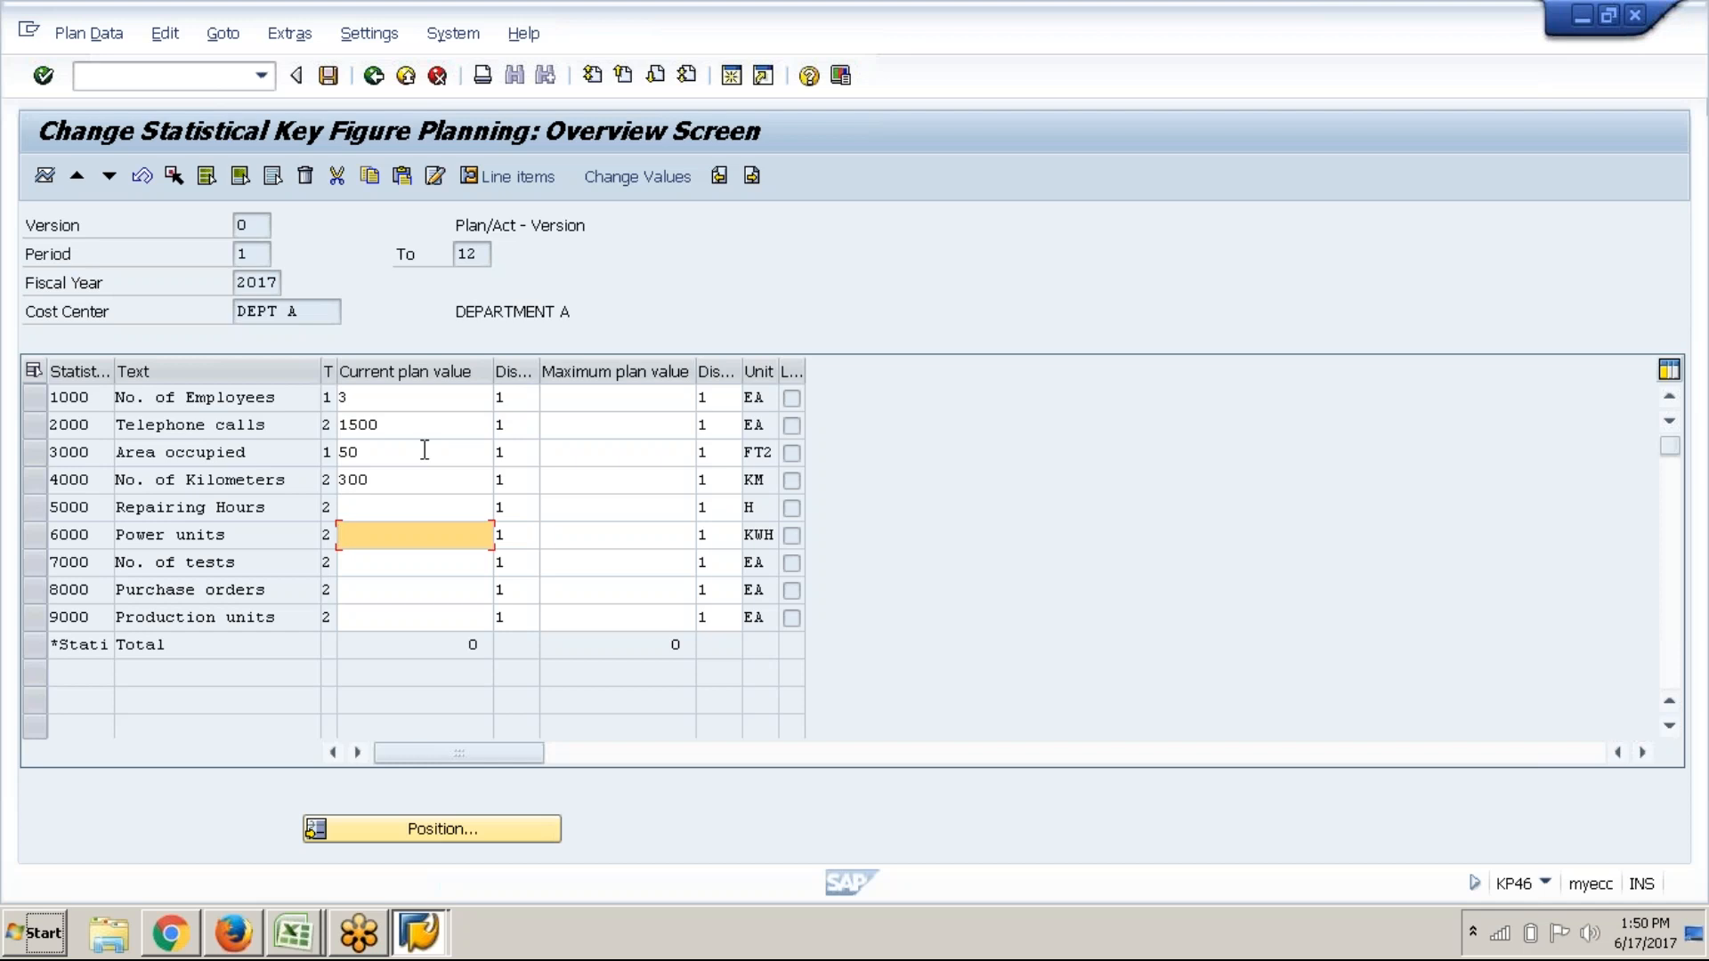
text(900)
key(Down)
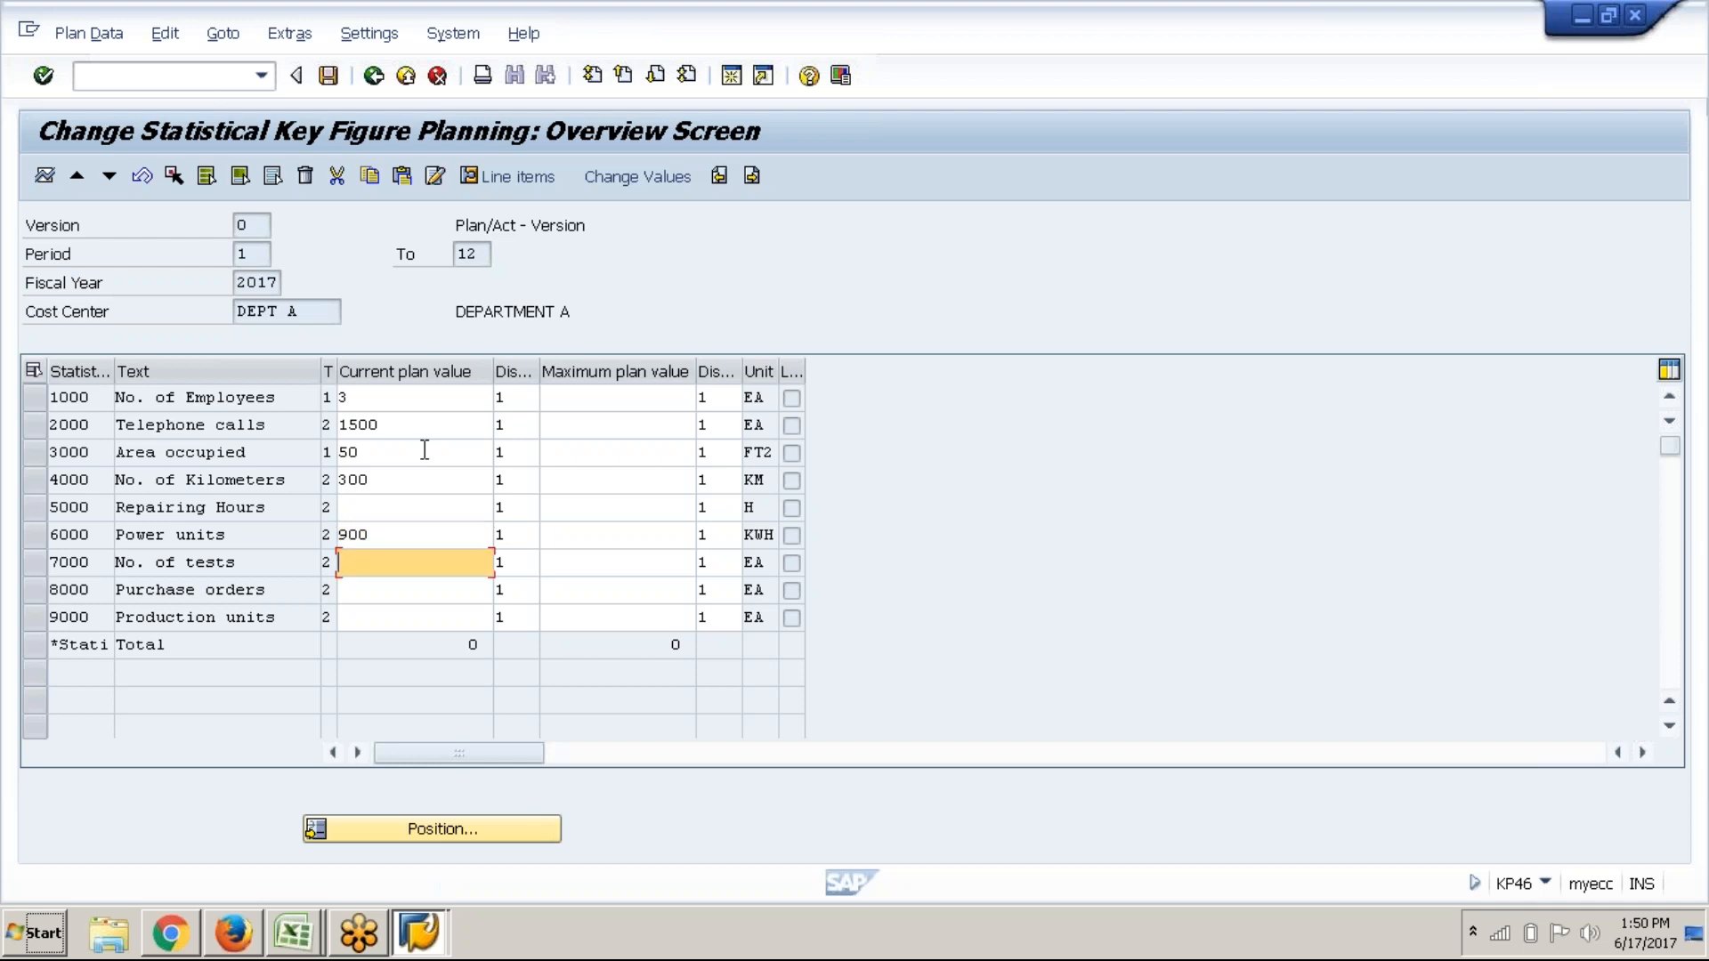
text(1200)
key(Down)
key(Down)
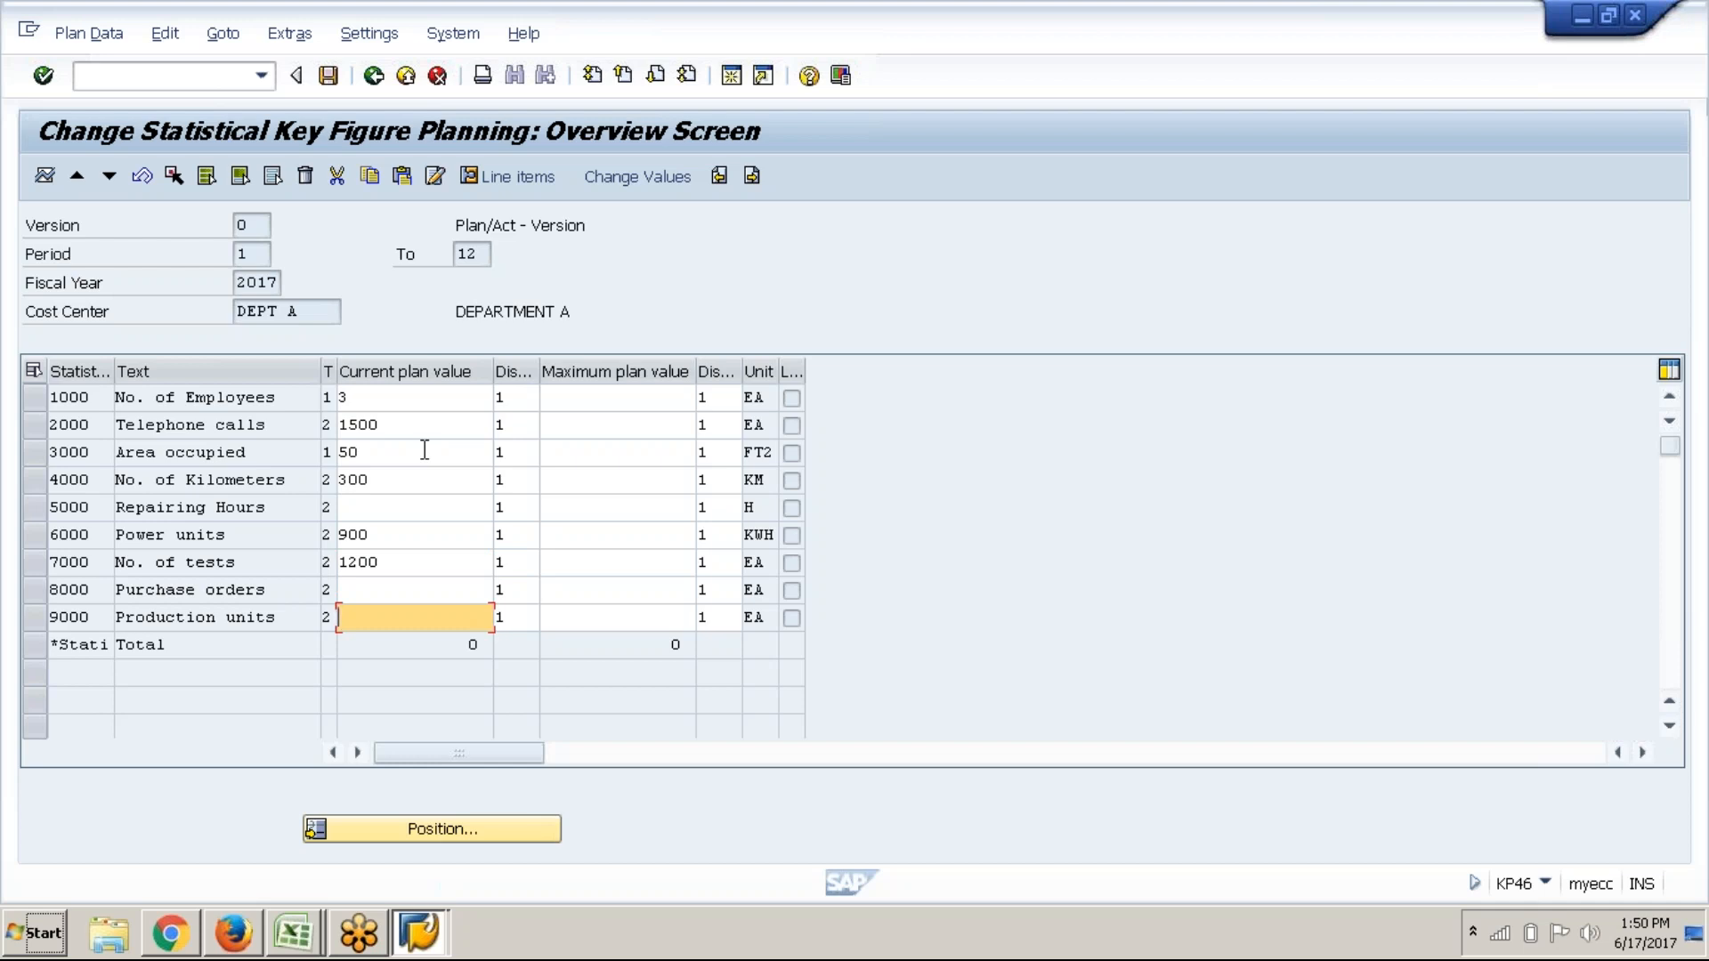
text(20000)
key(Return)
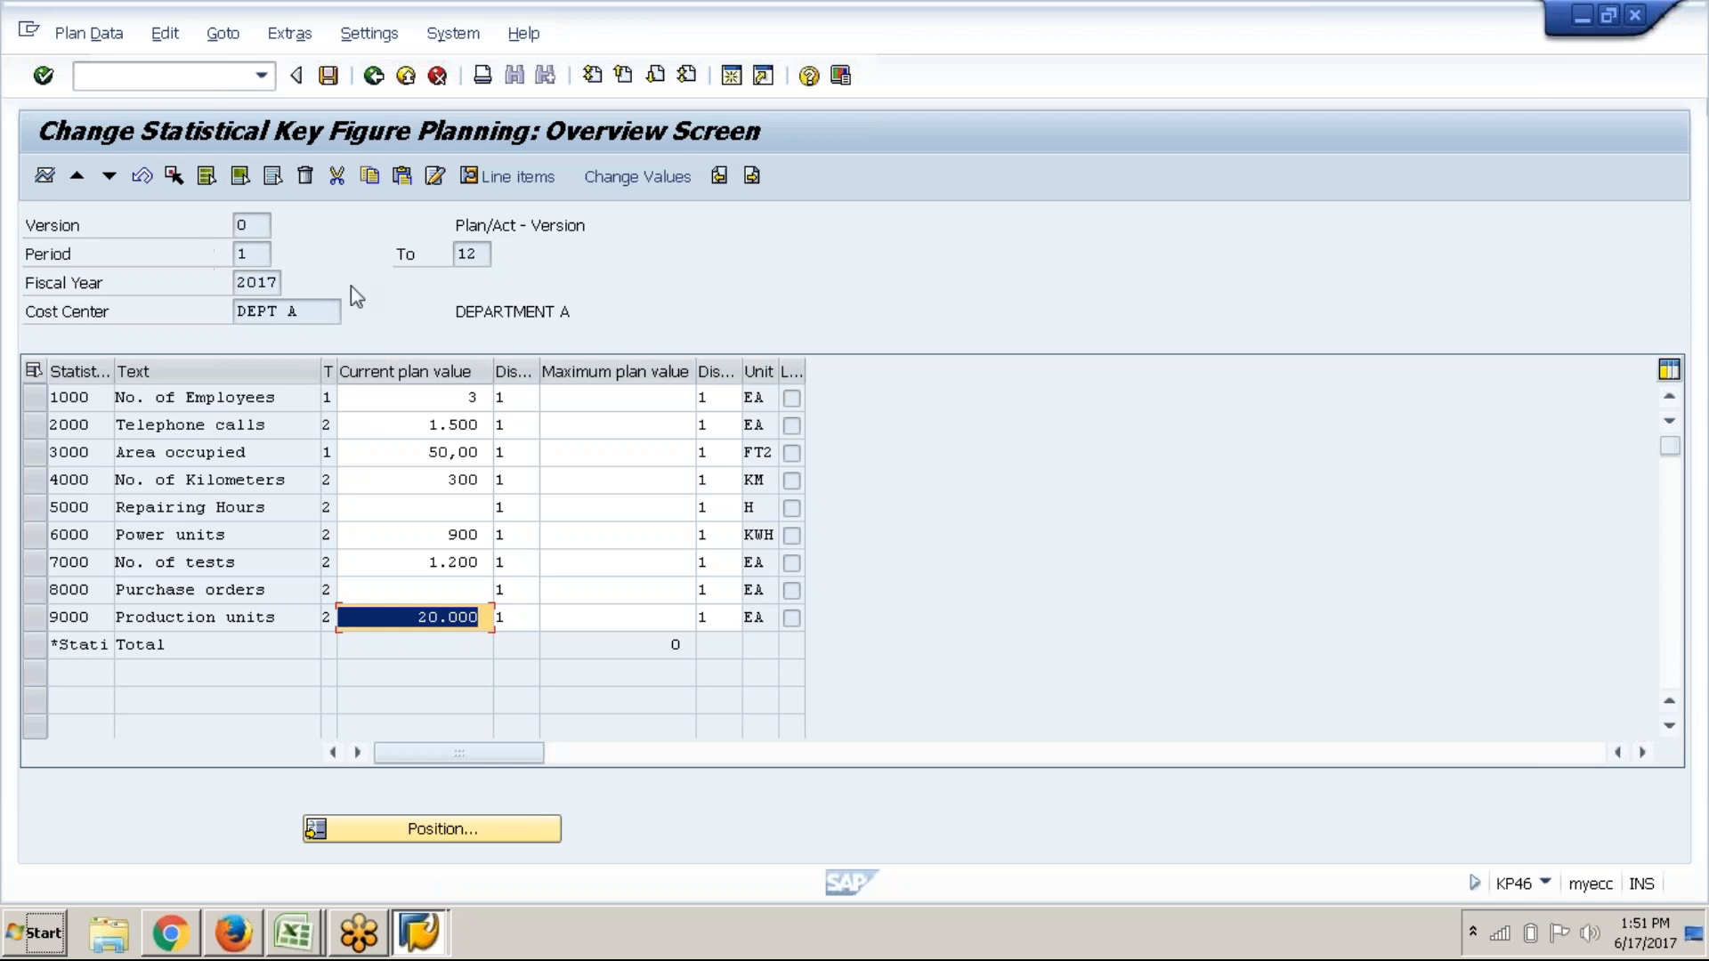
click(316, 325)
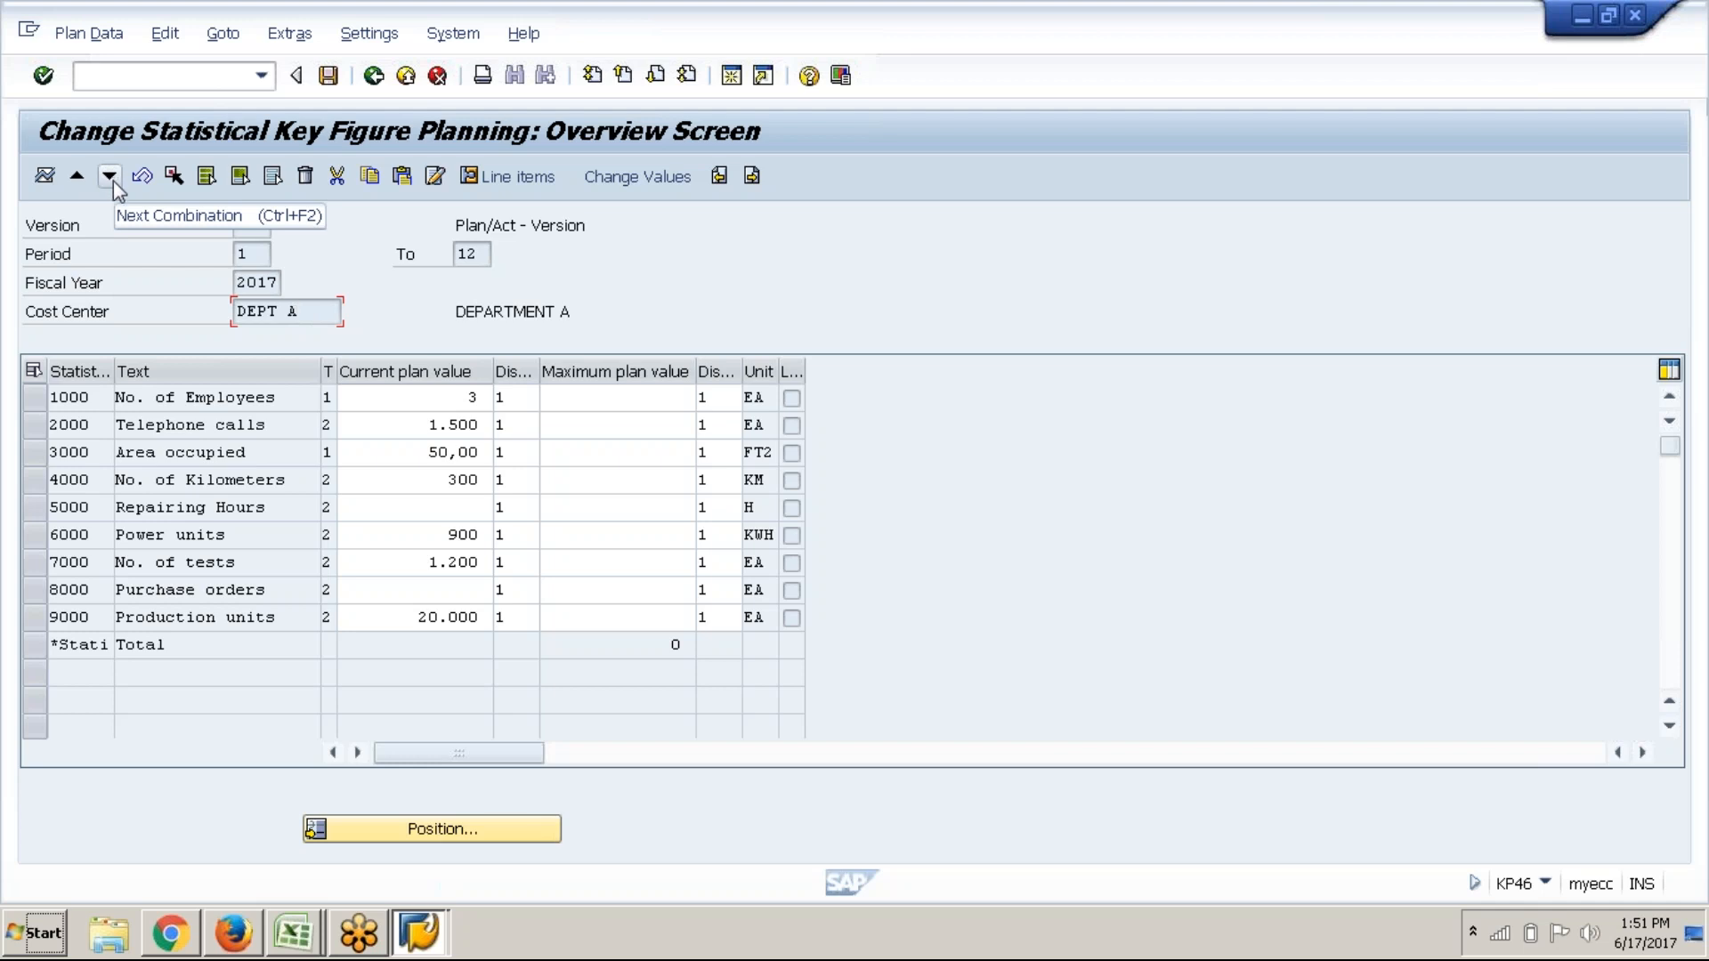
Load DEPT B and plan 4 employees and 100 area occupied
click(111, 181)
click(111, 180)
click(438, 405)
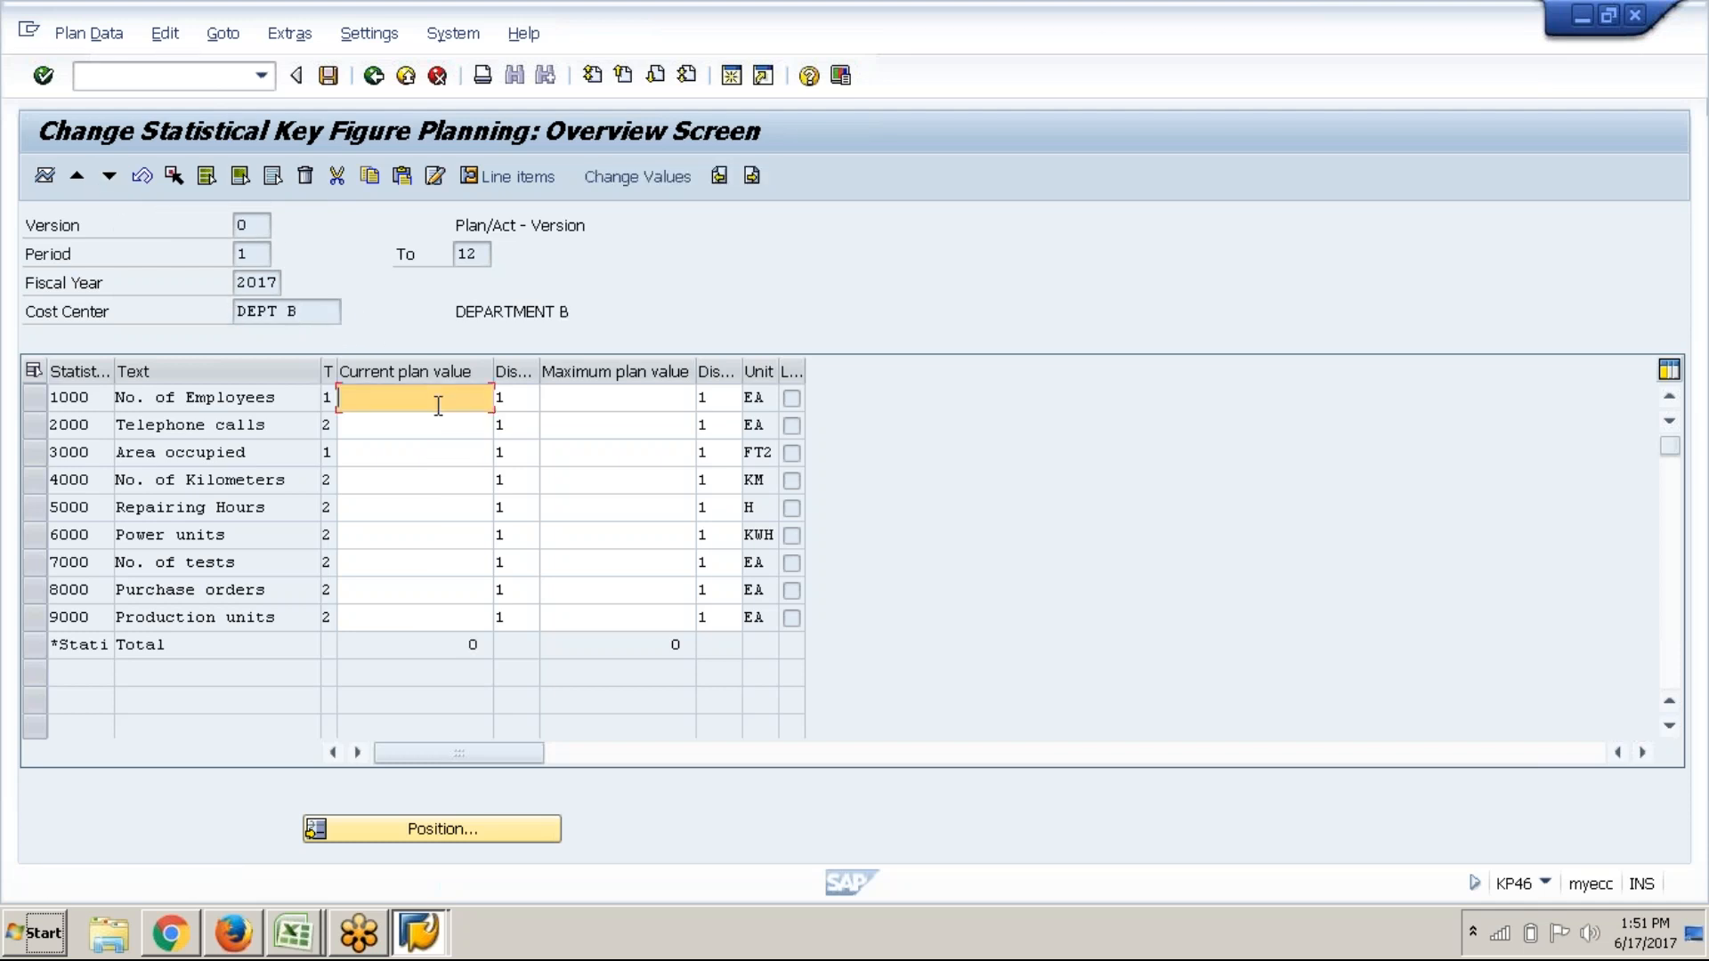
text(4)
key(Down)
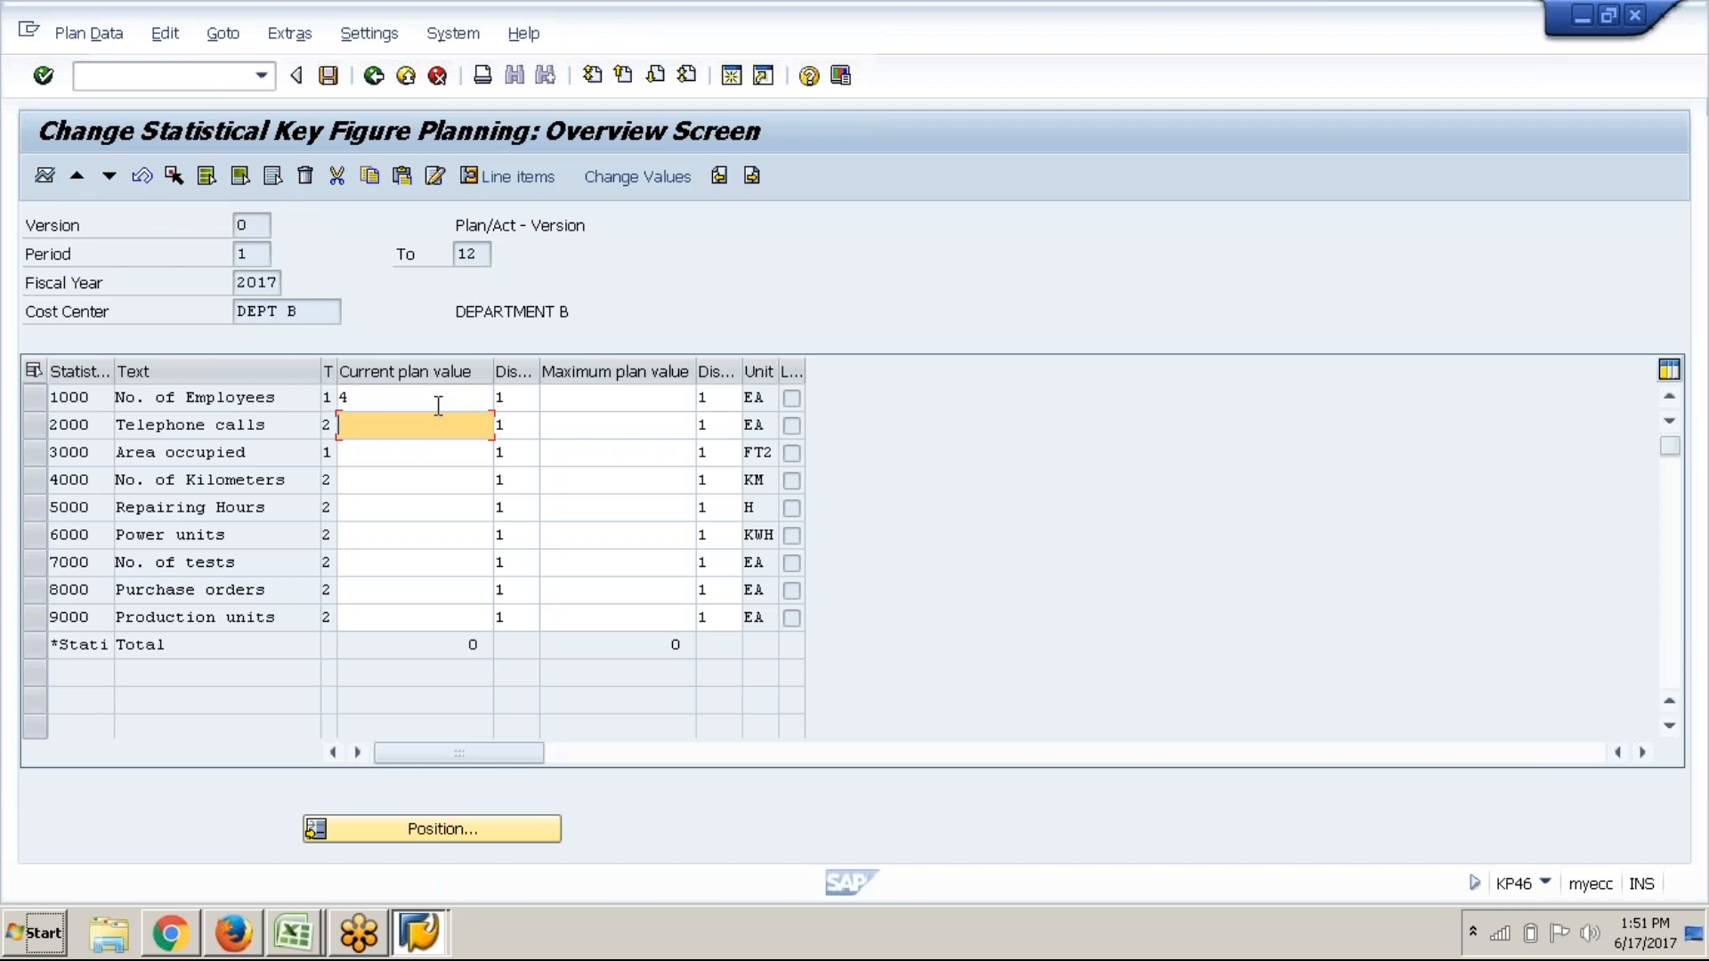
key(Down)
text(1000)
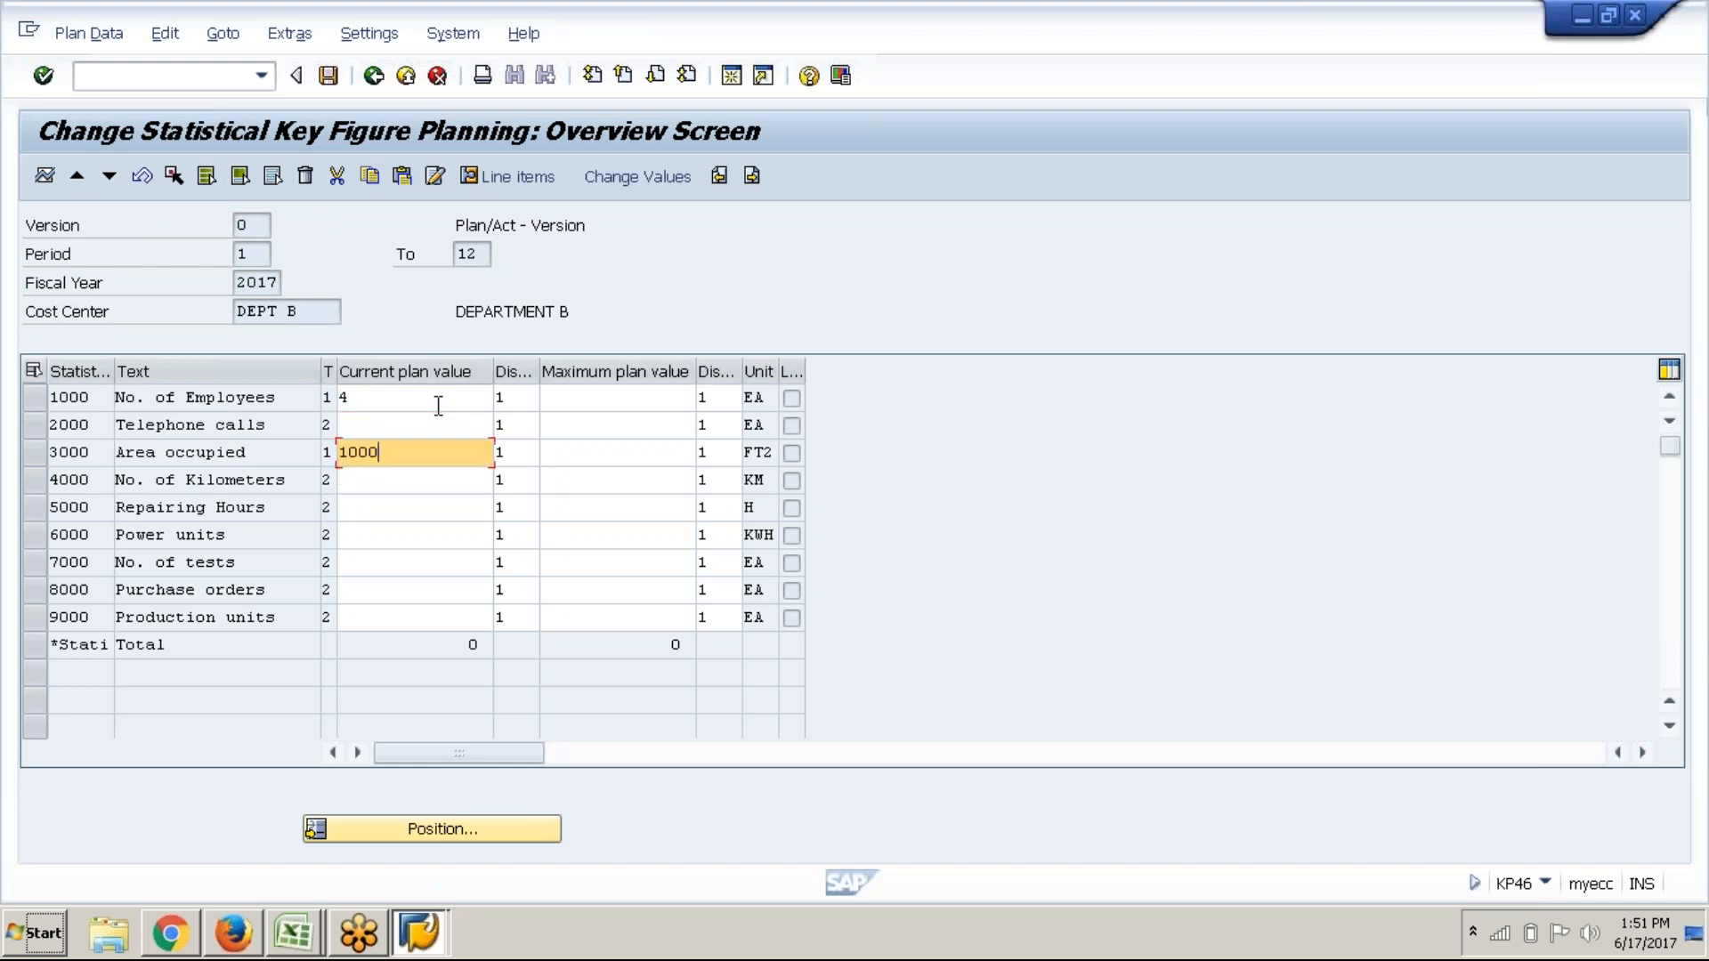
key(BackSpace)
Plan 250 repairing hours and 50 purchase orders for DEPT B, then validate
key(Down)
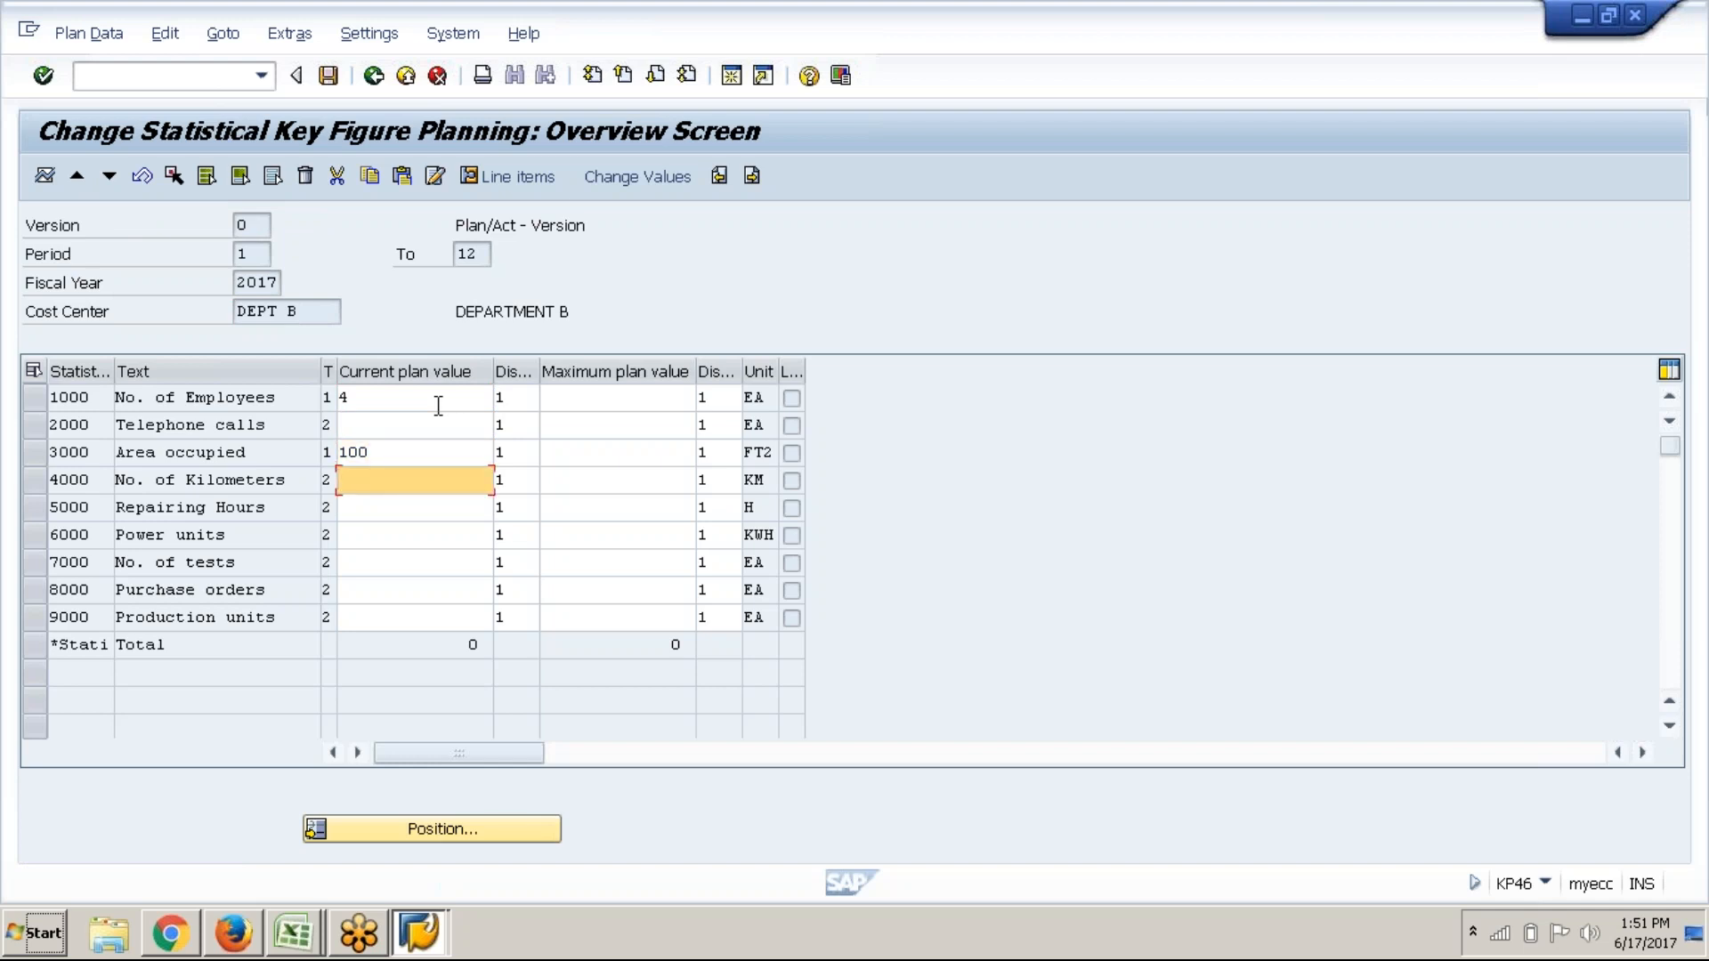
key(Down)
text(250)
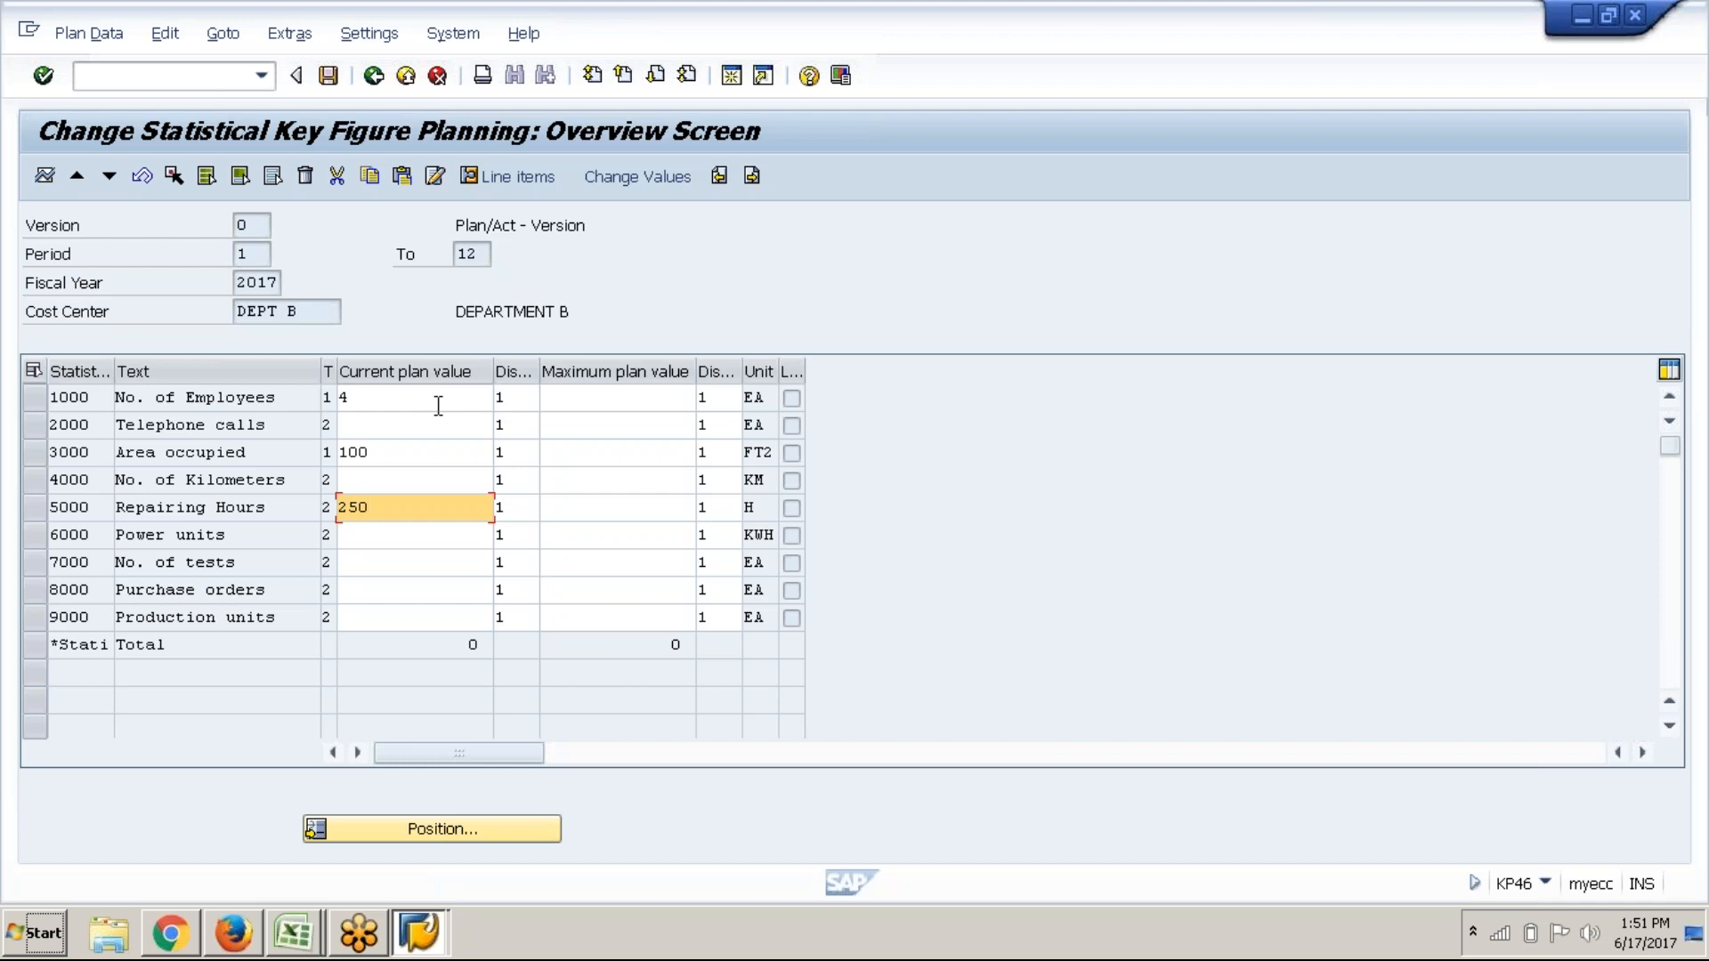
key(Down)
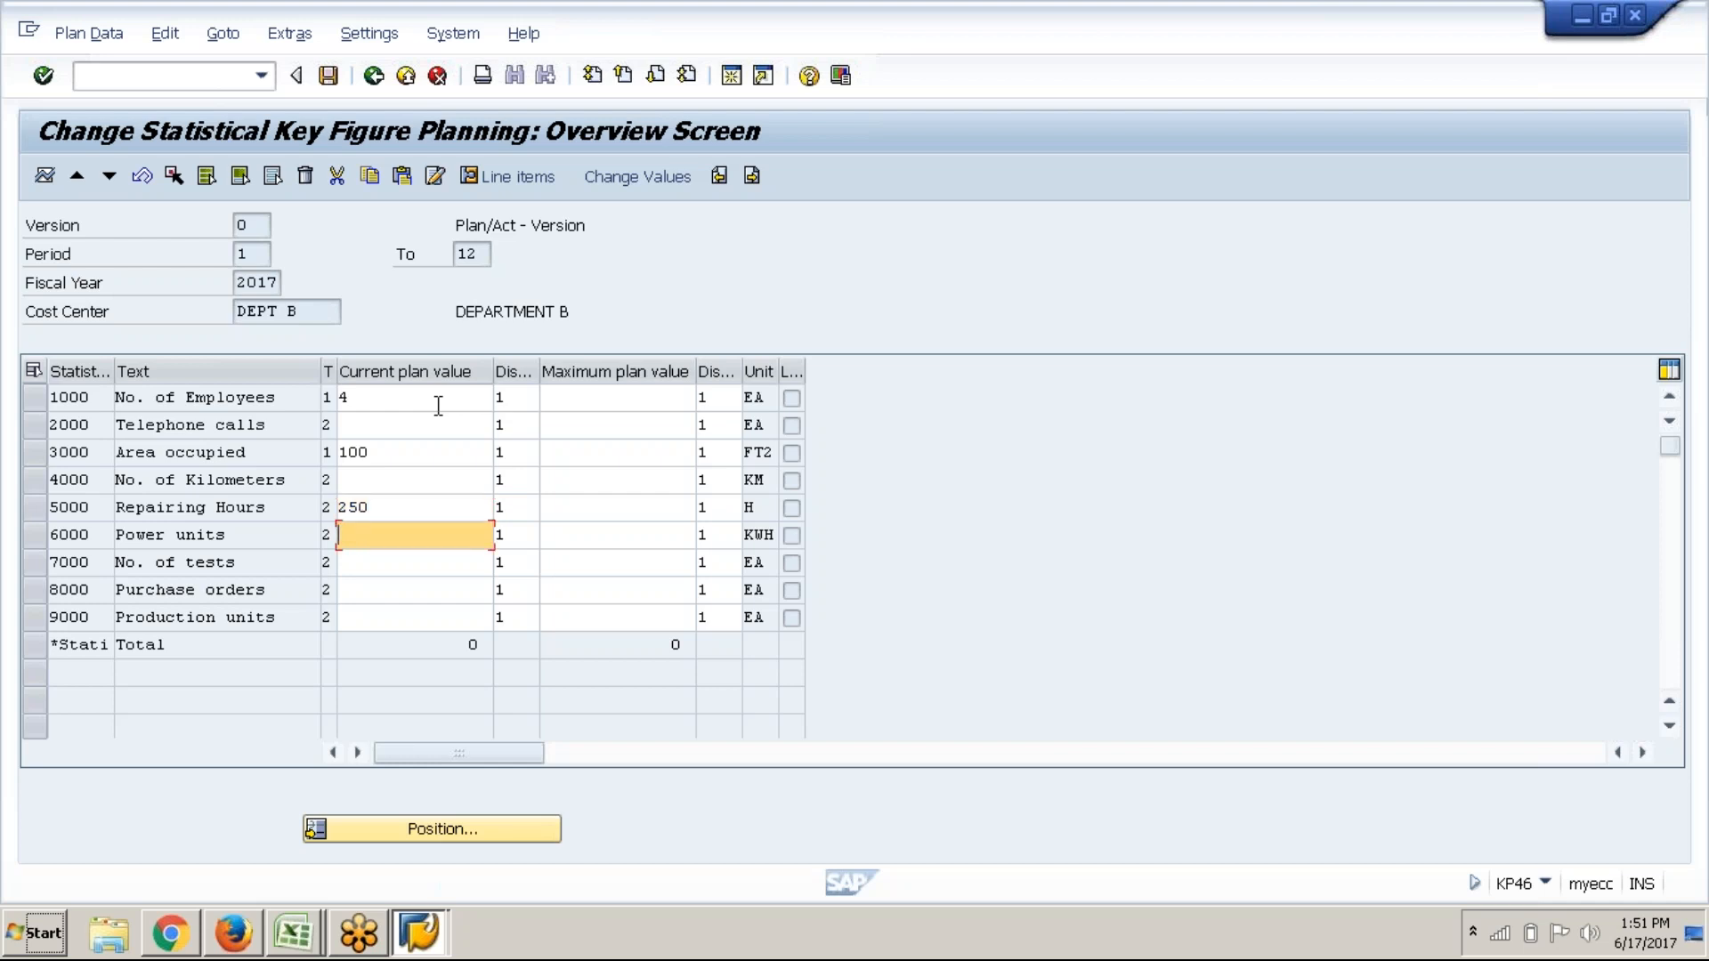
key(Down)
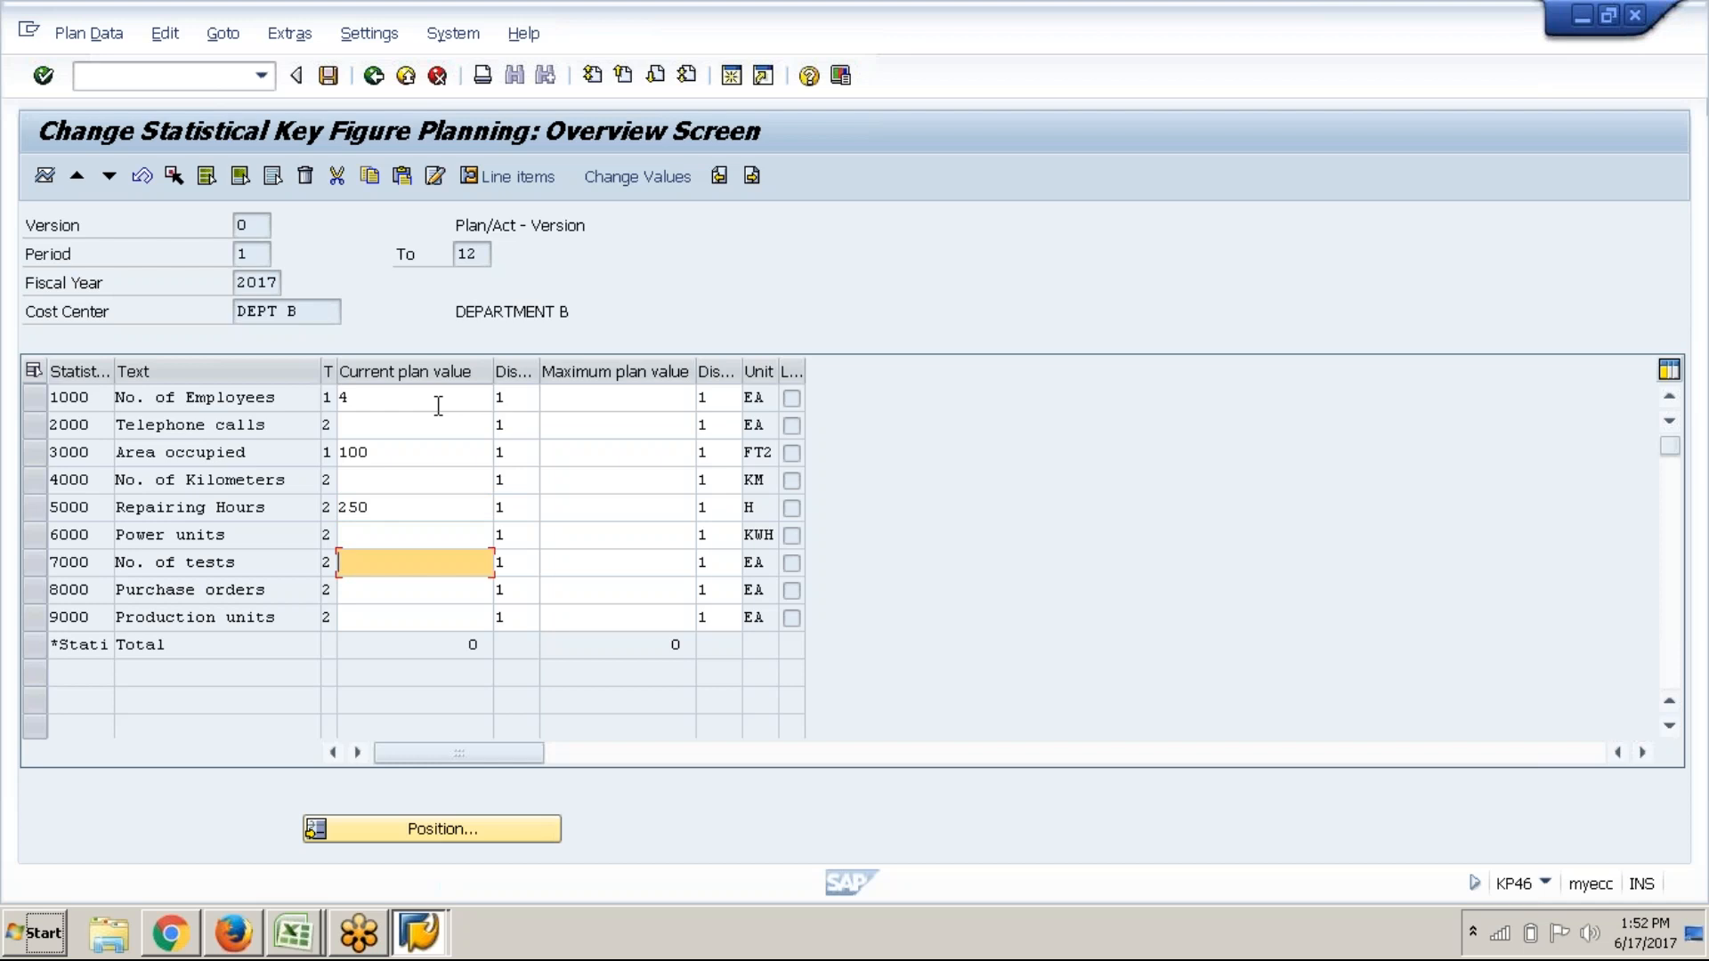
key(Down)
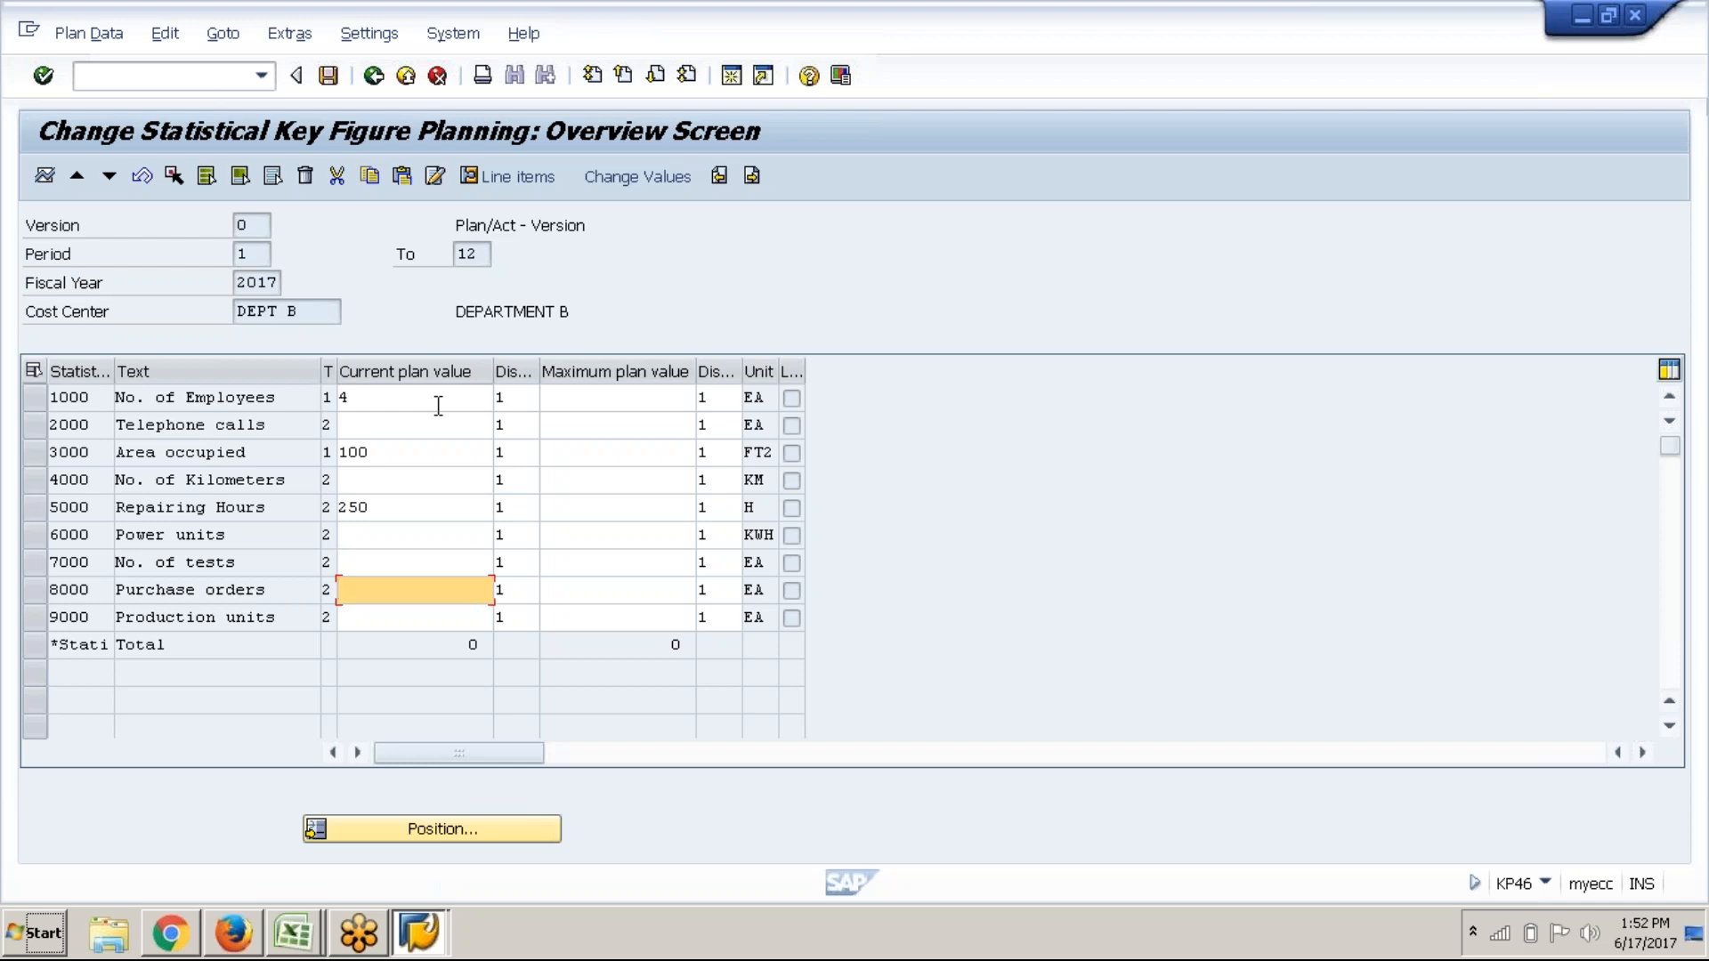
text(50)
key(Return)
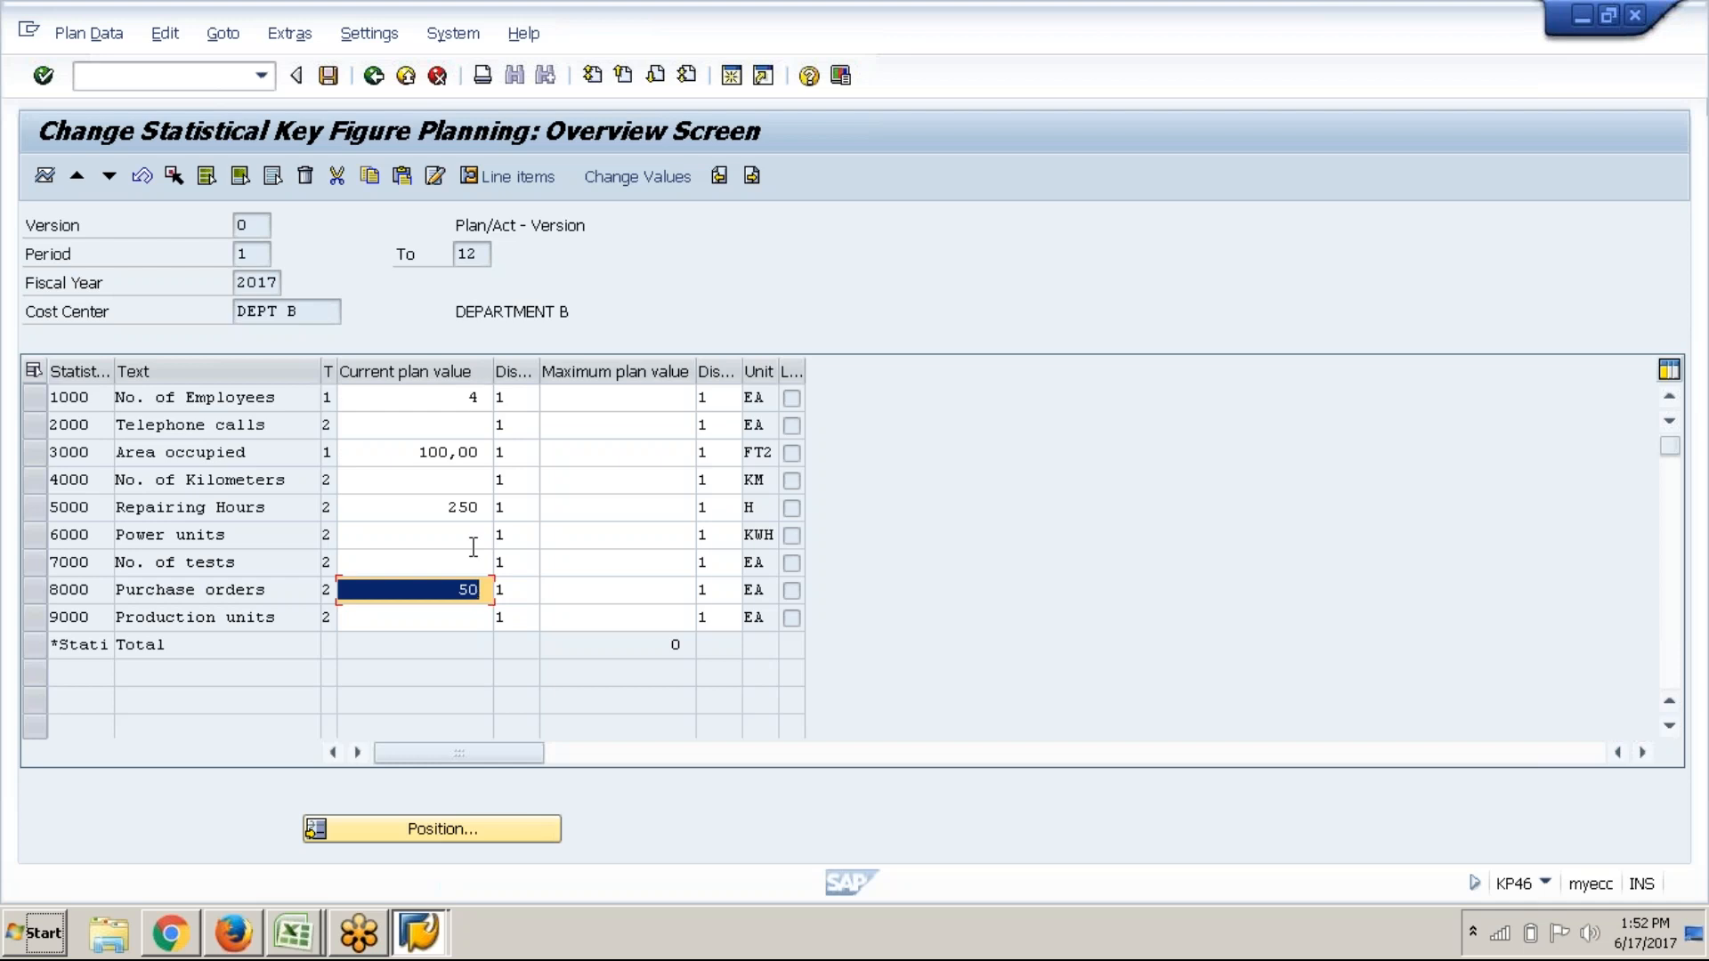
key(Return)
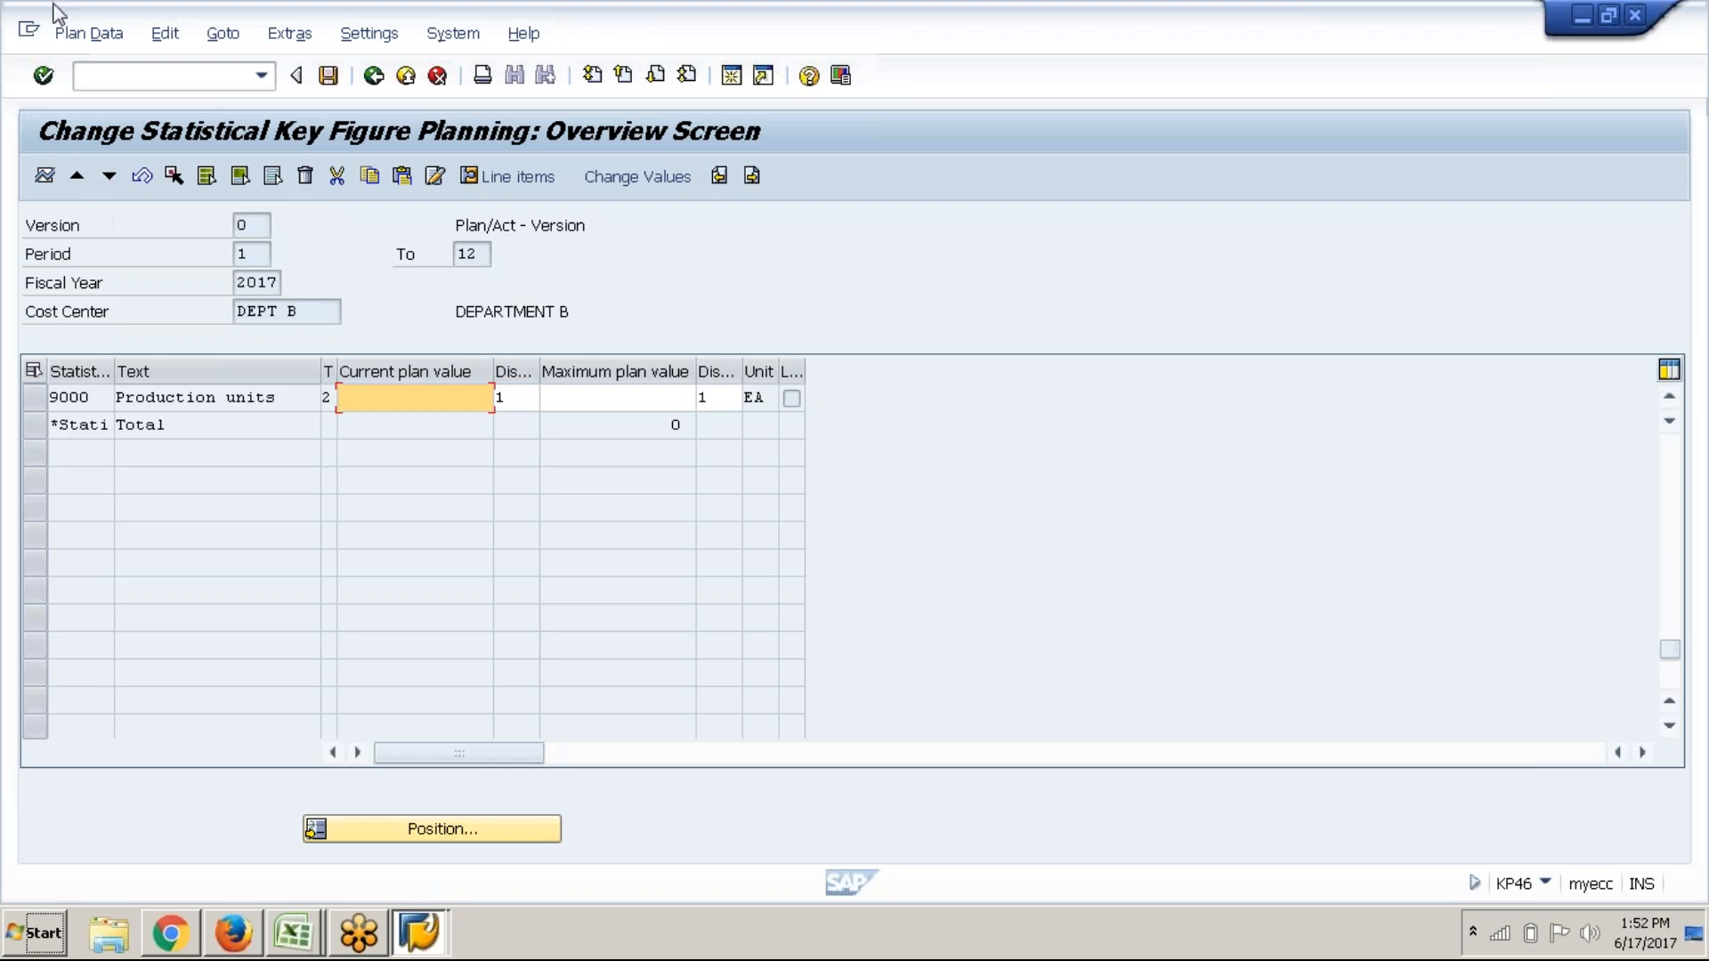
Post the DEPT A–DEPT B key figure plans and go back to SAP Easy Access
click(342, 84)
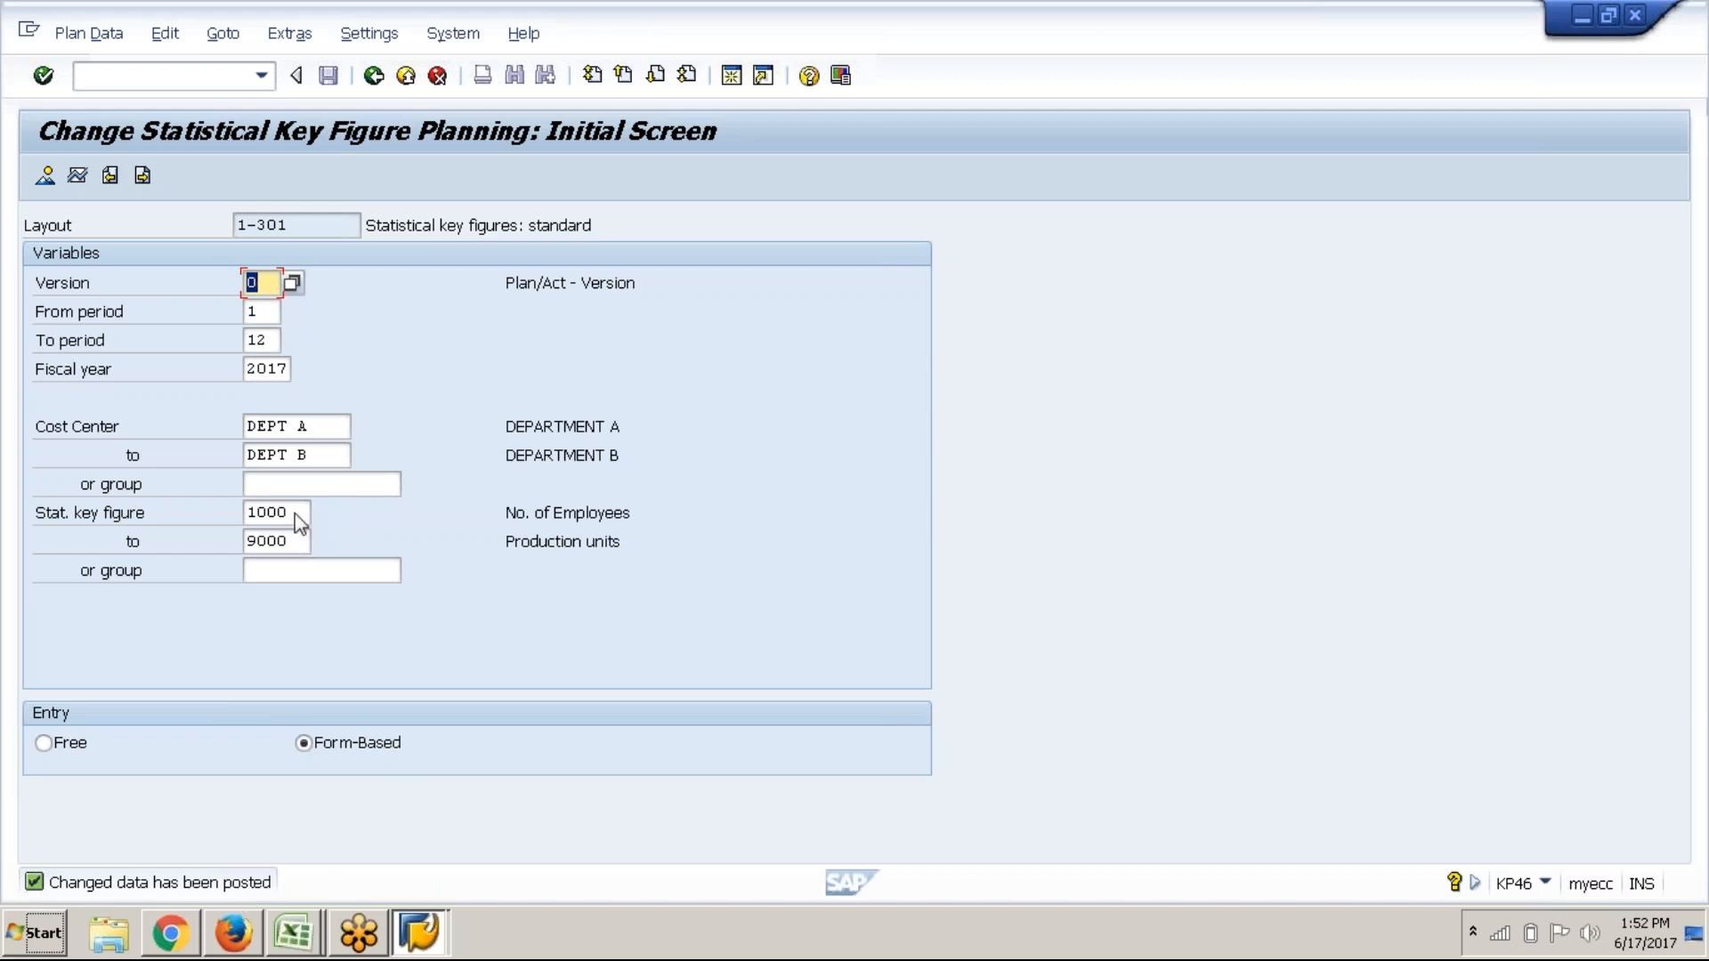
click(386, 87)
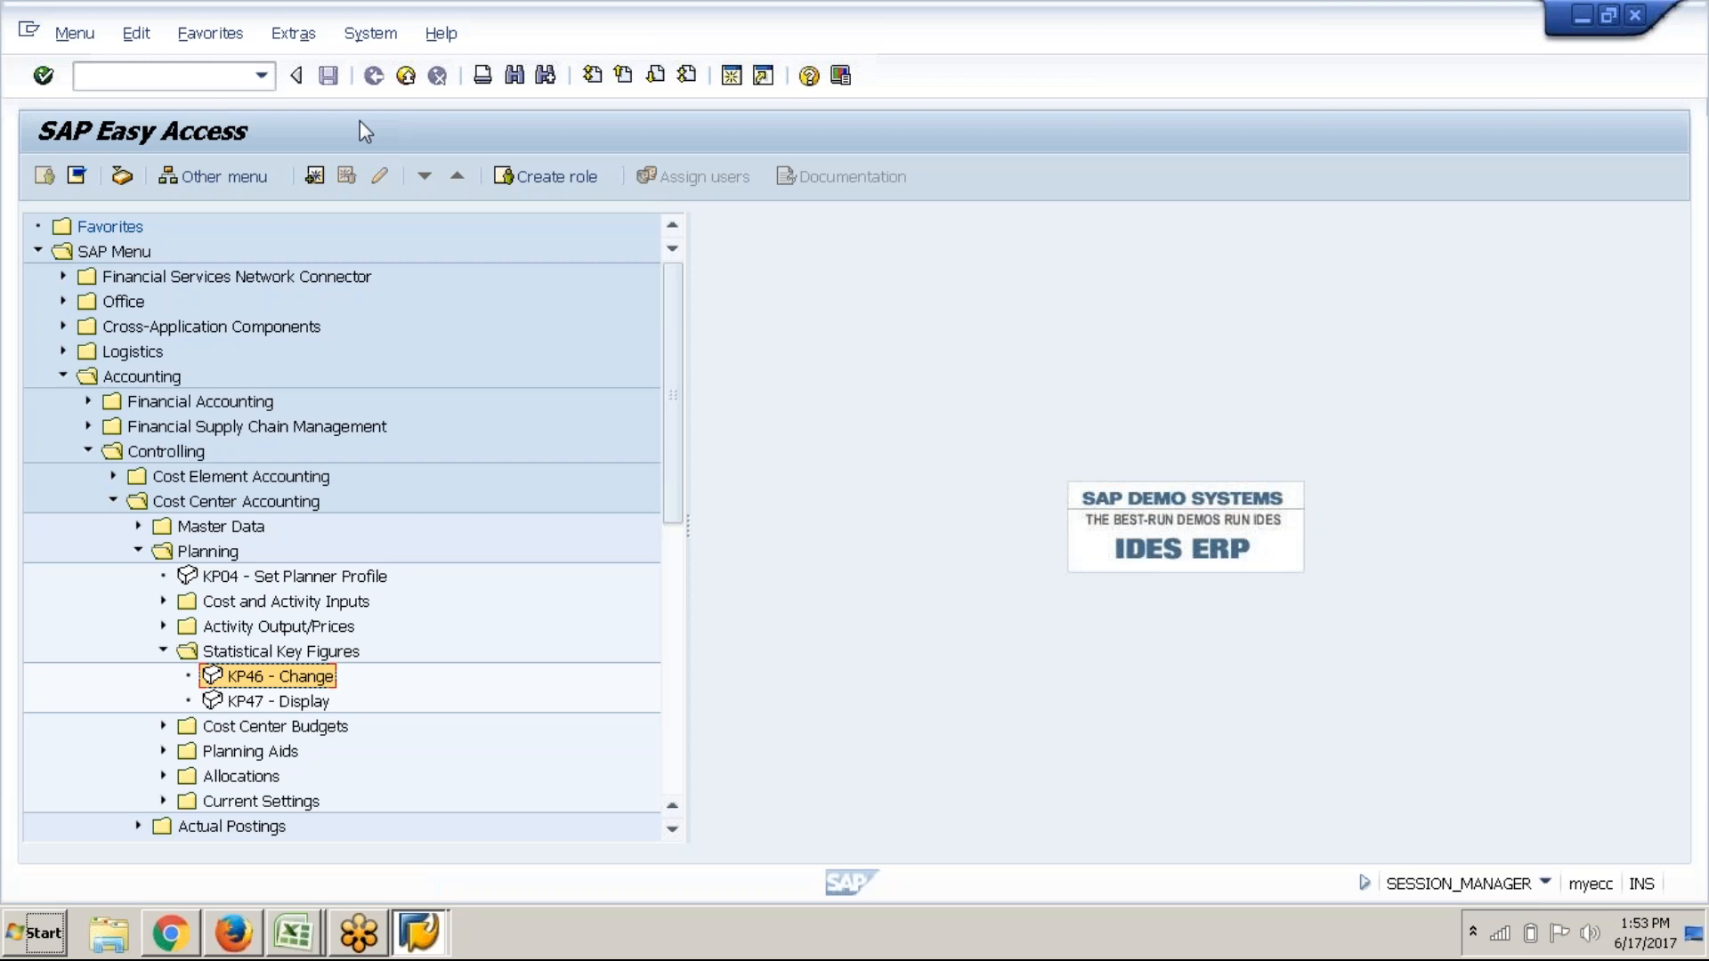
Run transaction S_ALR_87013611 from the command field
click(207, 79)
text(S-)
text(_AL)
text(R)
text(_)
text(8701)
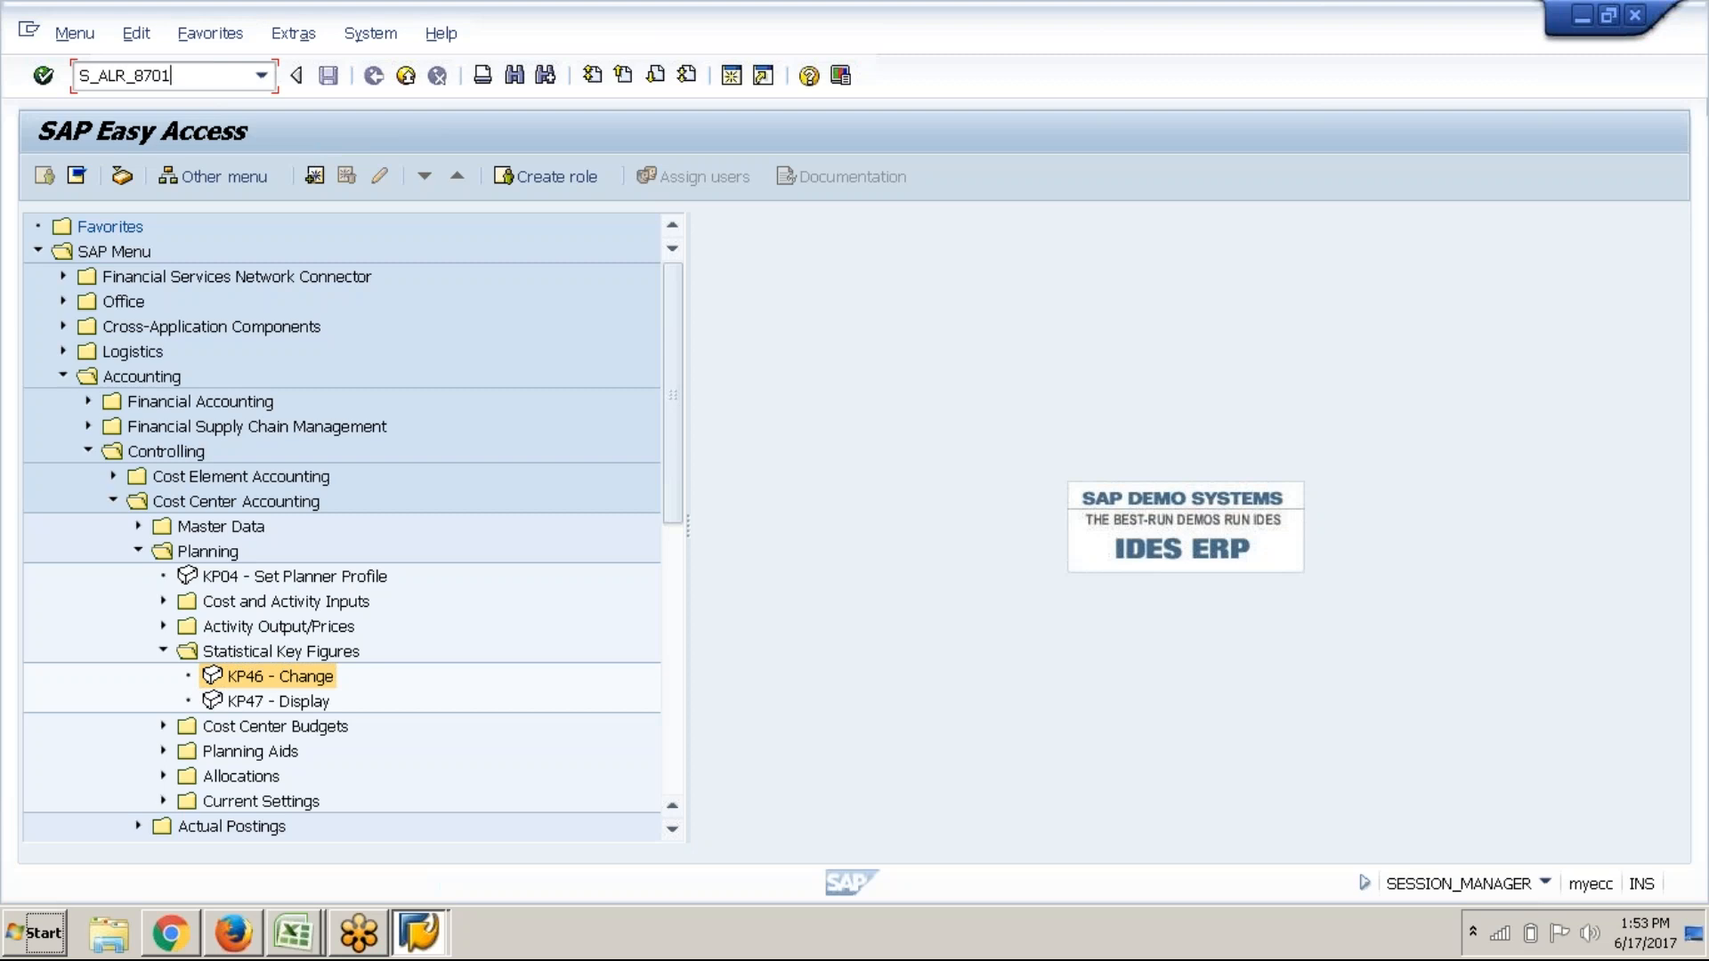
text(3611)
key(Return)
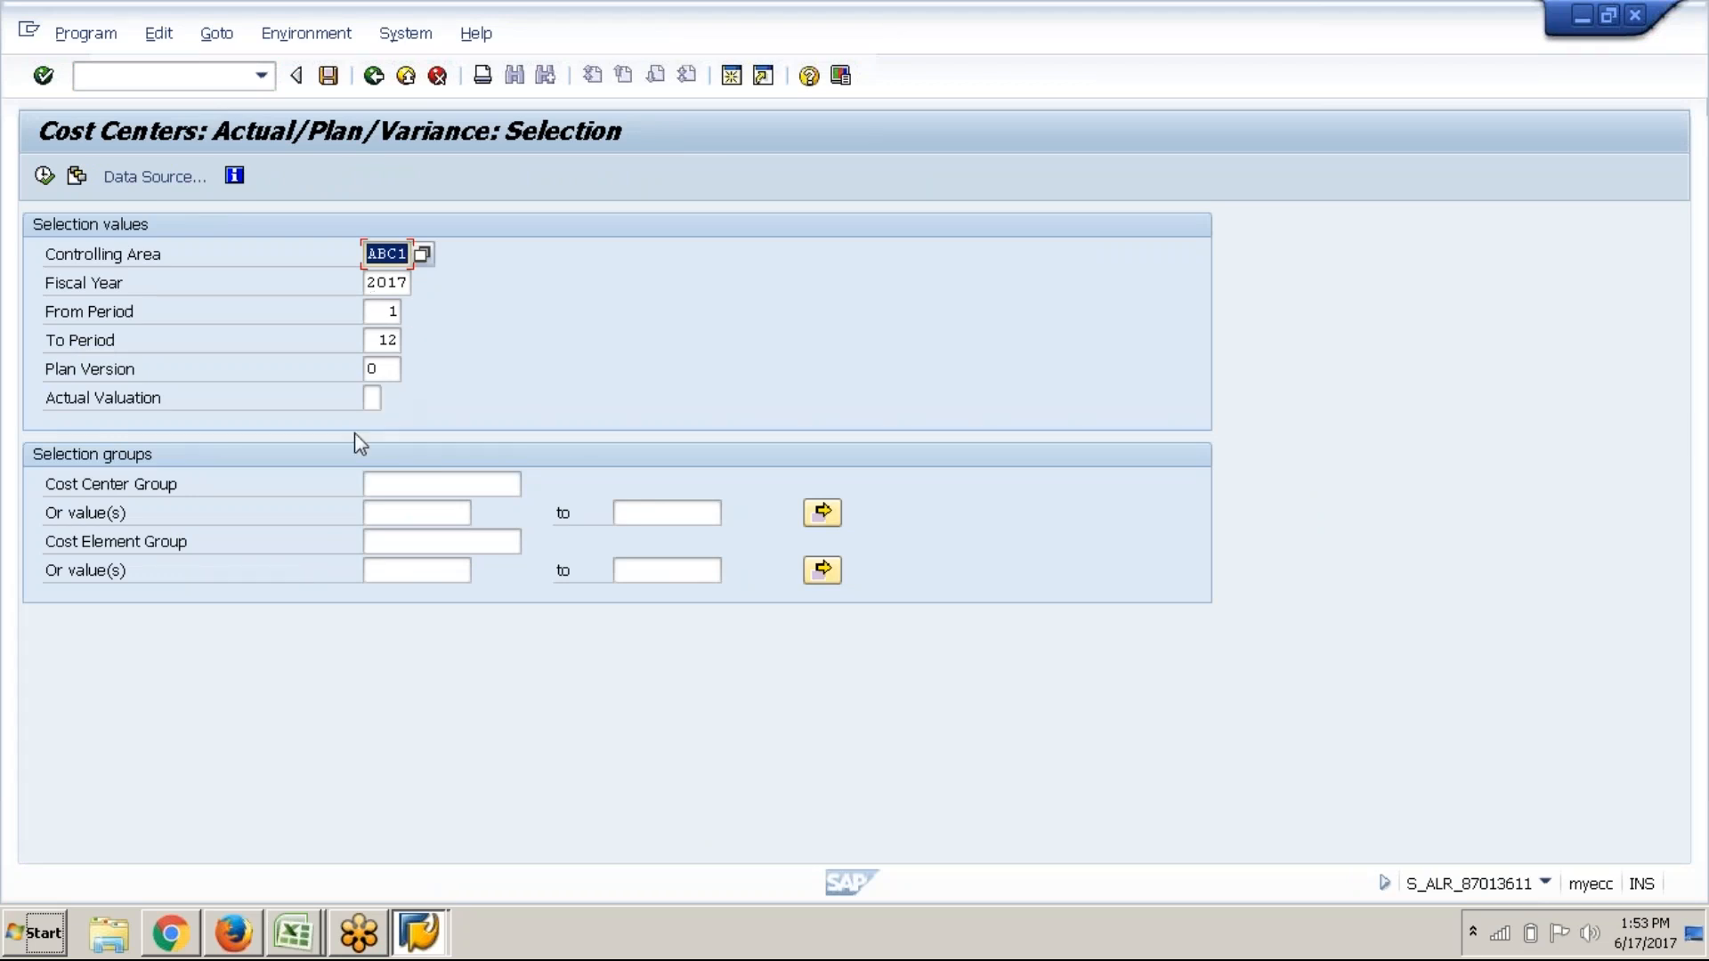
click(34, 179)
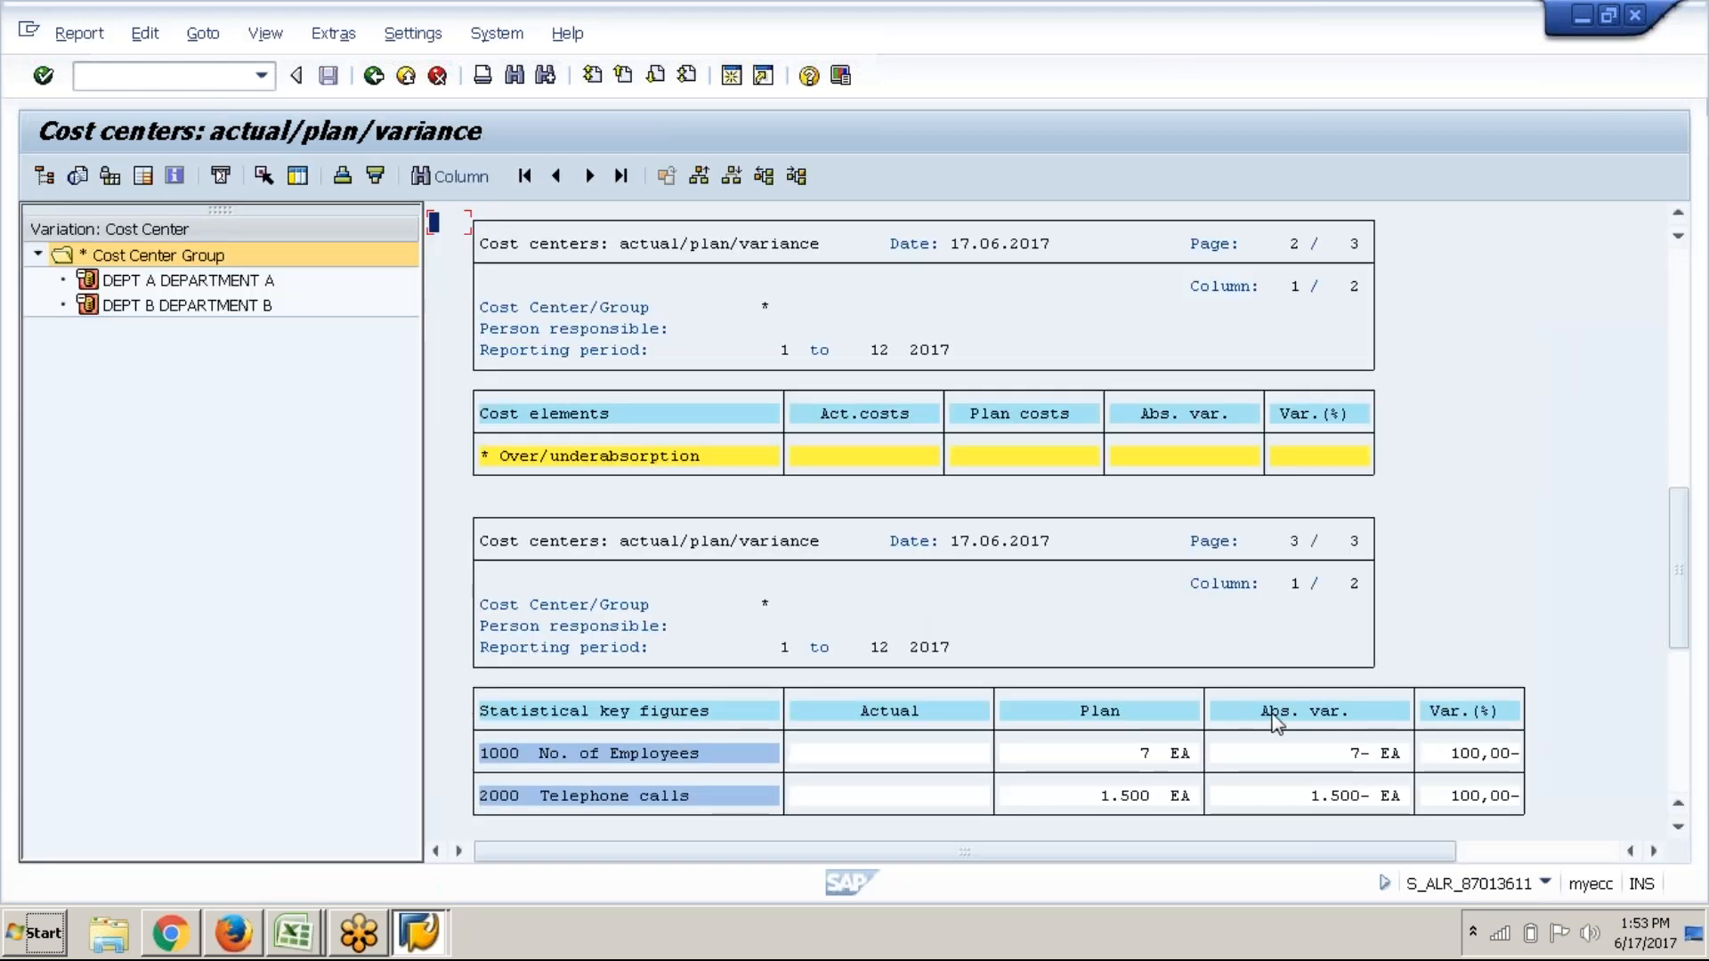
scroll(921, 488, down, 3)
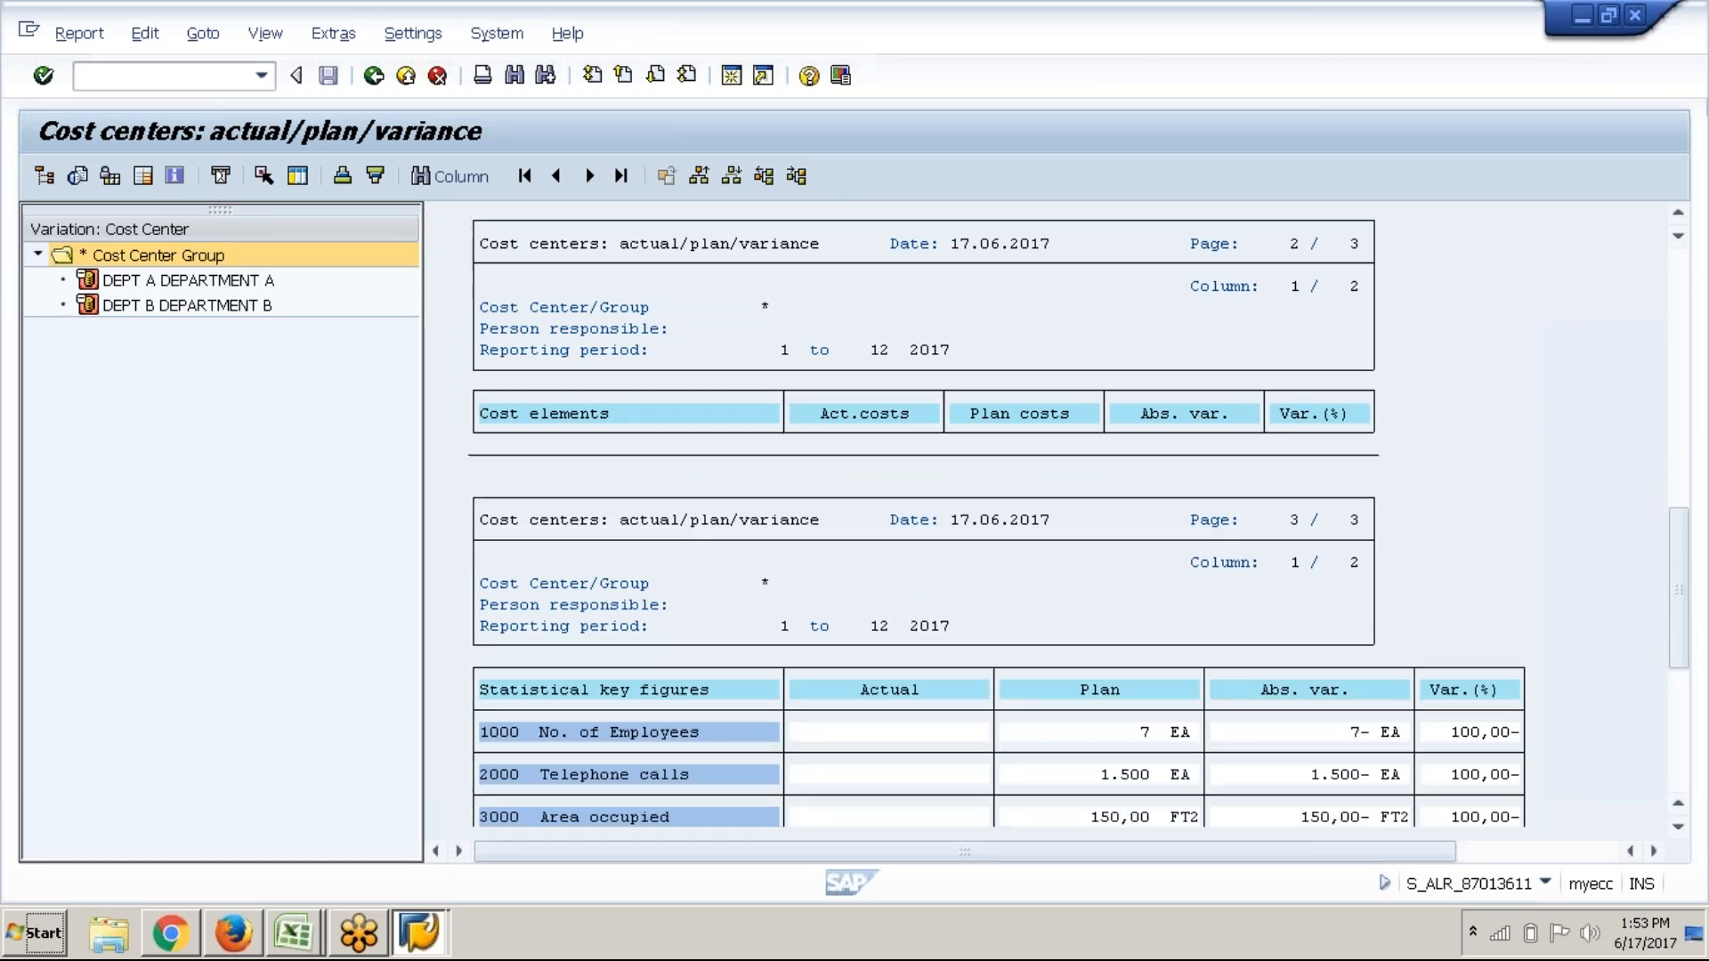
scroll(921, 488, down, 5)
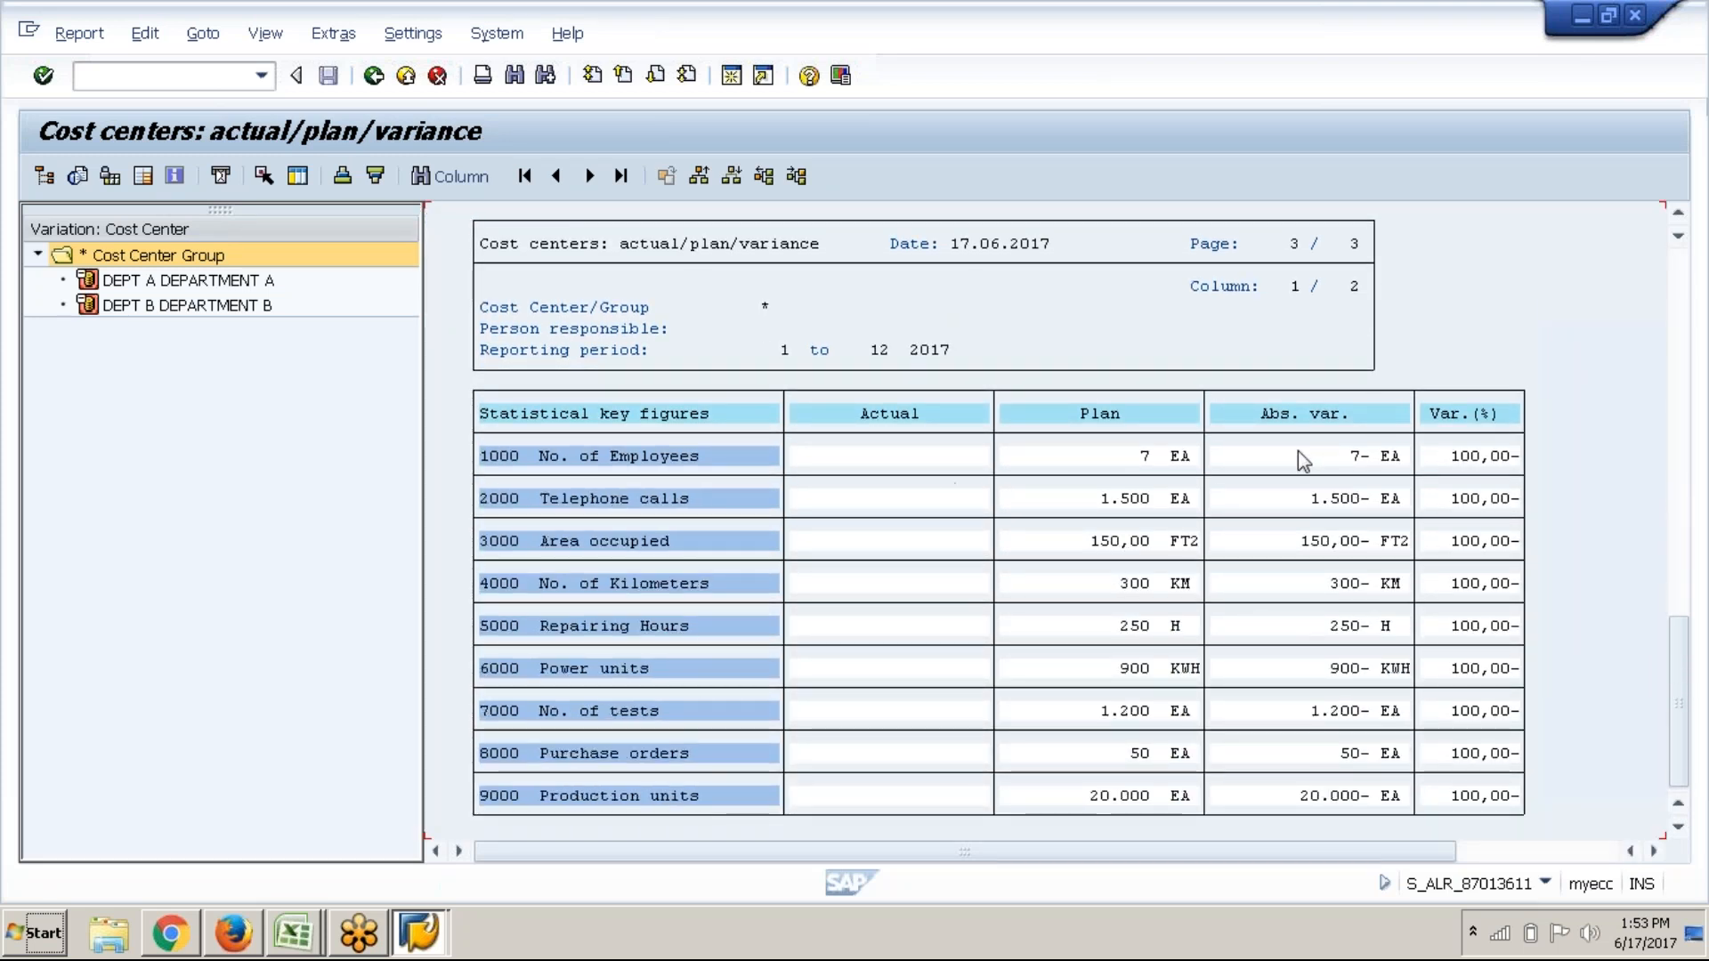
scroll(1210, 570, up, 3)
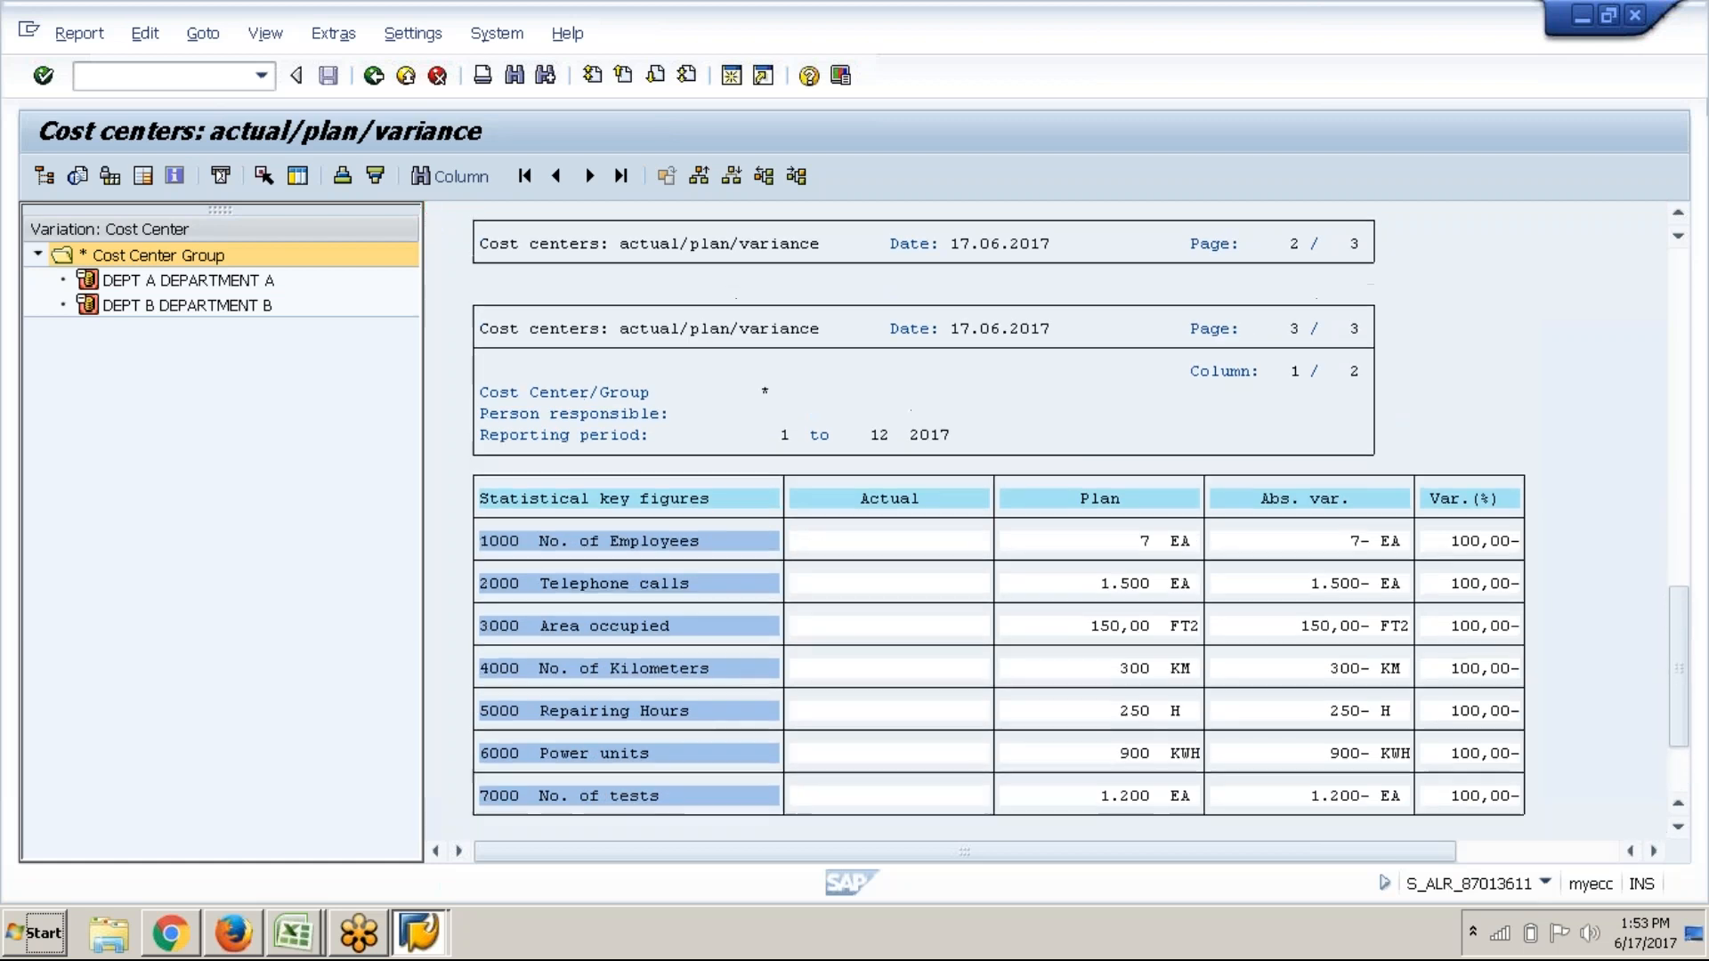
scroll(1211, 570, up, 2)
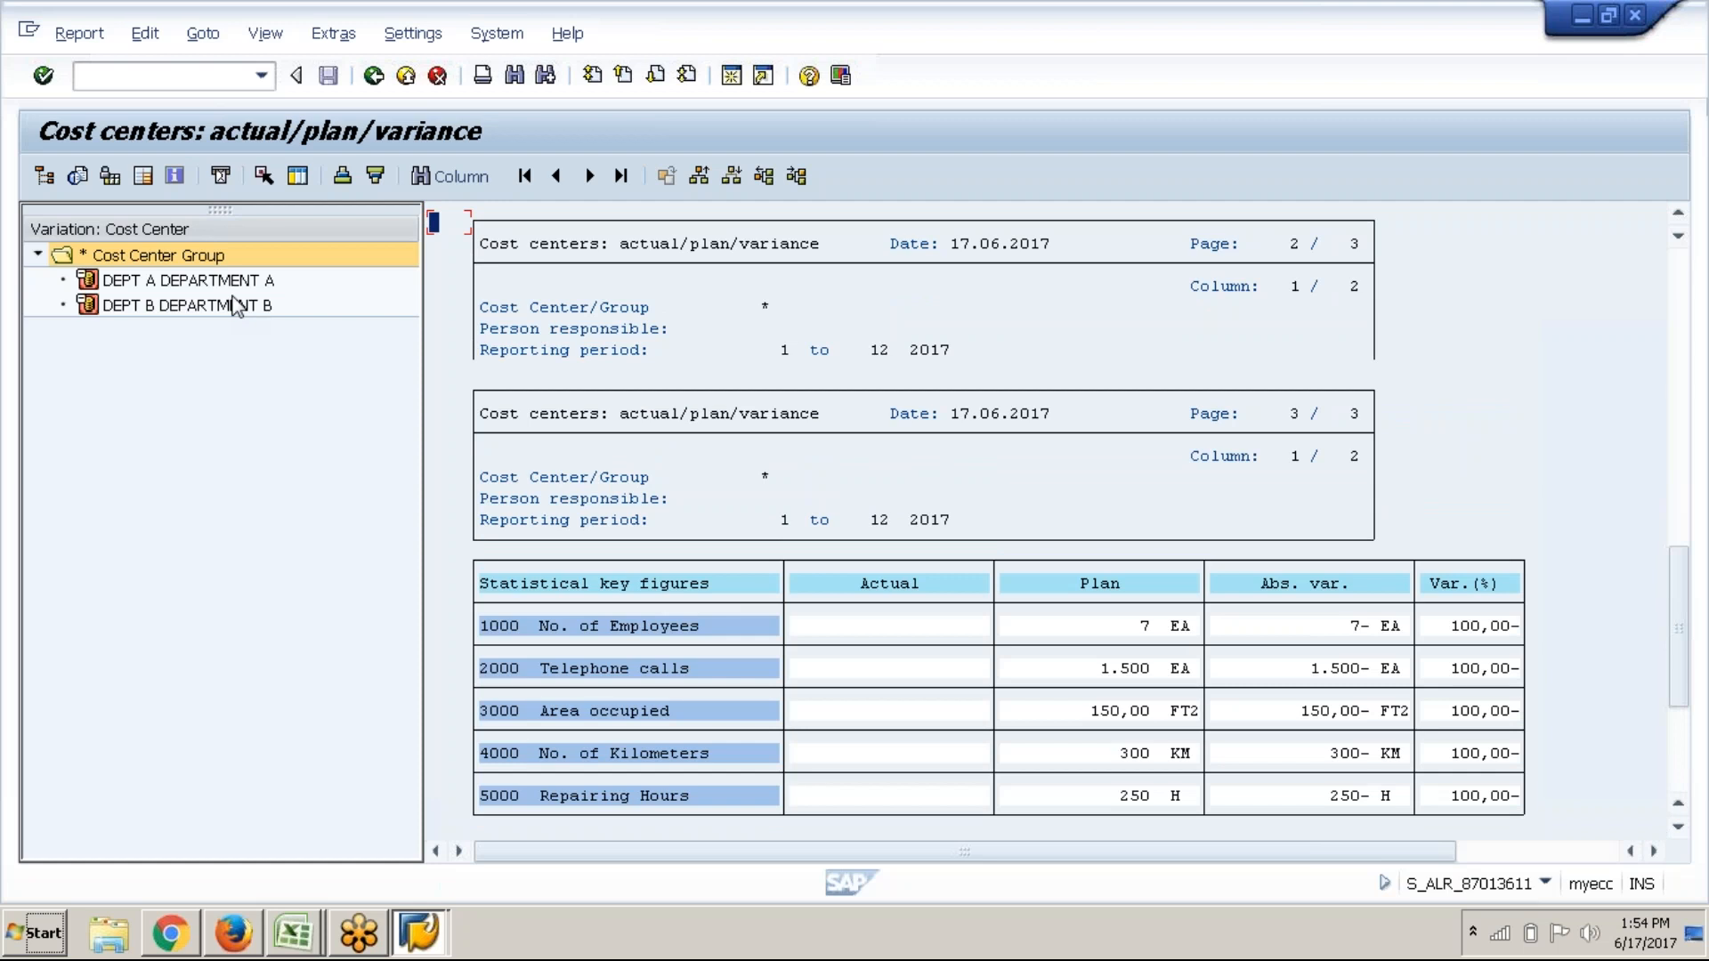
click(236, 305)
click(205, 280)
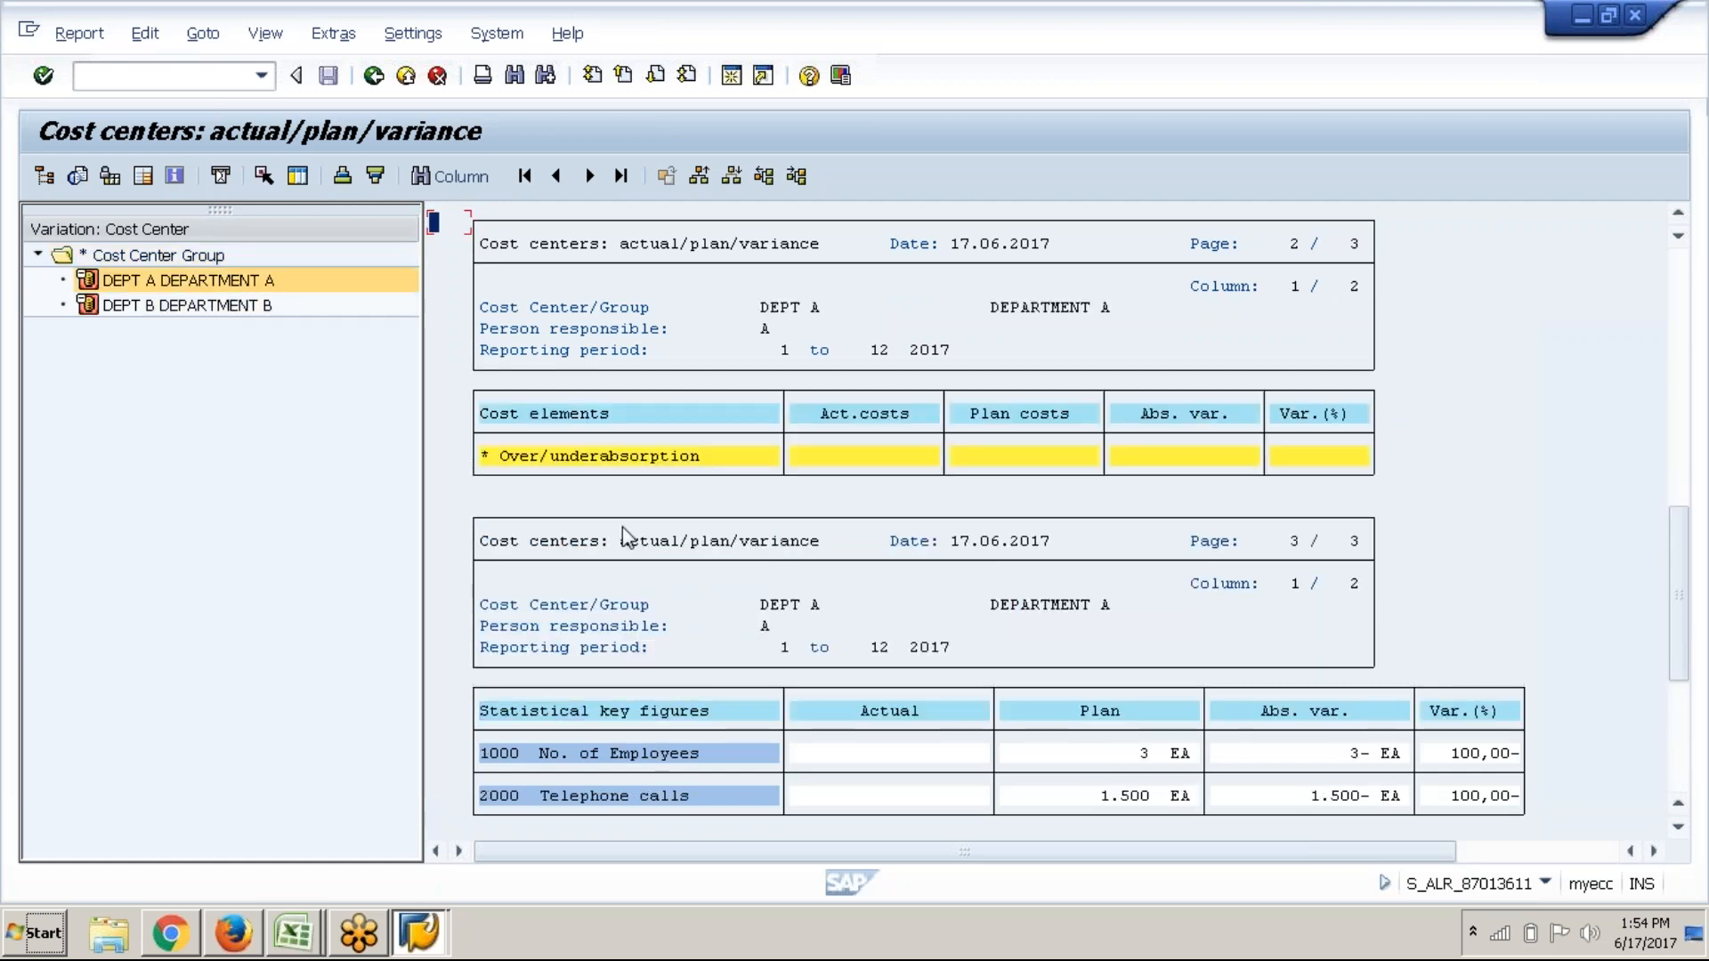
click(227, 307)
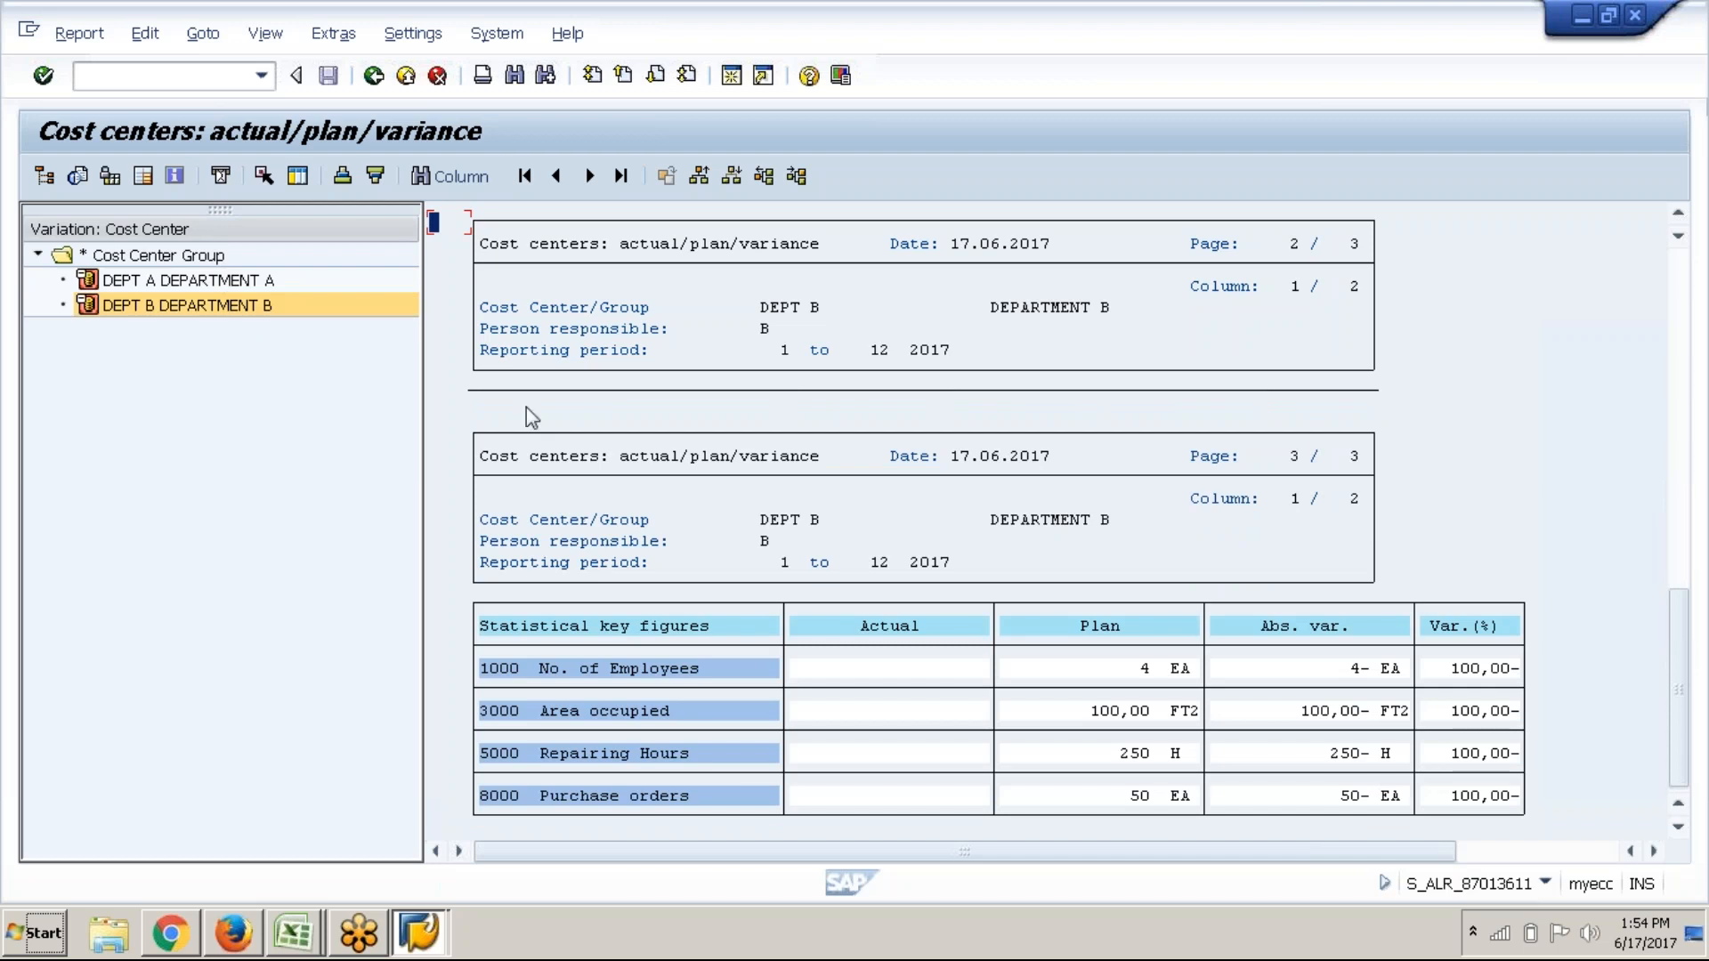
click(374, 76)
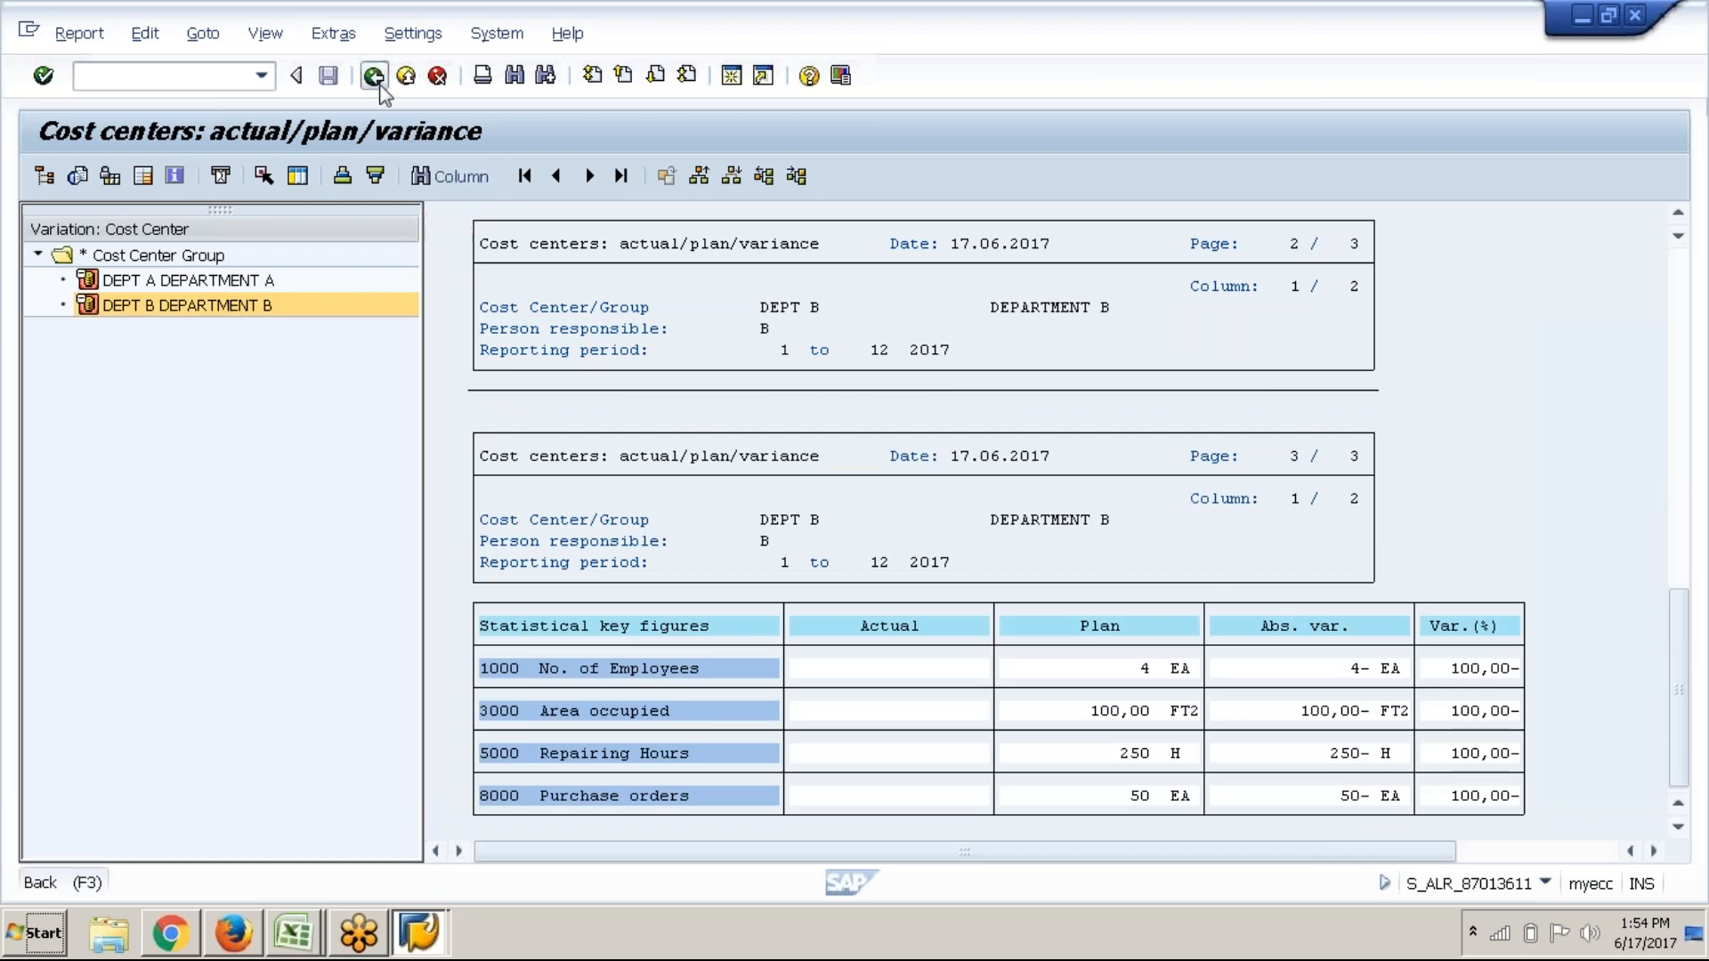
click(229, 361)
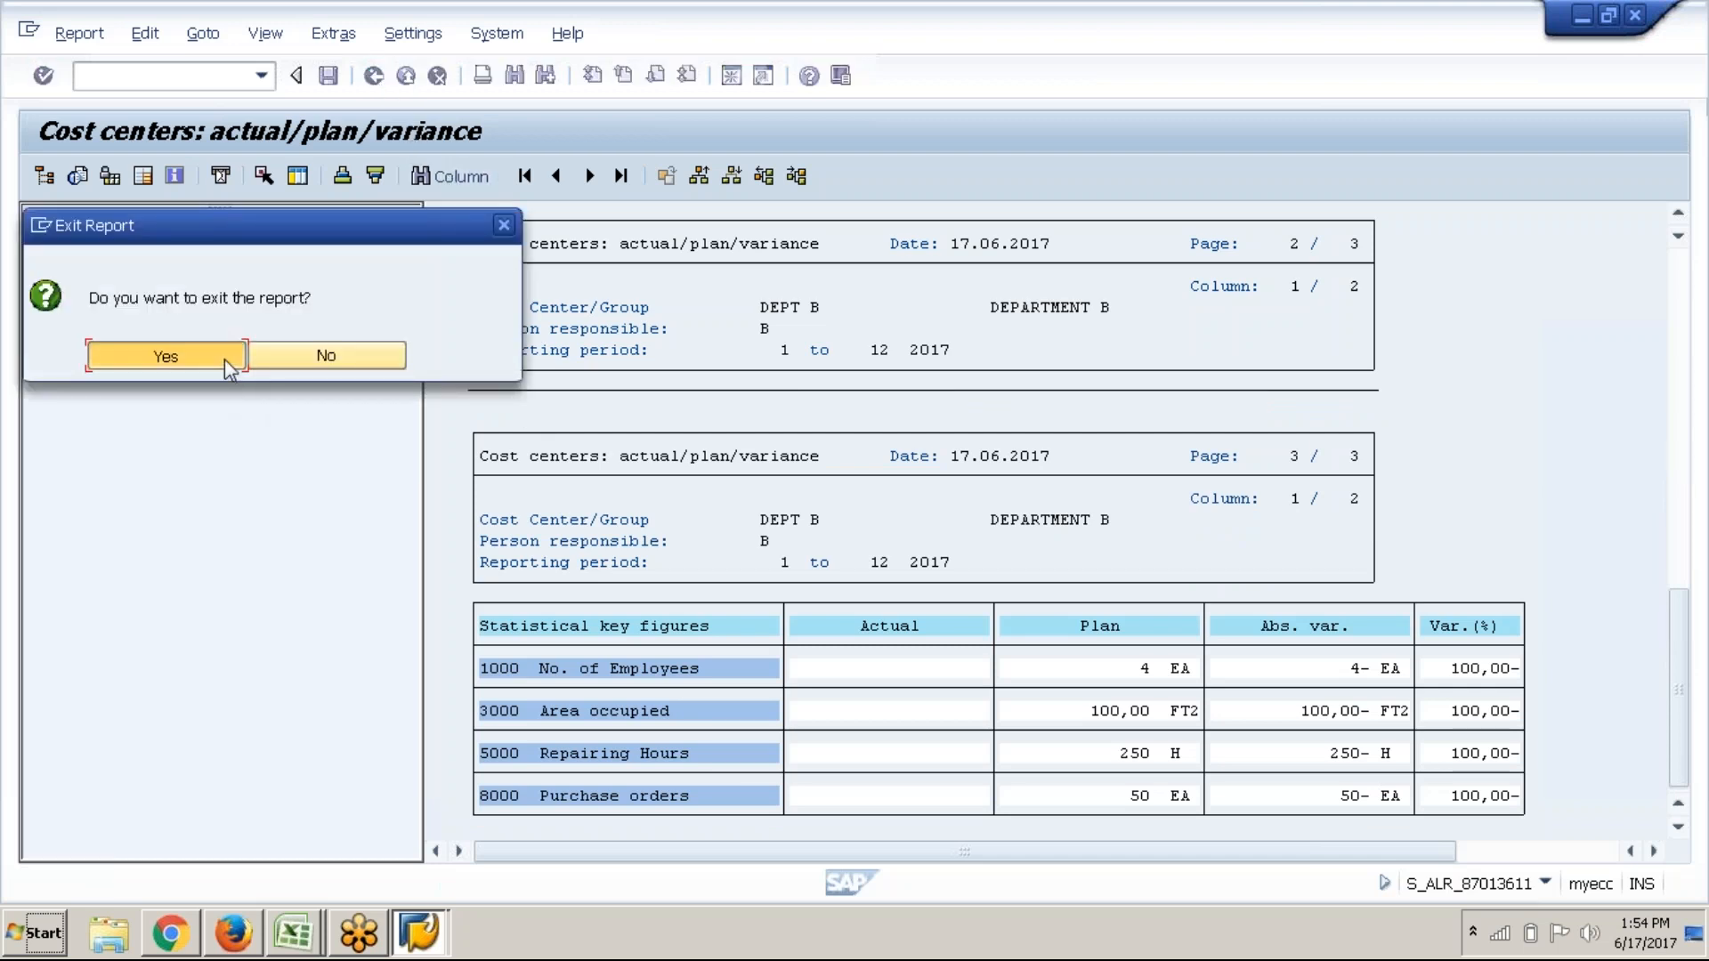